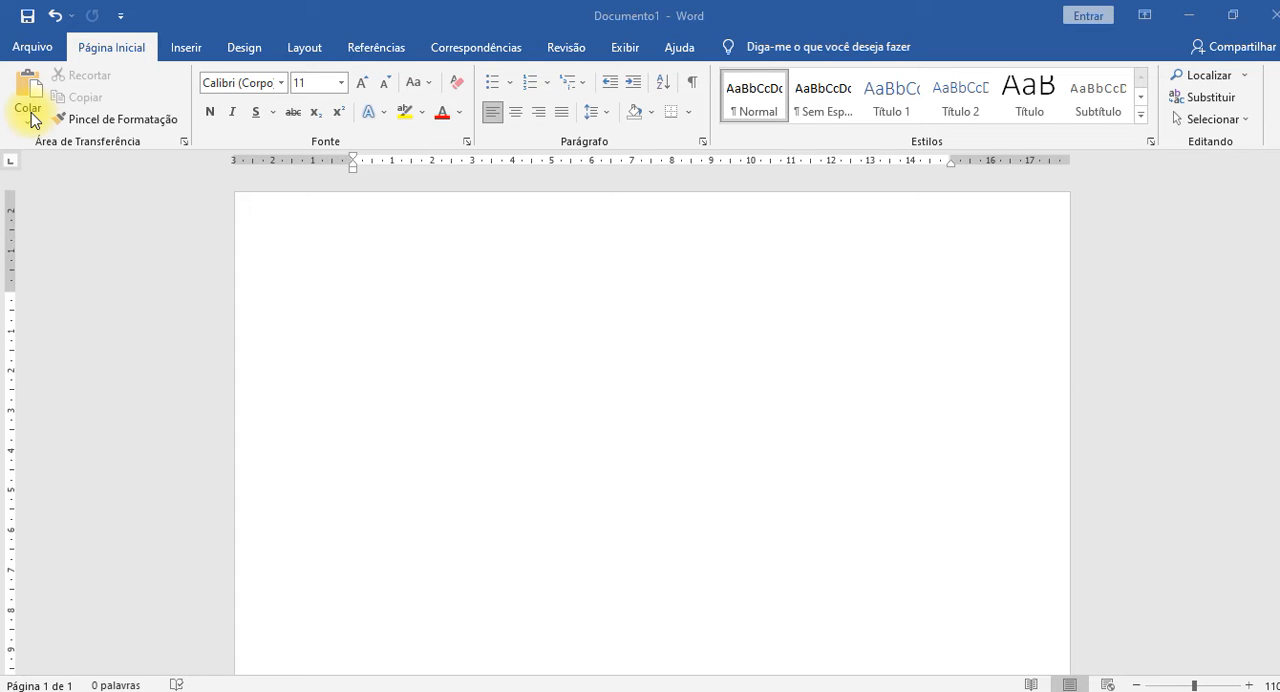
{"action": "left_click", "coordinate": [34, 127]}
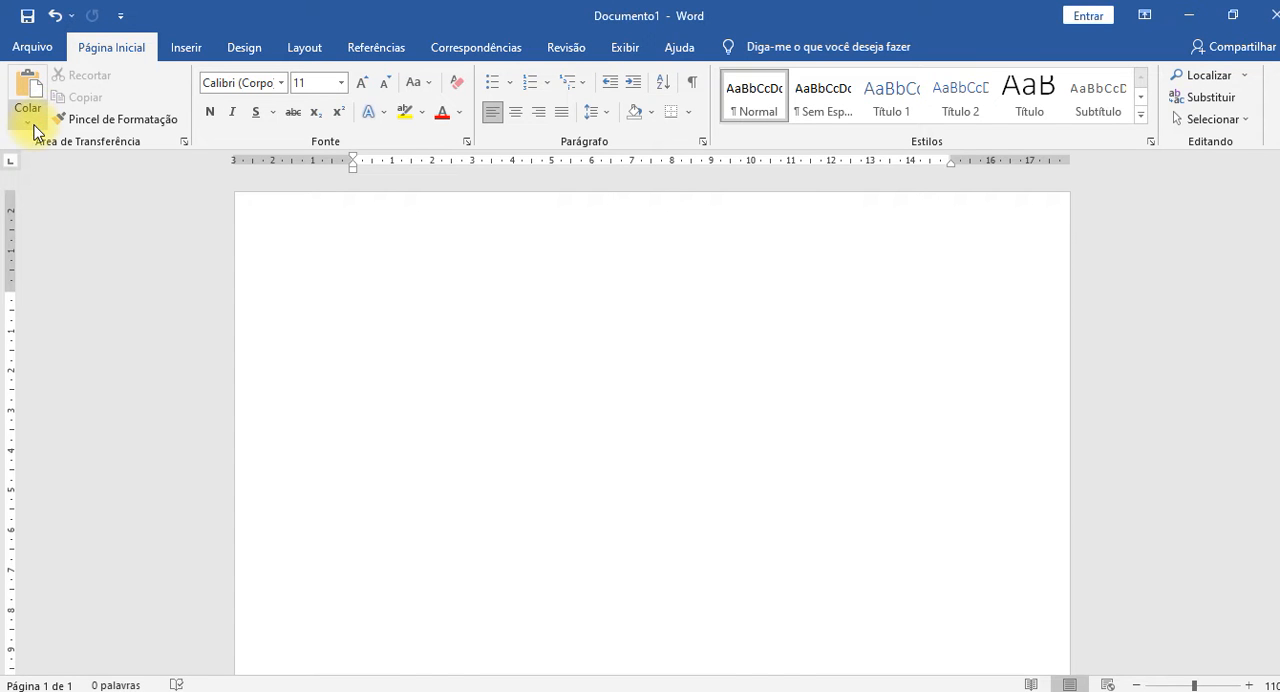
{"action": "left_click", "coordinate": [34, 128]}
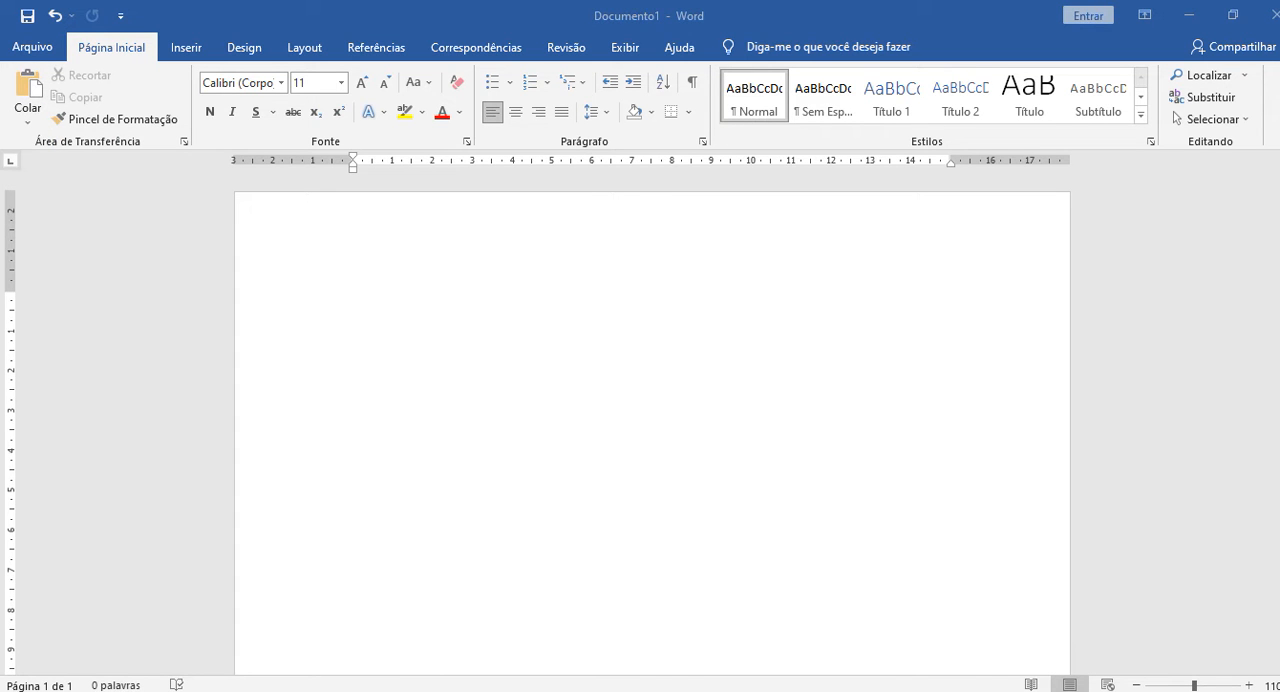
Switch to the browser and look through the UOL article on blackout risk and rising electricity bills.
{"action": "left_click_drag", "start_coordinate": [1279, 130], "coordinate": [885, 2]}
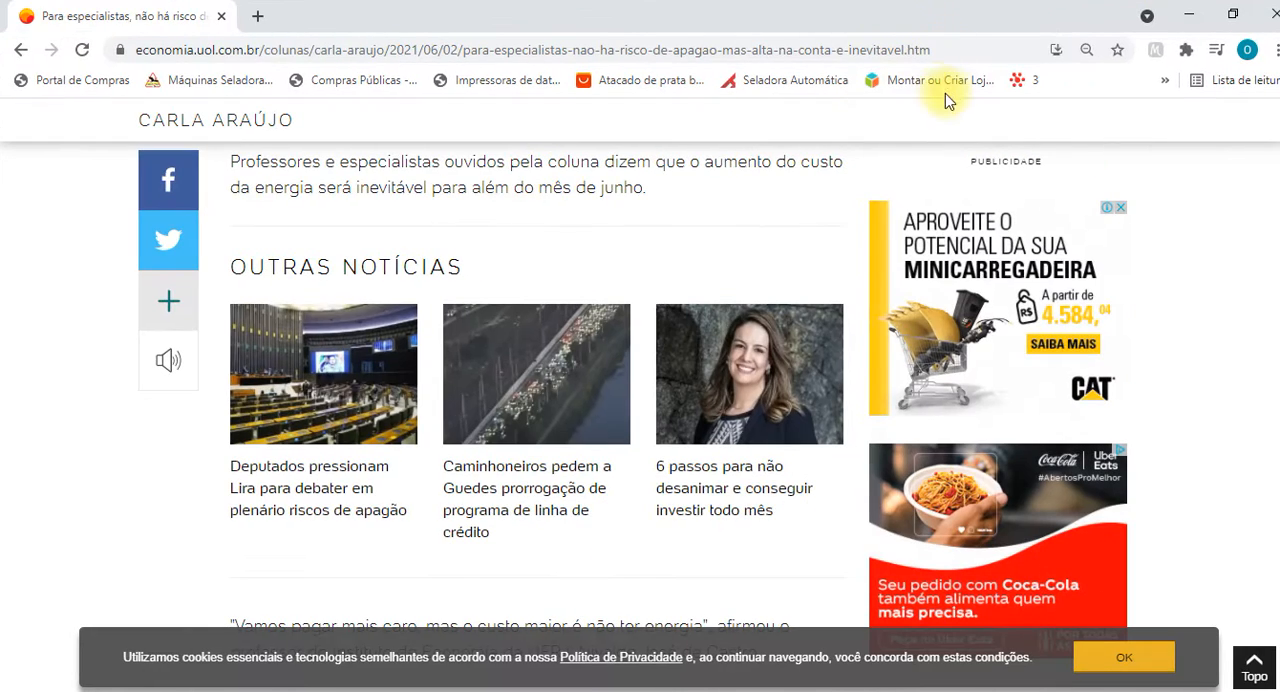
{"action": "scroll", "coordinate": [520, 334], "scroll_direction": "up", "scroll_amount": 15}
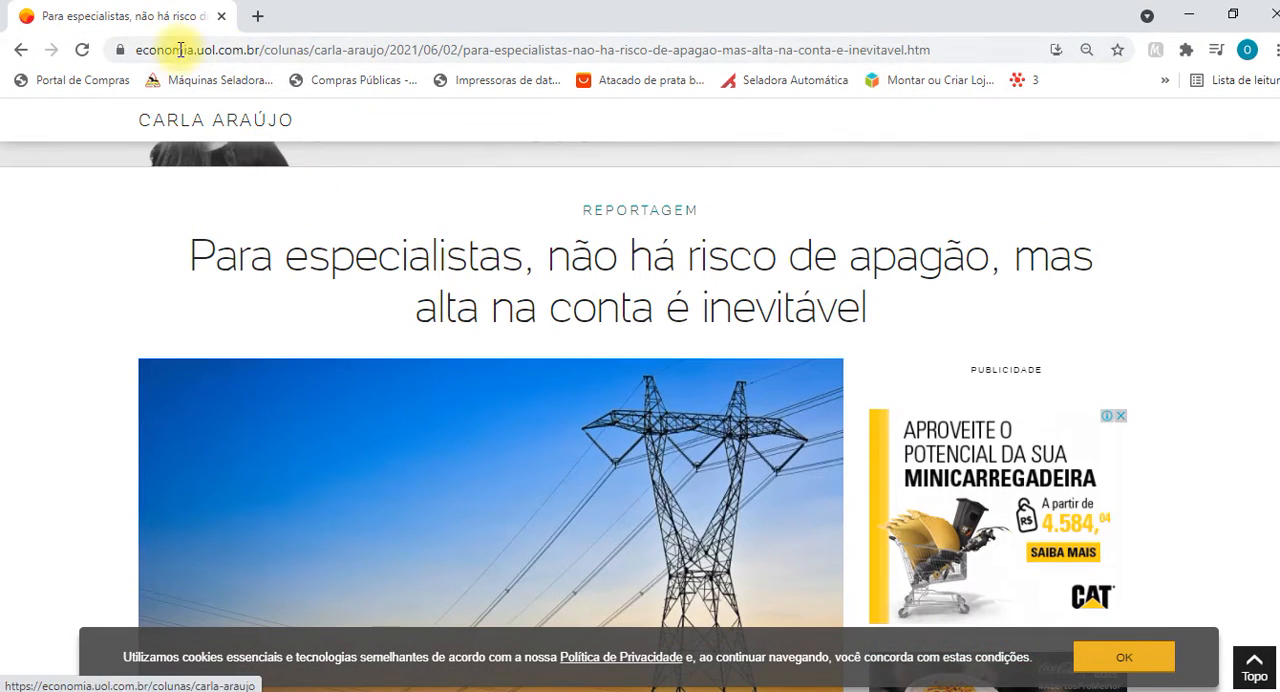
{"action": "scroll", "coordinate": [537, 200], "scroll_direction": "down", "scroll_amount": 10}
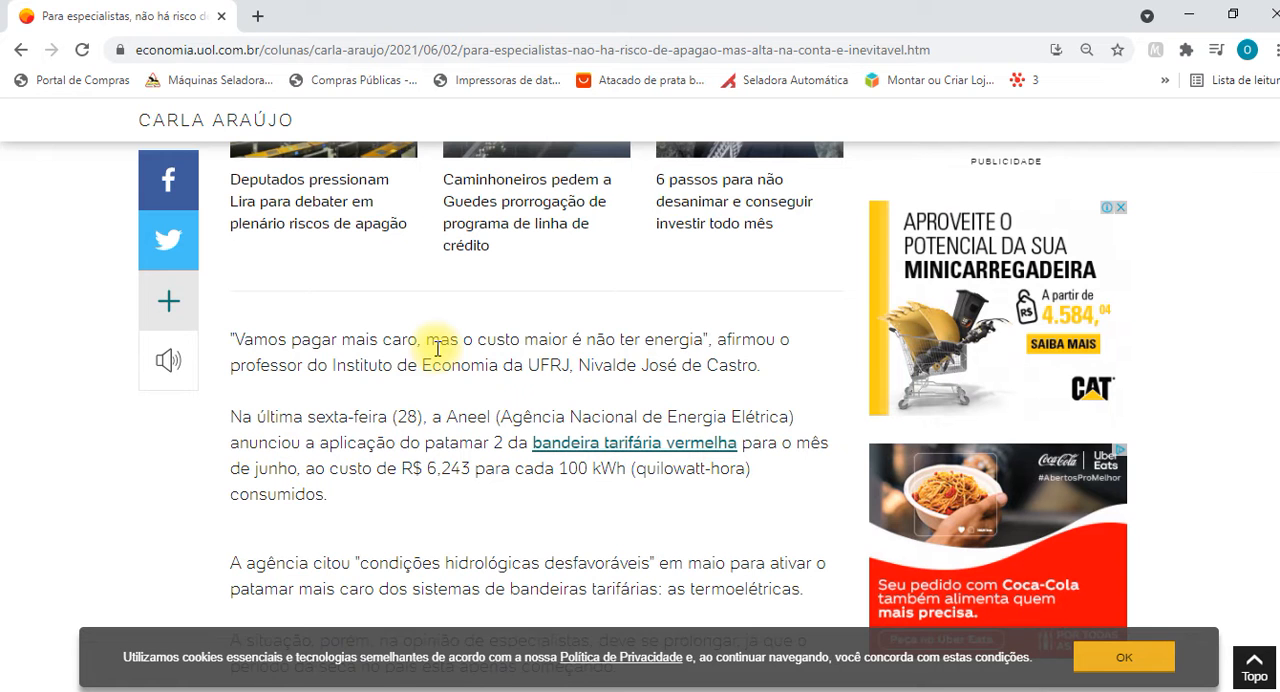
{"action": "scroll", "coordinate": [437, 348], "scroll_direction": "down", "scroll_amount": 3}
{"action": "scroll", "coordinate": [434, 346], "scroll_direction": "up", "scroll_amount": 3}
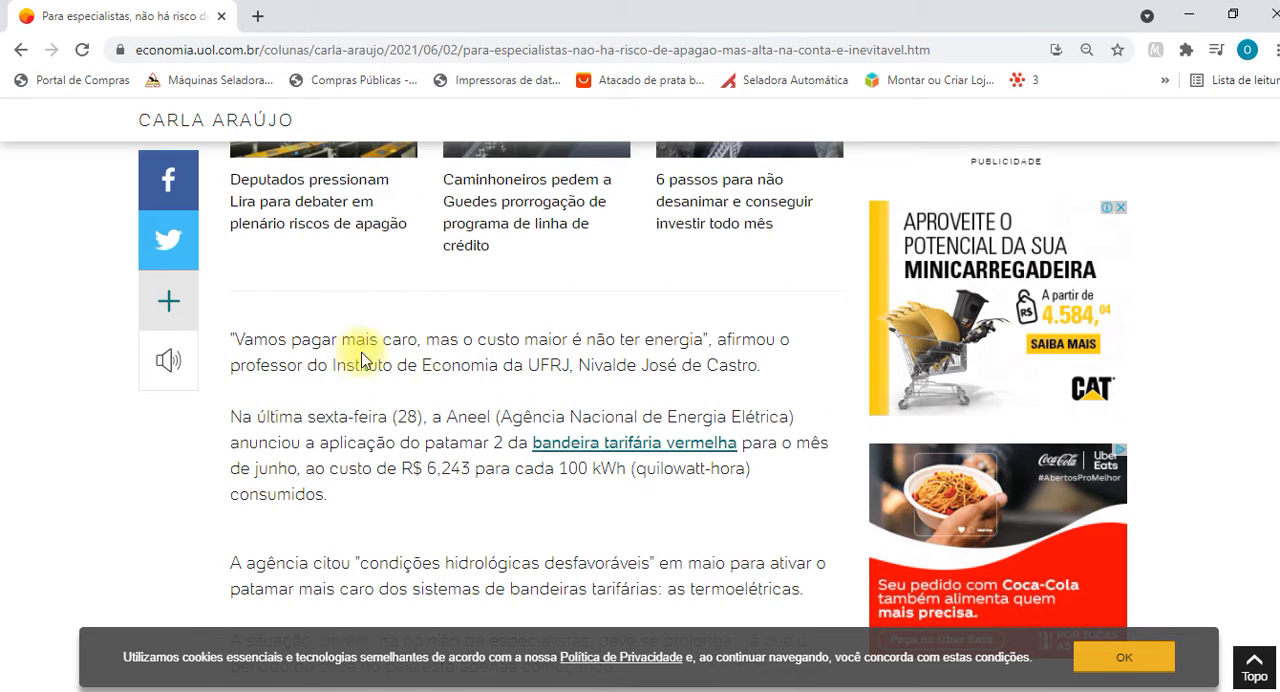
{"action": "scroll", "coordinate": [326, 373], "scroll_direction": "down", "scroll_amount": 1}
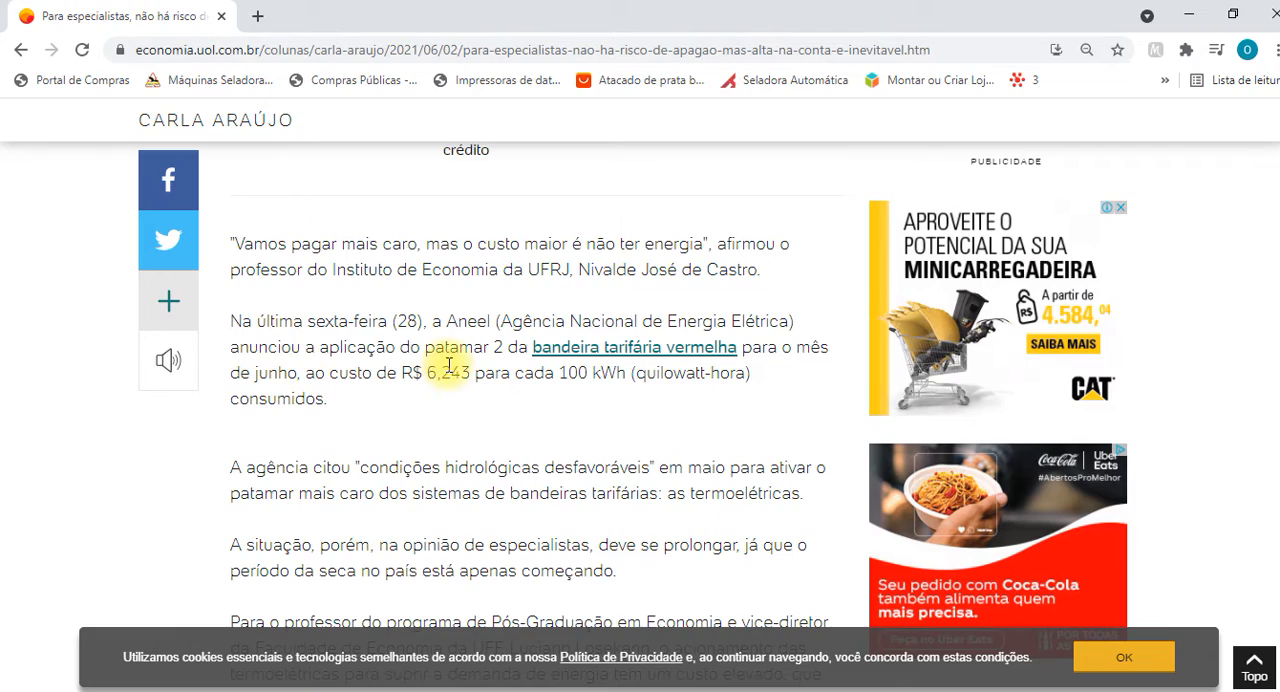
{"action": "scroll", "coordinate": [396, 366], "scroll_direction": "up", "scroll_amount": 2}
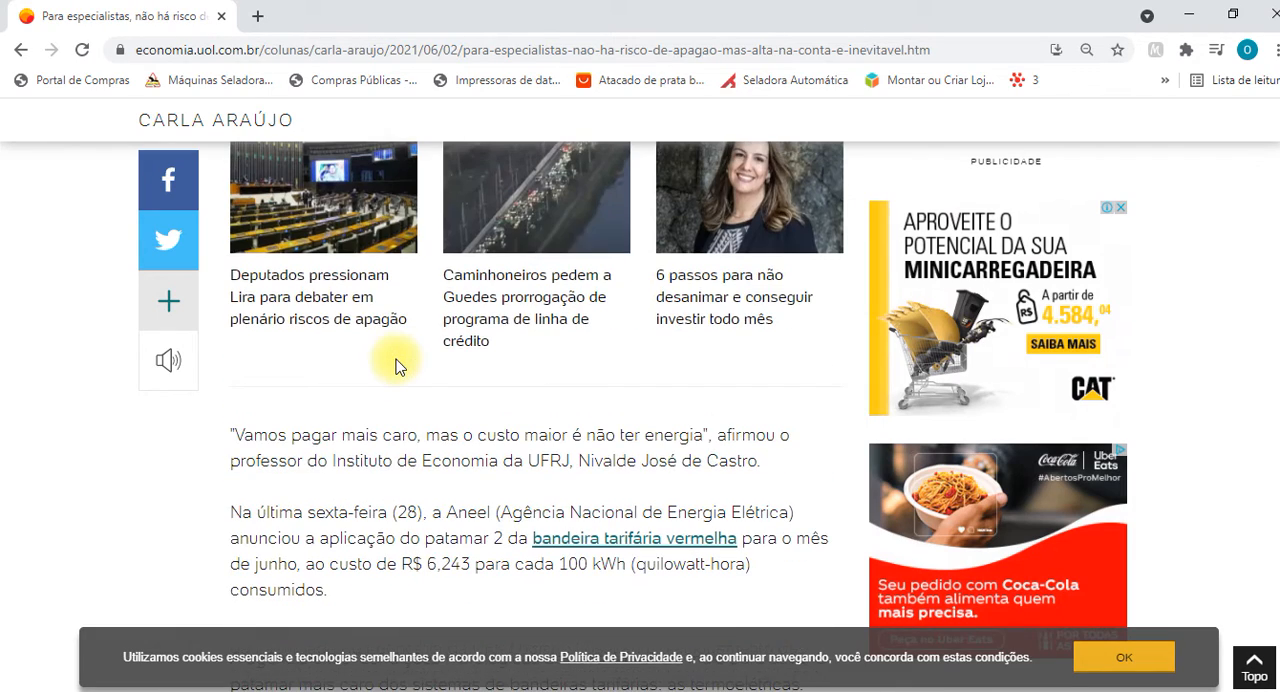
{"action": "scroll", "coordinate": [396, 366], "scroll_direction": "up", "scroll_amount": 6}
{"action": "scroll", "coordinate": [396, 360], "scroll_direction": "down", "scroll_amount": 6}
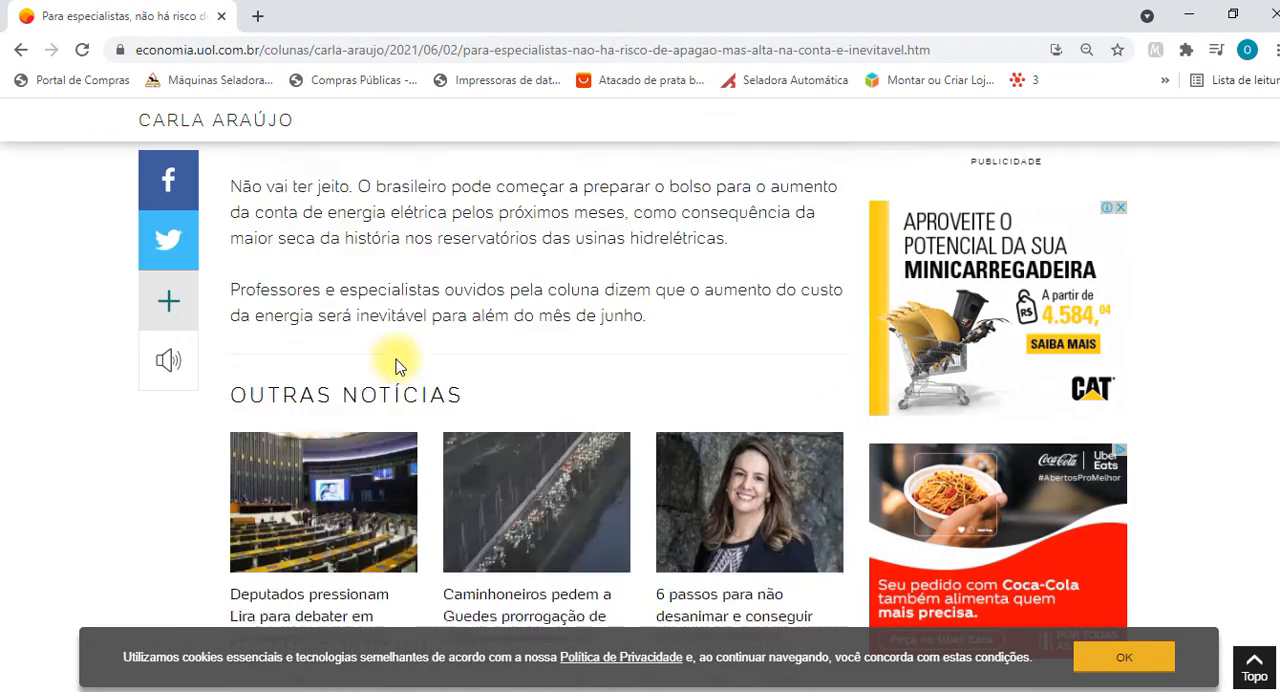
{"action": "scroll", "coordinate": [396, 366], "scroll_direction": "down", "scroll_amount": 10}
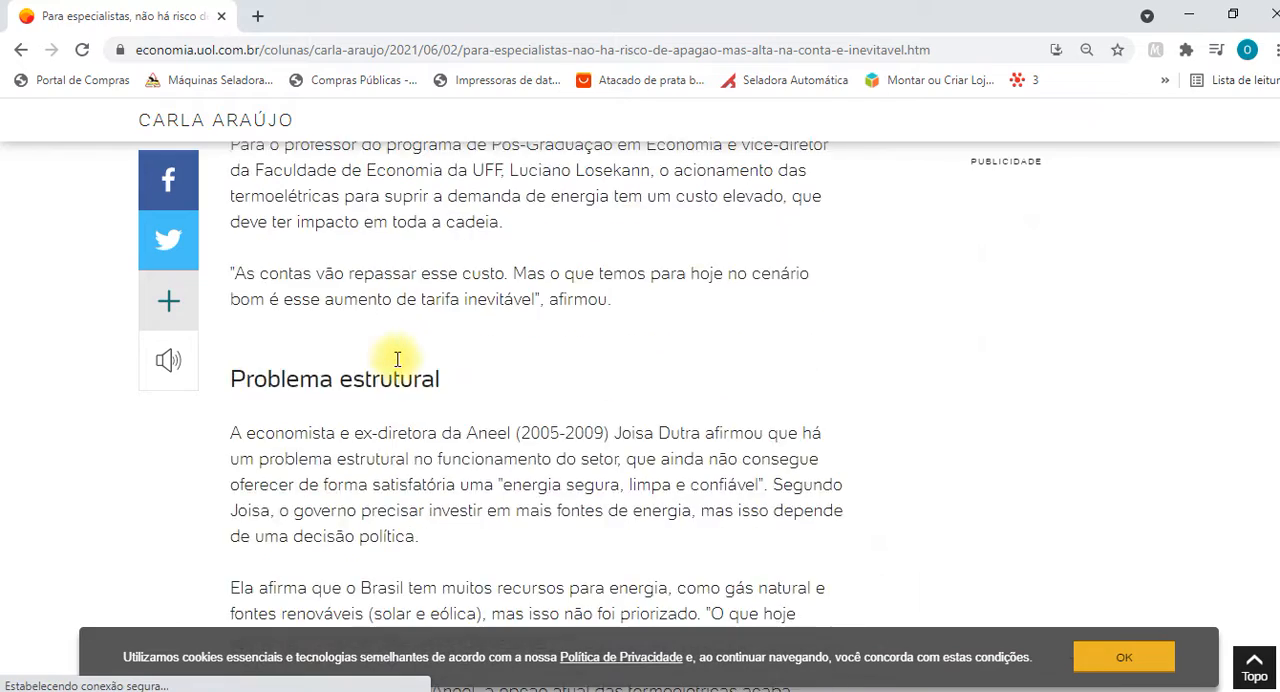
{"action": "scroll", "coordinate": [396, 366], "scroll_direction": "down", "scroll_amount": 2}
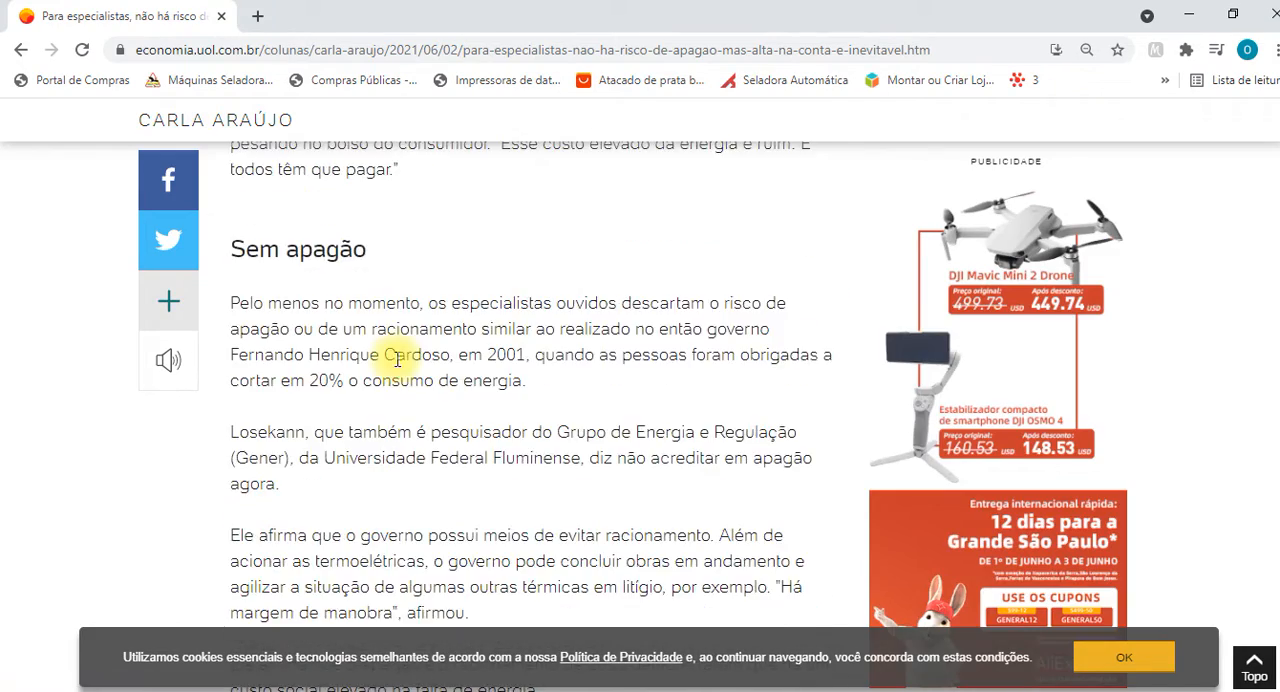
{"action": "scroll", "coordinate": [396, 360], "scroll_direction": "up", "scroll_amount": 4}
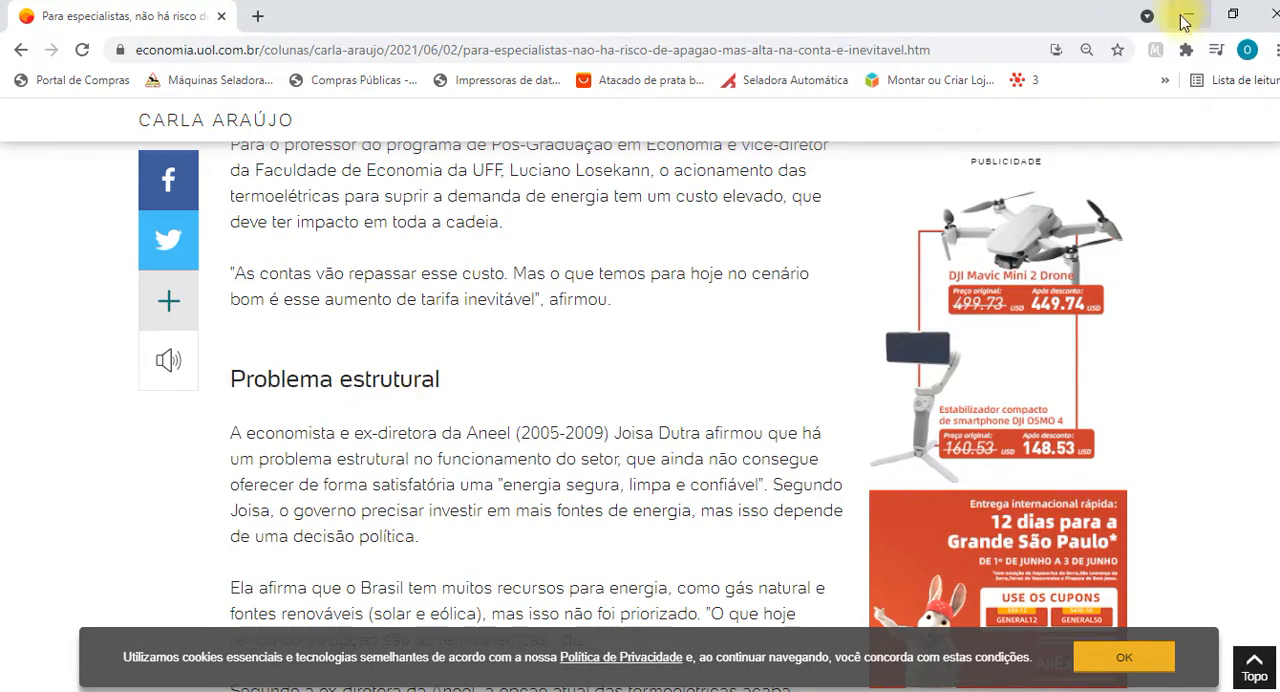
Switch to the blank Word document and generate sample text with =rand(3,3).
{"action": "left_click", "coordinate": [484, 691]}
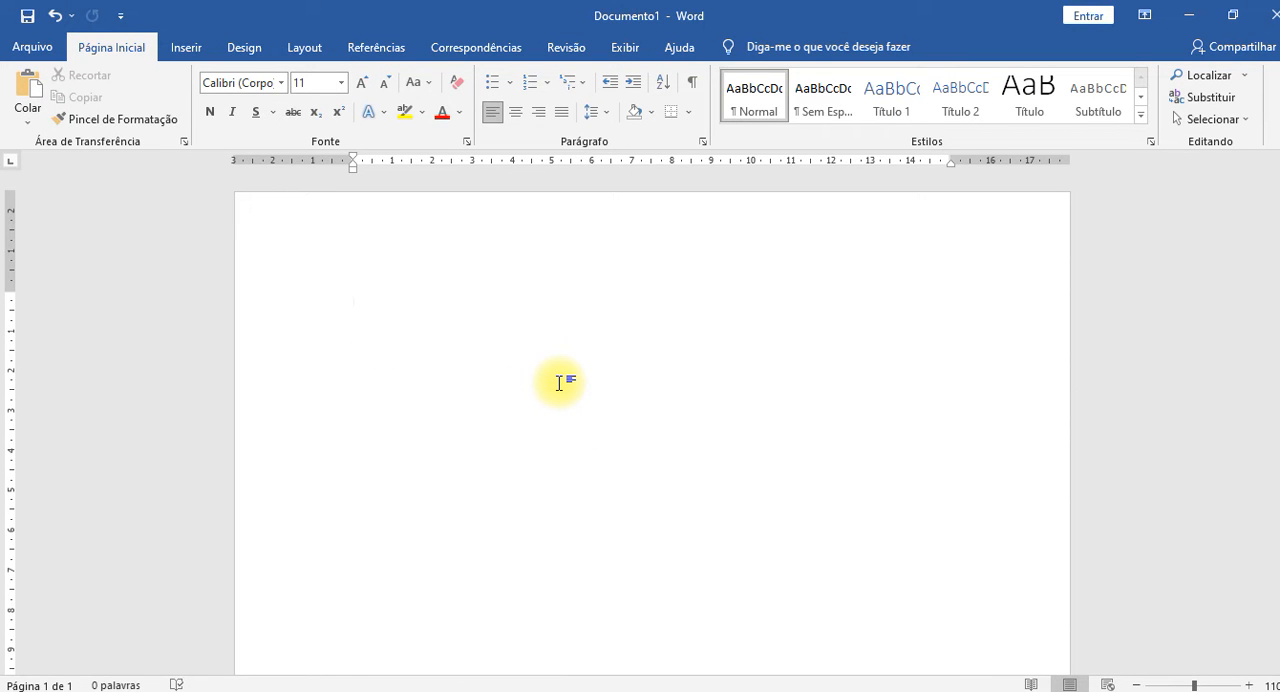
{"action": "type", "text": "=rand(3,3)"}
{"action": "key", "text": "Return"}
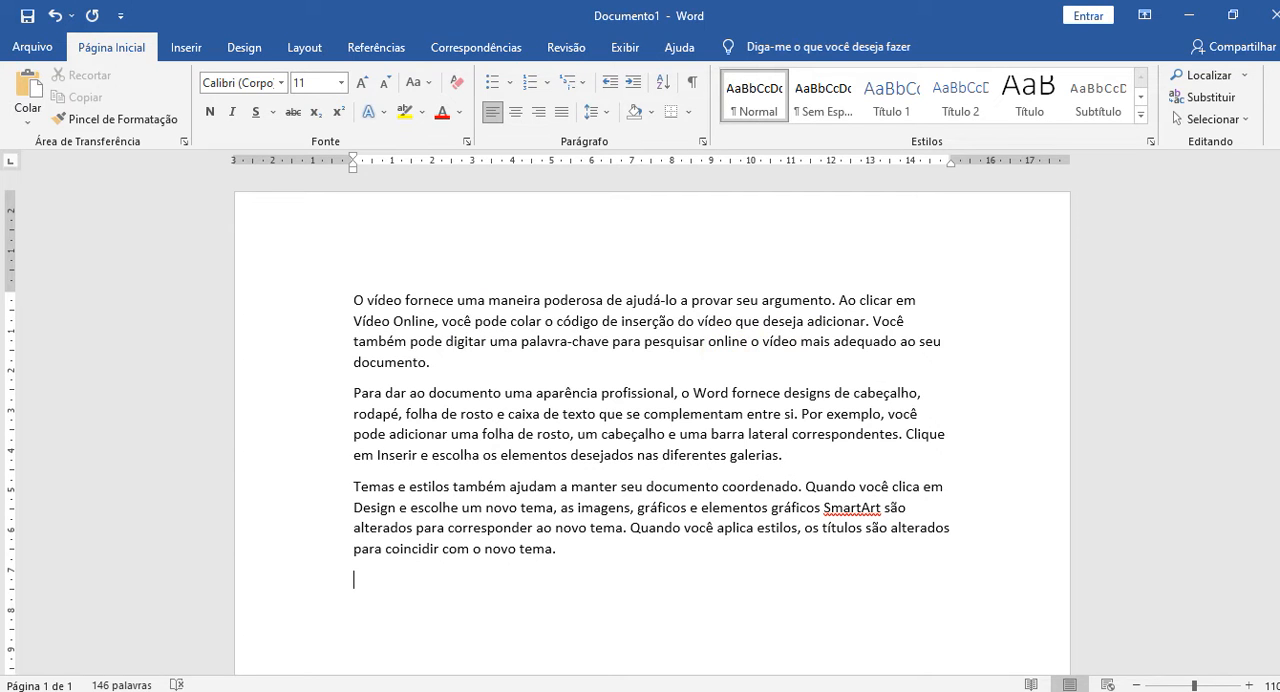
Switch to the browser, copy the article's paragraphs from "Vamos pagar mais caro" to "as termoelétricas.", and accept the cookie notice.
{"action": "scroll", "coordinate": [488, 500], "scroll_direction": "down", "scroll_amount": 1}
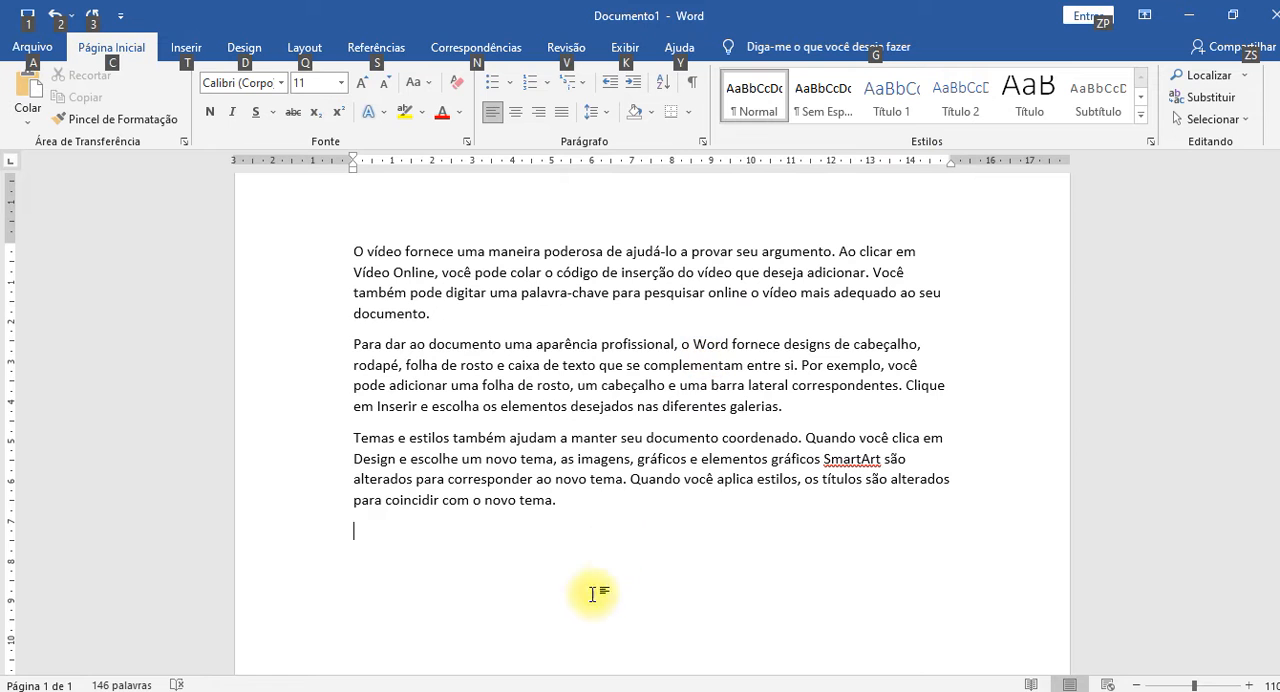
{"action": "key", "text": "alt"}
{"action": "key", "text": "alt"}
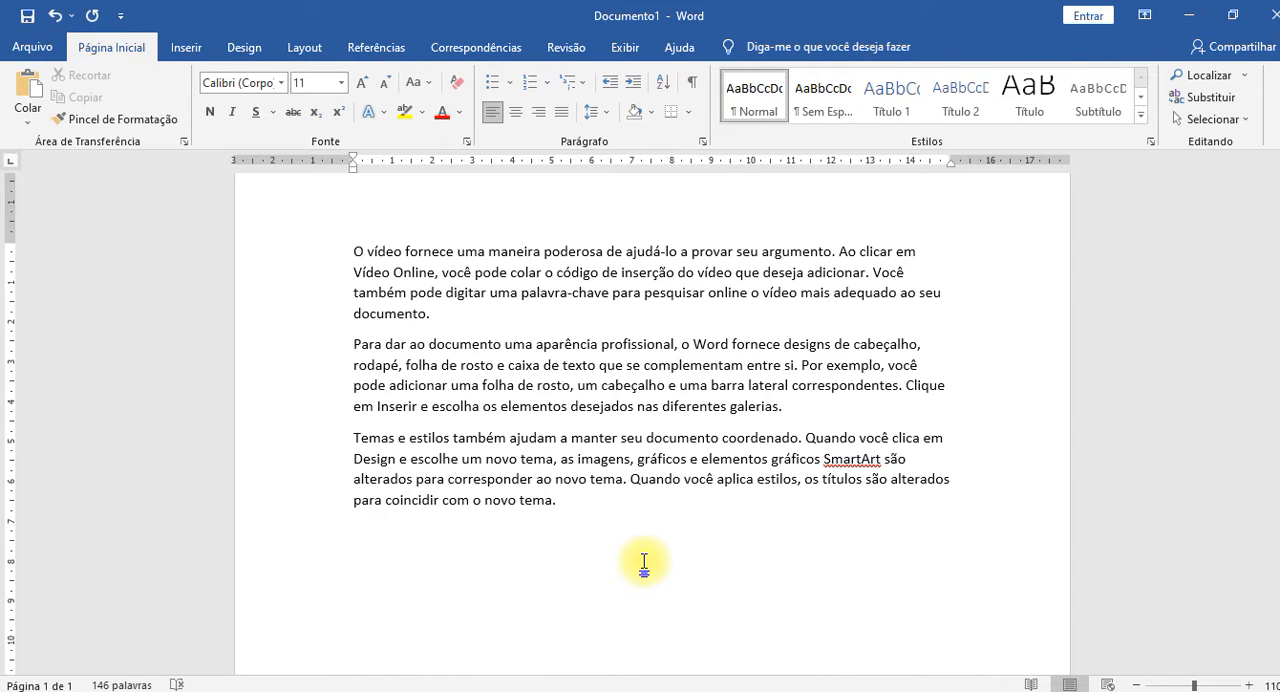
{"action": "key", "text": "alt+Tab"}
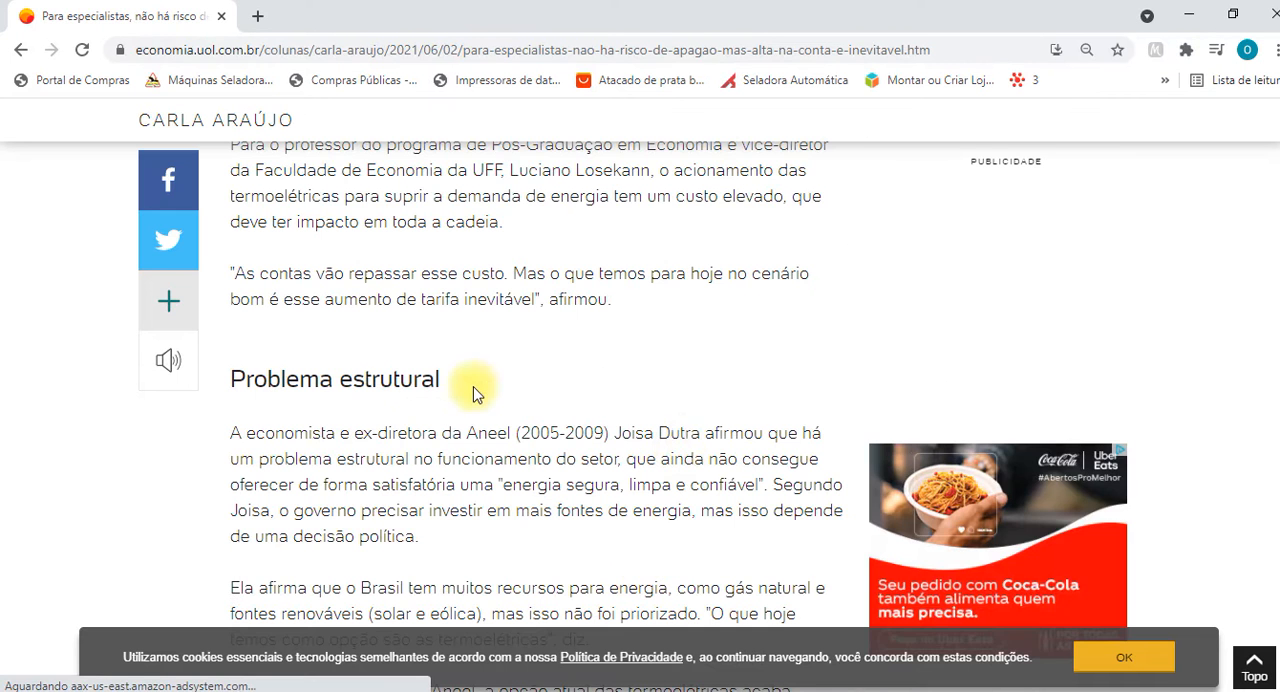
{"action": "scroll", "coordinate": [474, 394], "scroll_direction": "up", "scroll_amount": 6}
{"action": "scroll", "coordinate": [474, 394], "scroll_direction": "up", "scroll_amount": 3}
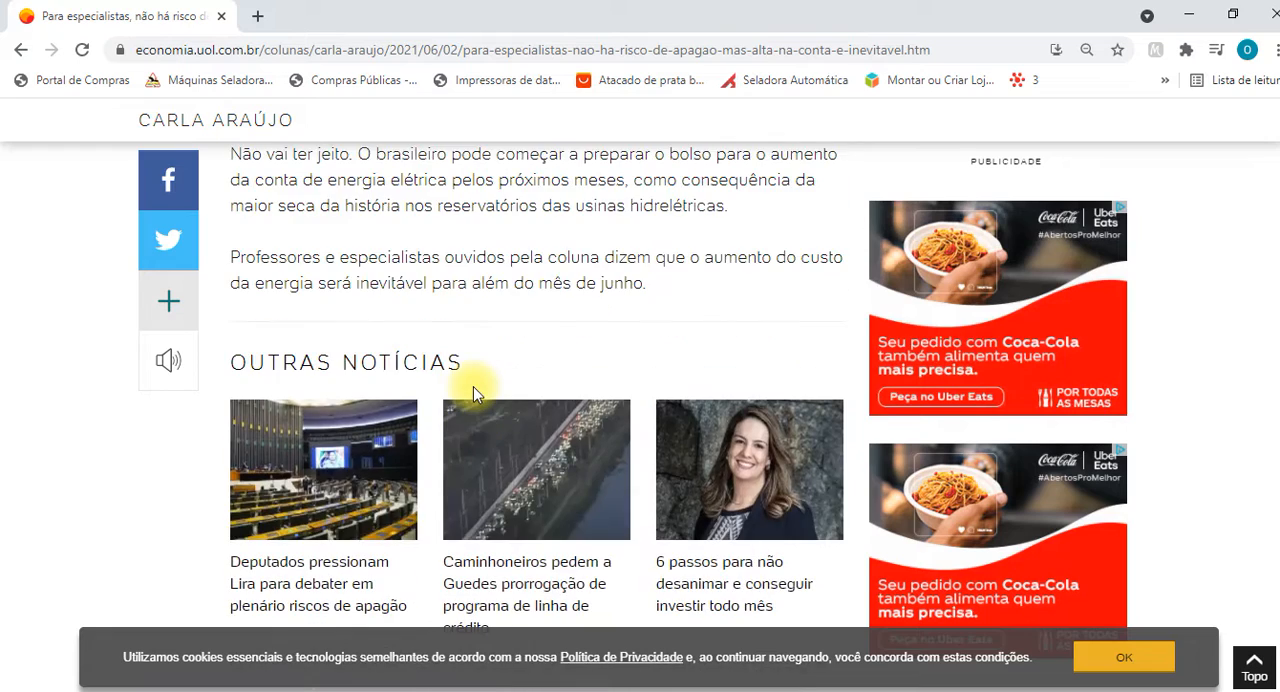
{"action": "scroll", "coordinate": [474, 392], "scroll_direction": "up", "scroll_amount": 3}
{"action": "scroll", "coordinate": [471, 386], "scroll_direction": "down", "scroll_amount": 9}
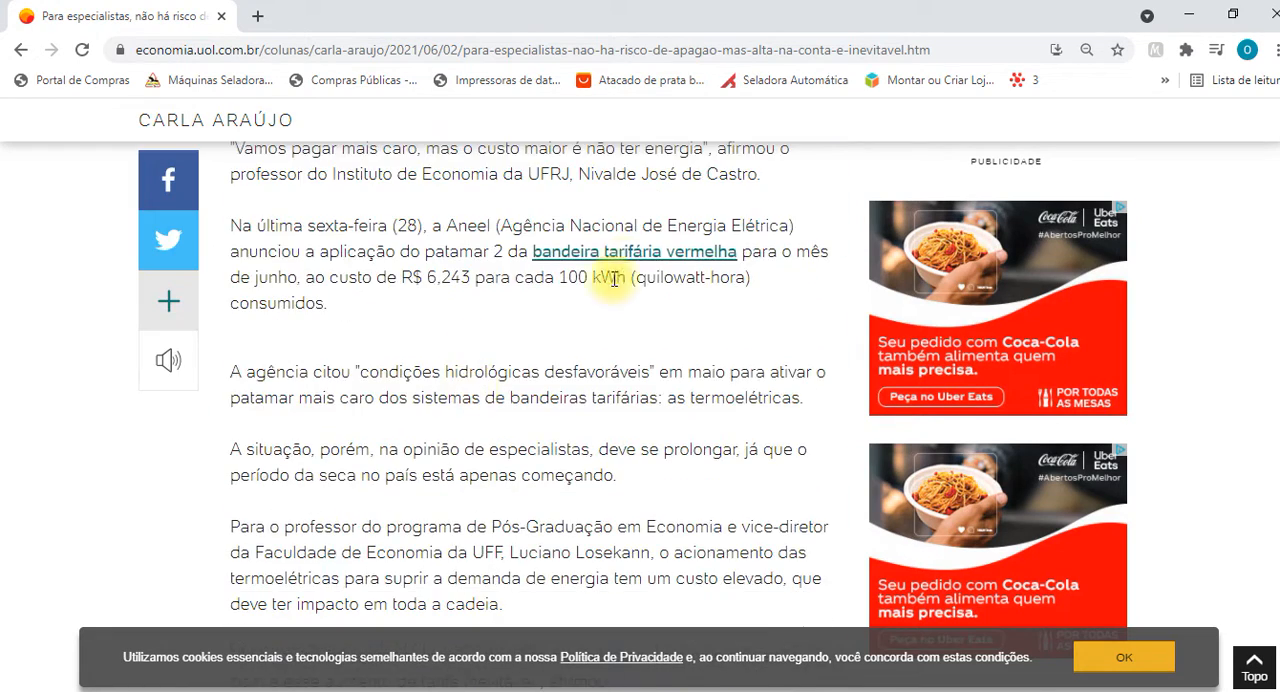
{"action": "scroll", "coordinate": [363, 300], "scroll_direction": "up", "scroll_amount": 2}
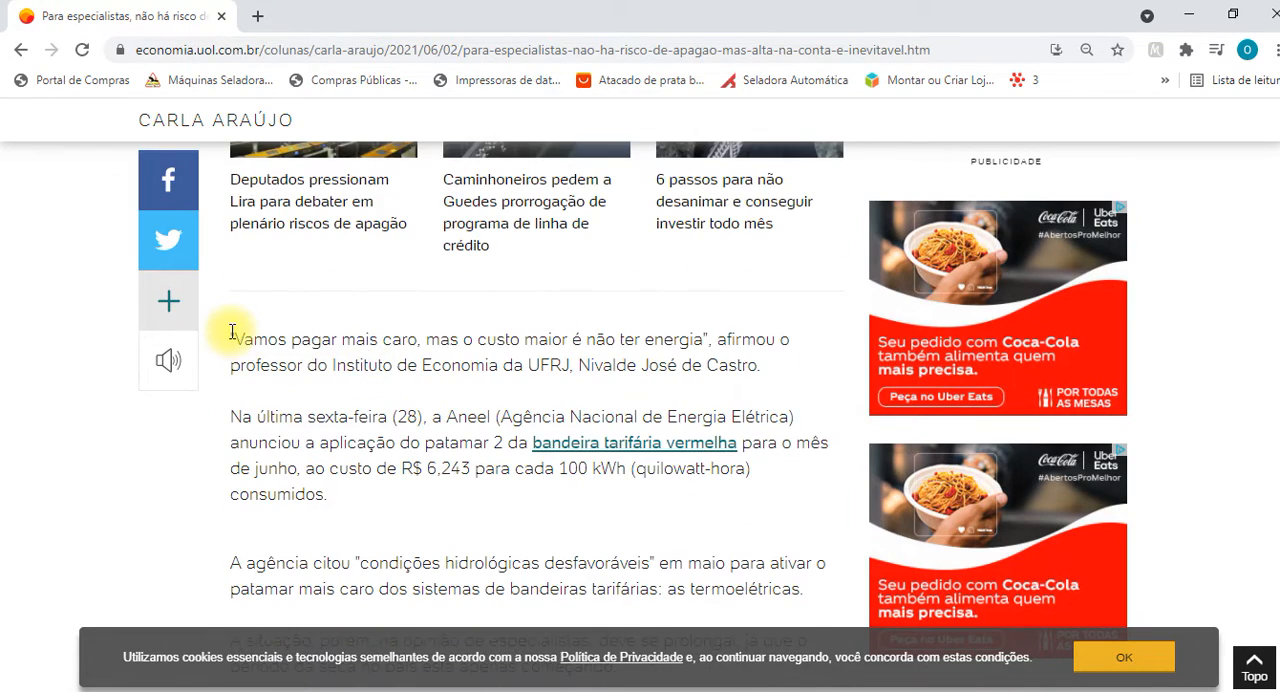
{"action": "left_click_drag", "start_coordinate": [231, 333], "coordinate": [808, 505]}
{"action": "key", "text": "ctrl+c"}
{"action": "scroll", "coordinate": [674, 520], "scroll_direction": "down", "scroll_amount": 1}
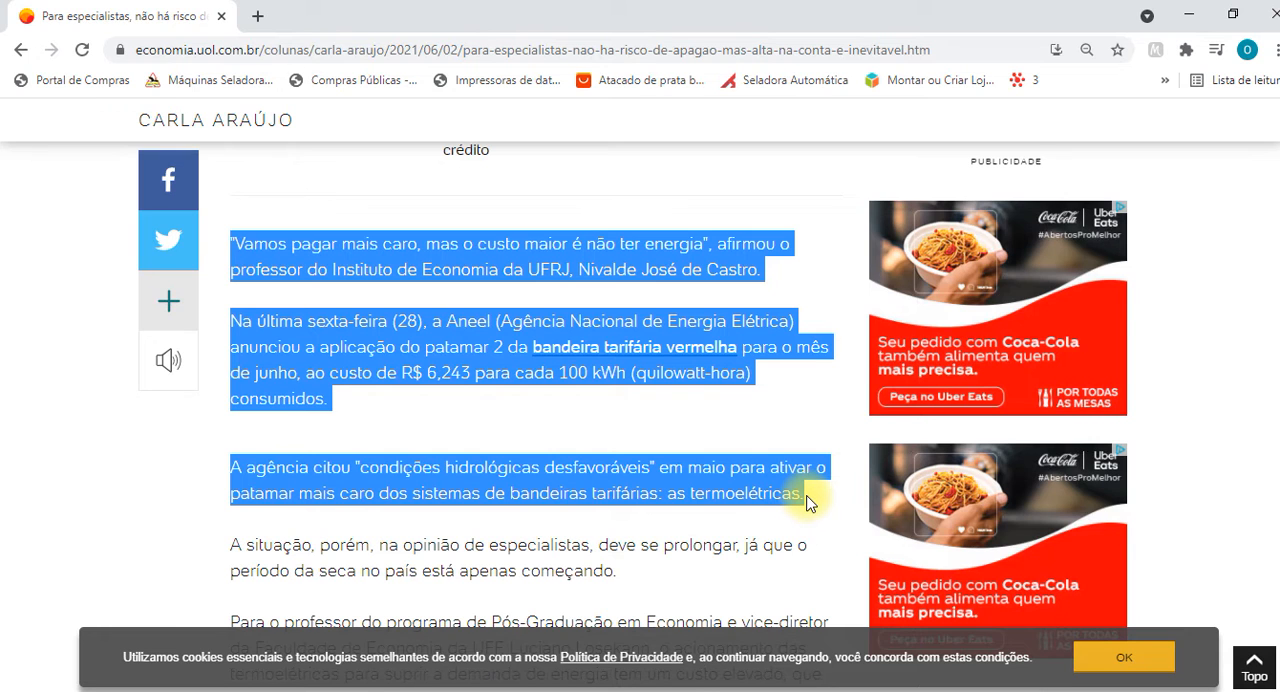
{"action": "left_click", "coordinate": [808, 503]}
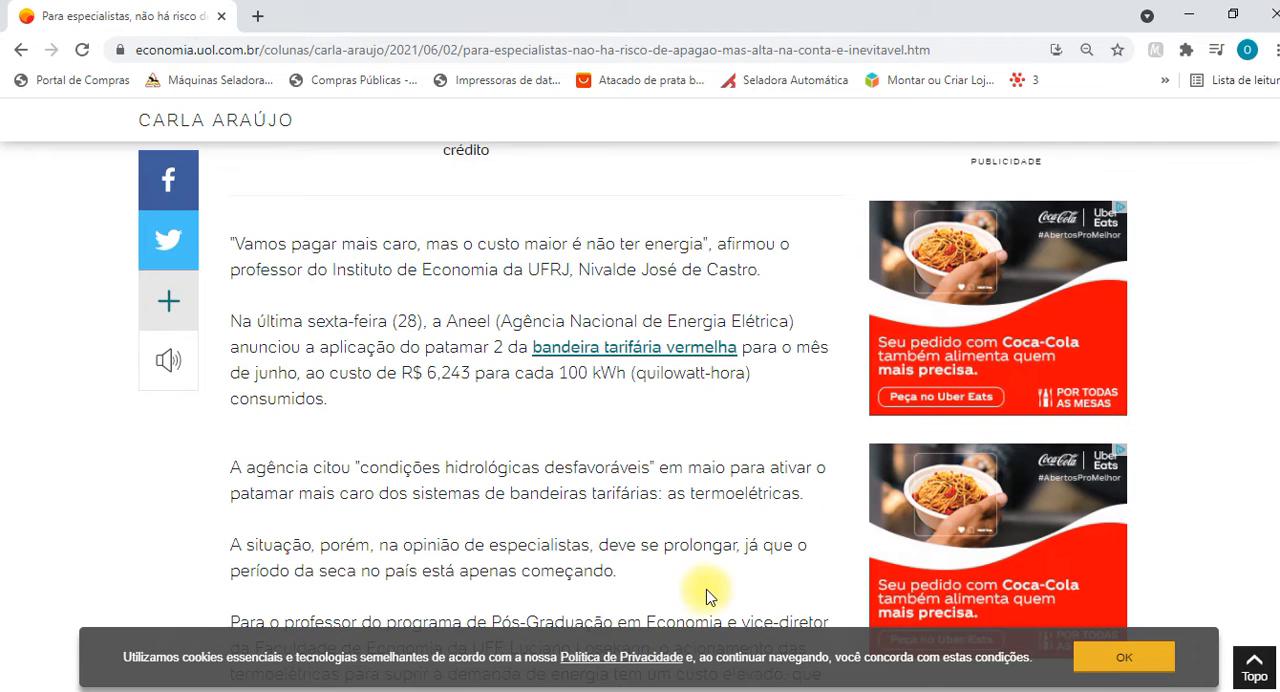
{"action": "left_click", "coordinate": [1120, 654]}
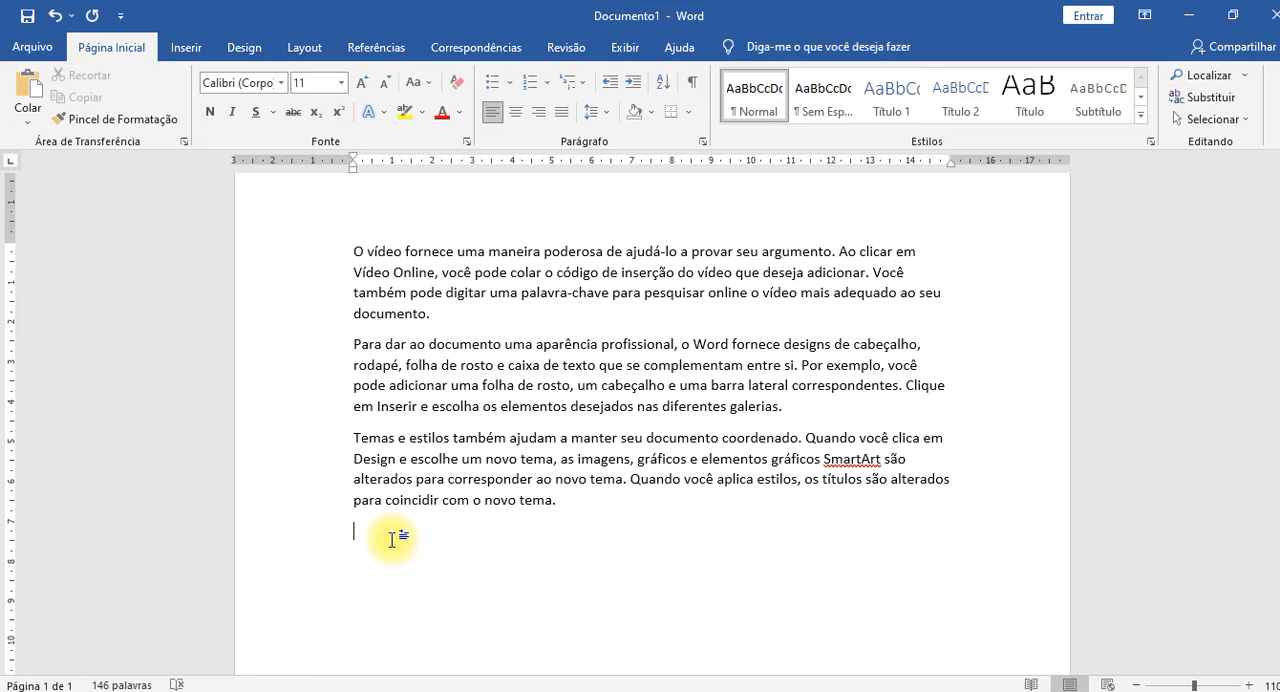
Paste the copied article text into Word below the sample paragraphs and check its font against the paragraph above.
{"action": "left_click", "coordinate": [392, 540]}
{"action": "key", "text": "ctrl+v"}
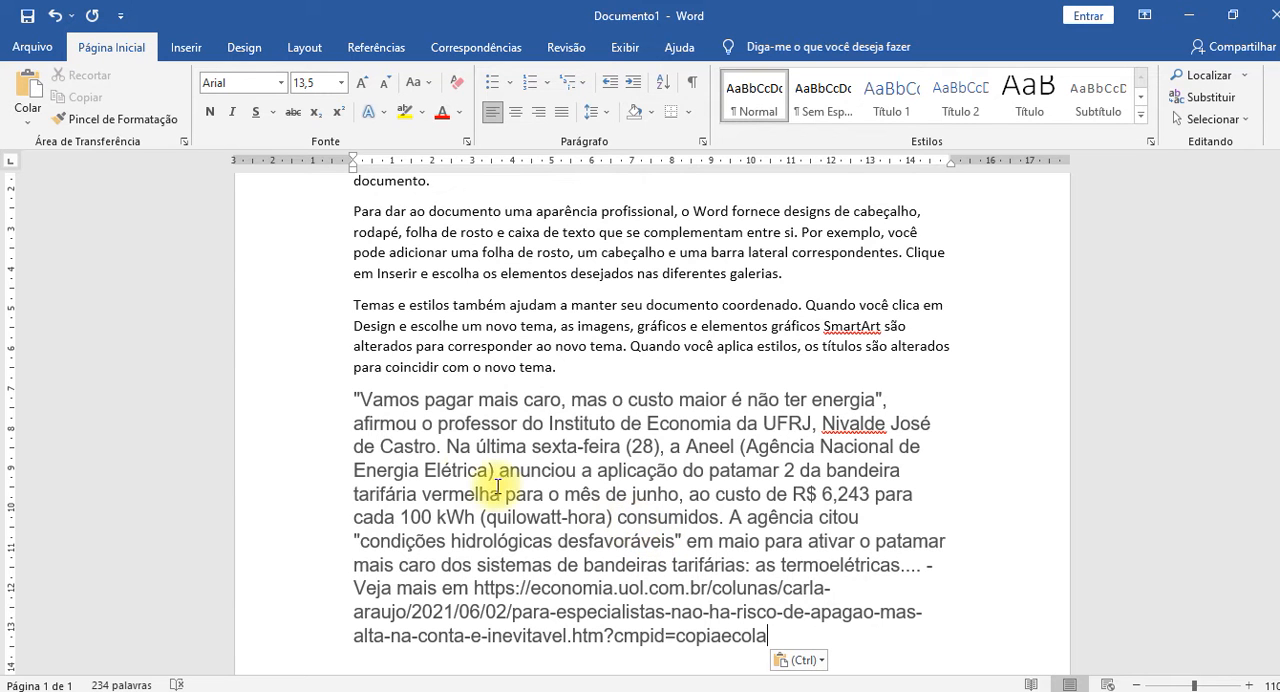
{"action": "scroll", "coordinate": [486, 480], "scroll_direction": "up", "scroll_amount": 1}
{"action": "left_click", "coordinate": [493, 392]}
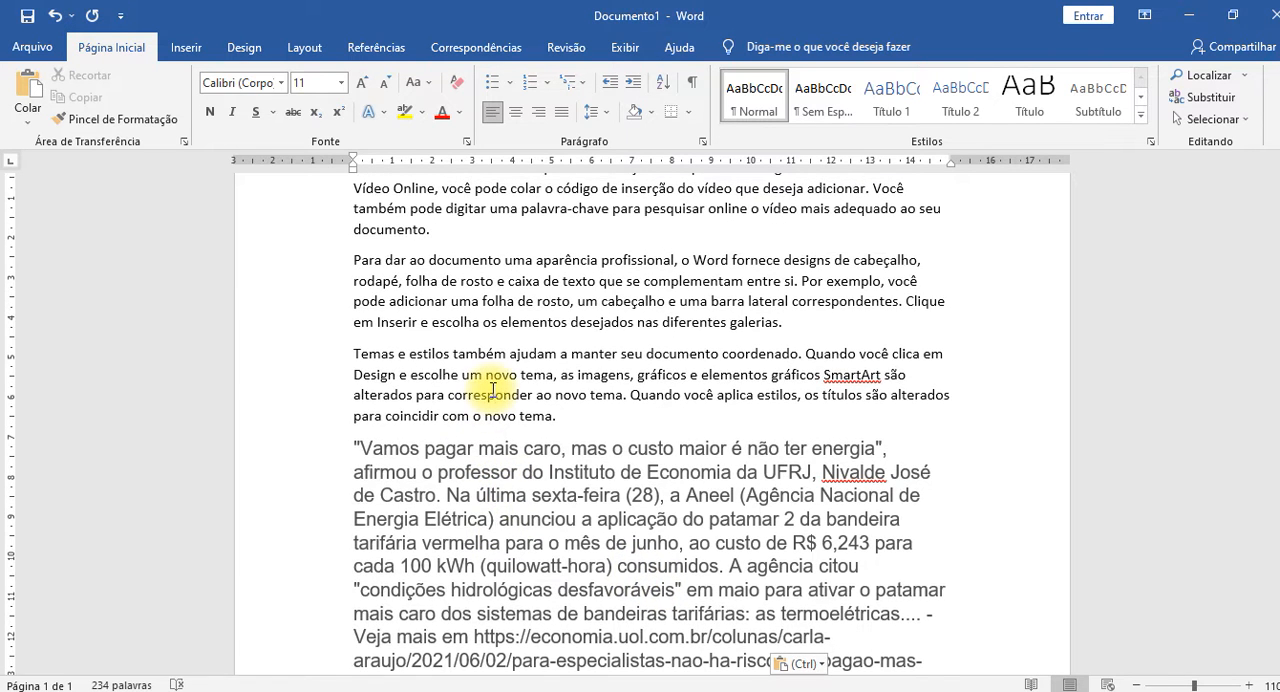
{"action": "scroll", "coordinate": [493, 390], "scroll_direction": "down", "scroll_amount": 2}
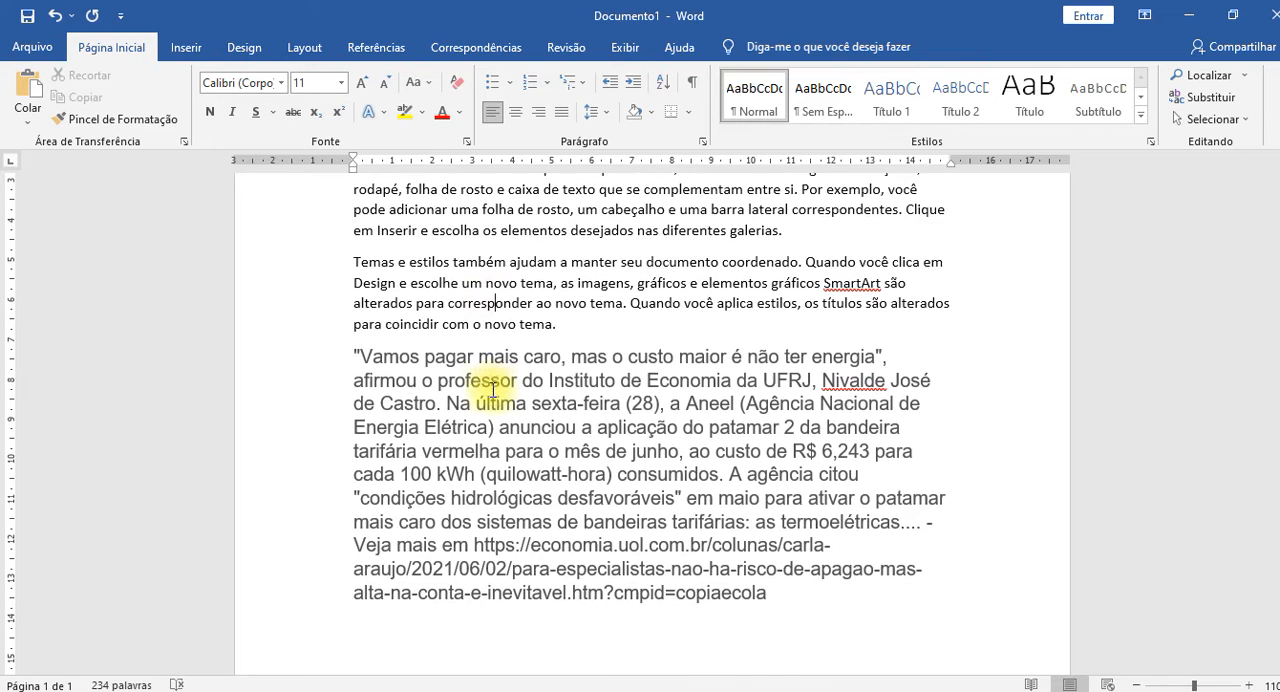
{"action": "left_click", "coordinate": [537, 283]}
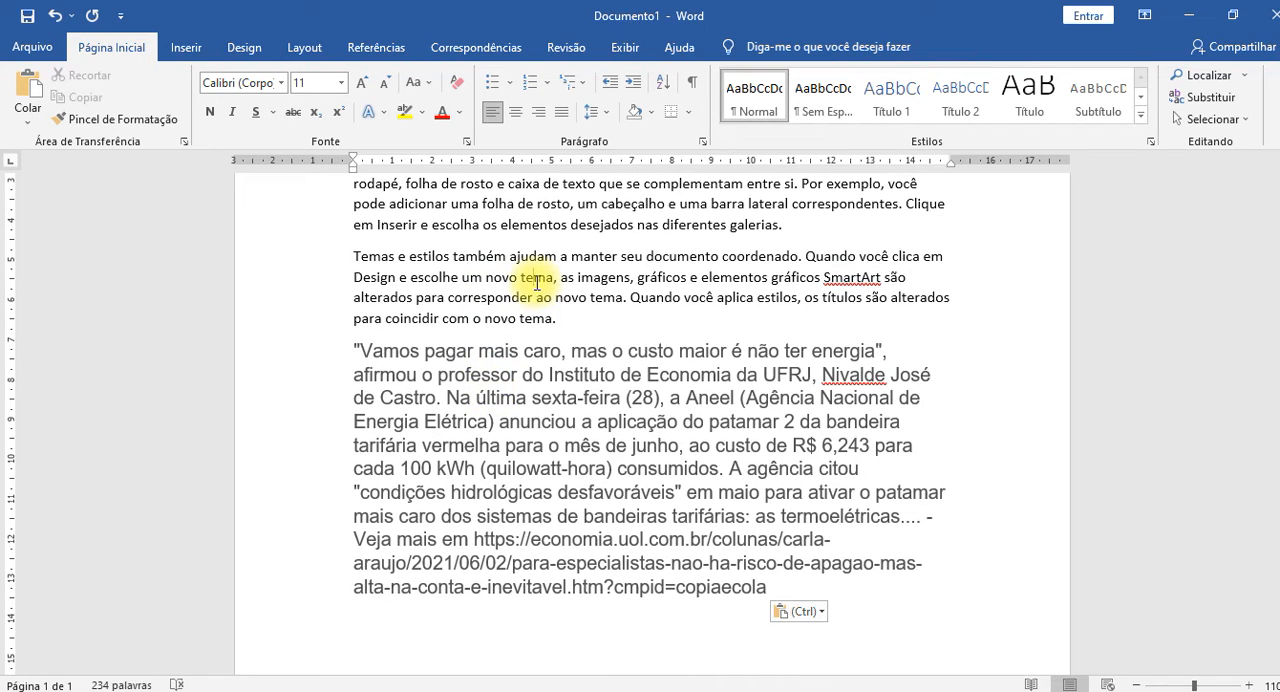
{"action": "left_click", "coordinate": [544, 420]}
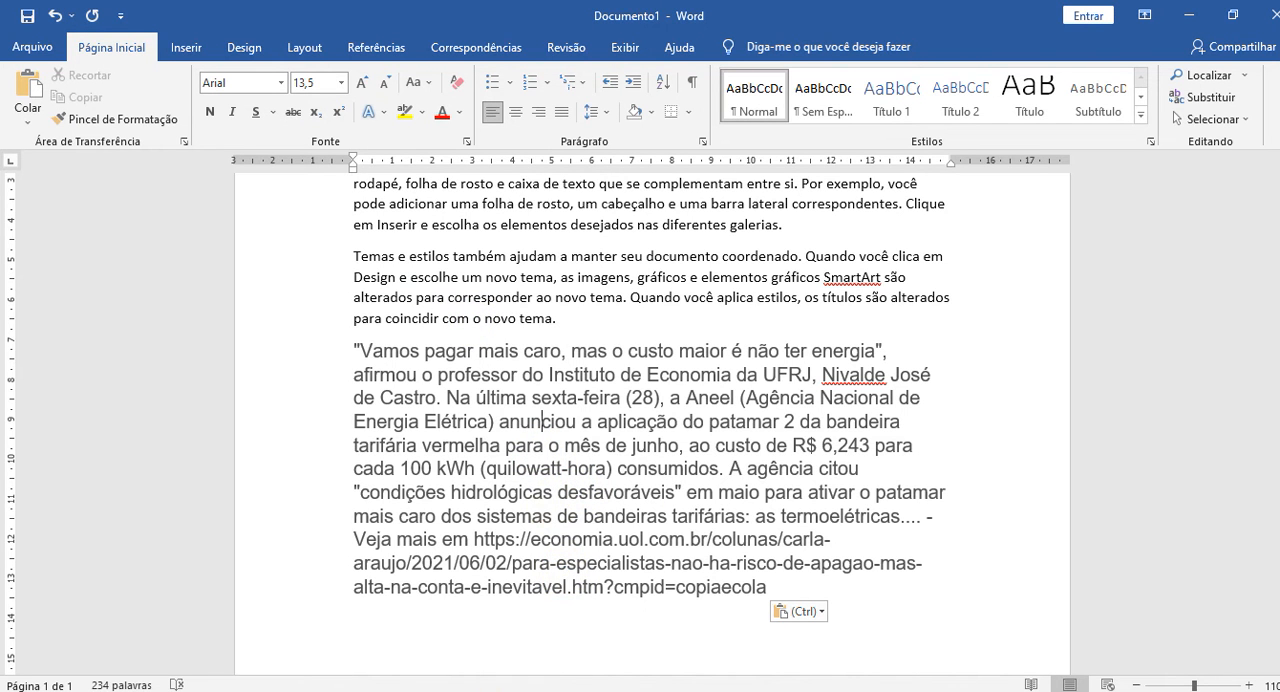
Compare the pasted text in the Word document with the original article by alternating between Word and the browser.
{"action": "left_click", "coordinate": [492, 690]}
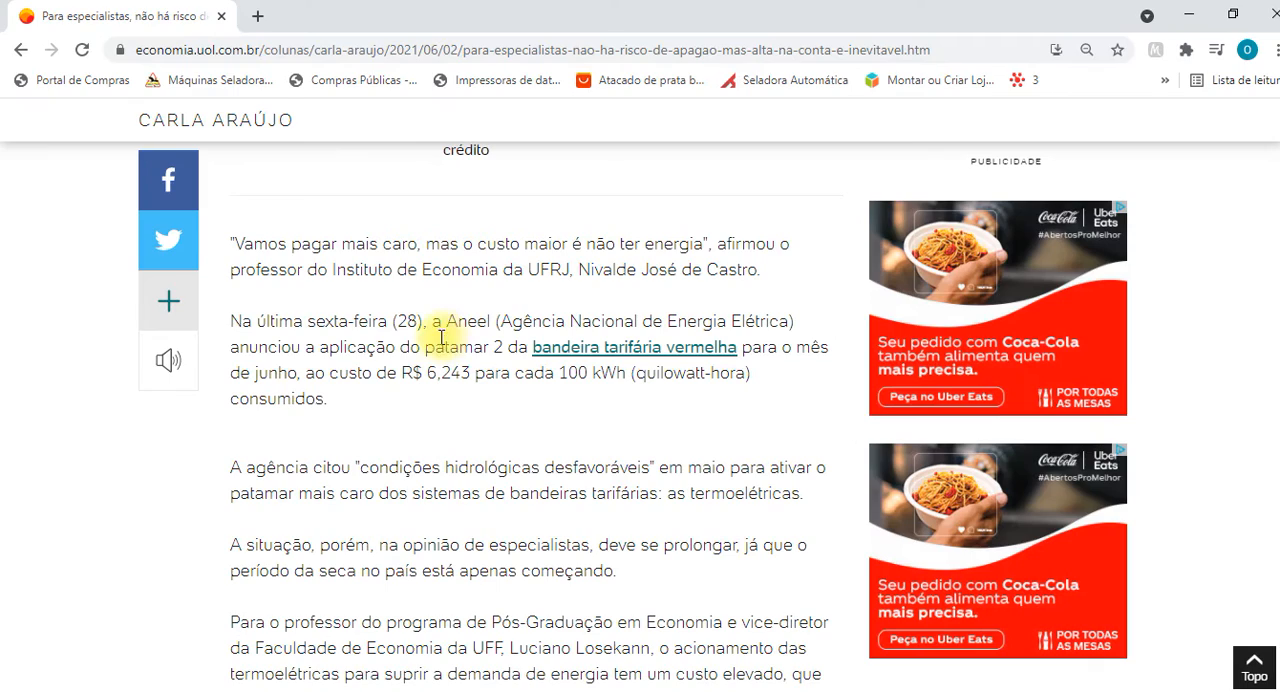
{"action": "key", "text": "alt+Tab"}
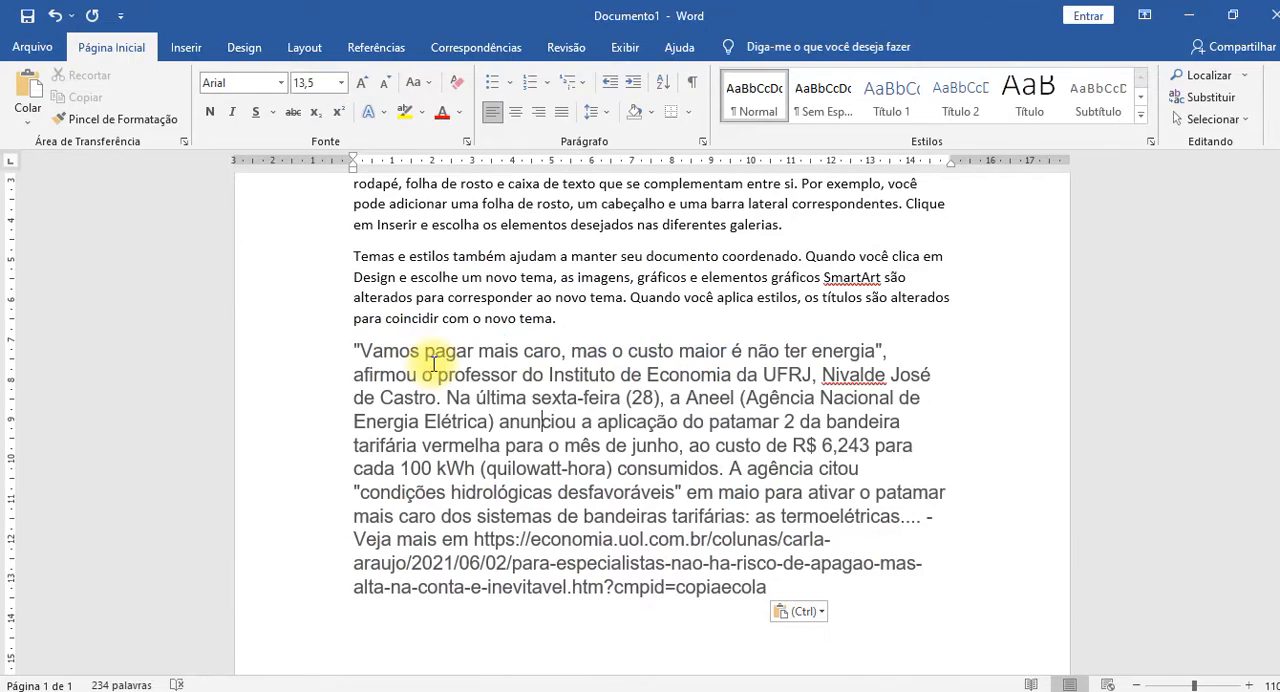
{"action": "key", "text": "alt+Tab"}
{"action": "key", "text": "alt+Tab"}
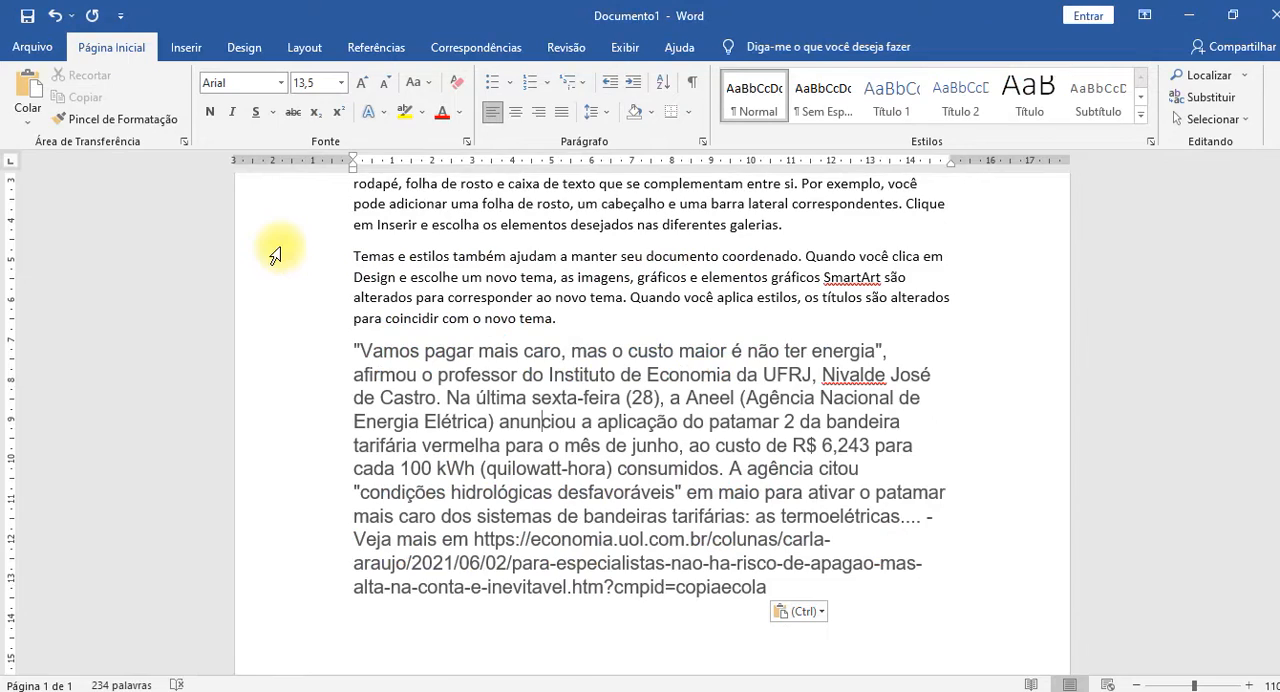
{"action": "key", "text": "alt+Tab"}
Switch to the browser article and decline UOL's request to send news notifications.
{"action": "key", "text": "alt+Tab"}
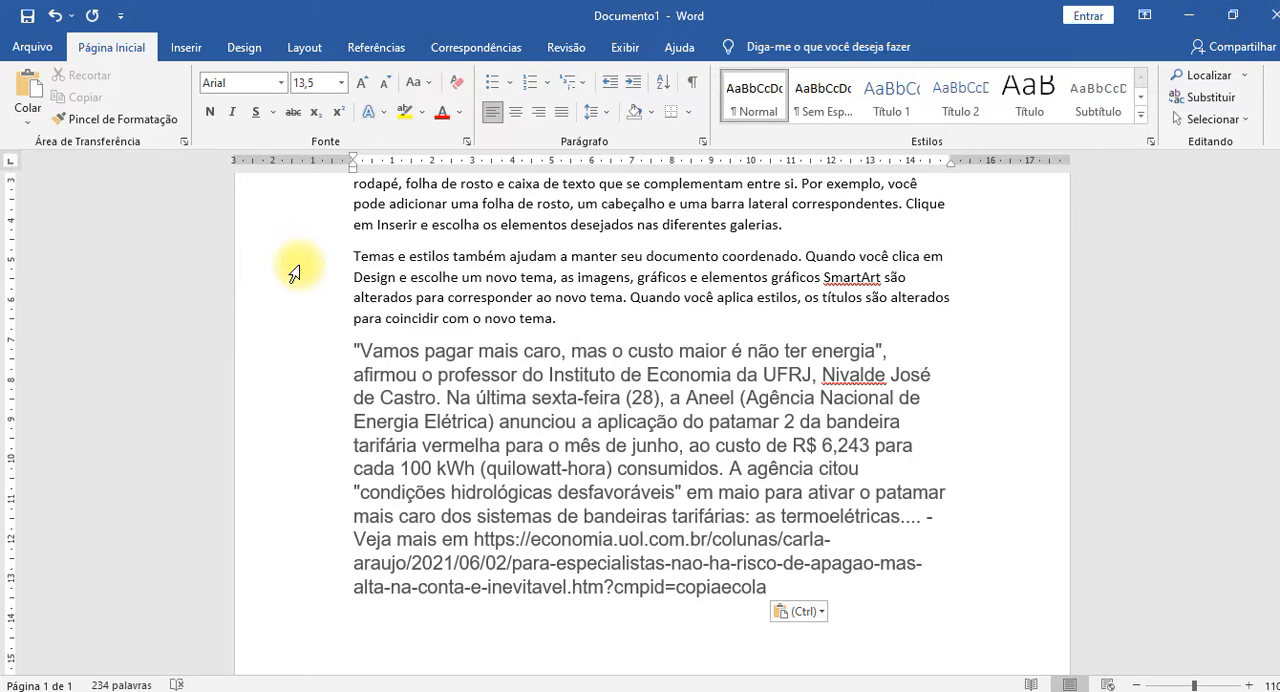
{"action": "key", "text": "alt+Tab"}
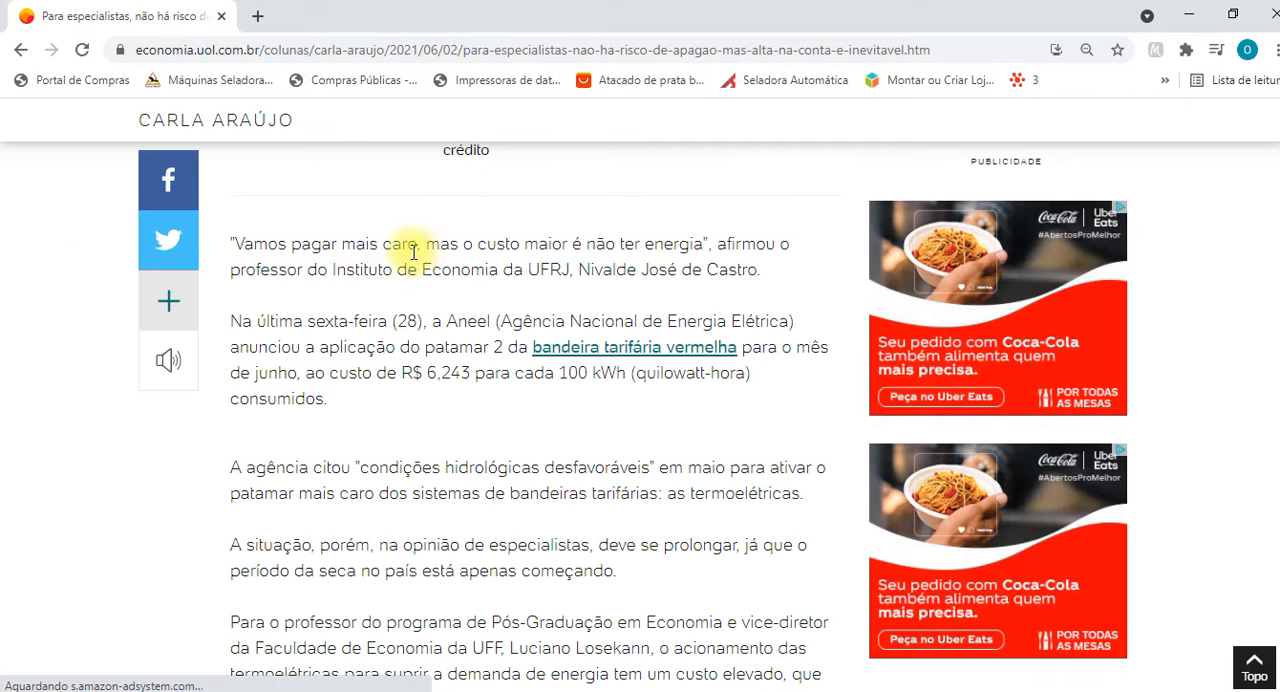
{"action": "scroll", "coordinate": [371, 266], "scroll_direction": "up", "scroll_amount": 2}
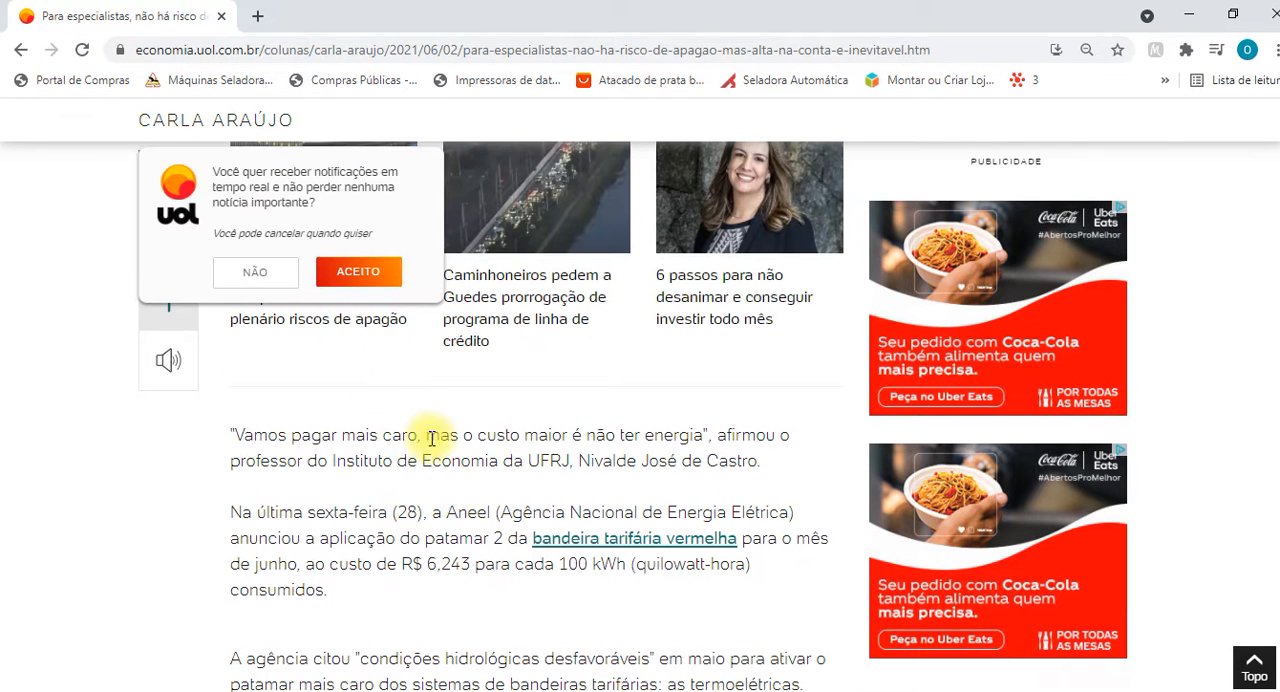
{"action": "left_click", "coordinate": [255, 273]}
{"action": "scroll", "coordinate": [440, 455], "scroll_direction": "down", "scroll_amount": 3}
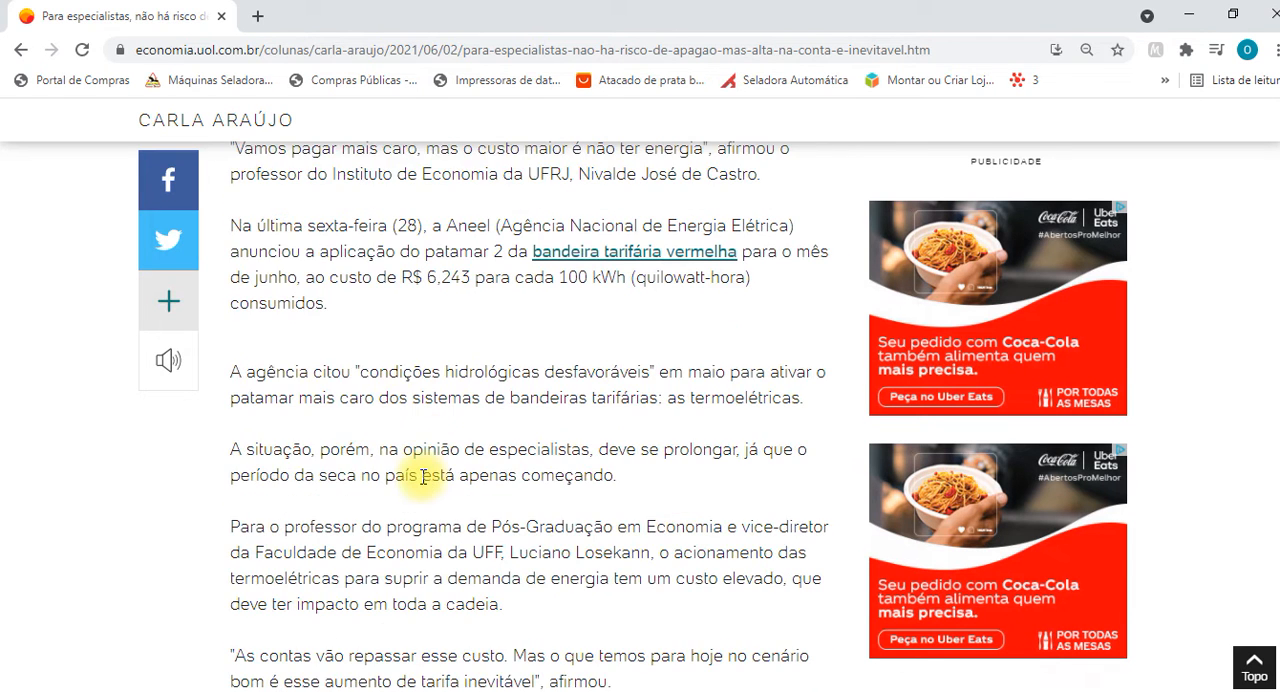
Switch to Word and check the font of the "Temas e estilos" paragraph above the pasted article text.
{"action": "key", "text": "alt+Tab"}
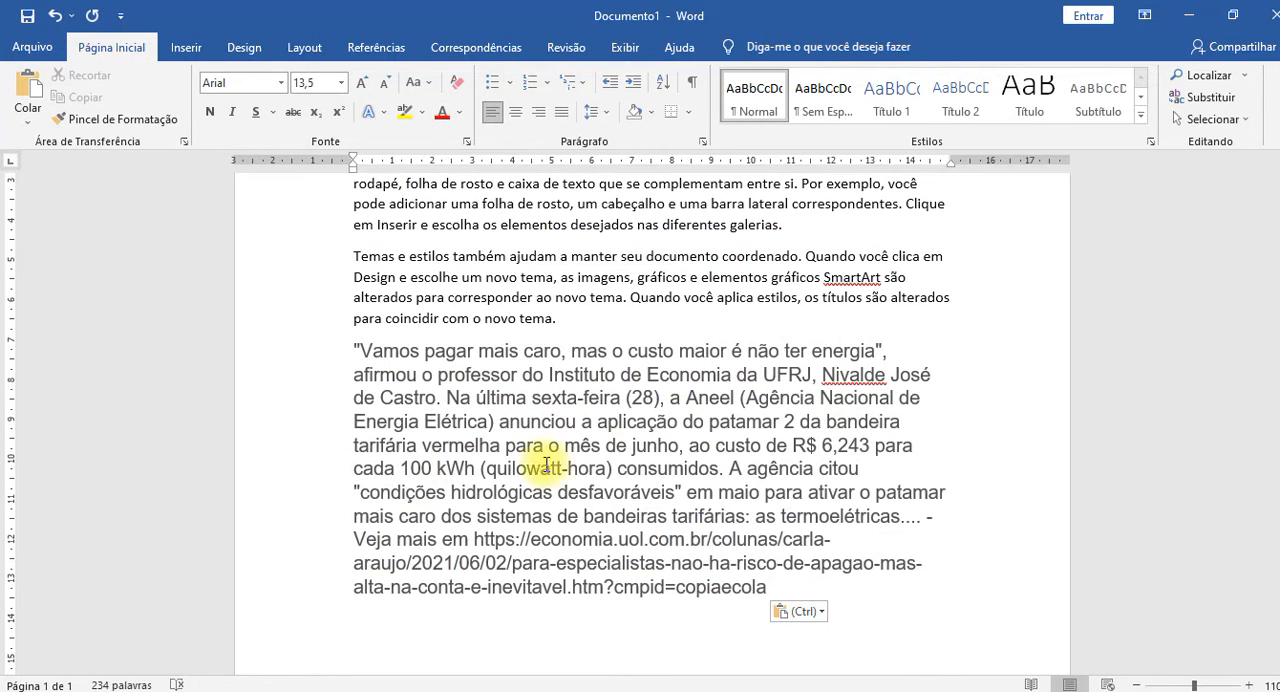
{"action": "left_click", "coordinate": [655, 294]}
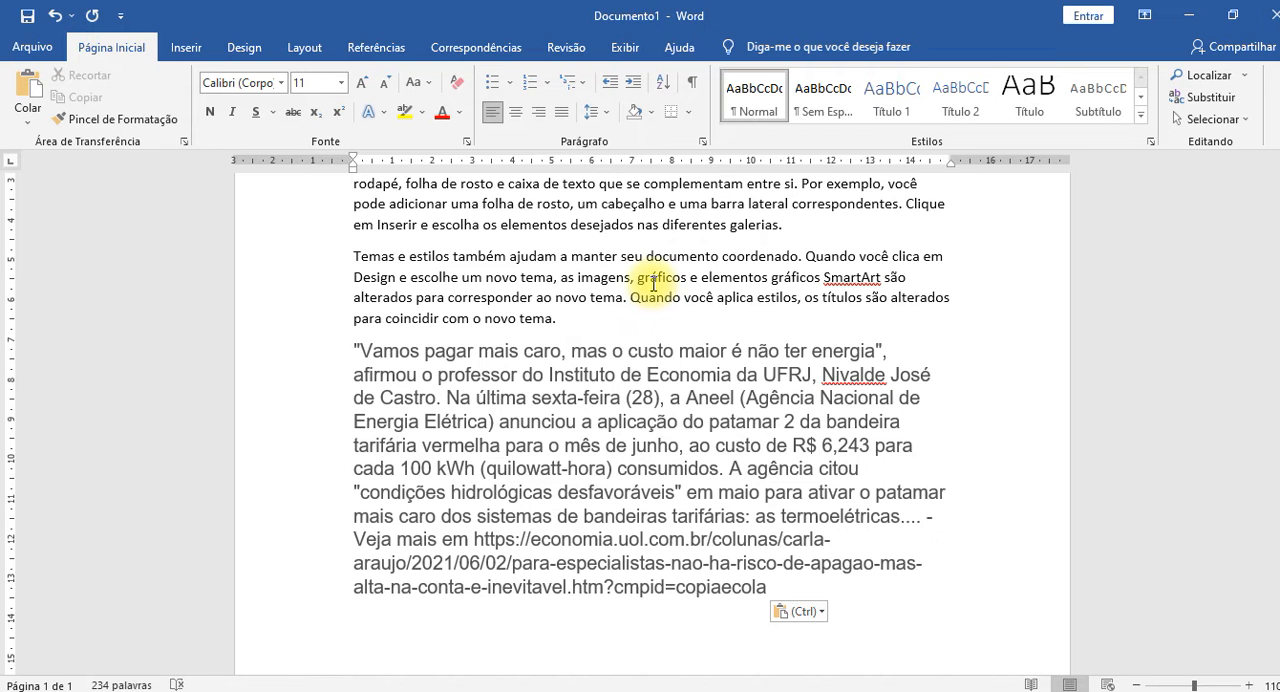
{"action": "scroll", "coordinate": [629, 394], "scroll_direction": "up", "scroll_amount": 1}
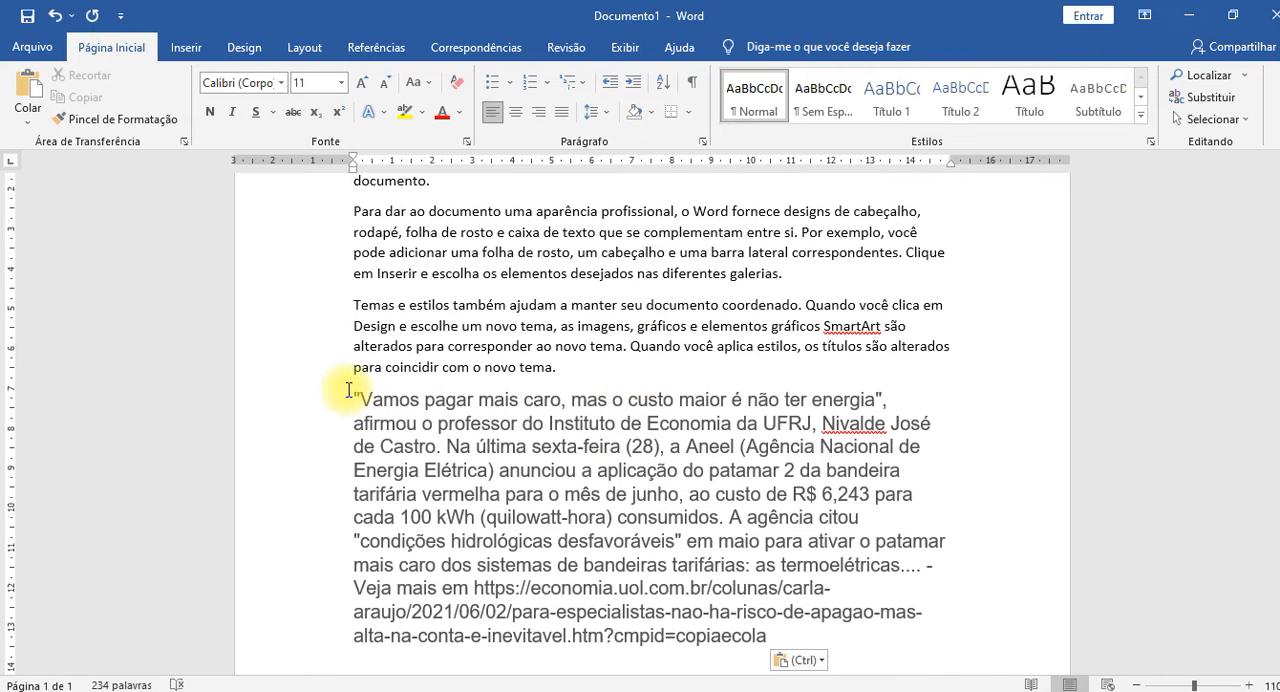
Try clearing the character formatting of the whole pasted article text, and undo it.
{"action": "left_click_drag", "start_coordinate": [349, 393], "coordinate": [750, 630]}
{"action": "scroll", "coordinate": [567, 500], "scroll_direction": "down", "scroll_amount": 3}
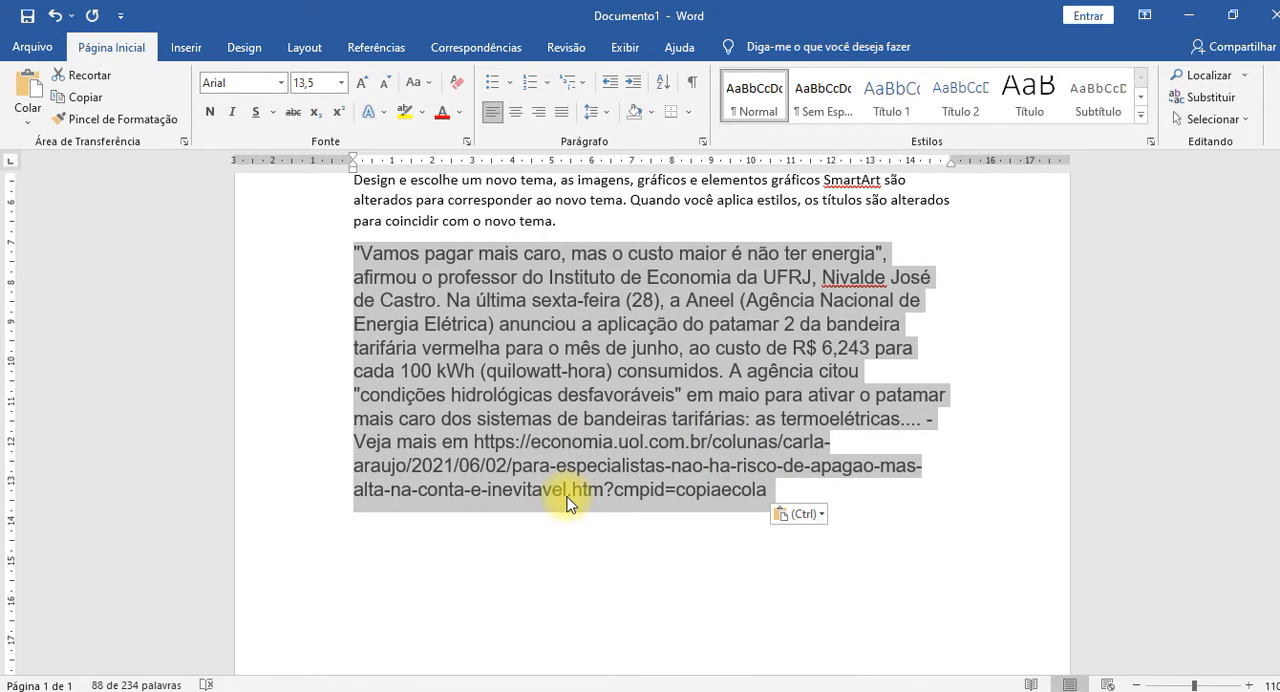
{"action": "key", "text": "ctrl+space"}
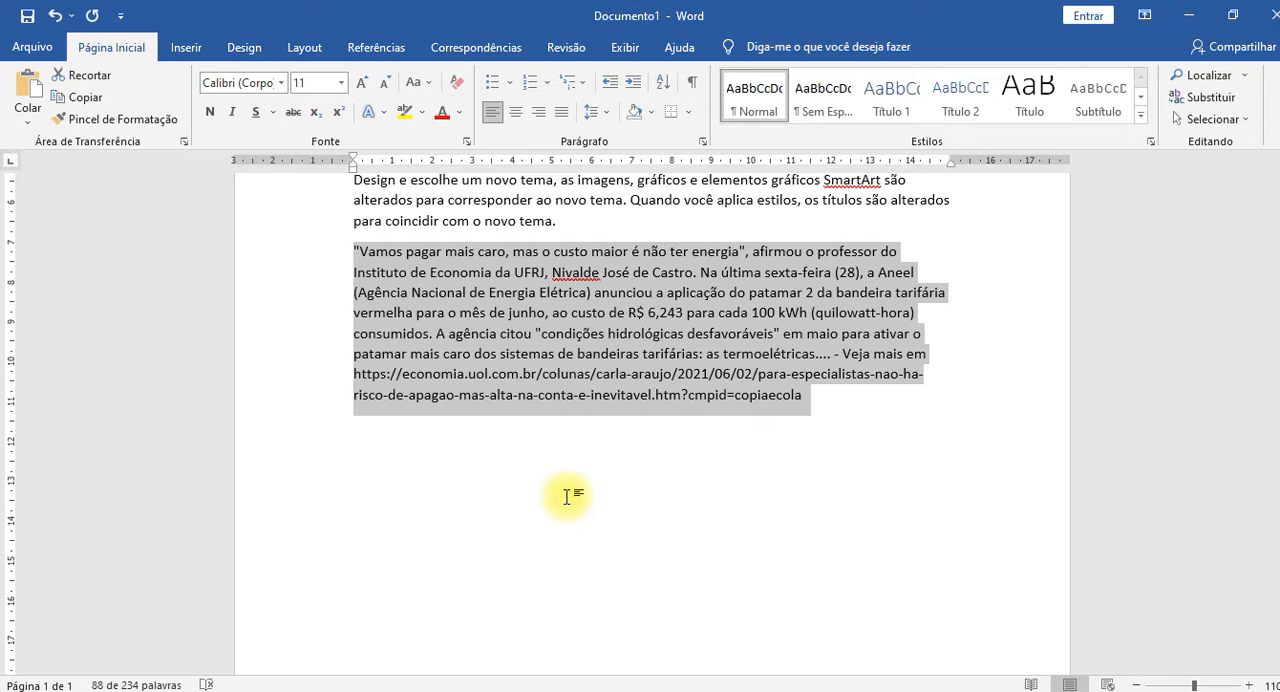
{"action": "key", "text": "ctrl+z"}
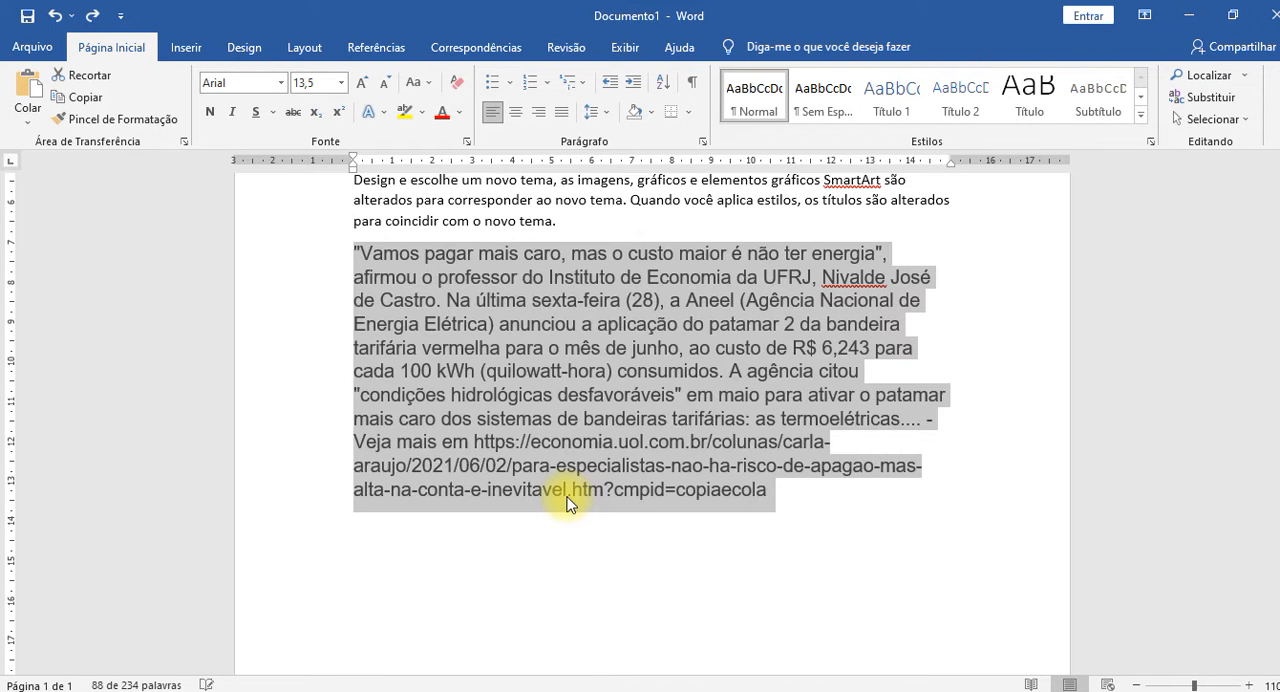
Reset the entire pasted article paragraph to the default character formatting of its style and deselect it.
{"action": "scroll", "coordinate": [580, 440], "scroll_direction": "up", "scroll_amount": 2}
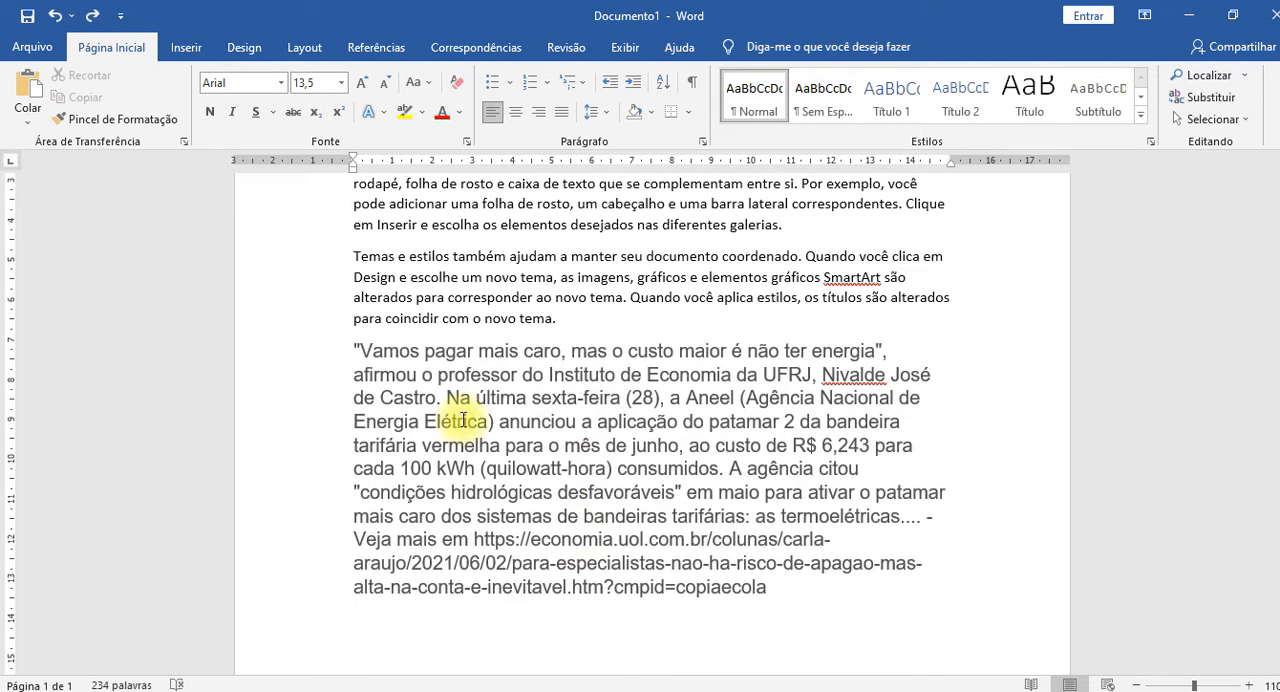
{"action": "double_click", "coordinate": [276, 425]}
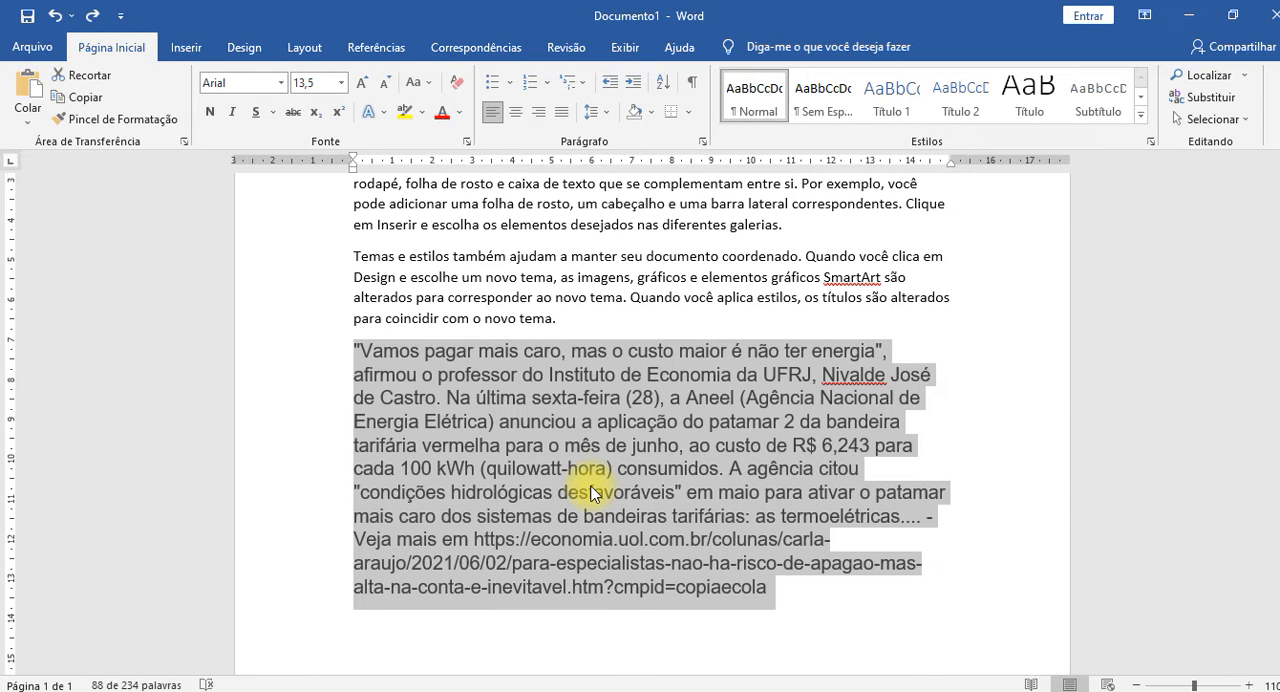
{"action": "key", "text": "ctrl+space"}
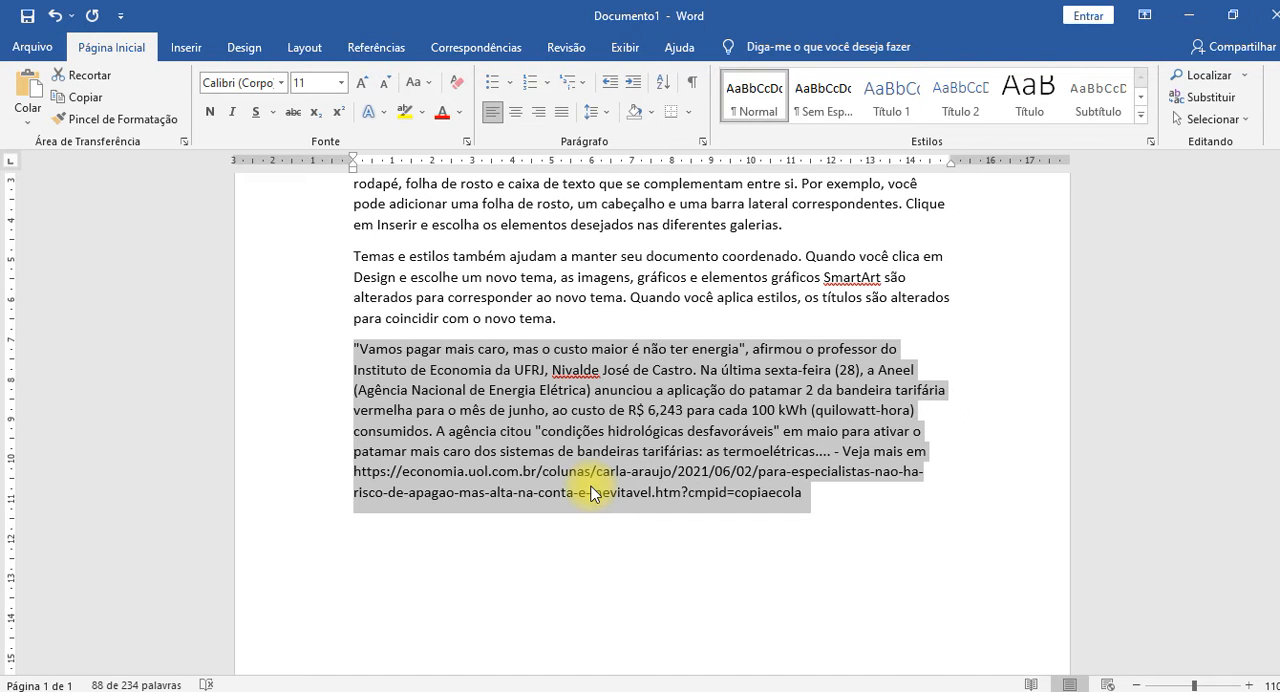
{"action": "left_click", "coordinate": [515, 431]}
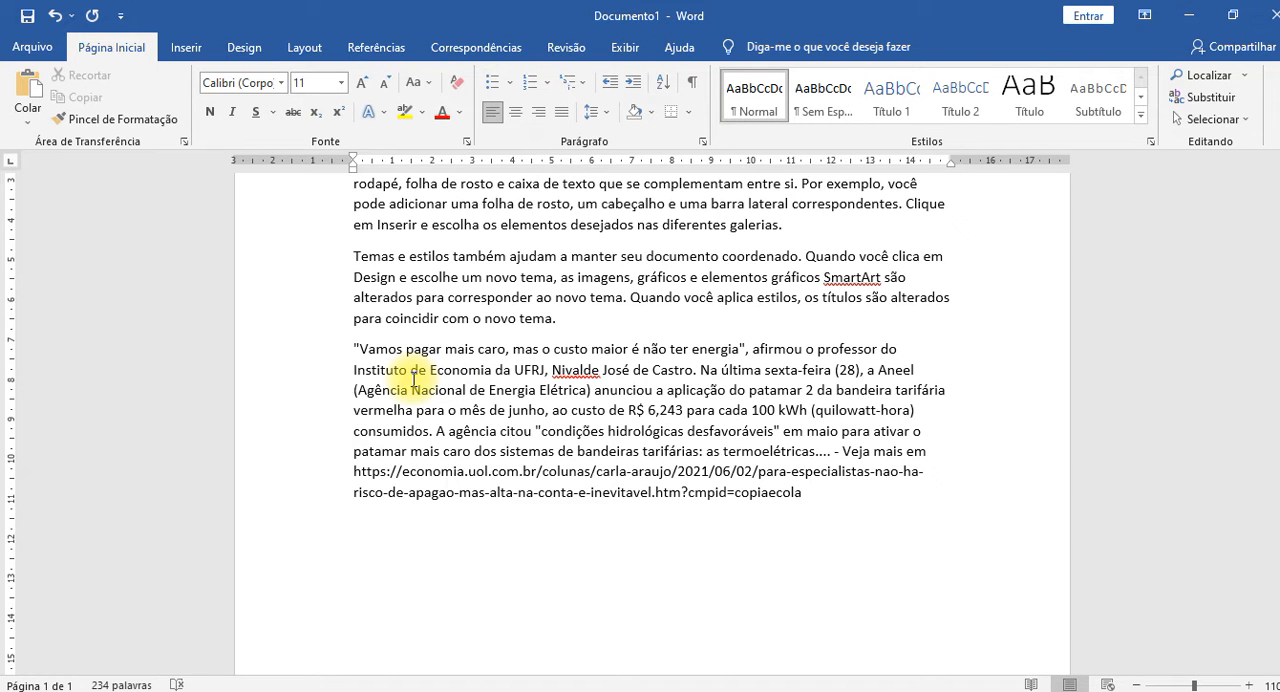
Switch to the browser and open UOL's Notícias section from the article page.
{"action": "key", "text": "alt+Tab"}
{"action": "scroll", "coordinate": [457, 449], "scroll_direction": "down", "scroll_amount": 10}
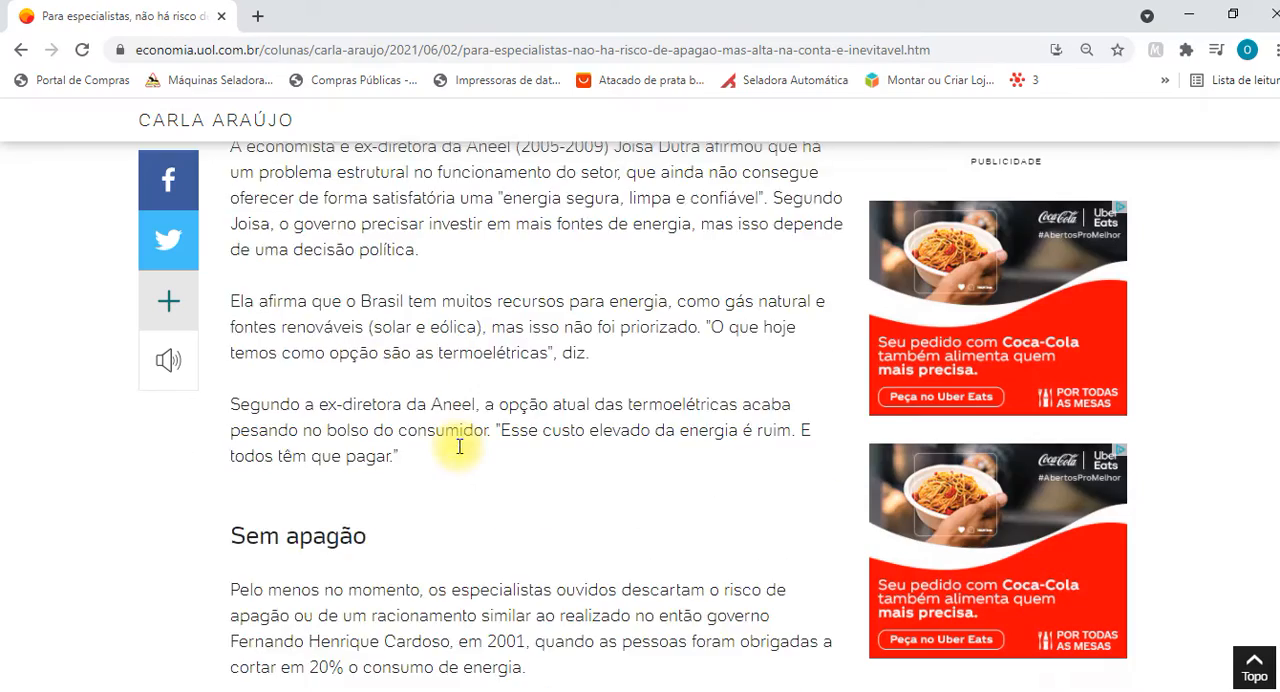
{"action": "scroll", "coordinate": [460, 453], "scroll_direction": "up", "scroll_amount": 15}
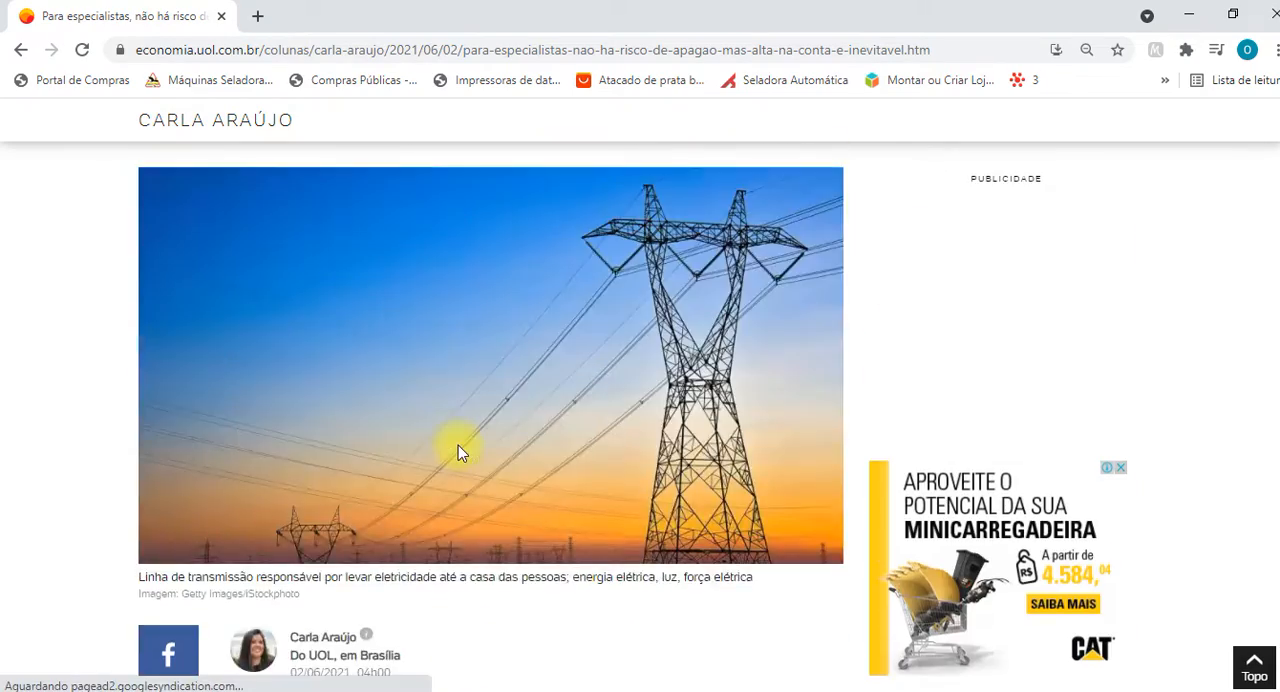
{"action": "scroll", "coordinate": [458, 445], "scroll_direction": "up", "scroll_amount": 5}
{"action": "scroll", "coordinate": [458, 445], "scroll_direction": "down", "scroll_amount": 3}
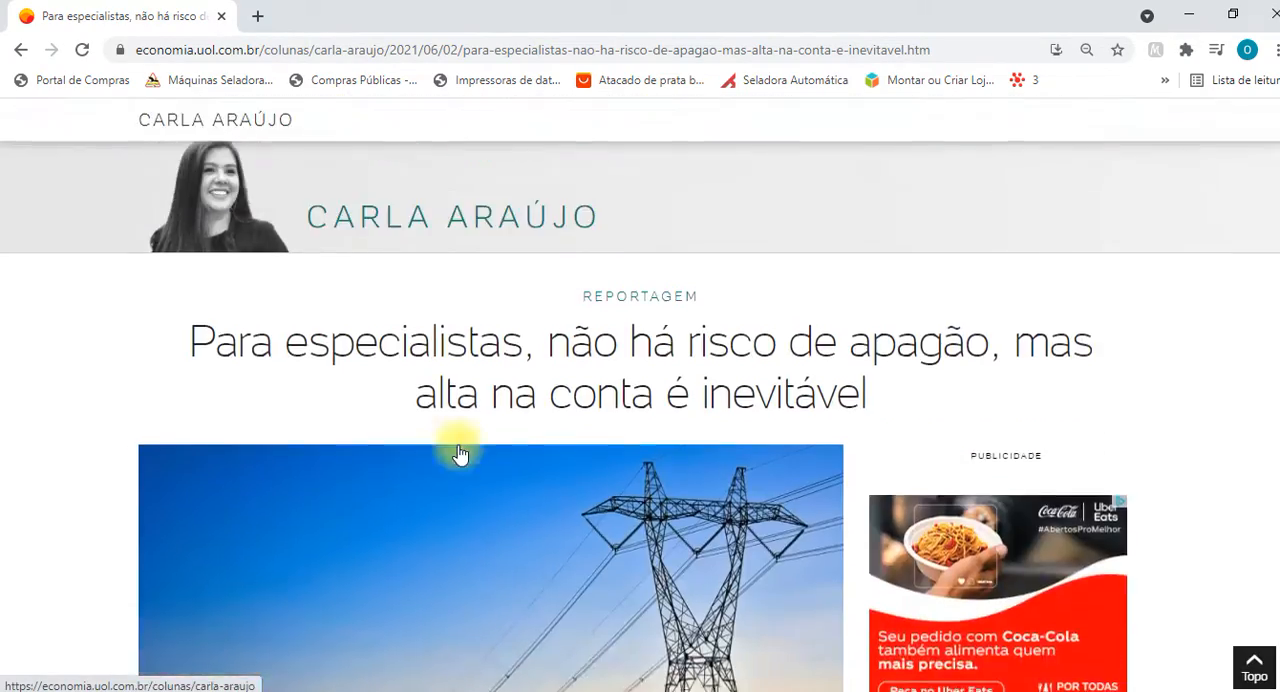
{"action": "scroll", "coordinate": [460, 453], "scroll_direction": "up", "scroll_amount": 3}
{"action": "scroll", "coordinate": [458, 447], "scroll_direction": "up", "scroll_amount": 1}
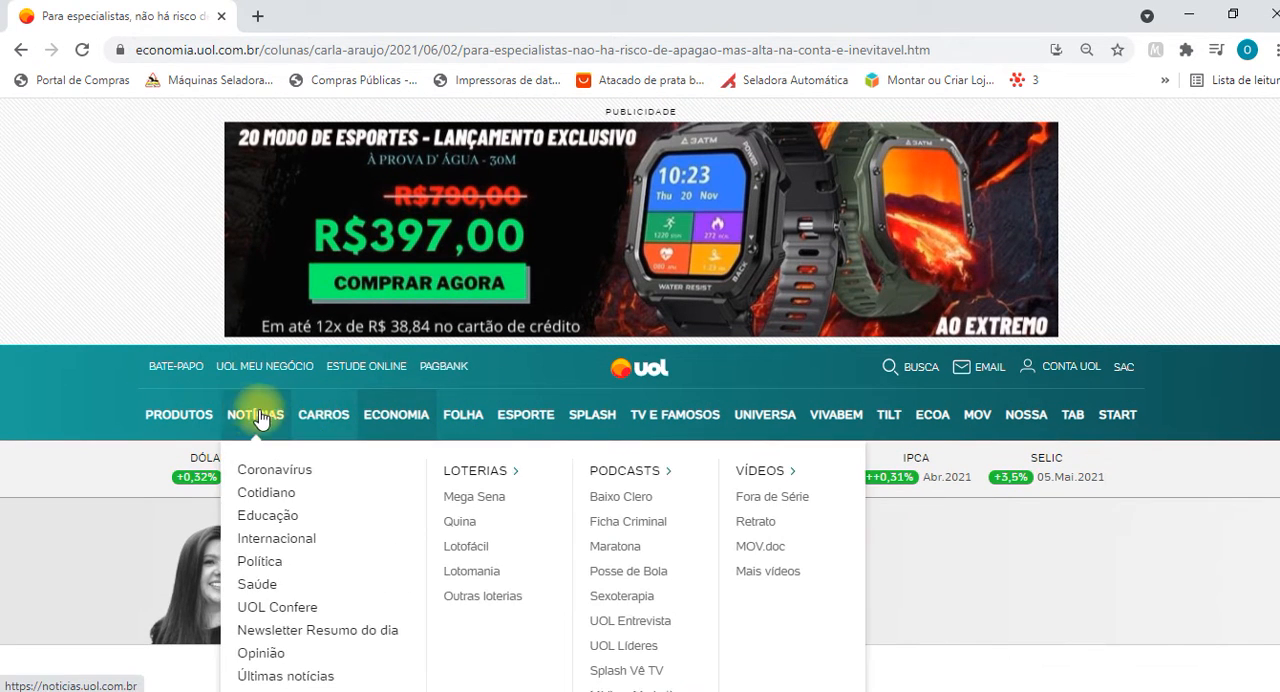
{"action": "left_click", "coordinate": [265, 427]}
Open the news article "Menino que vendia em semáforo chora após ser pago com nota falsa de R$ 100".
{"action": "scroll", "coordinate": [797, 551], "scroll_direction": "down", "scroll_amount": 8}
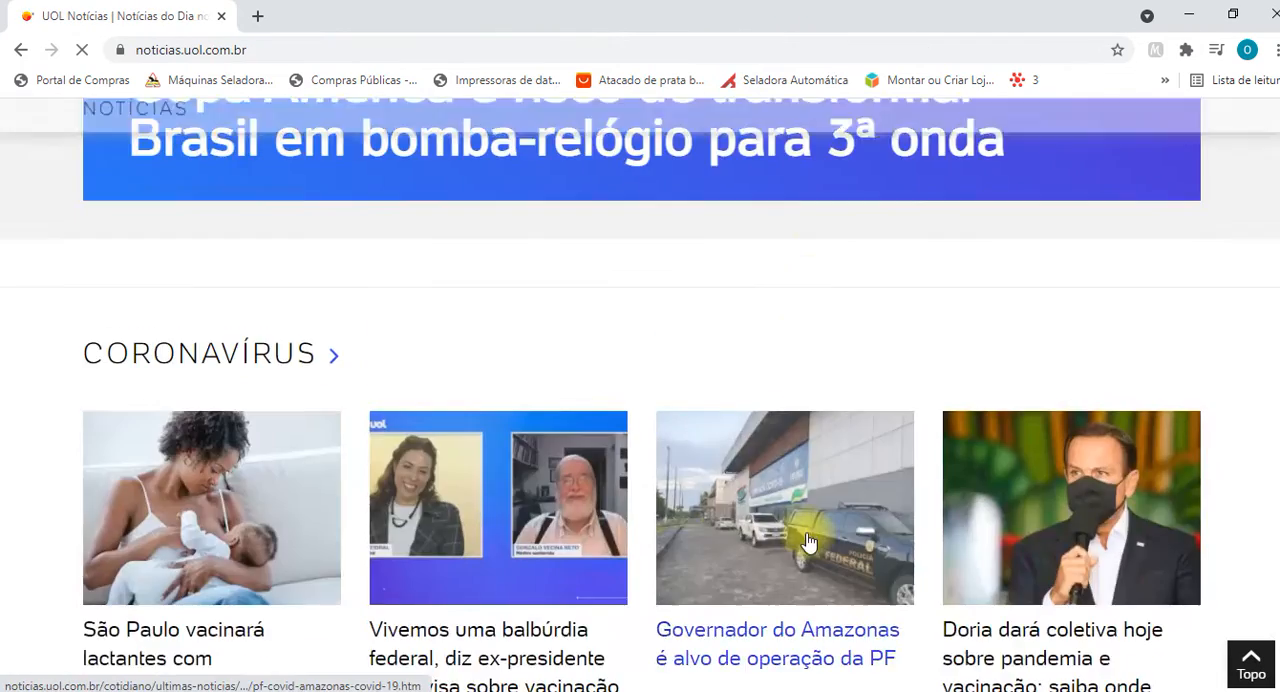
{"action": "scroll", "coordinate": [765, 522], "scroll_direction": "down", "scroll_amount": 9}
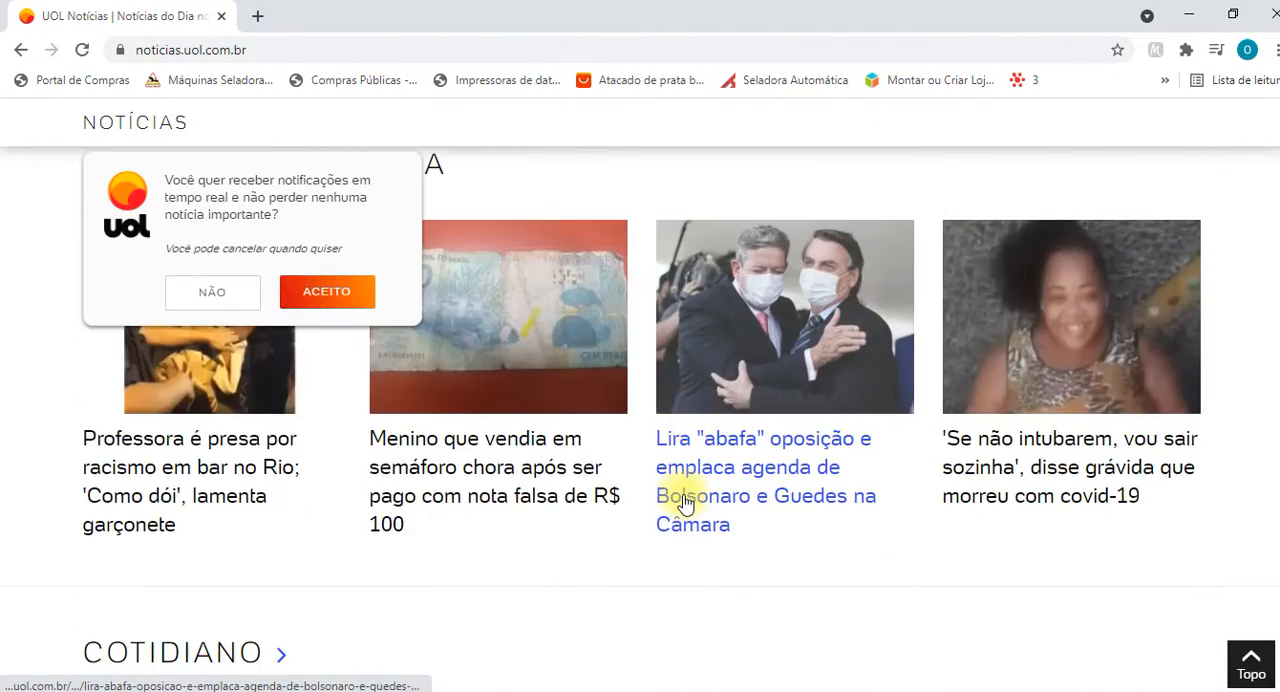
{"action": "left_click", "coordinate": [493, 484]}
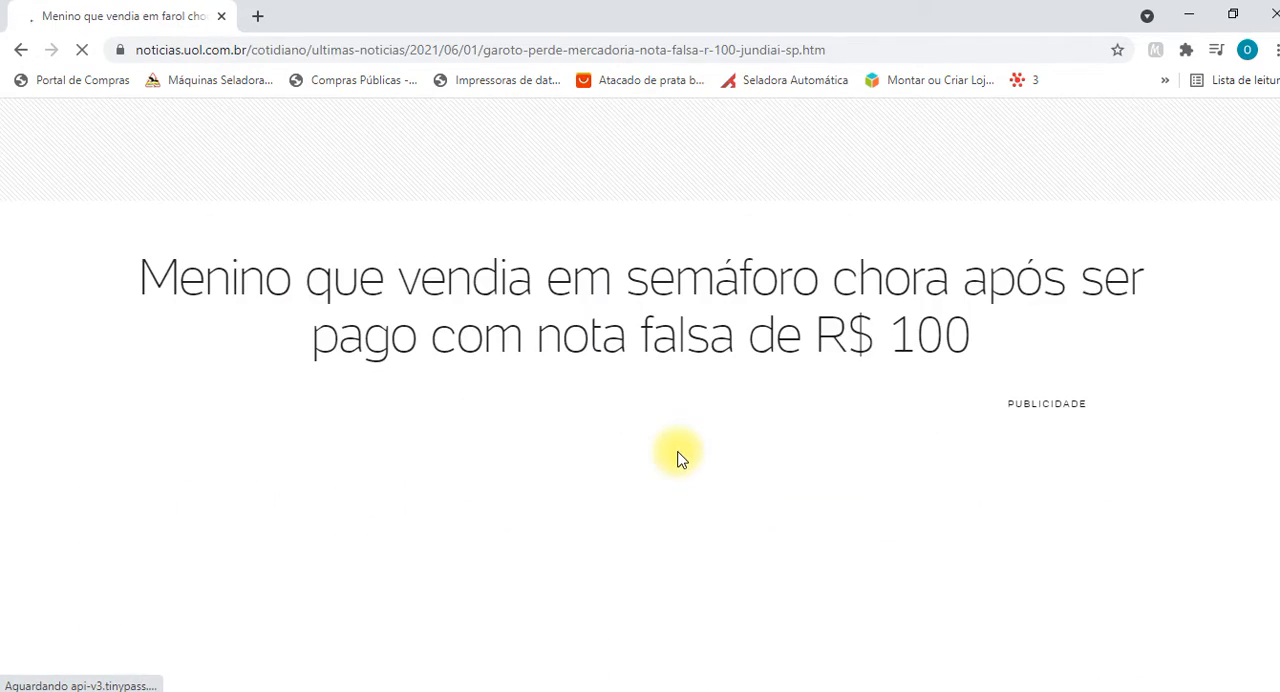
Look through the article about the fake R$ 100 note for a passage to copy, closing any advertisement tab.
{"action": "scroll", "coordinate": [677, 458], "scroll_direction": "down", "scroll_amount": 10}
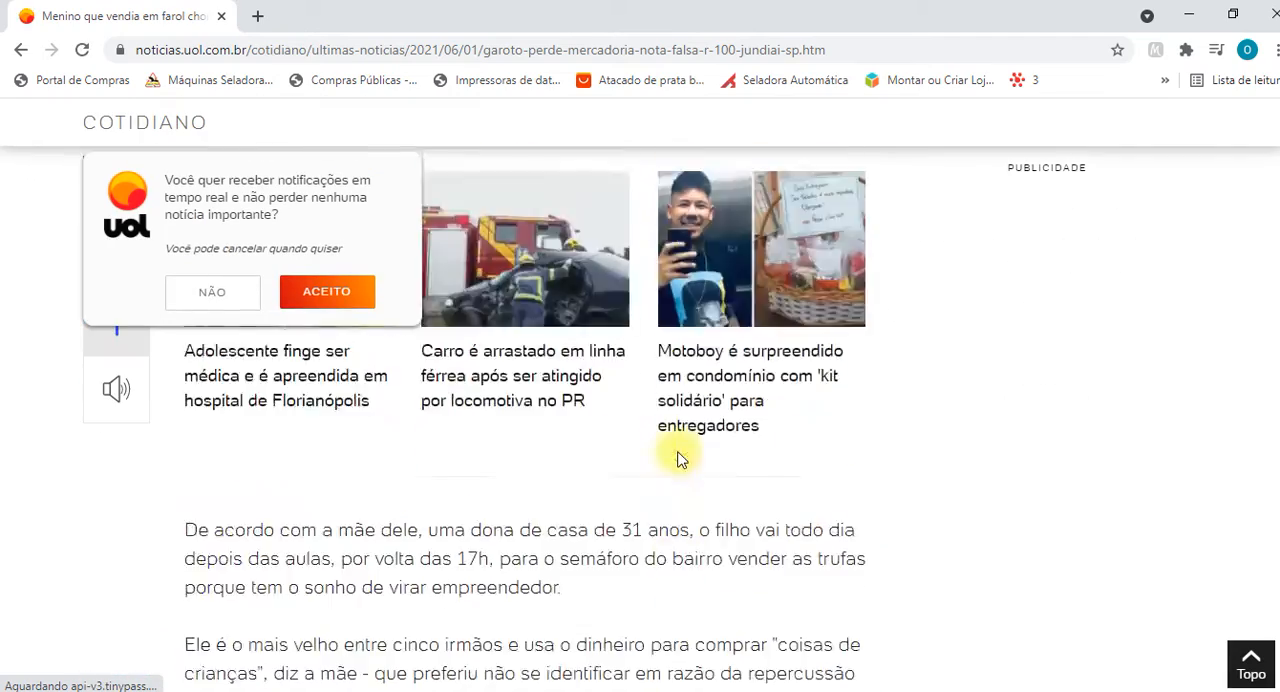
{"action": "scroll", "coordinate": [677, 458], "scroll_direction": "down", "scroll_amount": 15}
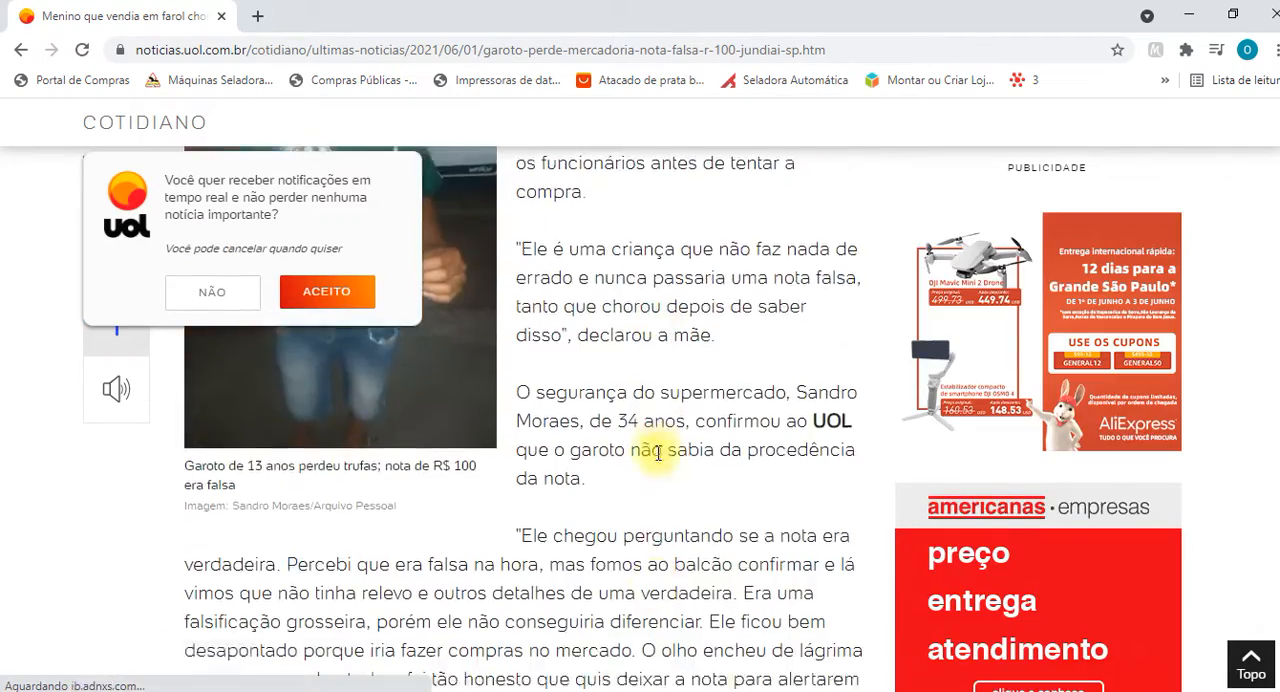
{"action": "scroll", "coordinate": [658, 452], "scroll_direction": "down", "scroll_amount": 7}
{"action": "scroll", "coordinate": [637, 460], "scroll_direction": "up", "scroll_amount": 3}
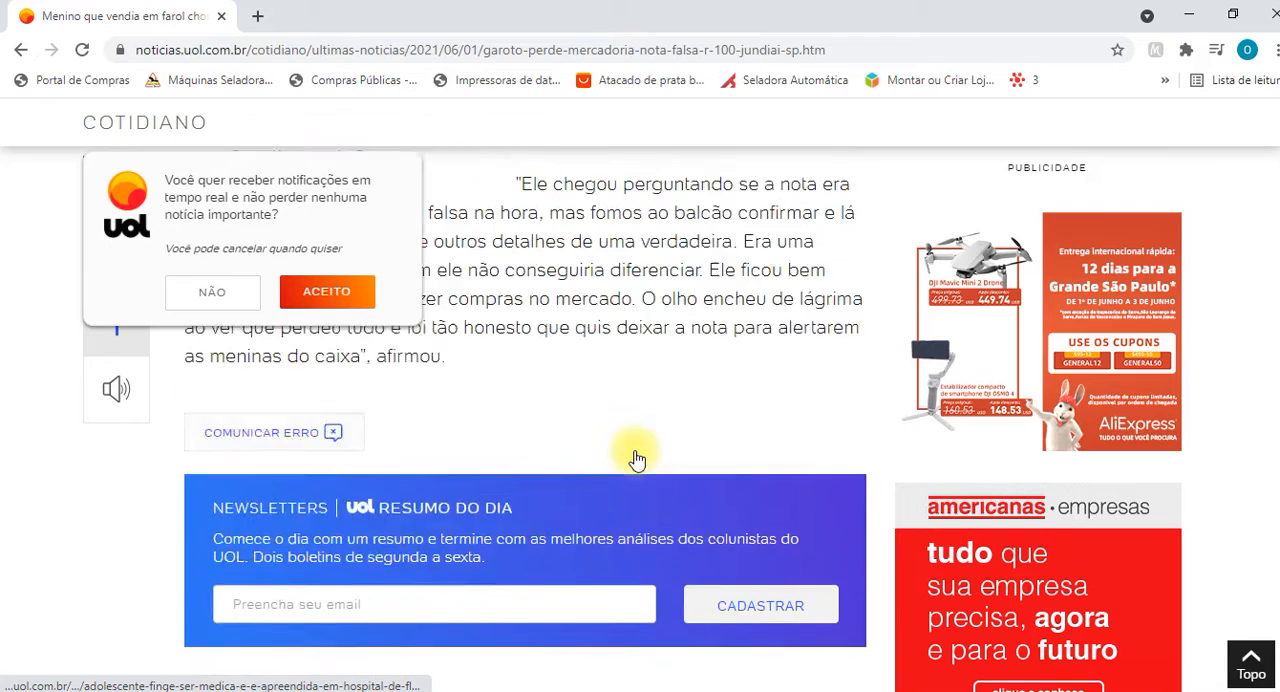
{"action": "scroll", "coordinate": [637, 460], "scroll_direction": "up", "scroll_amount": 8}
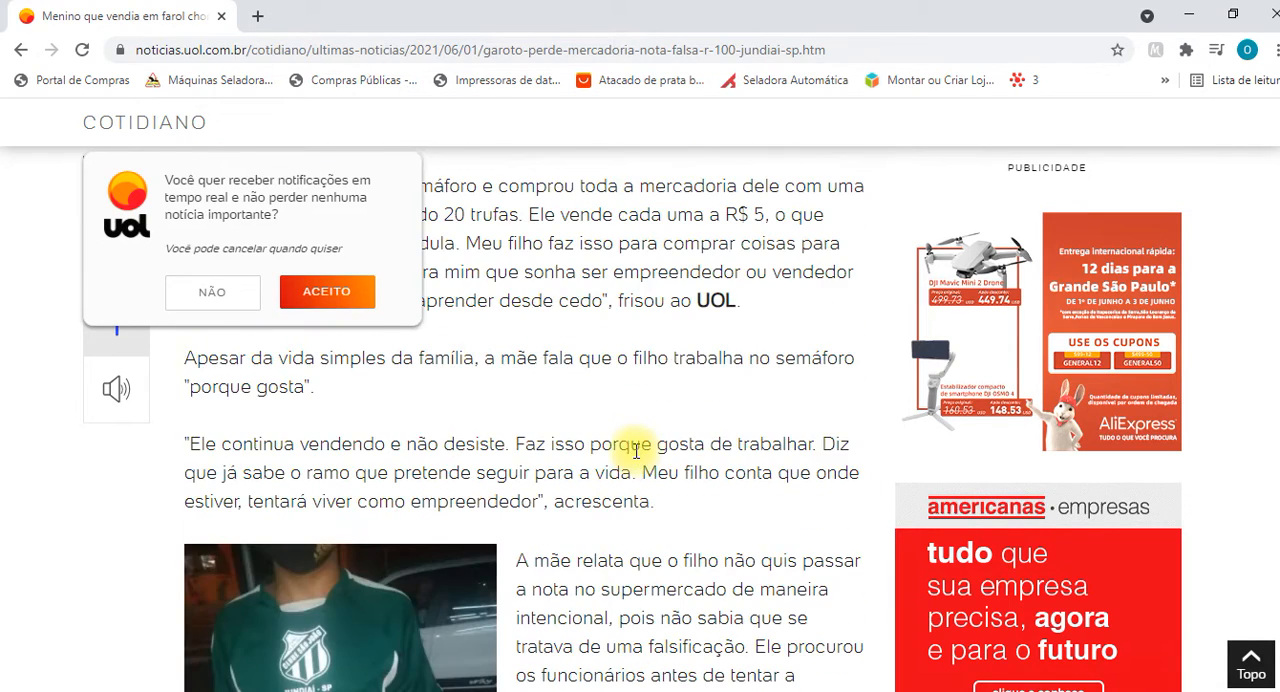
{"action": "scroll", "coordinate": [636, 450], "scroll_direction": "up", "scroll_amount": 3}
{"action": "scroll", "coordinate": [660, 334], "scroll_direction": "up", "scroll_amount": 3}
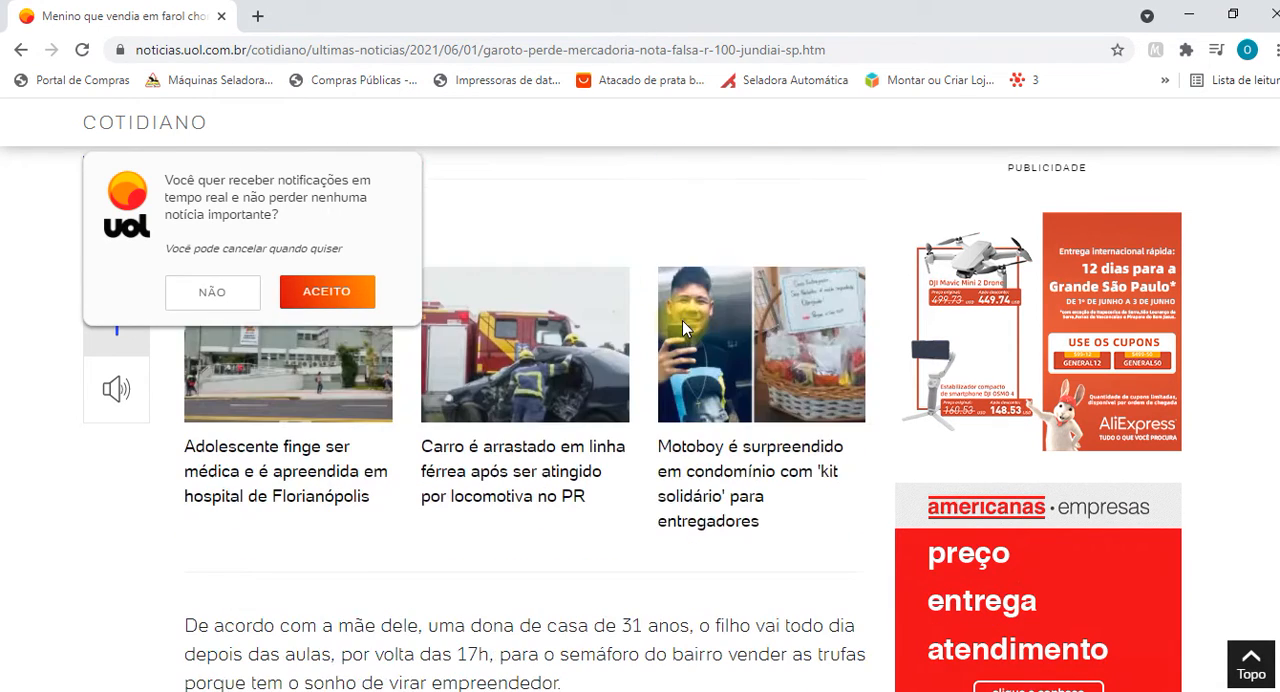
{"action": "scroll", "coordinate": [729, 517], "scroll_direction": "down", "scroll_amount": 4}
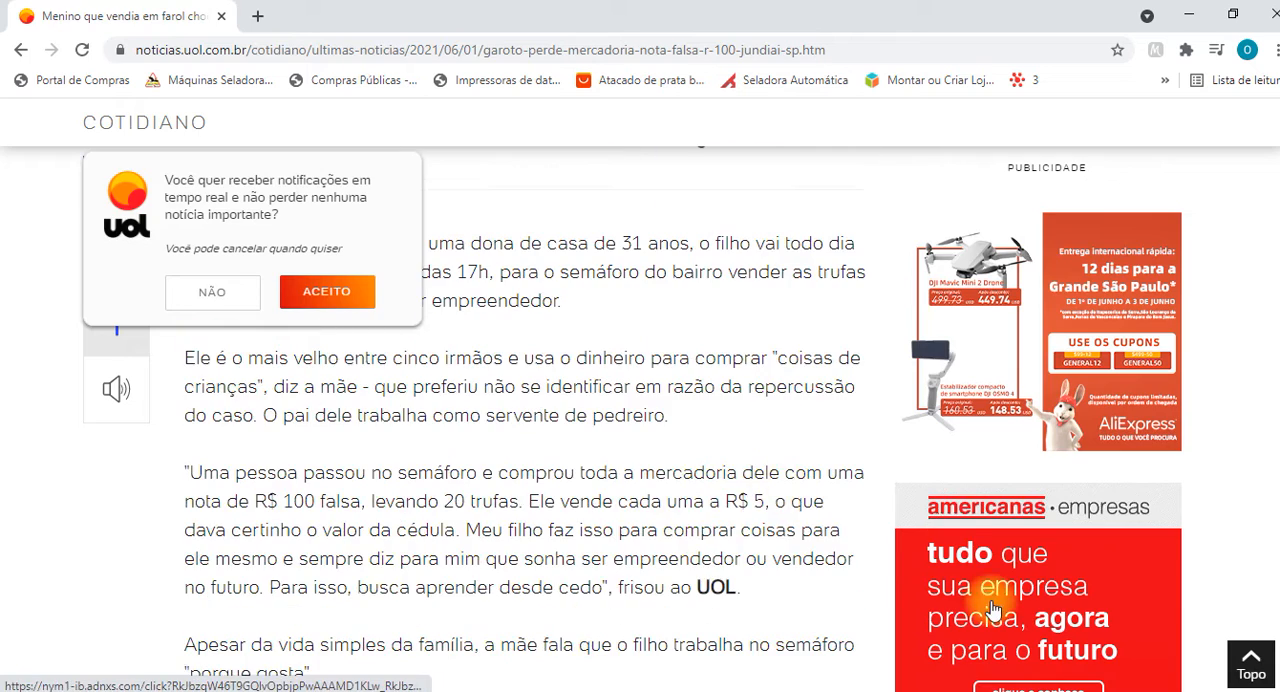
{"action": "left_click", "coordinate": [993, 610]}
{"action": "left_click", "coordinate": [450, 14]}
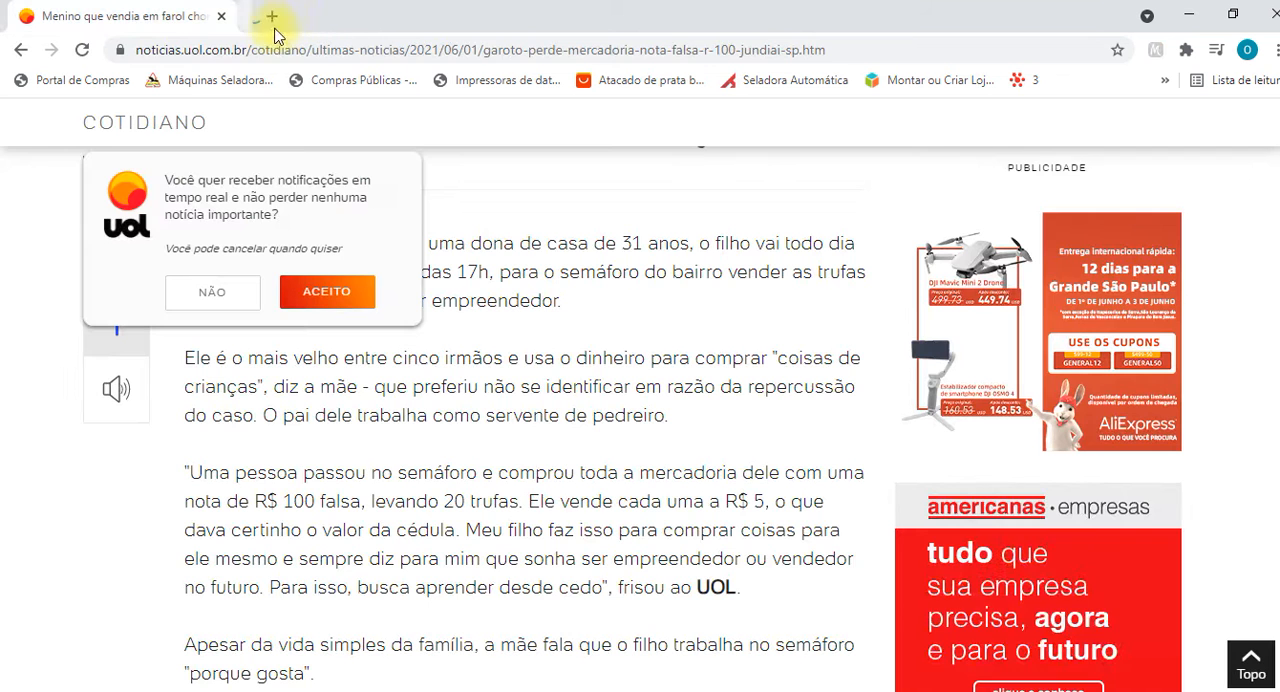
Load the terra.com news portal in a new browser tab.
{"action": "left_click", "coordinate": [270, 16]}
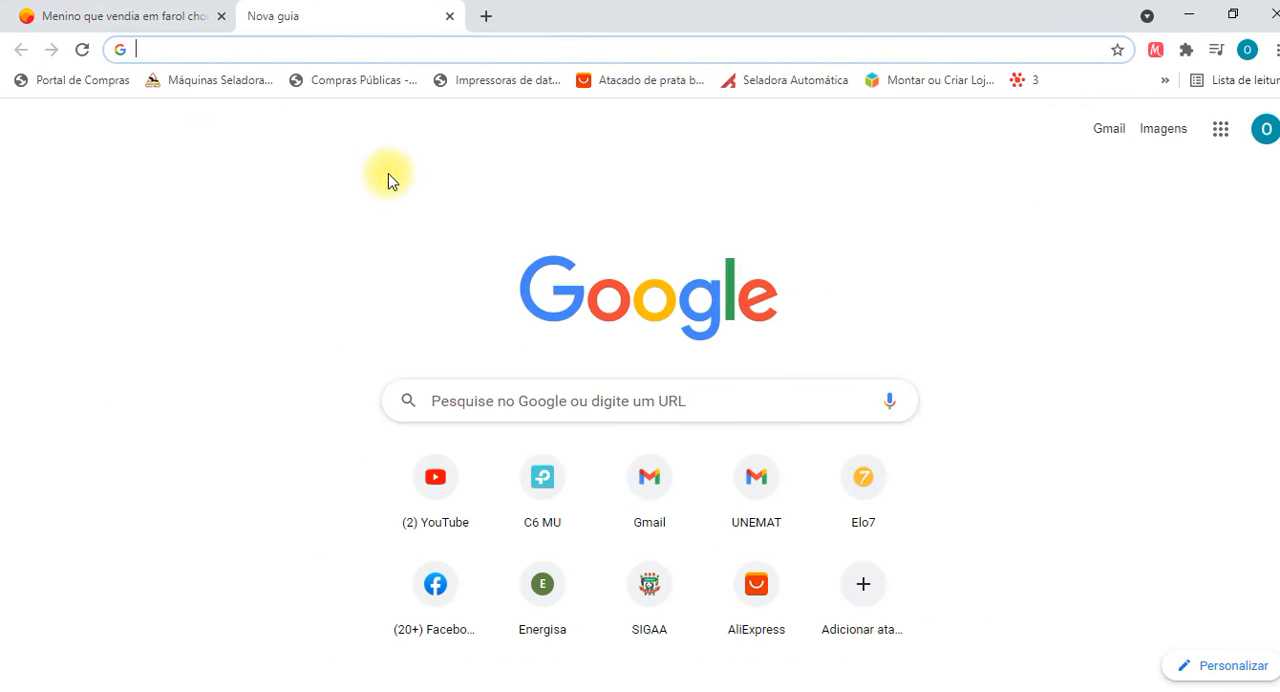
{"action": "type", "text": "terra.com"}
{"action": "key", "text": "Return"}
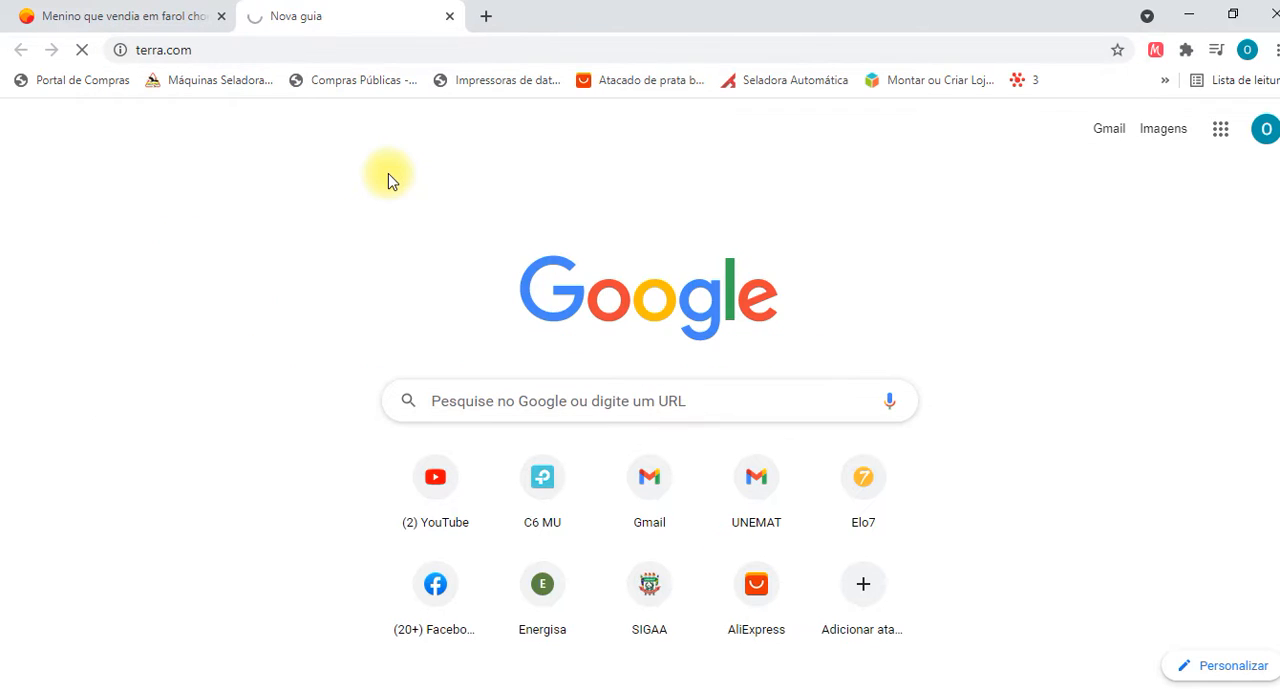
Open the article "Ônibus são incendiados durante ataque de criminosos em SP" from the Terra home page.
{"action": "scroll", "coordinate": [514, 258], "scroll_direction": "down", "scroll_amount": 3}
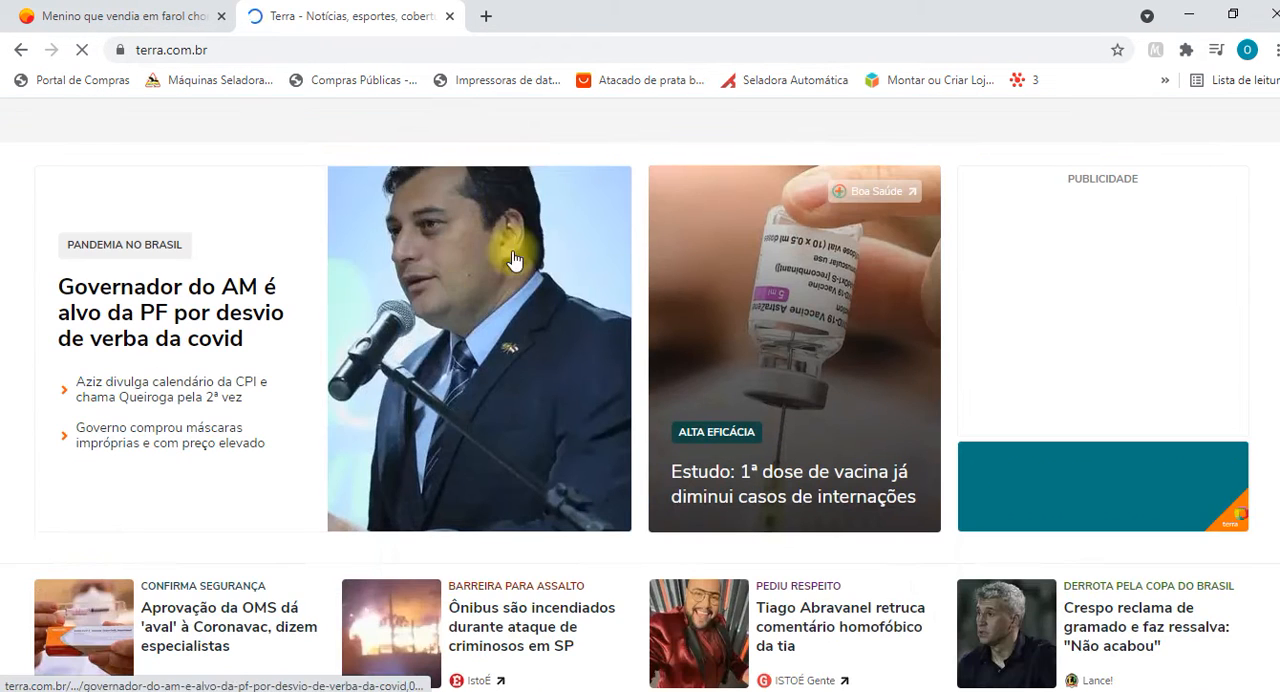
{"action": "scroll", "coordinate": [488, 430], "scroll_direction": "down", "scroll_amount": 3}
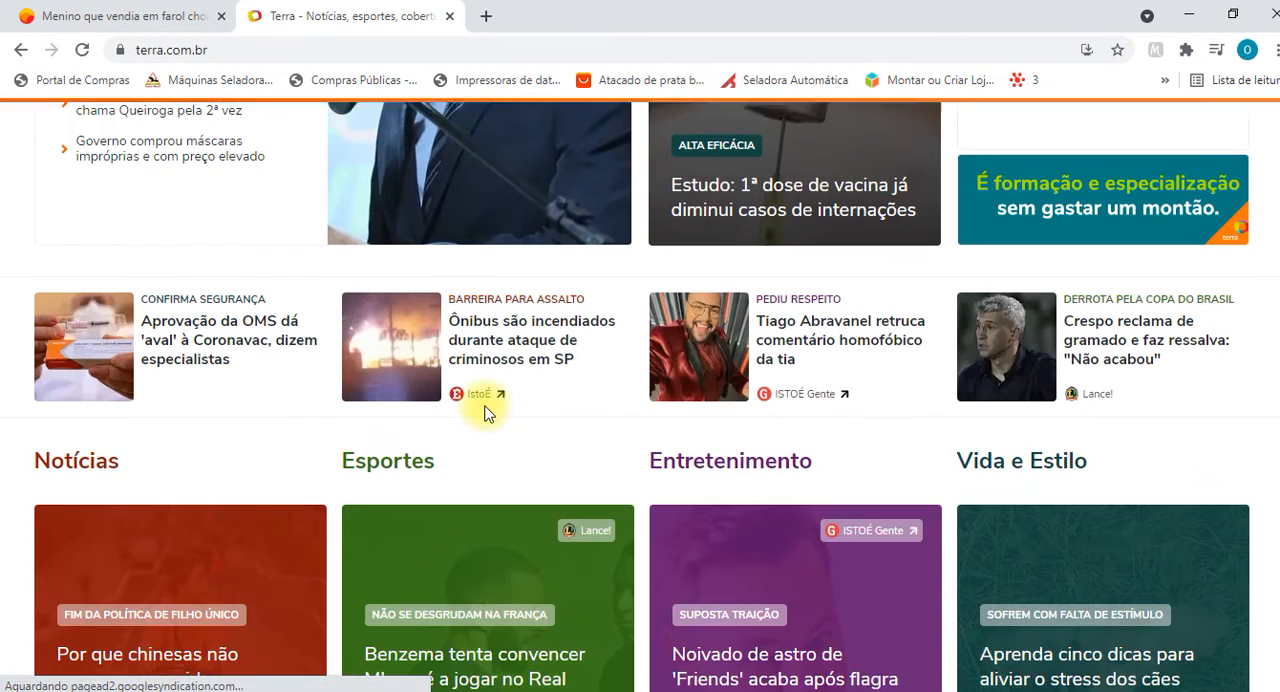
{"action": "left_click", "coordinate": [526, 358]}
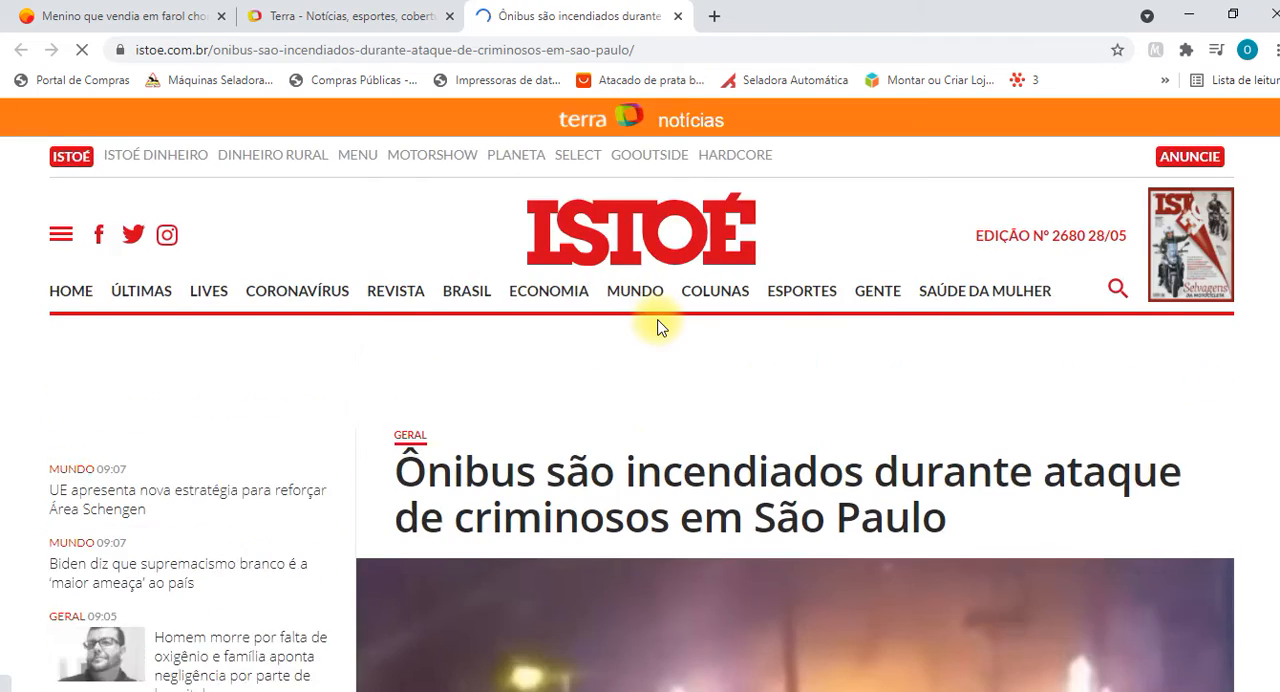
Copy the article's first two paragraphs, from "Nesta quarta-feira (02)" through "Ele tinha sido baleado.".
{"action": "scroll", "coordinate": [657, 327], "scroll_direction": "down", "scroll_amount": 8}
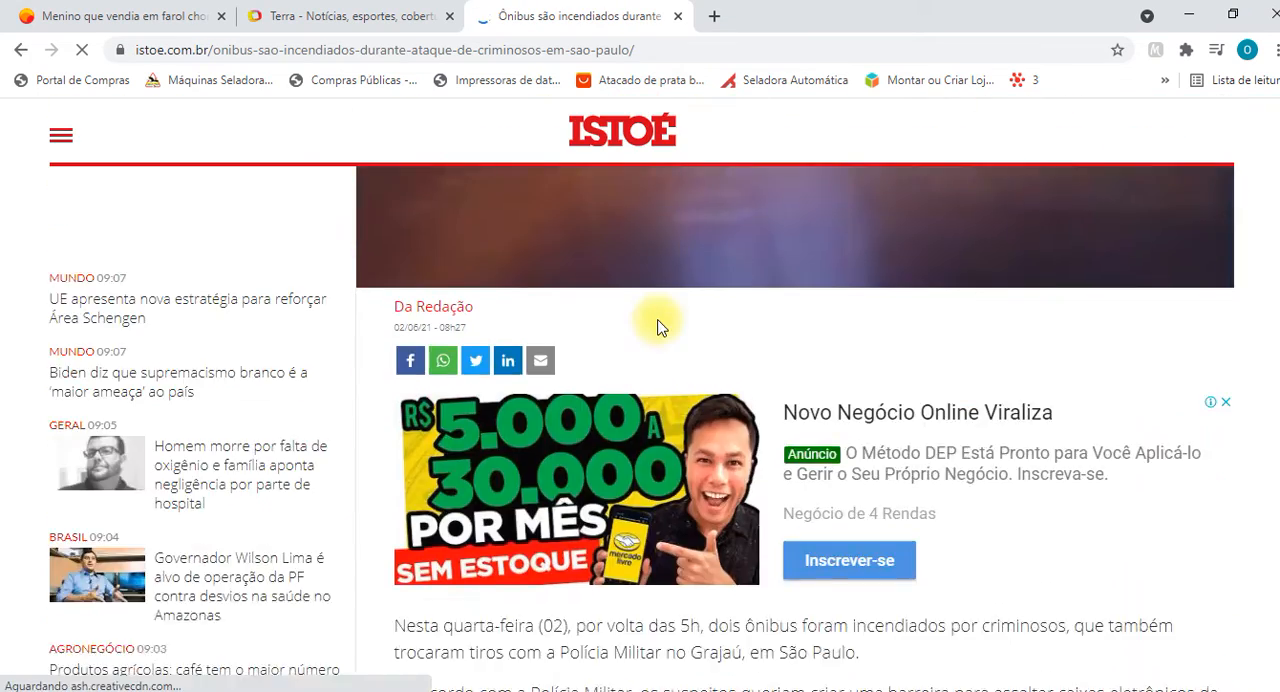
{"action": "scroll", "coordinate": [657, 327], "scroll_direction": "down", "scroll_amount": 10}
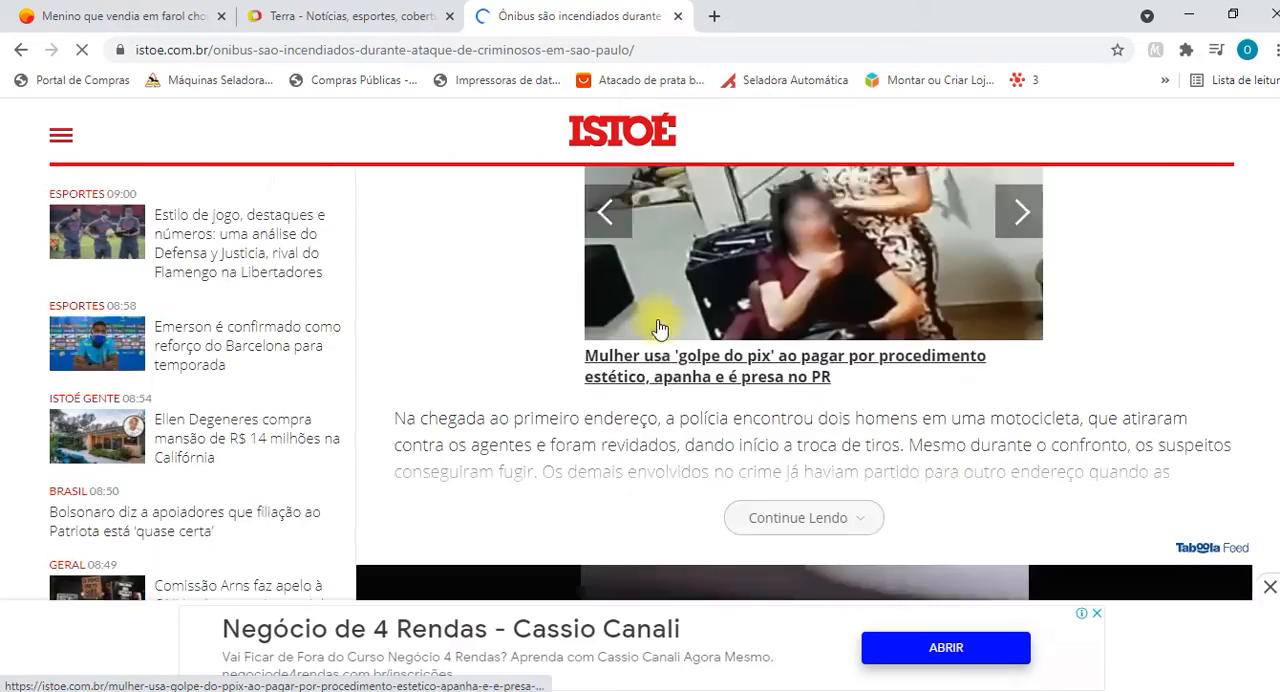
{"action": "scroll", "coordinate": [445, 385], "scroll_direction": "down", "scroll_amount": 5}
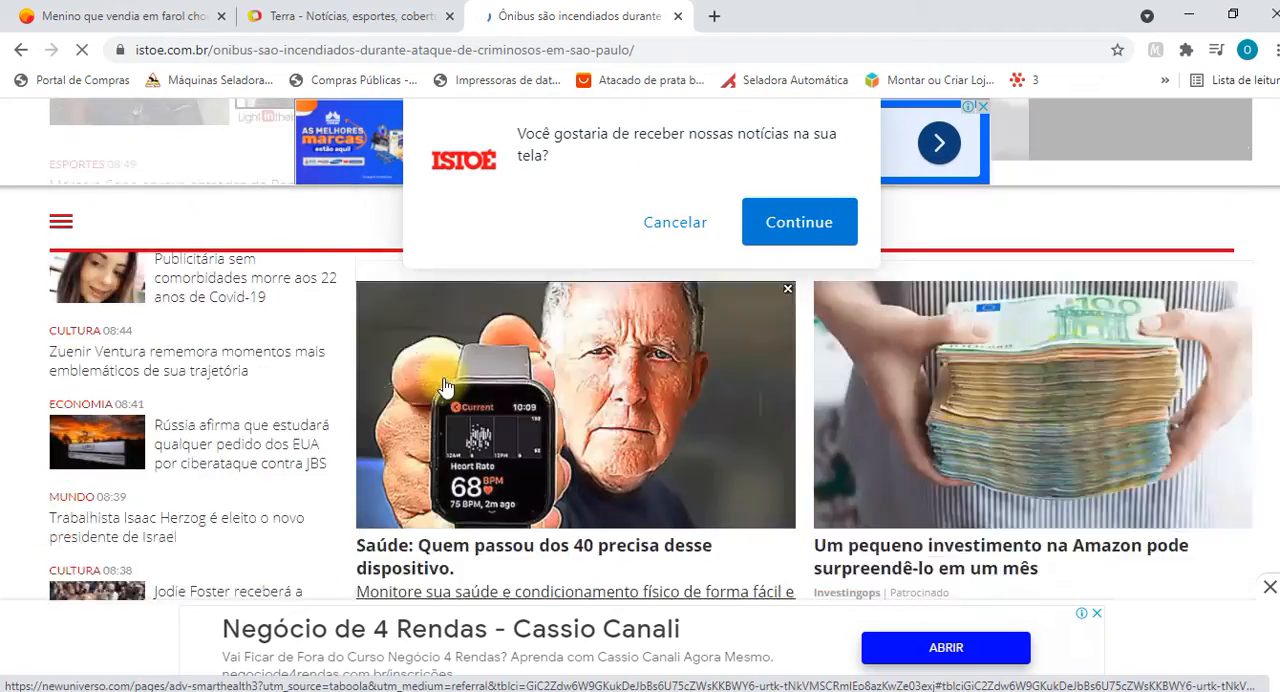
{"action": "scroll", "coordinate": [445, 385], "scroll_direction": "down", "scroll_amount": 2}
{"action": "scroll", "coordinate": [757, 414], "scroll_direction": "up", "scroll_amount": 6}
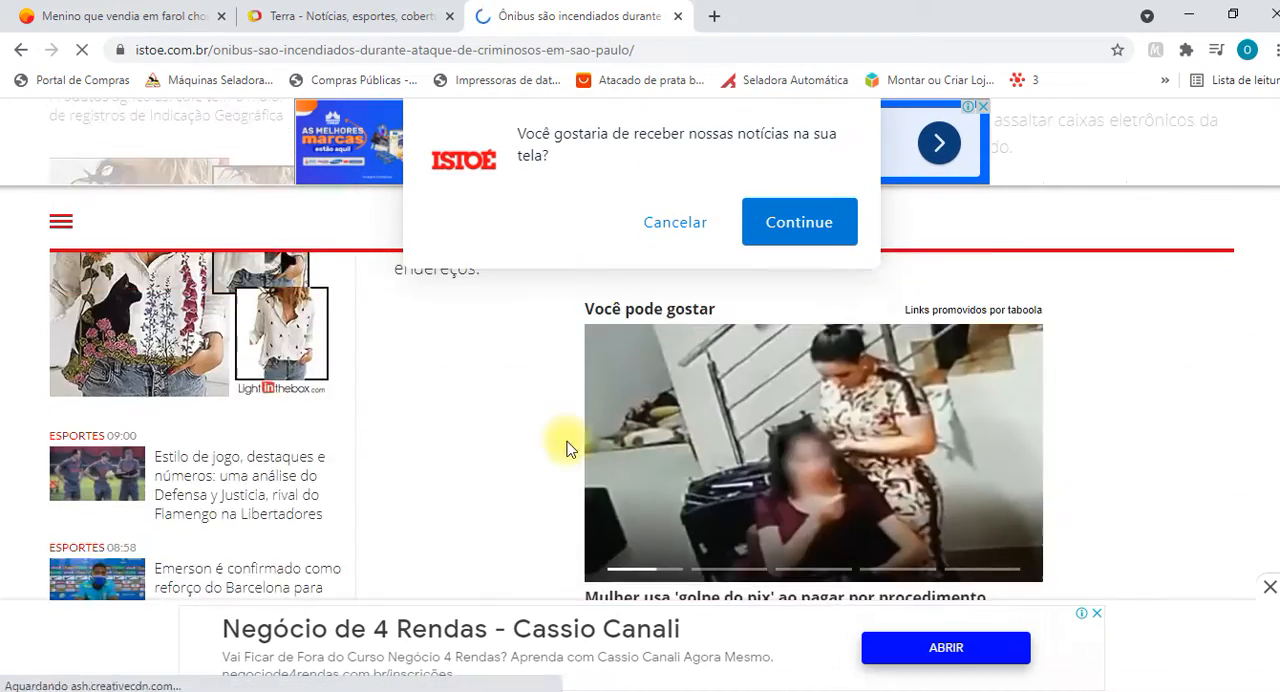
{"action": "scroll", "coordinate": [566, 447], "scroll_direction": "up", "scroll_amount": 4}
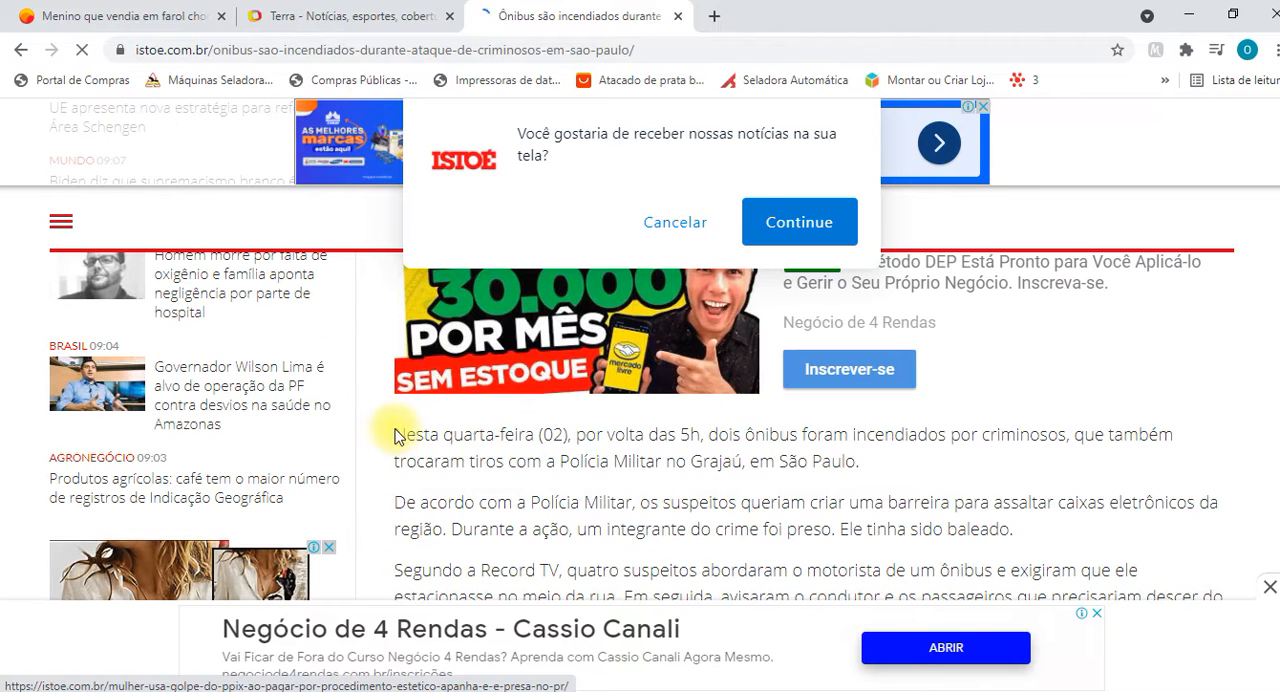
{"action": "left_click_drag", "start_coordinate": [397, 436], "coordinate": [1058, 533]}
{"action": "key", "text": "ctrl+c"}
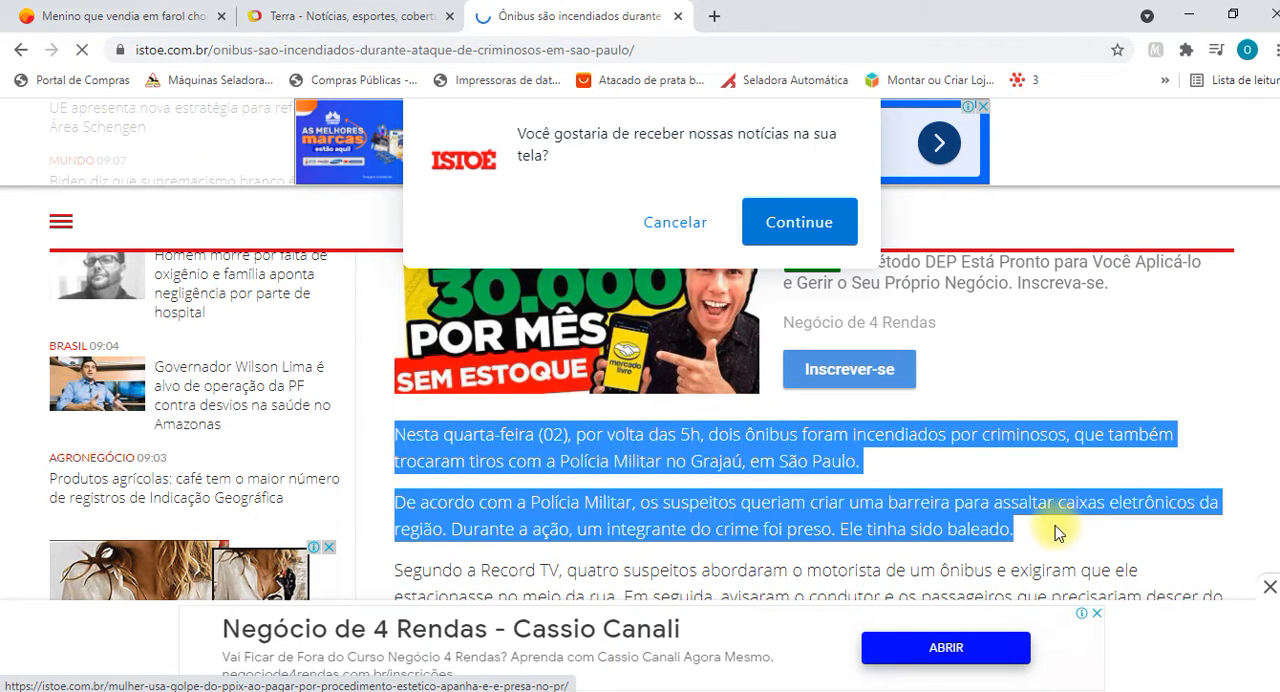
Switch to Word and paste the copied paragraphs at the end of the document, leaving a blank line after the source link.
{"action": "key", "text": "alt+Tab"}
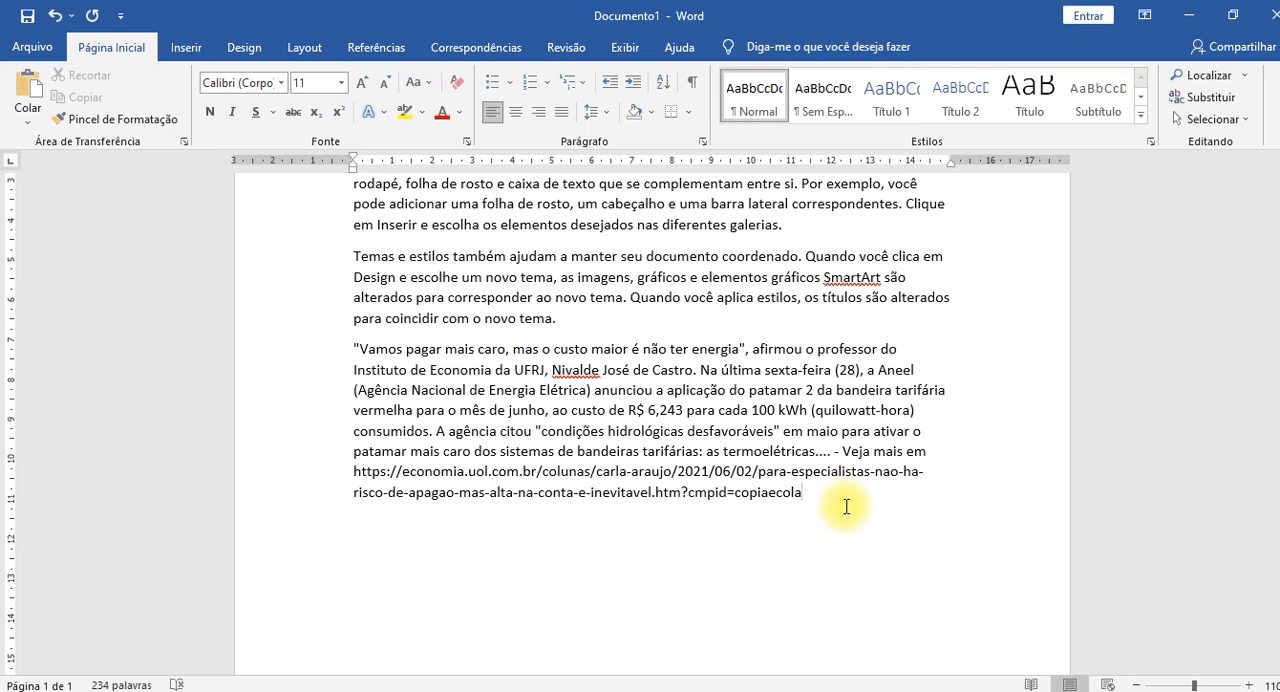
{"action": "key", "text": "Return"}
{"action": "key", "text": "Return"}
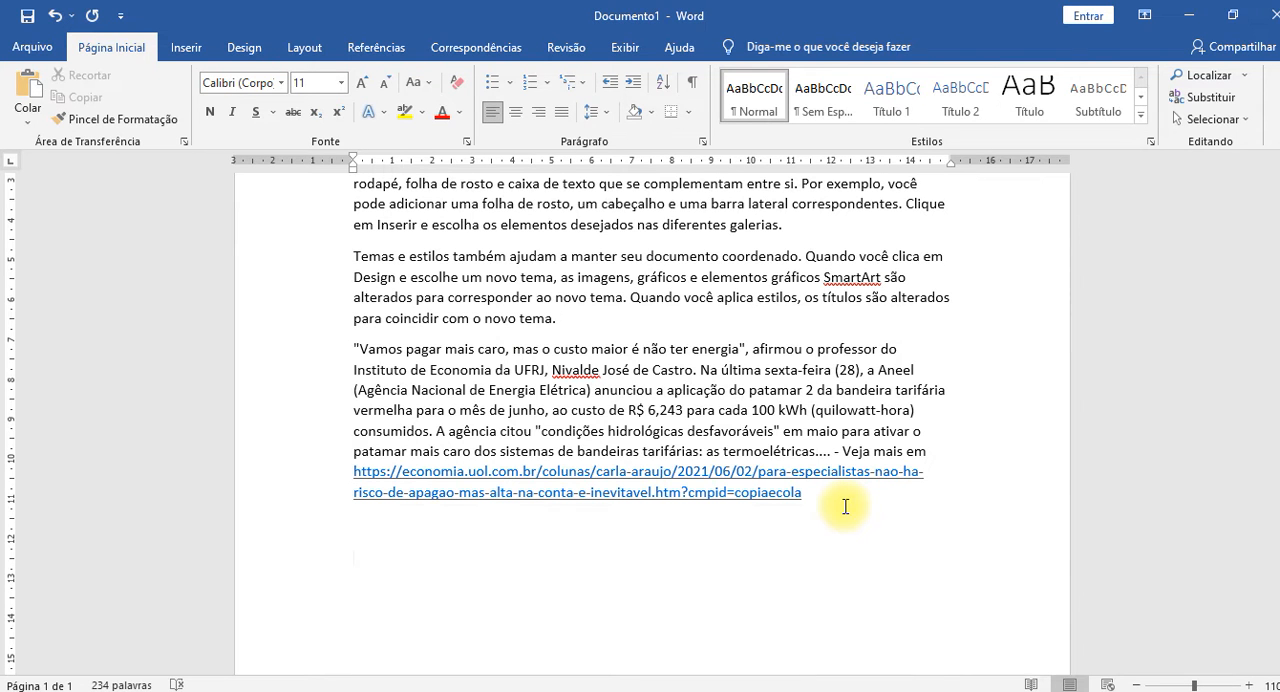
{"action": "key", "text": "ctrl+v"}
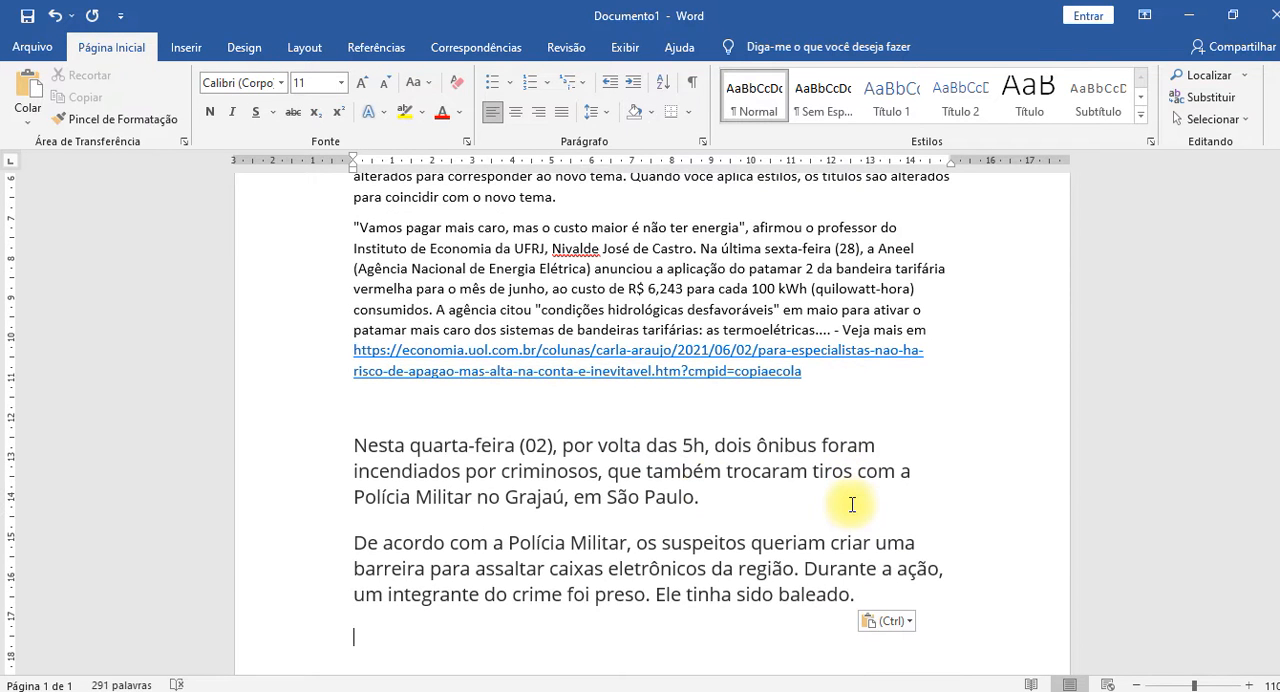
Clear the character formatting of the two pasted paragraphs about the burned buses.
{"action": "left_click", "coordinate": [401, 470]}
{"action": "left_click_drag", "start_coordinate": [323, 455], "coordinate": [329, 583]}
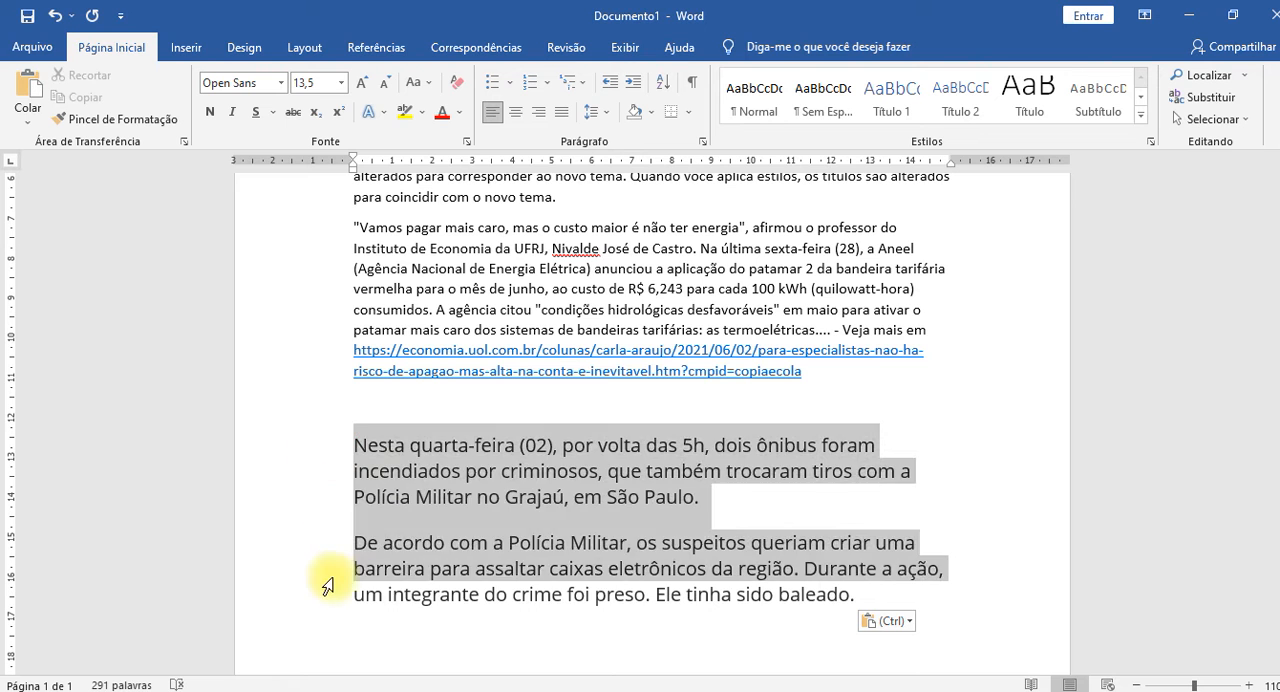
{"action": "key", "text": "ctrl+space"}
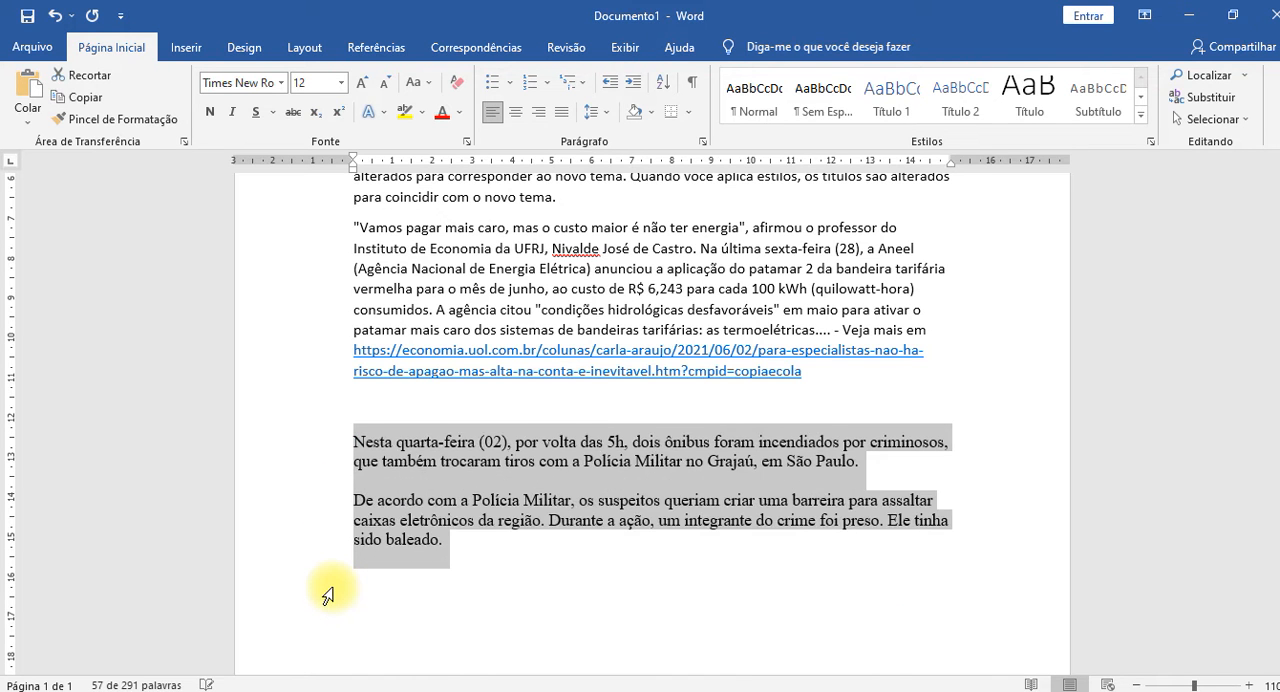
{"action": "left_click", "coordinate": [415, 502]}
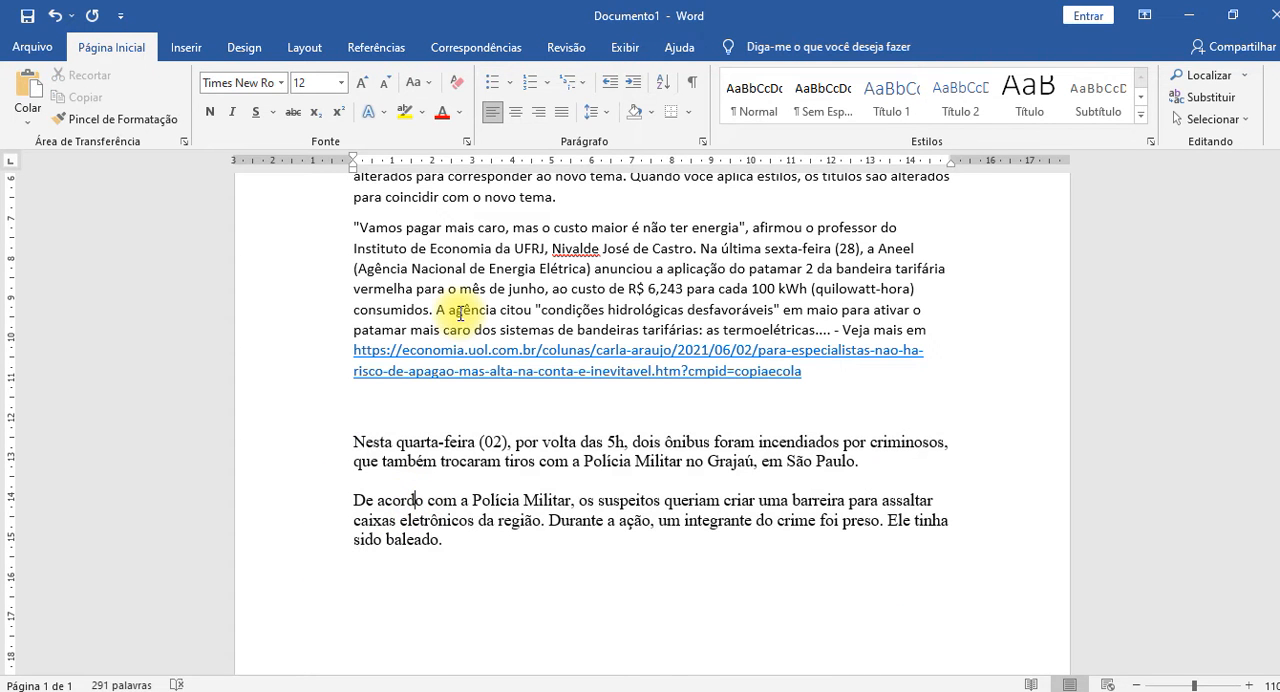
Examine the "Veja mais em" reference and its UOL link at the end of the pasted energy paragraph.
{"action": "scroll", "coordinate": [900, 420], "scroll_direction": "up", "scroll_amount": 2}
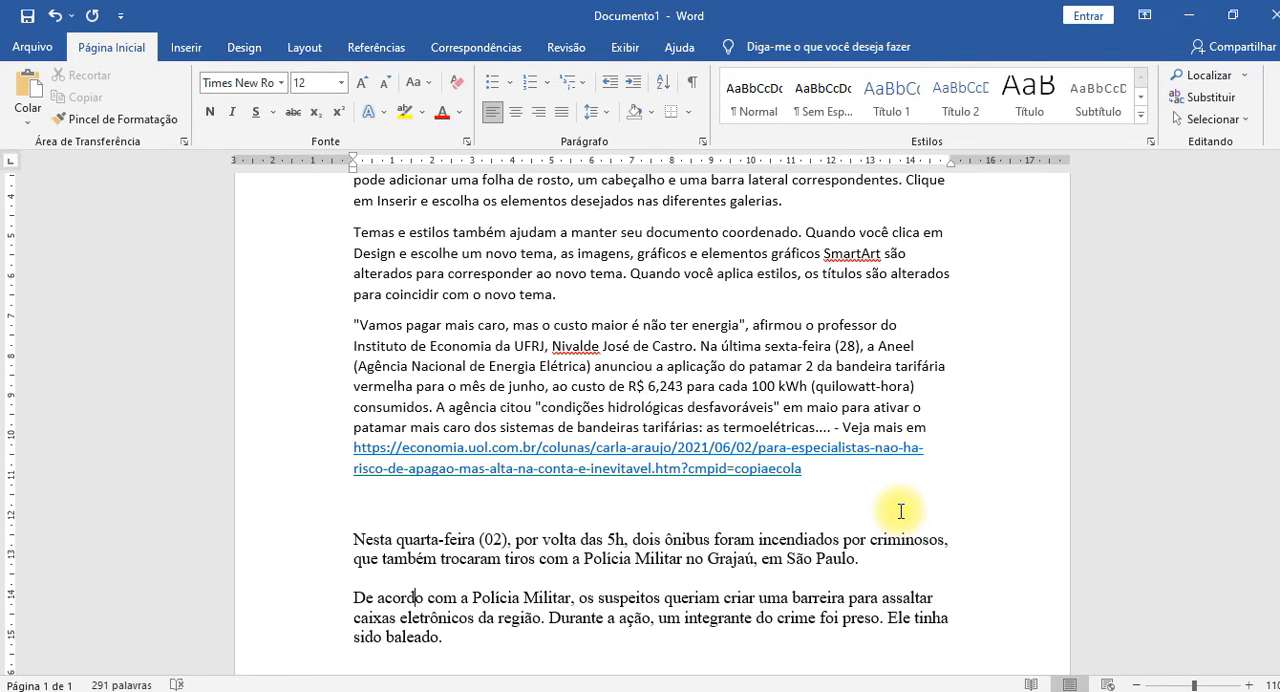
{"action": "left_click", "coordinate": [581, 450]}
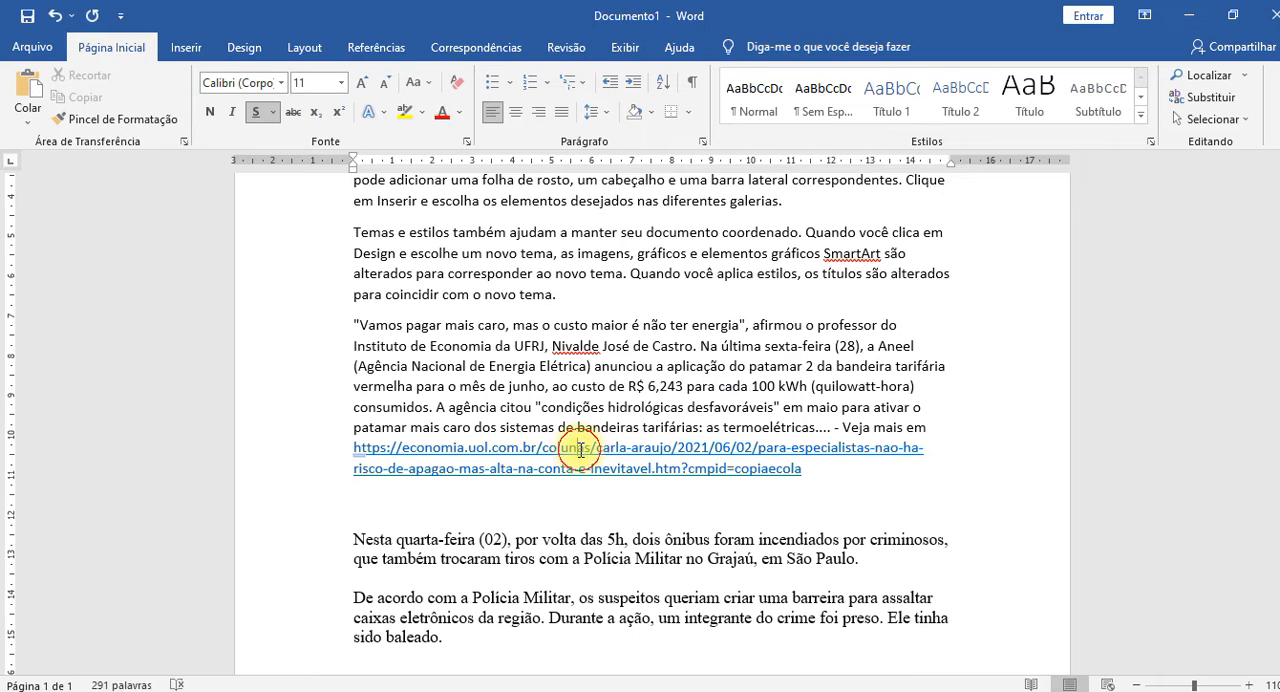
{"action": "left_click", "coordinate": [506, 471]}
{"action": "left_click", "coordinate": [697, 462]}
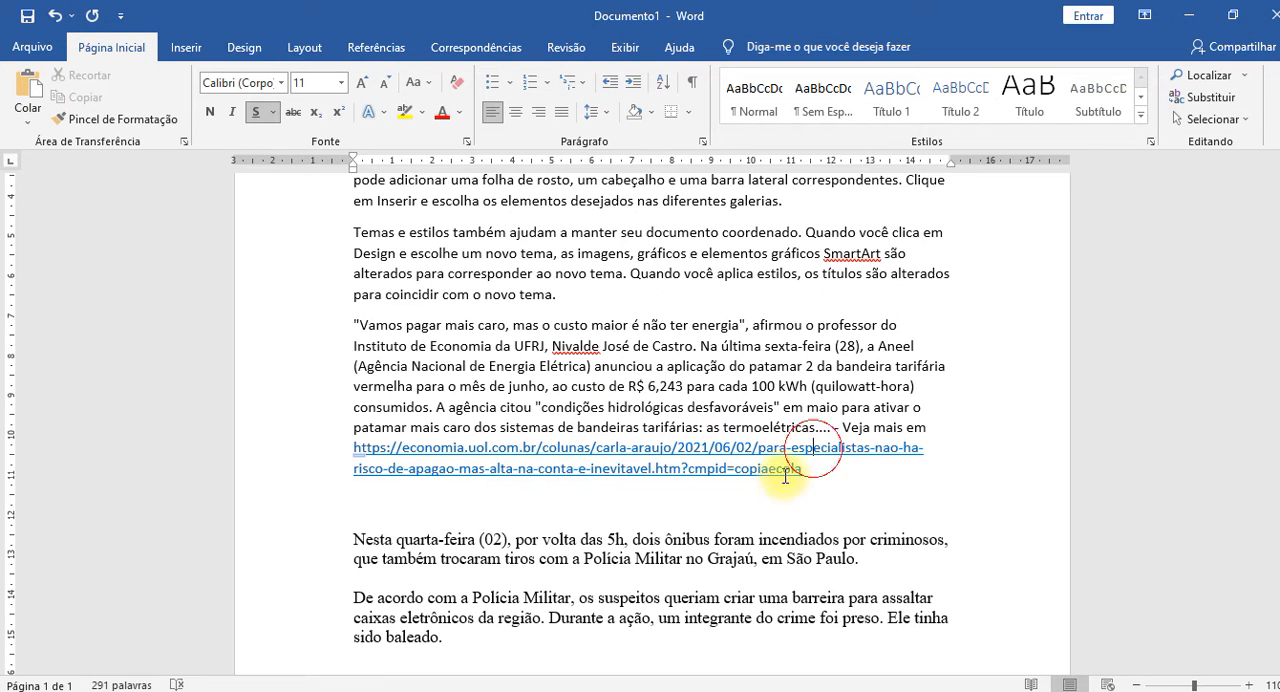
{"action": "left_click", "coordinate": [561, 449]}
{"action": "left_click_drag", "start_coordinate": [446, 464], "coordinate": [538, 468]}
{"action": "left_click", "coordinate": [481, 454]}
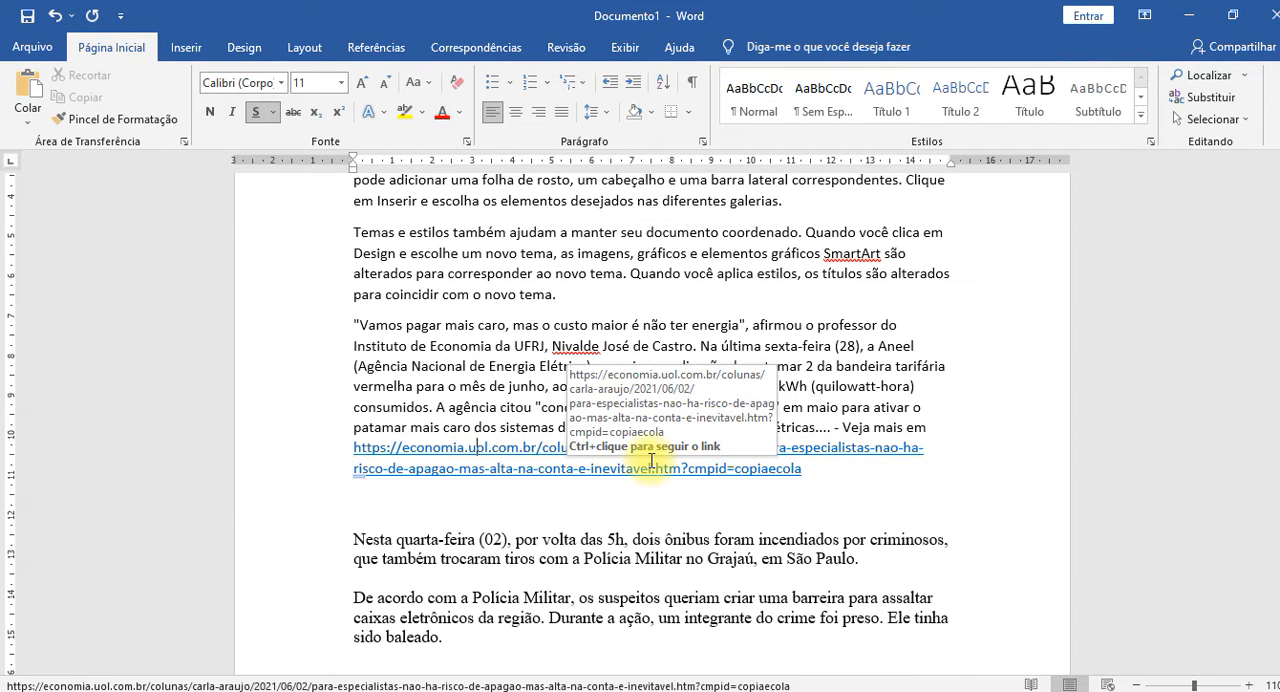
{"action": "left_click", "coordinate": [810, 498]}
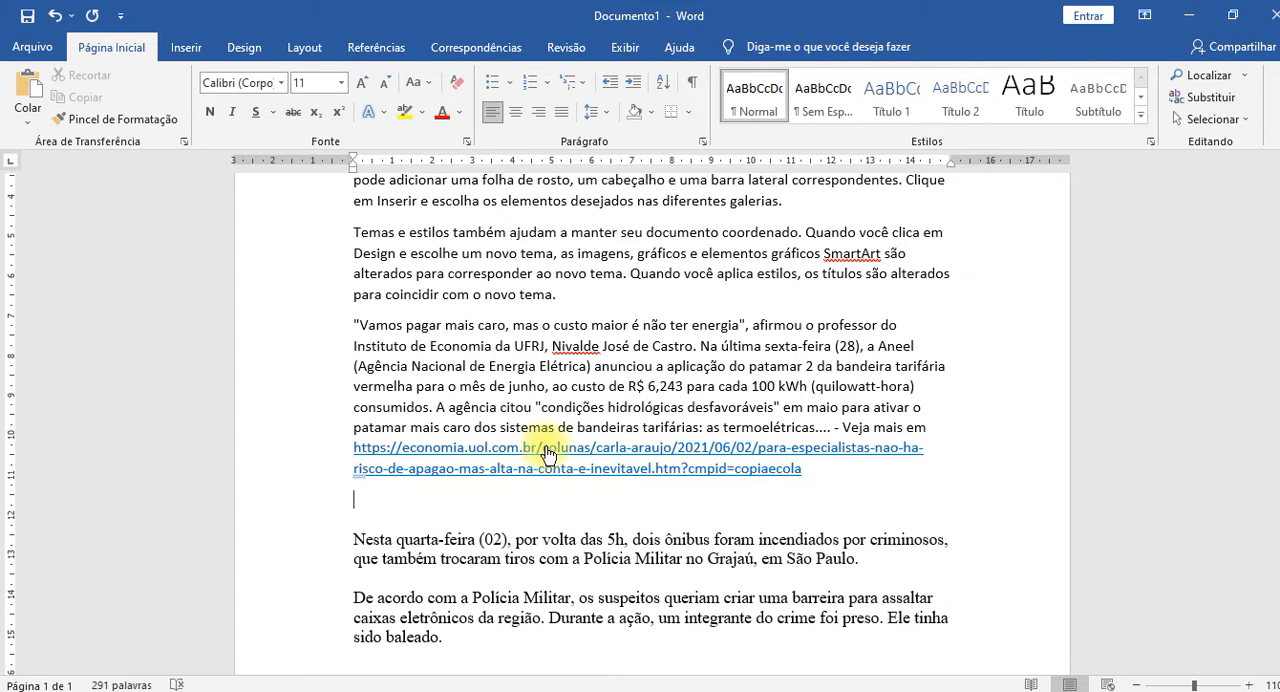
{"action": "left_click", "coordinate": [546, 454], "text": "ctrl"}
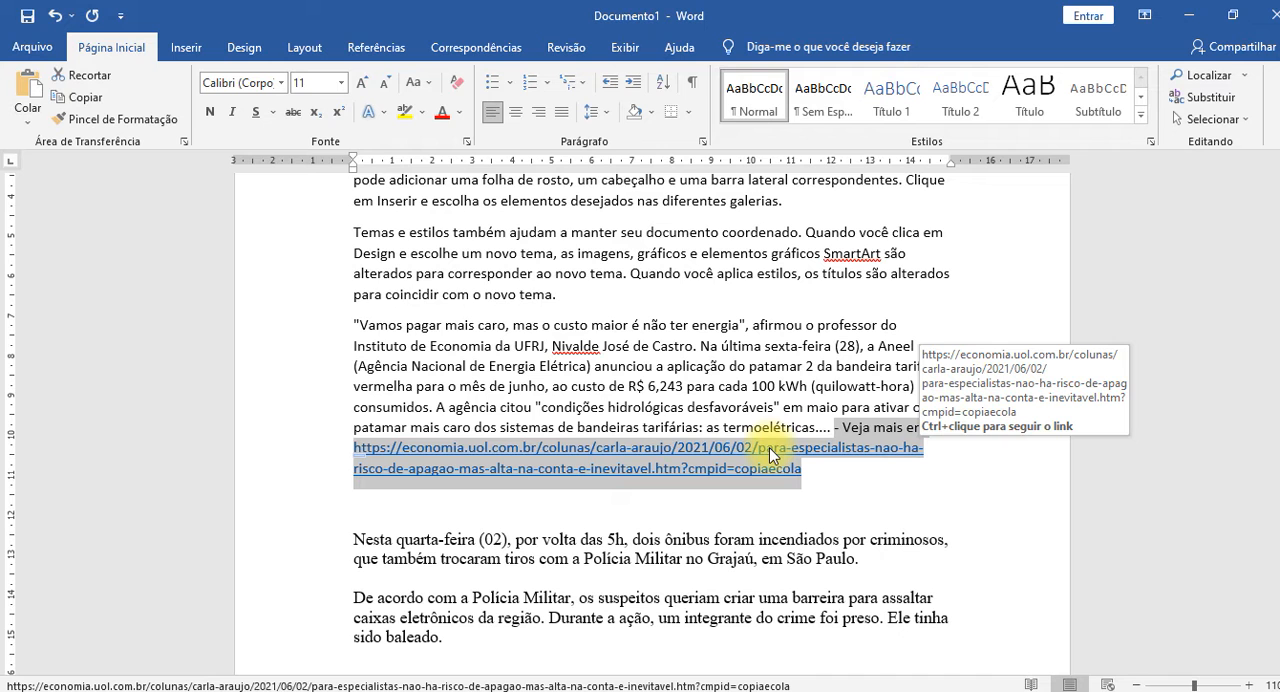
{"action": "left_click", "coordinate": [955, 512]}
Follow the UOL source link, look through the opened energy article, and close its tab.
{"action": "left_click", "coordinate": [693, 470], "text": "ctrl"}
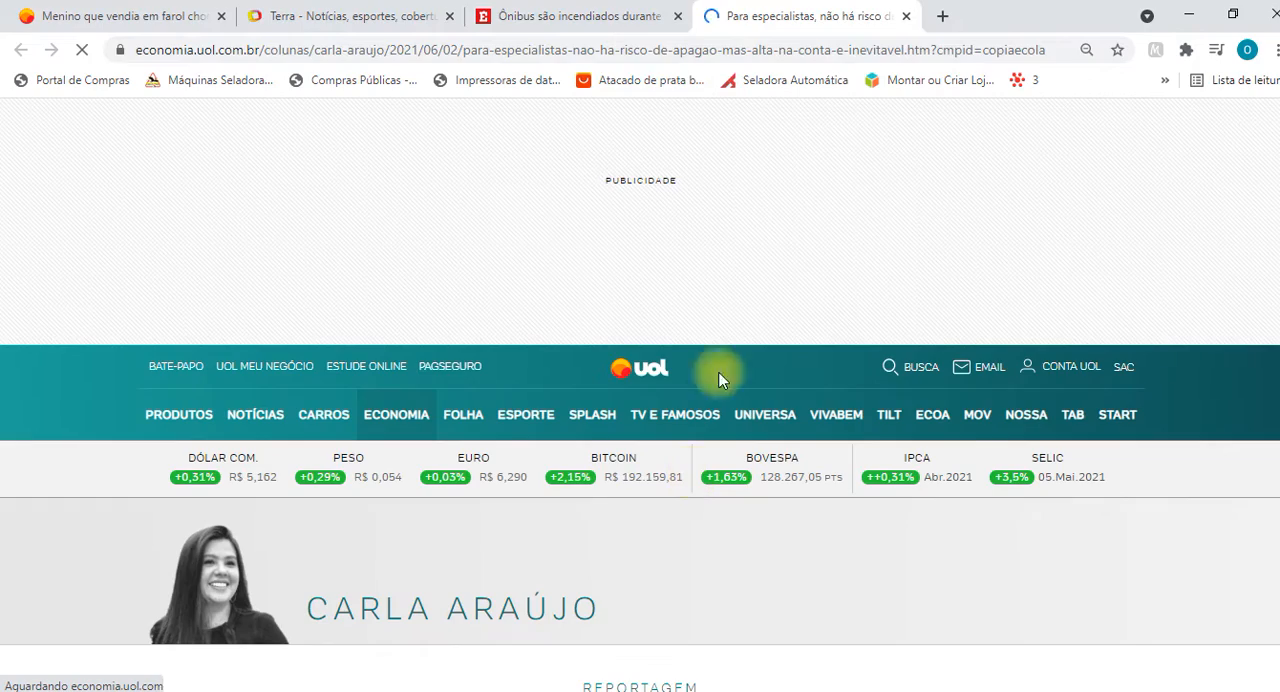
{"action": "scroll", "coordinate": [651, 323], "scroll_direction": "down", "scroll_amount": 15}
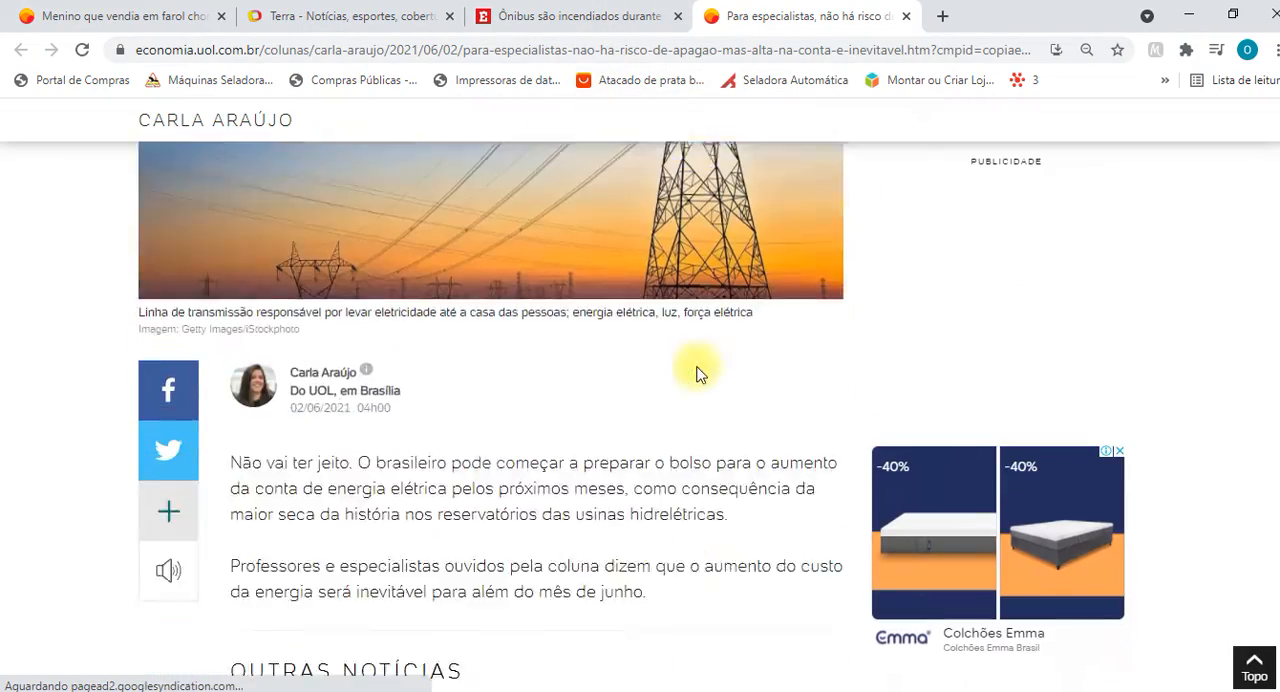
{"action": "scroll", "coordinate": [697, 372], "scroll_direction": "down", "scroll_amount": 20}
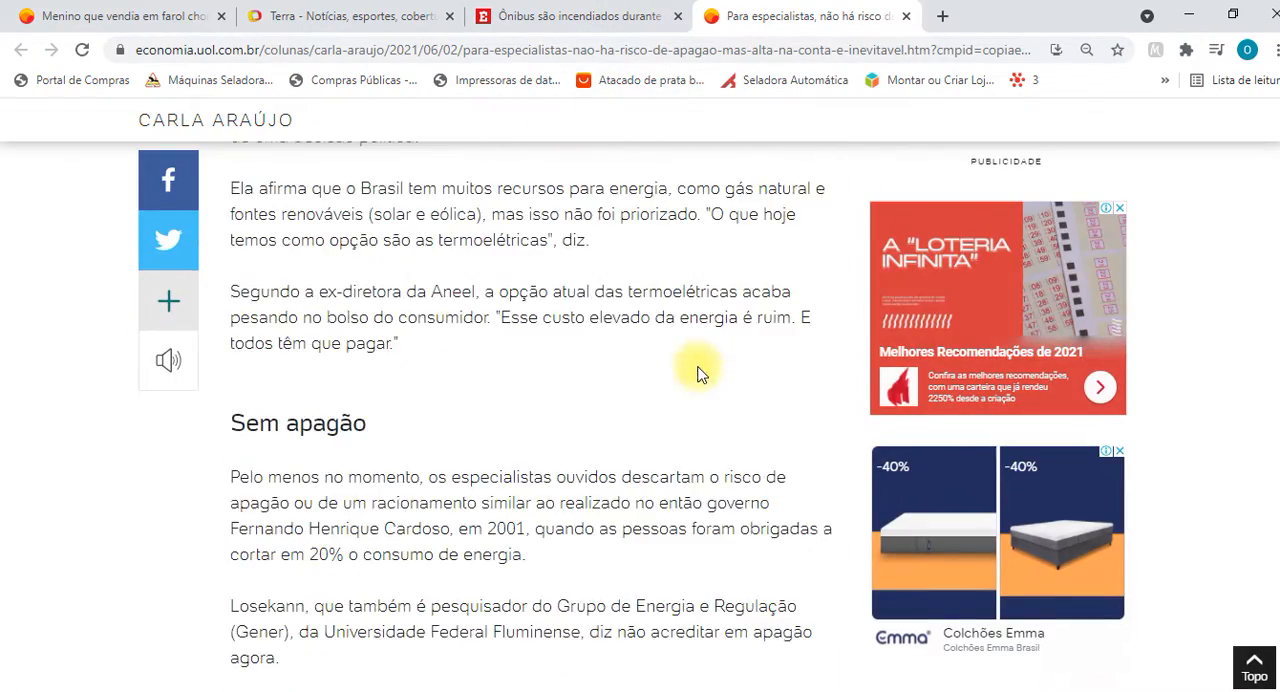
{"action": "scroll", "coordinate": [697, 372], "scroll_direction": "down", "scroll_amount": 20}
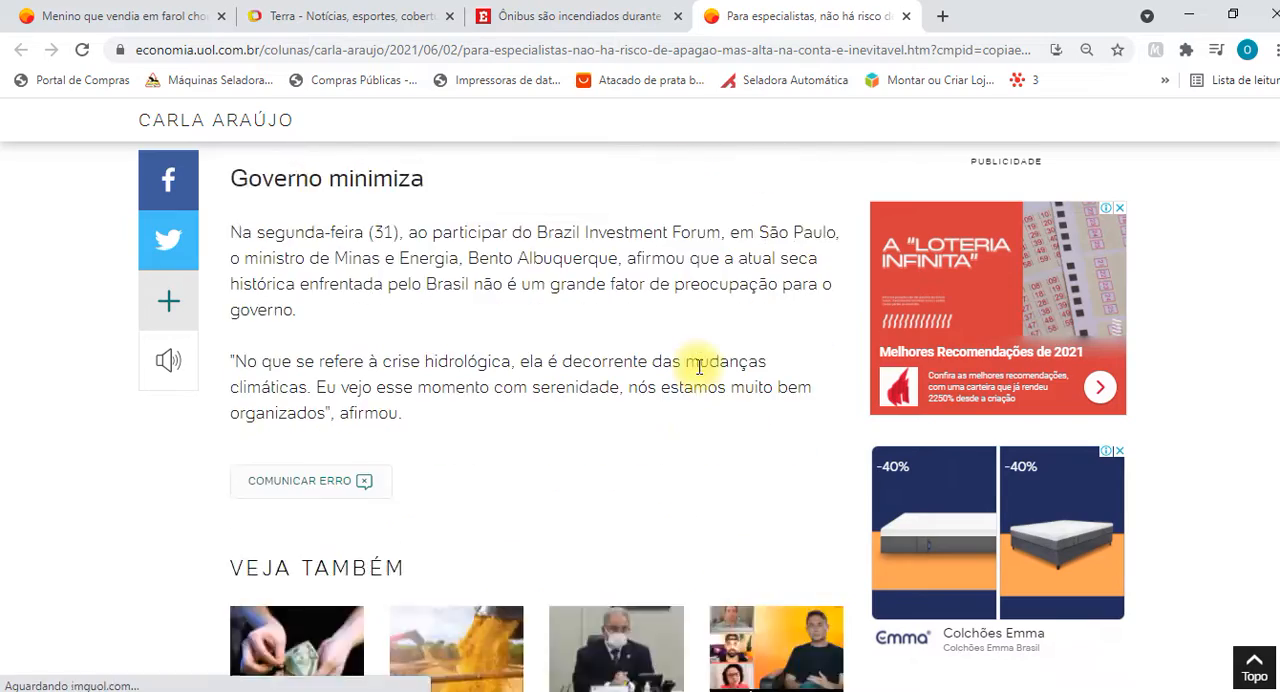
{"action": "scroll", "coordinate": [697, 372], "scroll_direction": "down", "scroll_amount": 8}
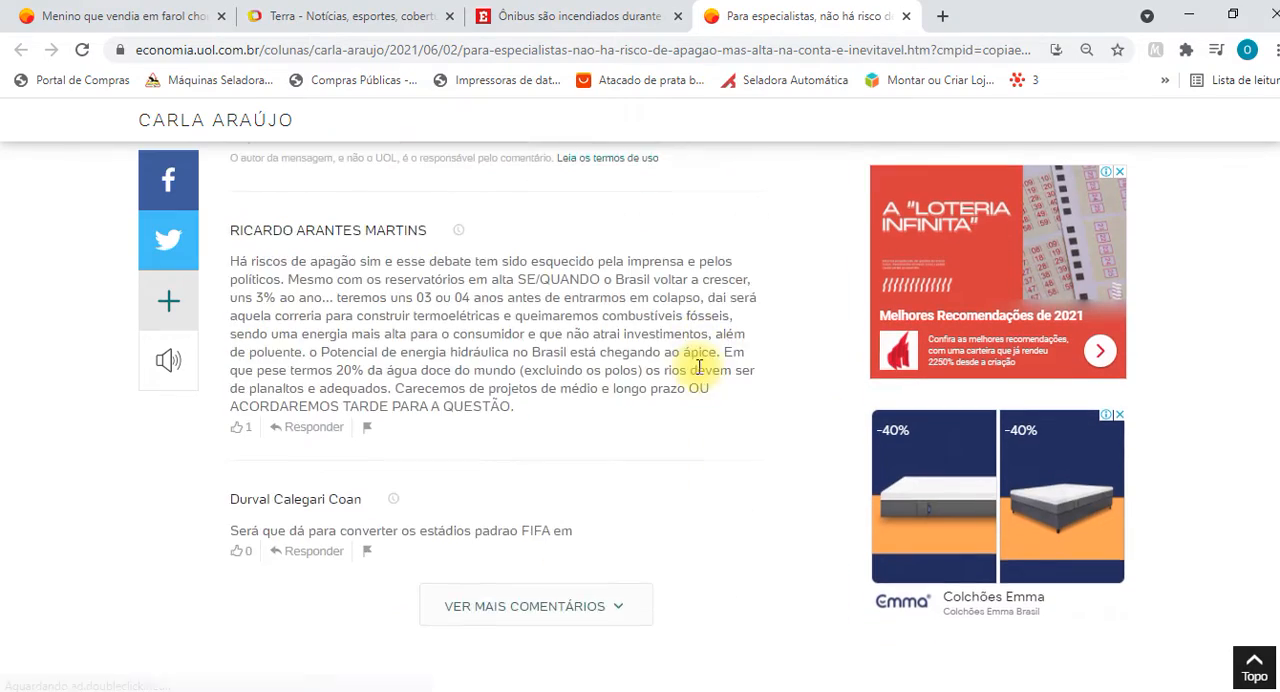
{"action": "scroll", "coordinate": [697, 372], "scroll_direction": "up", "scroll_amount": 12}
{"action": "scroll", "coordinate": [697, 372], "scroll_direction": "up", "scroll_amount": 10}
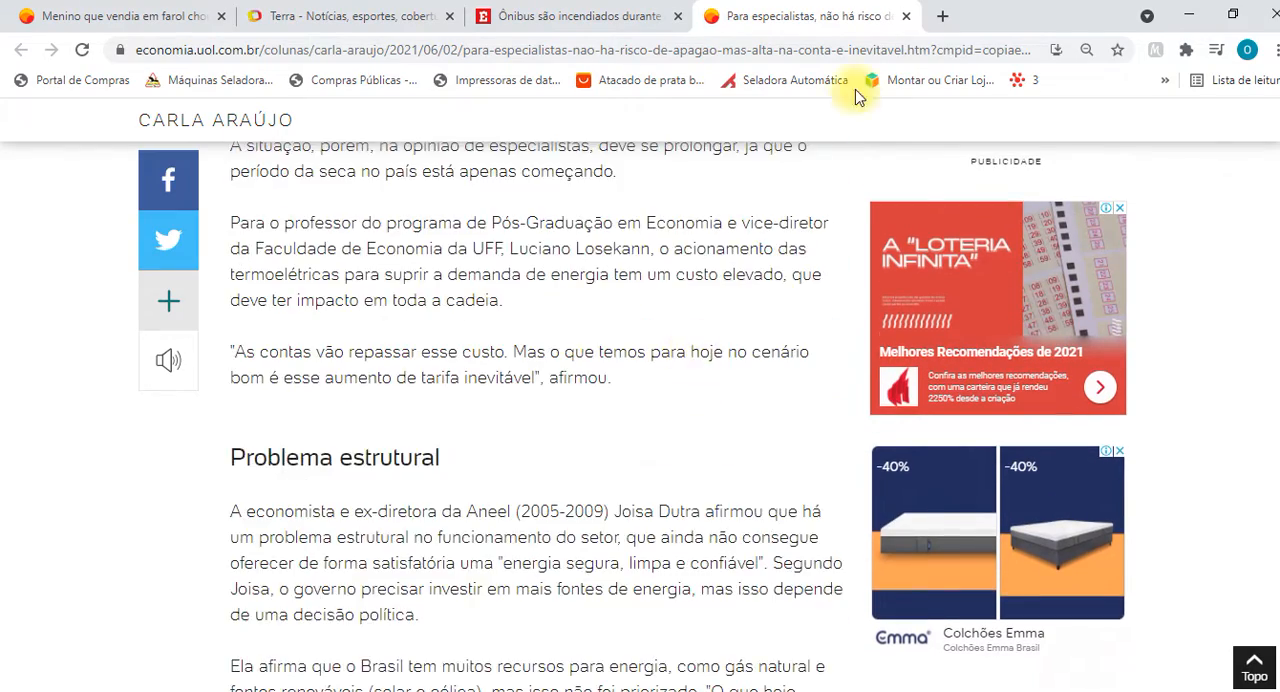
{"action": "left_click", "coordinate": [906, 16]}
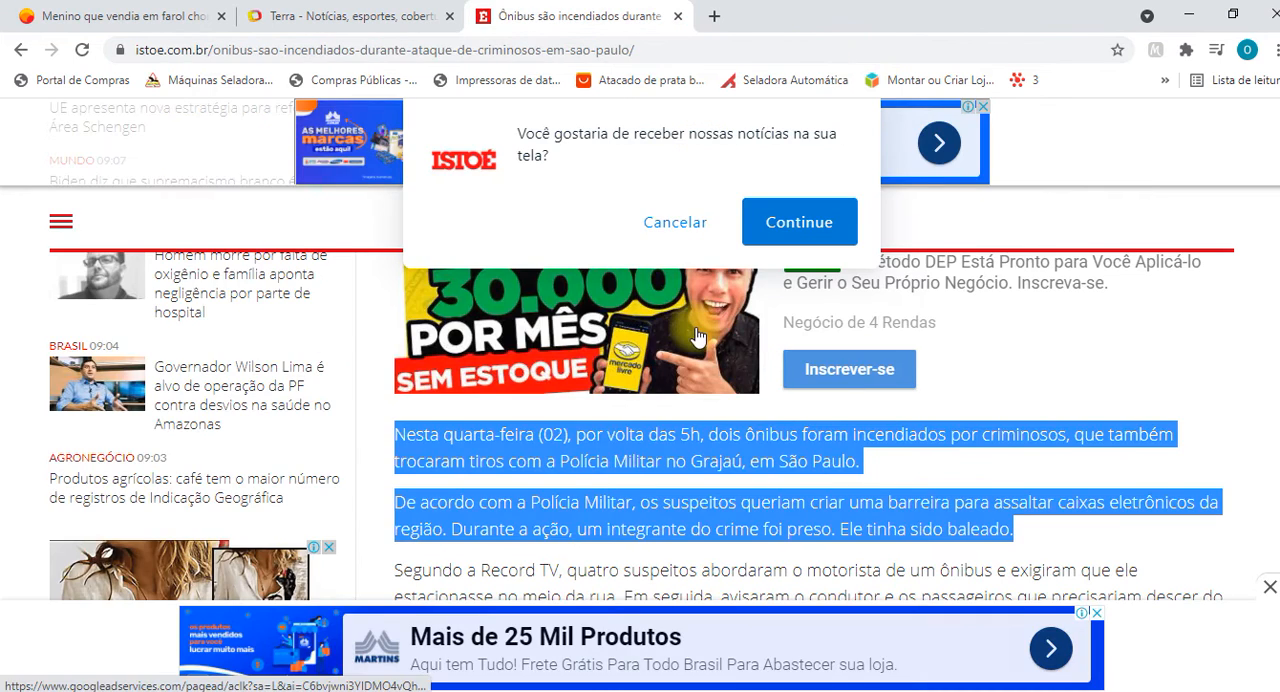
Return to the Word document and examine where the quoted energy paragraph begins and its source link ends.
{"action": "key", "text": "alt+Tab"}
{"action": "left_click_drag", "start_coordinate": [804, 468], "coordinate": [336, 451]}
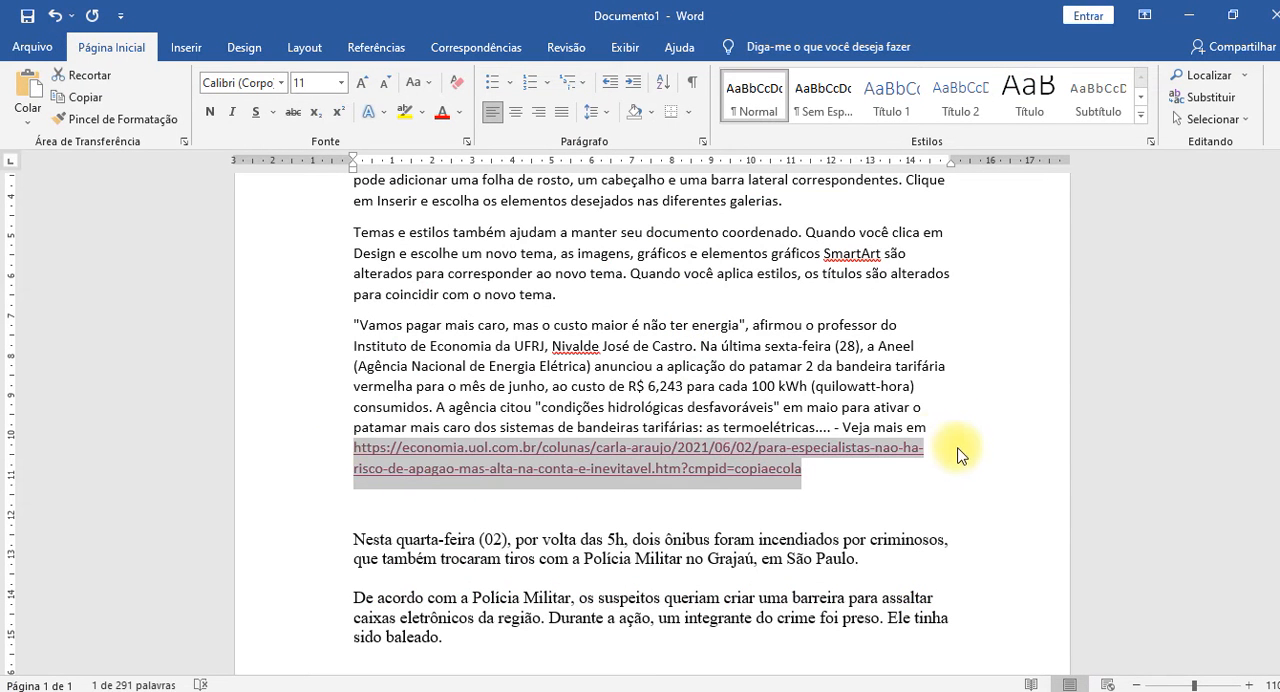
{"action": "left_click", "coordinate": [755, 386]}
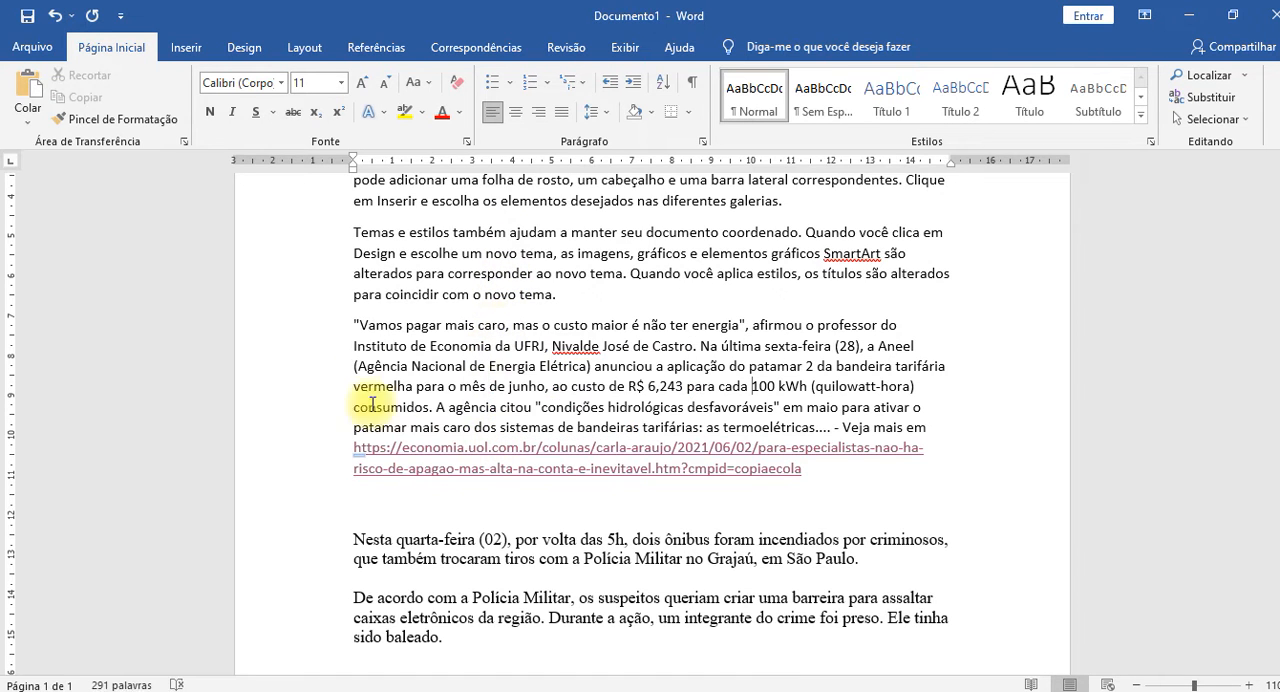
{"action": "left_click", "coordinate": [356, 324]}
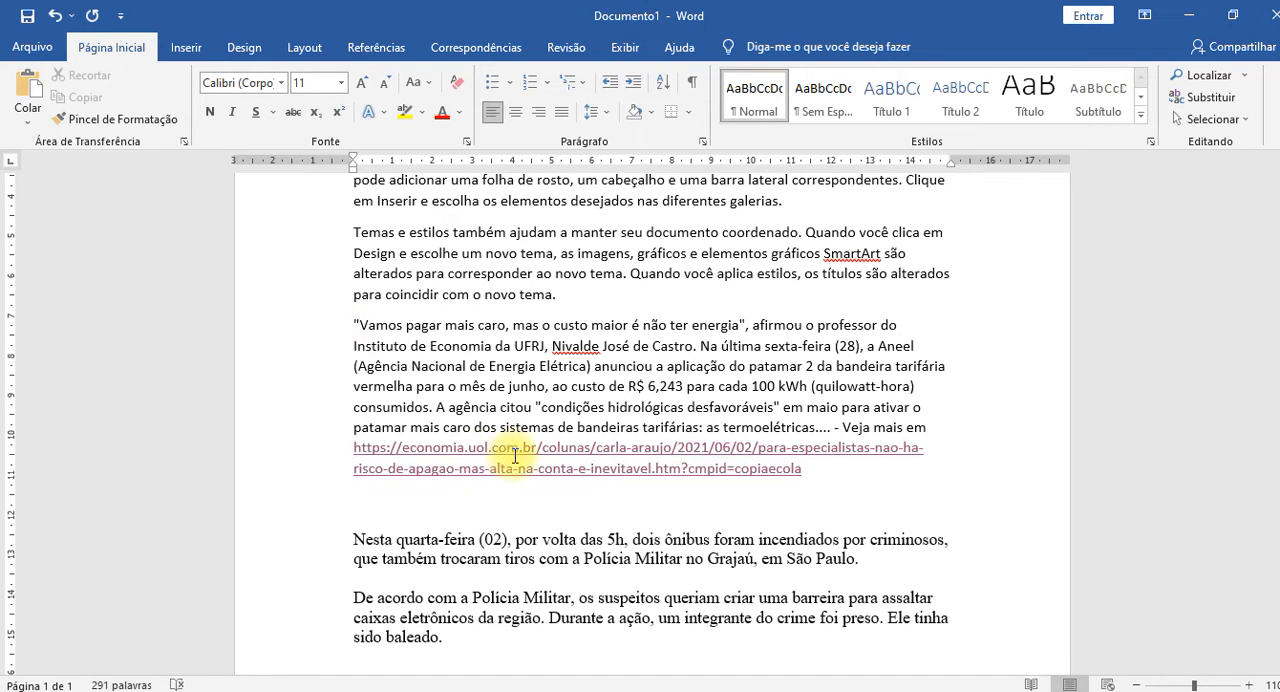
{"action": "left_click", "coordinate": [822, 470]}
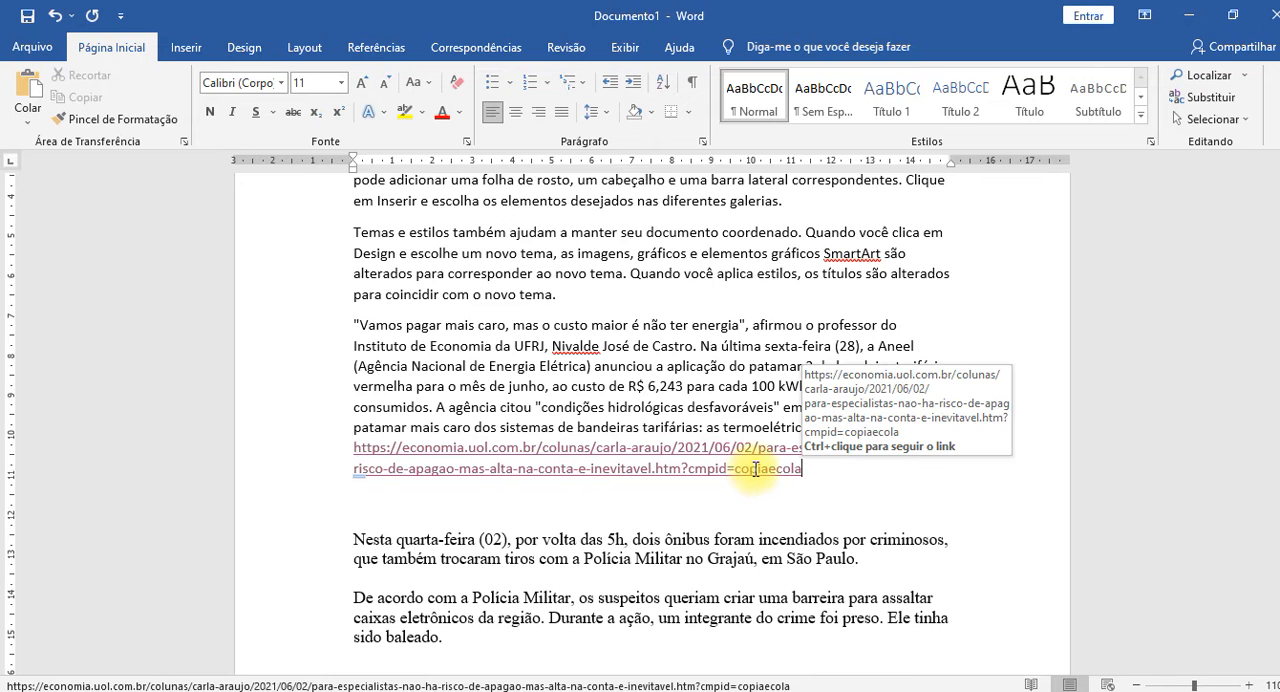
Follow the source link again and check the energy article's author and publication date against the quotation in Word.
{"action": "left_click", "coordinate": [693, 470], "text": "ctrl"}
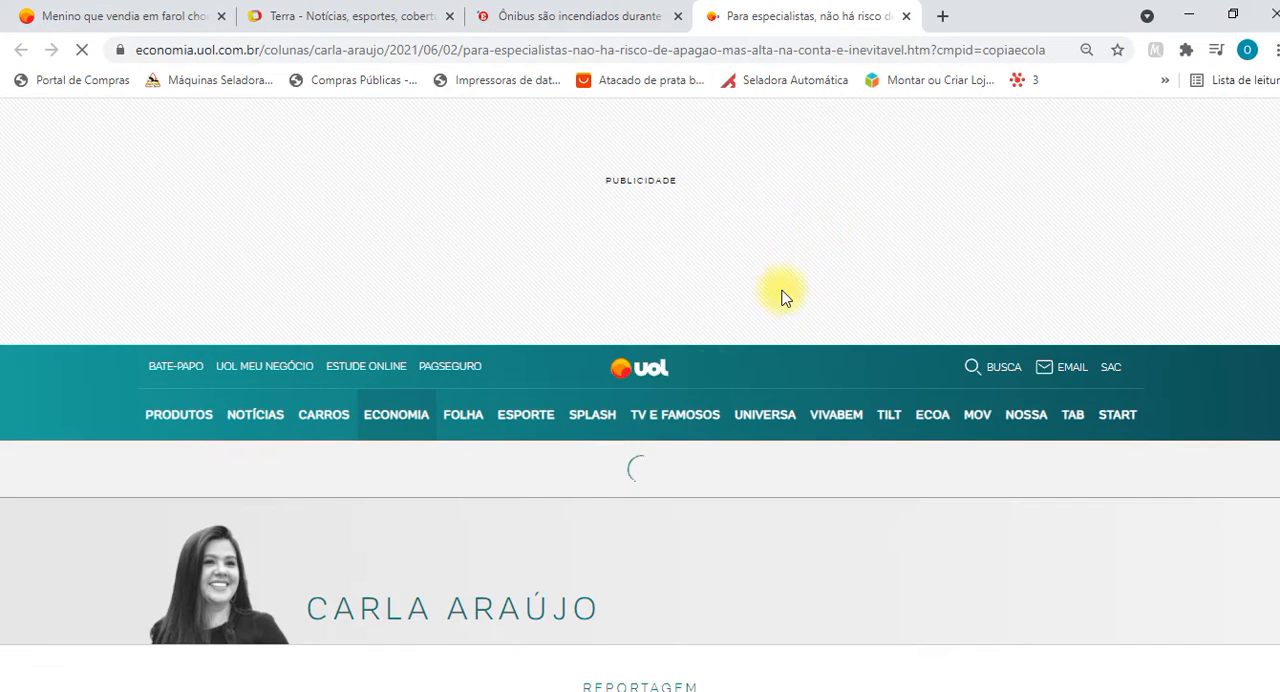
{"action": "scroll", "coordinate": [545, 418], "scroll_direction": "down", "scroll_amount": 3}
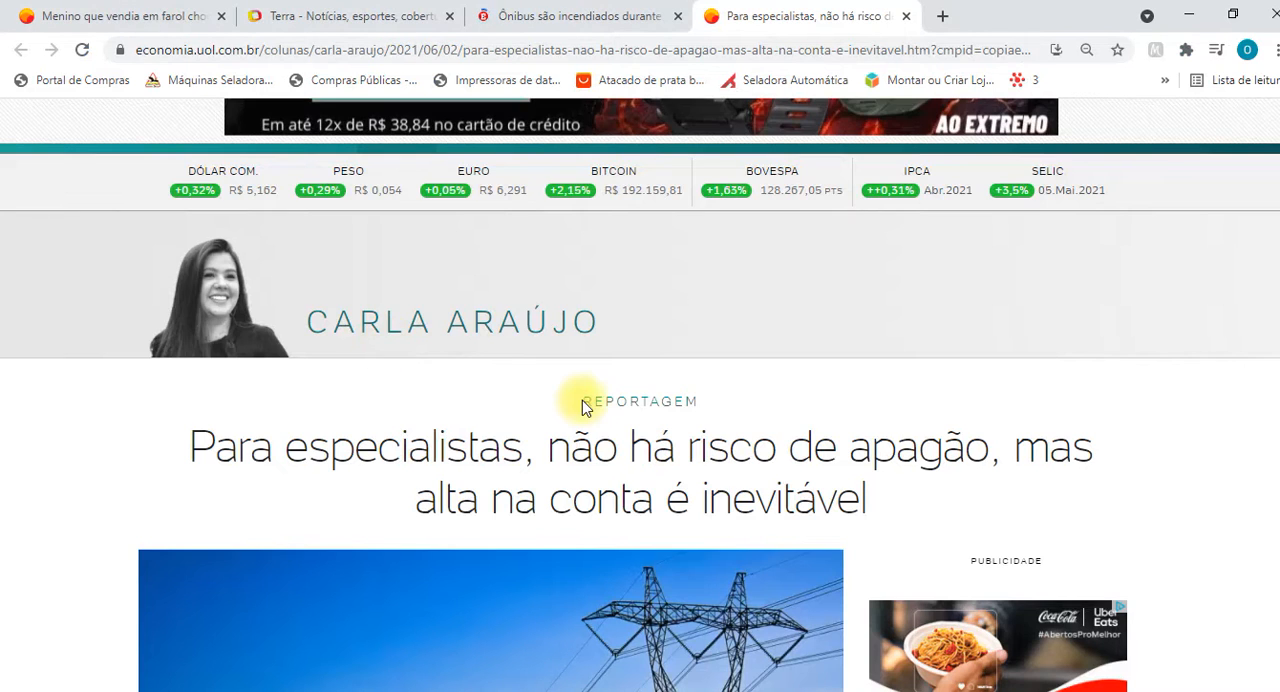
{"action": "scroll", "coordinate": [585, 405], "scroll_direction": "down", "scroll_amount": 5}
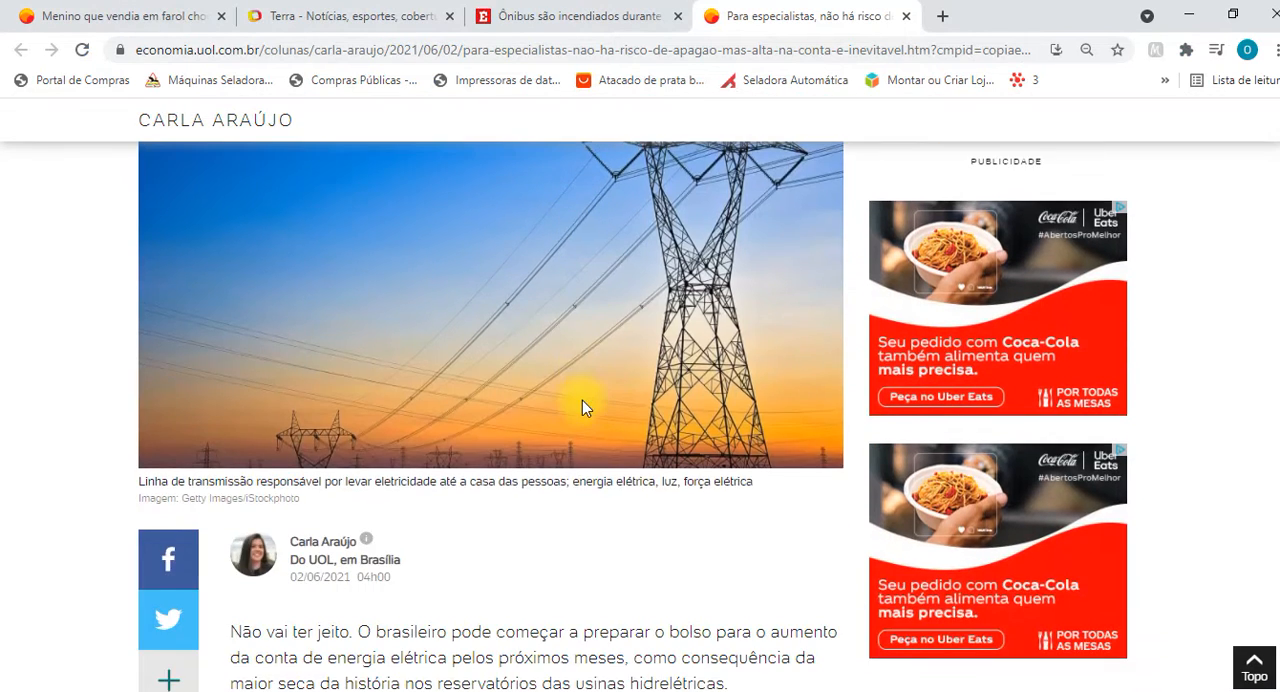
{"action": "scroll", "coordinate": [560, 423], "scroll_direction": "down", "scroll_amount": 1}
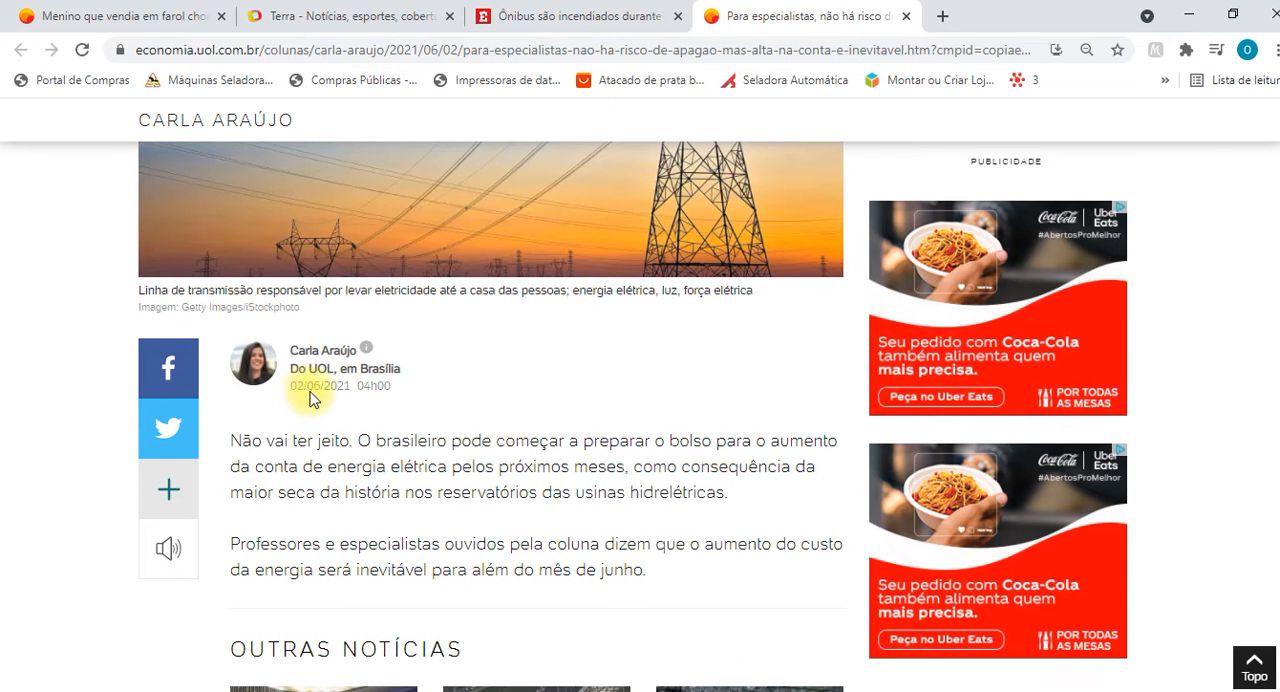
{"action": "key", "text": "alt+Tab"}
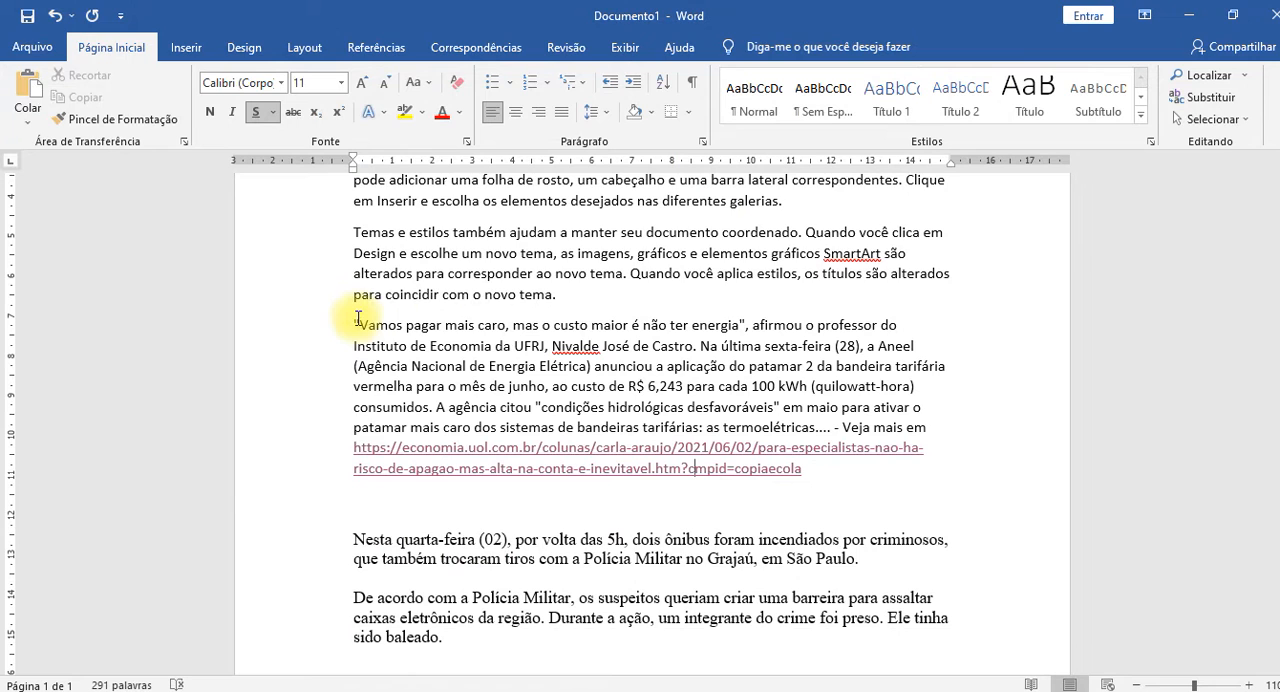
{"action": "key", "text": "alt+Tab"}
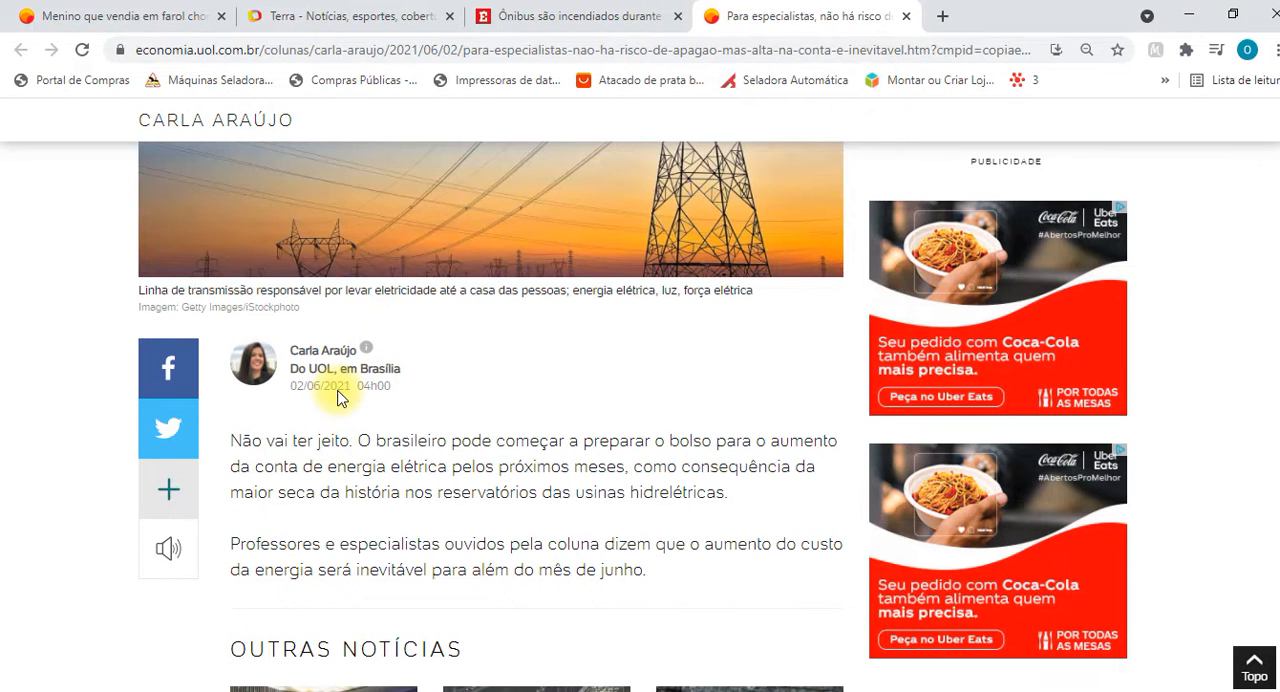
Compare the quoted energy paragraph with the UOL article, checking the author's profile and the headline, and return to the Word document.
{"action": "key", "text": "alt+Tab"}
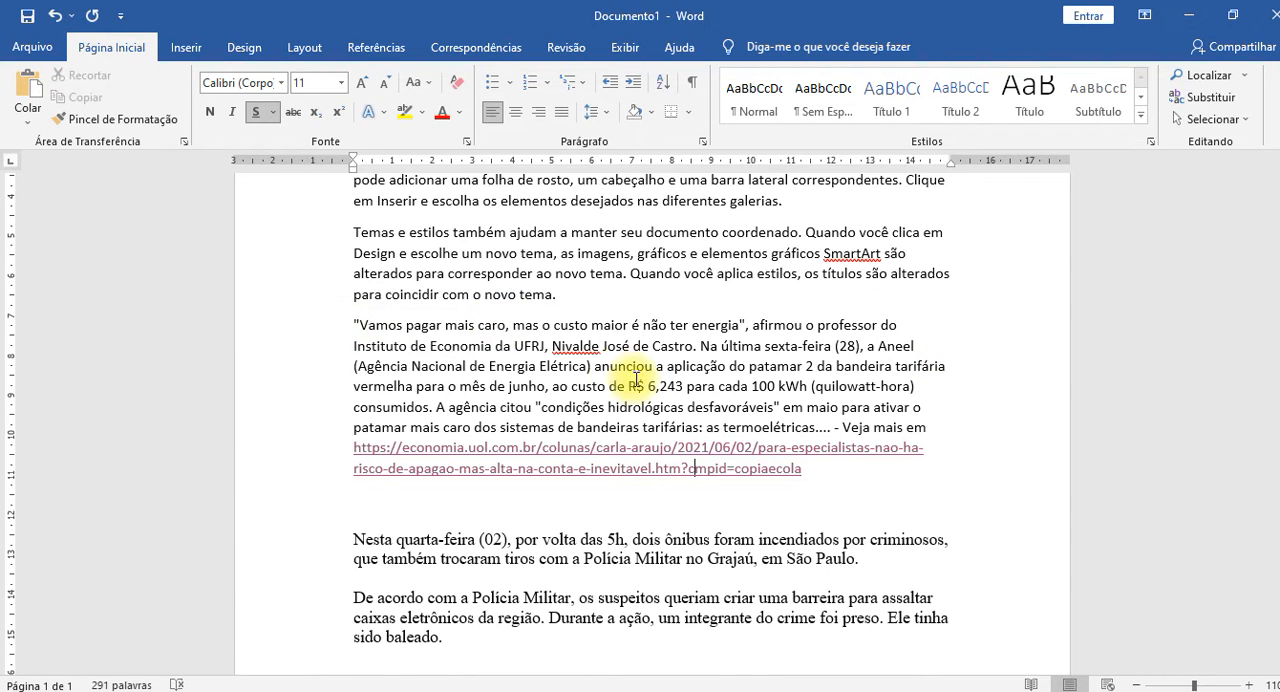
{"action": "key", "text": "alt+Tab"}
{"action": "mouse_move", "coordinate": [304, 364]}
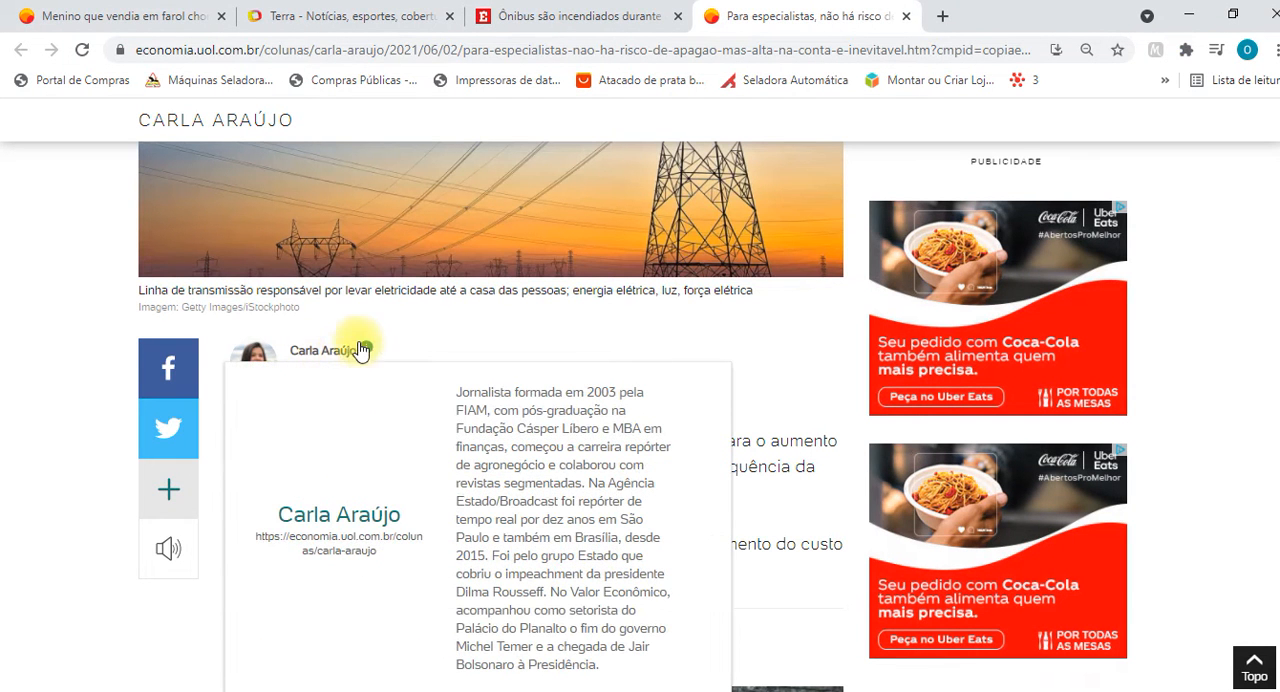
{"action": "scroll", "coordinate": [604, 441], "scroll_direction": "up", "scroll_amount": 6}
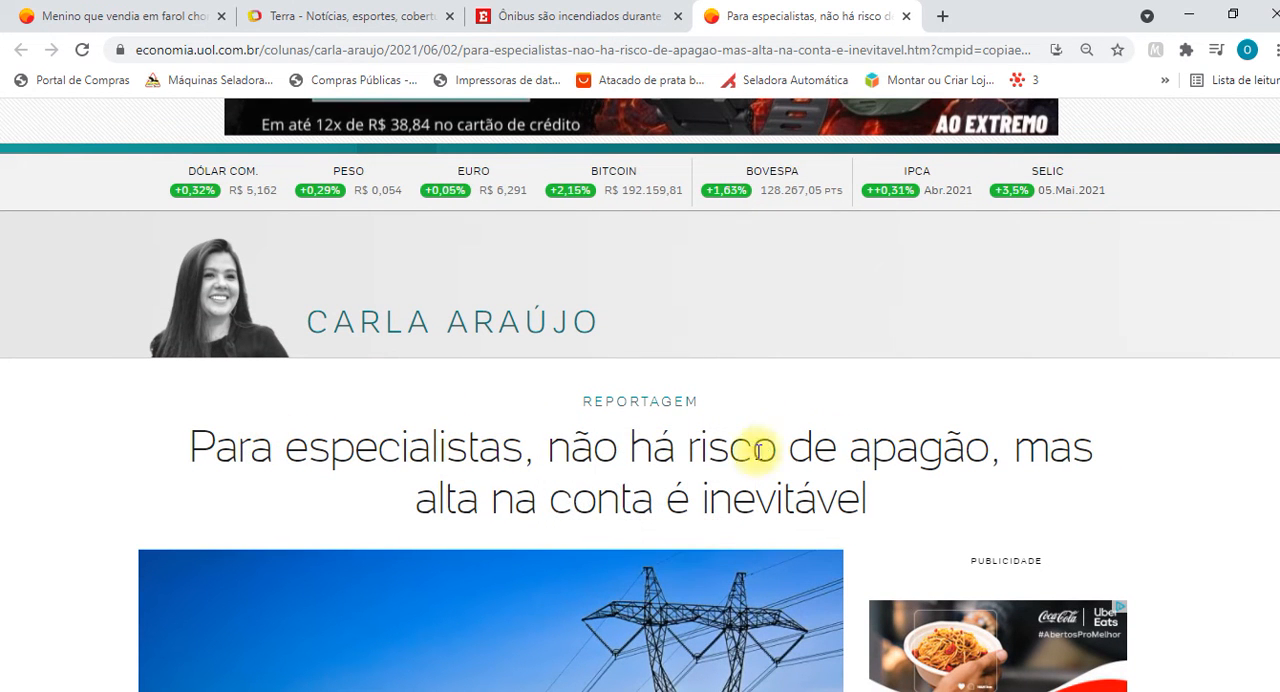
{"action": "key", "text": "alt+Tab"}
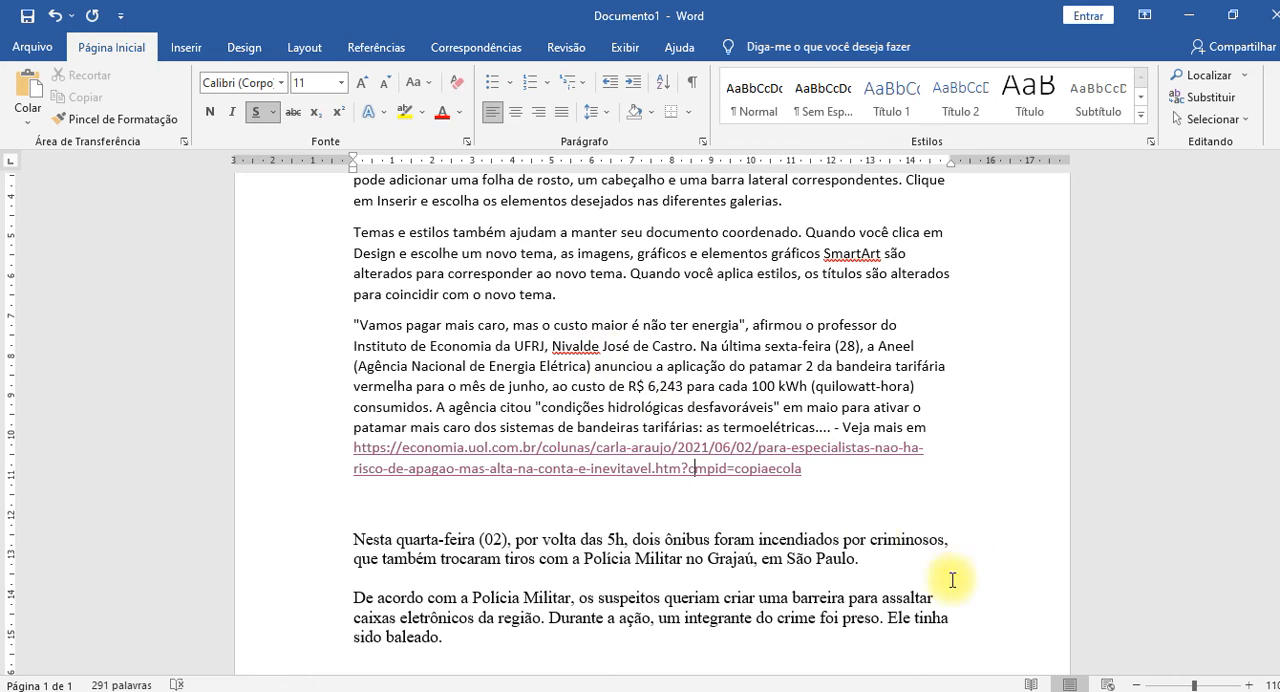
Examine the "Veja mais em" reference and the two-line UOL link against the body of the quoted energy paragraph.
{"action": "left_click", "coordinate": [848, 478]}
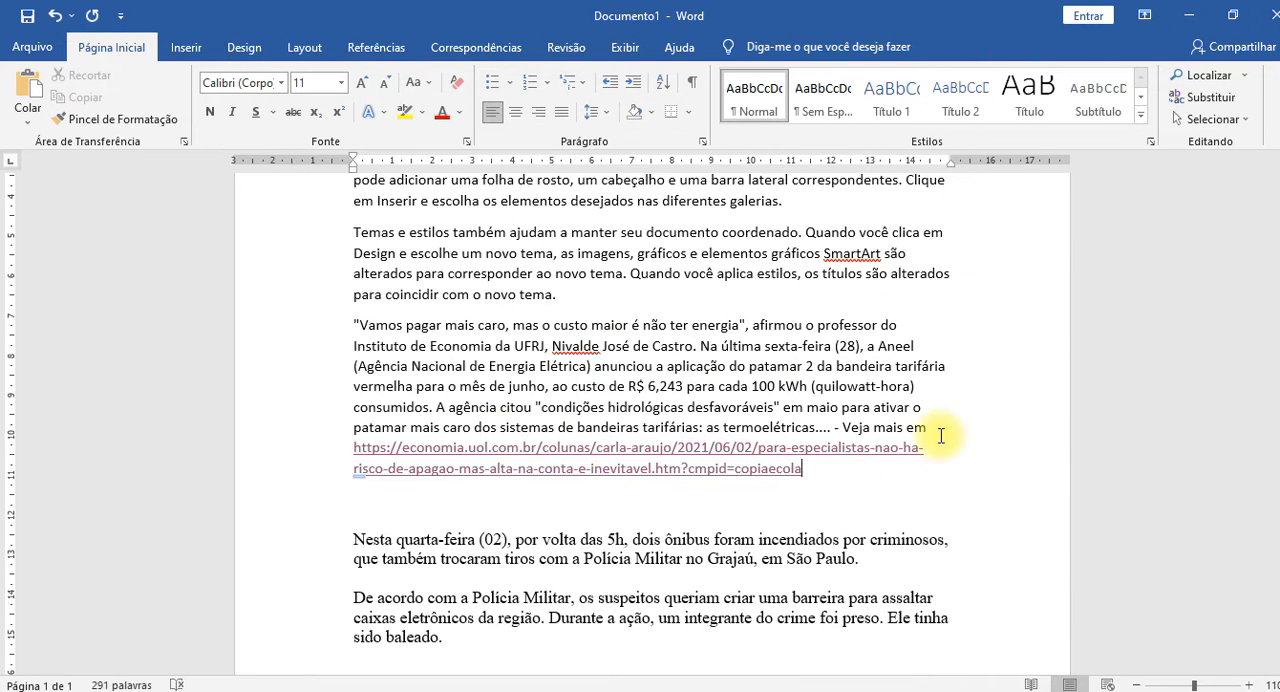
{"action": "left_click", "coordinate": [980, 434]}
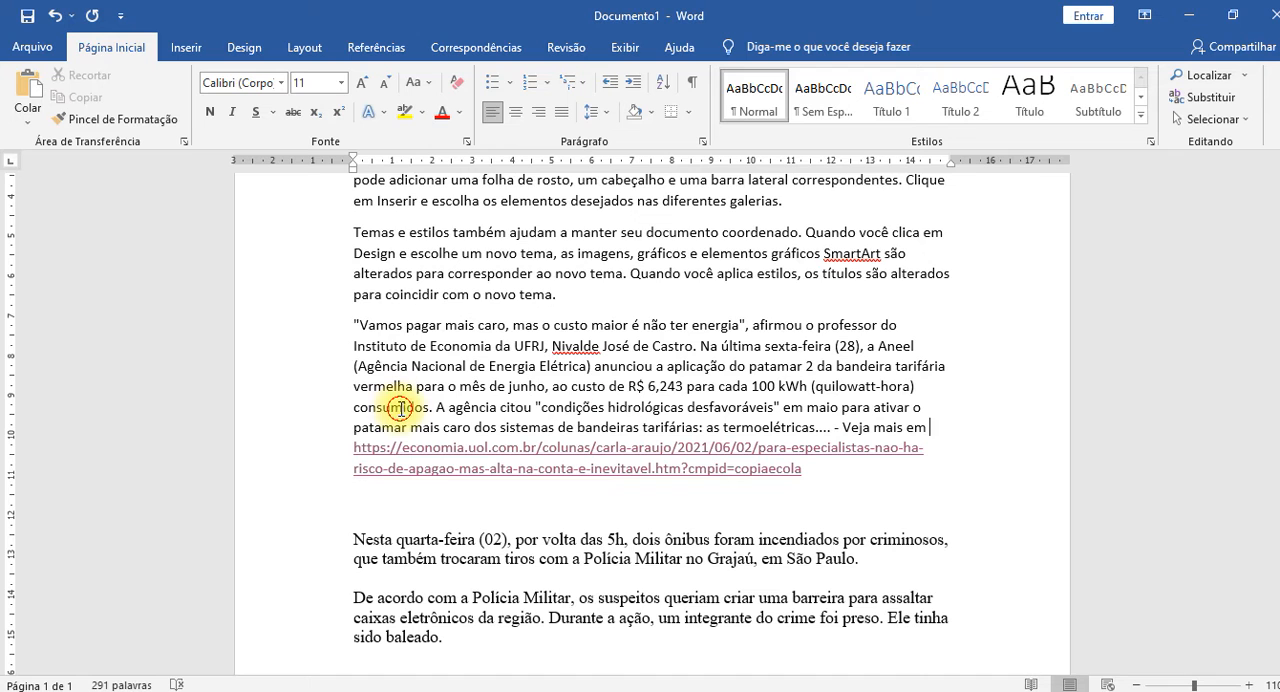
{"action": "left_click_drag", "start_coordinate": [360, 446], "coordinate": [377, 463]}
{"action": "left_click", "coordinate": [308, 459]}
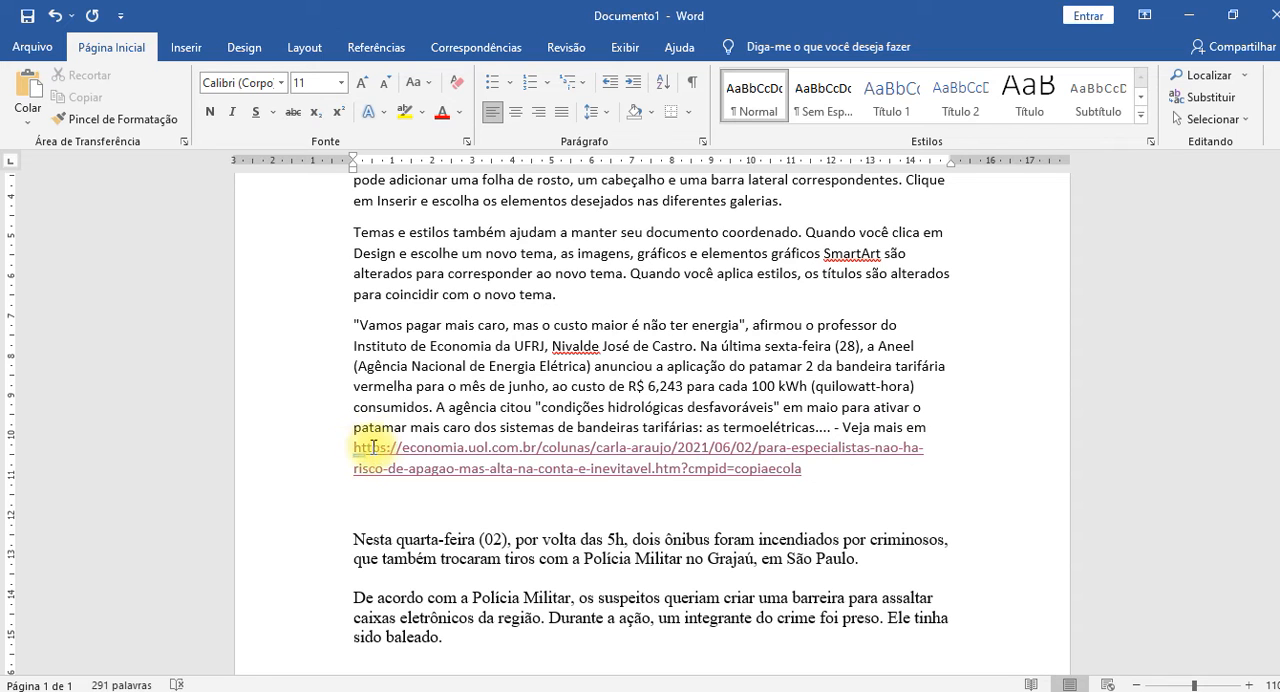
{"action": "left_click", "coordinate": [331, 375]}
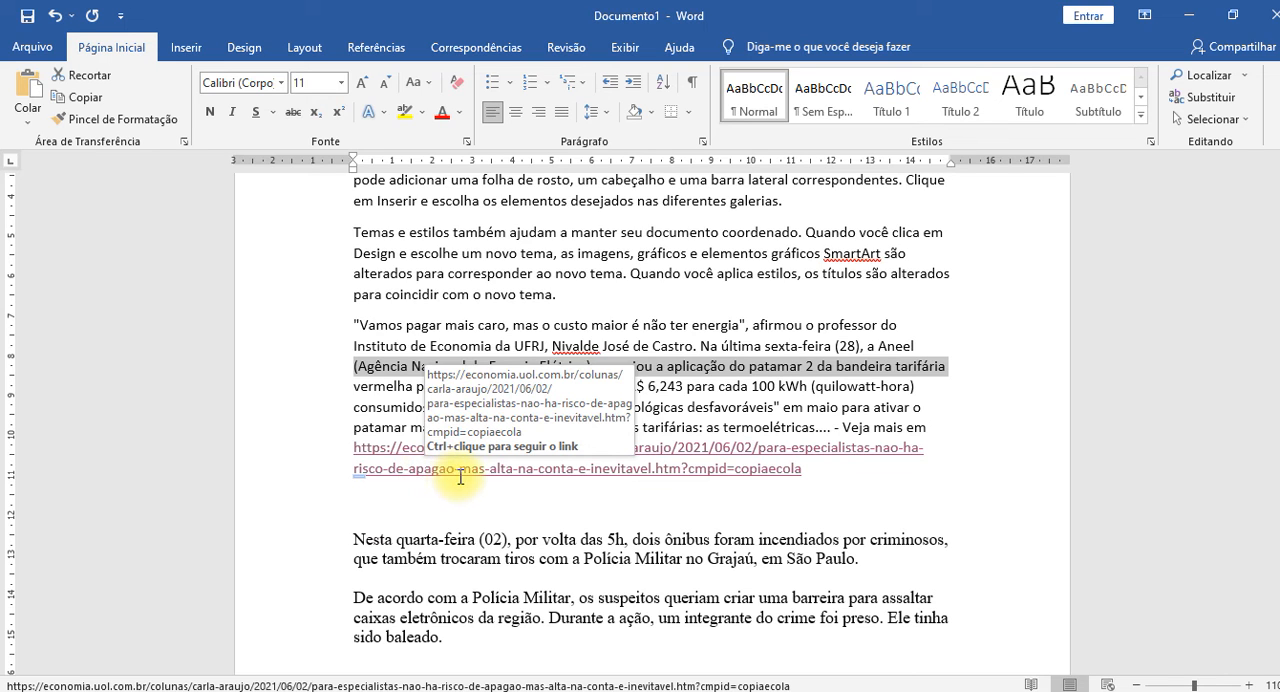
{"action": "left_click", "coordinate": [460, 375]}
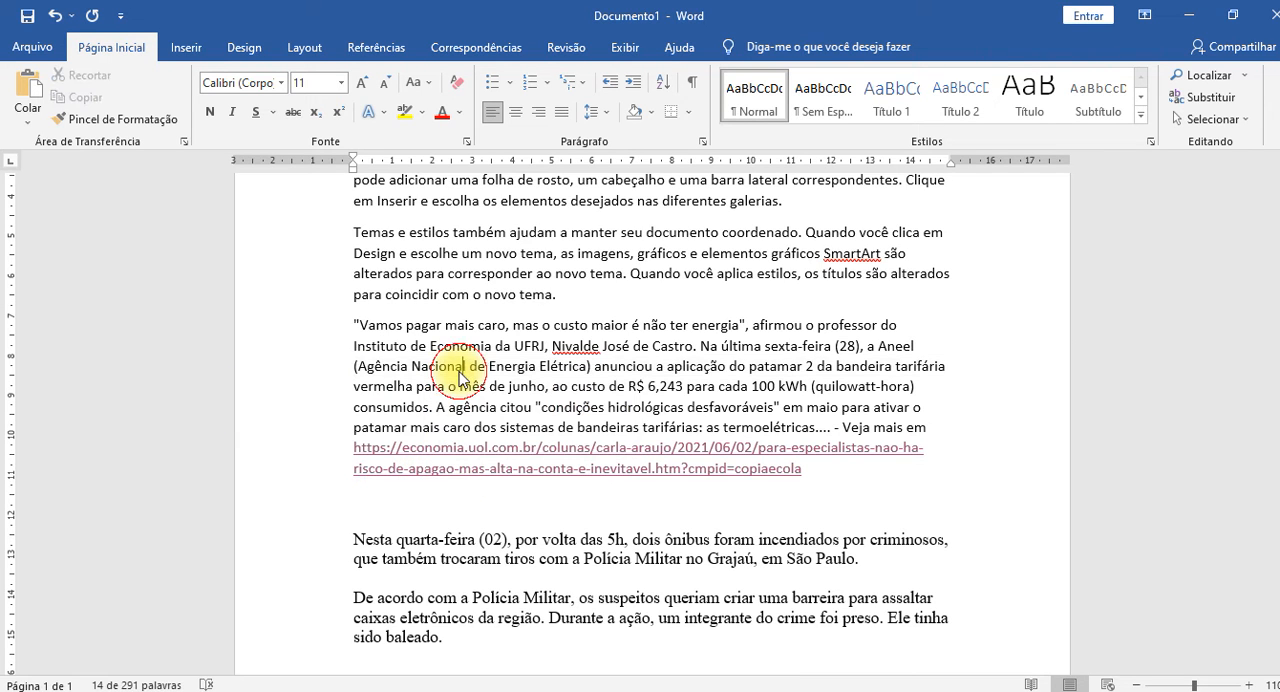
Select and examine the two bus-fire paragraphs below the UOL link, from "Nesta quarta-feira (02)" to "sido baleado.".
{"action": "scroll", "coordinate": [380, 540], "scroll_direction": "down", "scroll_amount": 2}
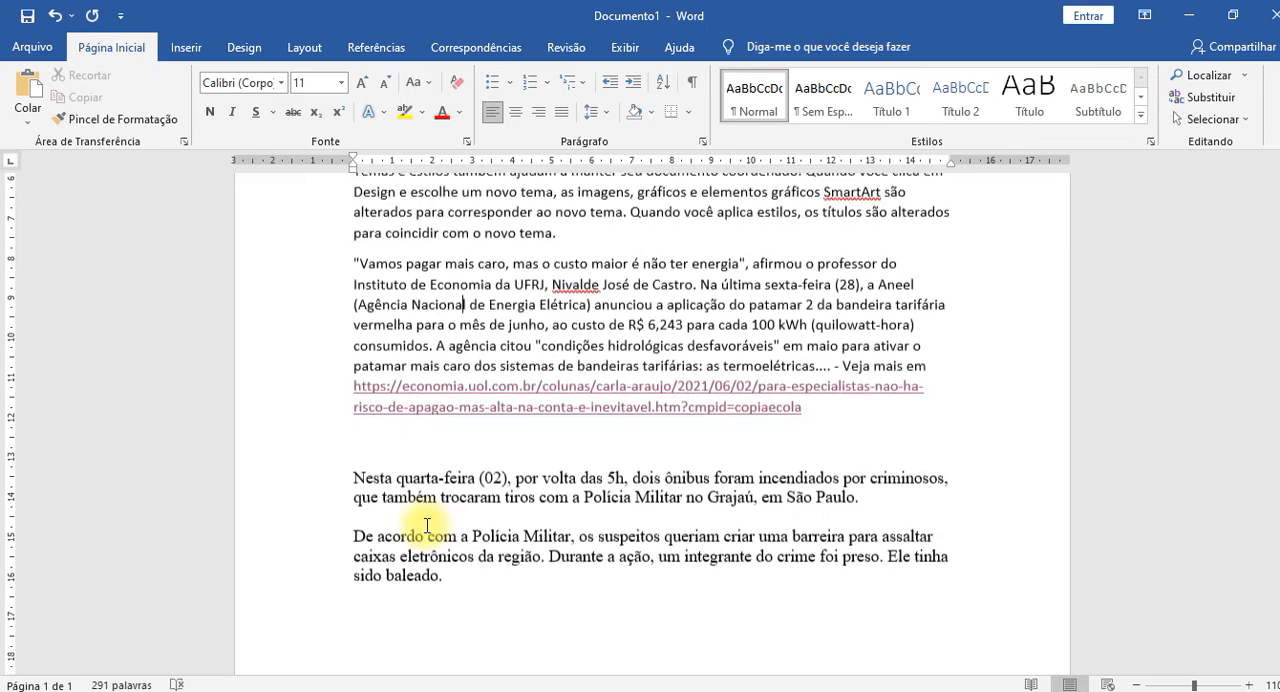
{"action": "left_click", "coordinate": [356, 443]}
{"action": "left_click", "coordinate": [462, 520], "text": "shift"}
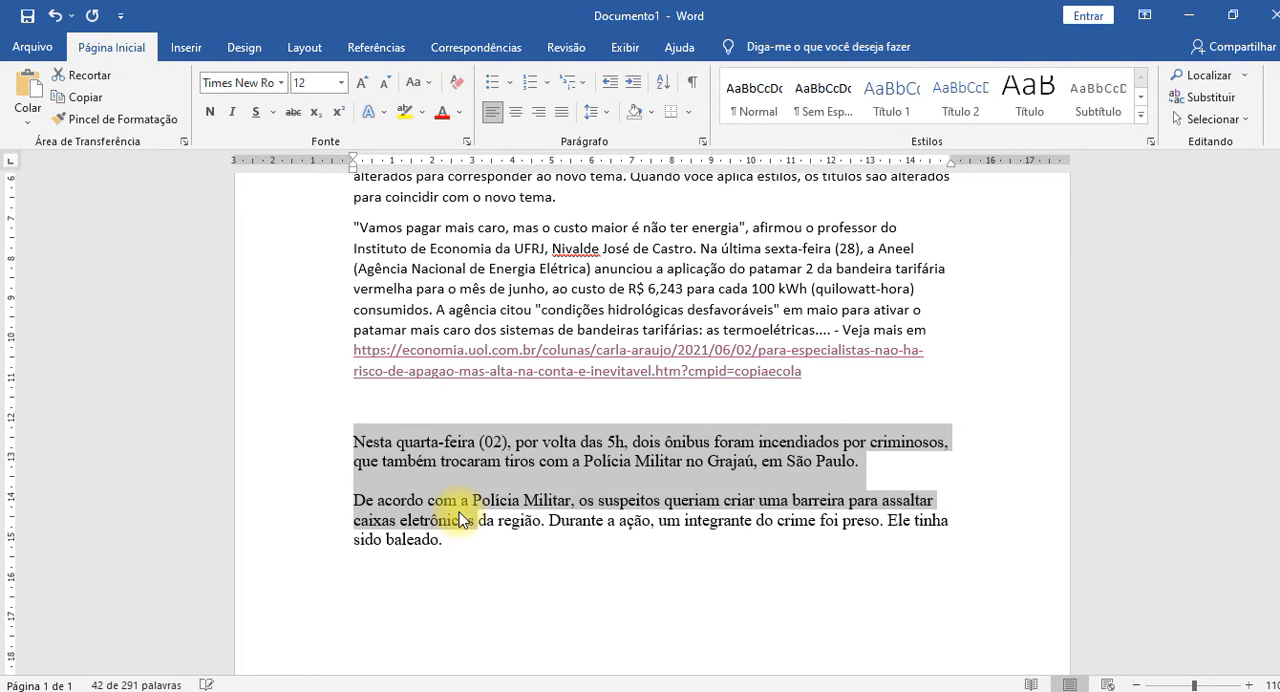
{"action": "left_click", "coordinate": [486, 288]}
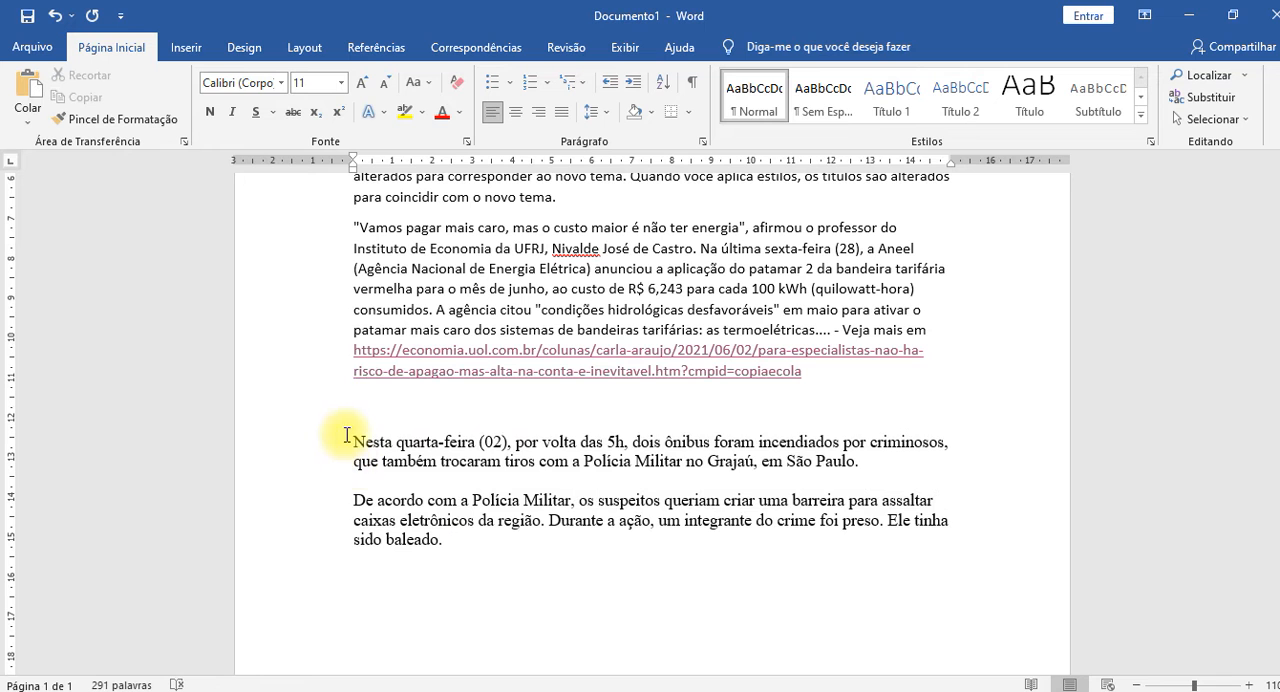
{"action": "left_click_drag", "start_coordinate": [347, 435], "coordinate": [576, 553]}
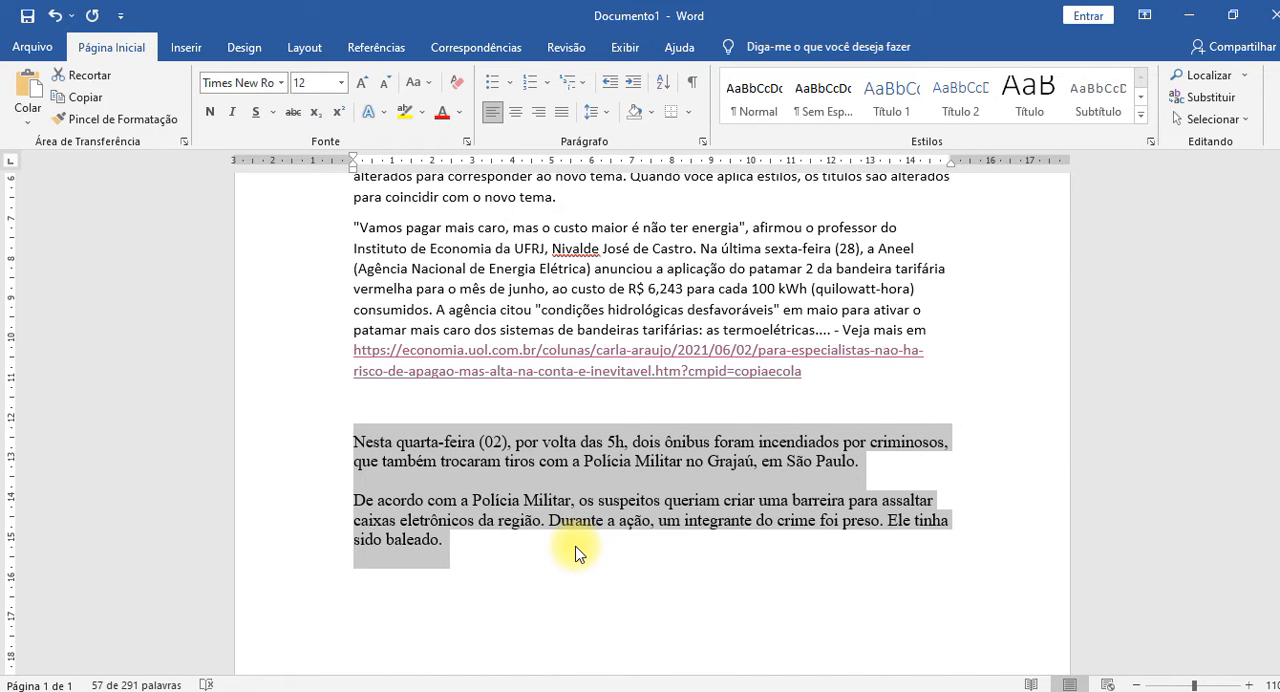
{"action": "scroll", "coordinate": [576, 553], "scroll_direction": "up", "scroll_amount": 3}
{"action": "scroll", "coordinate": [518, 460], "scroll_direction": "down", "scroll_amount": 1}
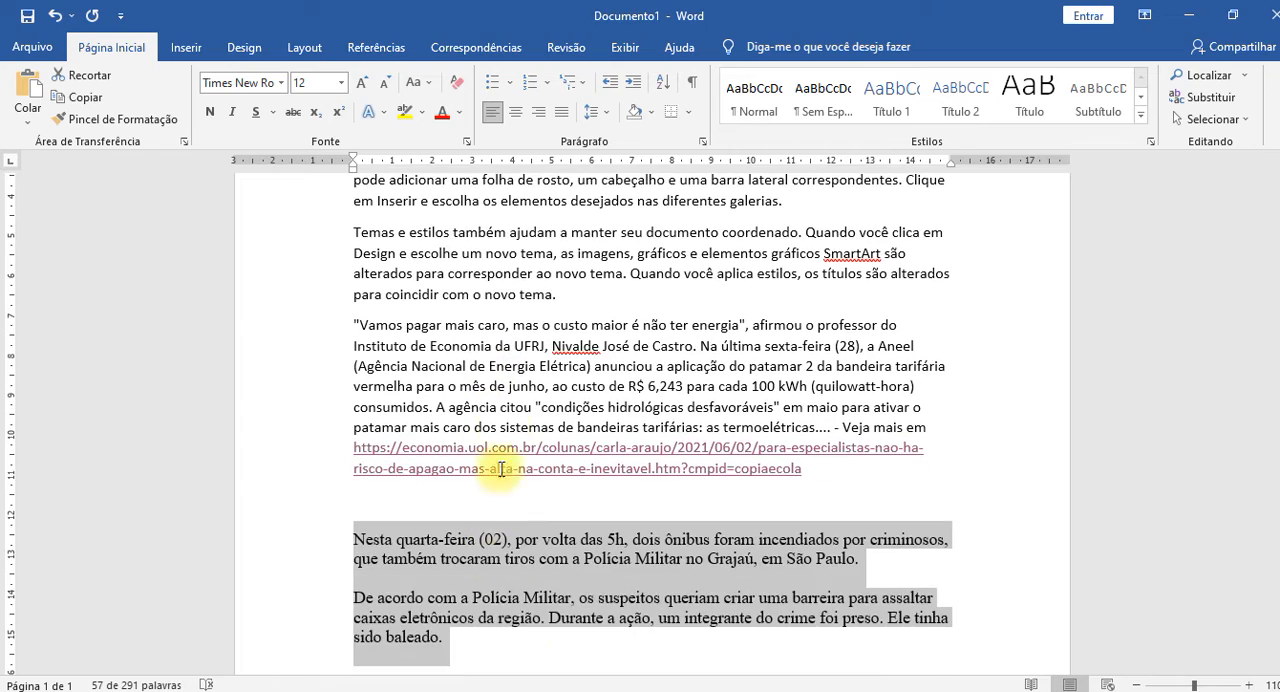
Compare the formatting of the energy paragraph with that of the bus-fire paragraphs below it.
{"action": "left_click", "coordinate": [505, 400]}
{"action": "scroll", "coordinate": [506, 405], "scroll_direction": "down", "scroll_amount": 2}
{"action": "left_click", "coordinate": [508, 447]}
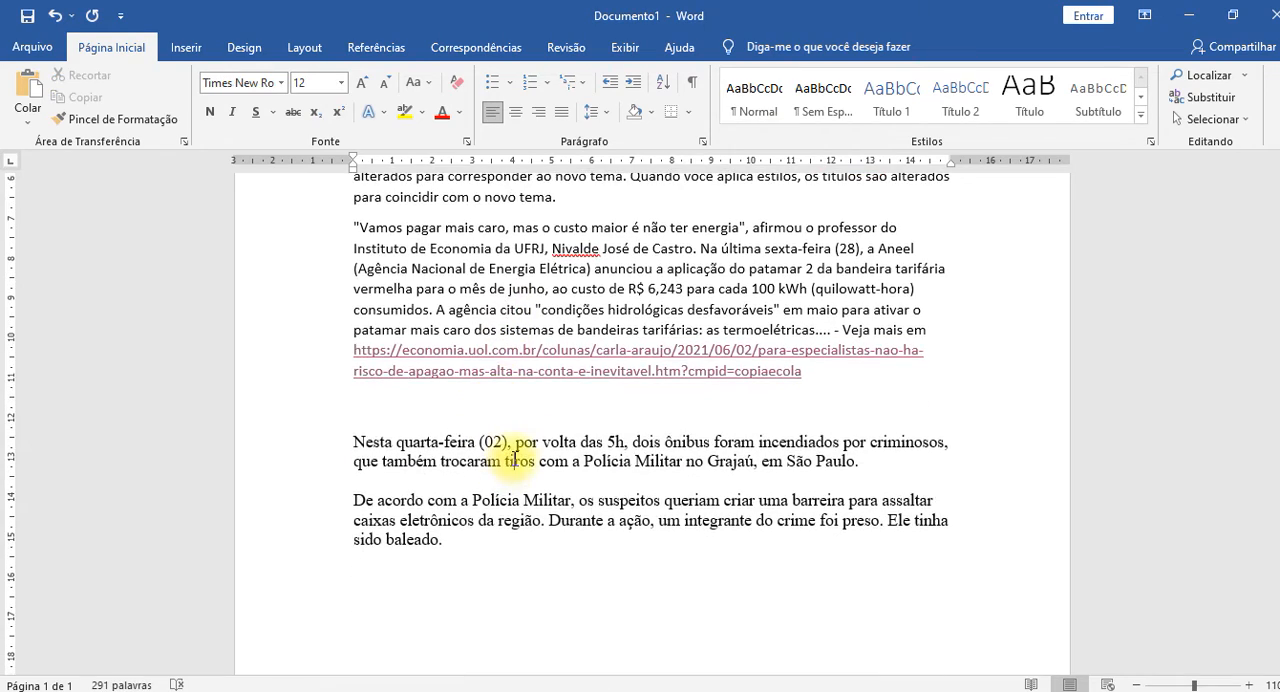
{"action": "scroll", "coordinate": [515, 460], "scroll_direction": "up", "scroll_amount": 3}
{"action": "left_click", "coordinate": [509, 313]}
{"action": "scroll", "coordinate": [514, 380], "scroll_direction": "down", "scroll_amount": 3}
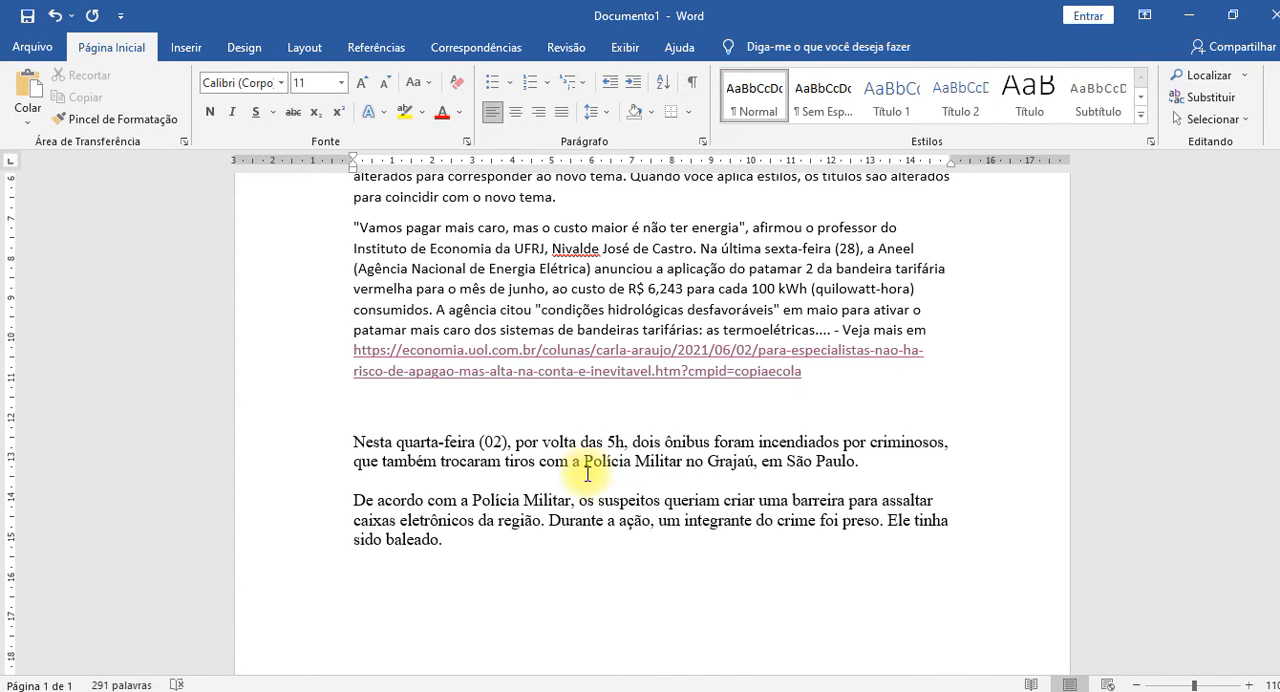
Examine the document's earlier paragraphs on design and themes alongside the quoted energy paragraph.
{"action": "scroll", "coordinate": [556, 432], "scroll_direction": "up", "scroll_amount": 3}
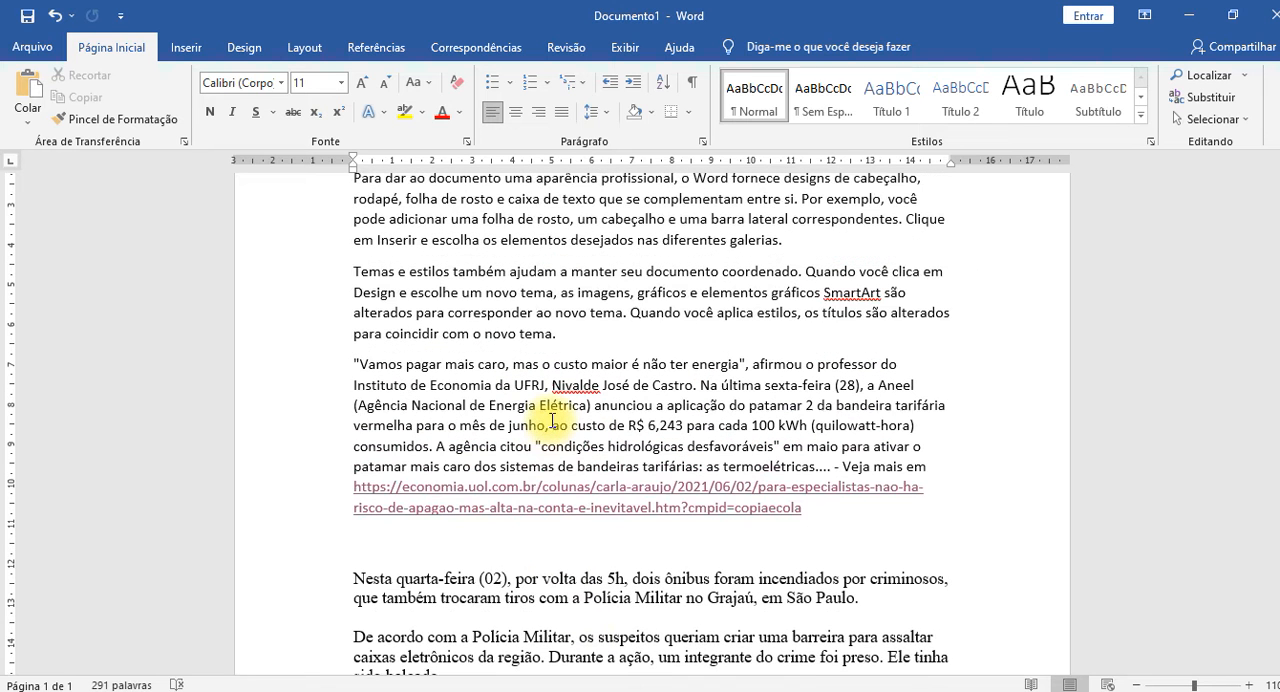
{"action": "left_click", "coordinate": [486, 301]}
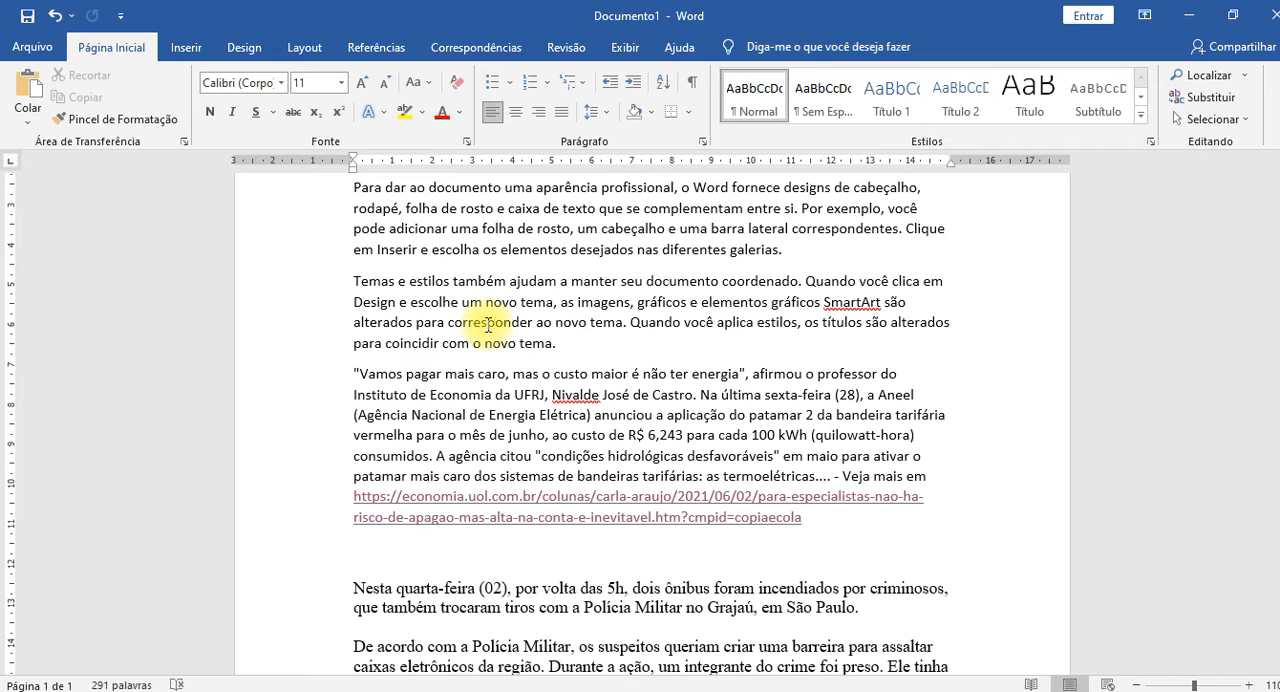
{"action": "left_click", "coordinate": [588, 229]}
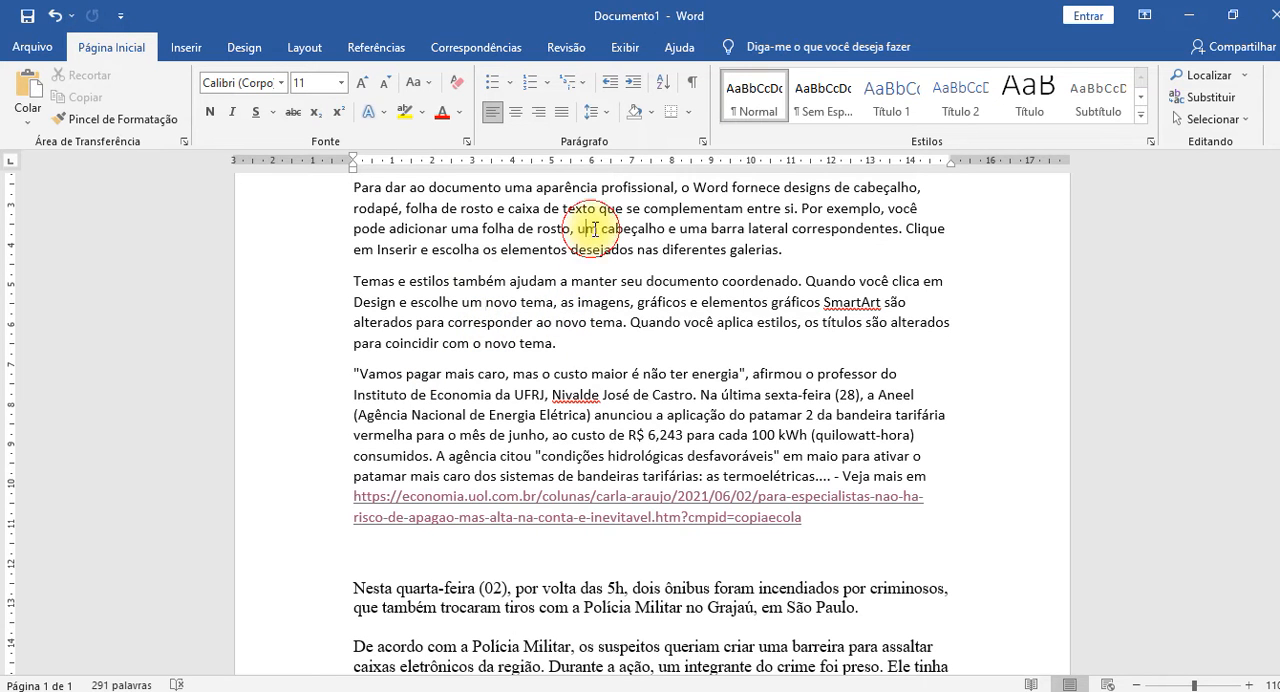
{"action": "scroll", "coordinate": [638, 313], "scroll_direction": "up", "scroll_amount": 1}
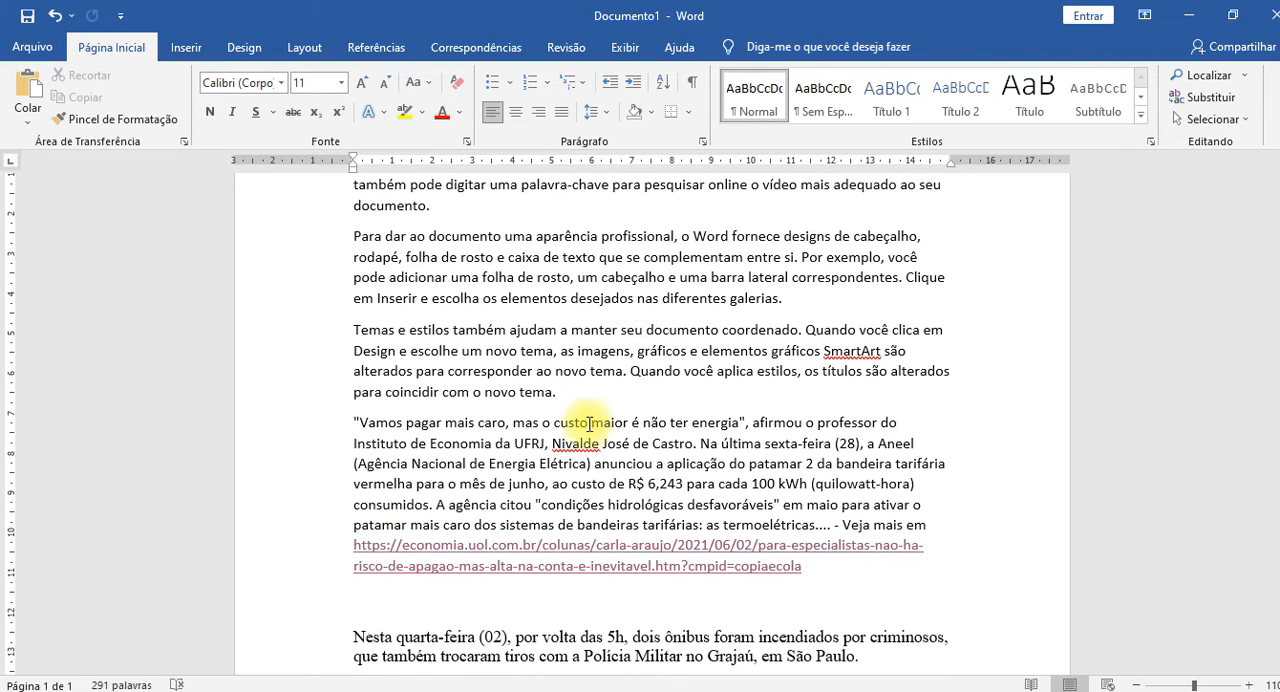
{"action": "scroll", "coordinate": [528, 395], "scroll_direction": "down", "scroll_amount": 2}
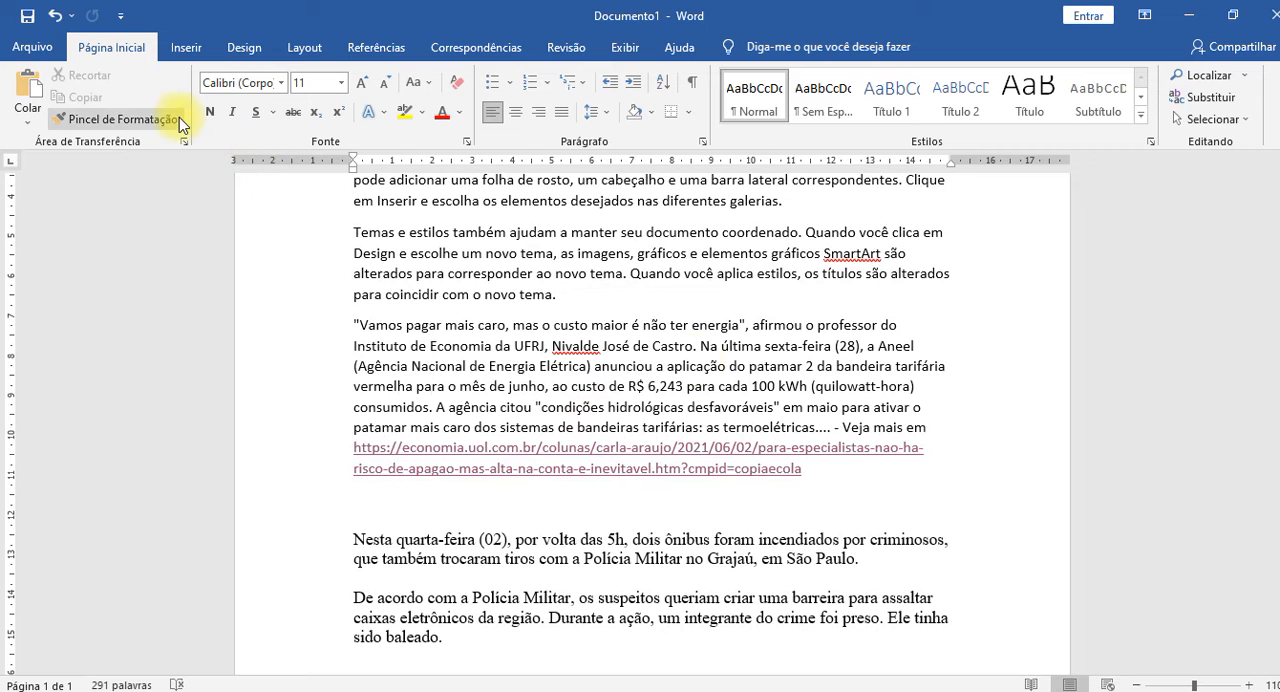
Look at the Format Painter description and the available paste options without applying any.
{"action": "left_click", "coordinate": [432, 386]}
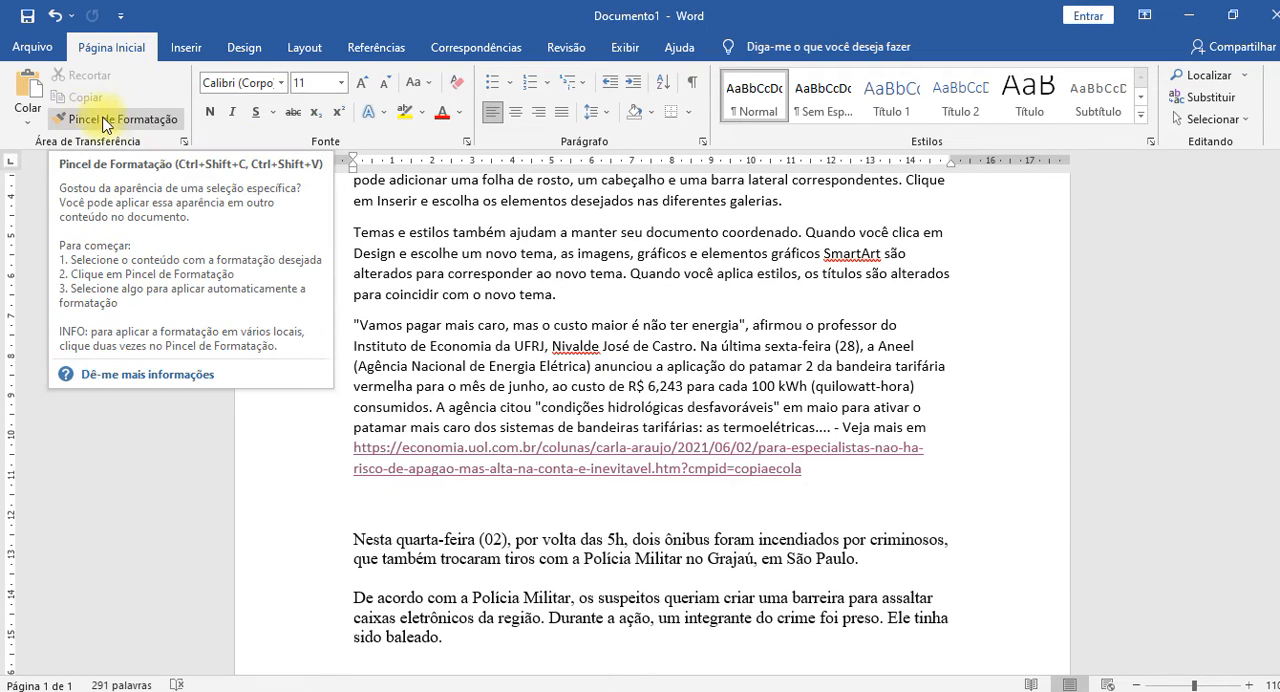
{"action": "left_click", "coordinate": [28, 115]}
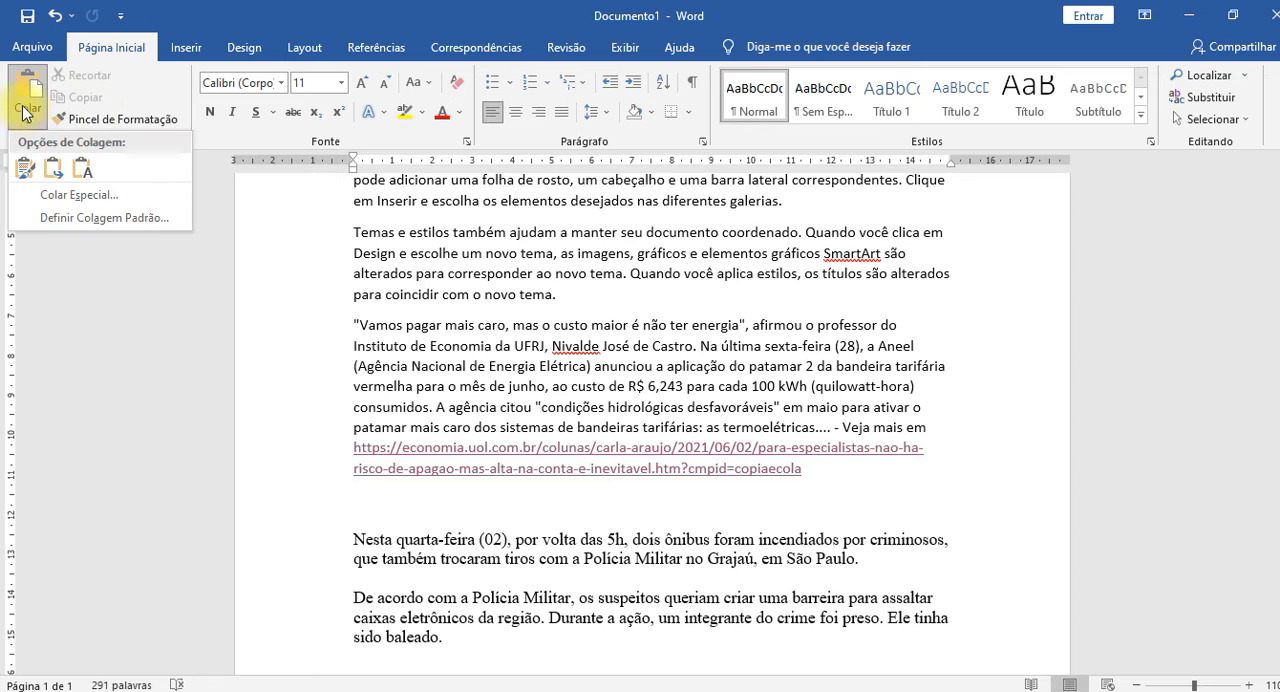
{"action": "left_click", "coordinate": [513, 326]}
Place the insertion point below the last bus-fire paragraph and switch to the ISTOÉ bus-fire article in the browser, declining its notification request.
{"action": "scroll", "coordinate": [471, 571], "scroll_direction": "down", "scroll_amount": 4}
{"action": "left_click", "coordinate": [460, 392]}
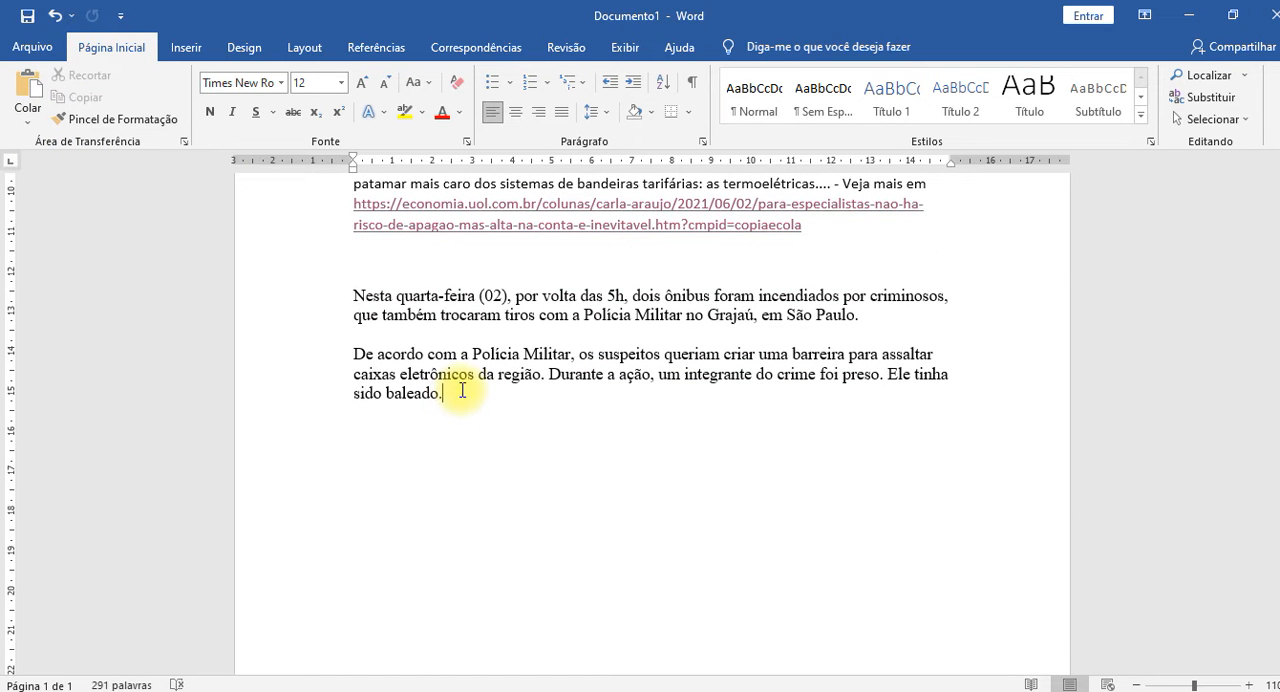
{"action": "key", "text": "alt+Tab"}
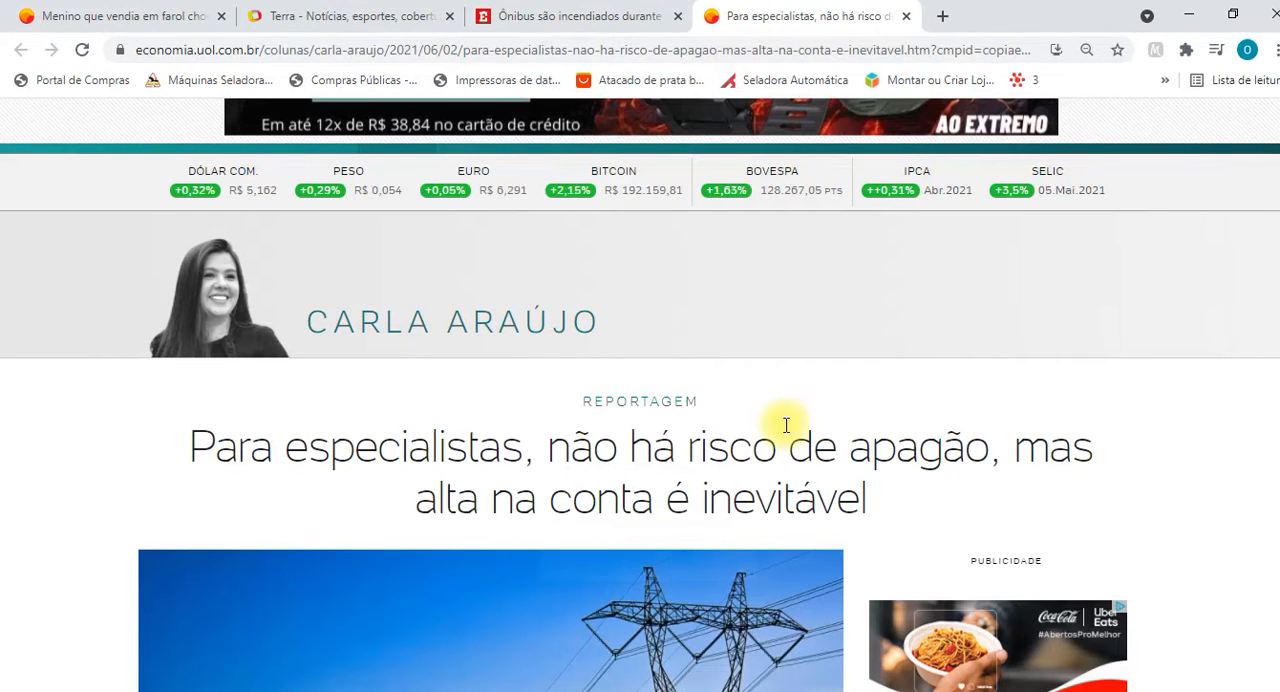
{"action": "left_click", "coordinate": [566, 14]}
{"action": "scroll", "coordinate": [672, 410], "scroll_direction": "down", "scroll_amount": 8}
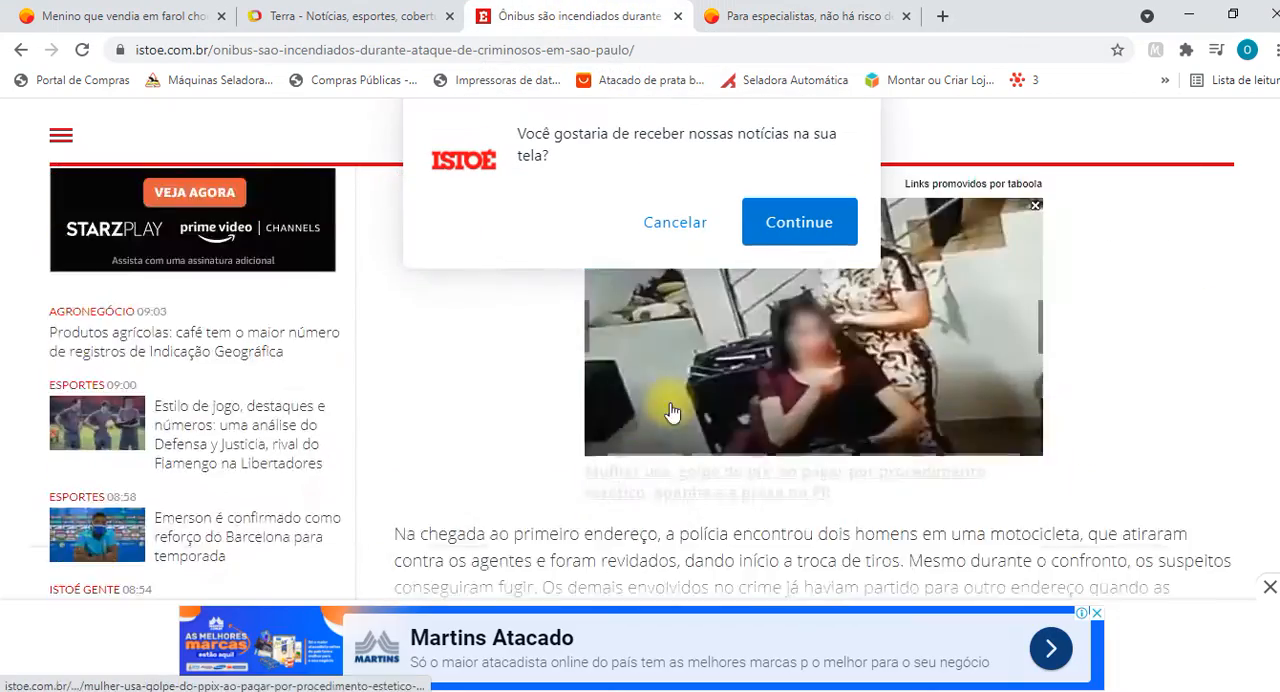
{"action": "scroll", "coordinate": [706, 328], "scroll_direction": "up", "scroll_amount": 3}
{"action": "left_click", "coordinate": [675, 221]}
{"action": "scroll", "coordinate": [533, 386], "scroll_direction": "down", "scroll_amount": 8}
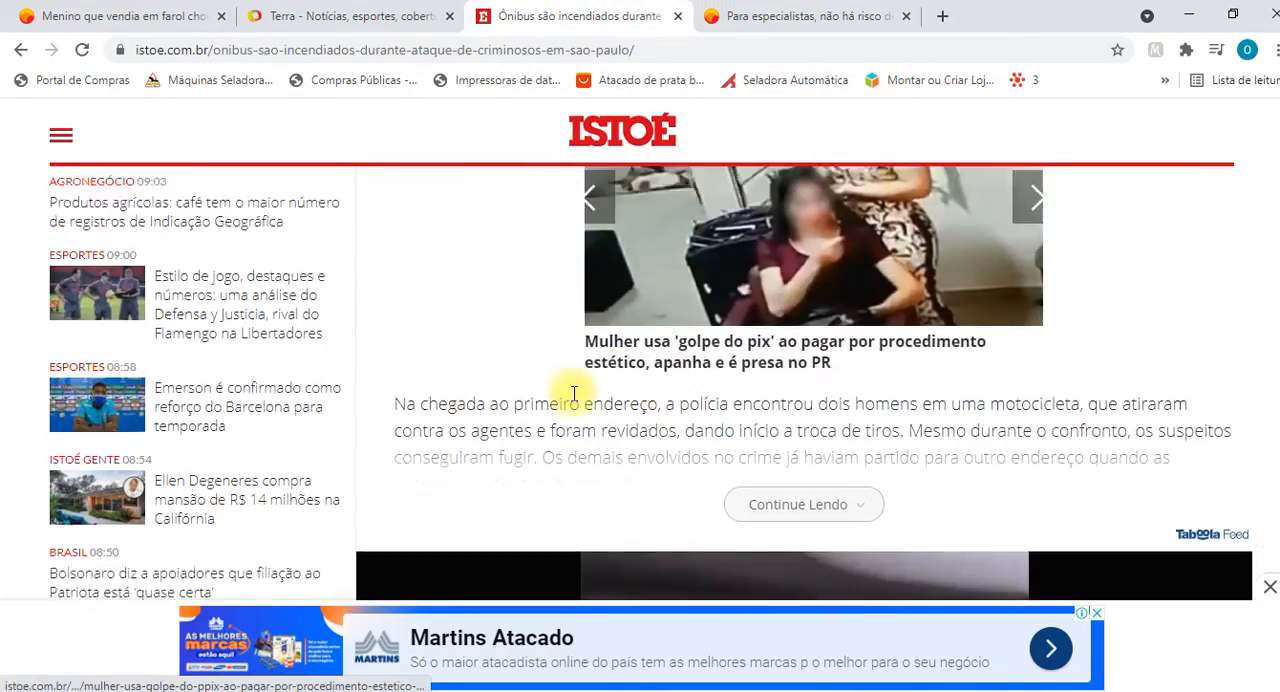
Copy the article's paragraphs from "De acordo com a Polícia Militar" through "em diferentes endereços" and paste them at the end of the Word document.
{"action": "scroll", "coordinate": [533, 386], "scroll_direction": "down", "scroll_amount": 4}
{"action": "scroll", "coordinate": [530, 382], "scroll_direction": "up", "scroll_amount": 15}
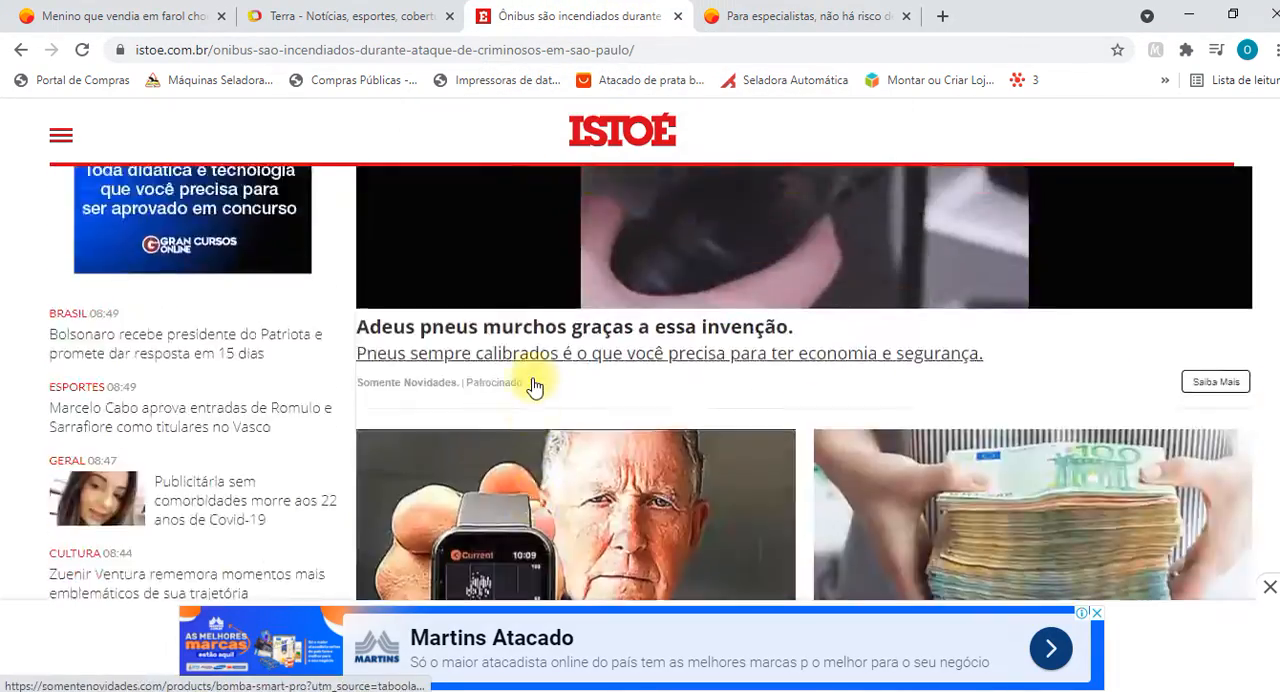
{"action": "scroll", "coordinate": [538, 388], "scroll_direction": "down", "scroll_amount": 3}
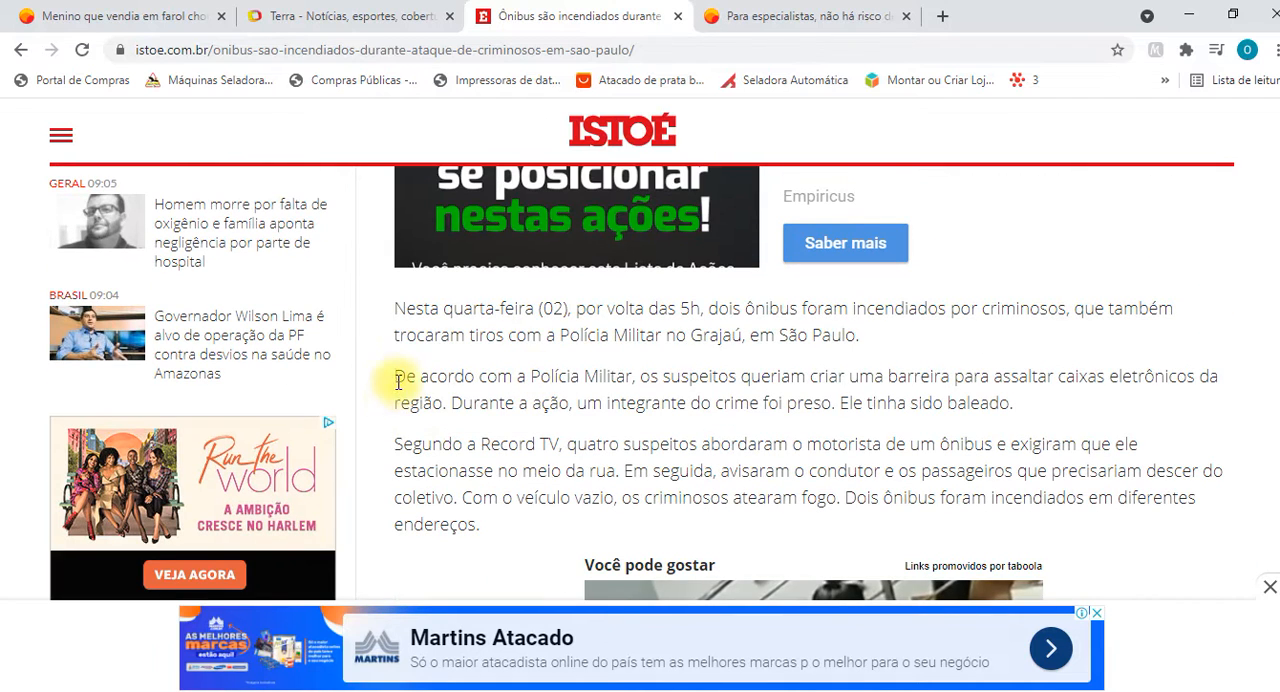
{"action": "left_click_drag", "start_coordinate": [396, 377], "coordinate": [506, 526]}
{"action": "key", "text": "ctrl+c"}
{"action": "key", "text": "alt+Tab"}
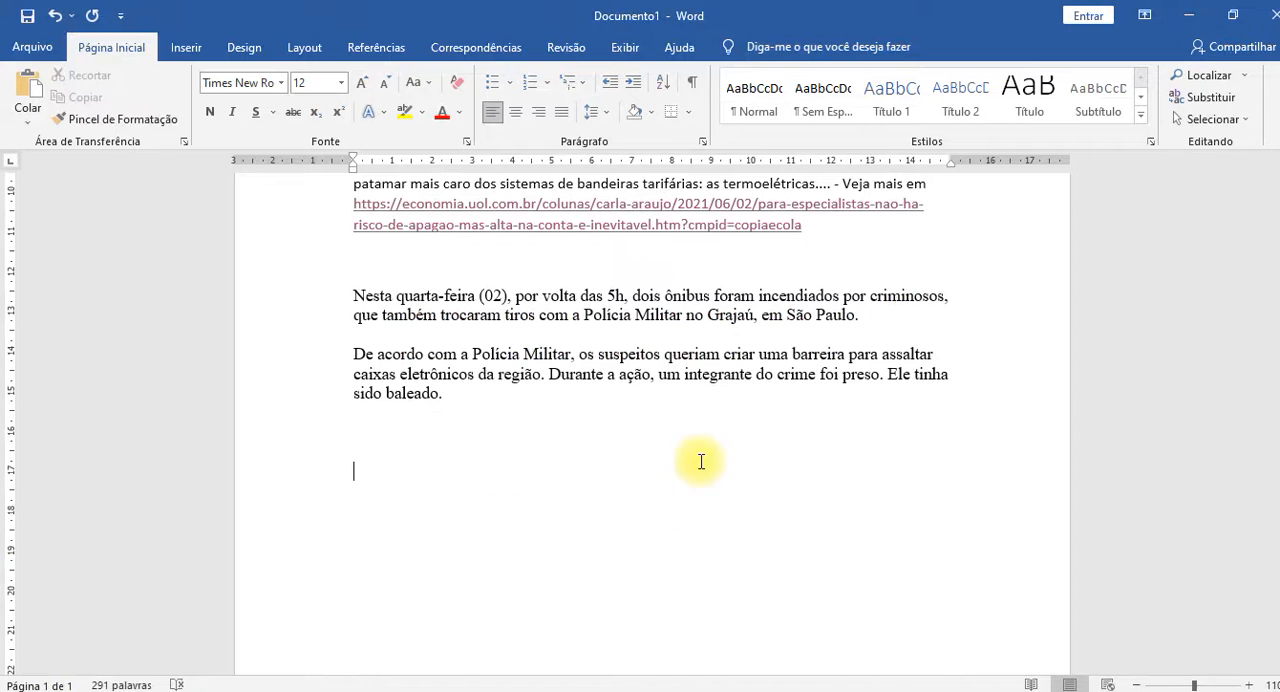
{"action": "key", "text": "ctrl+v"}
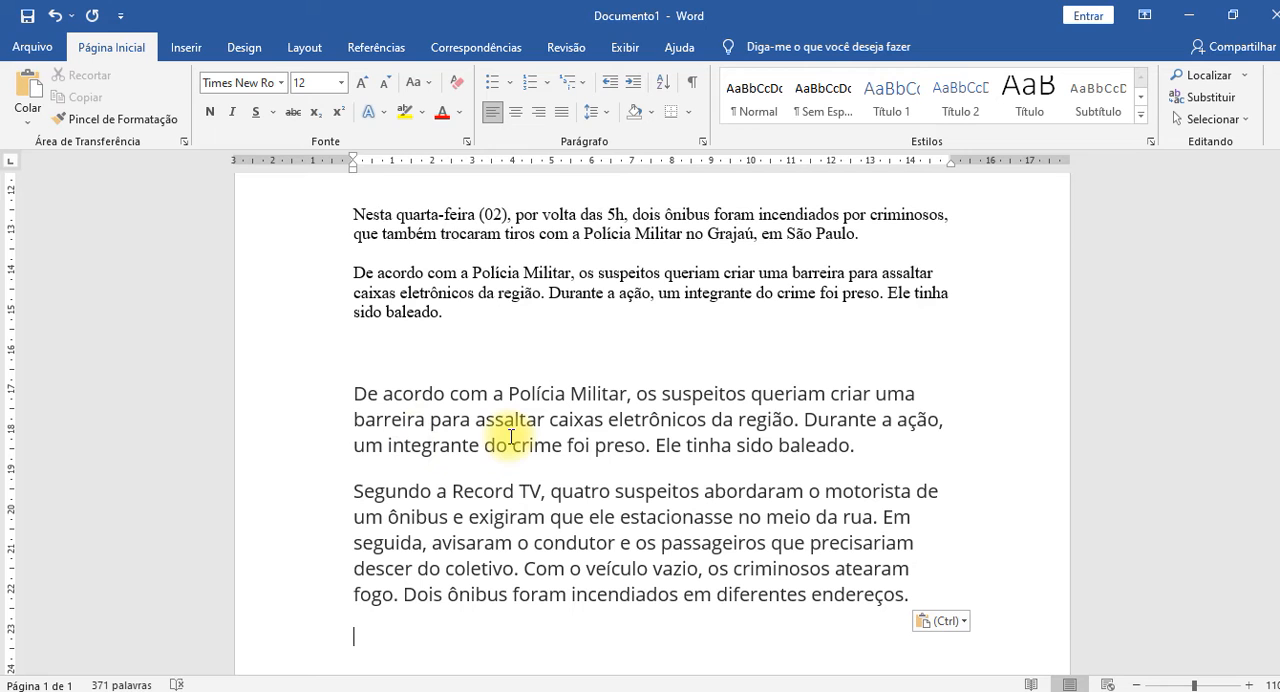
{"action": "left_click", "coordinate": [509, 436]}
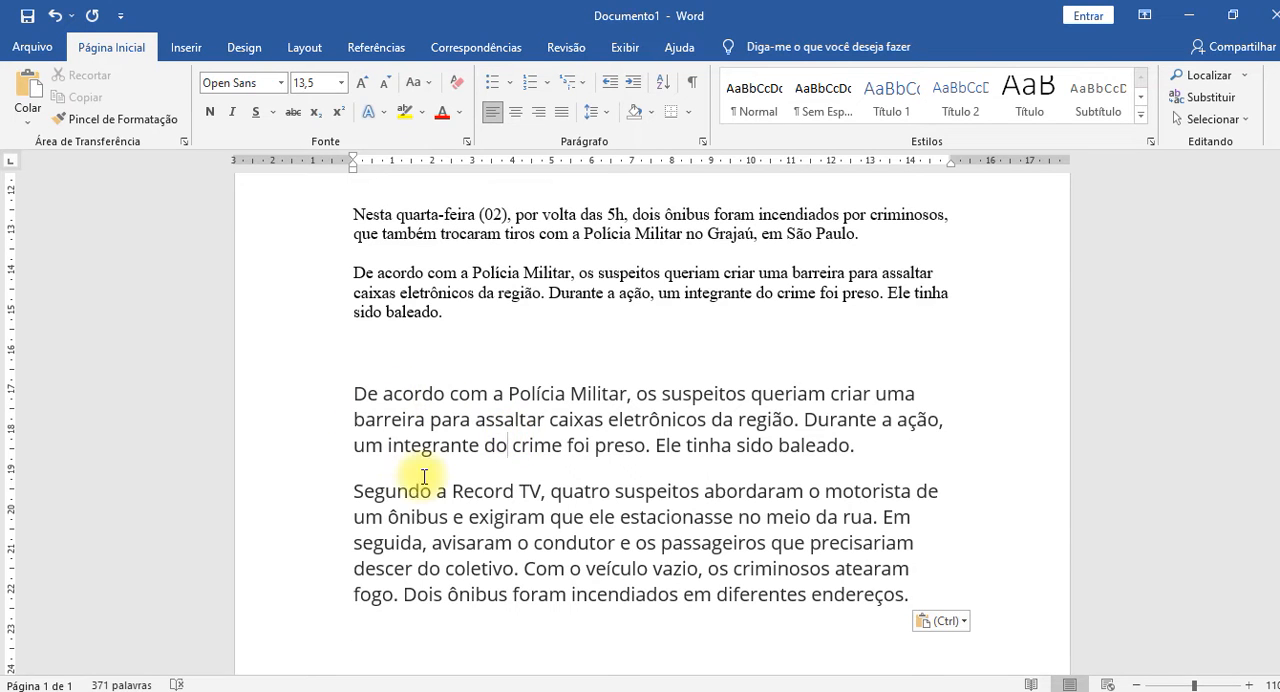
{"action": "left_click_drag", "start_coordinate": [409, 425], "coordinate": [435, 505]}
{"action": "key", "text": "ctrl+space"}
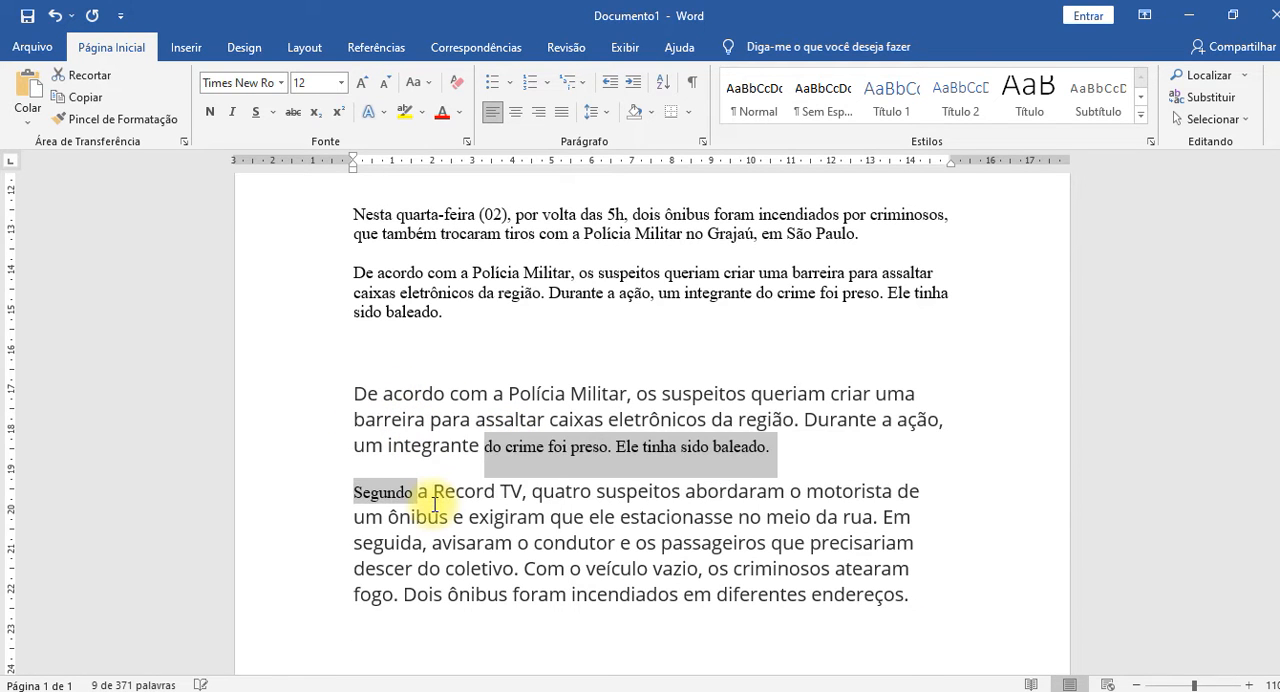
{"action": "key", "text": "ctrl+z"}
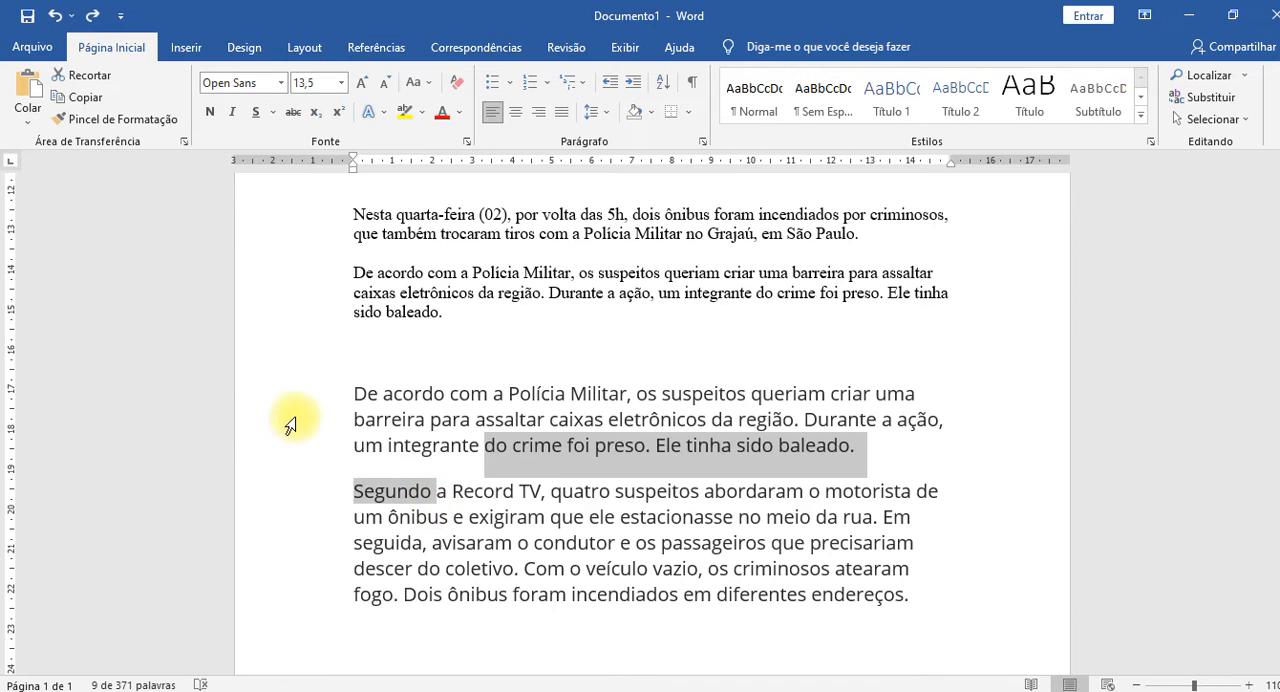
Clear the character formatting of the two newly pasted bus-fire paragraphs, and undo the clearing.
{"action": "triple_click", "coordinate": [290, 424]}
{"action": "left_click_drag", "start_coordinate": [278, 441], "coordinate": [287, 543]}
{"action": "left_click", "coordinate": [283, 418]}
{"action": "double_click", "coordinate": [278, 420]}
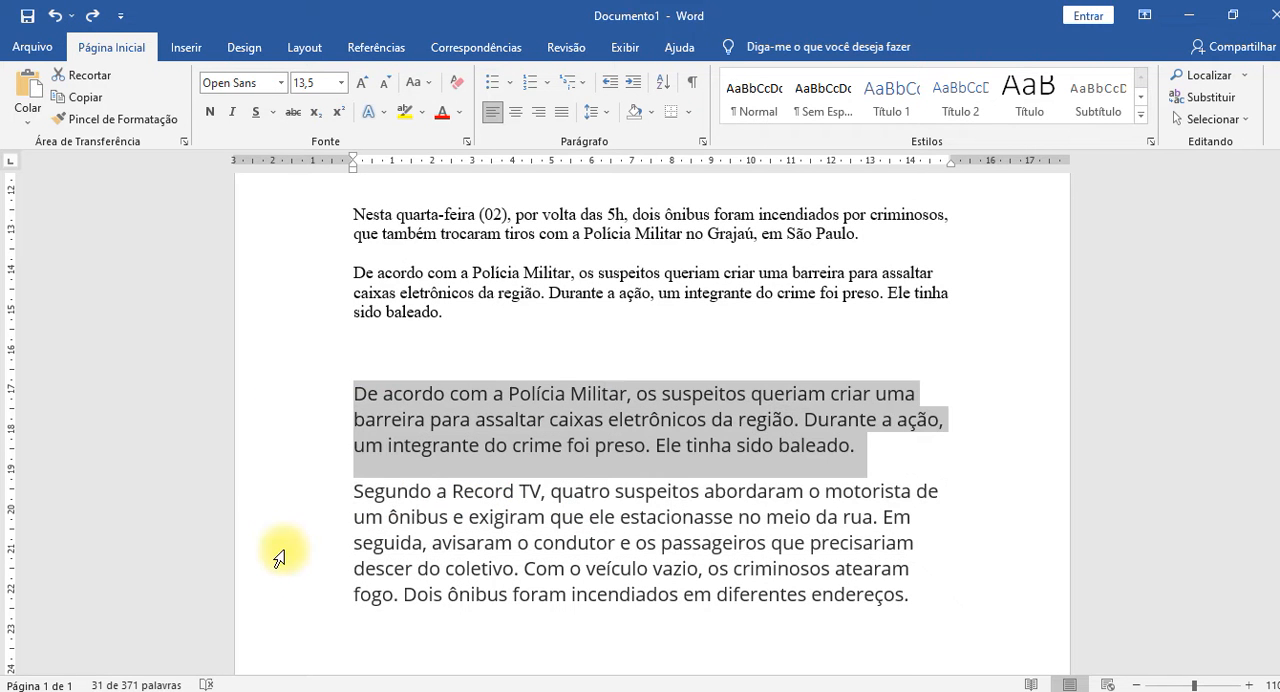
{"action": "left_click", "coordinate": [278, 549], "text": "shift"}
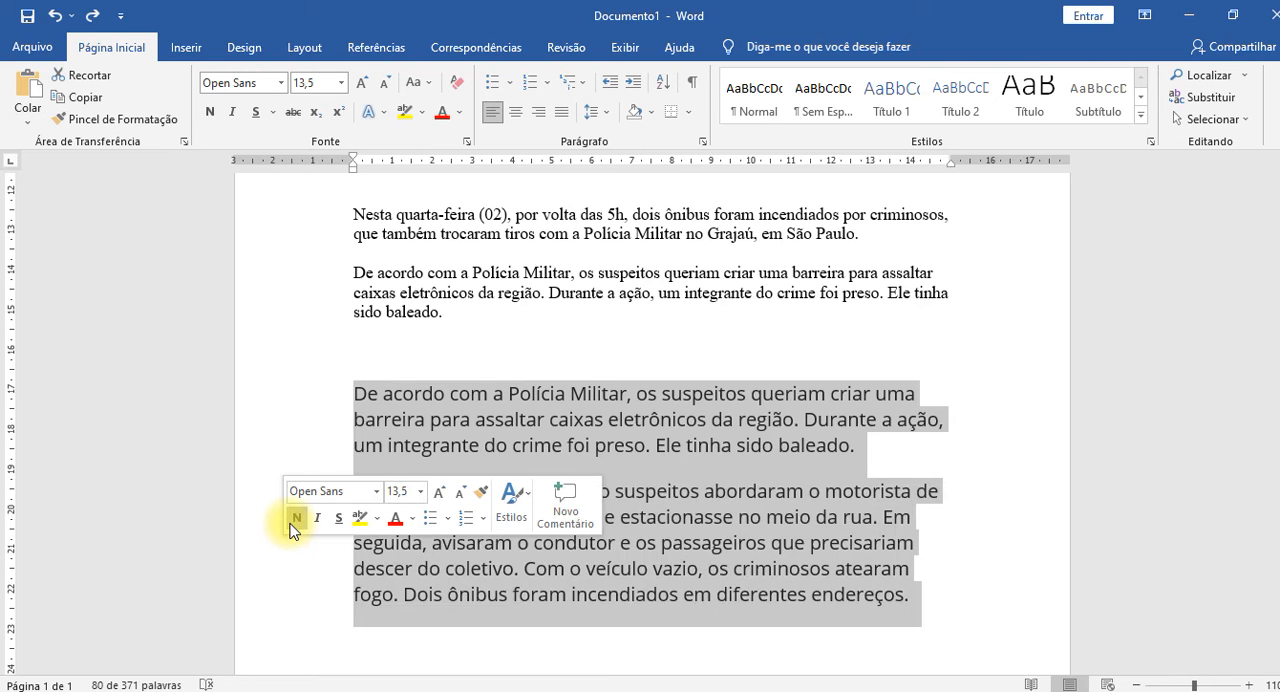
{"action": "key", "text": "ctrl+space"}
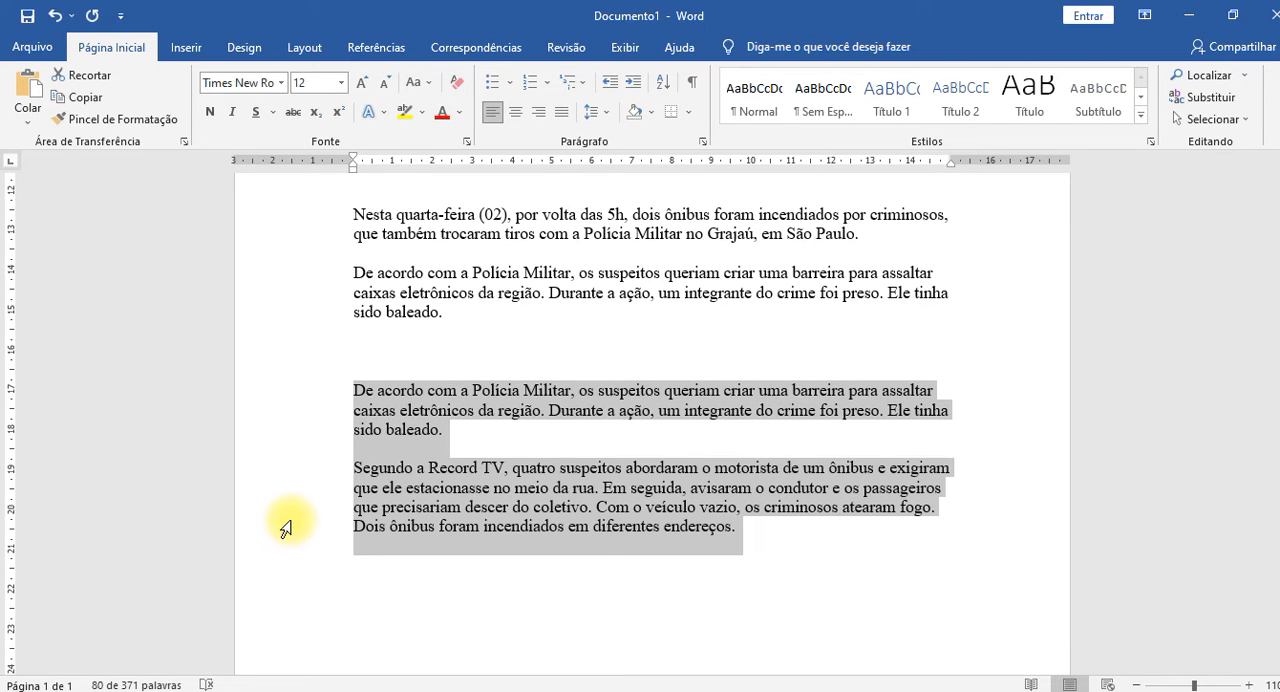
{"action": "key", "text": "ctrl+z"}
{"action": "left_click", "coordinate": [640, 488]}
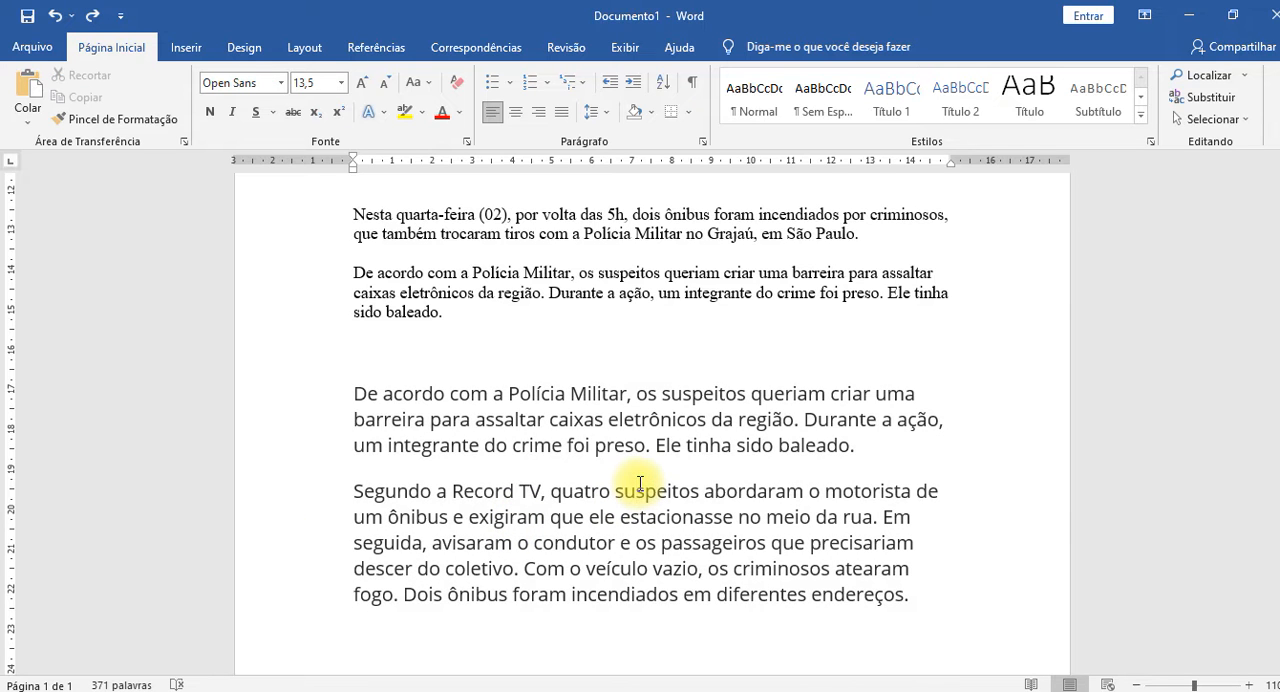
Delete the two pasted web-formatted paragraphs and view the Paste Special formats without pasting.
{"action": "left_click_drag", "start_coordinate": [300, 400], "coordinate": [312, 585]}
{"action": "key", "text": "ctrl+c"}
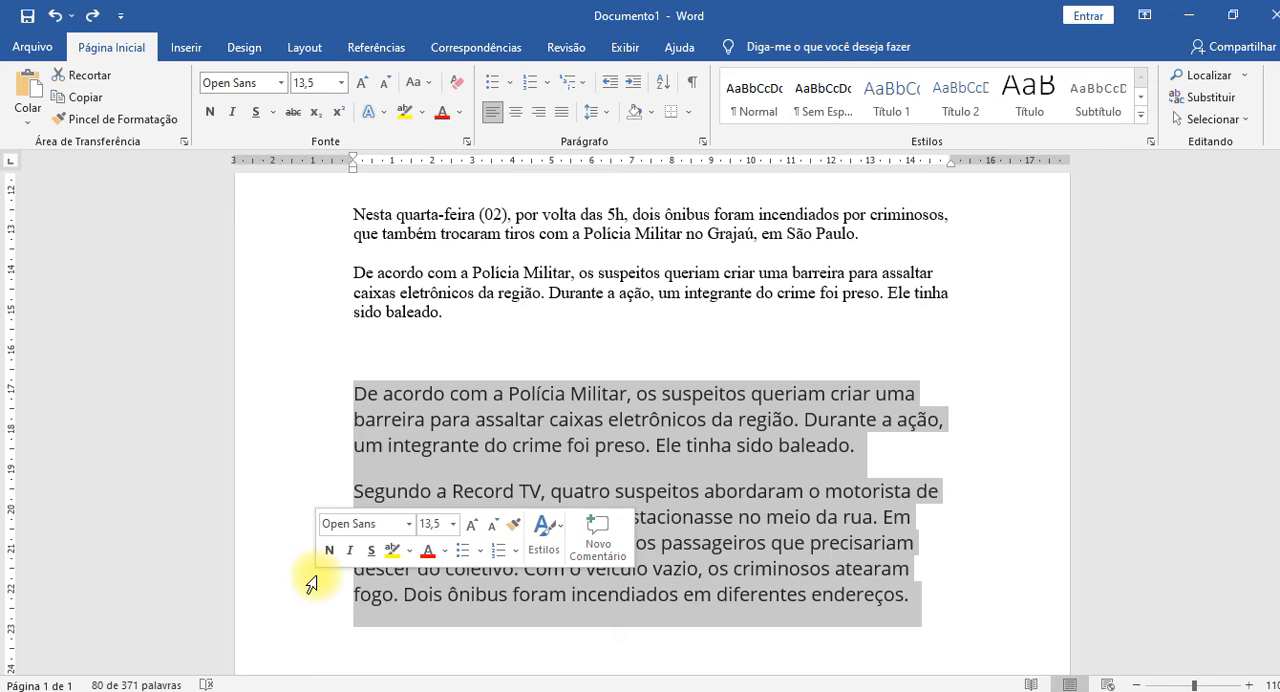
{"action": "key", "text": "Delete"}
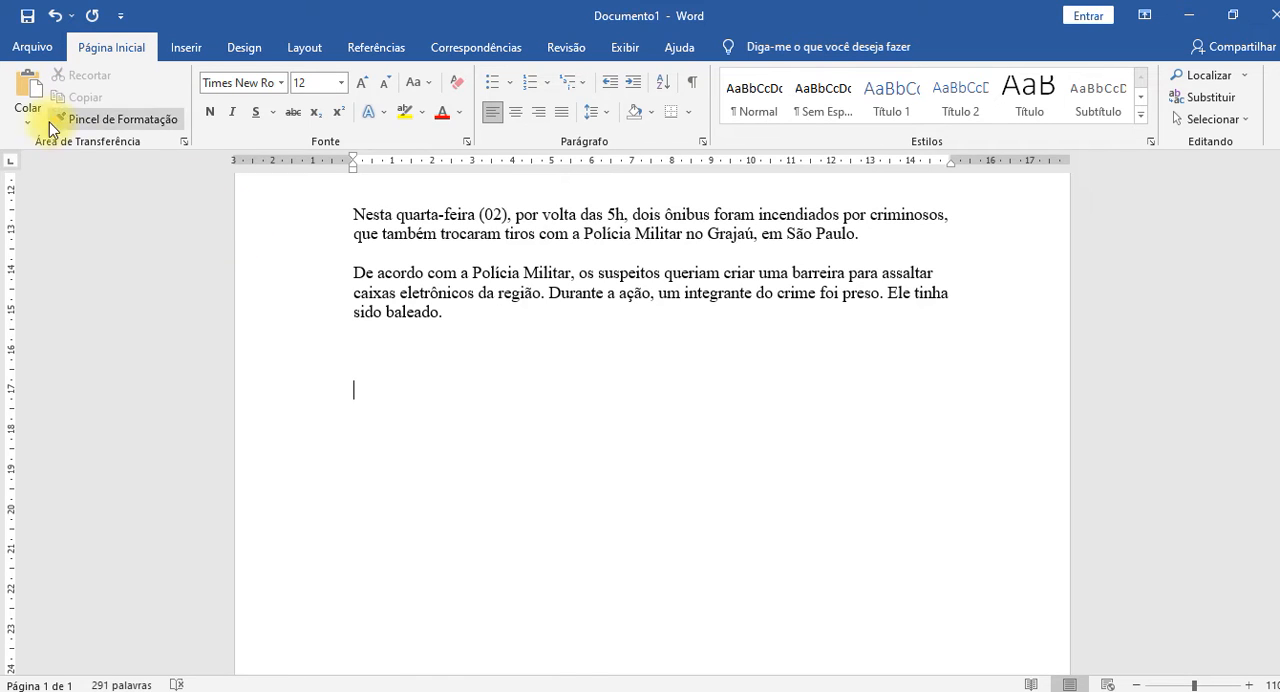
{"action": "left_click", "coordinate": [30, 116]}
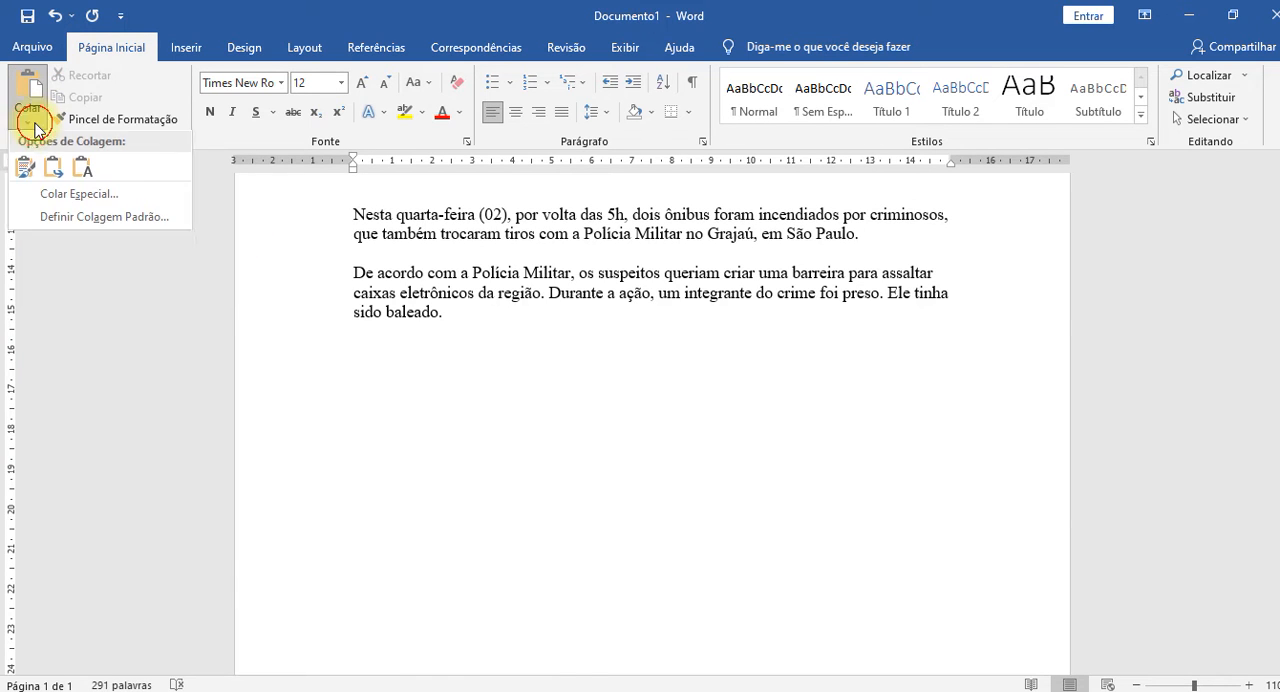
{"action": "left_click", "coordinate": [80, 196]}
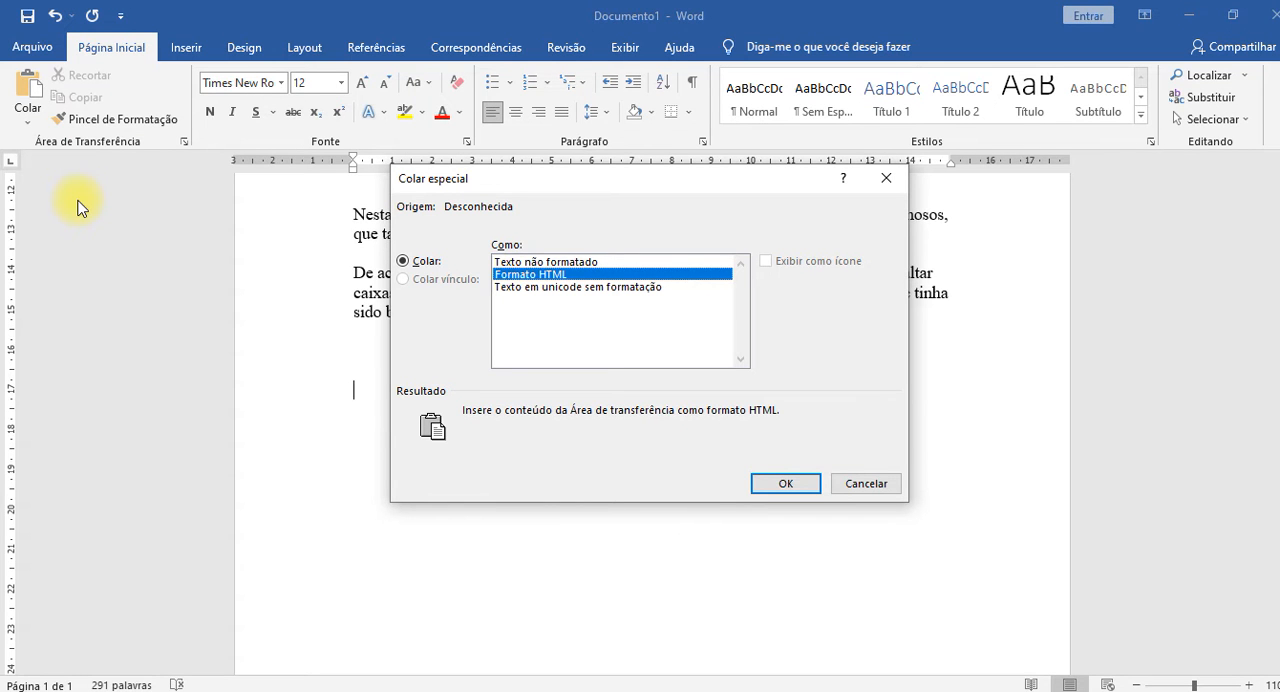
{"action": "left_click", "coordinate": [856, 484]}
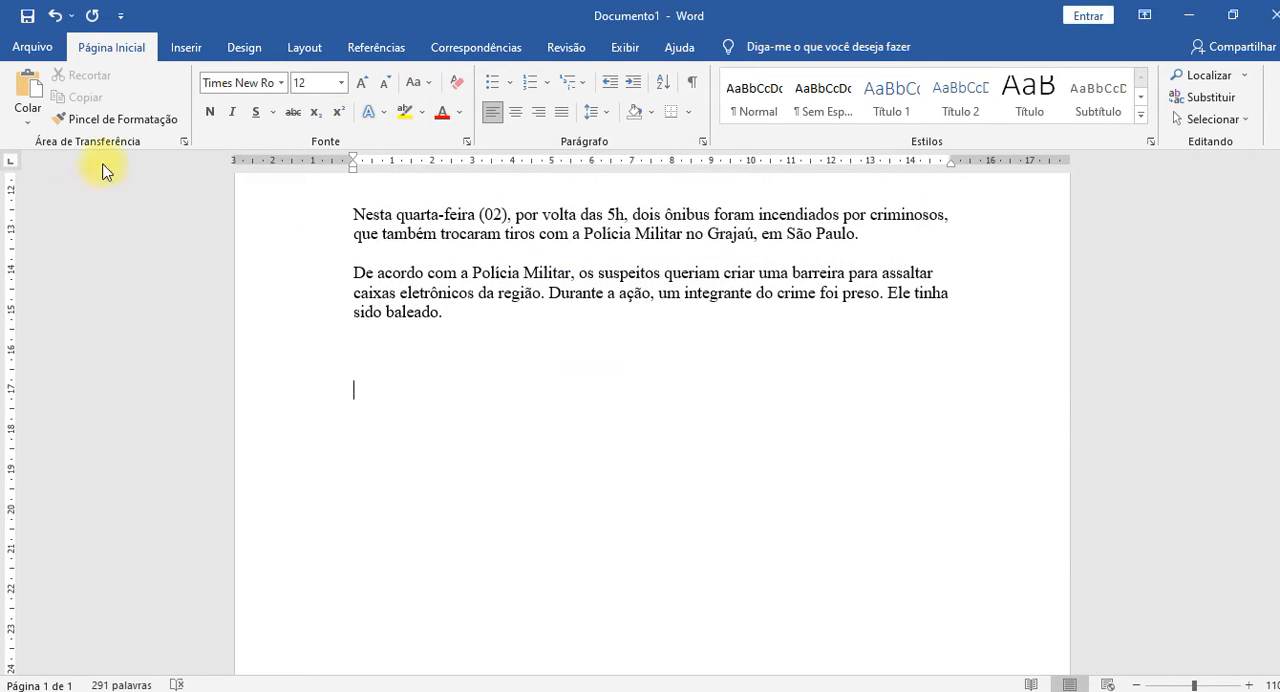
Paste the copied article paragraphs with their web formatting and undo the paste.
{"action": "left_click", "coordinate": [25, 118]}
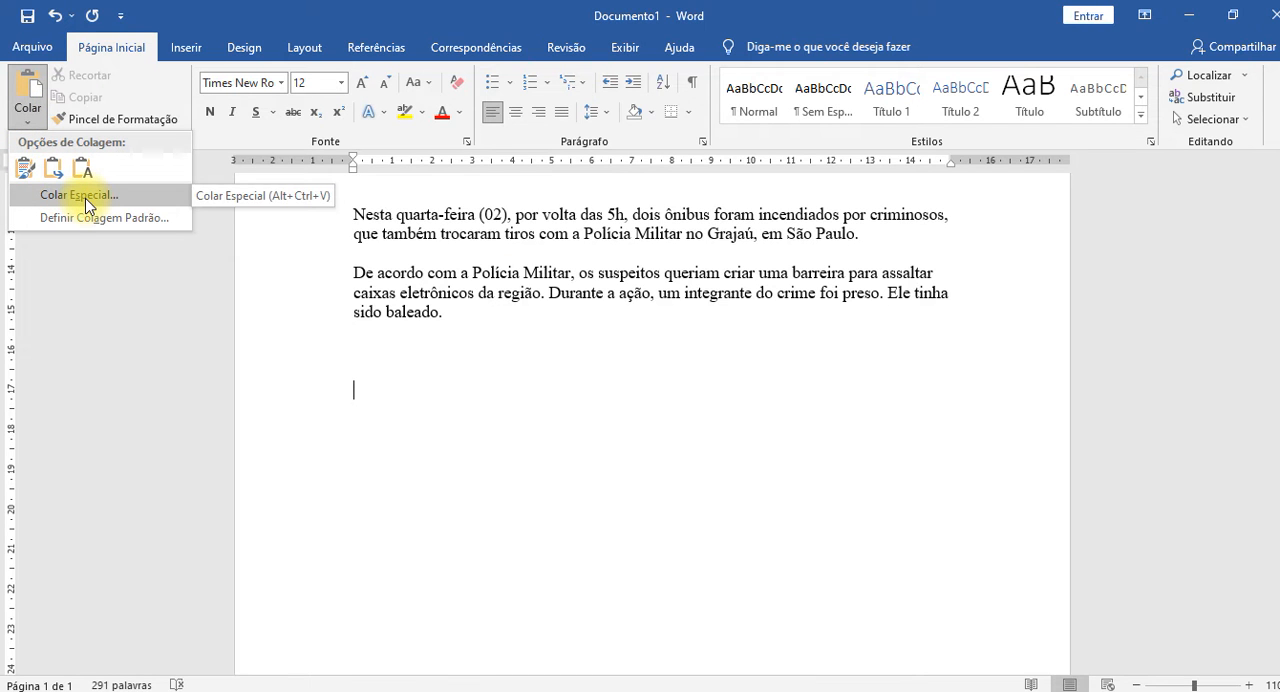
{"action": "left_click", "coordinate": [523, 471]}
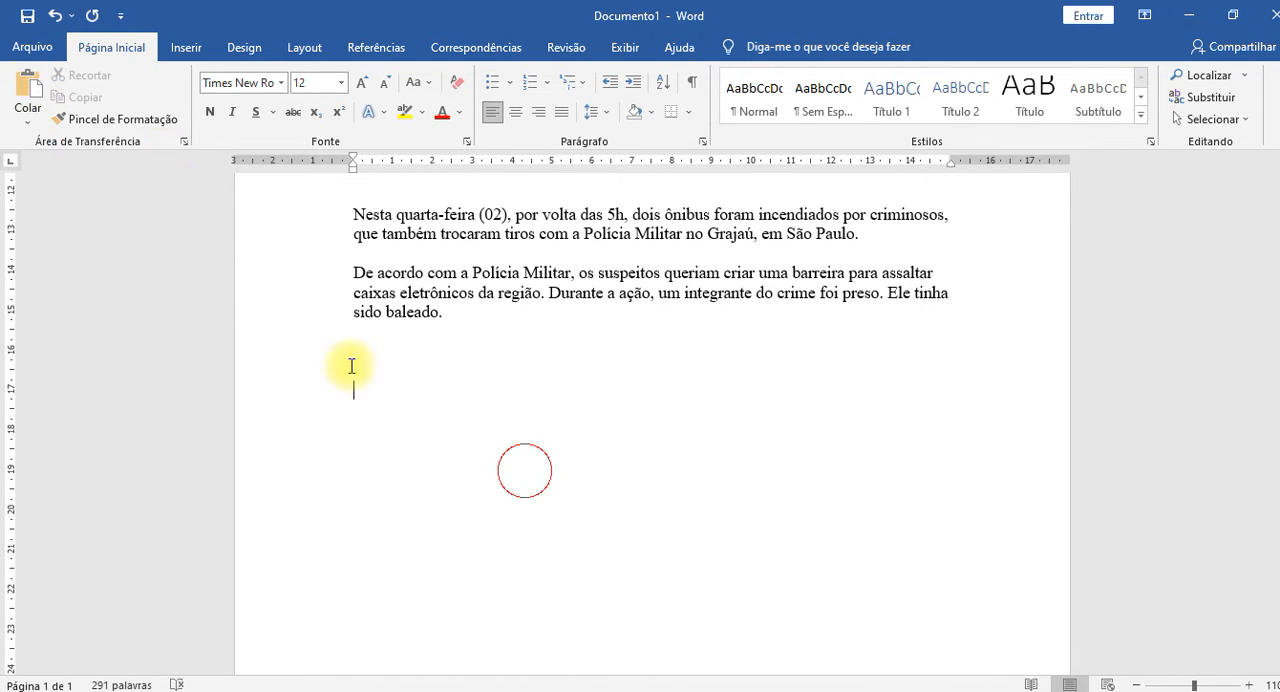
{"action": "left_click", "coordinate": [30, 90]}
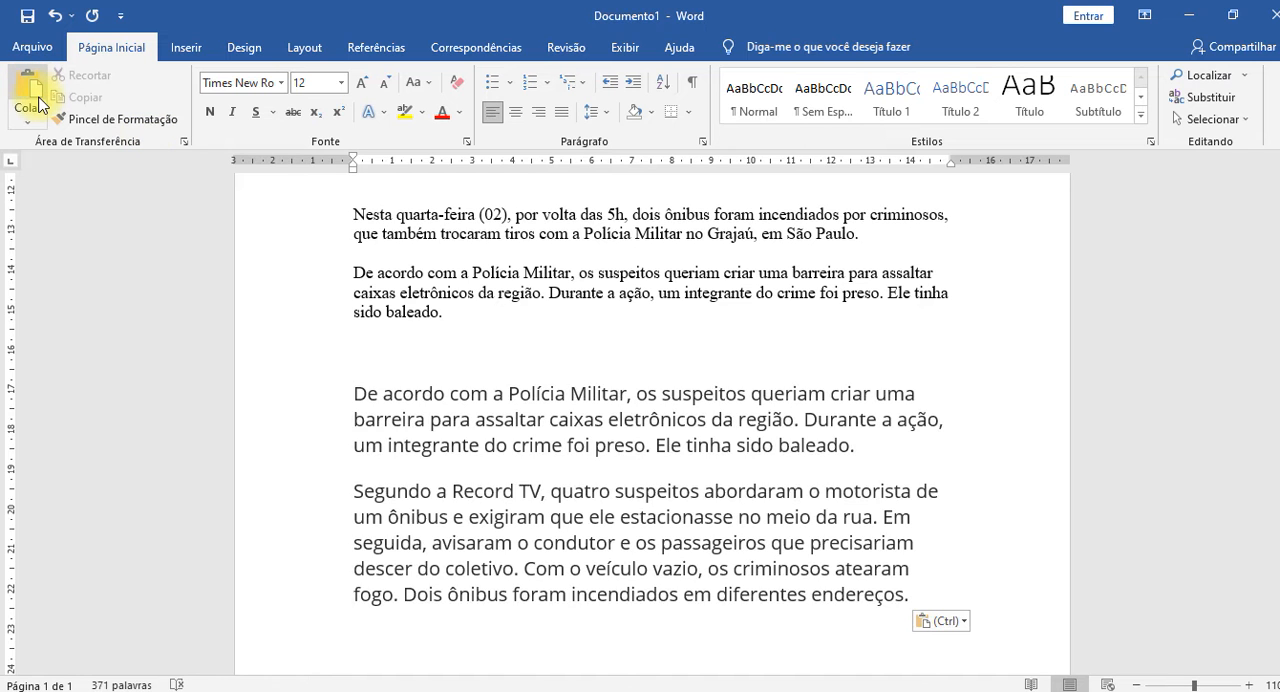
{"action": "key", "text": "ctrl+z"}
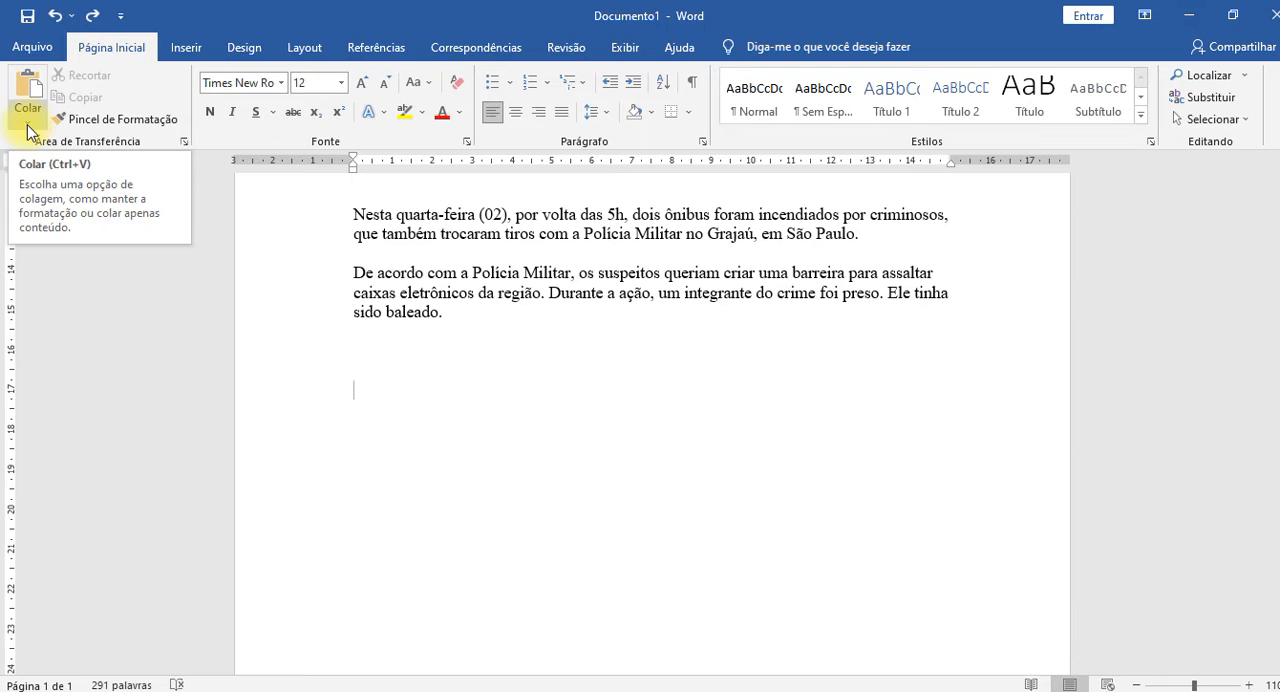
Paste the copied paragraphs at the end of the document with Paste Special as "Texto não formatado".
{"action": "left_click", "coordinate": [27, 124]}
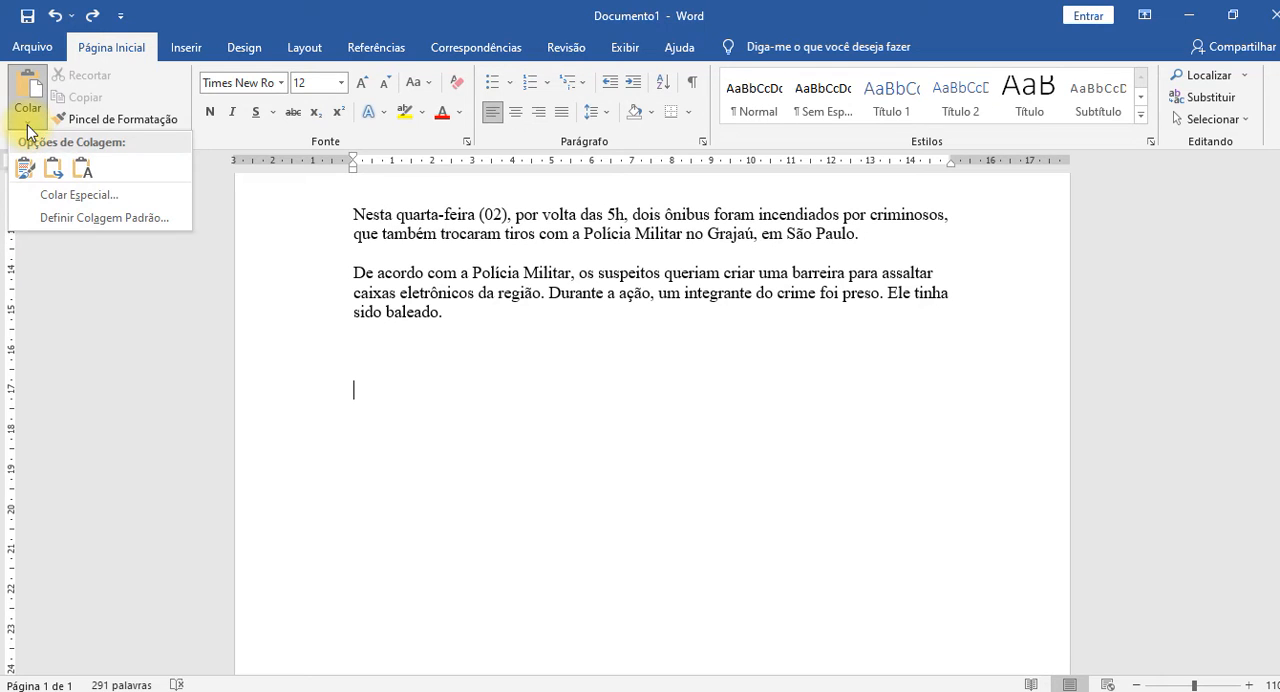
{"action": "left_click", "coordinate": [80, 195]}
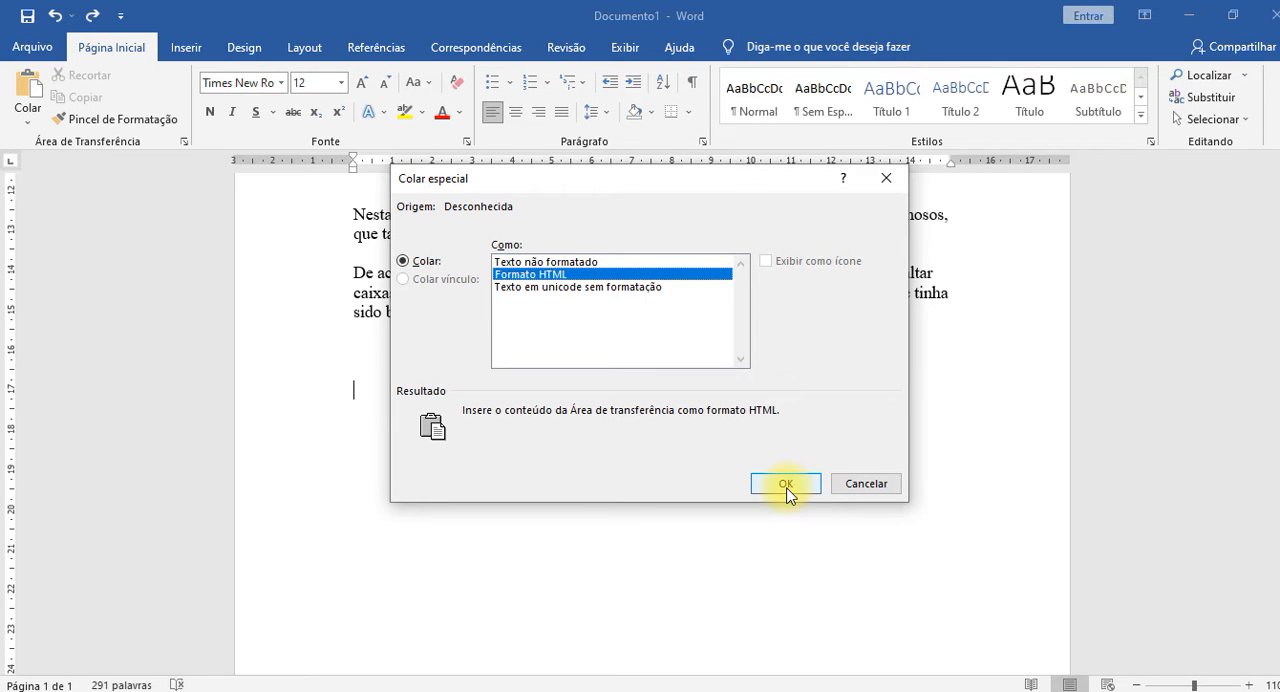
{"action": "left_click", "coordinate": [557, 263]}
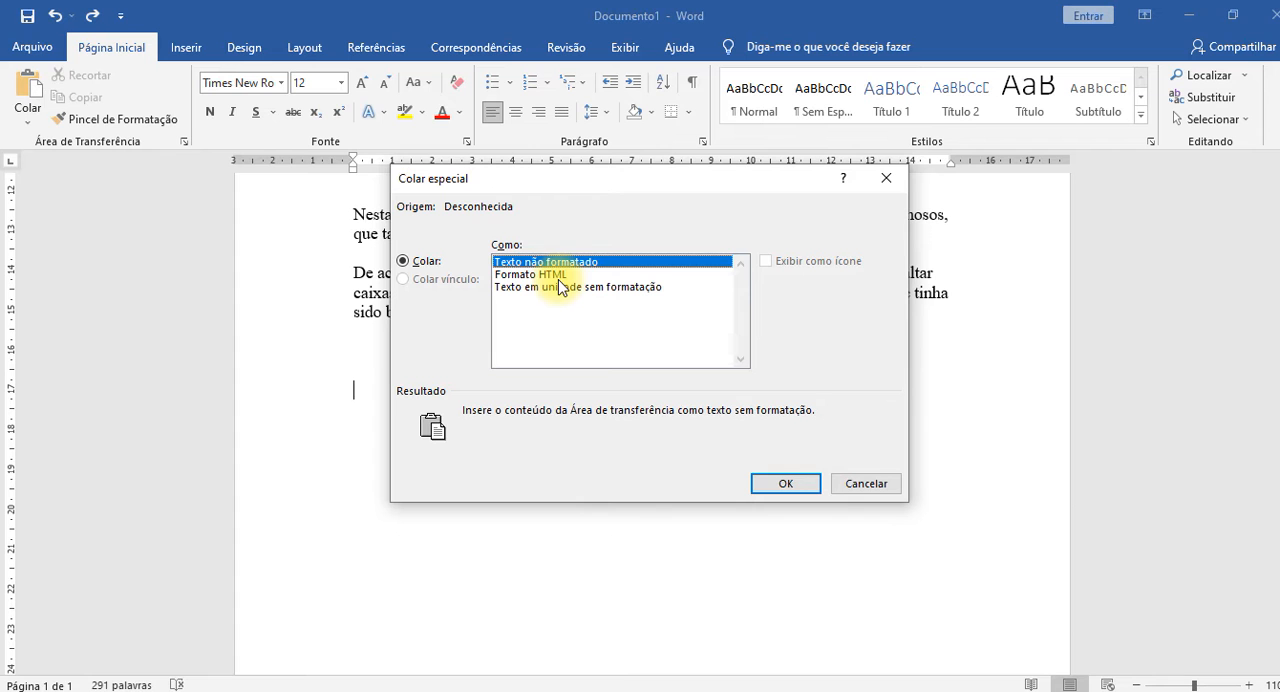
{"action": "left_click", "coordinate": [786, 484]}
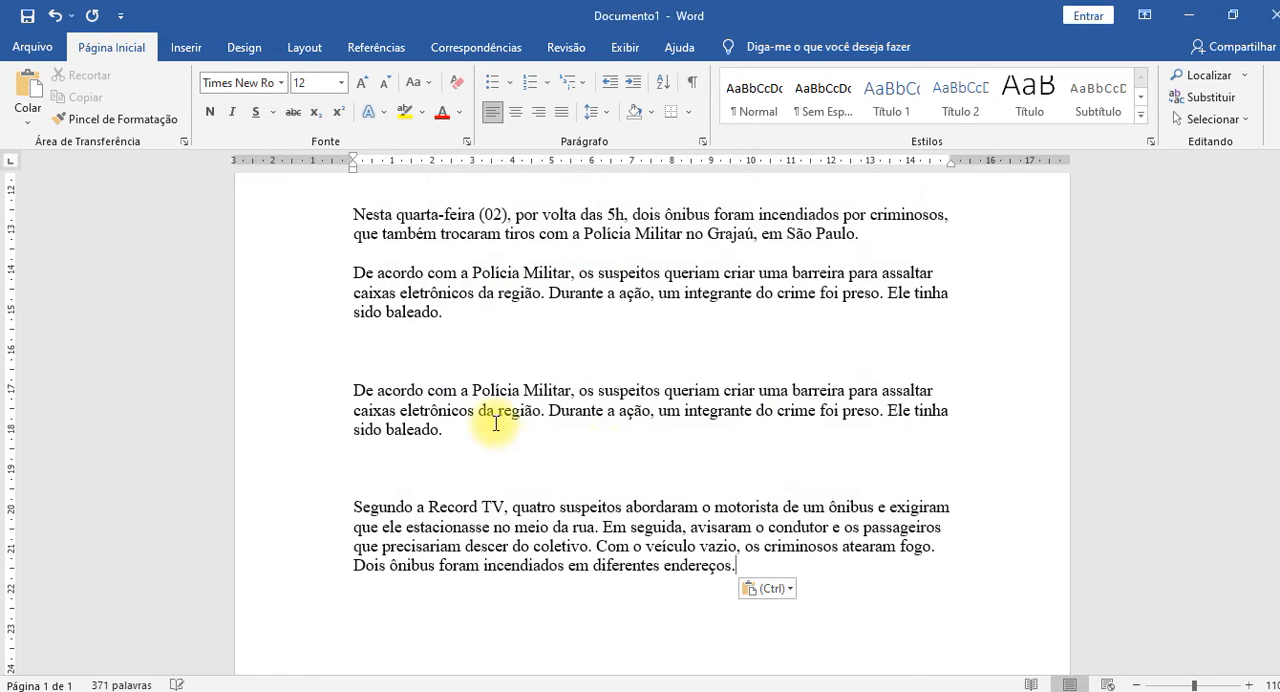
Remove the extra empty lines between the two pasted paragraphs, leaving a single blank line before "Segundo a Record TV".
{"action": "left_click", "coordinate": [507, 434]}
{"action": "key", "text": "Delete"}
{"action": "key", "text": "Delete"}
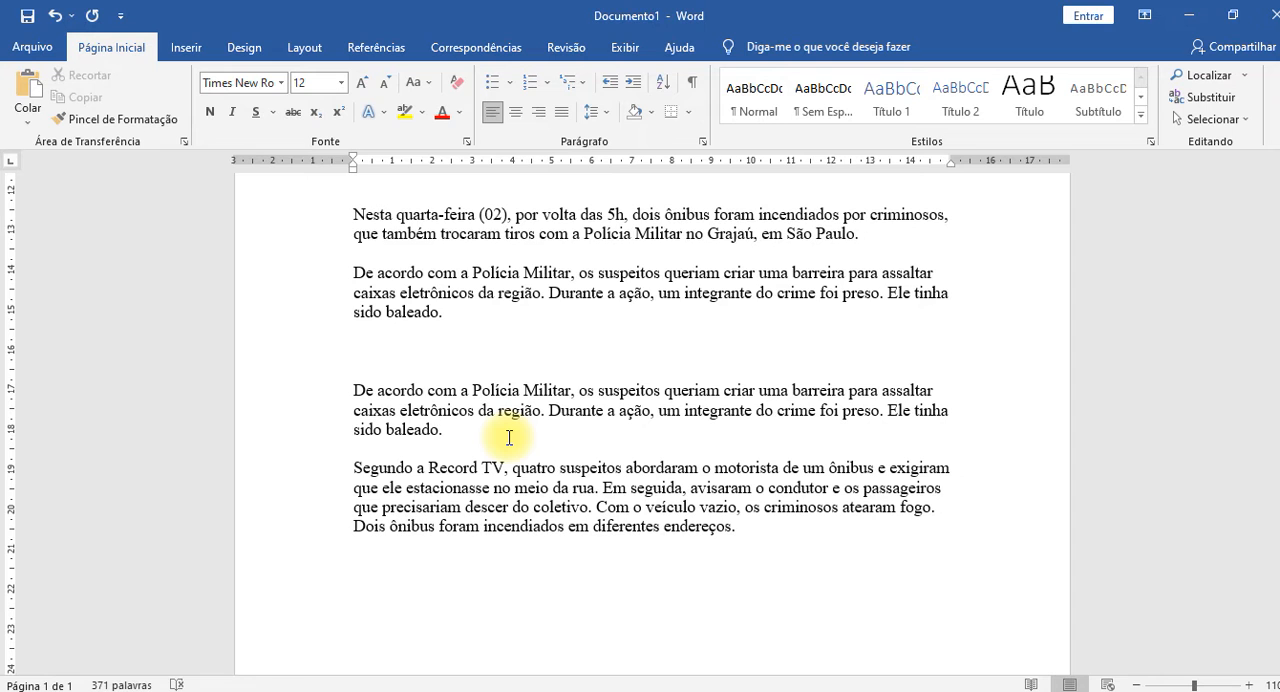
{"action": "key", "text": "Delete"}
{"action": "key", "text": "Return"}
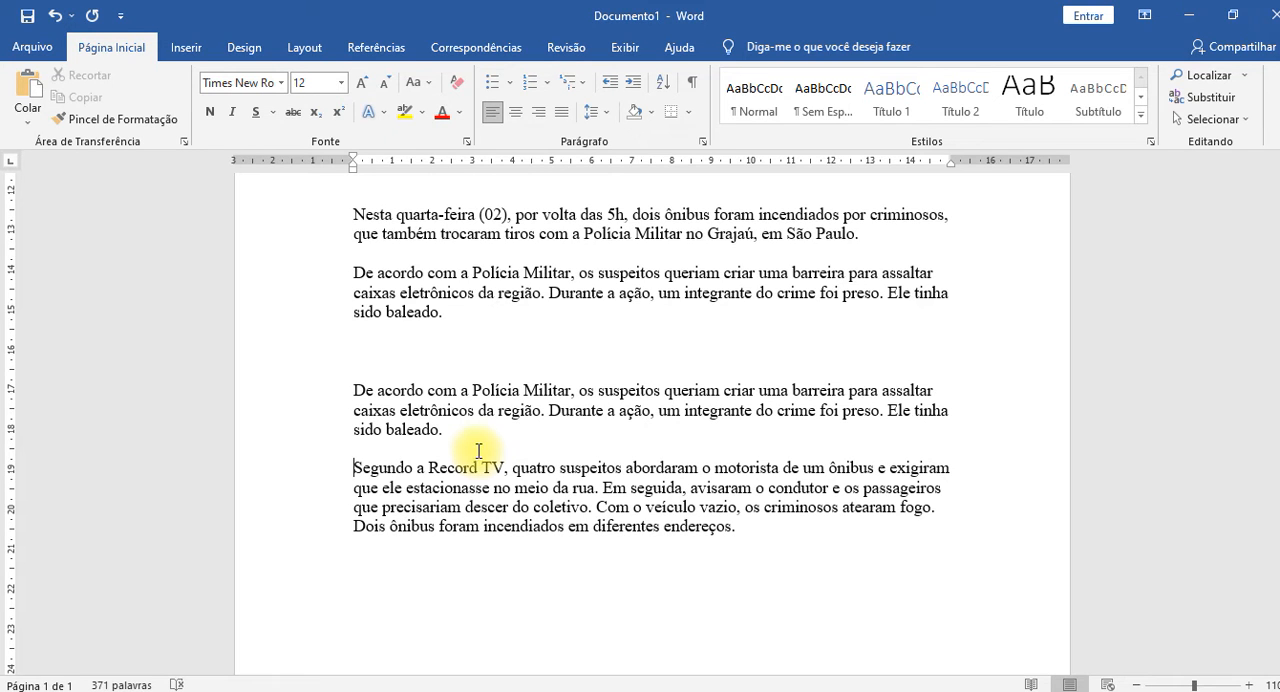
Join the "Segundo a Record TV" paragraph to the one above and separate them again with a blank line.
{"action": "key", "text": "BackSpace"}
{"action": "key", "text": "BackSpace"}
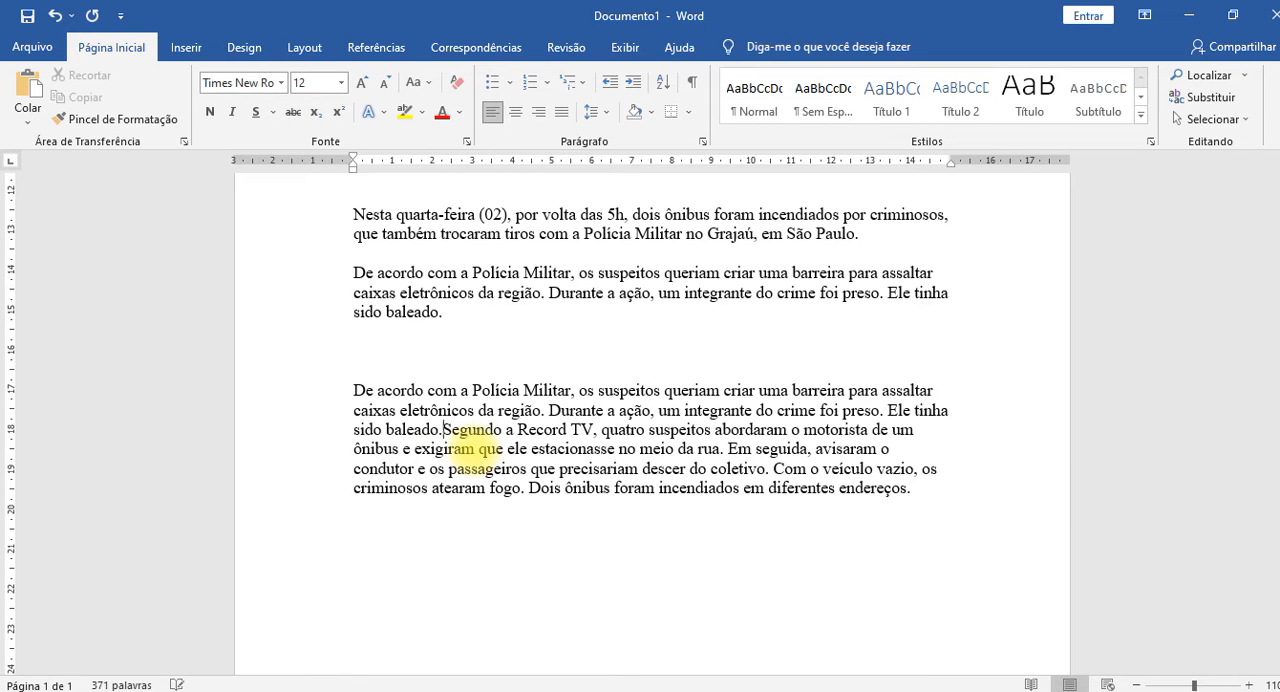
{"action": "key", "text": "Return"}
{"action": "key", "text": "Return"}
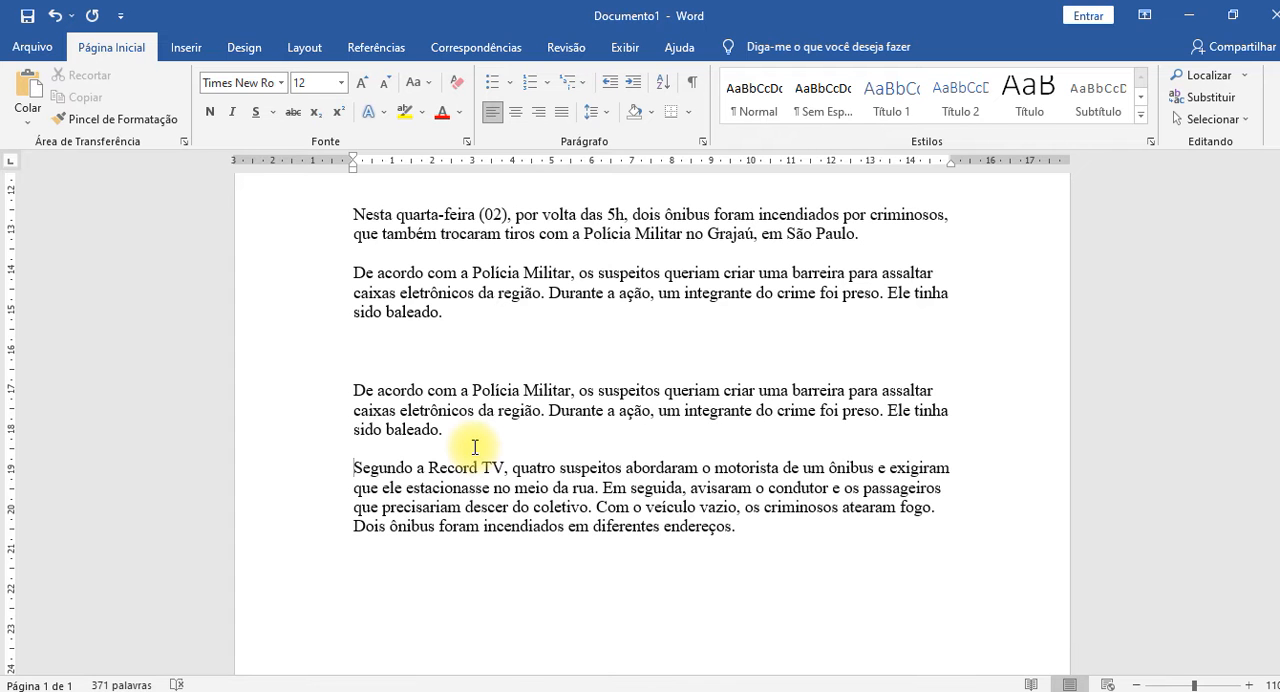
{"action": "scroll", "coordinate": [475, 445], "scroll_direction": "up", "scroll_amount": 4}
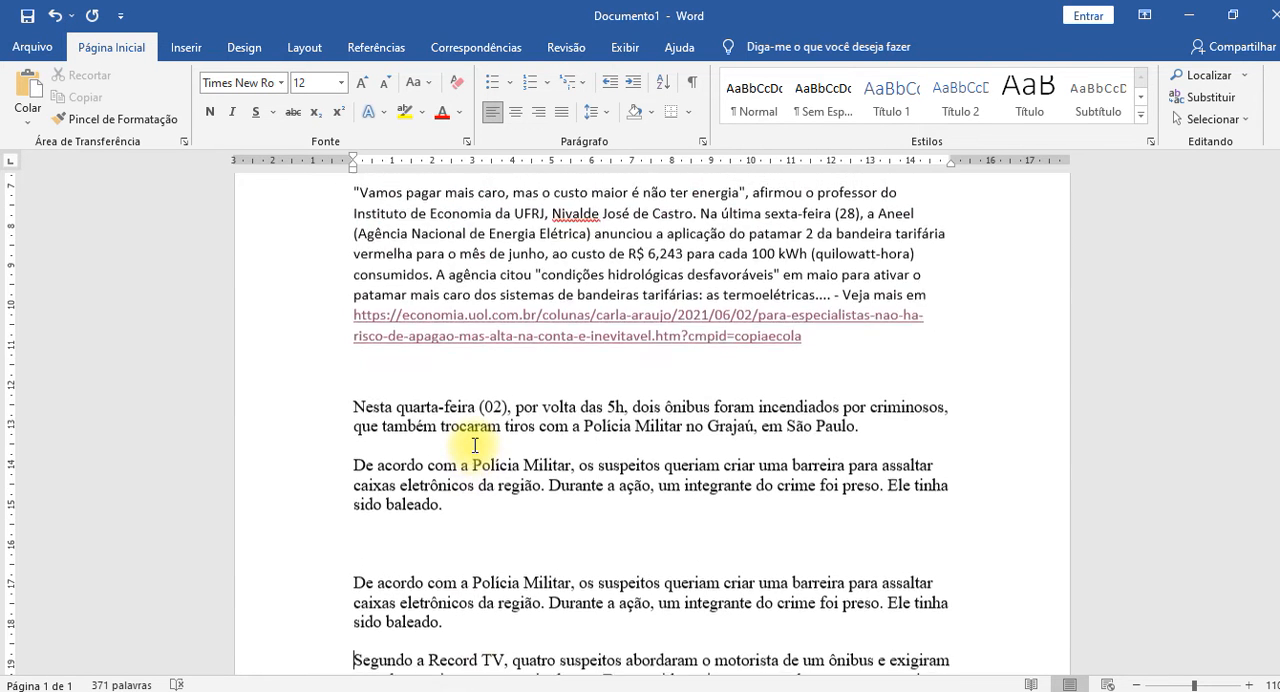
{"action": "scroll", "coordinate": [475, 445], "scroll_direction": "down", "scroll_amount": 4}
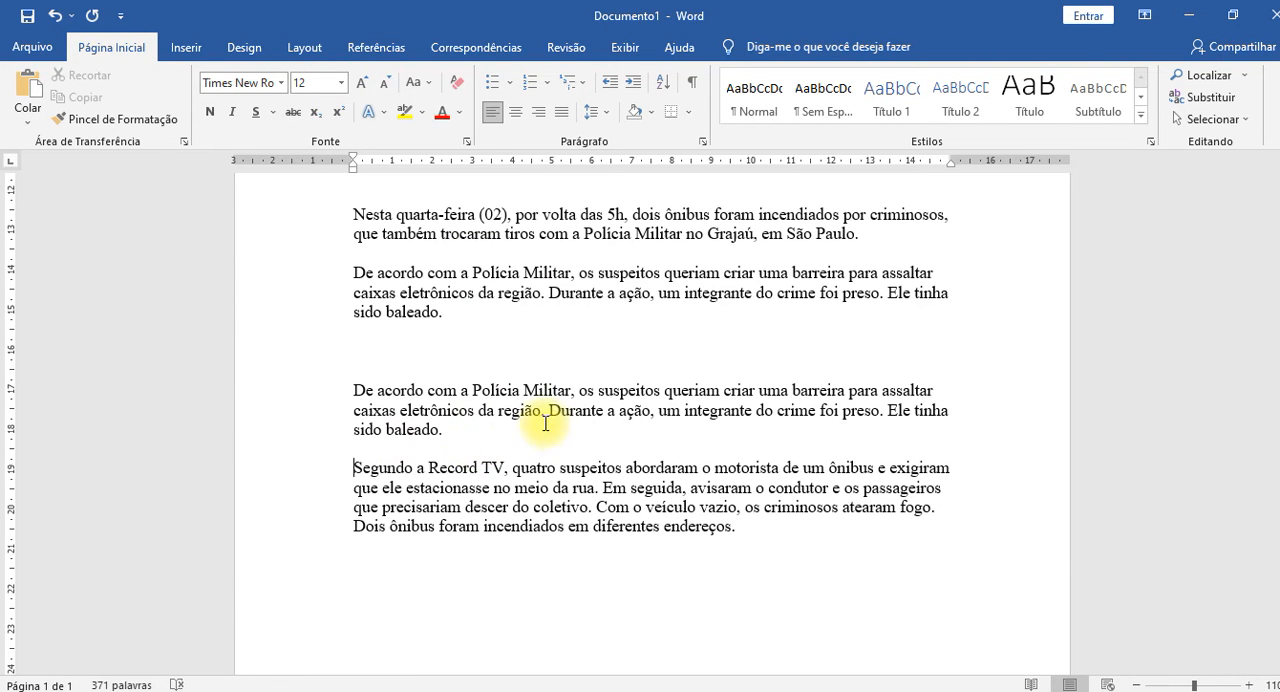
Switch to the browser, replace the ISTOÉ article with noticias.uol.com.br and look over the news page.
{"action": "key", "text": "alt+Tab"}
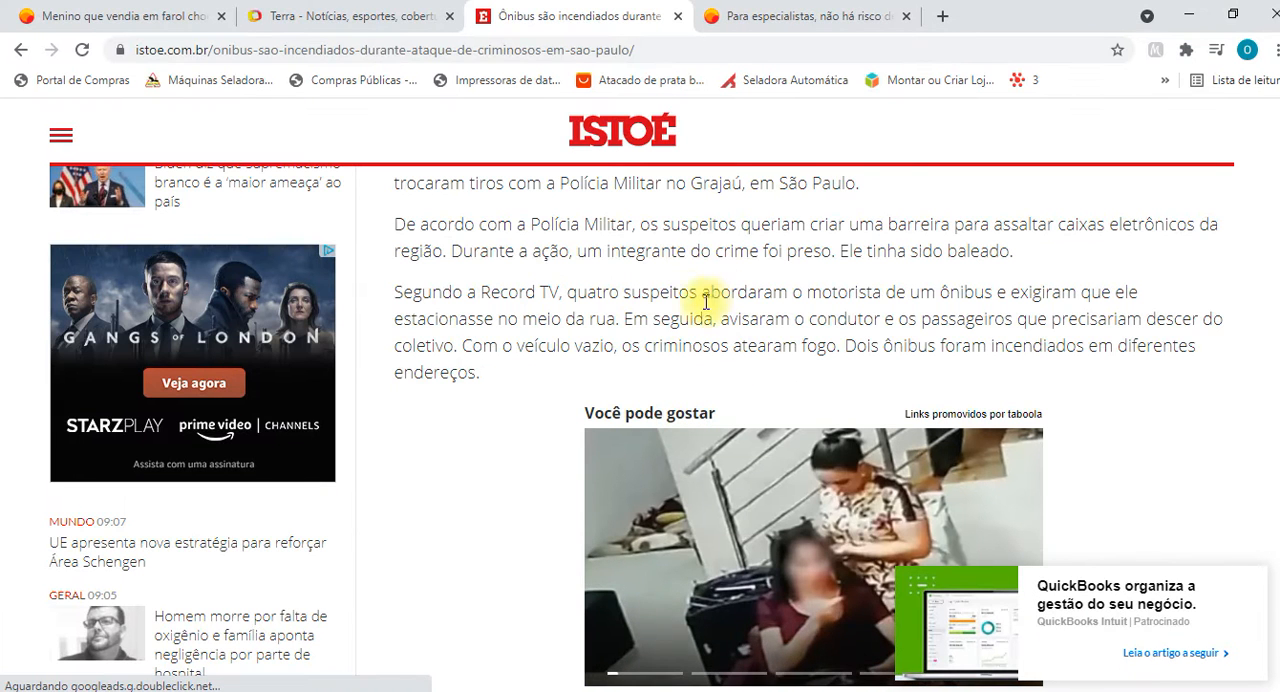
{"action": "scroll", "coordinate": [500, 318], "scroll_direction": "down", "scroll_amount": 5}
{"action": "scroll", "coordinate": [500, 318], "scroll_direction": "up", "scroll_amount": 15}
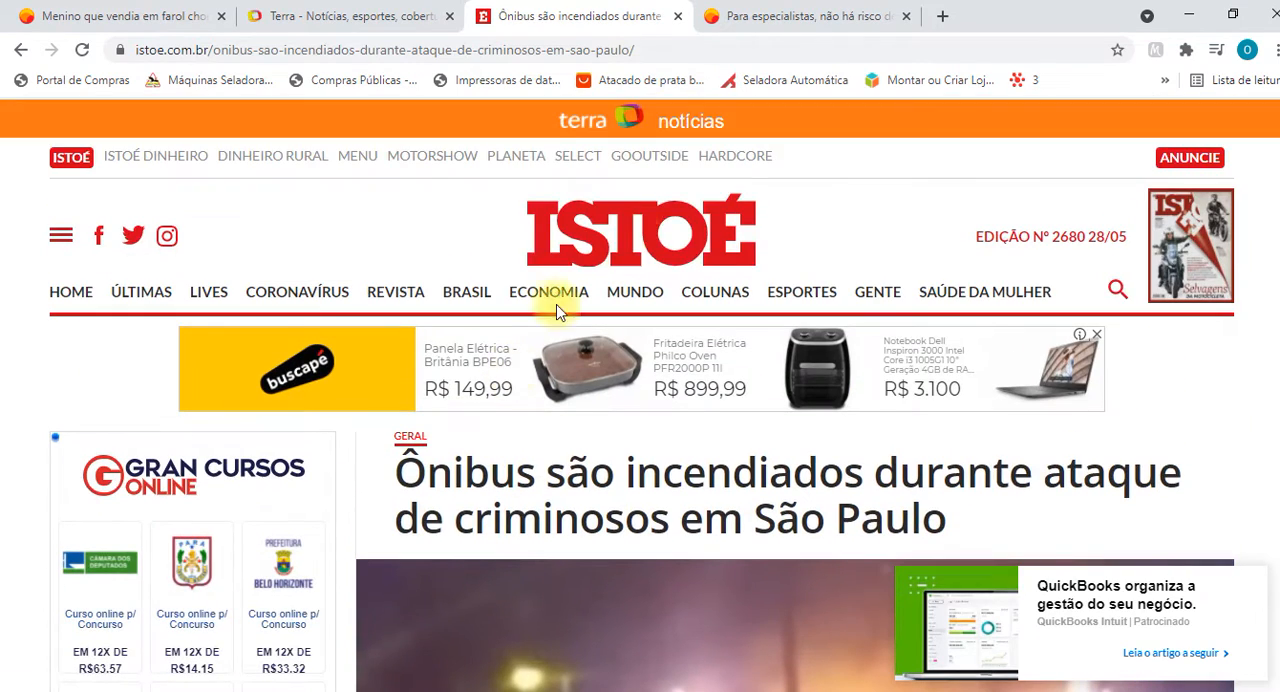
{"action": "left_click", "coordinate": [467, 52]}
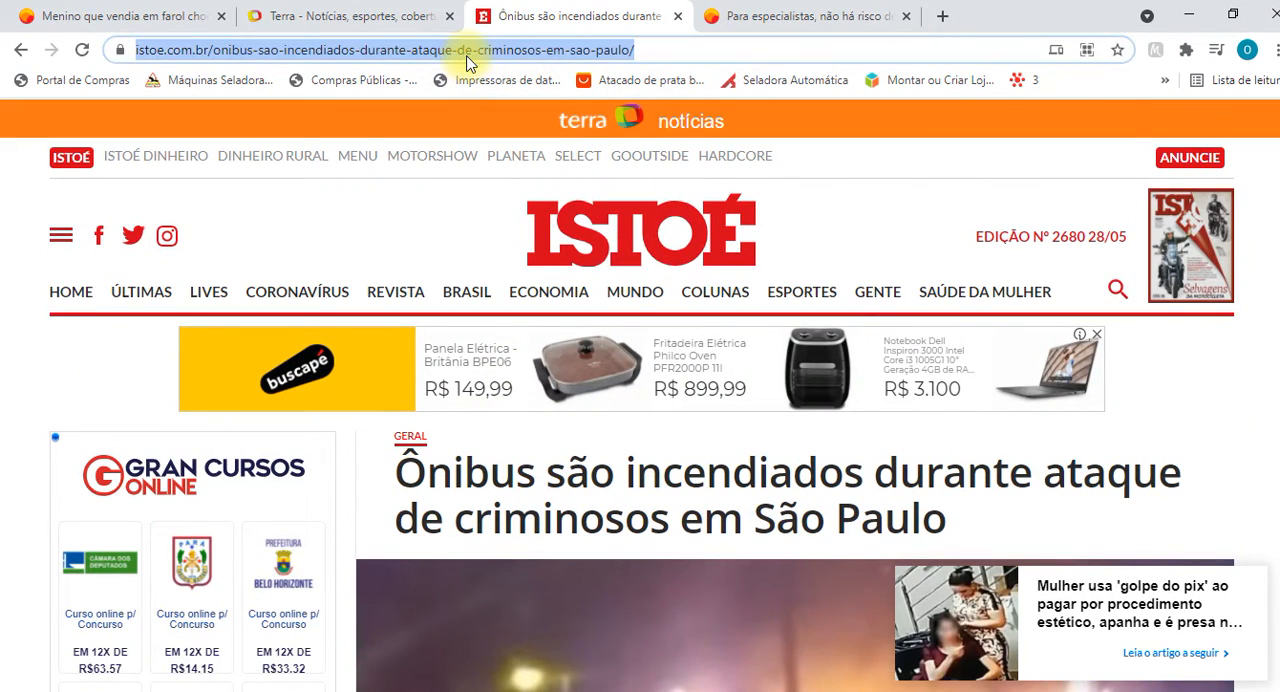
{"action": "type", "text": "noticias.uol.com.br"}
{"action": "key", "text": "Return"}
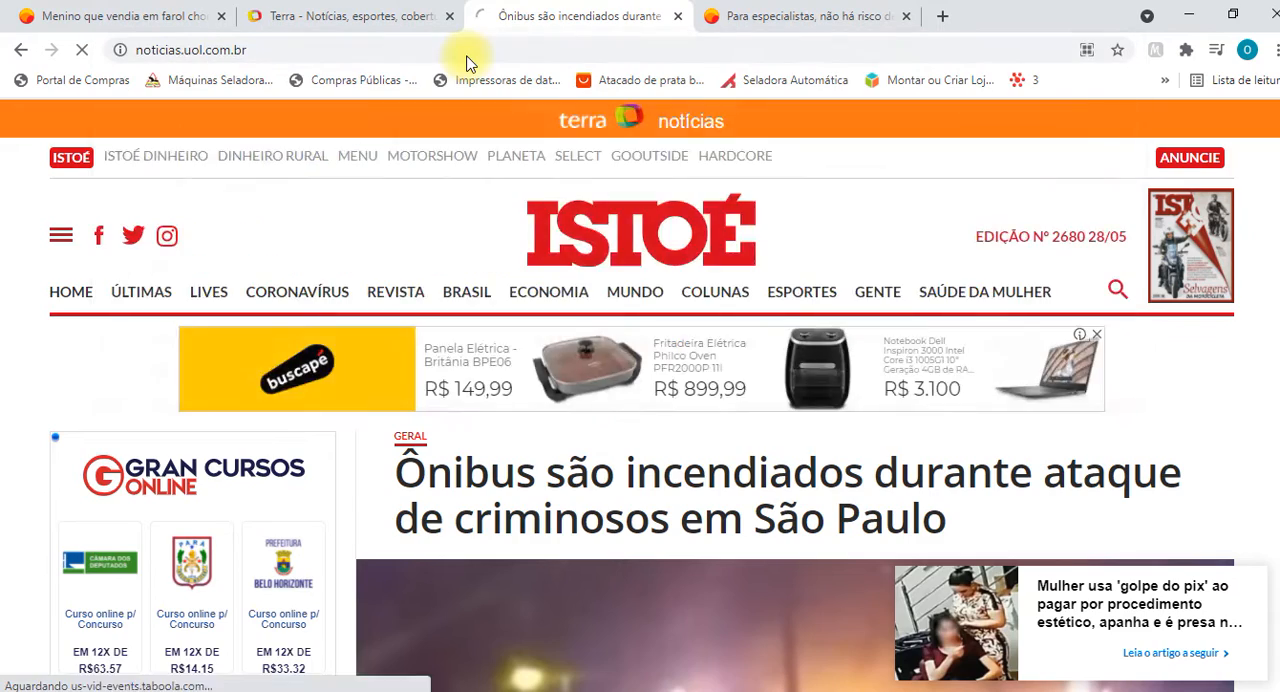
{"action": "scroll", "coordinate": [728, 357], "scroll_direction": "down", "scroll_amount": 10}
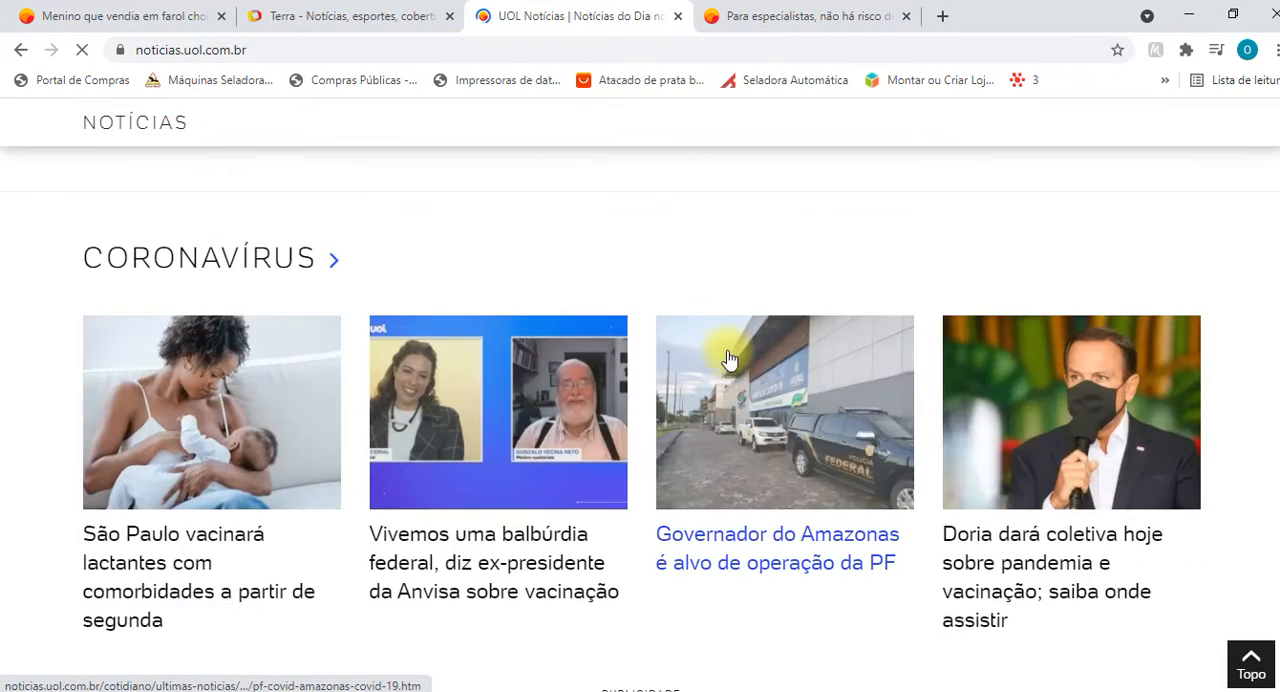
{"action": "scroll", "coordinate": [728, 357], "scroll_direction": "up", "scroll_amount": 10}
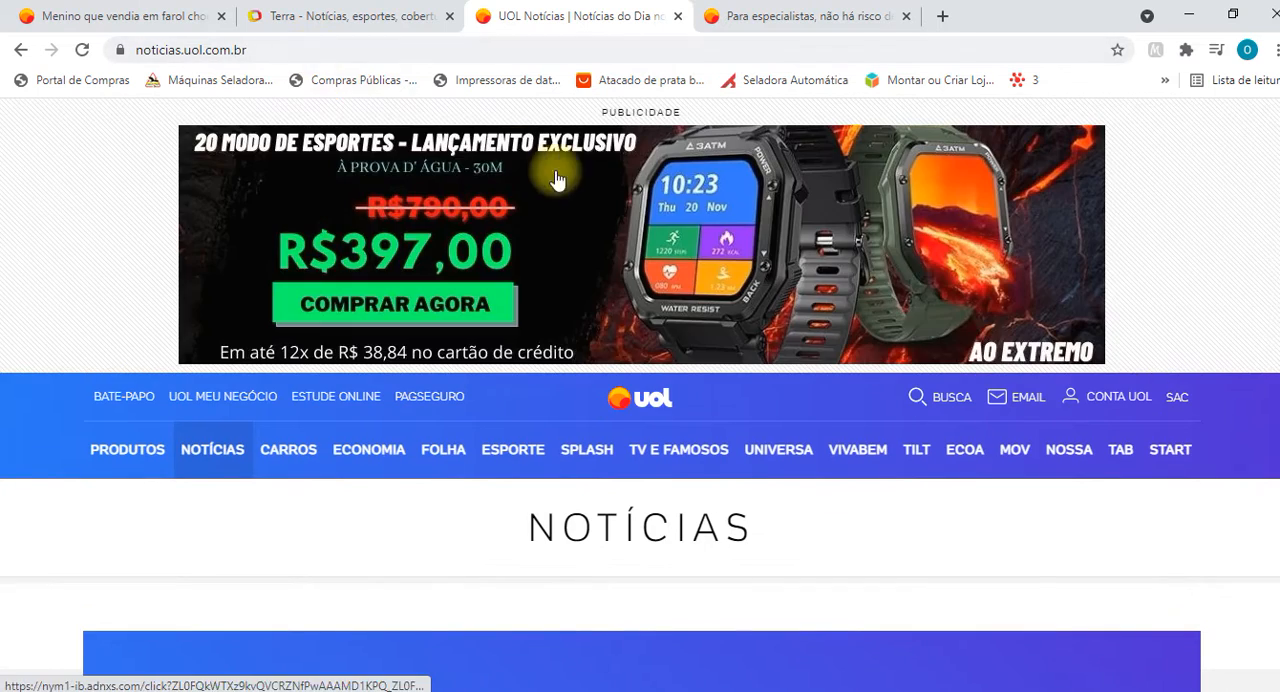
{"action": "double_click", "coordinate": [329, 53]}
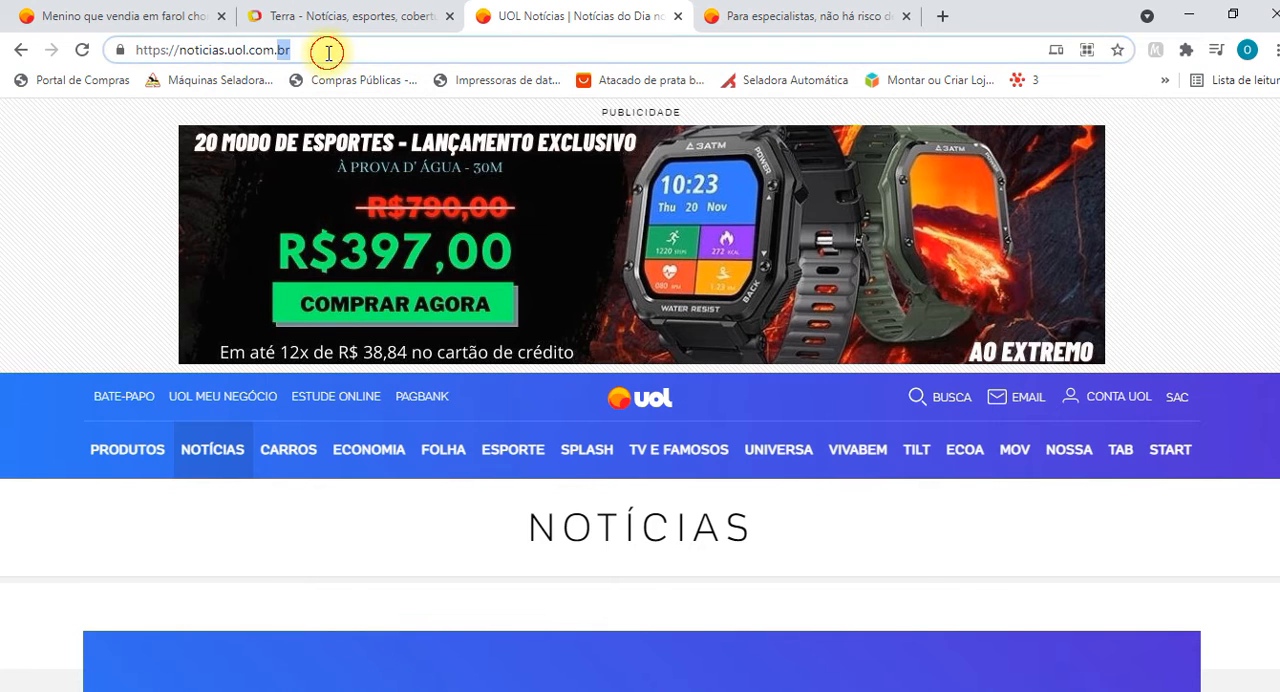
{"action": "double_click", "coordinate": [329, 53]}
{"action": "type", "text": "noti"}
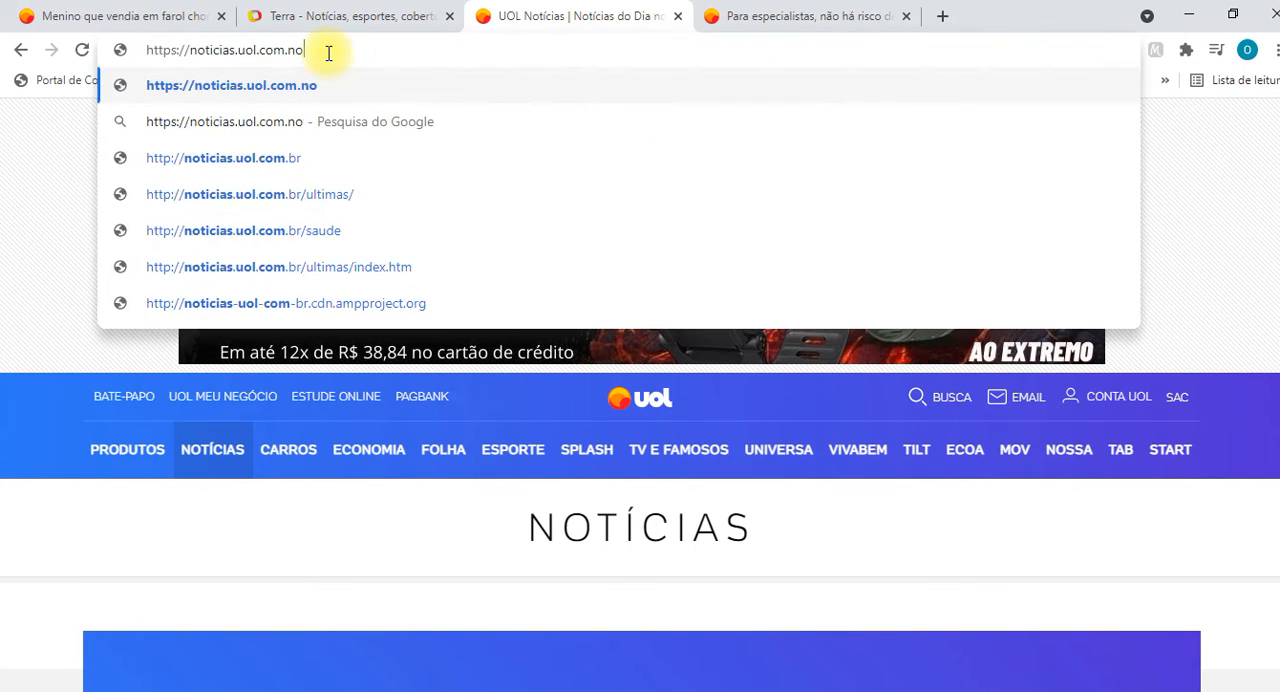
{"action": "type", "text": "cias ag"}
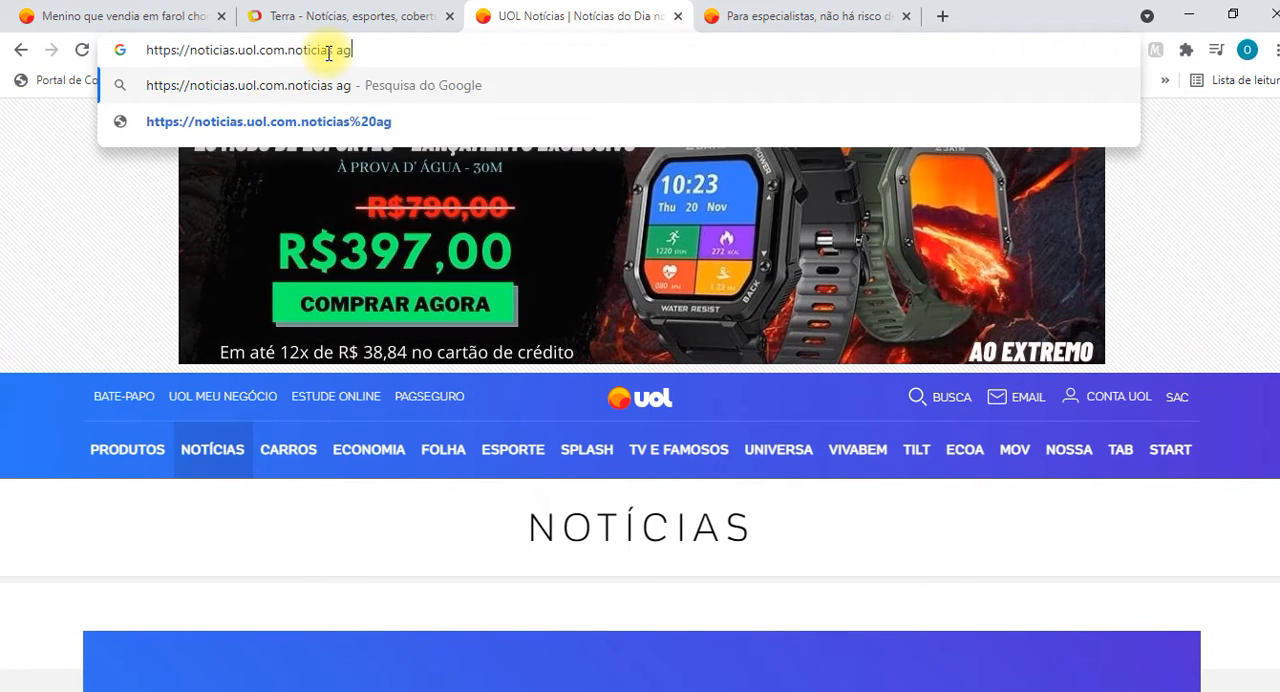
{"action": "type", "text": "ronegoci"}
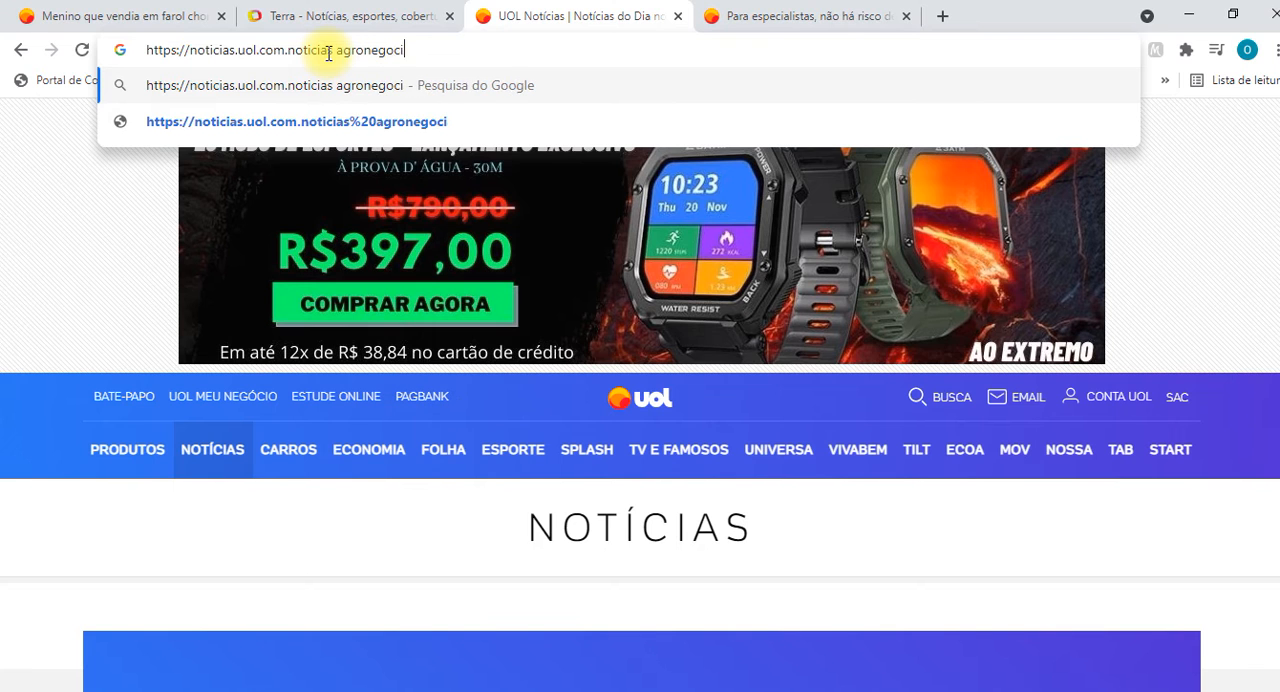
{"action": "type", "text": "a mt"}
{"action": "key", "text": "Return"}
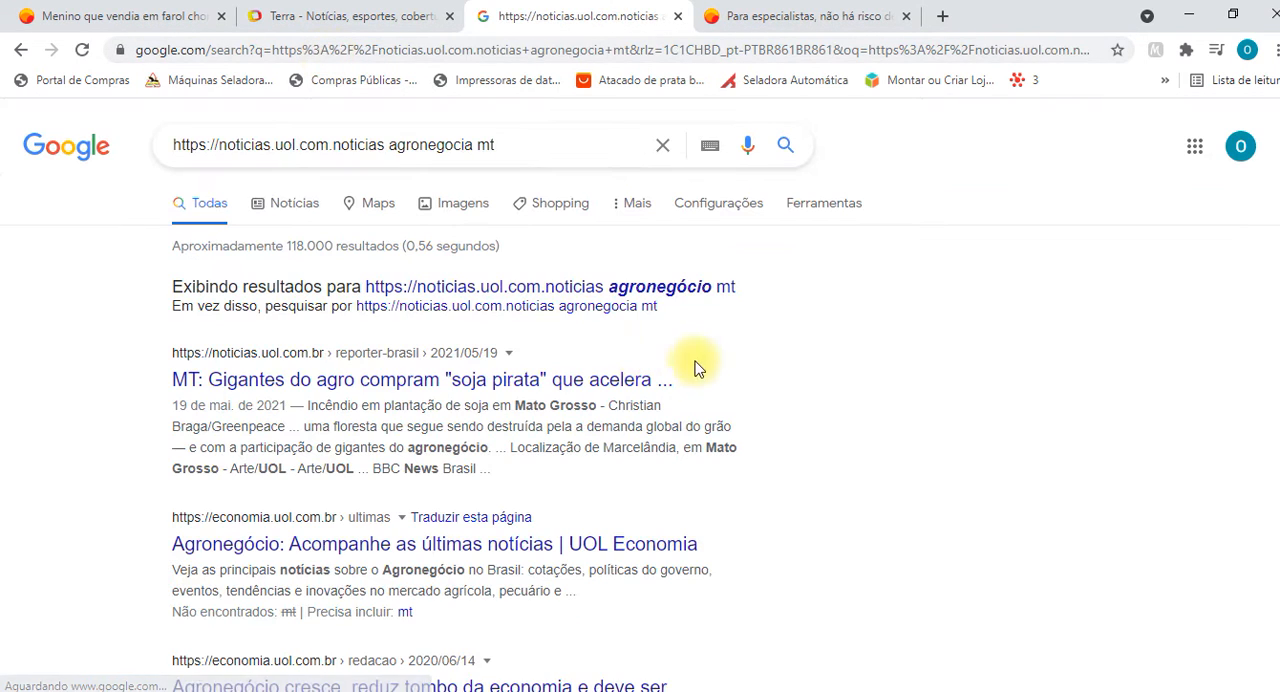
{"action": "left_click", "coordinate": [395, 386]}
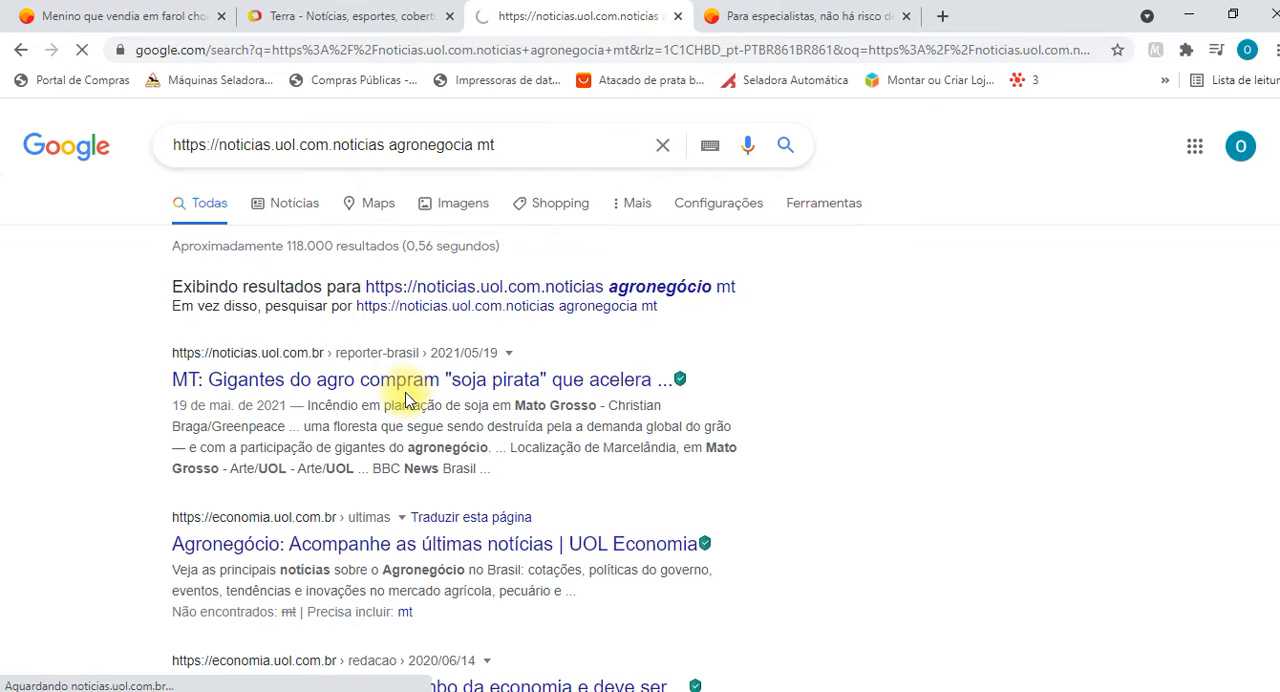
Return to the search results and open "Agronegócio: Atividade alavanca exportações do Brasil" to look over the article.
{"action": "left_click", "coordinate": [28, 53]}
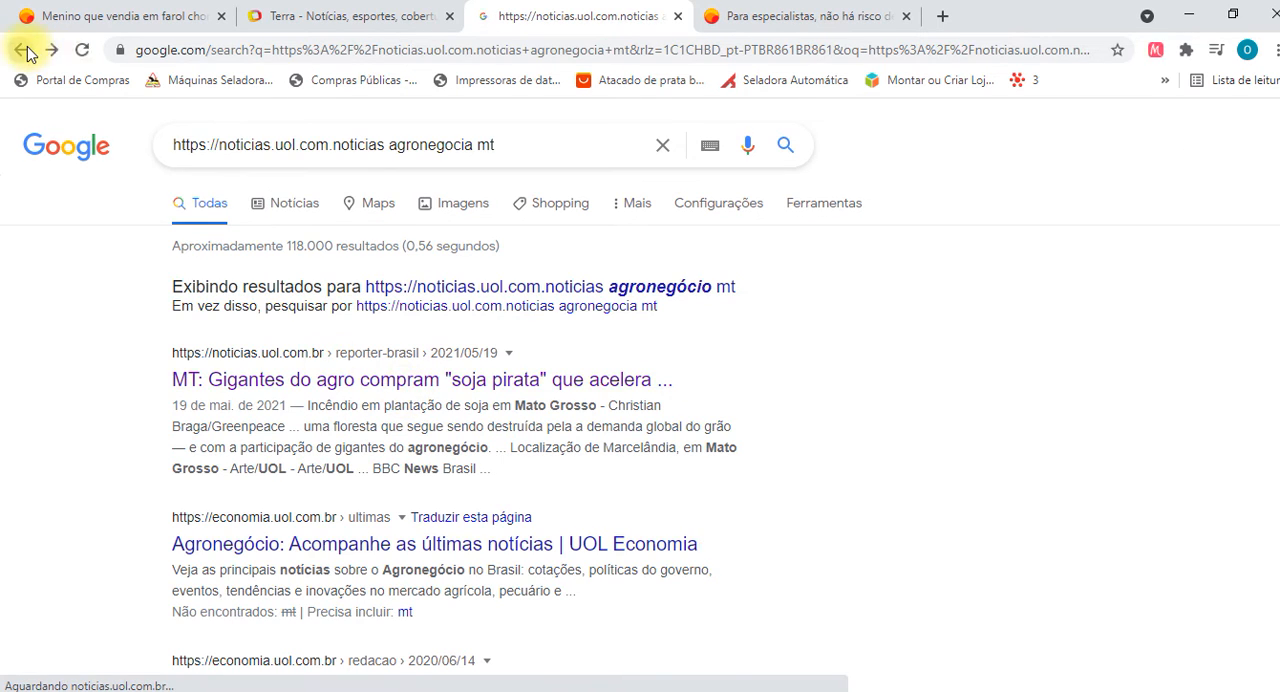
{"action": "scroll", "coordinate": [494, 391], "scroll_direction": "down", "scroll_amount": 3}
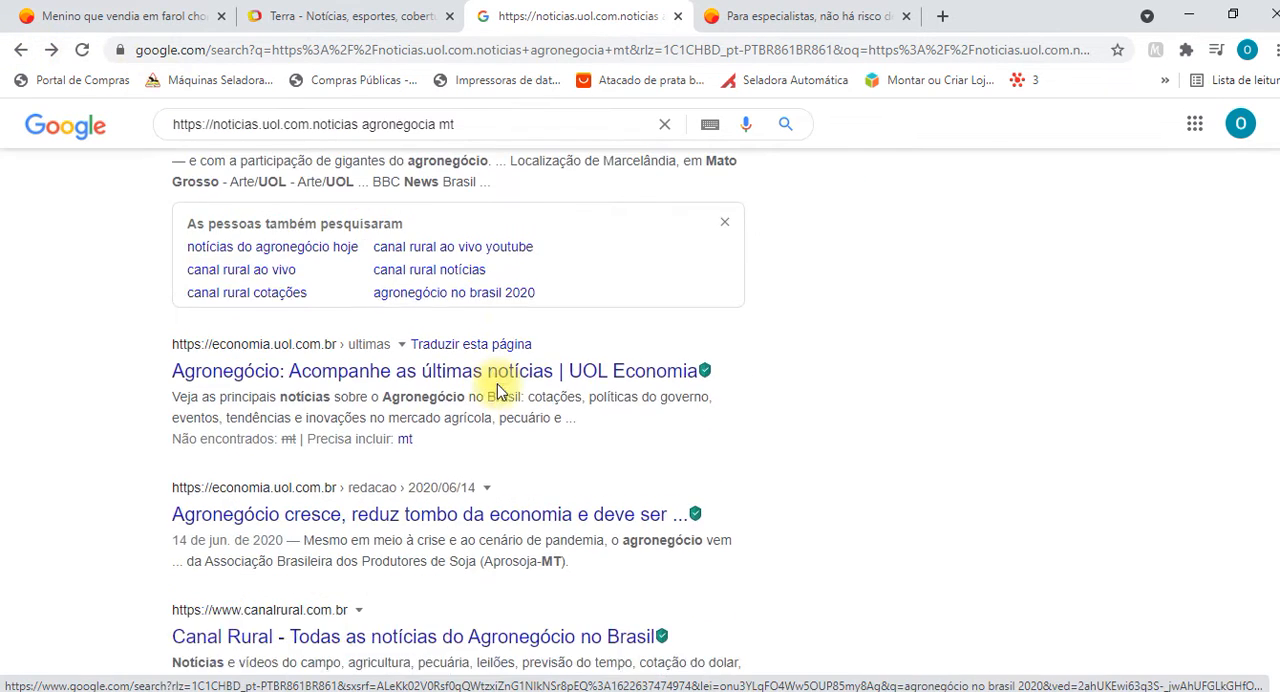
{"action": "scroll", "coordinate": [497, 391], "scroll_direction": "down", "scroll_amount": 7}
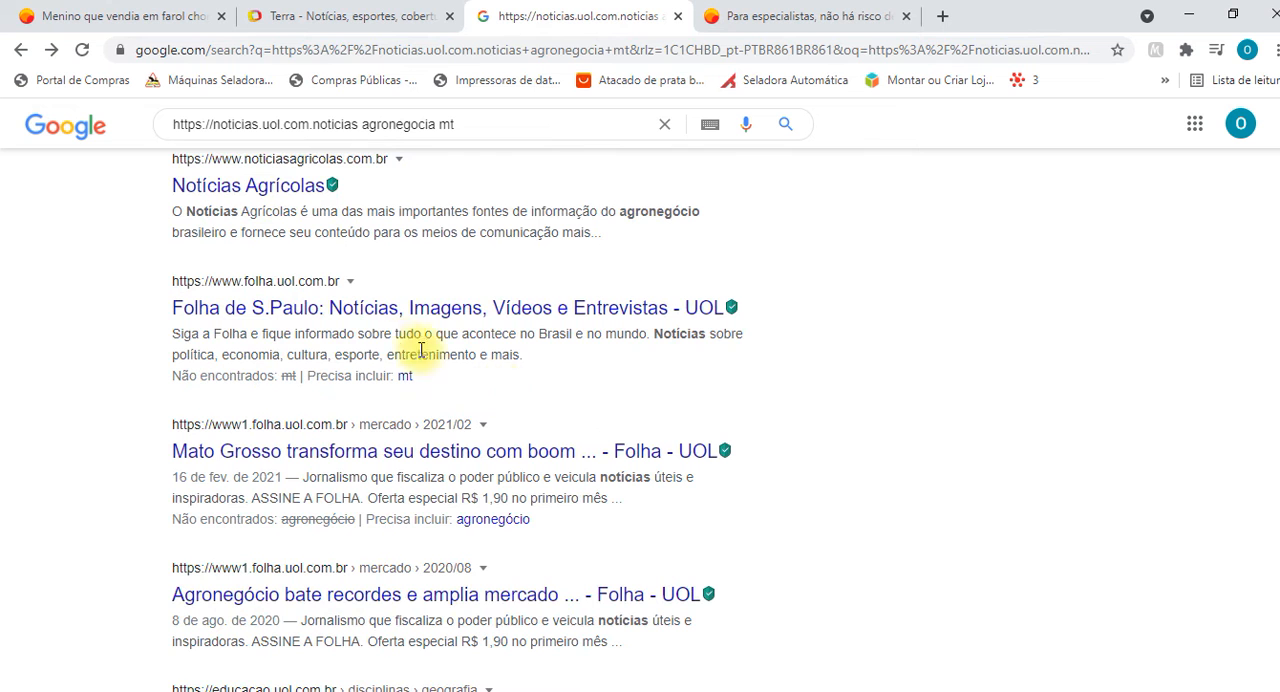
{"action": "scroll", "coordinate": [484, 385], "scroll_direction": "down", "scroll_amount": 2}
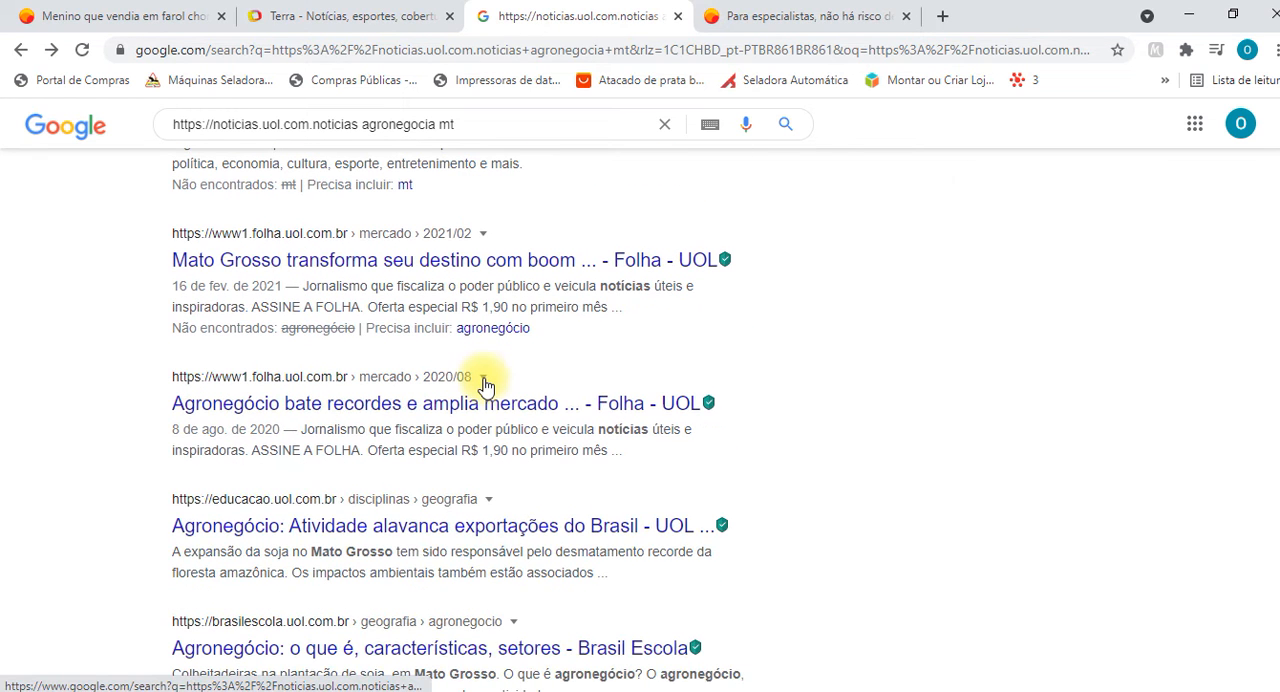
{"action": "scroll", "coordinate": [484, 385], "scroll_direction": "down", "scroll_amount": 2}
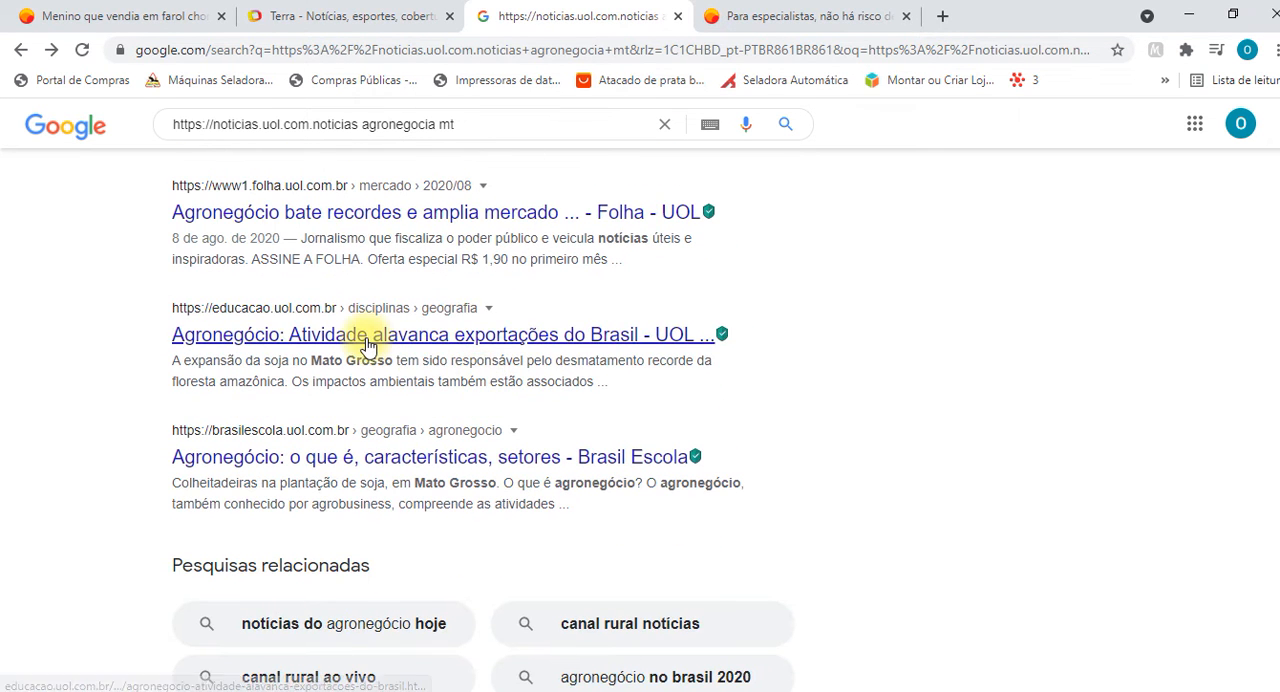
{"action": "left_click", "coordinate": [367, 345]}
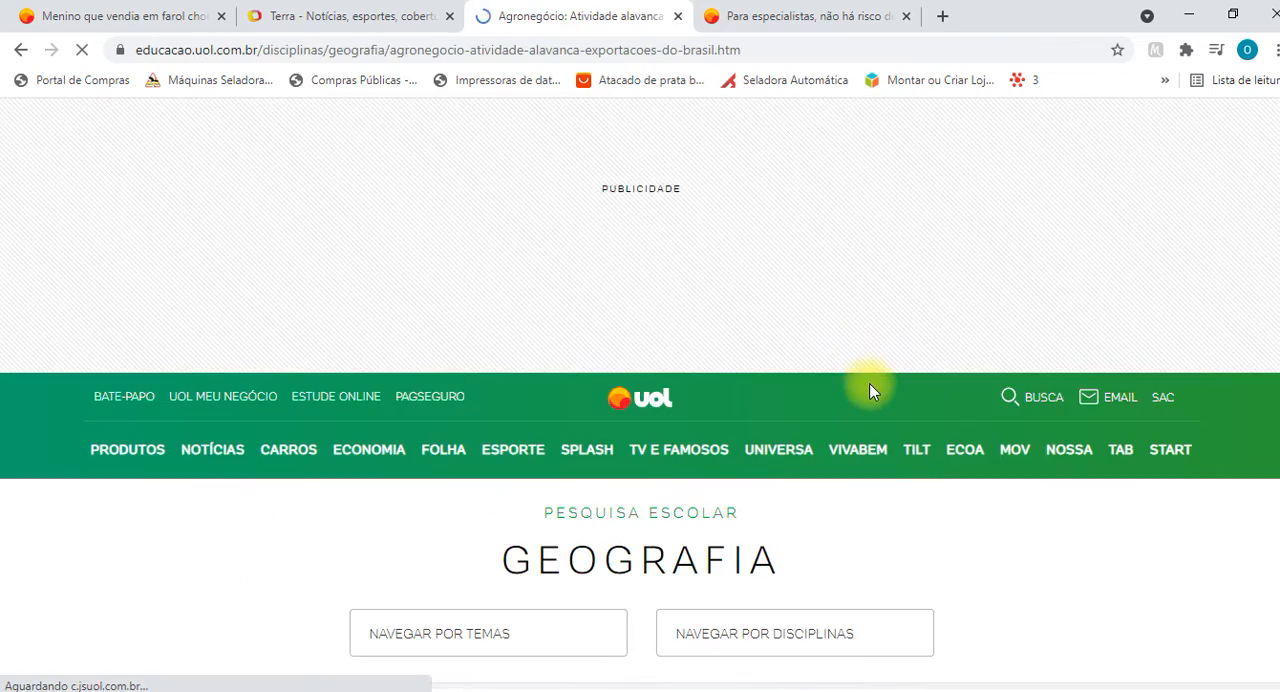
{"action": "scroll", "coordinate": [808, 409], "scroll_direction": "down", "scroll_amount": 10}
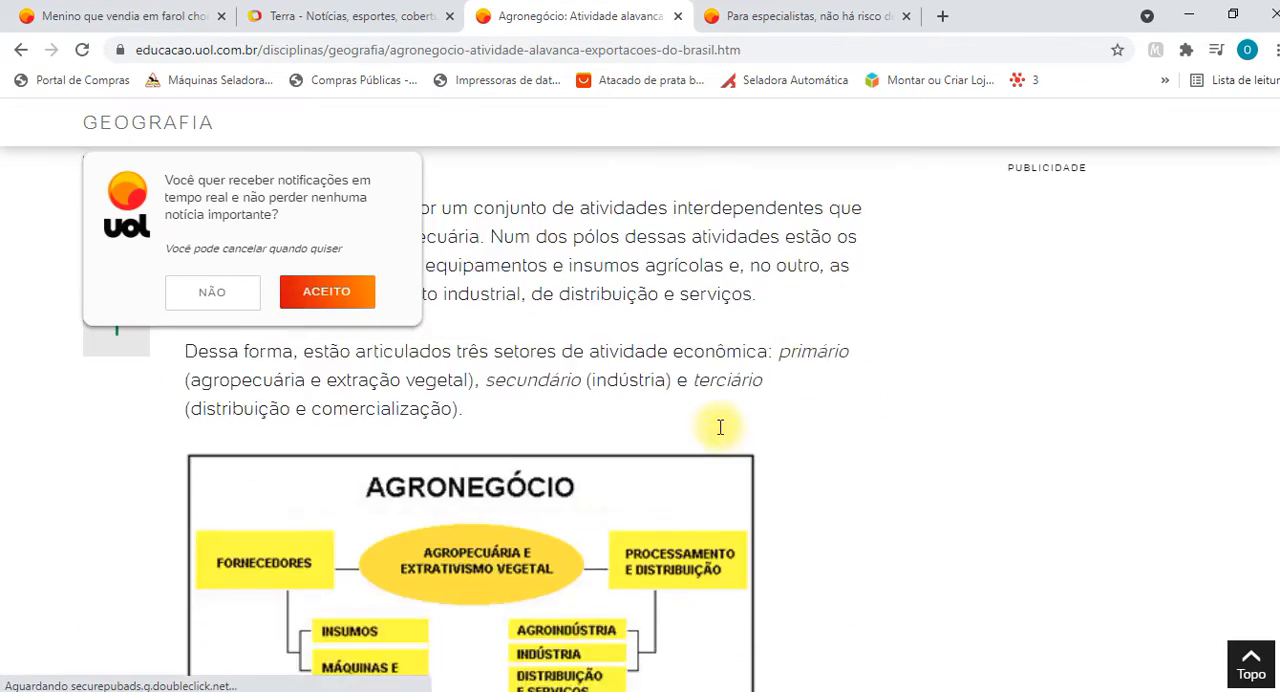
Go back to the search results, move to their second page and open "G1 - O portal de notícias da Globo".
{"action": "left_click", "coordinate": [21, 49]}
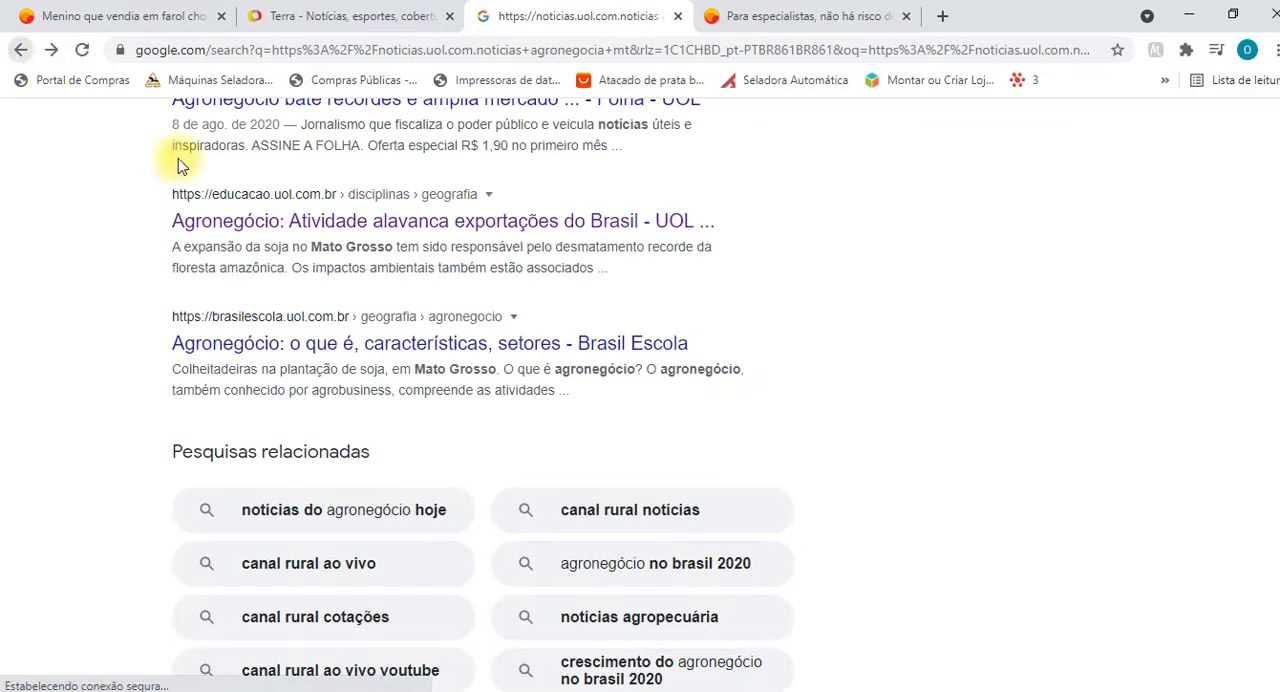
{"action": "scroll", "coordinate": [737, 428], "scroll_direction": "down", "scroll_amount": 3}
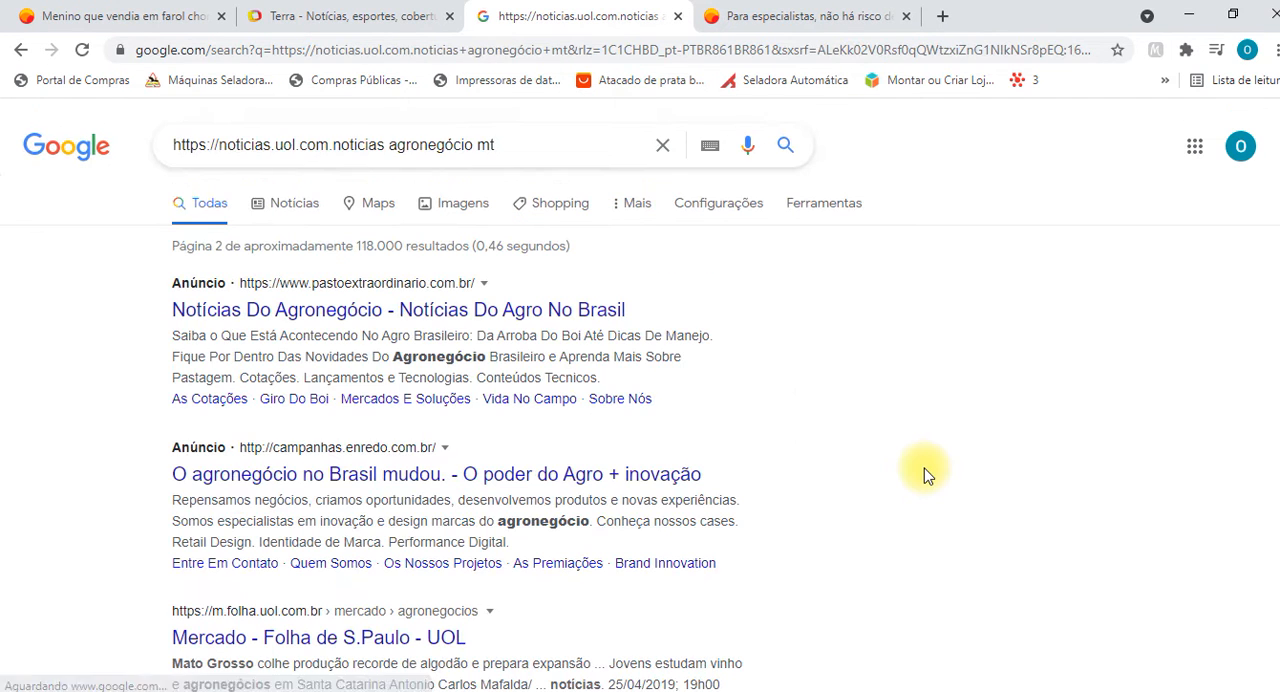
{"action": "left_click", "coordinate": [375, 450]}
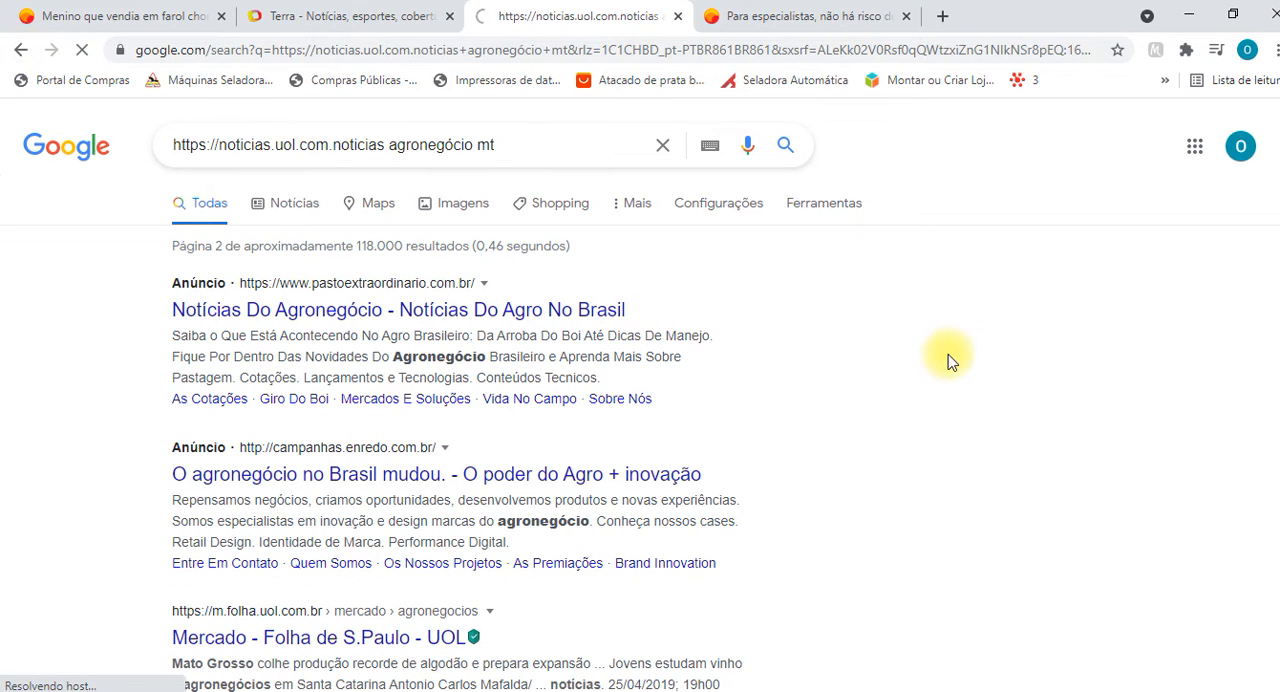
{"action": "scroll", "coordinate": [475, 560], "scroll_direction": "down", "scroll_amount": 6}
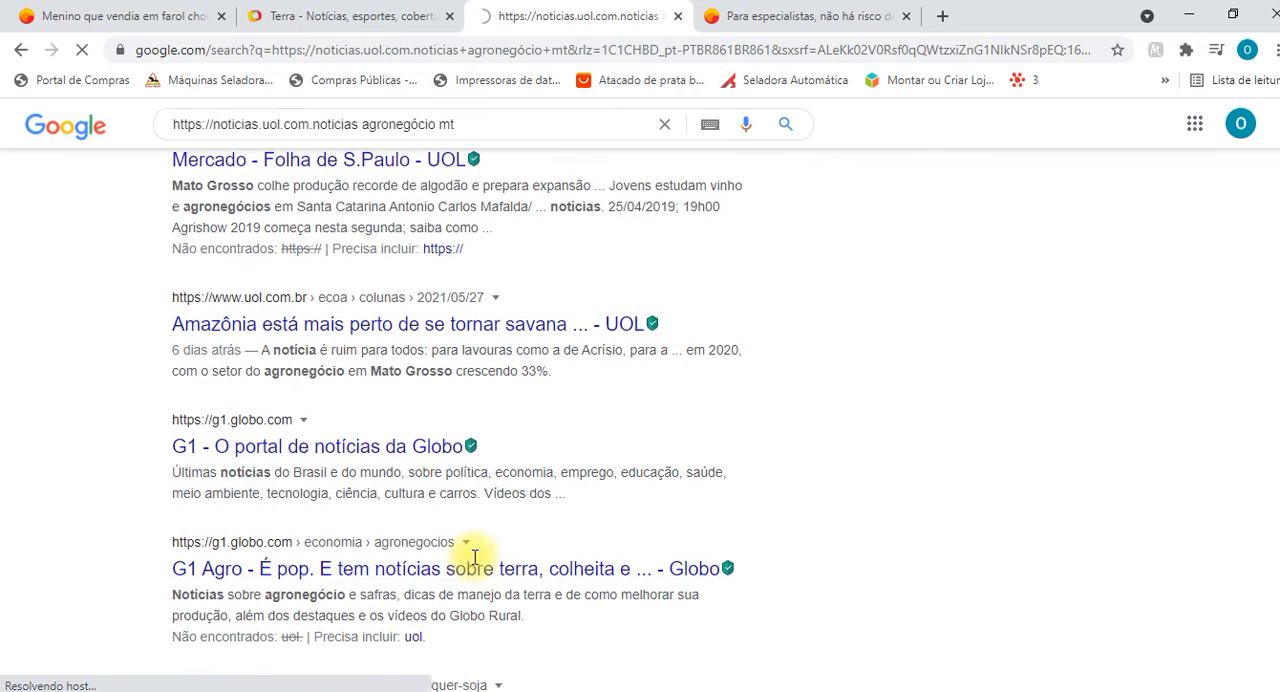
{"action": "left_click", "coordinate": [351, 252]}
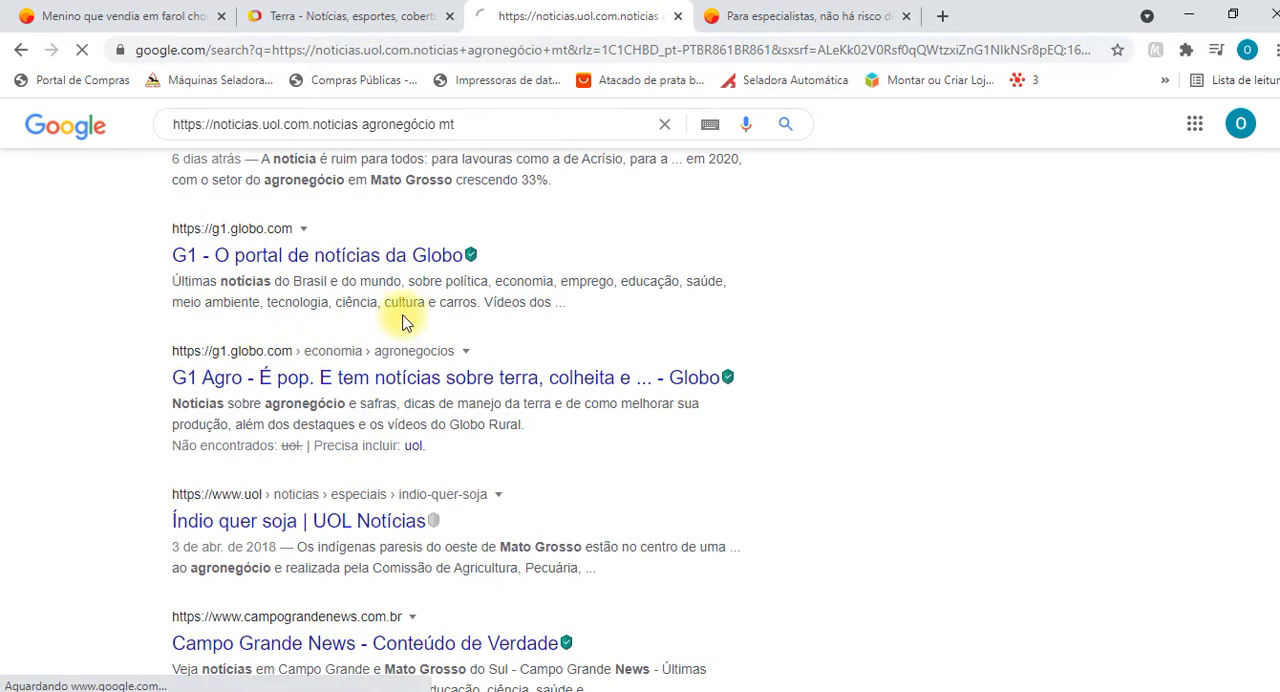
Open the G1 article "Famílias contraem dívidas milionárias na busca por UTIs e tratamentos de Covid" and decline its notification request.
{"action": "scroll", "coordinate": [500, 460], "scroll_direction": "down", "scroll_amount": 2}
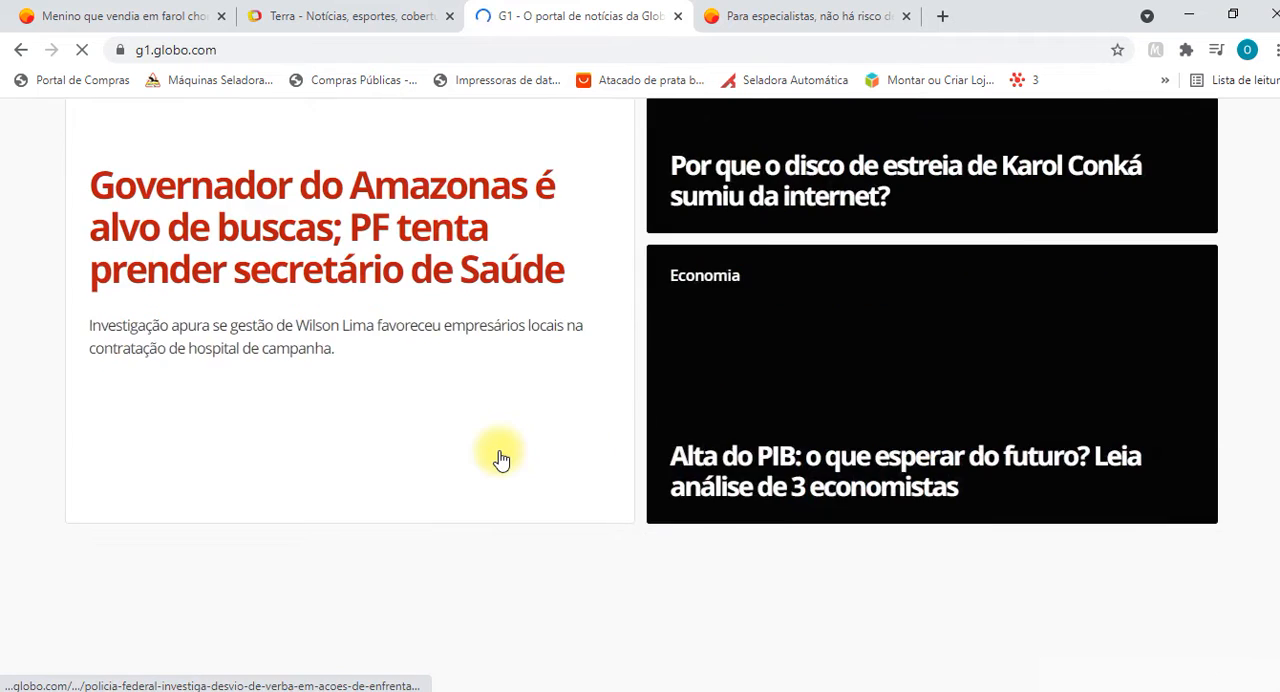
{"action": "scroll", "coordinate": [500, 465], "scroll_direction": "down", "scroll_amount": 5}
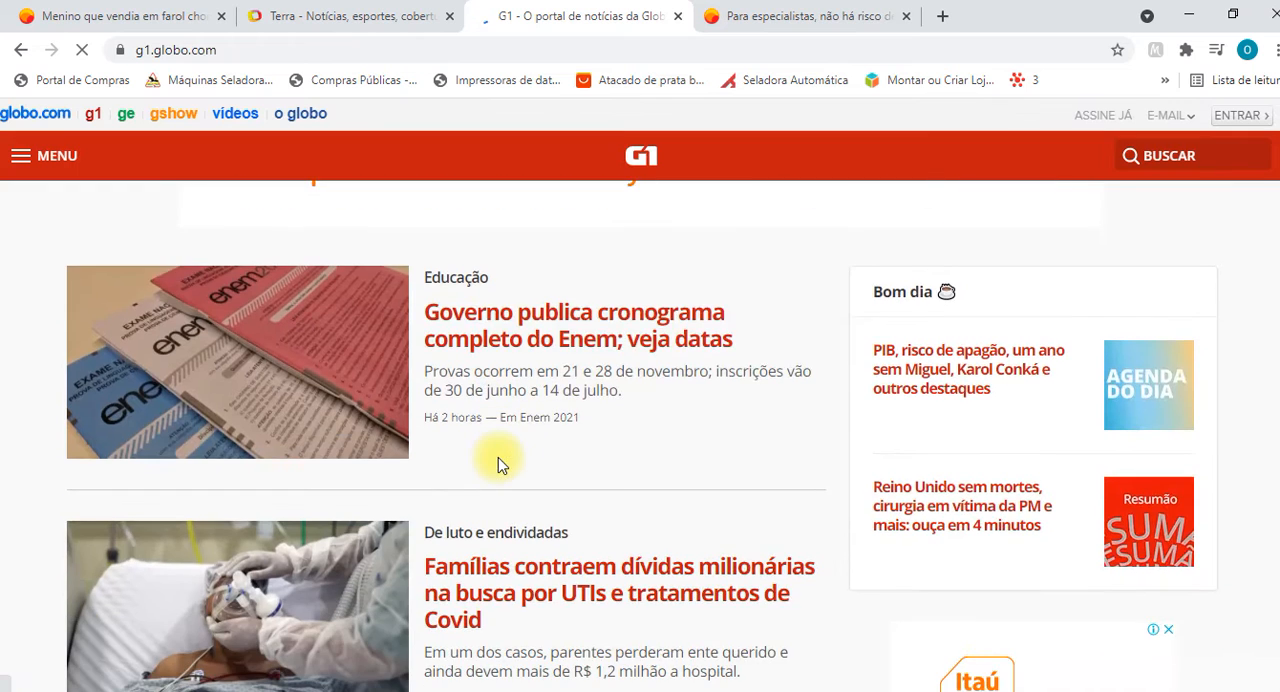
{"action": "scroll", "coordinate": [498, 457], "scroll_direction": "down", "scroll_amount": 2}
{"action": "left_click", "coordinate": [586, 418]}
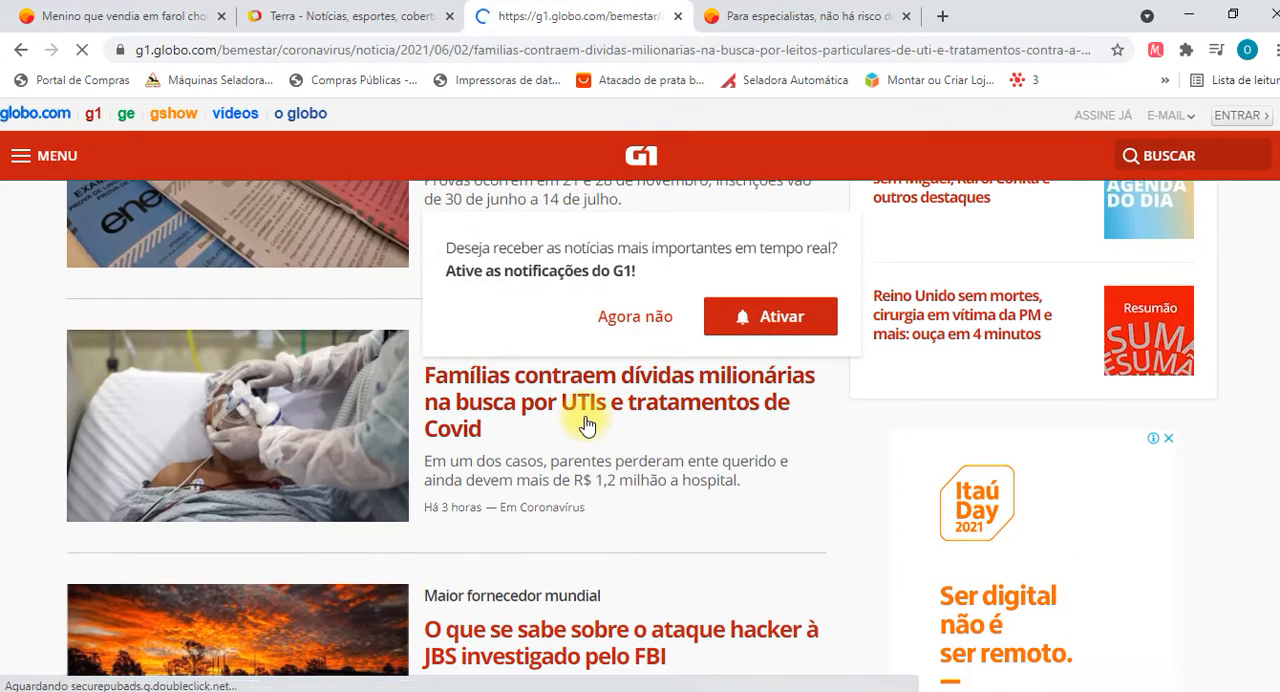
{"action": "scroll", "coordinate": [745, 548], "scroll_direction": "down", "scroll_amount": 10}
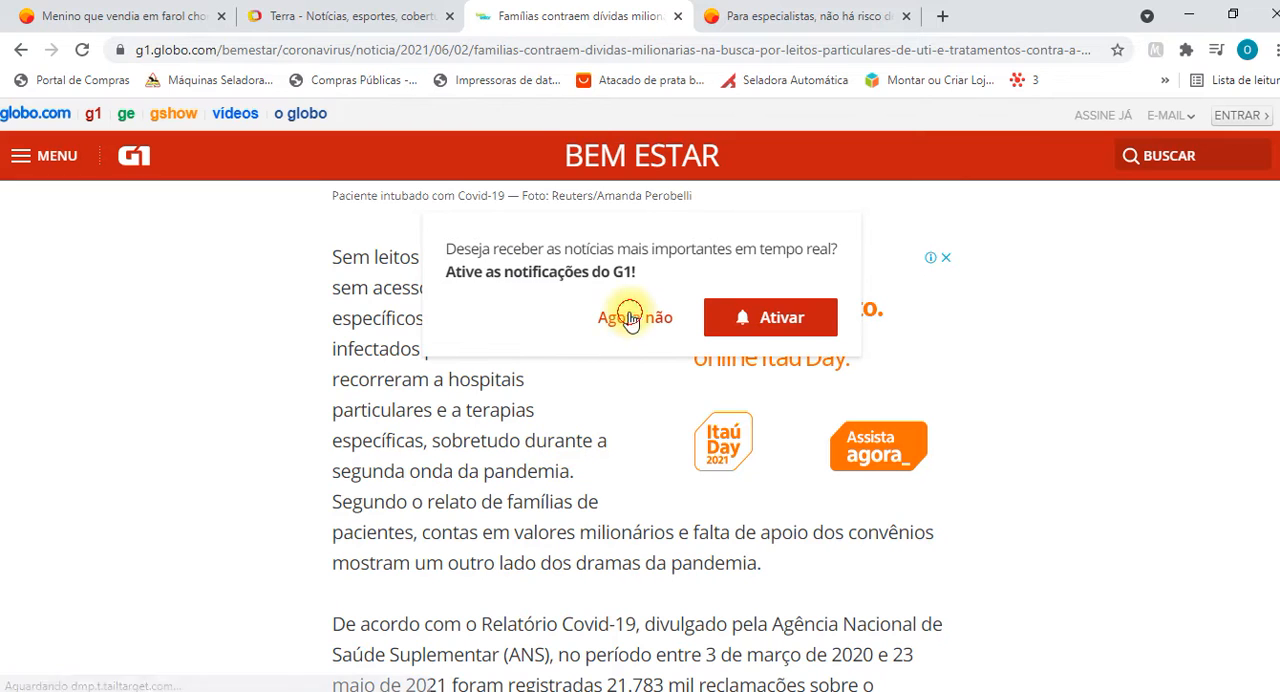
{"action": "left_click", "coordinate": [625, 316]}
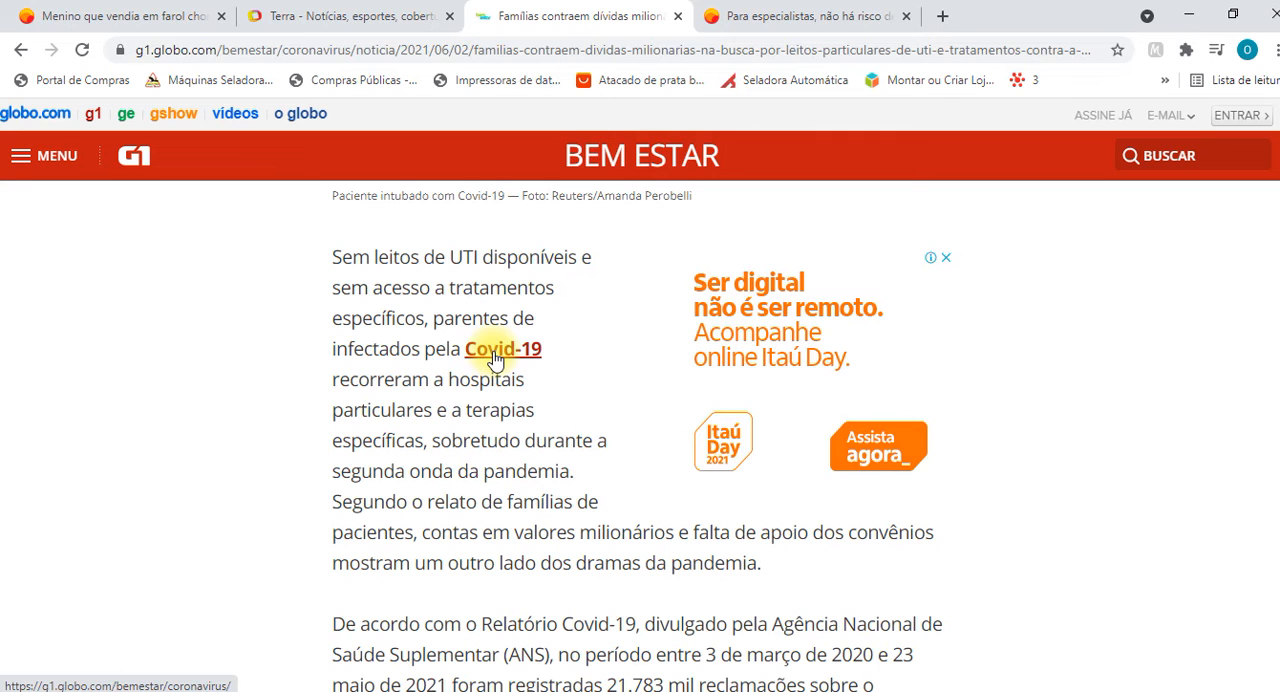
Copy the article paragraph beginning "Sem leitos de UTI" and paste it into the Word document below the last paragraph.
{"action": "left_click_drag", "start_coordinate": [333, 256], "coordinate": [761, 564]}
{"action": "key", "text": "ctrl+c"}
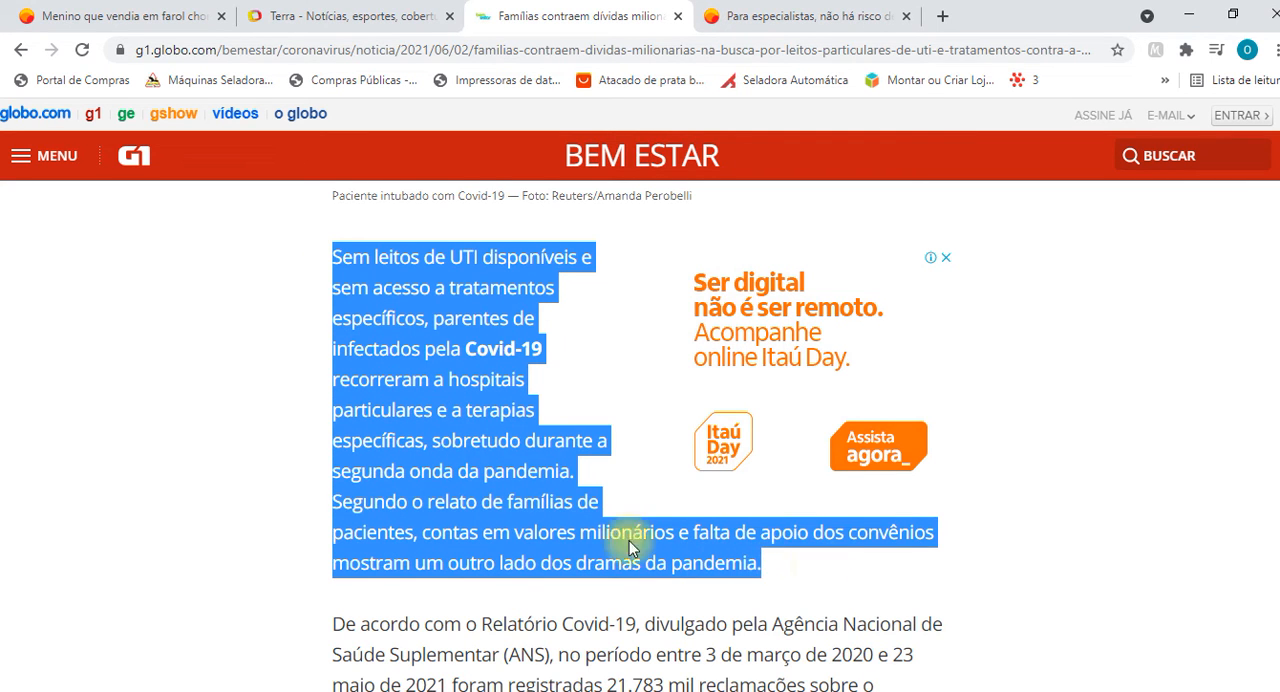
{"action": "key", "text": "alt+Tab"}
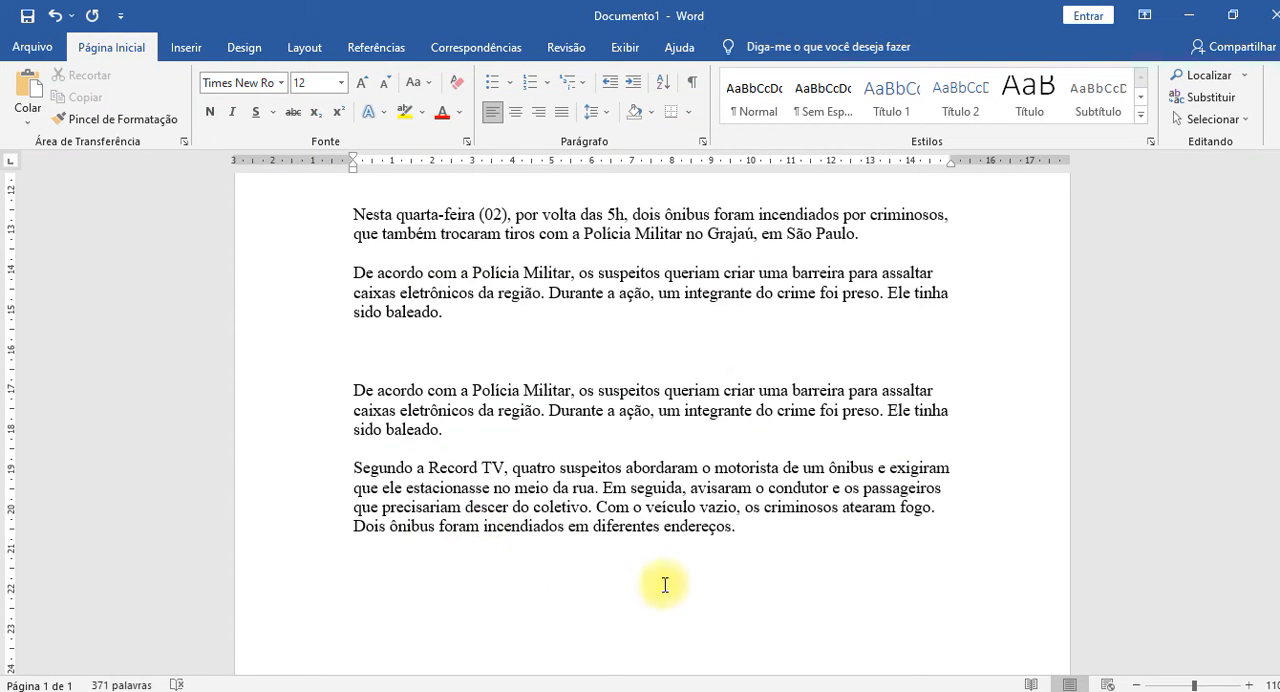
{"action": "left_click", "coordinate": [815, 566]}
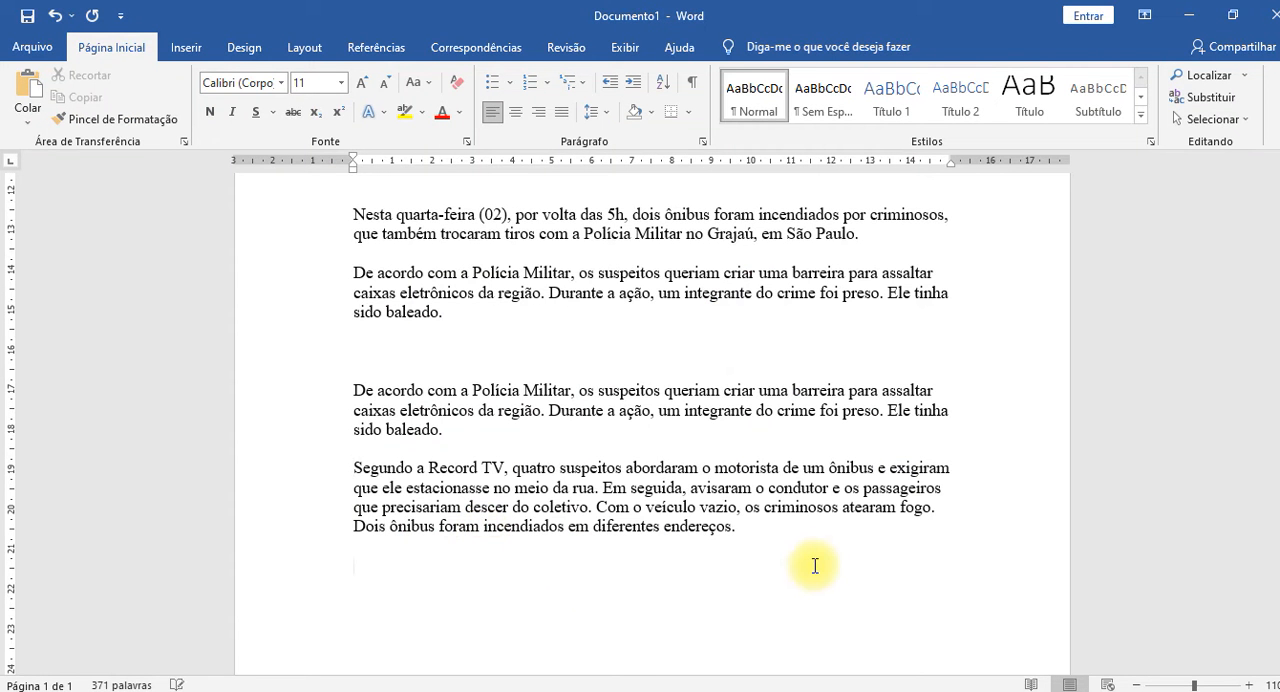
{"action": "scroll", "coordinate": [706, 572], "scroll_direction": "down", "scroll_amount": 3}
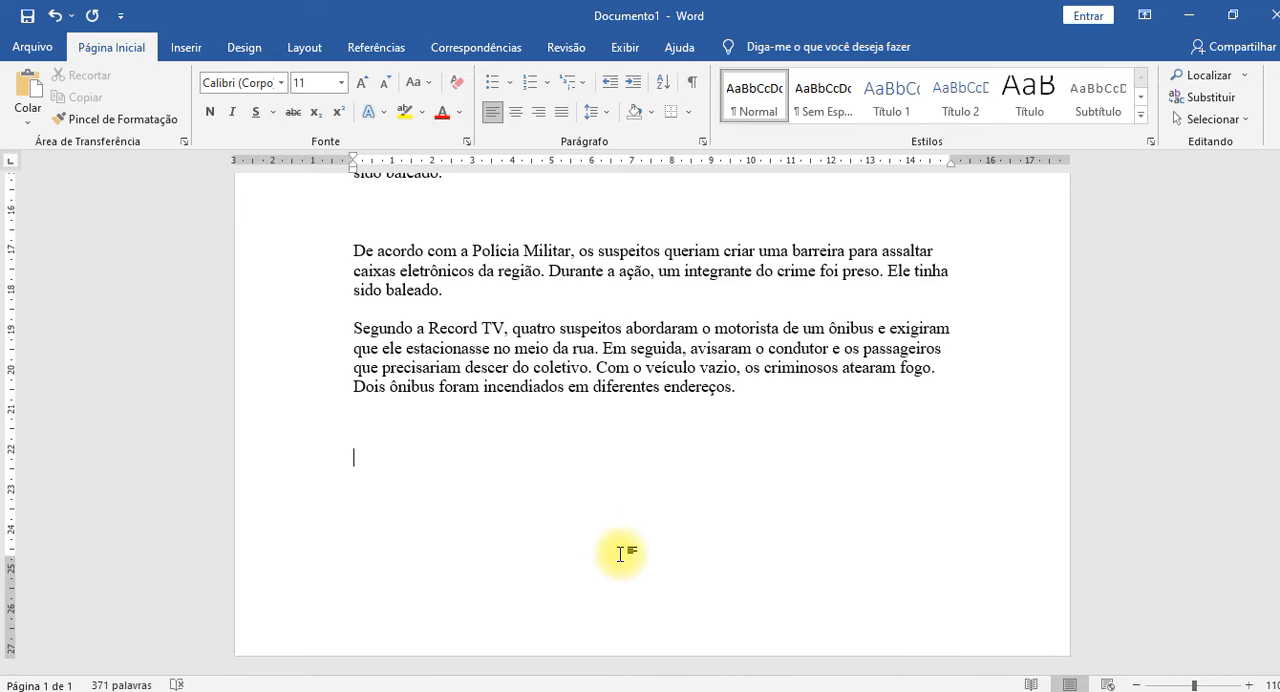
{"action": "key", "text": "ctrl+v"}
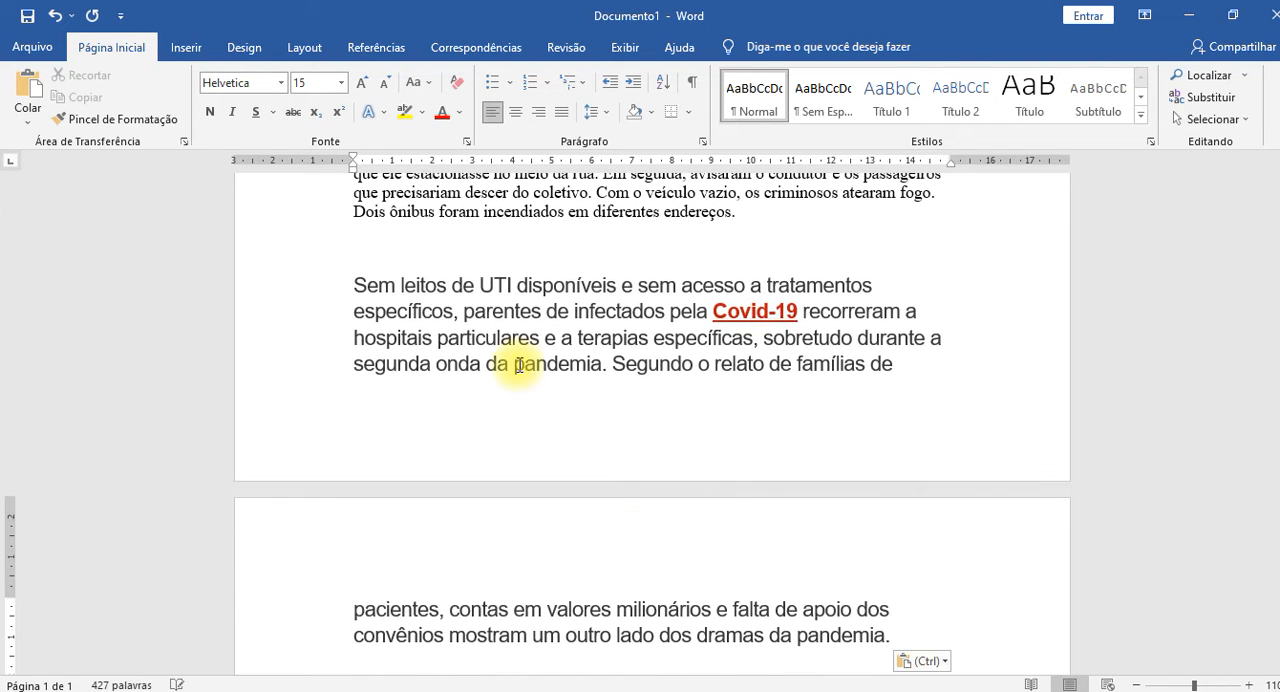
Clear the character formatting of the whole pasted "Sem leitos de UTI" paragraph.
{"action": "scroll", "coordinate": [512, 525], "scroll_direction": "up", "scroll_amount": 2}
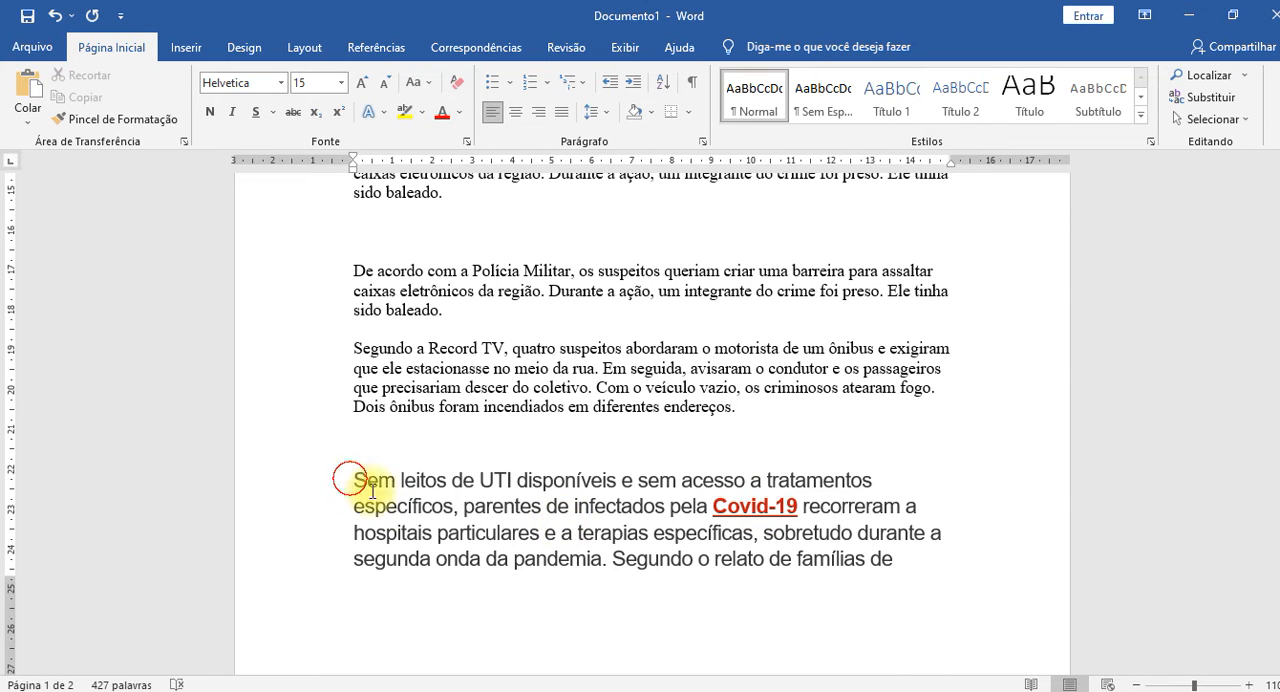
{"action": "left_click_drag", "start_coordinate": [349, 481], "coordinate": [329, 616]}
{"action": "scroll", "coordinate": [445, 525], "scroll_direction": "down", "scroll_amount": 5}
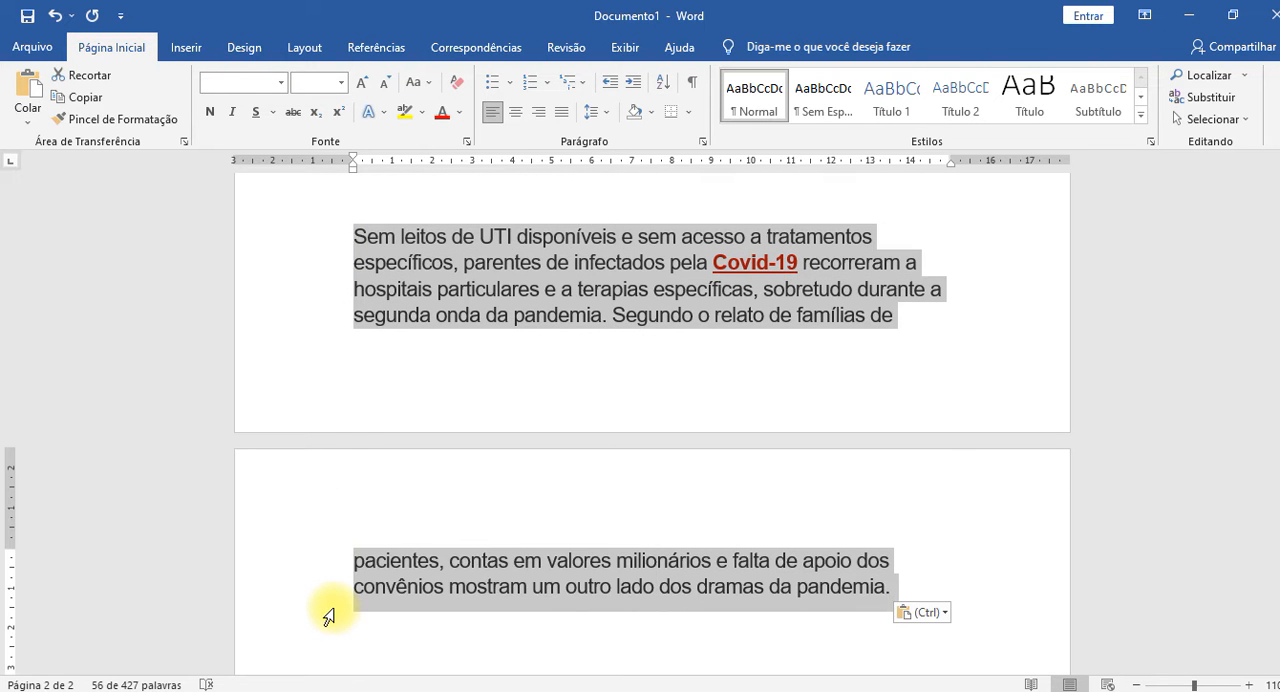
{"action": "key", "text": "ctrl+space"}
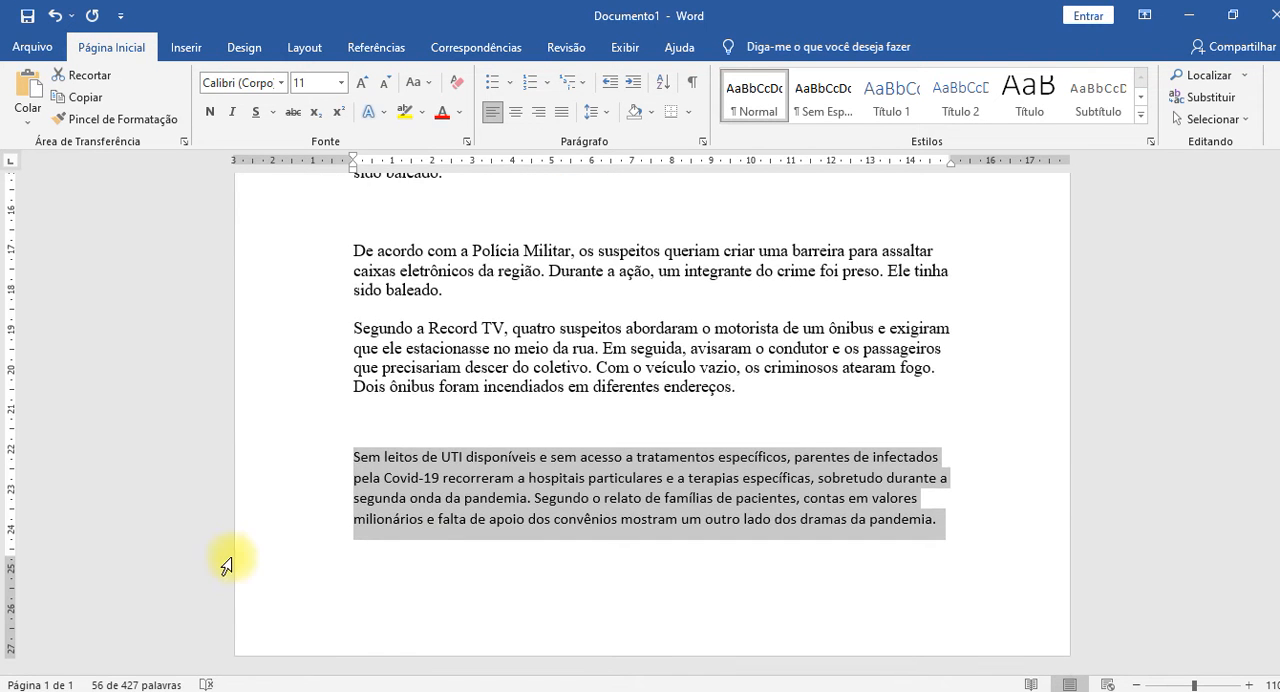
Check the web link on "Covid-19" in the pasted paragraph and try a page break after the paragraph.
{"action": "left_click", "coordinate": [410, 478]}
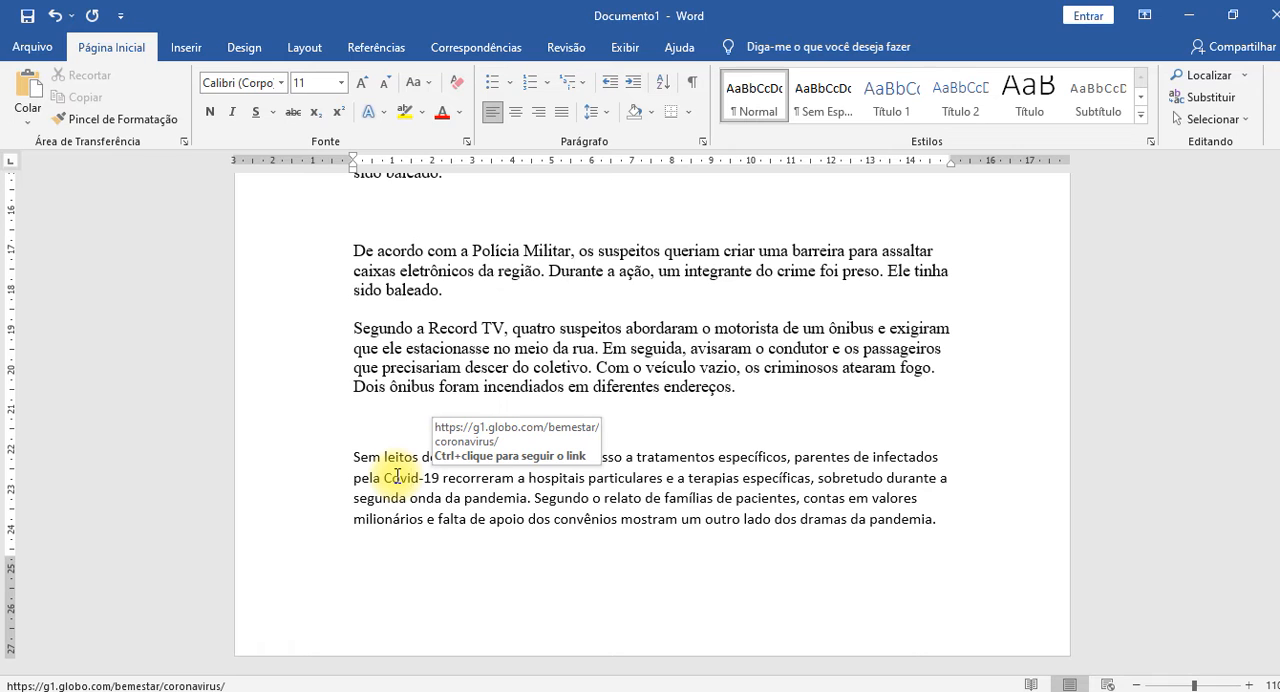
{"action": "left_click", "coordinate": [397, 477]}
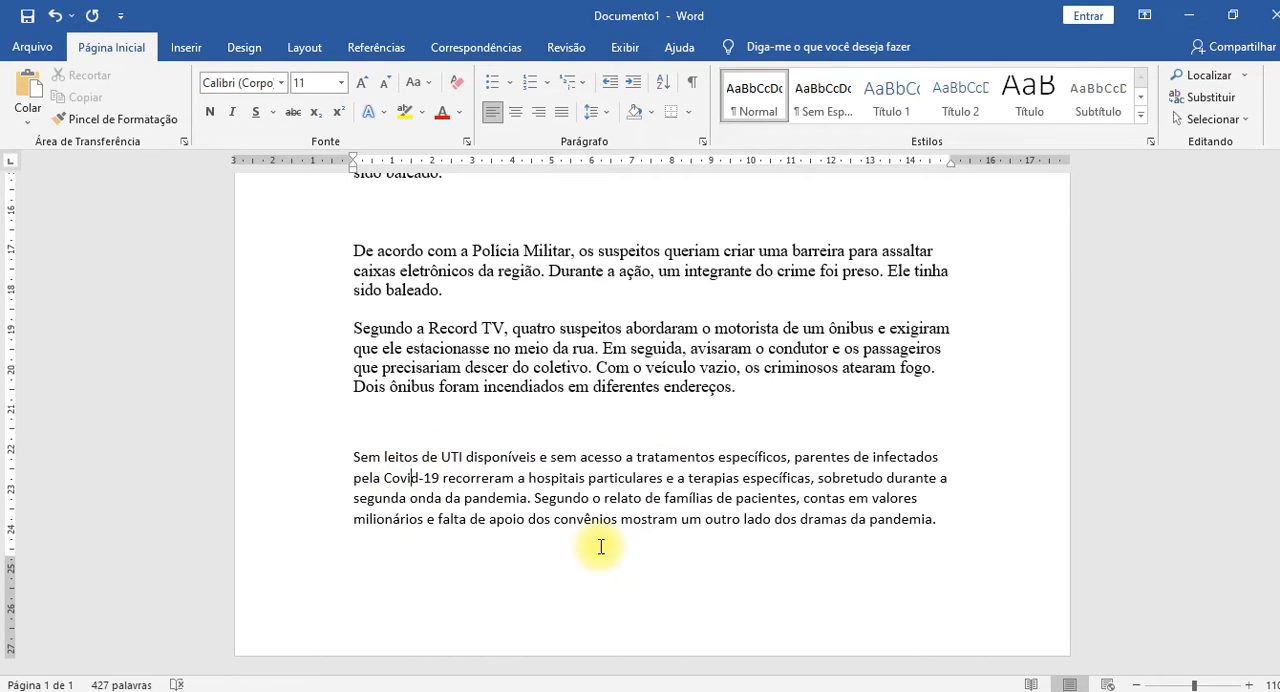
{"action": "left_click", "coordinate": [949, 521]}
{"action": "key", "text": "ctrl+Return"}
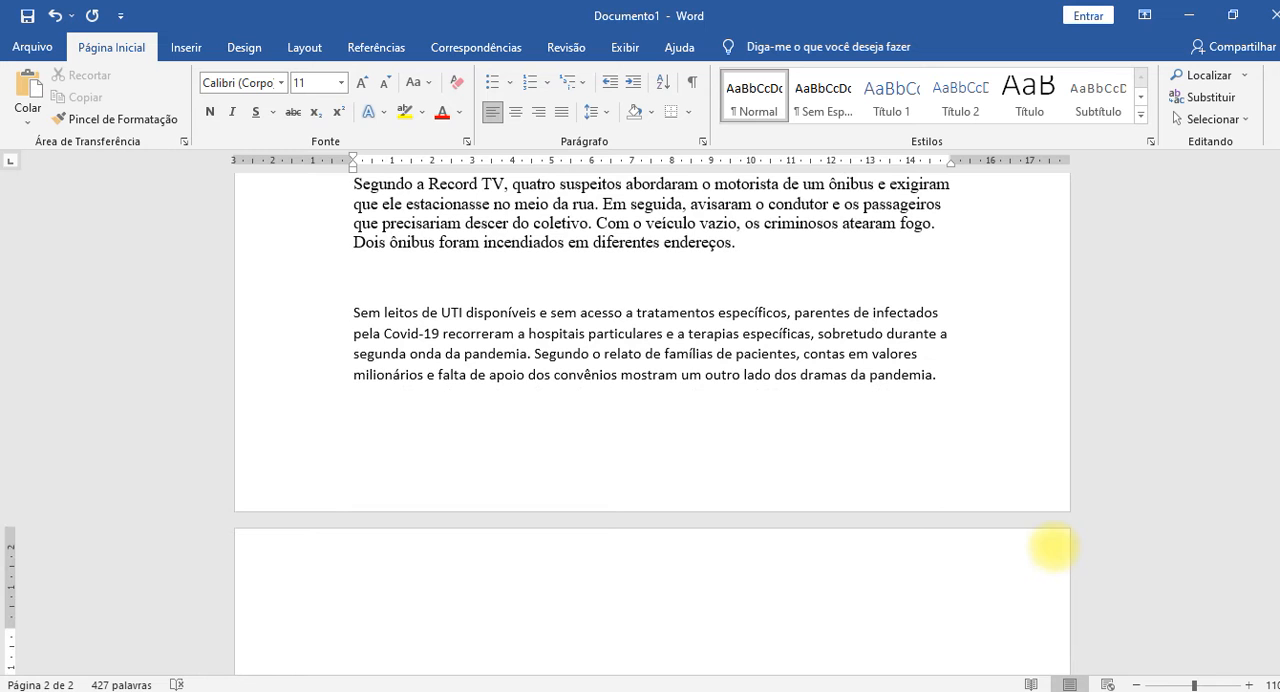
{"action": "key", "text": "ctrl+z"}
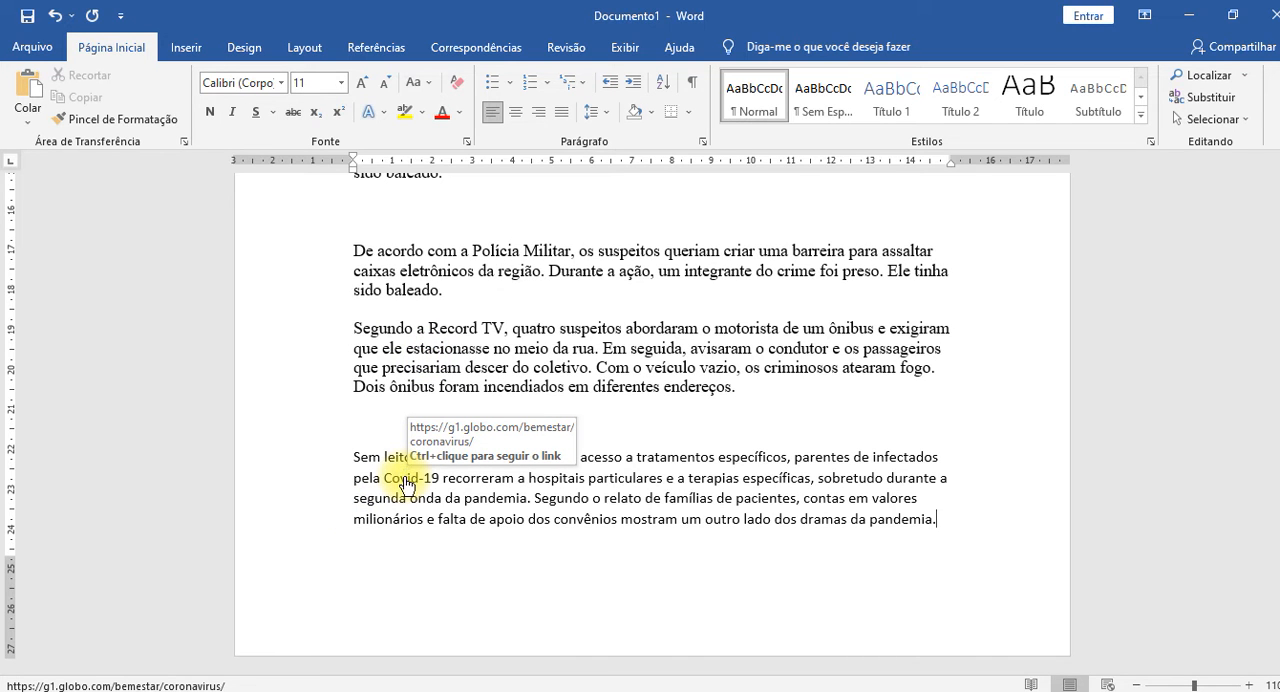
{"action": "left_click", "coordinate": [531, 499]}
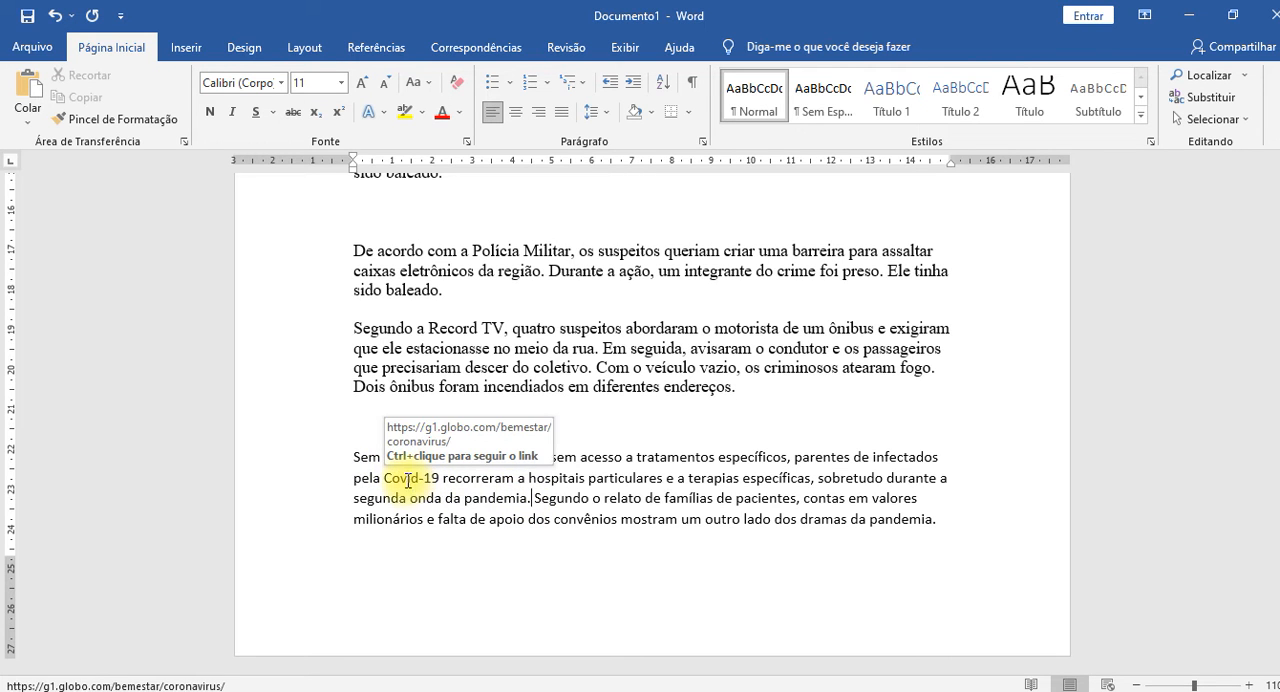
Undo the formatting removal on the "Sem leitos de UTI" paragraph.
{"action": "left_click_drag", "start_coordinate": [327, 455], "coordinate": [303, 532]}
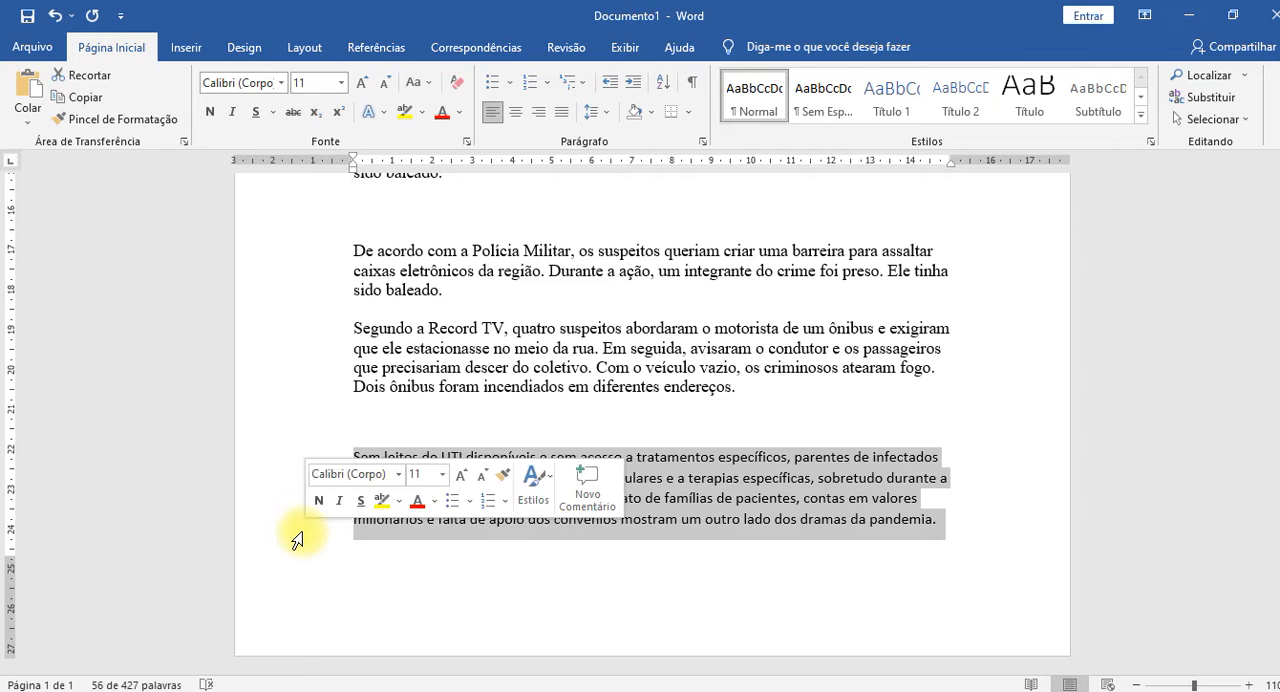
{"action": "key", "text": "ctrl+z"}
{"action": "scroll", "coordinate": [297, 540], "scroll_direction": "up", "scroll_amount": 3}
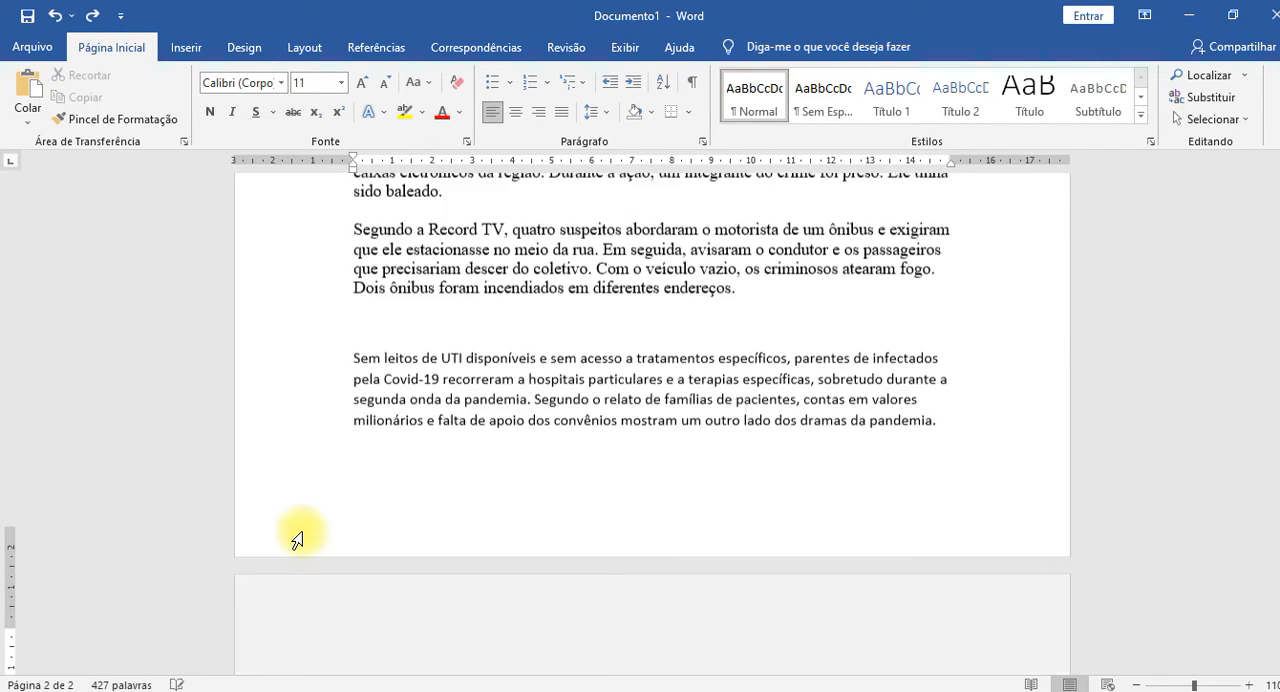
{"action": "key", "text": "ctrl+z"}
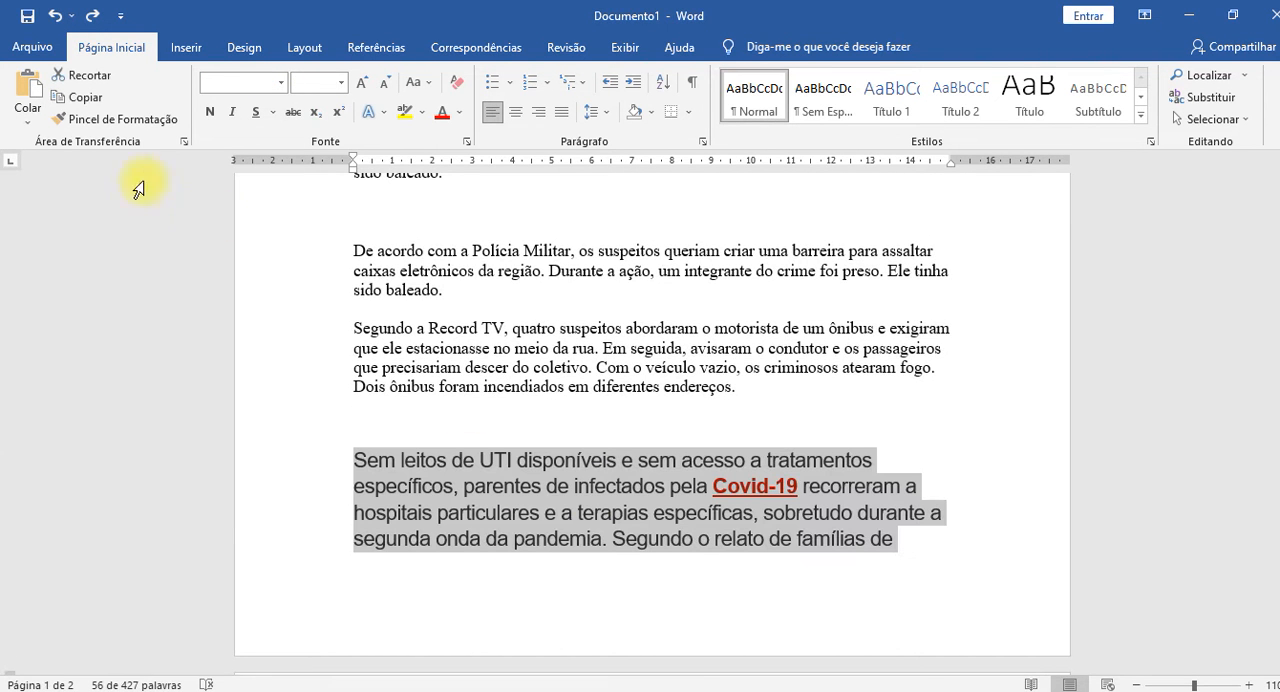
Examine the Paste Special format choices and leave the dialog without pasting anything.
{"action": "left_click", "coordinate": [27, 120]}
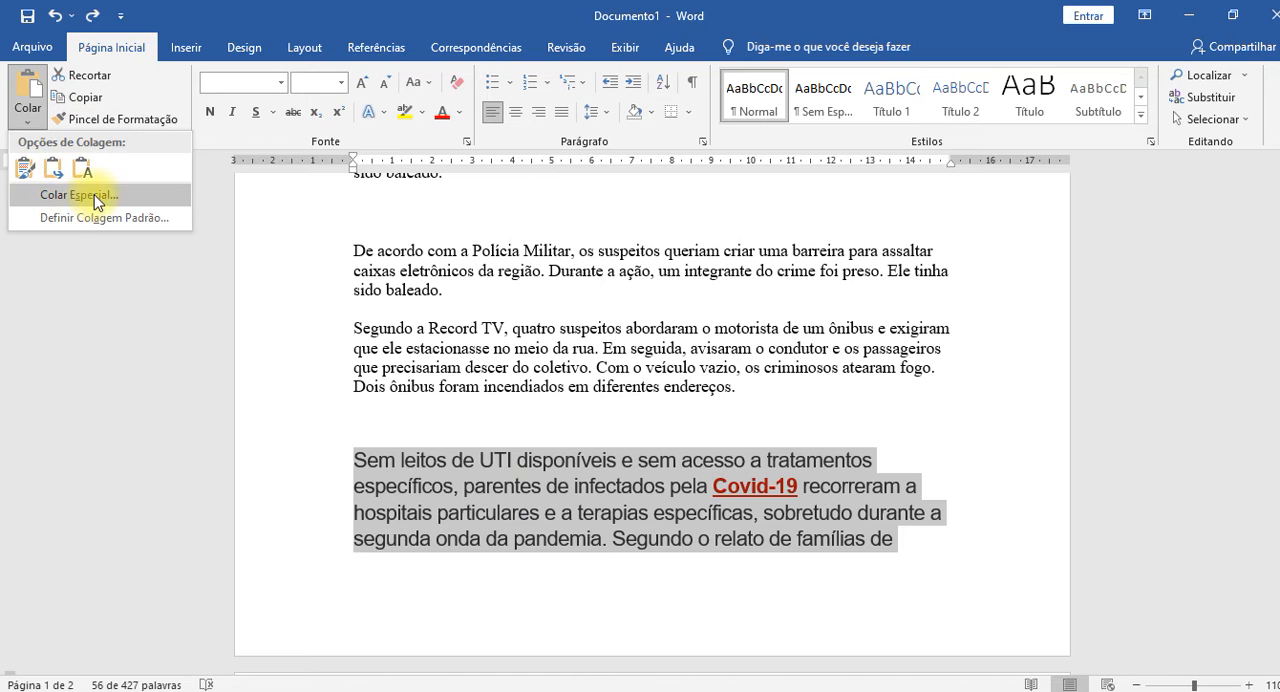
{"action": "left_click", "coordinate": [95, 199]}
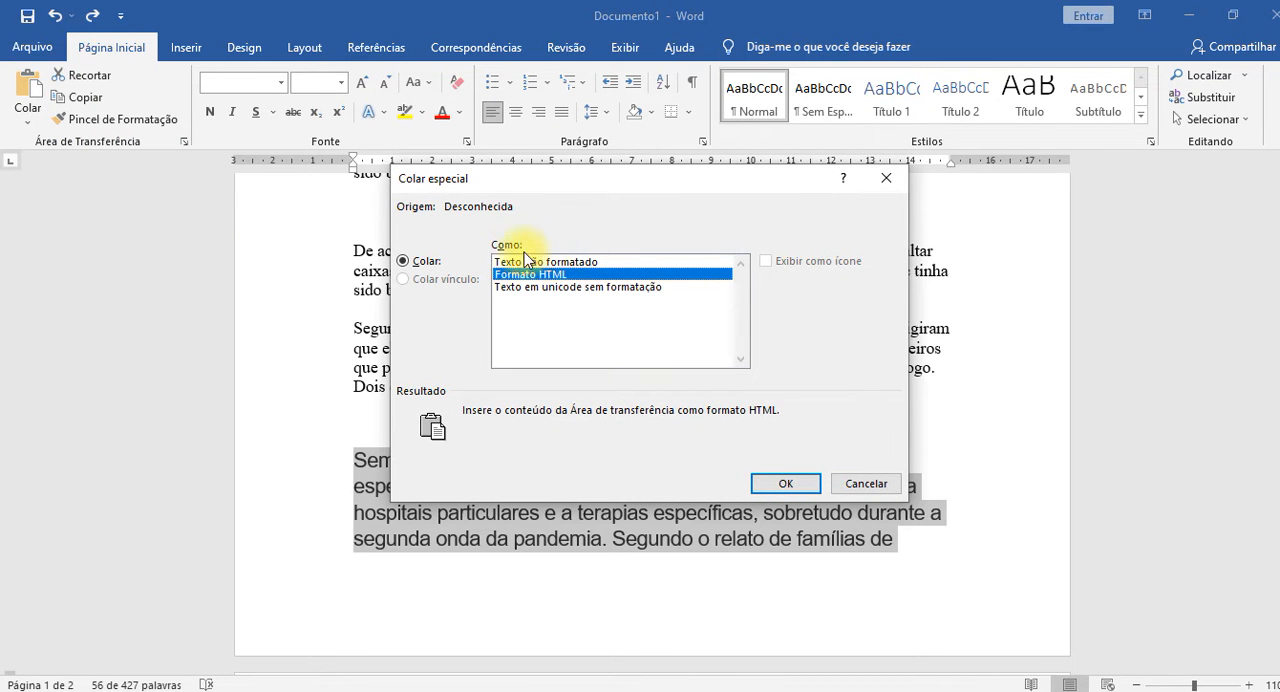
{"action": "left_click", "coordinate": [866, 483]}
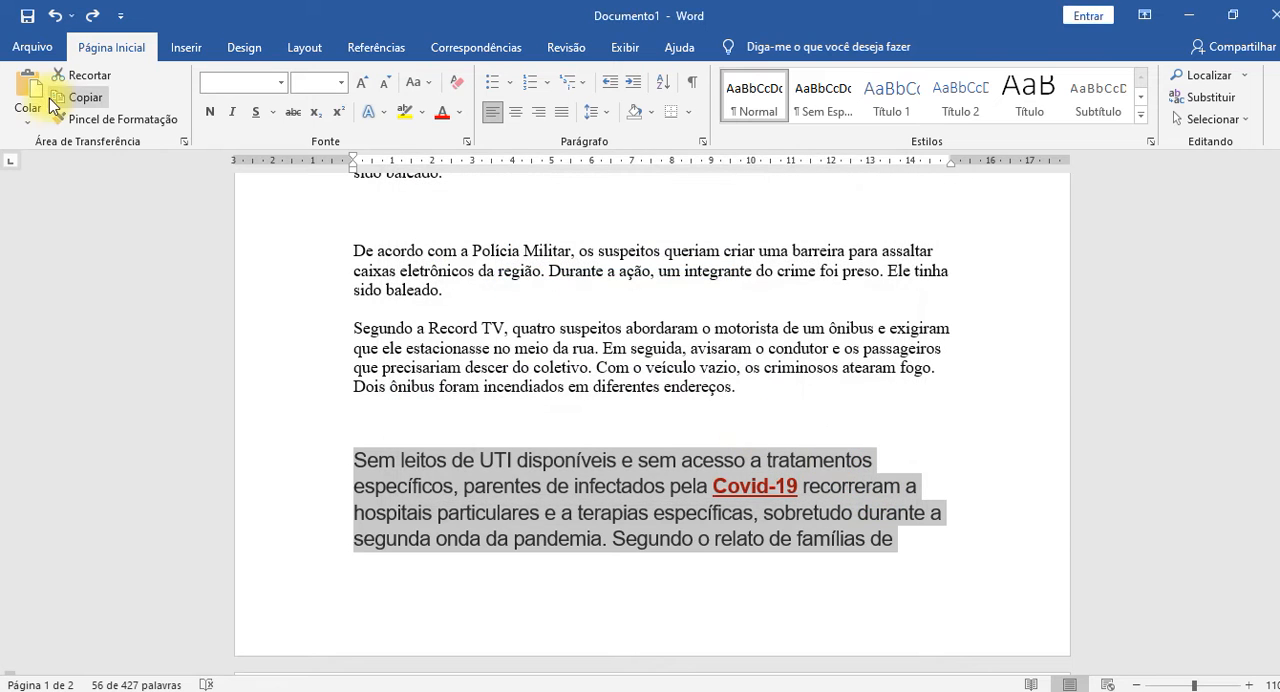
Review the default cut, copy and paste settings in Word's advanced options, leaving them without making changes.
{"action": "left_click", "coordinate": [28, 115]}
{"action": "left_click", "coordinate": [80, 220]}
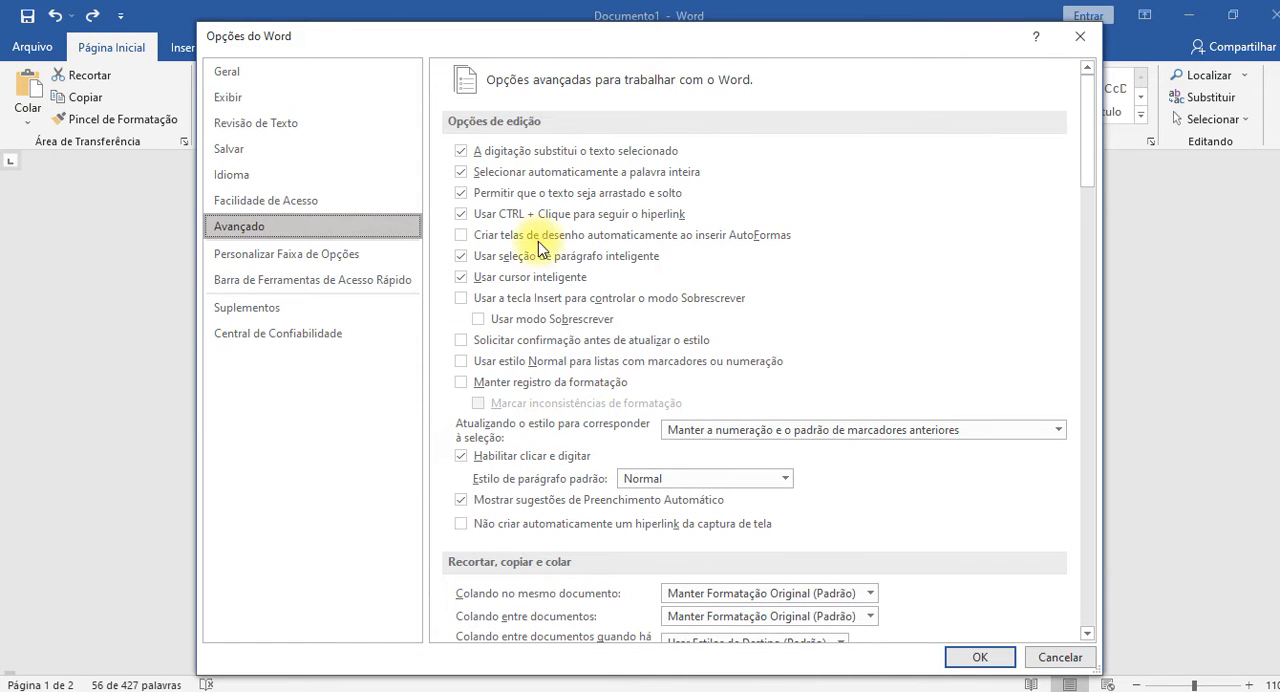
{"action": "scroll", "coordinate": [540, 405], "scroll_direction": "down", "scroll_amount": 5}
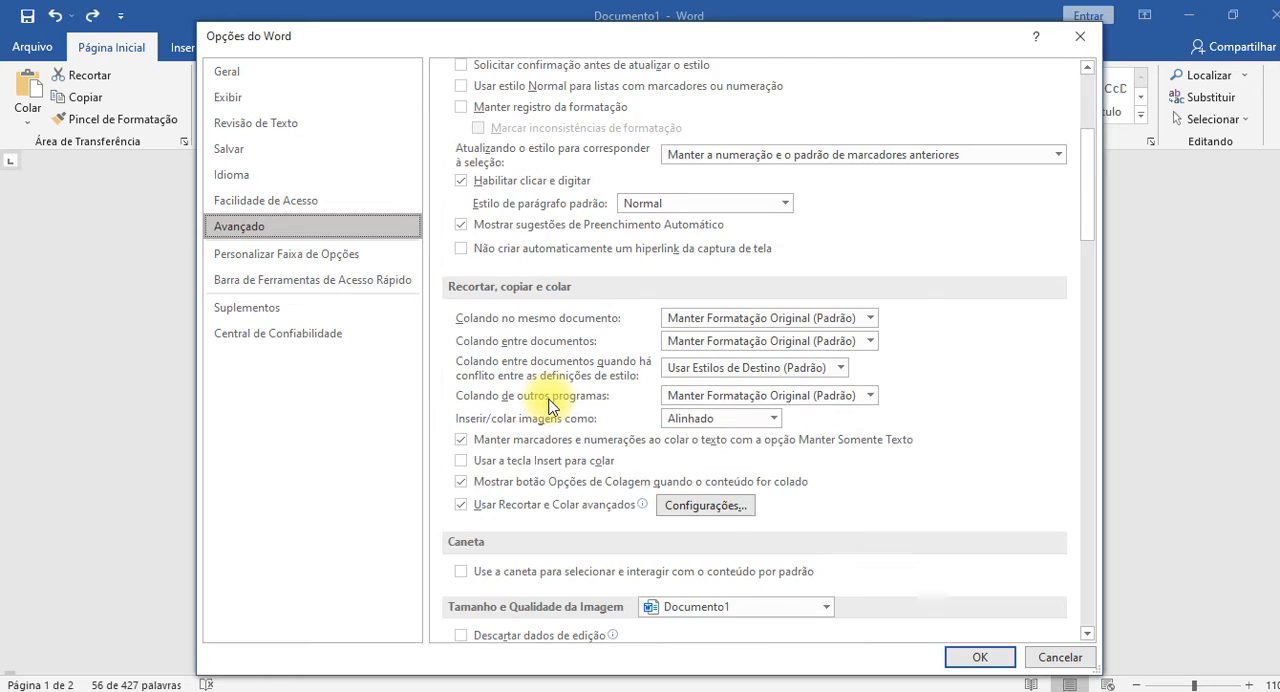
{"action": "scroll", "coordinate": [542, 396], "scroll_direction": "down", "scroll_amount": 10}
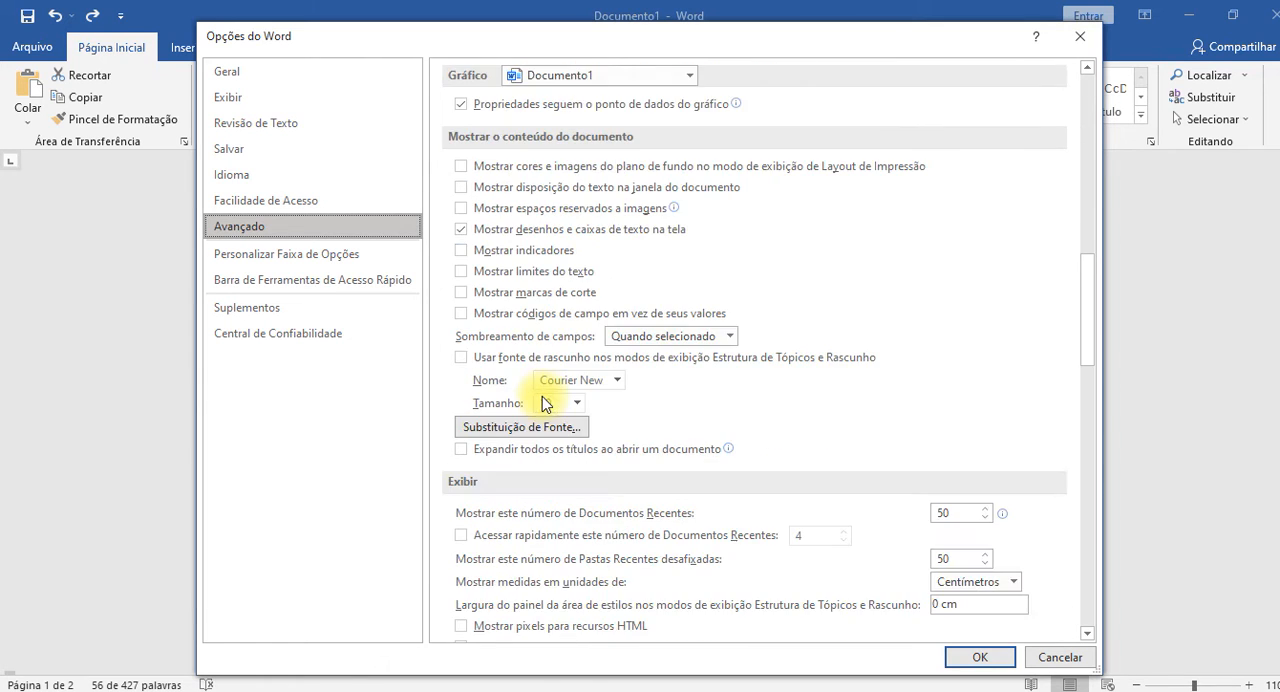
{"action": "scroll", "coordinate": [543, 397], "scroll_direction": "up", "scroll_amount": 15}
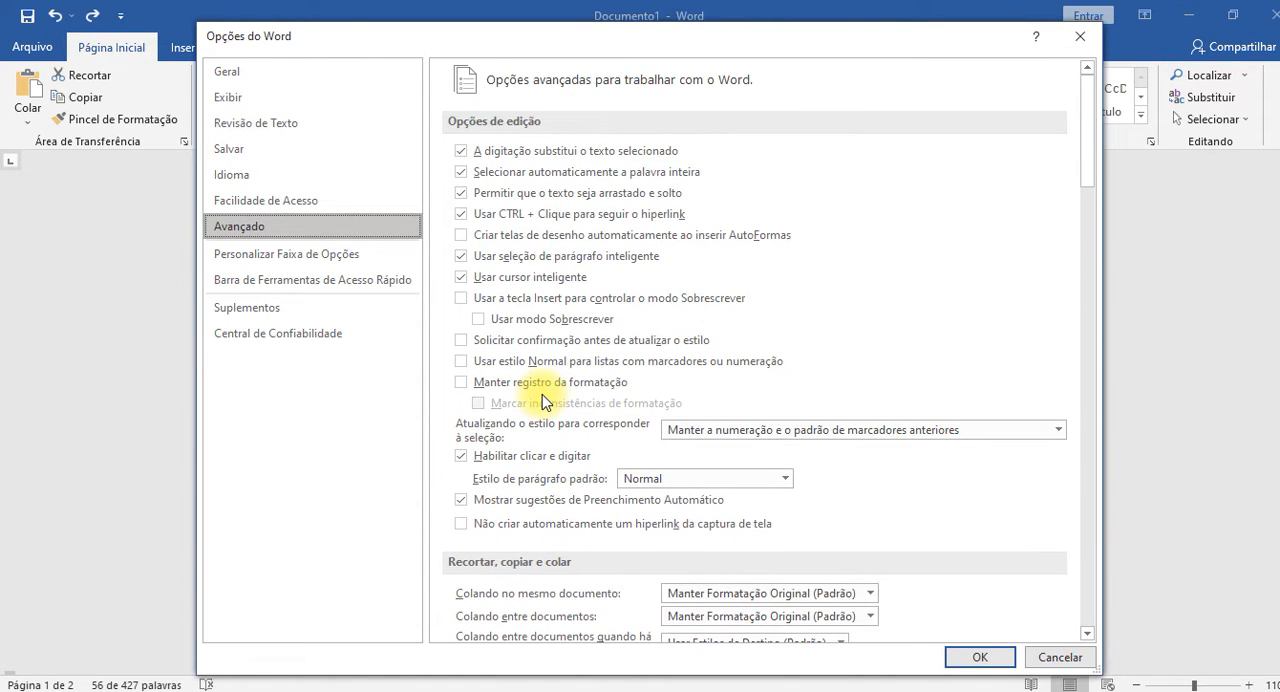
{"action": "left_click", "coordinate": [1080, 36]}
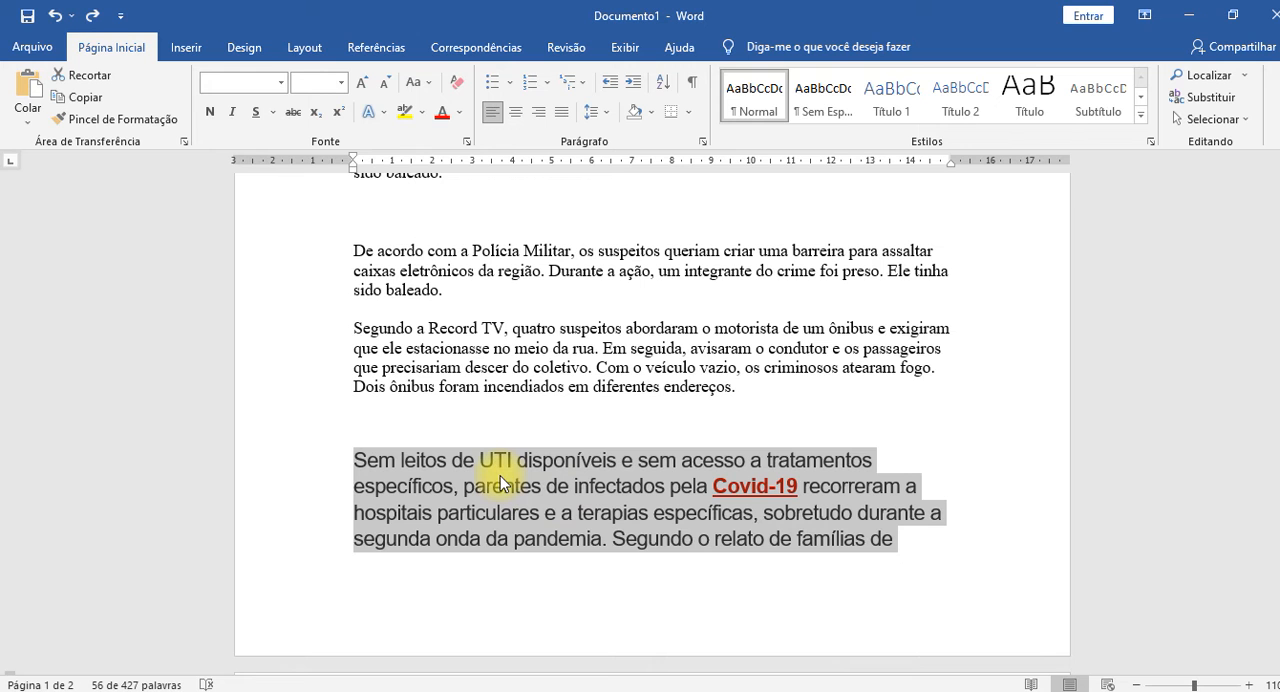
Give the "Temas e estilos" paragraph a first-line indent of 3 cm.
{"action": "left_click", "coordinate": [515, 367]}
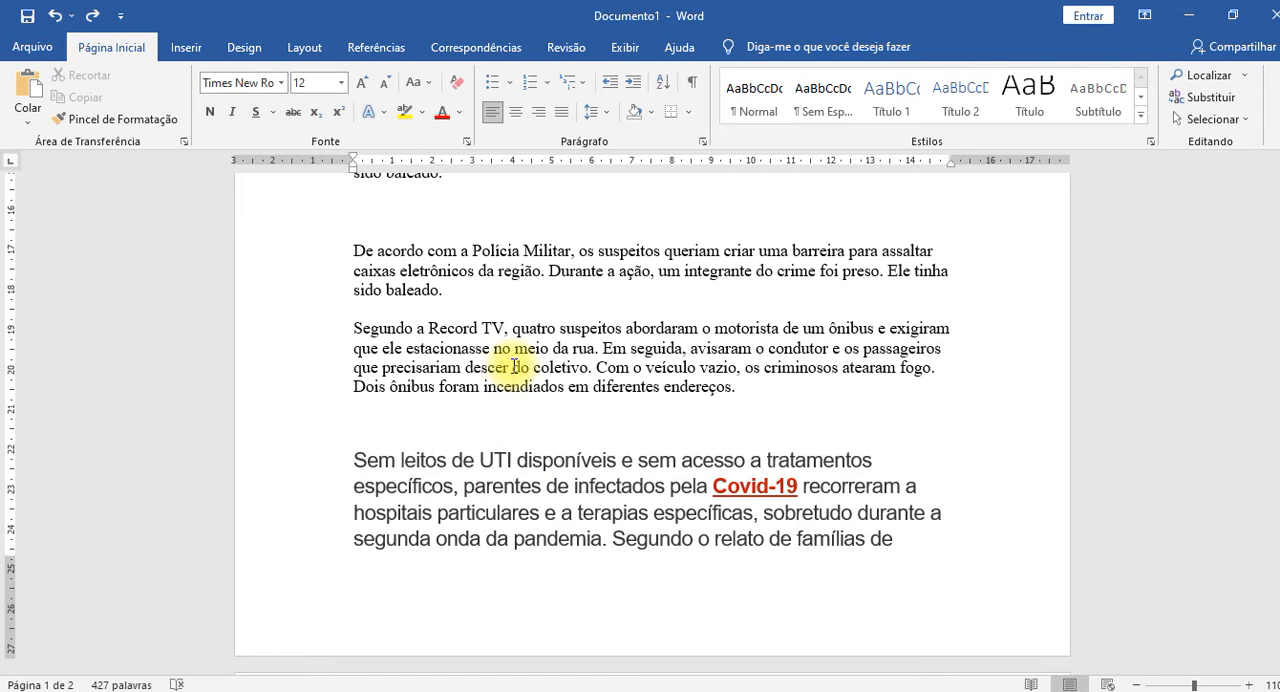
{"action": "scroll", "coordinate": [515, 367], "scroll_direction": "up", "scroll_amount": 8}
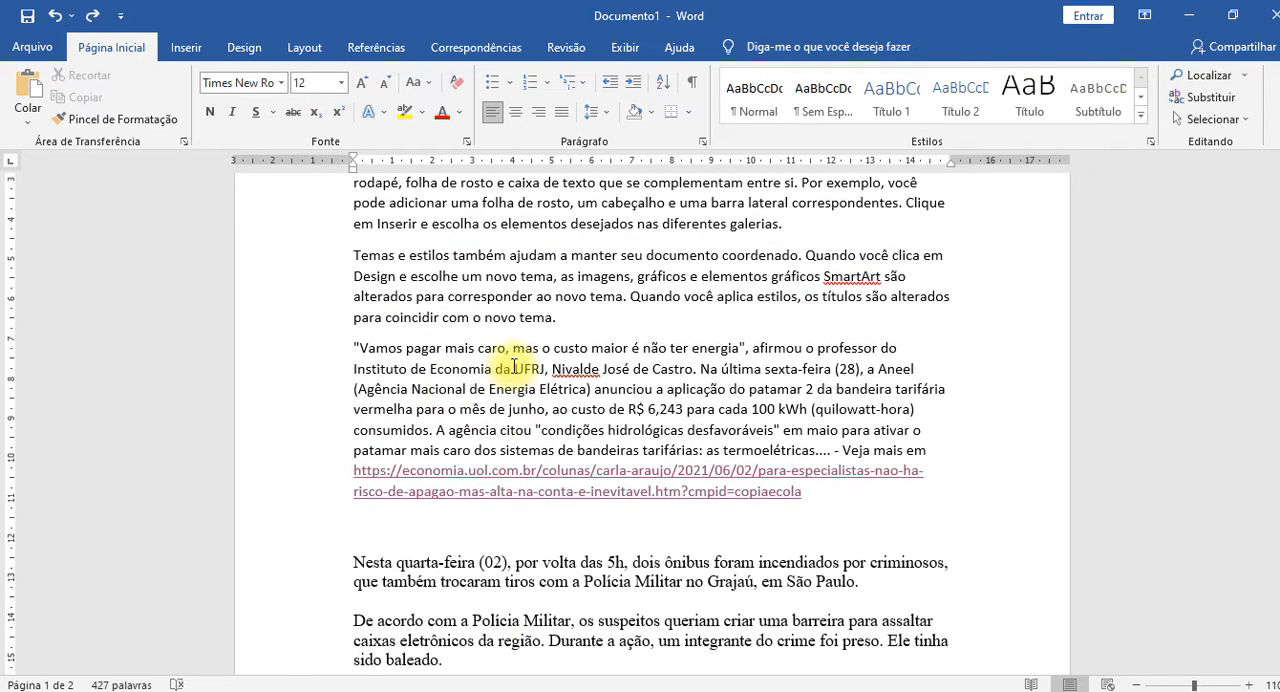
{"action": "left_click", "coordinate": [460, 368]}
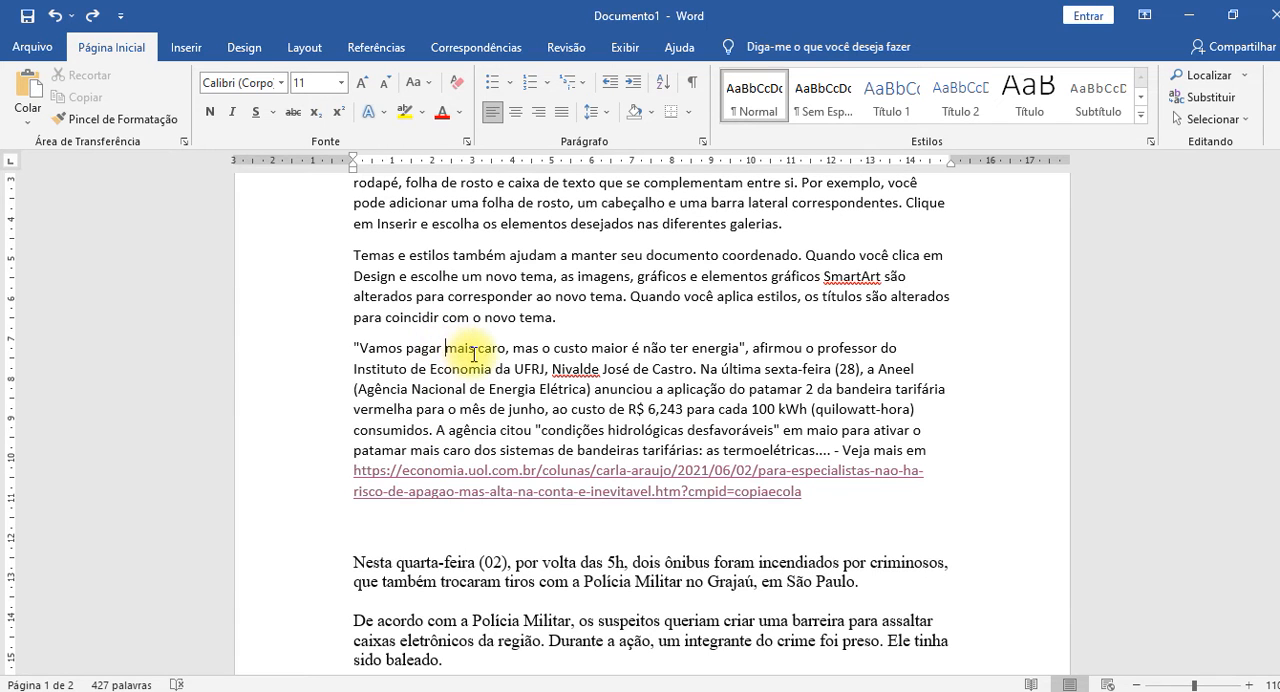
{"action": "left_click", "coordinate": [469, 350]}
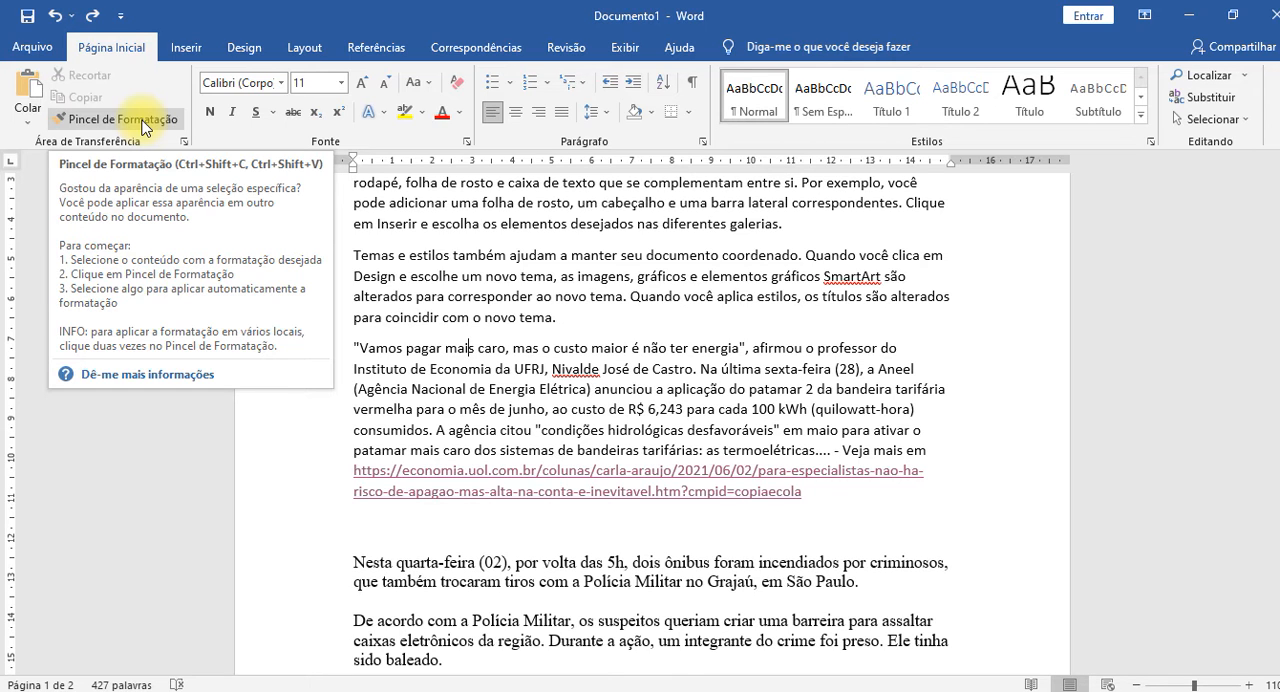
{"action": "left_click", "coordinate": [591, 276]}
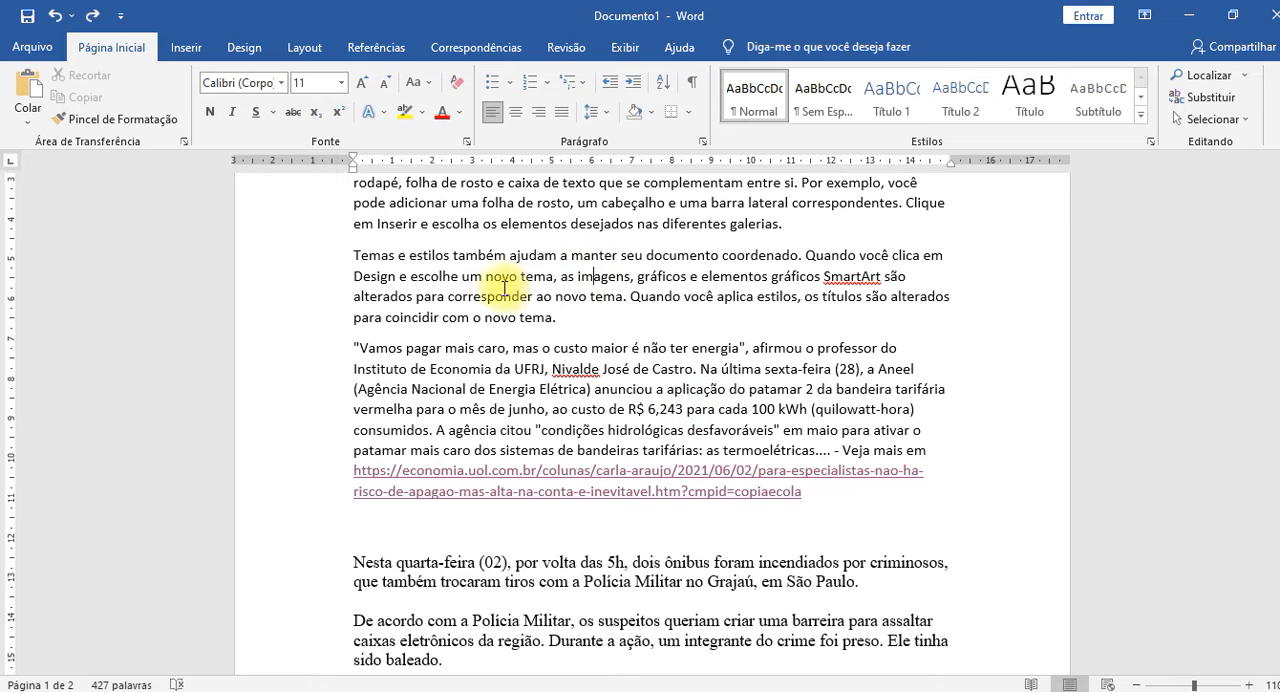
{"action": "left_click", "coordinate": [729, 294]}
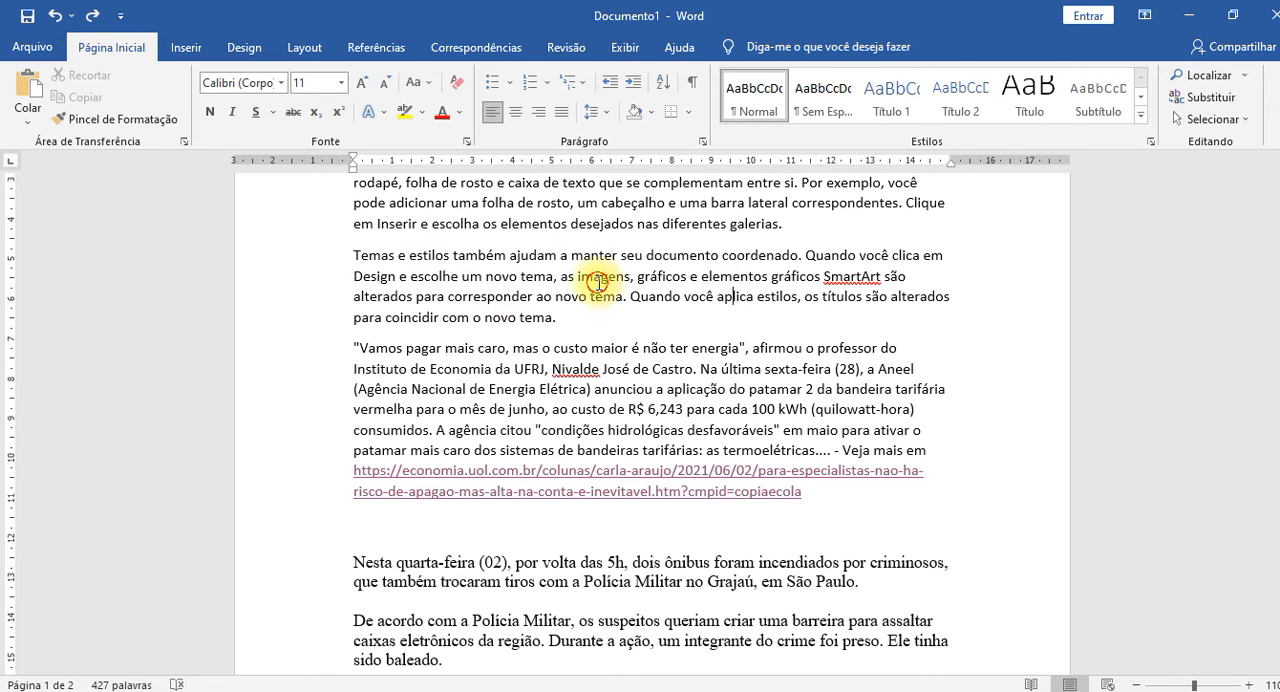
{"action": "left_click", "coordinate": [620, 255]}
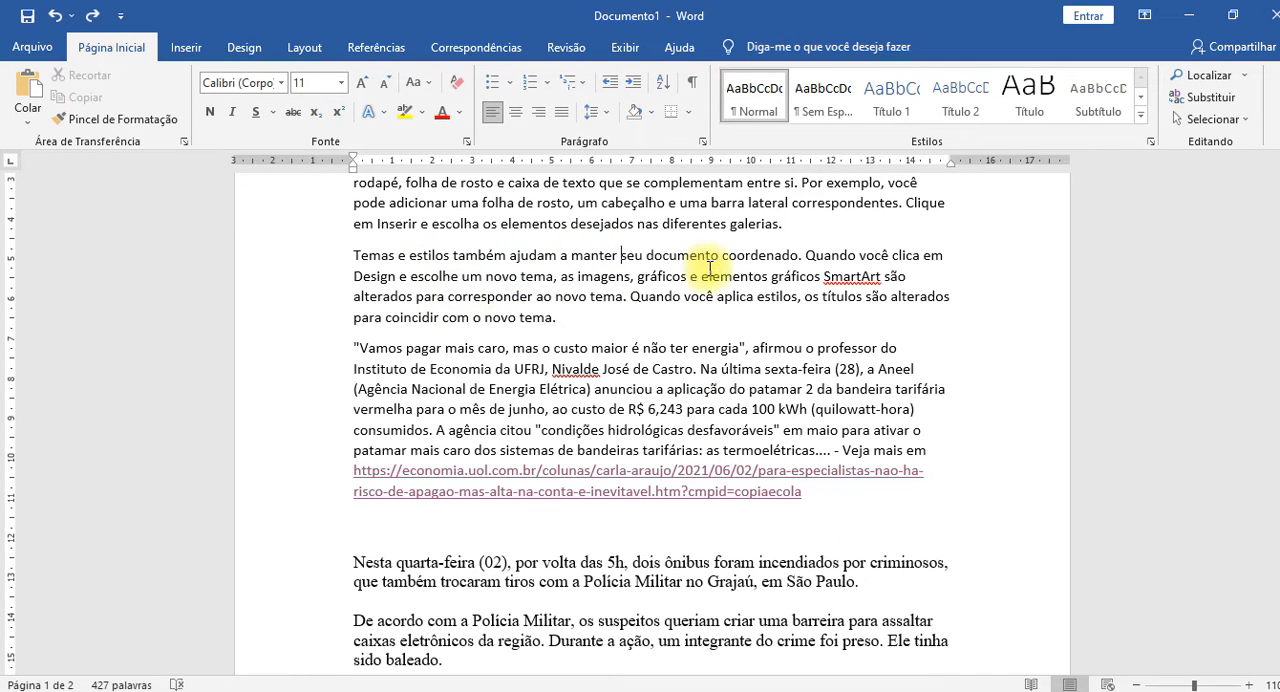
{"action": "left_click", "coordinate": [534, 295]}
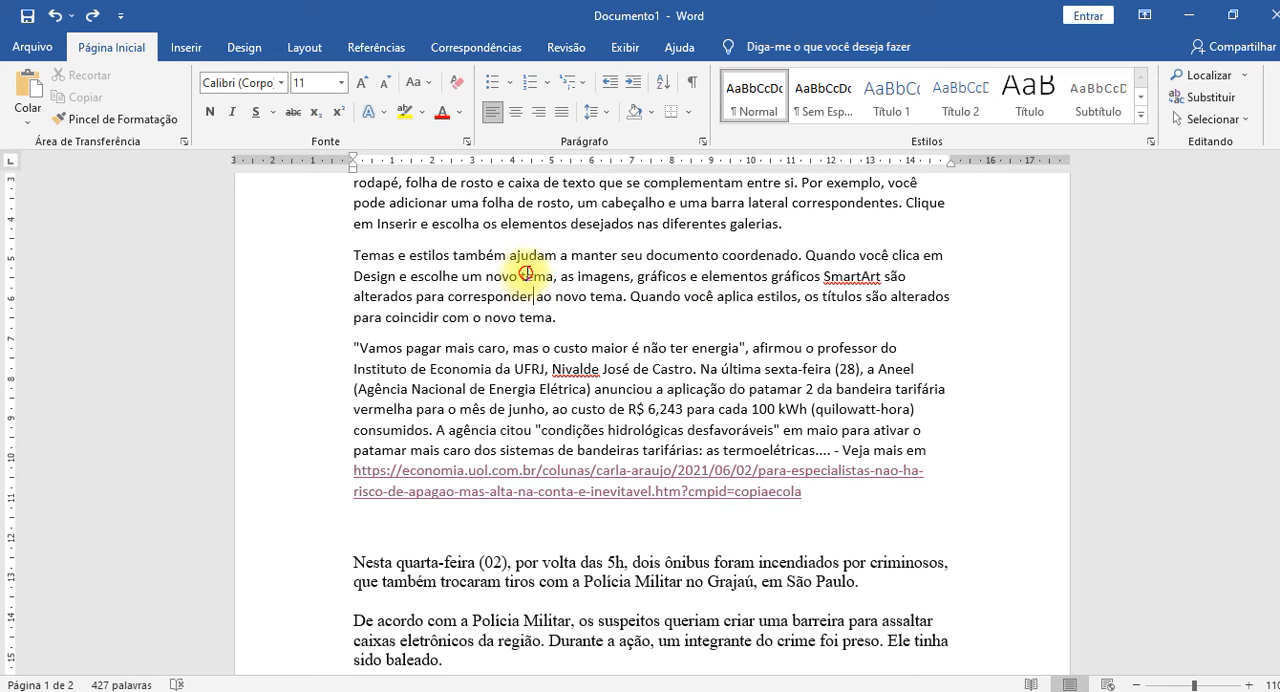
{"action": "left_click", "coordinate": [526, 273]}
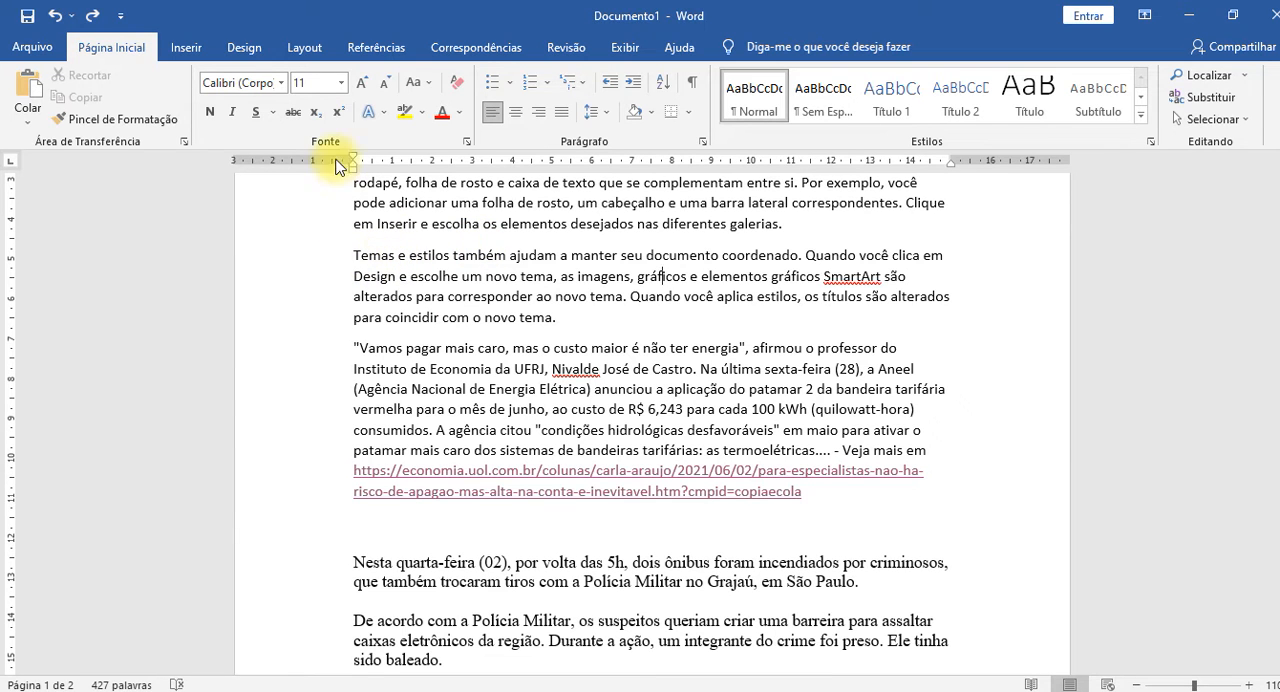
{"action": "left_click_drag", "start_coordinate": [354, 159], "coordinate": [472, 160]}
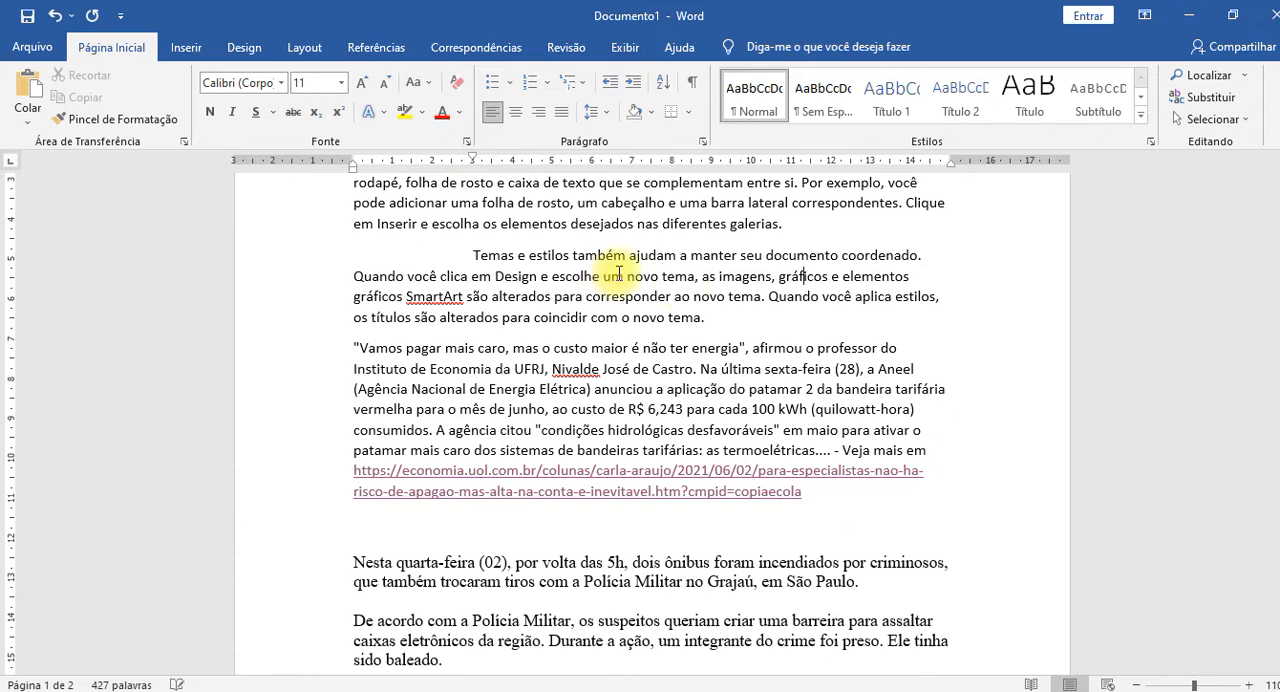
Copy the "Temas e estilos" paragraph's formatting with Format Painter onto the paragraphs from "Nesta quarta-feira" through "Segundo a Record TV".
{"action": "left_click", "coordinate": [126, 121]}
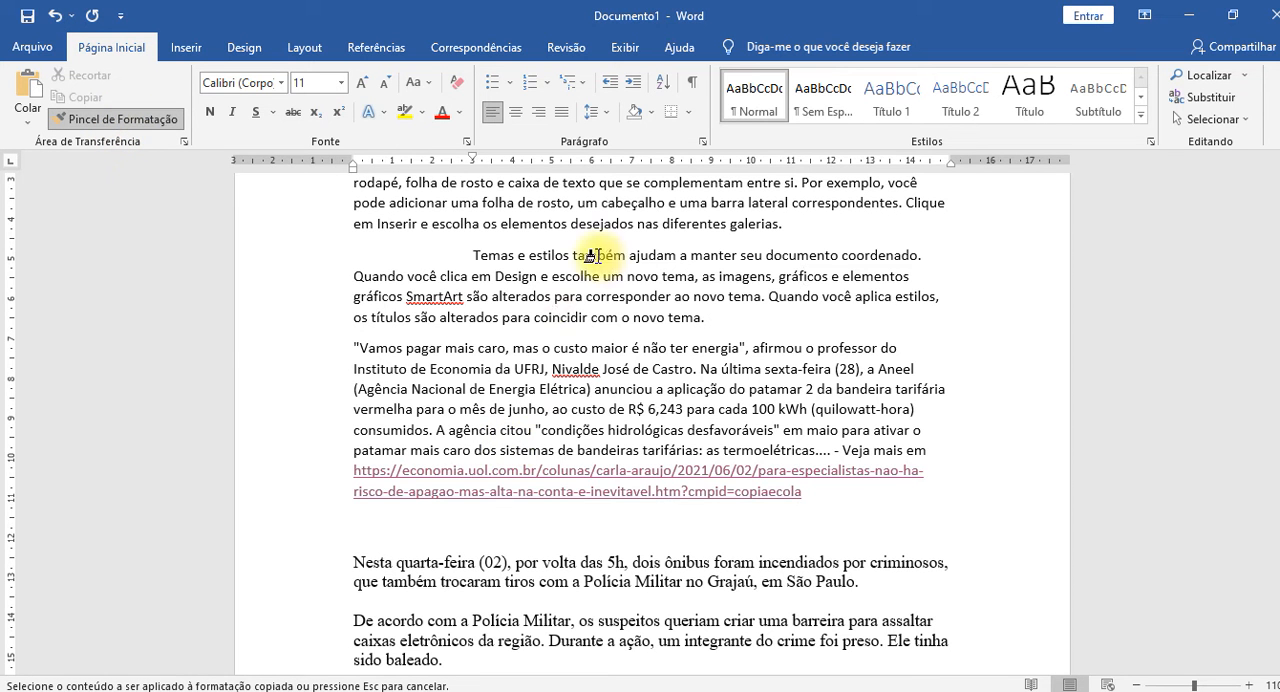
{"action": "scroll", "coordinate": [510, 385], "scroll_direction": "down", "scroll_amount": 2}
{"action": "scroll", "coordinate": [510, 385], "scroll_direction": "down", "scroll_amount": 2}
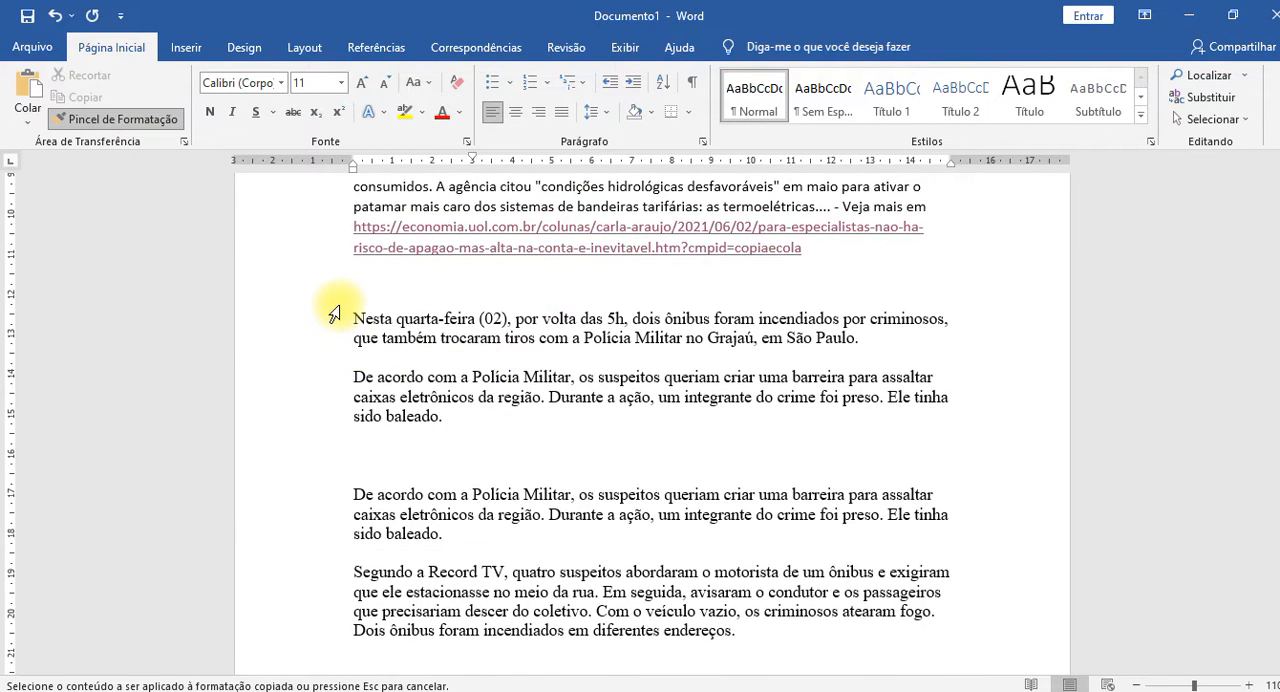
{"action": "scroll", "coordinate": [334, 314], "scroll_direction": "down", "scroll_amount": 1}
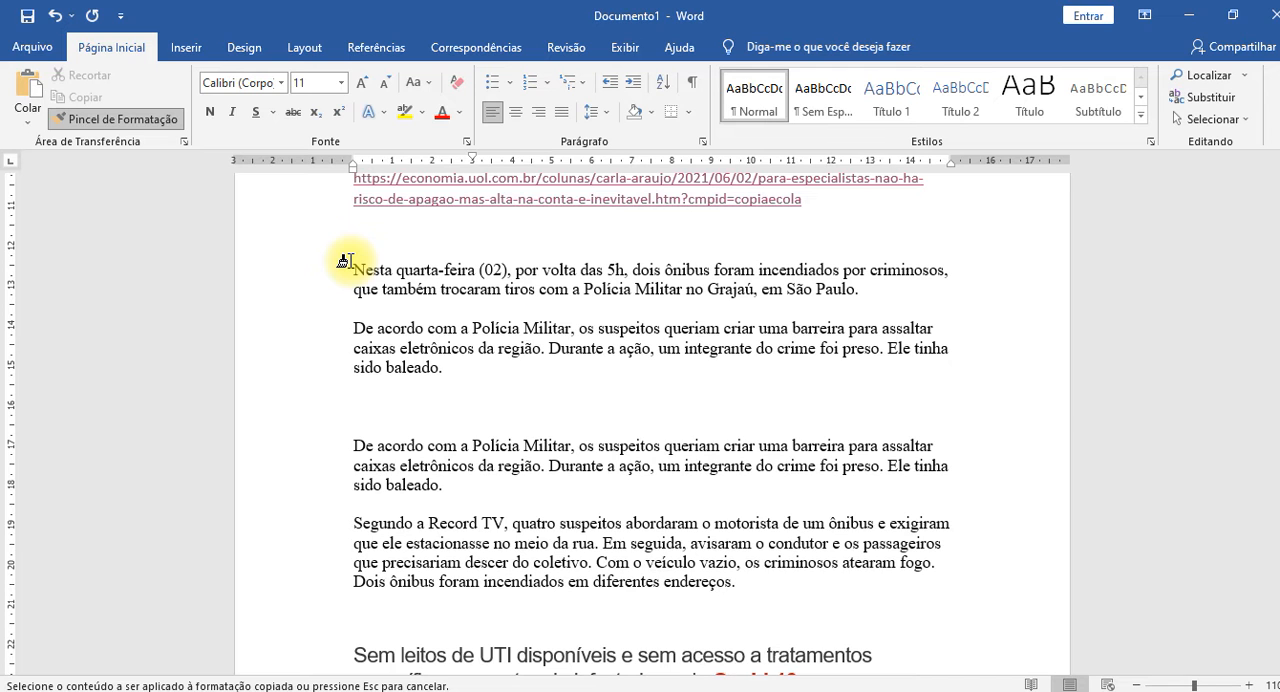
{"action": "mouse_move", "coordinate": [342, 262]}
{"action": "left_mouse_down"}
{"action": "mouse_move", "coordinate": [278, 485]}
{"action": "mouse_move", "coordinate": [760, 580]}
{"action": "mouse_move", "coordinate": [735, 598]}
{"action": "left_mouse_up"}
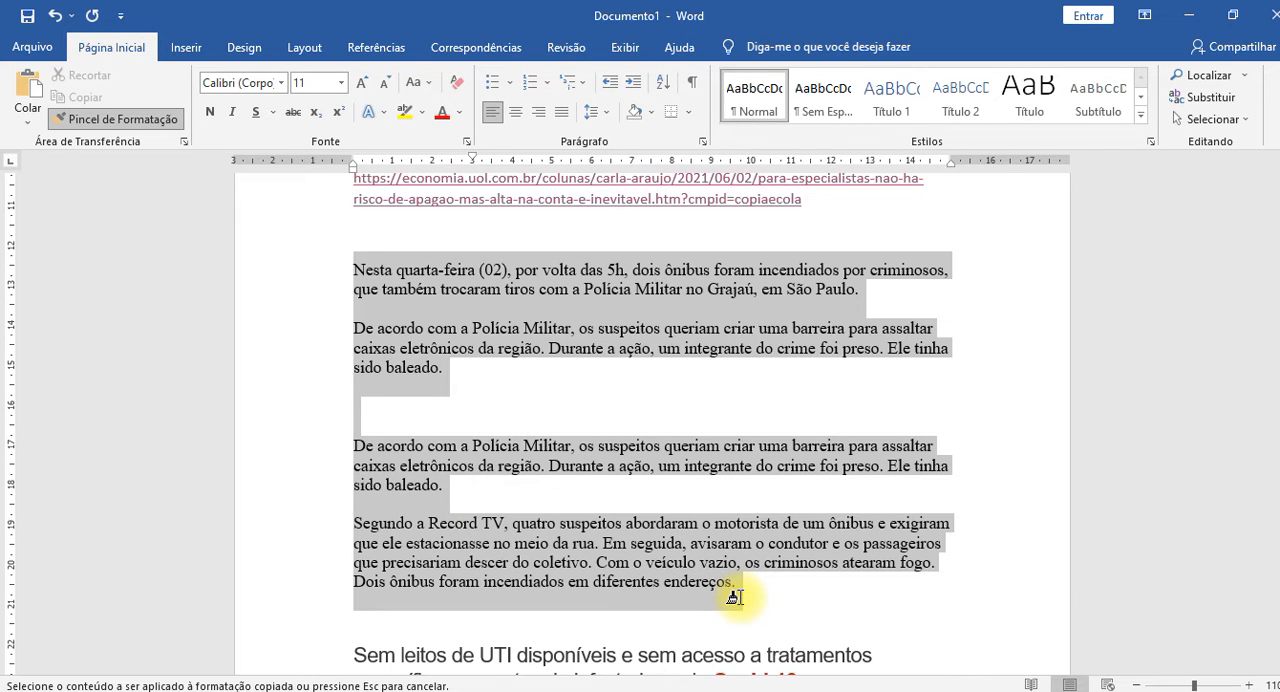
{"action": "left_click_drag", "start_coordinate": [735, 598], "coordinate": [735, 598]}
{"action": "left_click", "coordinate": [488, 450]}
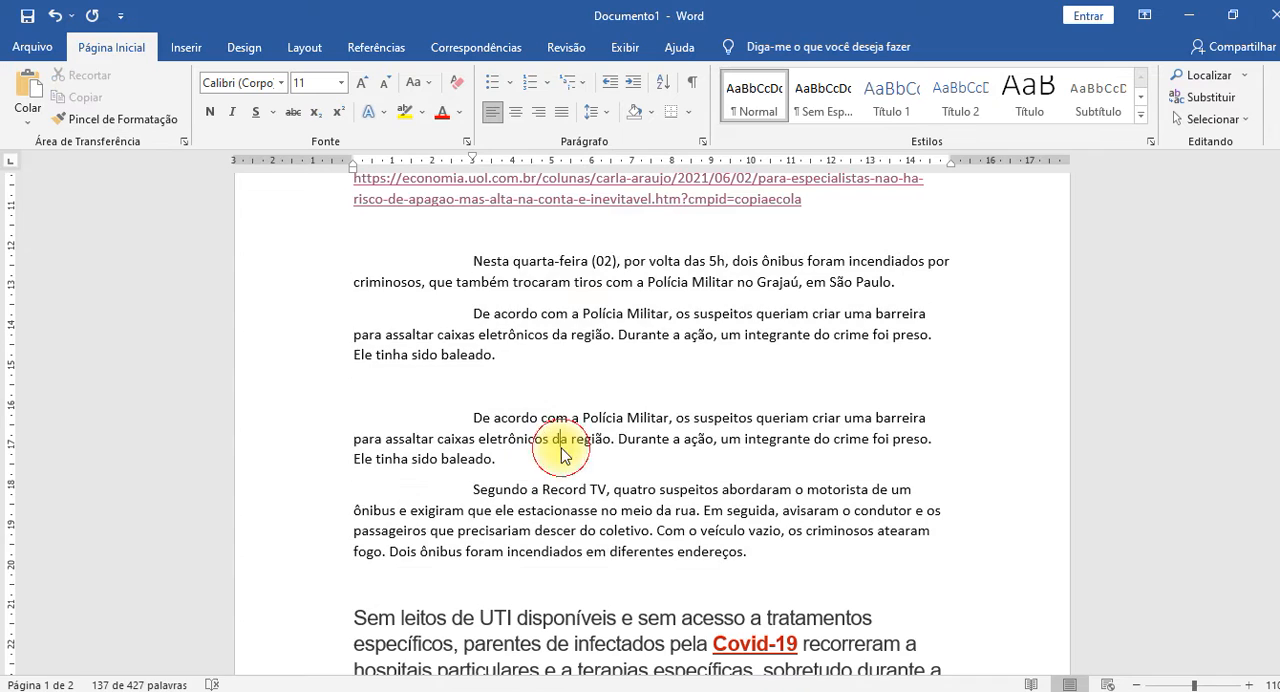
Compare the news paragraphs before and after the format copy by repeatedly undoing and redoing it, ending with it applied.
{"action": "scroll", "coordinate": [620, 400], "scroll_direction": "up", "scroll_amount": 5}
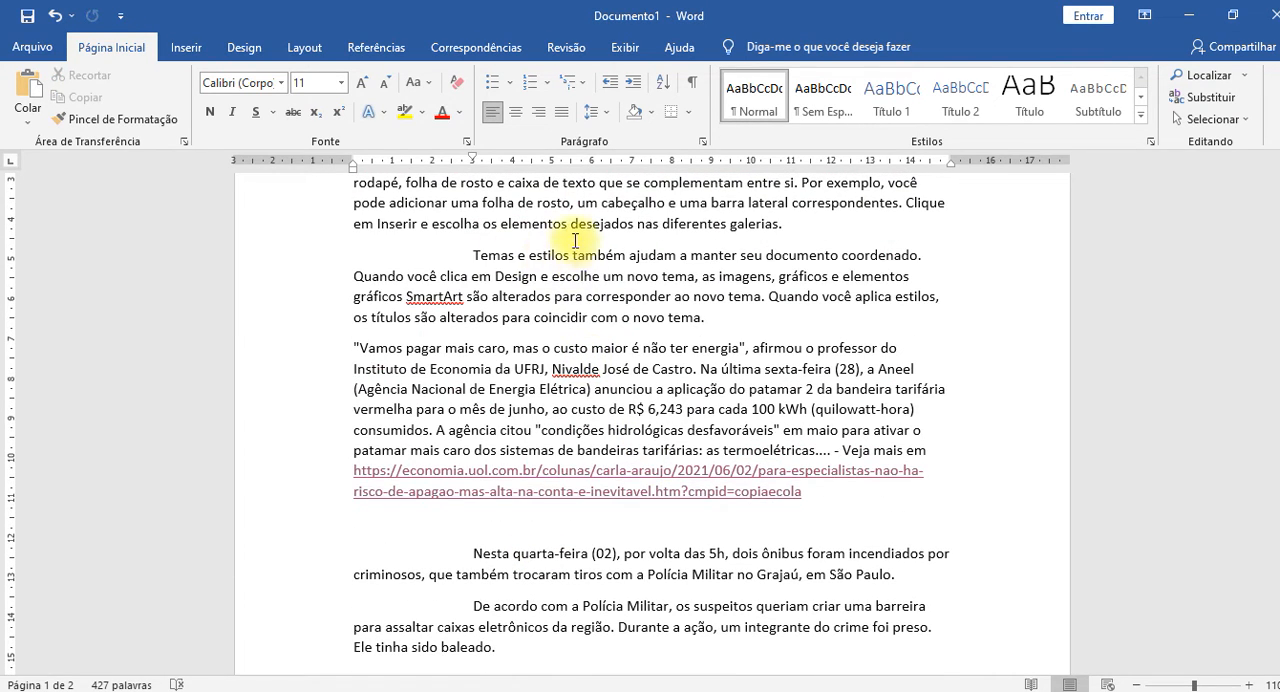
{"action": "scroll", "coordinate": [549, 273], "scroll_direction": "down", "scroll_amount": 5}
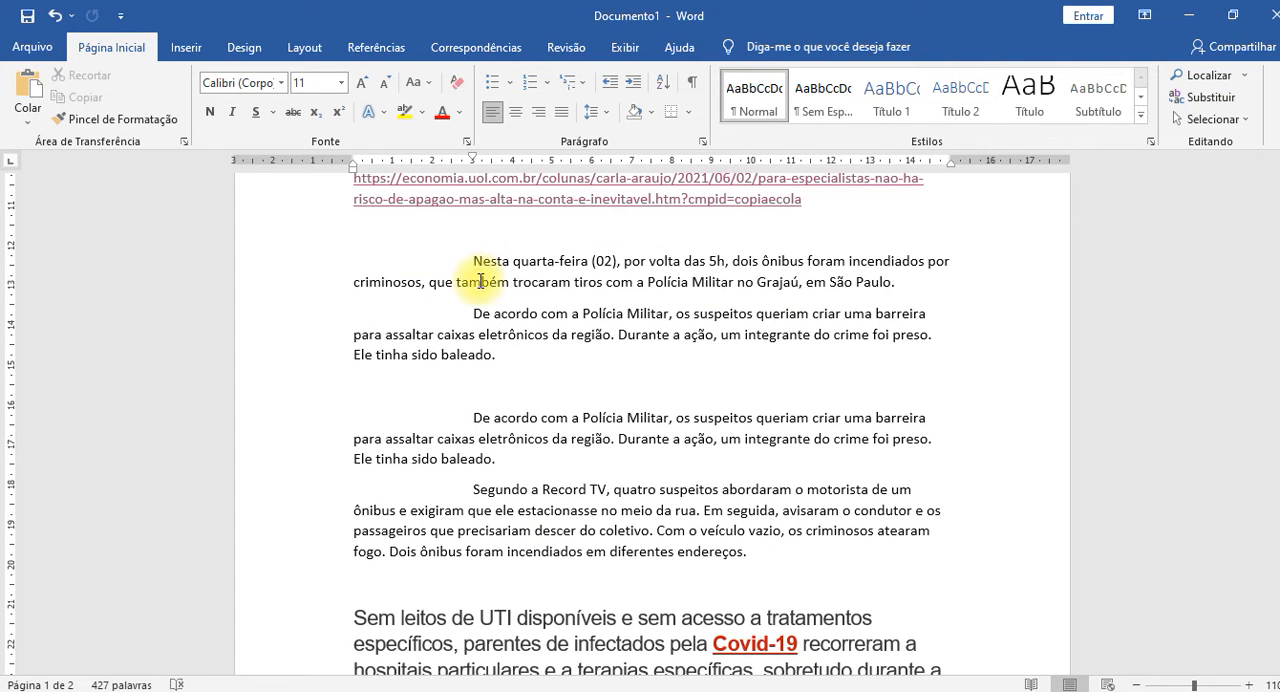
{"action": "key", "text": "ctrl+z"}
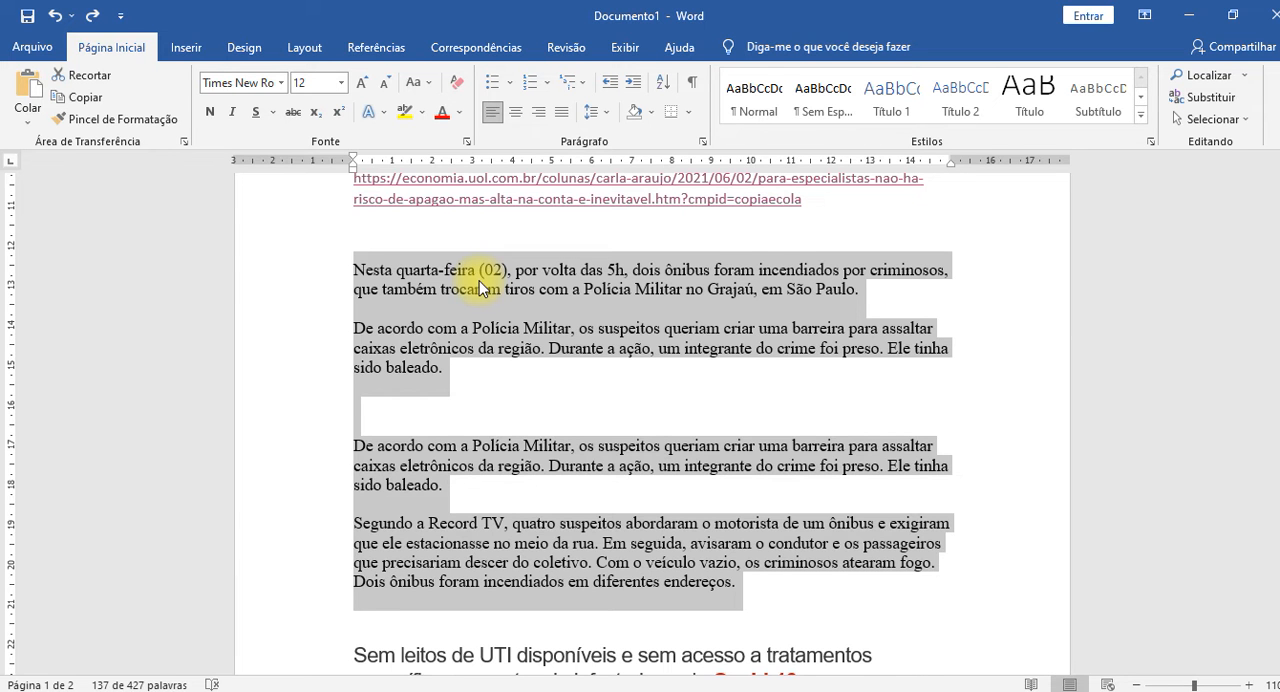
{"action": "key", "text": "ctrl+y"}
{"action": "key", "text": "ctrl+z"}
{"action": "key", "text": "ctrl+y"}
{"action": "key", "text": "ctrl+z"}
{"action": "key", "text": "ctrl+y"}
{"action": "key", "text": "ctrl+z"}
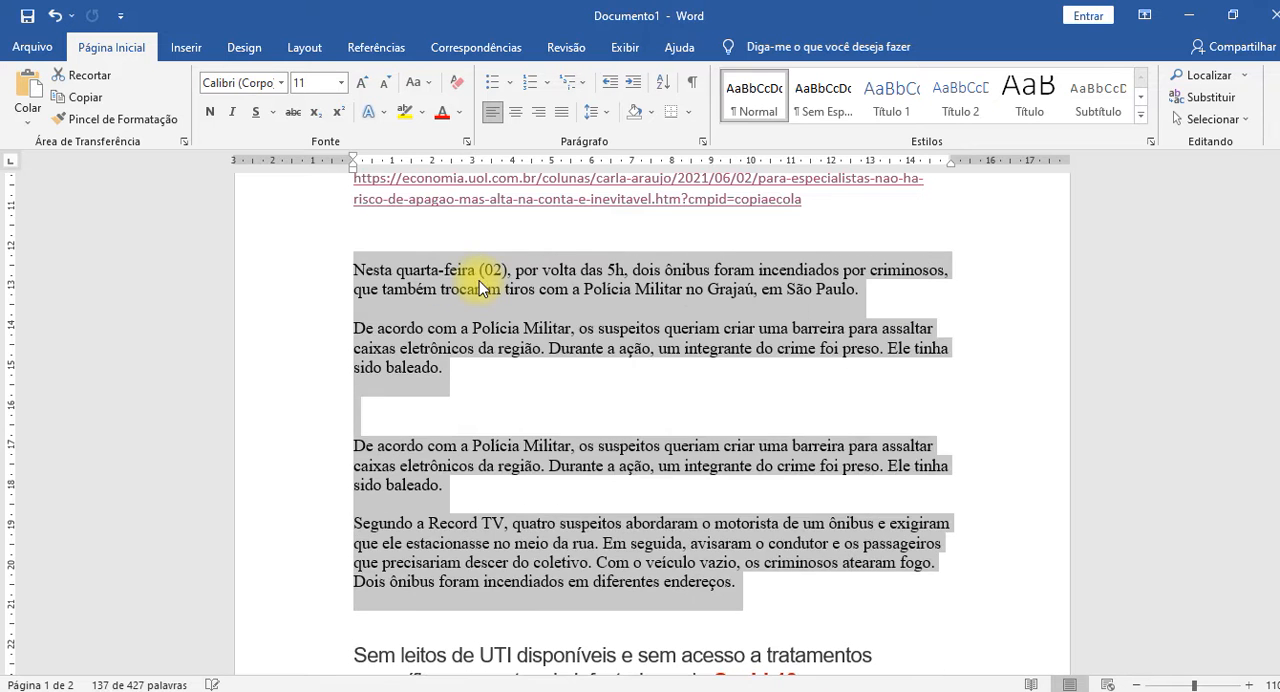
{"action": "key", "text": "ctrl+y"}
{"action": "key", "text": "ctrl+z"}
{"action": "key", "text": "ctrl+y"}
{"action": "key", "text": "ctrl+z"}
{"action": "key", "text": "ctrl+y"}
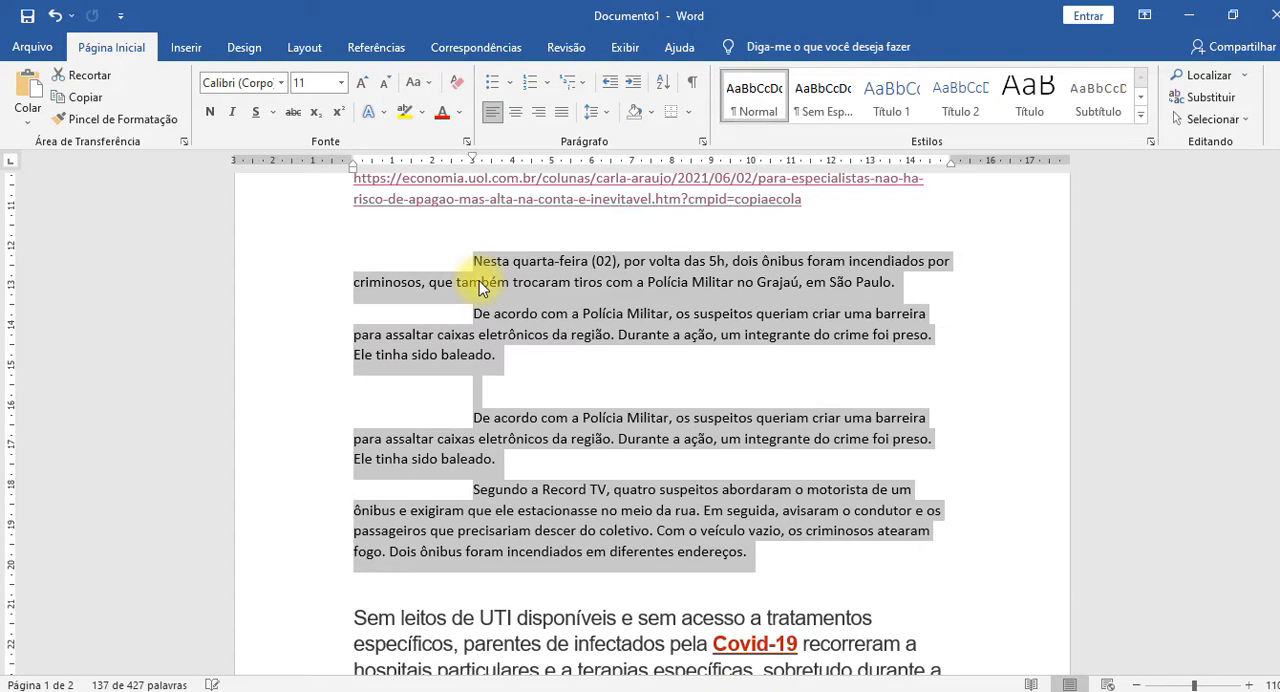
{"action": "left_click", "coordinate": [499, 297]}
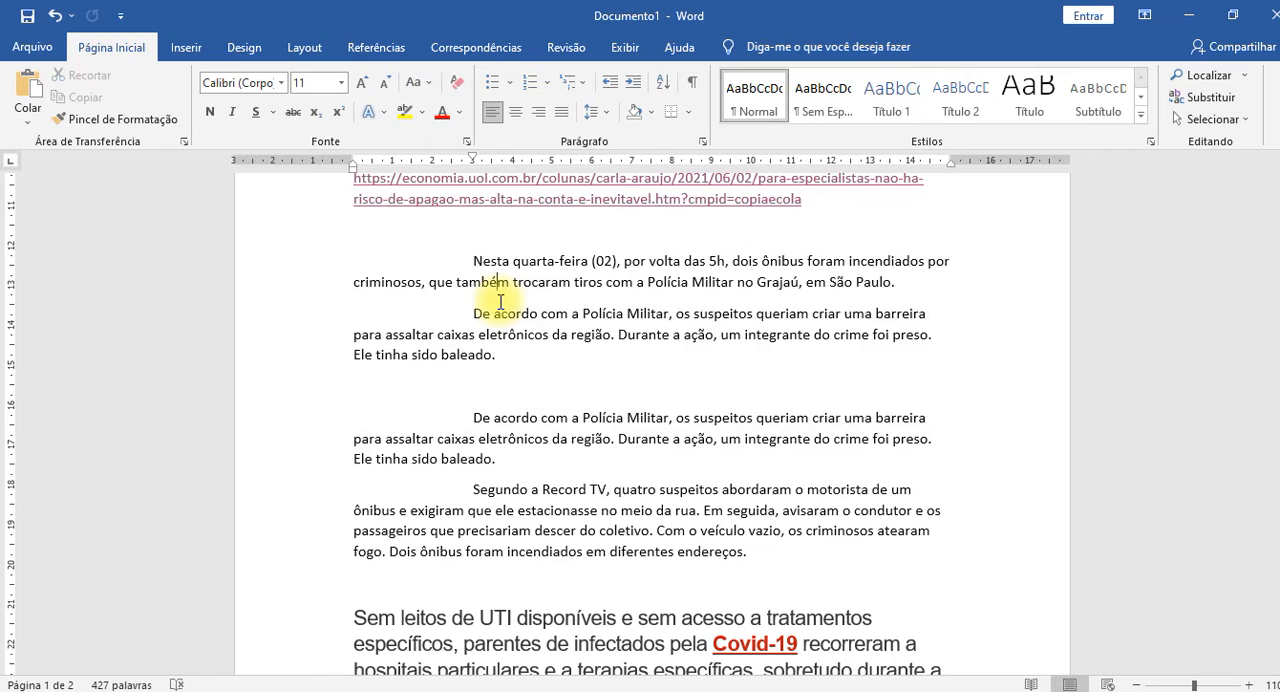
Apply the indented paragraph formatting with Format Painter to the whole "Vamos pagar mais caro" paragraph, including its web link.
{"action": "scroll", "coordinate": [500, 303], "scroll_direction": "up", "scroll_amount": 3}
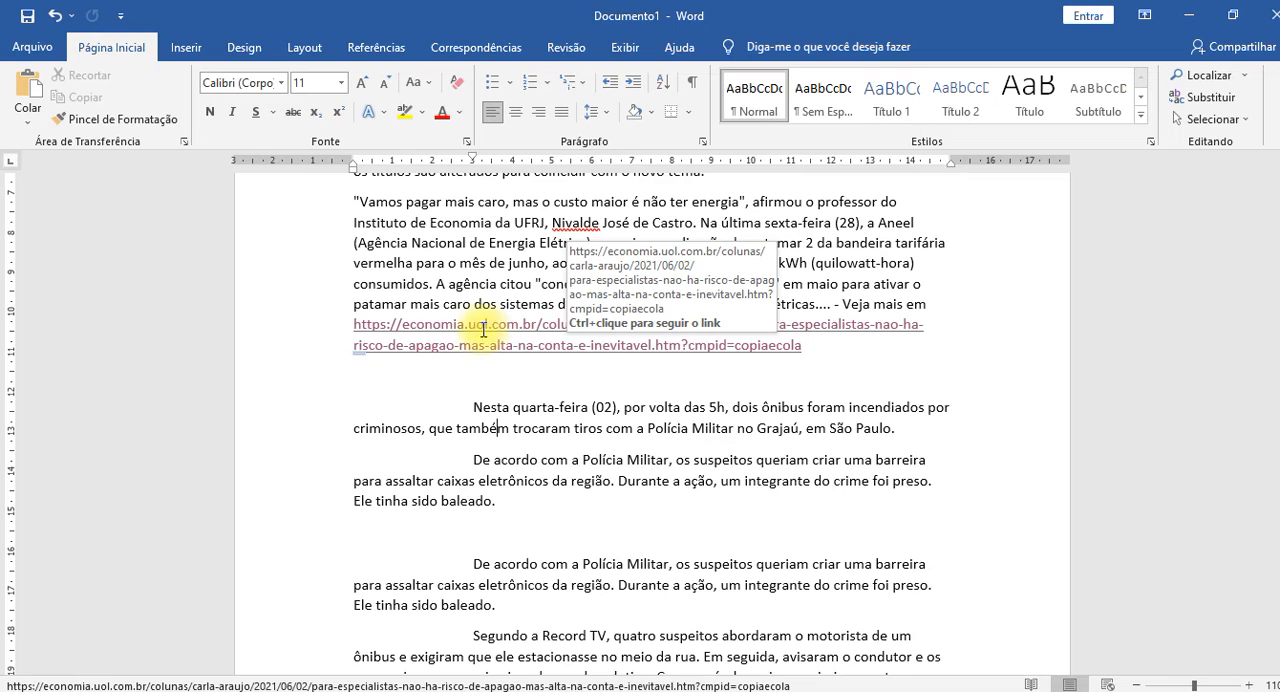
{"action": "scroll", "coordinate": [595, 328], "scroll_direction": "up", "scroll_amount": 1}
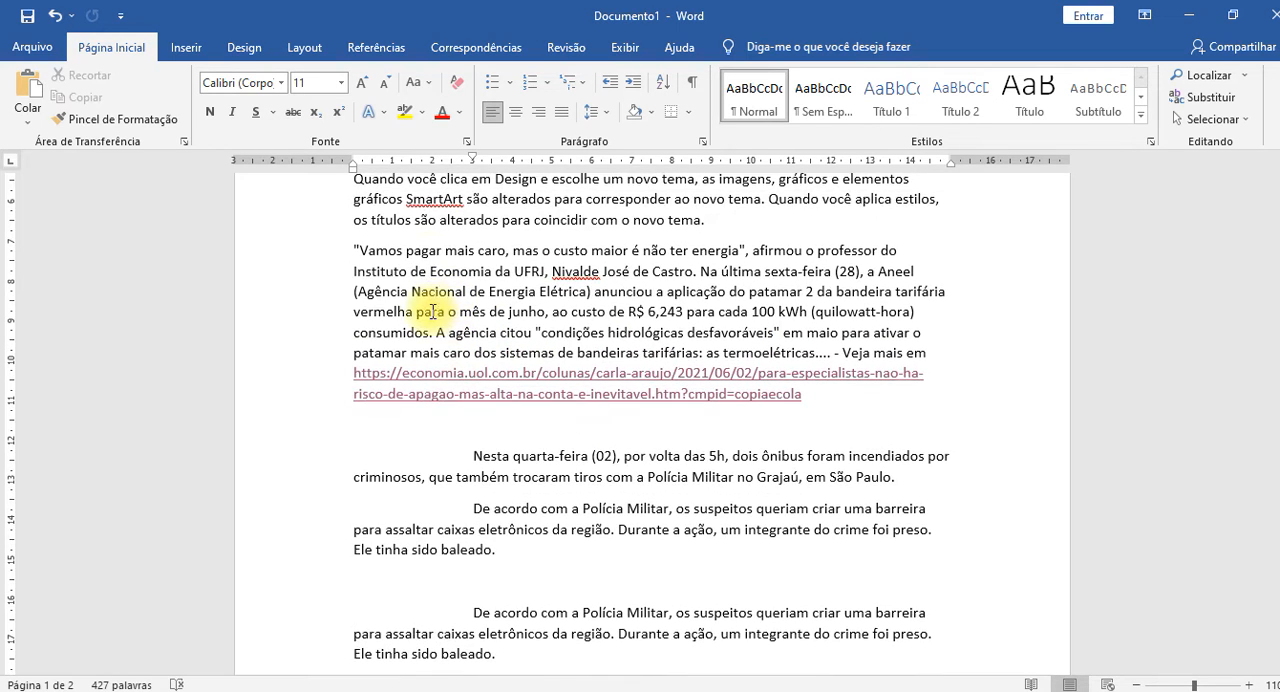
{"action": "scroll", "coordinate": [455, 251], "scroll_direction": "up", "scroll_amount": 3}
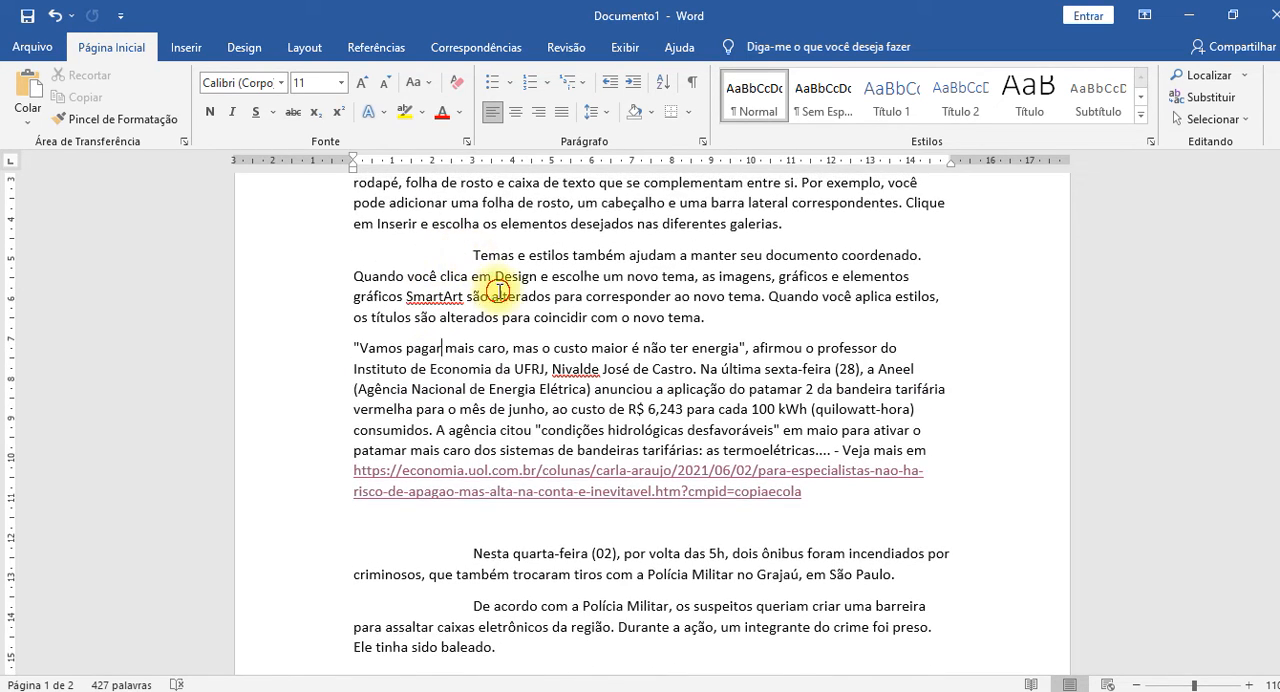
{"action": "scroll", "coordinate": [508, 300], "scroll_direction": "down", "scroll_amount": 4}
{"action": "scroll", "coordinate": [510, 322], "scroll_direction": "down", "scroll_amount": 1}
{"action": "left_click", "coordinate": [605, 360]}
{"action": "scroll", "coordinate": [330, 409], "scroll_direction": "up", "scroll_amount": 2}
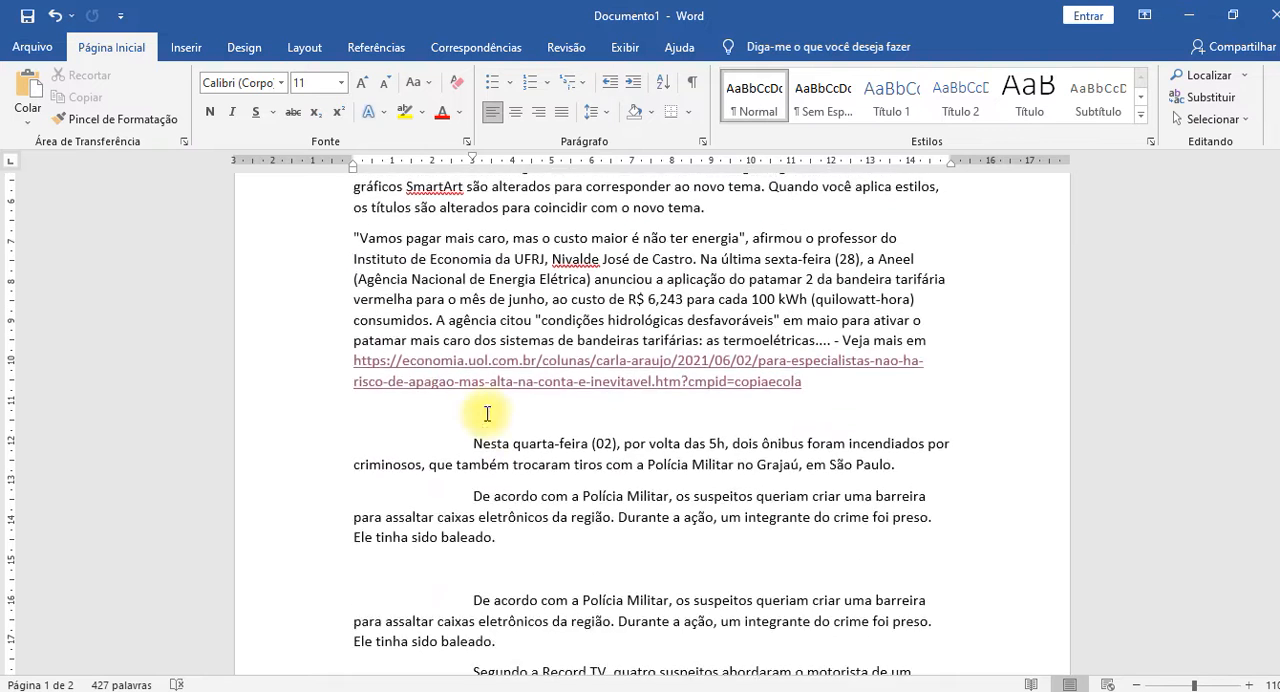
{"action": "left_click", "coordinate": [92, 119]}
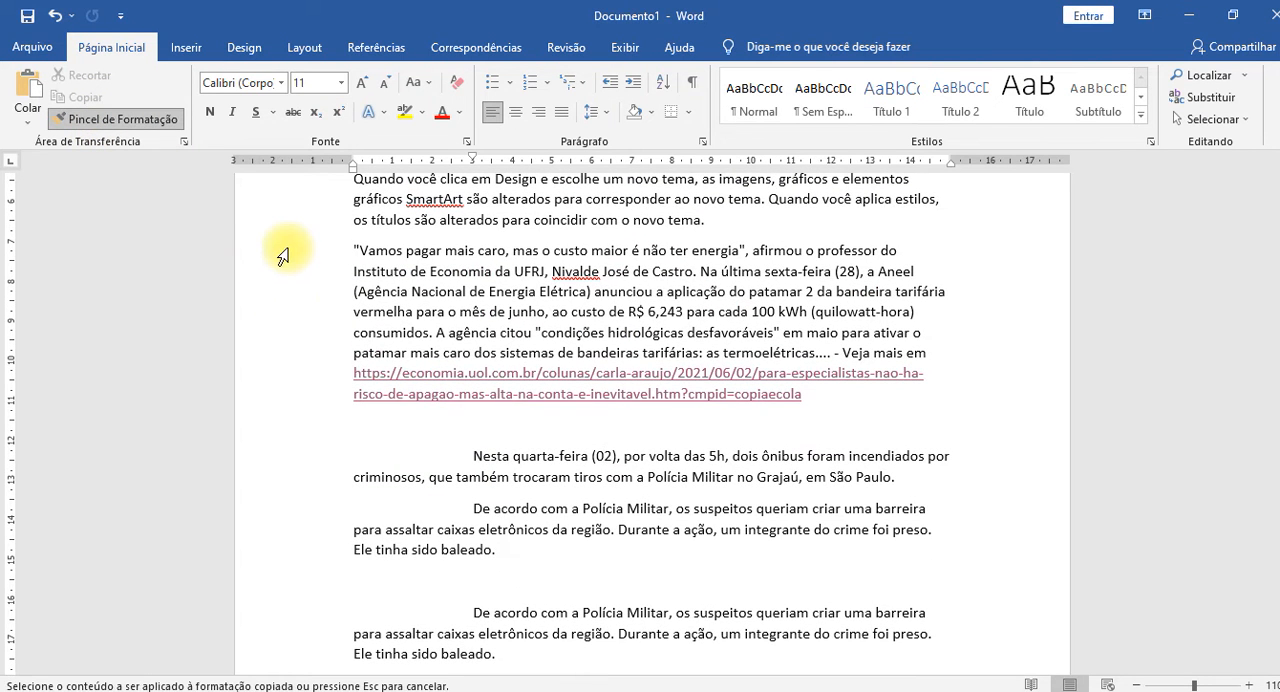
{"action": "mouse_move", "coordinate": [353, 250]}
{"action": "left_mouse_down"}
{"action": "mouse_move", "coordinate": [374, 268]}
{"action": "mouse_move", "coordinate": [735, 342]}
{"action": "mouse_move", "coordinate": [724, 388]}
{"action": "left_mouse_up"}
{"action": "left_click", "coordinate": [825, 476]}
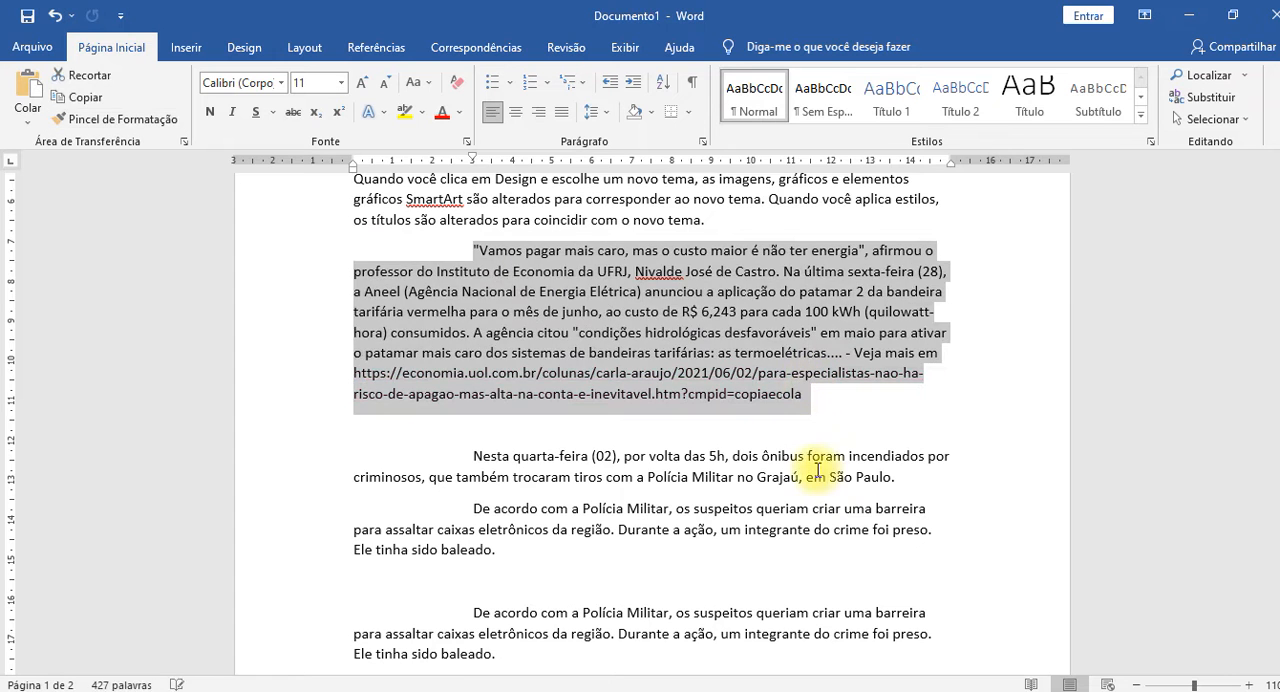
Compare the "Vamos pagar mais caro" paragraph and its web link before and after the format copy by repeatedly undoing and redoing it, ending with it applied.
{"action": "left_click", "coordinate": [464, 373]}
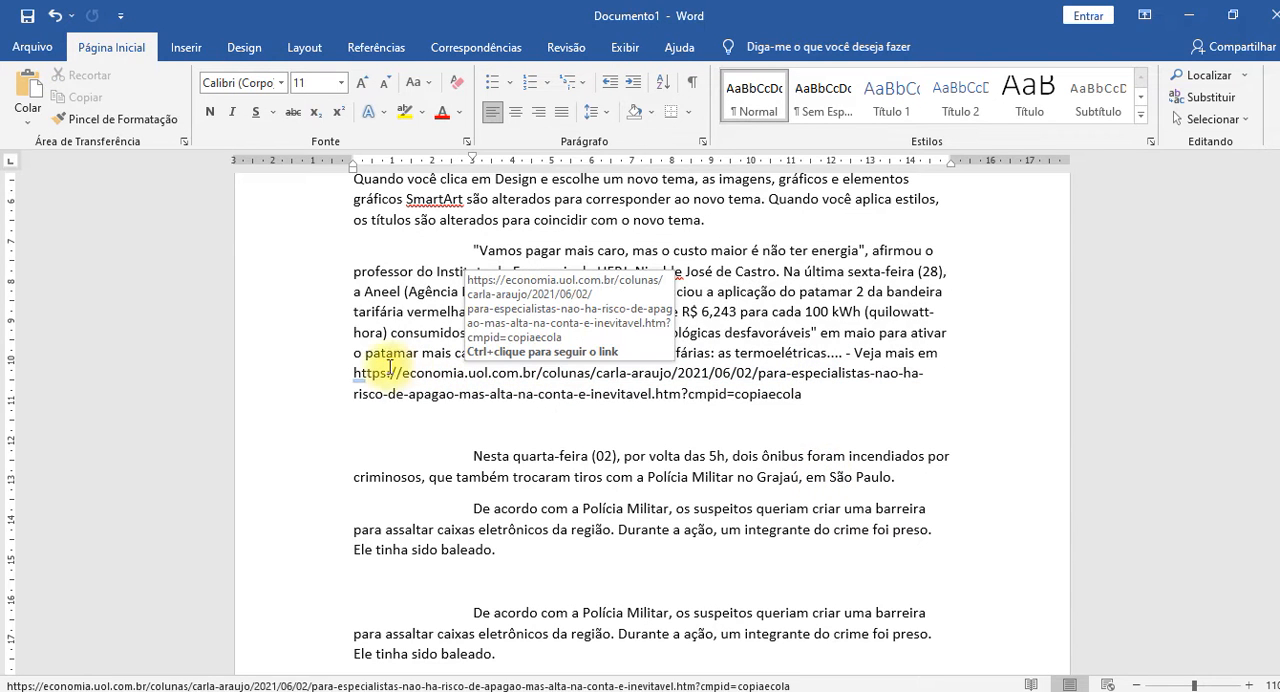
{"action": "left_click", "coordinate": [832, 396]}
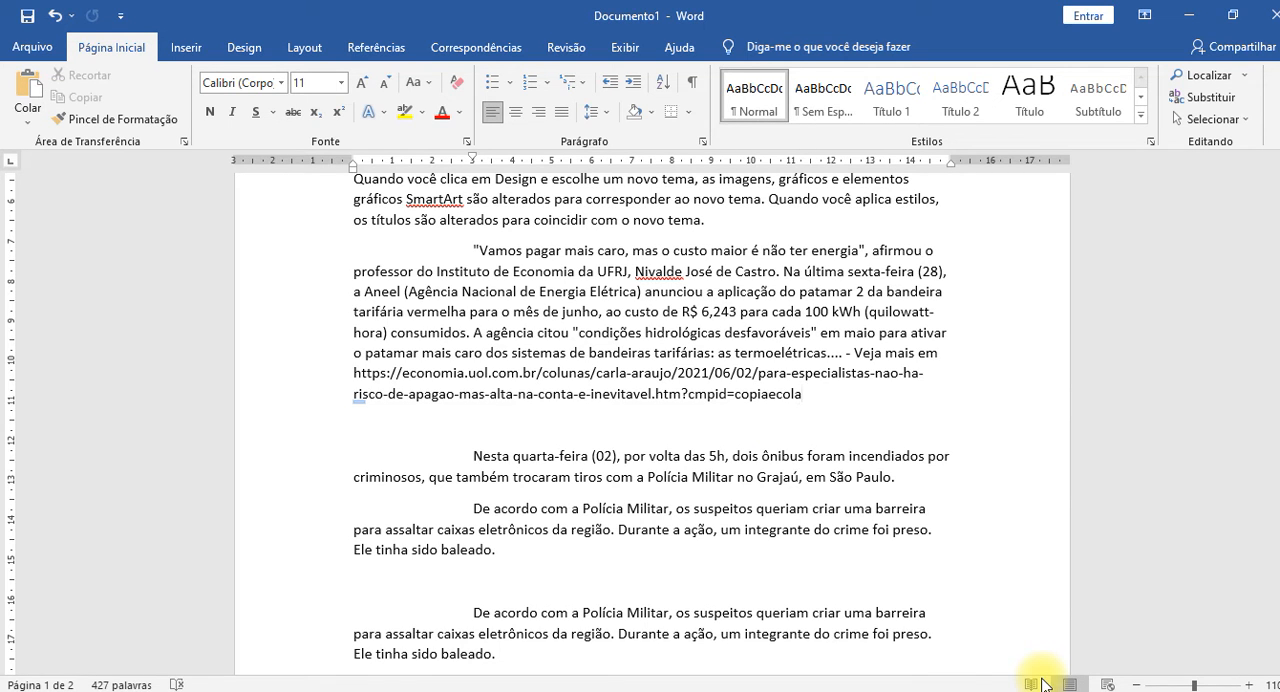
{"action": "key", "text": "ctrl+z"}
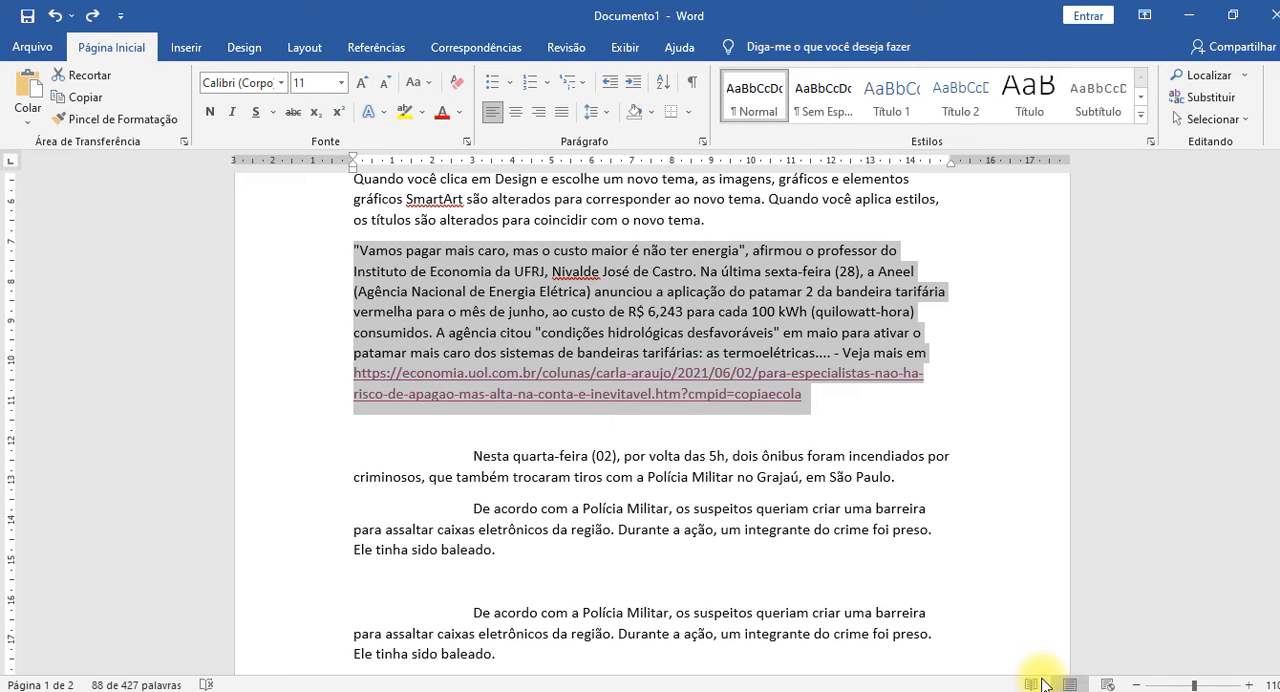
{"action": "key", "text": "ctrl+y"}
{"action": "key", "text": "ctrl+z"}
{"action": "key", "text": "ctrl+y"}
{"action": "key", "text": "ctrl+z"}
{"action": "key", "text": "ctrl+y"}
{"action": "key", "text": "ctrl+z"}
{"action": "key", "text": "ctrl+y"}
{"action": "key", "text": "ctrl+z"}
{"action": "key", "text": "ctrl+y"}
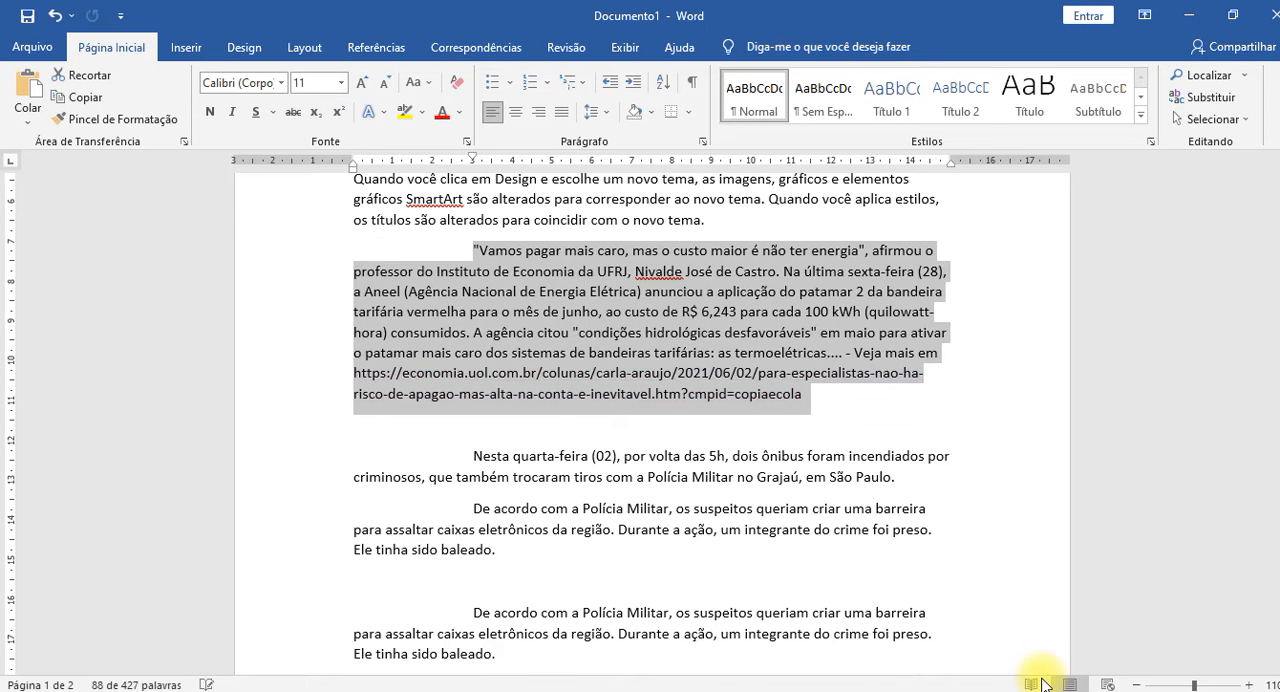
{"action": "key", "text": "ctrl+z"}
{"action": "key", "text": "ctrl+y"}
{"action": "key", "text": "ctrl+z"}
{"action": "key", "text": "ctrl+y"}
{"action": "key", "text": "ctrl+z"}
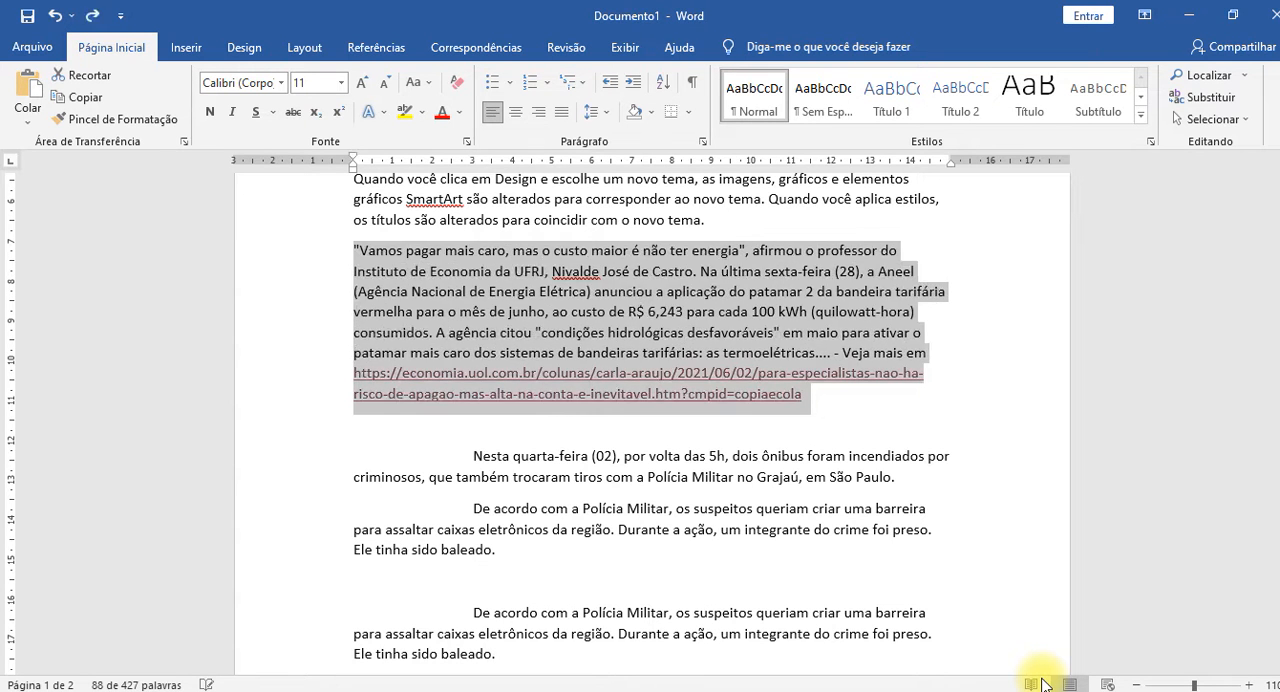
{"action": "key", "text": "ctrl+y"}
{"action": "key", "text": "ctrl+z"}
{"action": "key", "text": "ctrl+y"}
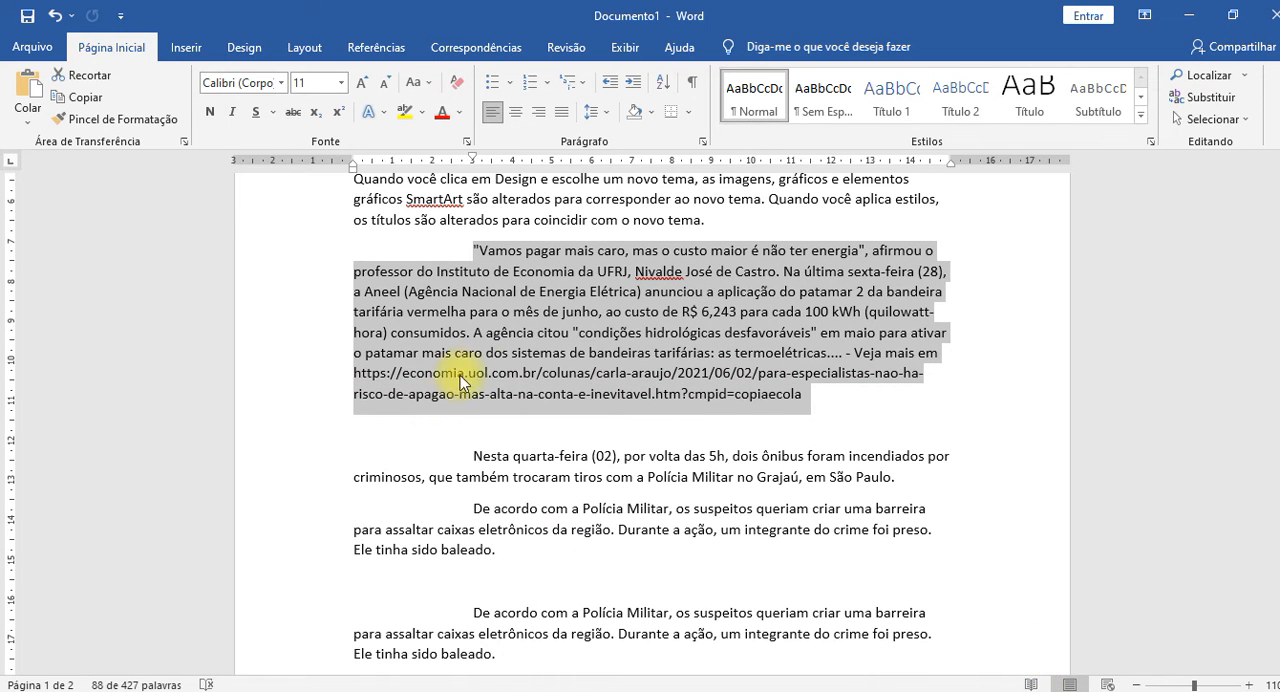
Undo the automatic hyperlink on the web address ending the "Vamos pagar mais caro" paragraph, using its AutoCorrect options.
{"action": "left_click", "coordinate": [524, 333]}
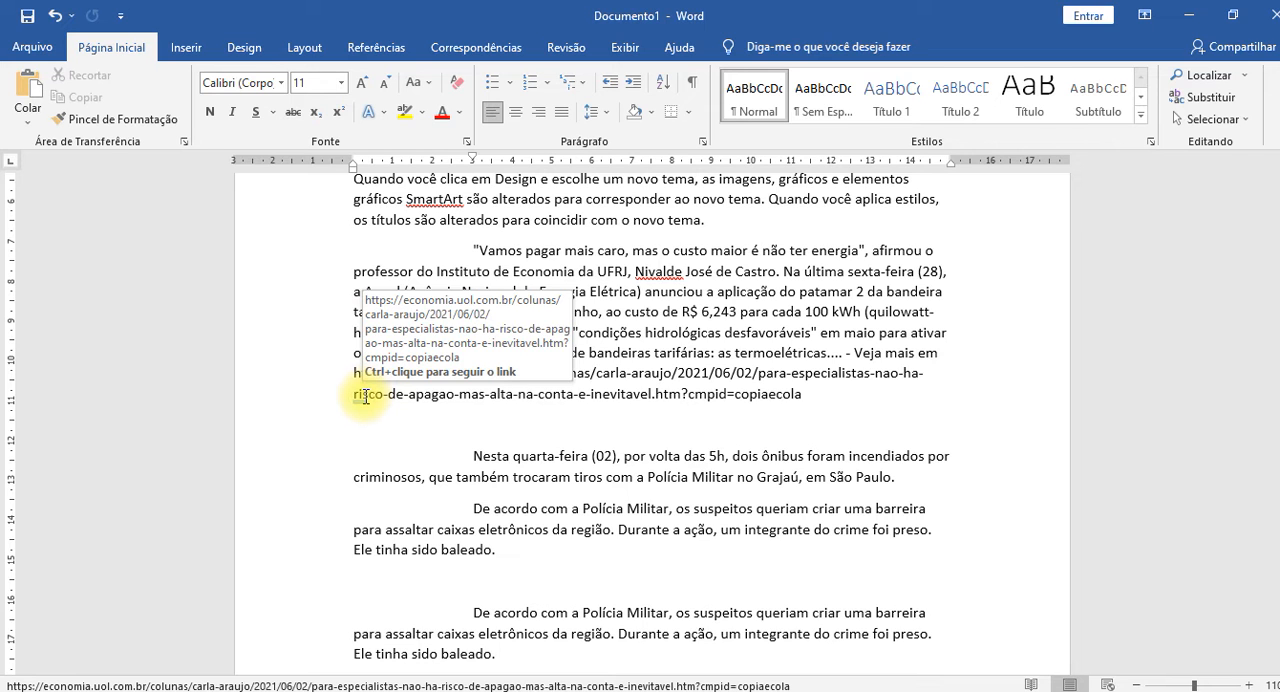
{"action": "mouse_move", "coordinate": [362, 402]}
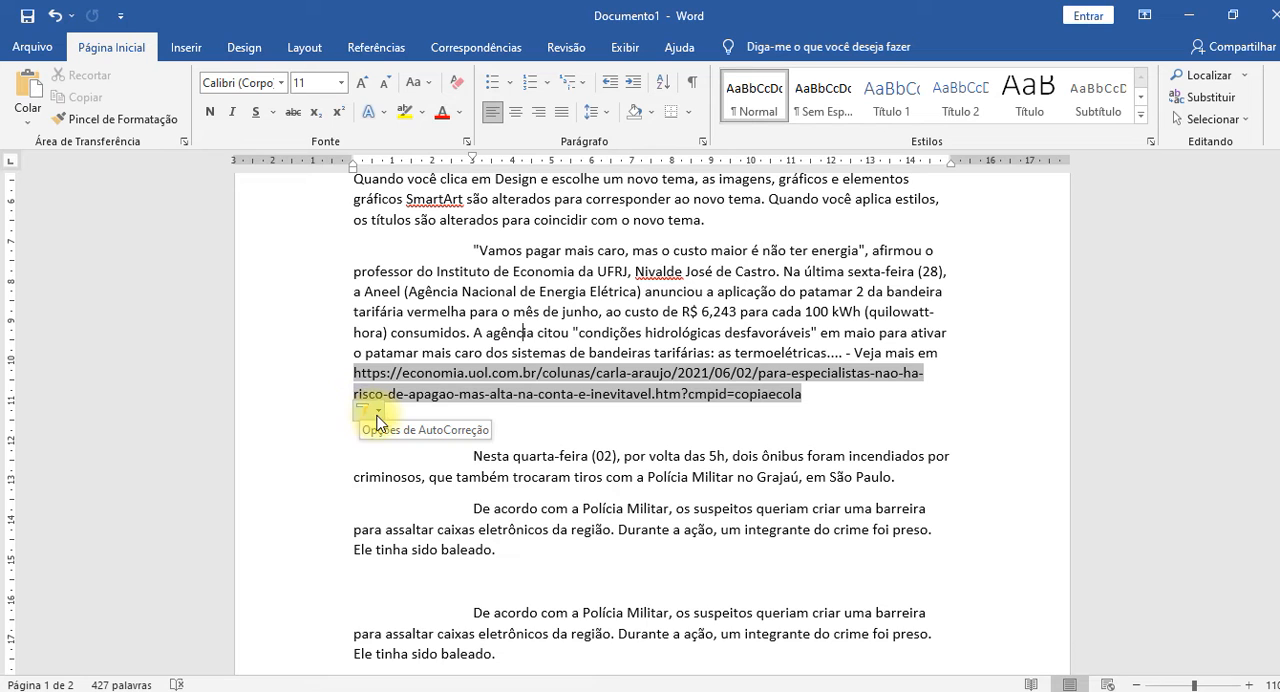
{"action": "left_click", "coordinate": [377, 412]}
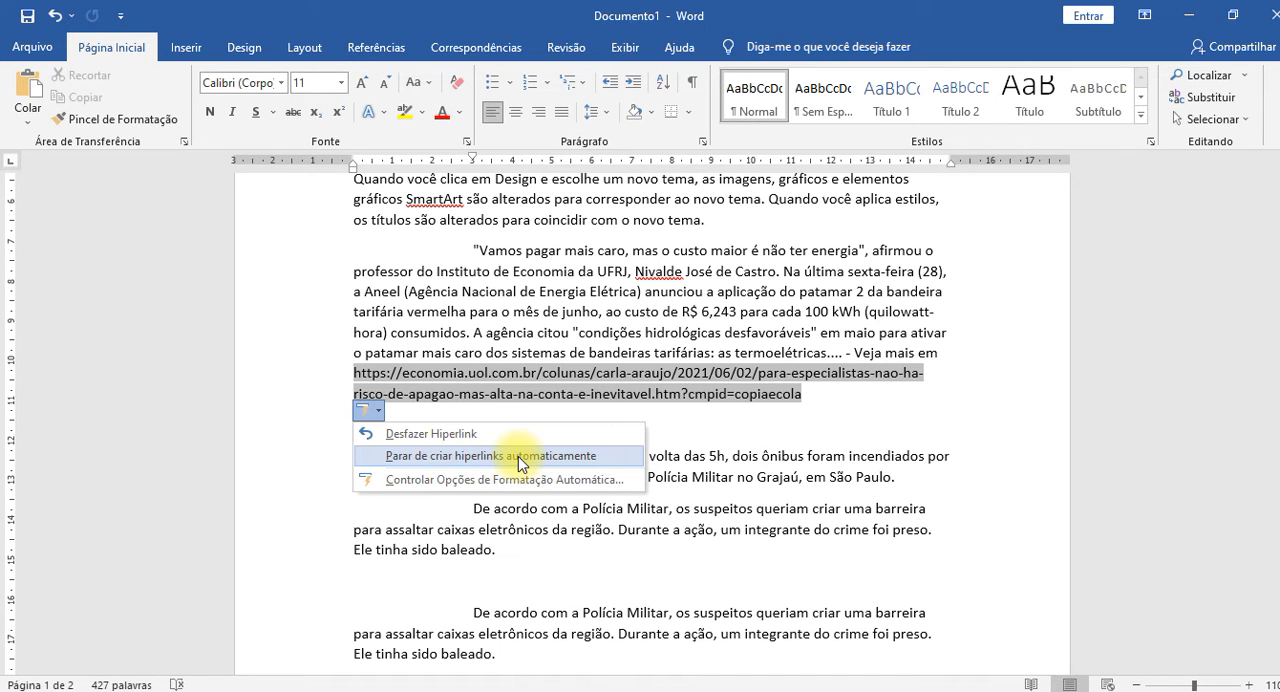
{"action": "left_click", "coordinate": [446, 436]}
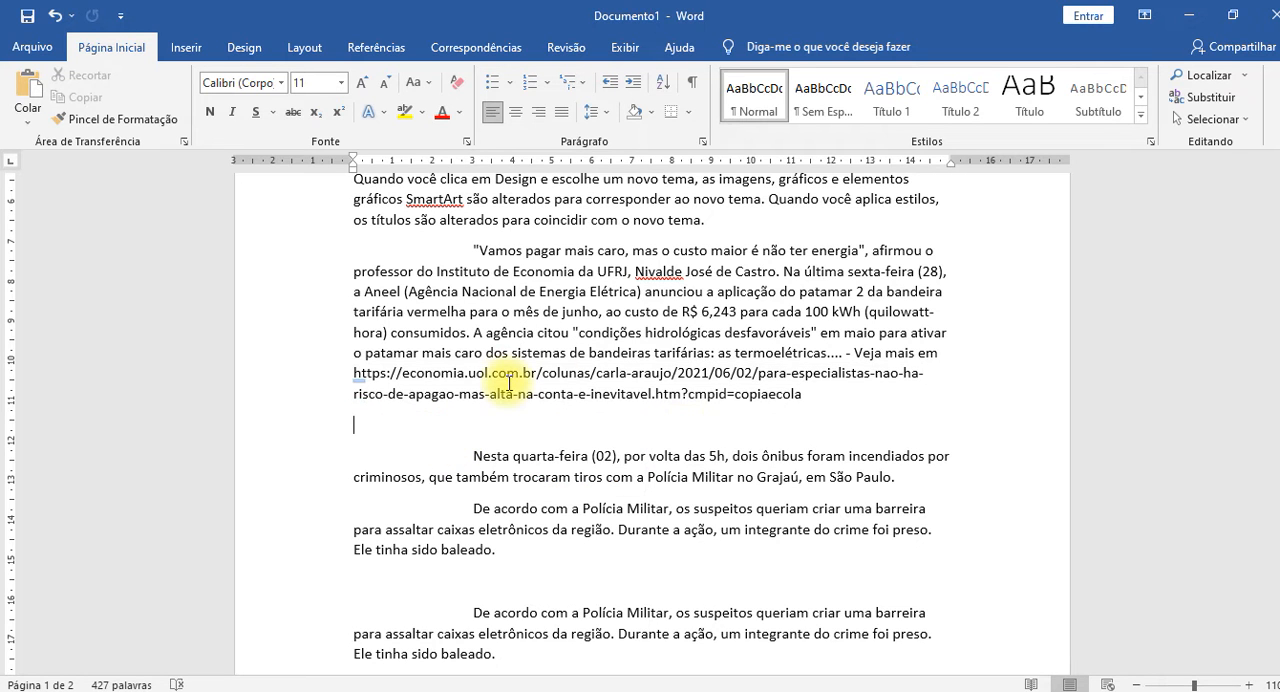
{"action": "left_click", "coordinate": [508, 380]}
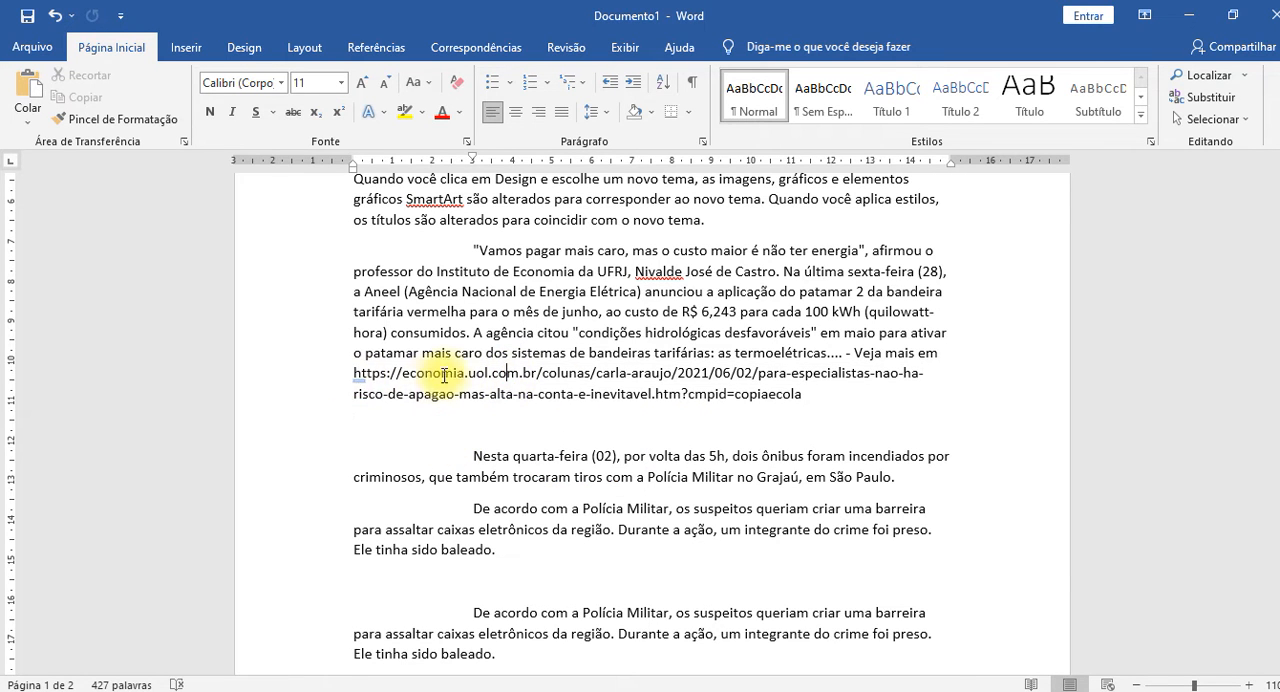
{"action": "left_click", "coordinate": [429, 422]}
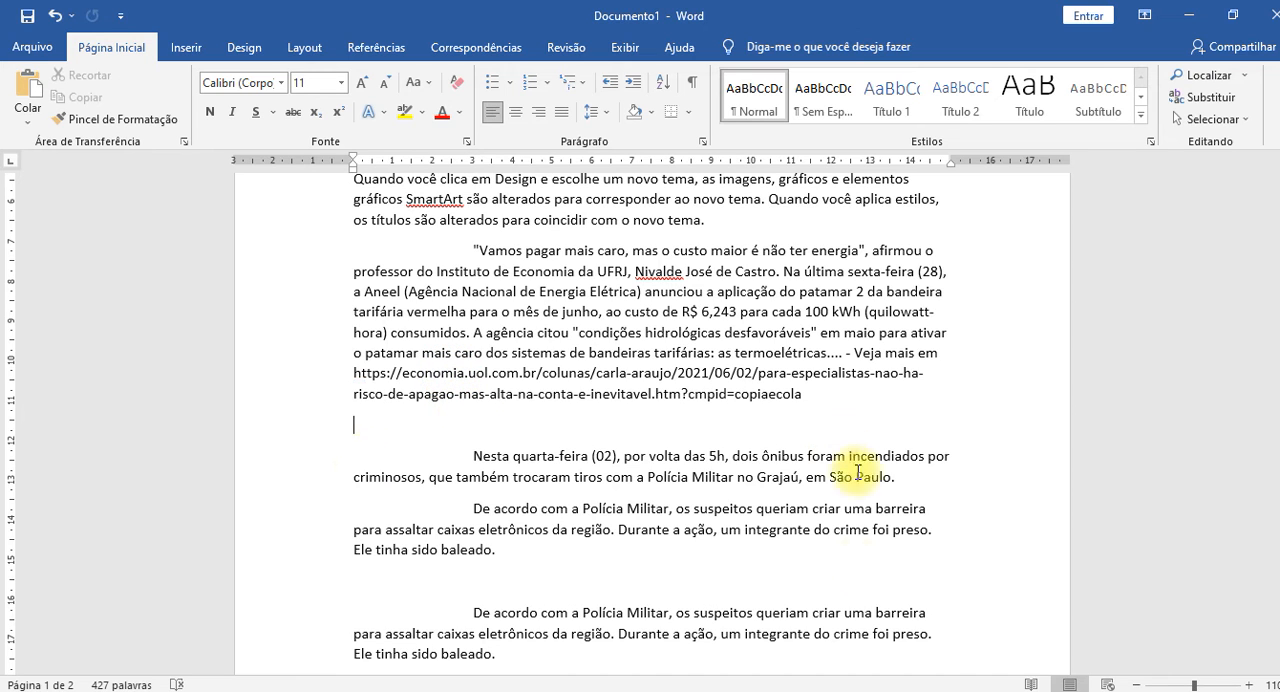
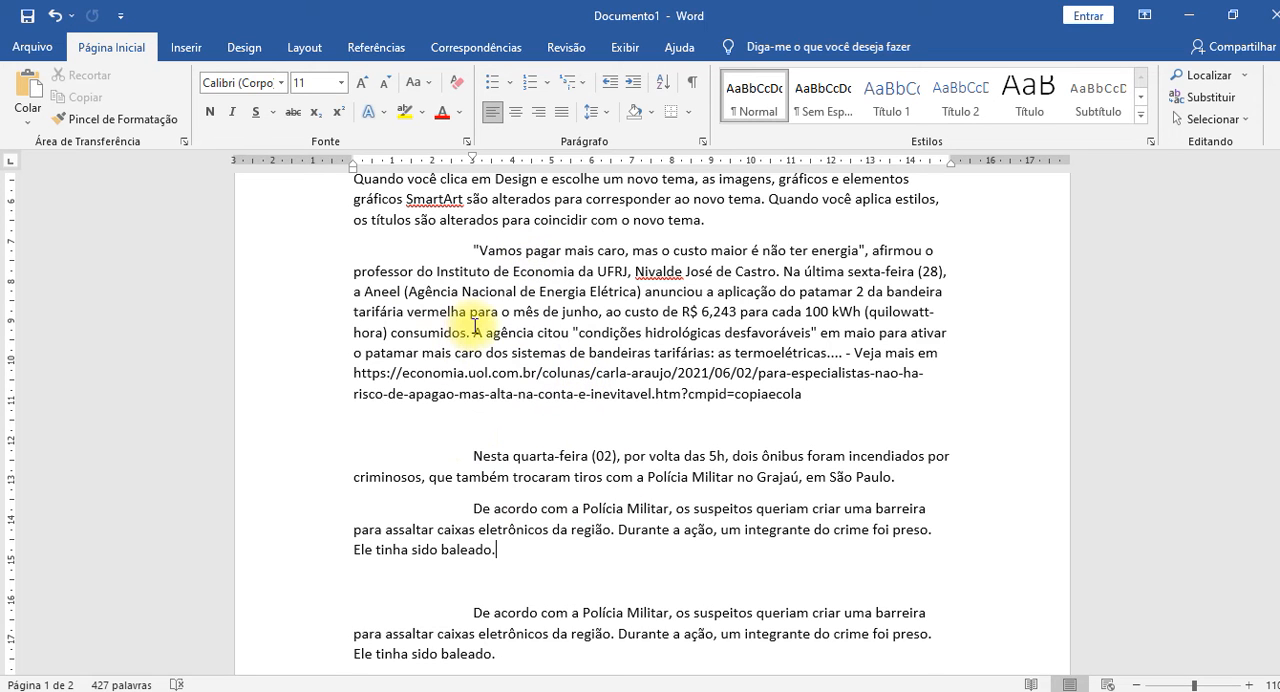
Restore the automatic hyperlink on the web address ending the "Vamos pagar mais caro" paragraph, using its AutoCorrect options.
{"action": "mouse_move", "coordinate": [364, 411]}
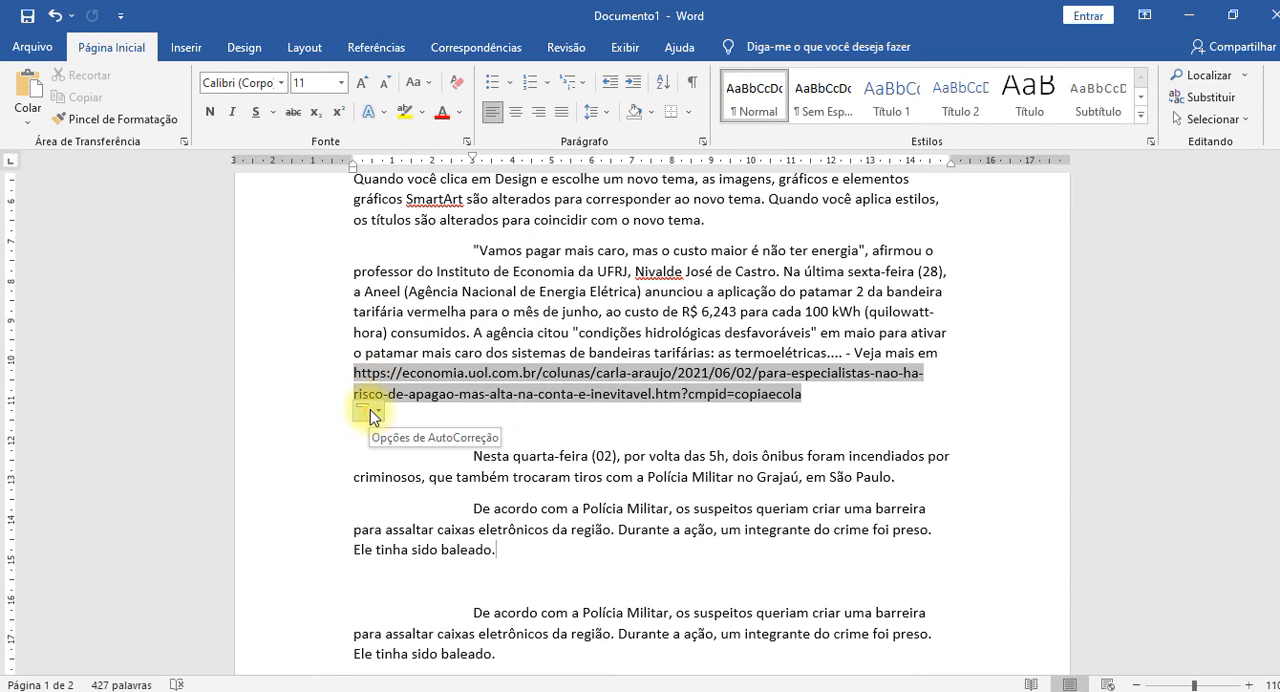
{"action": "left_click", "coordinate": [380, 413]}
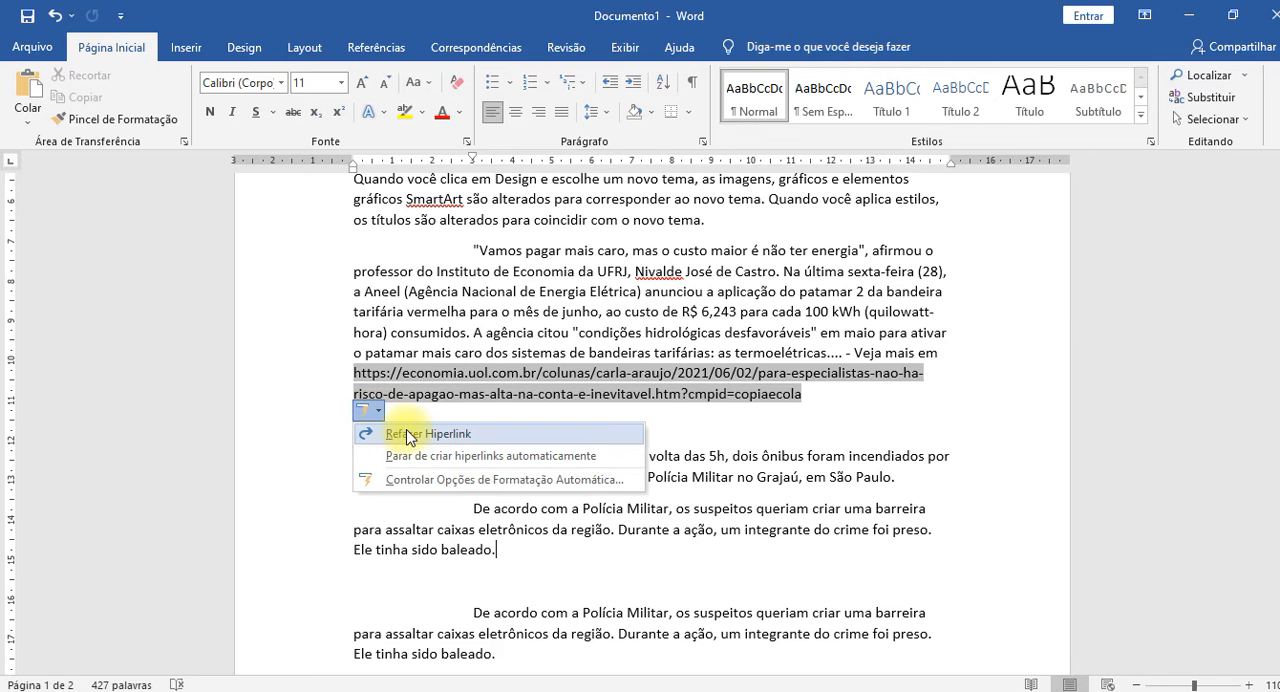
{"action": "left_click", "coordinate": [420, 436]}
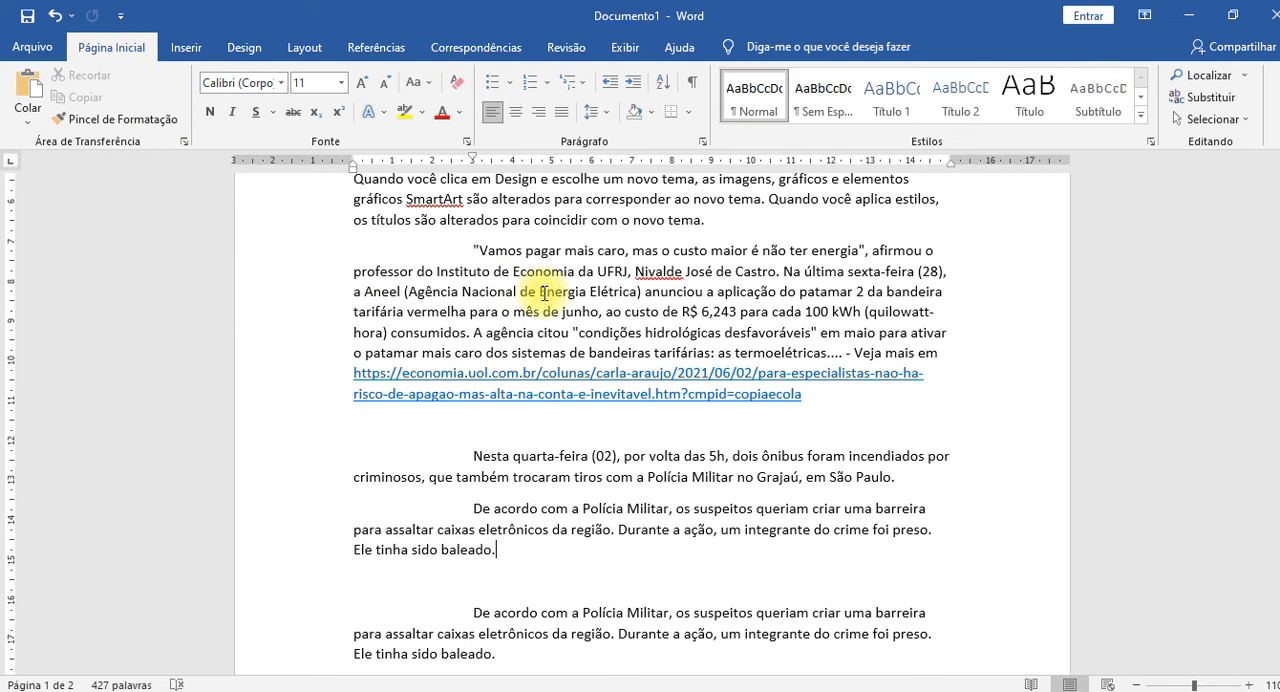
Try to copy the "Segundo a Record TV" paragraph's formatting onto the page-one lines of the "Sem leitos de UTI" paragraph, and undo it.
{"action": "scroll", "coordinate": [543, 293], "scroll_direction": "up", "scroll_amount": 3}
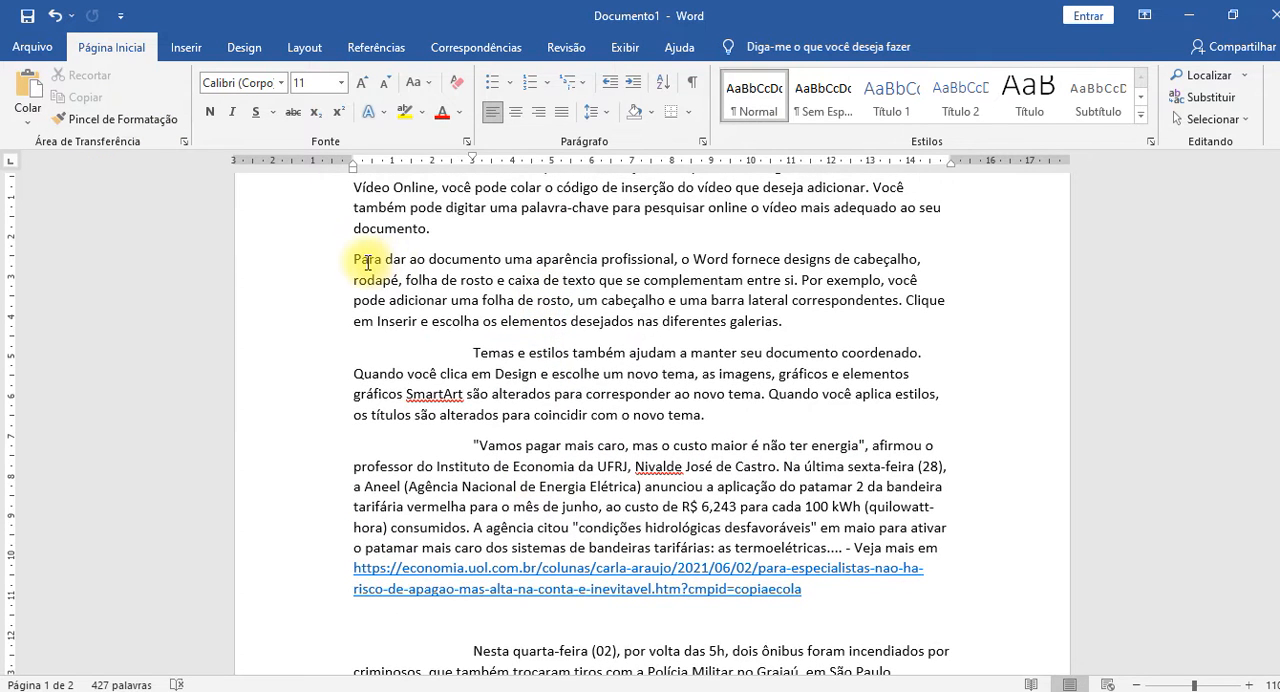
{"action": "scroll", "coordinate": [367, 261], "scroll_direction": "down", "scroll_amount": 10}
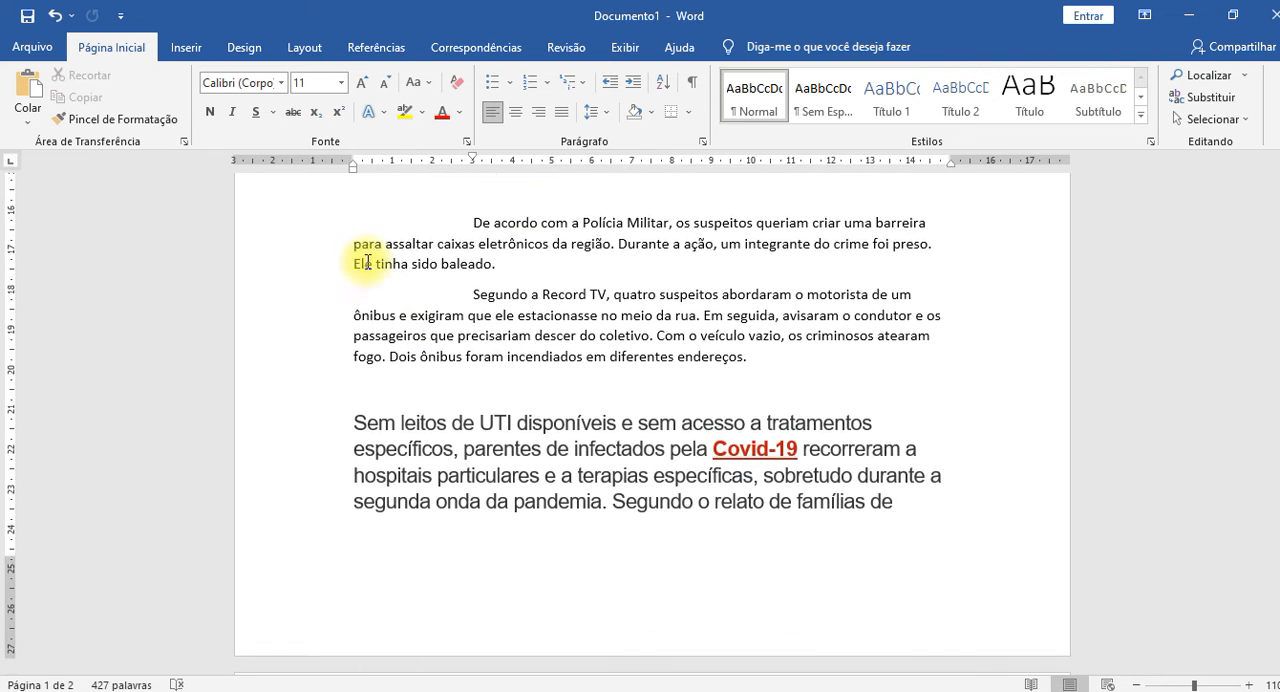
{"action": "left_click", "coordinate": [477, 425]}
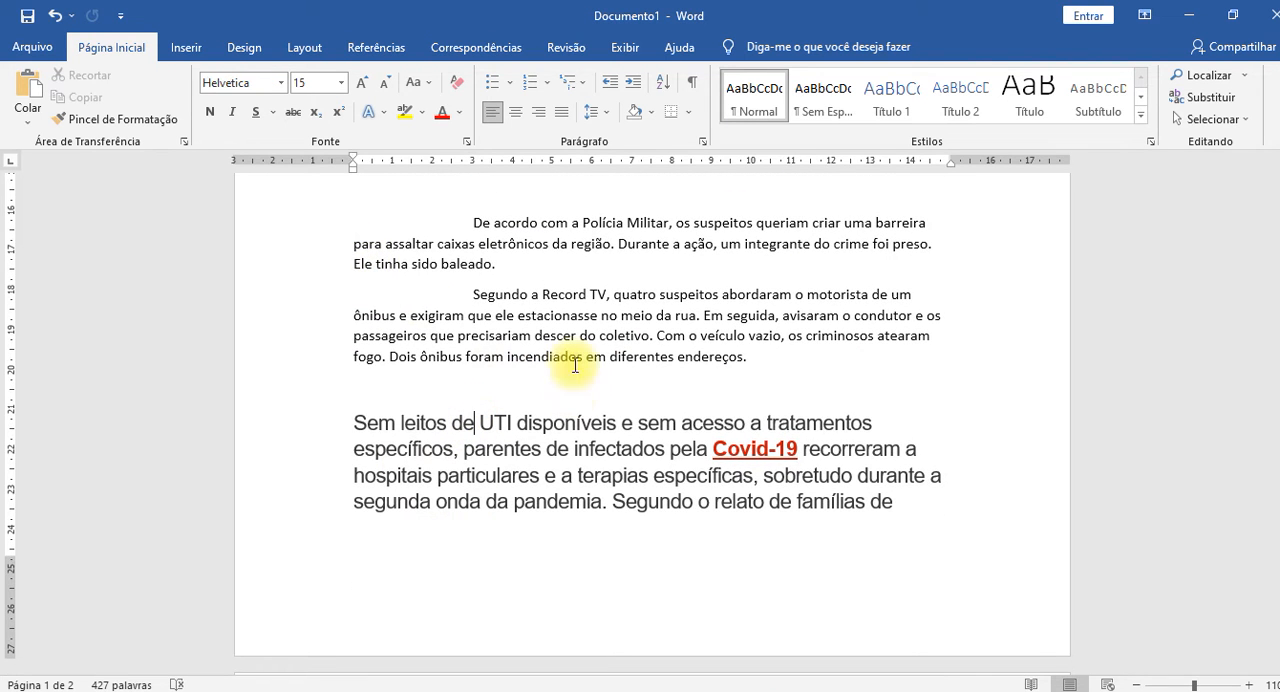
{"action": "left_click", "coordinate": [548, 300]}
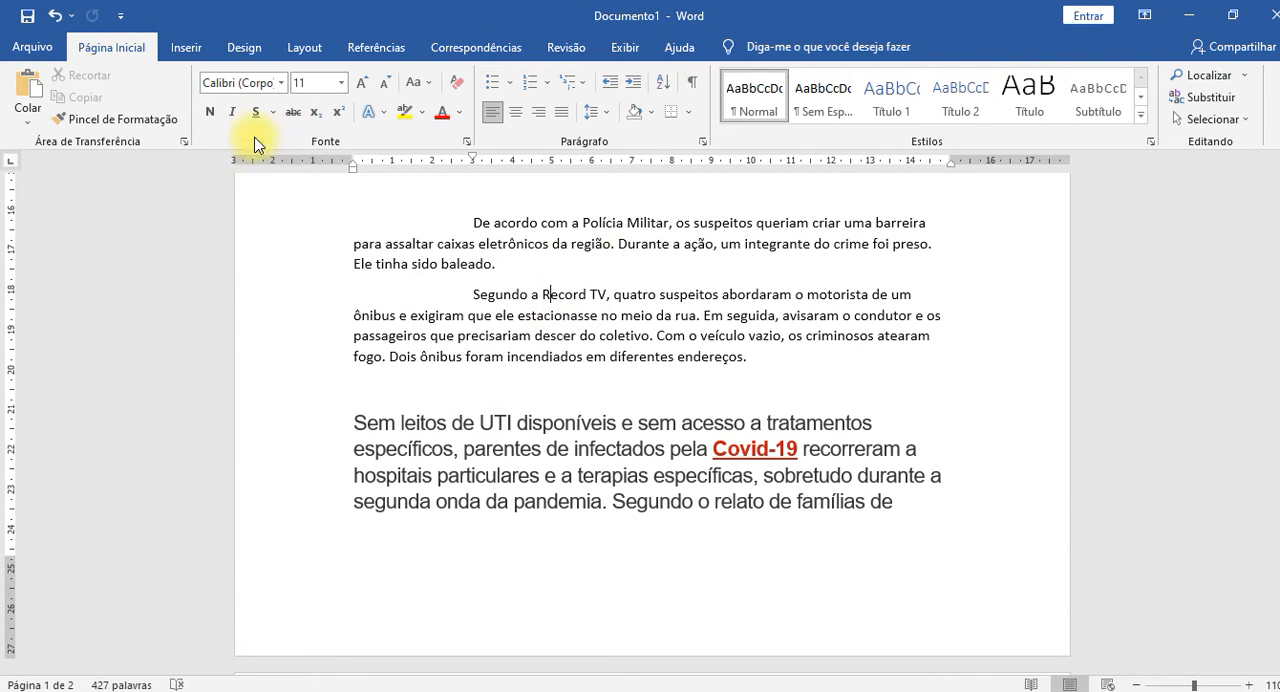
{"action": "left_click", "coordinate": [148, 119]}
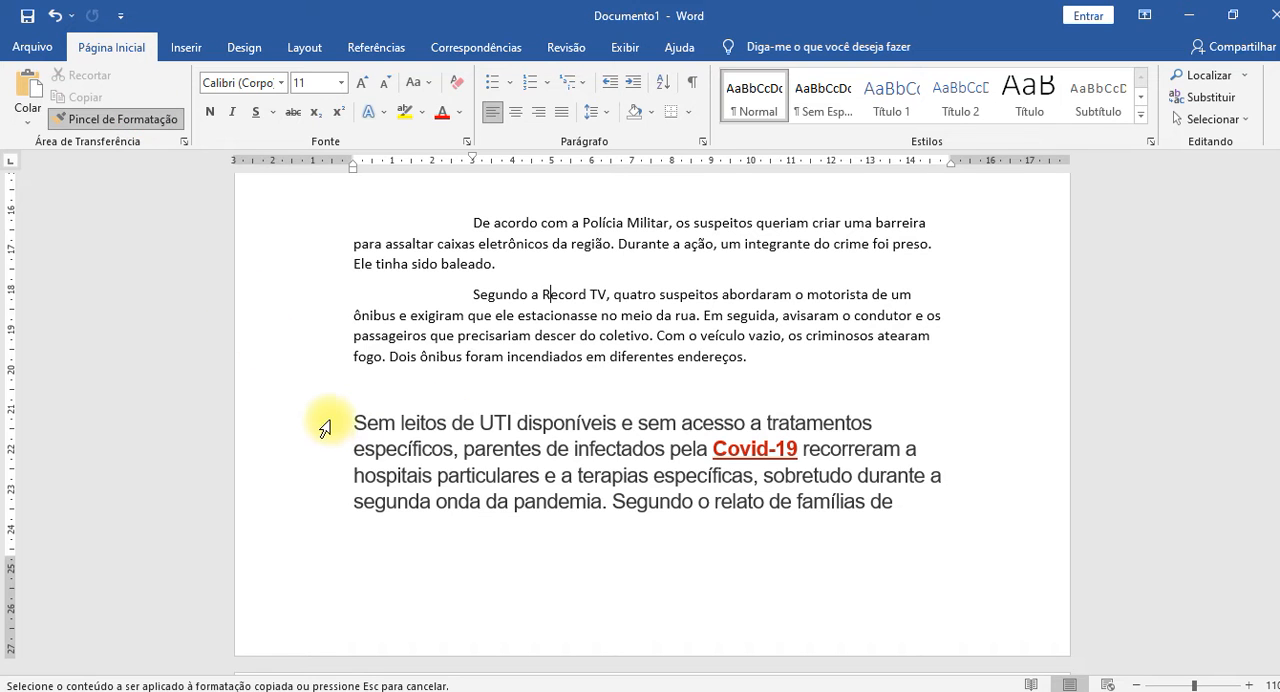
{"action": "left_click_drag", "start_coordinate": [326, 431], "coordinate": [337, 523]}
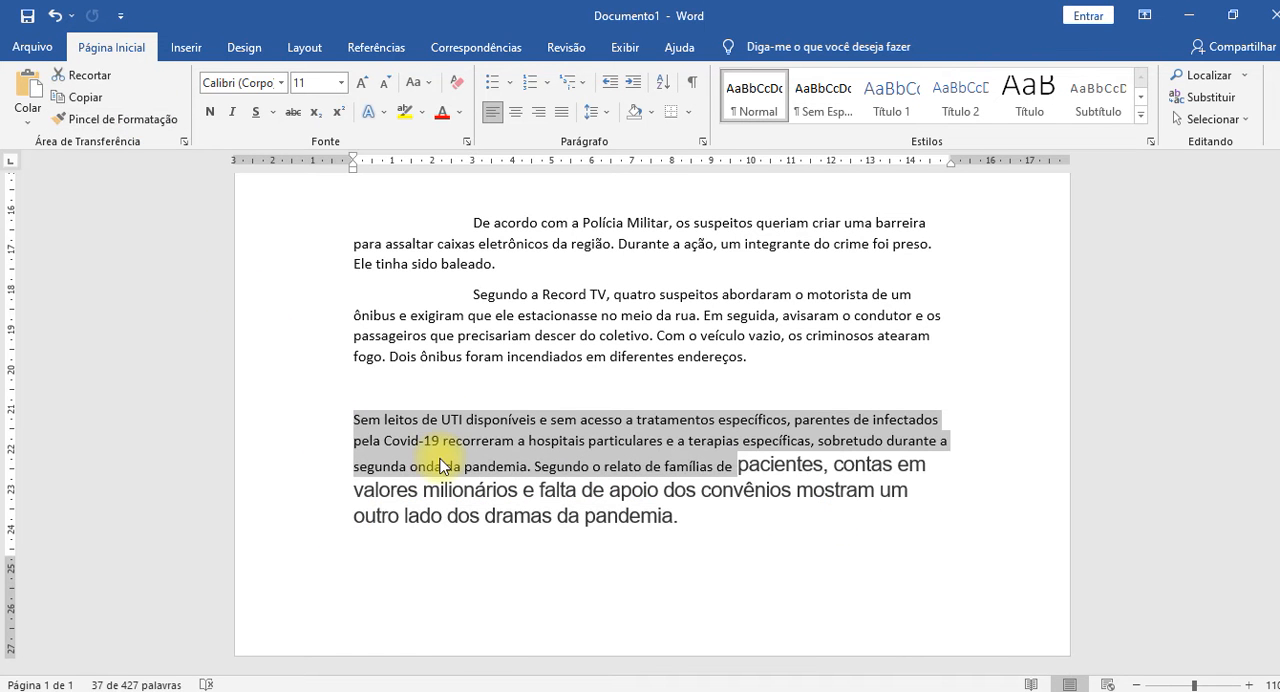
{"action": "left_click", "coordinate": [441, 462]}
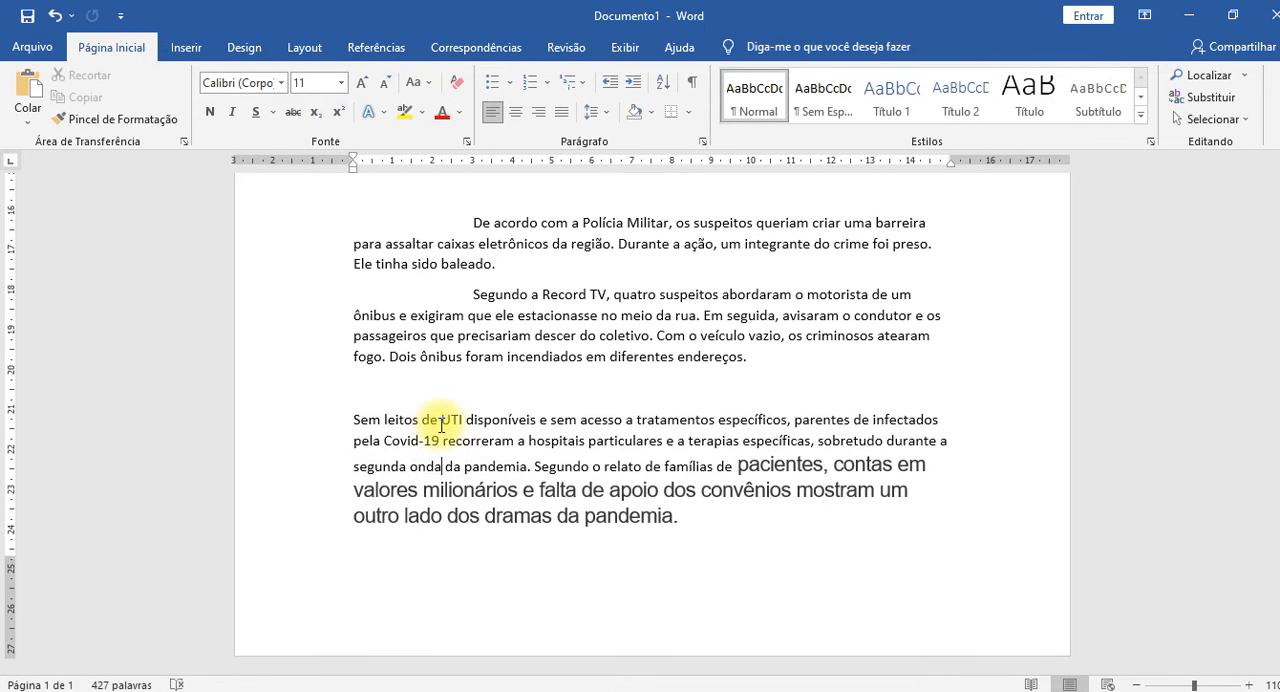
{"action": "key", "text": "ctrl+z"}
Try Format Painter again from the "Segundo a Record TV" paragraph to the text from "Sem leitos" through "famílias de", and undo it.
{"action": "left_click", "coordinate": [443, 420]}
{"action": "left_click", "coordinate": [530, 336]}
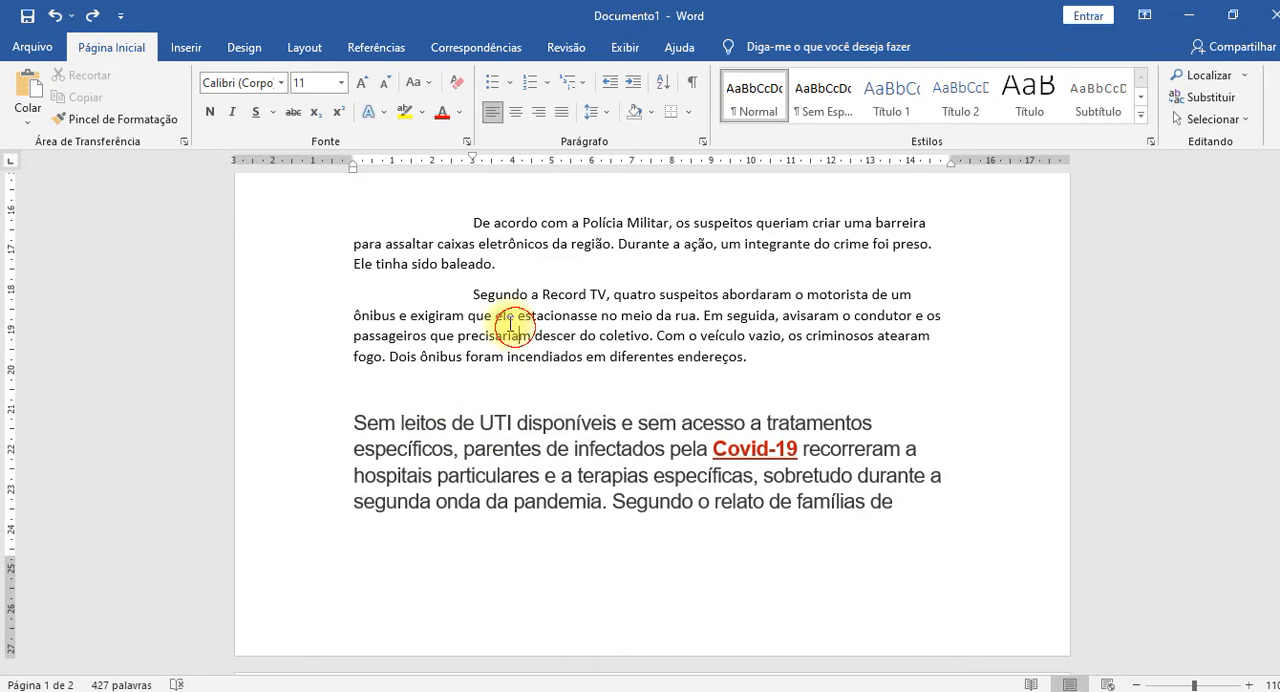
{"action": "left_click", "coordinate": [145, 121]}
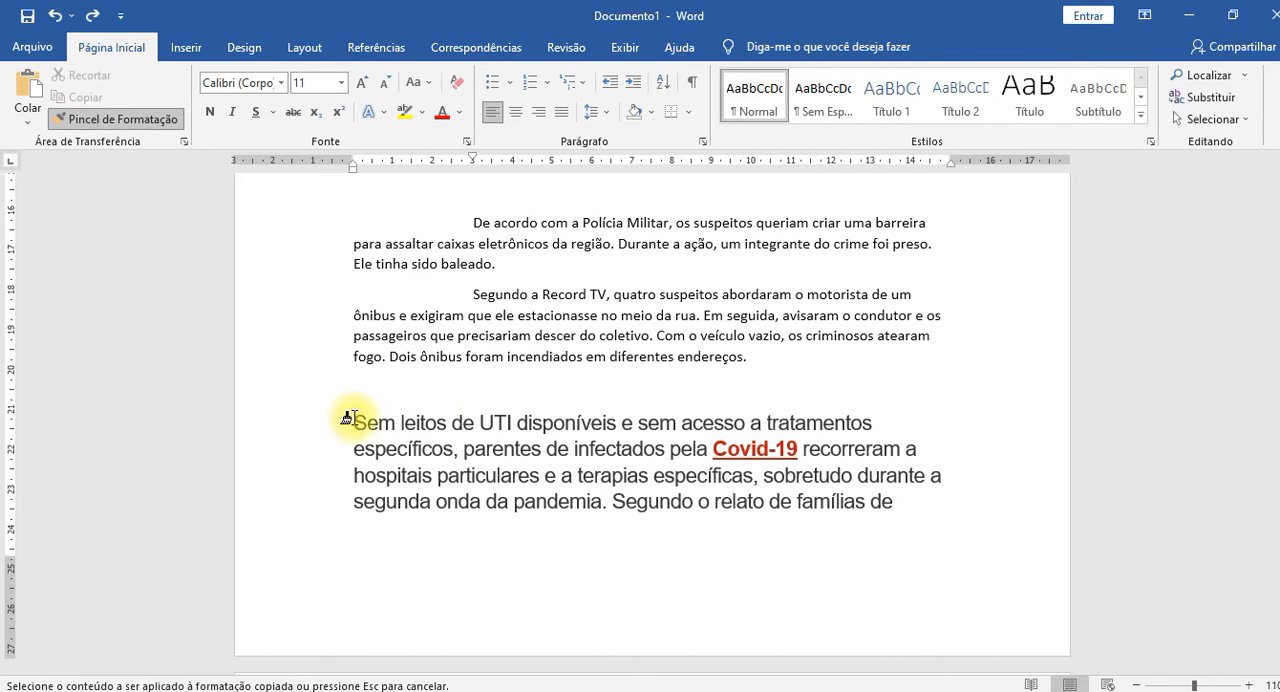
{"action": "mouse_move", "coordinate": [350, 424]}
{"action": "left_mouse_down"}
{"action": "mouse_move", "coordinate": [833, 461]}
{"action": "mouse_move", "coordinate": [892, 502]}
{"action": "left_mouse_up"}
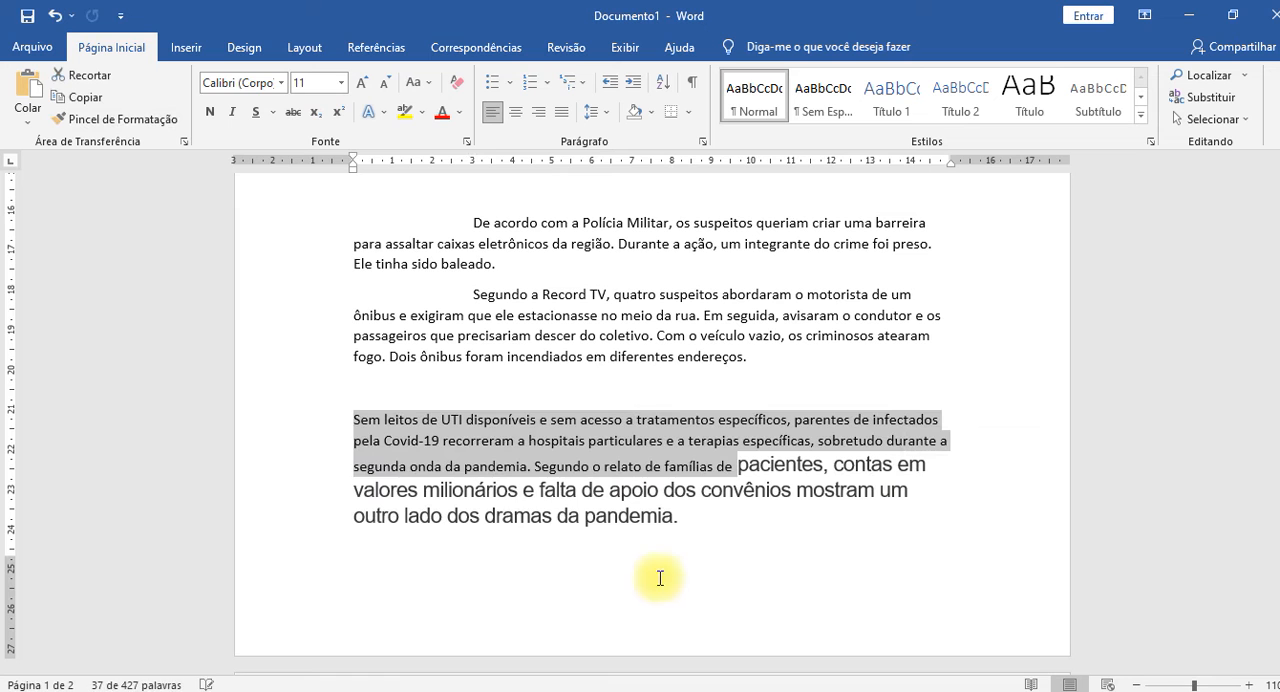
{"action": "key", "text": "ctrl+z"}
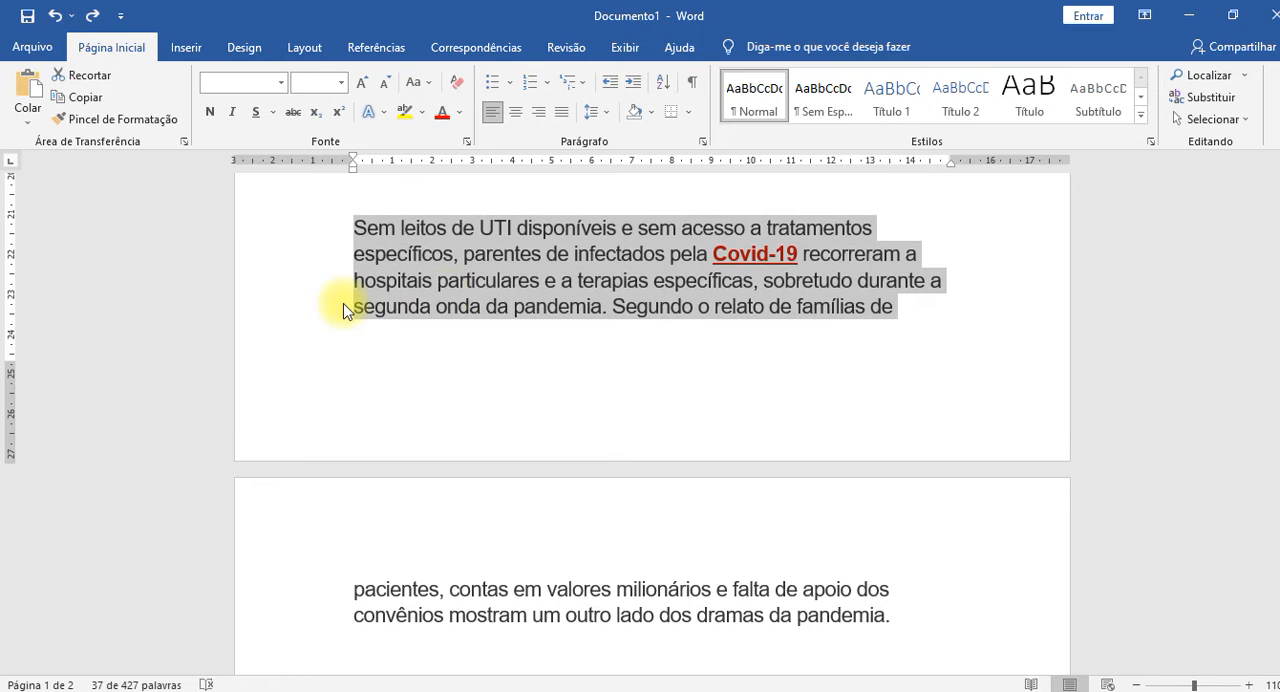
Apply the "Segundo a Record TV" paragraph's formatting with Format Painter to the entire "Sem leitos de UTI" paragraph across both pages.
{"action": "left_click", "coordinate": [487, 275]}
{"action": "scroll", "coordinate": [526, 303], "scroll_direction": "up", "scroll_amount": 3}
{"action": "left_click", "coordinate": [522, 287]}
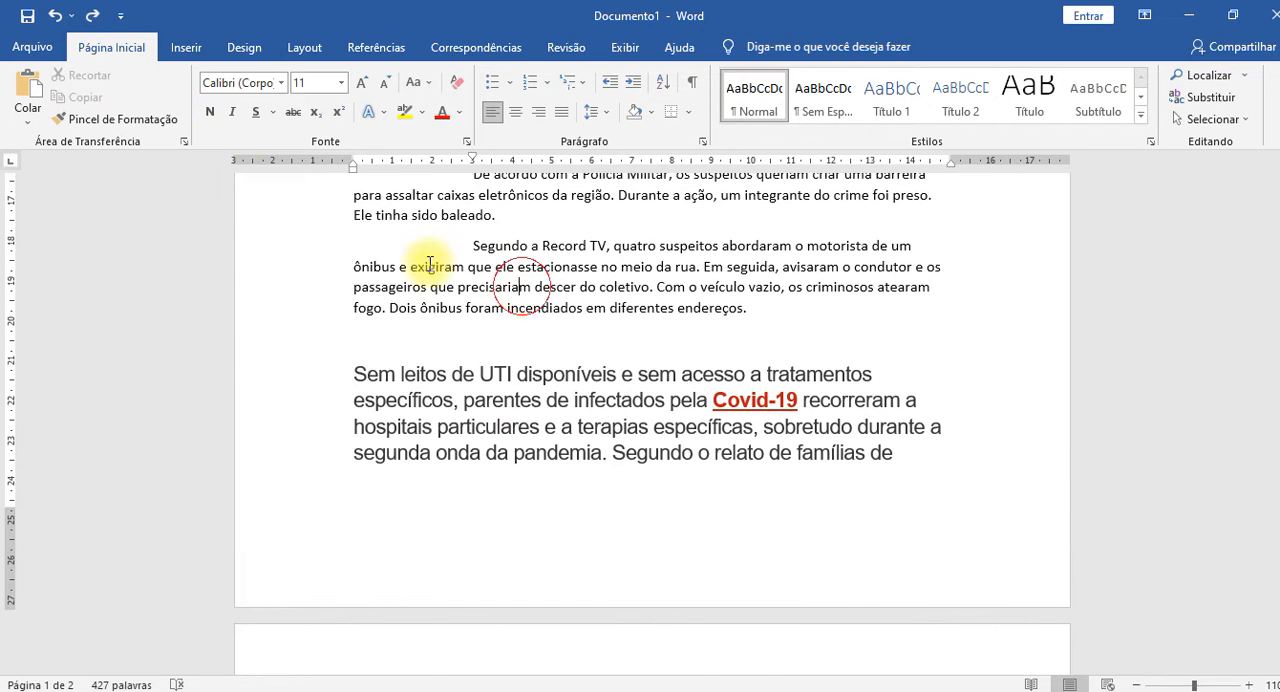
{"action": "left_click", "coordinate": [138, 118]}
{"action": "scroll", "coordinate": [251, 257], "scroll_direction": "down", "scroll_amount": 2}
{"action": "mouse_move", "coordinate": [351, 277]}
{"action": "left_mouse_down"}
{"action": "mouse_move", "coordinate": [666, 561]}
{"action": "mouse_move", "coordinate": [905, 672]}
{"action": "mouse_move", "coordinate": [903, 463]}
{"action": "mouse_move", "coordinate": [910, 484]}
{"action": "left_mouse_up"}
{"action": "scroll", "coordinate": [700, 540], "scroll_direction": "up", "scroll_amount": 3}
{"action": "left_click", "coordinate": [586, 567]}
{"action": "scroll", "coordinate": [601, 564], "scroll_direction": "down", "scroll_amount": 3}
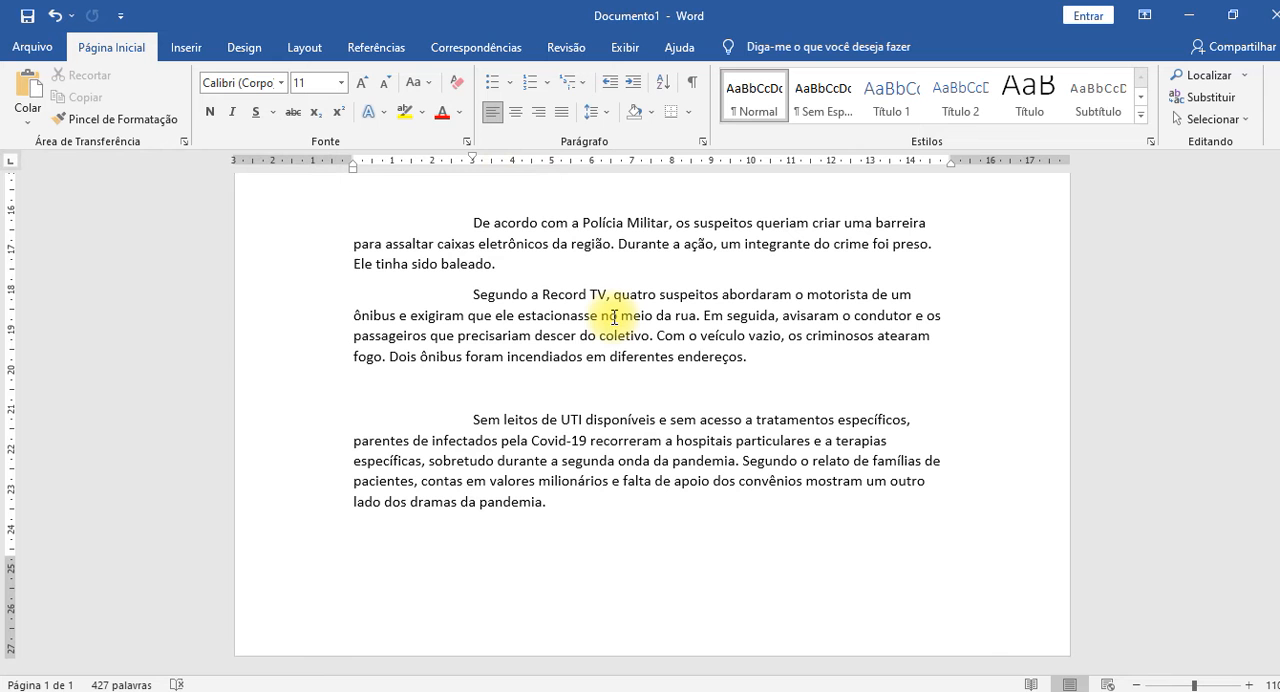
Format "Polícia Militar" in the first "De acordo com" paragraph as bold, underlined and standard green.
{"action": "type", "text": "De acordo com a Polícia Militar, os suspeitos queriam criar uma barreira para assaltar caixas eletrônicos da região. Durante a ação, um integrante do crime foi preso. Ele tinha sido baleado."}
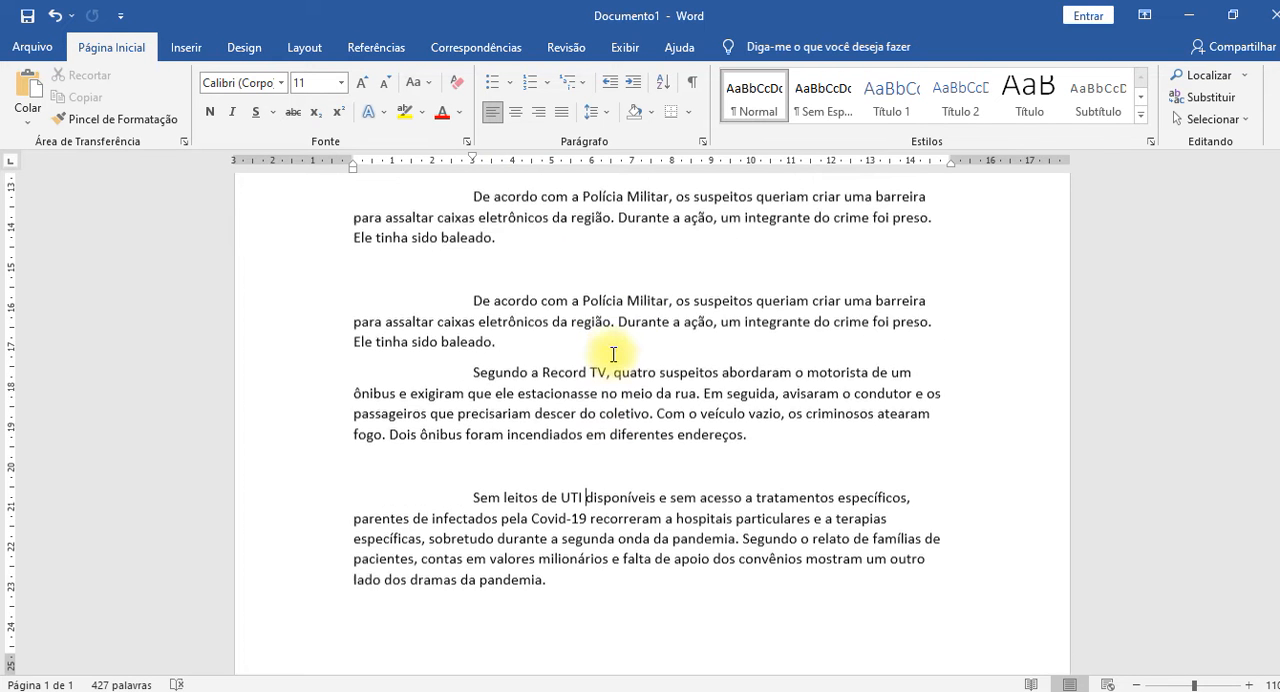
{"action": "scroll", "coordinate": [613, 354], "scroll_direction": "up", "scroll_amount": 2}
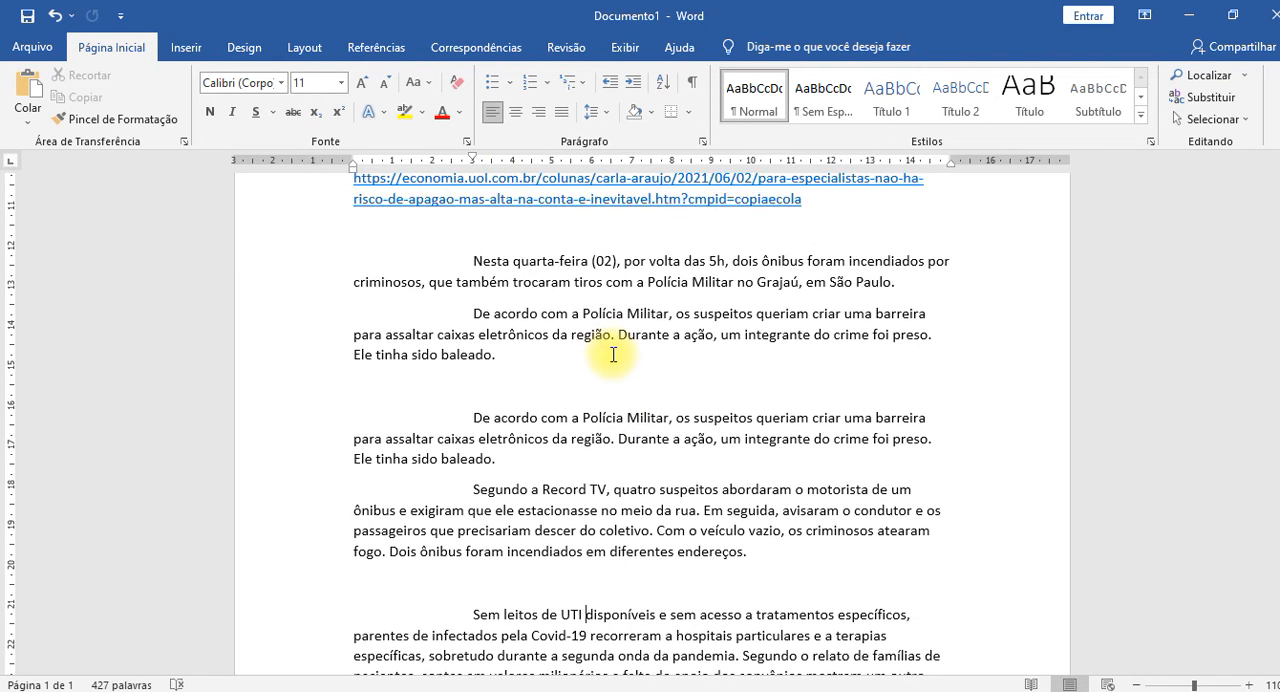
{"action": "scroll", "coordinate": [613, 354], "scroll_direction": "up", "scroll_amount": 3}
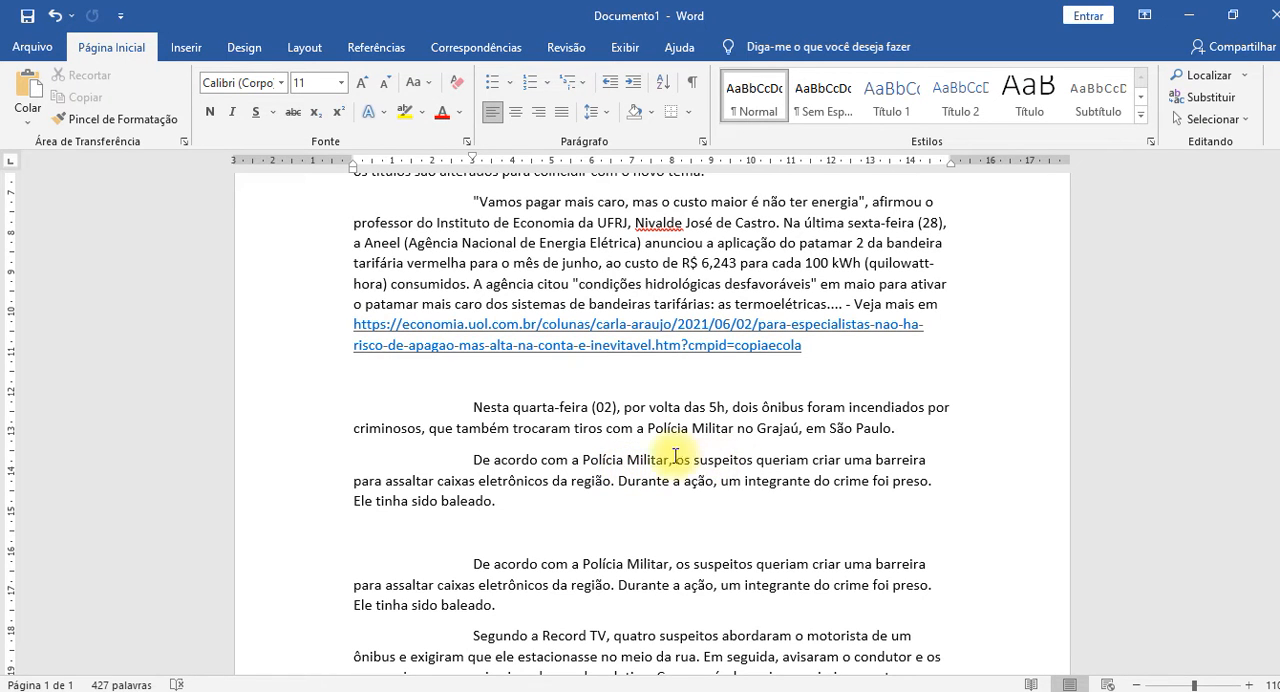
{"action": "left_click_drag", "start_coordinate": [583, 460], "coordinate": [668, 463]}
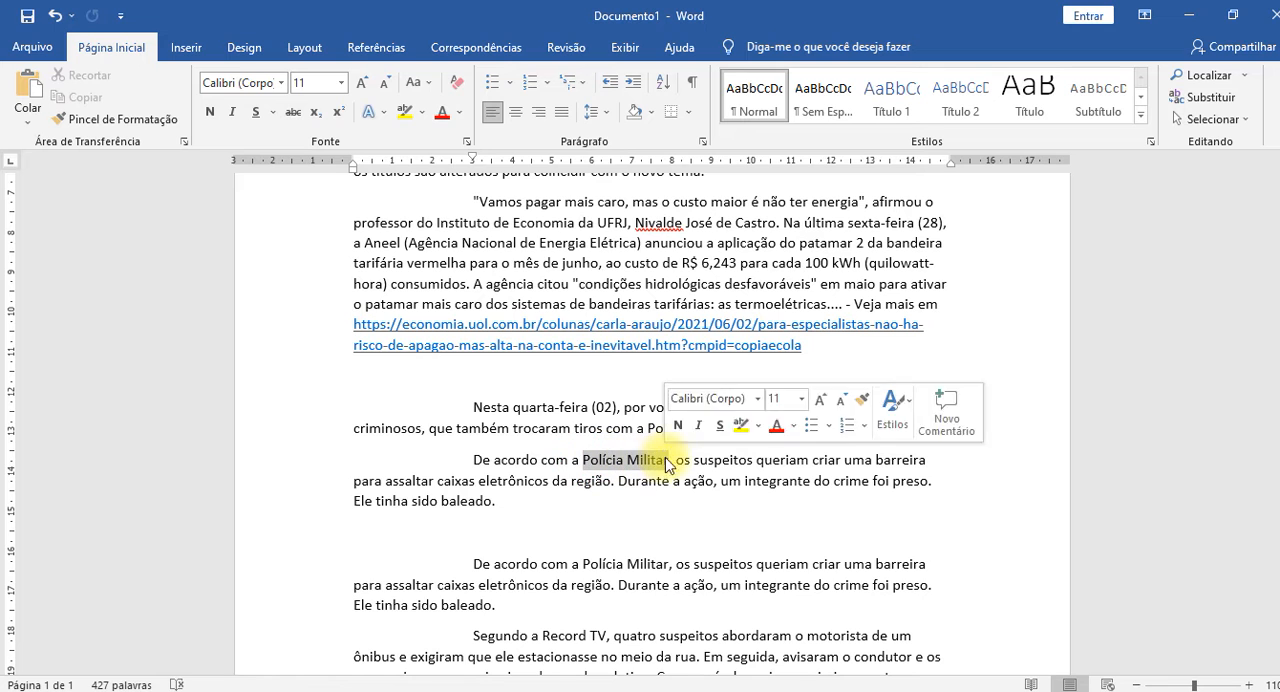
{"action": "left_click", "coordinate": [796, 432]}
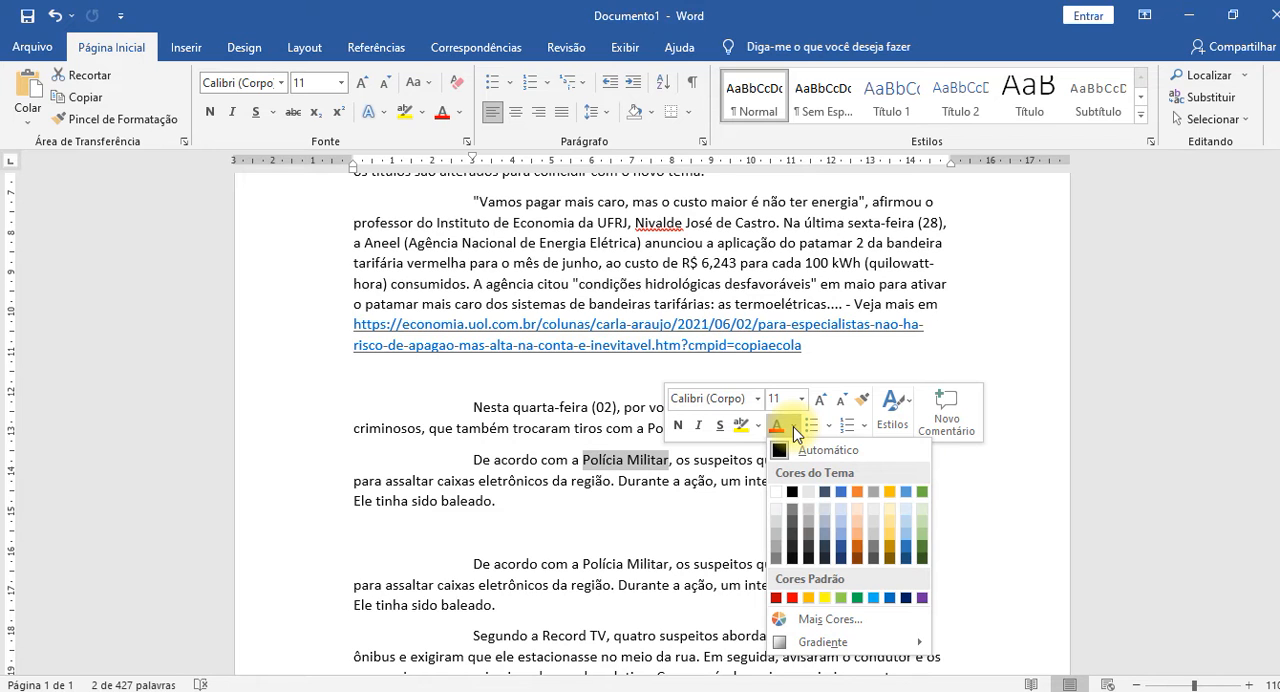
{"action": "left_click", "coordinate": [855, 598]}
{"action": "left_click", "coordinate": [679, 426]}
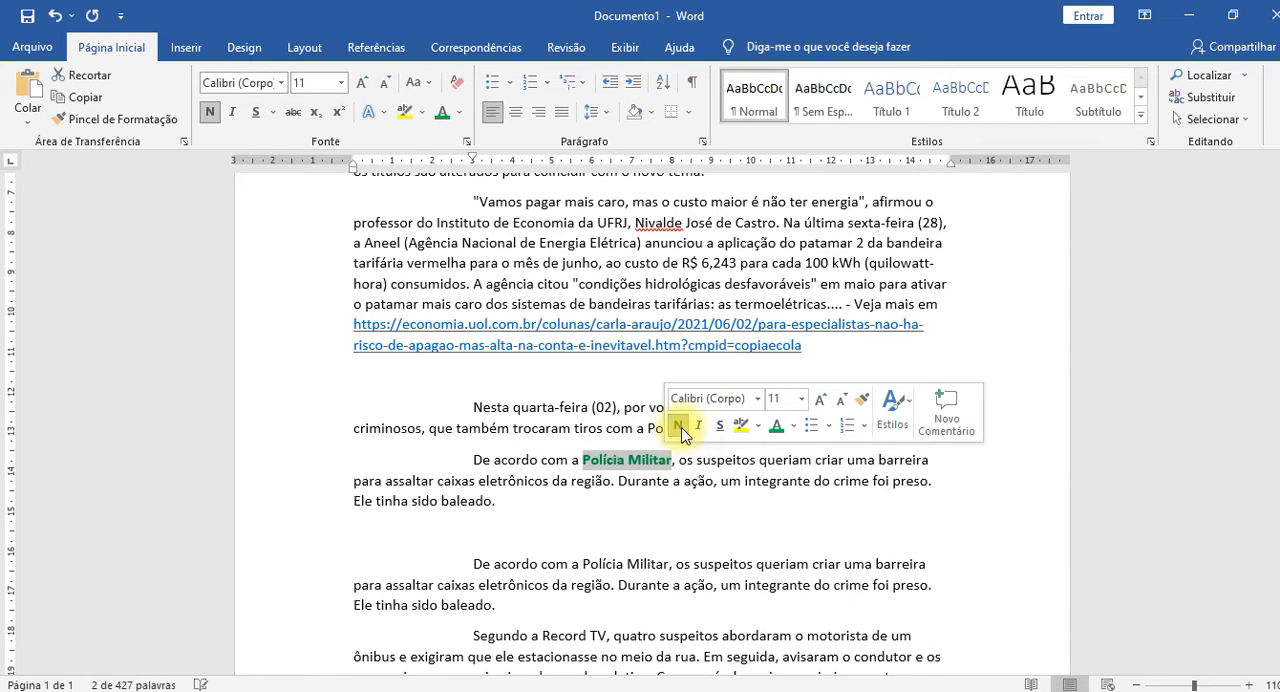
{"action": "left_click", "coordinate": [675, 508]}
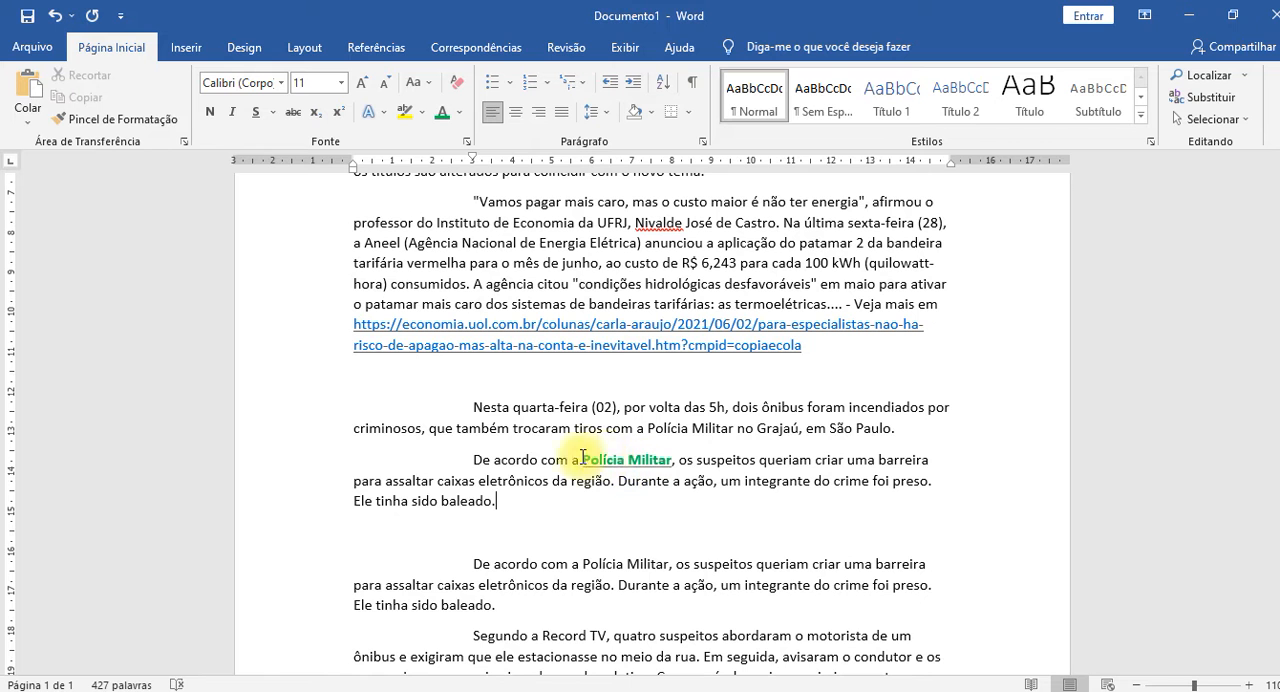
Copy the green bold underlined formatting with Format Painter to the word "Polícia" in the second "De acordo com" paragraph.
{"action": "scroll", "coordinate": [756, 571], "scroll_direction": "down", "scroll_amount": 2}
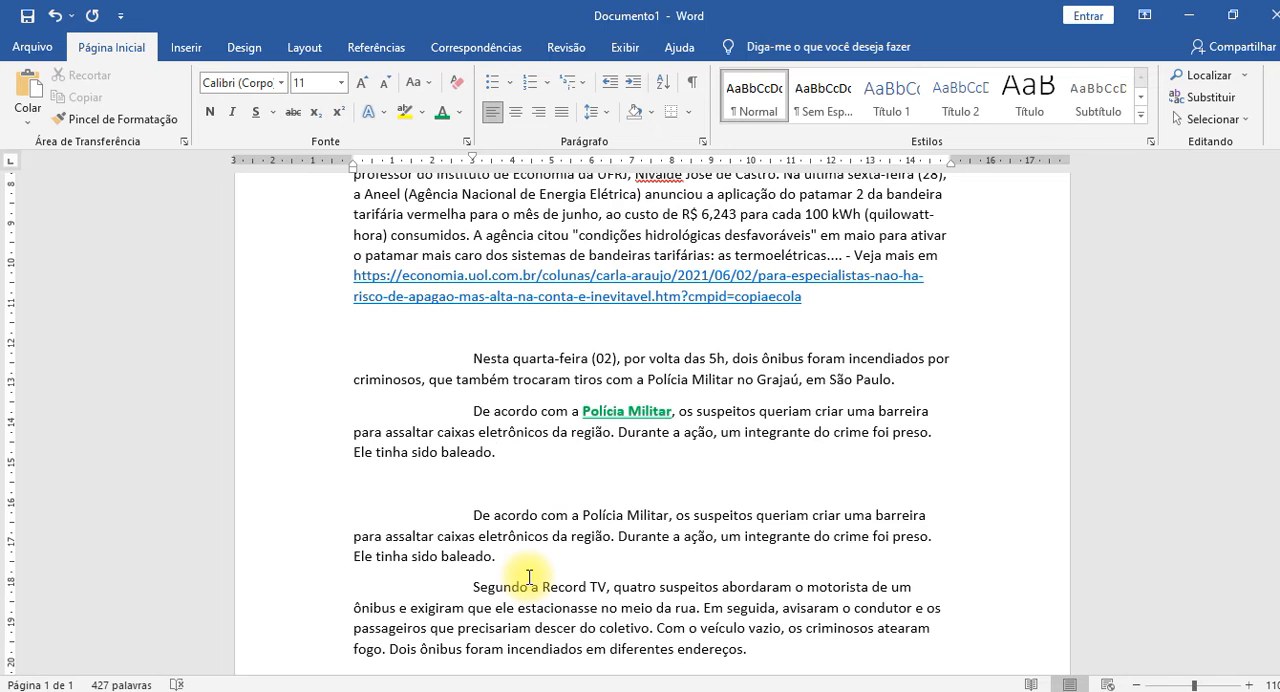
{"action": "left_click", "coordinate": [611, 411]}
{"action": "double_click", "coordinate": [611, 411]}
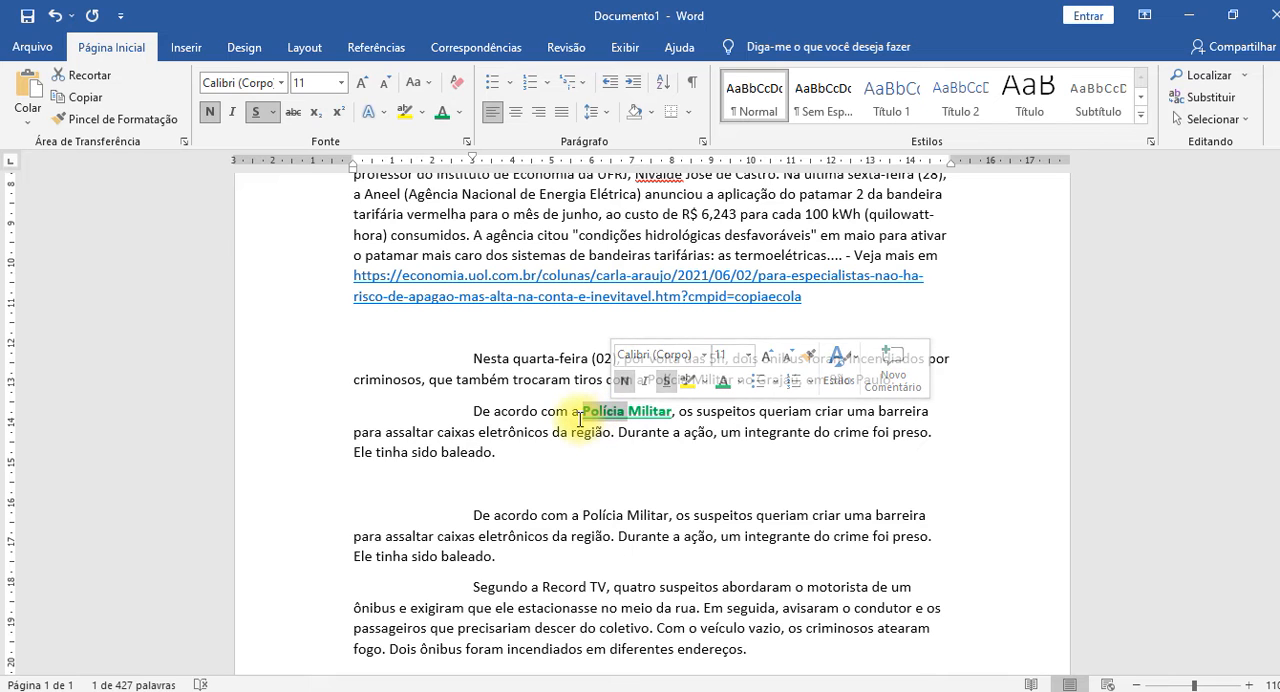
{"action": "left_click", "coordinate": [121, 119]}
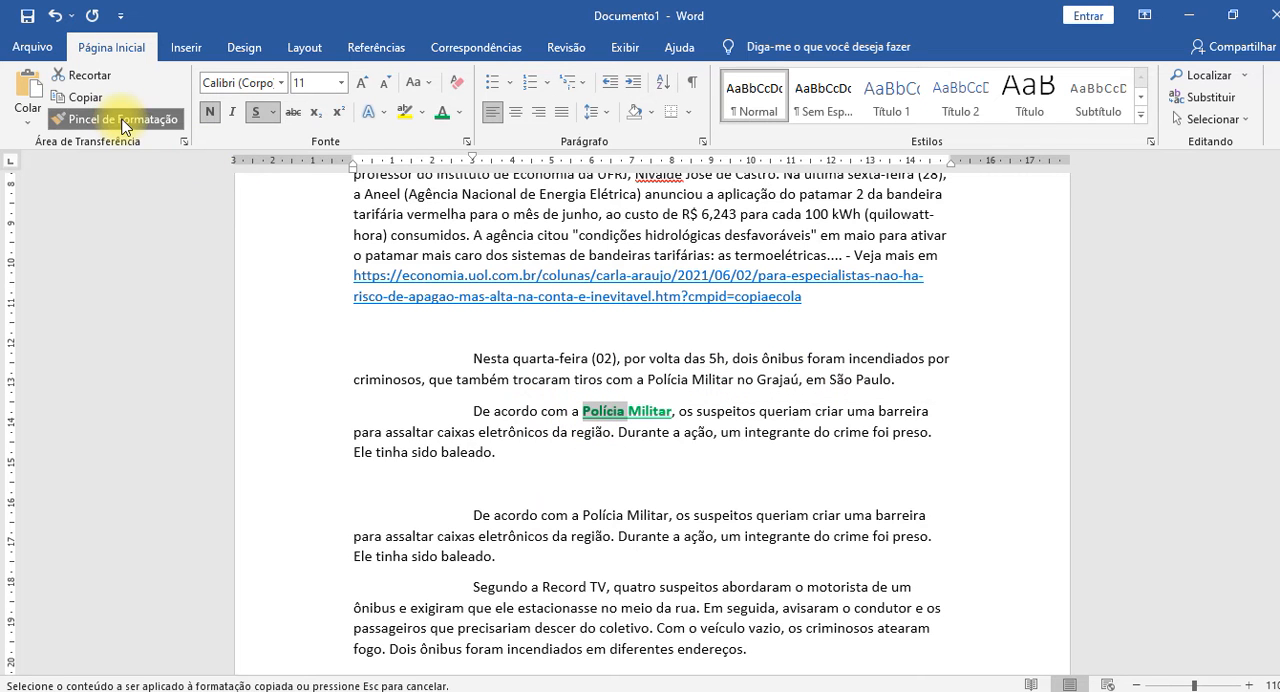
{"action": "left_click", "coordinate": [592, 514]}
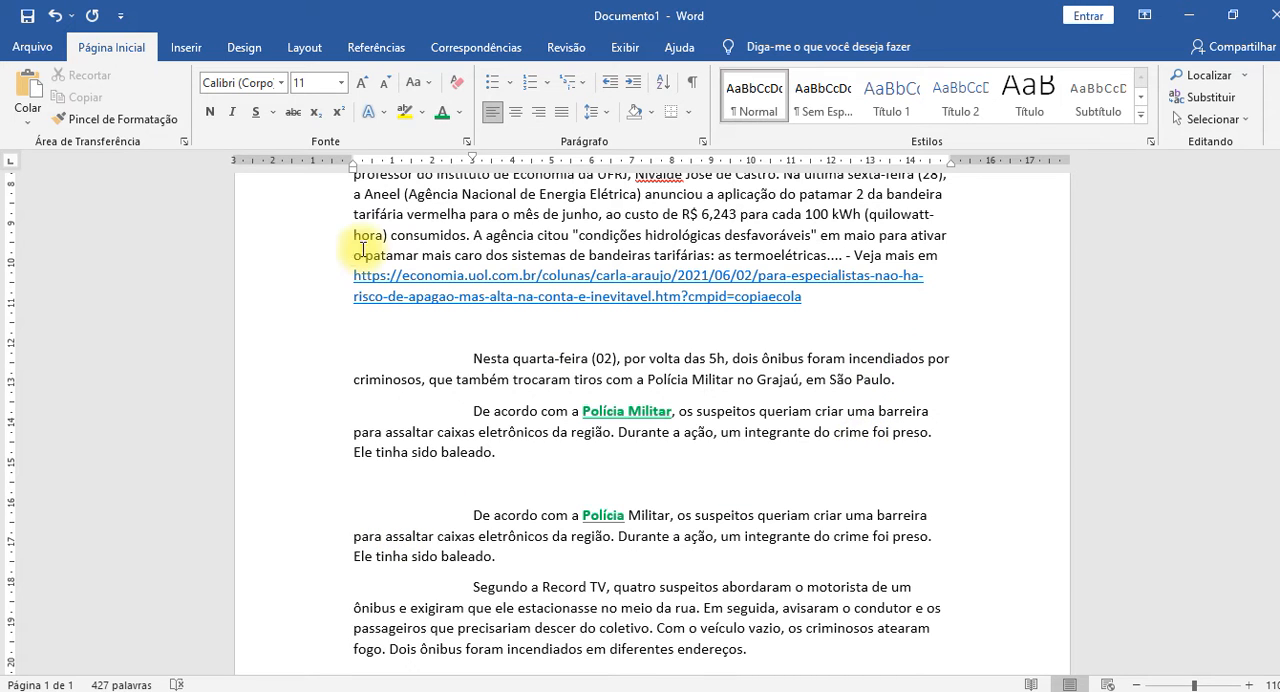
Copy the green bold underlined formatting to "incendiados" and to "criar" in the second "De acordo com" paragraph, reactivating Format Painter for each word.
{"action": "left_click", "coordinate": [607, 413]}
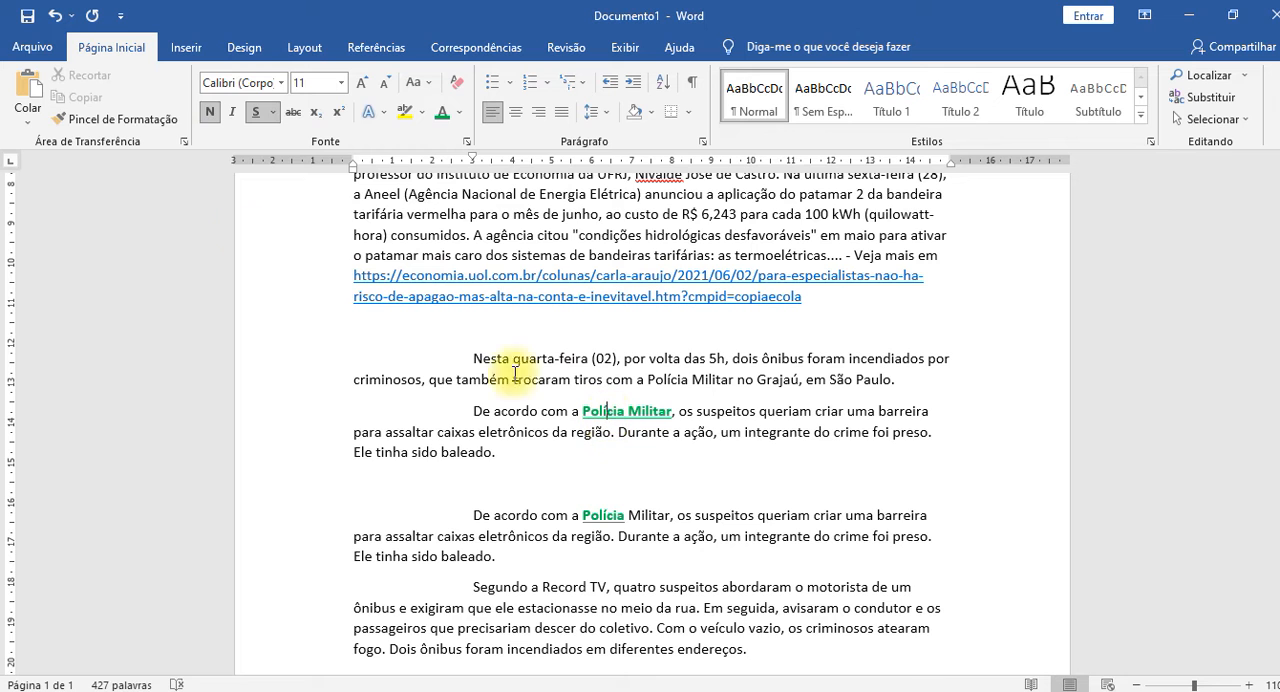
{"action": "left_click", "coordinate": [140, 119]}
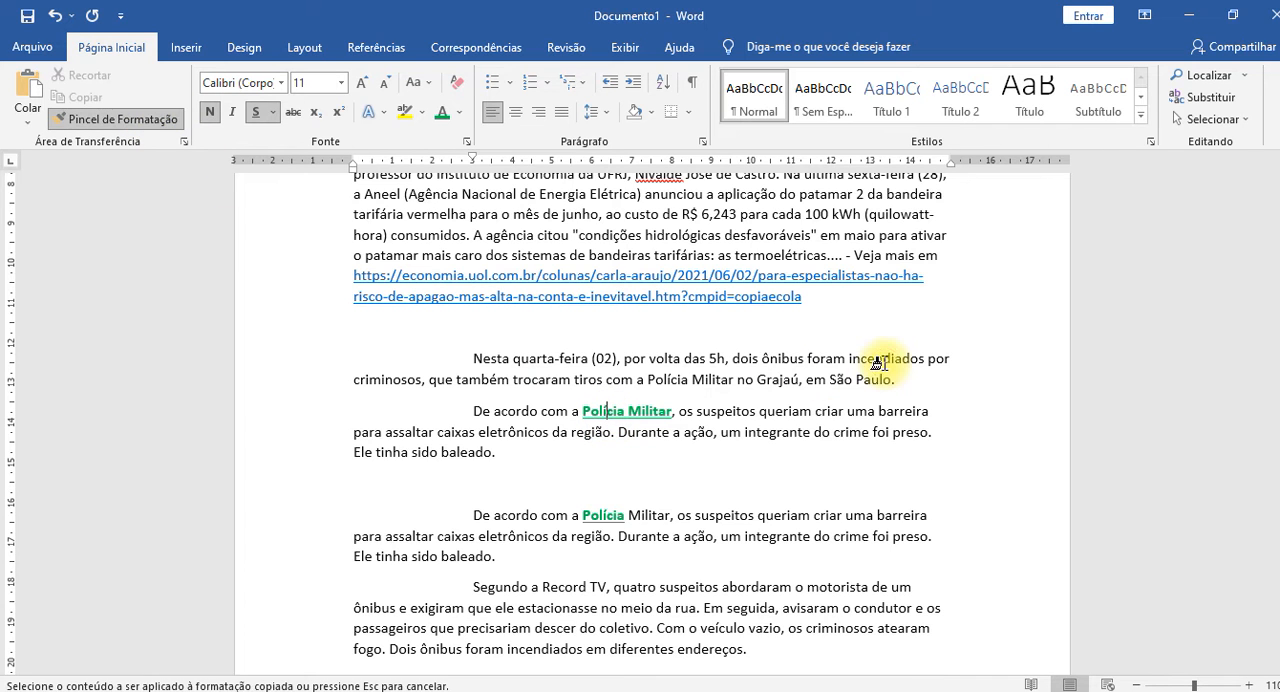
{"action": "left_click", "coordinate": [878, 363]}
{"action": "left_click", "coordinate": [165, 119]}
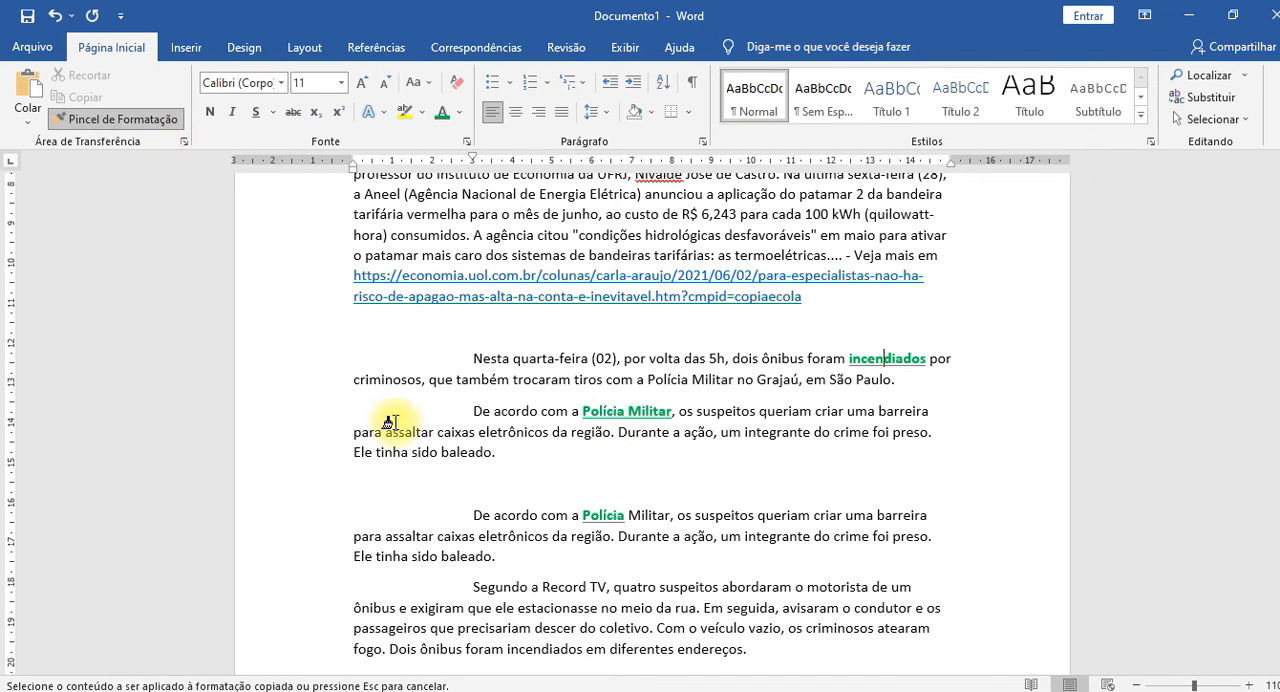
{"action": "left_click", "coordinate": [836, 516]}
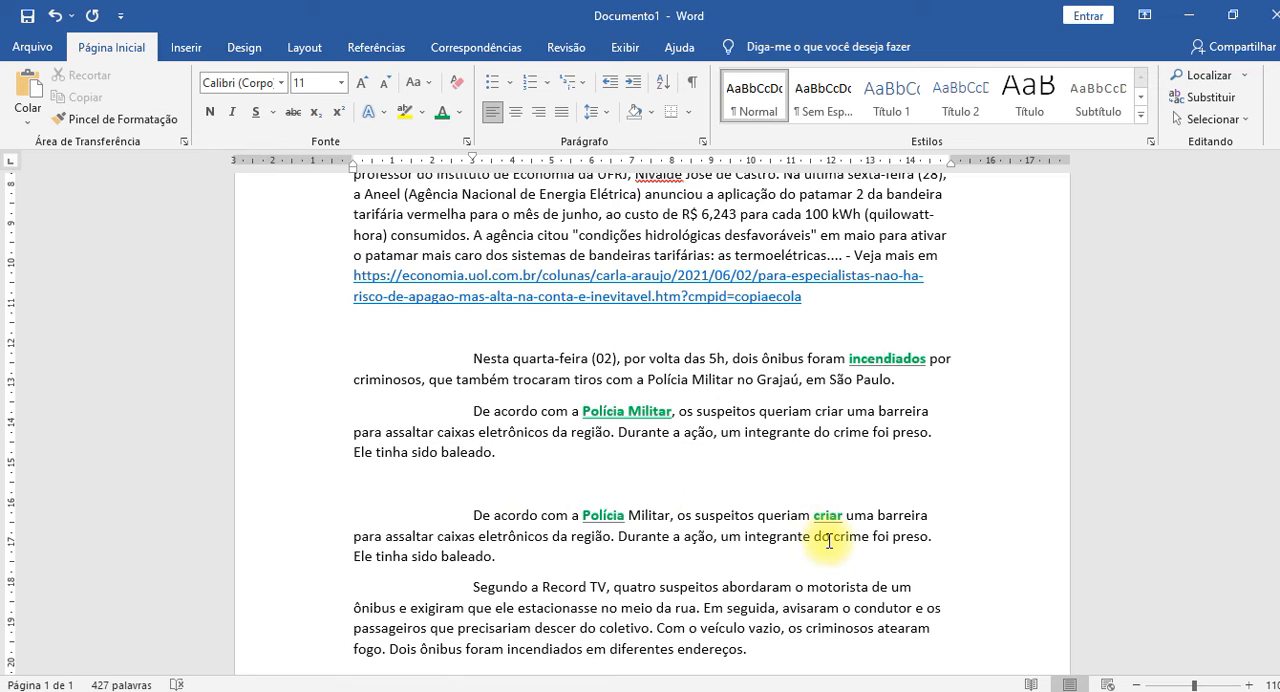
Undo the format copies on "criar", "incendiados" and the second paragraph's "Polícia".
{"action": "key", "text": "ctrl+z"}
{"action": "key", "text": "ctrl+z"}
{"action": "key", "text": "ctrl+z"}
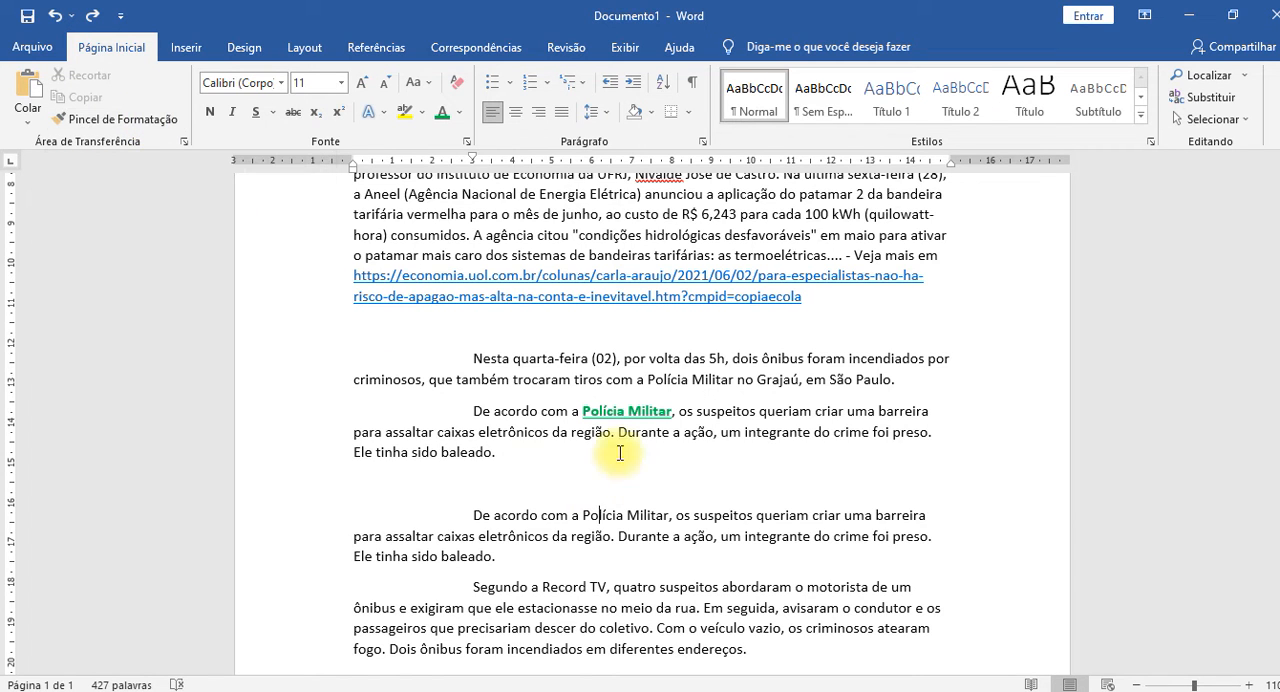
Lock Format Painter on the green "Polícia Militar" formatting and apply it to "barreira" above, and to "Polícia Militar" and "crime" in the second "De acordo com" paragraph.
{"action": "left_click", "coordinate": [614, 406]}
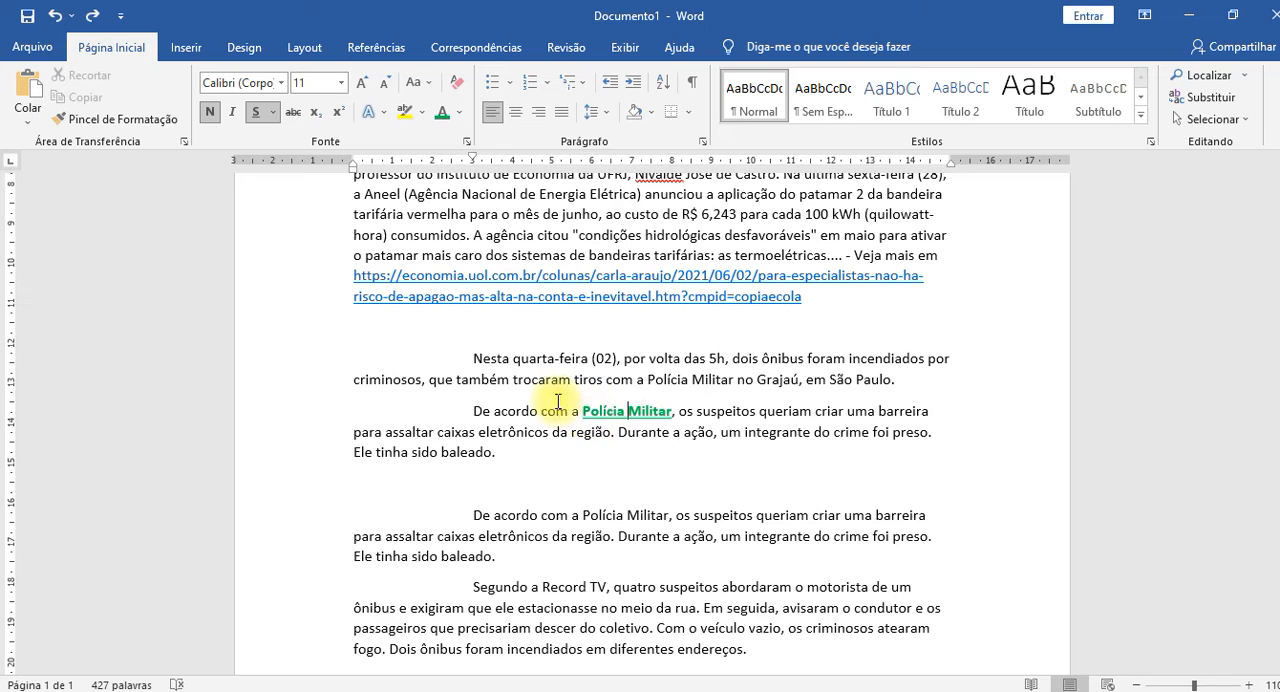
{"action": "left_click", "coordinate": [153, 120]}
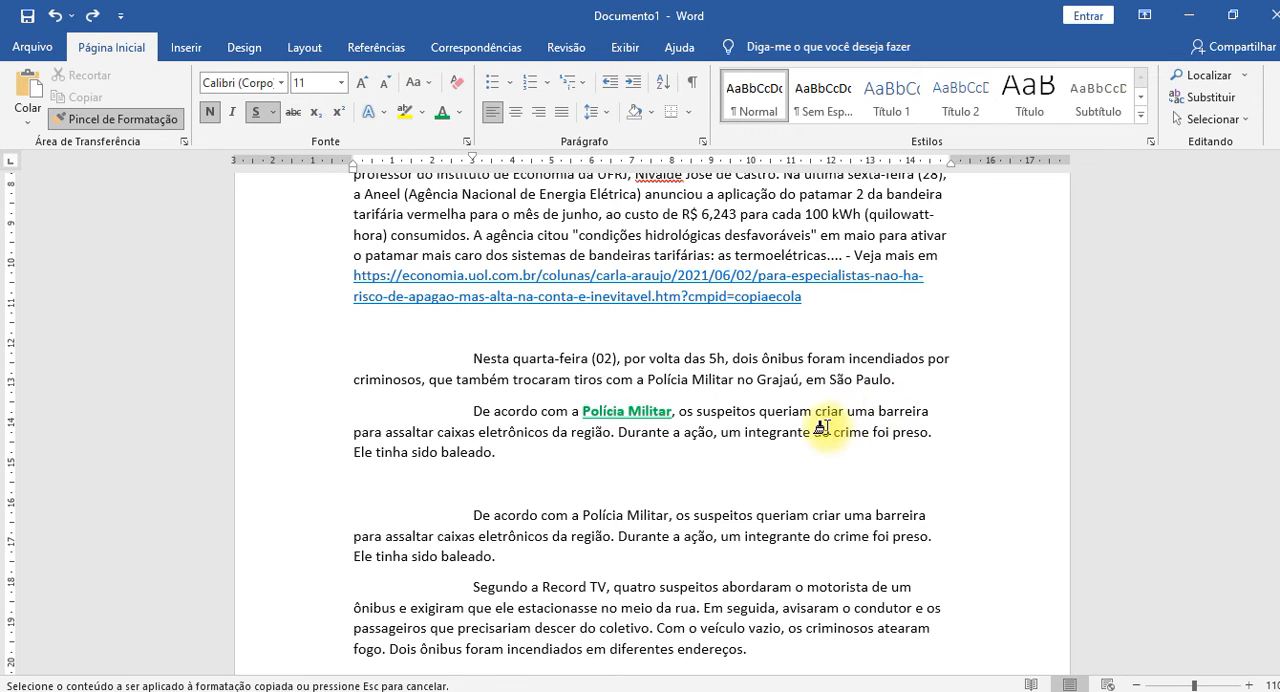
{"action": "left_click", "coordinate": [884, 411]}
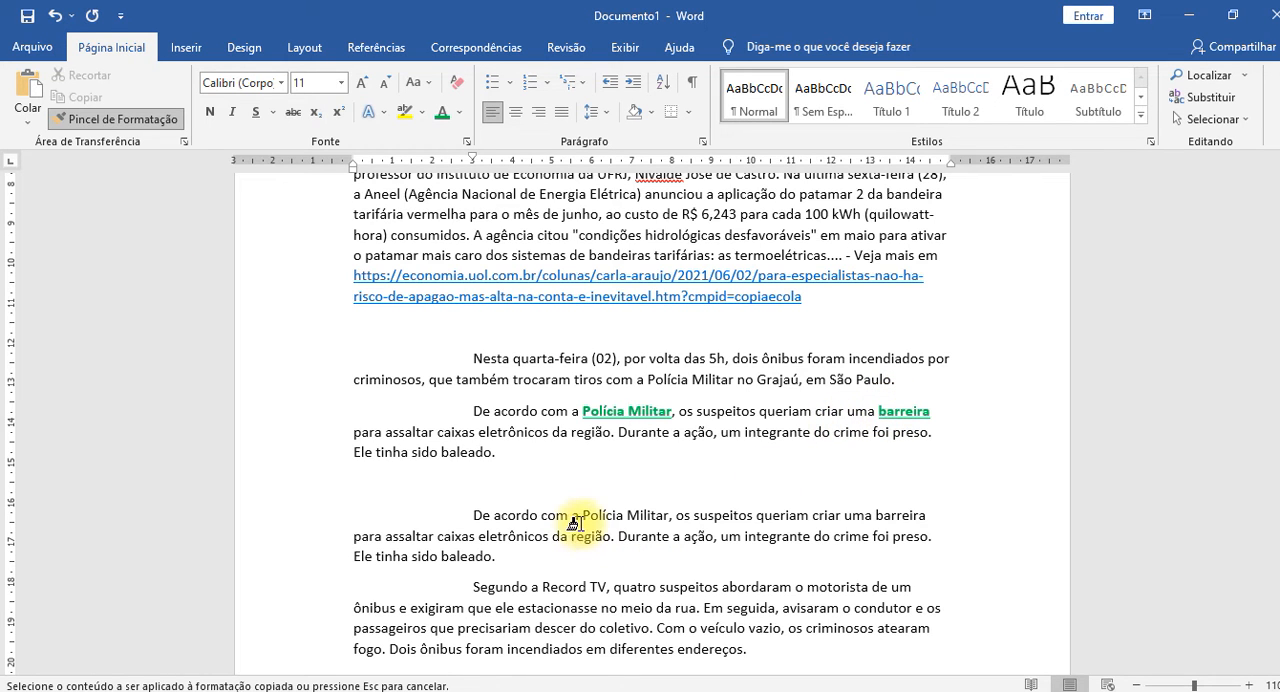
{"action": "left_click_drag", "start_coordinate": [582, 515], "coordinate": [656, 516]}
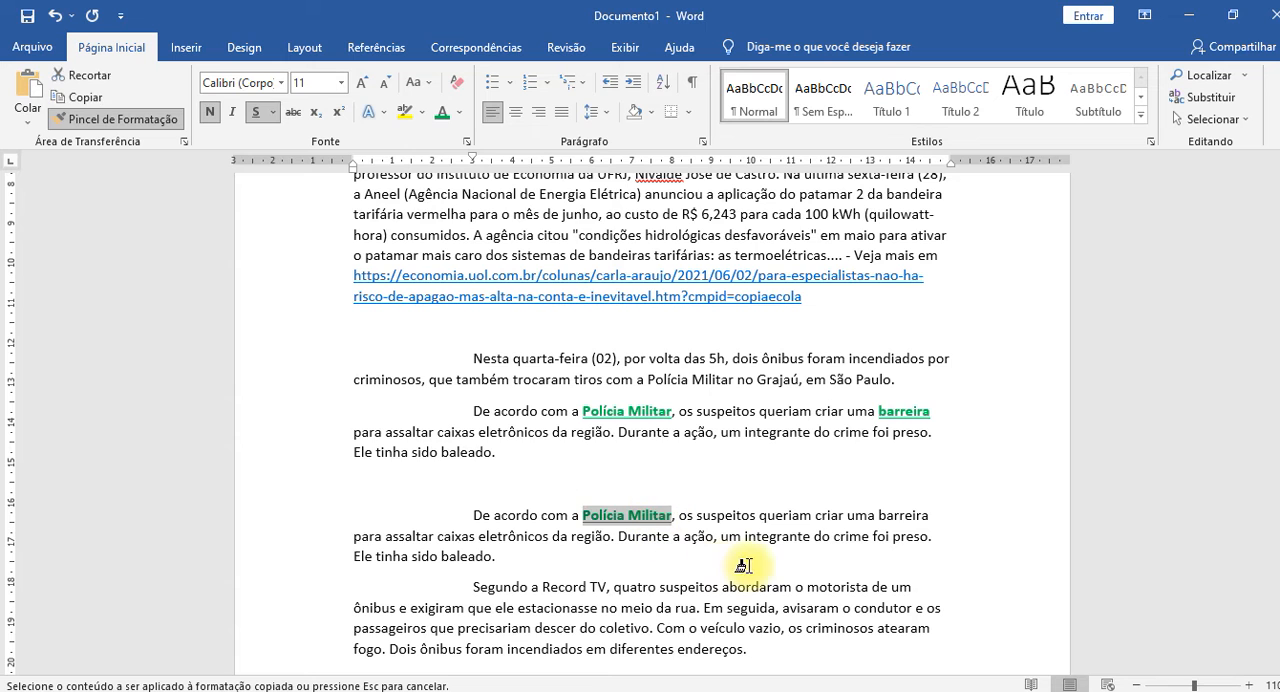
{"action": "left_click", "coordinate": [851, 536]}
Continue painting the green bold underlined formatting onto "coletivo", the "ônibus" before "e exigiram", "Nesta" and "quilowatt".
{"action": "left_click", "coordinate": [617, 630]}
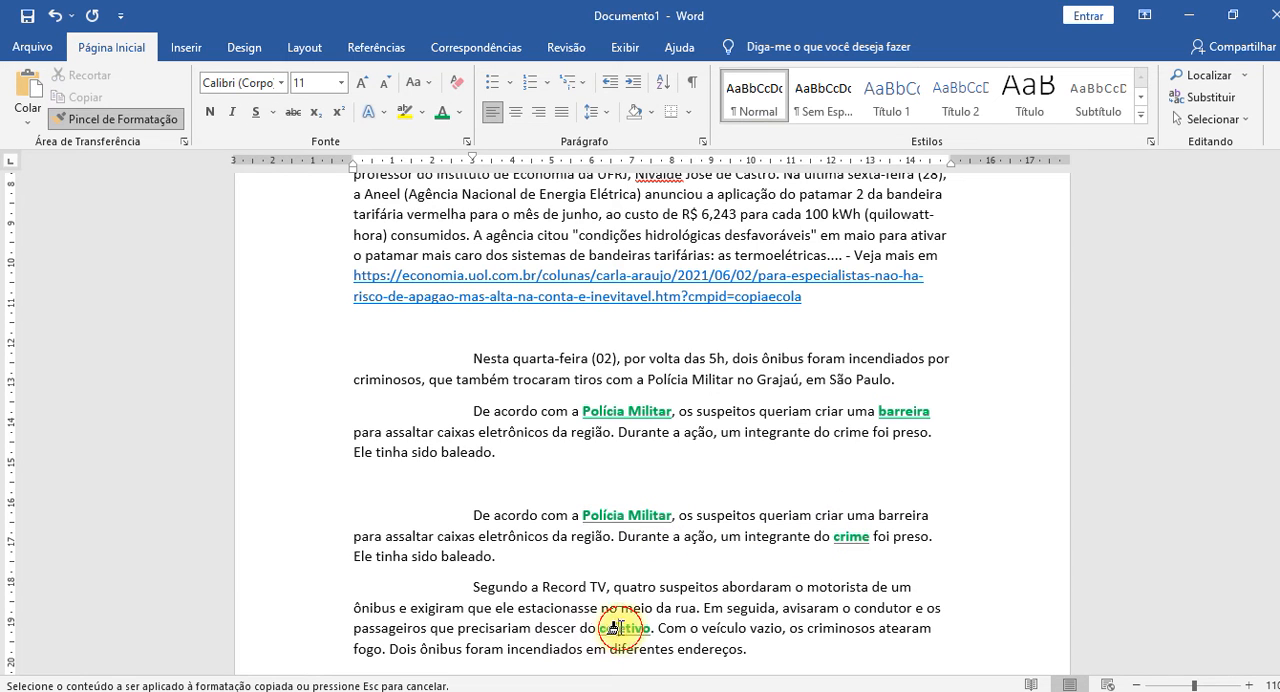
{"action": "left_click", "coordinate": [374, 608]}
{"action": "left_click_drag", "start_coordinate": [472, 358], "coordinate": [509, 359]}
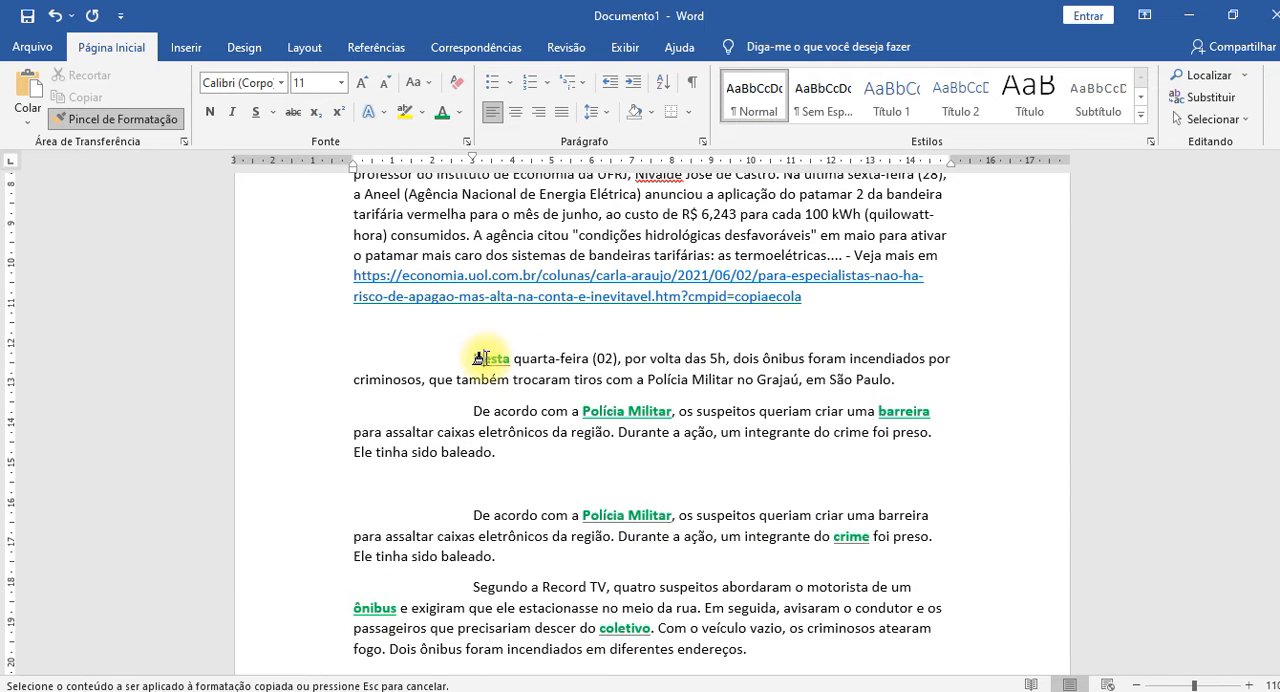
{"action": "left_click", "coordinate": [888, 214]}
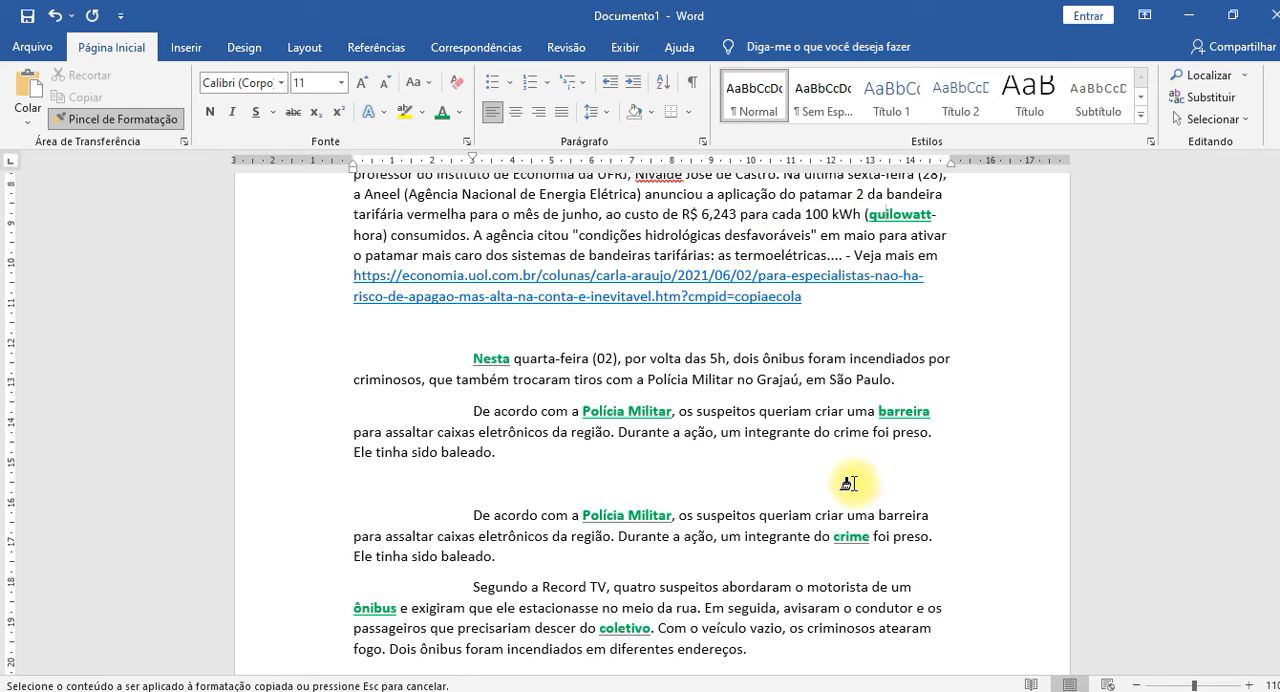
Paint the same formatting onto the whole "Sem leitos de UTI" paragraph and "Dois ônibus foram incendiados", and turn Format Painter off.
{"action": "scroll", "coordinate": [500, 500], "scroll_direction": "down", "scroll_amount": 5}
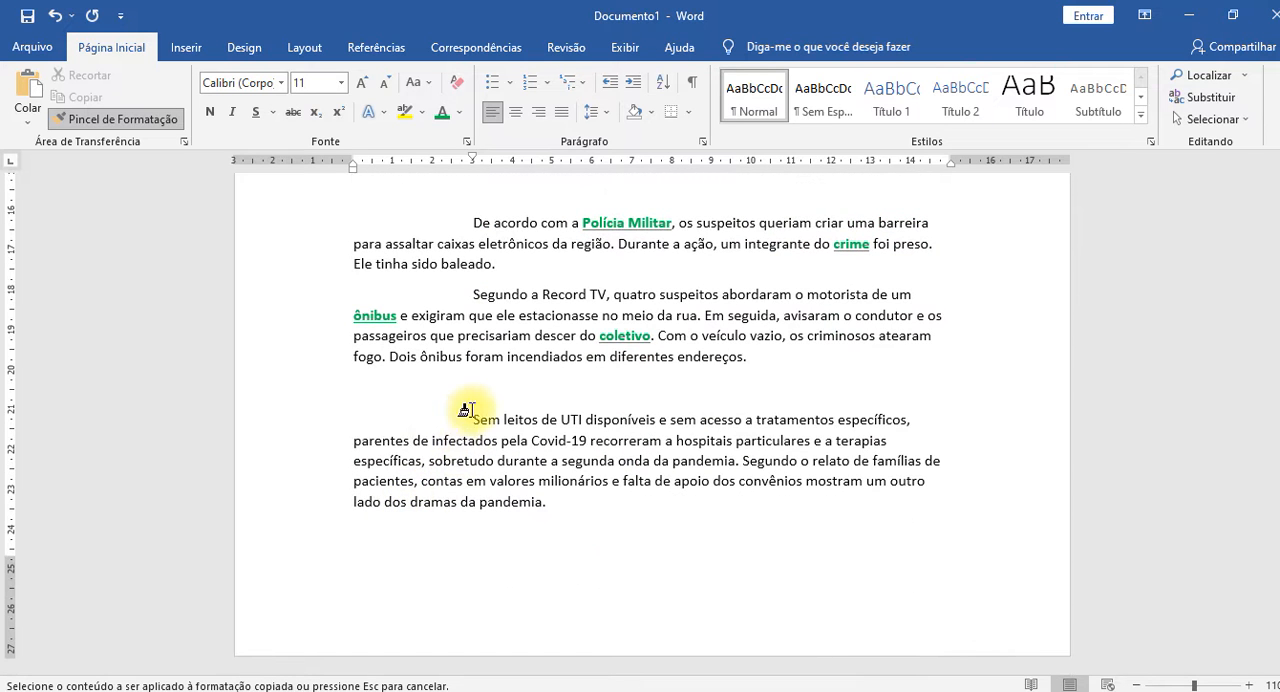
{"action": "left_click_drag", "start_coordinate": [472, 420], "coordinate": [577, 516]}
{"action": "scroll", "coordinate": [583, 511], "scroll_direction": "up", "scroll_amount": 2}
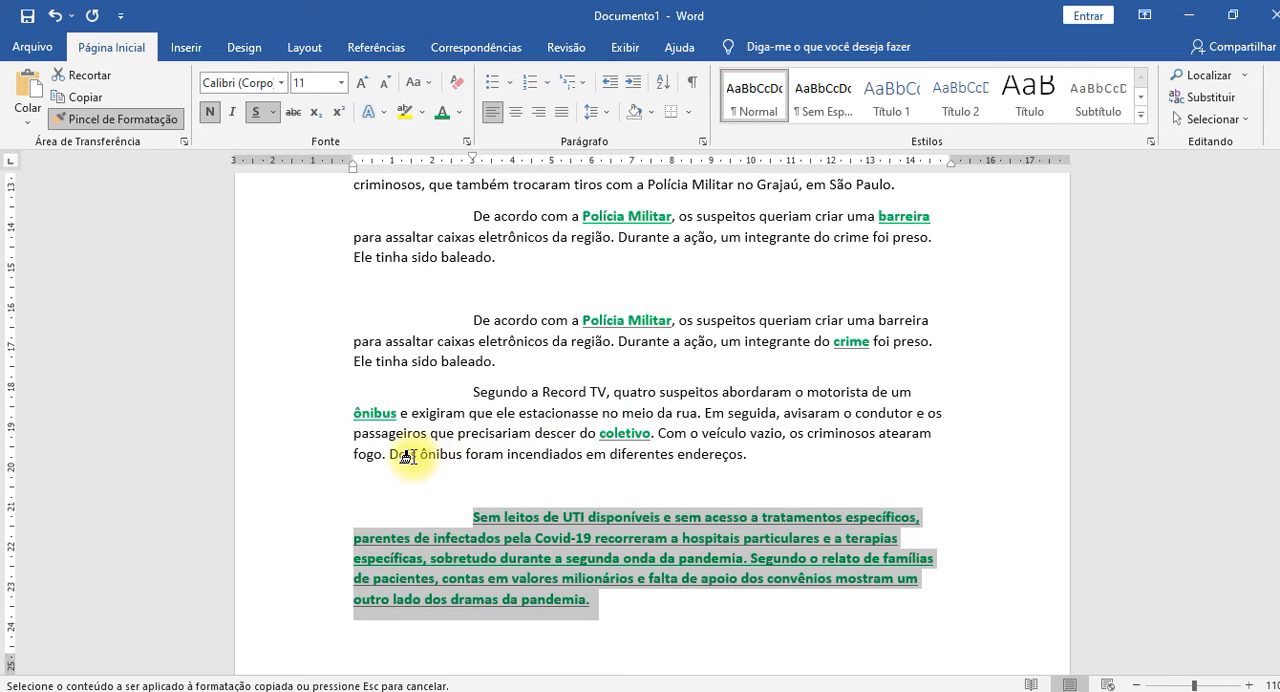
{"action": "left_click_drag", "start_coordinate": [389, 454], "coordinate": [588, 455]}
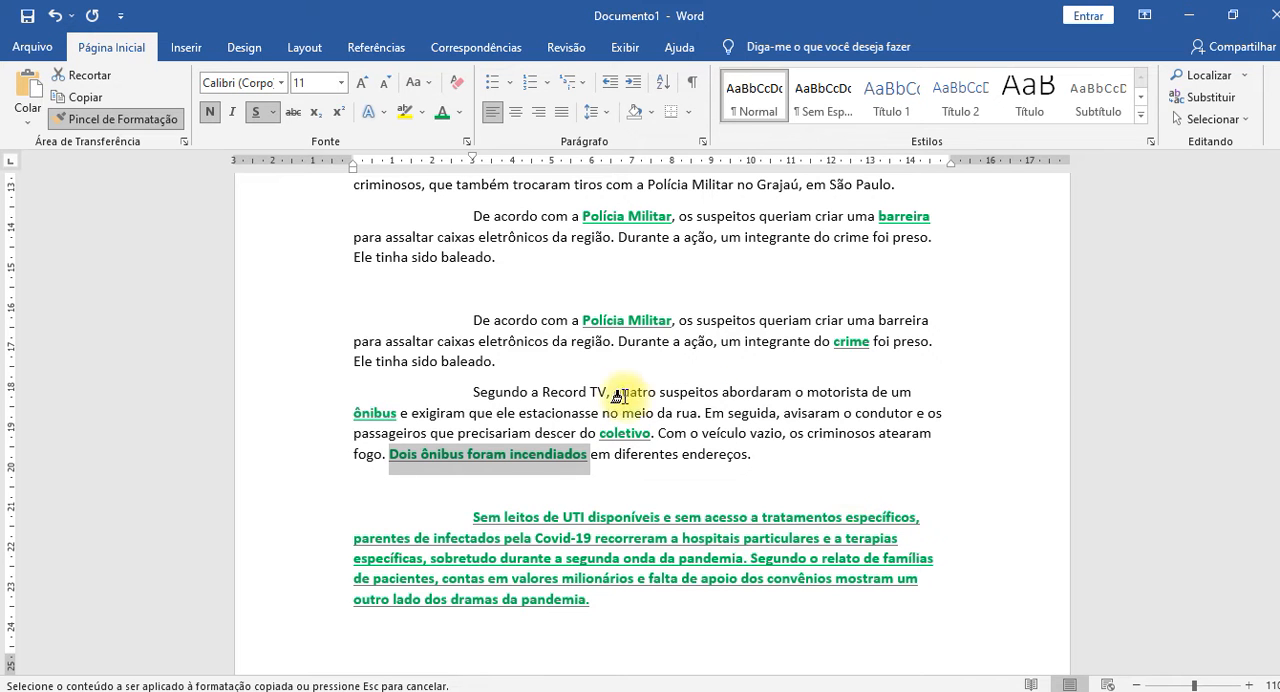
{"action": "scroll", "coordinate": [590, 325], "scroll_direction": "up", "scroll_amount": 2}
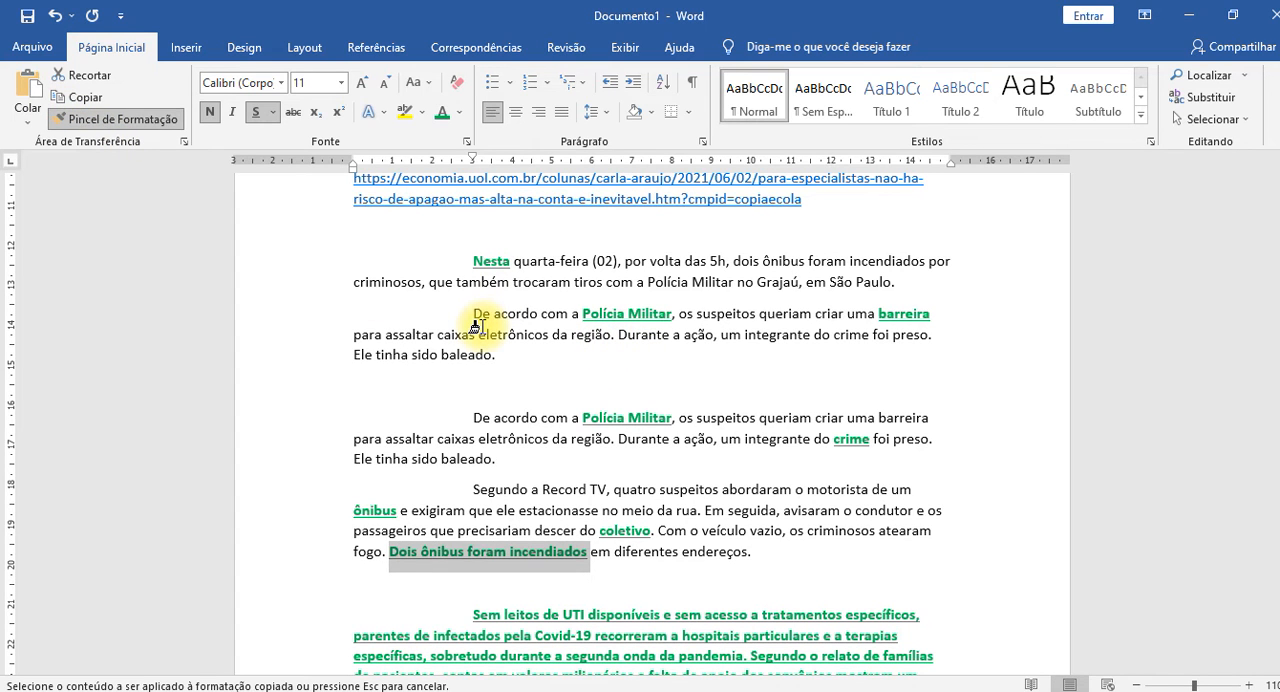
{"action": "key", "text": "Escape"}
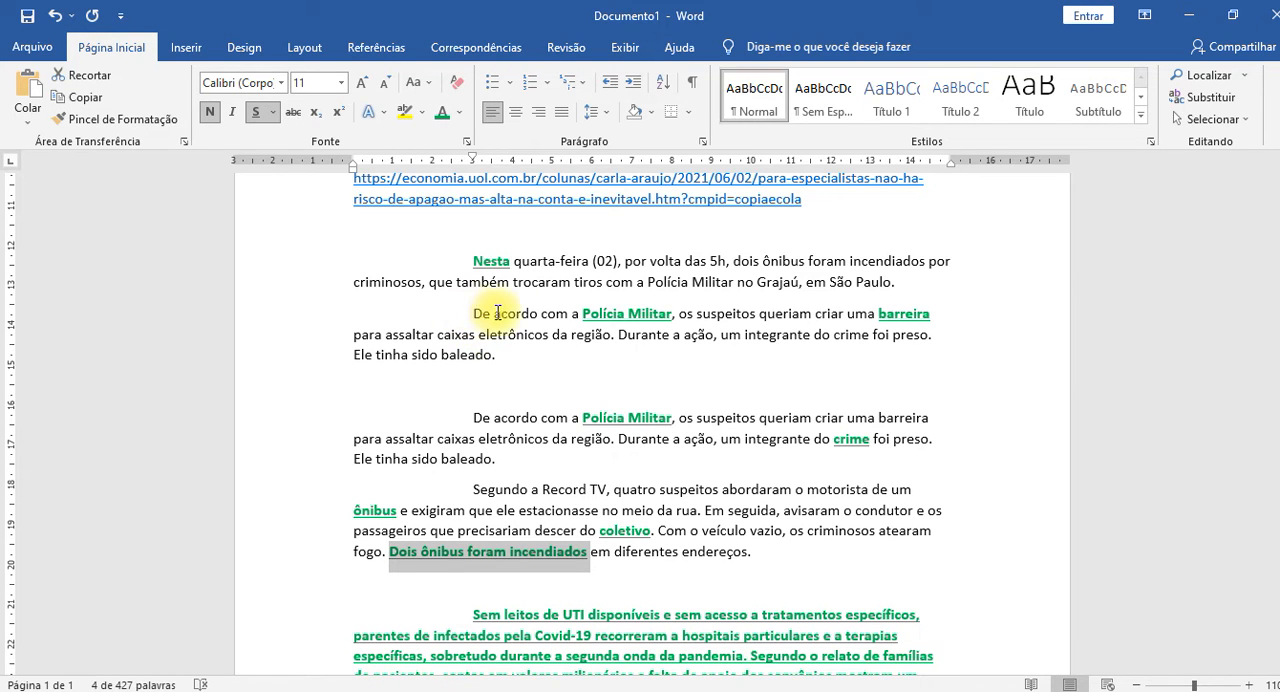
{"action": "left_click", "coordinate": [494, 314]}
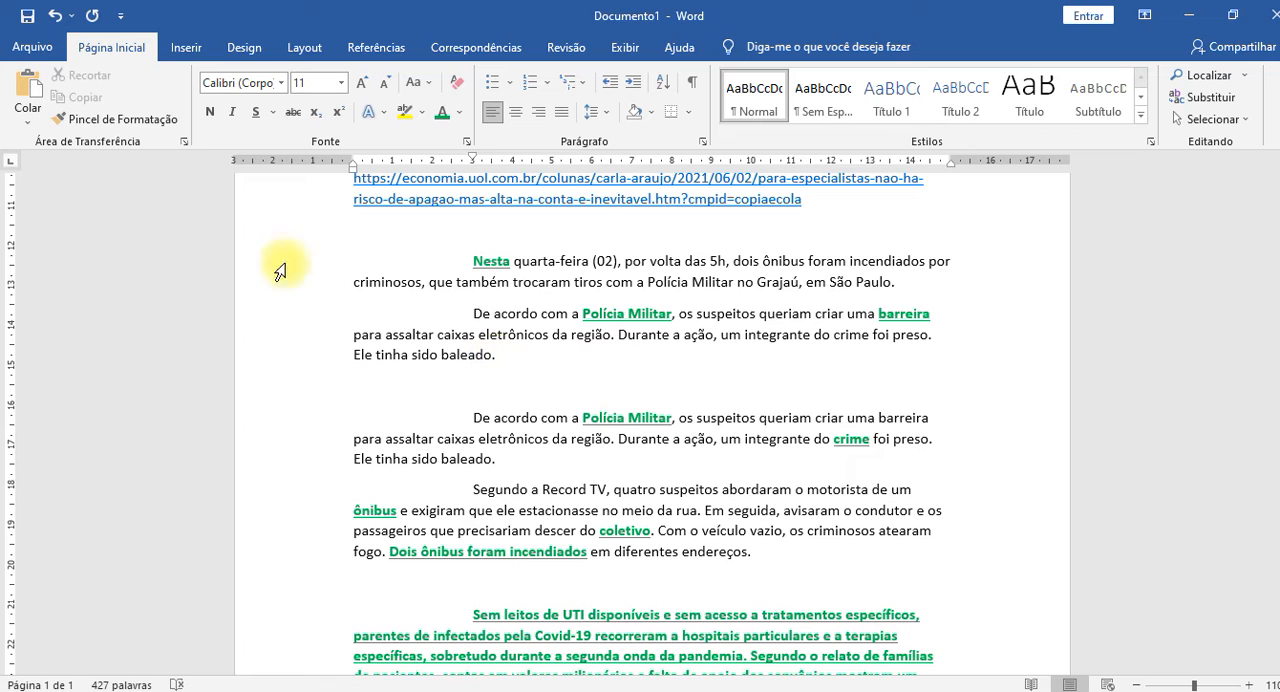
{"action": "left_click", "coordinate": [154, 120]}
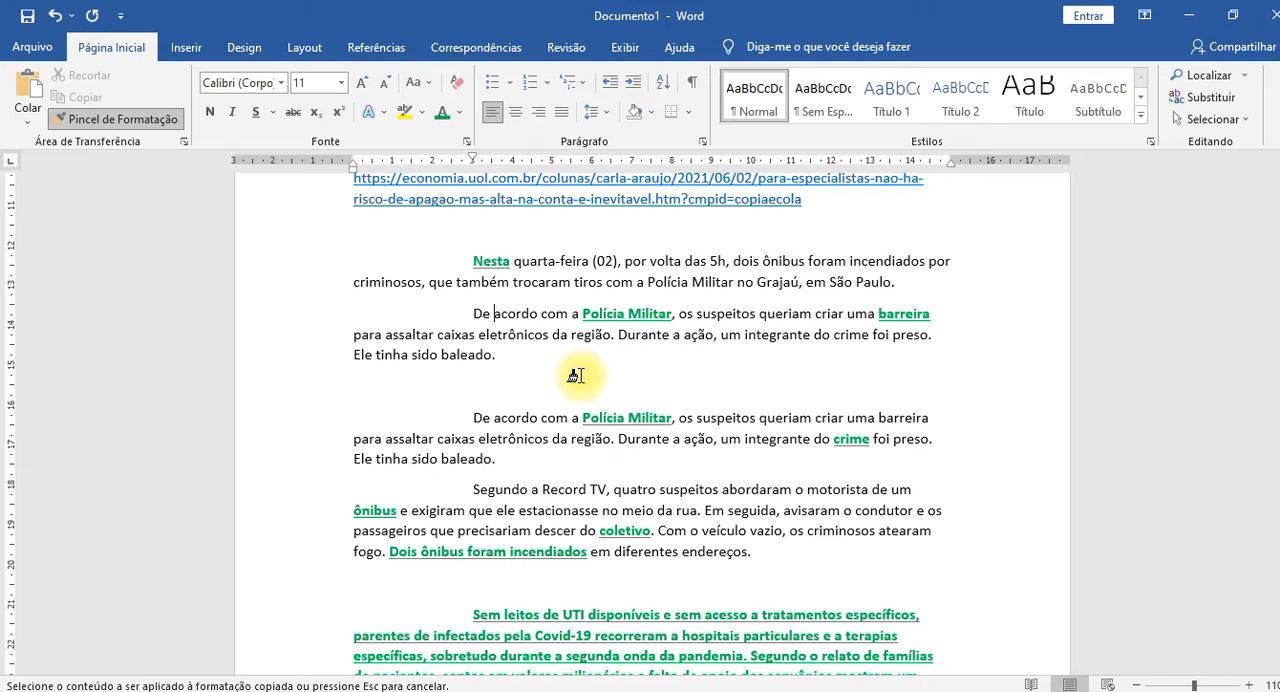
{"action": "key", "text": "Escape"}
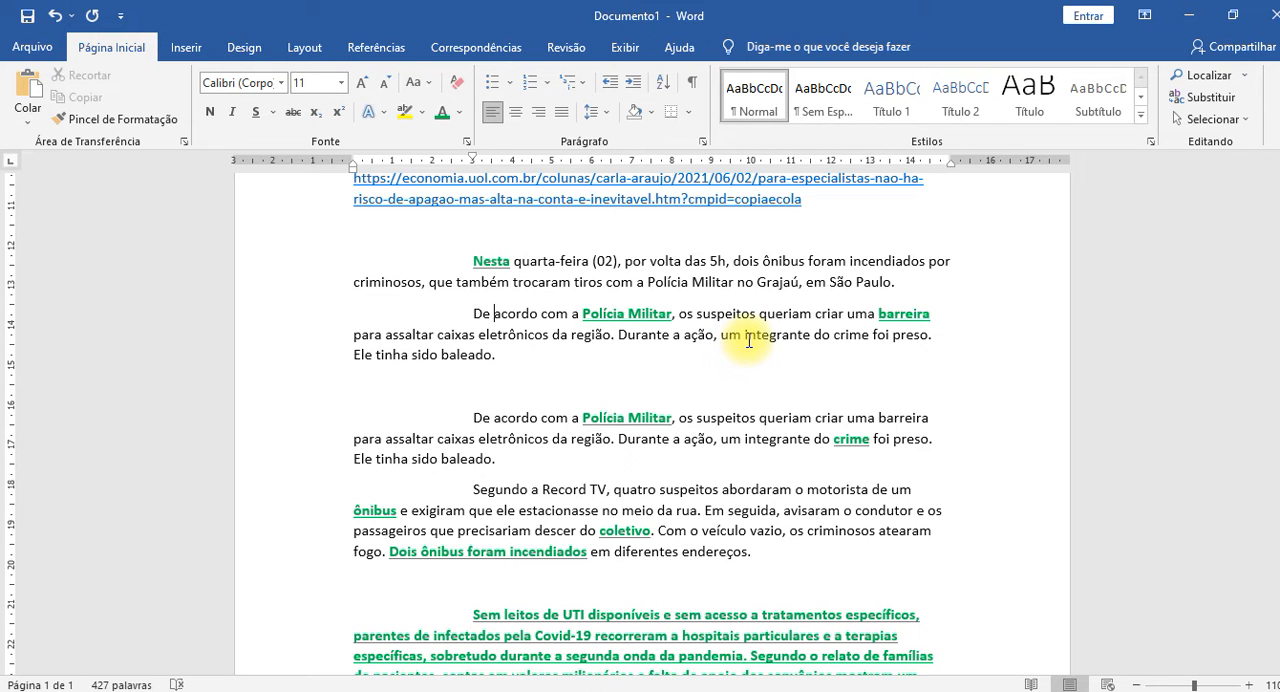
{"action": "scroll", "coordinate": [749, 340], "scroll_direction": "up", "scroll_amount": 6}
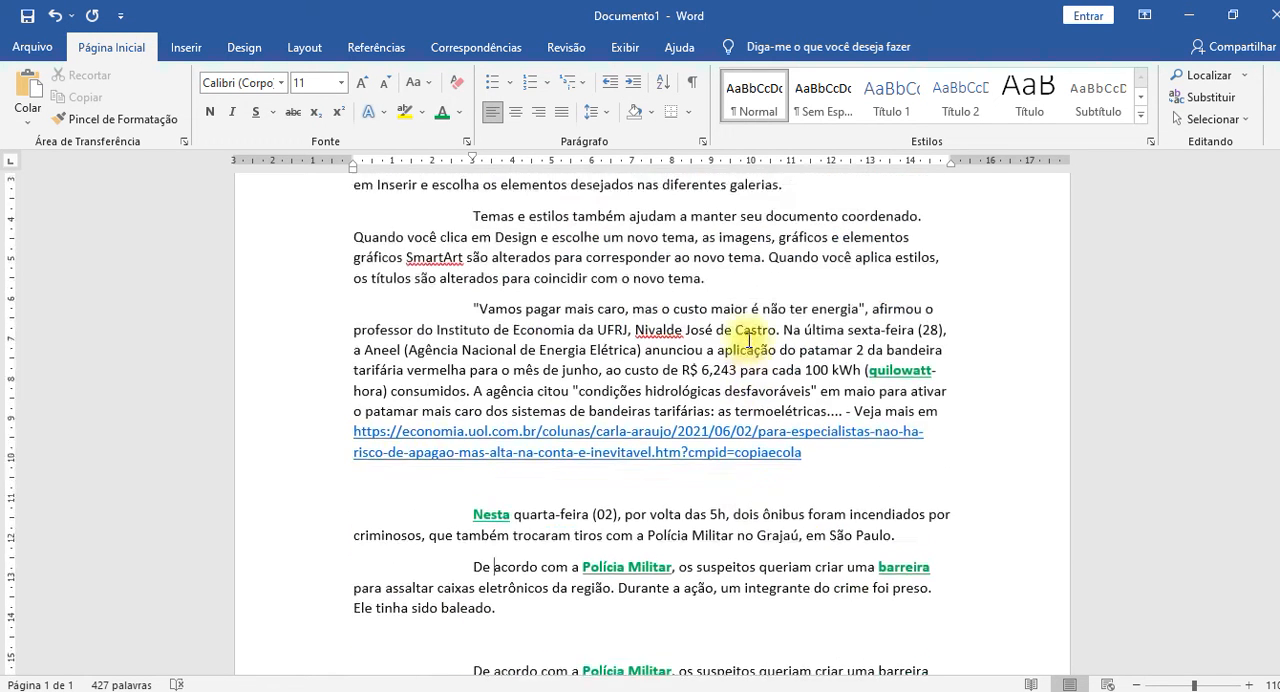
{"action": "scroll", "coordinate": [749, 340], "scroll_direction": "up", "scroll_amount": 1}
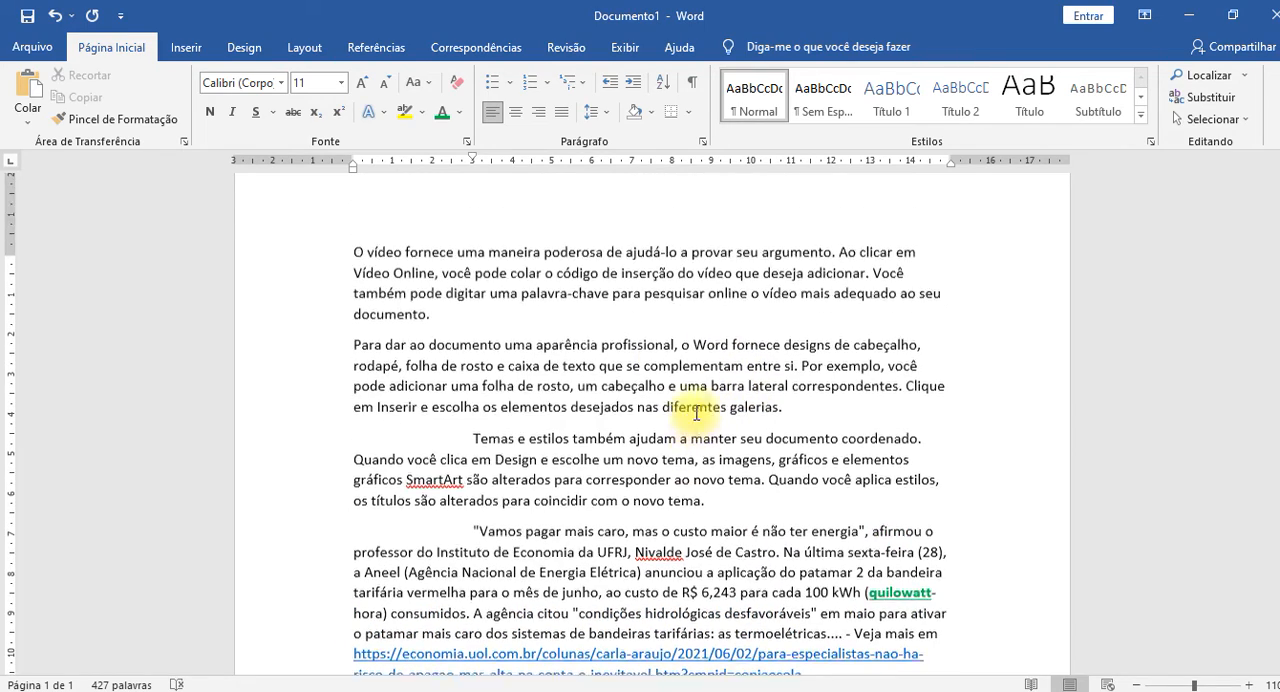
{"action": "scroll", "coordinate": [690, 400], "scroll_direction": "down", "scroll_amount": 6}
{"action": "scroll", "coordinate": [696, 413], "scroll_direction": "down", "scroll_amount": 4}
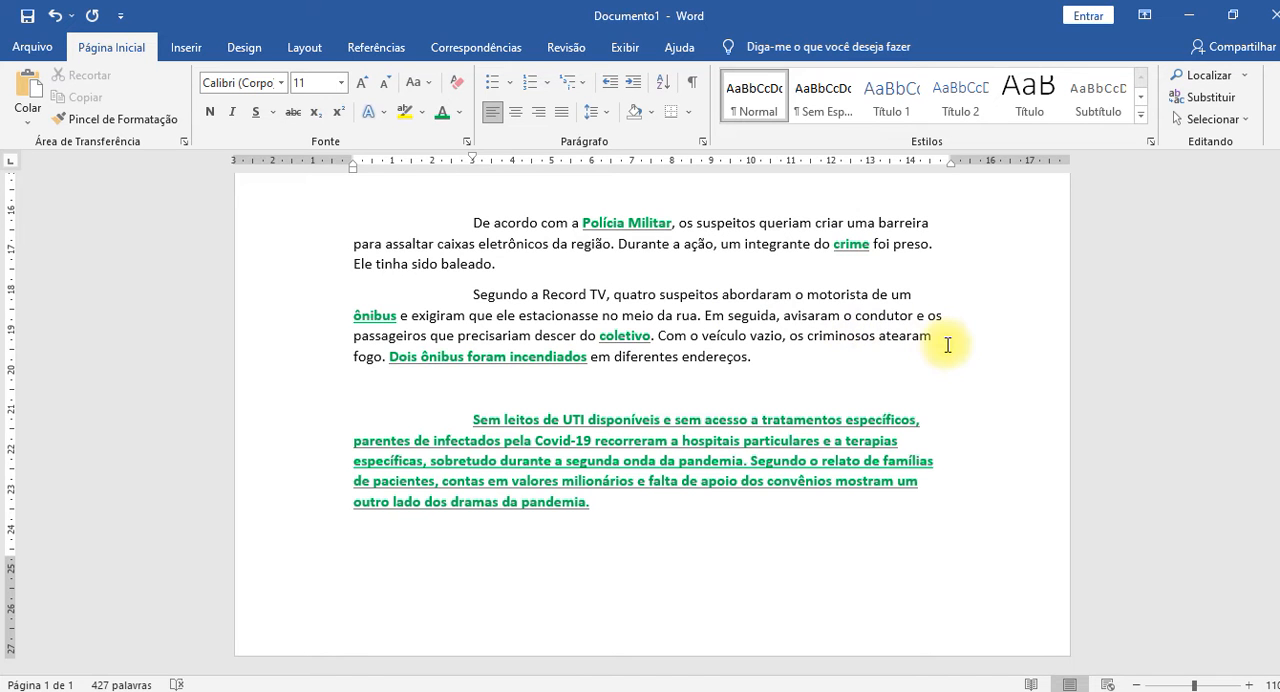
{"action": "scroll", "coordinate": [932, 342], "scroll_direction": "up", "scroll_amount": 1}
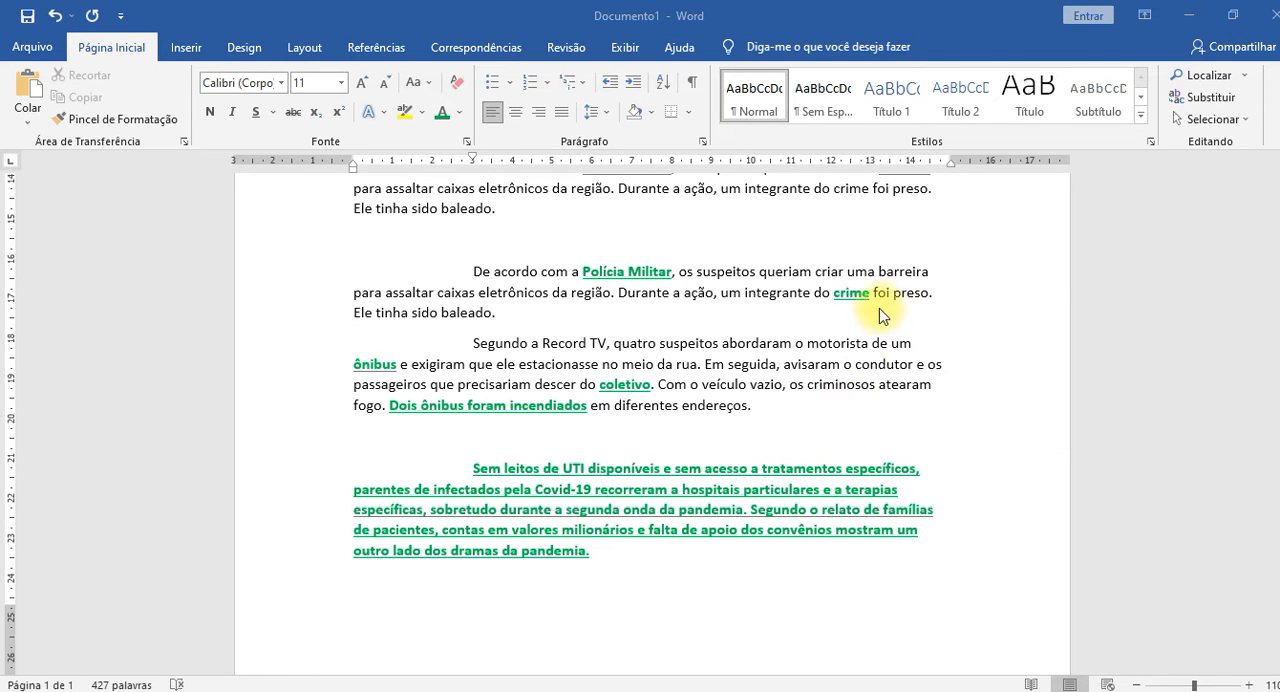
Look up the word "atearam" from the "Segundo a Record TV" paragraph with Word's built-in web search.
{"action": "left_click", "coordinate": [899, 390]}
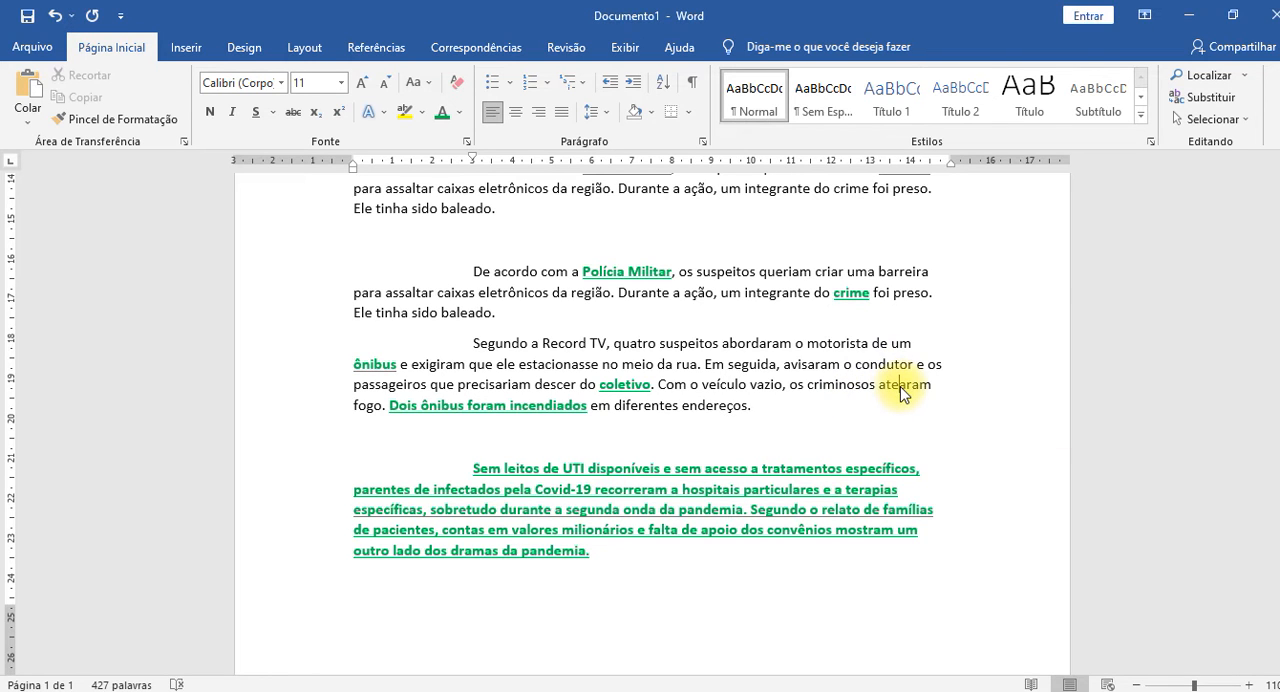
{"action": "double_click", "coordinate": [903, 384]}
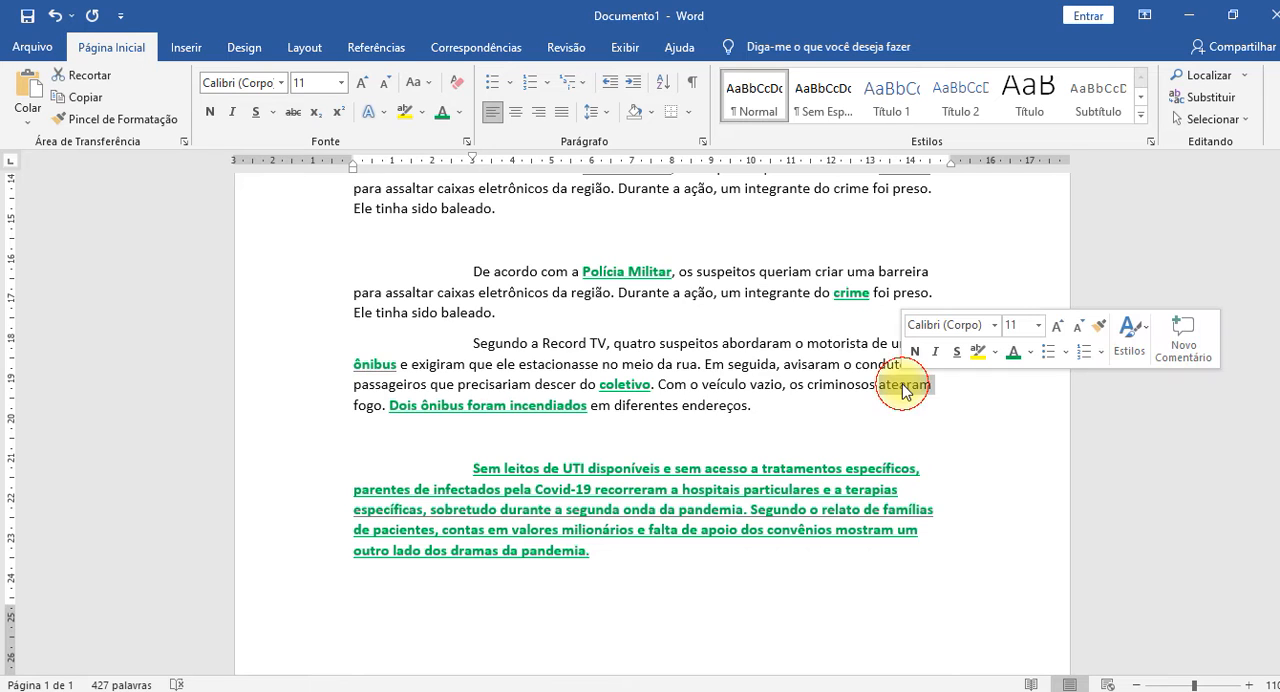
{"action": "left_click", "coordinate": [900, 387]}
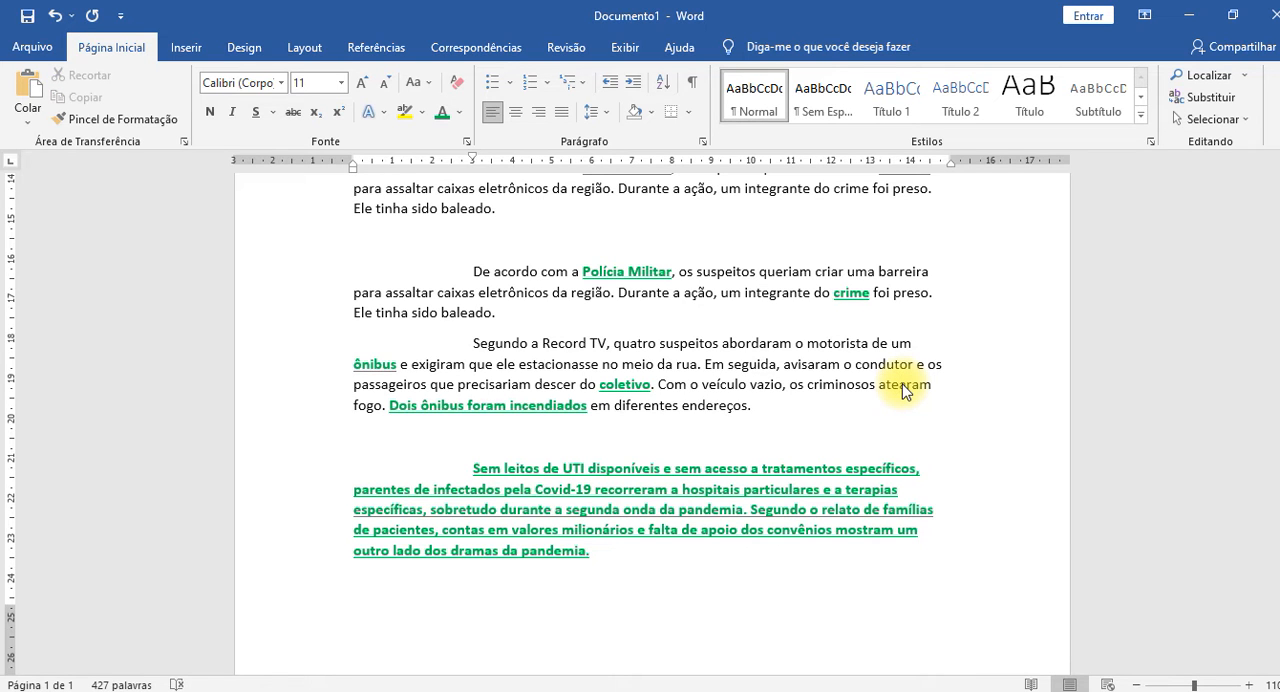
{"action": "right_click", "coordinate": [902, 388]}
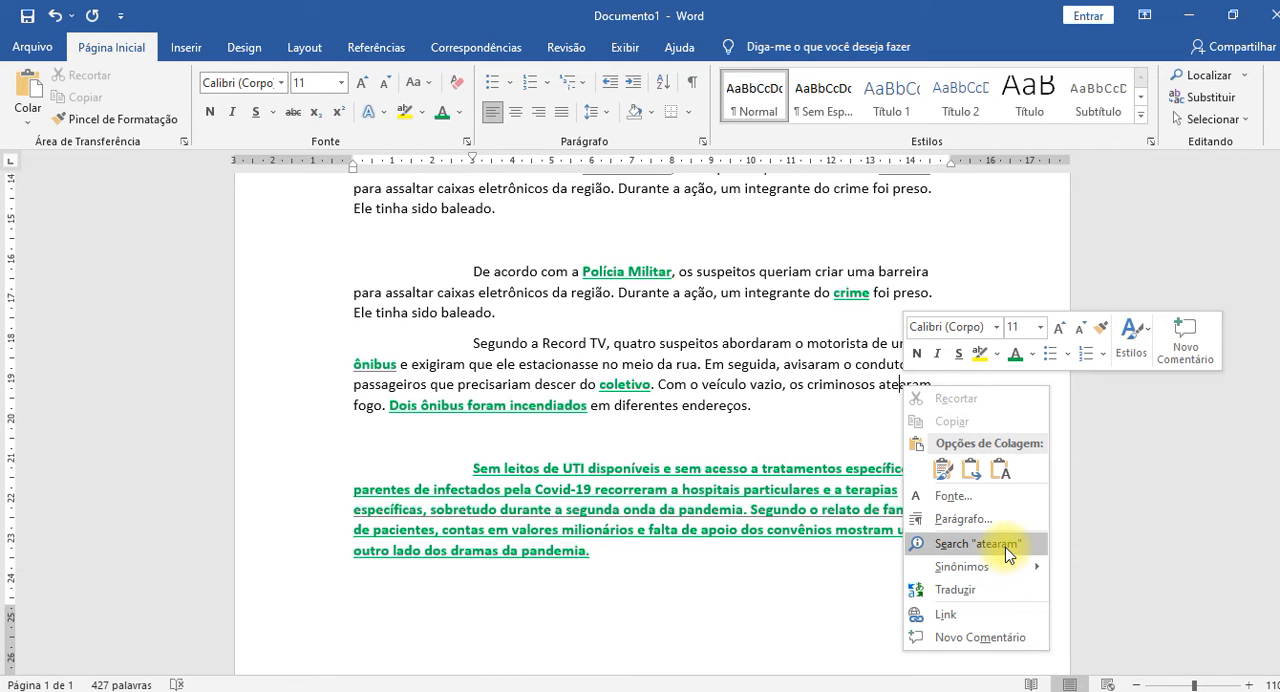
{"action": "left_click", "coordinate": [1008, 550]}
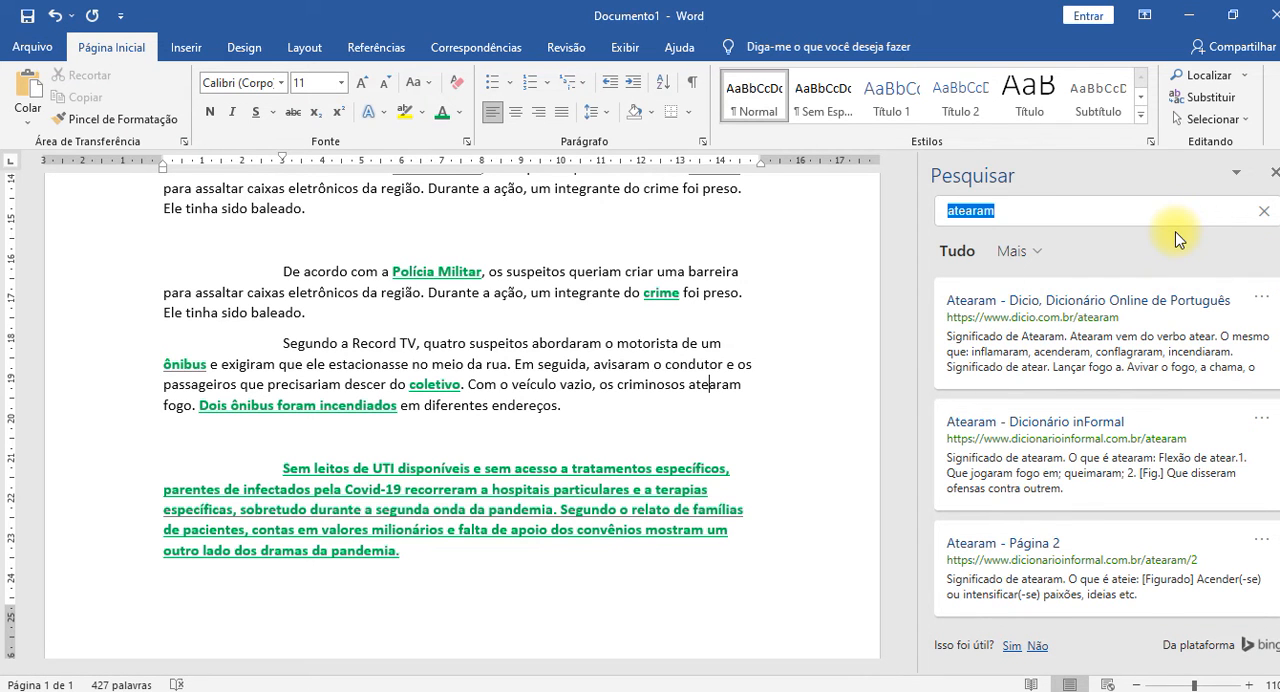
Examine the definitions, translation, media and web results found for "atearam".
{"action": "scroll", "coordinate": [1158, 331], "scroll_direction": "down", "scroll_amount": 8}
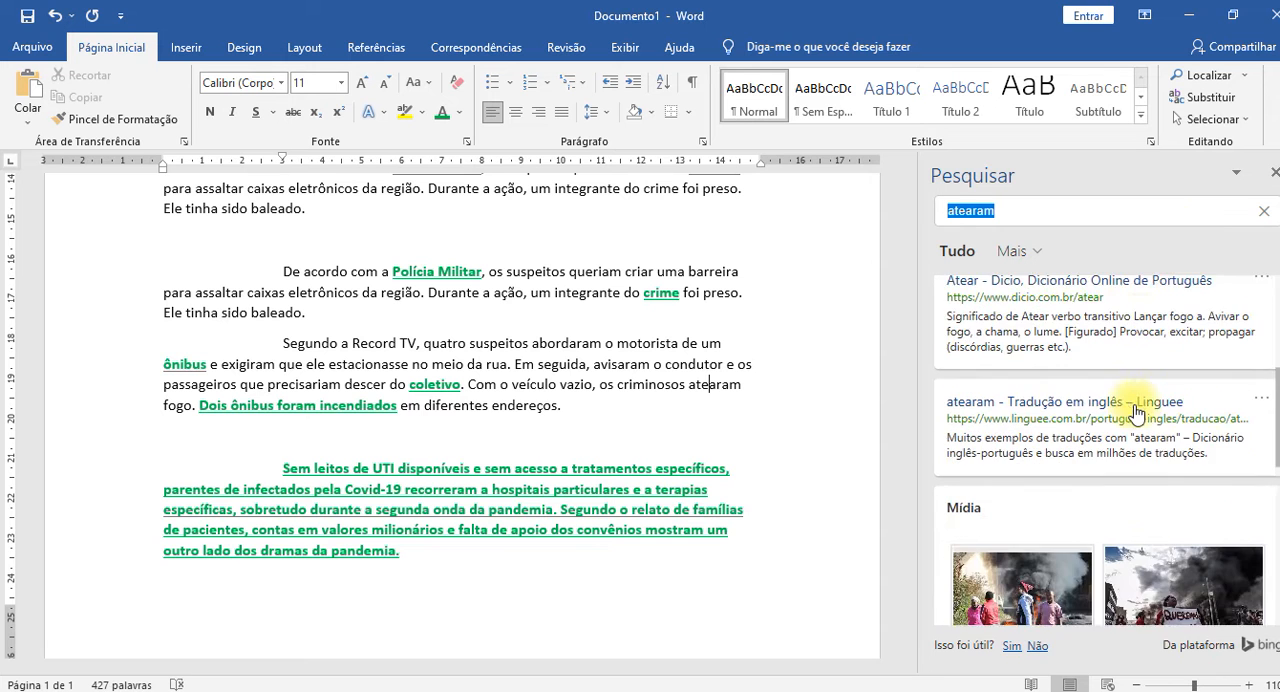
{"action": "scroll", "coordinate": [1135, 413], "scroll_direction": "up", "scroll_amount": 6}
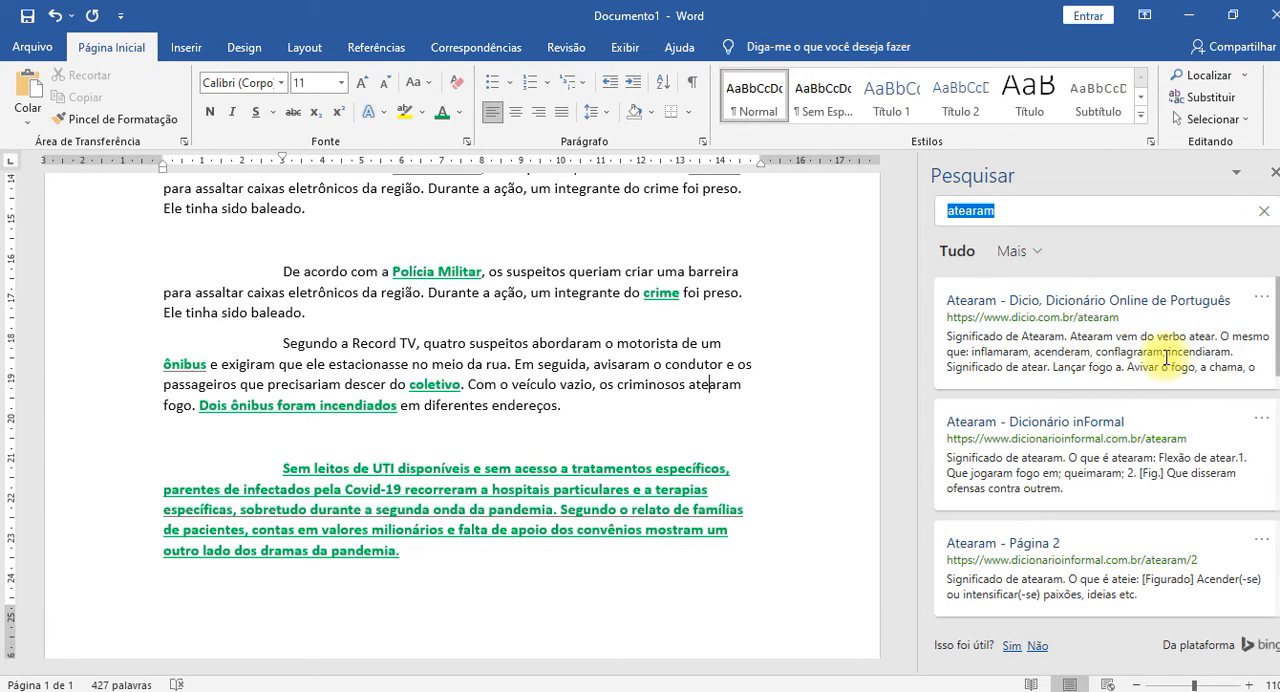
{"action": "scroll", "coordinate": [1100, 368], "scroll_direction": "down", "scroll_amount": 1}
{"action": "scroll", "coordinate": [1100, 370], "scroll_direction": "down", "scroll_amount": 5}
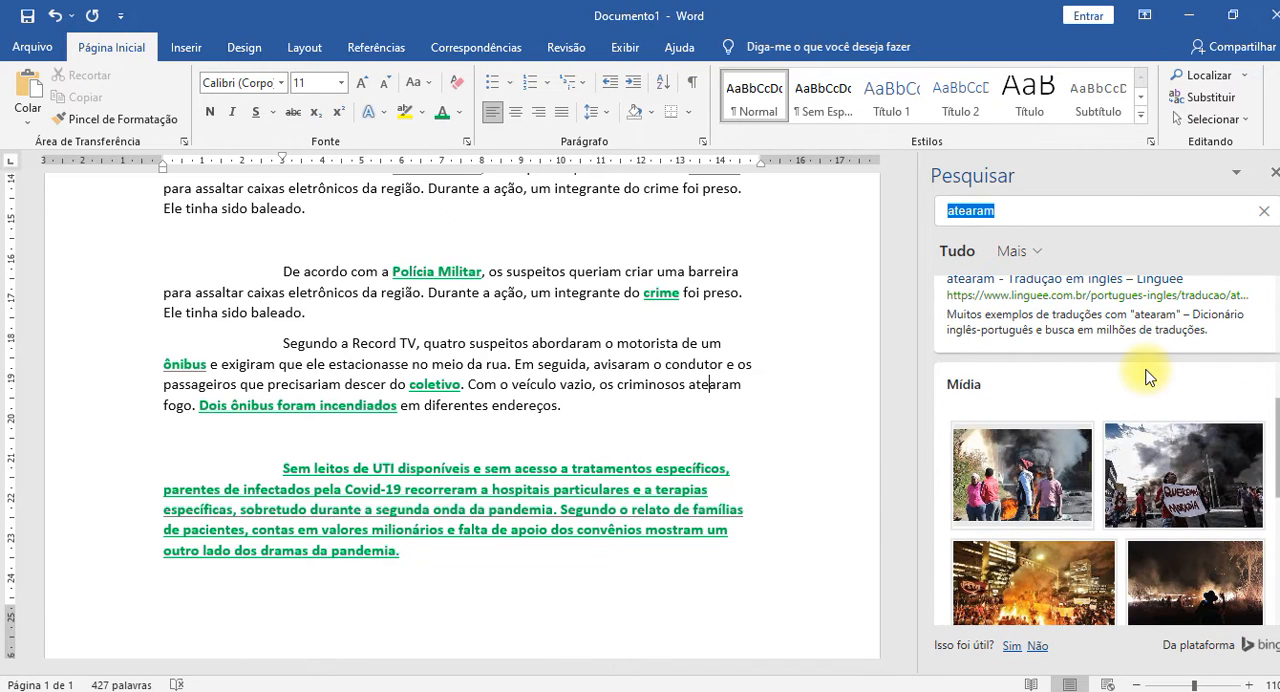
{"action": "scroll", "coordinate": [1140, 400], "scroll_direction": "down", "scroll_amount": 7}
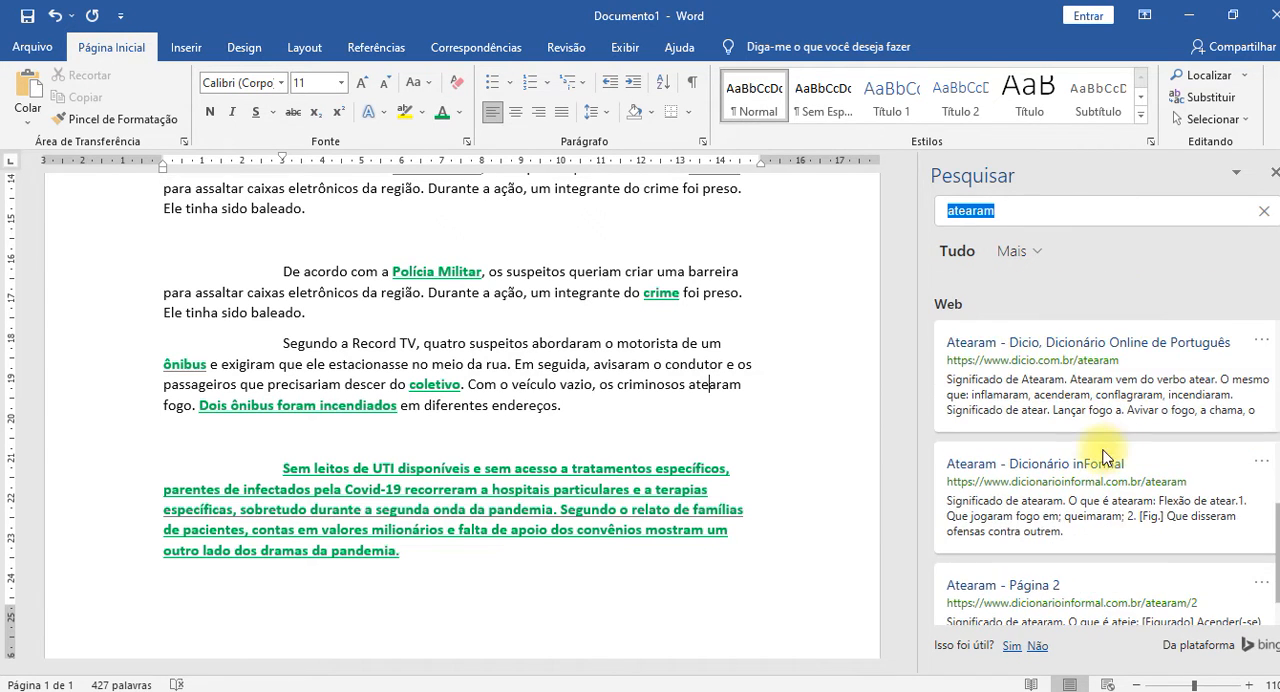
{"action": "scroll", "coordinate": [1110, 455], "scroll_direction": "down", "scroll_amount": 2}
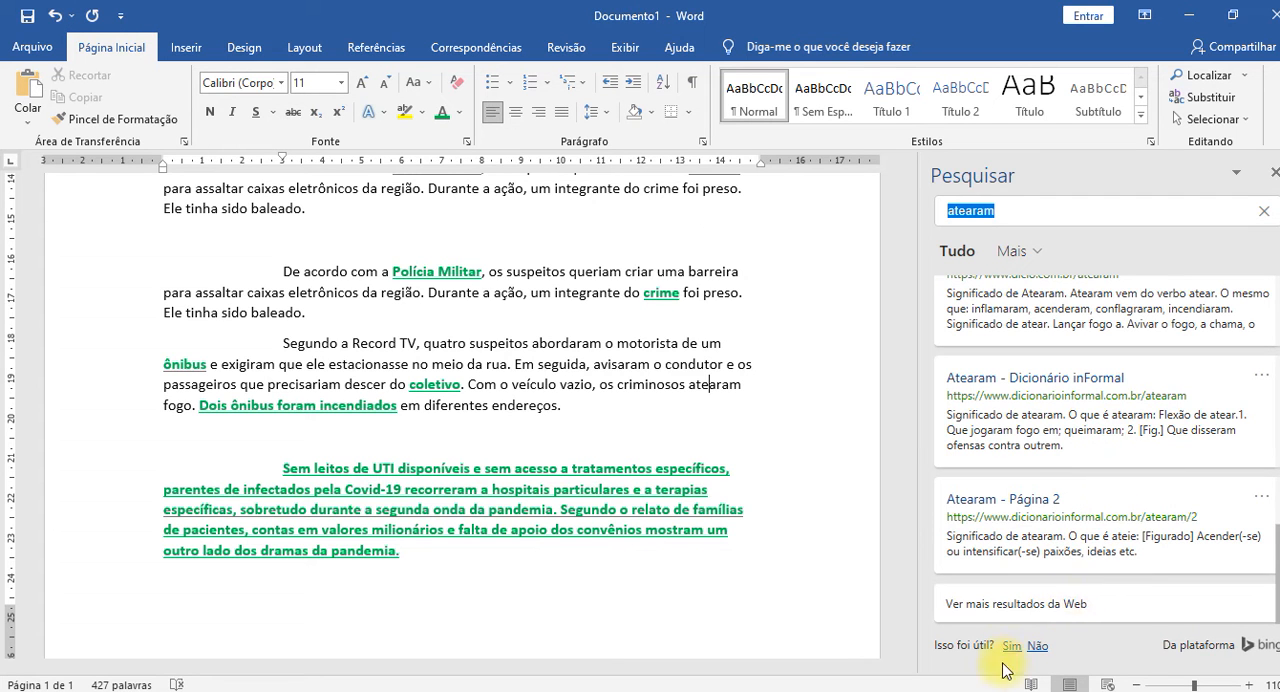
{"action": "scroll", "coordinate": [1059, 468], "scroll_direction": "up", "scroll_amount": 5}
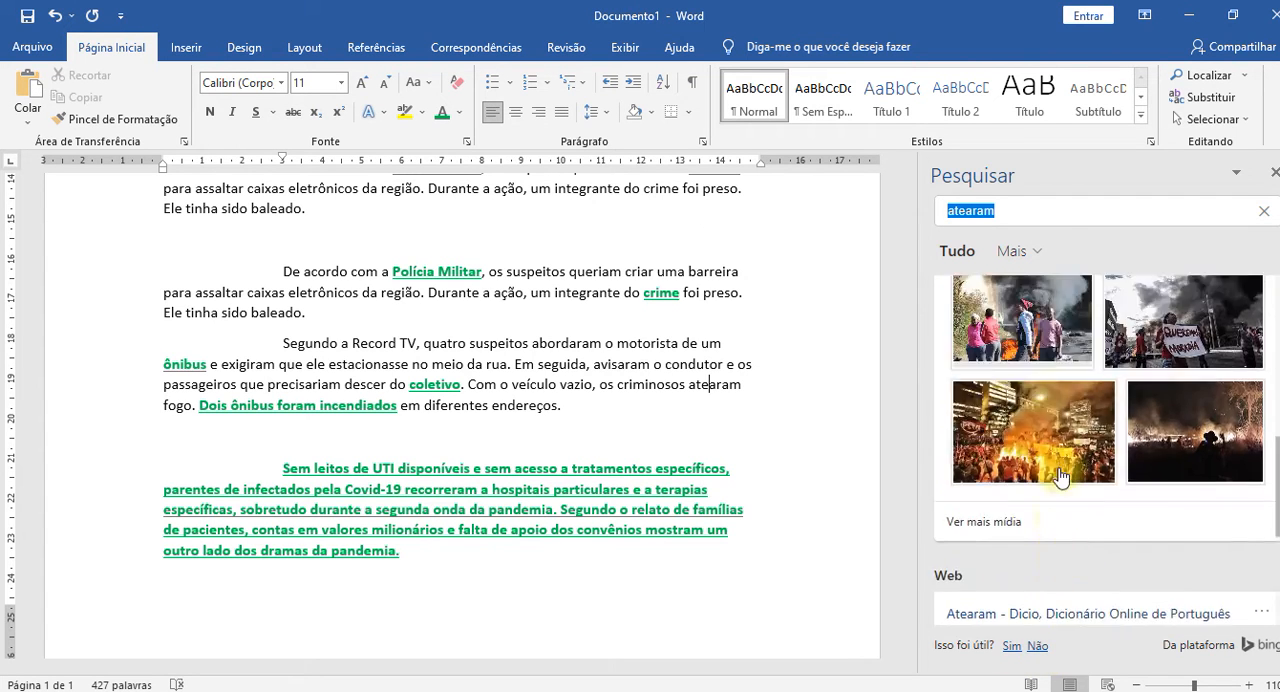
{"action": "scroll", "coordinate": [1183, 585], "scroll_direction": "up", "scroll_amount": 3}
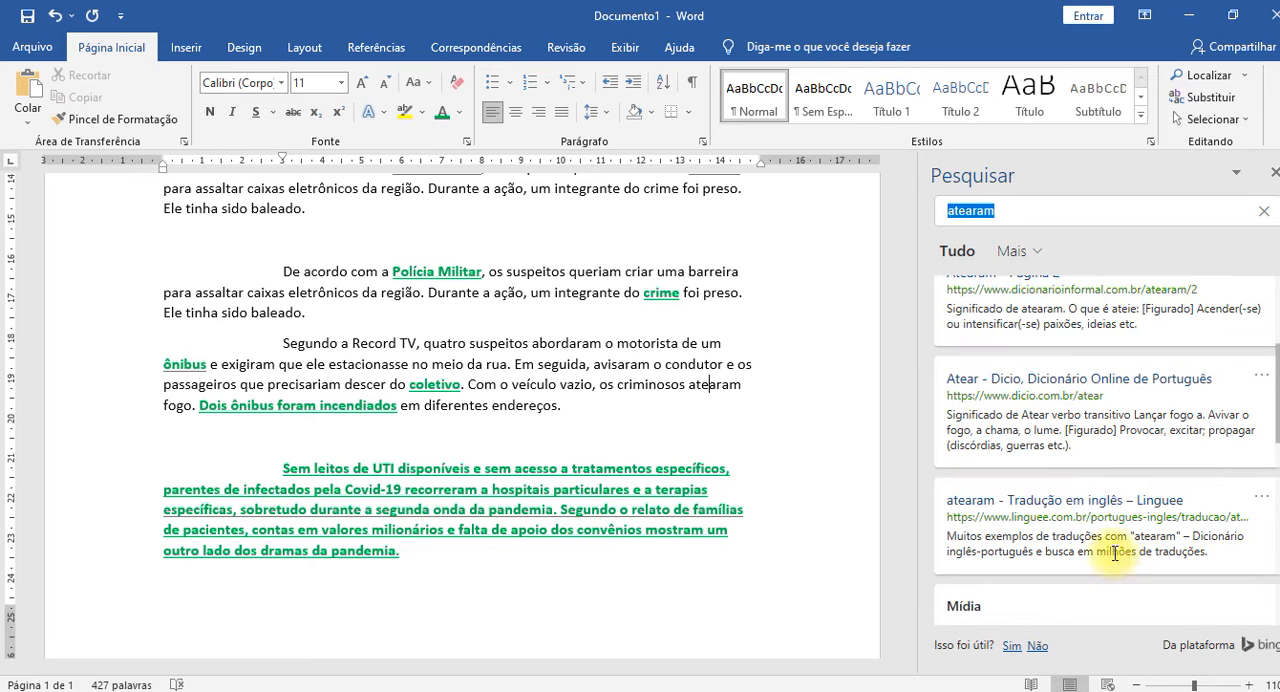
{"action": "scroll", "coordinate": [1094, 501], "scroll_direction": "up", "scroll_amount": 5}
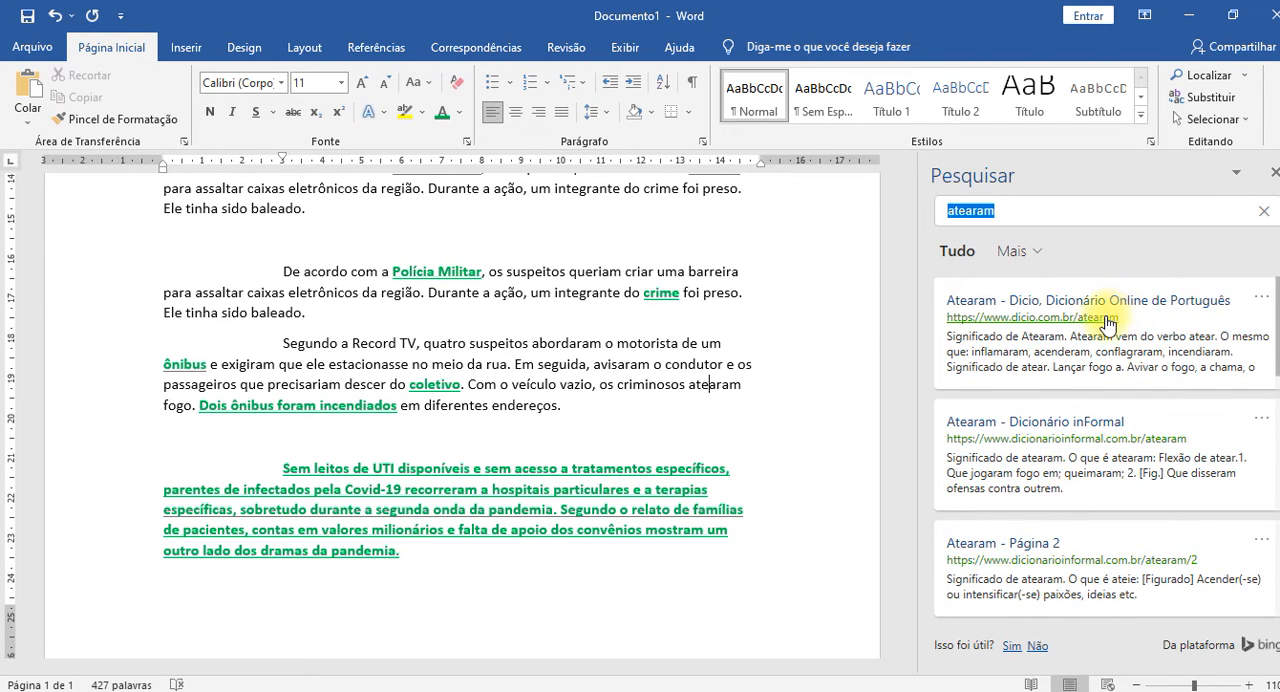
Open the Dicio result for "atearam" in the browser, look through the page, and close it to return to Word.
{"action": "left_click", "coordinate": [1082, 319]}
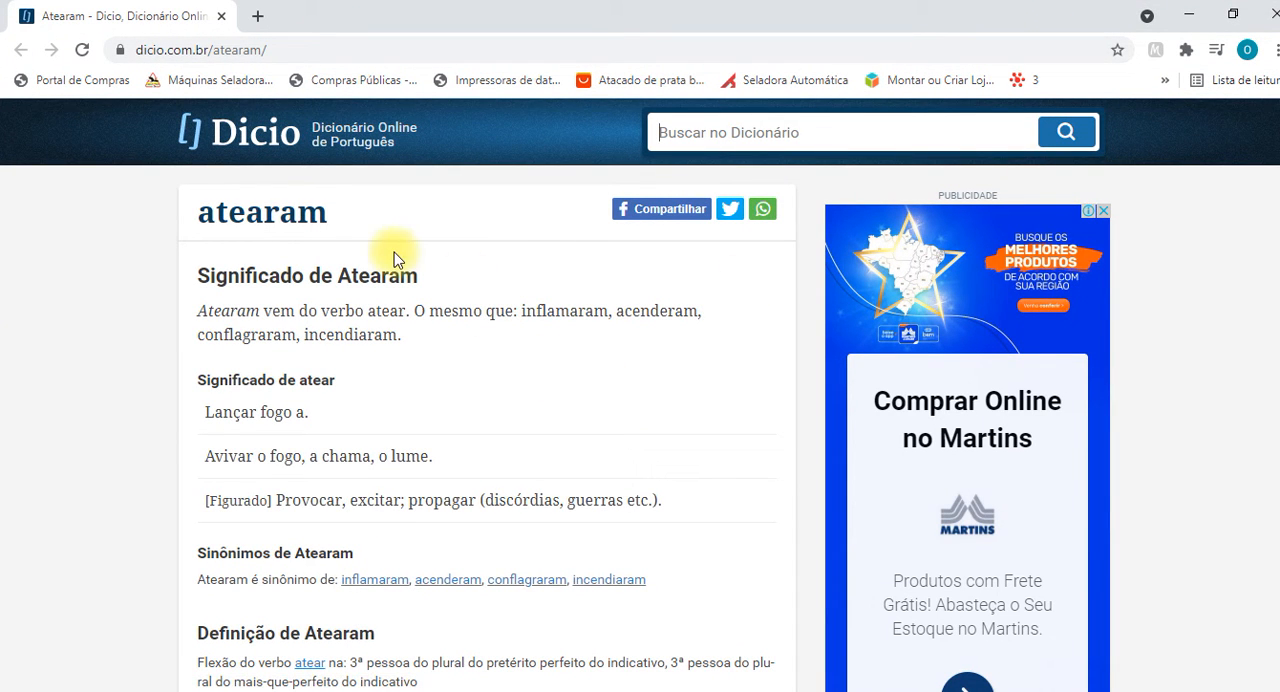
{"action": "scroll", "coordinate": [393, 258], "scroll_direction": "down", "scroll_amount": 8}
{"action": "scroll", "coordinate": [393, 258], "scroll_direction": "down", "scroll_amount": 9}
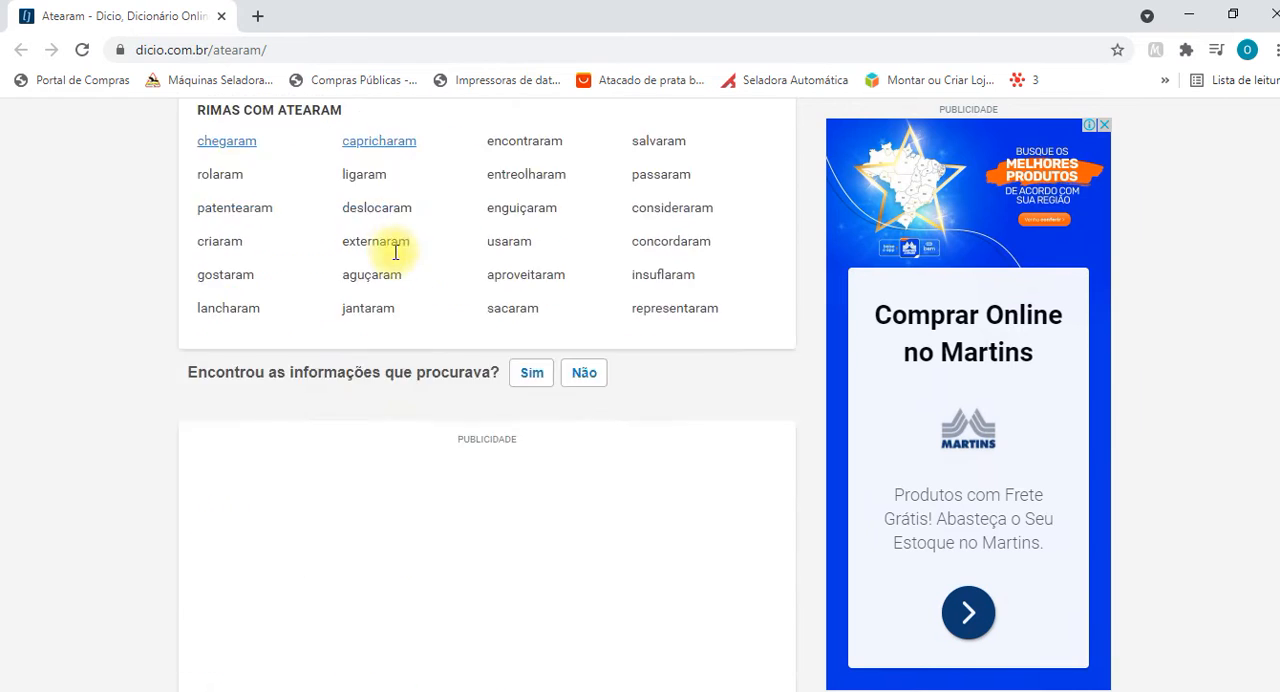
{"action": "left_click", "coordinate": [1268, 16]}
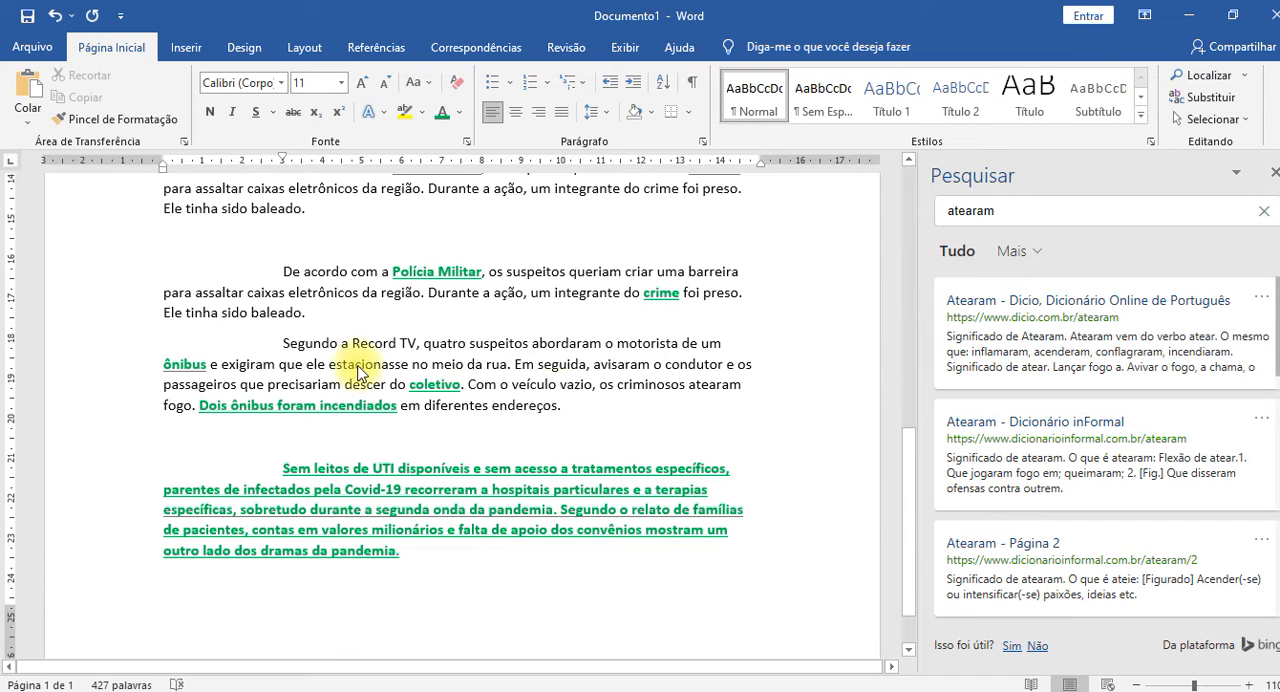
Look up the word "suspeitos" from the "Segundo a Record TV" paragraph and look through the web and media results.
{"action": "double_click", "coordinate": [508, 346]}
{"action": "right_click", "coordinate": [508, 346]}
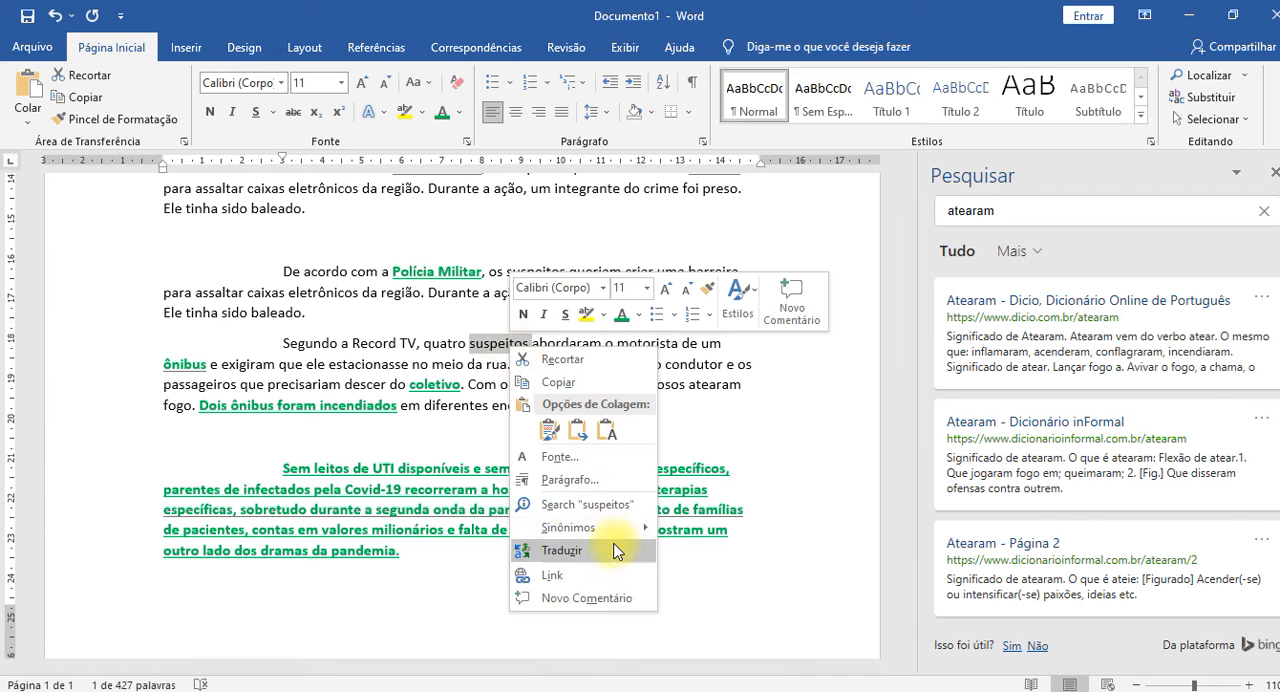
{"action": "left_click", "coordinate": [600, 510]}
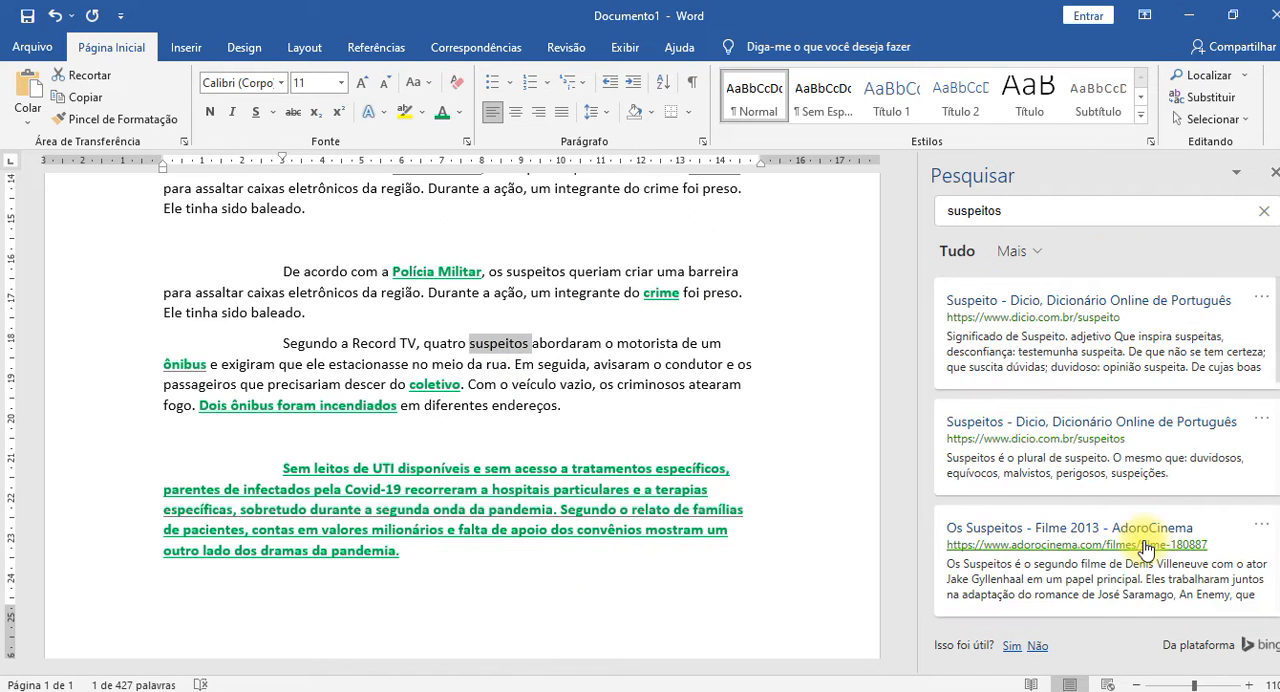
{"action": "scroll", "coordinate": [1146, 550], "scroll_direction": "down", "scroll_amount": 10}
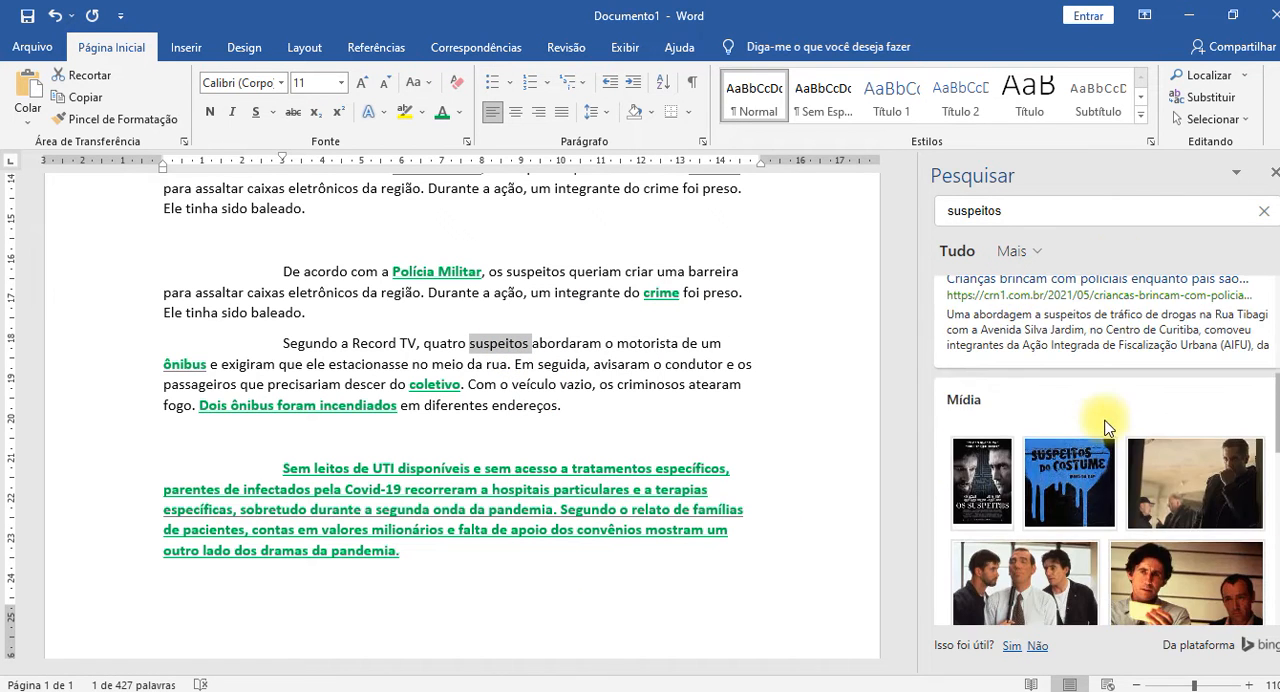
{"action": "scroll", "coordinate": [1098, 492], "scroll_direction": "down", "scroll_amount": 6}
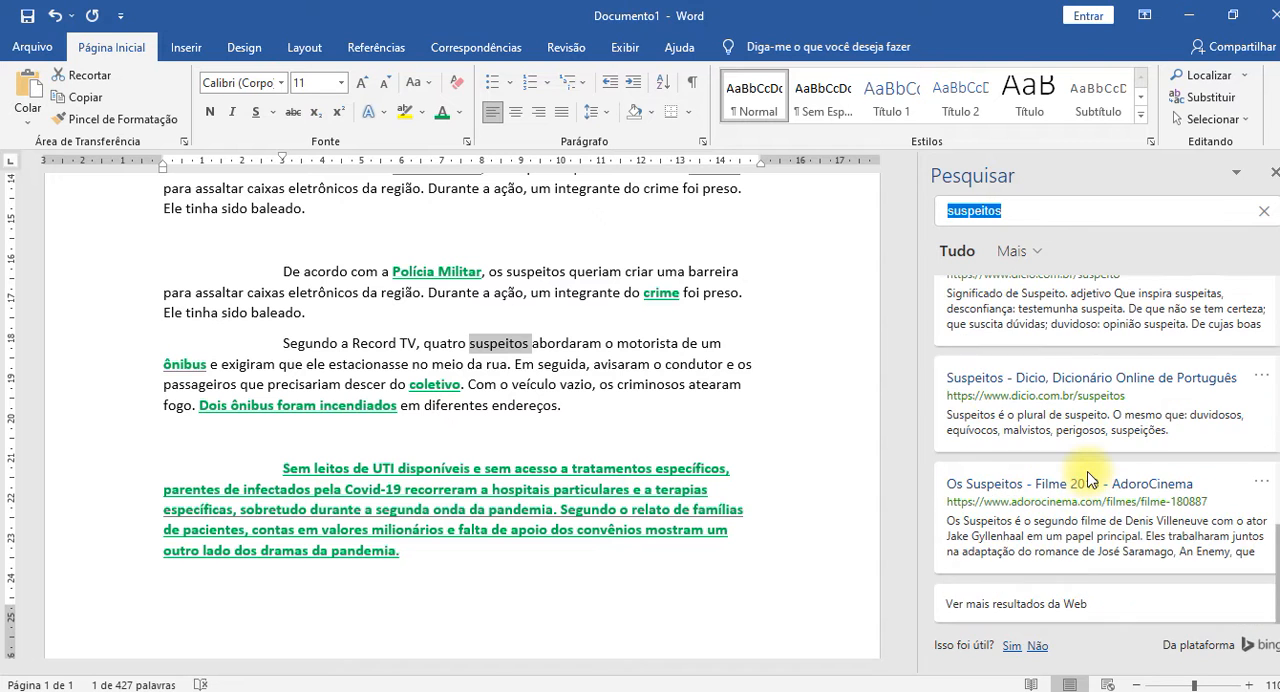
{"action": "scroll", "coordinate": [1088, 476], "scroll_direction": "up", "scroll_amount": 15}
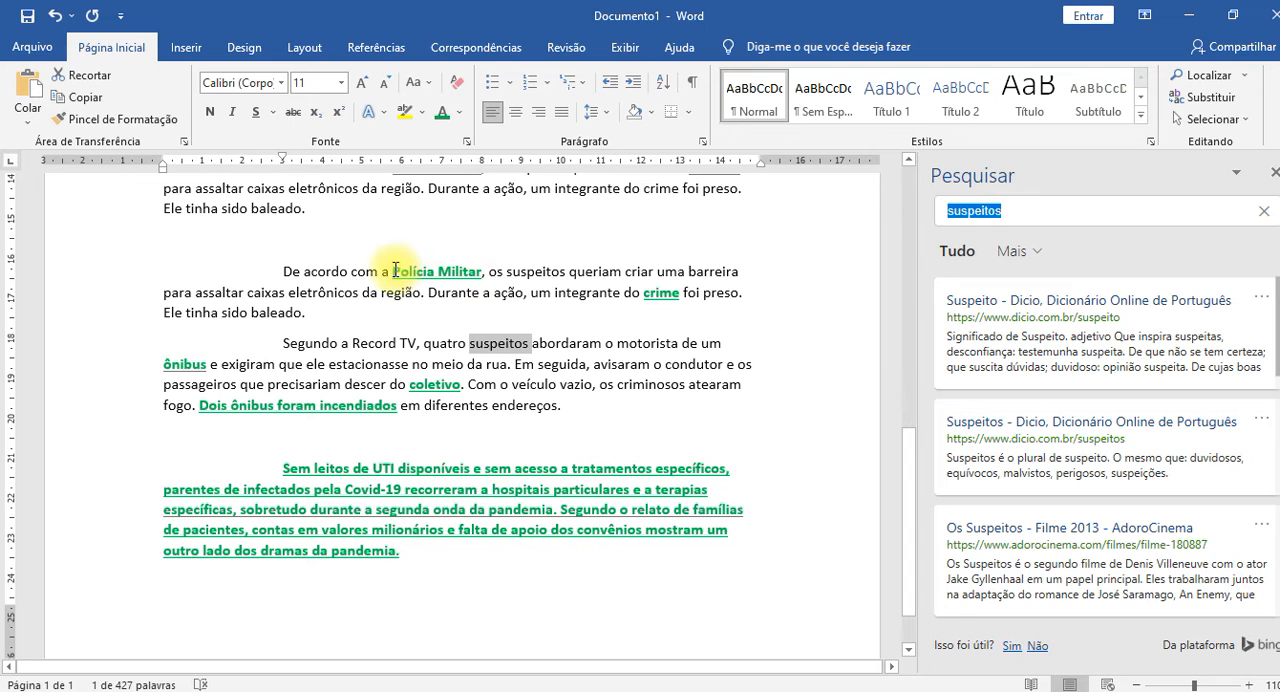
Look up "Polícia Militar" from the paragraph above "Segundo a Record TV" and look through its web and media results.
{"action": "left_click_drag", "start_coordinate": [395, 270], "coordinate": [480, 272]}
{"action": "right_click", "coordinate": [478, 274]}
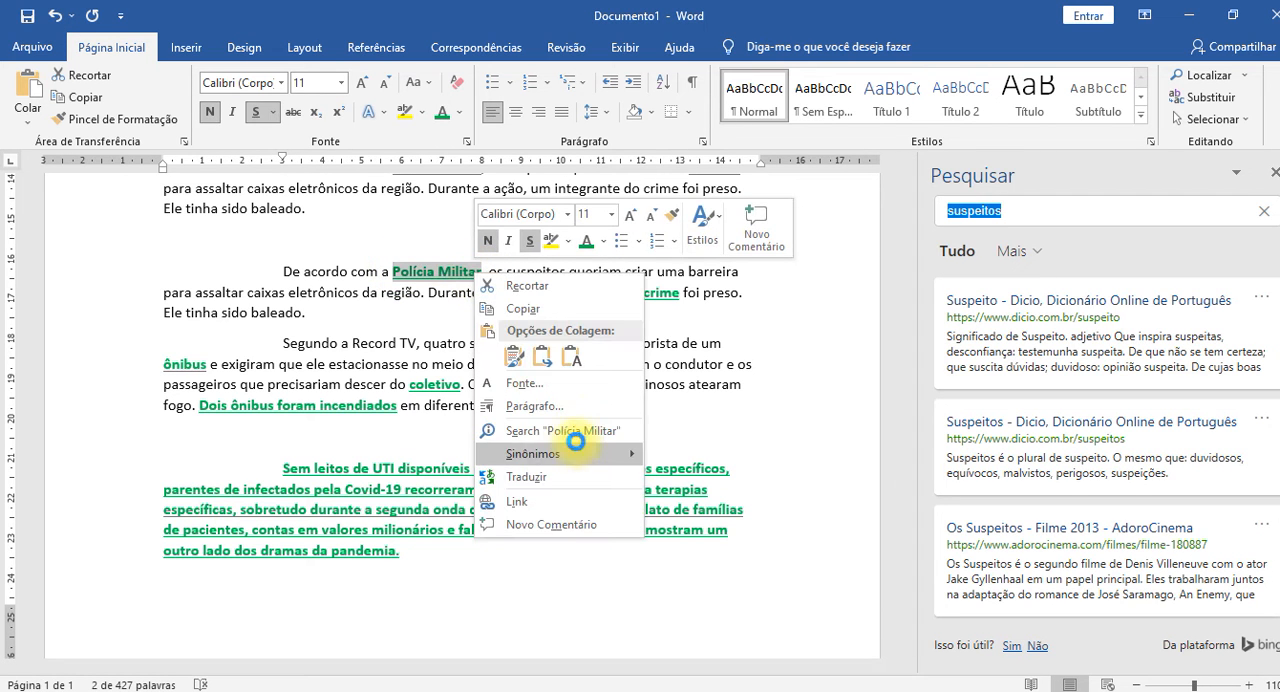
{"action": "left_click", "coordinate": [556, 431]}
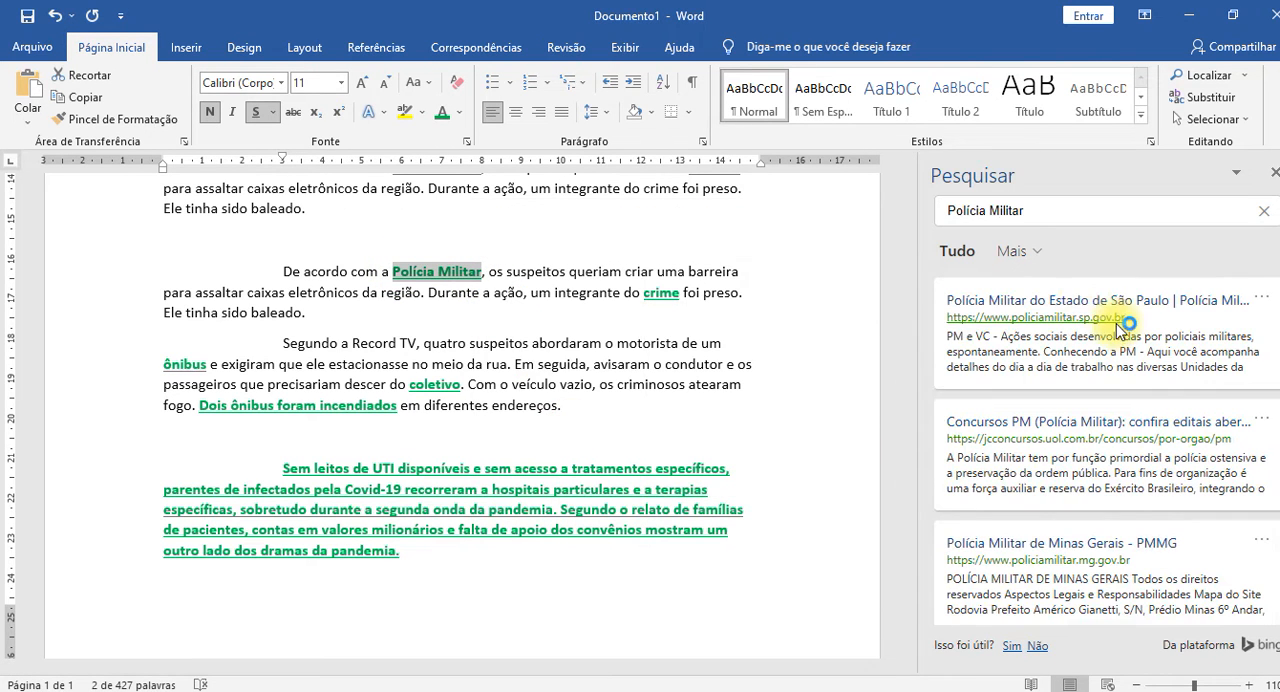
{"action": "scroll", "coordinate": [1124, 360], "scroll_direction": "down", "scroll_amount": 2}
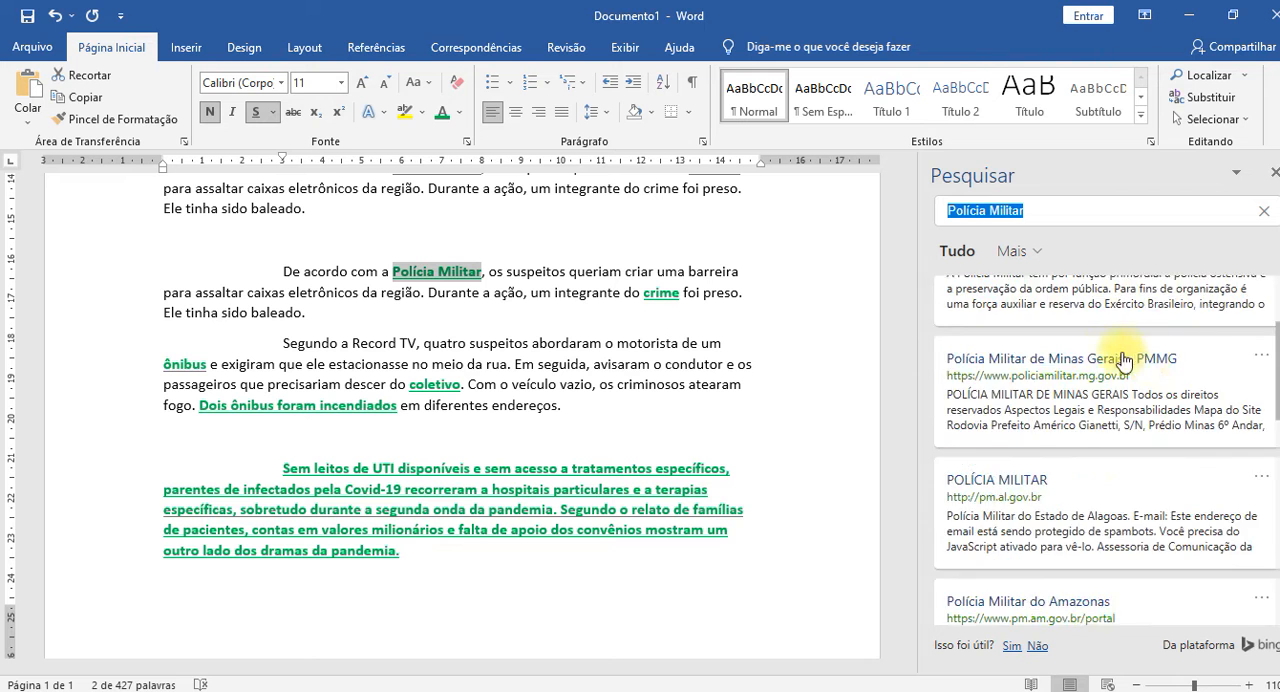
{"action": "scroll", "coordinate": [1124, 360], "scroll_direction": "down", "scroll_amount": 5}
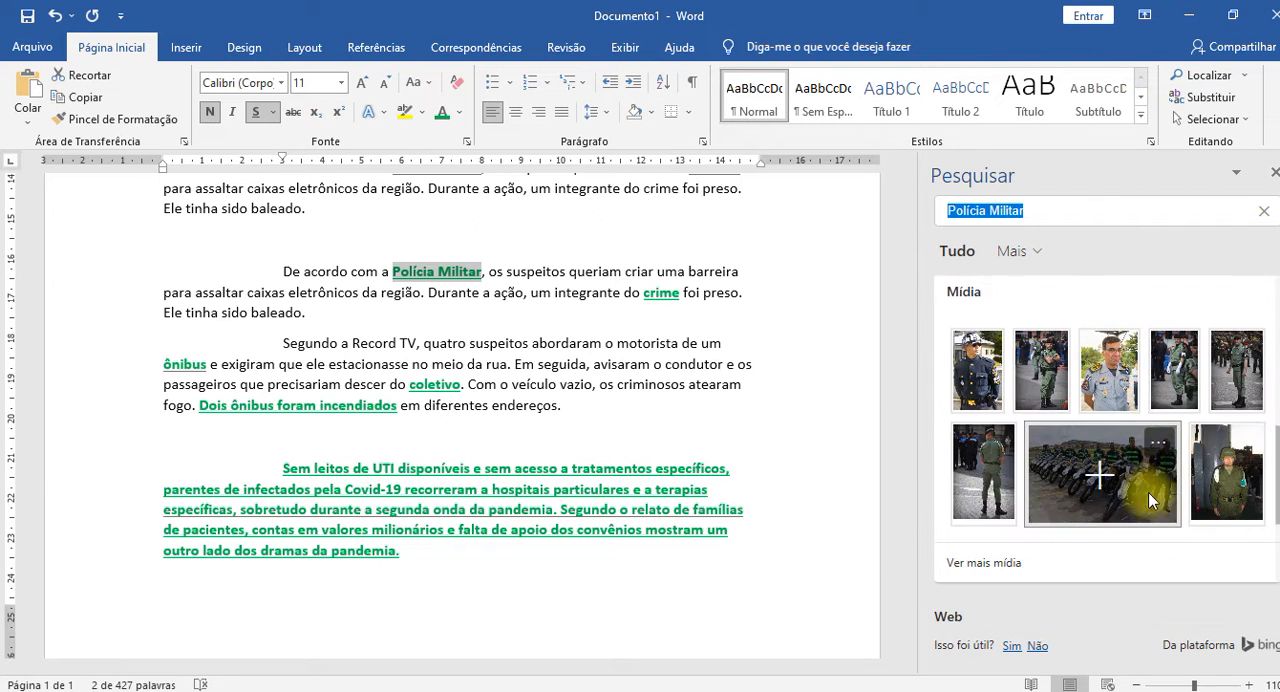
{"action": "scroll", "coordinate": [1150, 495], "scroll_direction": "down", "scroll_amount": 5}
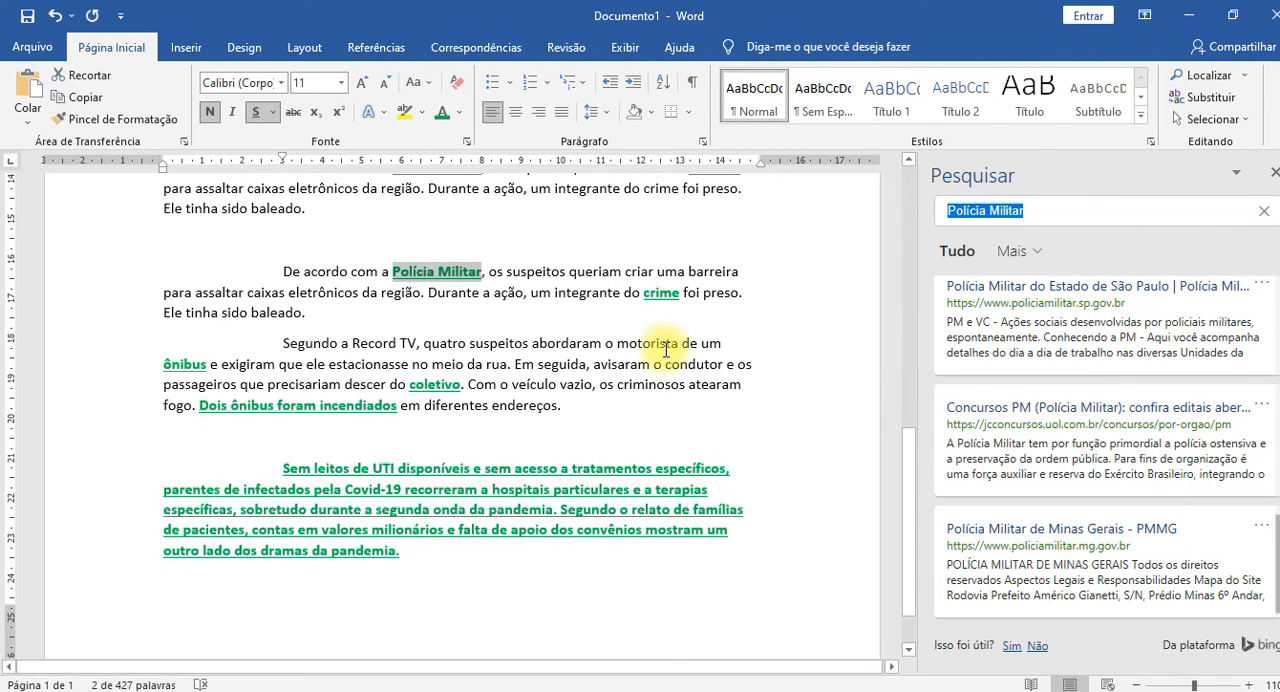
{"action": "scroll", "coordinate": [1090, 430], "scroll_direction": "up", "scroll_amount": 5}
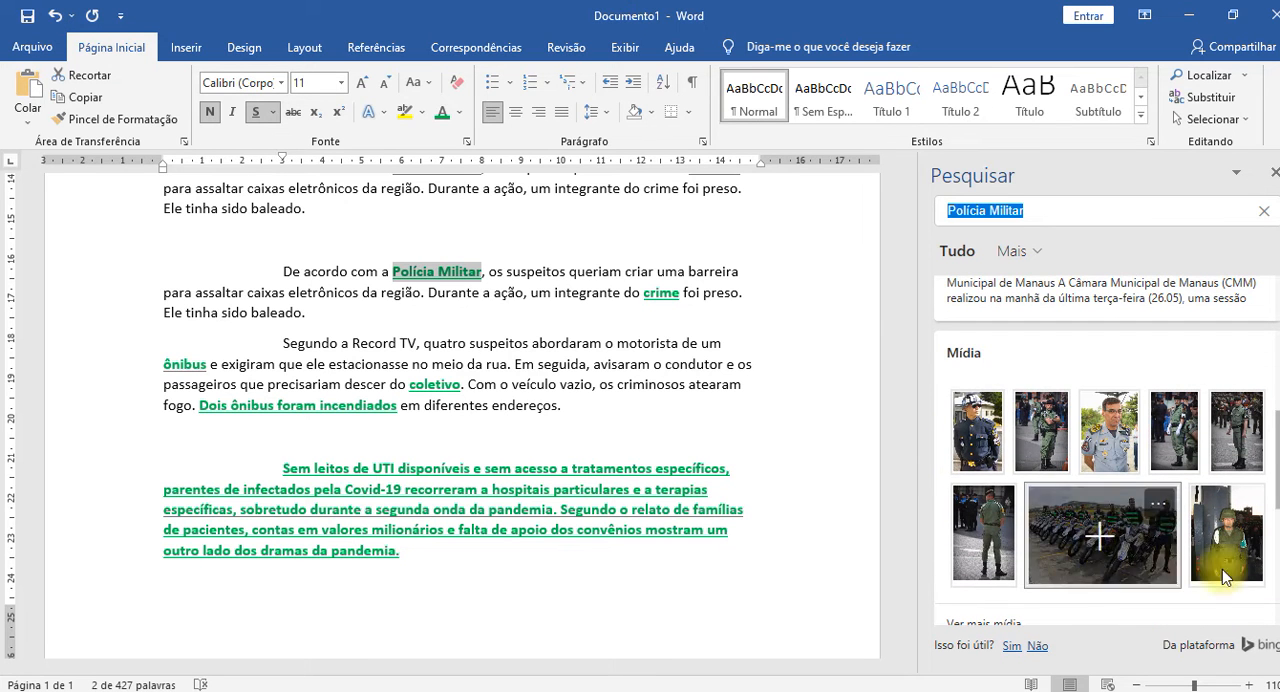
Insert the media photo of officers lined up with motorcycles over the selected "Polícia Militar", and delete the picture from the document.
{"action": "left_click", "coordinate": [1120, 566]}
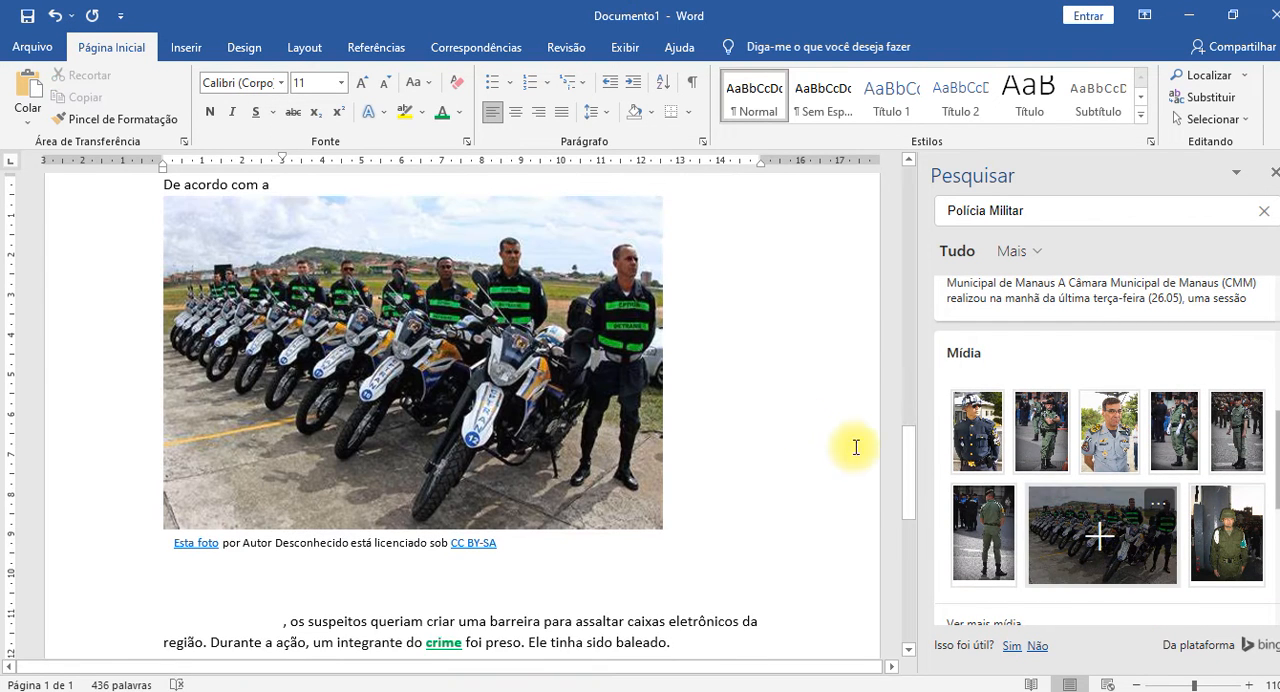
{"action": "scroll", "coordinate": [780, 434], "scroll_direction": "up", "scroll_amount": 2}
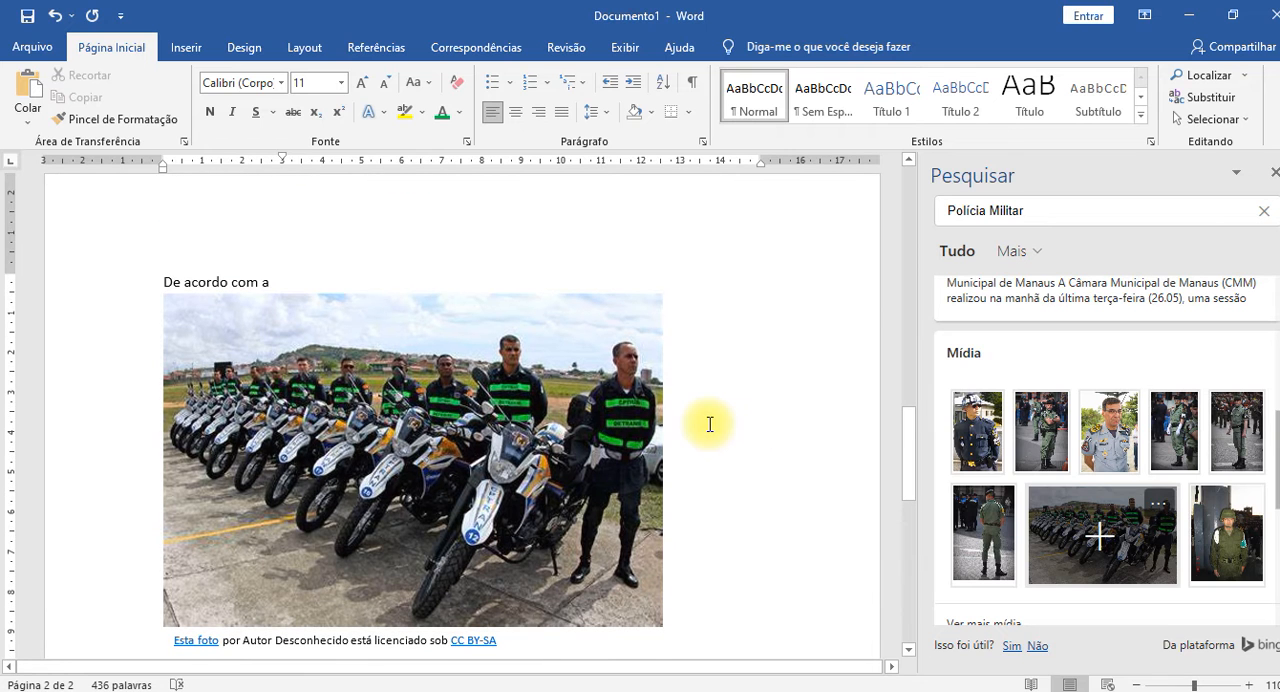
{"action": "left_click", "coordinate": [580, 396]}
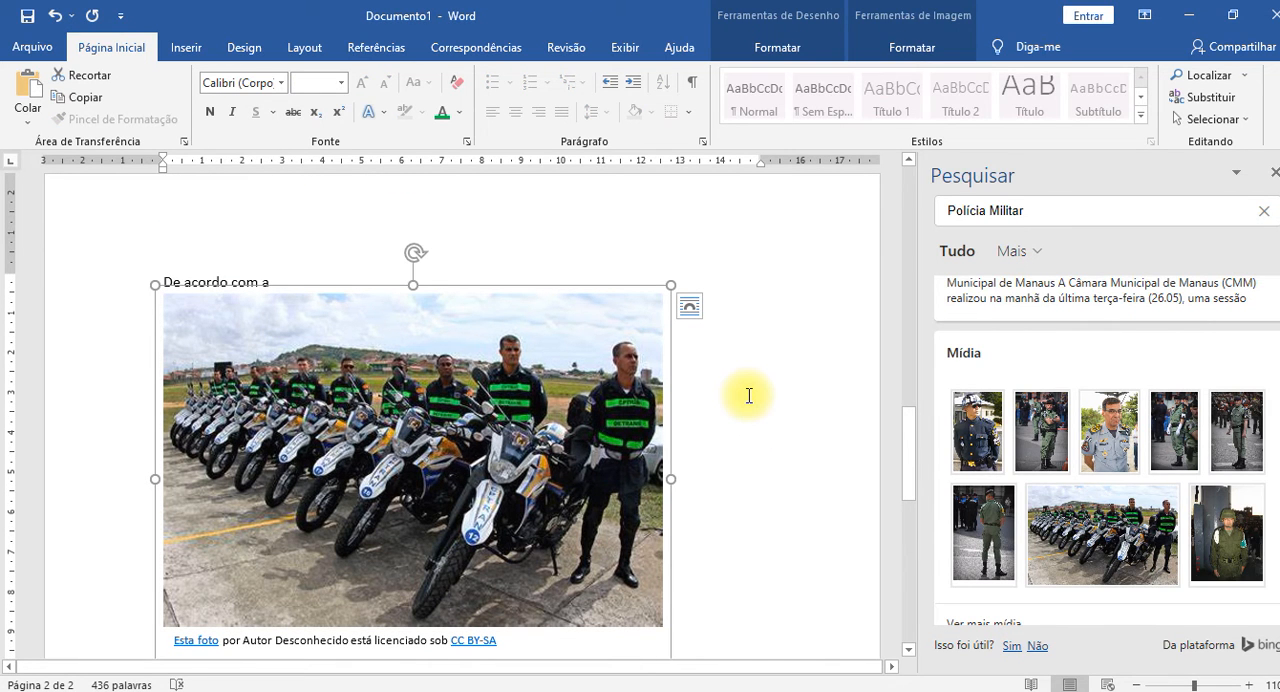
{"action": "key", "text": "Delete"}
{"action": "scroll", "coordinate": [746, 393], "scroll_direction": "down", "scroll_amount": 12}
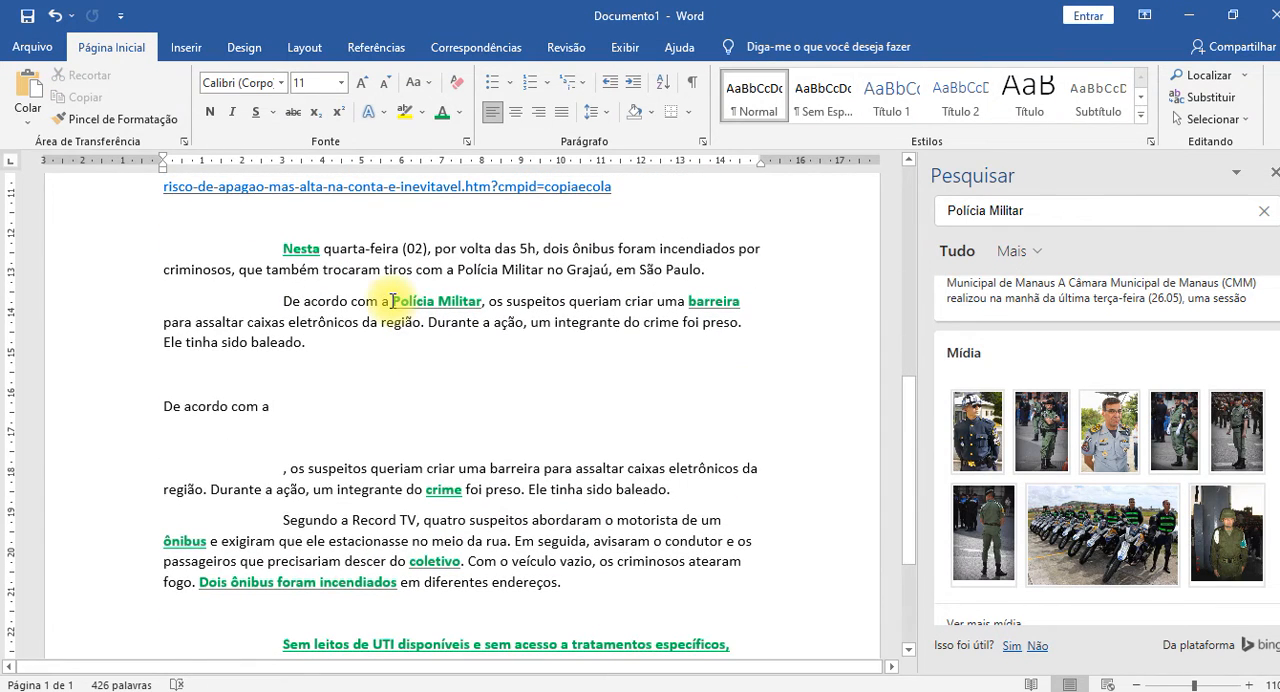
Check the source details of one "Polícia Militar" image, expand the media results and look through the Creative Commons pictures.
{"action": "double_click", "coordinate": [393, 301]}
{"action": "mouse_move", "coordinate": [1140, 455]}
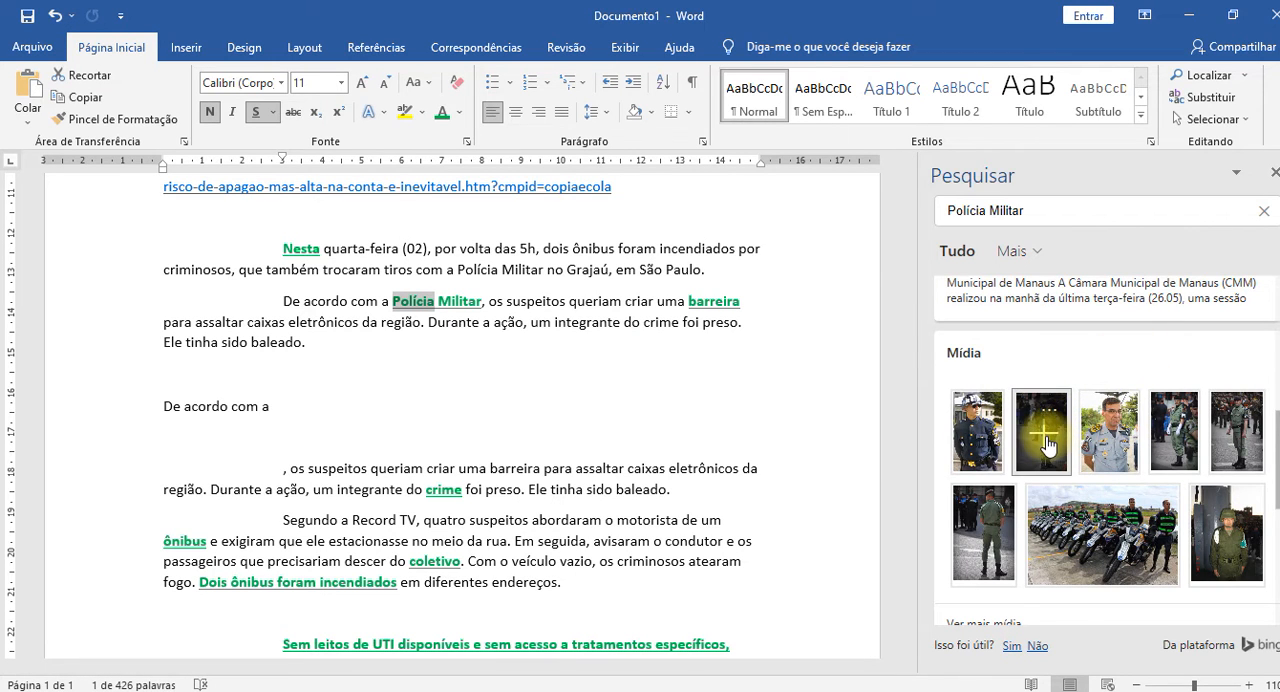
{"action": "left_click", "coordinate": [1245, 418]}
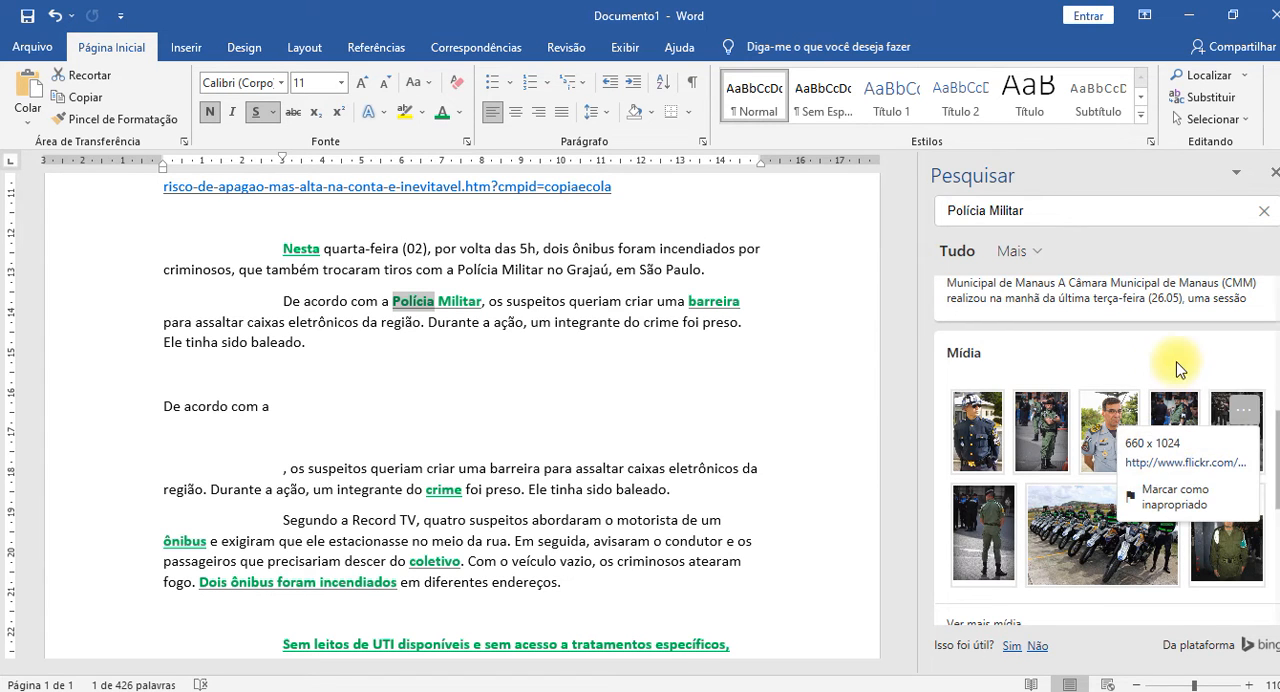
{"action": "scroll", "coordinate": [1265, 440], "scroll_direction": "down", "scroll_amount": 1}
{"action": "left_click", "coordinate": [1086, 580]}
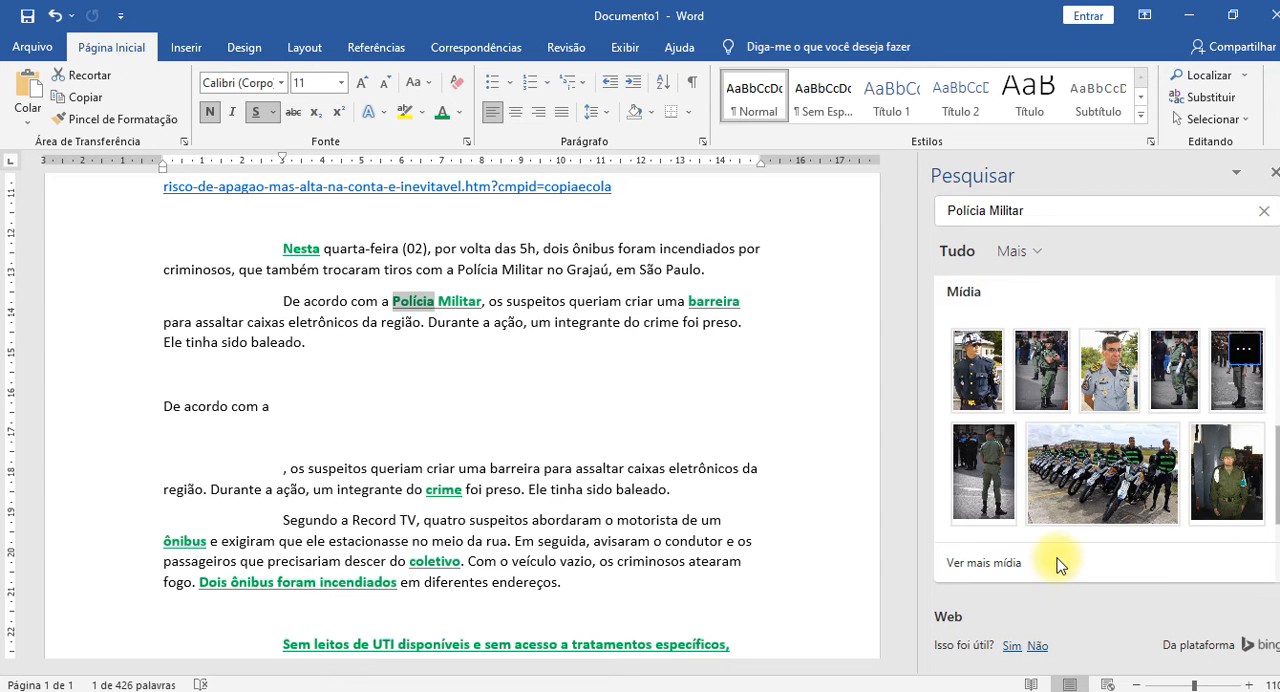
{"action": "left_click", "coordinate": [990, 562]}
{"action": "scroll", "coordinate": [1150, 445], "scroll_direction": "down", "scroll_amount": 8}
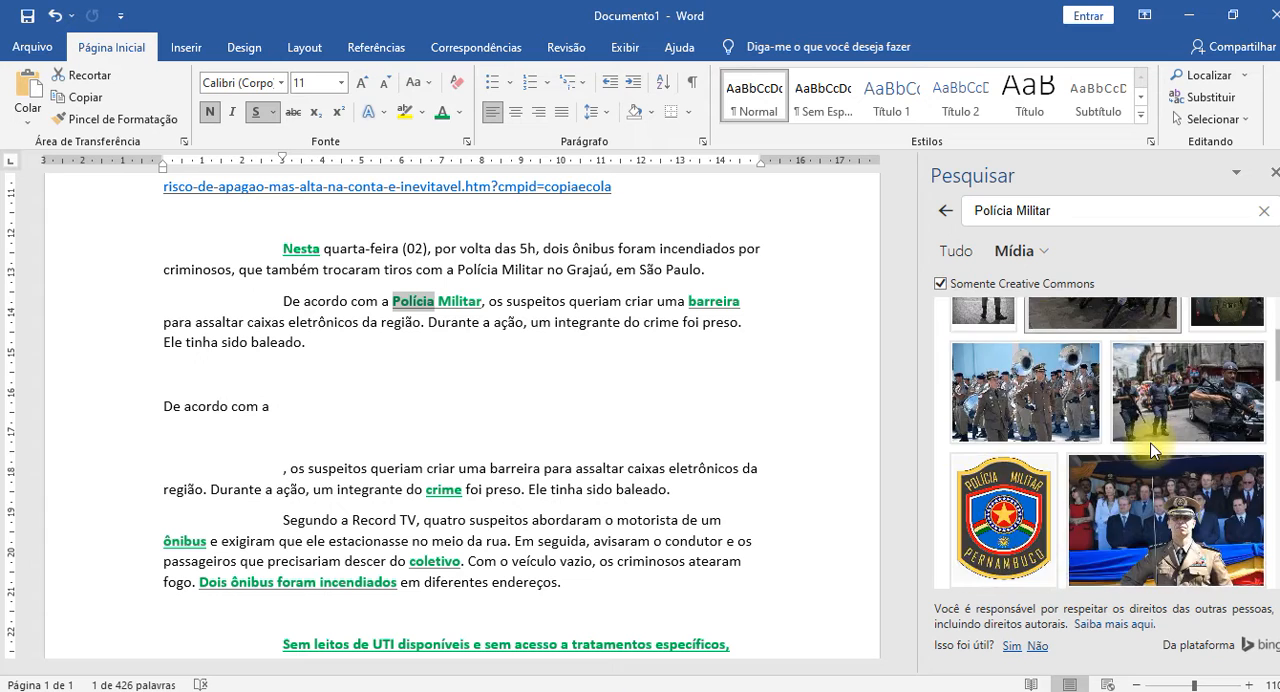
{"action": "scroll", "coordinate": [1150, 450], "scroll_direction": "down", "scroll_amount": 10}
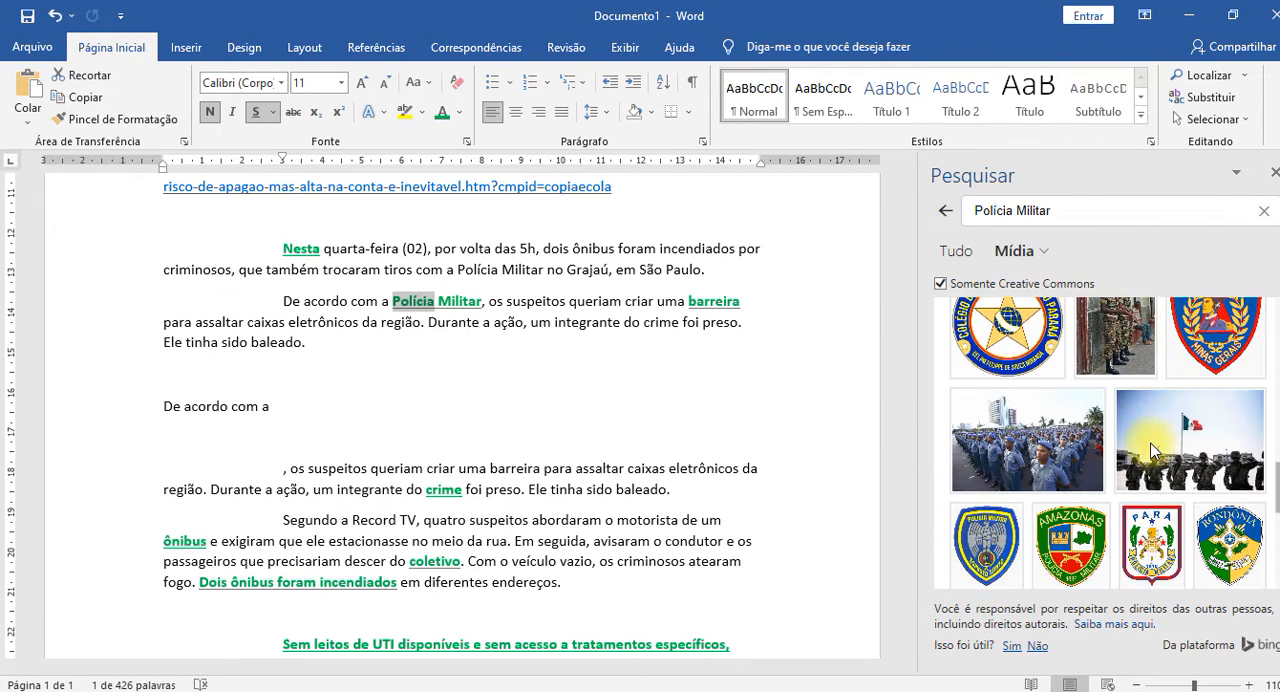
{"action": "scroll", "coordinate": [1152, 450], "scroll_direction": "down", "scroll_amount": 5}
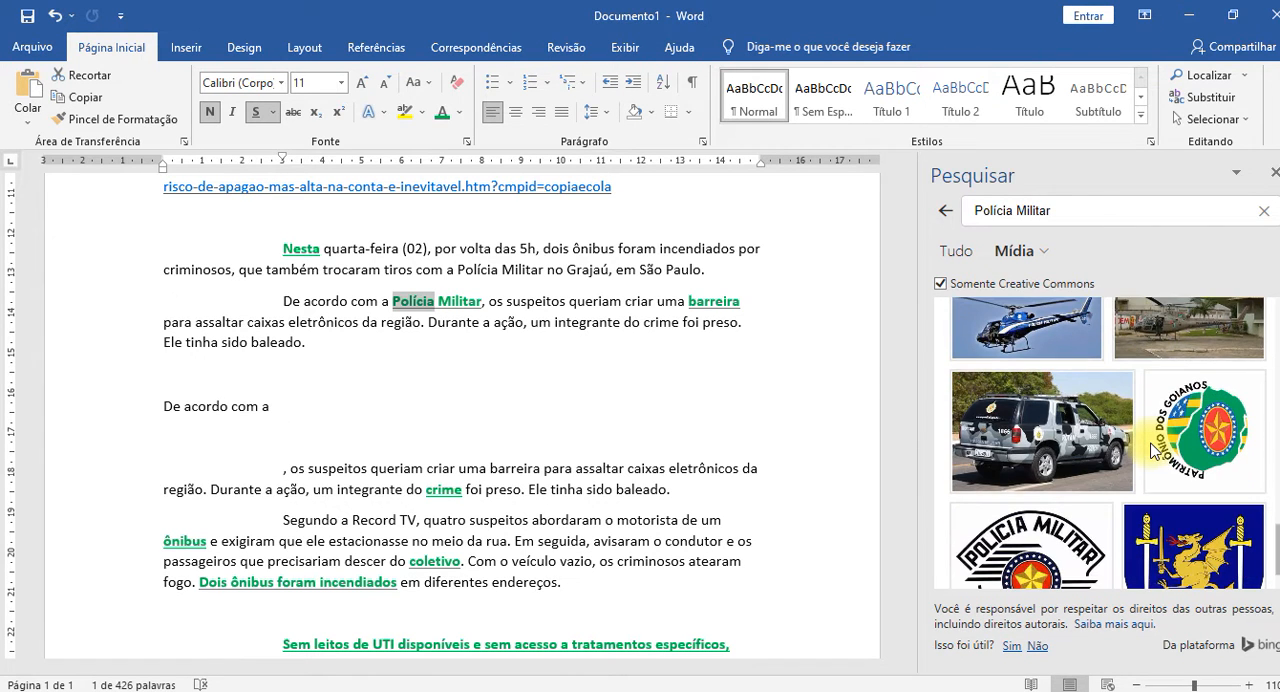
{"action": "scroll", "coordinate": [1152, 450], "scroll_direction": "down", "scroll_amount": 2}
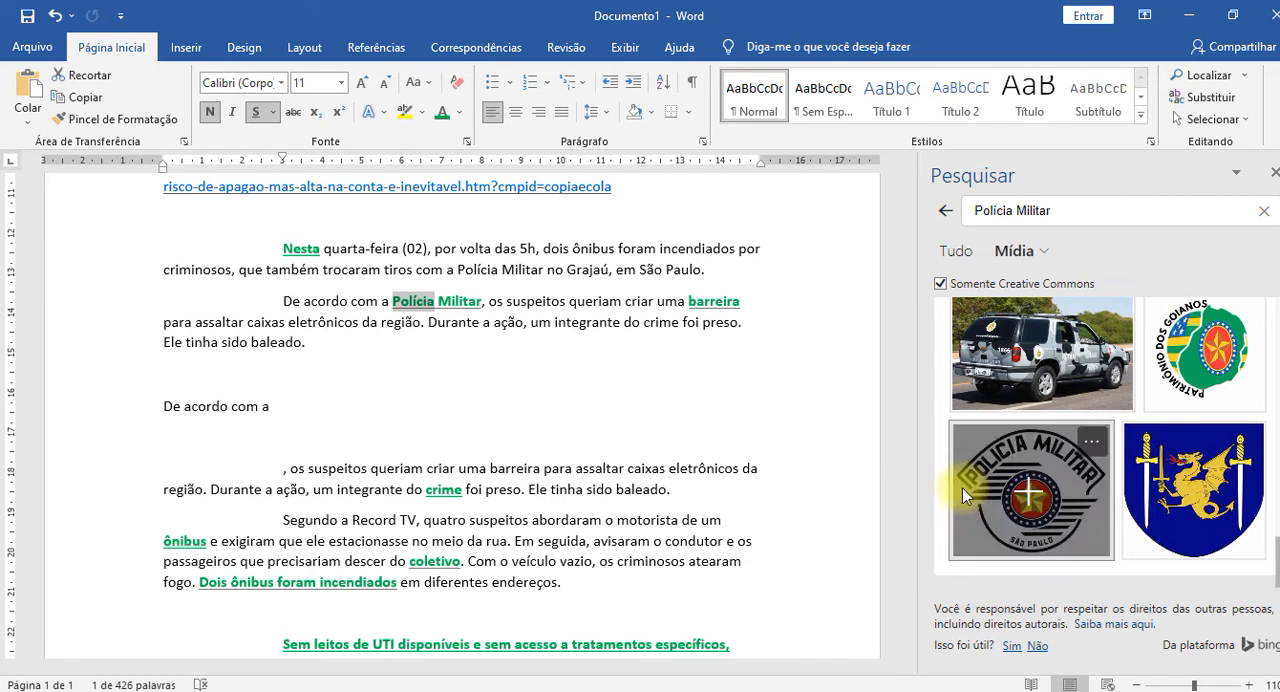
Add "MT" after "Polícia Militar" in the first "De acordo com a" paragraph and look up "Polícia Militar MT" on the web.
{"action": "left_click", "coordinate": [482, 304]}
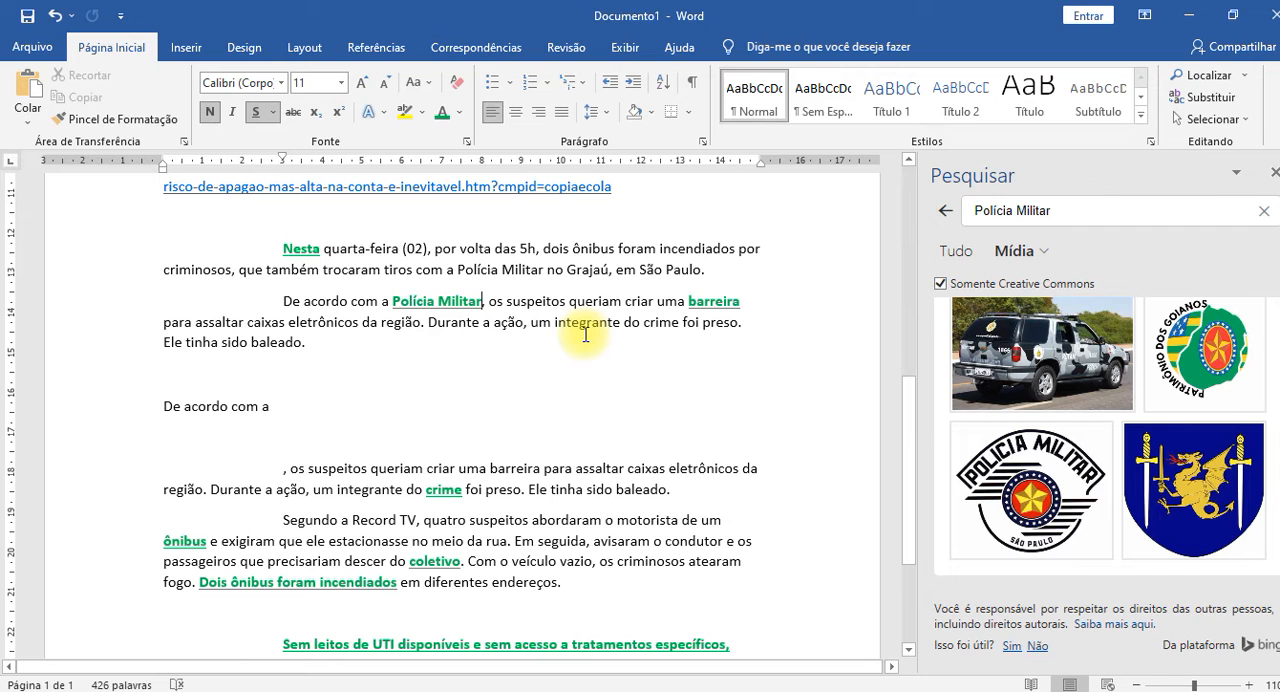
{"action": "type", "text": "MT"}
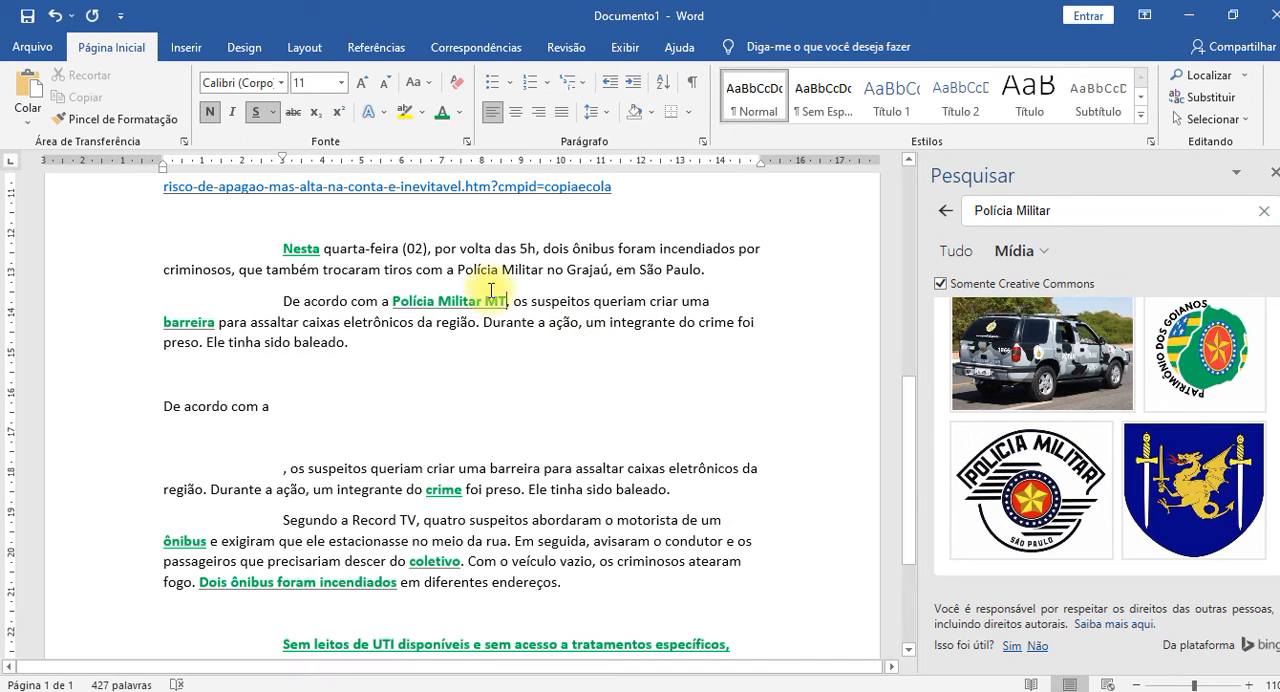
{"action": "left_click_drag", "start_coordinate": [390, 302], "coordinate": [505, 300]}
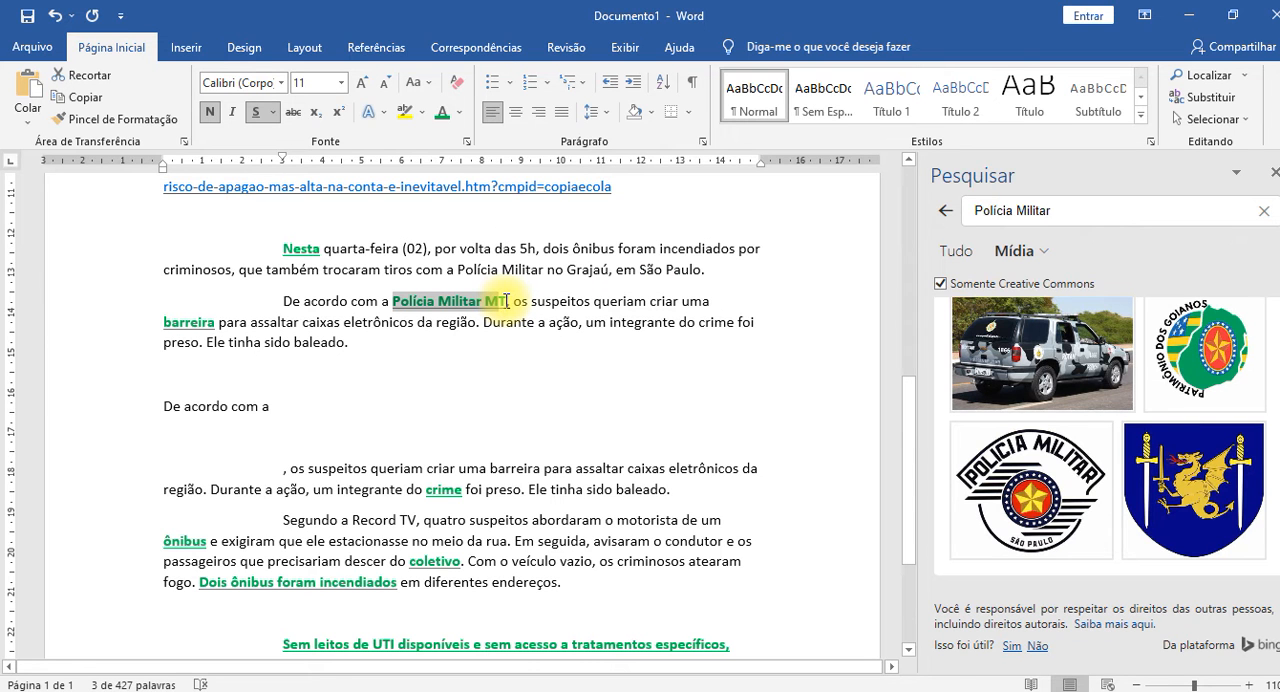
{"action": "right_click", "coordinate": [505, 300]}
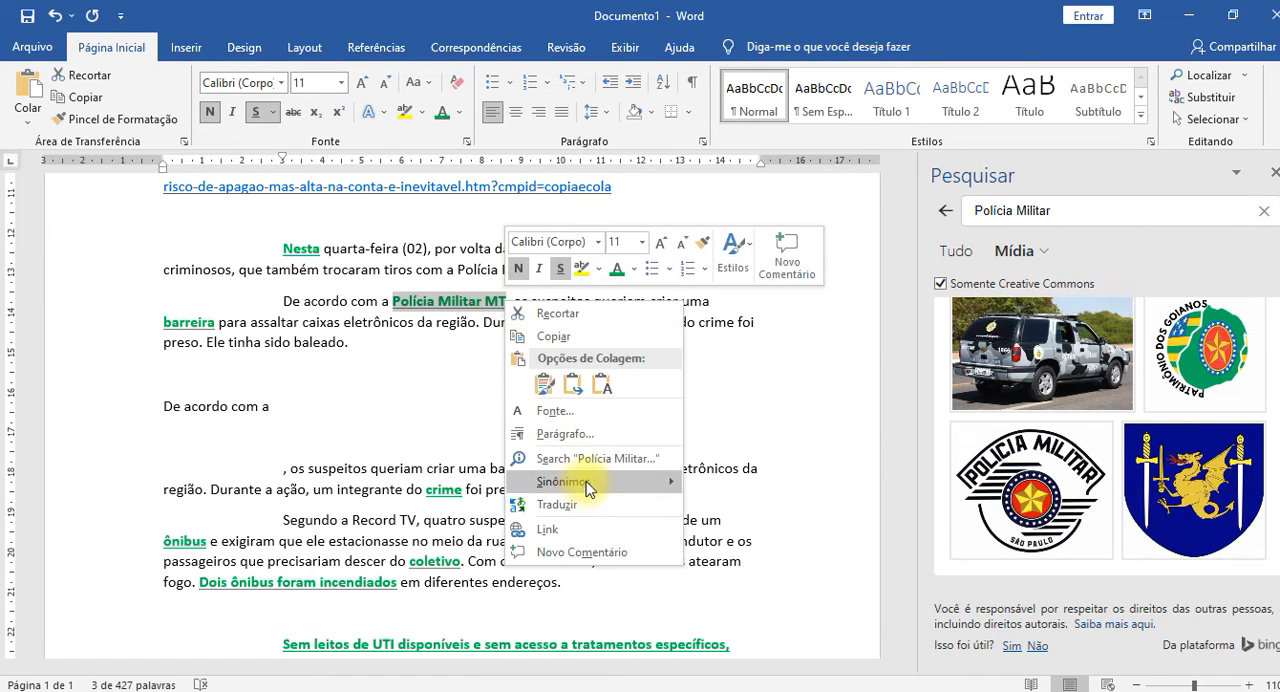
{"action": "left_click", "coordinate": [614, 458]}
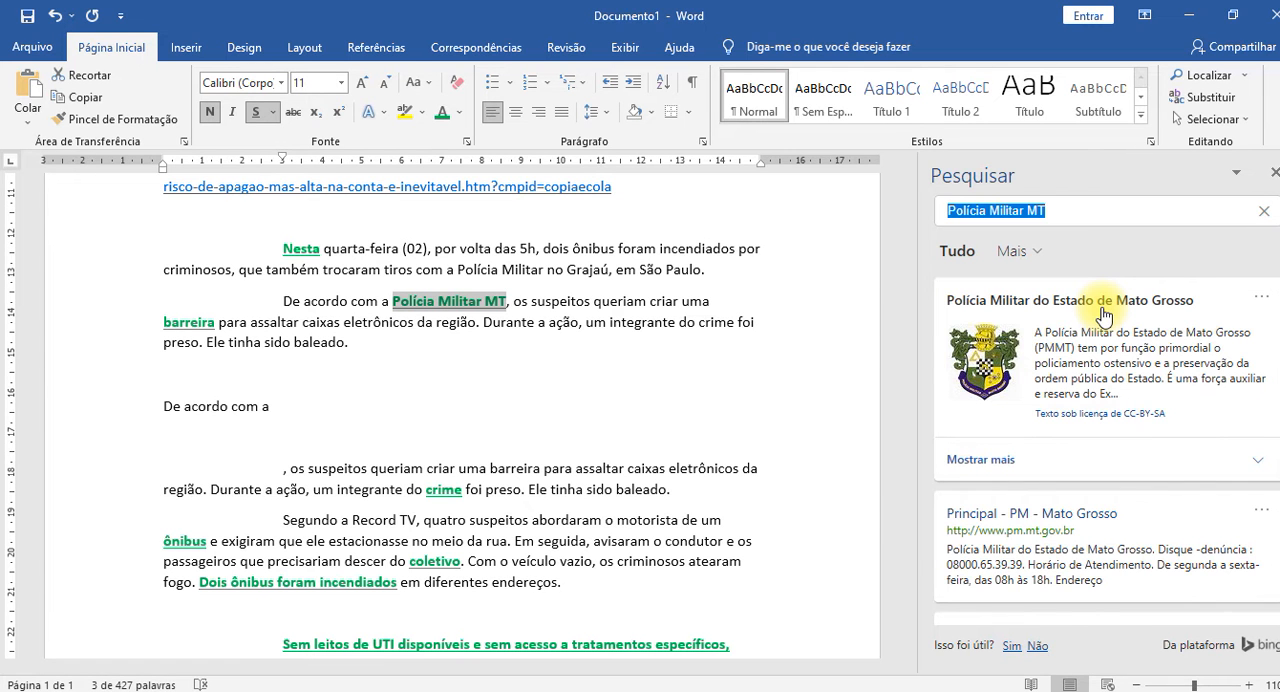
Insert the Mato Grosso do Sul military police emblem from the media results over the selected text, and delete the picture.
{"action": "scroll", "coordinate": [1103, 320], "scroll_direction": "down", "scroll_amount": 3}
{"action": "scroll", "coordinate": [1101, 318], "scroll_direction": "down", "scroll_amount": 3}
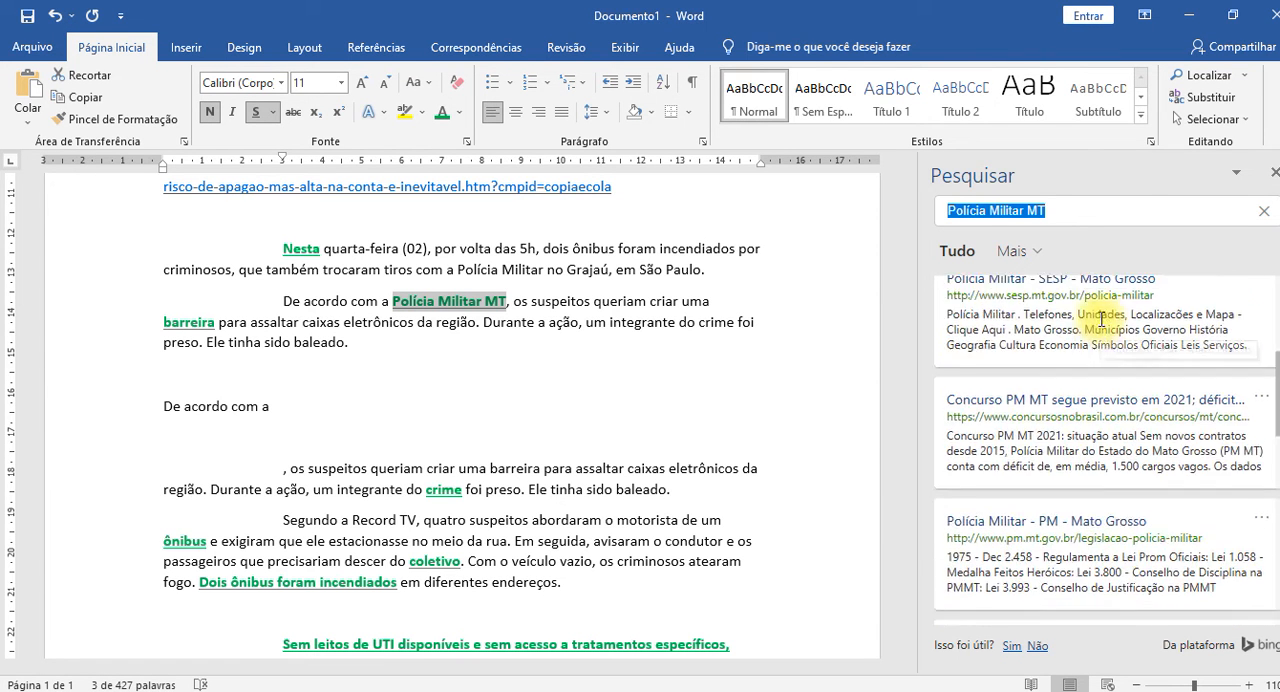
{"action": "scroll", "coordinate": [1101, 318], "scroll_direction": "down", "scroll_amount": 6}
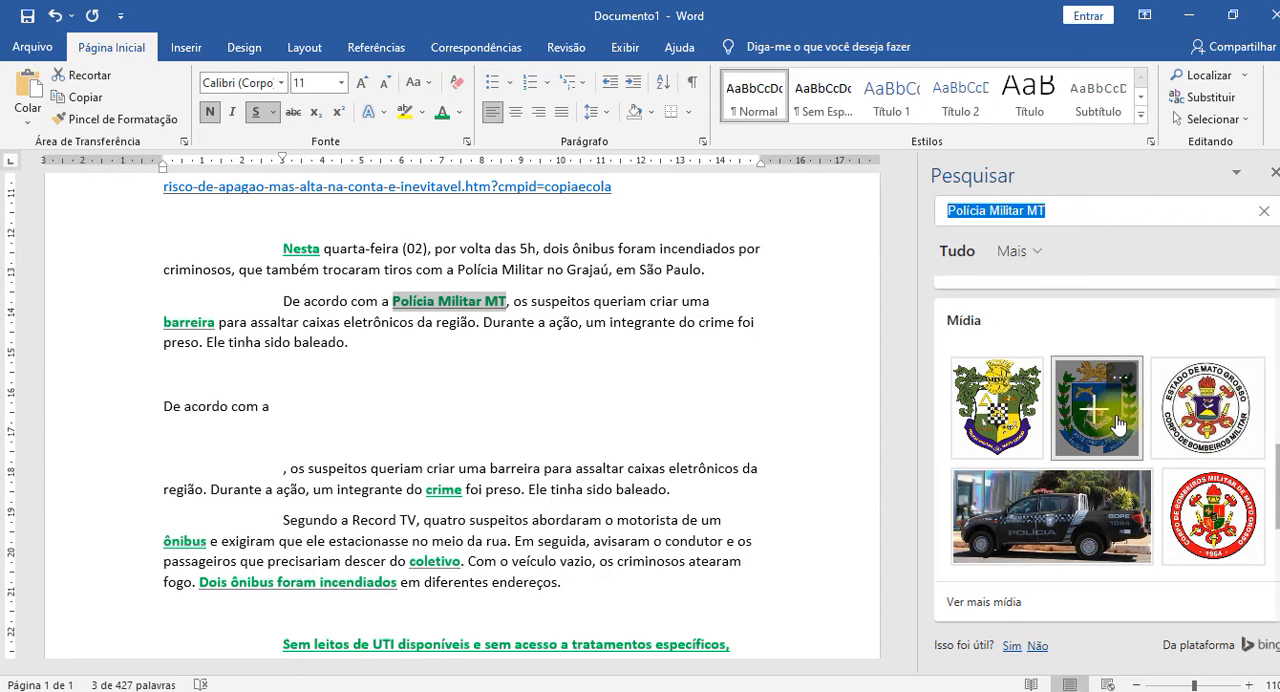
{"action": "left_click", "coordinate": [1117, 425]}
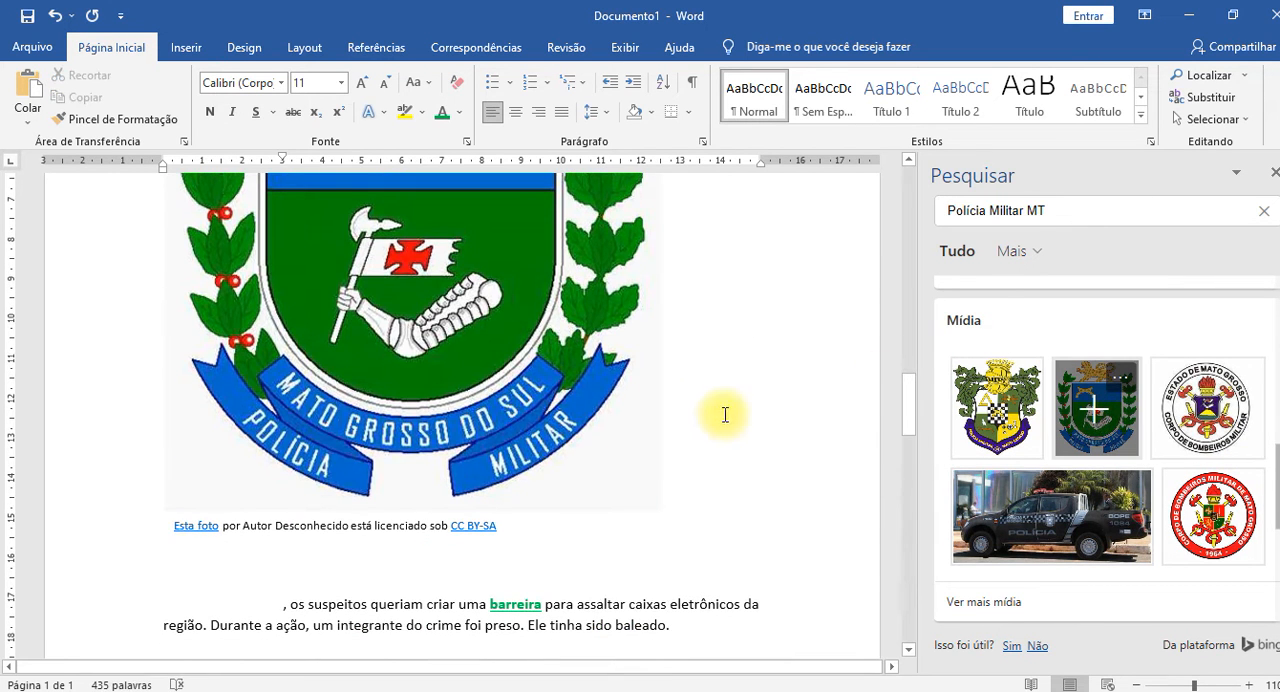
{"action": "left_click", "coordinate": [527, 404]}
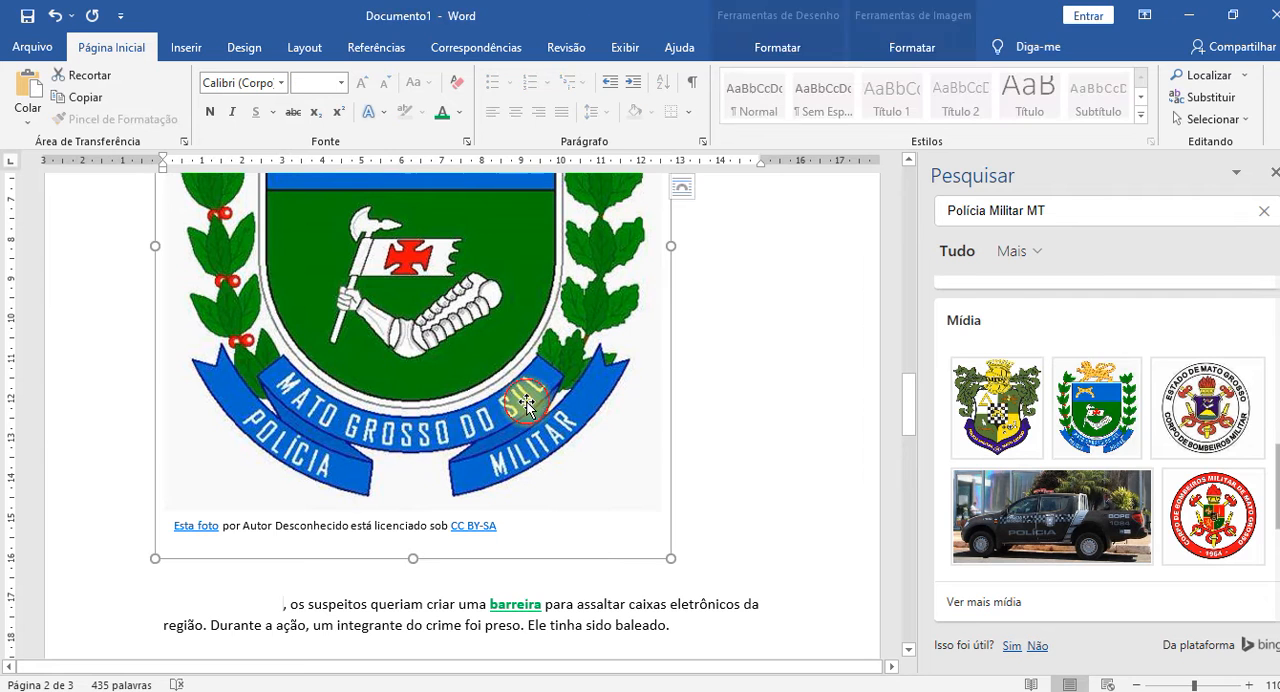
{"action": "key", "text": "Delete"}
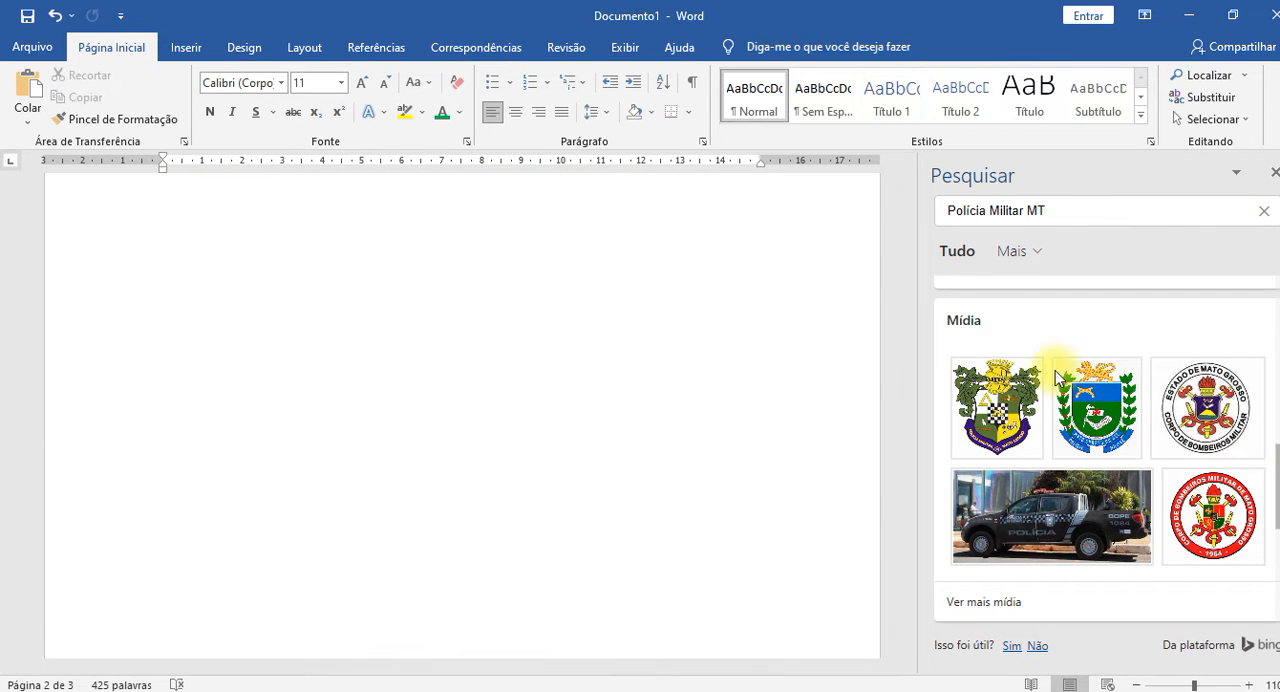
Insert the Mato Grosso military police coat of arms from the media results and check its placement in the document.
{"action": "left_click", "coordinate": [993, 408]}
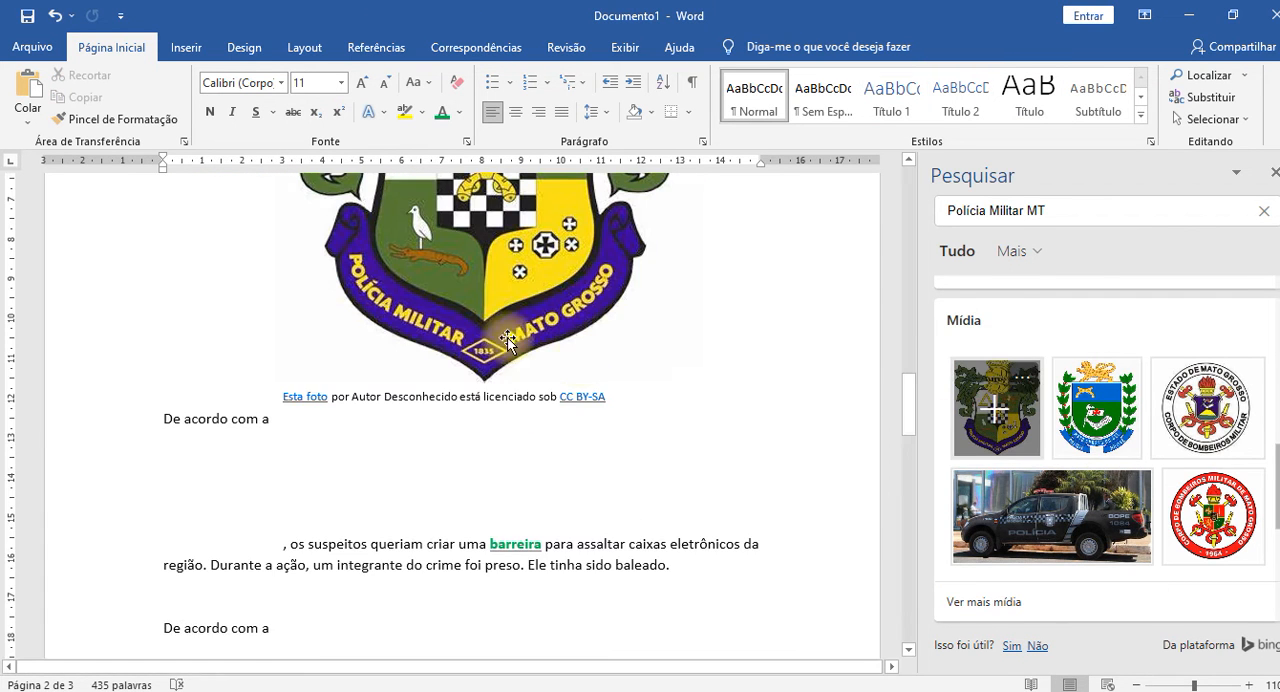
{"action": "scroll", "coordinate": [697, 406], "scroll_direction": "up", "scroll_amount": 5}
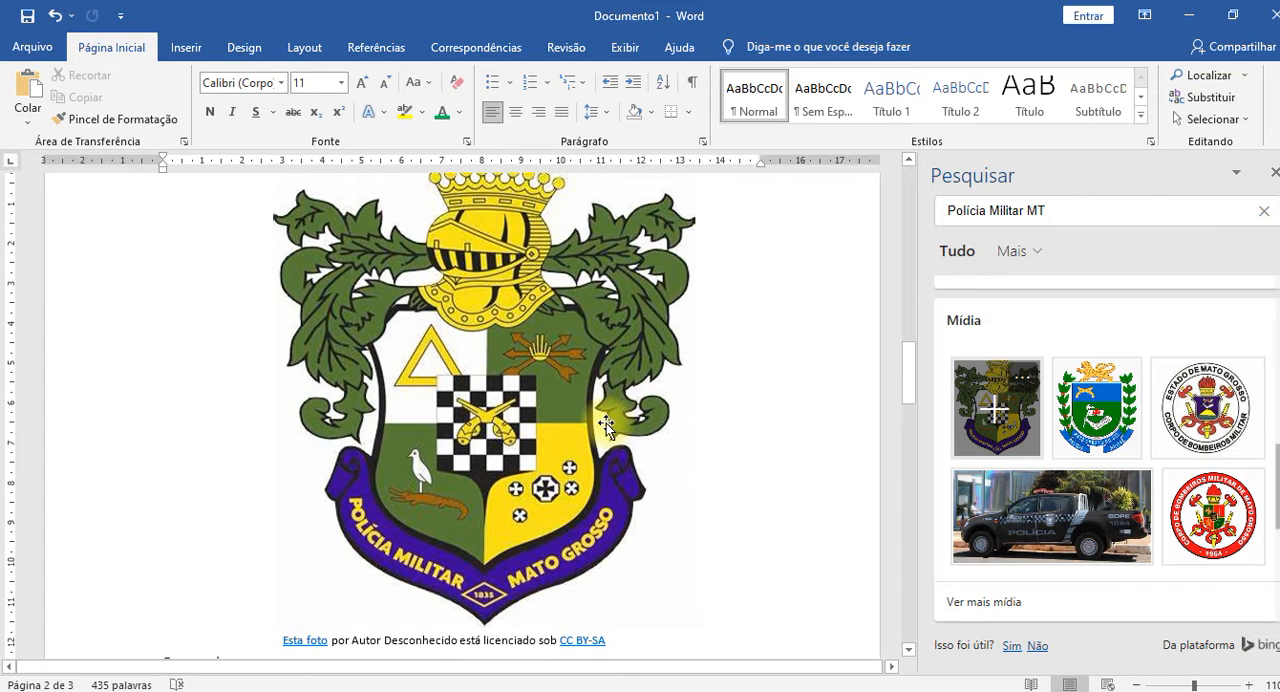
{"action": "scroll", "coordinate": [606, 425], "scroll_direction": "down", "scroll_amount": 1}
{"action": "scroll", "coordinate": [432, 575], "scroll_direction": "down", "scroll_amount": 1}
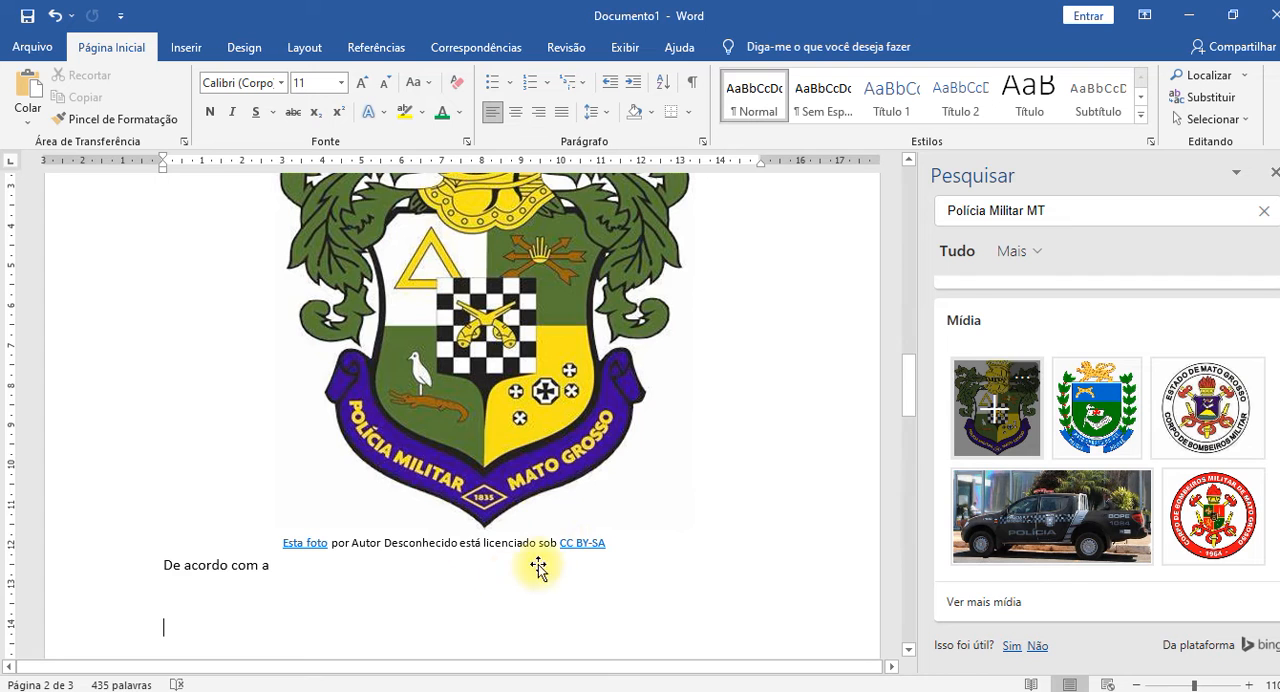
Open the CC BY-SA licence page from the coat of arms picture's caption and dismiss the donation pop-up.
{"action": "scroll", "coordinate": [489, 398], "scroll_direction": "up", "scroll_amount": 2}
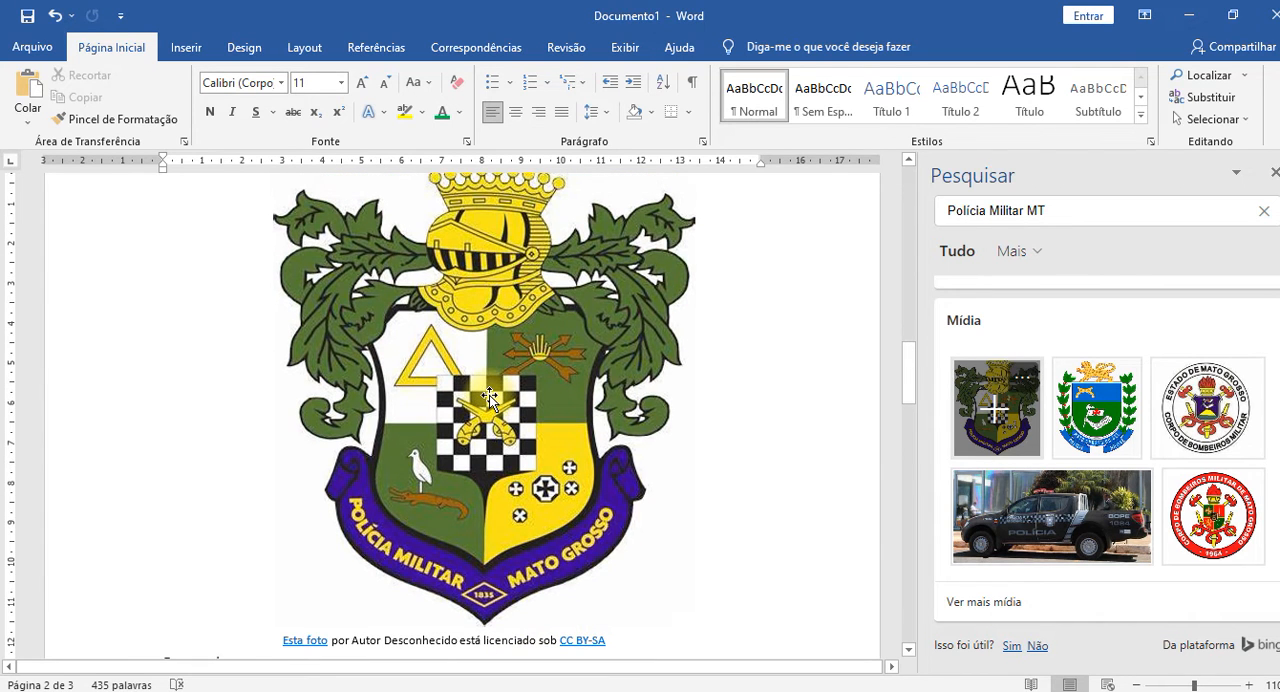
{"action": "scroll", "coordinate": [489, 398], "scroll_direction": "down", "scroll_amount": 3}
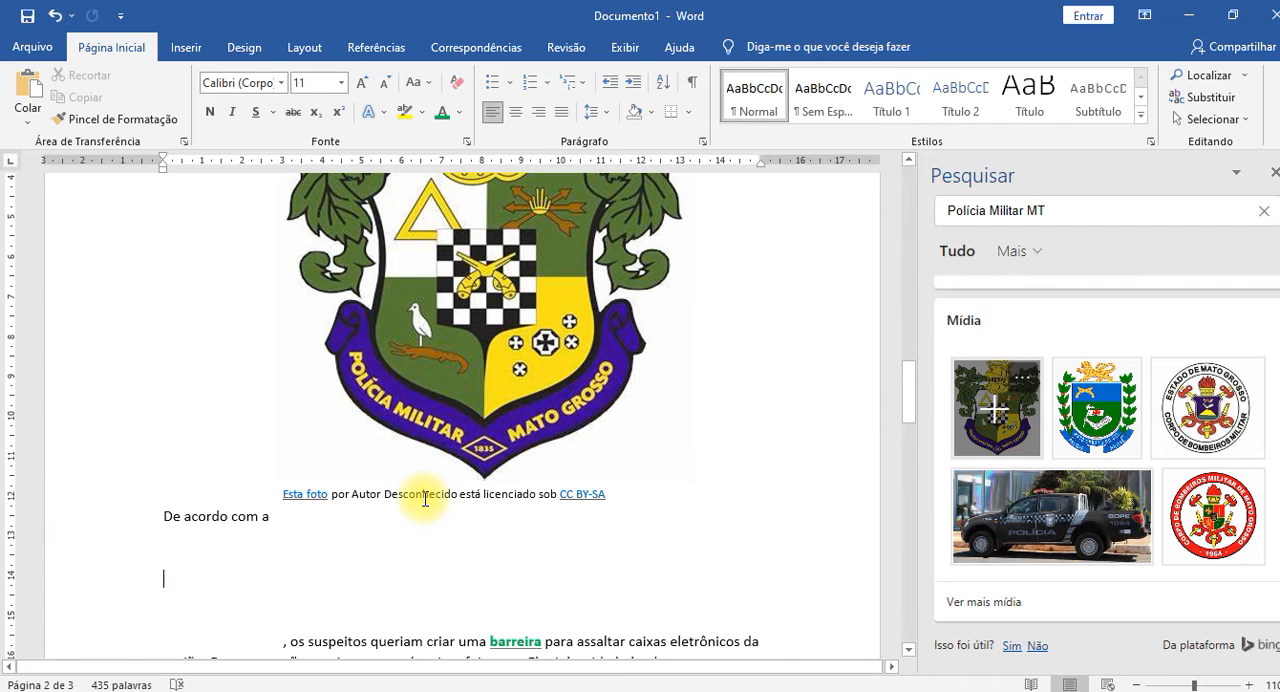
{"action": "left_click", "coordinate": [609, 495]}
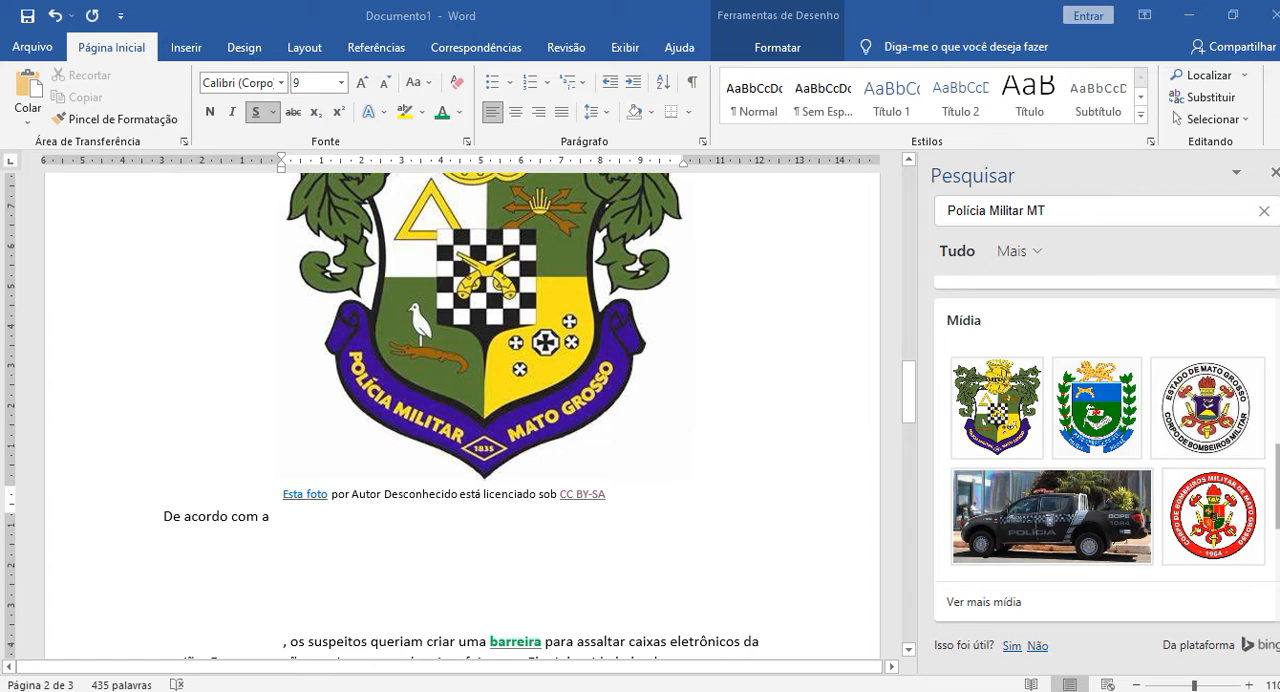
{"action": "left_click_drag", "start_coordinate": [1279, 140], "coordinate": [190, 2]}
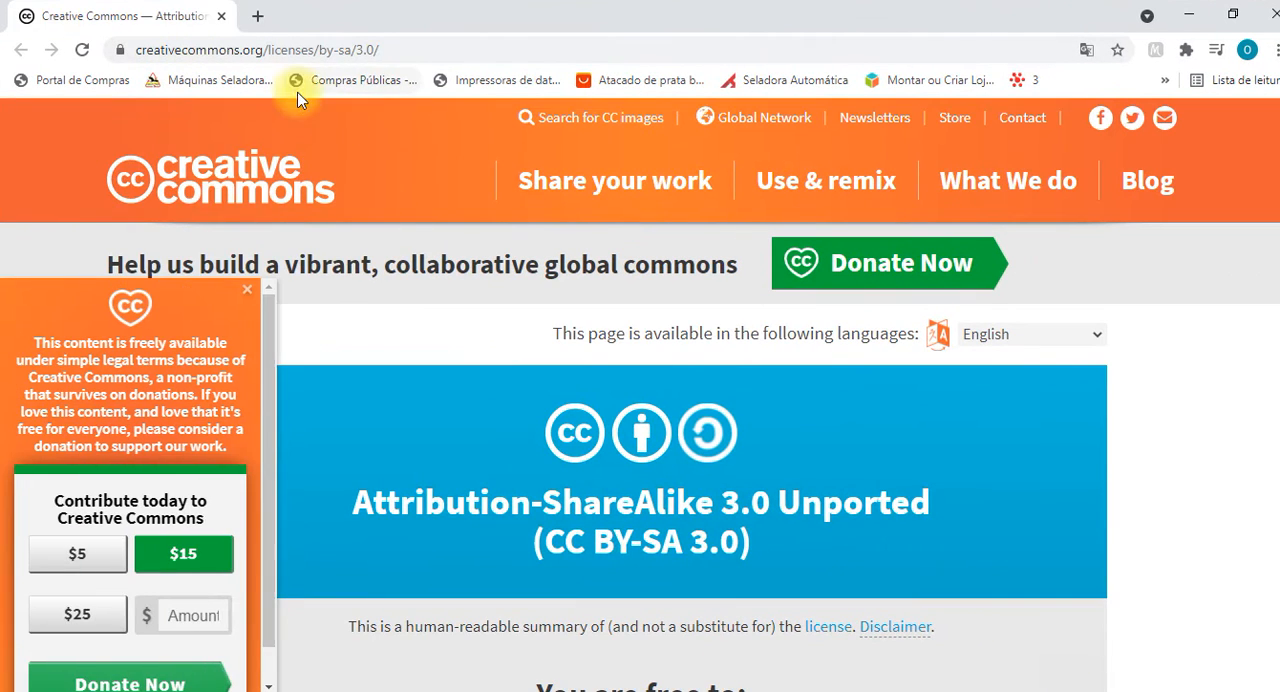
{"action": "left_click", "coordinate": [246, 293]}
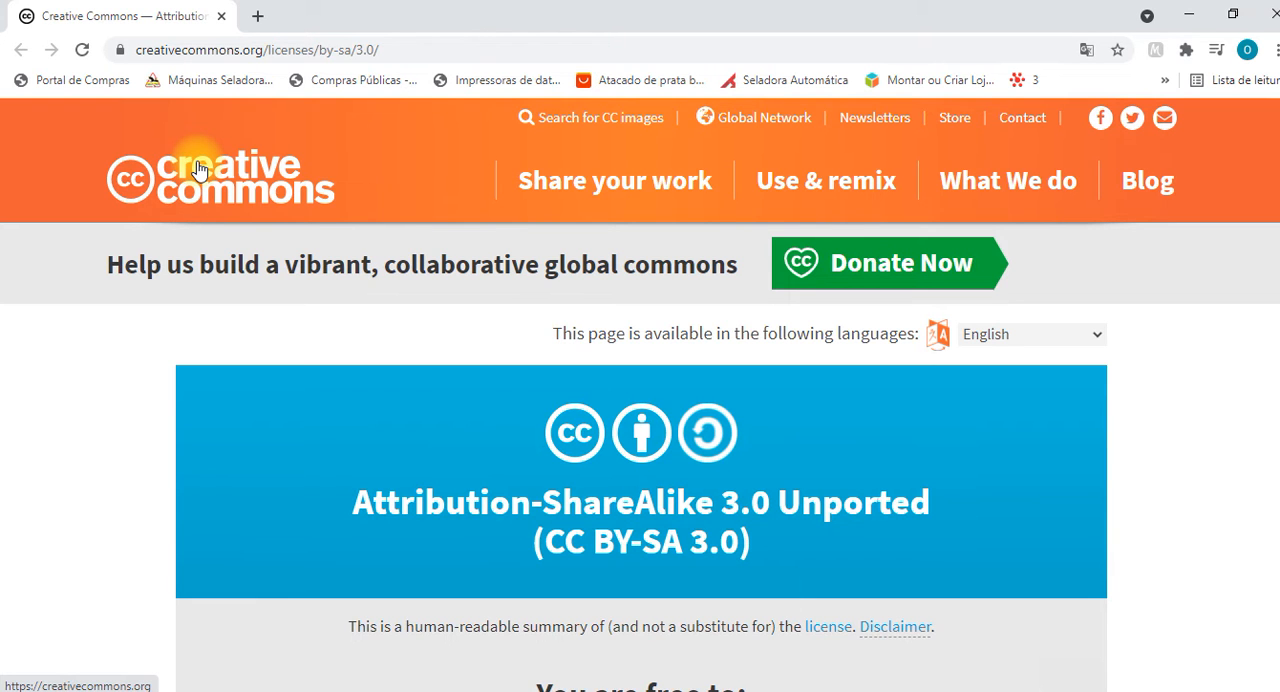
Read the licence's permissions and its attribution and ShareAlike terms, and return to the Word document.
{"action": "scroll", "coordinate": [1208, 459], "scroll_direction": "down", "scroll_amount": 3}
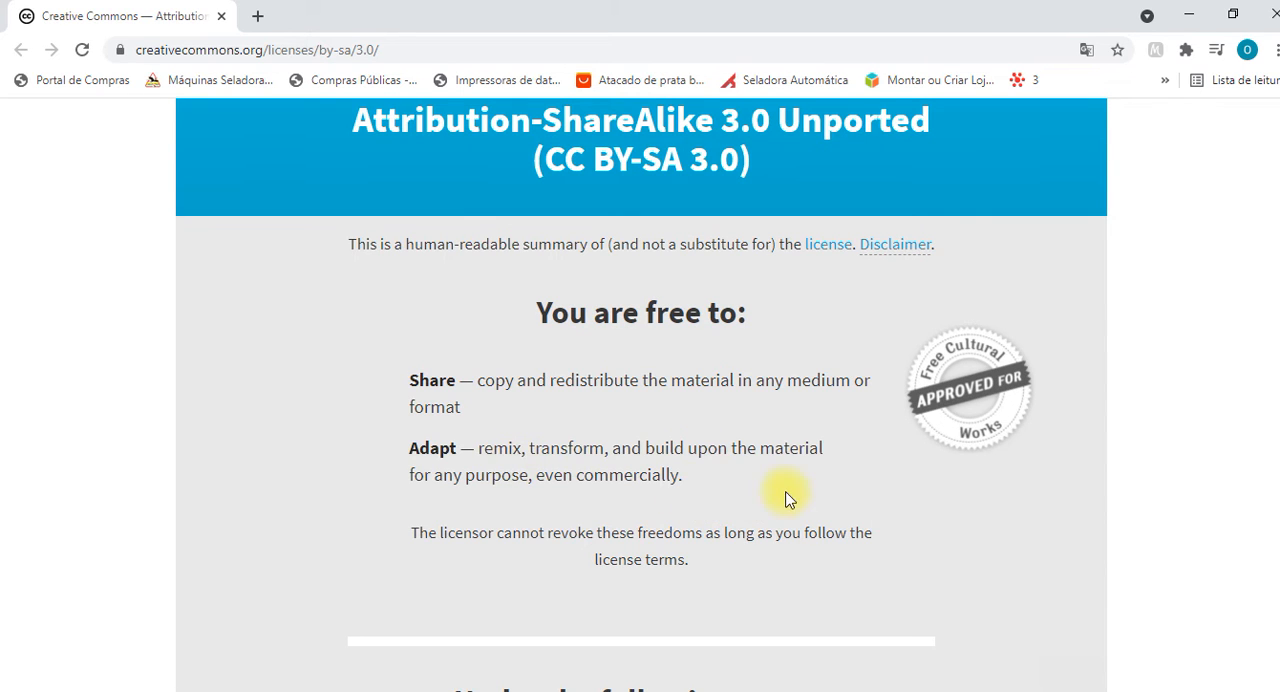
{"action": "scroll", "coordinate": [837, 505], "scroll_direction": "down", "scroll_amount": 2}
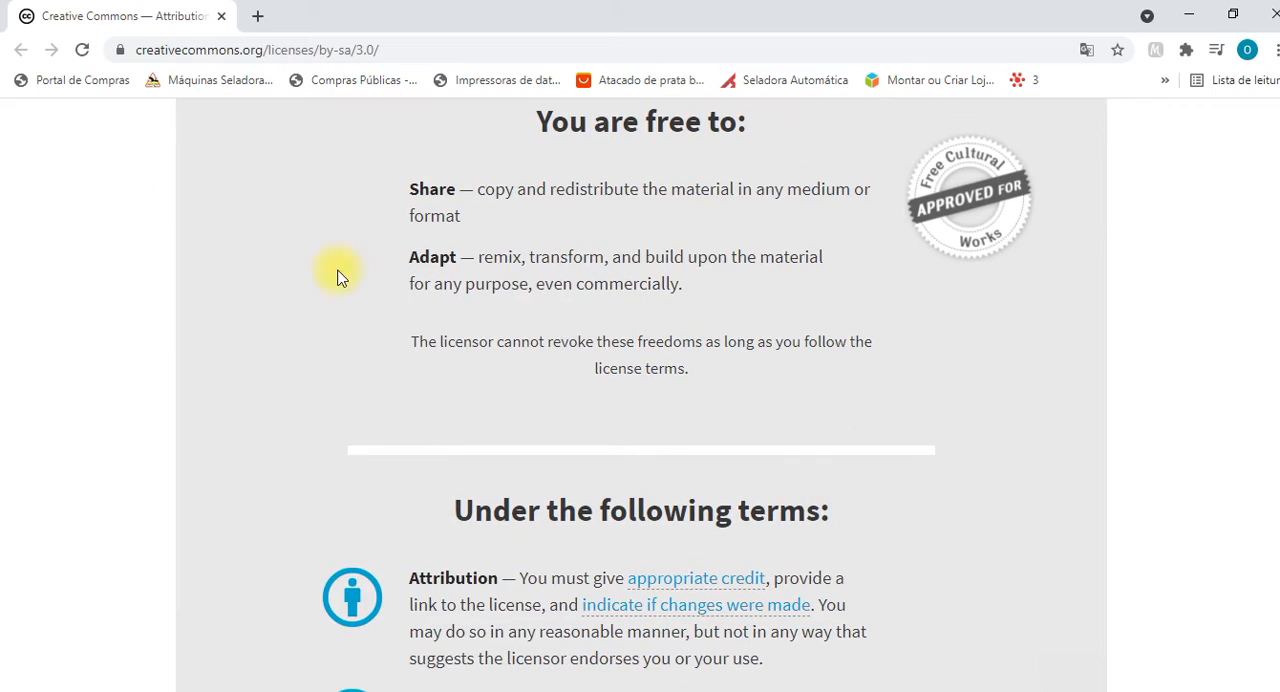
{"action": "scroll", "coordinate": [518, 303], "scroll_direction": "down", "scroll_amount": 7}
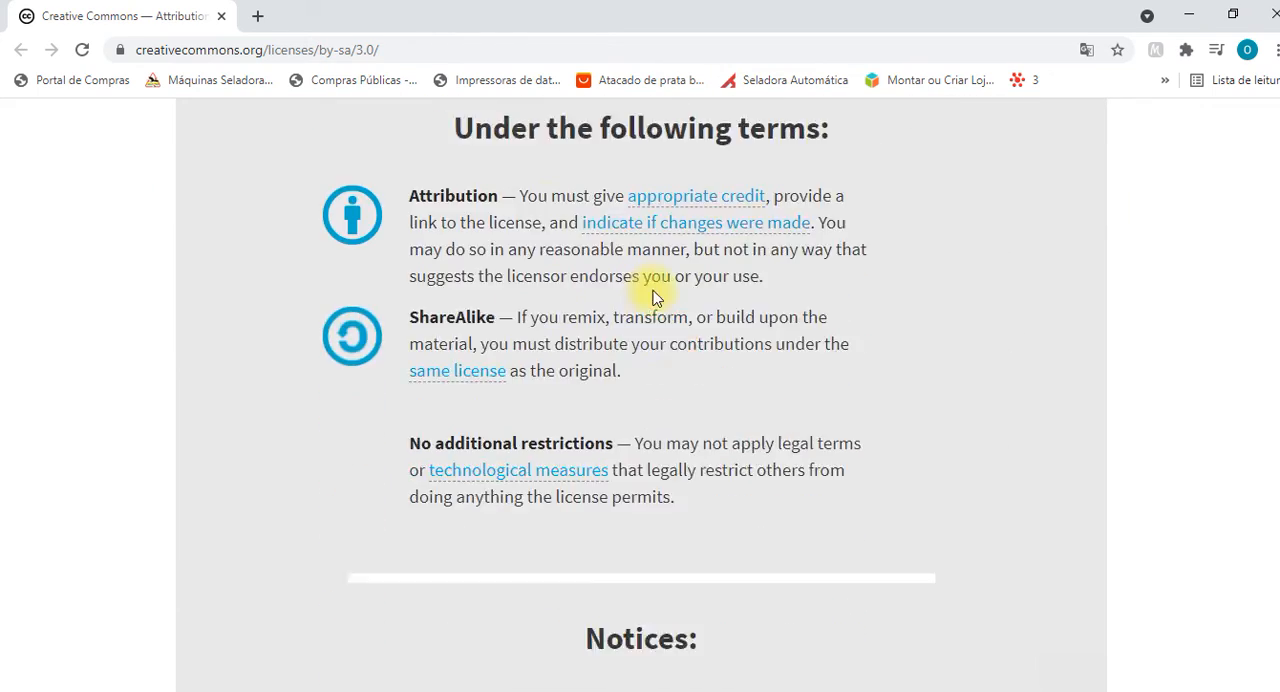
{"action": "scroll", "coordinate": [853, 343], "scroll_direction": "up", "scroll_amount": 15}
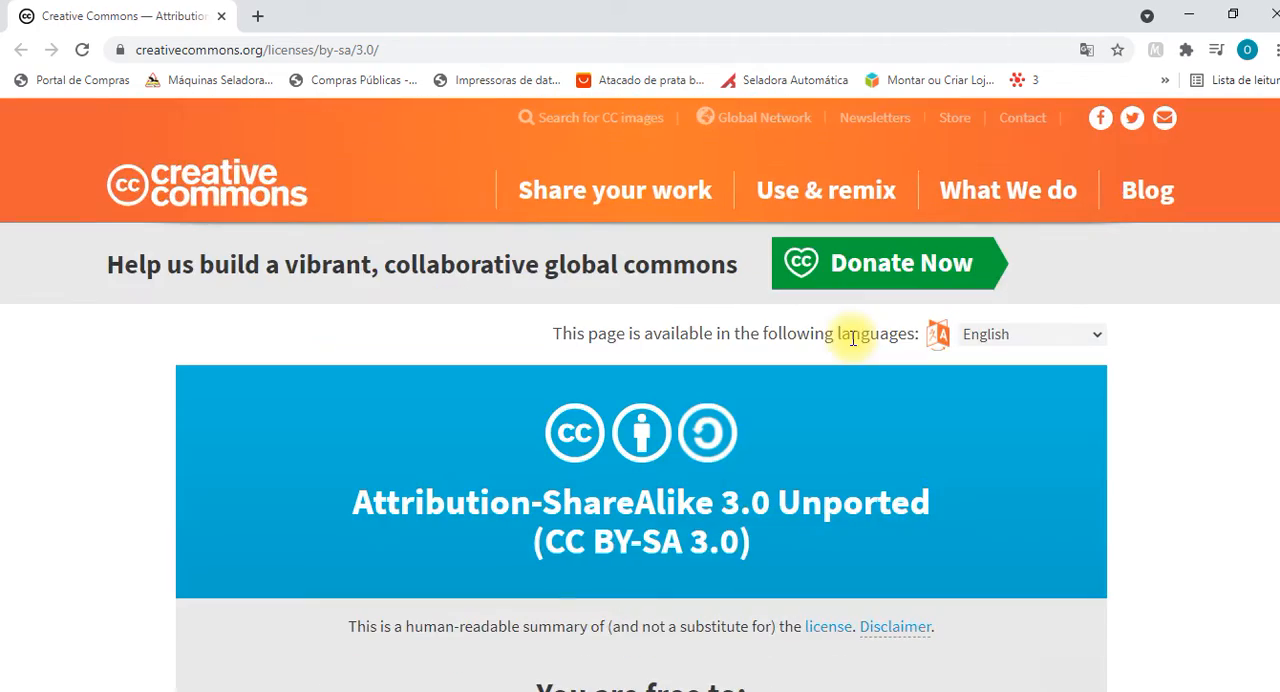
{"action": "left_click", "coordinate": [1273, 14]}
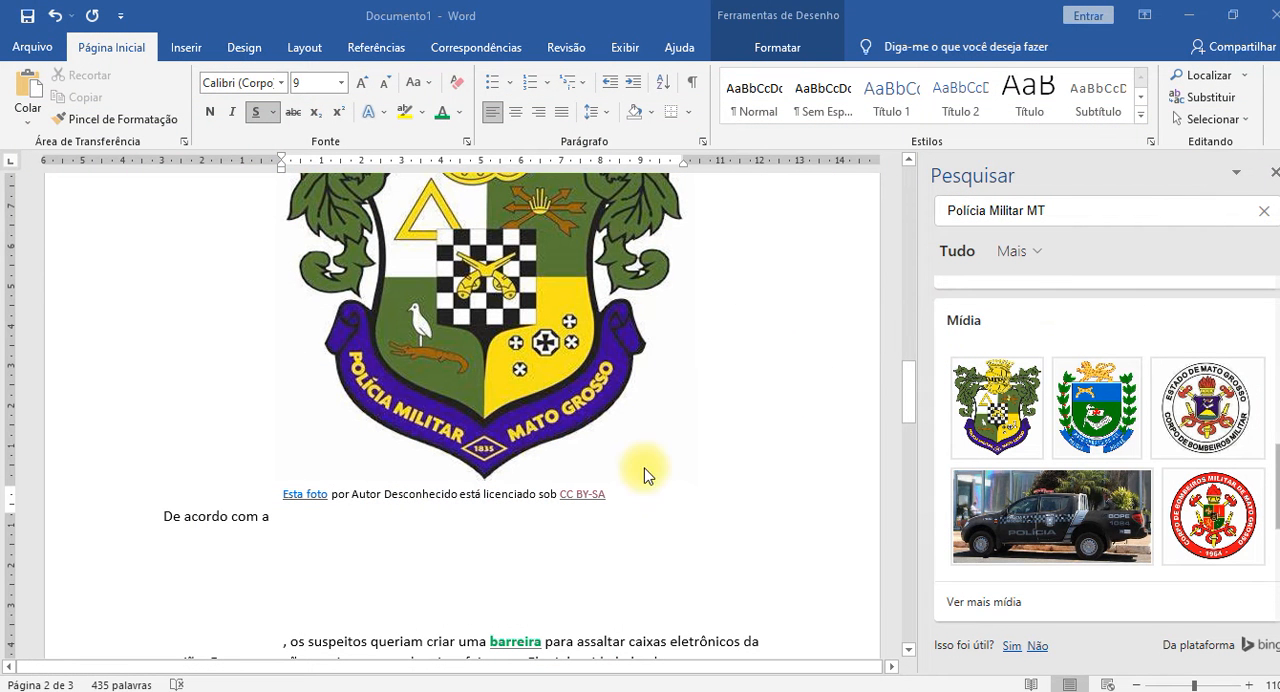
Shrink the coat of arms picture to less than half its size and try to move it across the page.
{"action": "scroll", "coordinate": [520, 515], "scroll_direction": "up", "scroll_amount": 2}
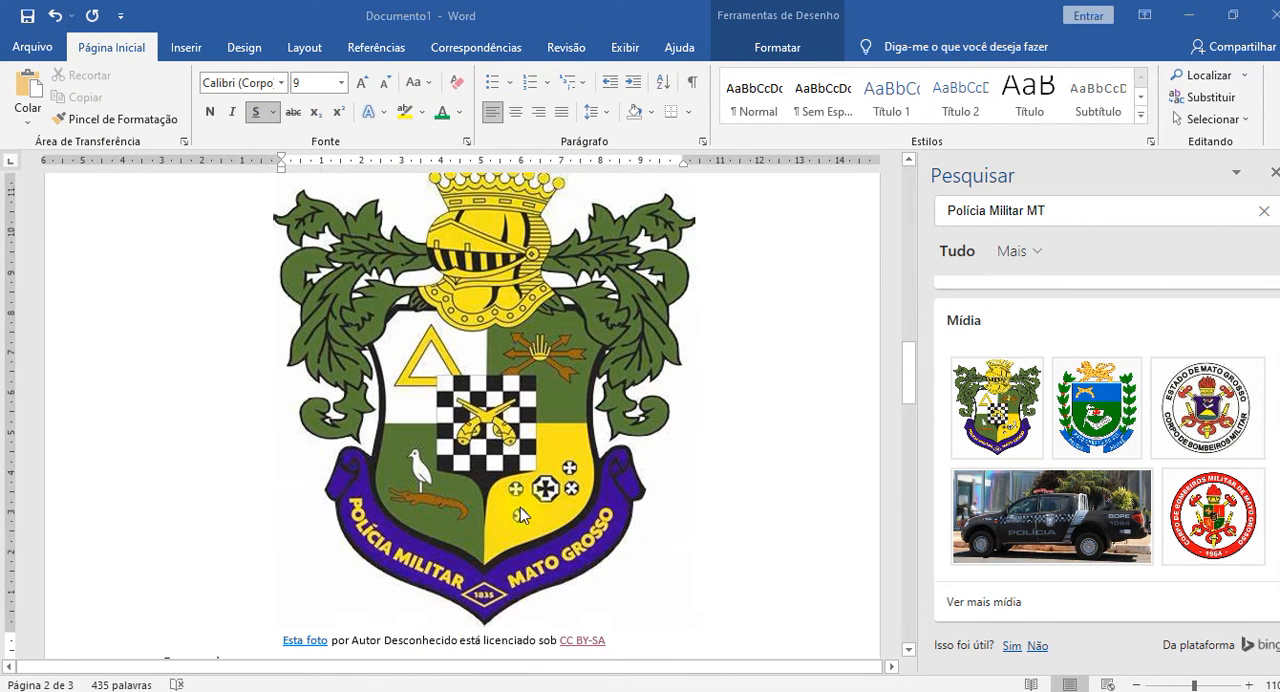
{"action": "left_click", "coordinate": [465, 403]}
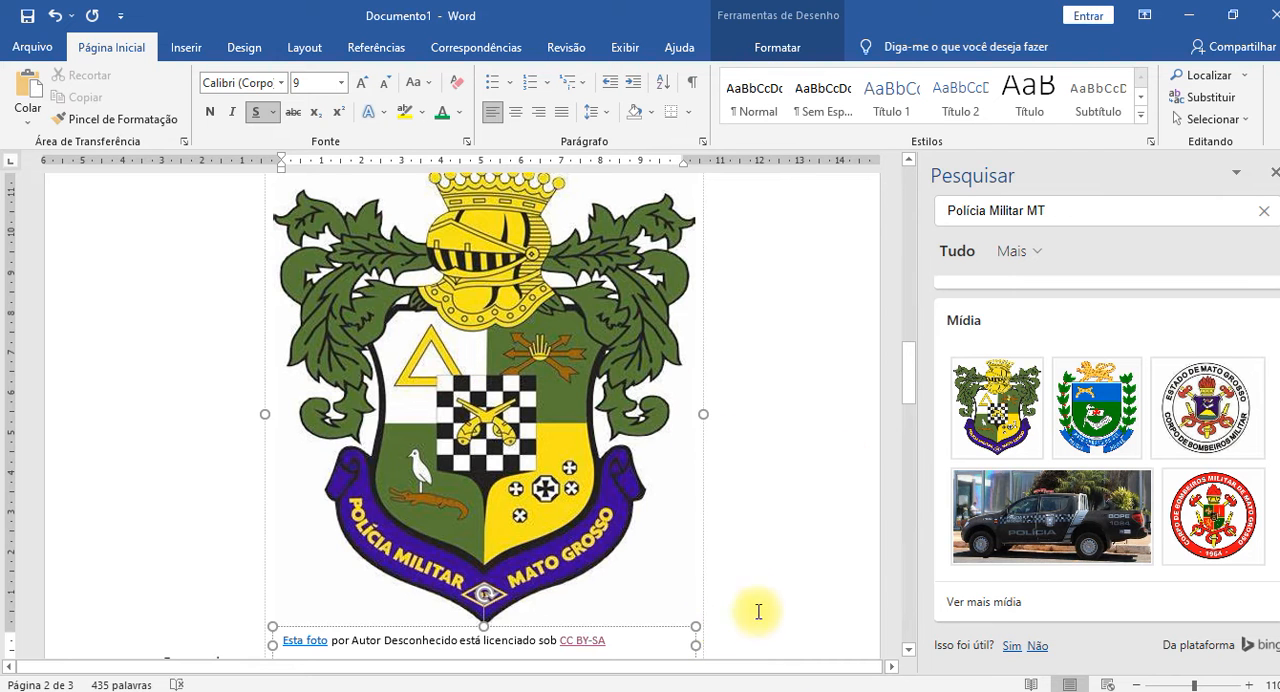
{"action": "scroll", "coordinate": [757, 609], "scroll_direction": "down", "scroll_amount": 2}
{"action": "left_click_drag", "start_coordinate": [703, 527], "coordinate": [443, 272]}
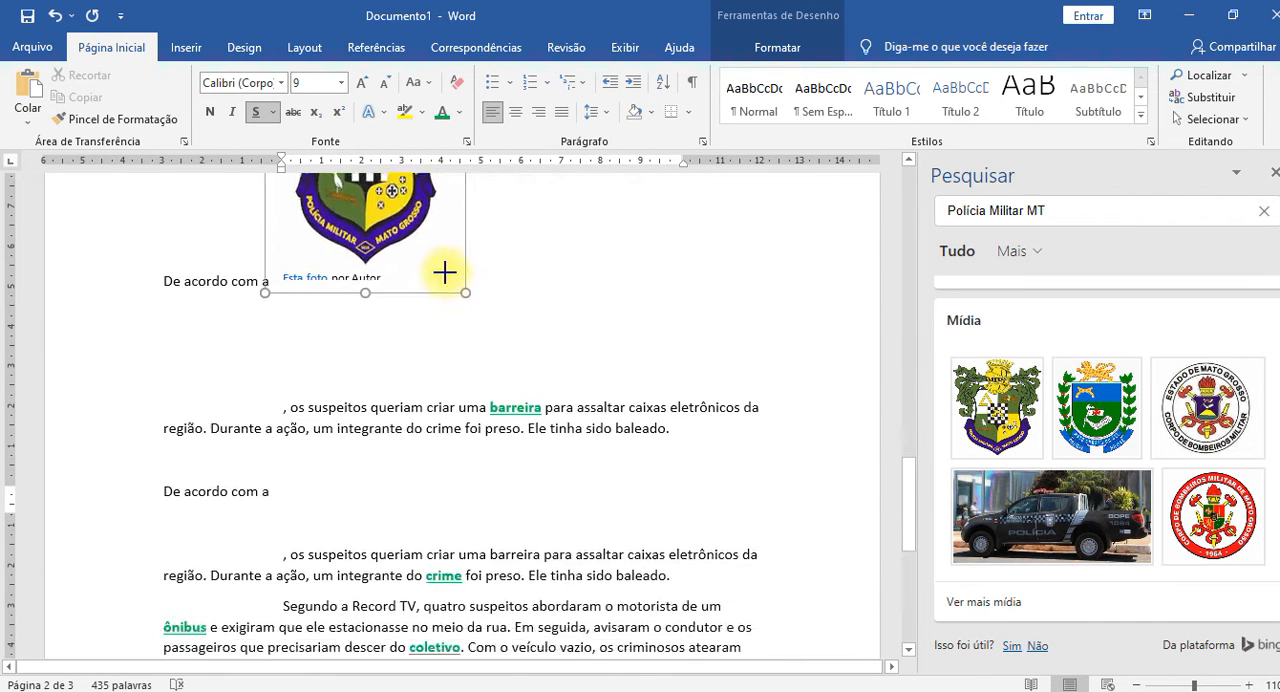
{"action": "scroll", "coordinate": [677, 443], "scroll_direction": "up", "scroll_amount": 6}
{"action": "scroll", "coordinate": [658, 448], "scroll_direction": "down", "scroll_amount": 2}
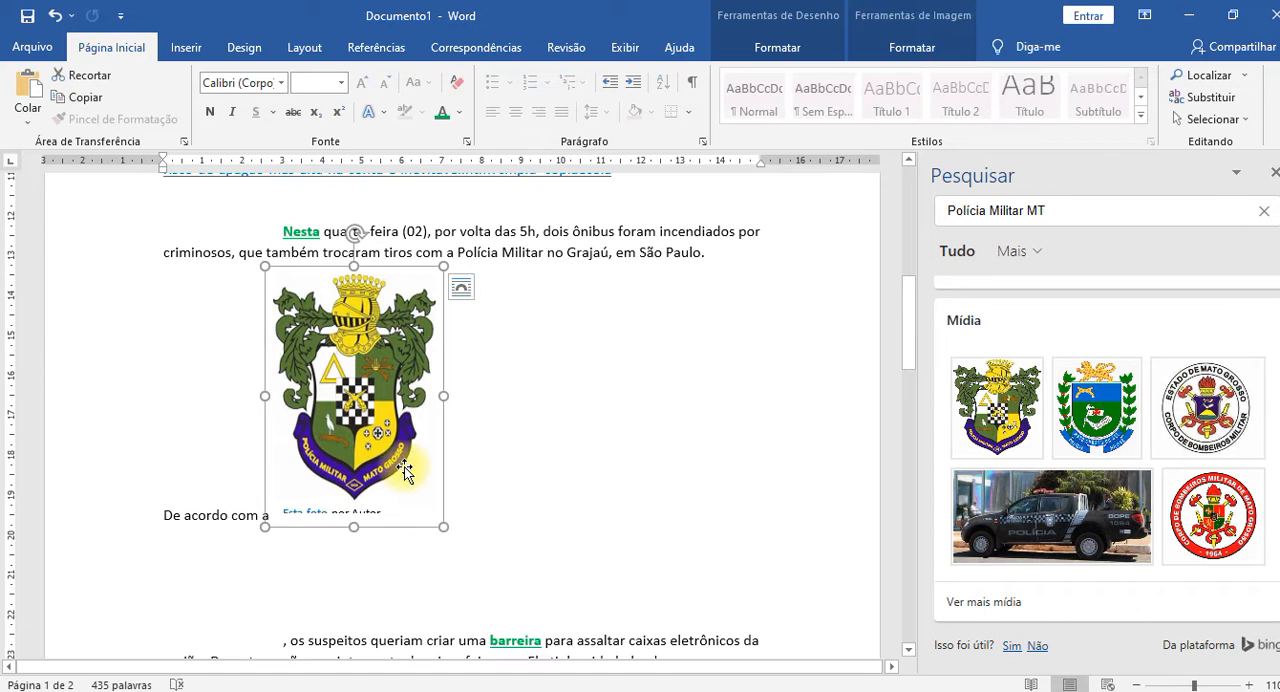
{"action": "left_click_drag", "start_coordinate": [346, 419], "coordinate": [598, 429]}
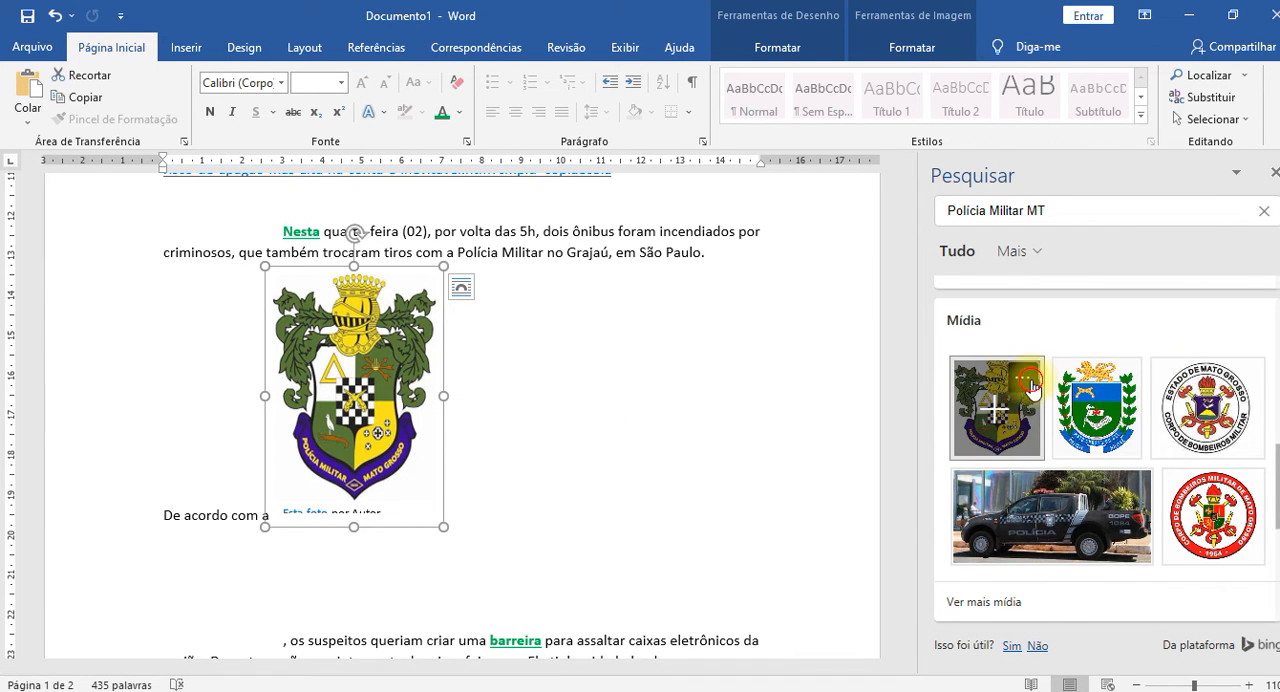
Delete the resized coat of arms picture together with its caption.
{"action": "mouse_move", "coordinate": [1015, 415]}
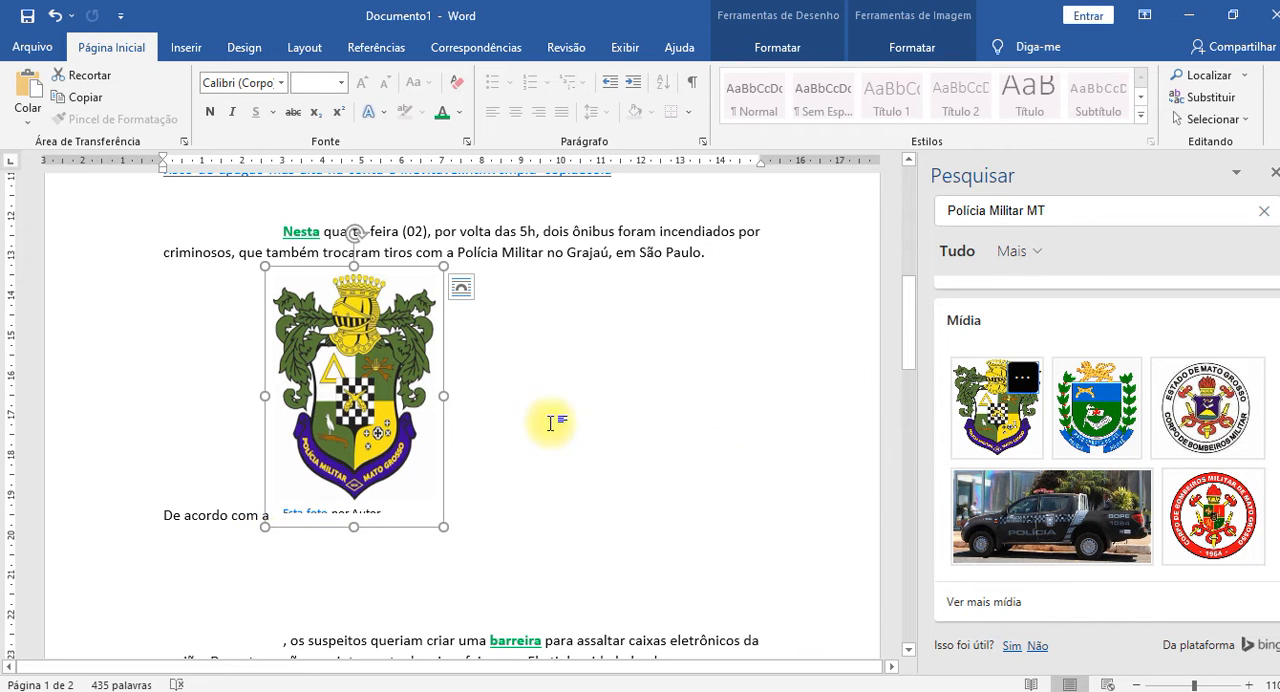
{"action": "left_click", "coordinate": [635, 397]}
{"action": "left_click", "coordinate": [375, 390]}
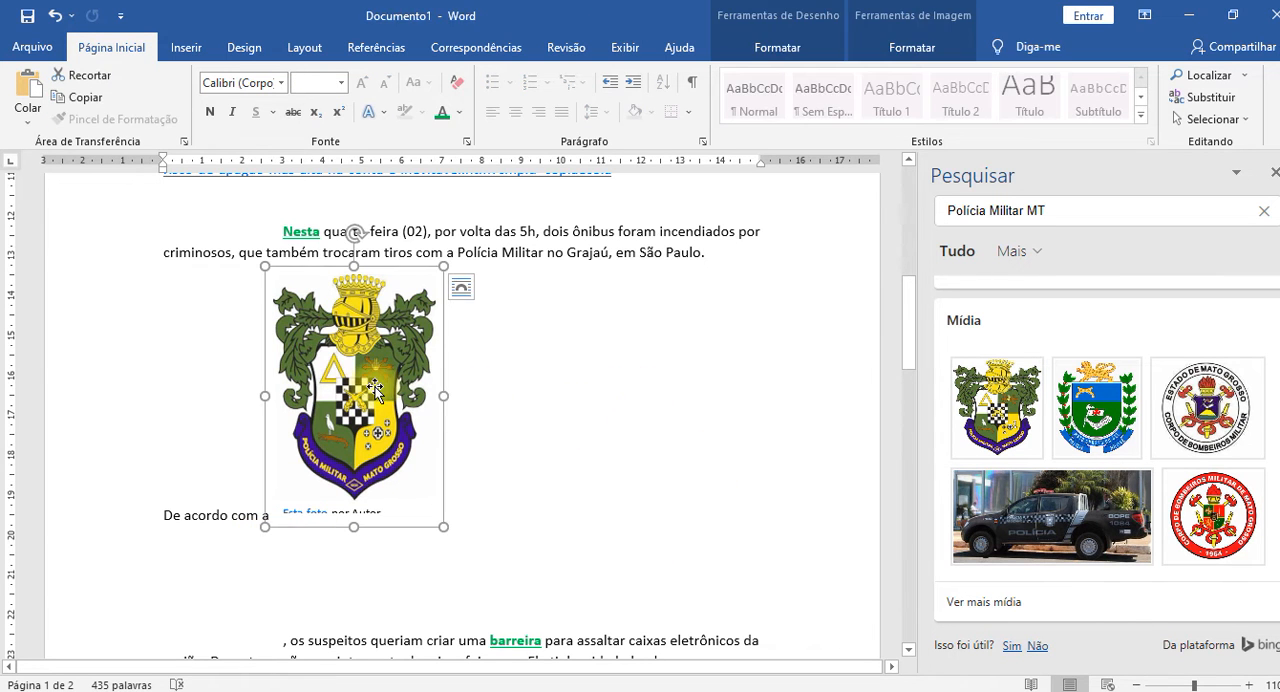
{"action": "key", "text": "Delete"}
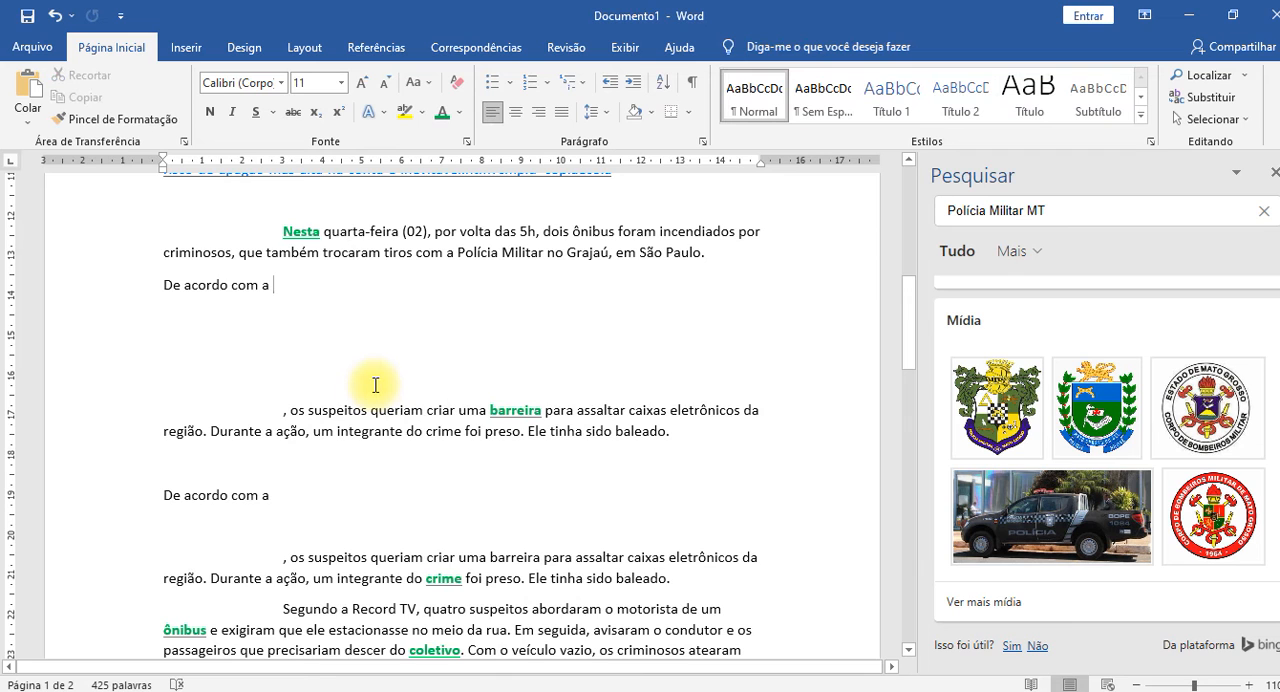
Undo the recent picture edits back to the original "Polícia Militar" text and add "MT" after it.
{"action": "key", "text": "ctrl+z"}
{"action": "key", "text": "ctrl+z"}
{"action": "key", "text": "ctrl+z"}
{"action": "key", "text": "ctrl+z"}
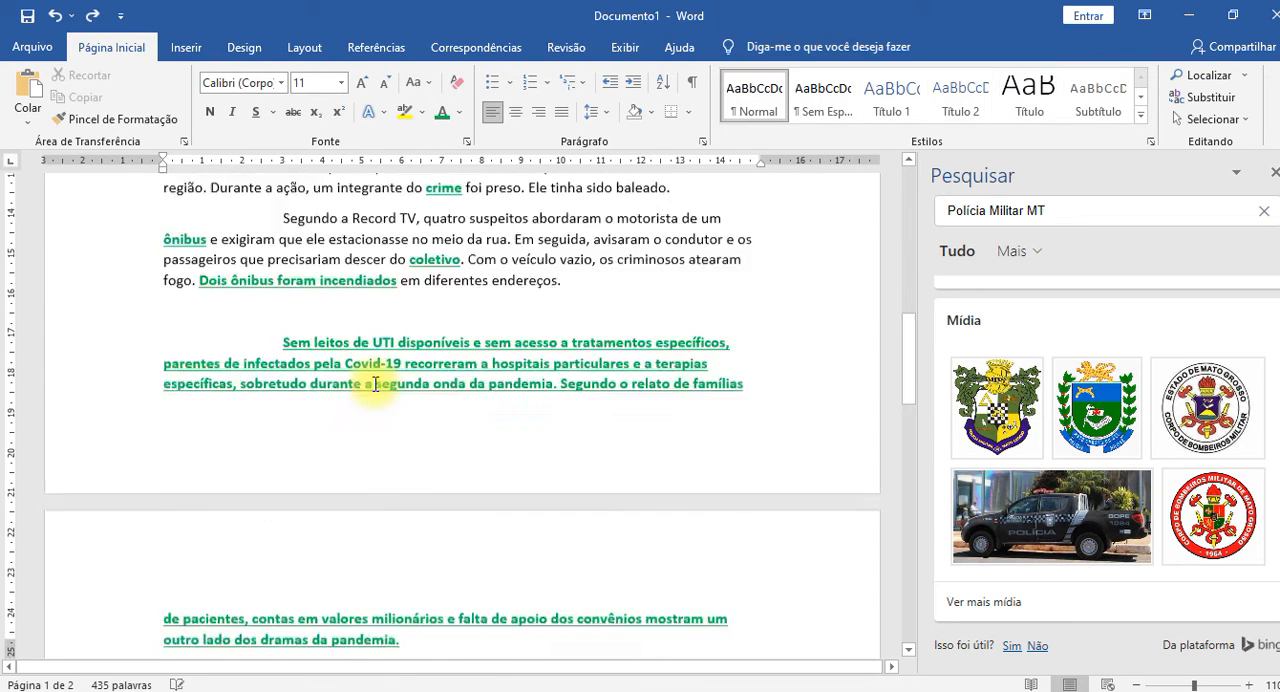
{"action": "scroll", "coordinate": [375, 385], "scroll_direction": "up", "scroll_amount": 4}
{"action": "key", "text": "ctrl+z"}
{"action": "key", "text": "ctrl+z"}
{"action": "key", "text": "ctrl+z"}
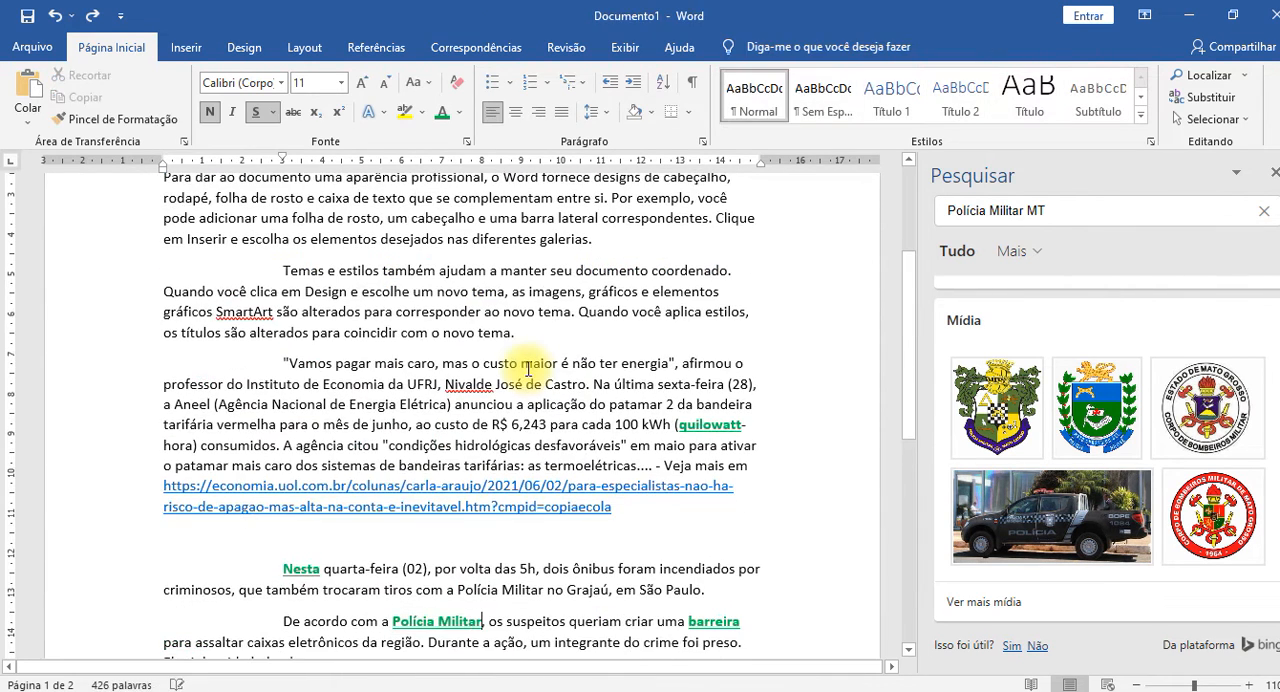
{"action": "scroll", "coordinate": [728, 490], "scroll_direction": "down", "scroll_amount": 1}
{"action": "scroll", "coordinate": [728, 490], "scroll_direction": "down", "scroll_amount": 3}
{"action": "type", "text": "MT"}
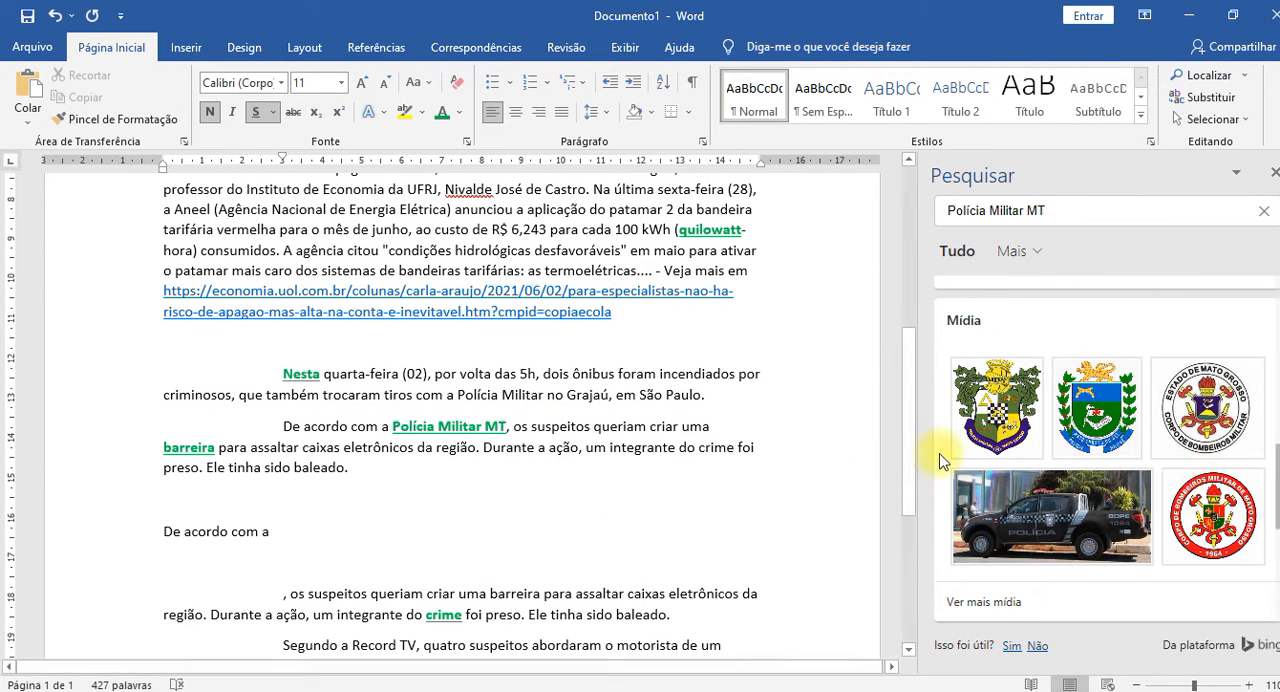
Expand the media results for "Polícia Militar MT" and look through the Creative Commons pictures.
{"action": "scroll", "coordinate": [1215, 480], "scroll_direction": "down", "scroll_amount": 1}
{"action": "scroll", "coordinate": [1218, 478], "scroll_direction": "down", "scroll_amount": 2}
{"action": "left_click", "coordinate": [984, 336]}
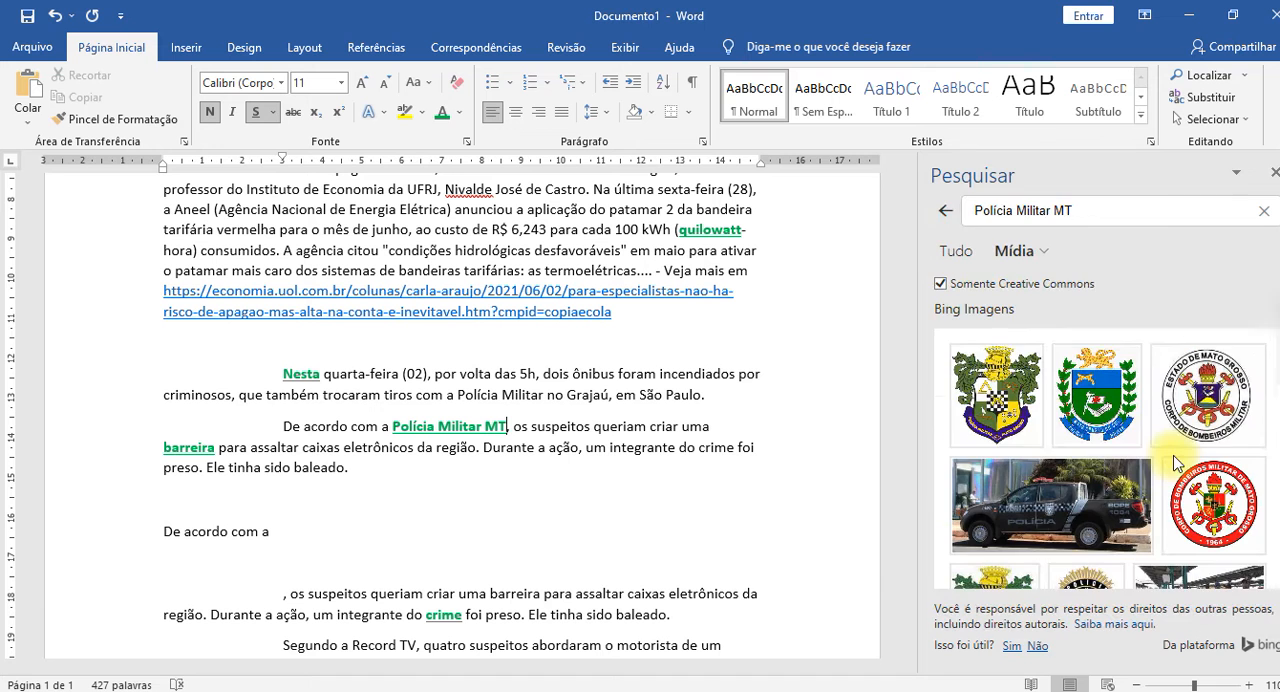
{"action": "scroll", "coordinate": [1170, 463], "scroll_direction": "down", "scroll_amount": 5}
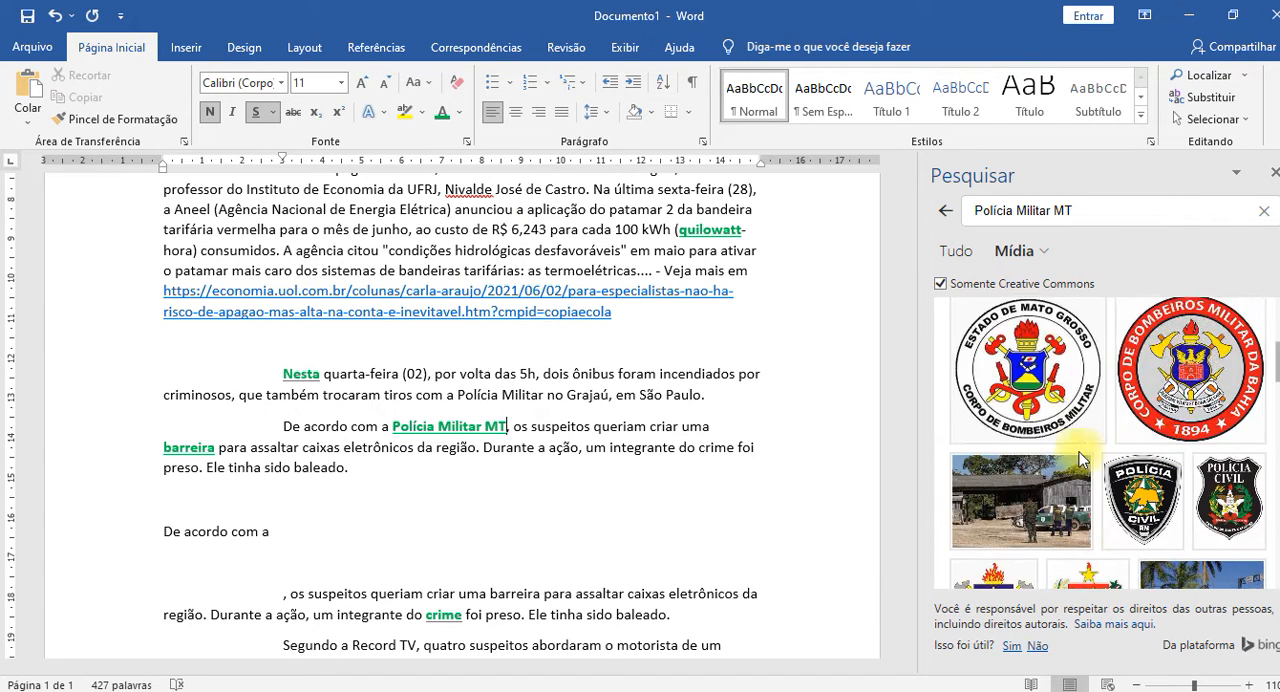
{"action": "scroll", "coordinate": [1018, 435], "scroll_direction": "down", "scroll_amount": 4}
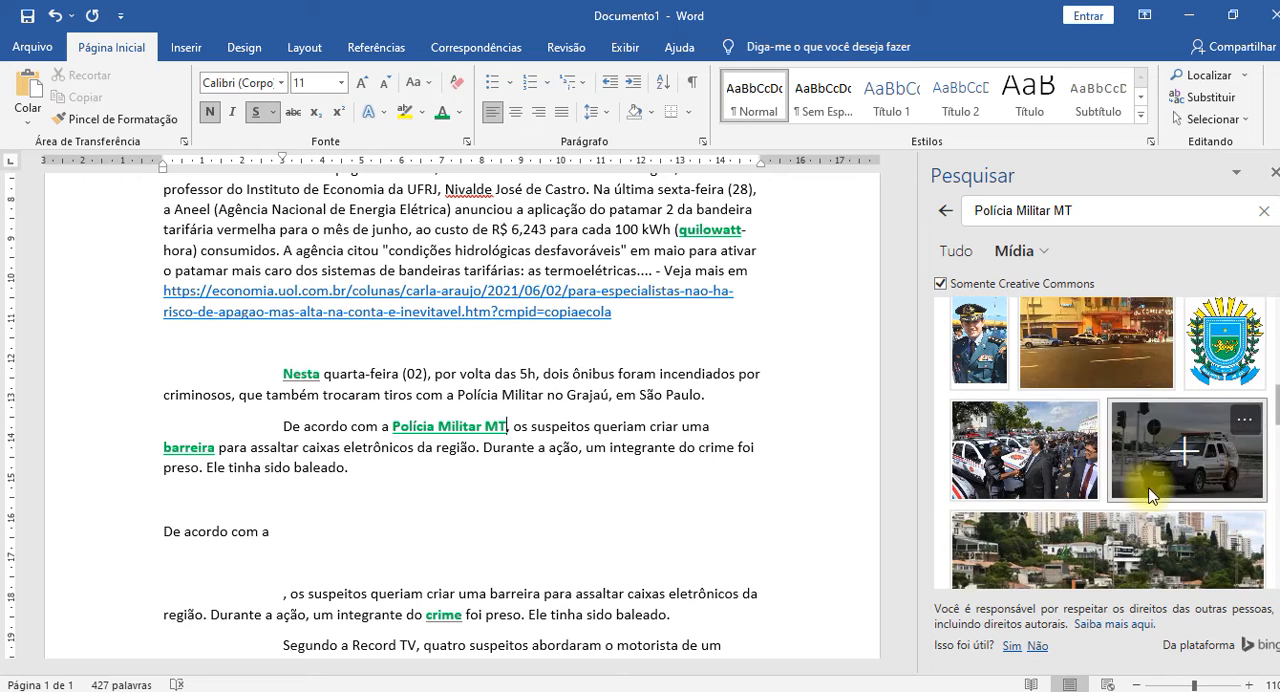
{"action": "scroll", "coordinate": [1150, 495], "scroll_direction": "down", "scroll_amount": 1}
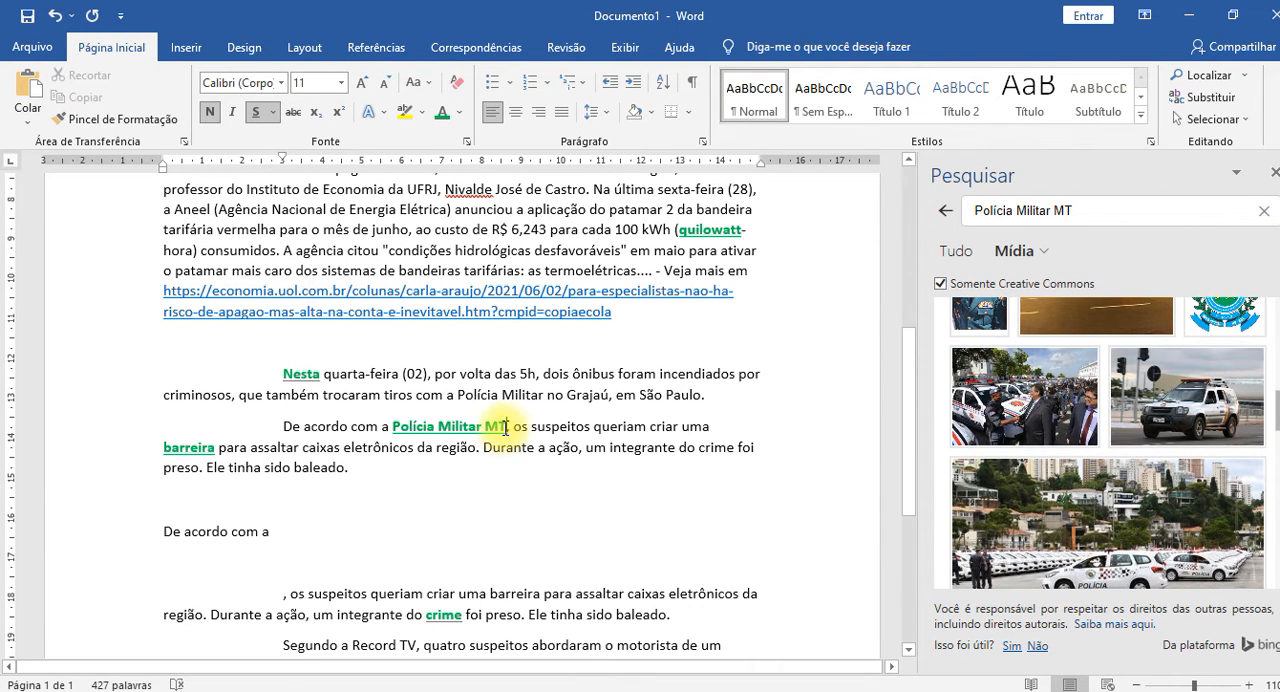
Add blank lines below the first "De acordo com a" paragraph and insert the photo of the handshake beside police cars there.
{"action": "left_click", "coordinate": [228, 497]}
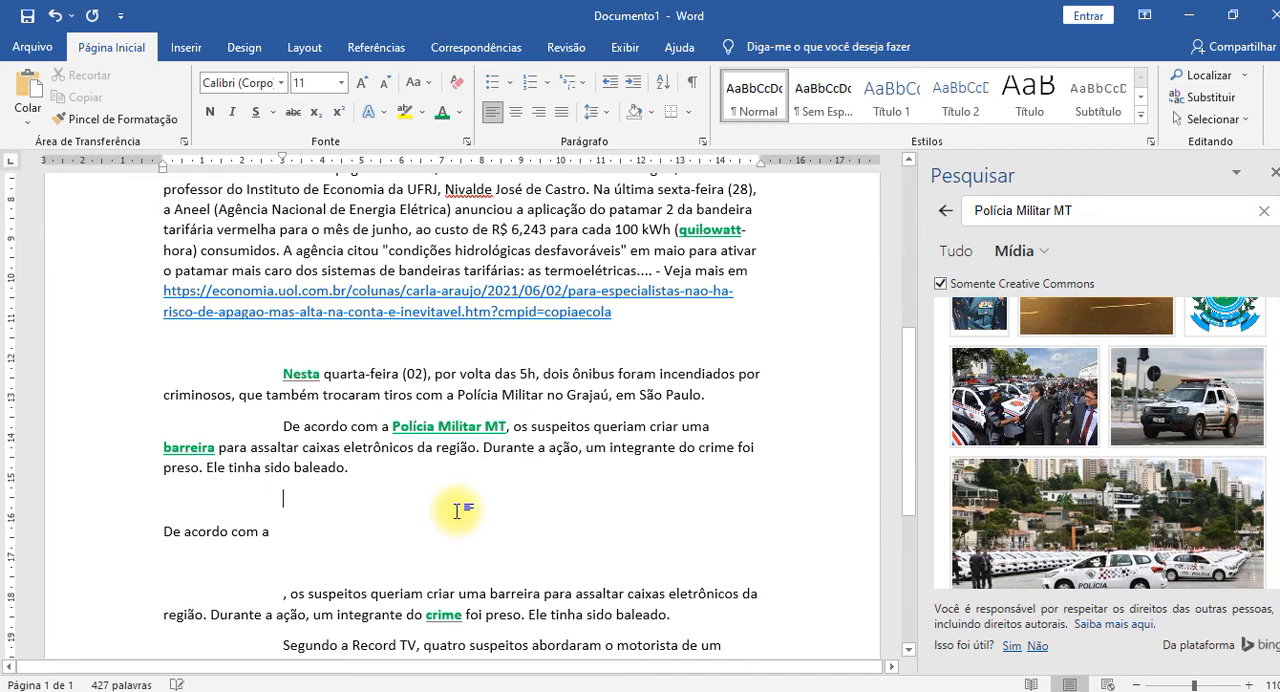
{"action": "key", "text": "Return"}
{"action": "key", "text": "Return"}
{"action": "key", "text": "Return"}
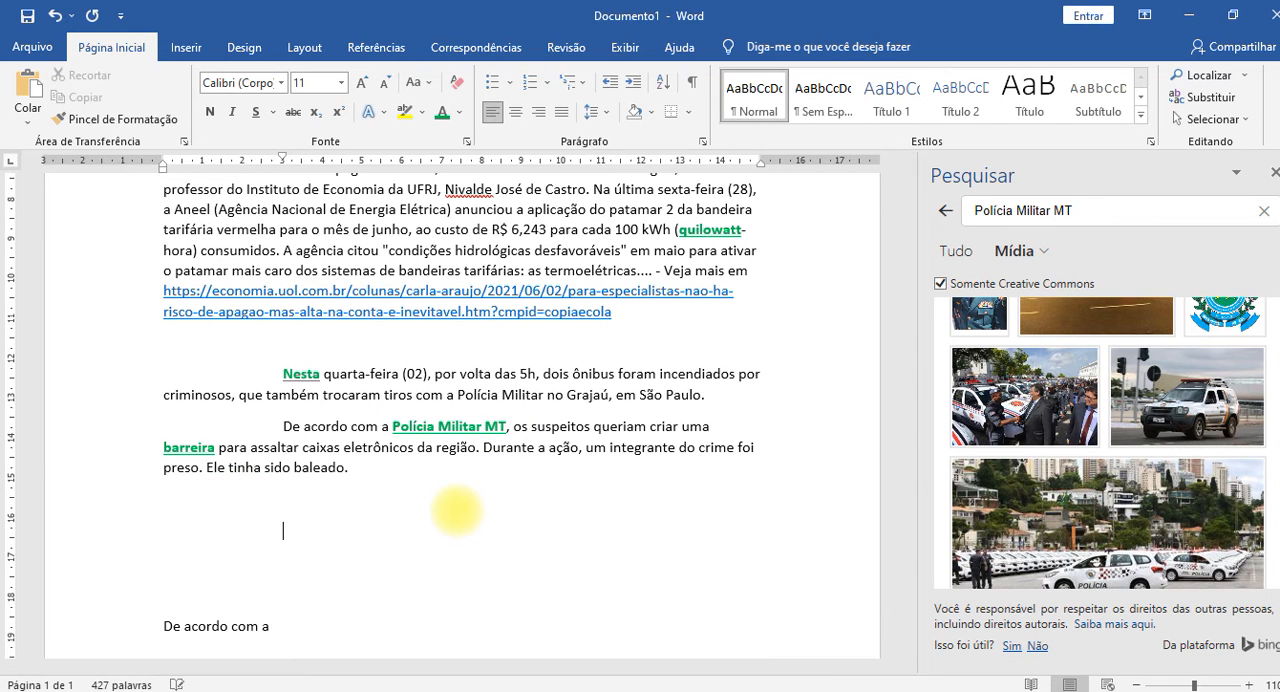
{"action": "right_click", "coordinate": [457, 511]}
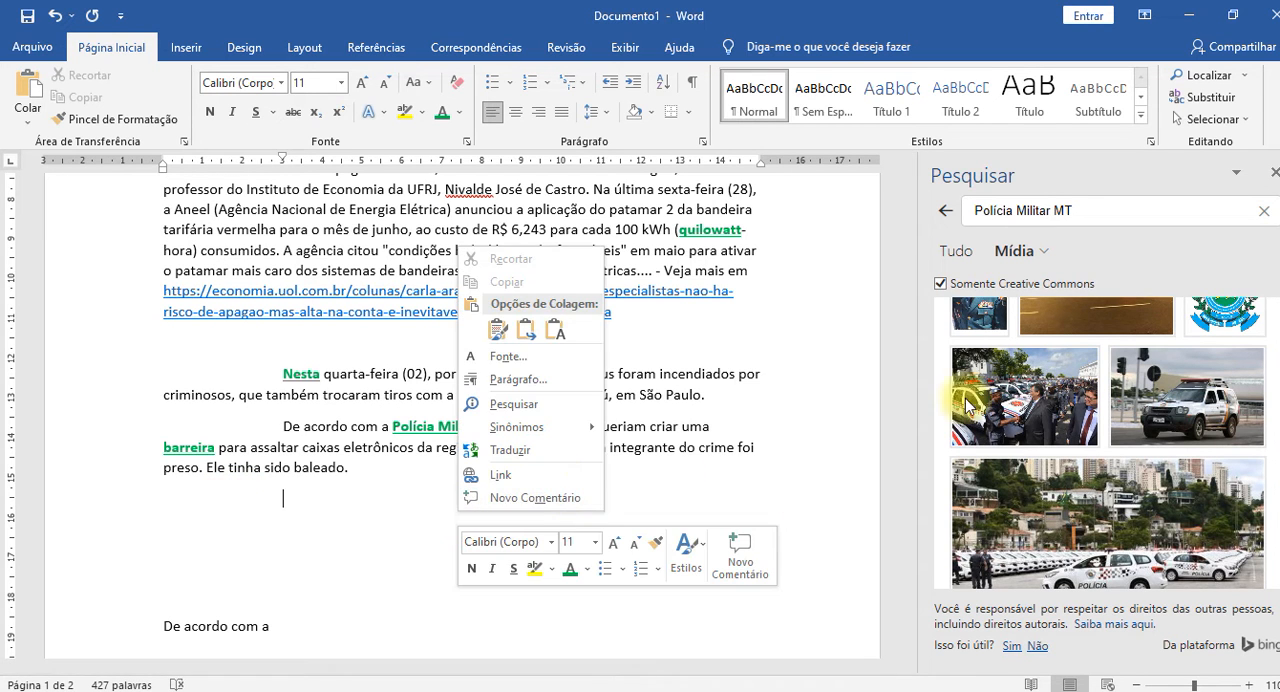
{"action": "left_click", "coordinate": [1054, 409]}
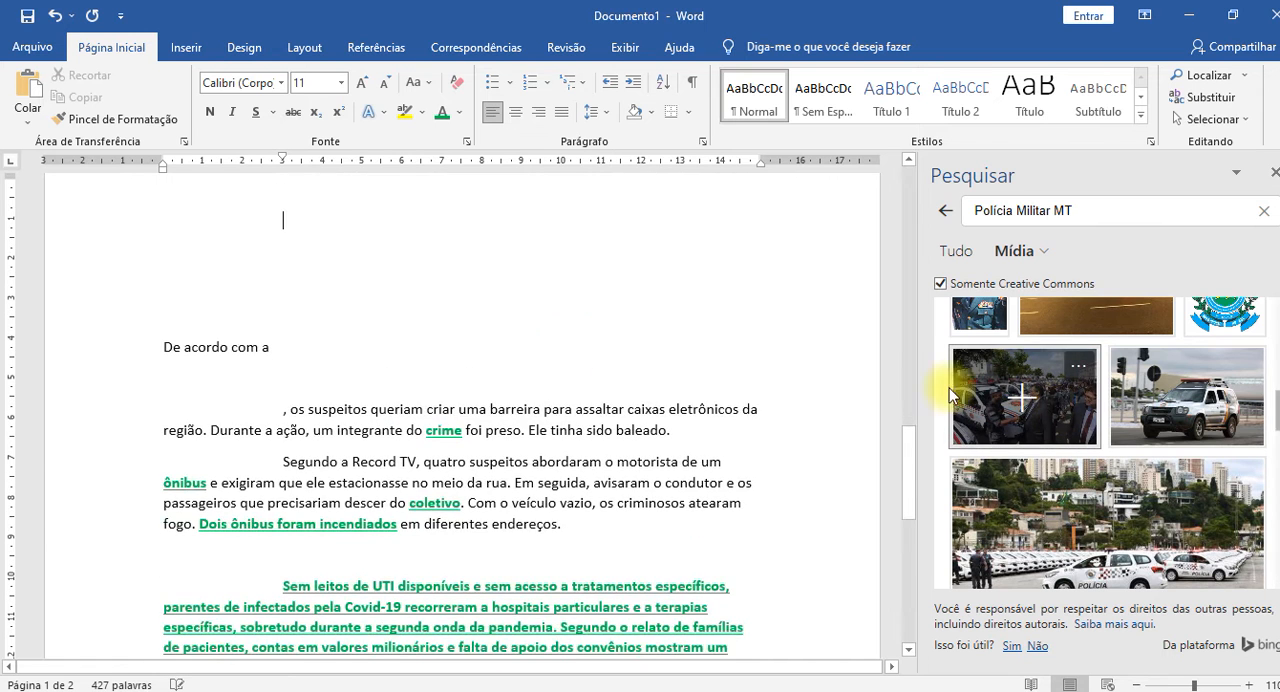
{"action": "scroll", "coordinate": [510, 359], "scroll_direction": "up", "scroll_amount": 6}
{"action": "scroll", "coordinate": [507, 367], "scroll_direction": "up", "scroll_amount": 5}
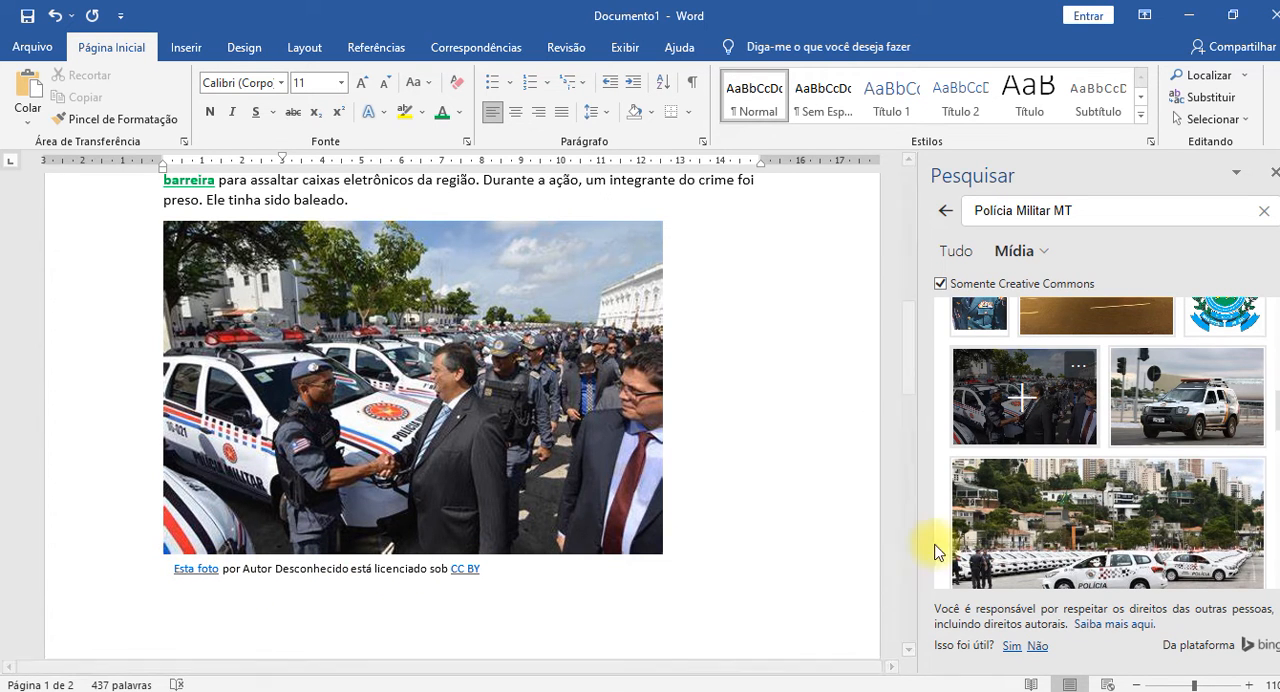
Clear the licence attribution text from the caption box under the inserted photo.
{"action": "left_click", "coordinate": [533, 573]}
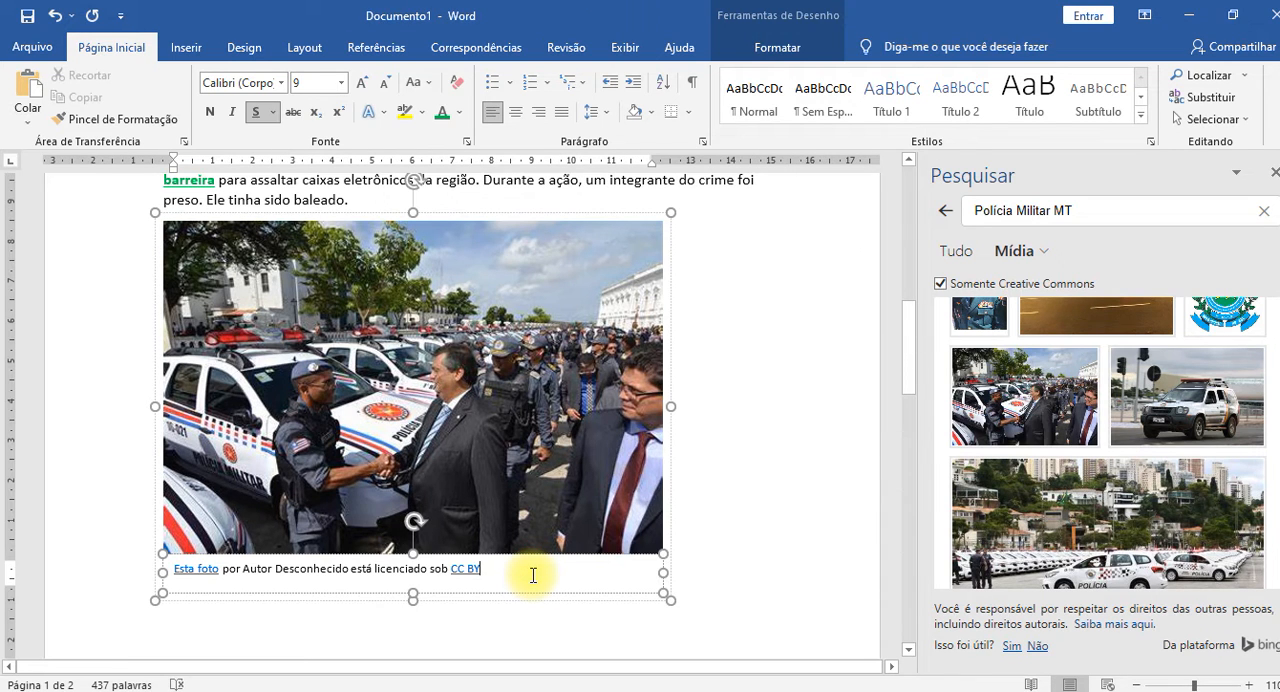
{"action": "key", "text": "ctrl+a"}
{"action": "key", "text": "Delete"}
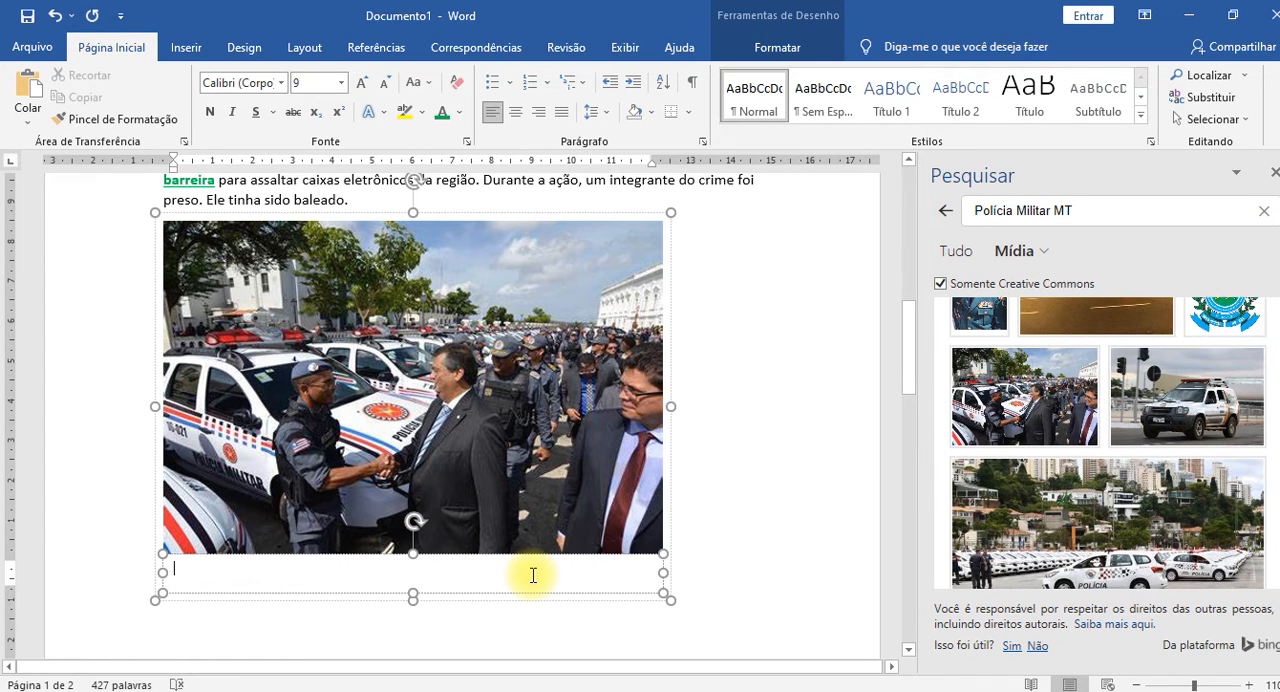
{"action": "left_click", "coordinate": [825, 445]}
Delete the inserted photo and the blank lines between the two "De acordo com a" paragraphs.
{"action": "left_click", "coordinate": [596, 428]}
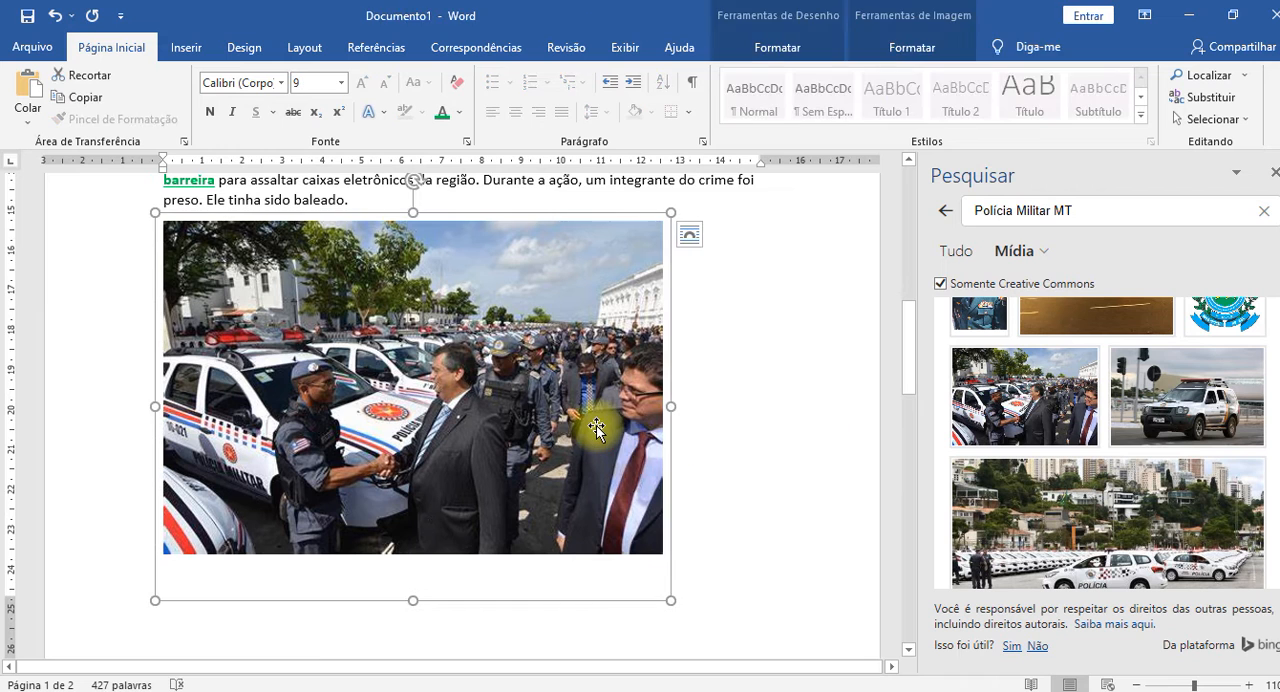
{"action": "key", "text": "Delete"}
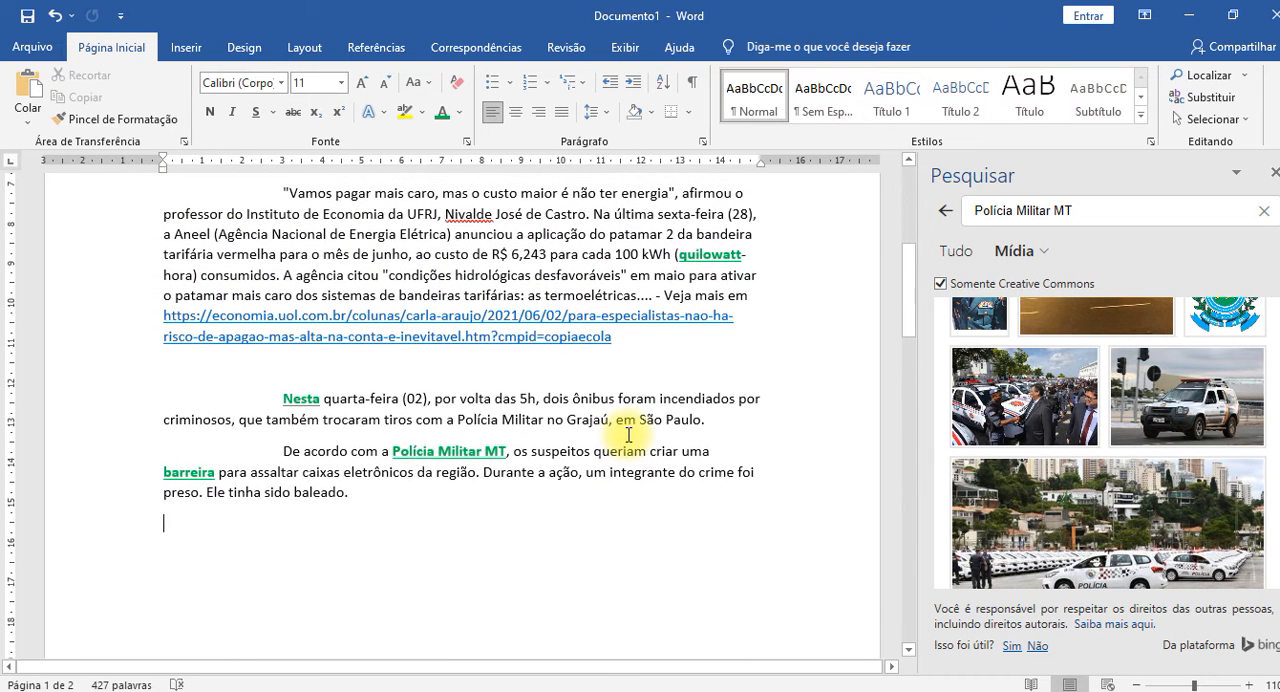
{"action": "key", "text": "ctrl+v"}
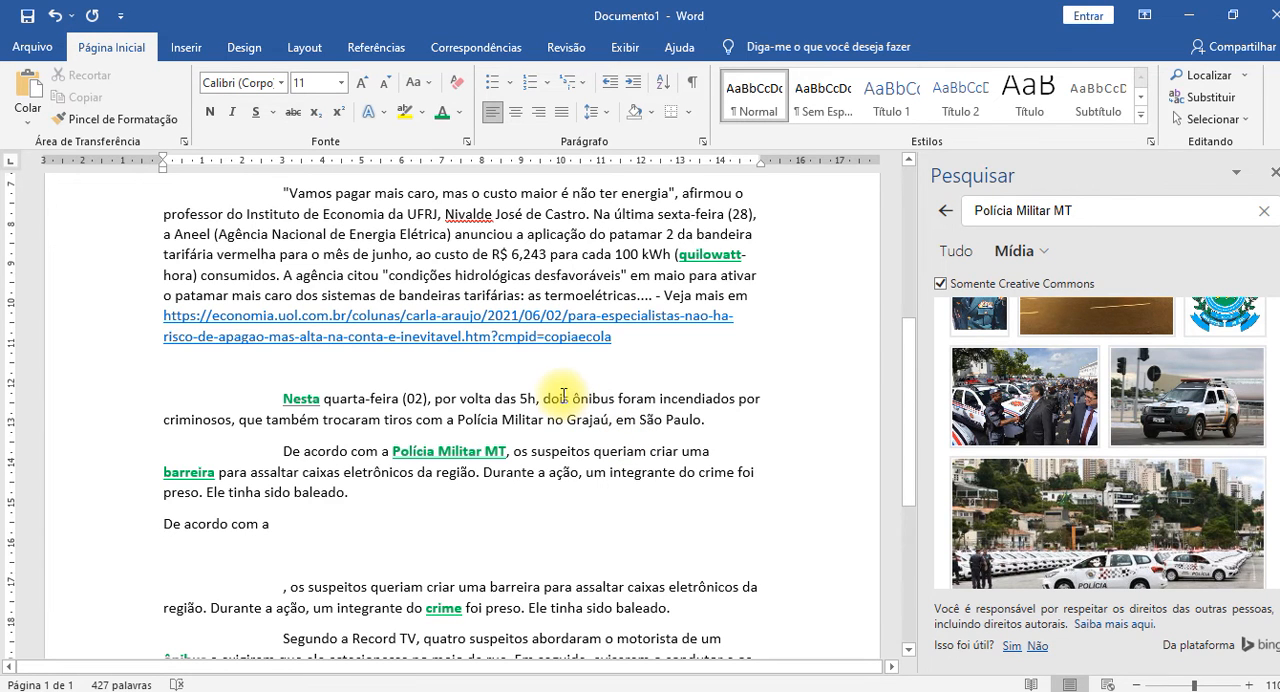
Close the search pane showing the "Polícia Militar MT" media results.
{"action": "scroll", "coordinate": [563, 396], "scroll_direction": "down", "scroll_amount": 2}
{"action": "scroll", "coordinate": [563, 396], "scroll_direction": "up", "scroll_amount": 9}
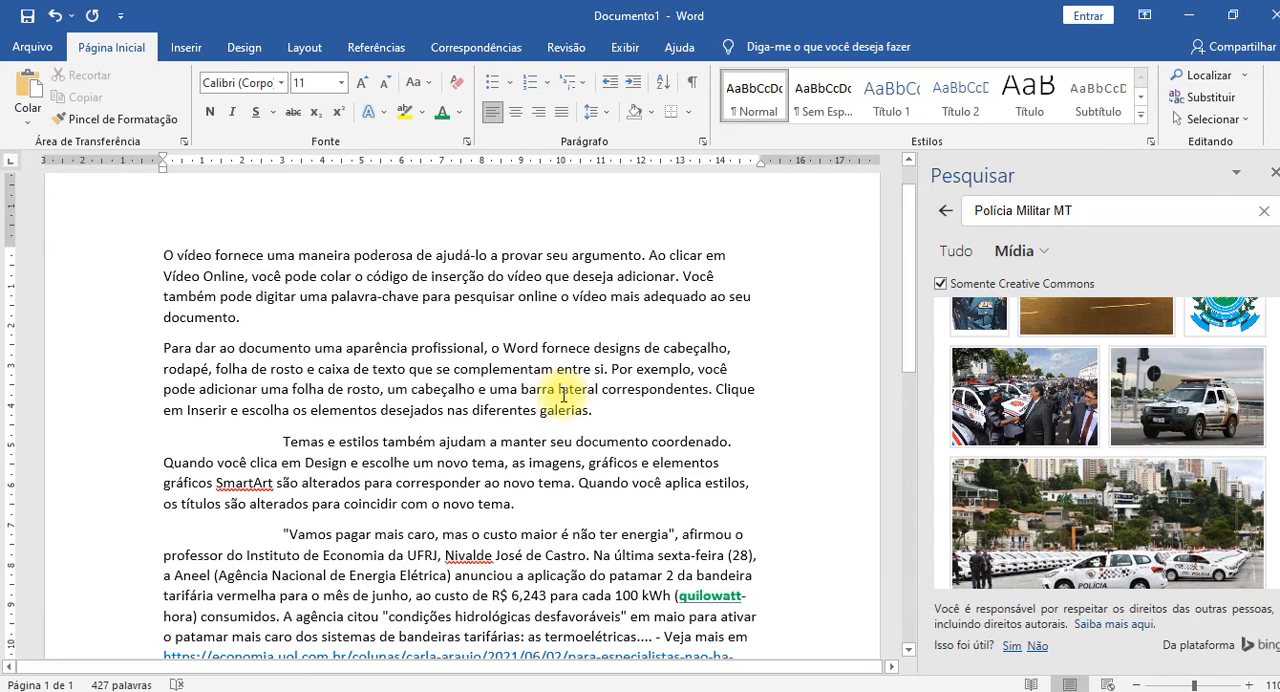
{"action": "left_click", "coordinate": [1273, 174]}
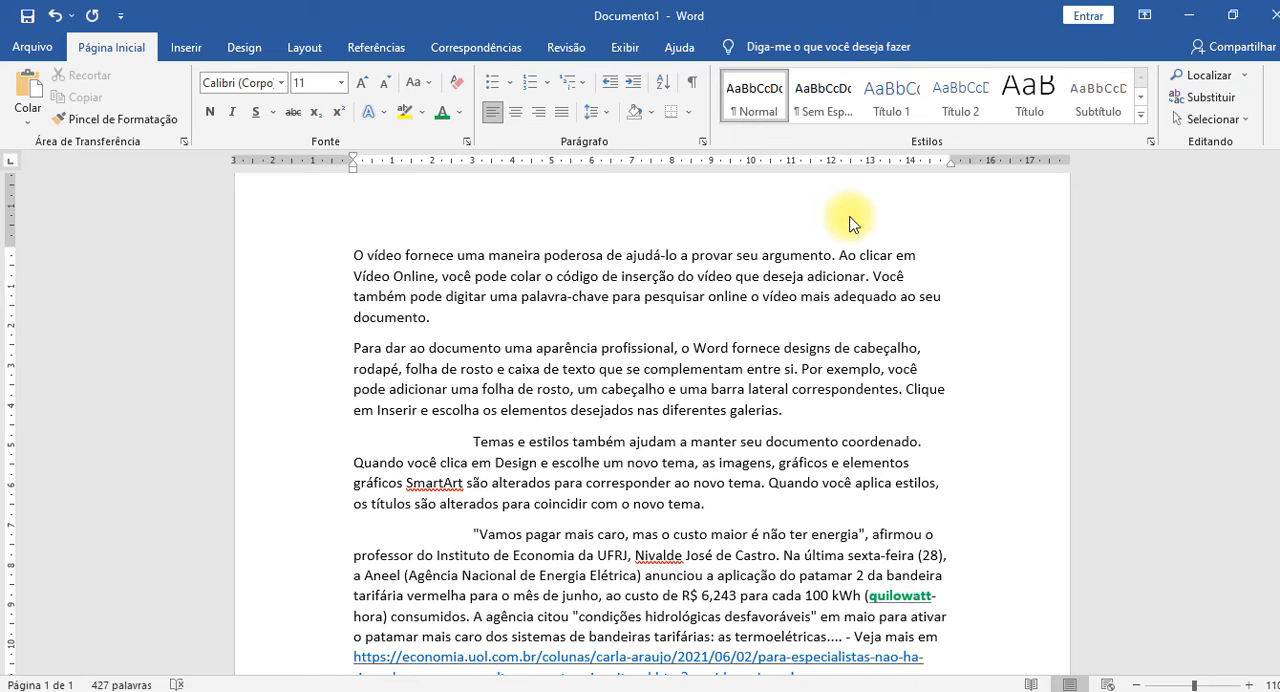
Try to locate the word "atearam" in the document with the Go To command.
{"action": "scroll", "coordinate": [851, 216], "scroll_direction": "down", "scroll_amount": 4}
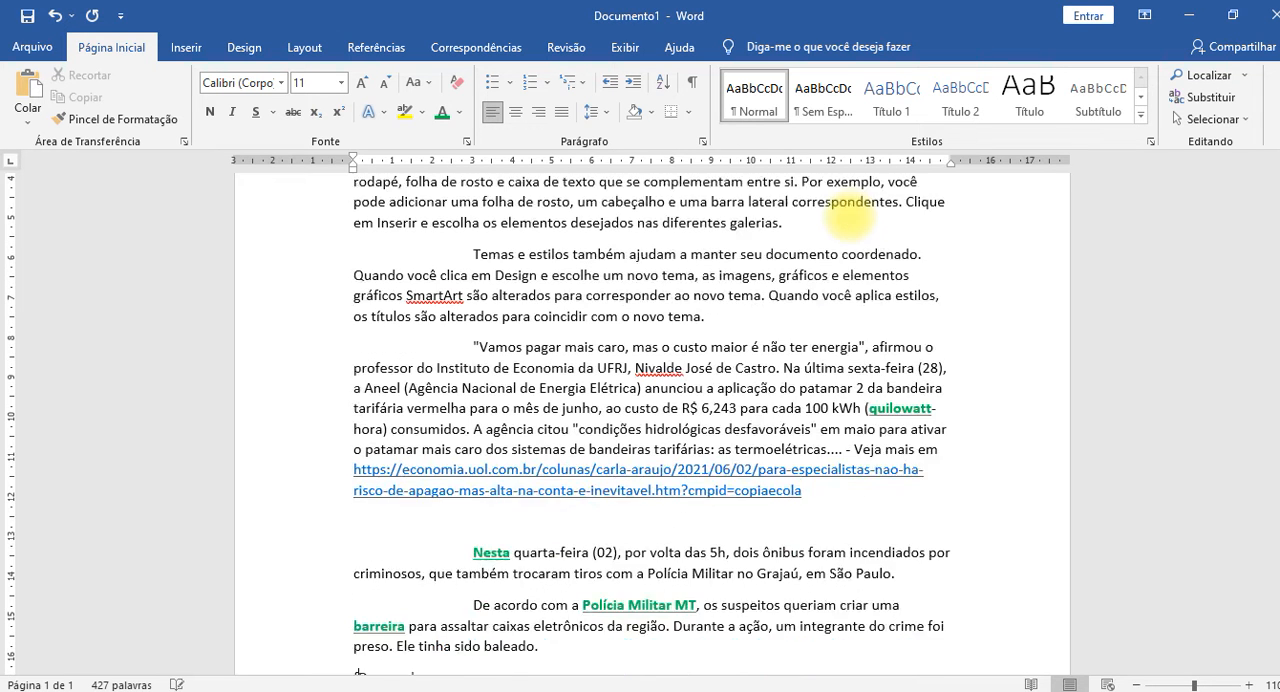
{"action": "type", "text": "f"}
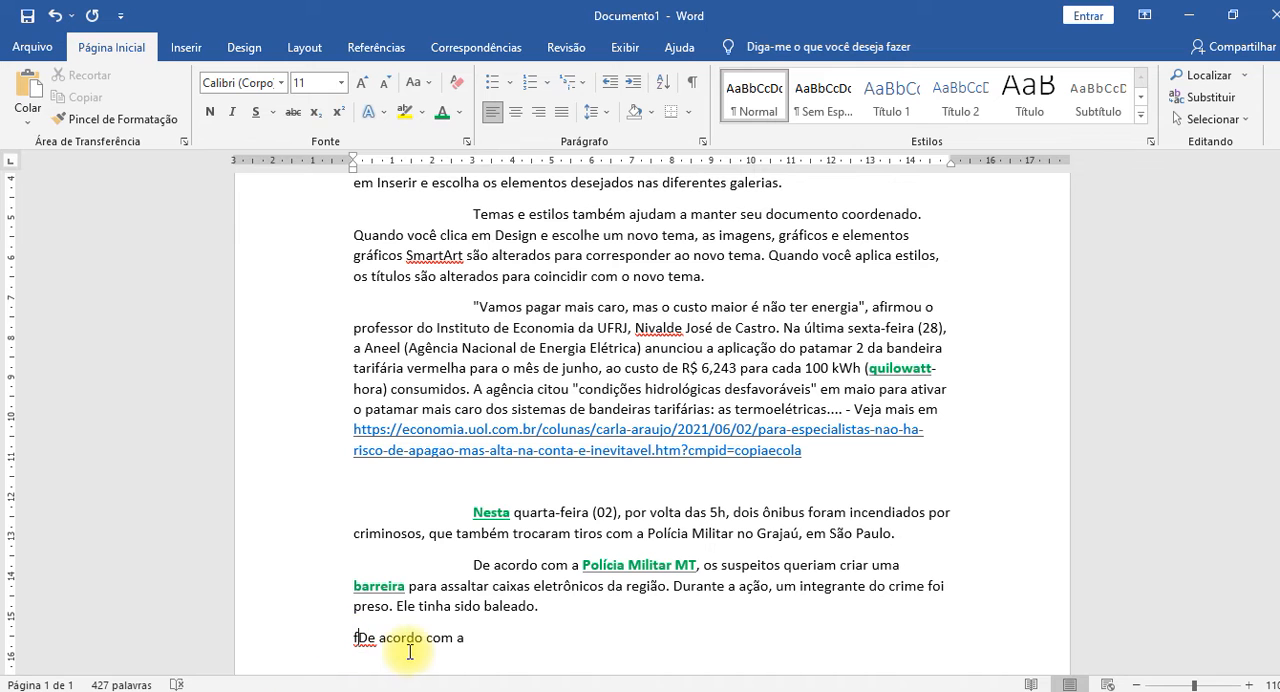
{"action": "key", "text": "BackSpace"}
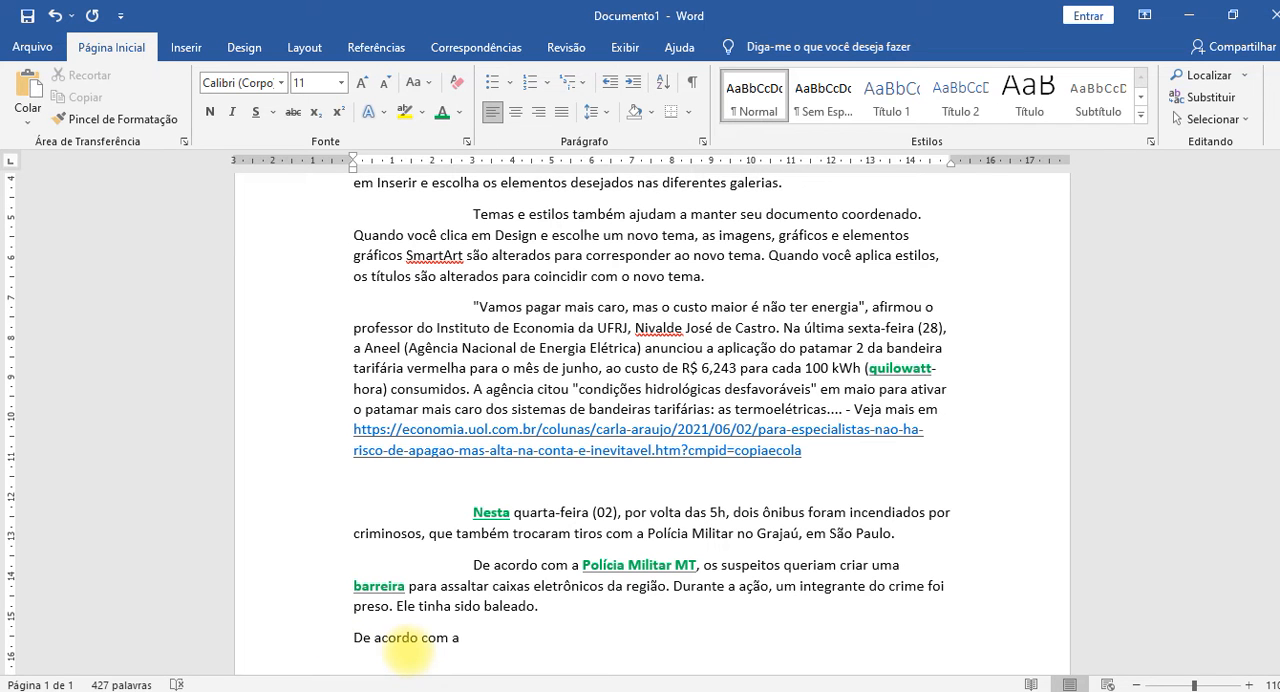
{"action": "key", "text": "F5"}
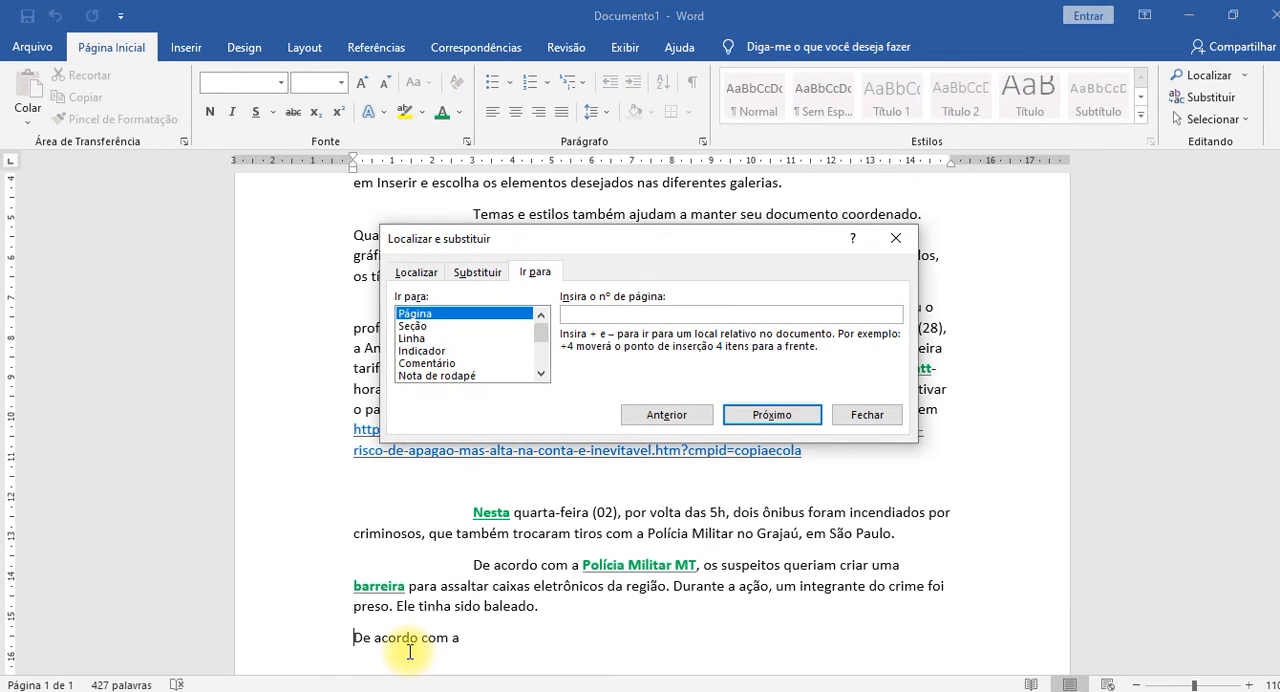
{"action": "type", "text": "atearam"}
{"action": "key", "text": "Return"}
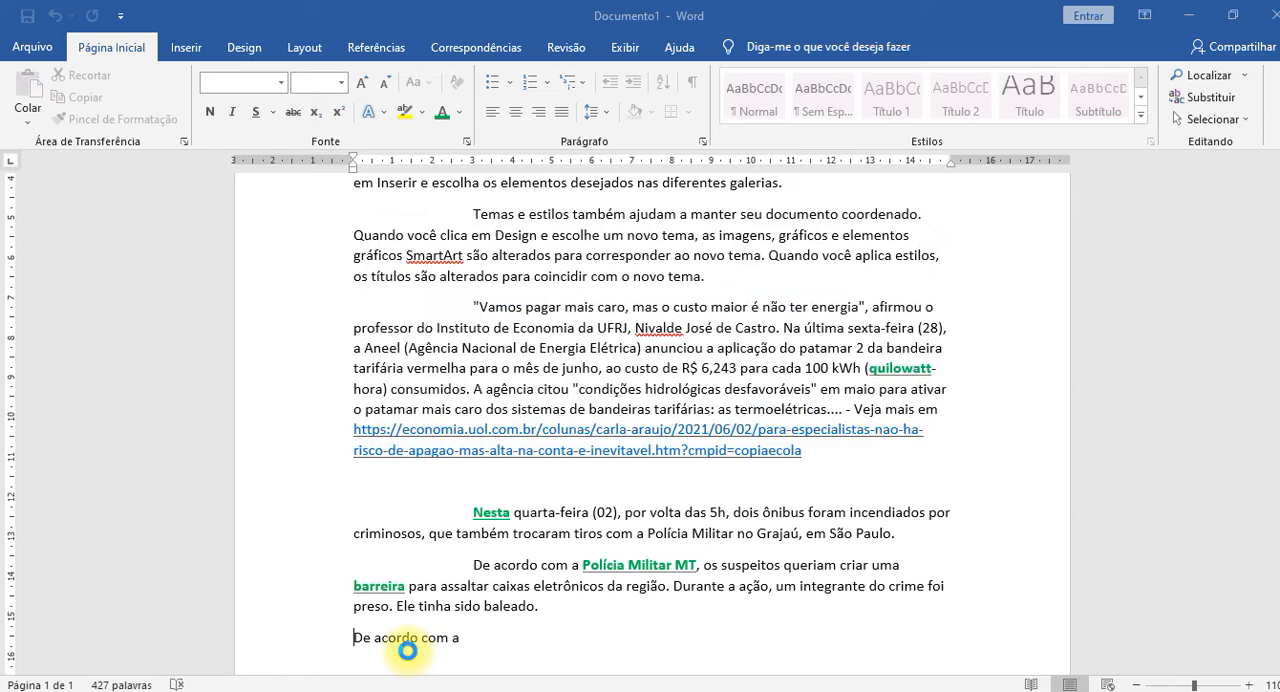
{"action": "left_click", "coordinate": [668, 412]}
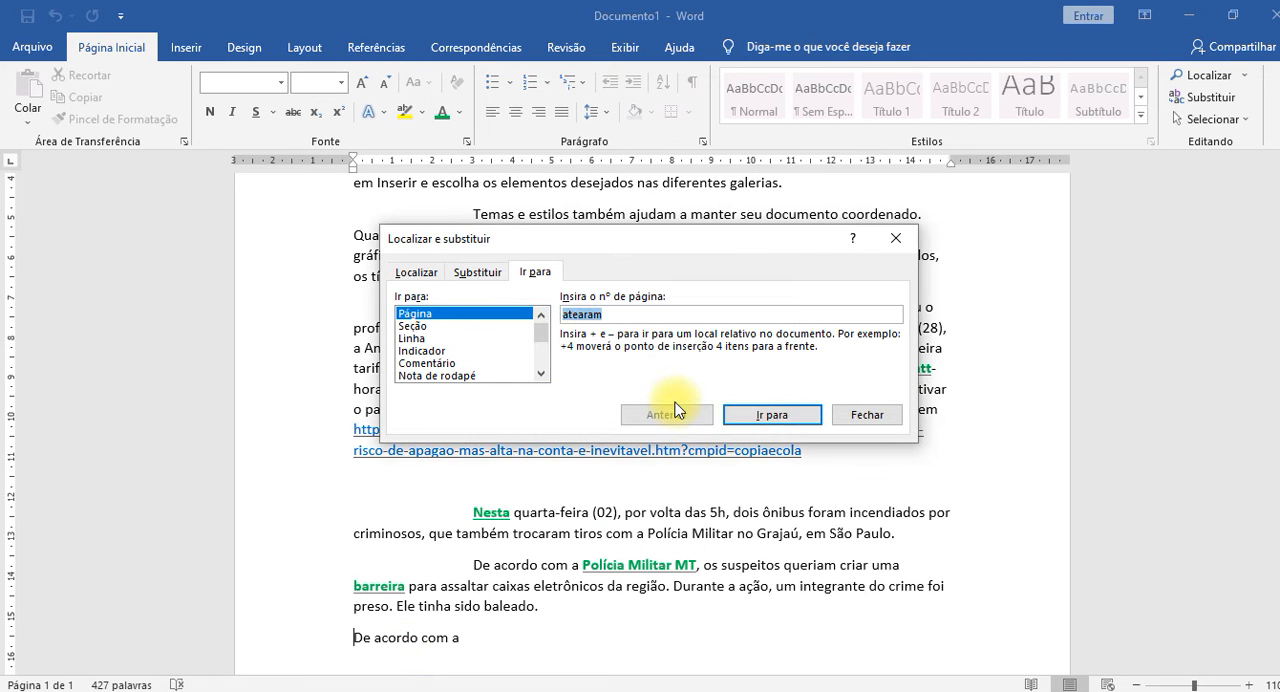
{"action": "left_click", "coordinate": [786, 414]}
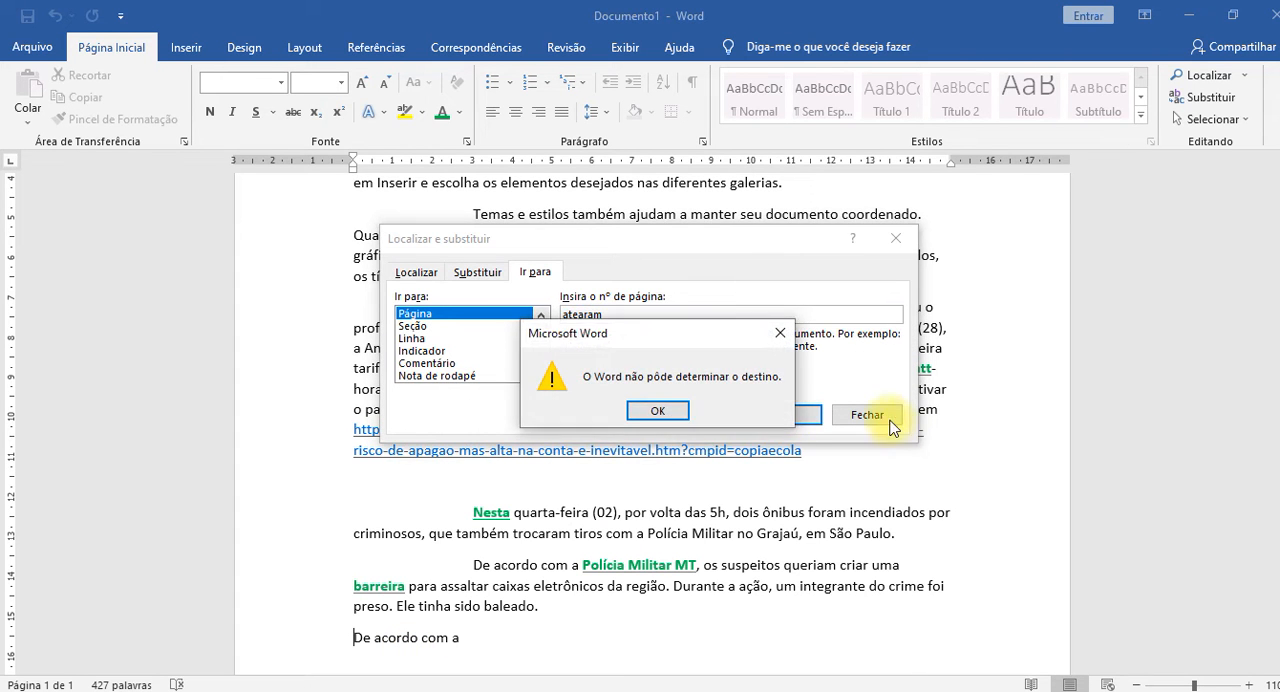
{"action": "left_click", "coordinate": [660, 411]}
{"action": "left_click", "coordinate": [896, 238]}
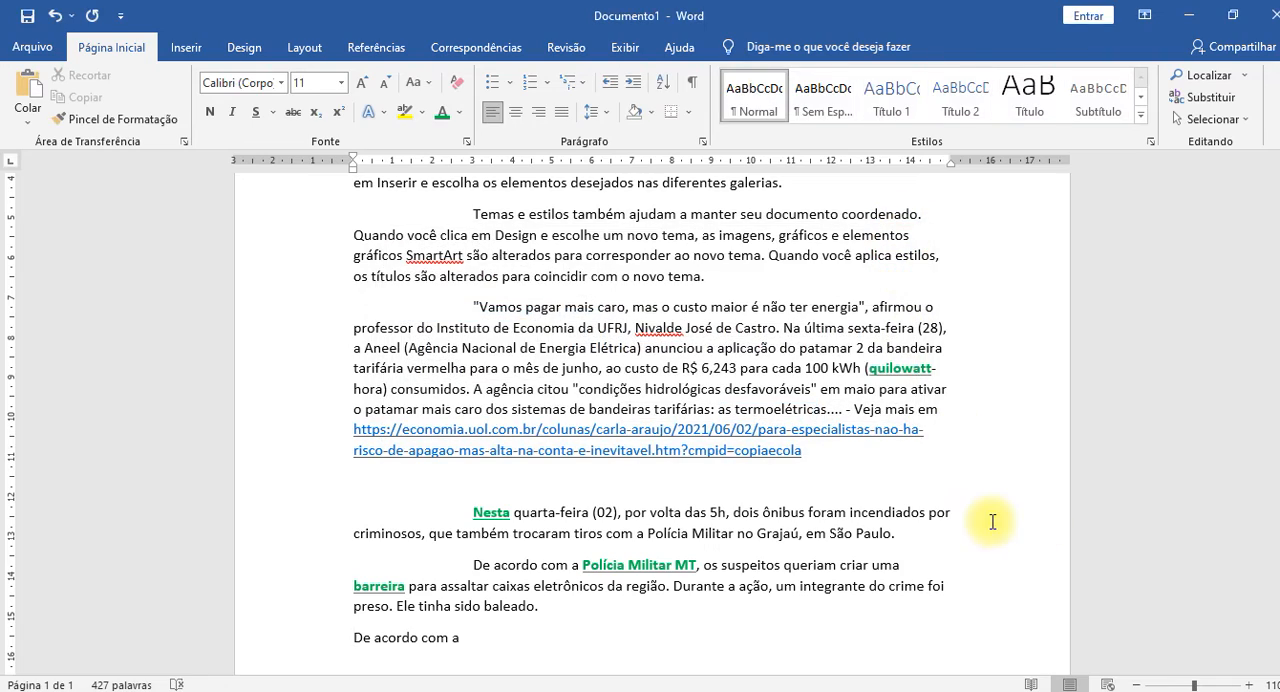
Replace "assaltar" with the suggested synonym "acometer" in the paragraph beginning with ", os suspeitos".
{"action": "scroll", "coordinate": [980, 508], "scroll_direction": "down", "scroll_amount": 5}
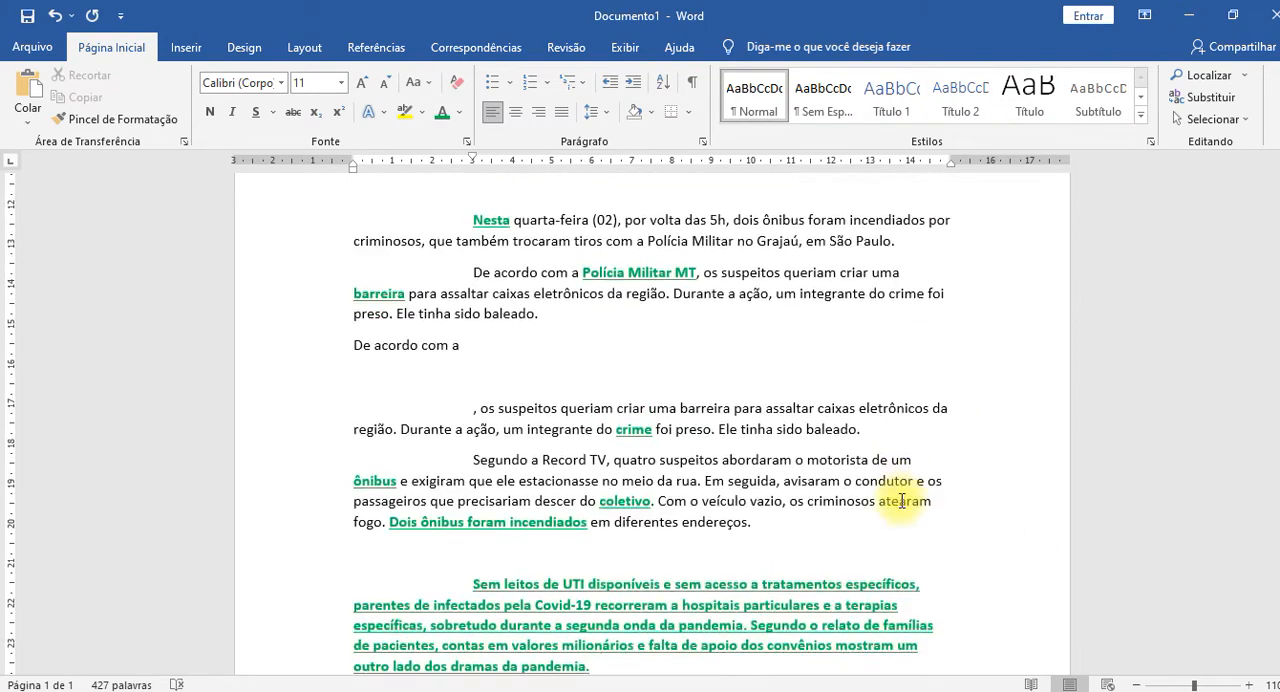
{"action": "scroll", "coordinate": [905, 502], "scroll_direction": "up", "scroll_amount": 7}
{"action": "scroll", "coordinate": [901, 500], "scroll_direction": "up", "scroll_amount": 3}
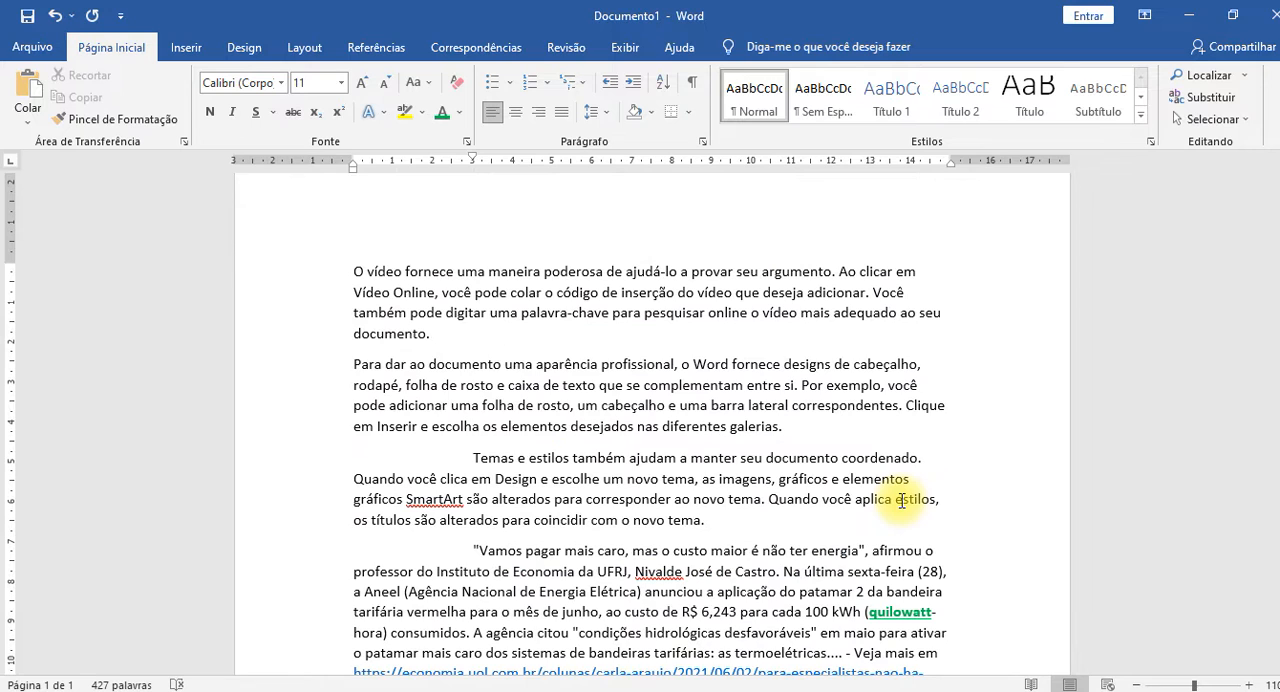
{"action": "scroll", "coordinate": [901, 500], "scroll_direction": "up", "scroll_amount": 1}
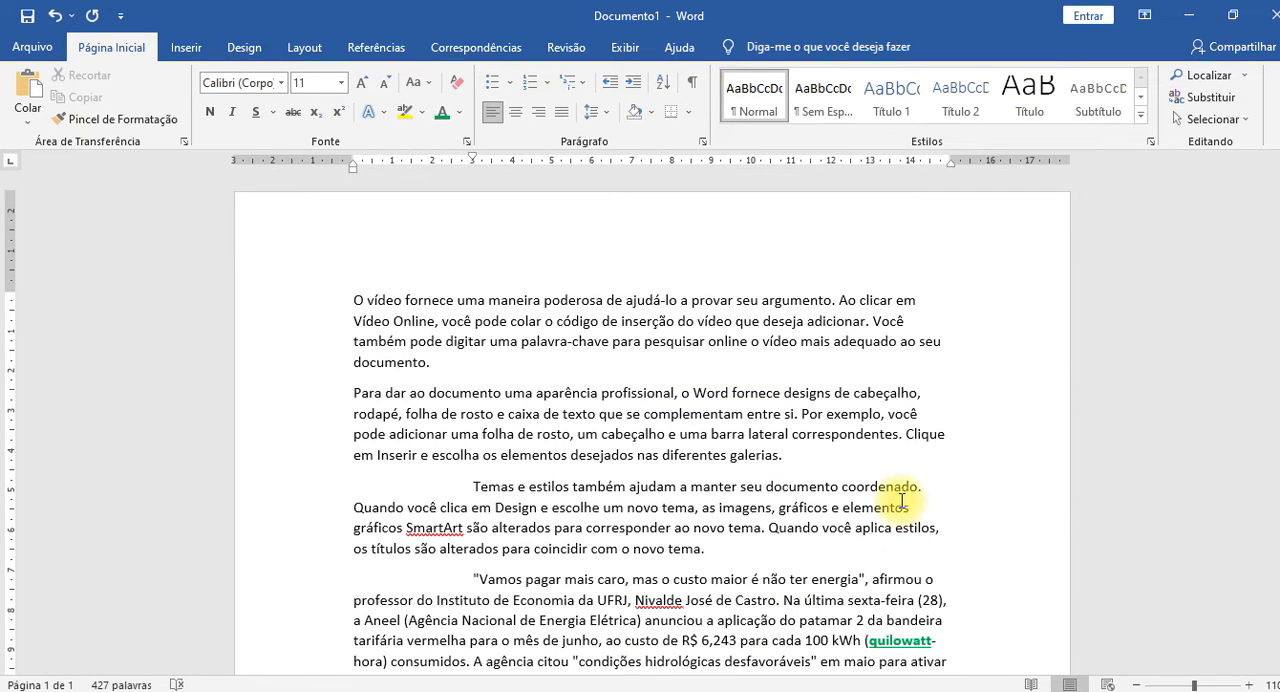
{"action": "scroll", "coordinate": [901, 500], "scroll_direction": "down", "scroll_amount": 7}
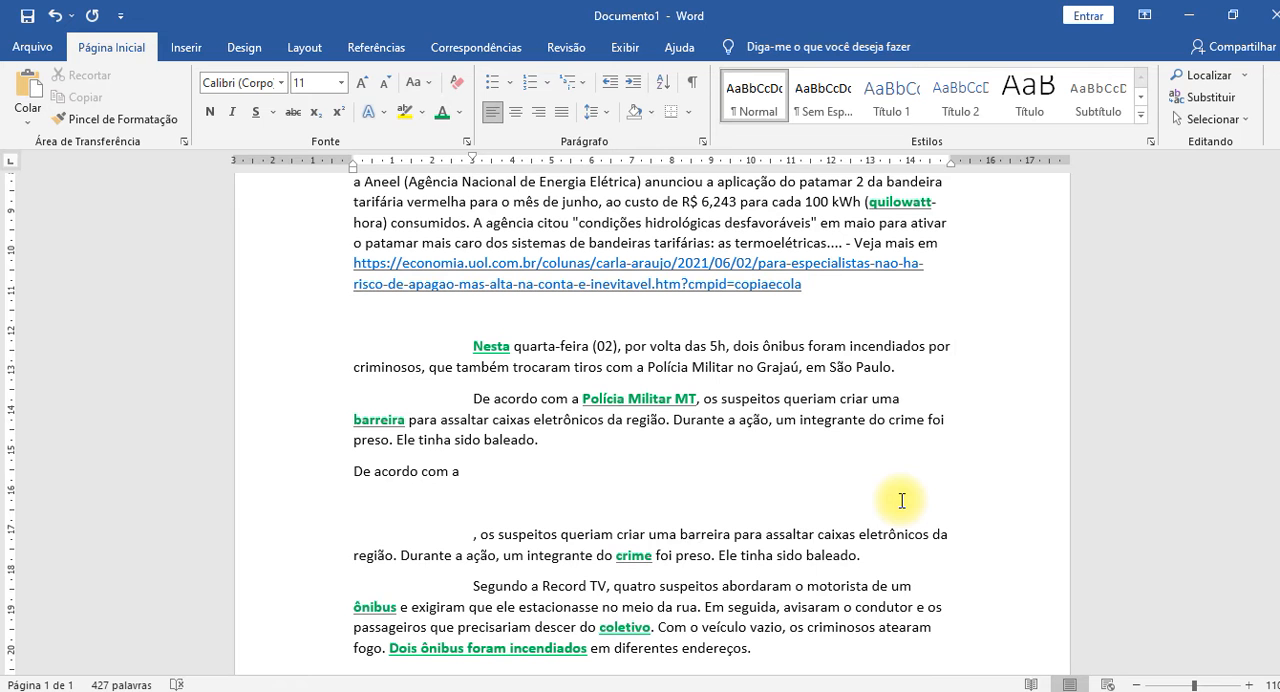
{"action": "scroll", "coordinate": [783, 455], "scroll_direction": "down", "scroll_amount": 2}
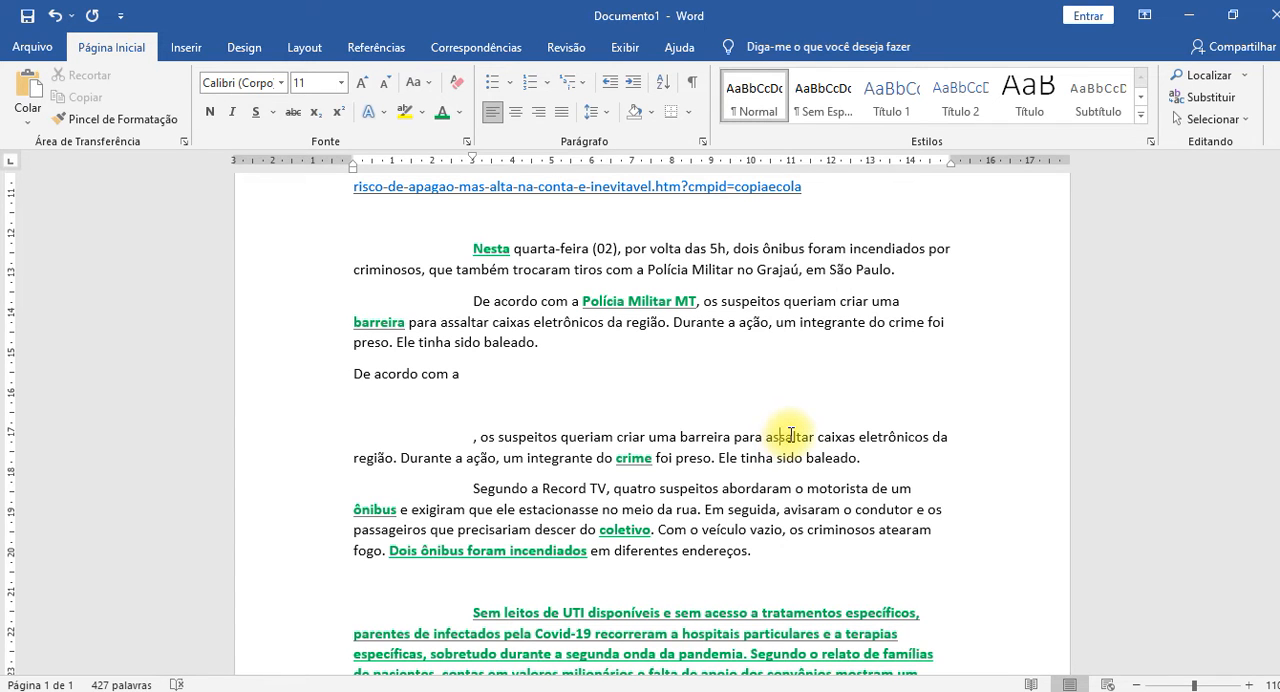
{"action": "double_click", "coordinate": [790, 436]}
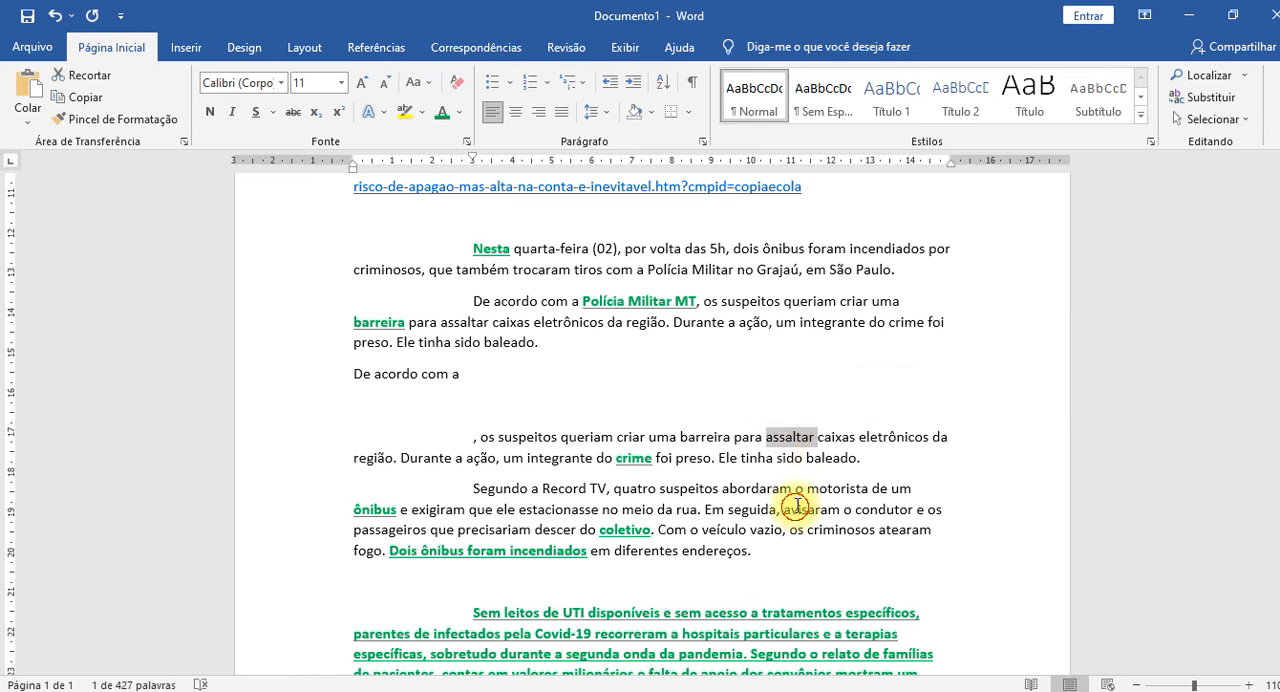
{"action": "left_click", "coordinate": [790, 433]}
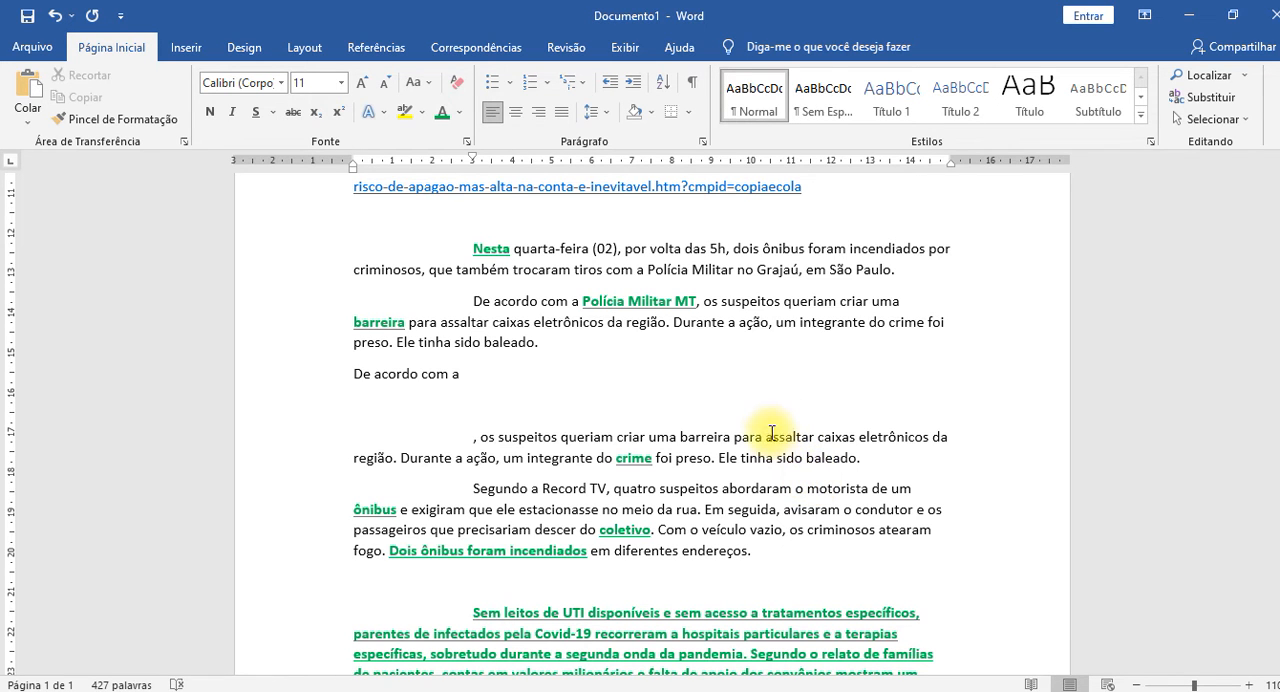
{"action": "right_click", "coordinate": [791, 441]}
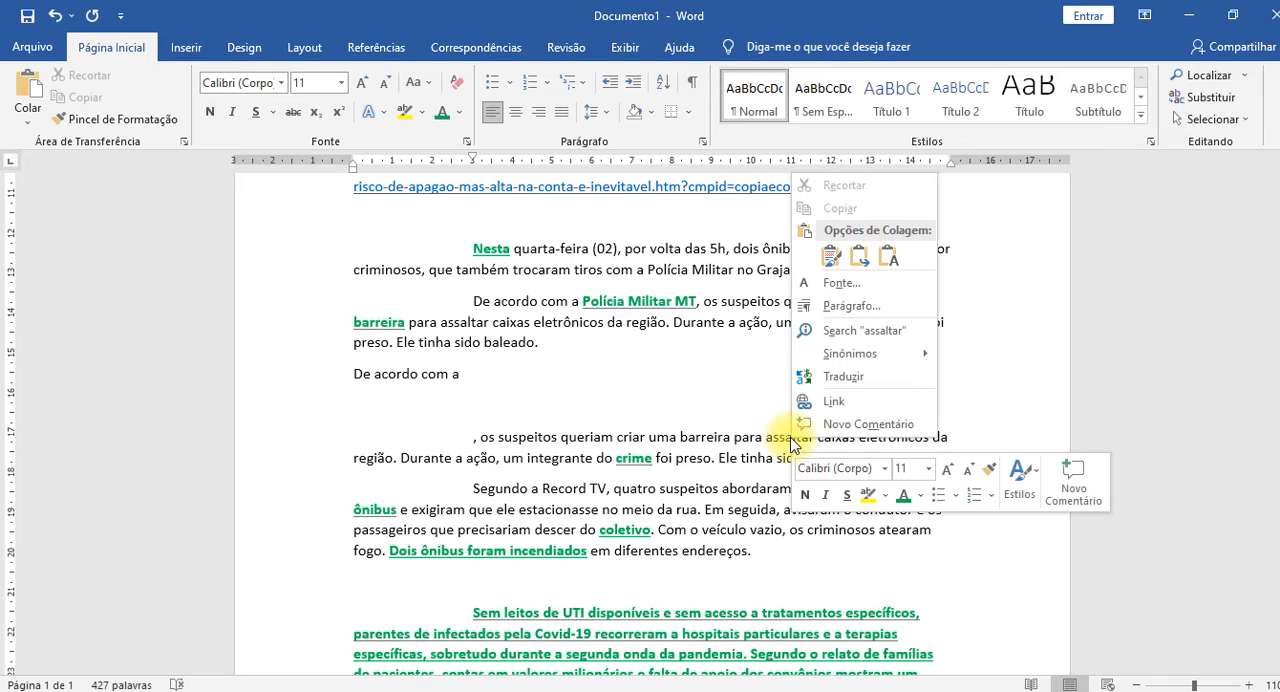
{"action": "mouse_move", "coordinate": [840, 352]}
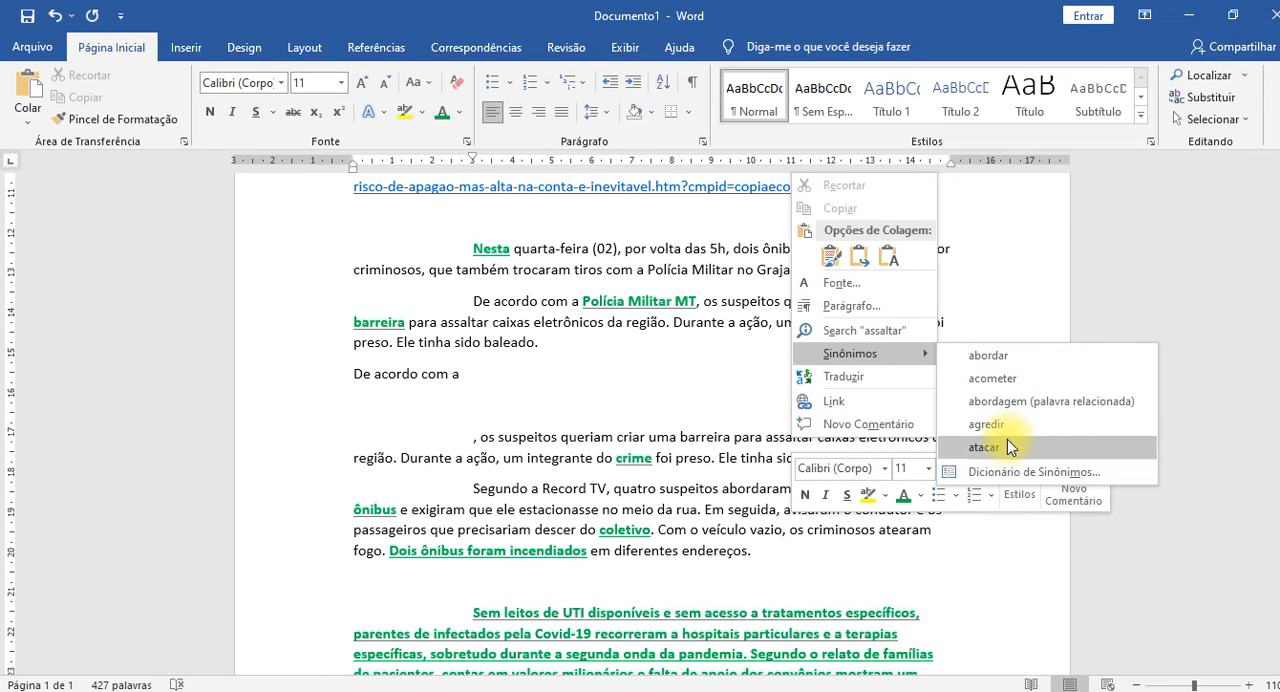
{"action": "left_click", "coordinate": [1000, 379]}
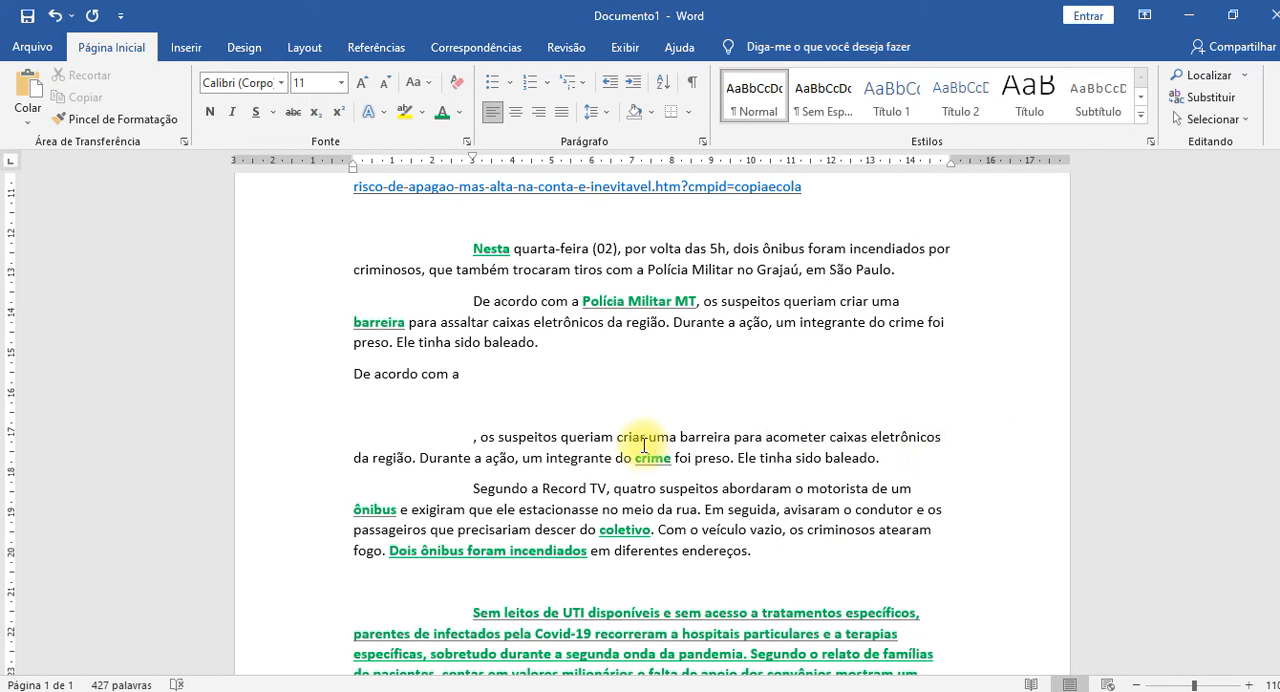
Replace "acometer" with the suggested synonym "agredir" in the ", os suspeitos" paragraph.
{"action": "right_click", "coordinate": [804, 437]}
{"action": "key", "text": "Escape"}
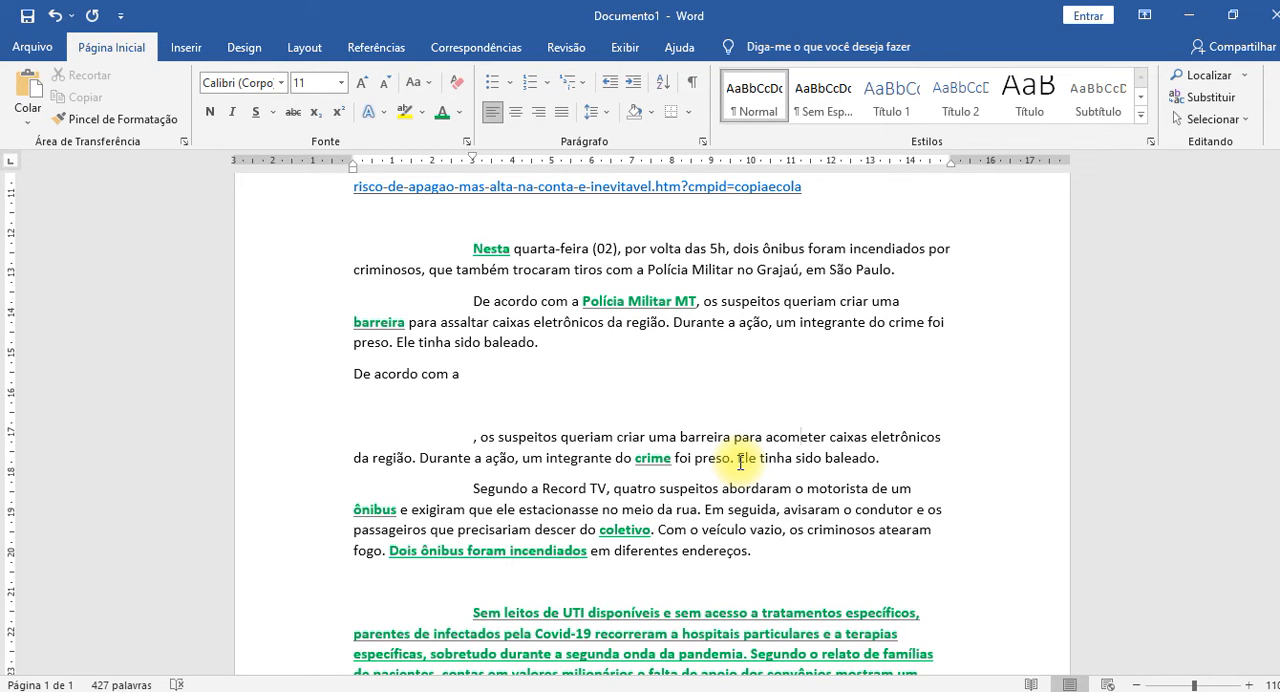
{"action": "double_click", "coordinate": [789, 437]}
{"action": "right_click", "coordinate": [789, 437]}
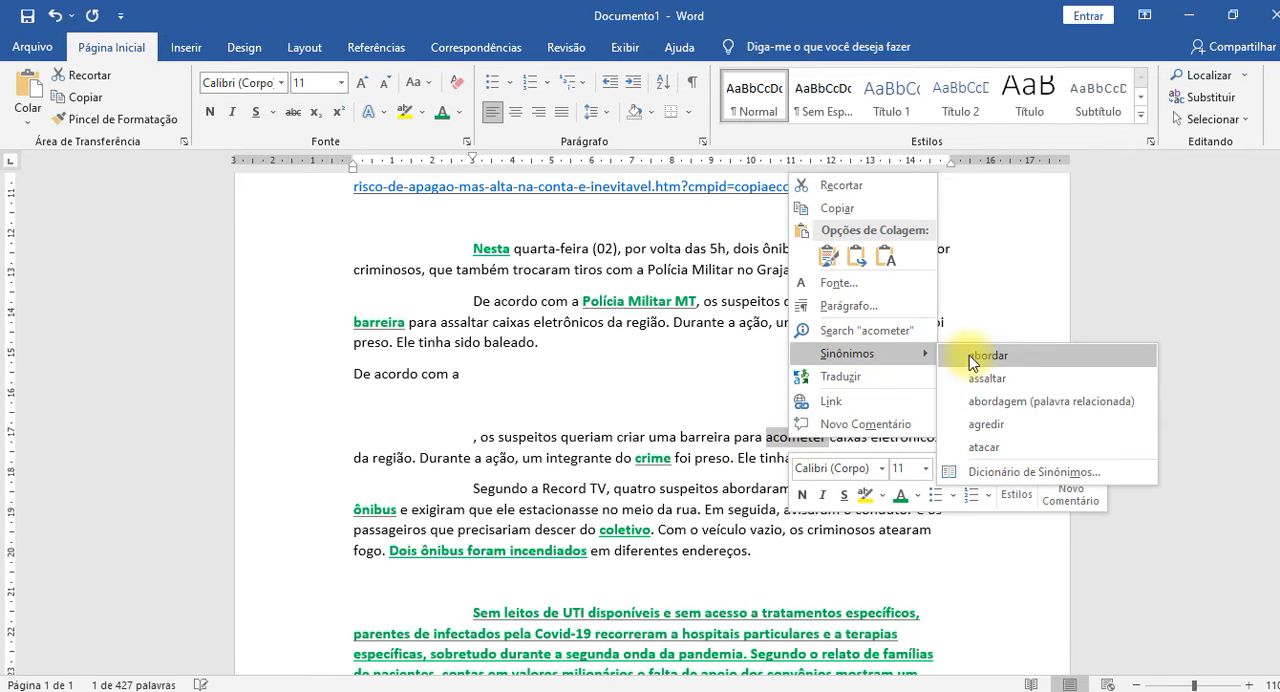
{"action": "left_click", "coordinate": [1010, 420]}
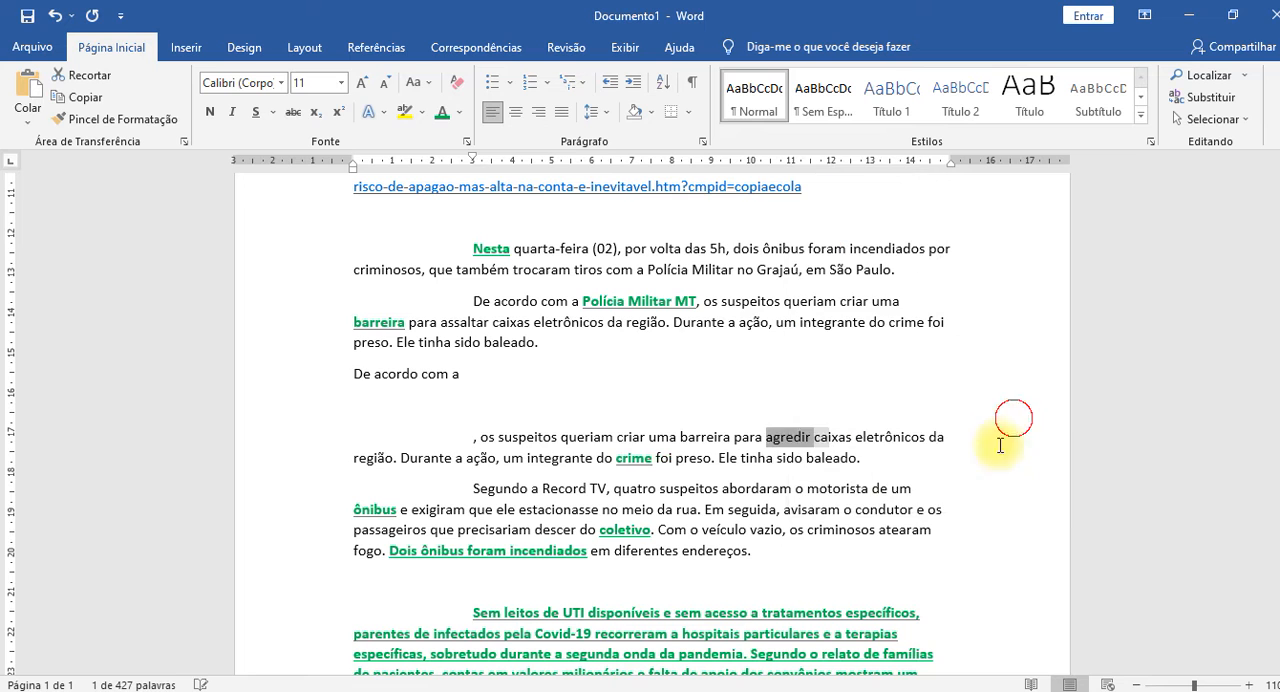
Replace "agredir" before "caixas eletrônicos" with the suggested synonym "investir contra".
{"action": "left_click", "coordinate": [790, 460]}
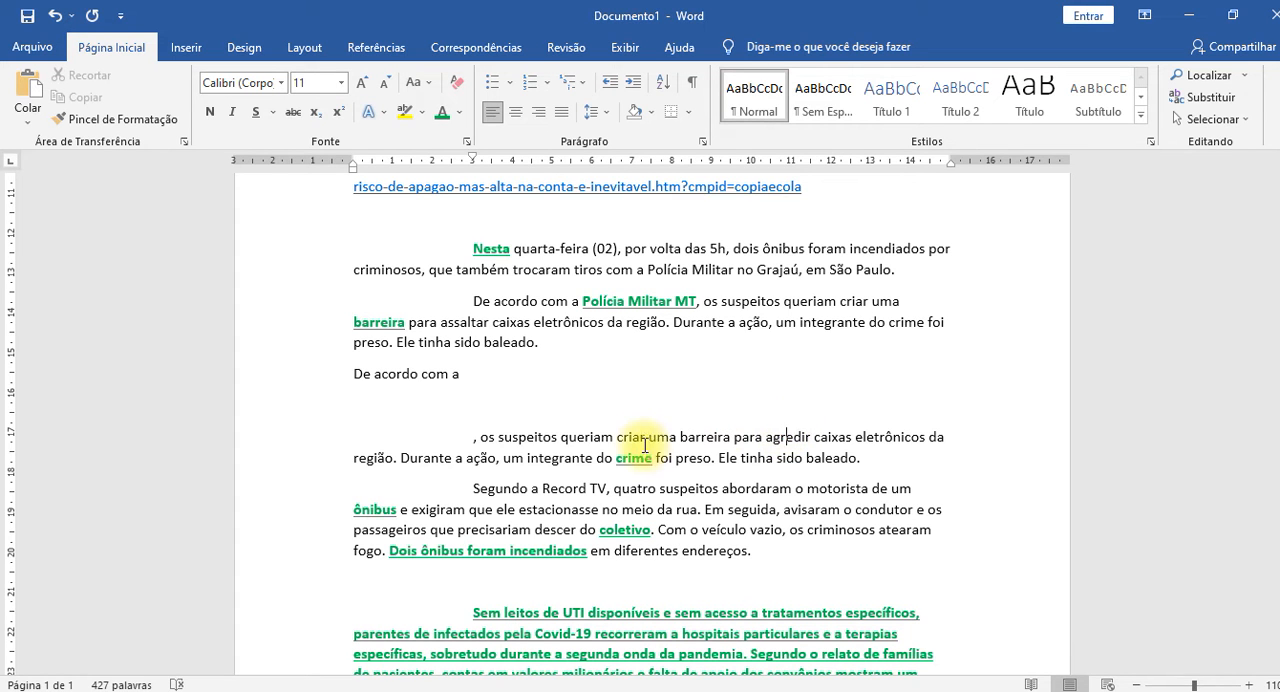
{"action": "left_click_drag", "start_coordinate": [617, 436], "coordinate": [910, 442]}
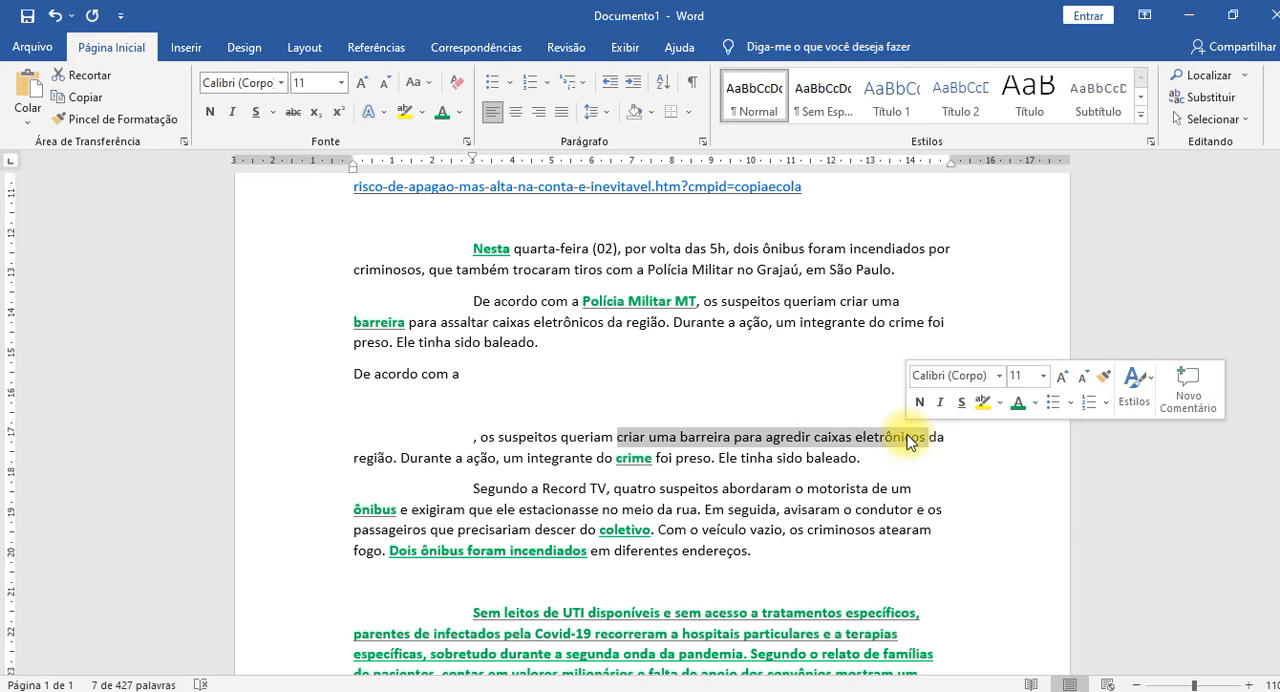
{"action": "left_click", "coordinate": [789, 440]}
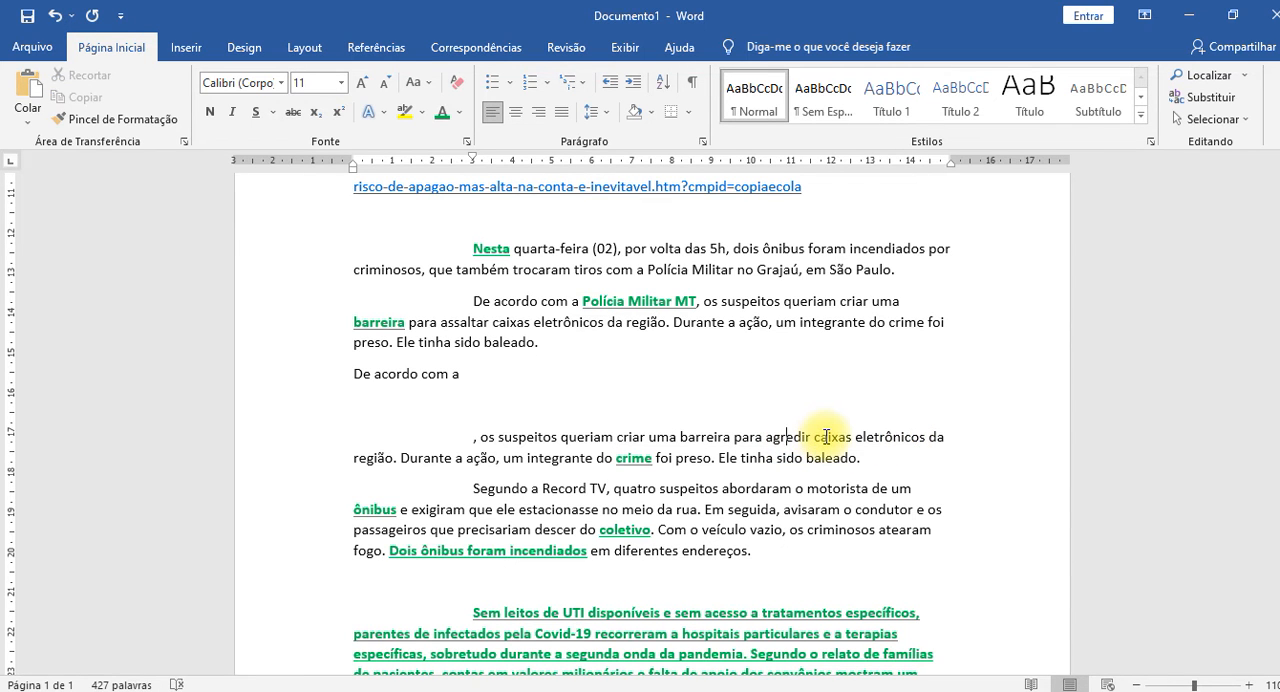
{"action": "double_click", "coordinate": [789, 440]}
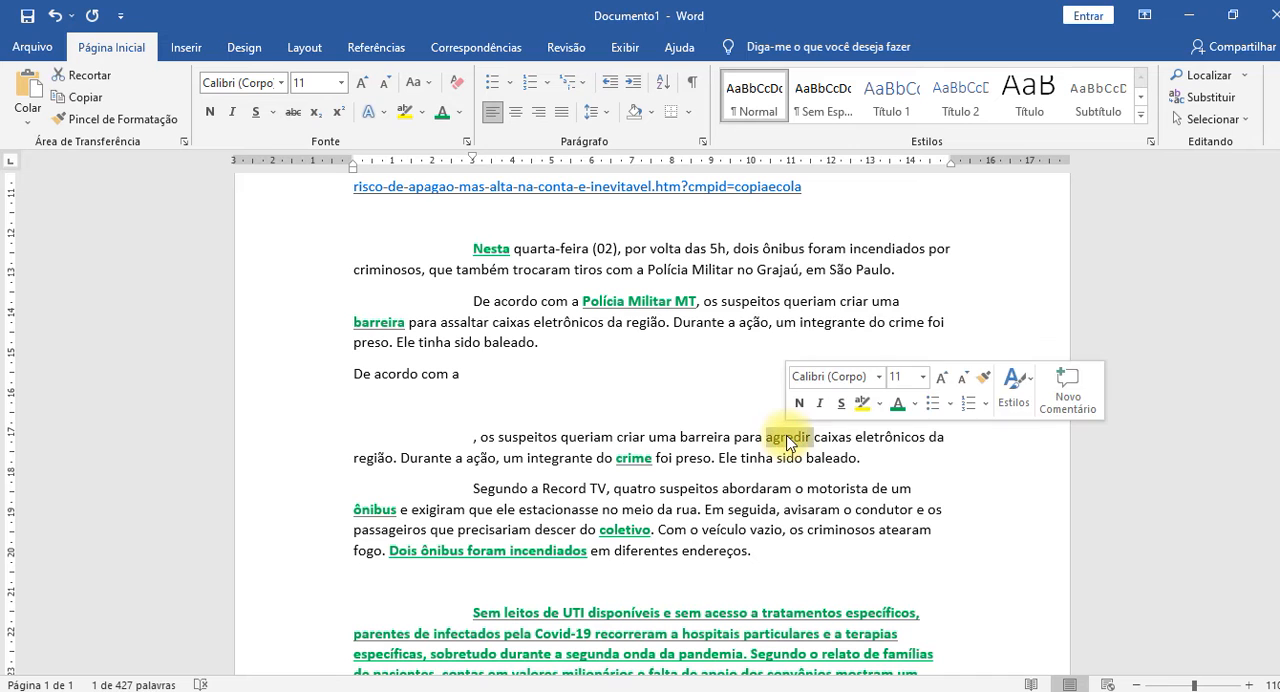
{"action": "right_click", "coordinate": [788, 440]}
{"action": "mouse_move", "coordinate": [897, 352]}
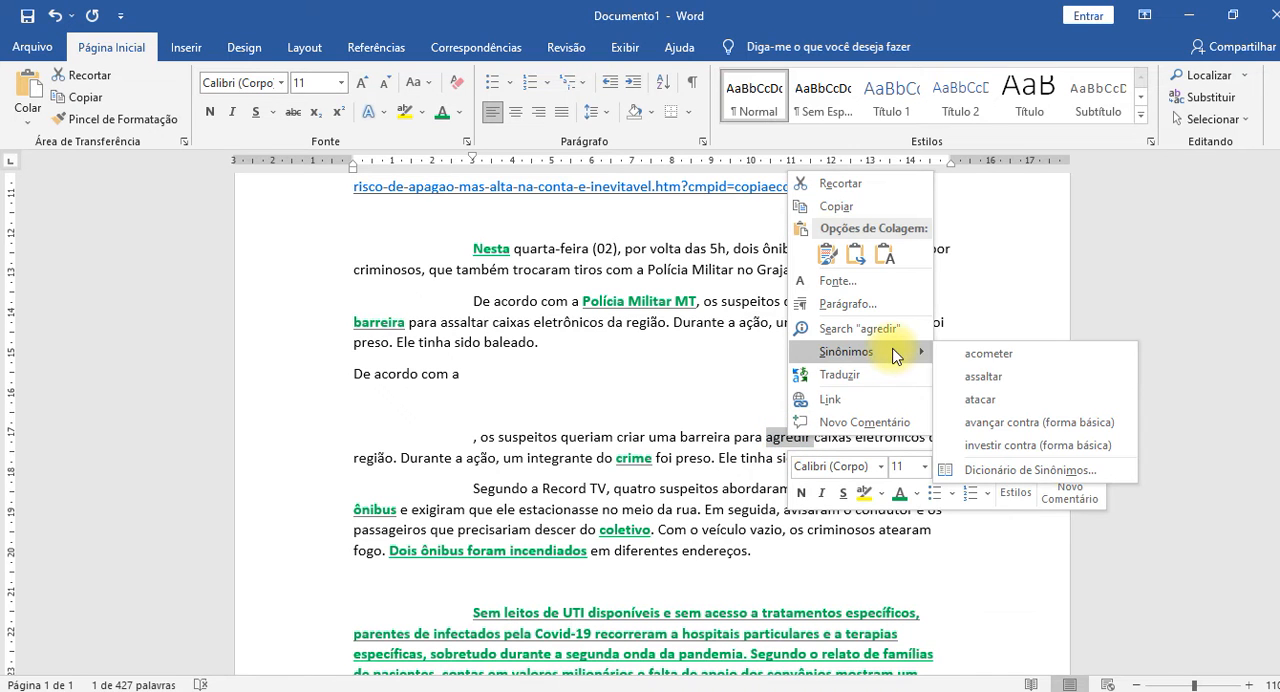
{"action": "left_click", "coordinate": [1004, 453]}
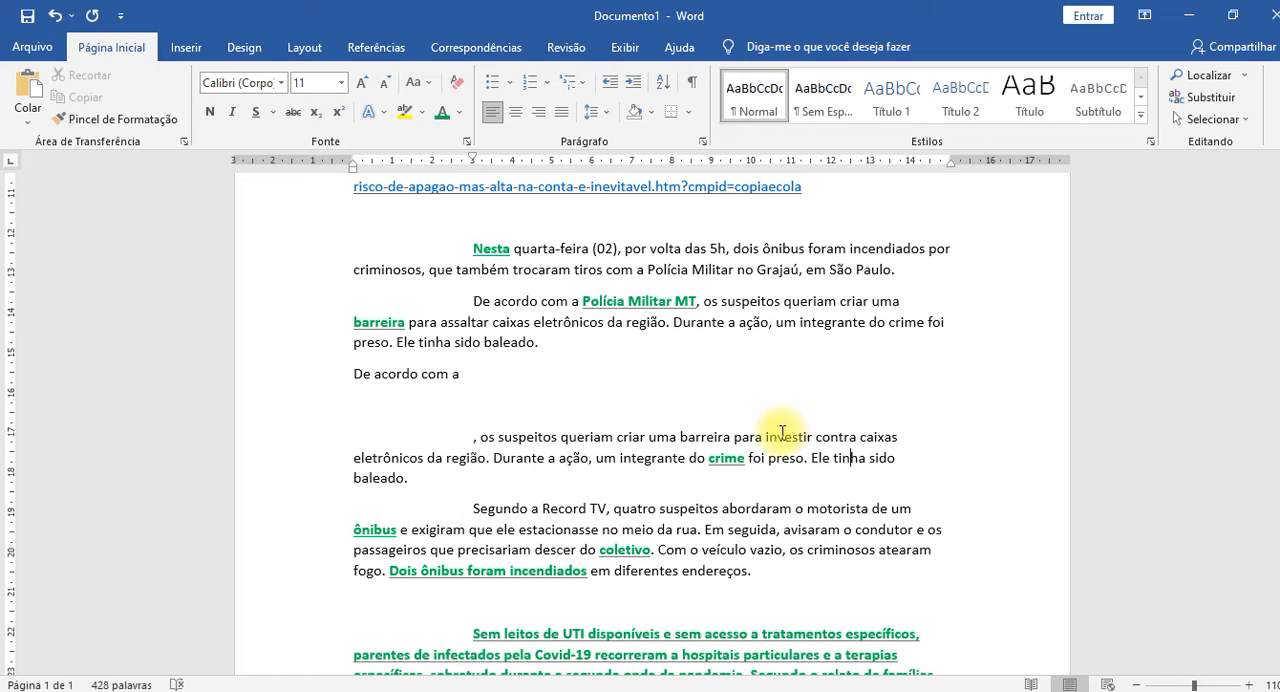
{"action": "left_click", "coordinate": [851, 457]}
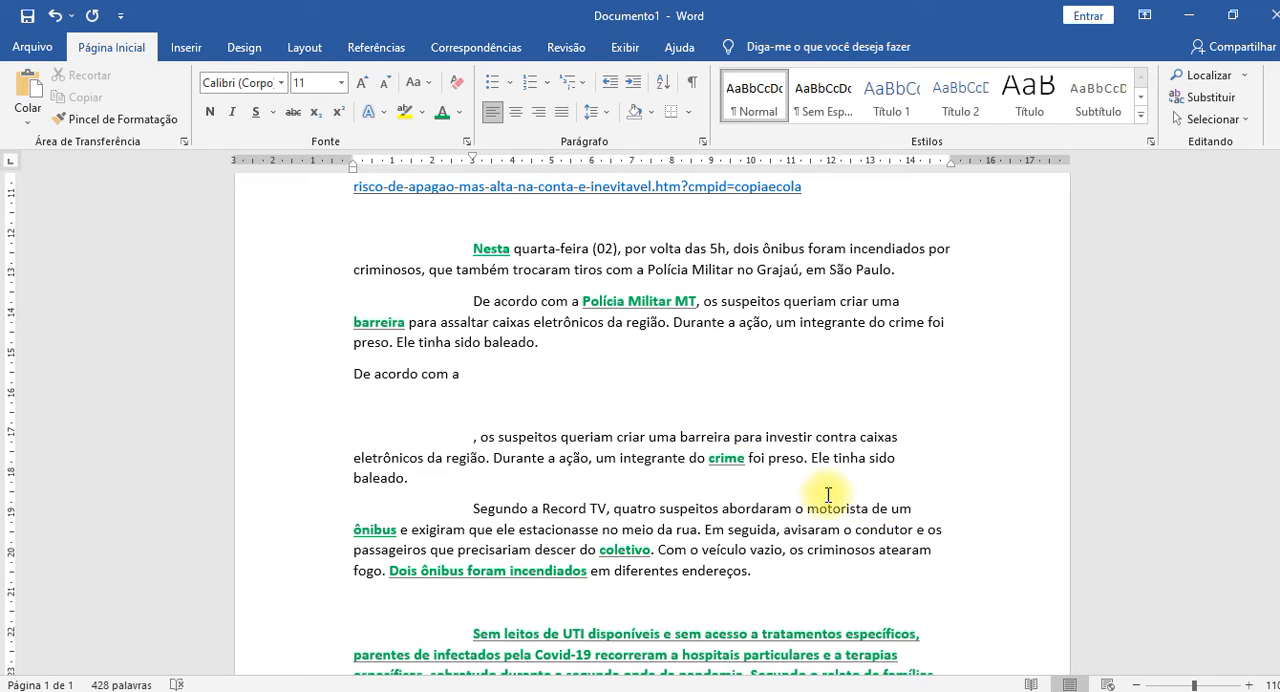
{"action": "right_click", "coordinate": [840, 439]}
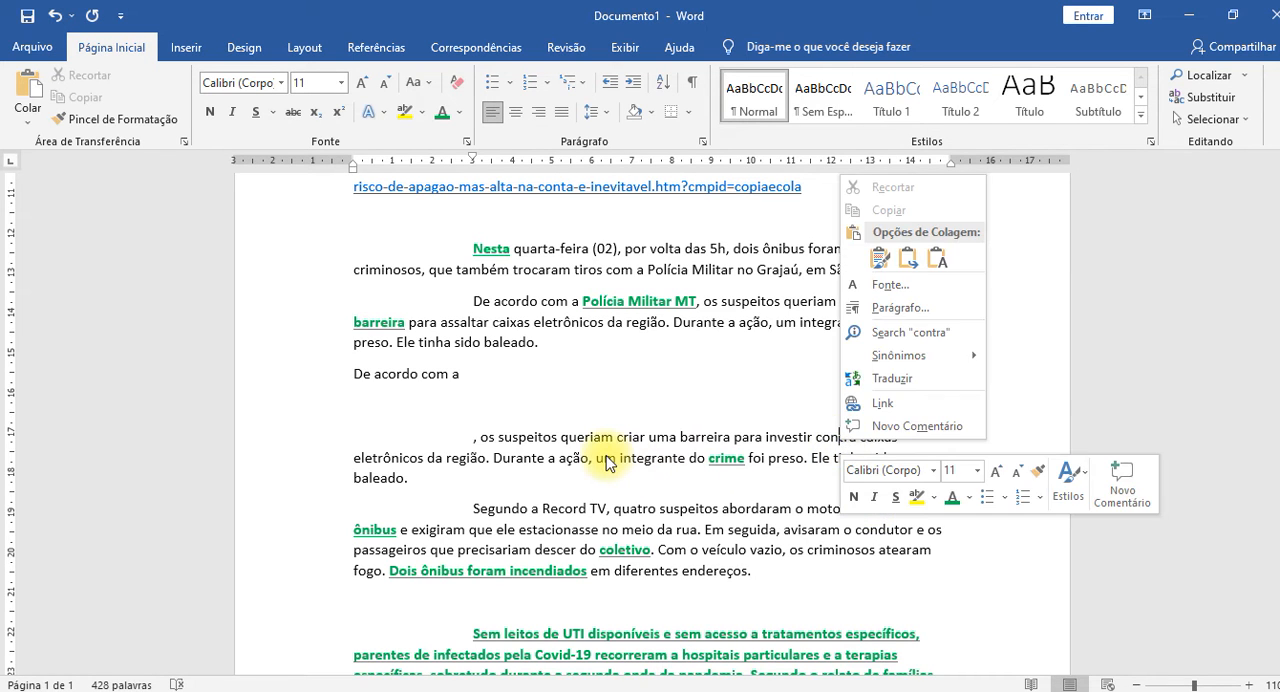
{"action": "right_click", "coordinate": [606, 462]}
{"action": "left_click", "coordinate": [947, 418]}
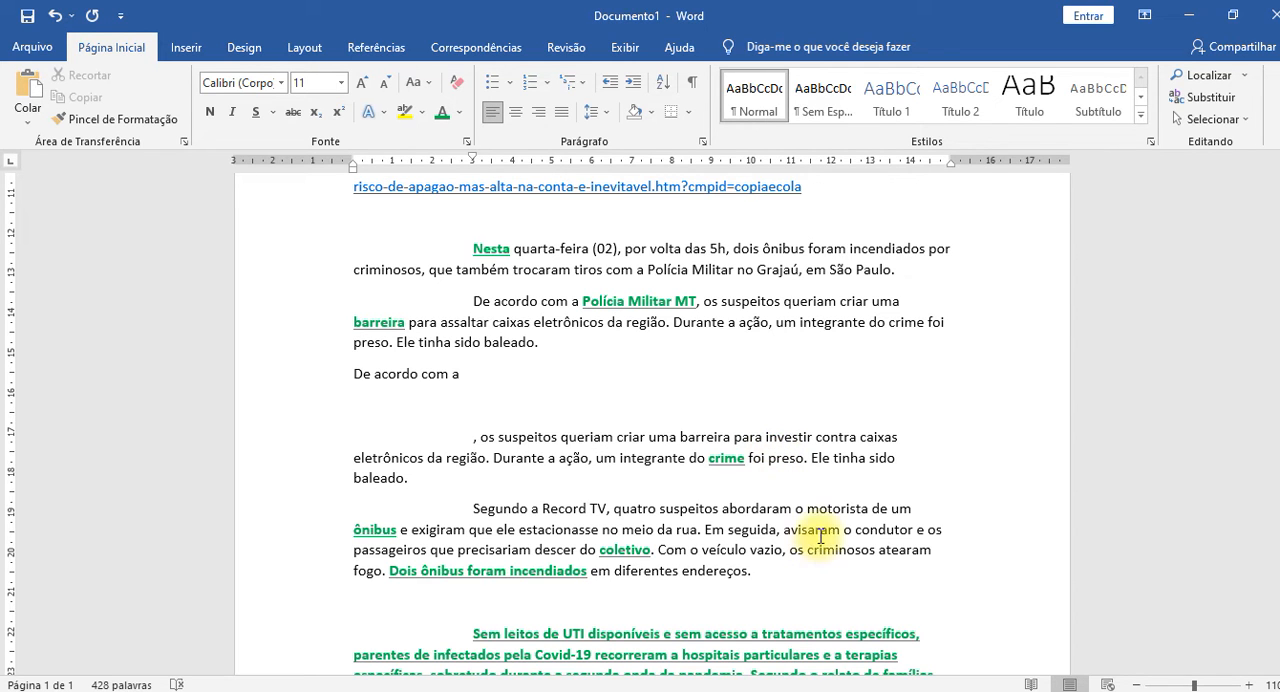
Look up the synonyms of "condutor" in the Record TV paragraph and open its full thesaurus entry.
{"action": "right_click", "coordinate": [887, 532]}
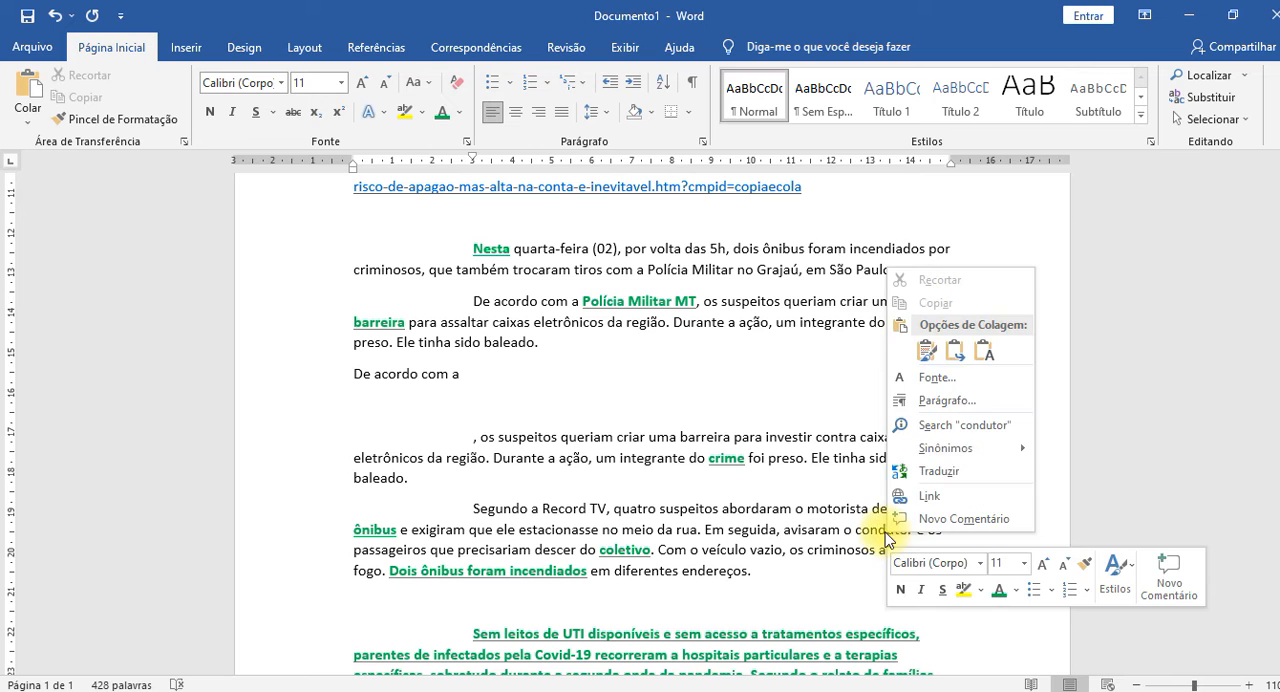
{"action": "mouse_move", "coordinate": [985, 452]}
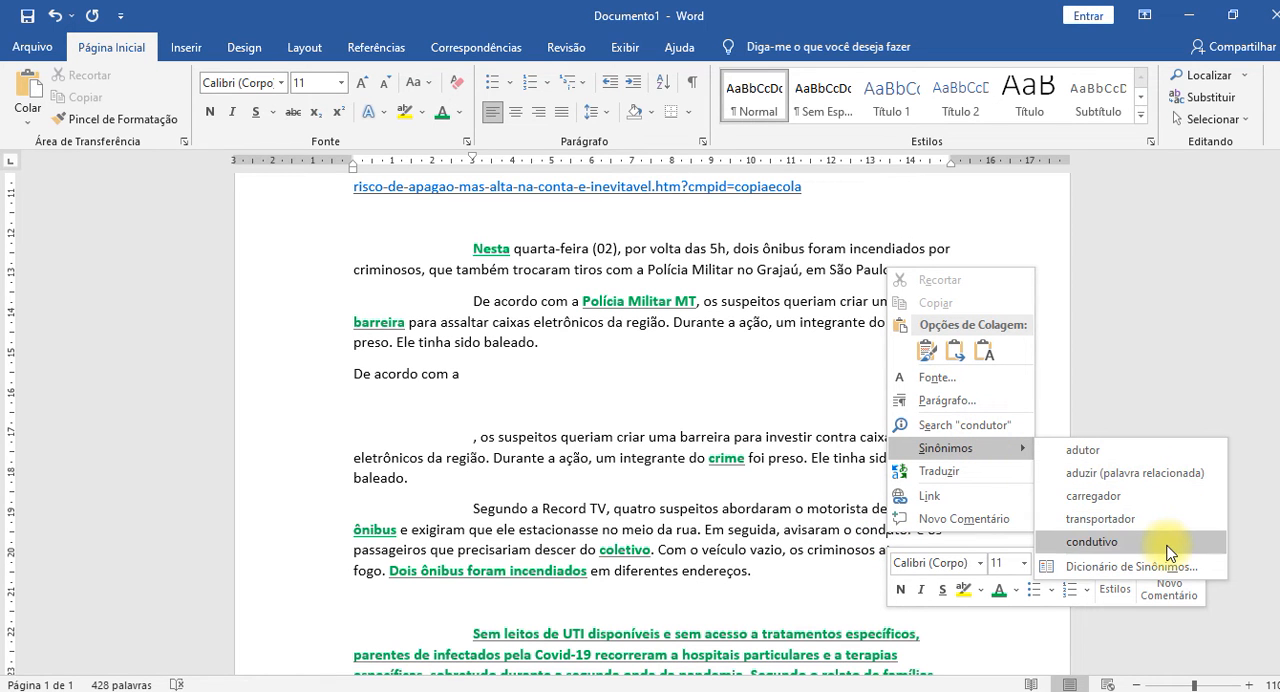
{"action": "left_click", "coordinate": [1130, 567]}
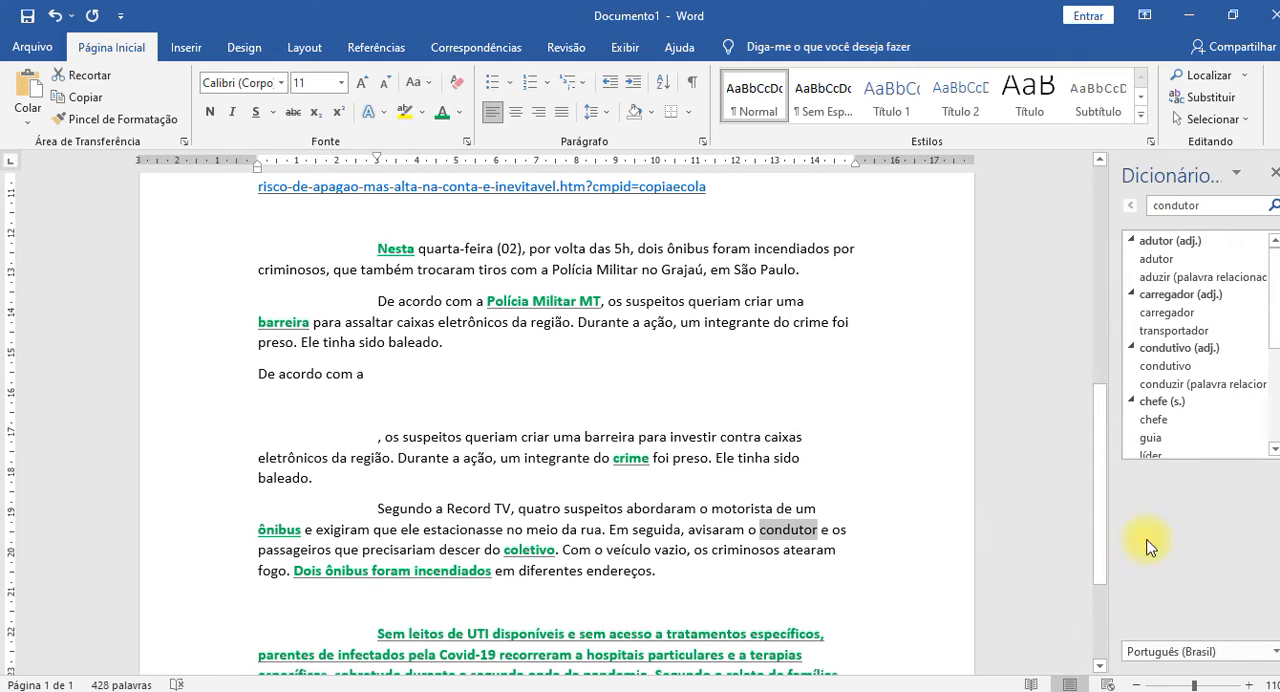
Examine the full list of thesaurus suggestions for "condutor" and close the thesaurus.
{"action": "scroll", "coordinate": [1220, 303], "scroll_direction": "down", "scroll_amount": 4}
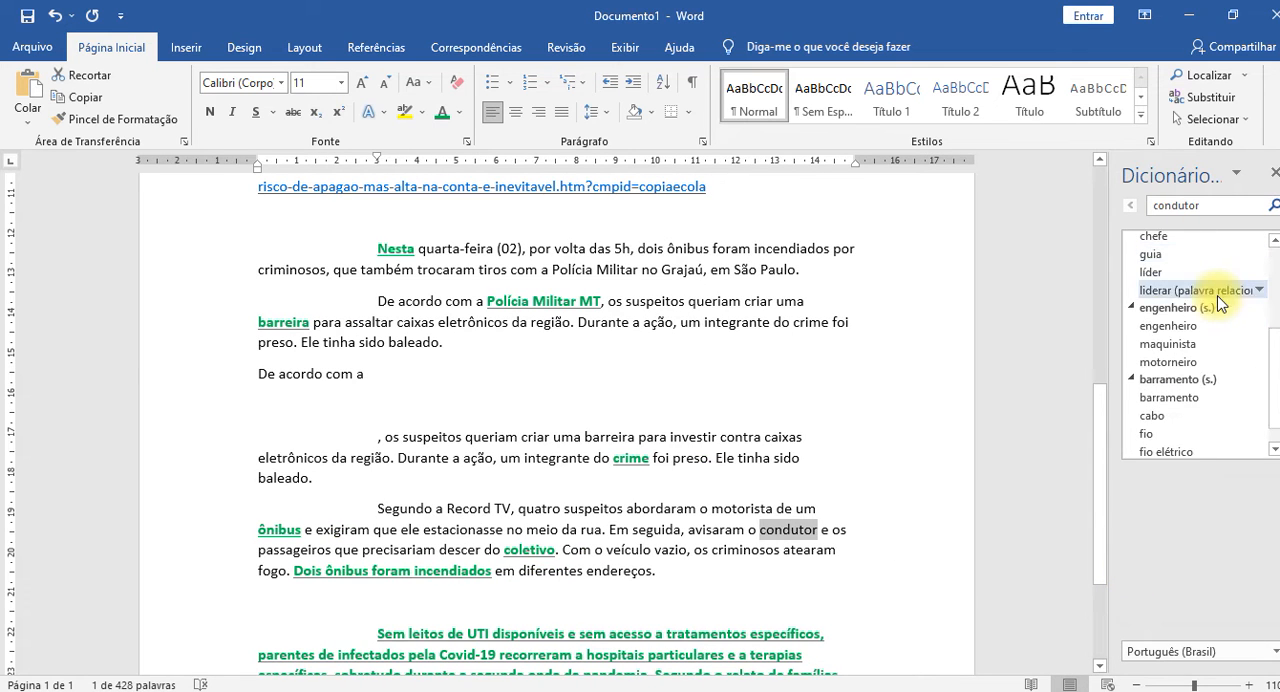
{"action": "scroll", "coordinate": [1204, 372], "scroll_direction": "up", "scroll_amount": 4}
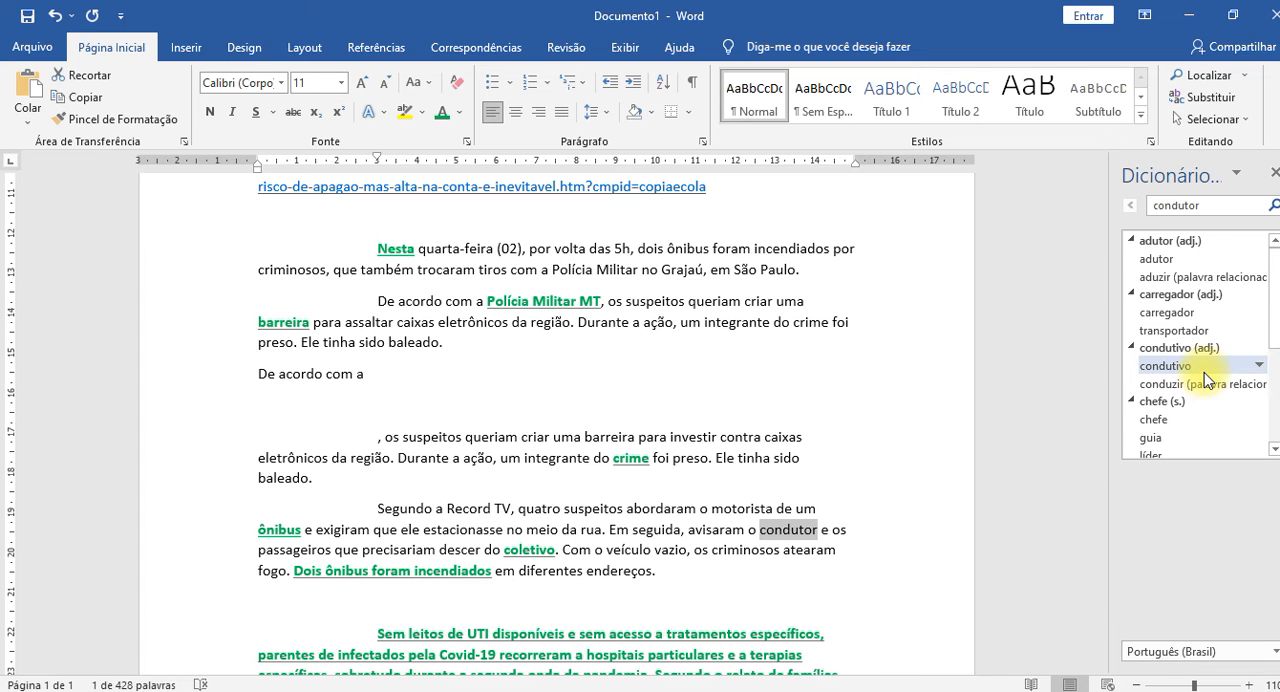
{"action": "scroll", "coordinate": [1204, 372], "scroll_direction": "down", "scroll_amount": 4}
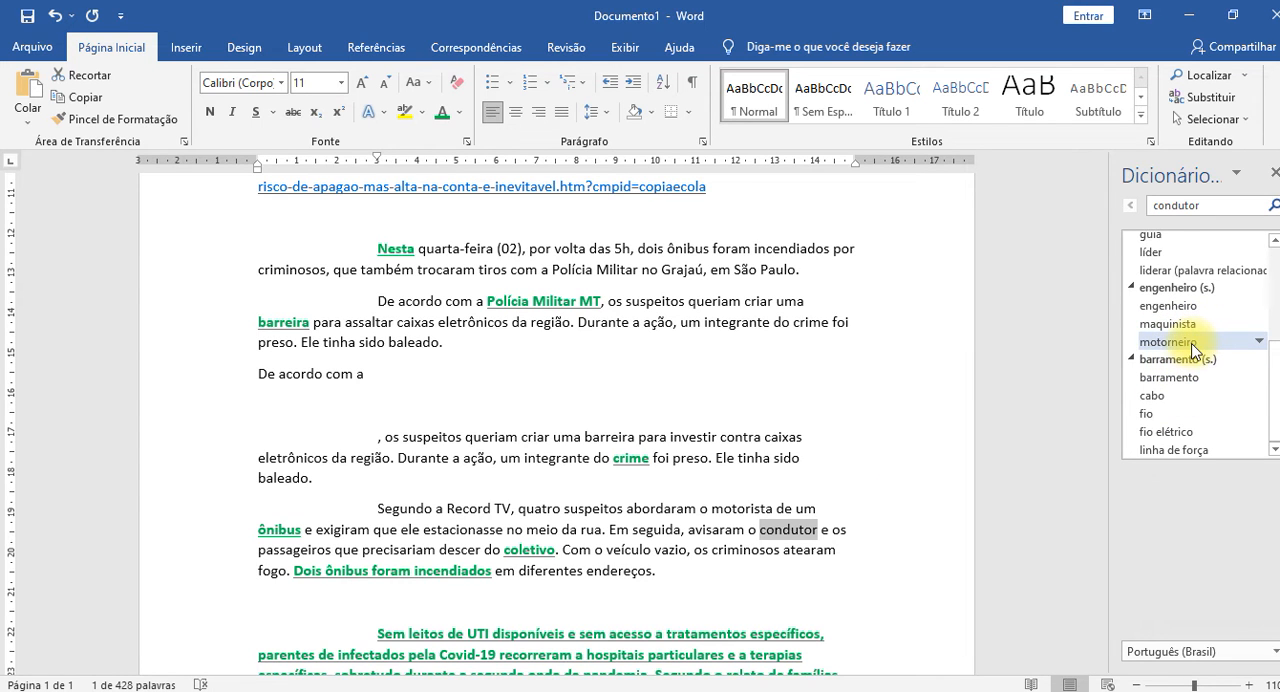
{"action": "scroll", "coordinate": [1190, 348], "scroll_direction": "up", "scroll_amount": 2}
{"action": "scroll", "coordinate": [1185, 343], "scroll_direction": "up", "scroll_amount": 2}
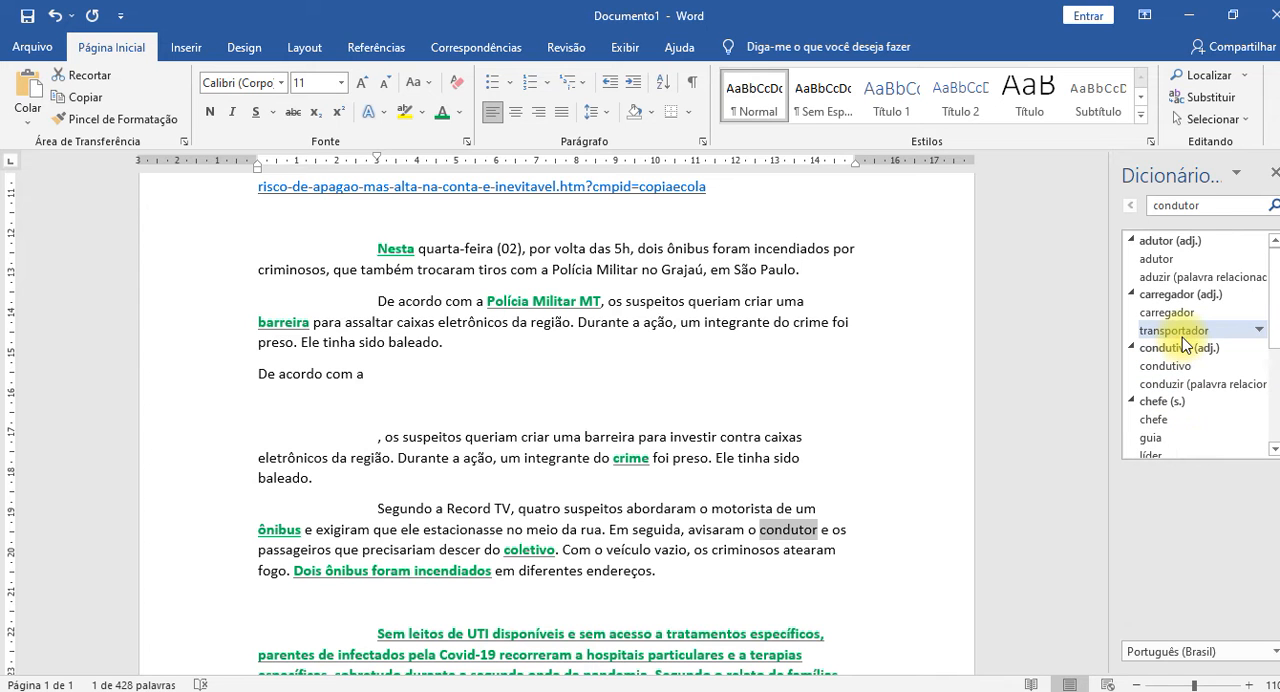
{"action": "left_click", "coordinate": [1274, 172]}
{"action": "left_click", "coordinate": [1167, 469]}
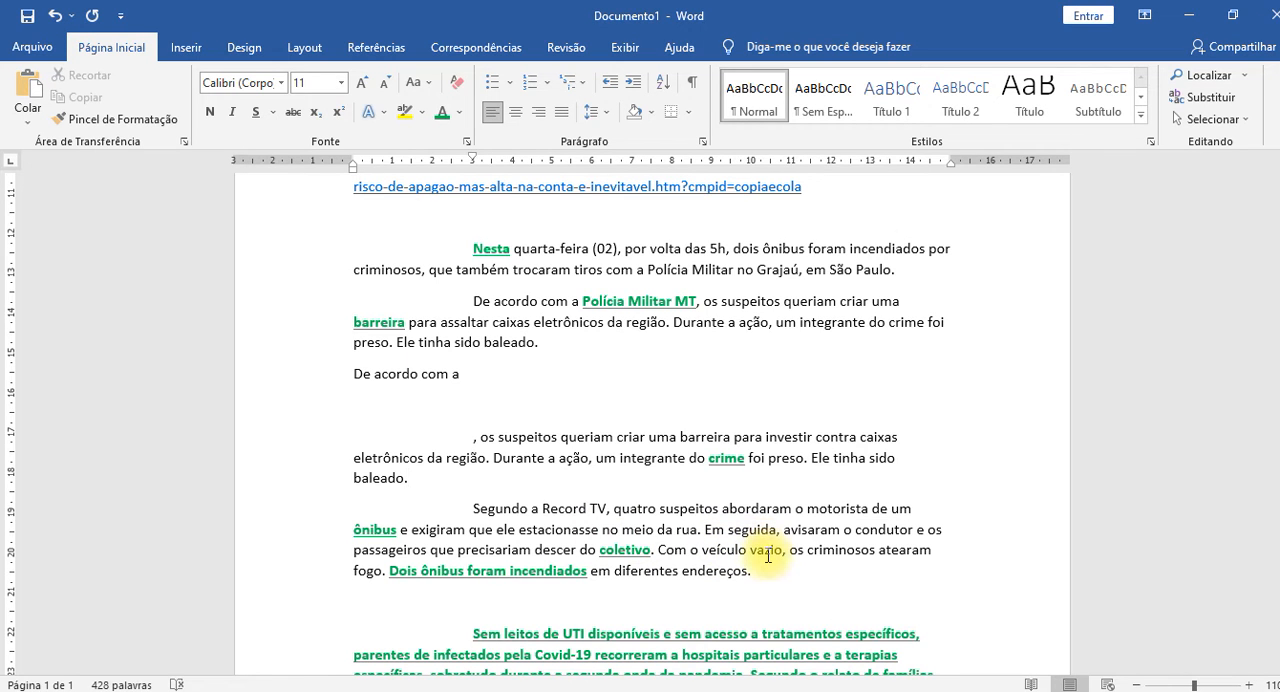
{"action": "right_click", "coordinate": [767, 556]}
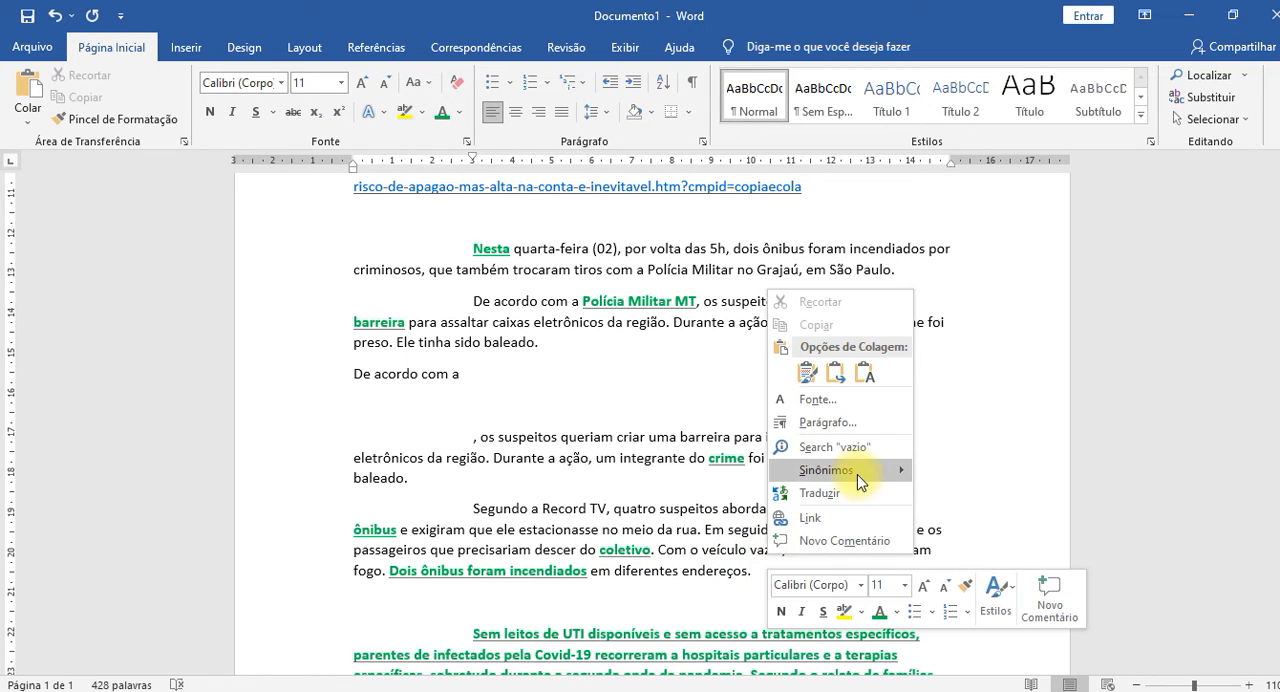
{"action": "mouse_move", "coordinate": [866, 482]}
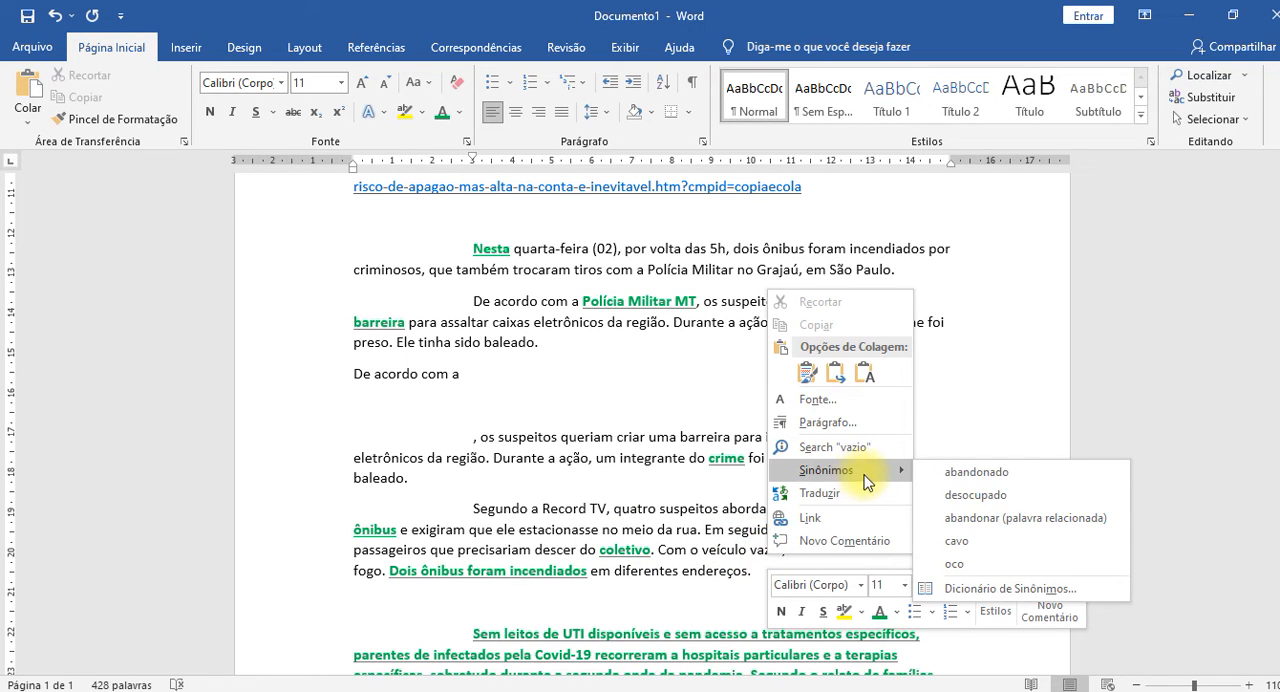
{"action": "left_click", "coordinate": [700, 436]}
Look up the synonyms of "barreira" in the ", os suspeitos" paragraph and examine its full thesaurus entry.
{"action": "right_click", "coordinate": [700, 436]}
{"action": "mouse_move", "coordinate": [810, 354]}
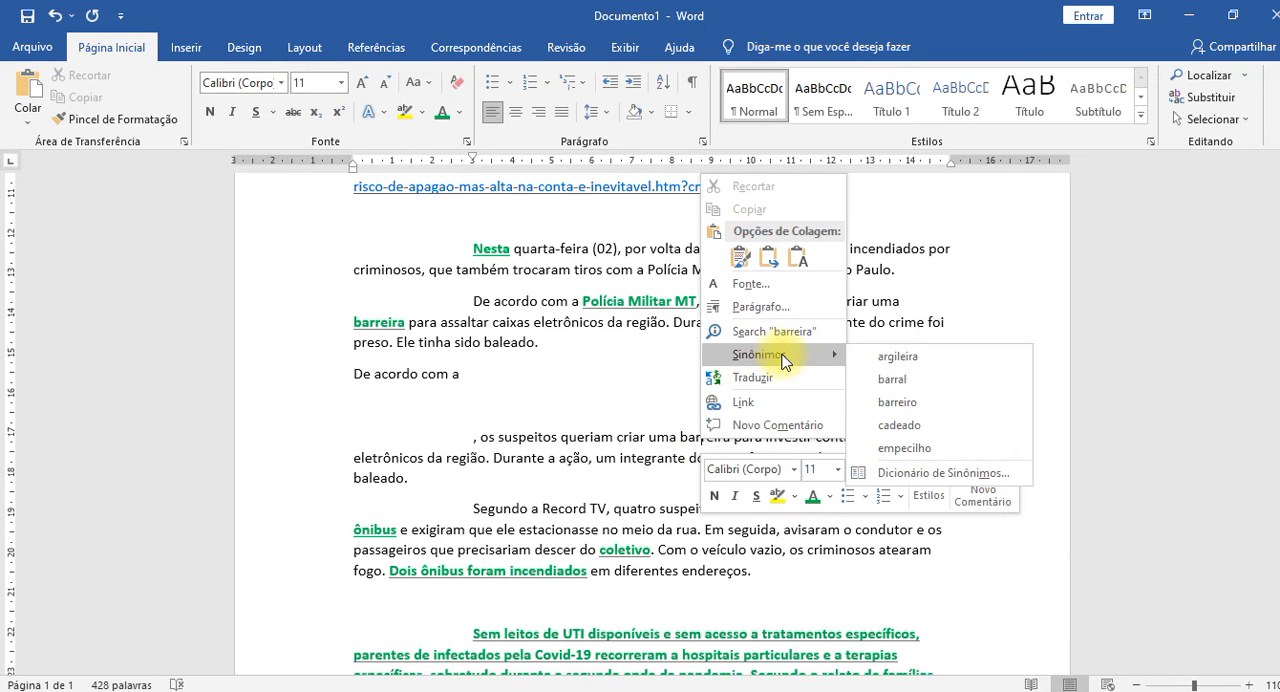
{"action": "left_click", "coordinate": [991, 474]}
{"action": "scroll", "coordinate": [1218, 295], "scroll_direction": "down", "scroll_amount": 1}
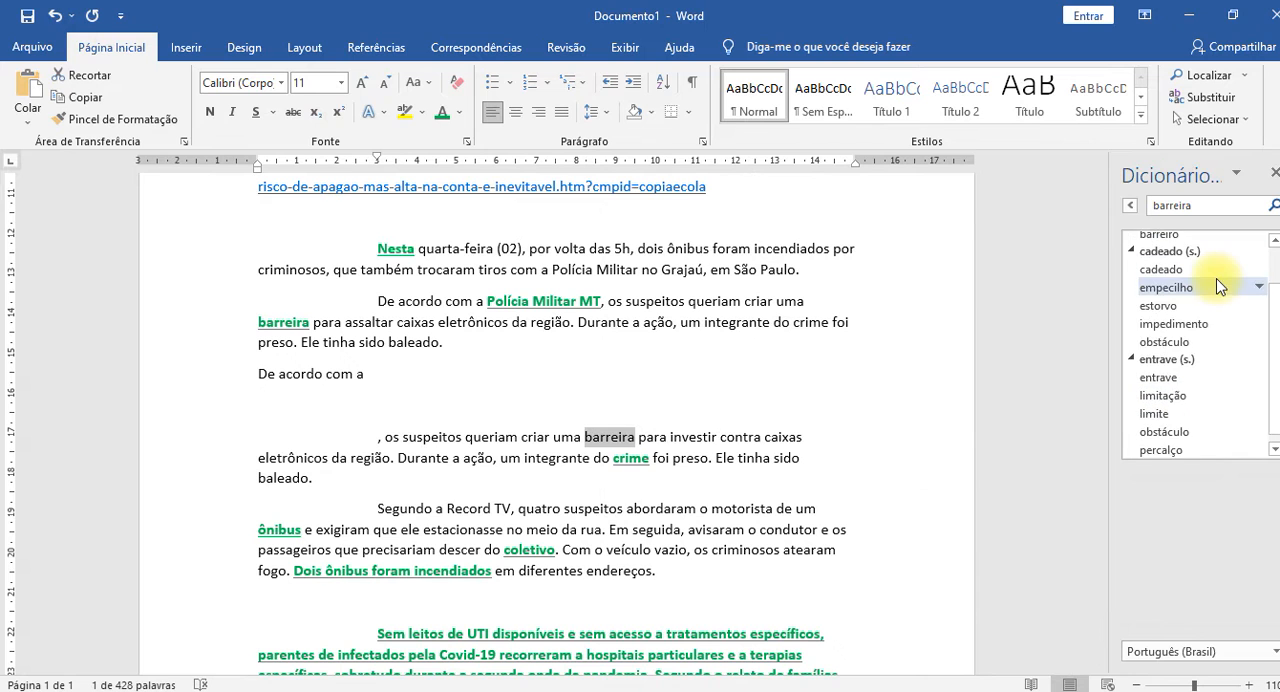
{"action": "scroll", "coordinate": [1201, 311], "scroll_direction": "up", "scroll_amount": 1}
{"action": "scroll", "coordinate": [1201, 311], "scroll_direction": "down", "scroll_amount": 1}
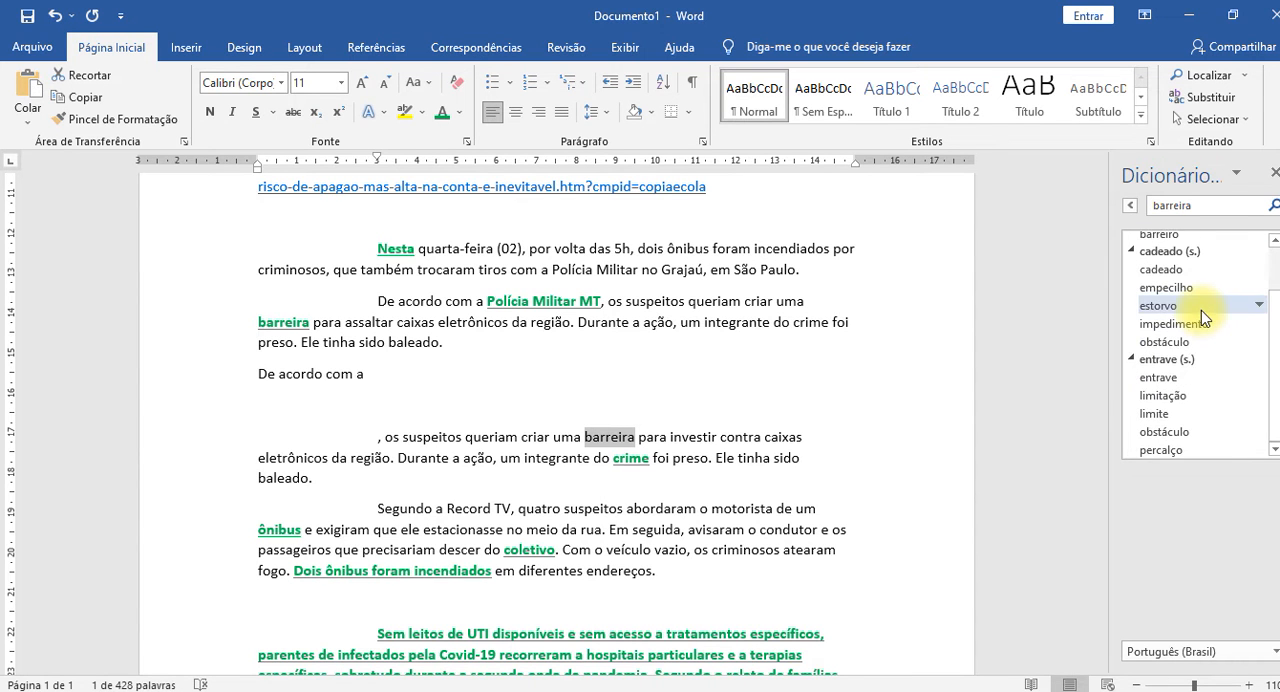
{"action": "scroll", "coordinate": [1201, 310], "scroll_direction": "up", "scroll_amount": 1}
{"action": "scroll", "coordinate": [1201, 311], "scroll_direction": "down", "scroll_amount": 1}
{"action": "scroll", "coordinate": [1202, 311], "scroll_direction": "up", "scroll_amount": 1}
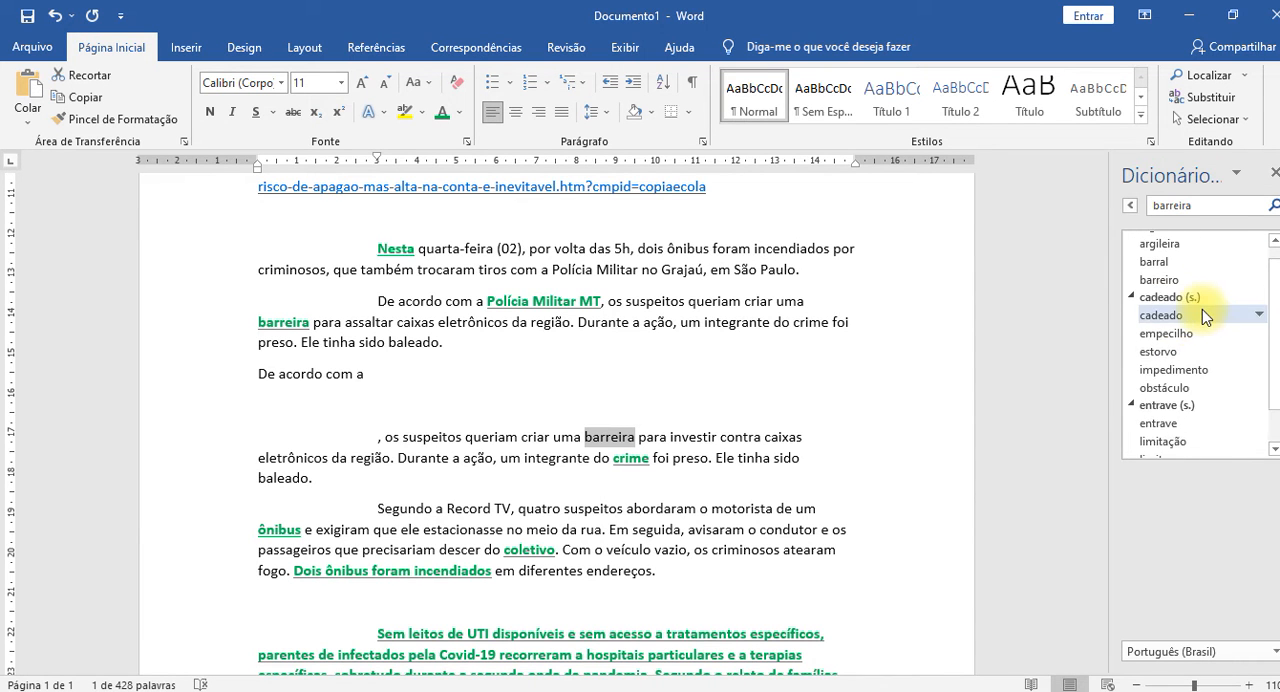
{"action": "scroll", "coordinate": [1202, 313], "scroll_direction": "down", "scroll_amount": 1}
Explore linked thesaurus entries from "limitação" through "diminuição", "enfraquecimento", "extenuação" and "emaciação" to "magreza", and close the thesaurus.
{"action": "left_click", "coordinate": [1161, 396]}
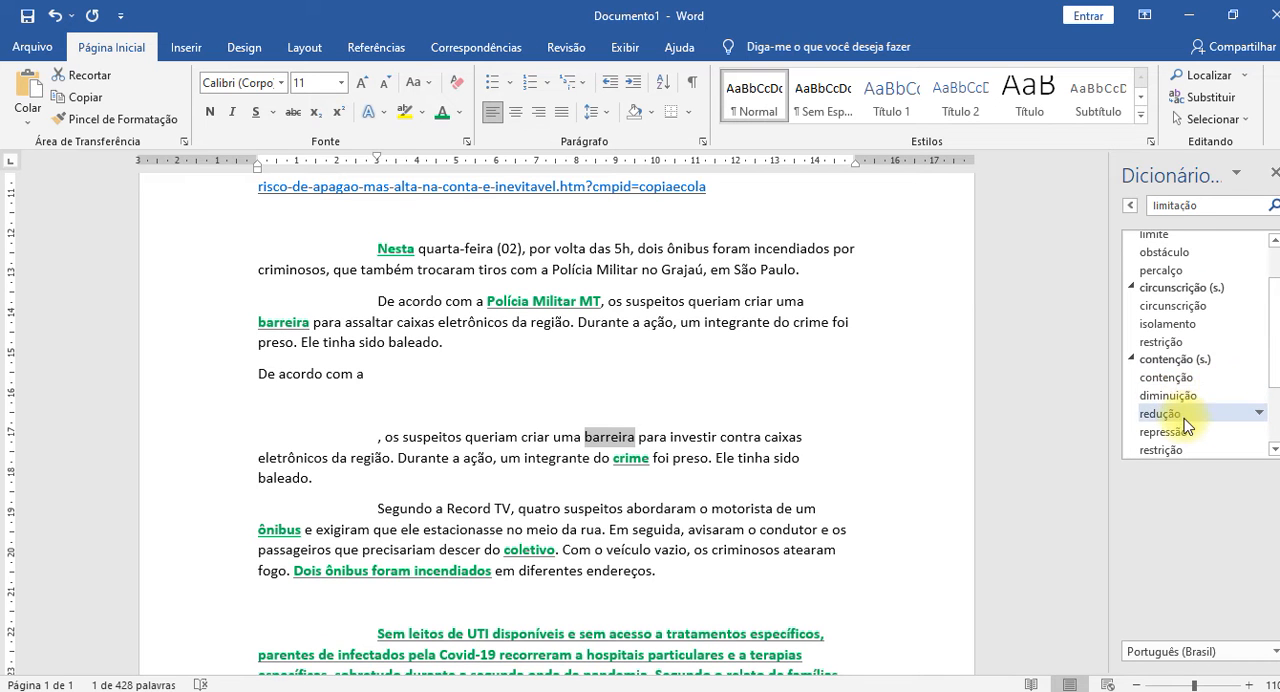
{"action": "left_click", "coordinate": [1168, 396]}
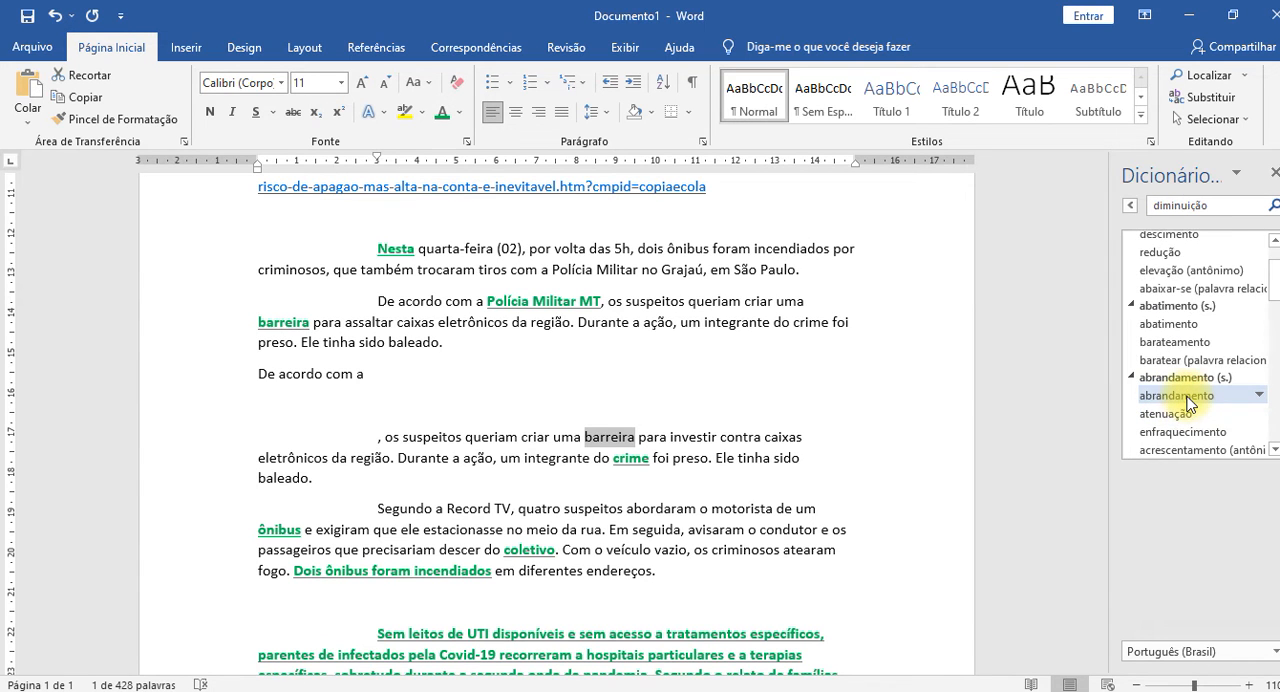
{"action": "scroll", "coordinate": [1188, 403], "scroll_direction": "down", "scroll_amount": 1}
{"action": "left_click", "coordinate": [1168, 396]}
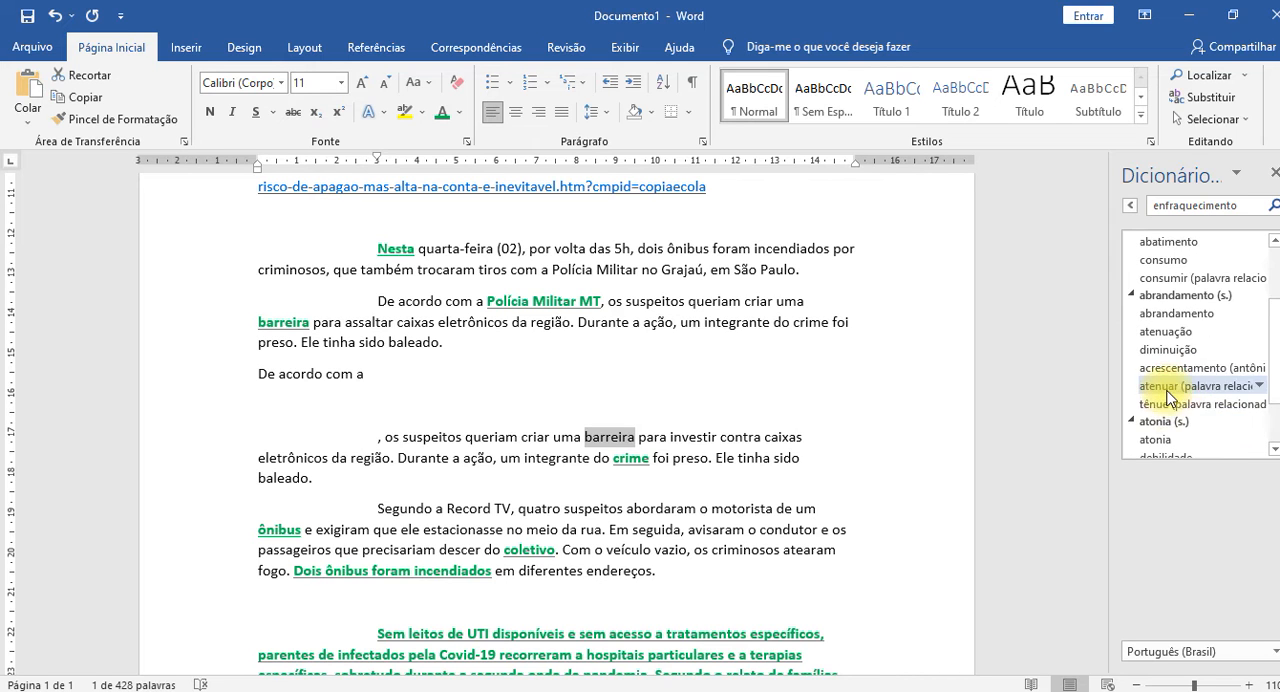
{"action": "scroll", "coordinate": [1168, 396], "scroll_direction": "down", "scroll_amount": 2}
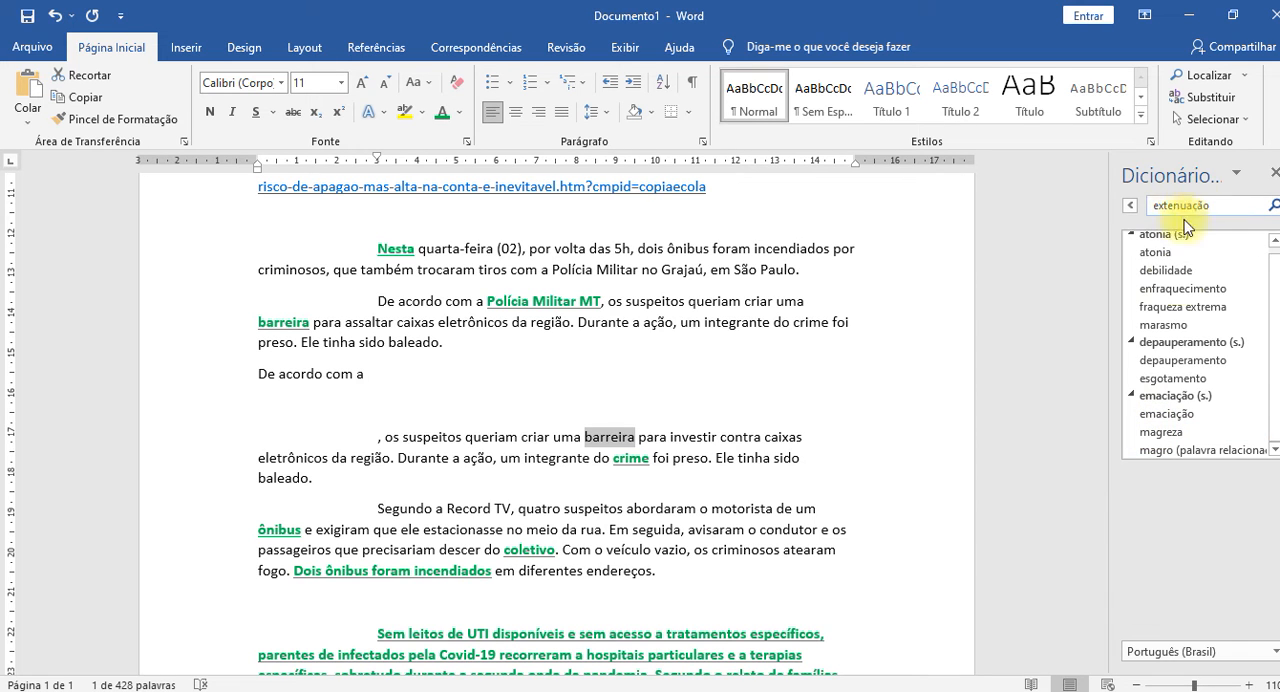
{"action": "left_click", "coordinate": [1166, 413]}
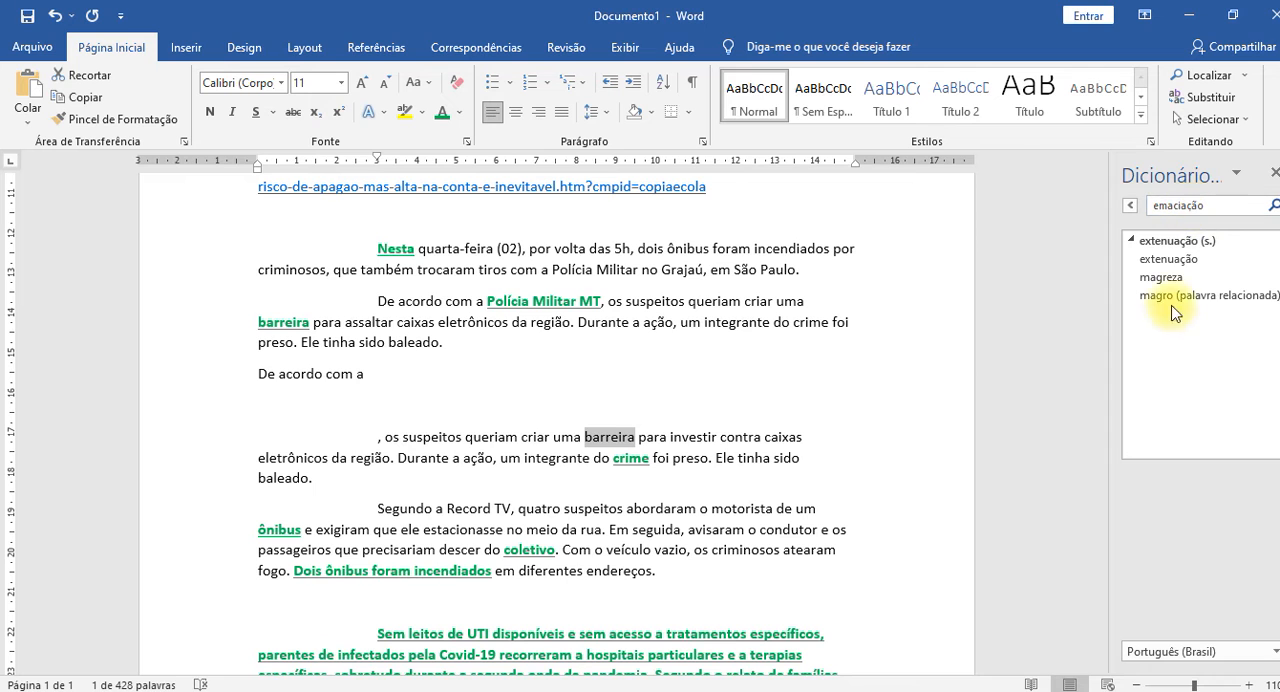
{"action": "left_click", "coordinate": [1163, 278]}
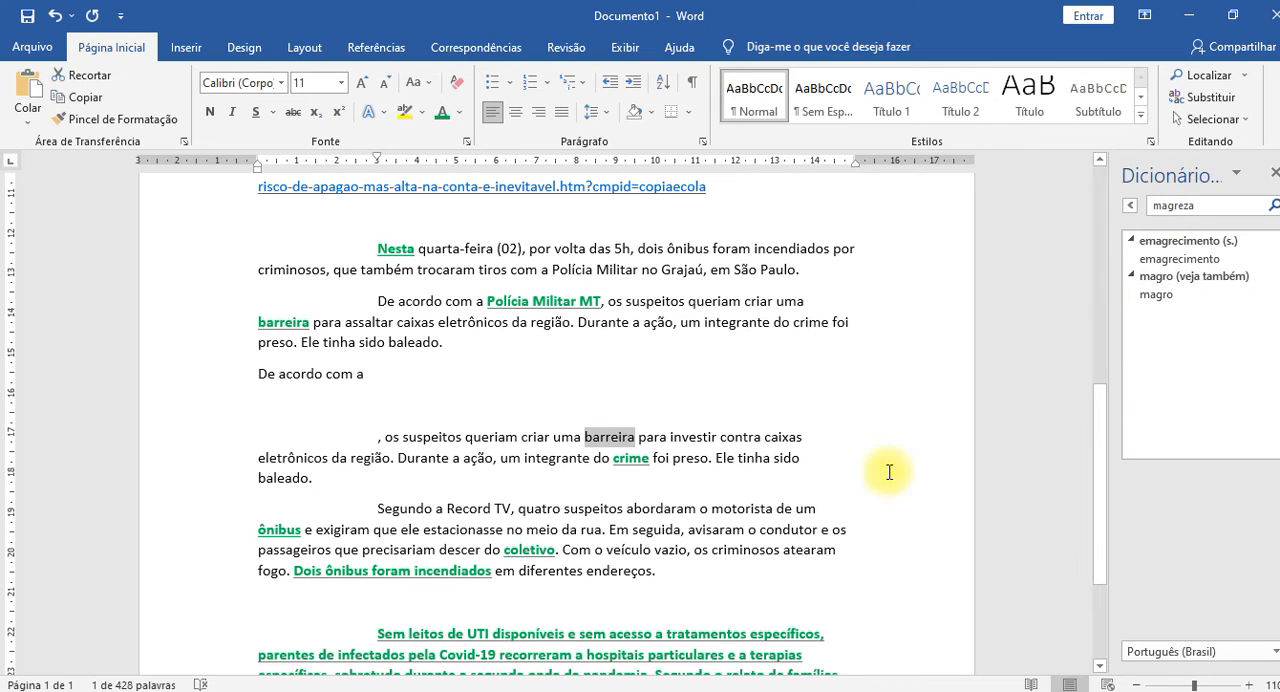
{"action": "left_click", "coordinate": [747, 479]}
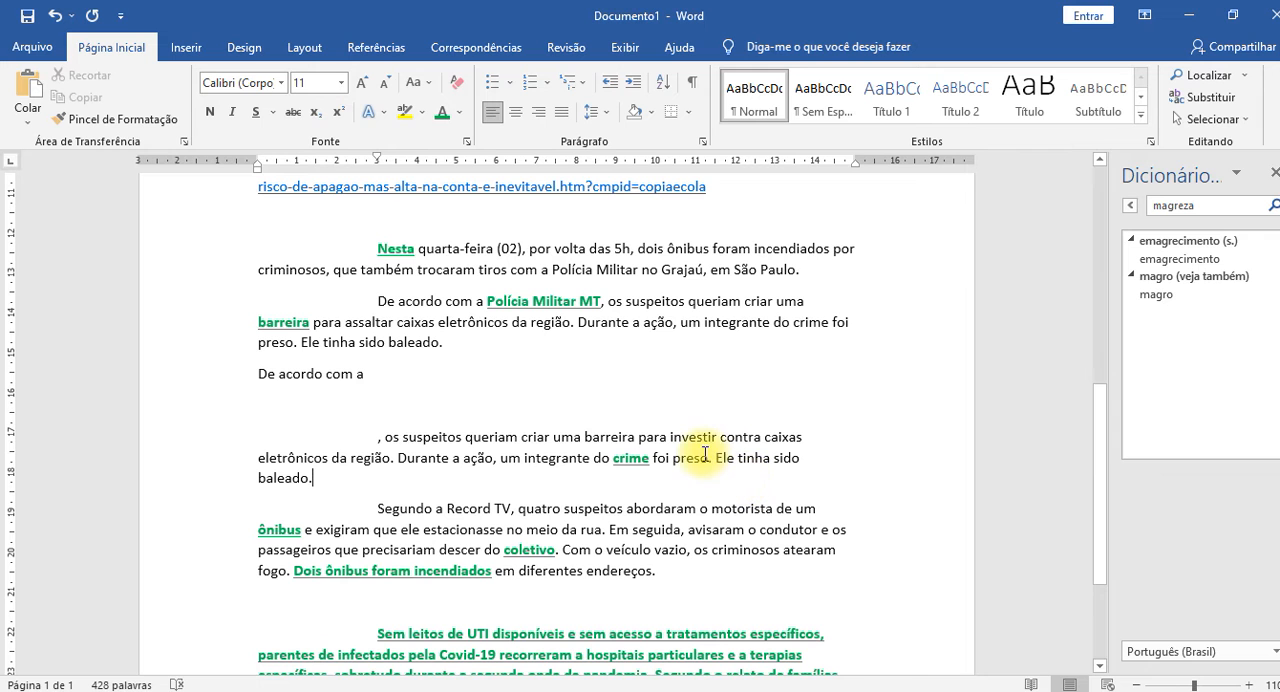
{"action": "left_click", "coordinate": [1274, 172]}
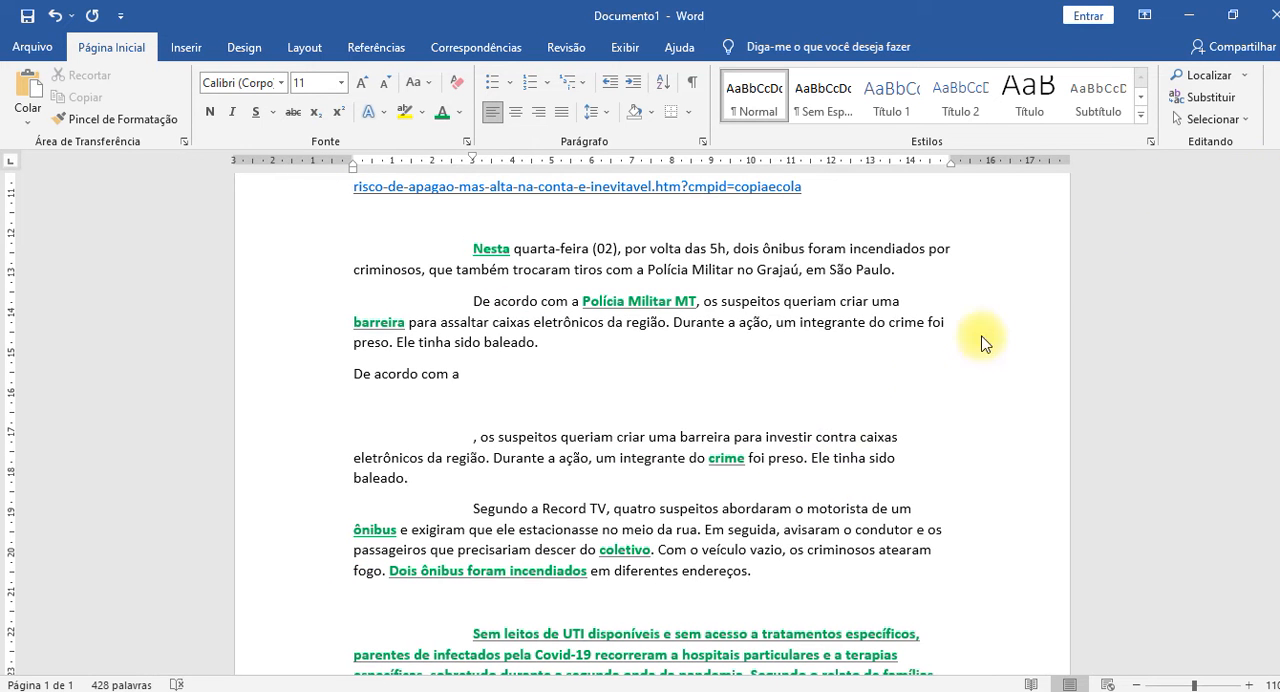
Search the web for "investir" from the ", os suspeitos" paragraph, browse the results and close the search.
{"action": "right_click", "coordinate": [786, 437]}
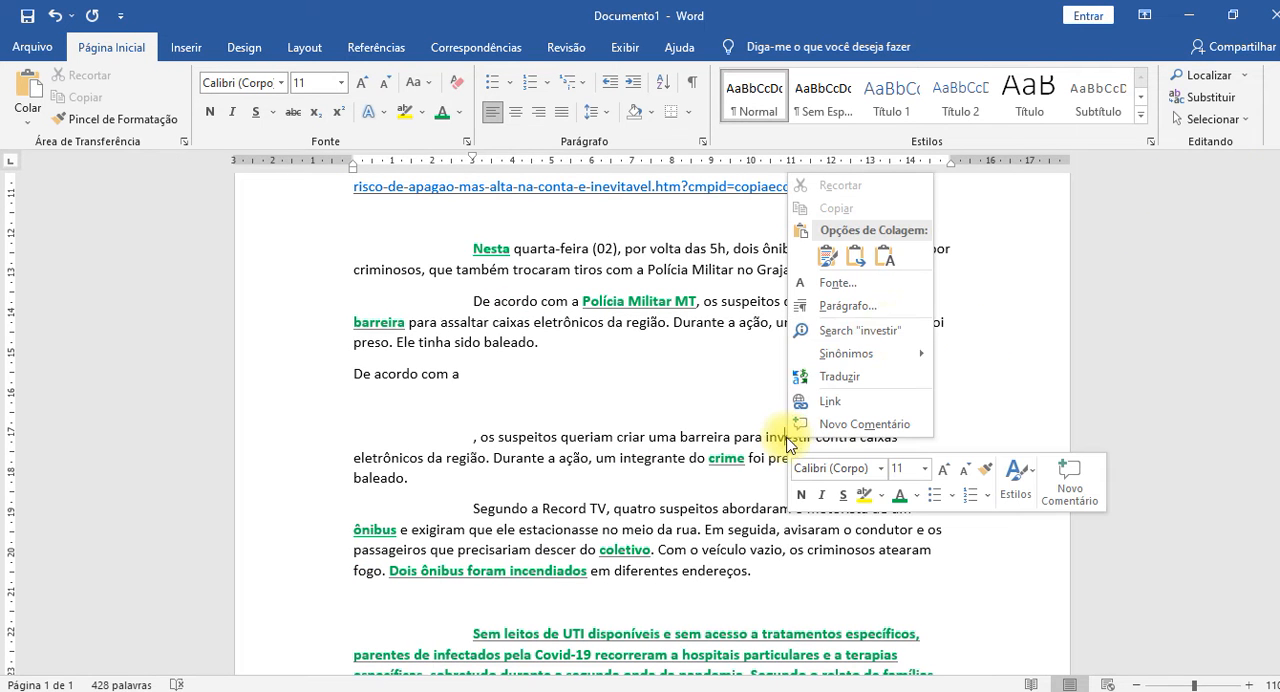
{"action": "left_click", "coordinate": [860, 330]}
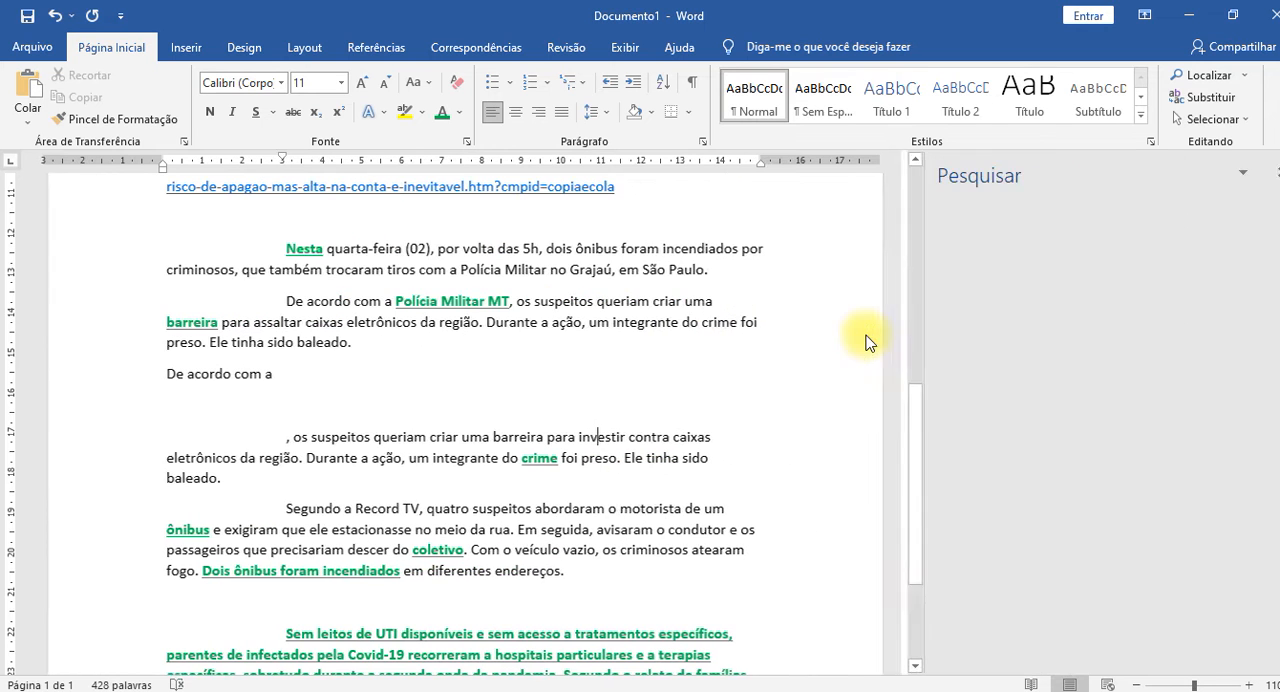
{"action": "scroll", "coordinate": [1136, 401], "scroll_direction": "down", "scroll_amount": 3}
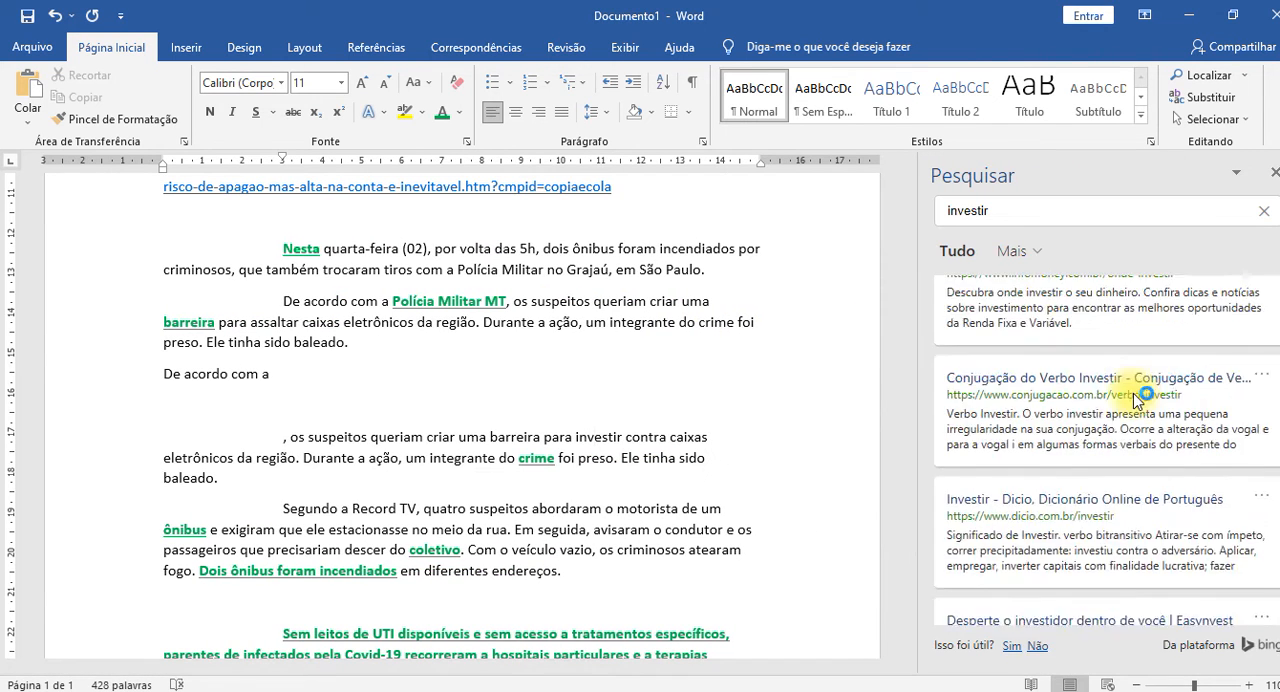
{"action": "scroll", "coordinate": [1137, 401], "scroll_direction": "down", "scroll_amount": 8}
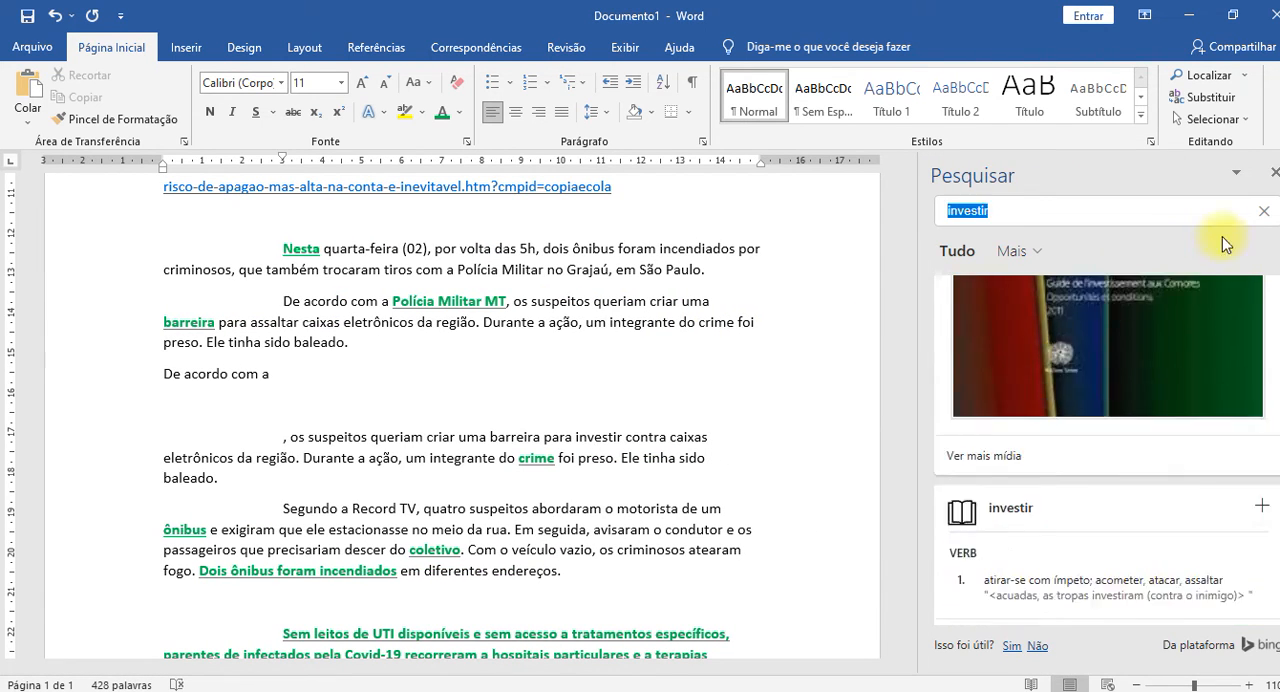
{"action": "left_click", "coordinate": [1272, 174]}
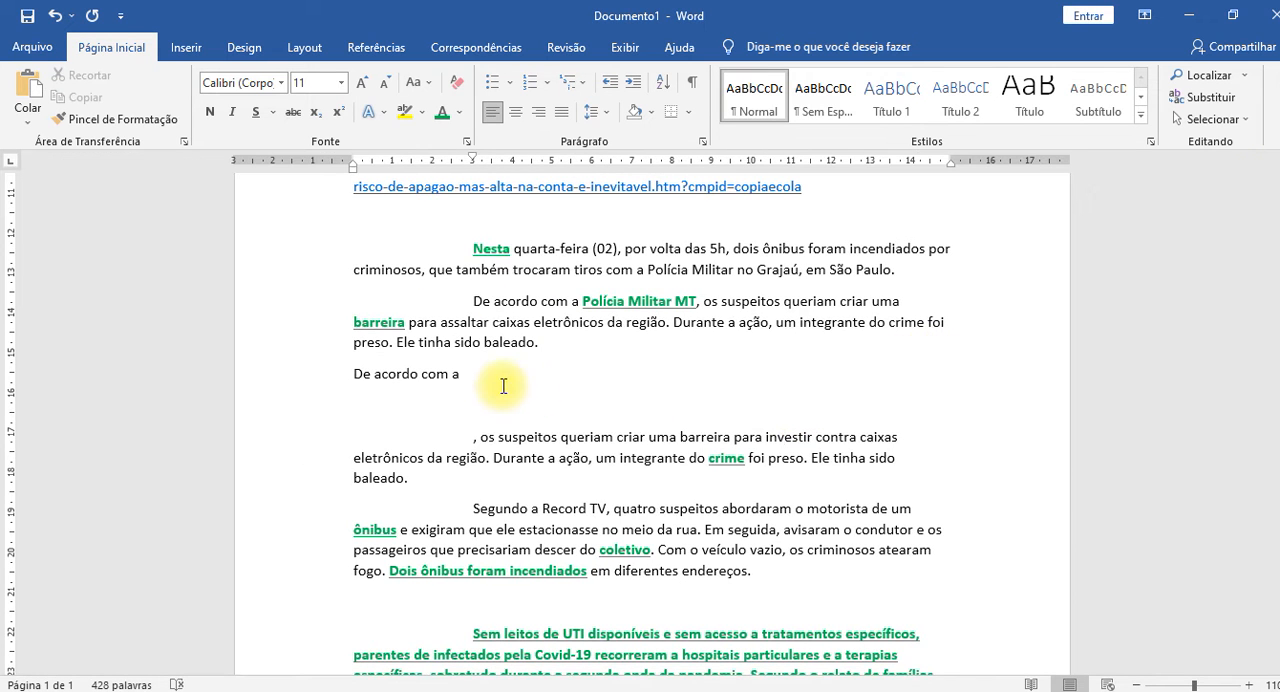
Add the word "Soja" on a new line below "De acordo com a", with a blank line between them.
{"action": "left_click", "coordinate": [492, 375]}
{"action": "key", "text": "Return"}
{"action": "key", "text": "Return"}
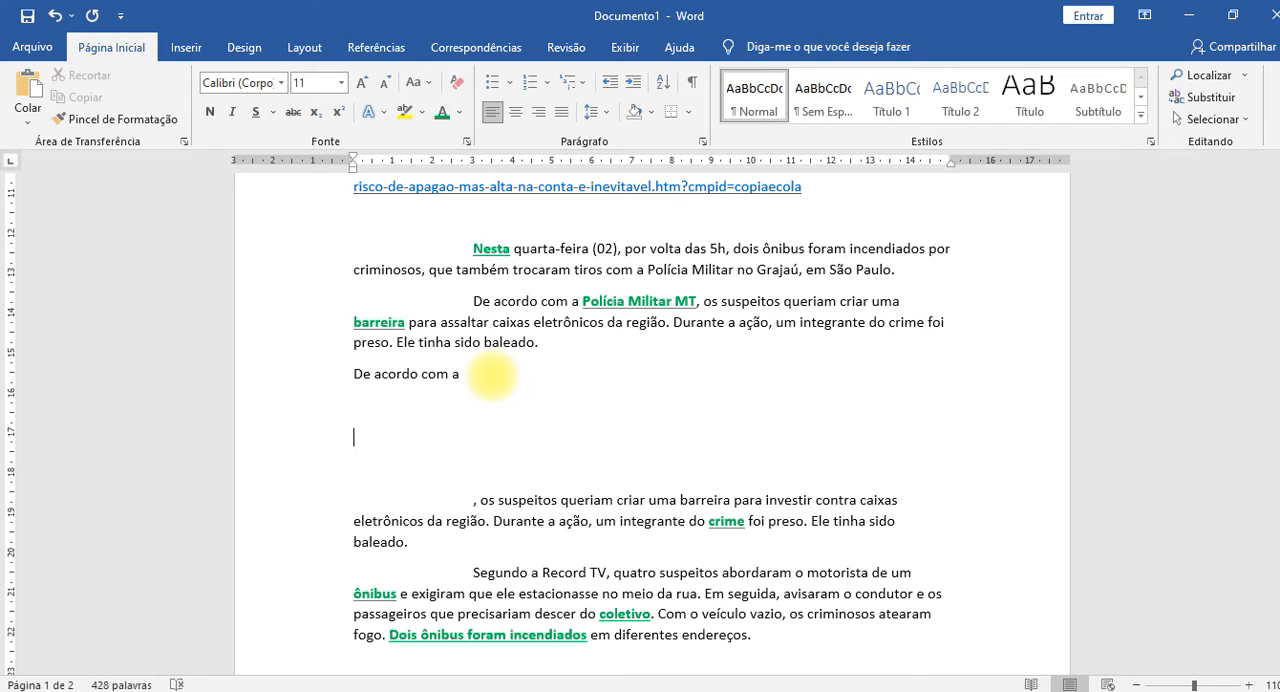
{"action": "type", "text": "soja"}
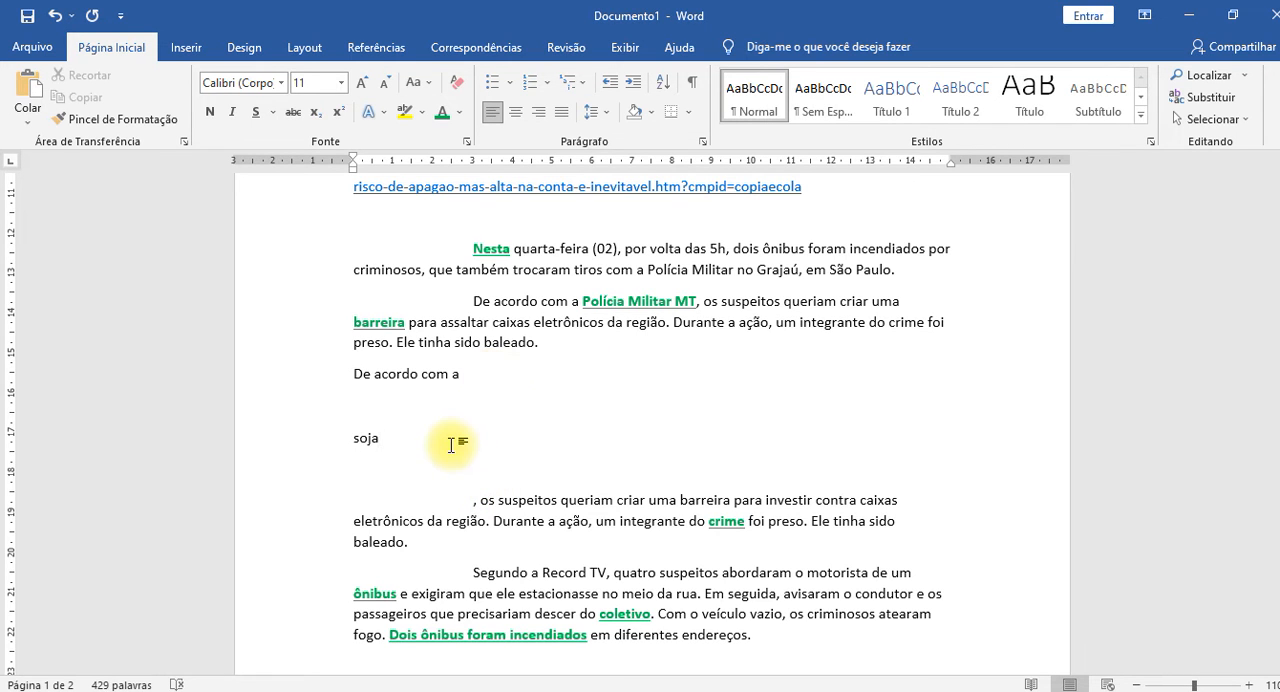
Search for "Soja" with the built-in search and browse the results to the media images.
{"action": "right_click", "coordinate": [375, 438]}
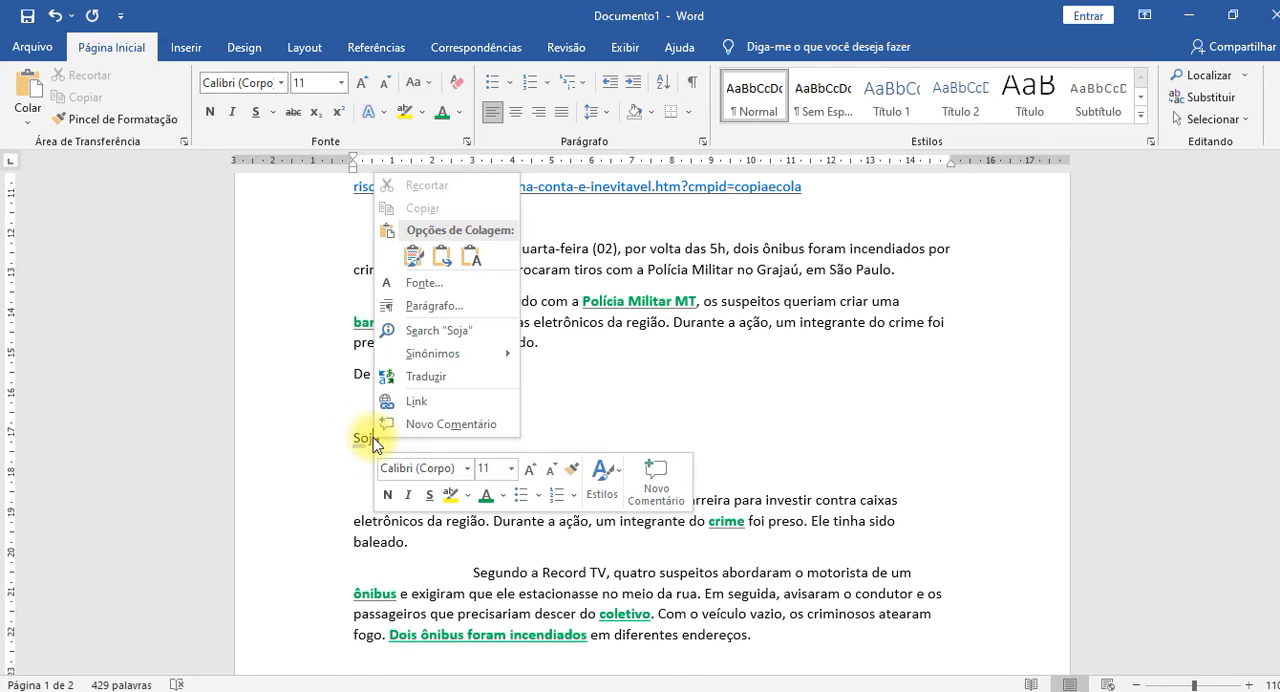
{"action": "left_click", "coordinate": [430, 331]}
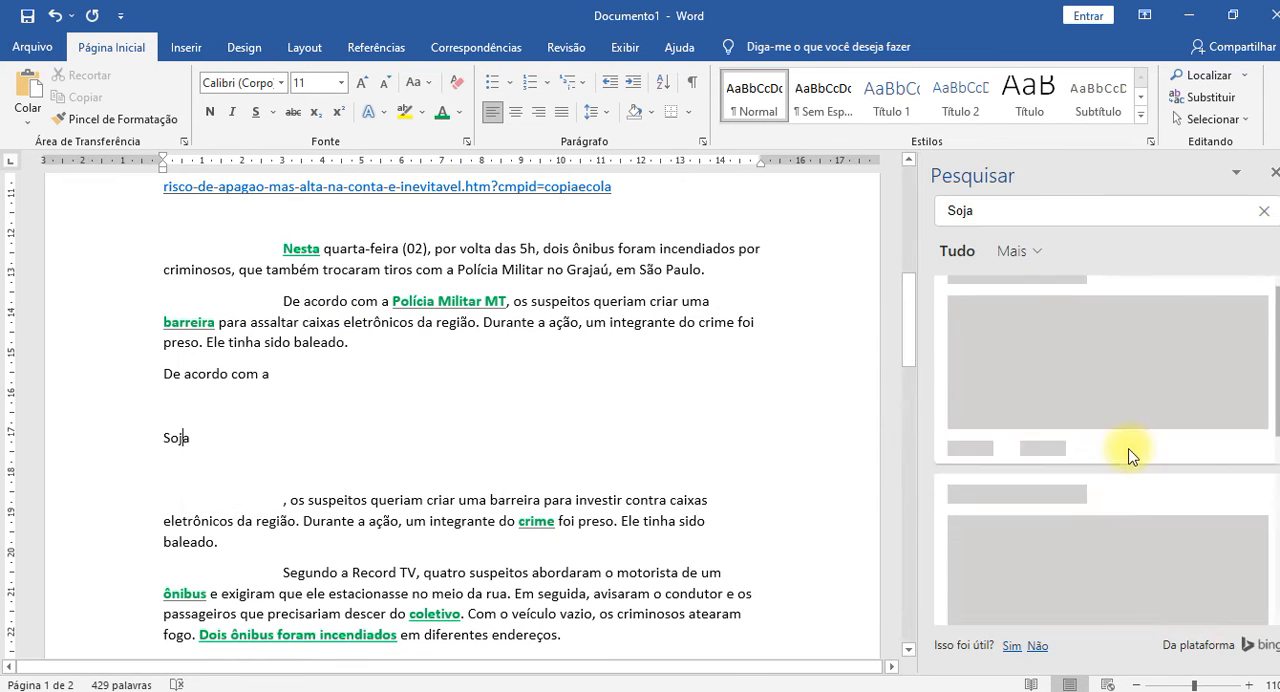
{"action": "scroll", "coordinate": [1130, 455], "scroll_direction": "down", "scroll_amount": 10}
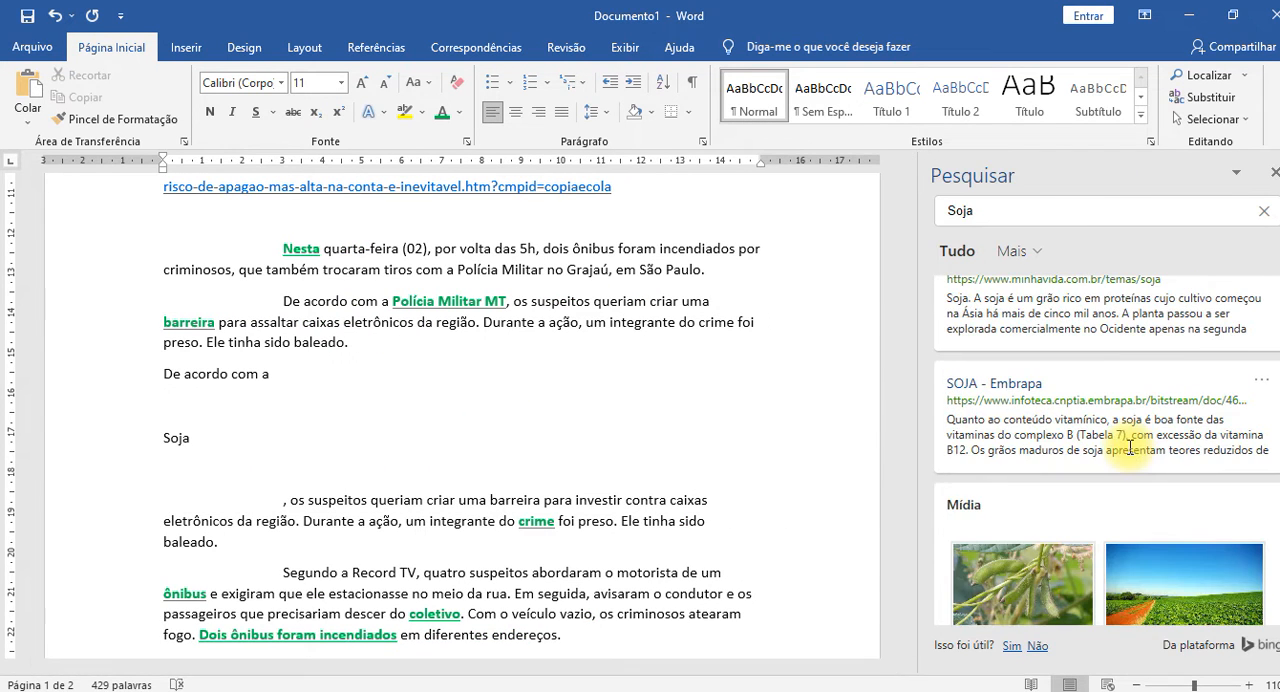
{"action": "scroll", "coordinate": [1071, 443], "scroll_direction": "up", "scroll_amount": 3}
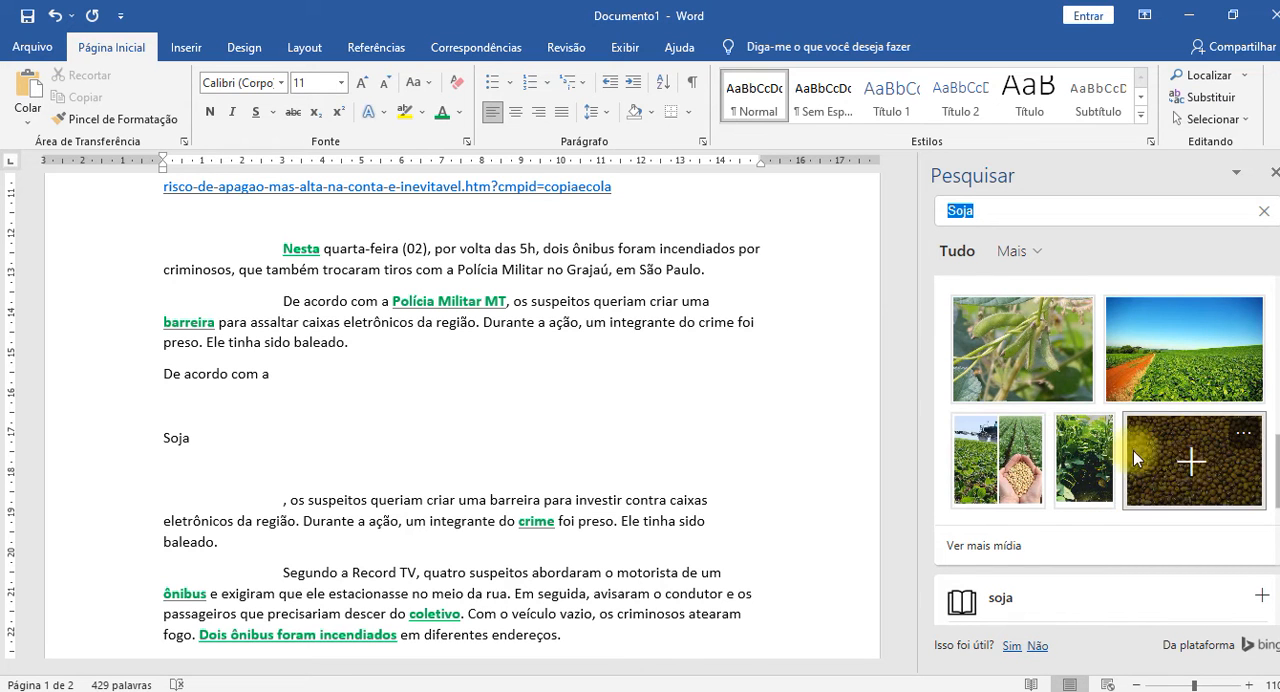
Insert the soybean pod picture from the "Soja" media results and shrink it to about 6 cm wide.
{"action": "left_click", "coordinate": [1022, 352]}
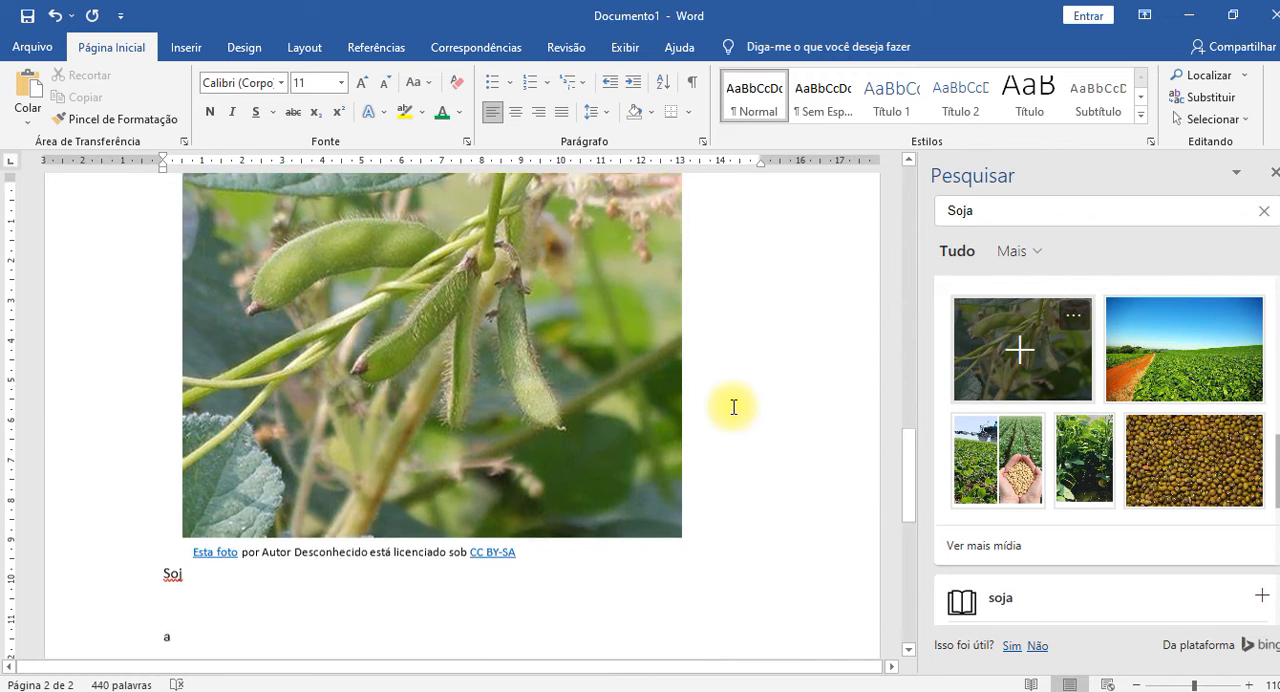
{"action": "scroll", "coordinate": [733, 405], "scroll_direction": "up", "scroll_amount": 2}
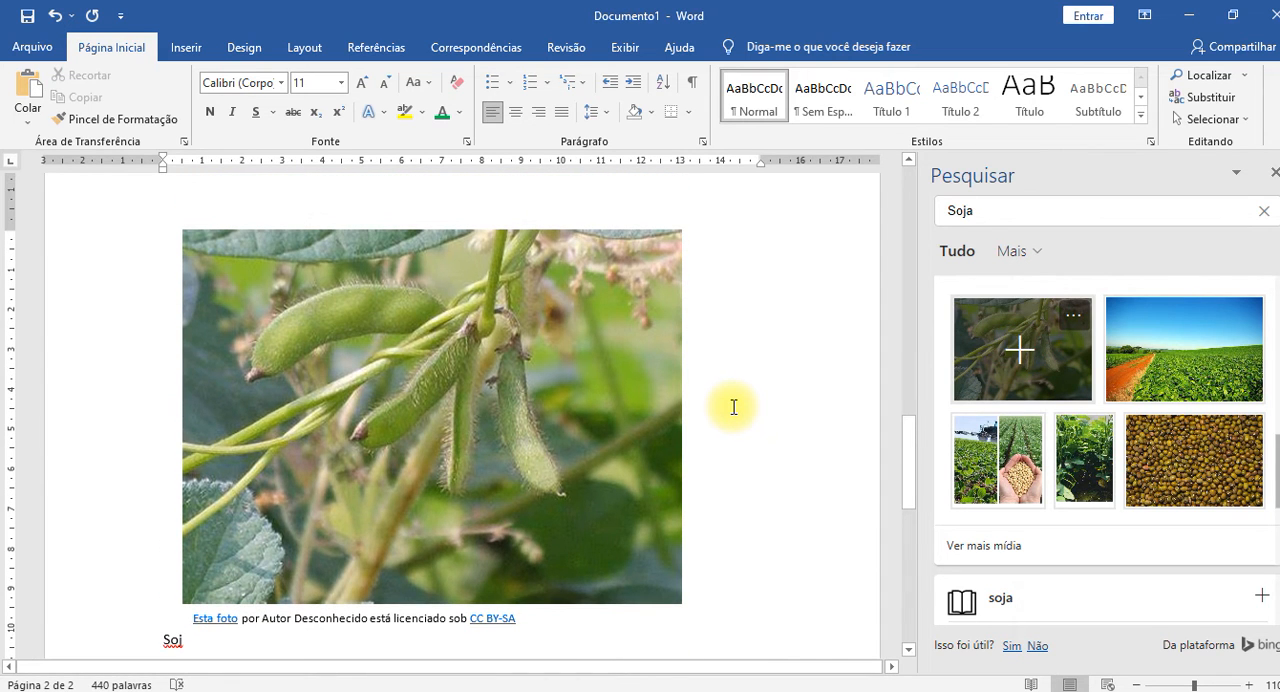
{"action": "left_click", "coordinate": [528, 486]}
{"action": "left_click_drag", "start_coordinate": [689, 651], "coordinate": [423, 392]}
{"action": "scroll", "coordinate": [594, 397], "scroll_direction": "up", "scroll_amount": 5}
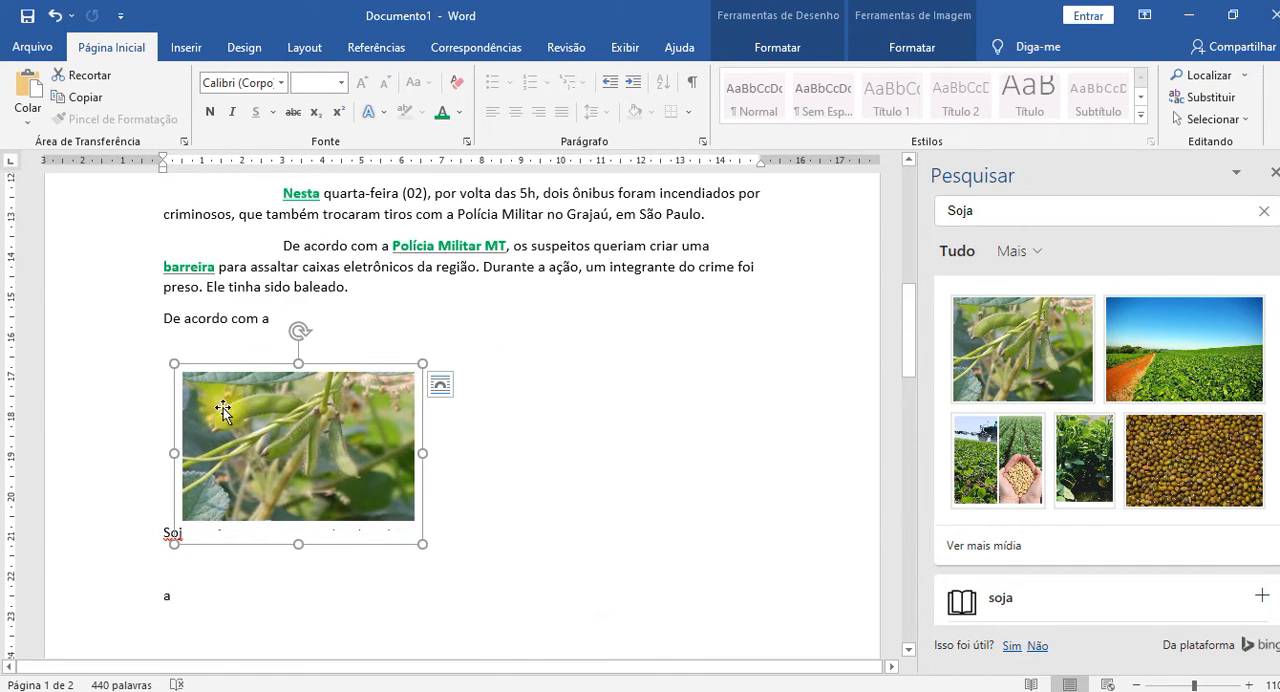
Delete the soybean pod picture and rejoin the split letters into the word "Soja".
{"action": "key", "text": "Delete"}
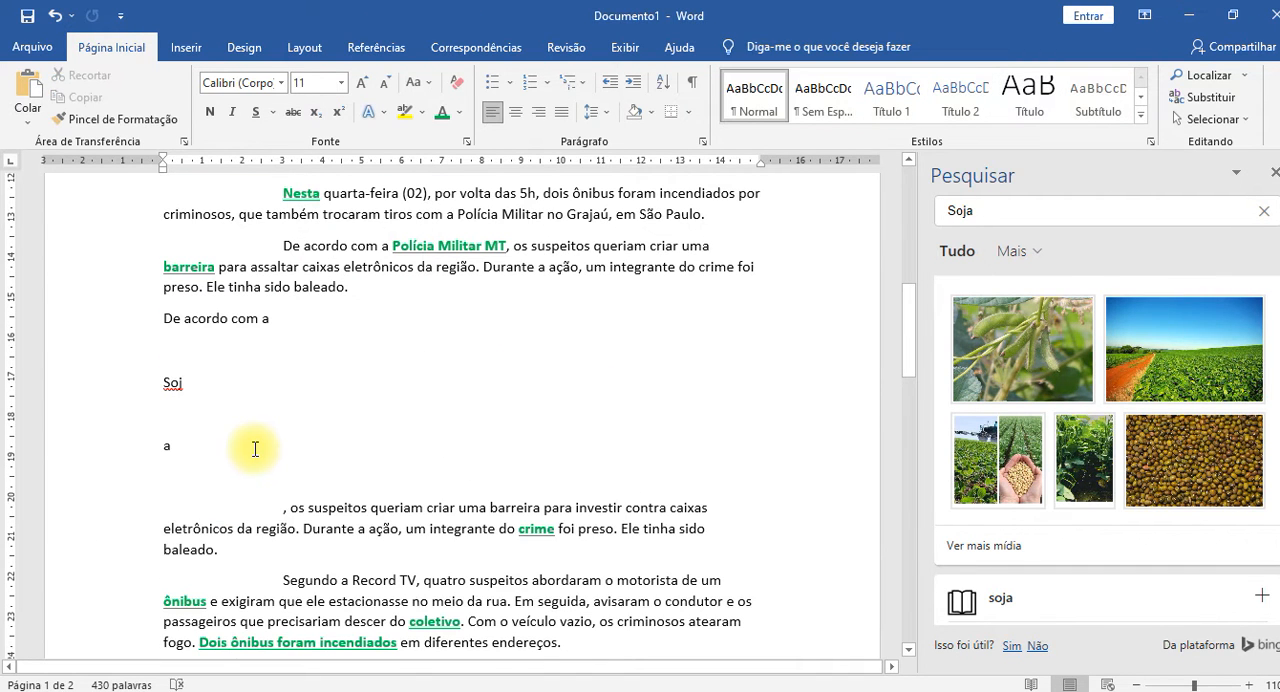
{"action": "key", "text": "Delete"}
{"action": "key", "text": "Delete"}
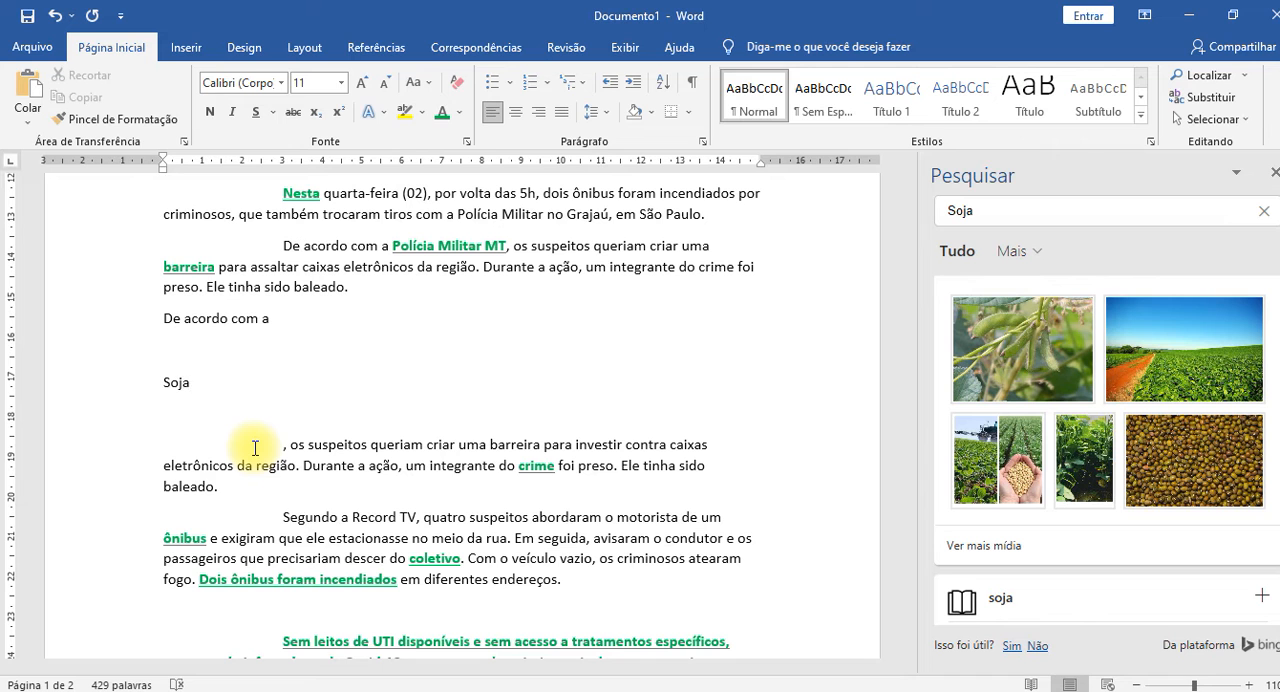
Delete the word "Soja" and the empty lines between it and "De acordo com a".
{"action": "key", "text": "shift+Home"}
{"action": "key", "text": "BackSpace"}
{"action": "key", "text": "BackSpace"}
{"action": "key", "text": "BackSpace"}
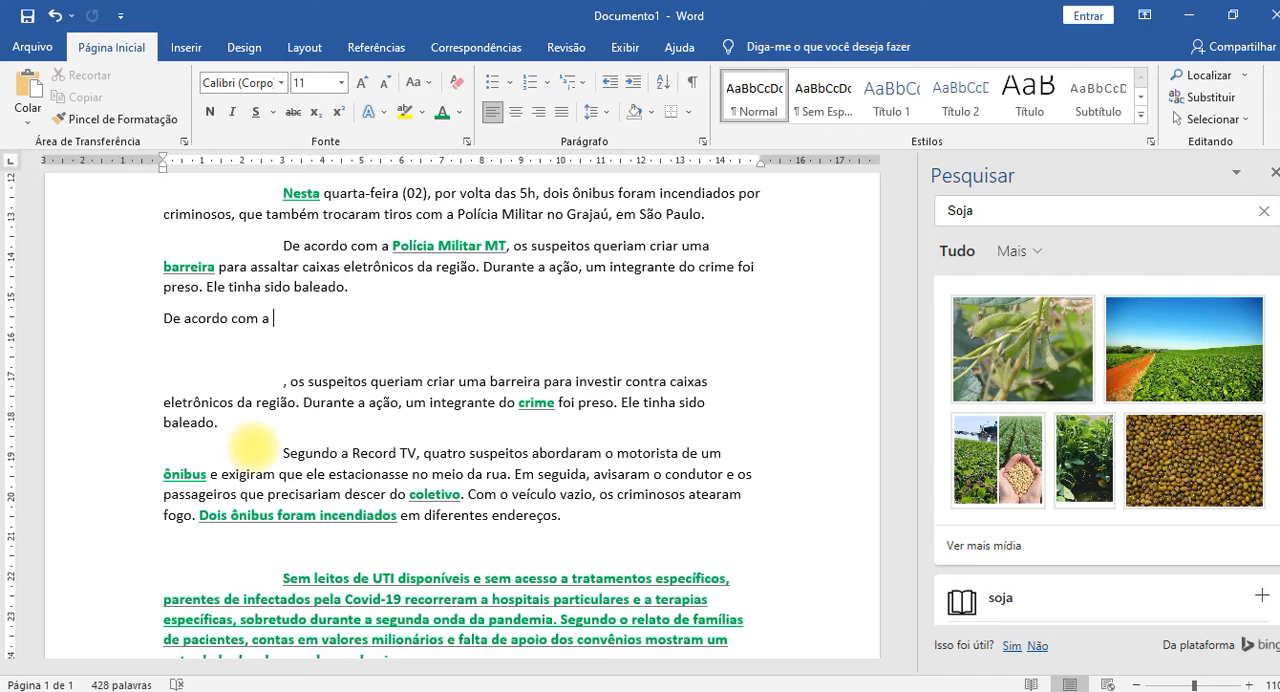
Write "Cana de açucar" below "De acordo com a", leaving one blank line between them.
{"action": "type", "text": "cana"}
{"action": "key", "text": "BackSpace"}
{"action": "key", "text": "BackSpace"}
{"action": "key", "text": "BackSpace"}
{"action": "key", "text": "BackSpace"}
{"action": "key", "text": "Return"}
{"action": "key", "text": "Return"}
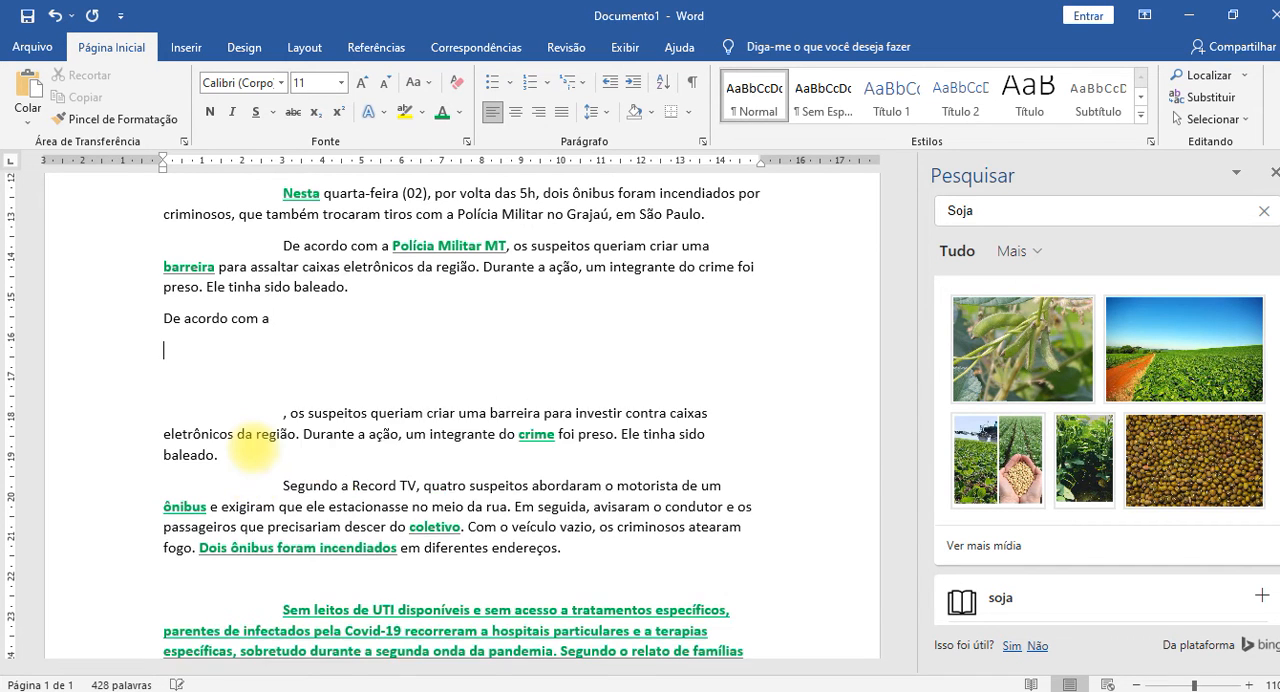
{"action": "type", "text": "Cana "}
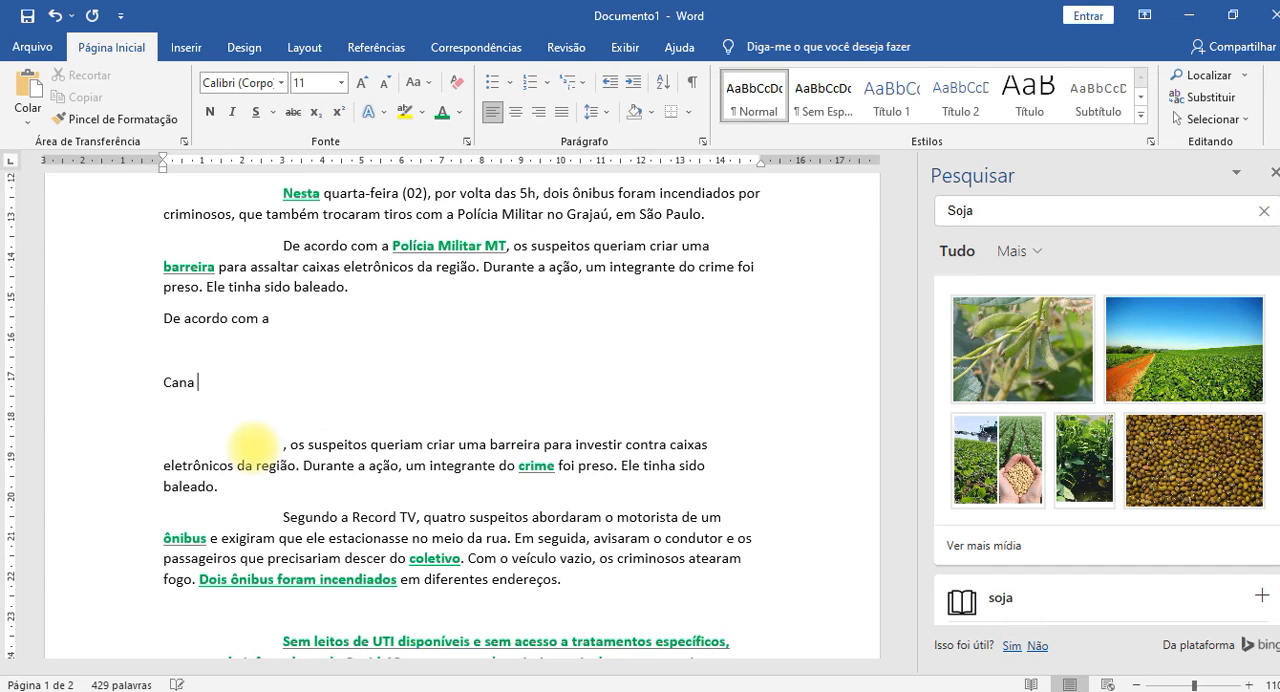
{"action": "type", "text": "de açucar"}
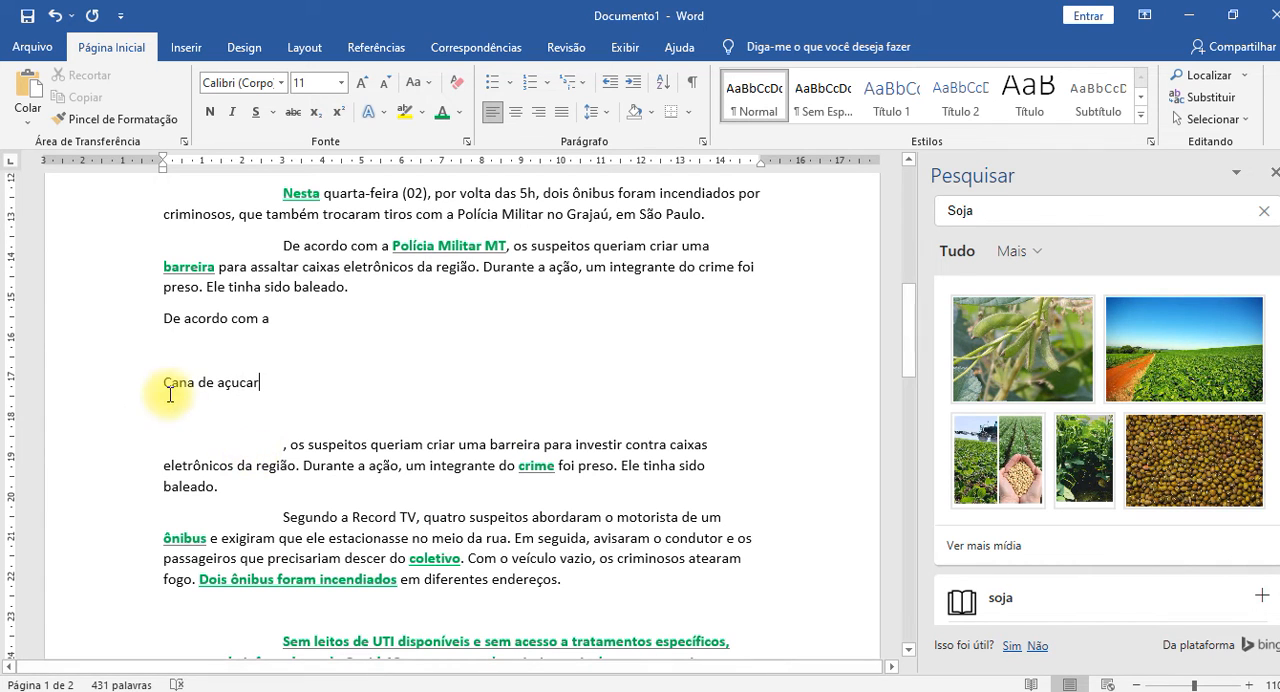
Search for "Cana de açucar" with the built-in search, browse the results and show more media images.
{"action": "left_click_drag", "start_coordinate": [164, 381], "coordinate": [259, 380]}
{"action": "right_click", "coordinate": [258, 381]}
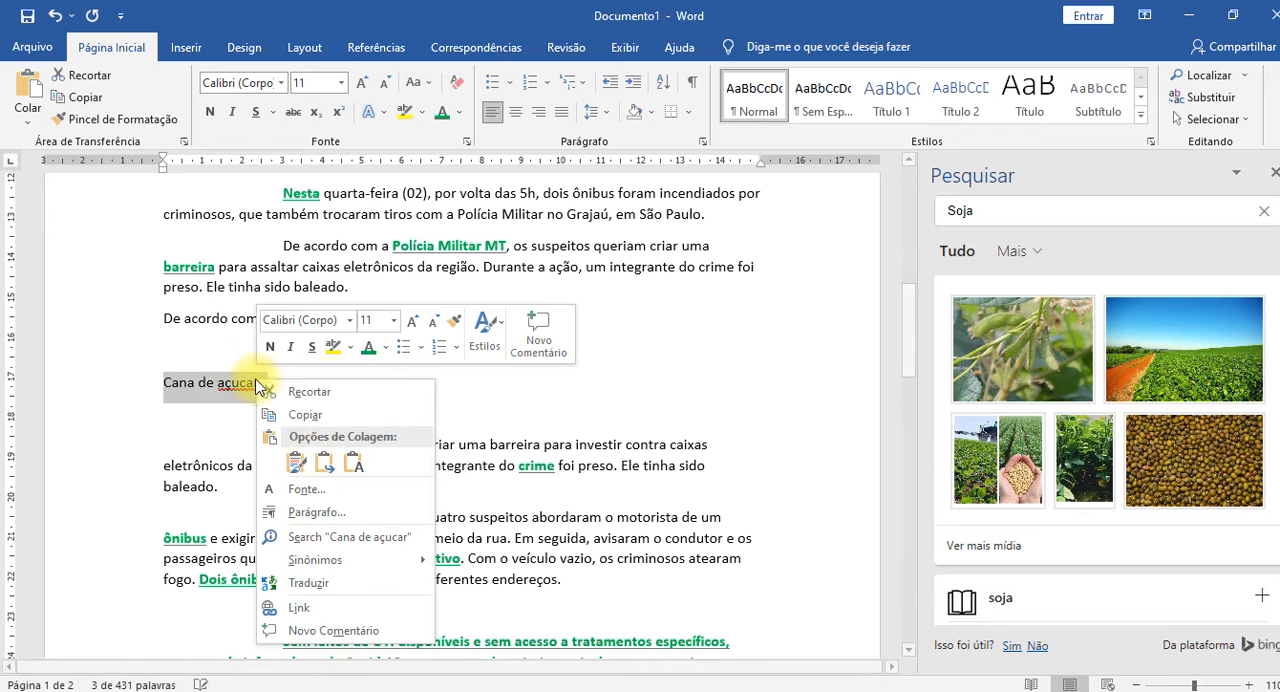
{"action": "left_click", "coordinate": [370, 538]}
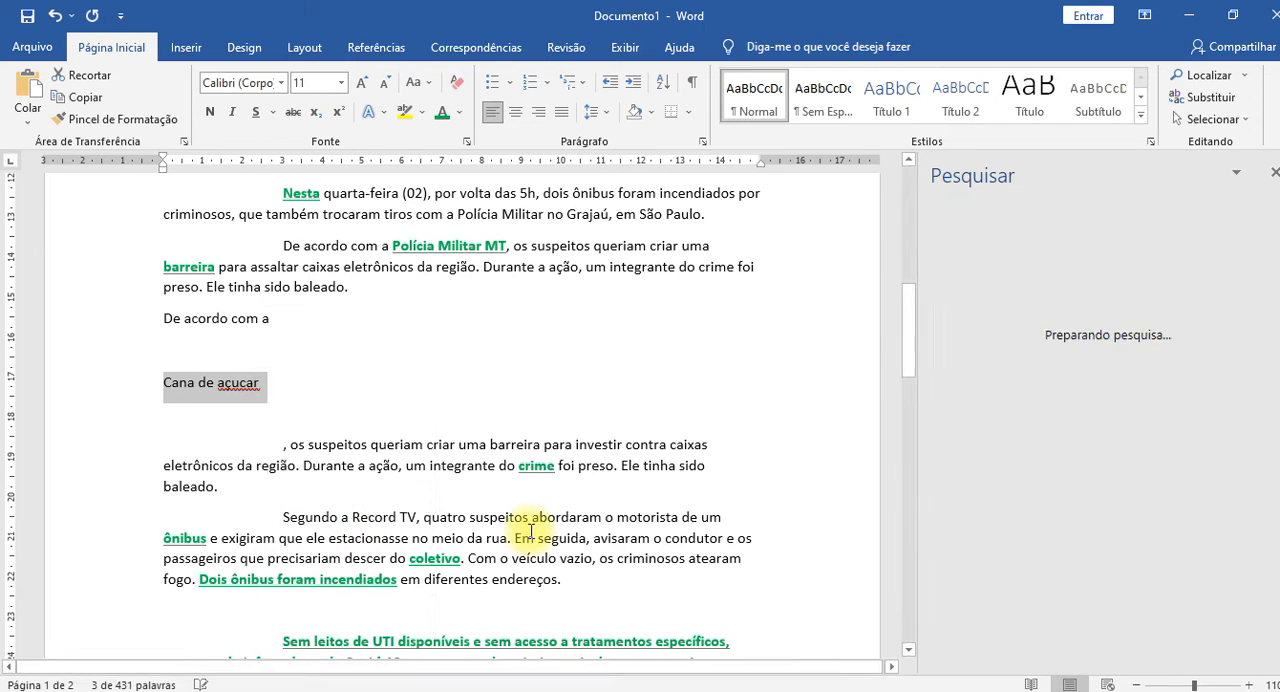
{"action": "scroll", "coordinate": [1152, 428], "scroll_direction": "down", "scroll_amount": 5}
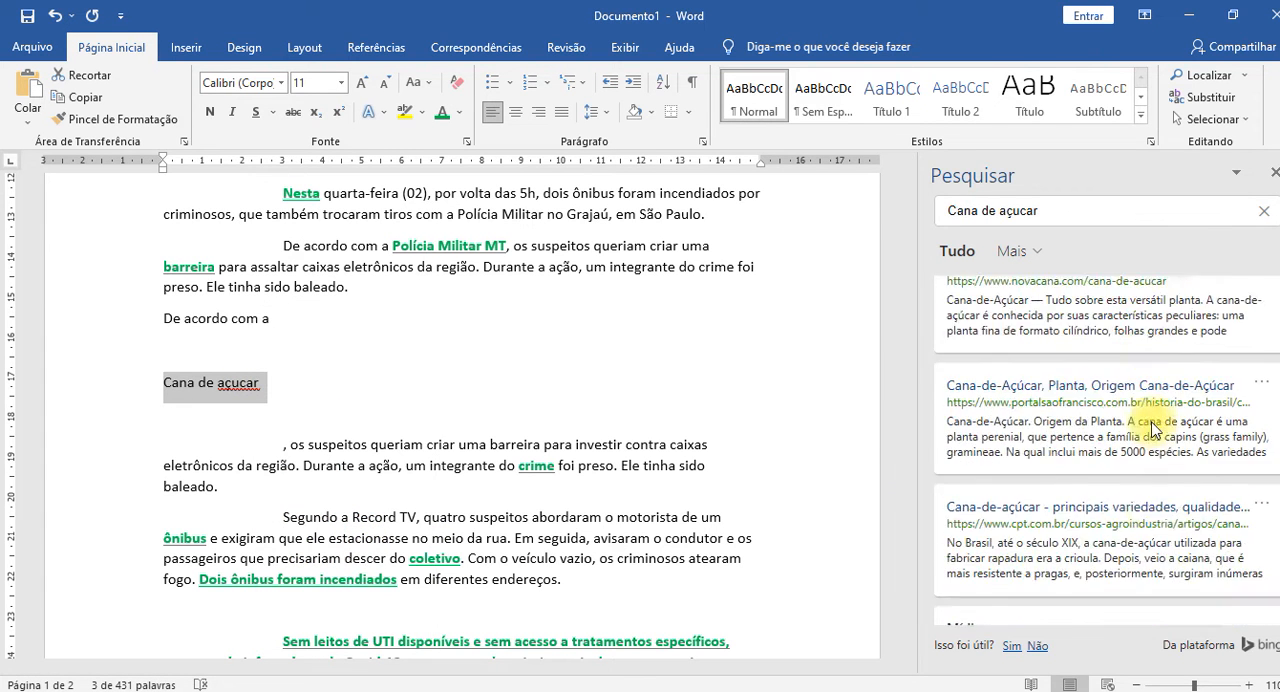
{"action": "scroll", "coordinate": [1152, 428], "scroll_direction": "down", "scroll_amount": 3}
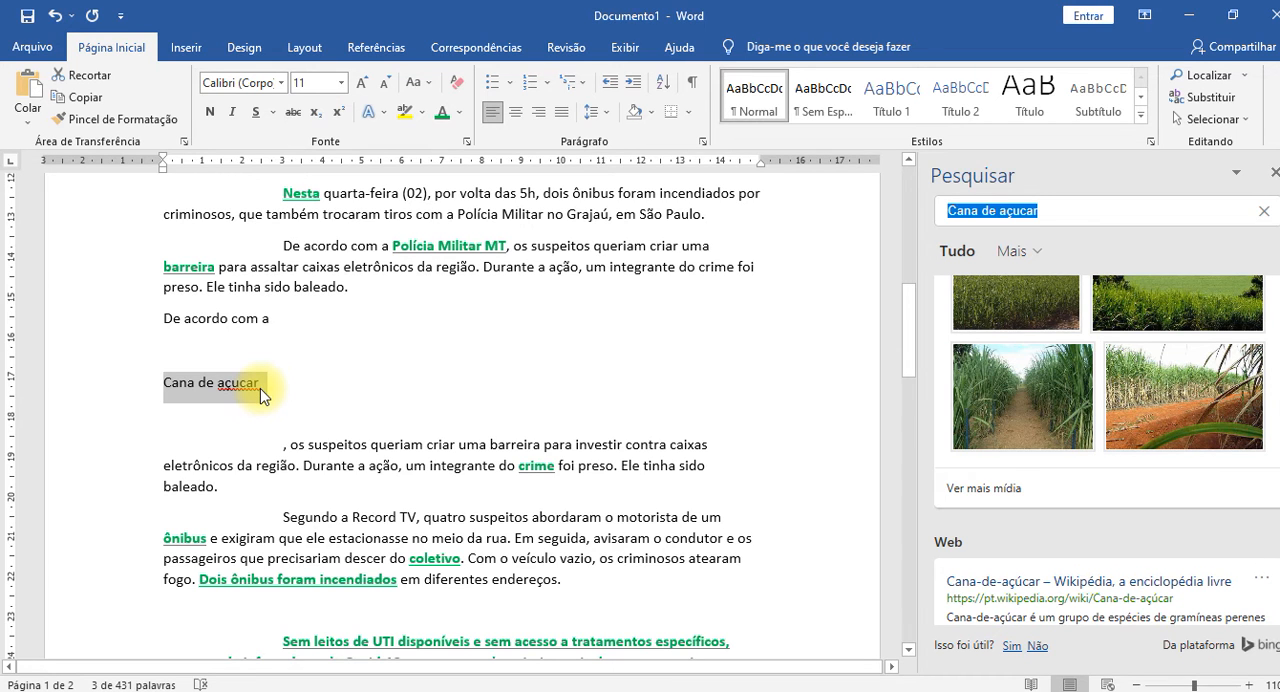
{"action": "key", "text": "BackSpace"}
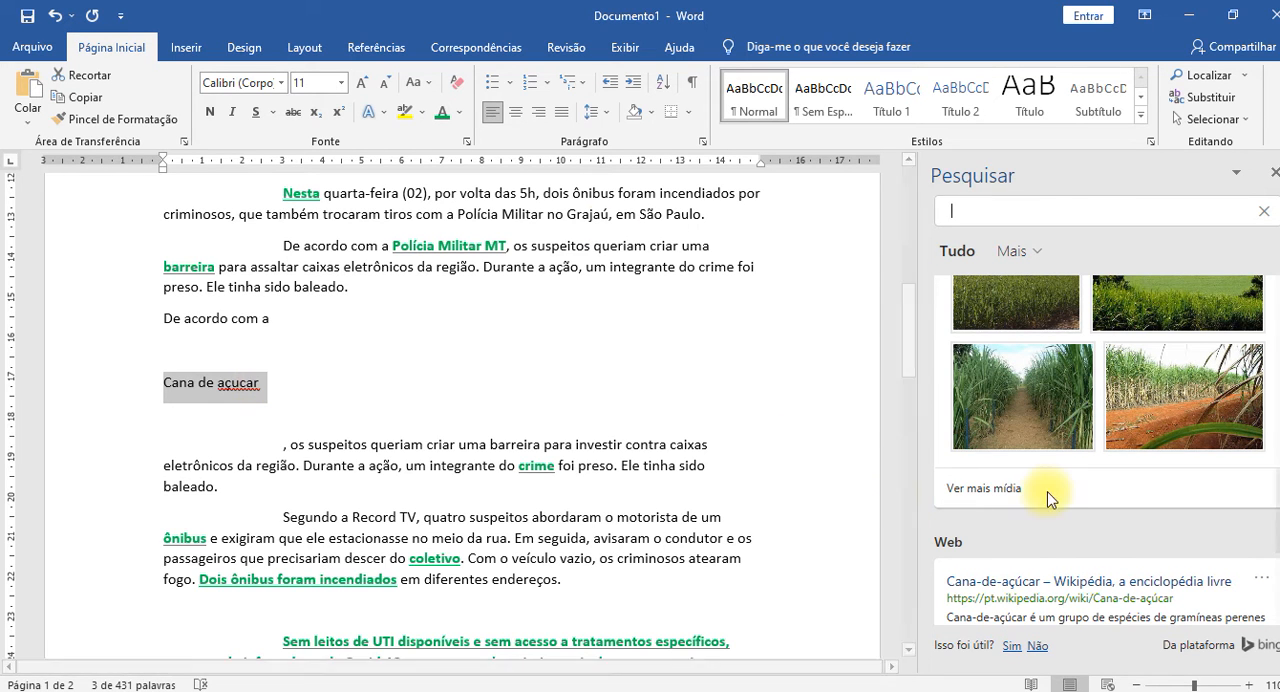
{"action": "left_click", "coordinate": [1015, 489]}
{"action": "scroll", "coordinate": [1053, 487], "scroll_direction": "down", "scroll_amount": 3}
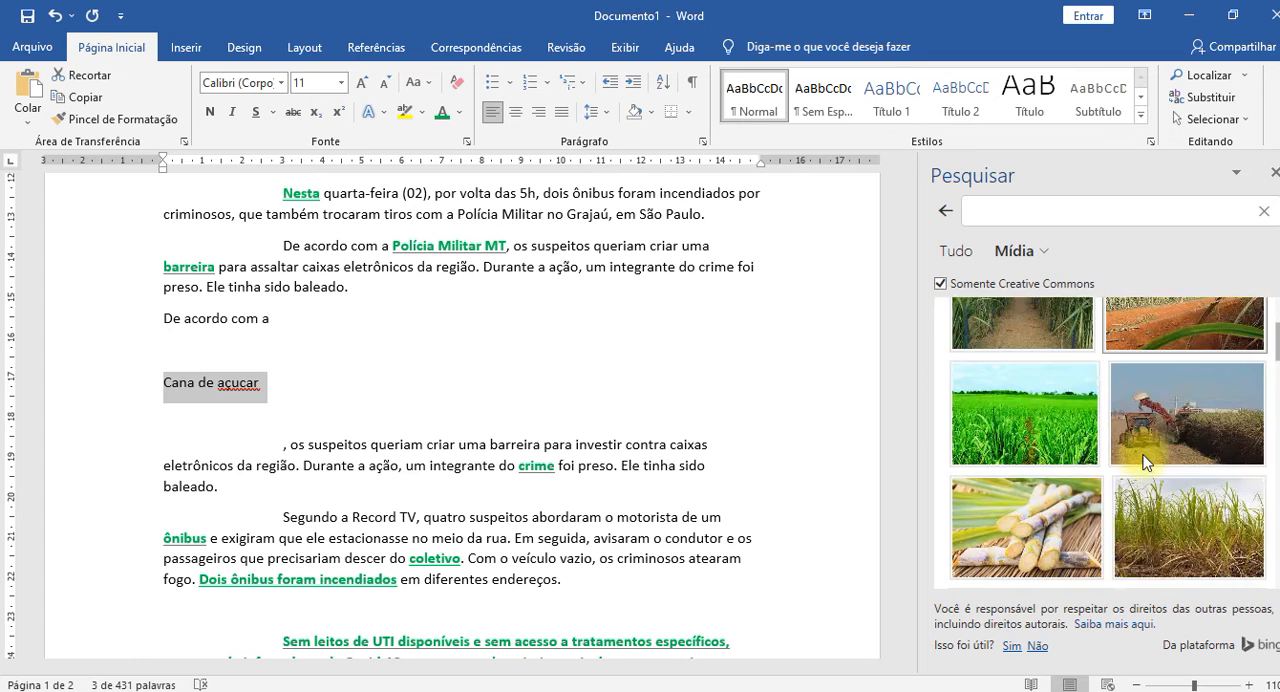
Insert the picture of cut sugarcane stalks in place of "Cana de açucar" and shrink it to about 4.5 cm wide.
{"action": "left_click", "coordinate": [1047, 427]}
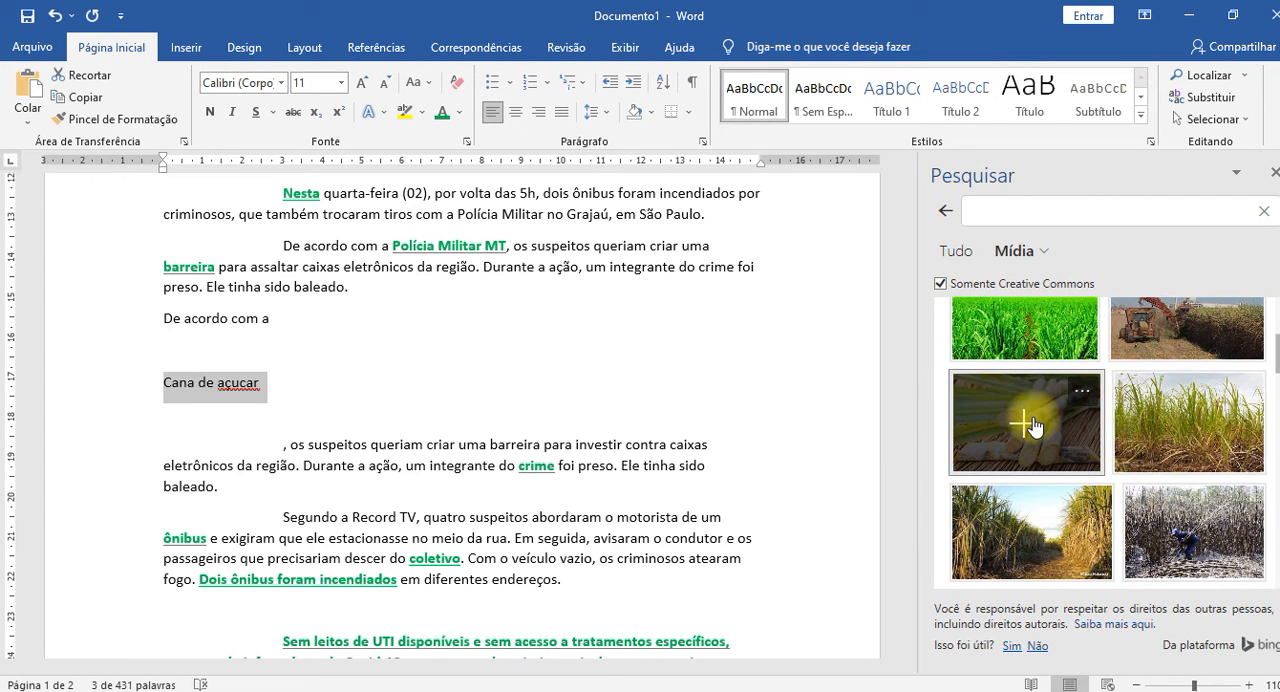
{"action": "left_click", "coordinate": [794, 391]}
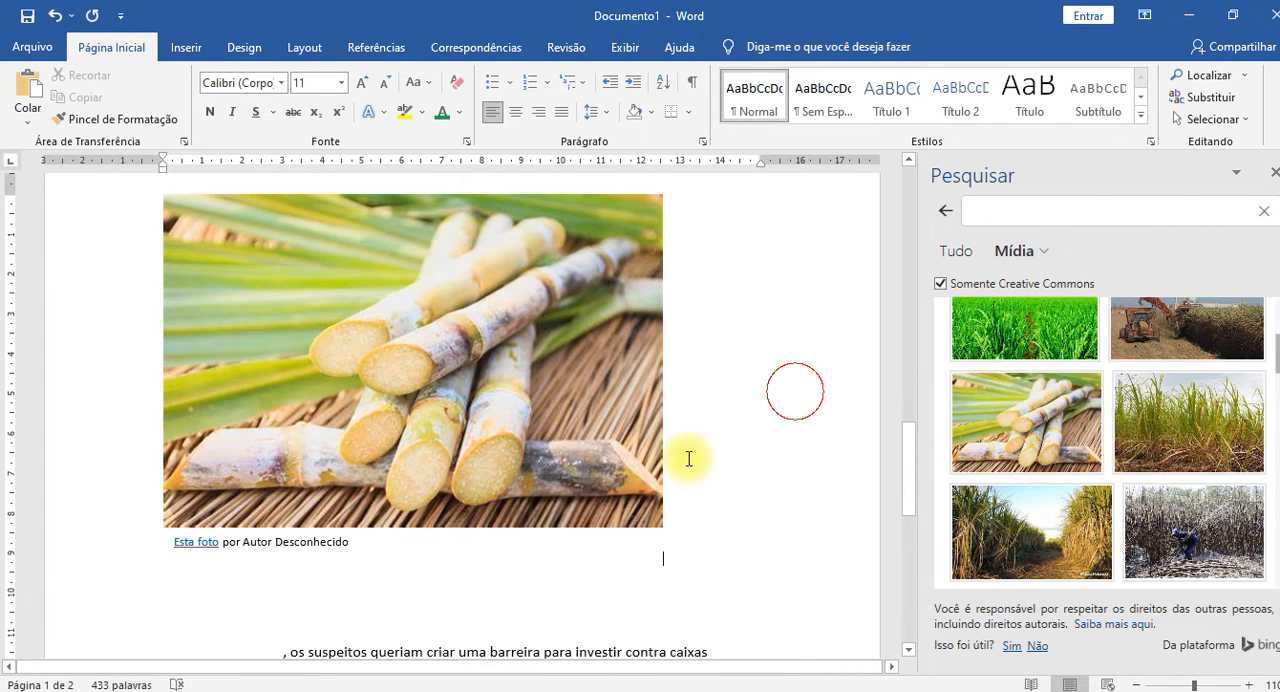
{"action": "left_click", "coordinate": [645, 475]}
{"action": "left_click_drag", "start_coordinate": [668, 571], "coordinate": [345, 320]}
{"action": "scroll", "coordinate": [587, 413], "scroll_direction": "up", "scroll_amount": 3}
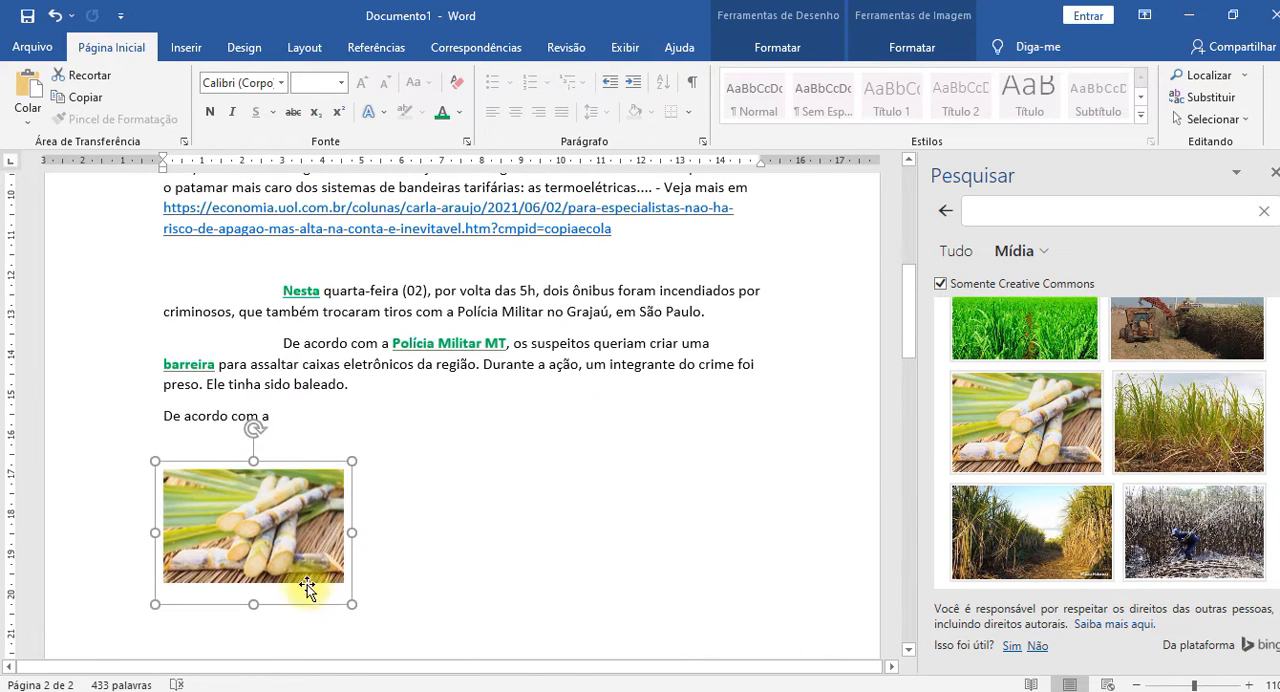
Delete the sugarcane stalk picture together with its leftover caption frame.
{"action": "left_click", "coordinate": [286, 544]}
{"action": "key", "text": "Delete"}
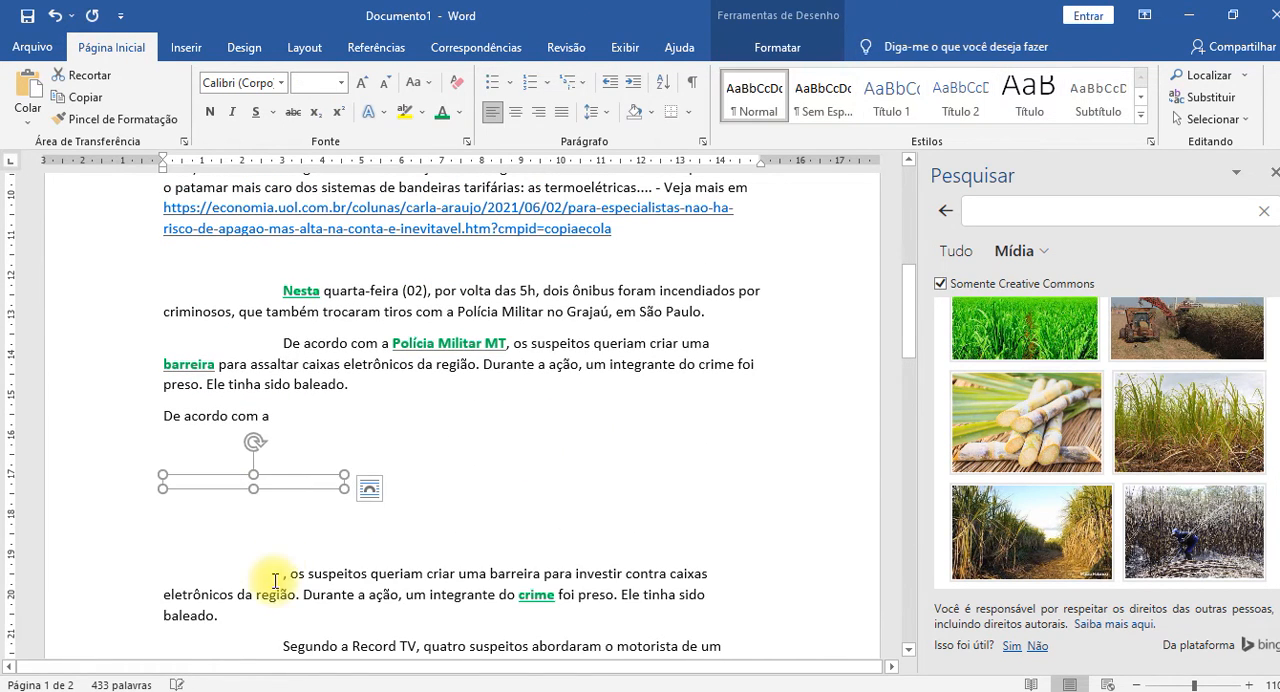
{"action": "left_click", "coordinate": [305, 486]}
{"action": "key", "text": "Delete"}
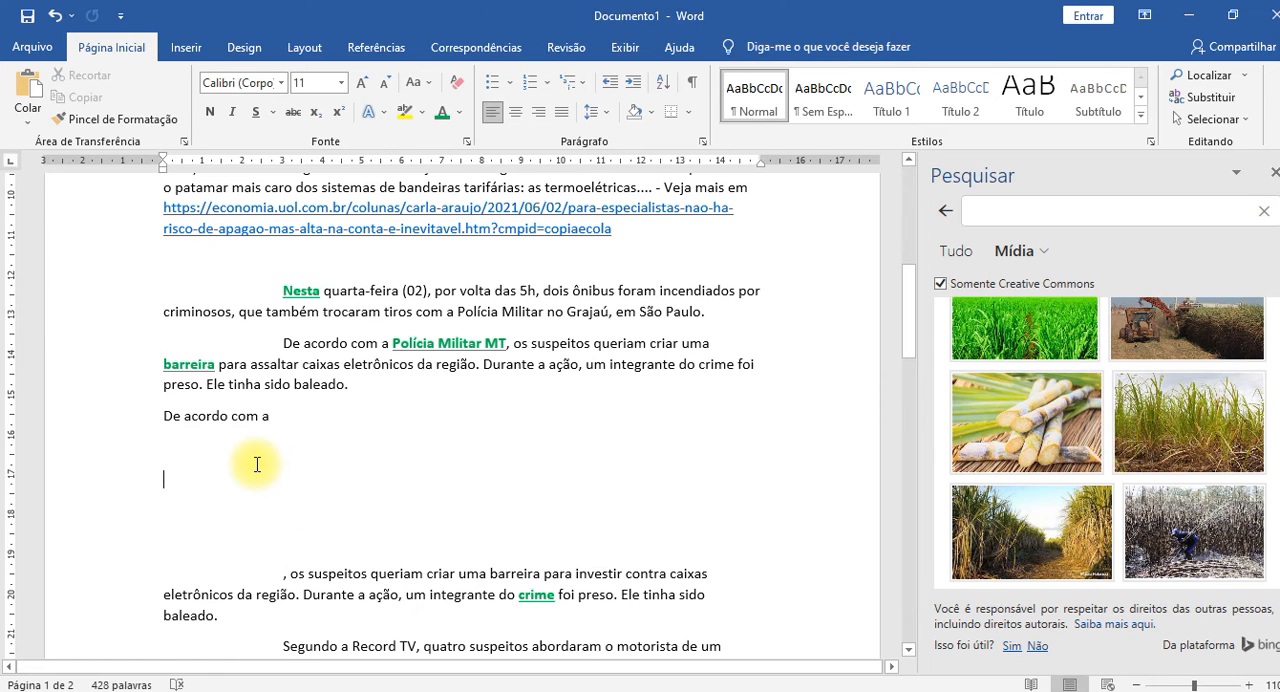
Write "Plantio cana açucar" on the empty line below "De acordo com a".
{"action": "type", "text": "plantio cana"}
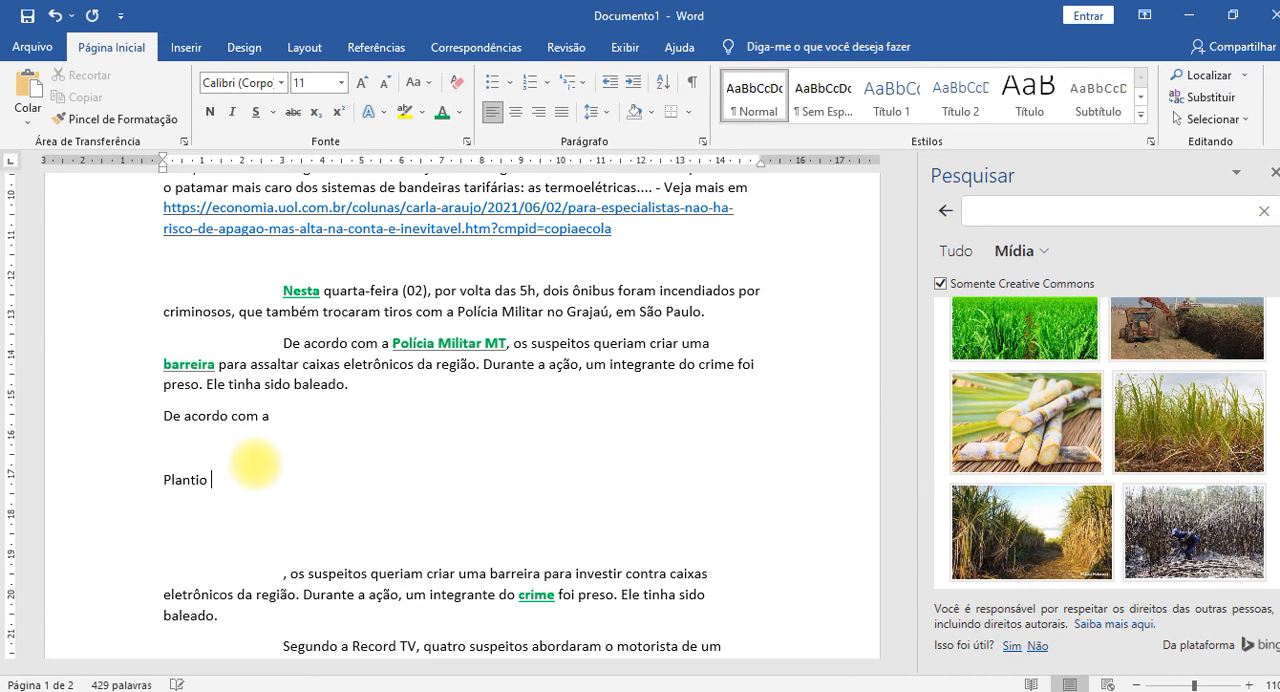
{"action": "type", "text": " açã"}
{"action": "key", "text": "BackSpace"}
{"action": "type", "text": "ucar"}
Search for "Plantio cana açucar" with the built-in search and browse its additional media images.
{"action": "left_click_drag", "start_coordinate": [160, 480], "coordinate": [280, 483]}
{"action": "right_click", "coordinate": [279, 483]}
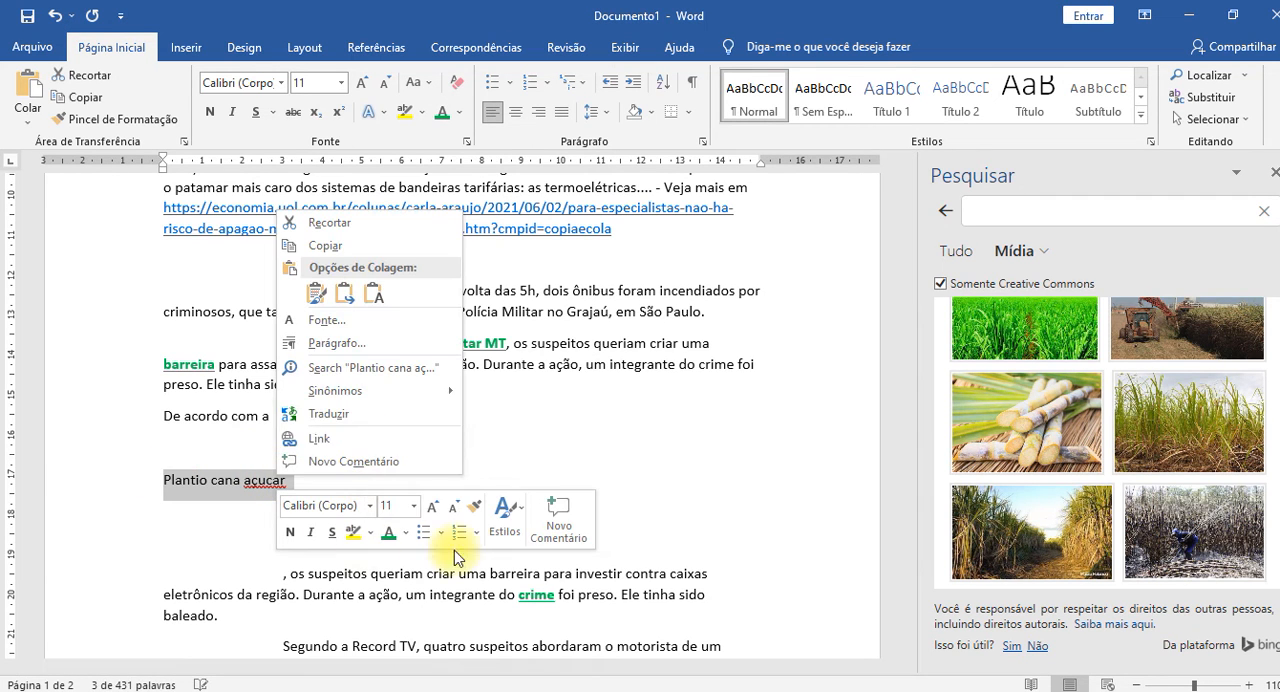
{"action": "left_click", "coordinate": [370, 368]}
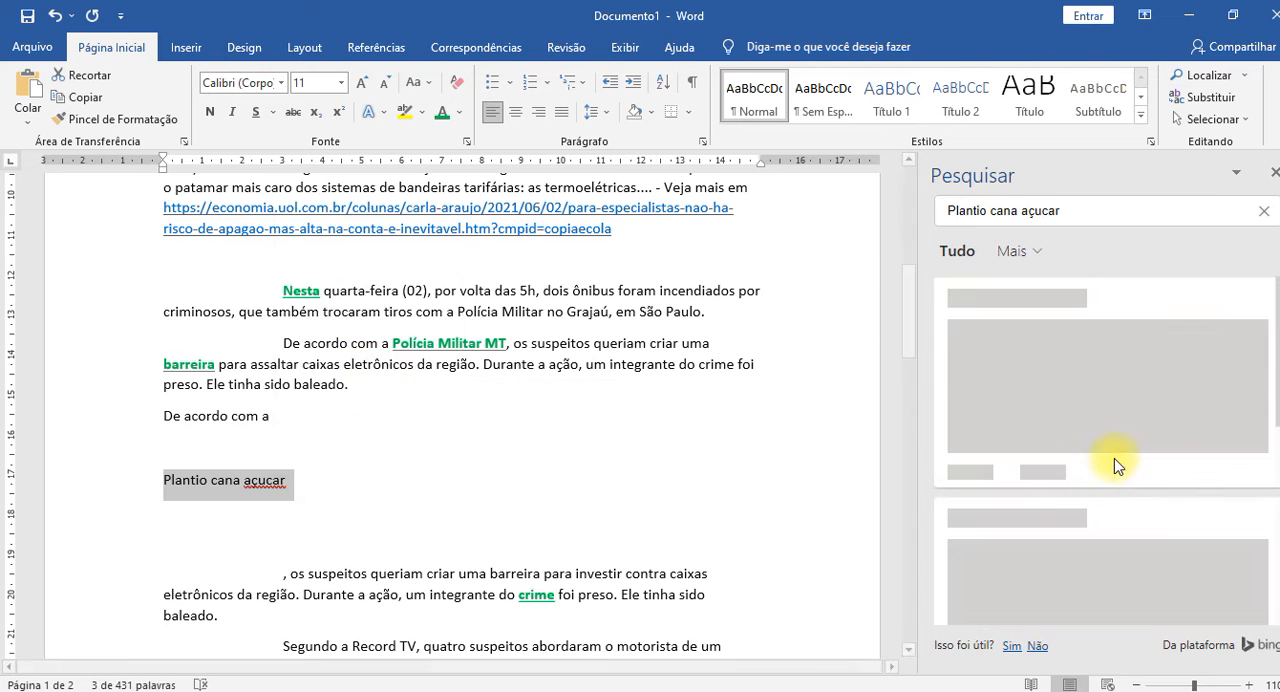
{"action": "scroll", "coordinate": [1132, 450], "scroll_direction": "down", "scroll_amount": 5}
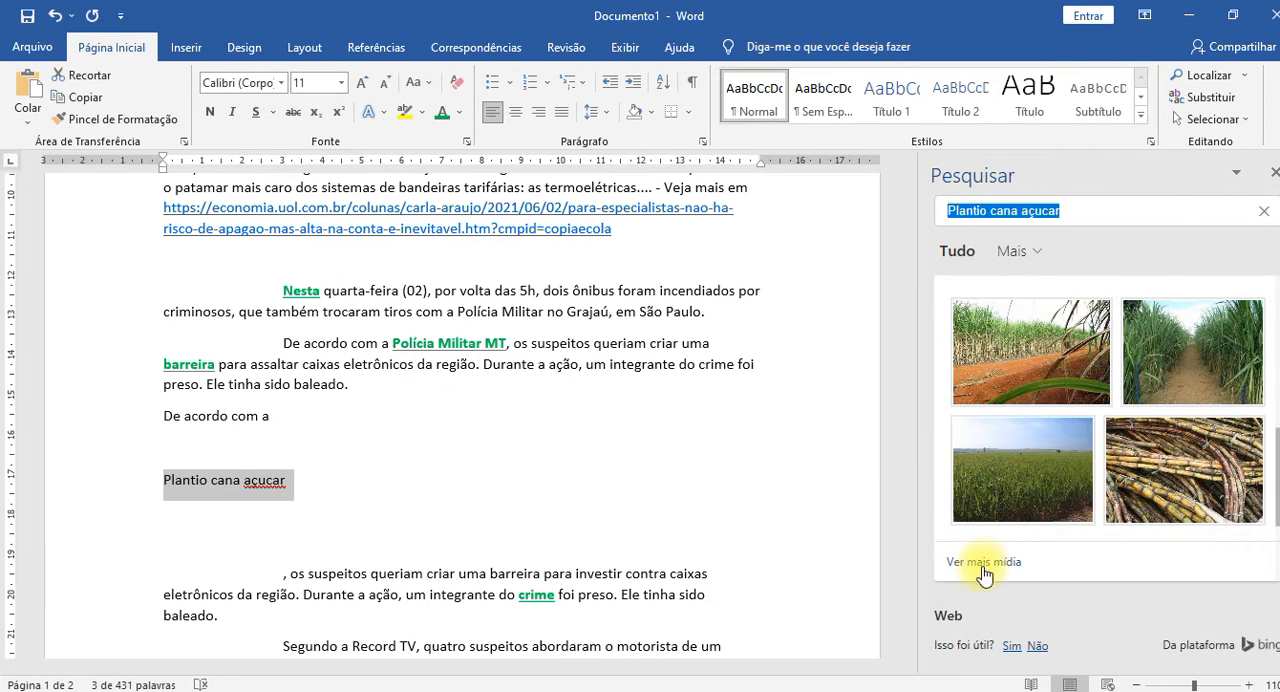
{"action": "left_click", "coordinate": [983, 562]}
{"action": "scroll", "coordinate": [1166, 440], "scroll_direction": "down", "scroll_amount": 3}
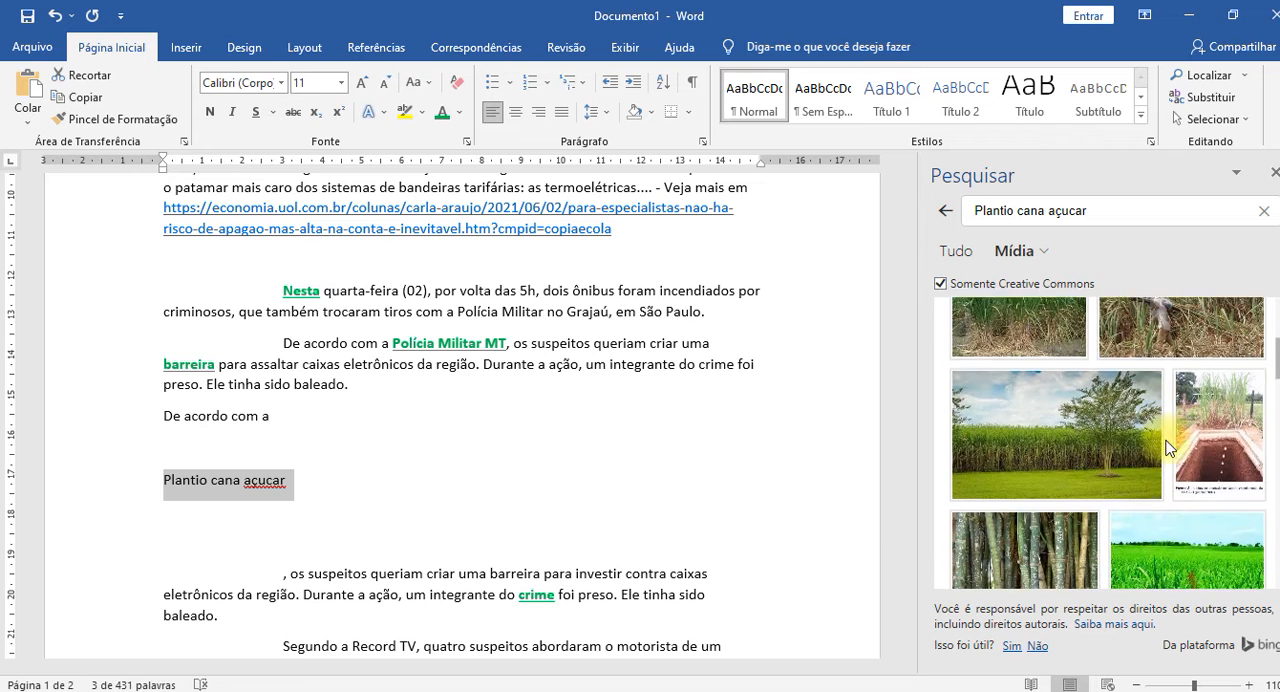
{"action": "scroll", "coordinate": [1166, 440], "scroll_direction": "down", "scroll_amount": 5}
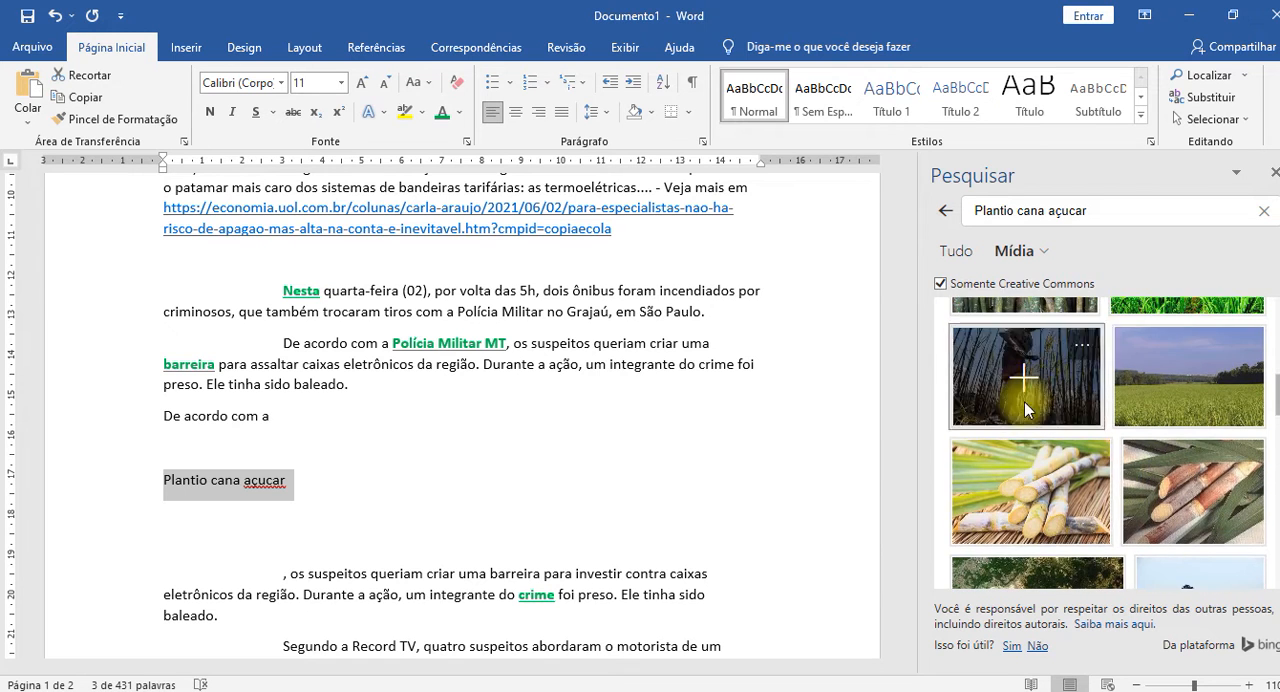
{"action": "scroll", "coordinate": [1185, 475], "scroll_direction": "down", "scroll_amount": 5}
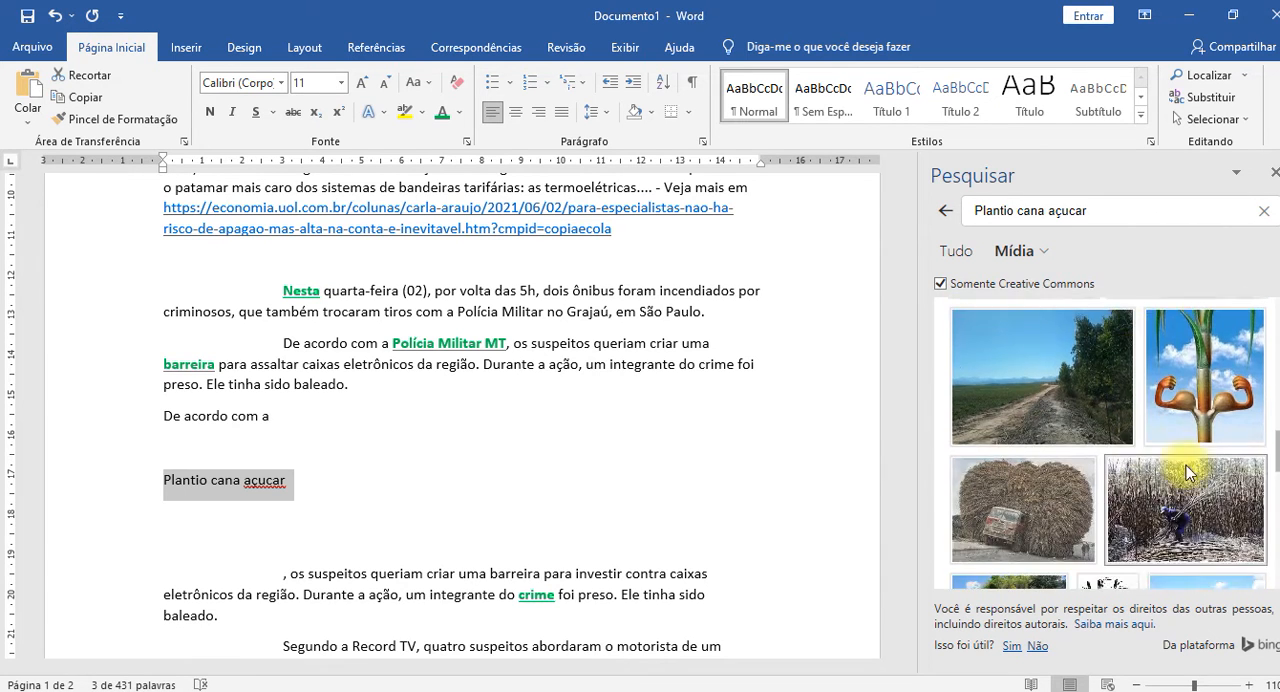
{"action": "scroll", "coordinate": [1190, 478], "scroll_direction": "down", "scroll_amount": 1}
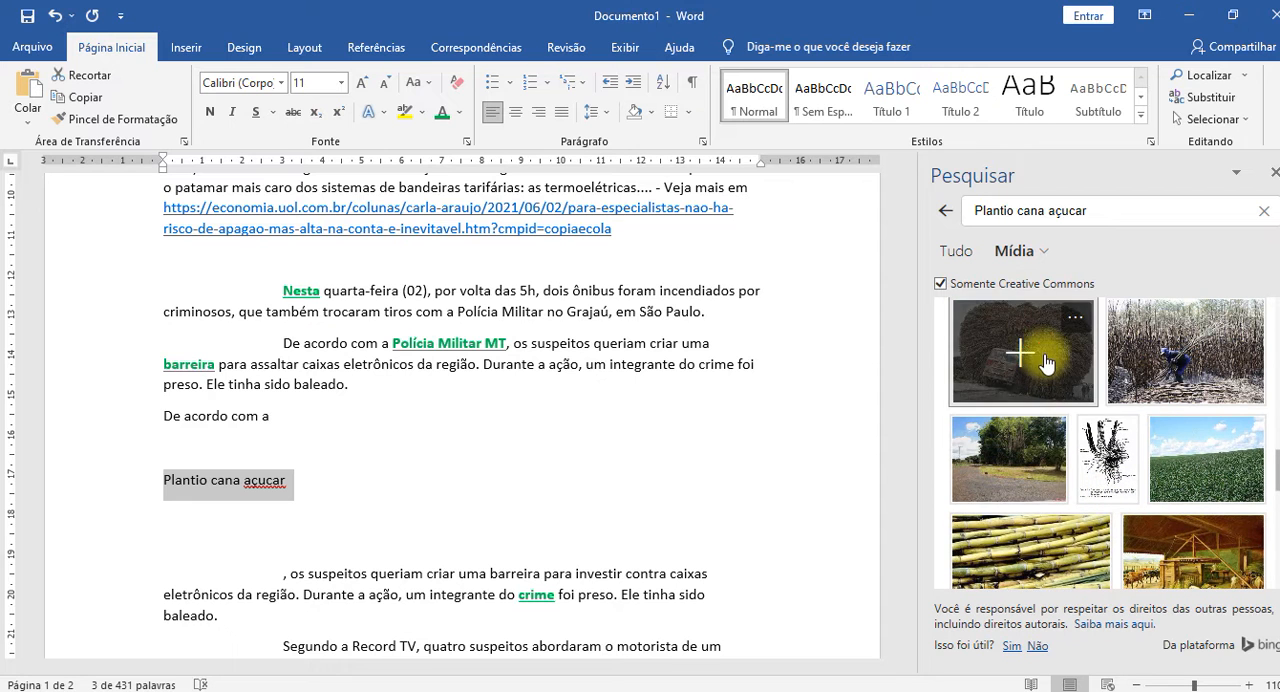
Insert the picture of the truck overloaded with sugarcane in place of "Plantio cana açucar", and delete it again.
{"action": "left_click", "coordinate": [1020, 352]}
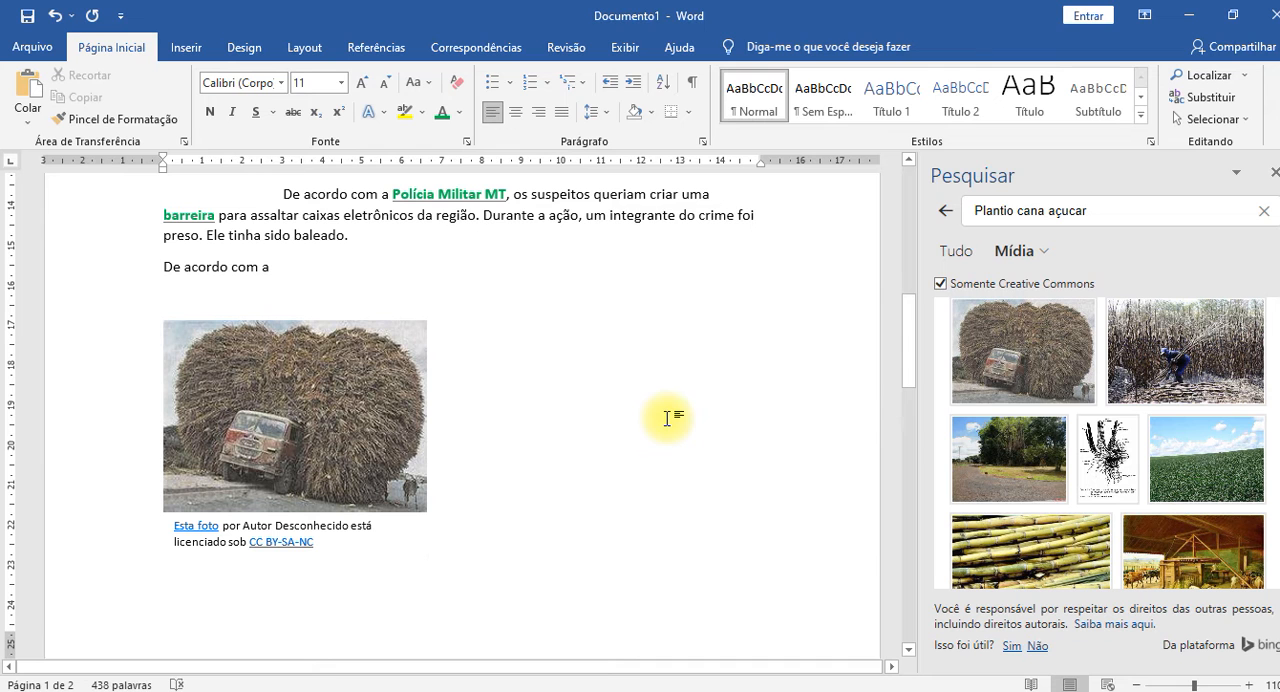
{"action": "left_click", "coordinate": [400, 415]}
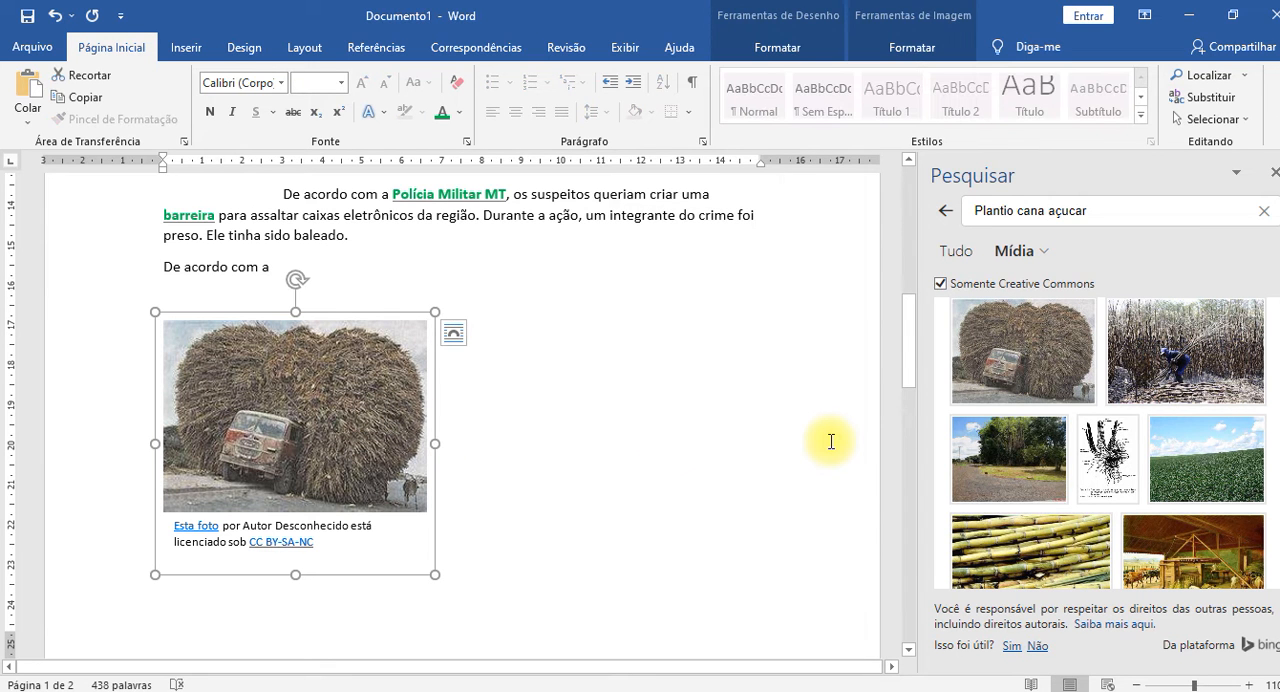
{"action": "key", "text": "Delete"}
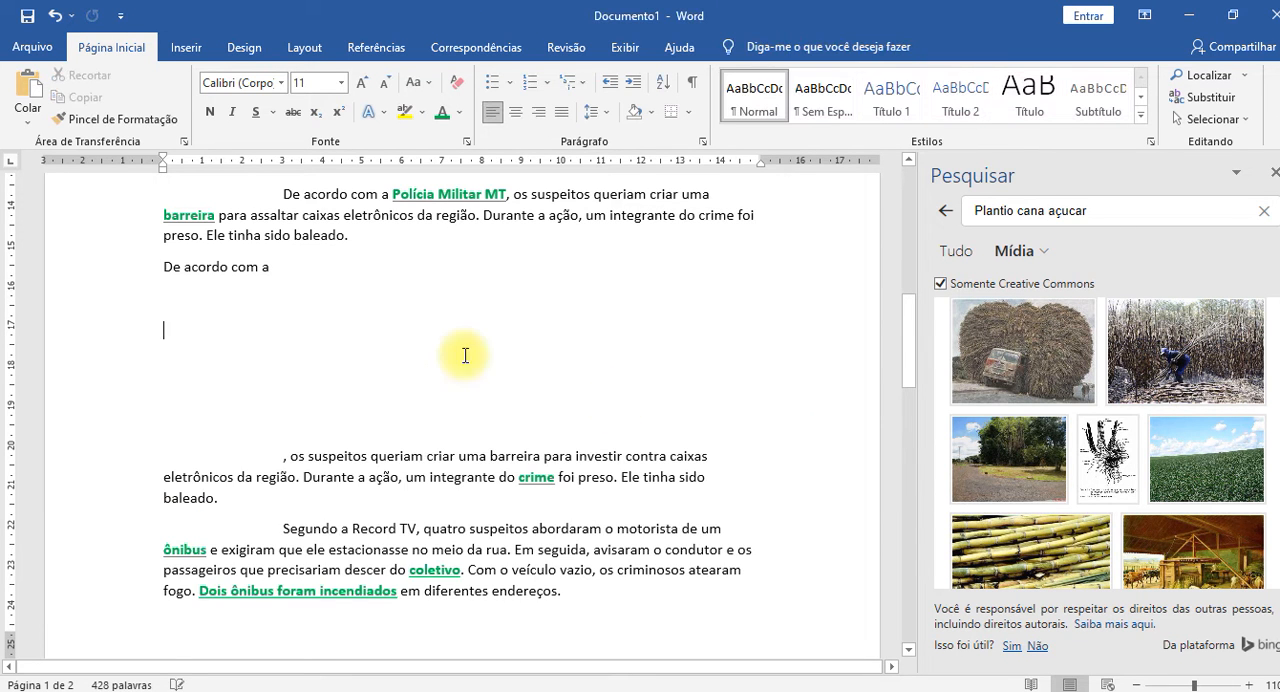
Close the built-in search and collapse the ribbon to enlarge the document view.
{"action": "scroll", "coordinate": [475, 360], "scroll_direction": "up", "scroll_amount": 6}
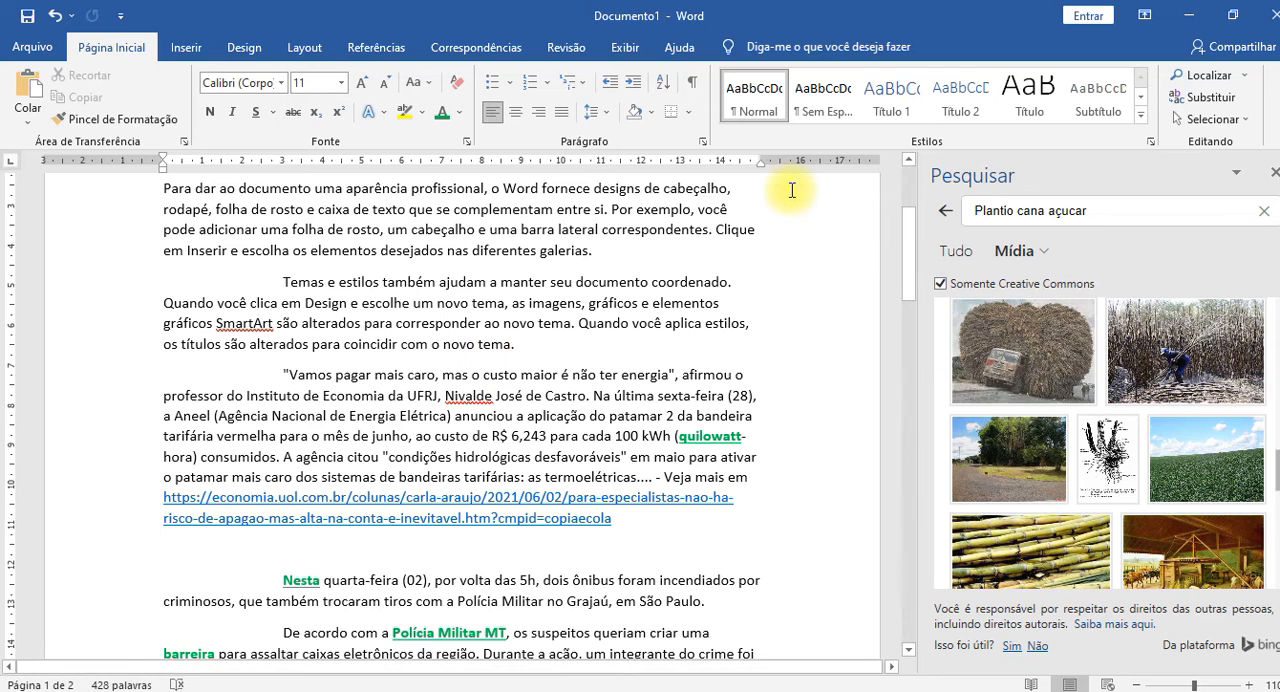
{"action": "mouse_move", "coordinate": [1060, 334]}
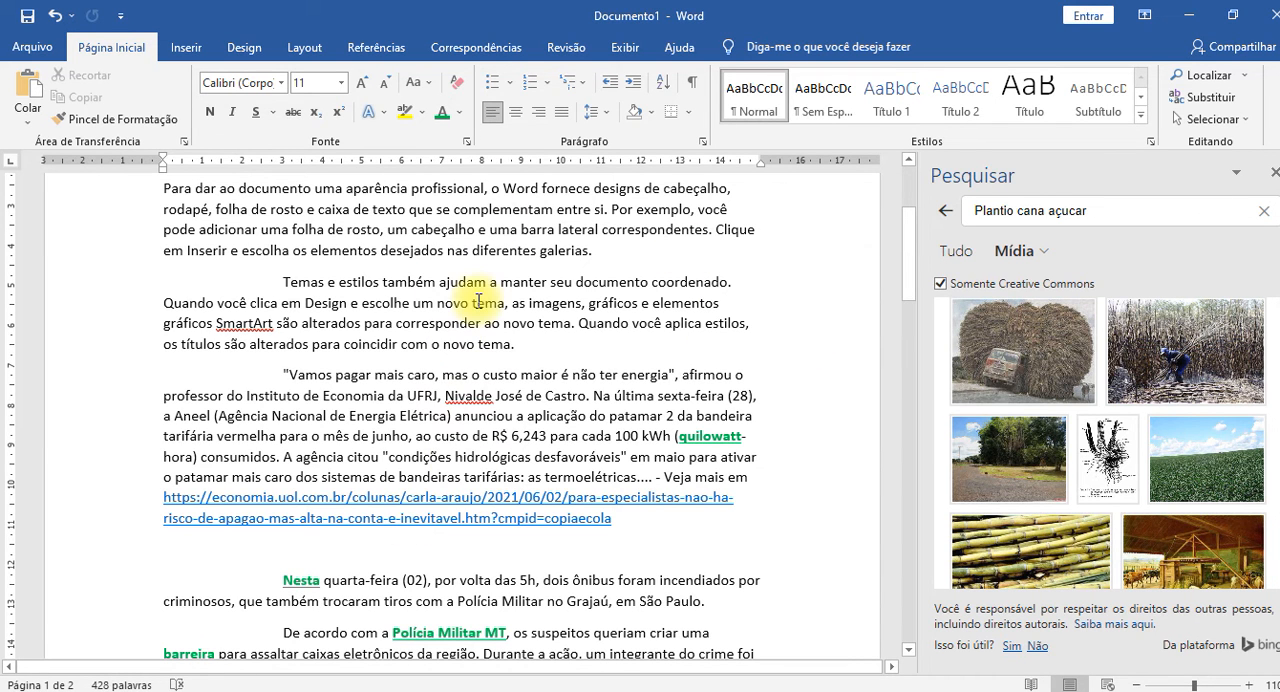
{"action": "left_click", "coordinate": [1274, 172]}
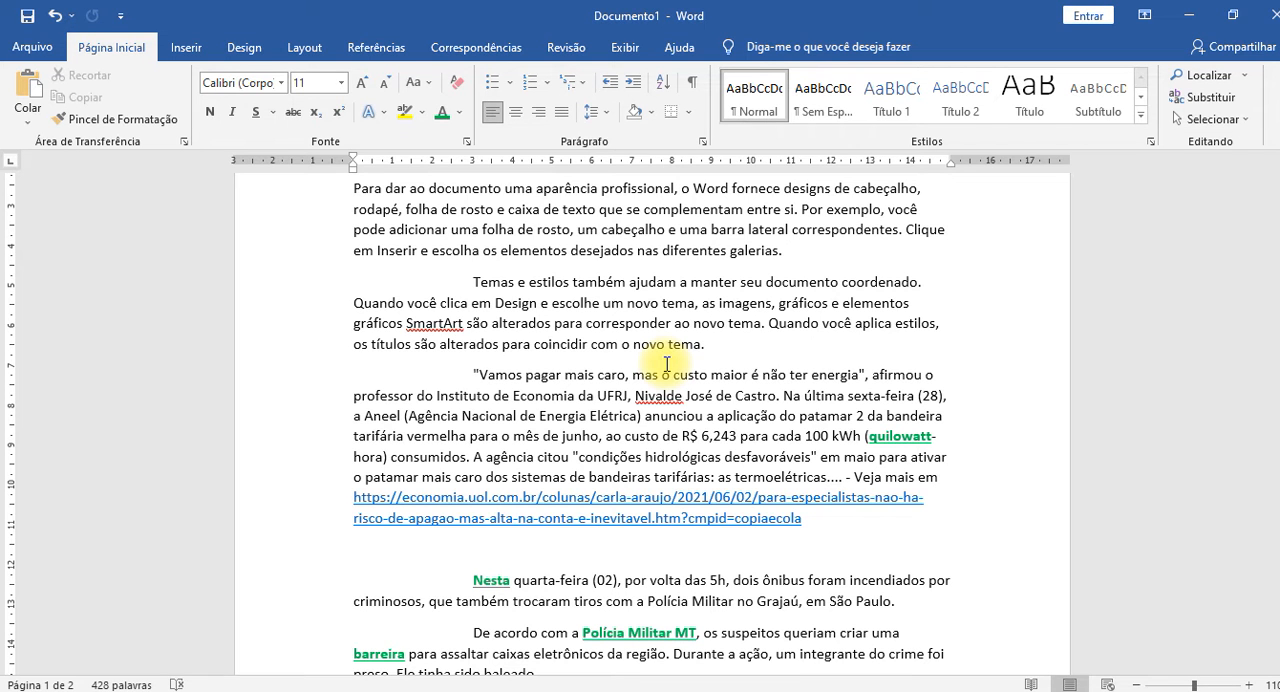
{"action": "key", "text": "ctrl+F1"}
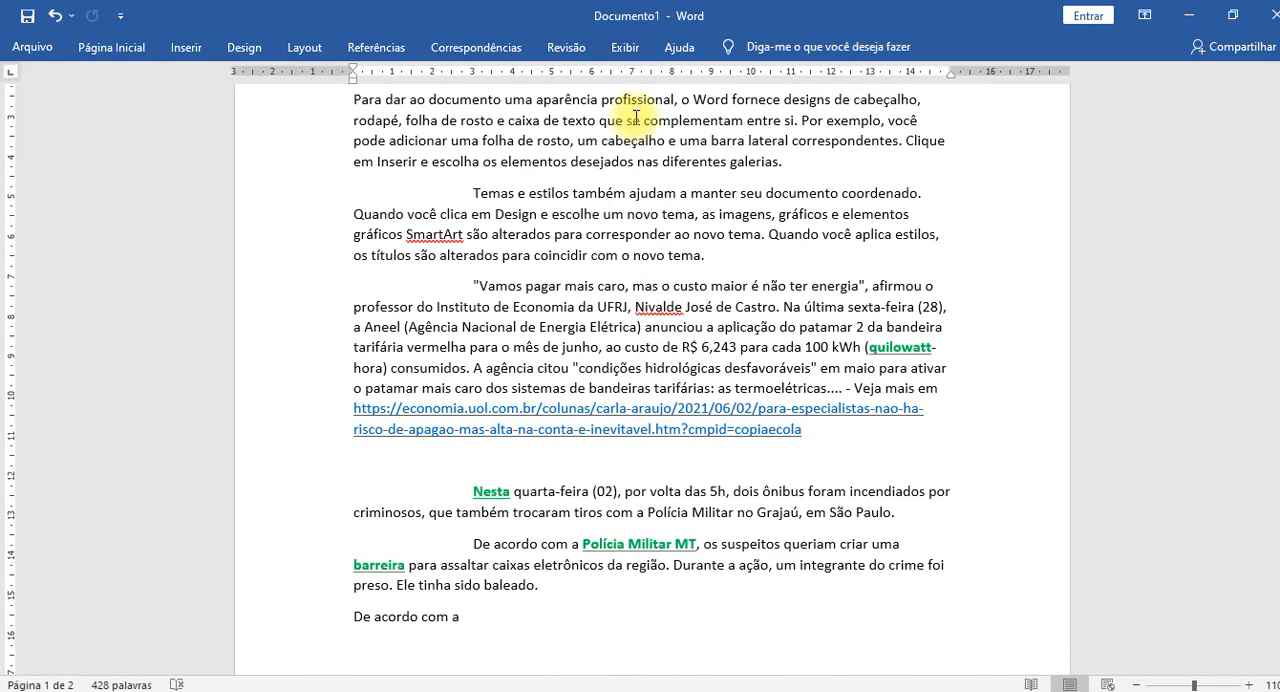
Add the filler line "Sakjbdhjkabhj hij ihio dhuioa io io ioshuio" after the first paragraph and make its last word bold.
{"action": "scroll", "coordinate": [500, 486], "scroll_direction": "down", "scroll_amount": 4}
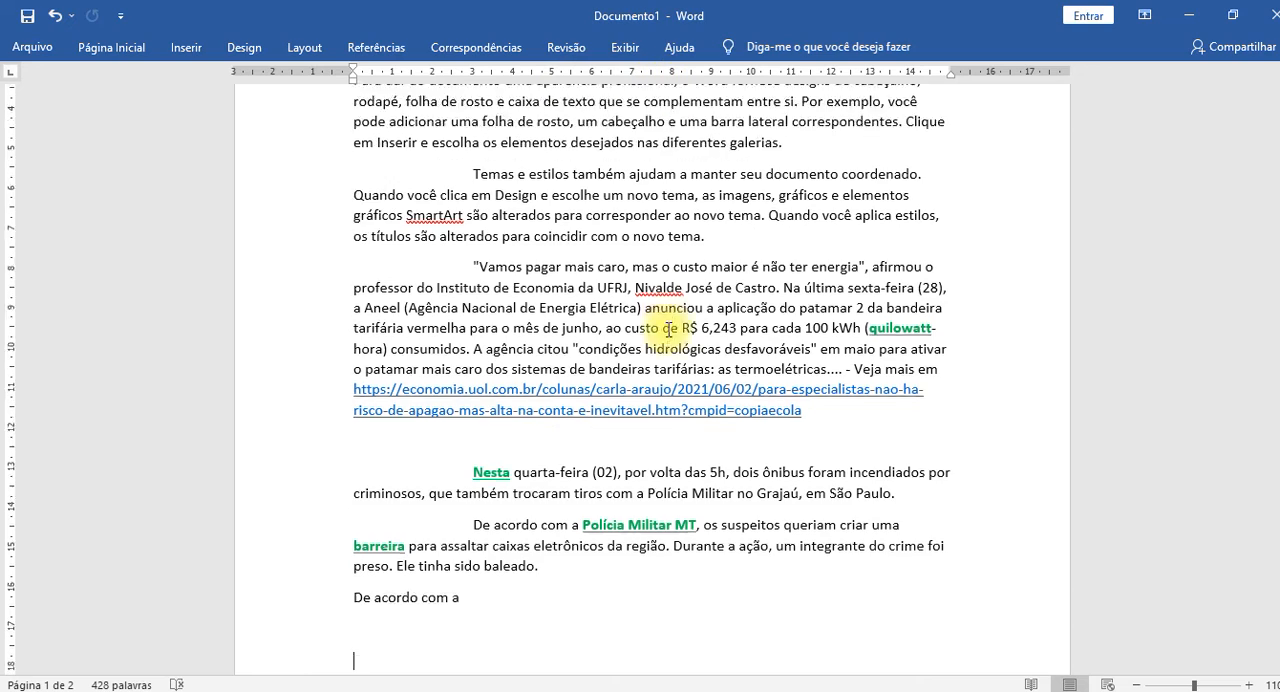
{"action": "scroll", "coordinate": [608, 594], "scroll_direction": "up", "scroll_amount": 6}
{"action": "scroll", "coordinate": [649, 434], "scroll_direction": "up", "scroll_amount": 1}
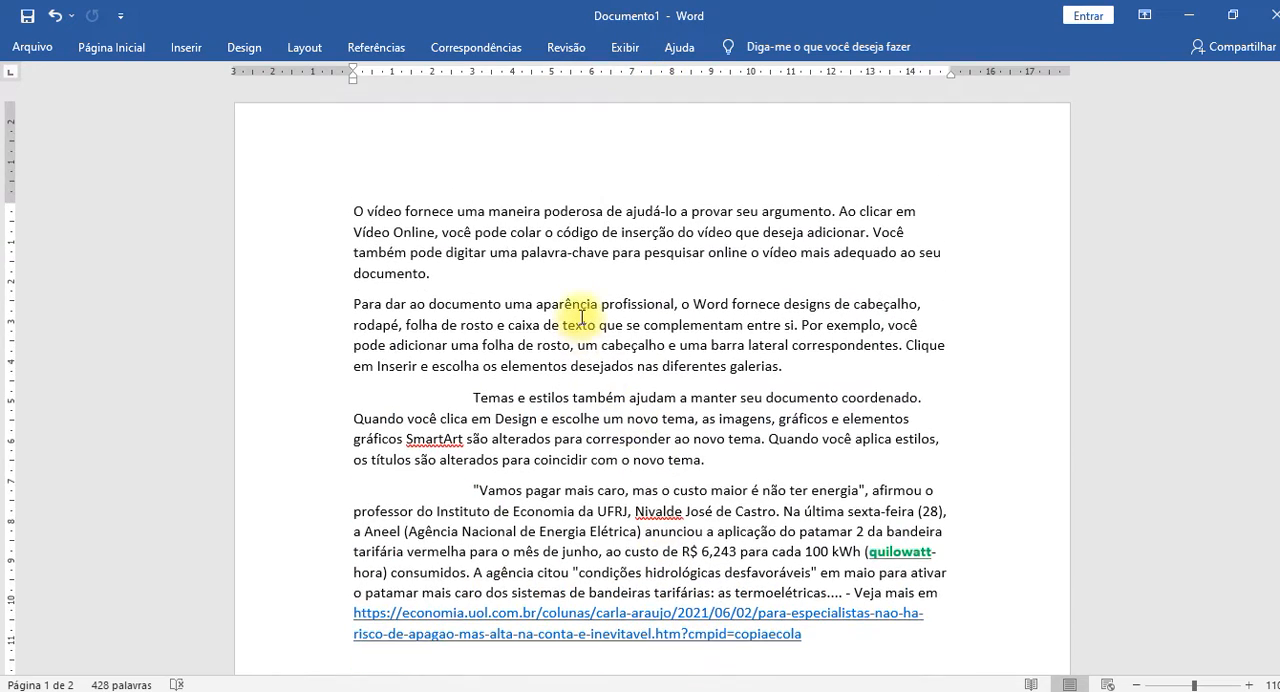
{"action": "left_click", "coordinate": [520, 279]}
{"action": "key", "text": "Return"}
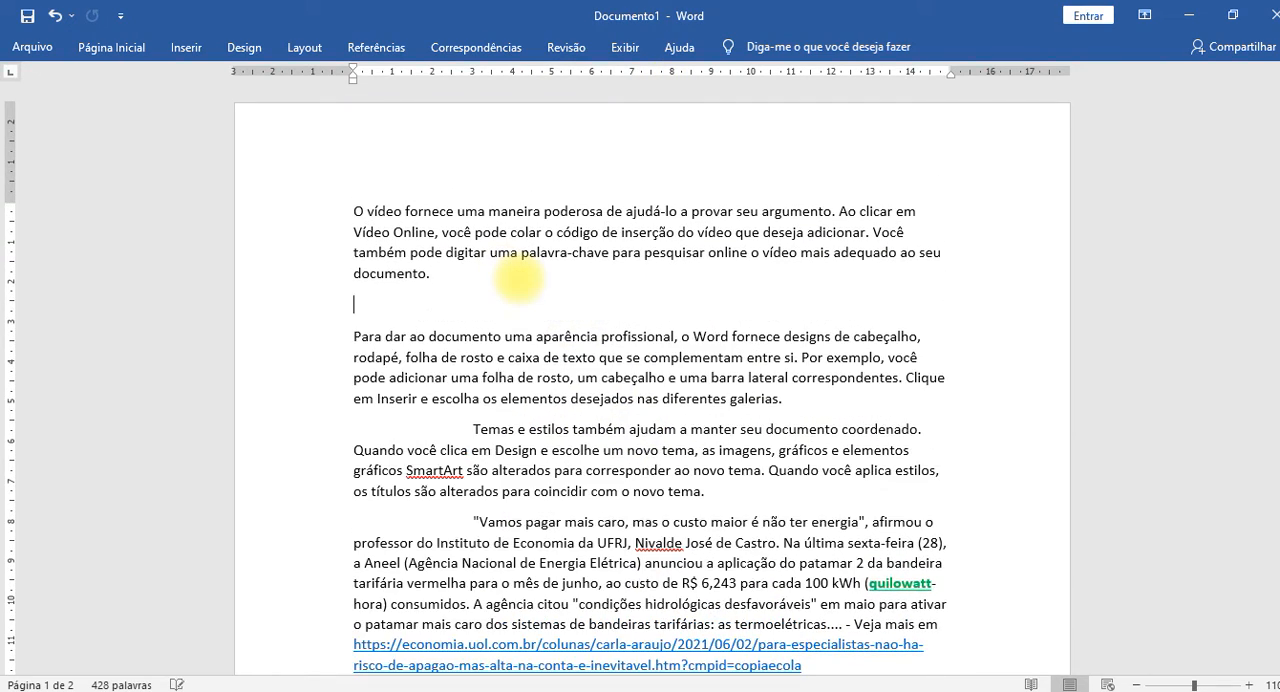
{"action": "type", "text": "Sakjbdhjkabhj hij ihio dhujioa io io ioshuio"}
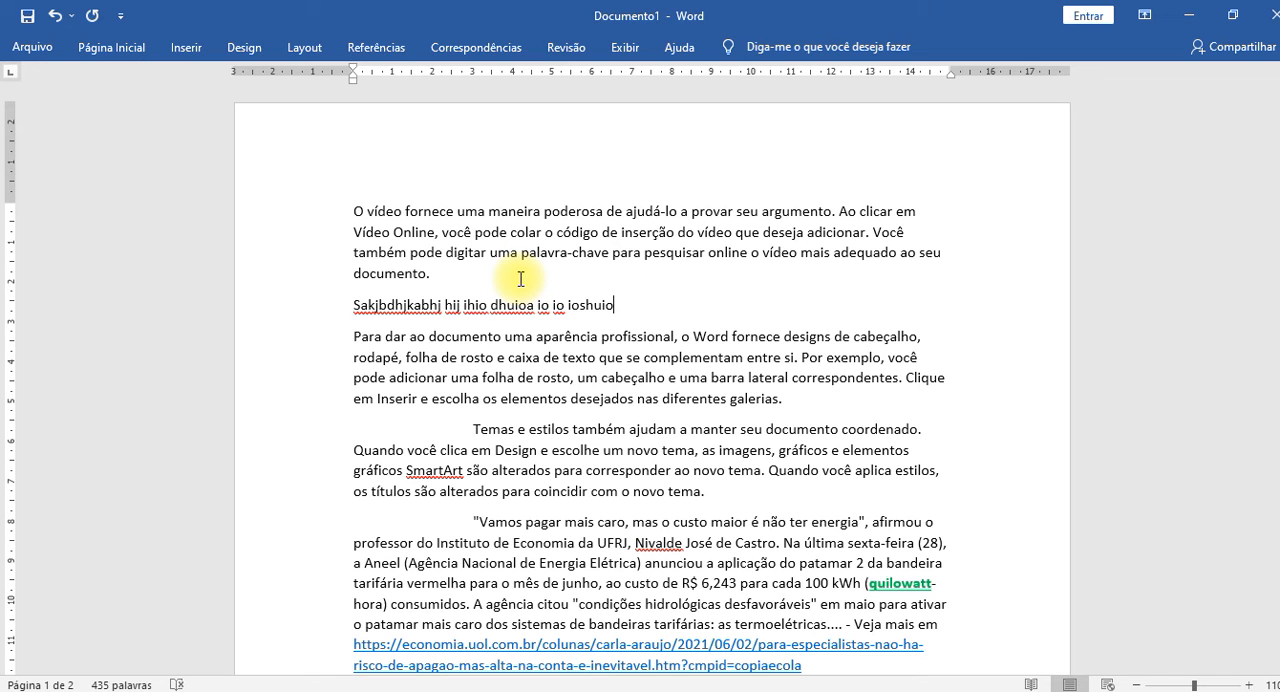
{"action": "key", "text": "ctrl+shift+Left"}
{"action": "key", "text": "ctrl+n"}
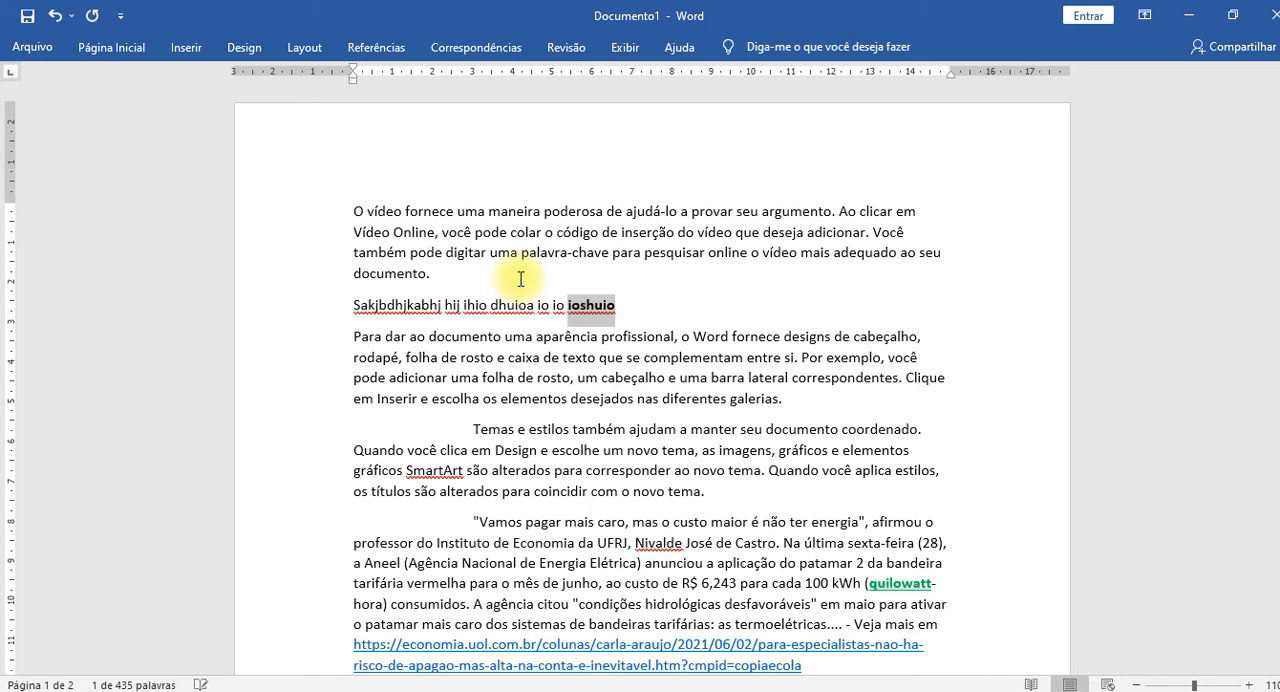
Deselect the bold word at the end of the filler line and switch the ribbon repeatedly between collapsed and expanded.
{"action": "key", "text": "Right"}
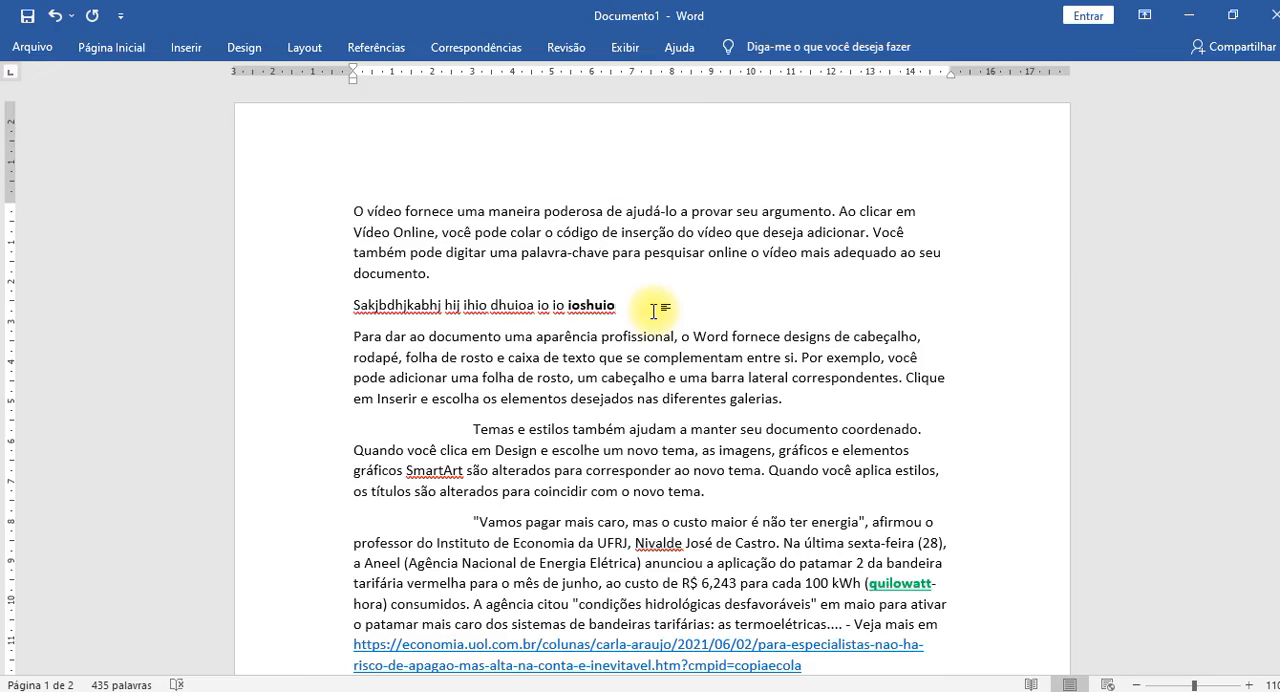
{"action": "key", "text": "ctrl+F1"}
{"action": "key", "text": "ctrl+F1"}
{"action": "key", "text": "ctrl+F1"}
{"action": "key", "text": "ctrl+F1"}
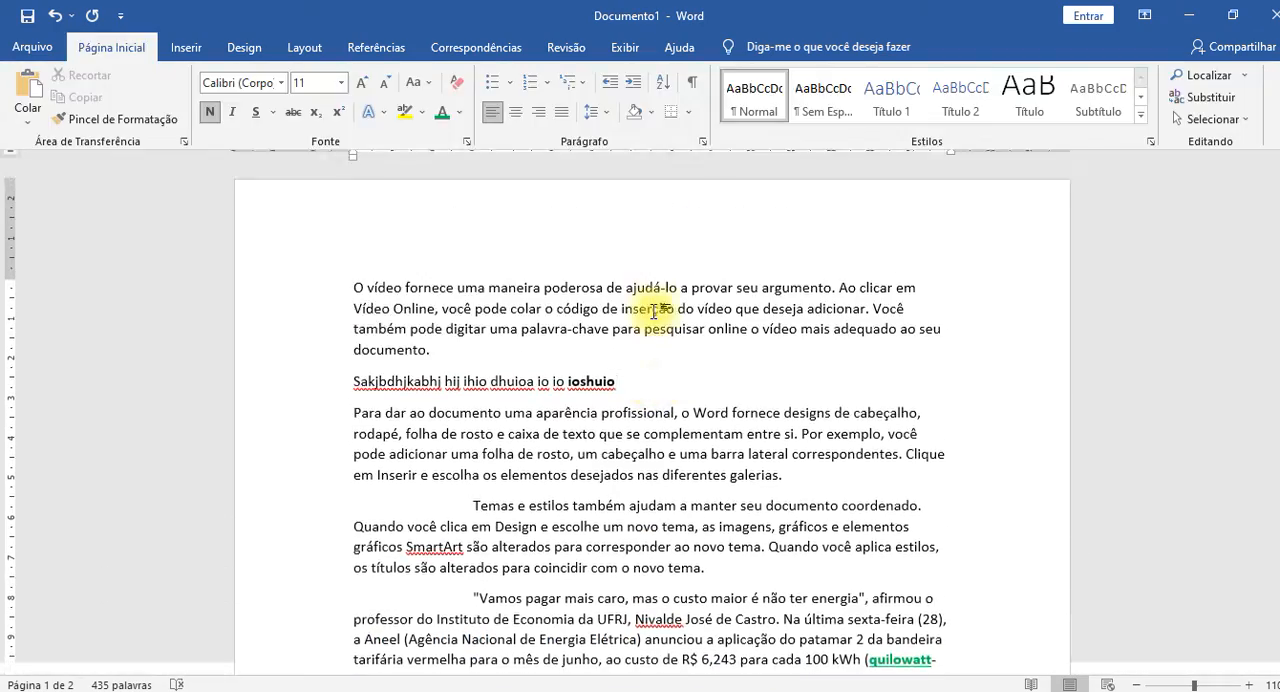
{"action": "key", "text": "ctrl+F1"}
{"action": "key", "text": "ctrl+F1"}
{"action": "key", "text": "ctrl+F1"}
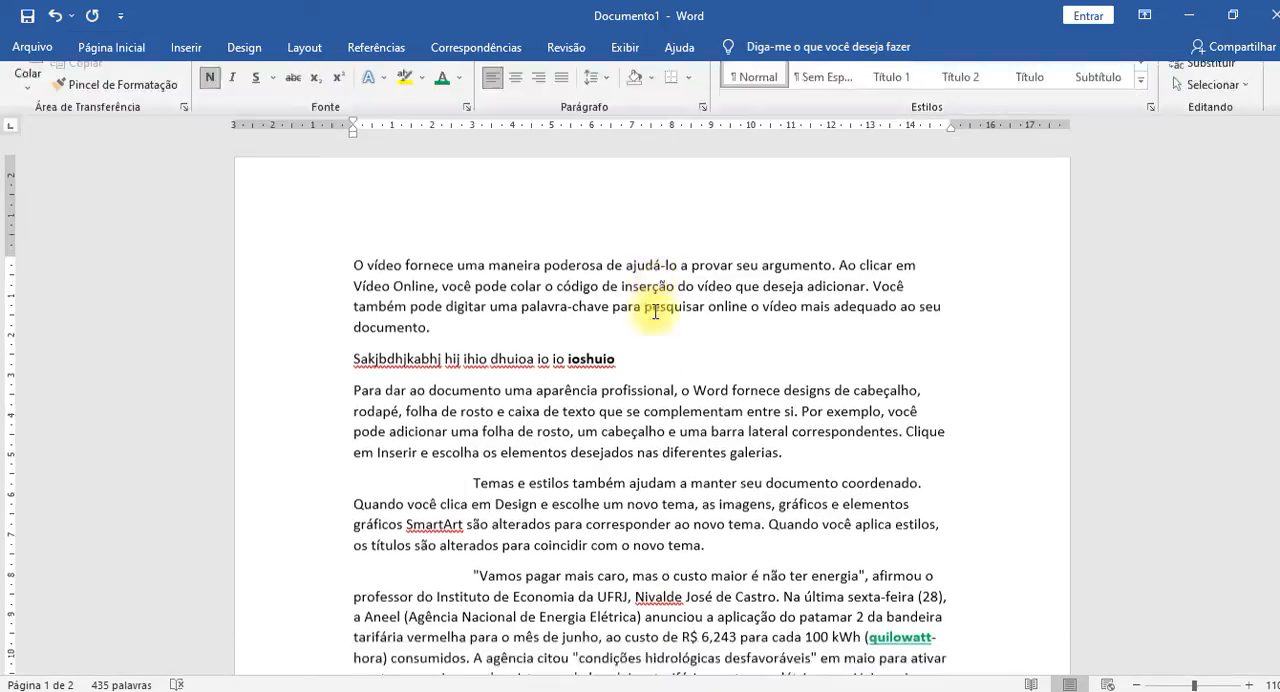
{"action": "key", "text": "ctrl+F1"}
{"action": "key", "text": "ctrl+F1"}
{"action": "key", "text": "ctrl+F1"}
{"action": "key", "text": "ctrl+F1"}
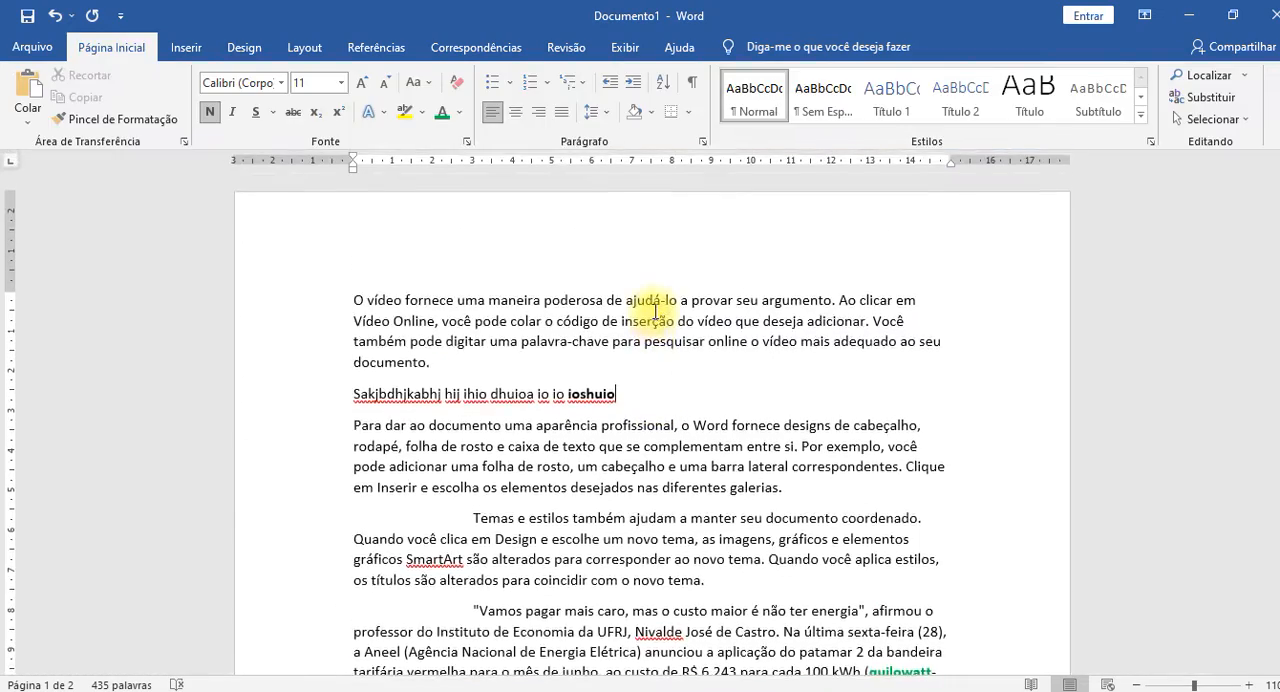
{"action": "key", "text": "ctrl+F1"}
{"action": "key", "text": "ctrl+F1"}
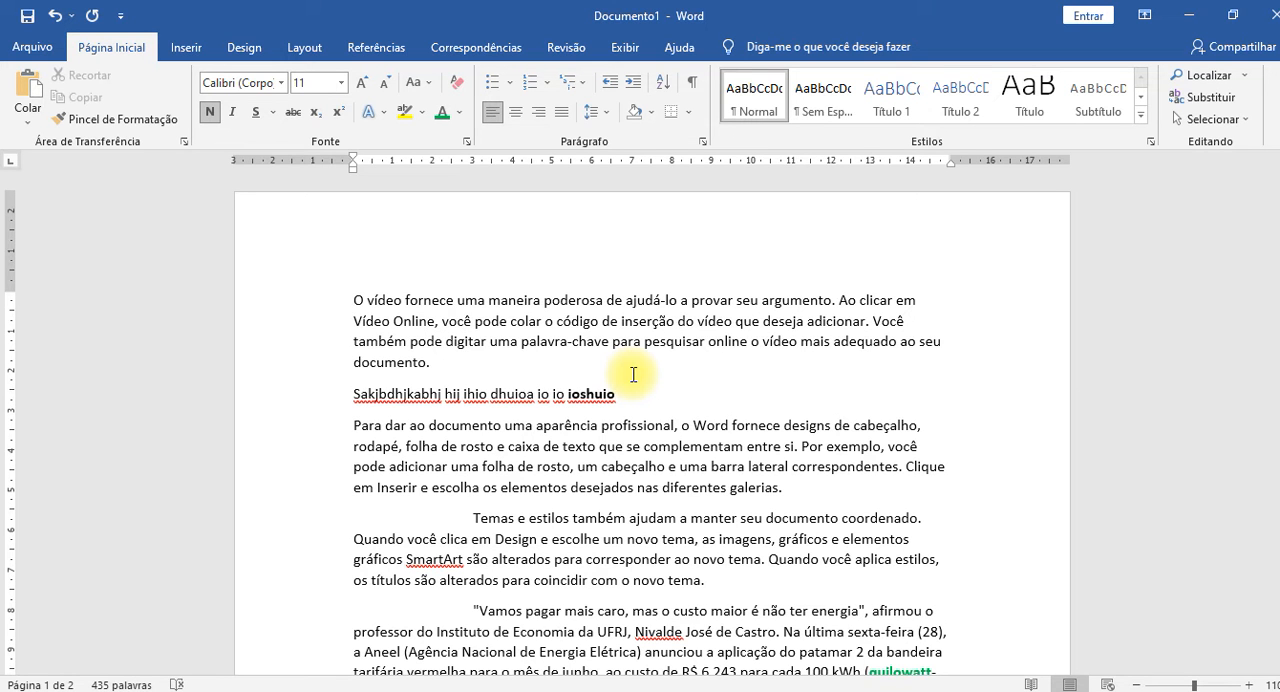
Collapse the ribbon to view more of the document, and expand it again.
{"action": "key", "text": "ctrl+F1"}
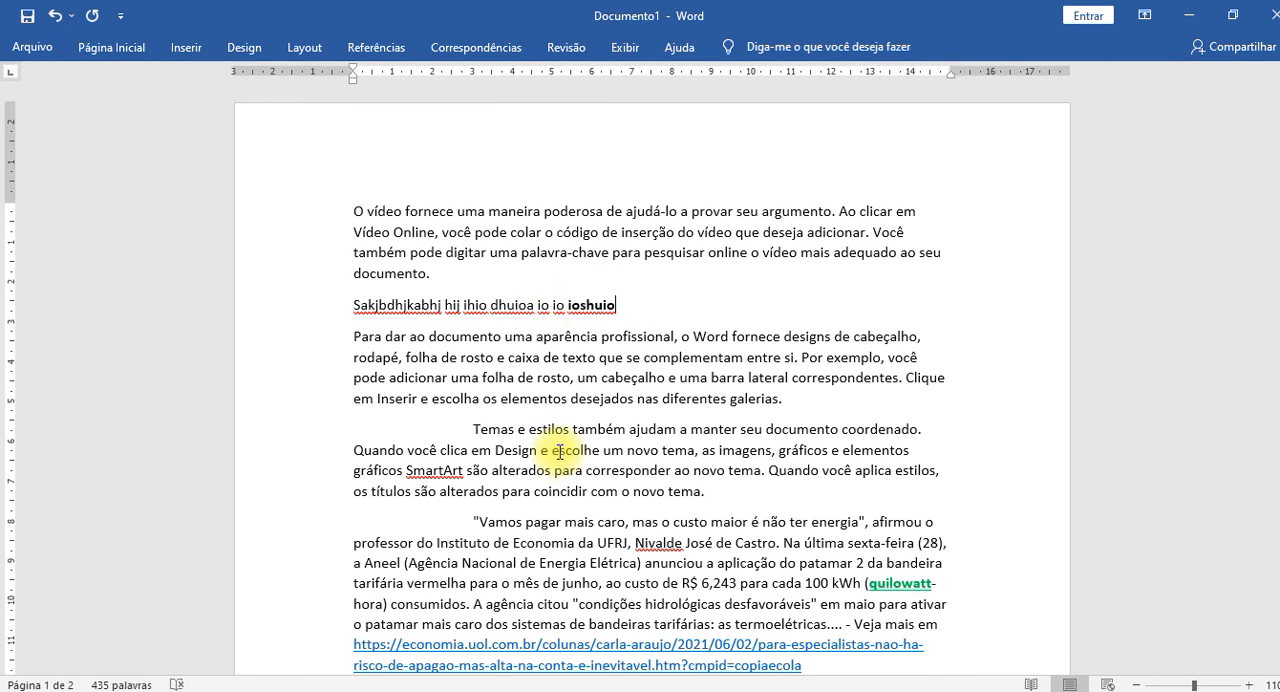
{"action": "key", "text": "ctrl+F1"}
{"action": "key", "text": "ctrl+F1"}
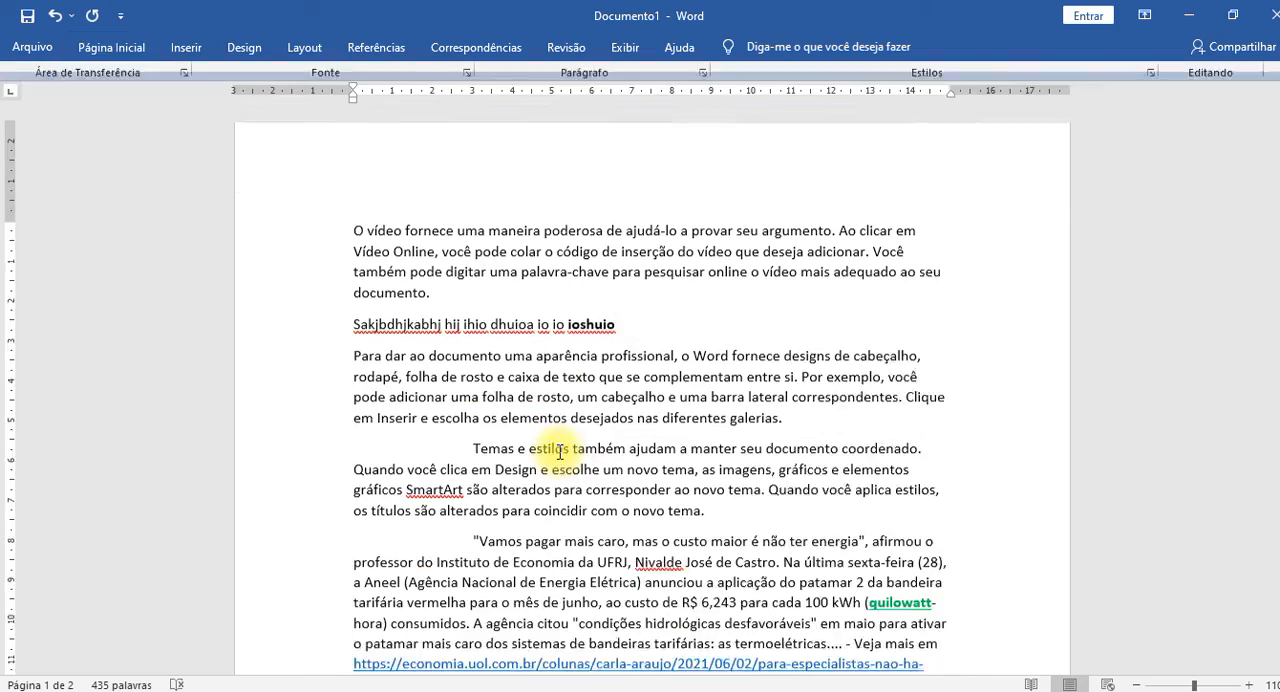
{"action": "scroll", "coordinate": [694, 458], "scroll_direction": "down", "scroll_amount": 18}
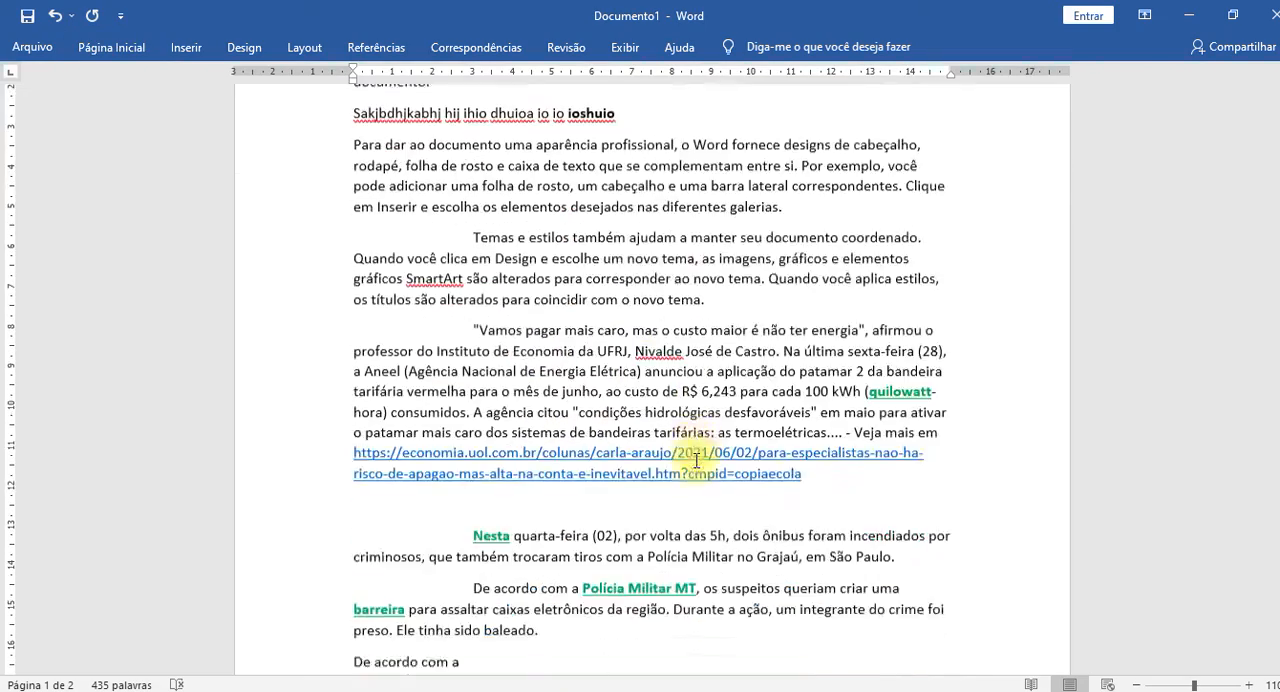
{"action": "scroll", "coordinate": [694, 461], "scroll_direction": "up", "scroll_amount": 18}
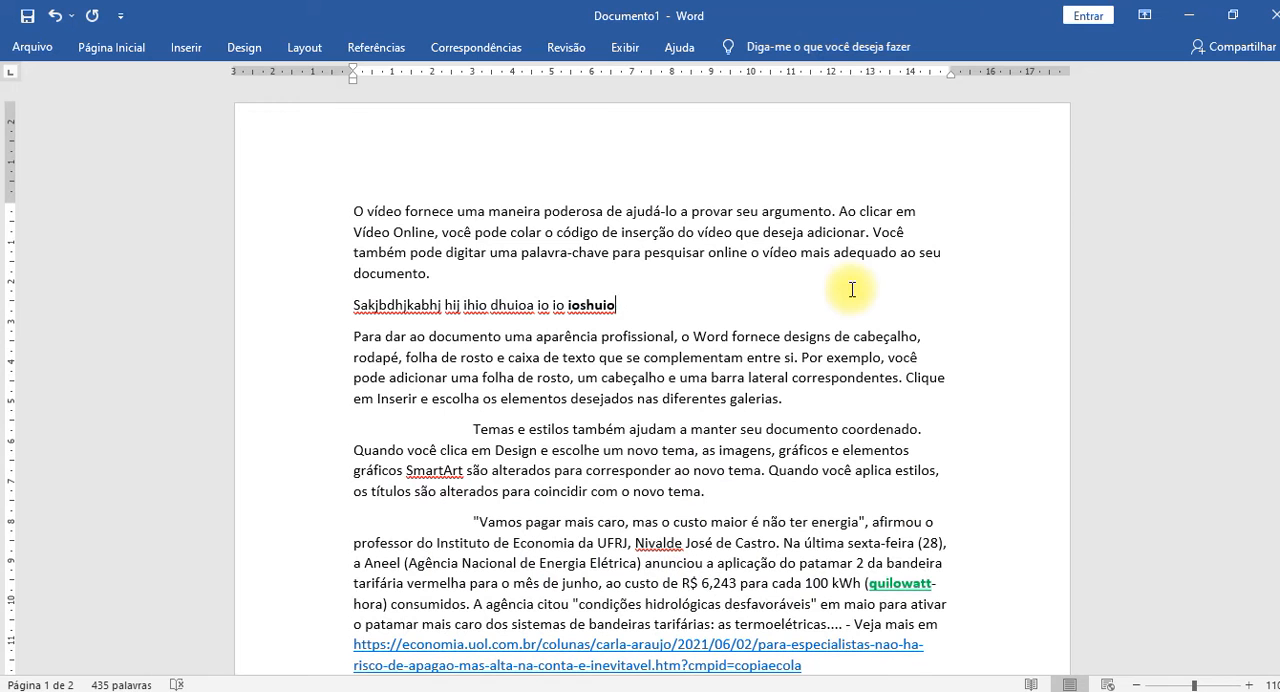
{"action": "key", "text": "ctrl+F1"}
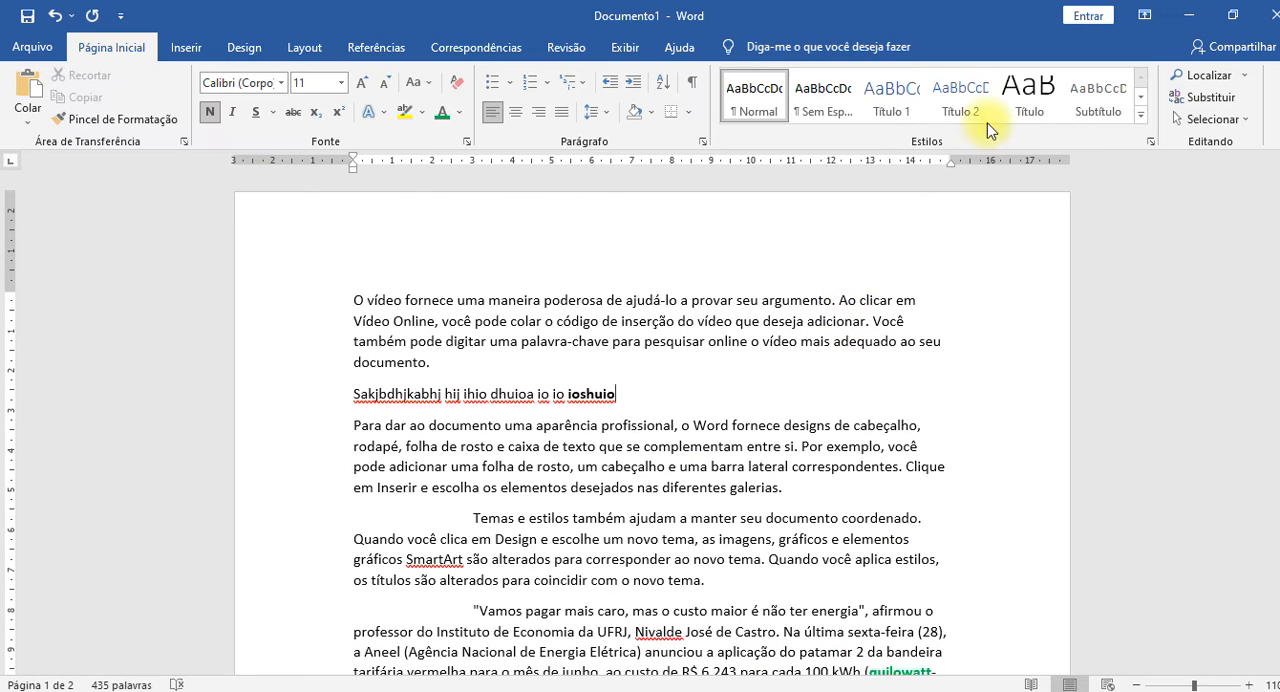
Set the ribbon to hide automatically and append "iosdj fioji sdjio fjsdif jiosdj fiofjsdio jsdfio" to the filler line.
{"action": "left_click", "coordinate": [1150, 16]}
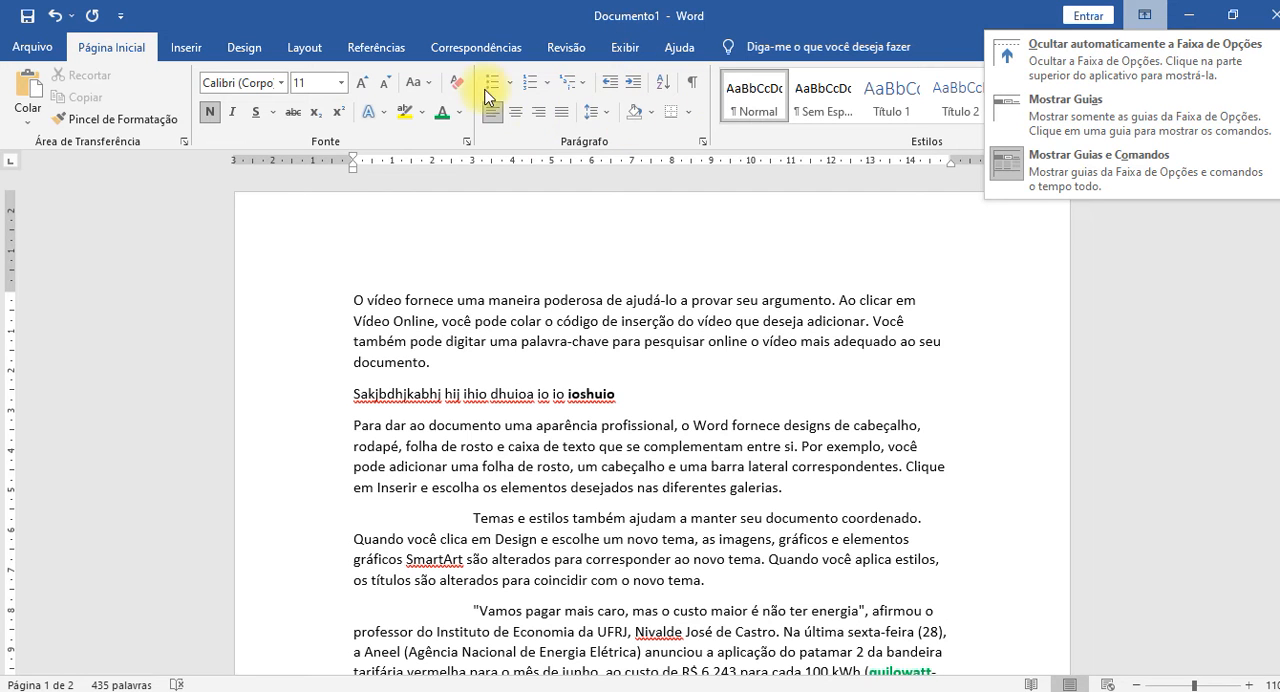
{"action": "left_click", "coordinate": [1140, 52]}
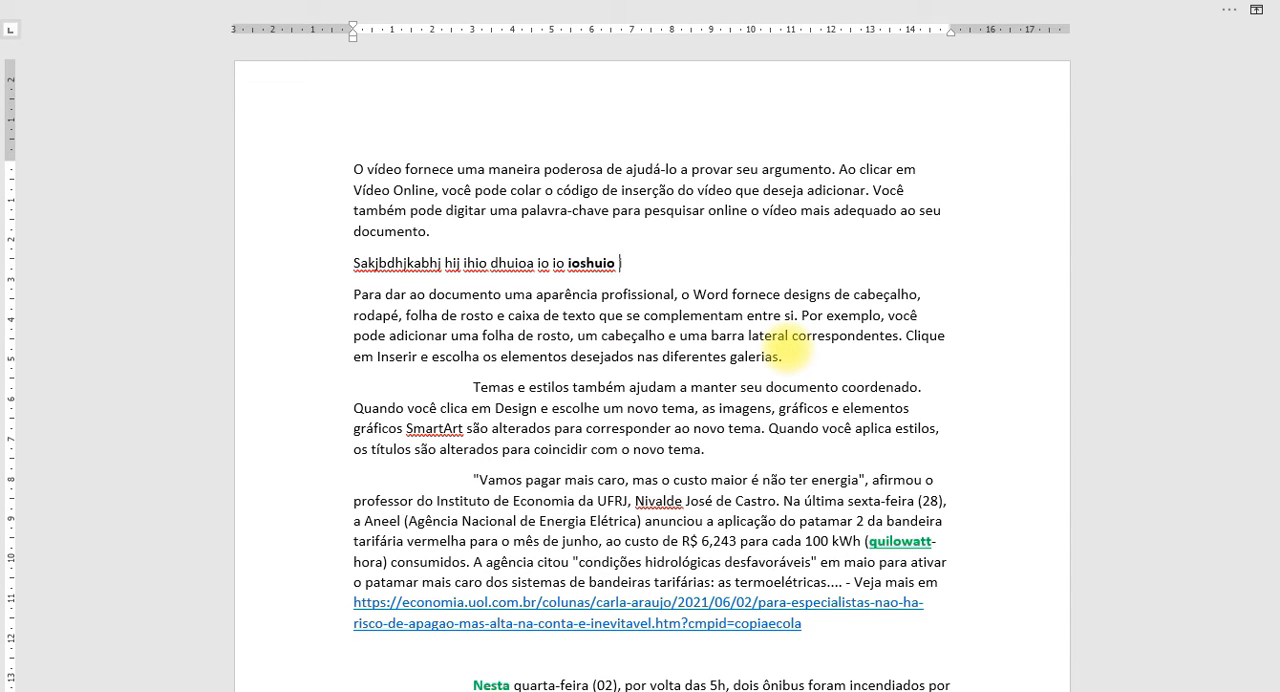
{"action": "type", "text": "iosdj fioji sdjio fjsdif iosdj  fiofjsdio jsdfio"}
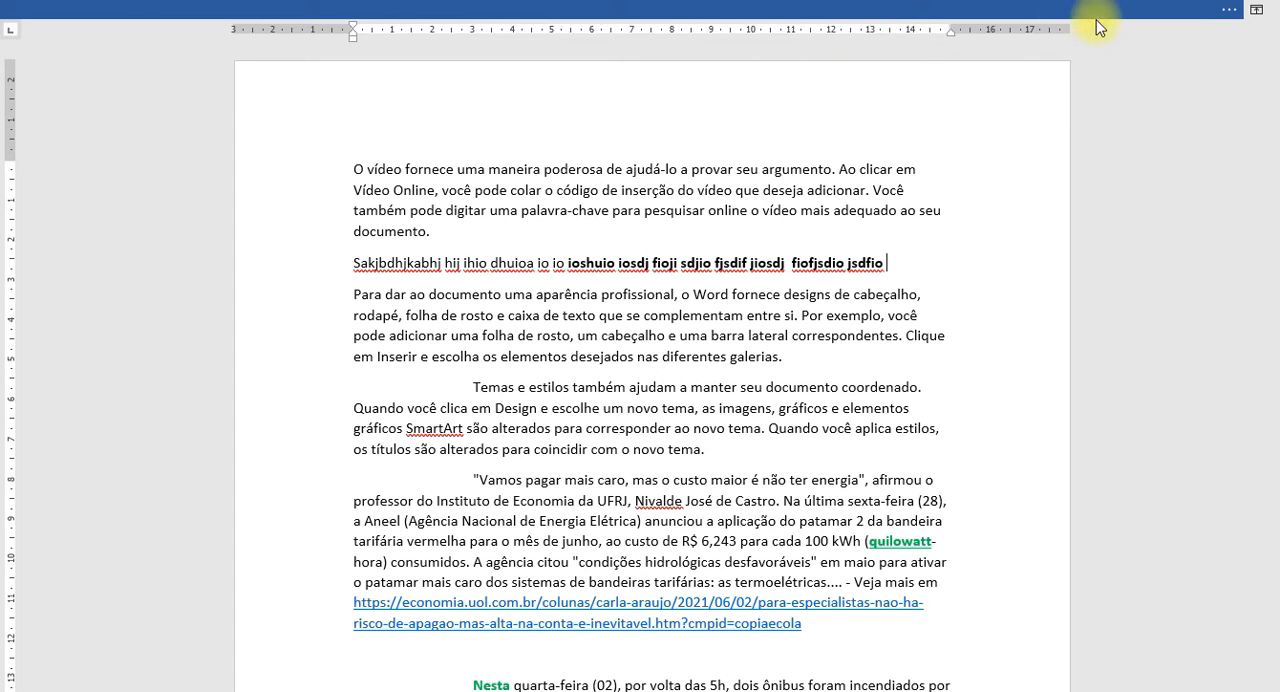
Reveal the auto-hidden ribbon temporarily and make the word "ioshuio" in the filler line italic.
{"action": "left_click", "coordinate": [1234, 11]}
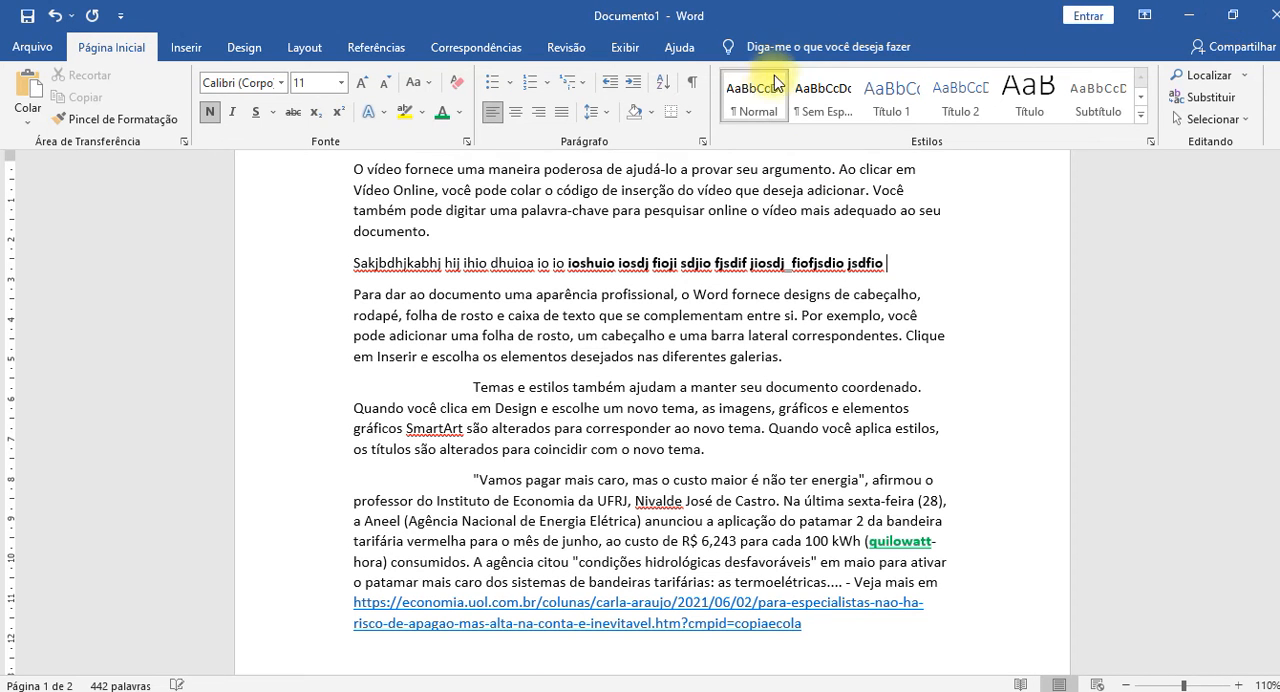
{"action": "left_click", "coordinate": [1084, 287]}
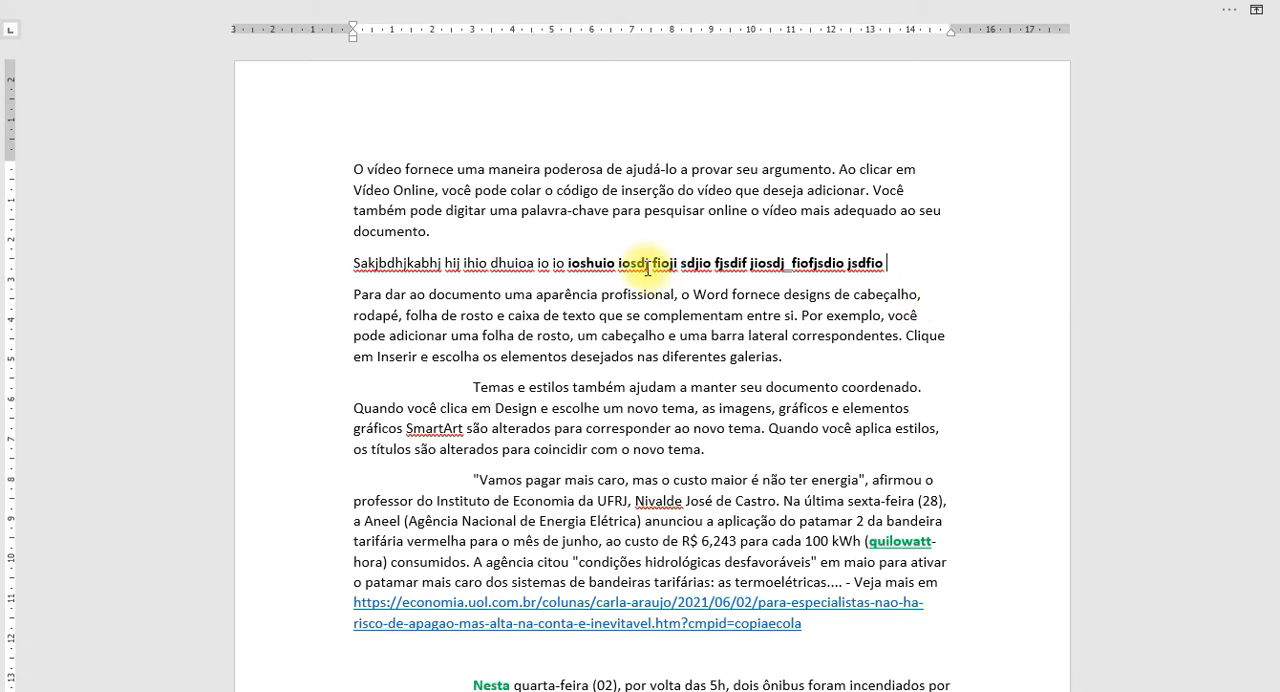
{"action": "double_click", "coordinate": [596, 262]}
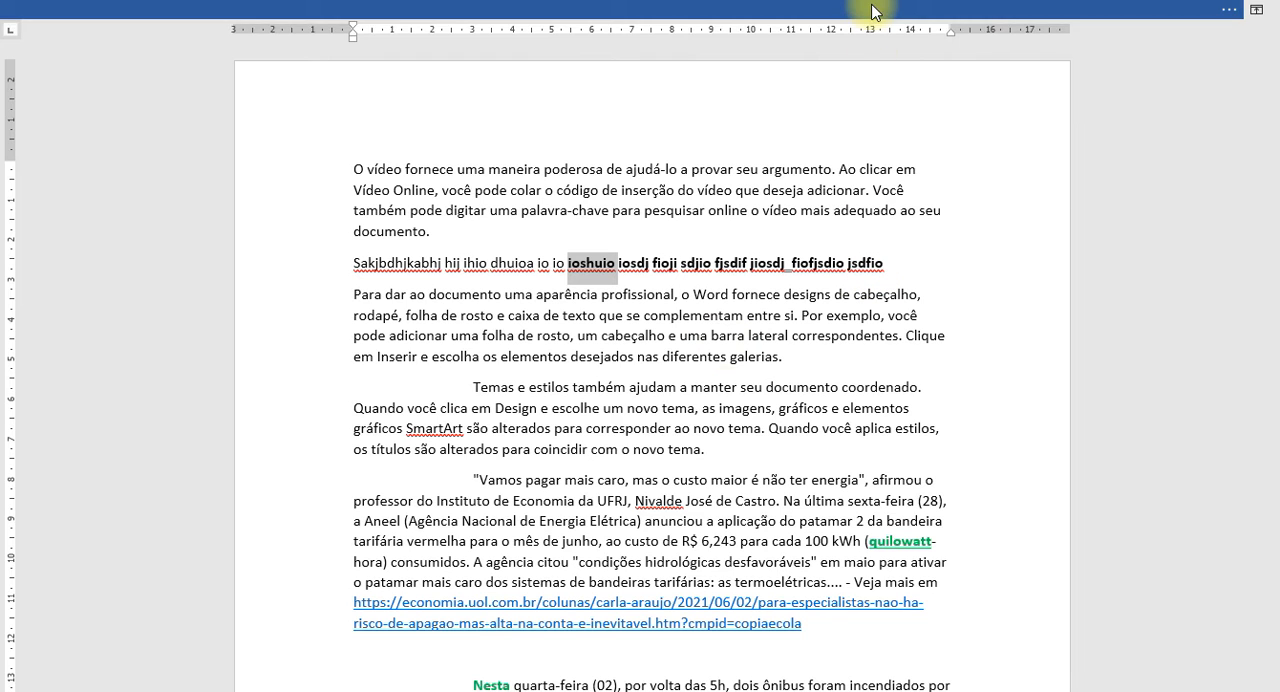
{"action": "left_click", "coordinate": [933, 8]}
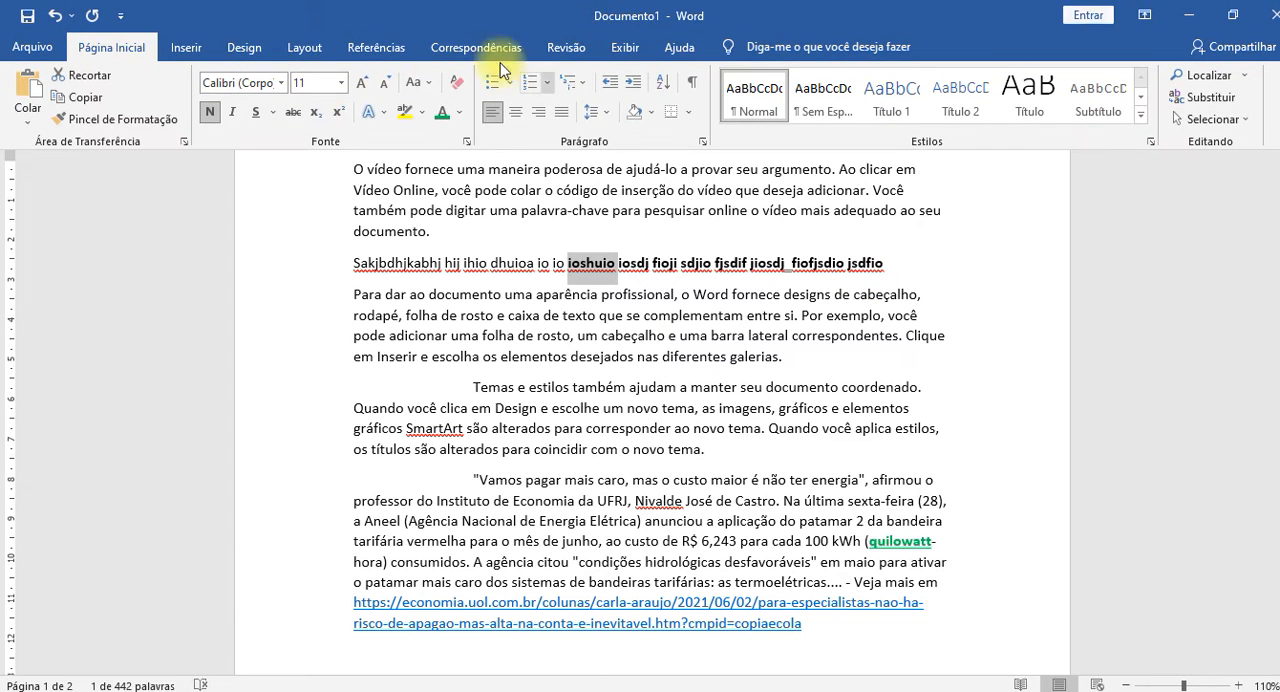
{"action": "left_click", "coordinate": [231, 113]}
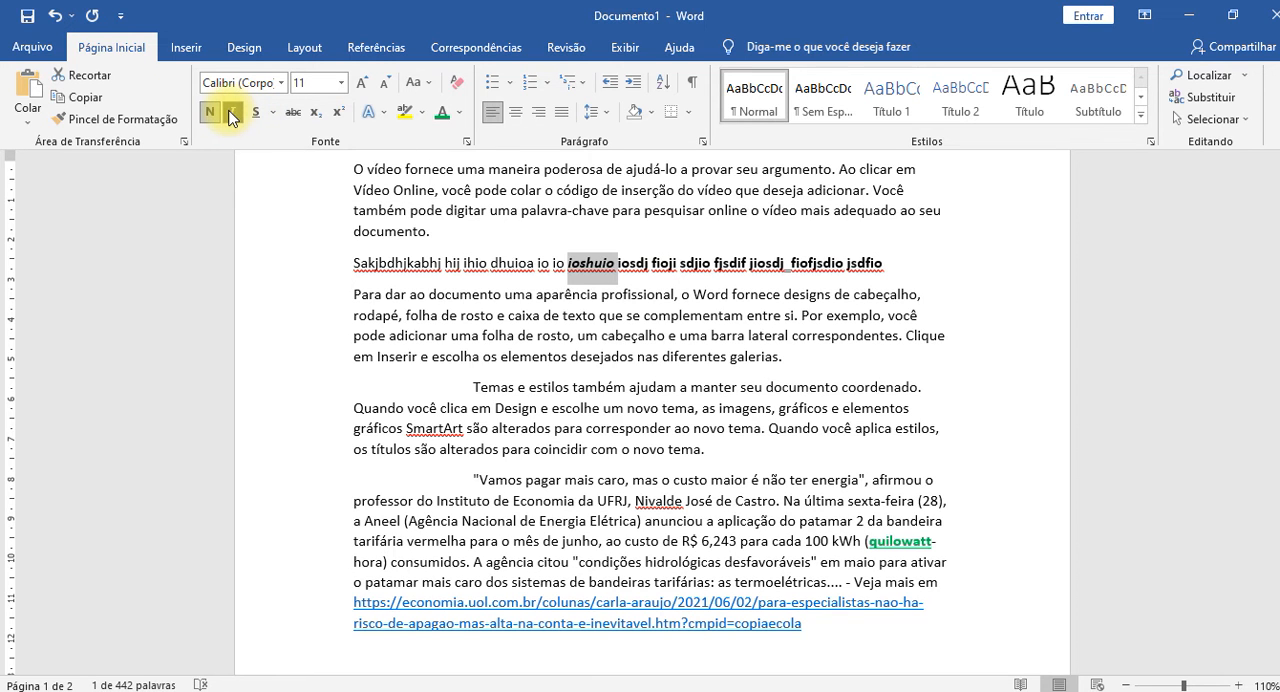
{"action": "key", "text": "ctrl+shift+F1"}
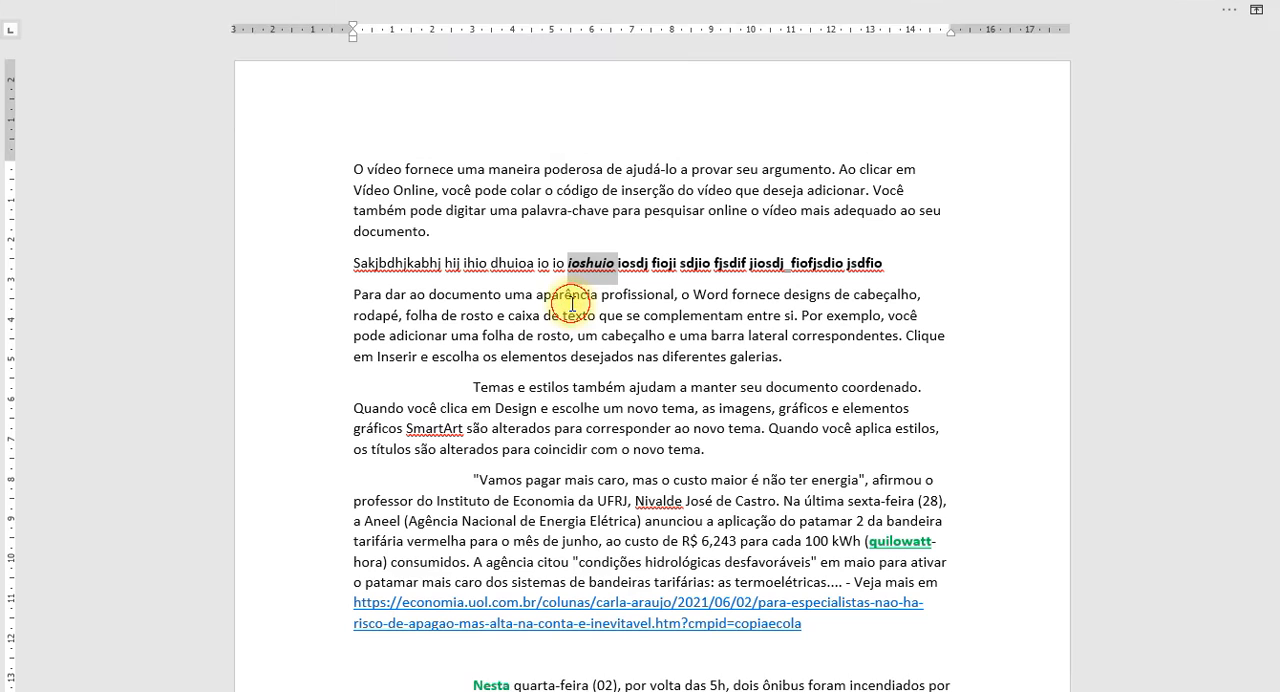
{"action": "left_click", "coordinate": [722, 356]}
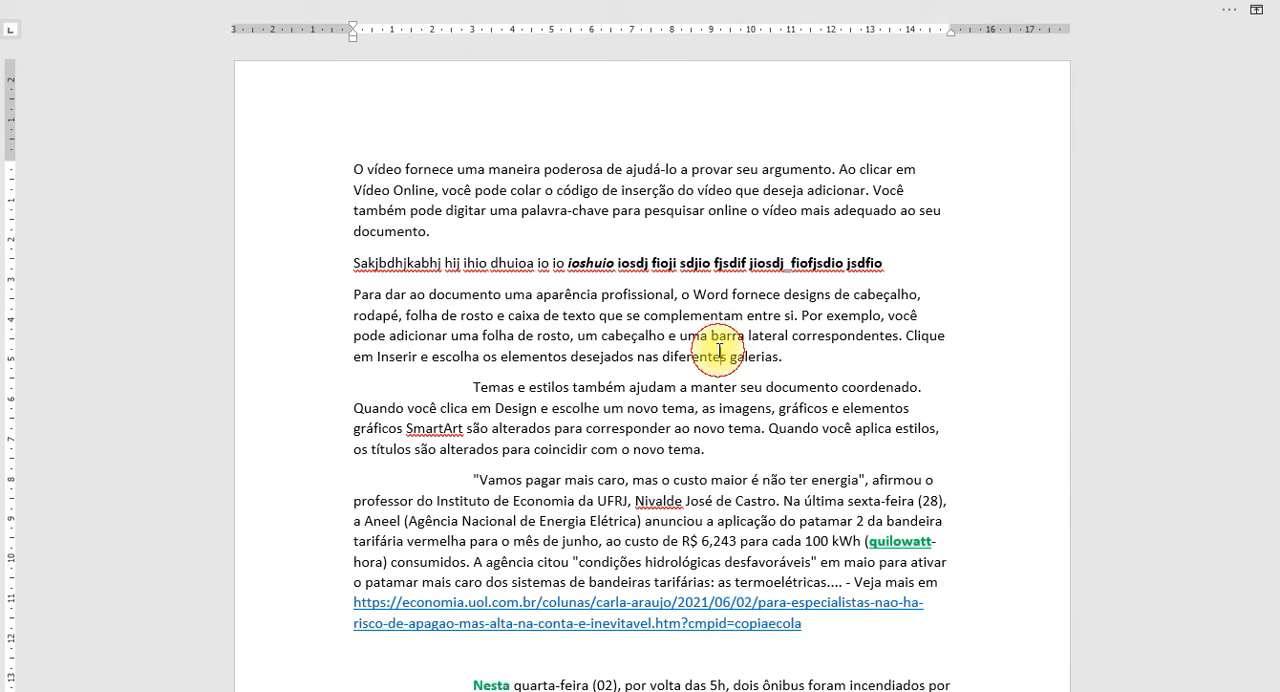
Append "xxb\jk zjk uh\jhxio\zhiohiojASIOSD HJIOS" to the filler line, and briefly reveal the auto-hidden ribbon.
{"action": "left_click", "coordinate": [894, 266]}
{"action": "type", "text": "xxb\\jk zjk"}
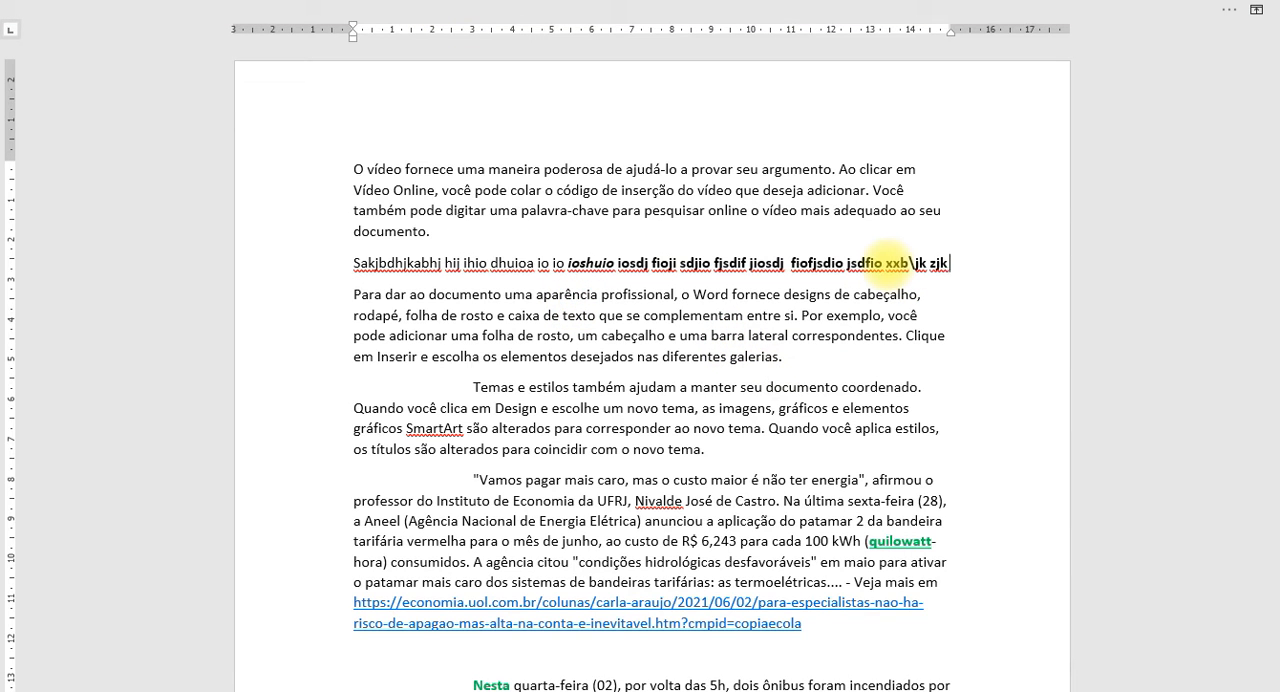
{"action": "type", "text": " uh\\jhxio\\zhiohiojASIOSD HJIOS"}
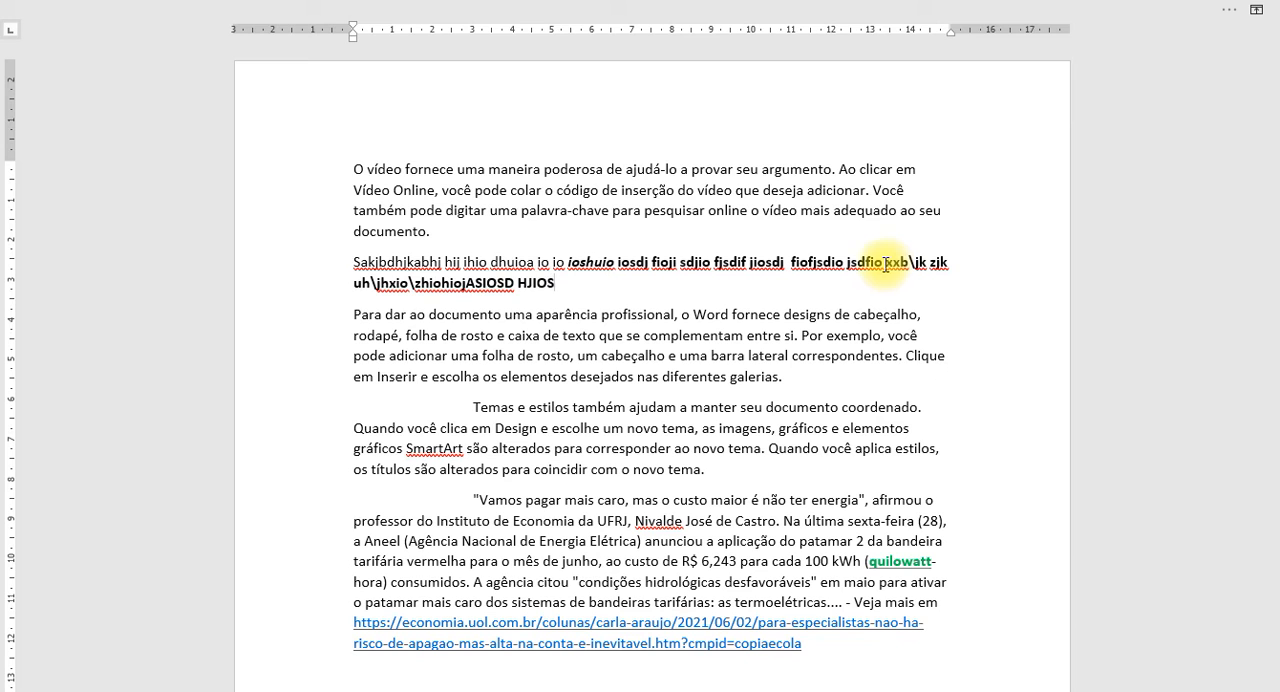
{"action": "left_click", "coordinate": [840, 8]}
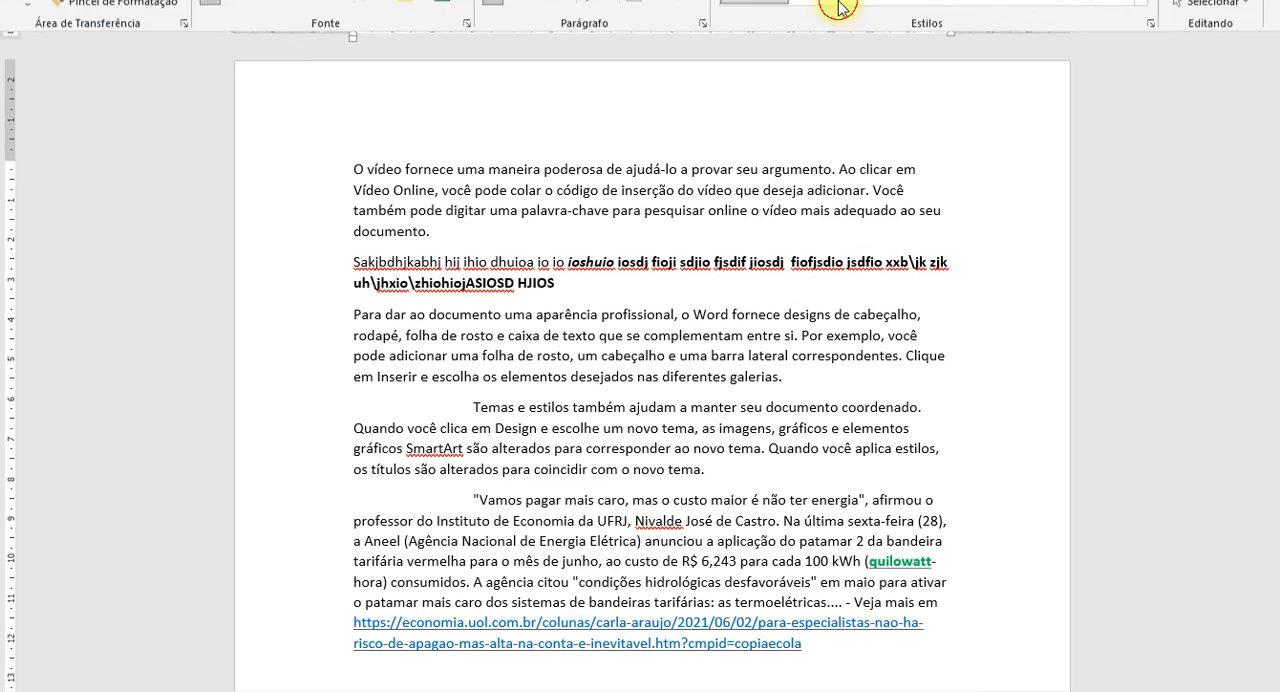
{"action": "left_click", "coordinate": [843, 386]}
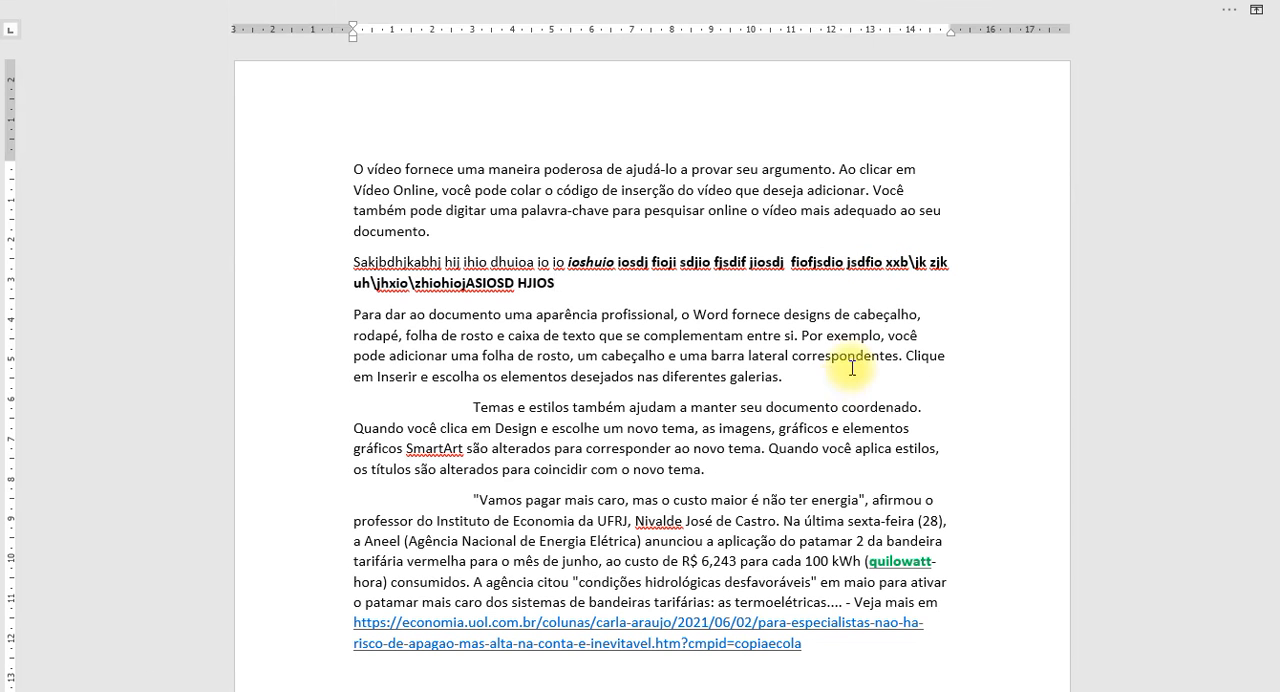
Change the ribbon display to tabs only, and after that to tabs and commands.
{"action": "left_click", "coordinate": [1256, 10]}
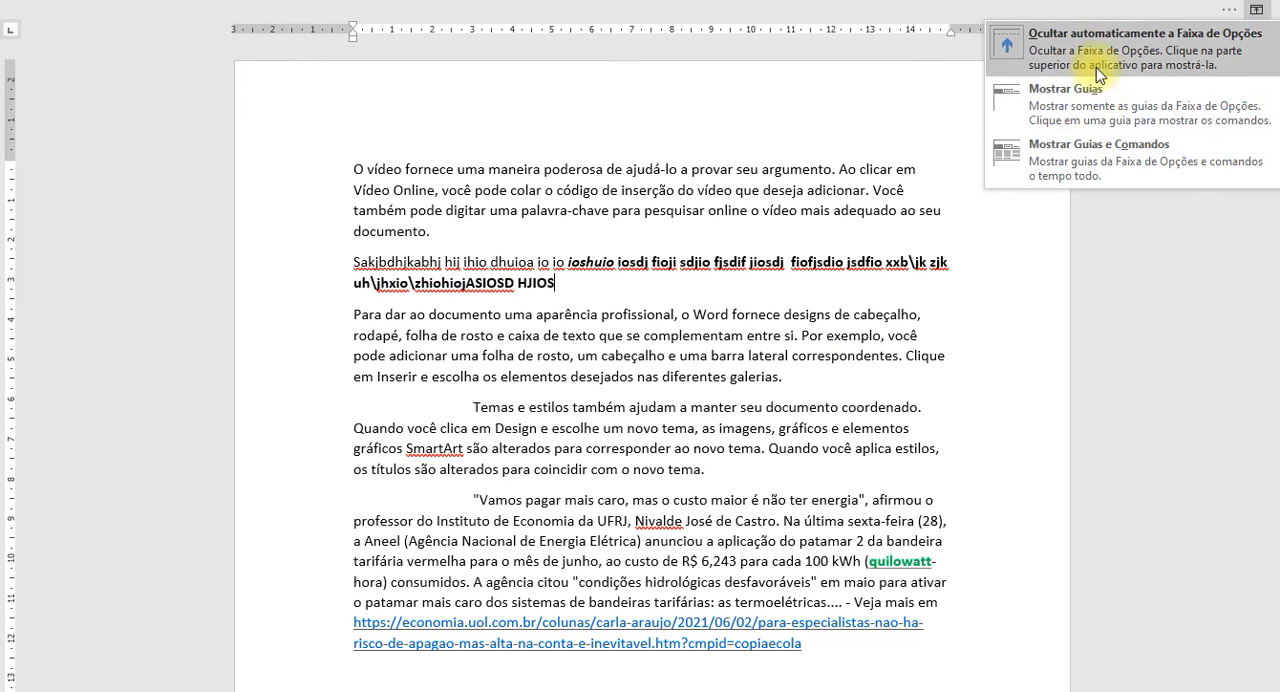
{"action": "left_click", "coordinate": [1085, 112]}
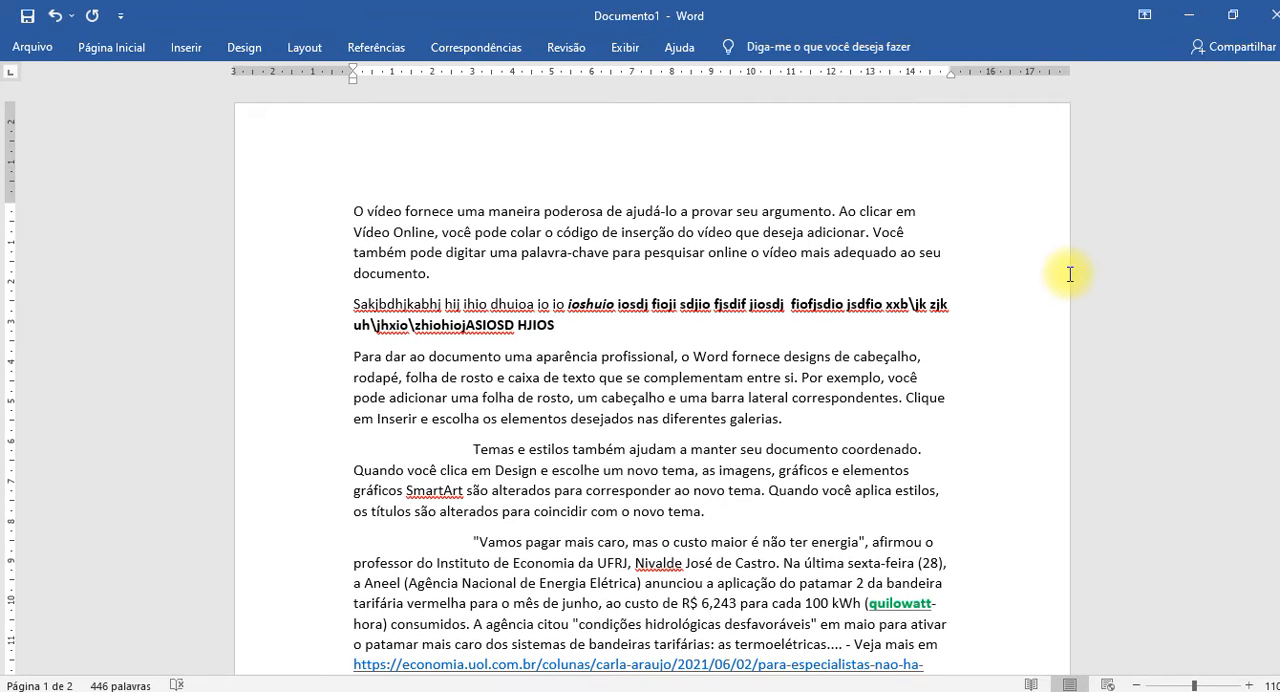
{"action": "left_click", "coordinate": [1145, 15]}
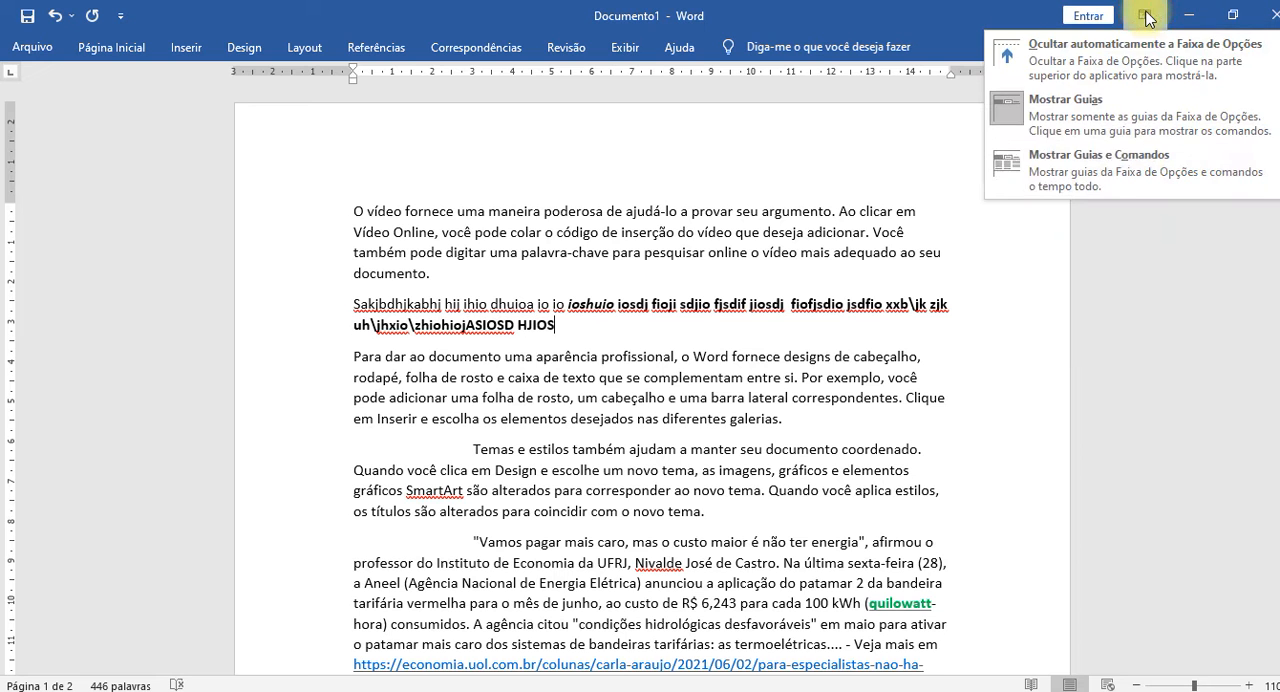
{"action": "left_click", "coordinate": [1140, 170]}
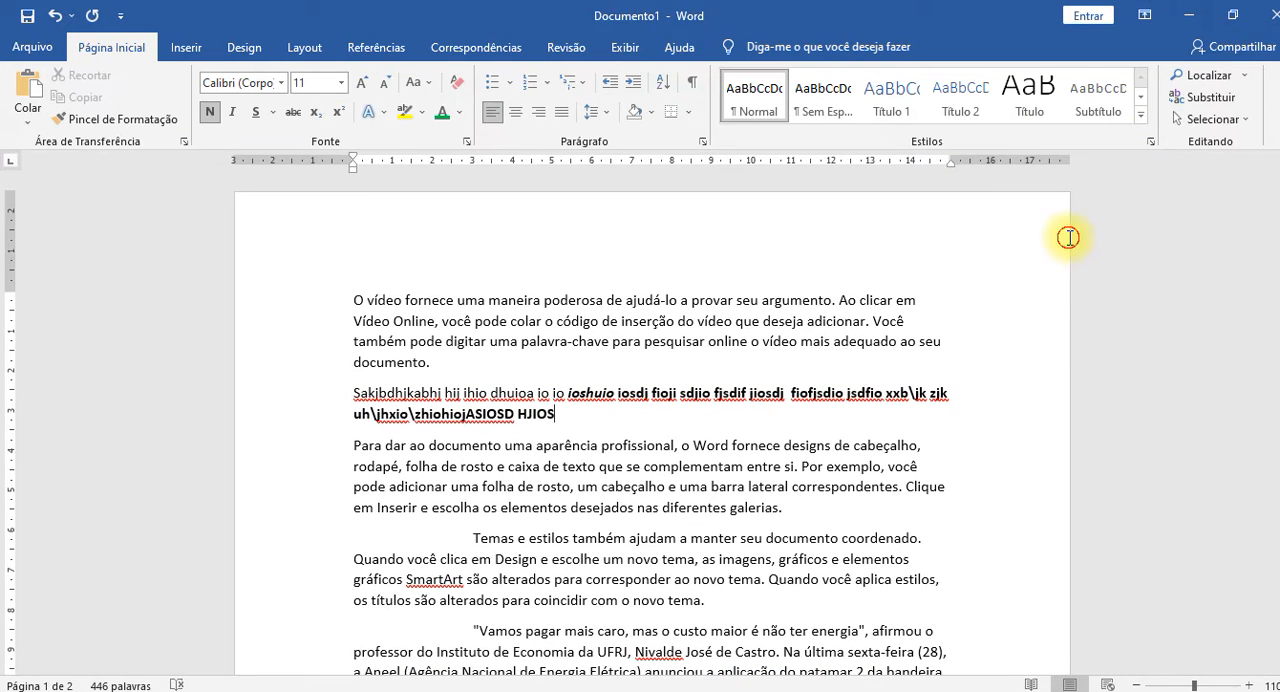
Set the ribbon to hide automatically again and reveal it temporarily with its access-key hints.
{"action": "left_click", "coordinate": [1143, 15]}
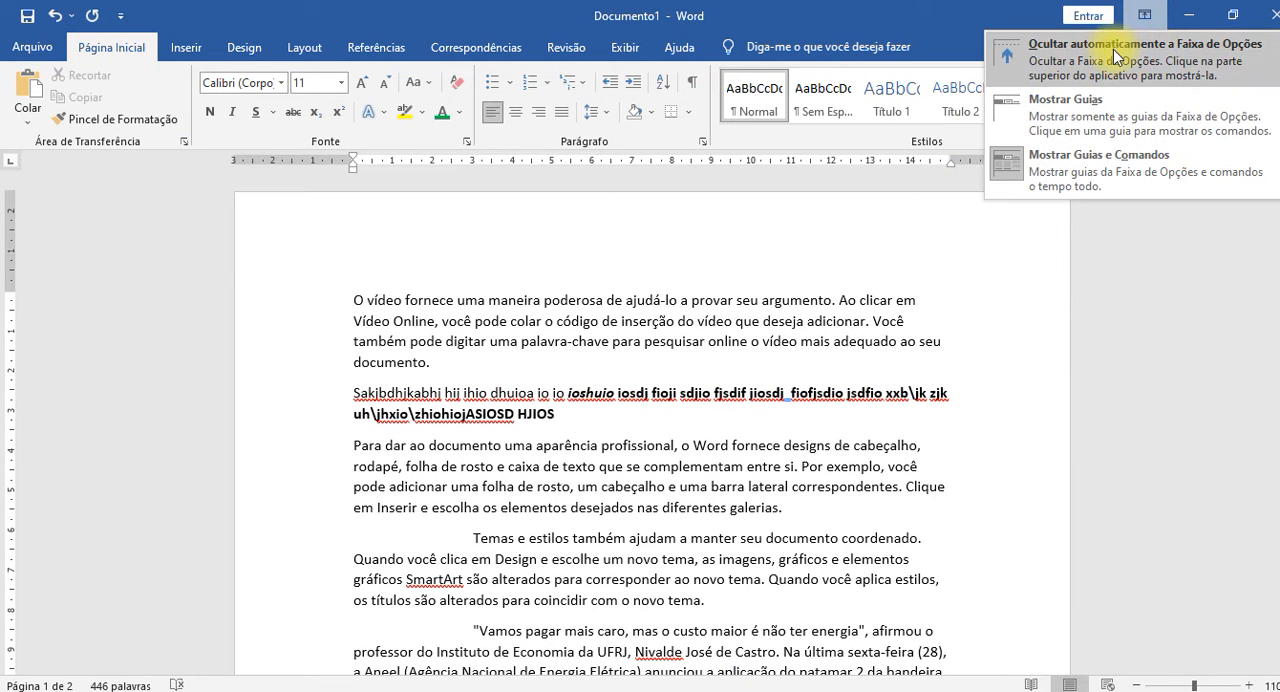
{"action": "left_click", "coordinate": [1116, 56]}
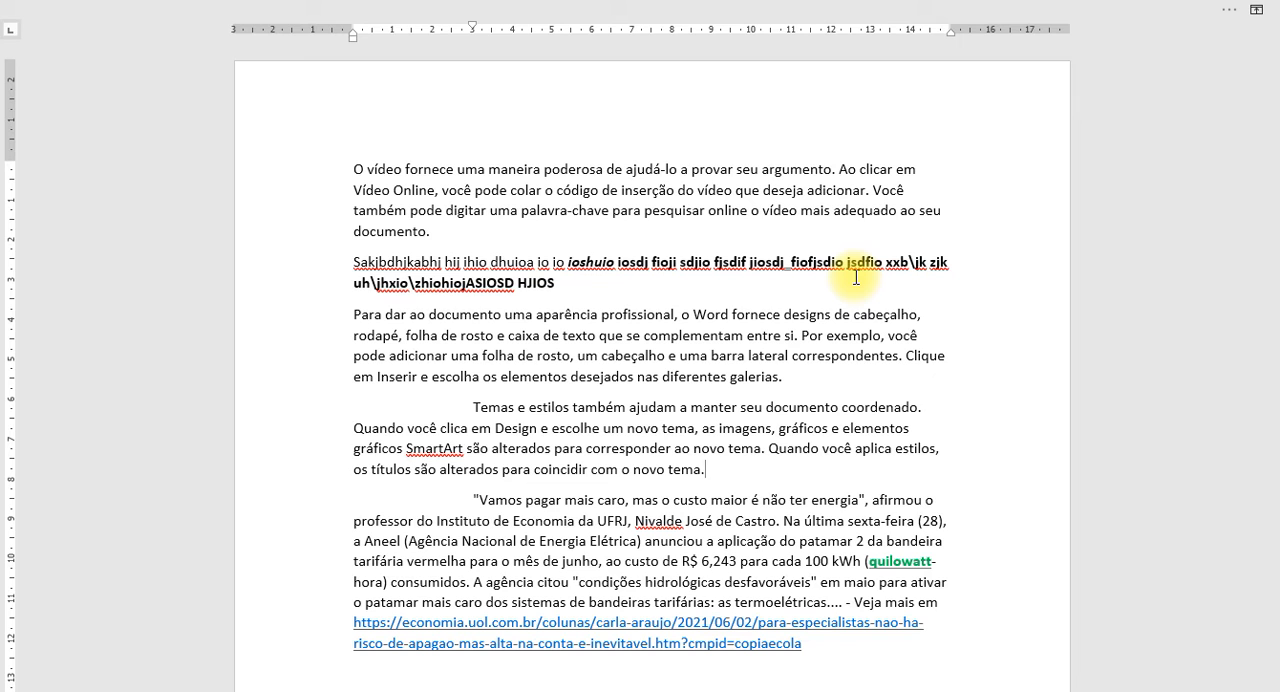
{"action": "key", "text": "alt"}
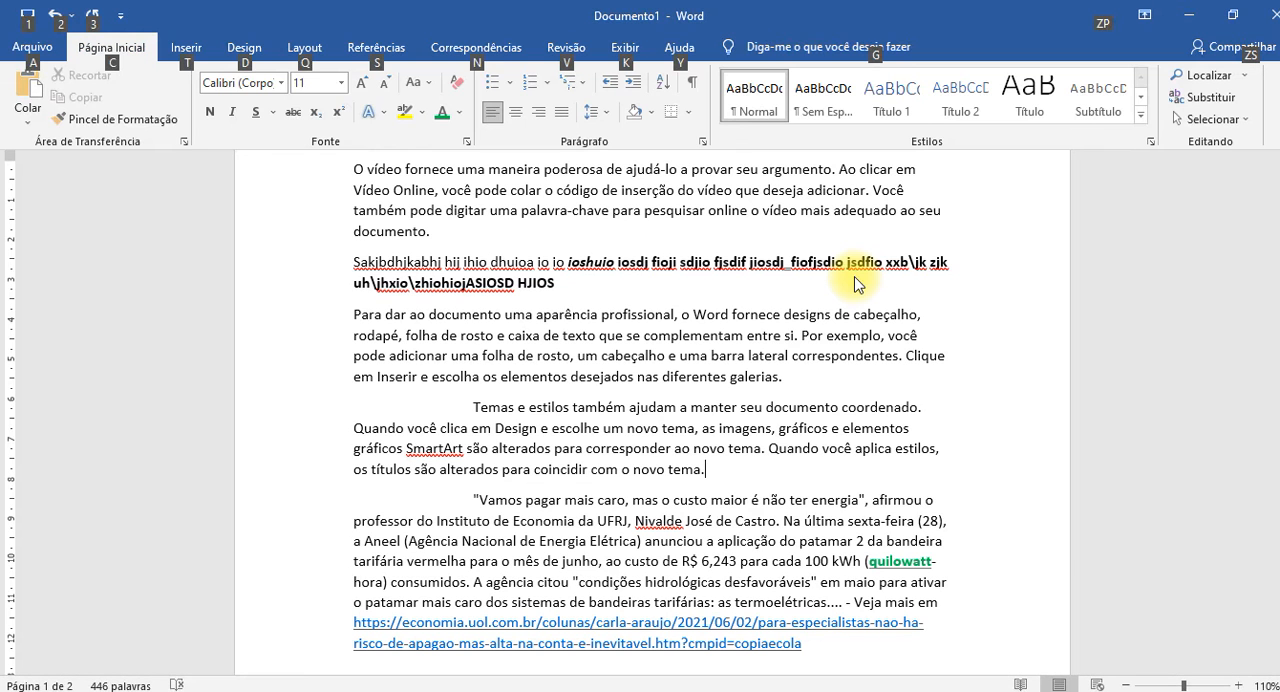
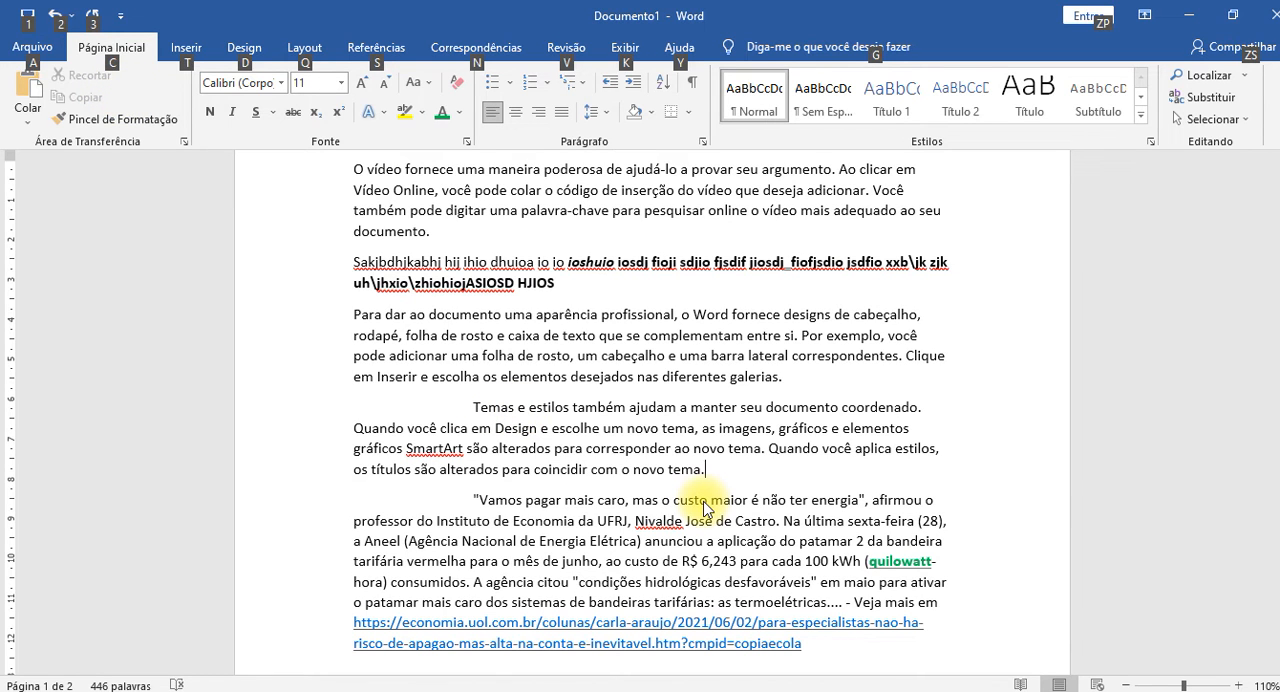
Apply strikethrough to the word "tema" after "corresponder ao novo" in the indented themes paragraph.
{"action": "key", "text": "c"}
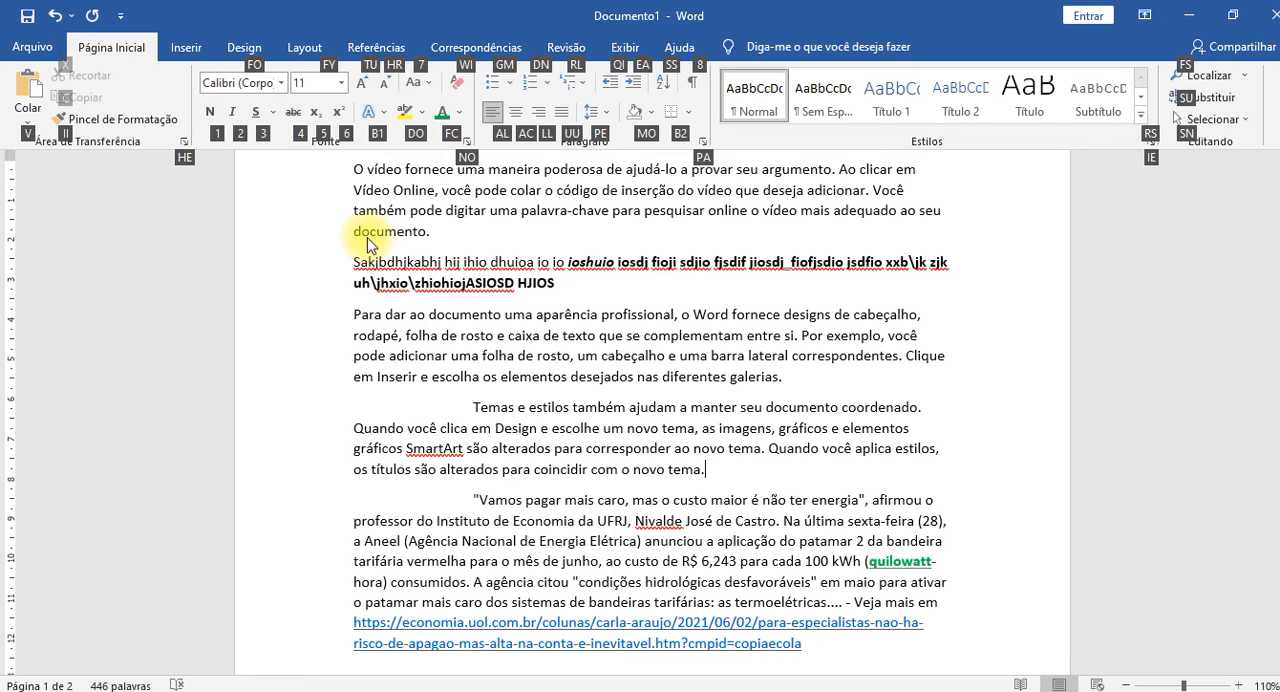
{"action": "key", "text": "Escape"}
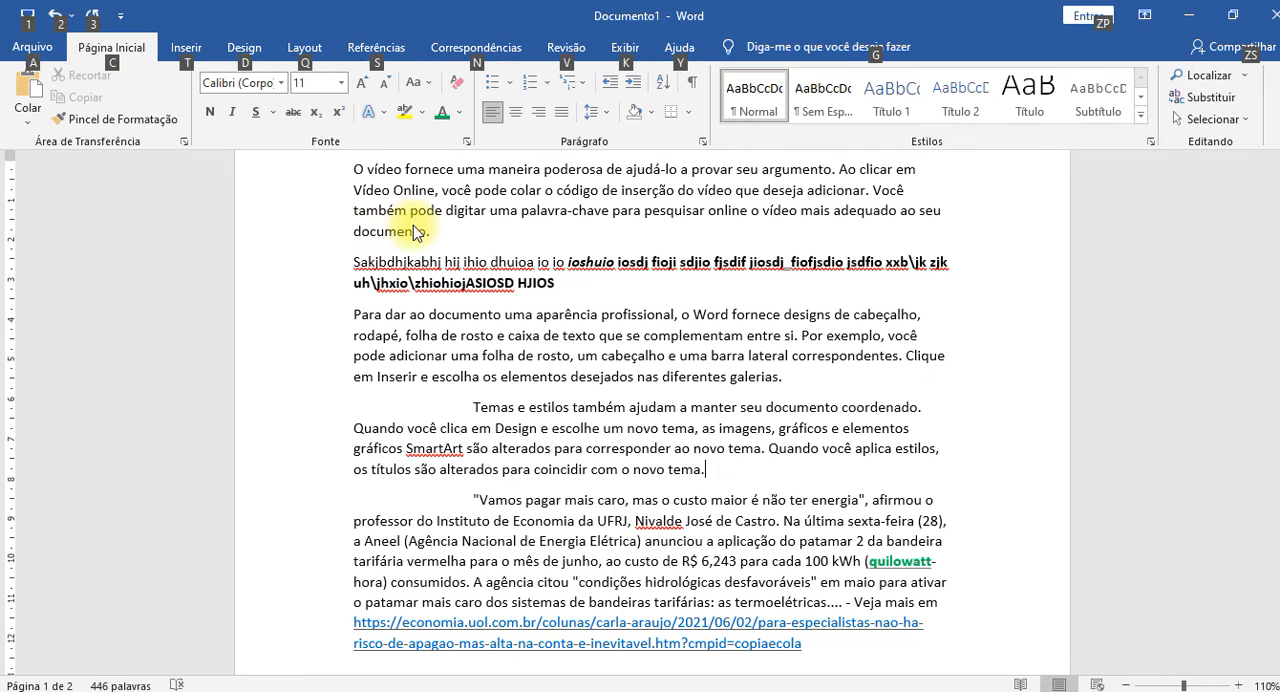
{"action": "left_click", "coordinate": [747, 449]}
{"action": "double_click", "coordinate": [747, 449]}
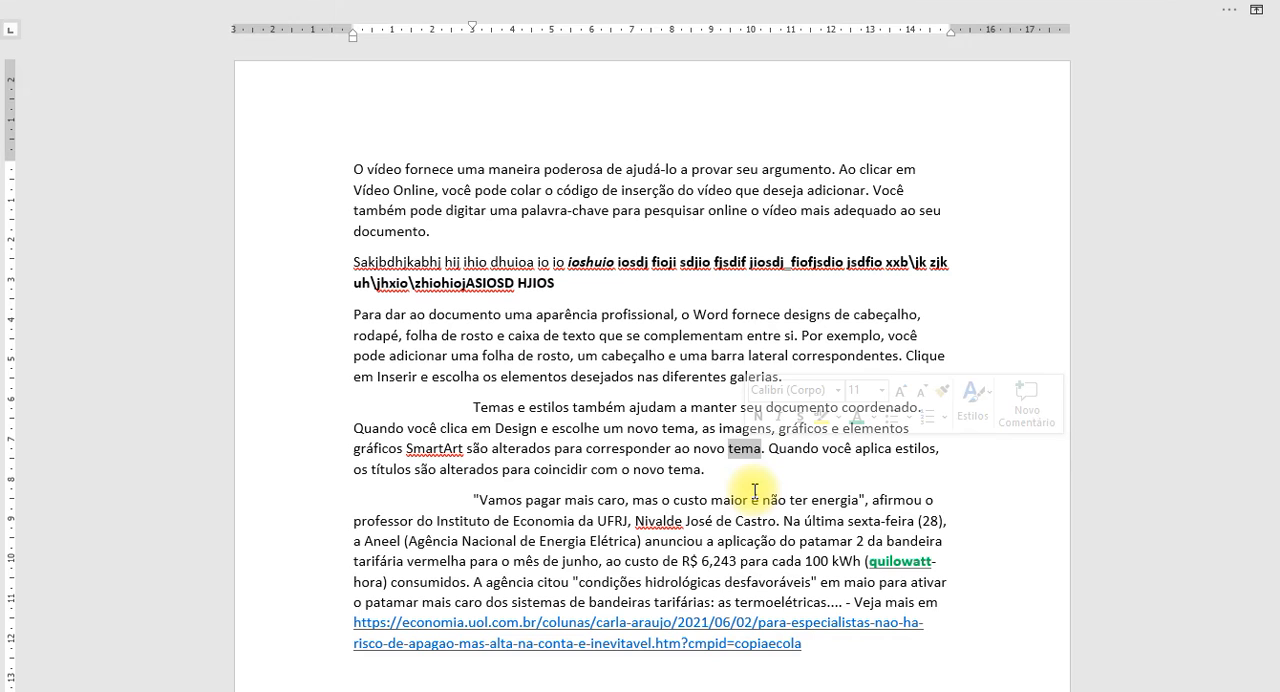
{"action": "key", "text": "alt"}
{"action": "key", "text": "c"}
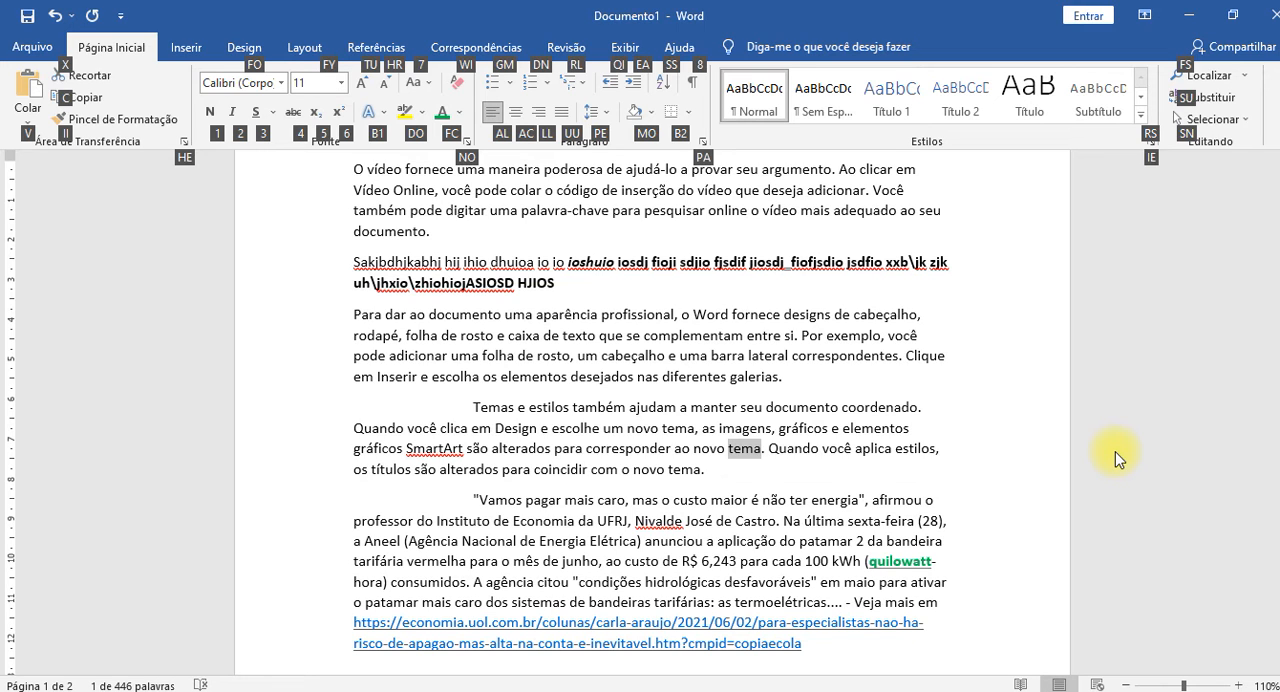
{"action": "key", "text": "4"}
{"action": "key", "text": "ctrl+shift+F1"}
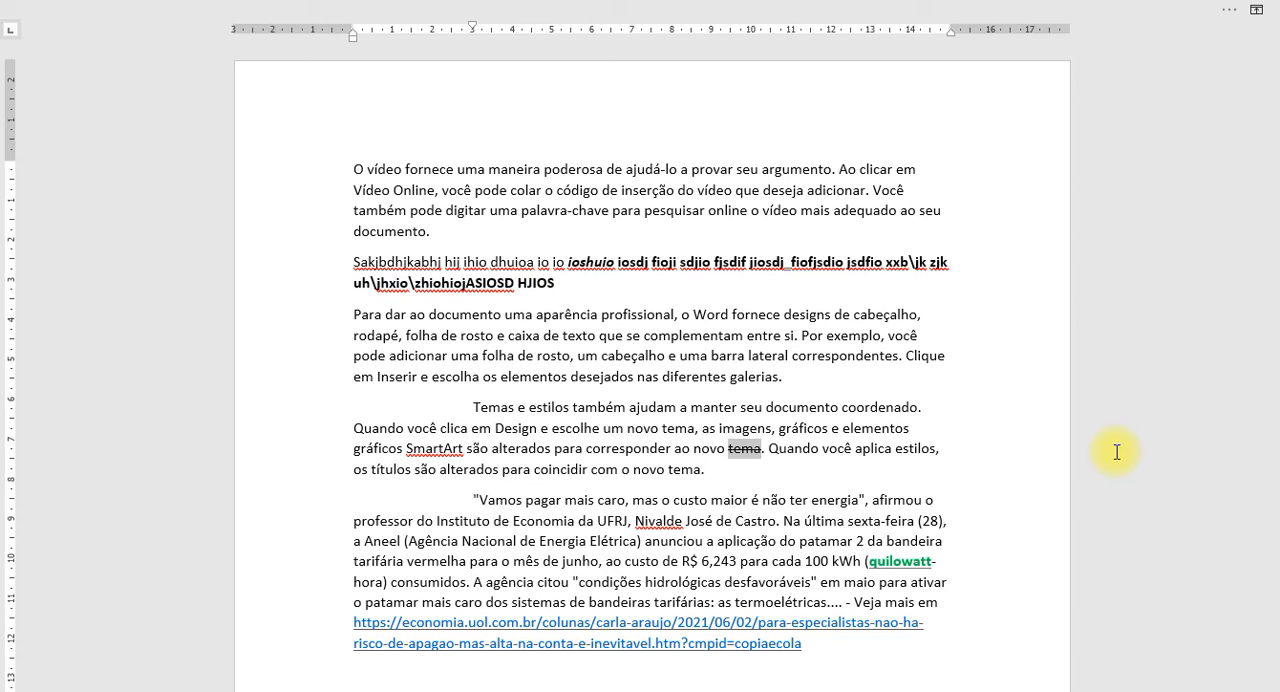
Append "SJHFJSDHJF HSFDJKH JKSDH FJKDSH JKFHSDJK JKSDH JKFDSH JKF" to the end of the themes paragraph.
{"action": "left_click", "coordinate": [725, 473]}
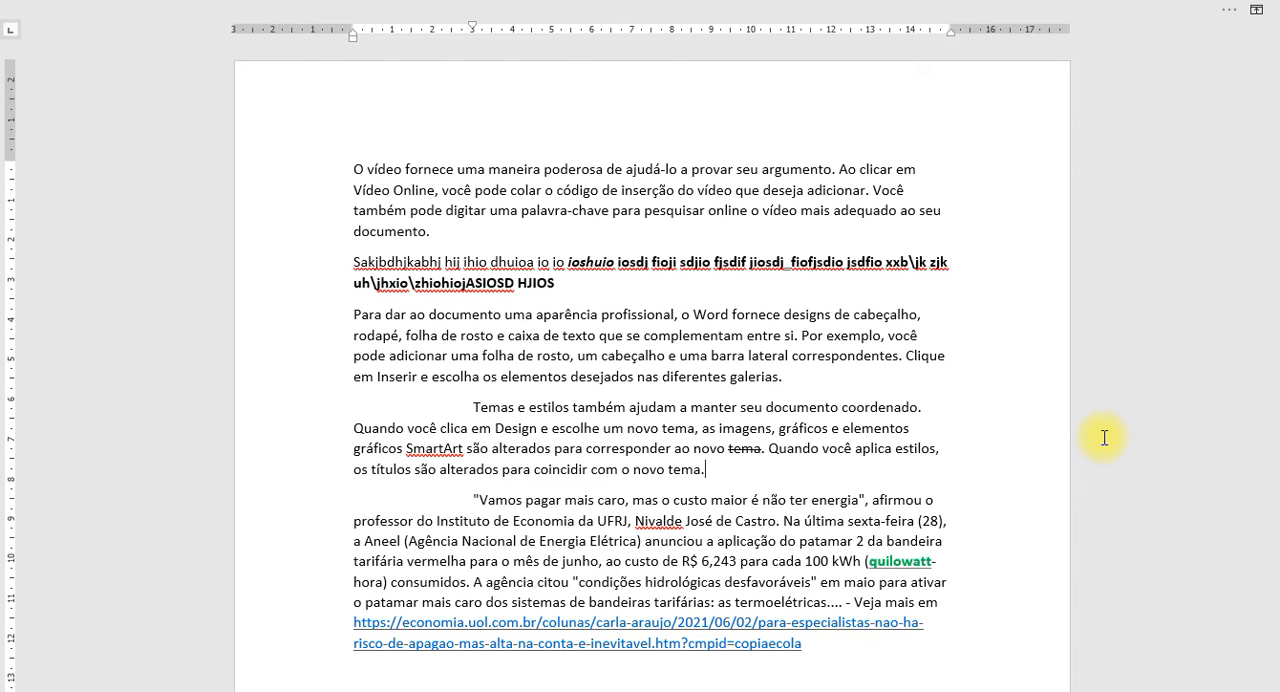
{"action": "type", "text": "SJHFJSDHJF HSFDJKH JKSDH FJKDSH JKFHSDJK "}
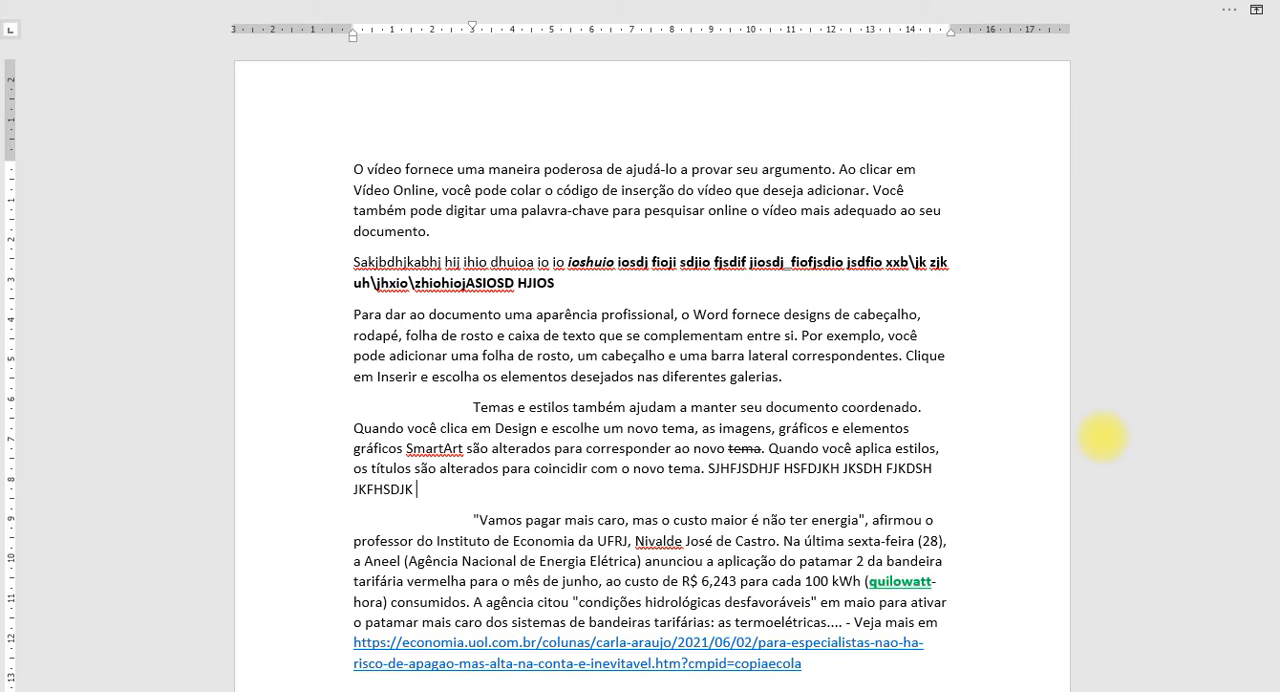
{"action": "type", "text": "JKSDH JKFDSH JKF"}
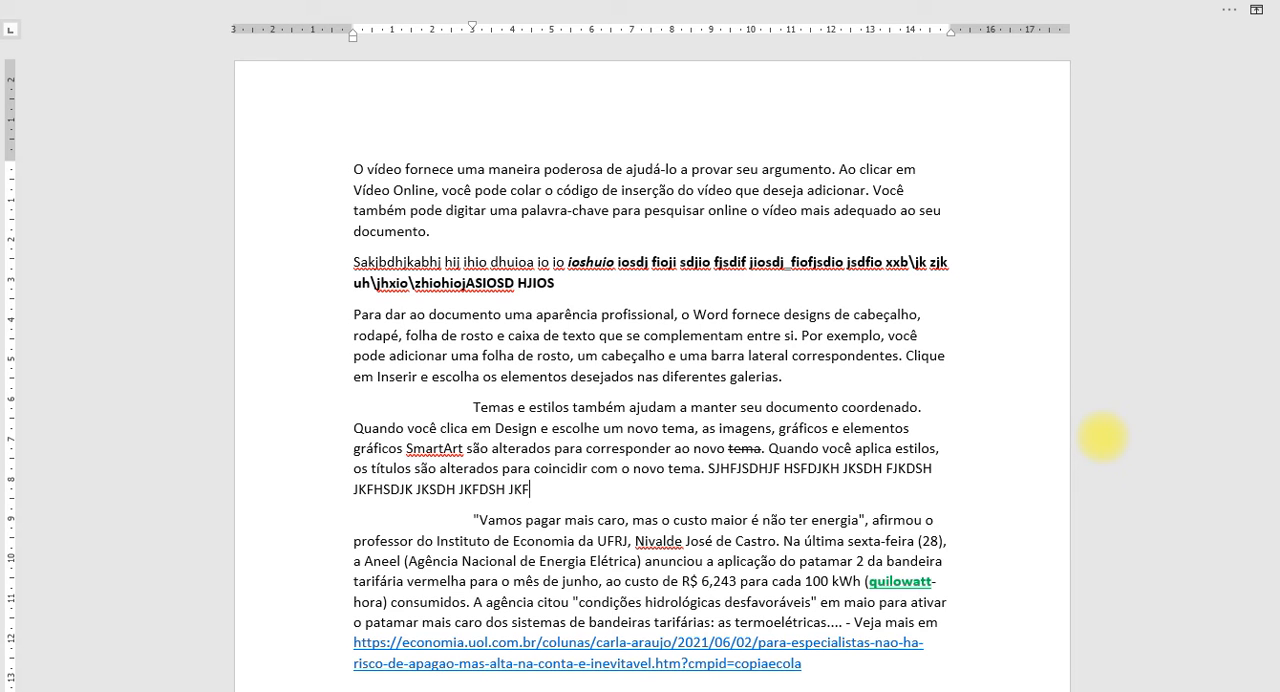
Use Paste Special to insert the clipboard passage as unformatted text directly after the appended filler.
{"action": "key", "text": "alt"}
{"action": "key", "text": "c"}
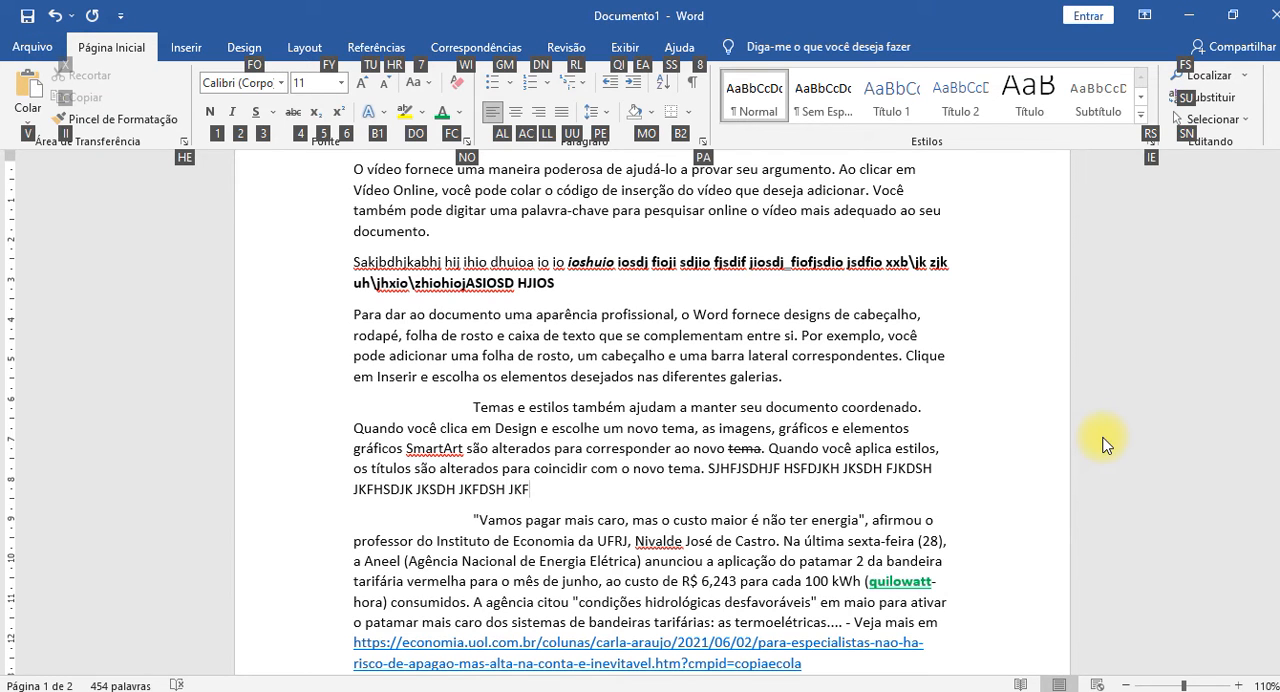
{"action": "key", "text": "v"}
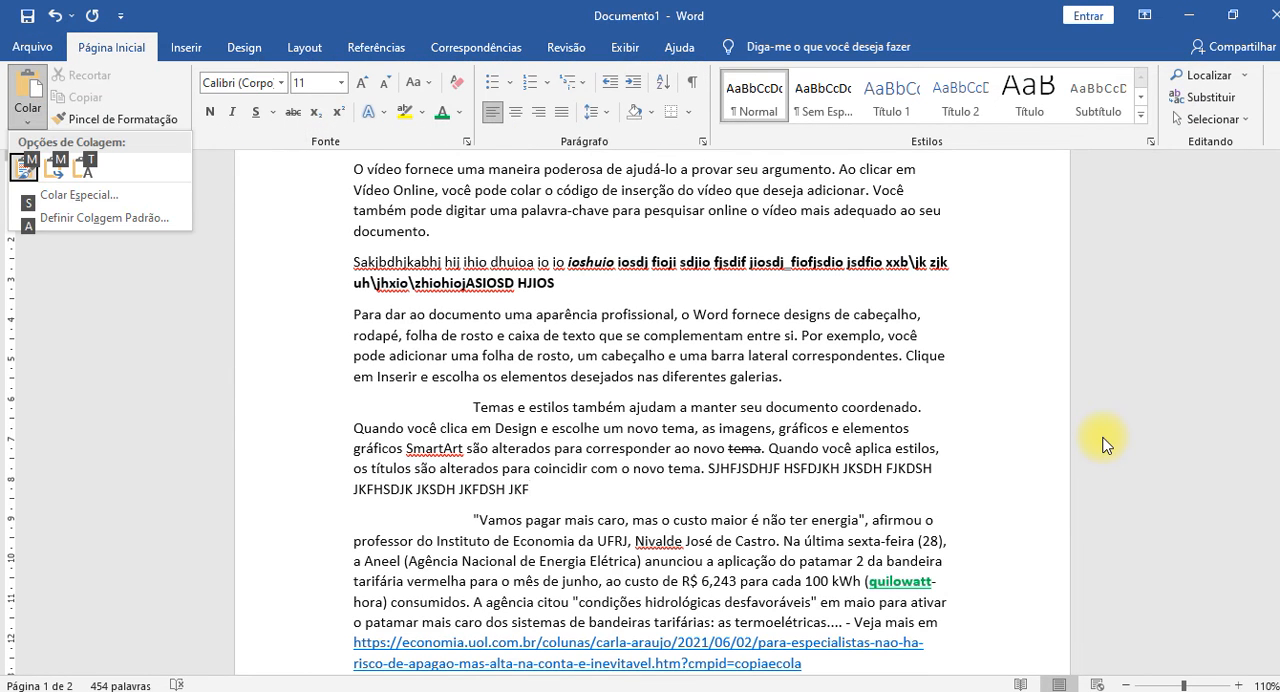
{"action": "key", "text": "s"}
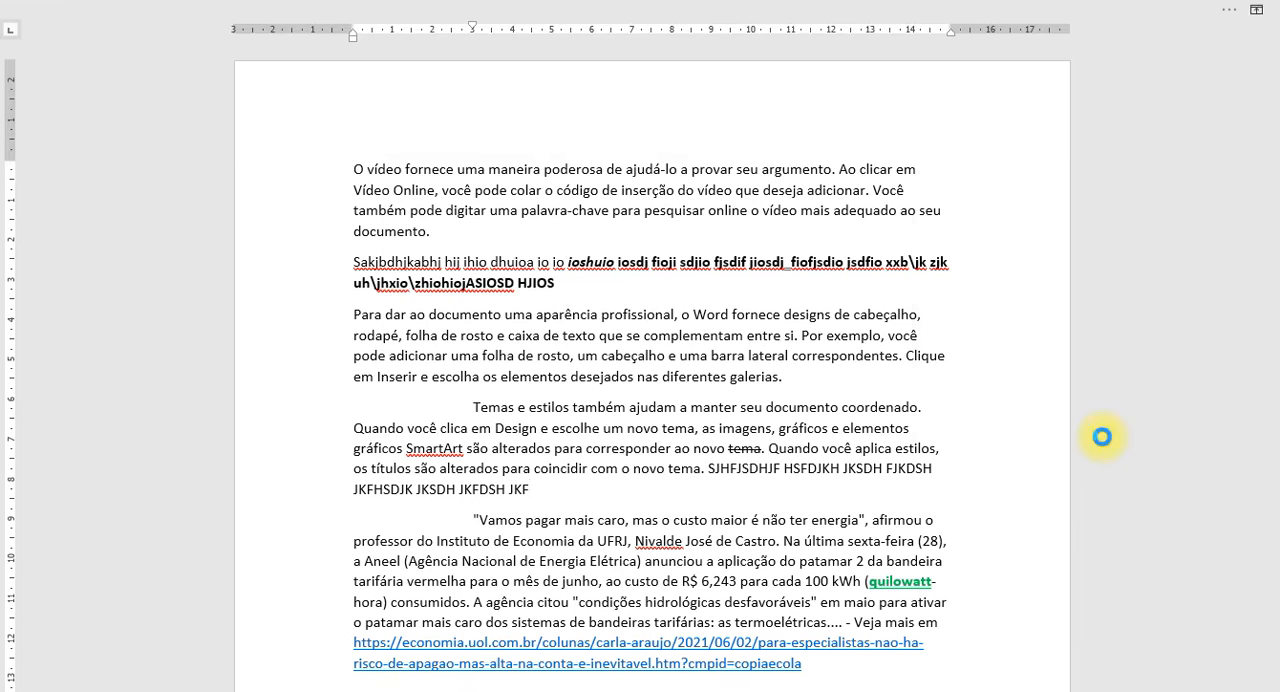
{"action": "key", "text": "Up"}
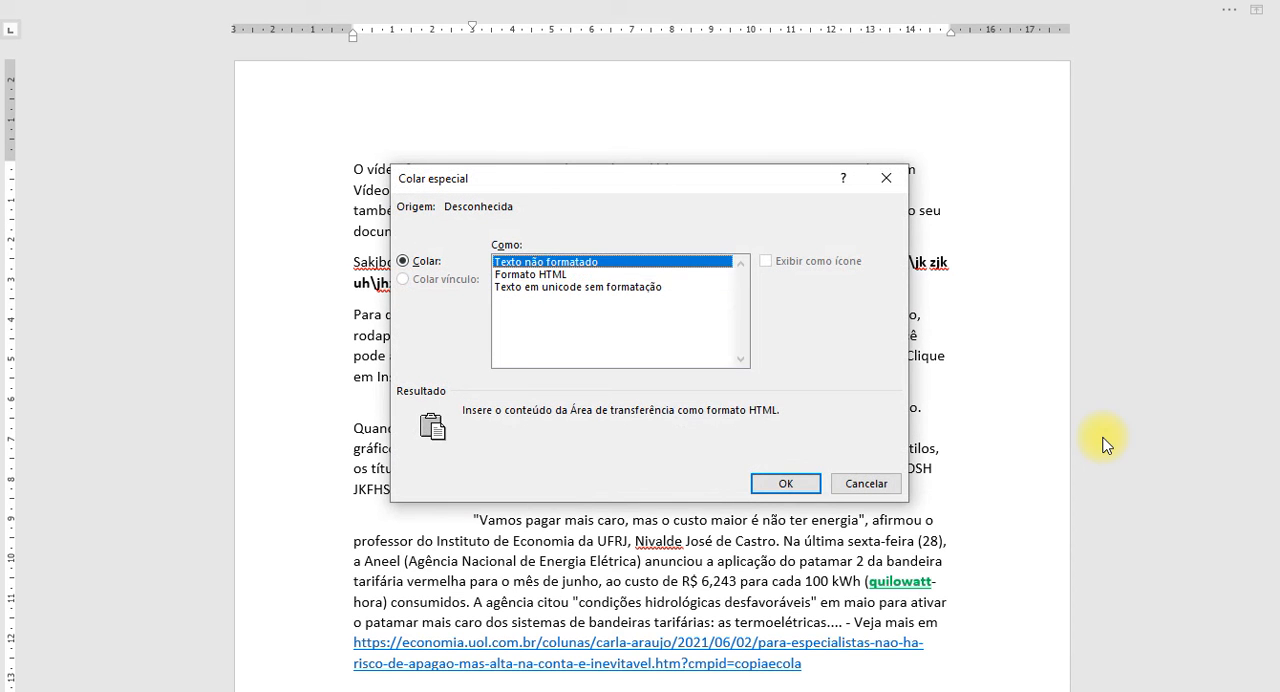
{"action": "key", "text": "Return"}
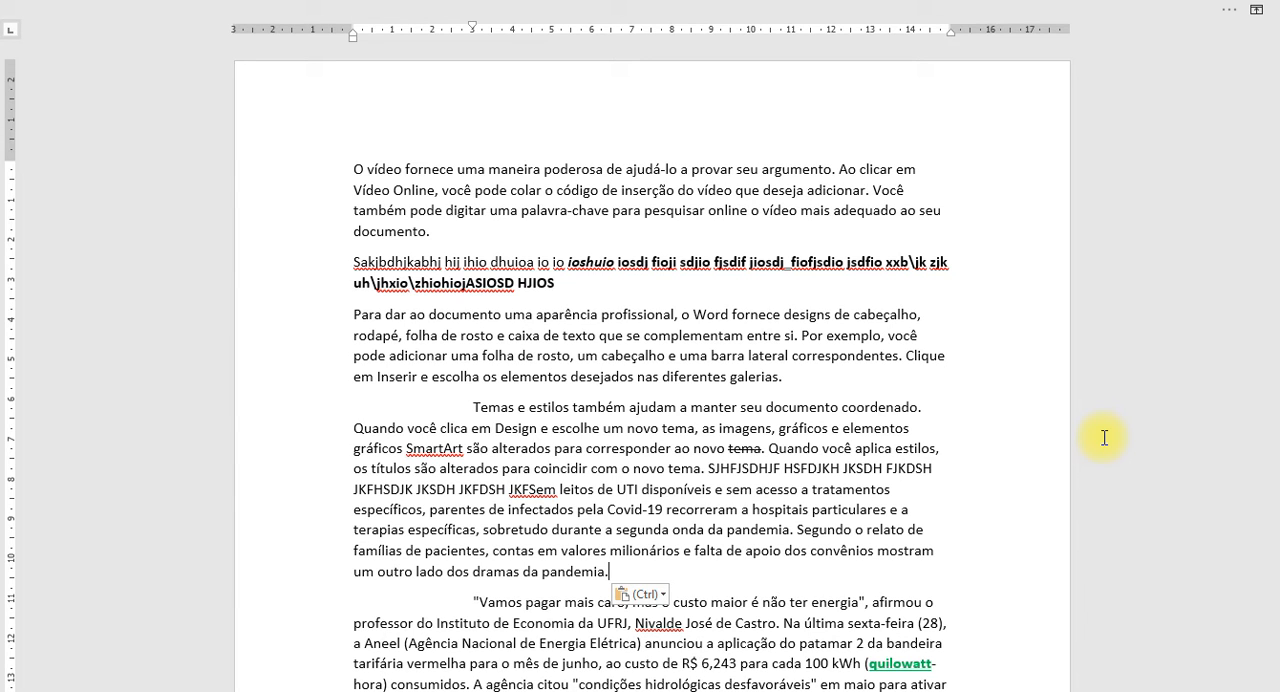
Add blank paragraphs after the pasted passage.
{"action": "key", "text": "Return"}
{"action": "key", "text": "Return"}
{"action": "key", "text": "Return"}
{"action": "key", "text": "Return"}
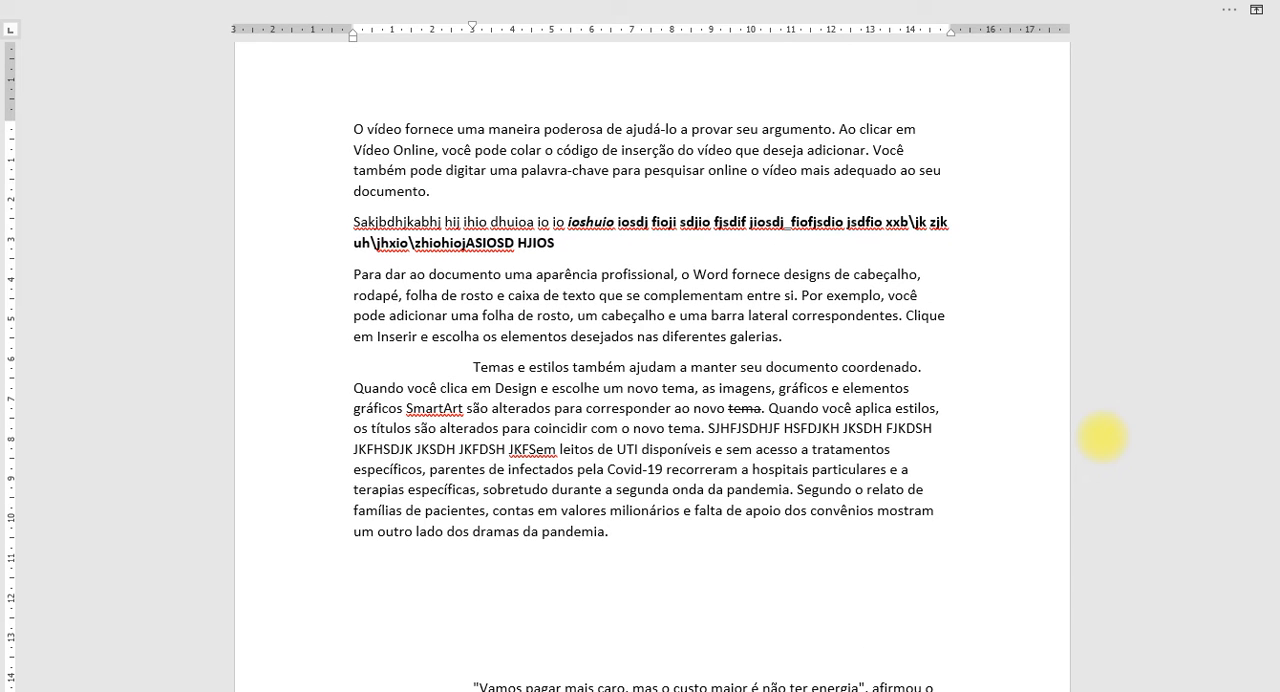
Try pasting the clipboard passage in HTML format into the blank paragraph, and undo that paste.
{"action": "key", "text": "ctrl+alt+v"}
{"action": "key", "text": "Return"}
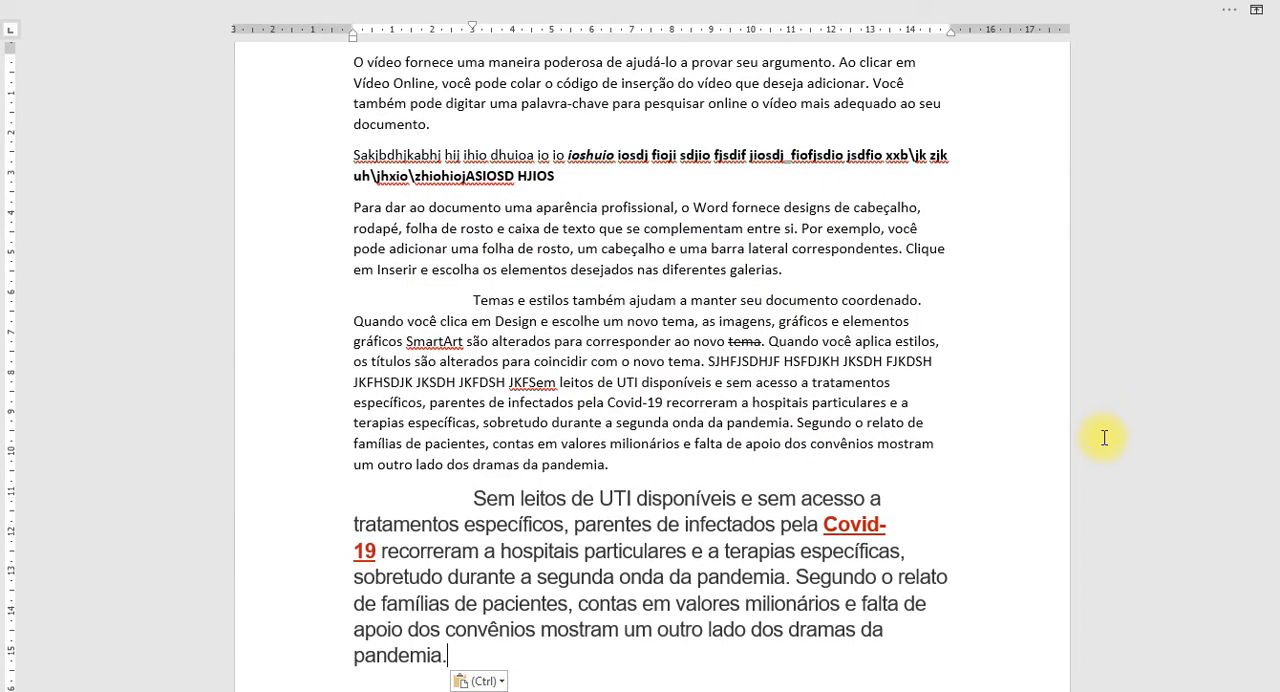
{"action": "key", "text": "ctrl+z"}
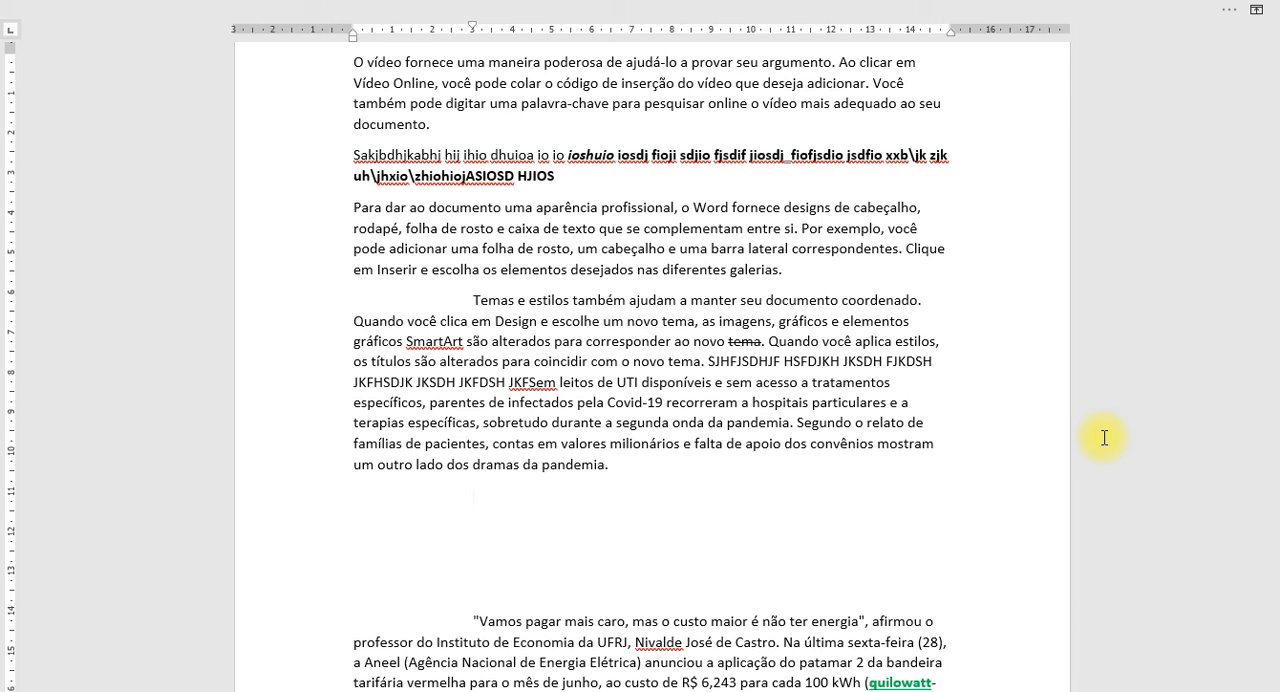
Paste the clipboard passage into the blank paragraph as unformatted Unicode text.
{"action": "key", "text": "ctrl+alt+v"}
{"action": "key", "text": "Down"}
{"action": "key", "text": "Return"}
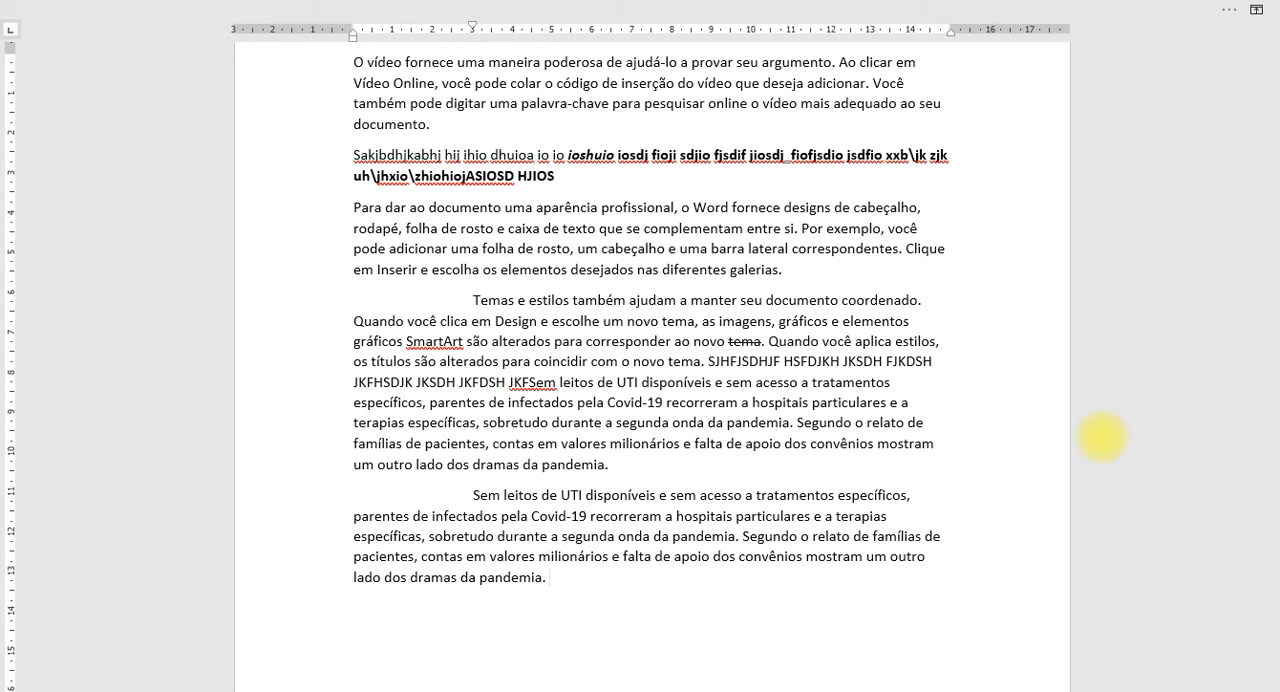
Insert a ten-point star shape from the stars and banners group below the pasted passage, and deselect it.
{"action": "key", "text": "alt"}
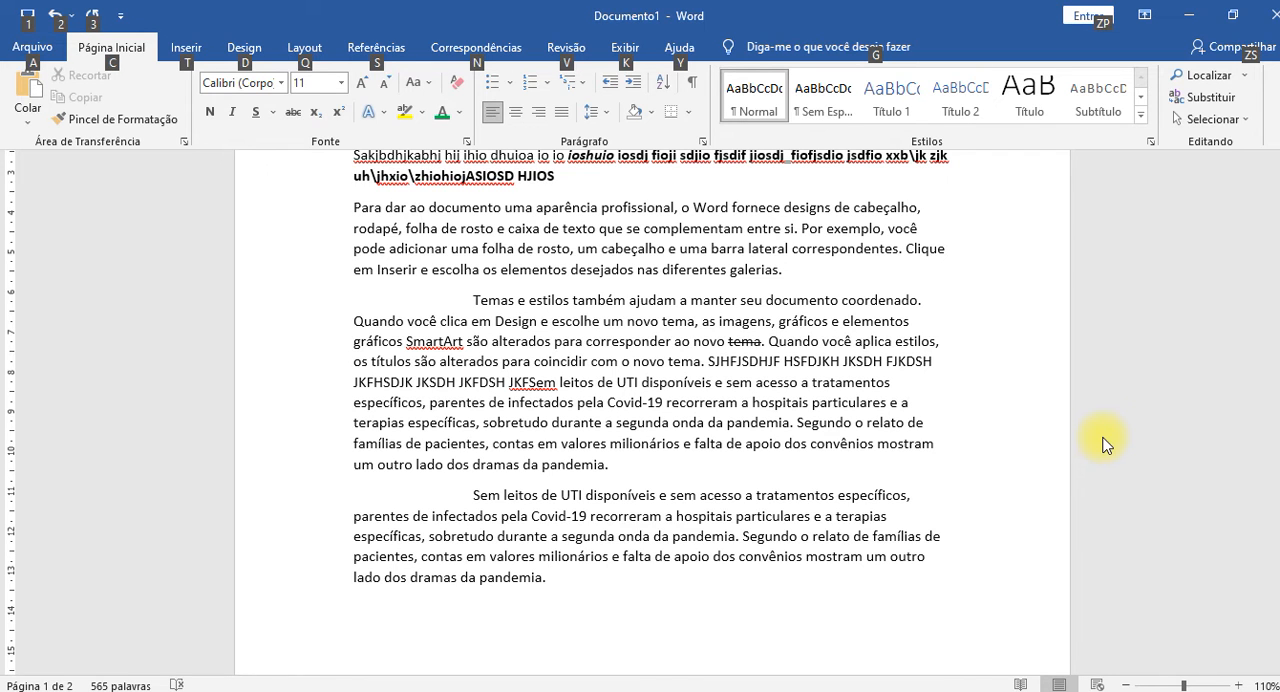
{"action": "key", "text": "t"}
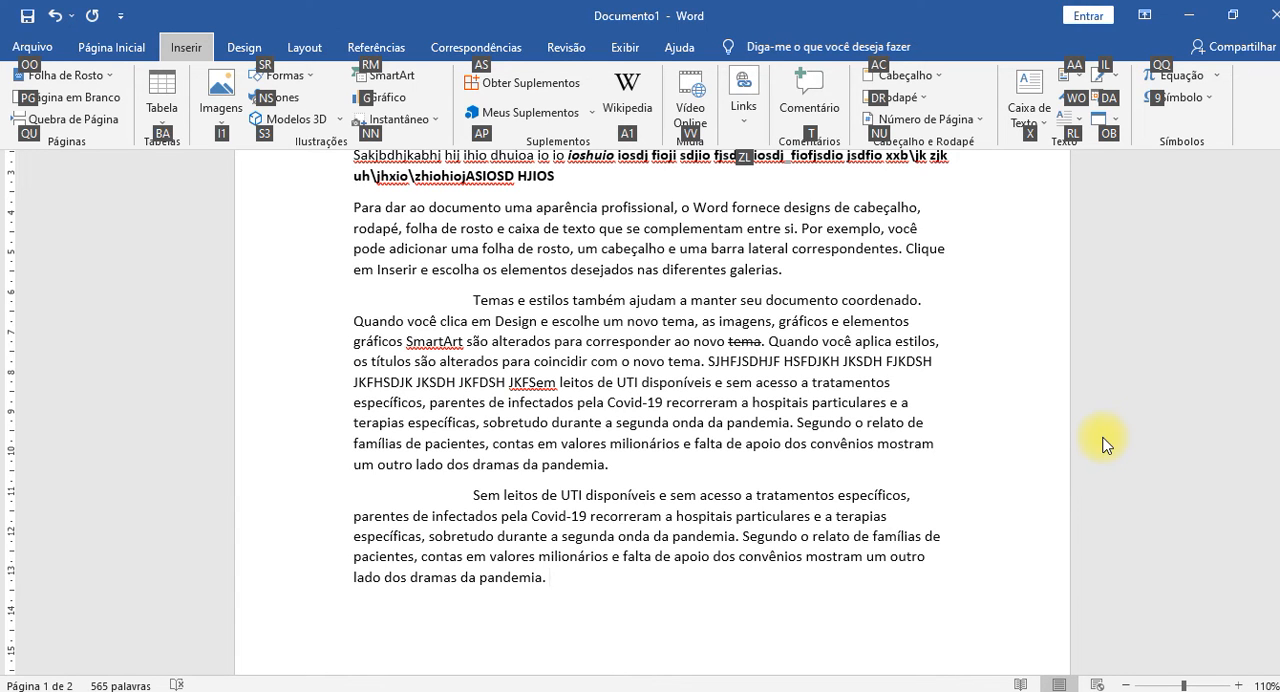
{"action": "key", "text": "s"}
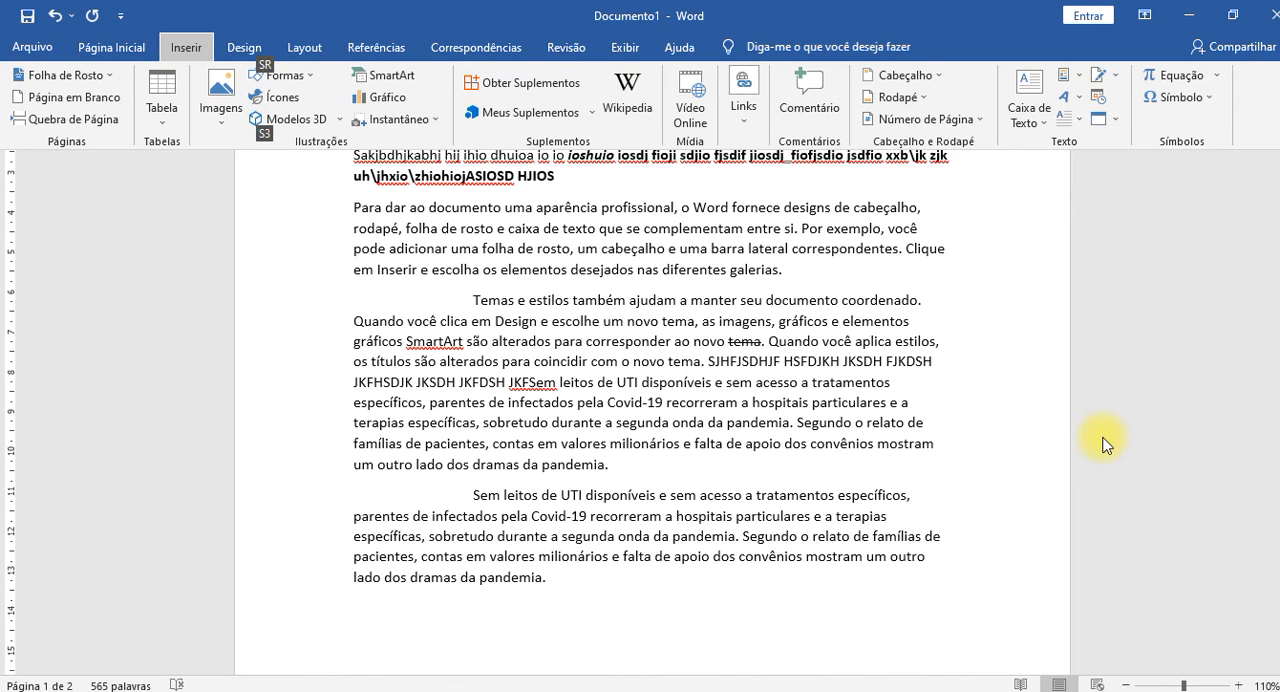
{"action": "key", "text": "s"}
{"action": "key", "text": "r"}
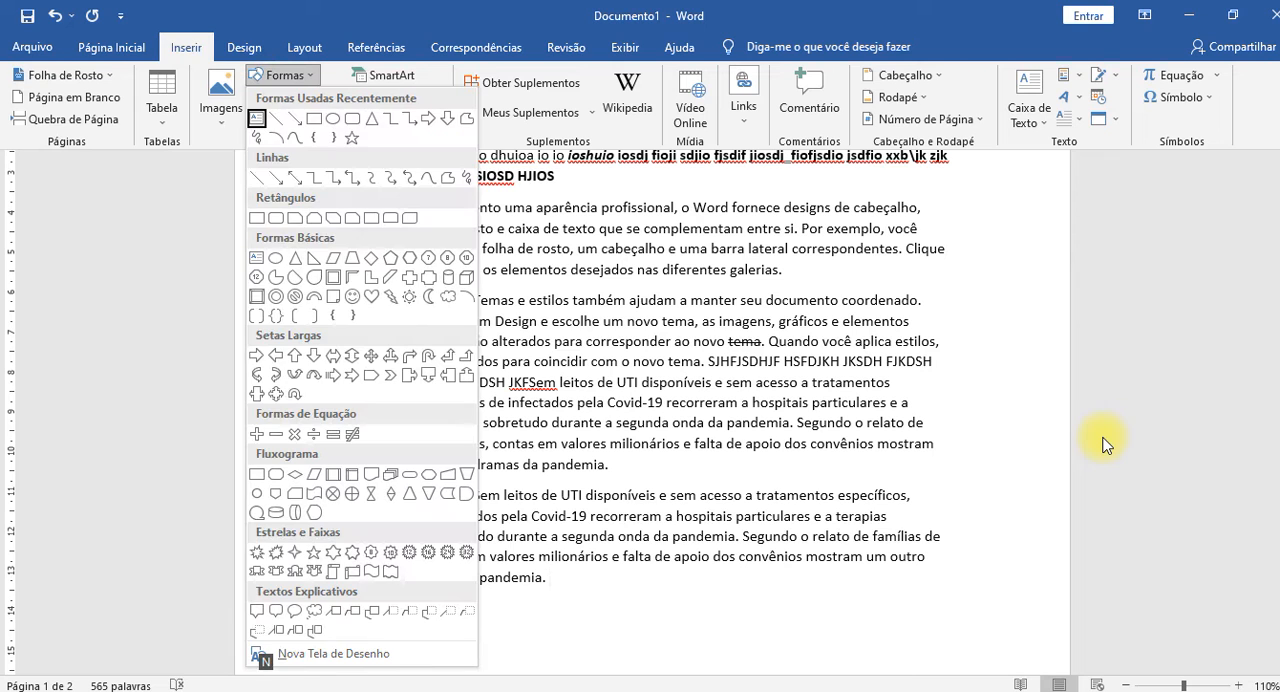
{"action": "key", "text": "Down"}
{"action": "key", "text": "Down"}
{"action": "key", "text": "Down"}
{"action": "key", "text": "Down"}
{"action": "key", "text": "Down"}
{"action": "key", "text": "Right"}
{"action": "key", "text": "Right"}
{"action": "key", "text": "Up"}
{"action": "key", "text": "Up"}
{"action": "key", "text": "Up"}
{"action": "key", "text": "Up"}
{"action": "key", "text": "Down"}
{"action": "key", "text": "Down"}
{"action": "key", "text": "Down"}
{"action": "key", "text": "Down"}
{"action": "key", "text": "Down"}
{"action": "key", "text": "Down"}
{"action": "key", "text": "Down"}
{"action": "key", "text": "Down"}
{"action": "key", "text": "Down"}
{"action": "key", "text": "Down"}
{"action": "key", "text": "Left"}
{"action": "key", "text": "Left"}
{"action": "key", "text": "Up"}
{"action": "key", "text": "Right"}
{"action": "key", "text": "Right"}
{"action": "key", "text": "Right"}
{"action": "key", "text": "Right"}
{"action": "key", "text": "Return"}
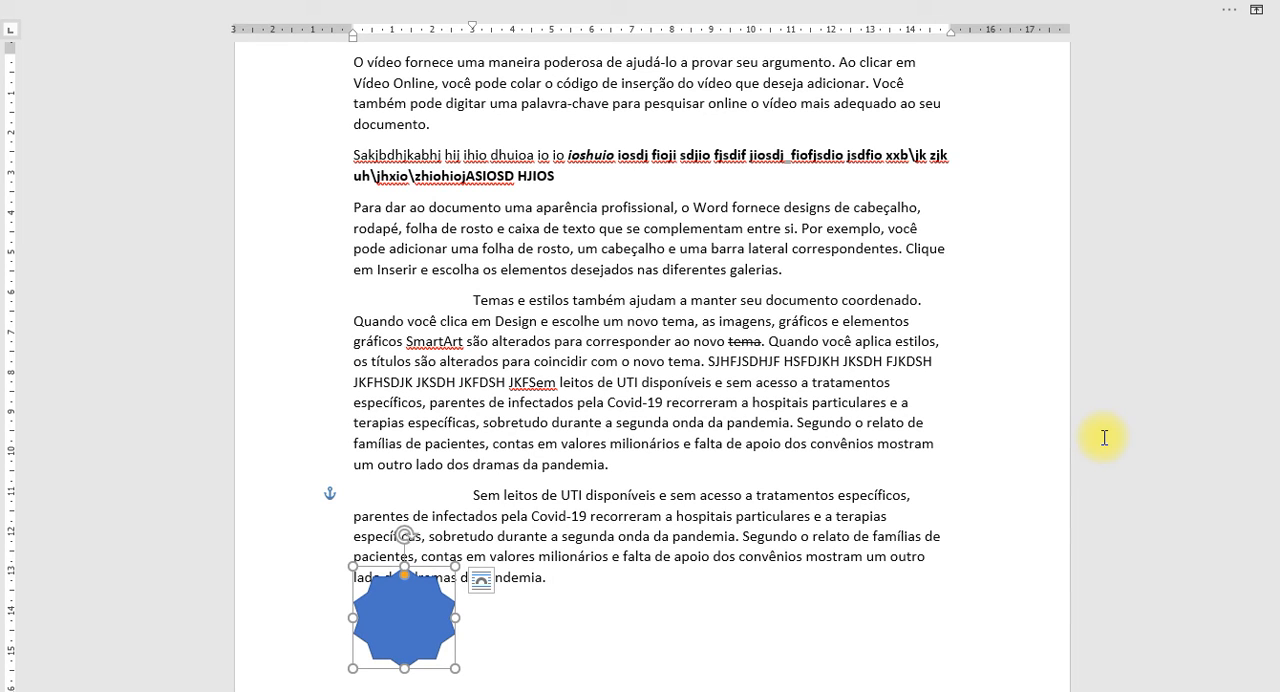
{"action": "key", "text": "Escape"}
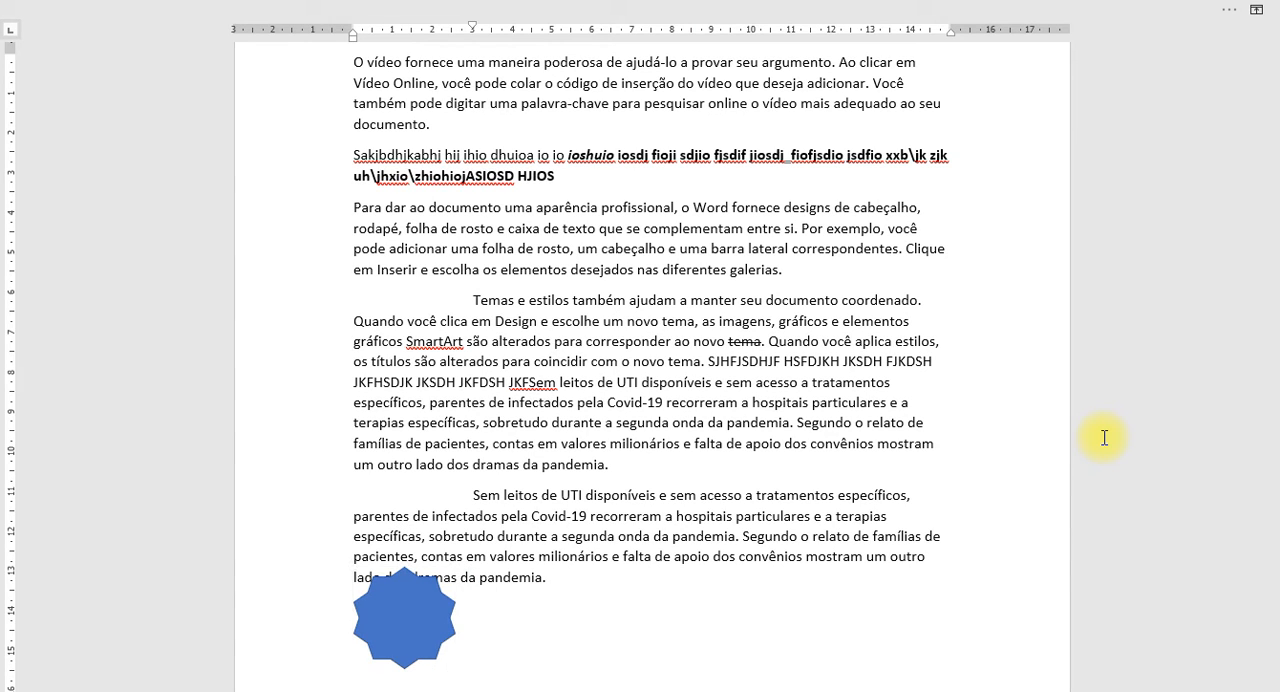
Select the star shape and nudge it up and down at the end of the pasted passage.
{"action": "left_click", "coordinate": [410, 602]}
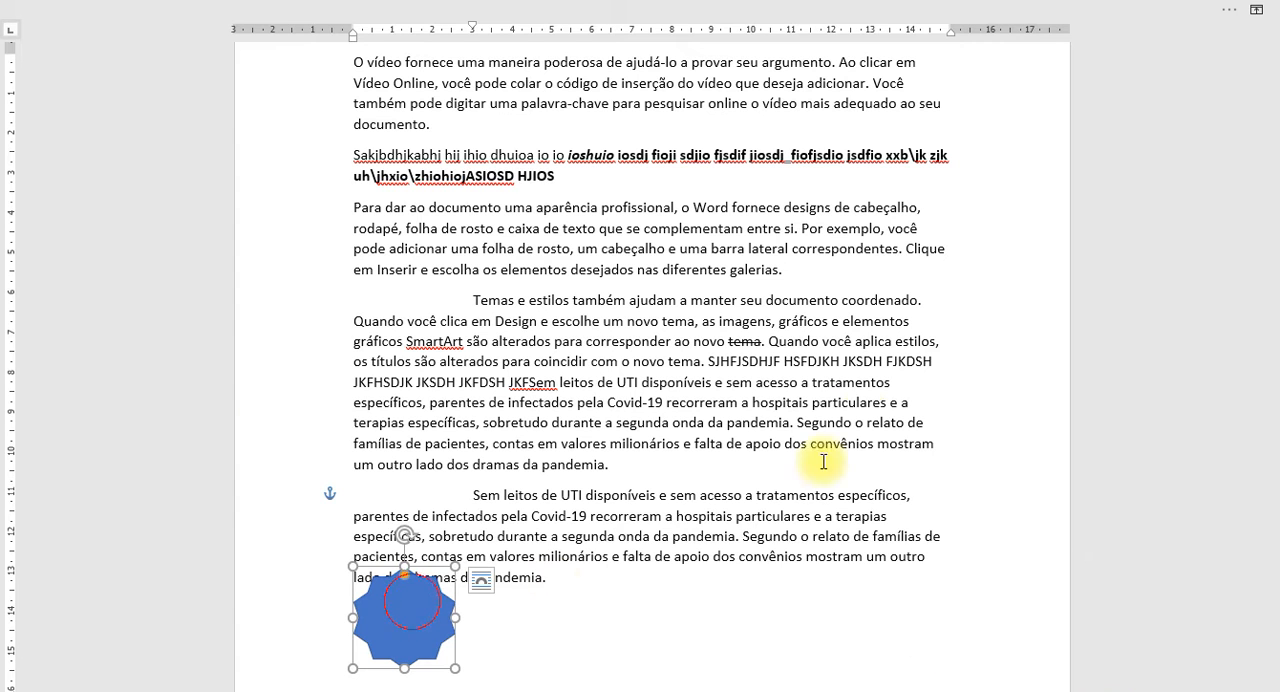
{"action": "scroll", "coordinate": [808, 334], "scroll_direction": "down", "scroll_amount": 5}
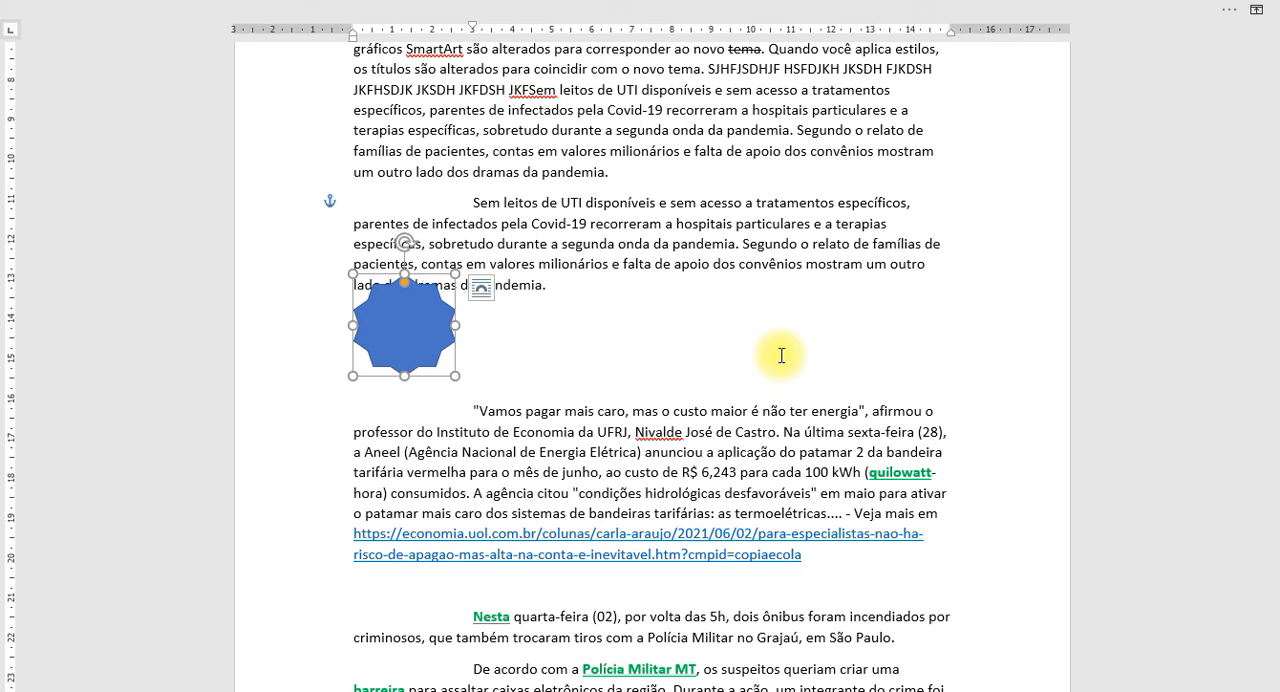
{"action": "key", "text": "Up"}
{"action": "key", "text": "Up"}
{"action": "key", "text": "Down"}
{"action": "key", "text": "Down"}
{"action": "key", "text": "Down"}
{"action": "key", "text": "Down"}
Enlarge the star in both height and width to about 10.5 cm tall.
{"action": "key", "text": "shift+Up"}
{"action": "key", "text": "shift+Up"}
{"action": "key", "text": "shift+Up"}
{"action": "key", "text": "shift+Up"}
{"action": "key", "text": "shift+Up"}
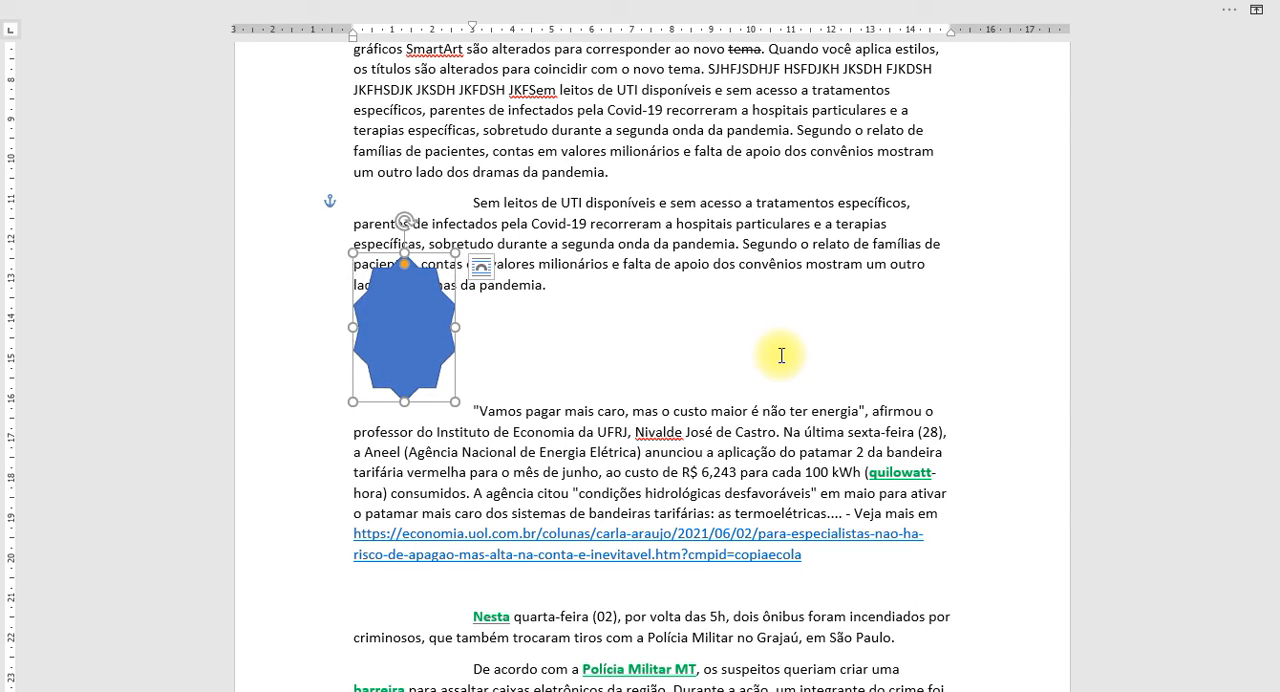
{"action": "key", "text": "shift+Right"}
{"action": "key", "text": "shift+Right"}
{"action": "key", "text": "shift+Right"}
{"action": "key", "text": "shift+Right"}
{"action": "key", "text": "shift+Right"}
{"action": "key", "text": "shift+Right"}
{"action": "key", "text": "shift+Right"}
{"action": "key", "text": "shift+Right"}
{"action": "key", "text": "shift+Right"}
{"action": "key", "text": "shift+Right"}
{"action": "key", "text": "shift+Right"}
{"action": "key", "text": "shift+Up"}
{"action": "key", "text": "shift+Up"}
{"action": "key", "text": "shift+Up"}
{"action": "key", "text": "shift+Up"}
{"action": "key", "text": "shift+Up"}
{"action": "key", "text": "shift+Up"}
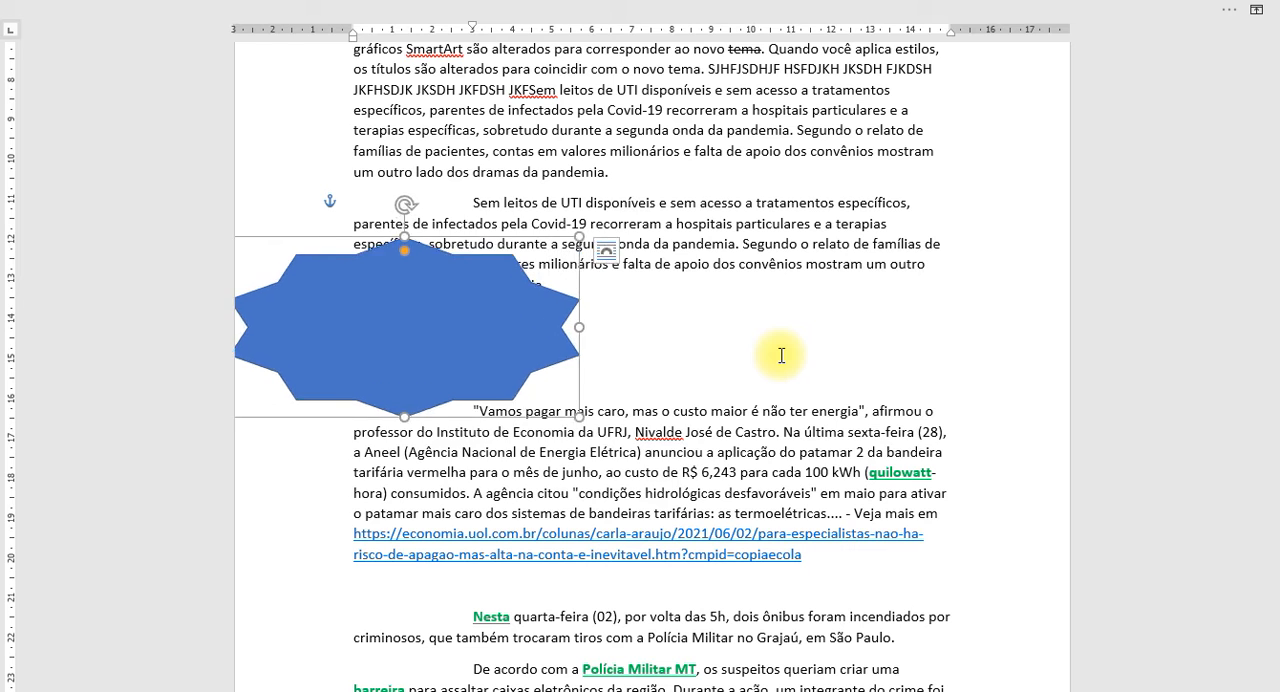
{"action": "key", "text": "shift+Up"}
{"action": "key", "text": "shift+Up"}
{"action": "key", "text": "shift+Up"}
{"action": "key", "text": "shift+Up"}
{"action": "key", "text": "shift+Up"}
{"action": "key", "text": "shift+Up"}
{"action": "key", "text": "shift+Up"}
{"action": "key", "text": "shift+Up"}
{"action": "key", "text": "shift+Up"}
{"action": "key", "text": "shift+Up"}
{"action": "key", "text": "shift+Up"}
{"action": "key", "text": "shift+Up"}
{"action": "key", "text": "shift+Up"}
{"action": "key", "text": "shift+Up"}
{"action": "key", "text": "shift+Up"}
{"action": "key", "text": "shift+Up"}
{"action": "key", "text": "shift+Up"}
{"action": "key", "text": "shift+Up"}
{"action": "key", "text": "shift+Up"}
{"action": "key", "text": "shift+Up"}
{"action": "key", "text": "shift+Down"}
{"action": "key", "text": "shift+Down"}
{"action": "key", "text": "shift+Down"}
{"action": "key", "text": "shift+Down"}
{"action": "key", "text": "shift+Down"}
{"action": "key", "text": "shift+Down"}
{"action": "key", "text": "shift+Down"}
{"action": "key", "text": "shift+Down"}
{"action": "key", "text": "shift+Down"}
{"action": "key", "text": "shift+Down"}
{"action": "key", "text": "shift+Down"}
{"action": "key", "text": "shift+Down"}
{"action": "key", "text": "shift+Down"}
{"action": "key", "text": "shift+Down"}
{"action": "key", "text": "shift+Down"}
{"action": "key", "text": "shift+Down"}
{"action": "key", "text": "shift+Down"}
{"action": "key", "text": "shift+Down"}
{"action": "key", "text": "shift+Down"}
{"action": "key", "text": "shift+Down"}
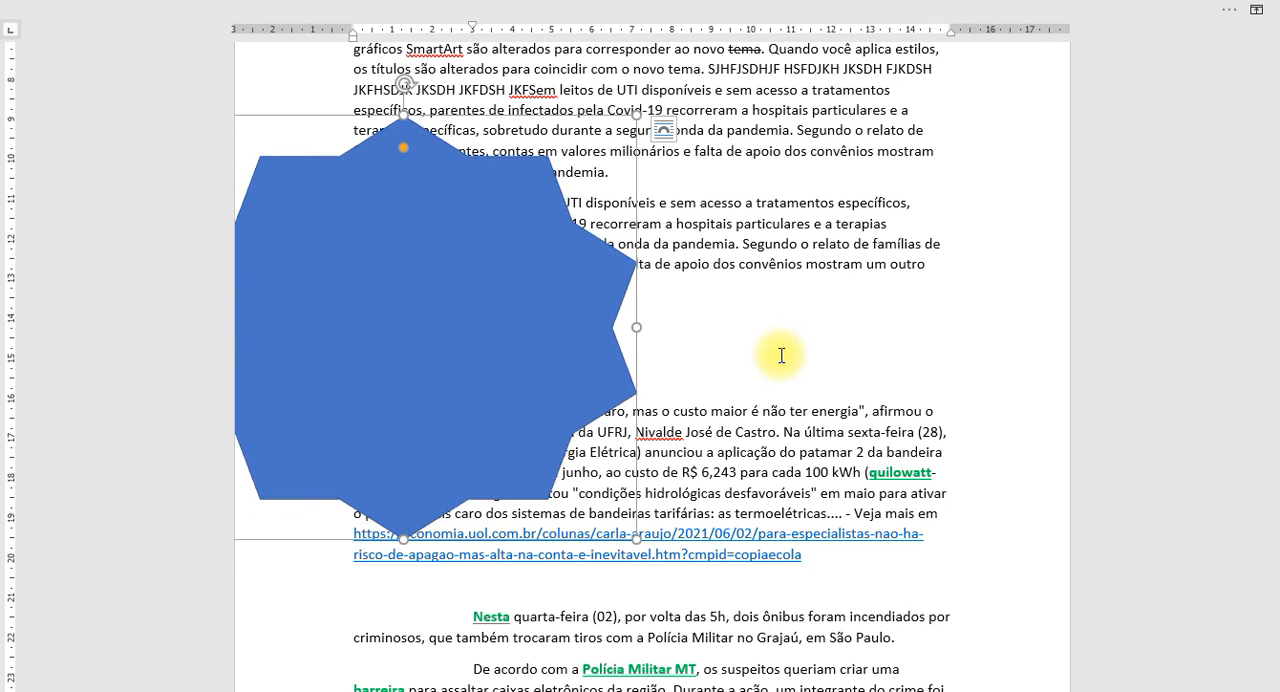
Shrink the star to about 6.5 cm wide and 4.5 cm tall.
{"action": "key", "text": "shift+Right"}
{"action": "key", "text": "shift+Right"}
{"action": "key", "text": "shift+Right"}
{"action": "key", "text": "shift+Right"}
{"action": "key", "text": "shift+Right"}
{"action": "key", "text": "shift+Right"}
{"action": "key", "text": "shift+Right"}
{"action": "key", "text": "shift+Right"}
{"action": "key", "text": "shift+Right"}
{"action": "key", "text": "shift+Right"}
{"action": "key", "text": "shift+Right"}
{"action": "key", "text": "shift+Right"}
{"action": "key", "text": "shift+Right"}
{"action": "key", "text": "shift+Right"}
{"action": "key", "text": "shift+Right"}
{"action": "key", "text": "shift+Right"}
{"action": "key", "text": "shift+Right"}
{"action": "key", "text": "shift+Right"}
{"action": "key", "text": "shift+Right"}
{"action": "key", "text": "shift+Right"}
{"action": "key", "text": "shift+Left"}
{"action": "key", "text": "shift+Left"}
{"action": "key", "text": "shift+Left"}
{"action": "key", "text": "shift+Left"}
{"action": "key", "text": "shift+Left"}
{"action": "key", "text": "shift+Left"}
{"action": "key", "text": "shift+Down"}
{"action": "key", "text": "shift+Down"}
{"action": "key", "text": "shift+Down"}
{"action": "key", "text": "shift+Down"}
{"action": "key", "text": "shift+Down"}
{"action": "key", "text": "shift+Down"}
{"action": "key", "text": "shift+Down"}
{"action": "key", "text": "shift+Down"}
{"action": "key", "text": "shift+Down"}
{"action": "key", "text": "shift+Down"}
{"action": "key", "text": "shift+Left"}
{"action": "key", "text": "shift+Left"}
{"action": "key", "text": "shift+Left"}
{"action": "key", "text": "shift+Left"}
{"action": "key", "text": "shift+Left"}
{"action": "key", "text": "shift+Left"}
{"action": "key", "text": "shift+Left"}
{"action": "key", "text": "shift+Left"}
{"action": "key", "text": "shift+Left"}
{"action": "key", "text": "shift+Left"}
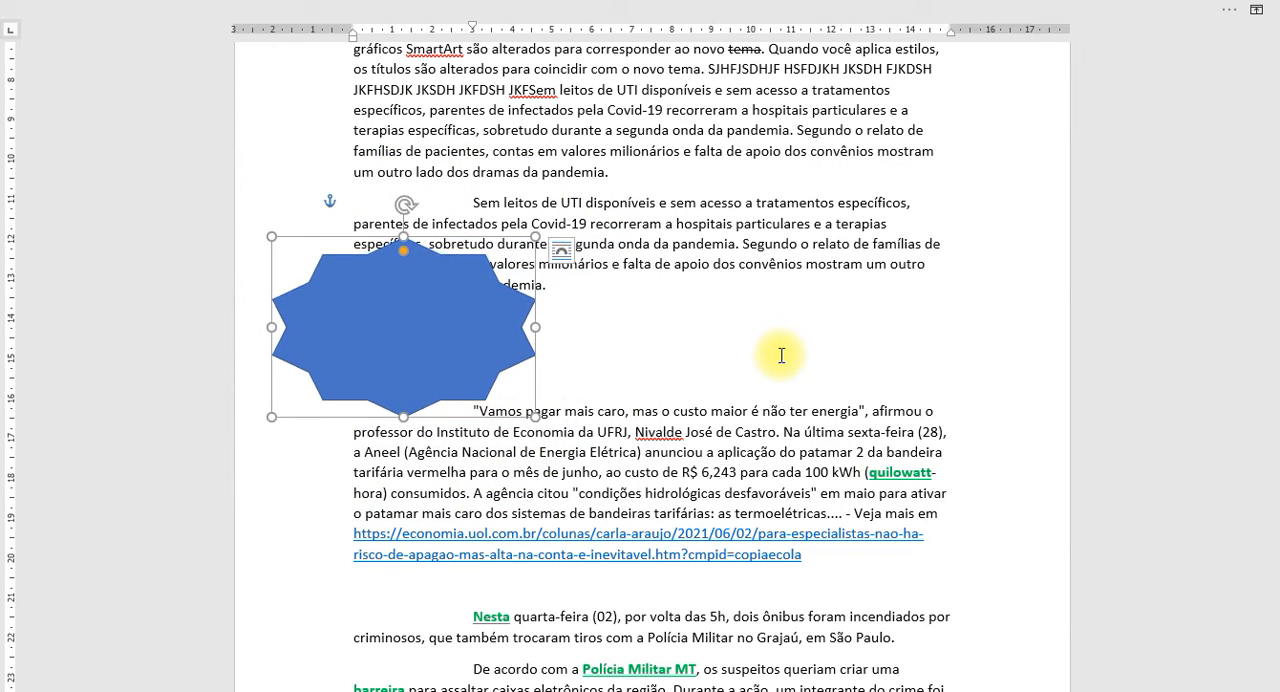
Vary the star's height and narrow it, reaching about 4.5 cm wide and 4 cm tall.
{"action": "key", "text": "shift+Up"}
{"action": "key", "text": "shift+Up"}
{"action": "key", "text": "shift+Up"}
{"action": "key", "text": "shift+Up"}
{"action": "key", "text": "shift+Down"}
{"action": "key", "text": "shift+Down"}
{"action": "key", "text": "shift+Down"}
{"action": "key", "text": "shift+Down"}
{"action": "key", "text": "shift+Down"}
{"action": "key", "text": "shift+Down"}
{"action": "key", "text": "shift+Down"}
{"action": "key", "text": "shift+Down"}
{"action": "key", "text": "shift+Left"}
{"action": "key", "text": "shift+Left"}
{"action": "key", "text": "shift+Left"}
{"action": "key", "text": "shift+Left"}
{"action": "key", "text": "shift+Left"}
{"action": "key", "text": "shift+Left"}
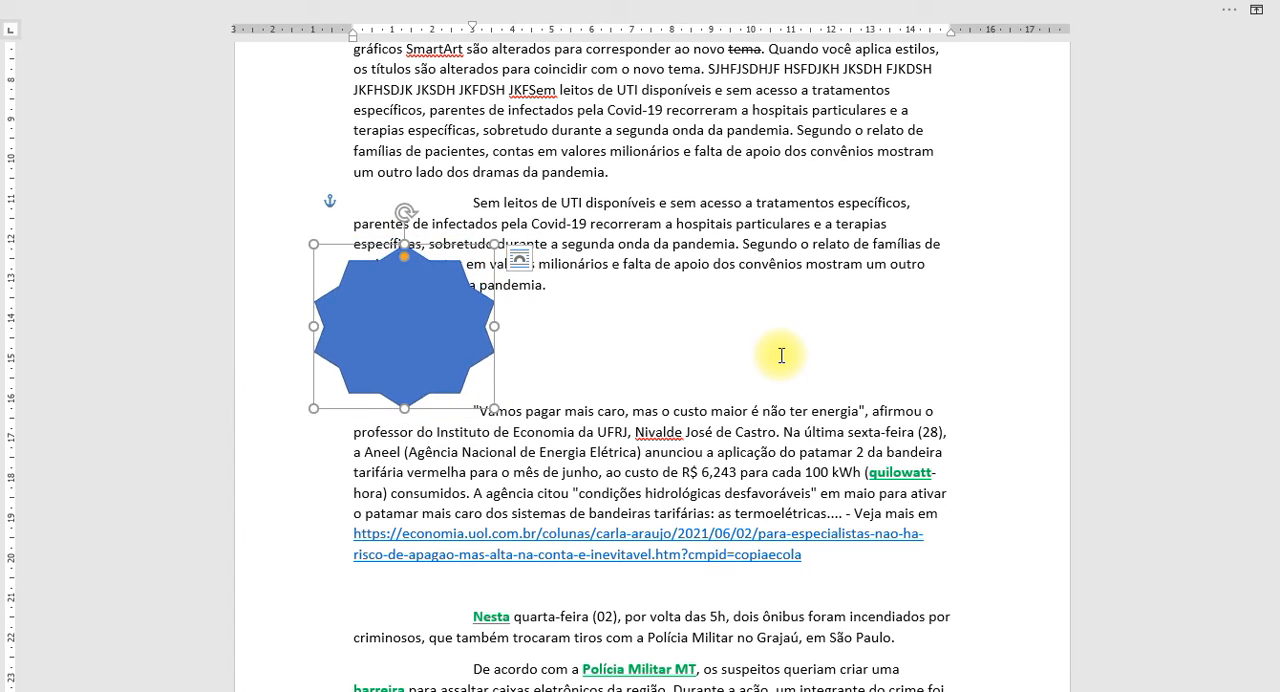
Widen the star to about 5 cm, keeping its height at about 4 cm.
{"action": "key", "text": "shift+Right"}
{"action": "key", "text": "shift+Right"}
{"action": "key", "text": "shift+Up"}
{"action": "key", "text": "shift+Up"}
{"action": "key", "text": "shift+Down"}
{"action": "key", "text": "shift+Down"}
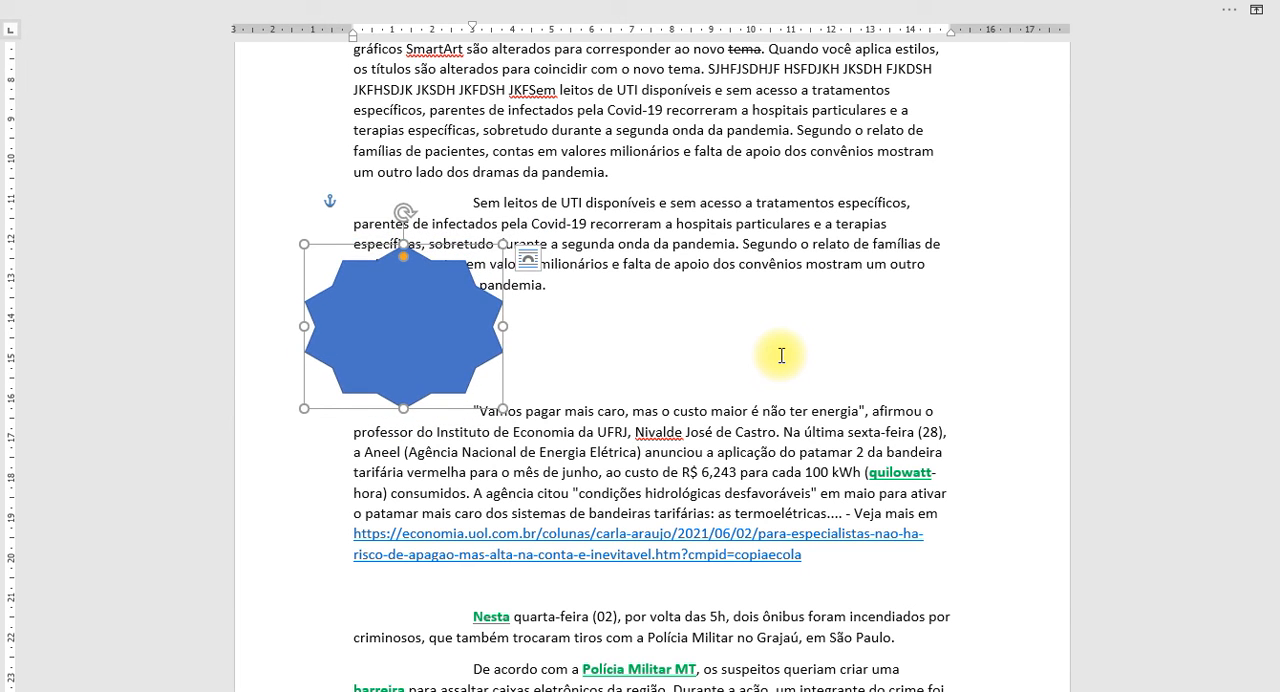
{"action": "key", "text": "shift+Left"}
{"action": "key", "text": "shift+Right"}
Move the star about 7 cm to the right, and shift it up and back down between the two paragraphs.
{"action": "key", "text": "Right"}
{"action": "key", "text": "Right"}
{"action": "key", "text": "Right"}
{"action": "key", "text": "Right"}
{"action": "key", "text": "Right"}
{"action": "key", "text": "Right"}
{"action": "key", "text": "Right"}
{"action": "key", "text": "Right"}
{"action": "key", "text": "Right"}
{"action": "key", "text": "Right"}
{"action": "key", "text": "Right"}
{"action": "key", "text": "Right"}
{"action": "key", "text": "Right"}
{"action": "key", "text": "Right"}
{"action": "key", "text": "Right"}
{"action": "key", "text": "Right"}
{"action": "key", "text": "Right"}
{"action": "key", "text": "Right"}
{"action": "key", "text": "Right"}
{"action": "key", "text": "Right"}
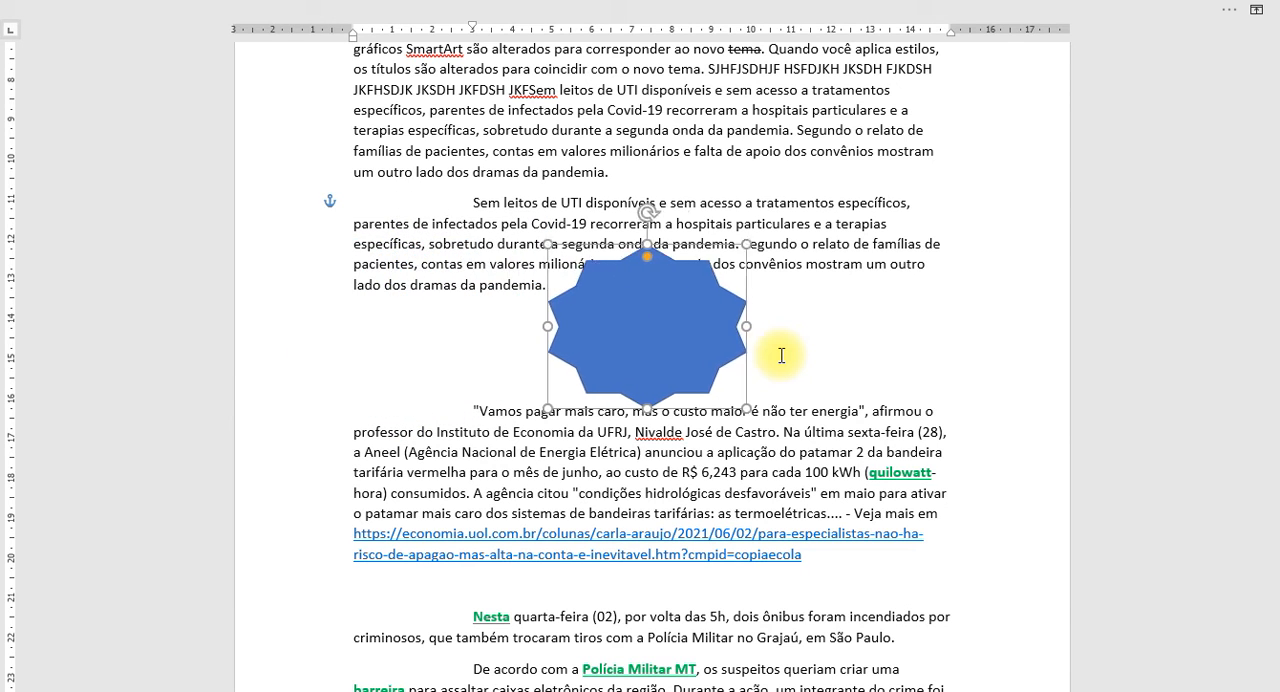
{"action": "key", "text": "Up"}
{"action": "key", "text": "Up"}
{"action": "key", "text": "Up"}
{"action": "key", "text": "Up"}
{"action": "key", "text": "Up"}
{"action": "key", "text": "Up"}
{"action": "key", "text": "Up"}
{"action": "key", "text": "Up"}
{"action": "key", "text": "Up"}
{"action": "key", "text": "Up"}
{"action": "key", "text": "Up"}
{"action": "key", "text": "Up"}
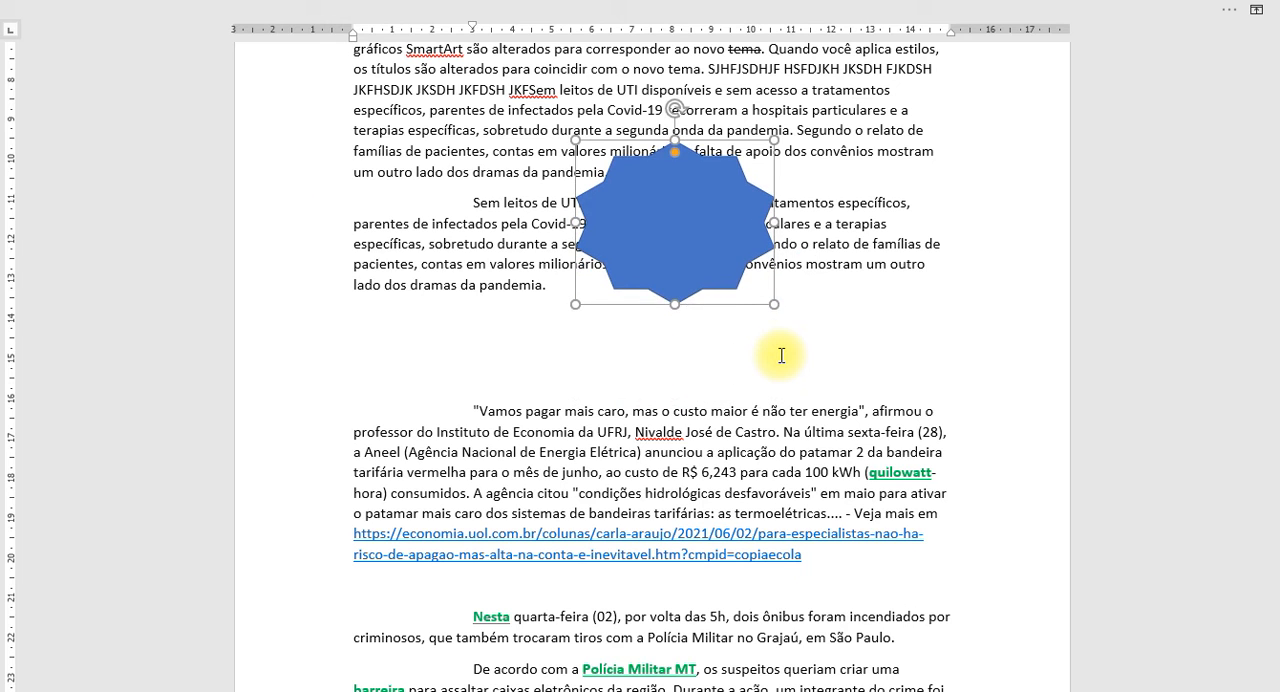
{"action": "key", "text": "Down"}
{"action": "key", "text": "Down"}
{"action": "key", "text": "Down"}
{"action": "key", "text": "Down"}
{"action": "key", "text": "Down"}
{"action": "key", "text": "Down"}
{"action": "key", "text": "Down"}
{"action": "key", "text": "Down"}
{"action": "key", "text": "Down"}
{"action": "key", "text": "Down"}
{"action": "key", "text": "Down"}
{"action": "key", "text": "Down"}
{"action": "key", "text": "Down"}
{"action": "key", "text": "Down"}
{"action": "key", "text": "Down"}
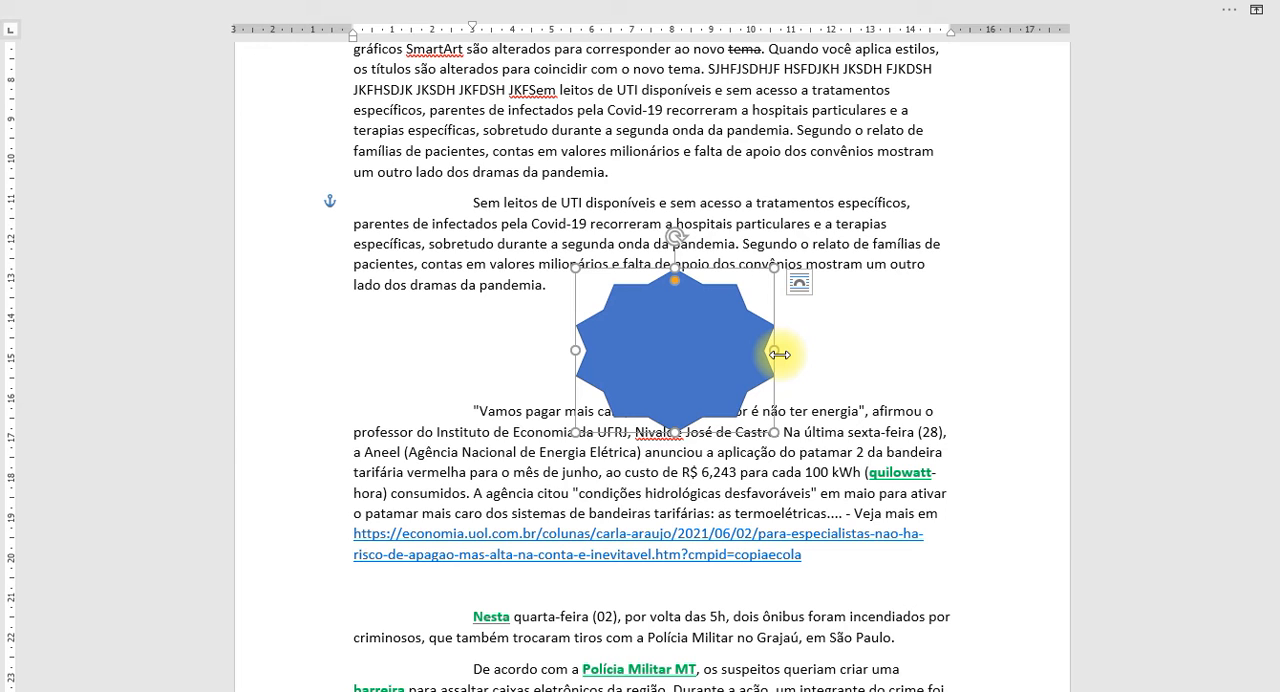
Stretch the star to about 9.5 cm tall and narrow it to about 4.5 cm wide.
{"action": "key", "text": "shift+Up"}
{"action": "key", "text": "shift+Up"}
{"action": "key", "text": "shift+Up"}
{"action": "key", "text": "shift+Up"}
{"action": "key", "text": "shift+Up"}
{"action": "key", "text": "shift+Up"}
{"action": "key", "text": "shift+Up"}
{"action": "key", "text": "shift+Up"}
{"action": "key", "text": "shift+Up"}
{"action": "key", "text": "shift+Up"}
{"action": "key", "text": "shift+Up"}
{"action": "key", "text": "shift+Up"}
{"action": "key", "text": "shift+Up"}
{"action": "key", "text": "shift+Up"}
{"action": "key", "text": "shift+Up"}
{"action": "key", "text": "shift+Up"}
{"action": "key", "text": "shift+Up"}
{"action": "key", "text": "shift+Up"}
{"action": "key", "text": "shift+Up"}
{"action": "key", "text": "shift+Up"}
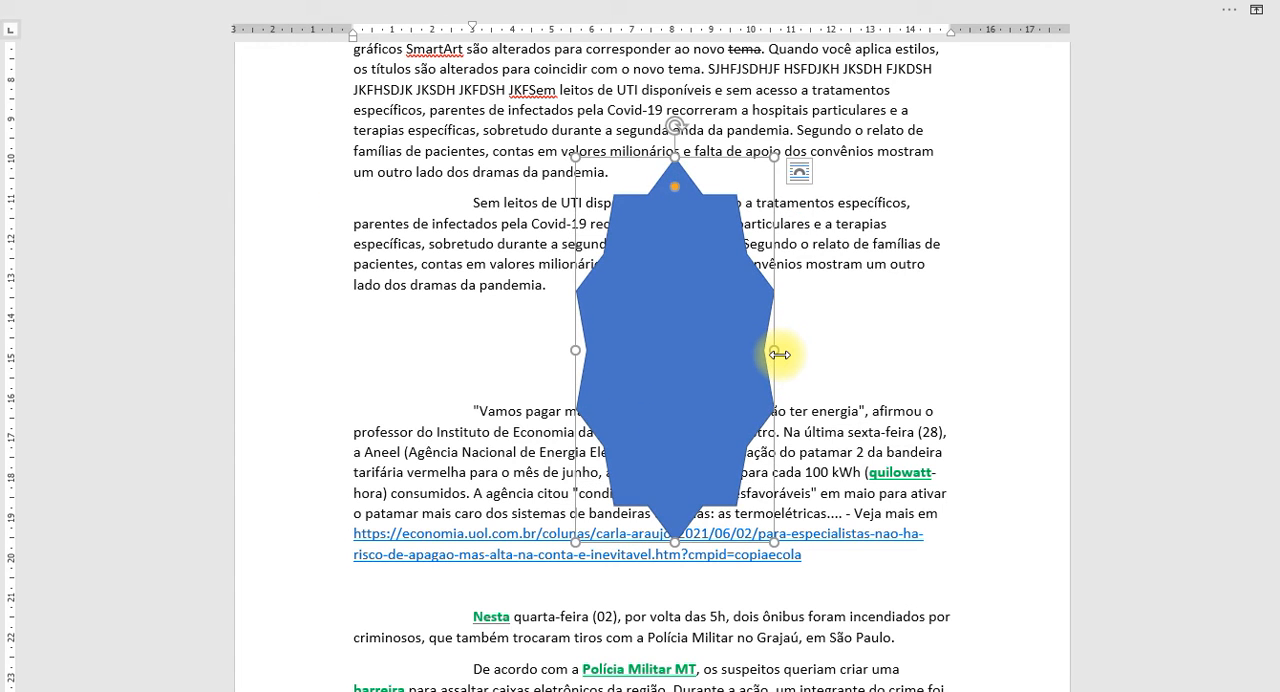
{"action": "key", "text": "shift+Left"}
{"action": "key", "text": "shift+Left"}
{"action": "key", "text": "shift+Left"}
{"action": "key", "text": "shift+Left"}
{"action": "key", "text": "shift+Right"}
{"action": "key", "text": "shift+Right"}
{"action": "key", "text": "shift+Right"}
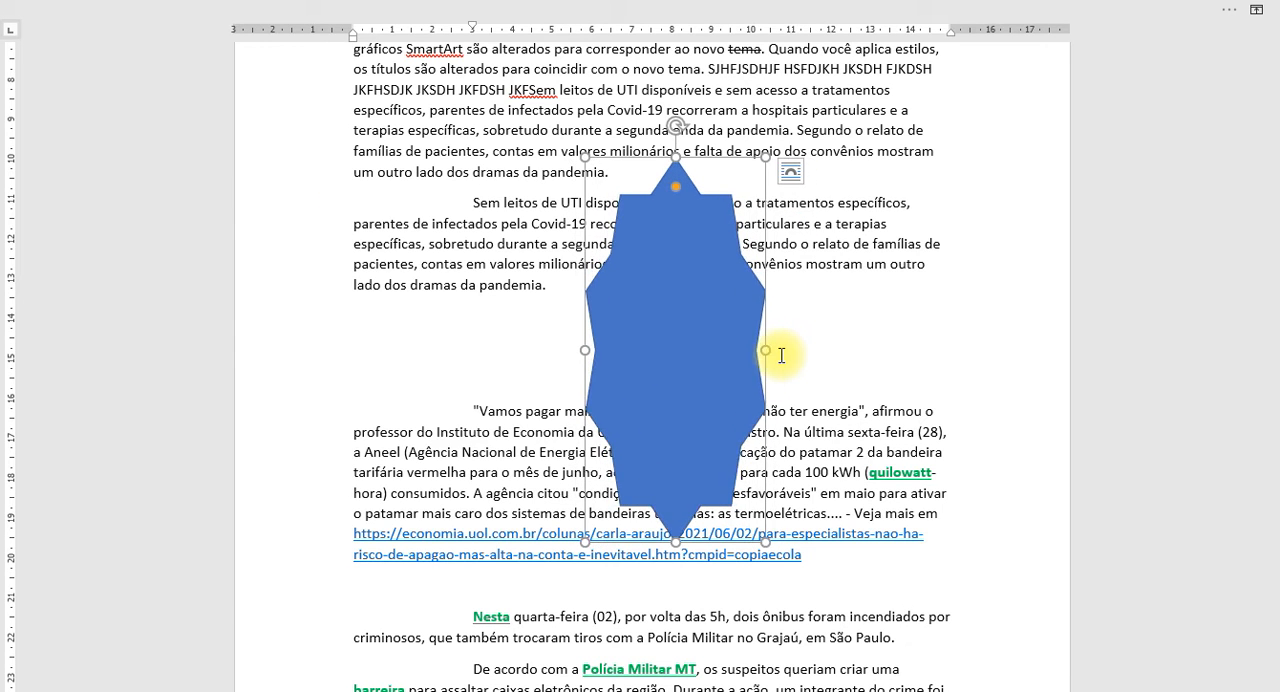
Widen the star and reduce its height until it is about 6.6 cm wide and 6.6 cm tall.
{"action": "key", "text": "shift+Right"}
{"action": "key", "text": "shift+Right"}
{"action": "key", "text": "shift+Right"}
{"action": "key", "text": "shift+Right"}
{"action": "key", "text": "shift+Right"}
{"action": "key", "text": "shift+Right"}
{"action": "key", "text": "shift+Right"}
{"action": "key", "text": "shift+Right"}
{"action": "key", "text": "shift+Down"}
{"action": "key", "text": "shift+Down"}
{"action": "key", "text": "shift+Down"}
{"action": "key", "text": "shift+Down"}
{"action": "key", "text": "shift+Down"}
{"action": "key", "text": "shift+Down"}
{"action": "key", "text": "shift+Down"}
{"action": "key", "text": "shift+Down"}
{"action": "key", "text": "shift+Down"}
{"action": "key", "text": "shift+Down"}
{"action": "key", "text": "shift+Down"}
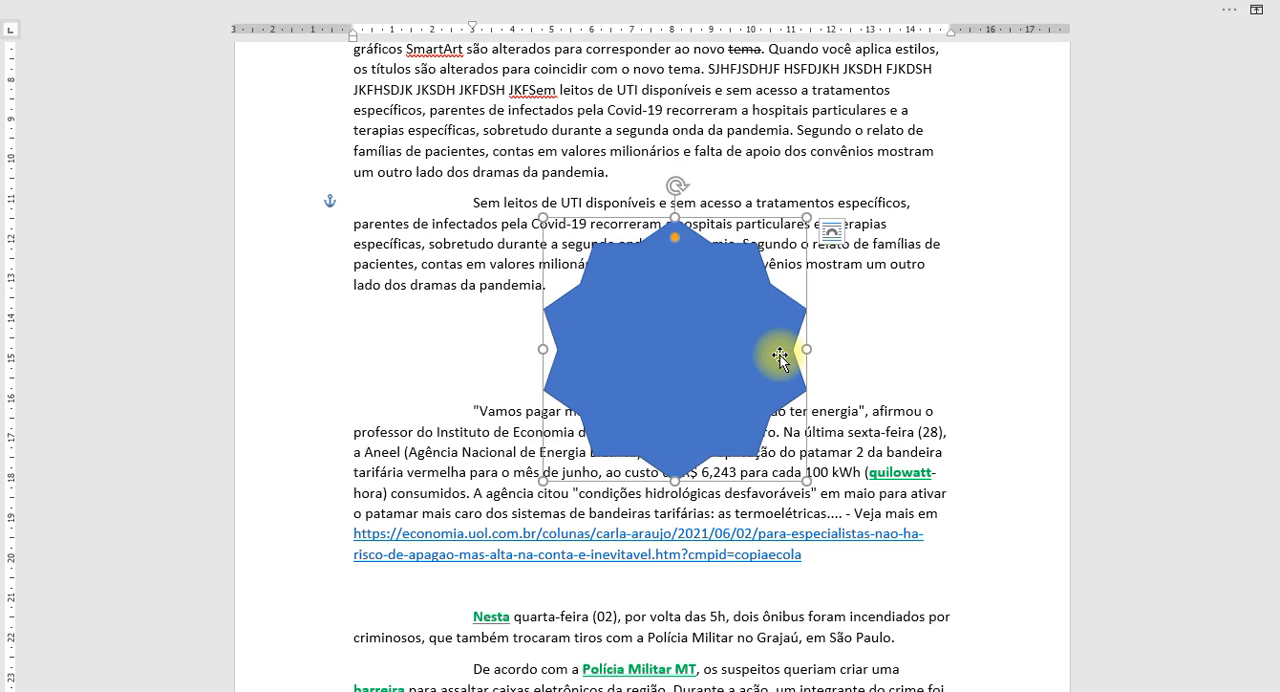
Enlarge the star in both directions to about 13 cm wide and 13 cm tall.
{"action": "key", "text": "shift+Up"}
{"action": "key", "text": "shift+Right"}
{"action": "key", "text": "shift+Up"}
{"action": "key", "text": "shift+Right"}
{"action": "key", "text": "shift+Up"}
{"action": "key", "text": "shift+Right"}
{"action": "key", "text": "shift+Up"}
{"action": "key", "text": "shift+Right"}
{"action": "key", "text": "shift+Up"}
{"action": "key", "text": "shift+Right"}
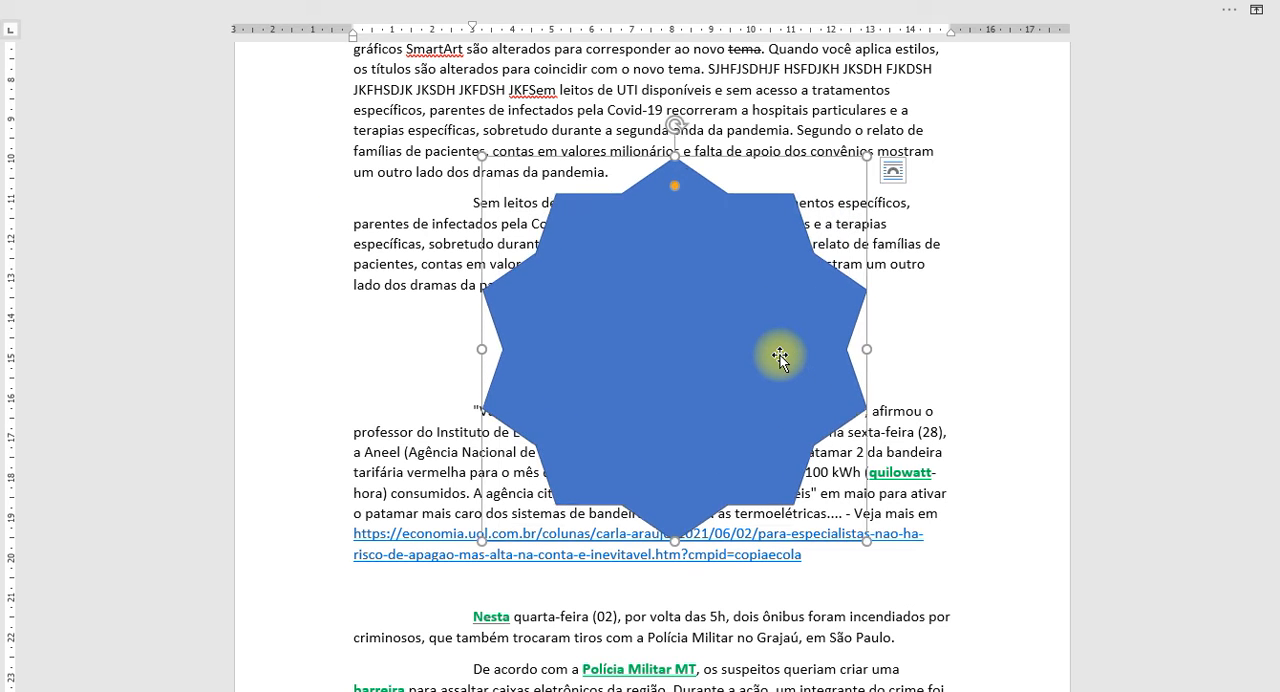
Vary the star's proportions and shrink it to about 8 cm wide and 4 cm tall.
{"action": "key", "text": "shift+Up"}
{"action": "key", "text": "shift+Right"}
{"action": "key", "text": "shift+Up"}
{"action": "key", "text": "shift+Right"}
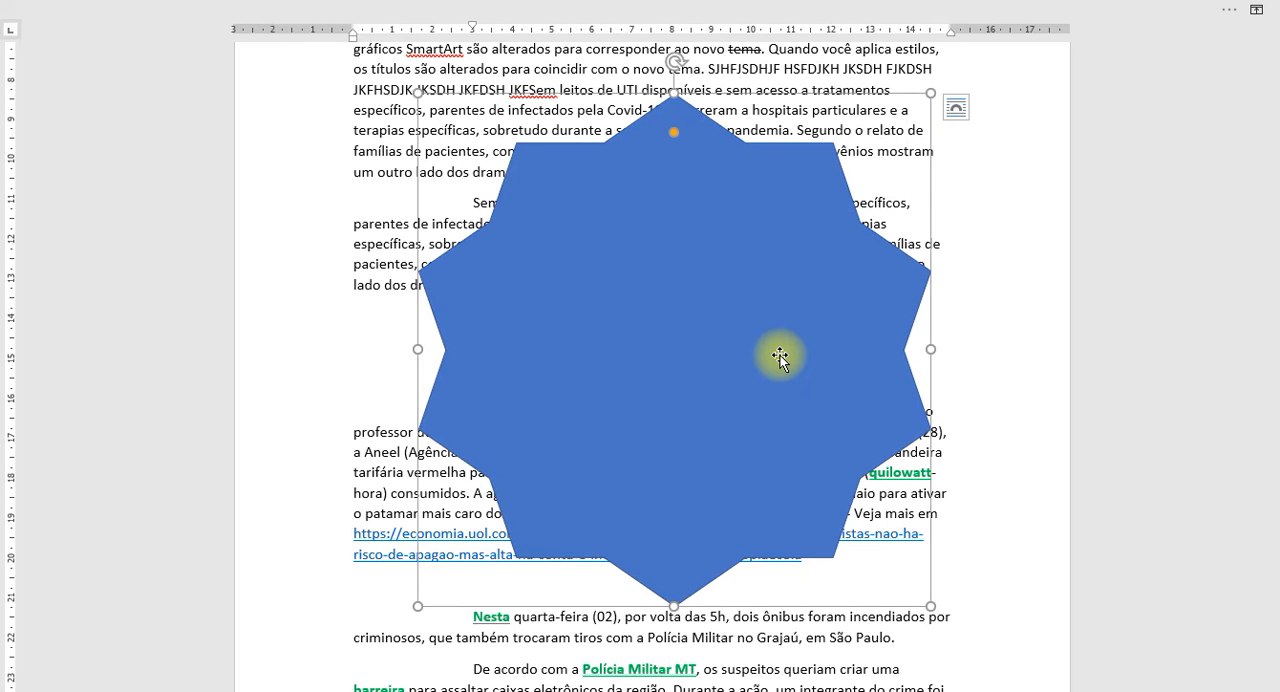
{"action": "key", "text": "shift+Left"}
{"action": "key", "text": "shift+Up"}
{"action": "key", "text": "shift+Left"}
{"action": "key", "text": "shift+Up"}
{"action": "key", "text": "shift+Left"}
{"action": "key", "text": "shift+Up"}
{"action": "key", "text": "shift+Left"}
{"action": "key", "text": "shift+Up"}
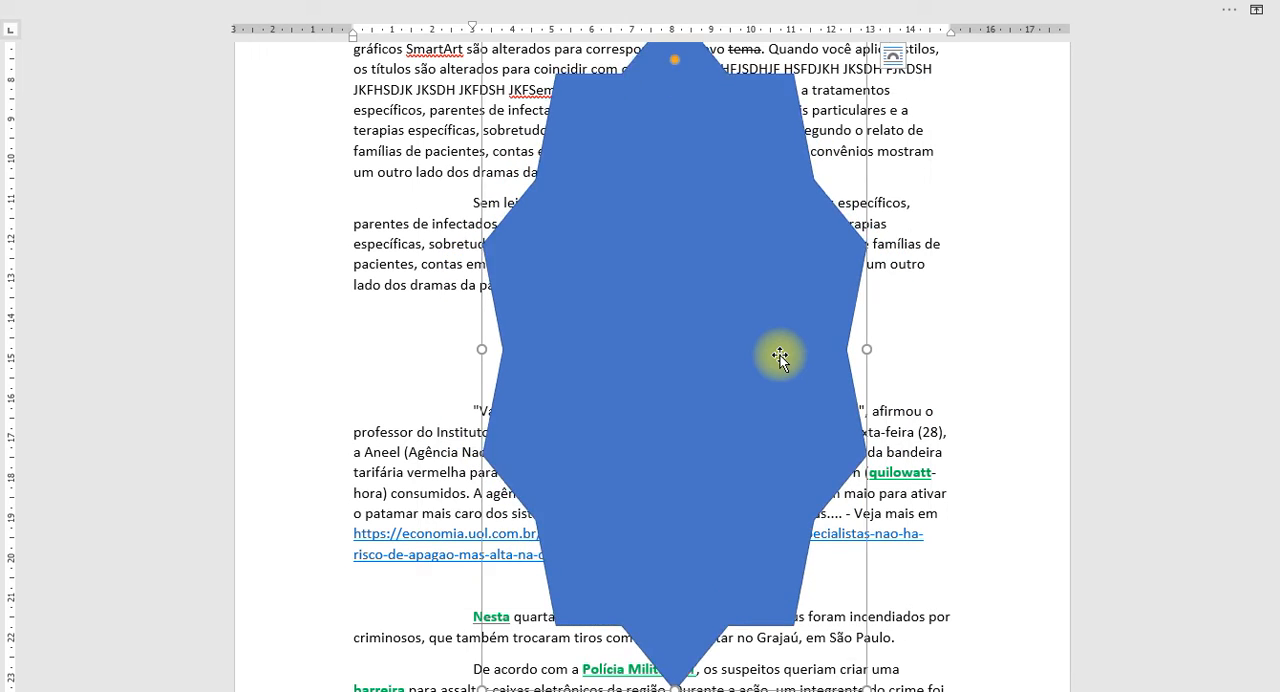
{"action": "key", "text": "shift+Right"}
{"action": "key", "text": "shift+Down"}
{"action": "key", "text": "shift+Right"}
{"action": "key", "text": "shift+Down"}
{"action": "key", "text": "shift+Right"}
{"action": "key", "text": "shift+Down"}
{"action": "key", "text": "shift+Right"}
{"action": "key", "text": "shift+Down"}
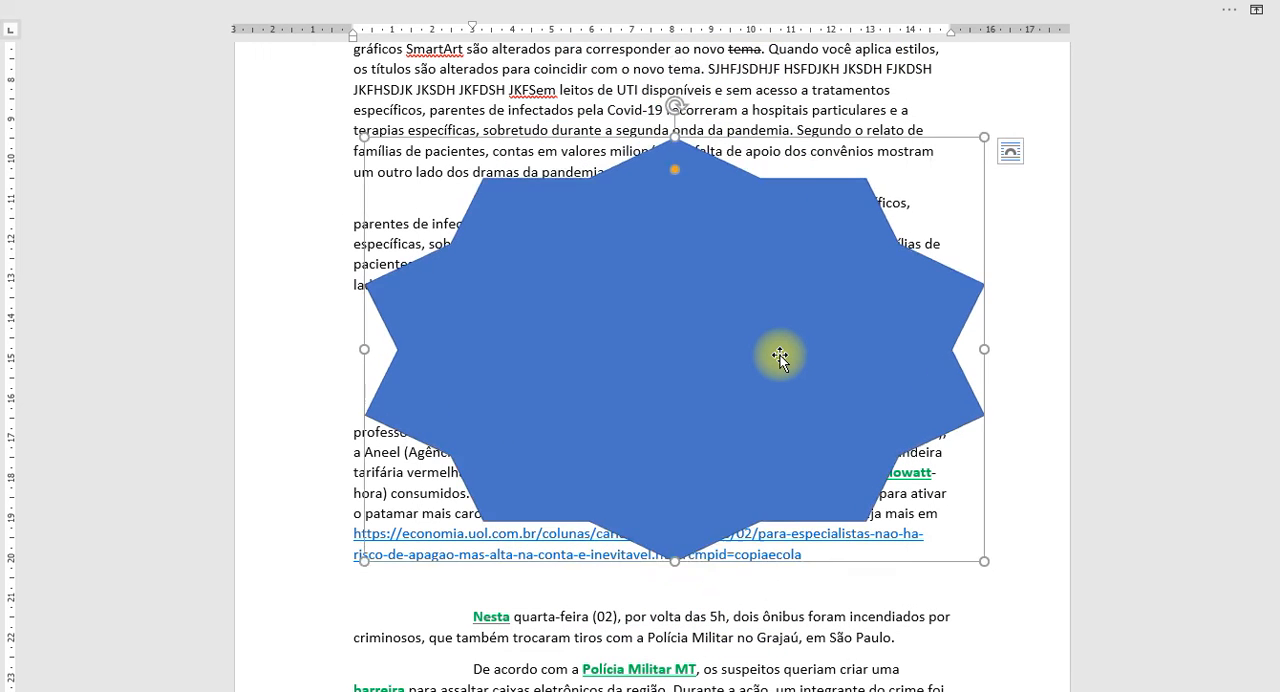
{"action": "key", "text": "shift+Left"}
{"action": "key", "text": "shift+Down"}
{"action": "key", "text": "shift+Left"}
{"action": "key", "text": "shift+Down"}
{"action": "key", "text": "shift+Left"}
{"action": "key", "text": "shift+Down"}
{"action": "key", "text": "shift+Left"}
{"action": "key", "text": "shift+Down"}
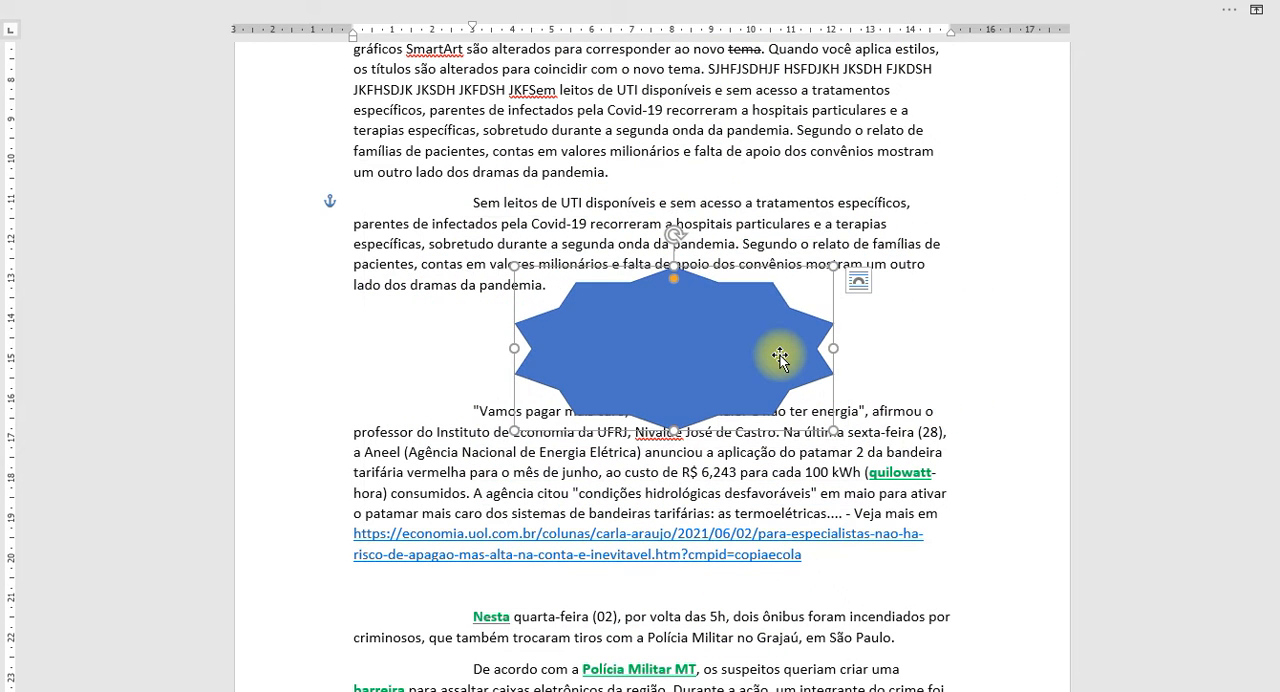
Increase the star's height to about 7 cm, keeping its width at about 8 cm.
{"action": "key", "text": "shift+Up"}
{"action": "key", "text": "shift+Up"}
{"action": "key", "text": "shift+Up"}
{"action": "key", "text": "shift+Up"}
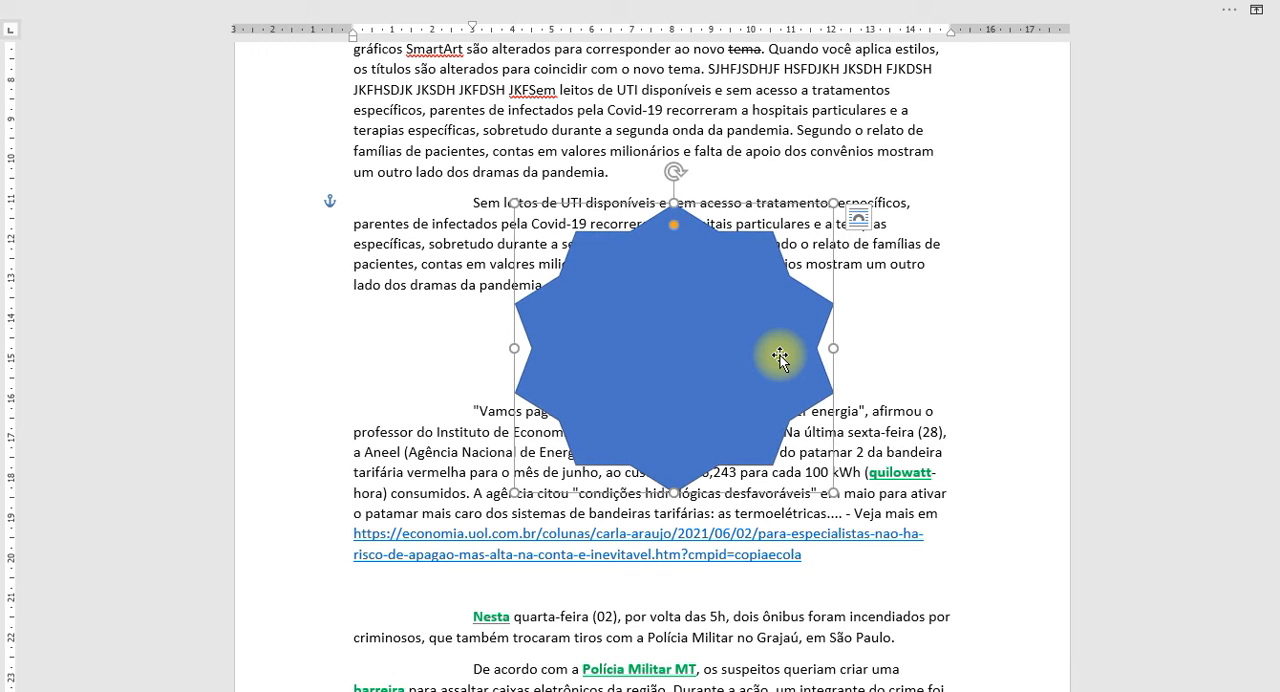
Shrink the star to about 2.8 cm wide and 2.6 cm tall between the two paragraphs, and deselect it.
{"action": "key", "text": "shift+Right"}
{"action": "key", "text": "shift+Right"}
{"action": "key", "text": "shift+Up"}
{"action": "key", "text": "shift+Left"}
{"action": "key", "text": "shift+Down"}
{"action": "key", "text": "shift+Left"}
{"action": "key", "text": "shift+Down"}
{"action": "key", "text": "shift+Left"}
{"action": "key", "text": "shift+Down"}
{"action": "key", "text": "shift+Left"}
{"action": "key", "text": "shift+Down"}
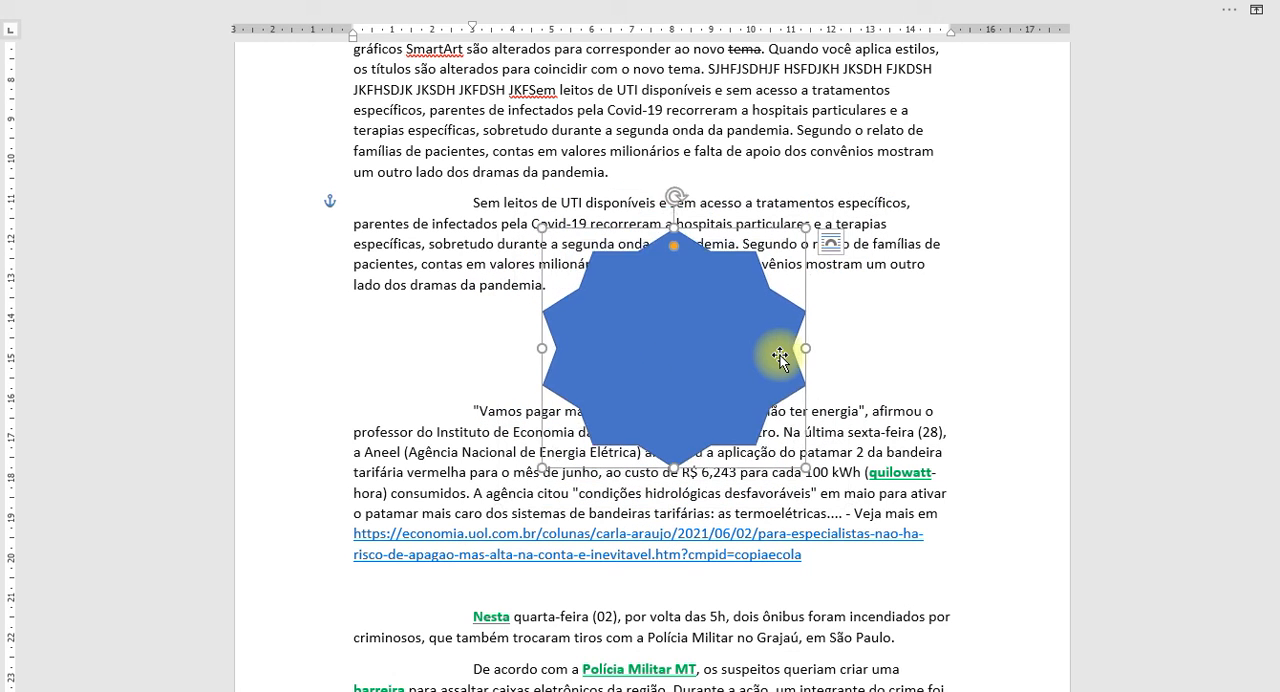
{"action": "key", "text": "shift+Left"}
{"action": "key", "text": "shift+Down"}
{"action": "key", "text": "shift+Left"}
{"action": "key", "text": "shift+Down"}
{"action": "key", "text": "shift+Left"}
{"action": "key", "text": "shift+Down"}
{"action": "key", "text": "shift+Left"}
{"action": "key", "text": "shift+Down"}
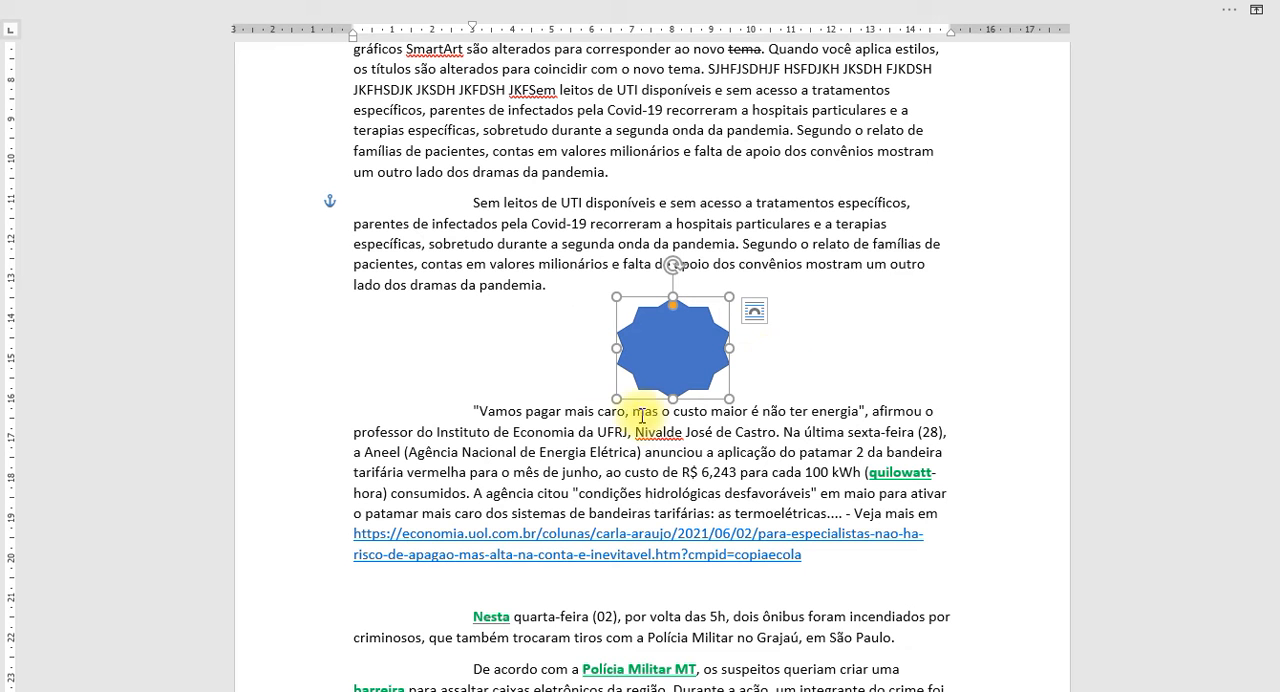
{"action": "scroll", "coordinate": [571, 318], "scroll_direction": "up", "scroll_amount": 5}
{"action": "scroll", "coordinate": [568, 314], "scroll_direction": "down", "scroll_amount": 5}
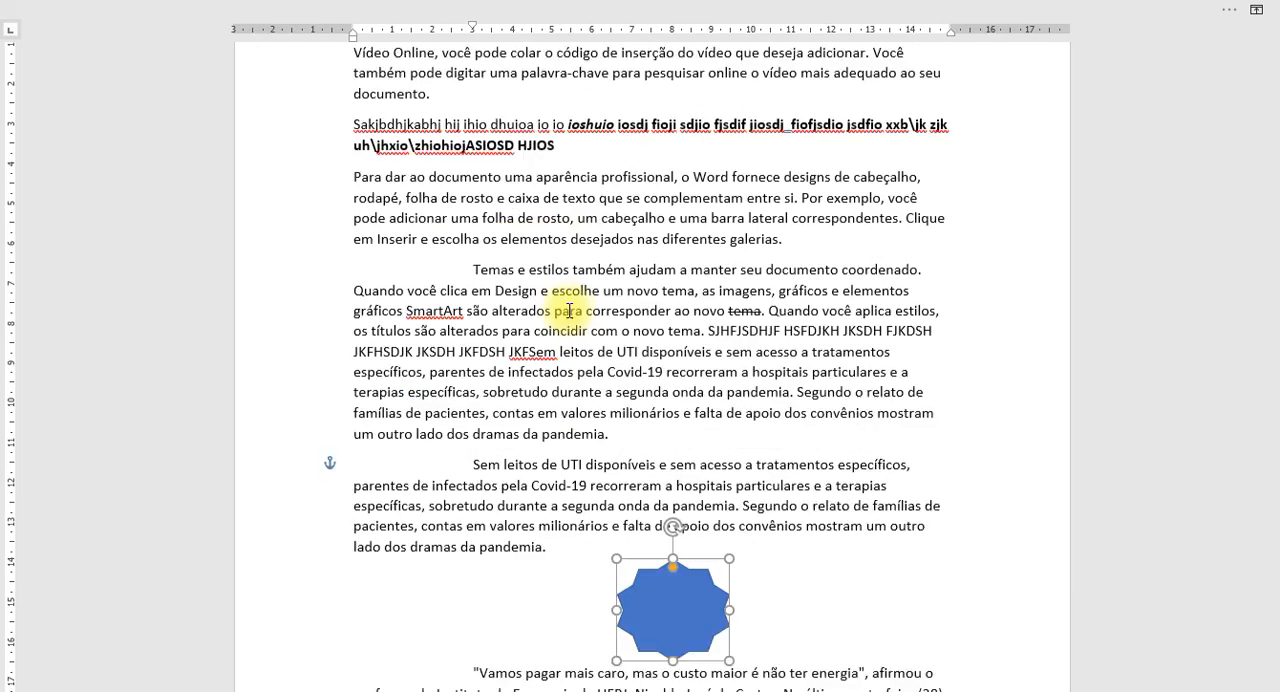
{"action": "left_click", "coordinate": [810, 250]}
Restore the full ribbon display with both tabs and commands.
{"action": "mouse_move", "coordinate": [950, 10]}
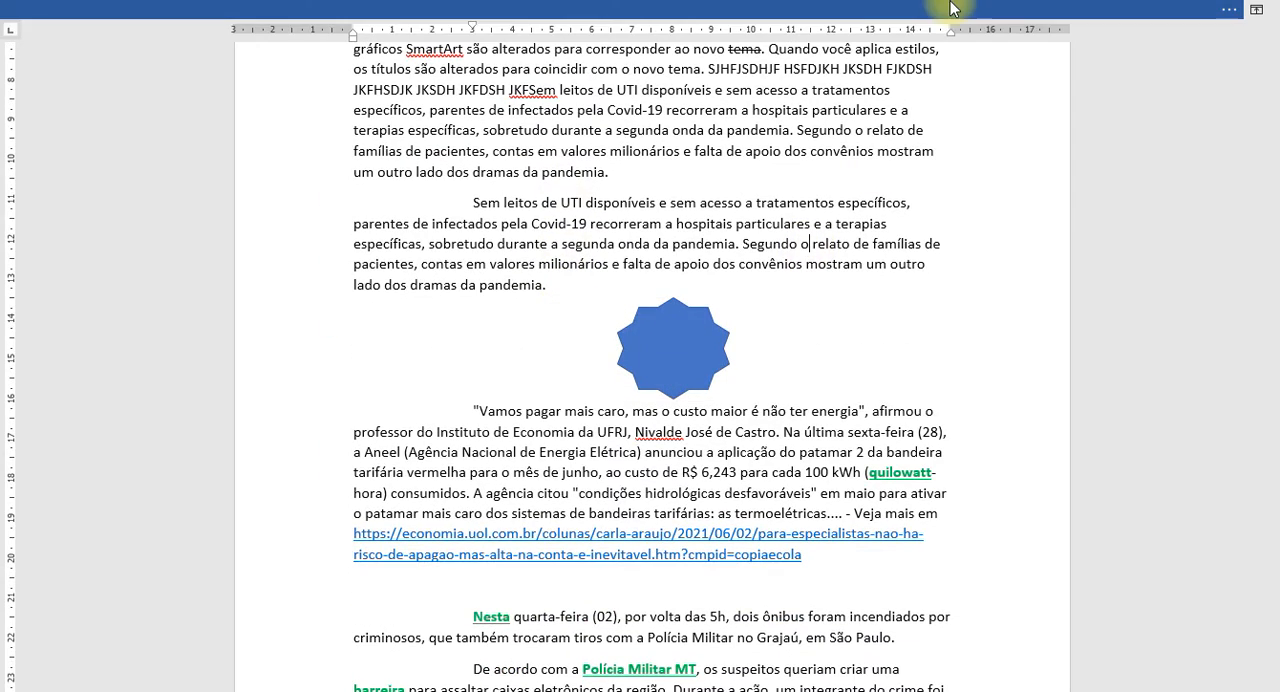
{"action": "left_click", "coordinate": [1256, 9]}
{"action": "left_click", "coordinate": [1195, 165]}
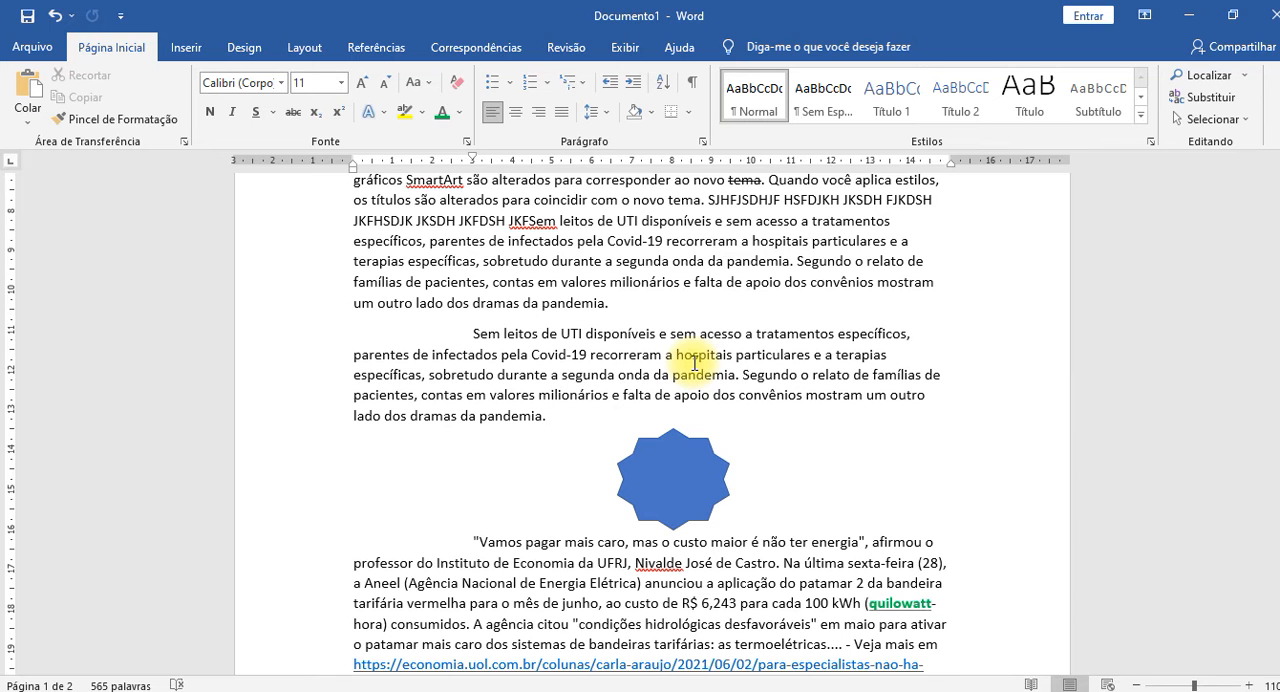
Copy the word "terapias" from the paragraph above the star, and delete the star.
{"action": "double_click", "coordinate": [870, 355]}
{"action": "key", "text": "ctrl+c"}
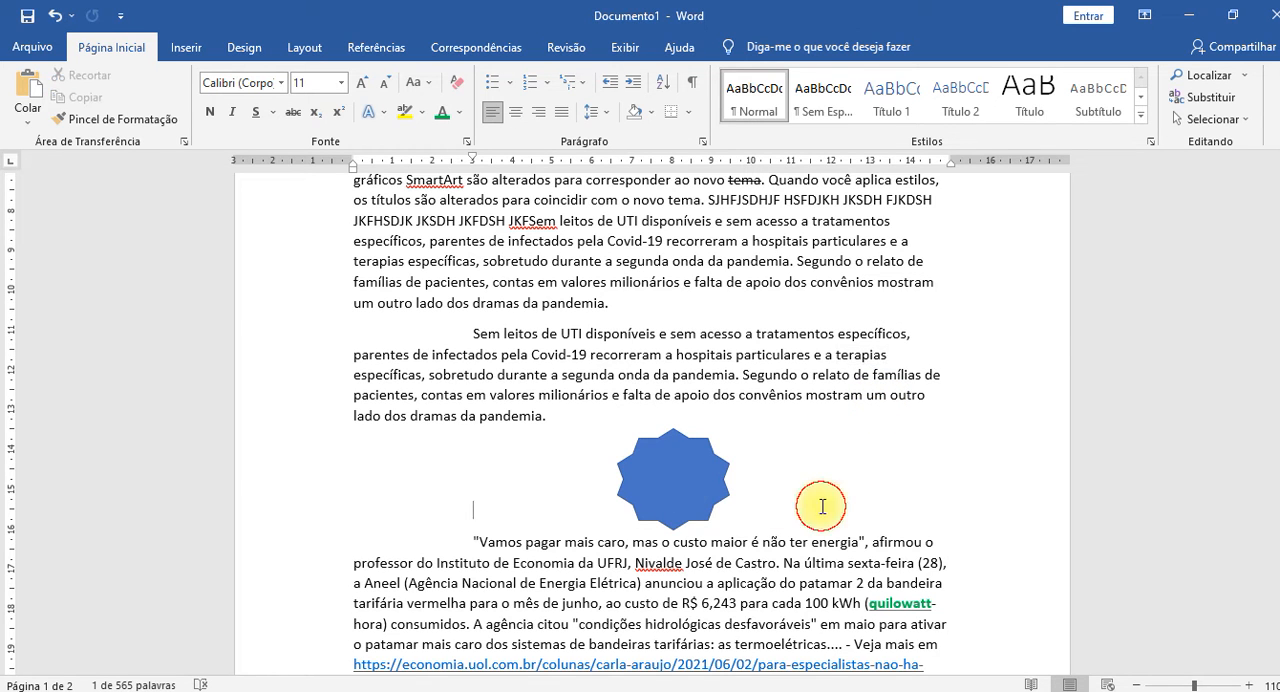
{"action": "left_click", "coordinate": [648, 485]}
{"action": "key", "text": "Delete"}
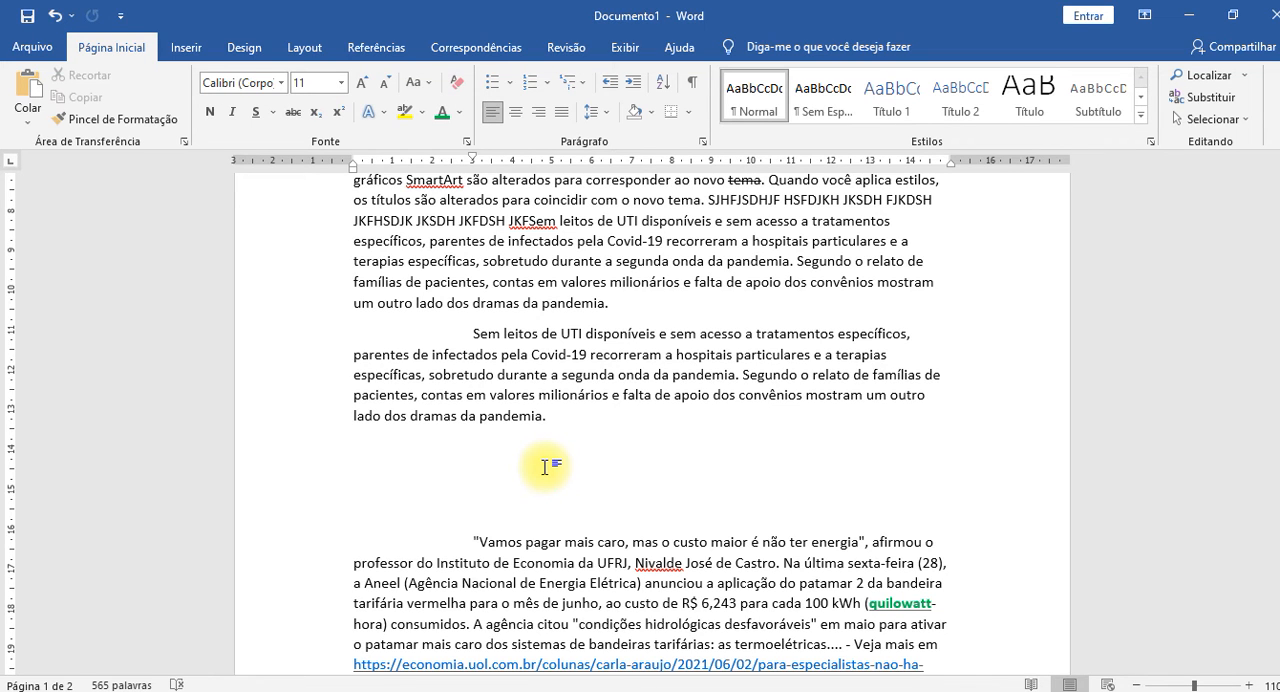
Paste "terapias" three times on the empty line below the paragraph, followed in turn by DJKKDJJMKSDFL, ODKFOPKSDOPFKDSOPL and PÓFK.
{"action": "key", "text": "ctrl+v"}
{"action": "type", "text": "DJKKDJJMKSDFL"}
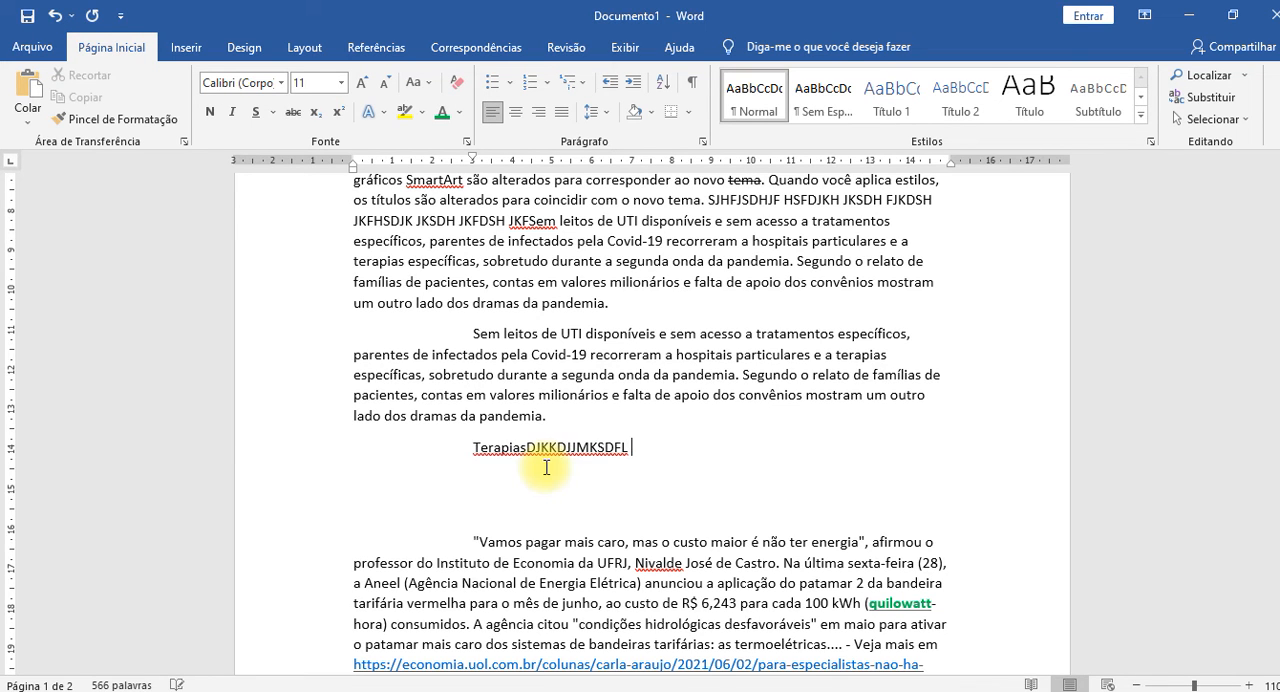
{"action": "key", "text": "ctrl+v"}
{"action": "type", "text": "ODKFOPKSDOPFKDSOPL"}
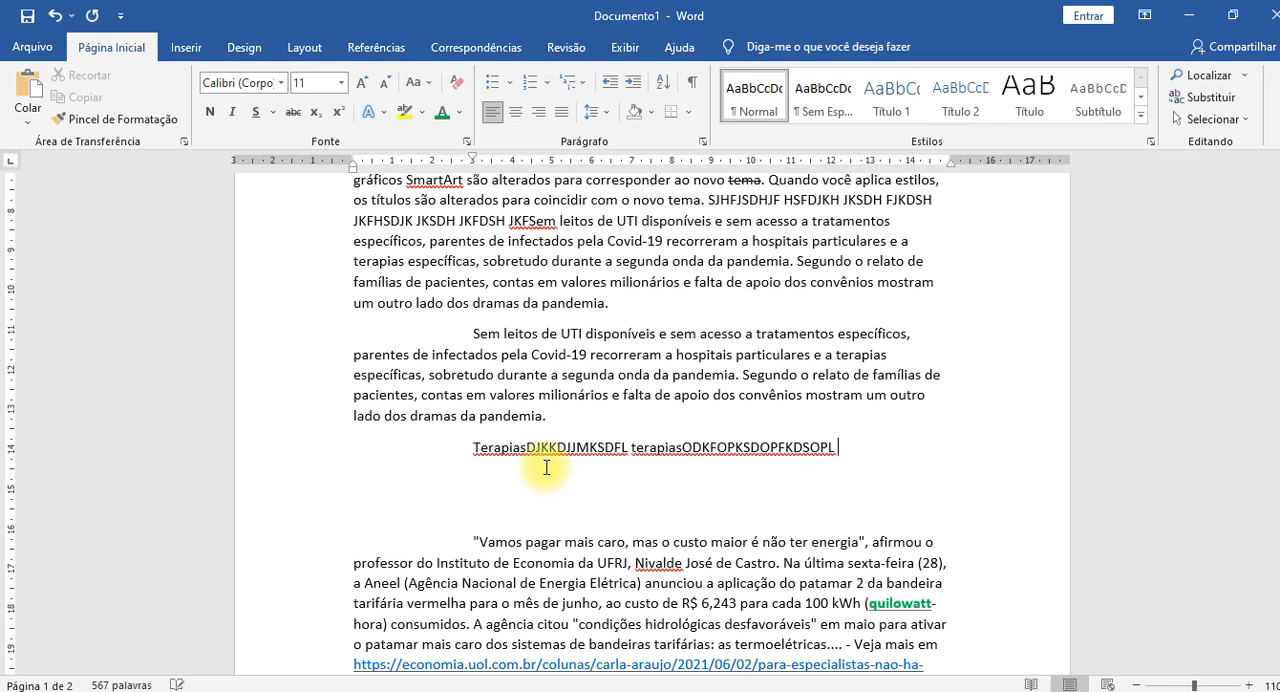
{"action": "key", "text": "ctrl+v"}
{"action": "type", "text": "PÓFK"}
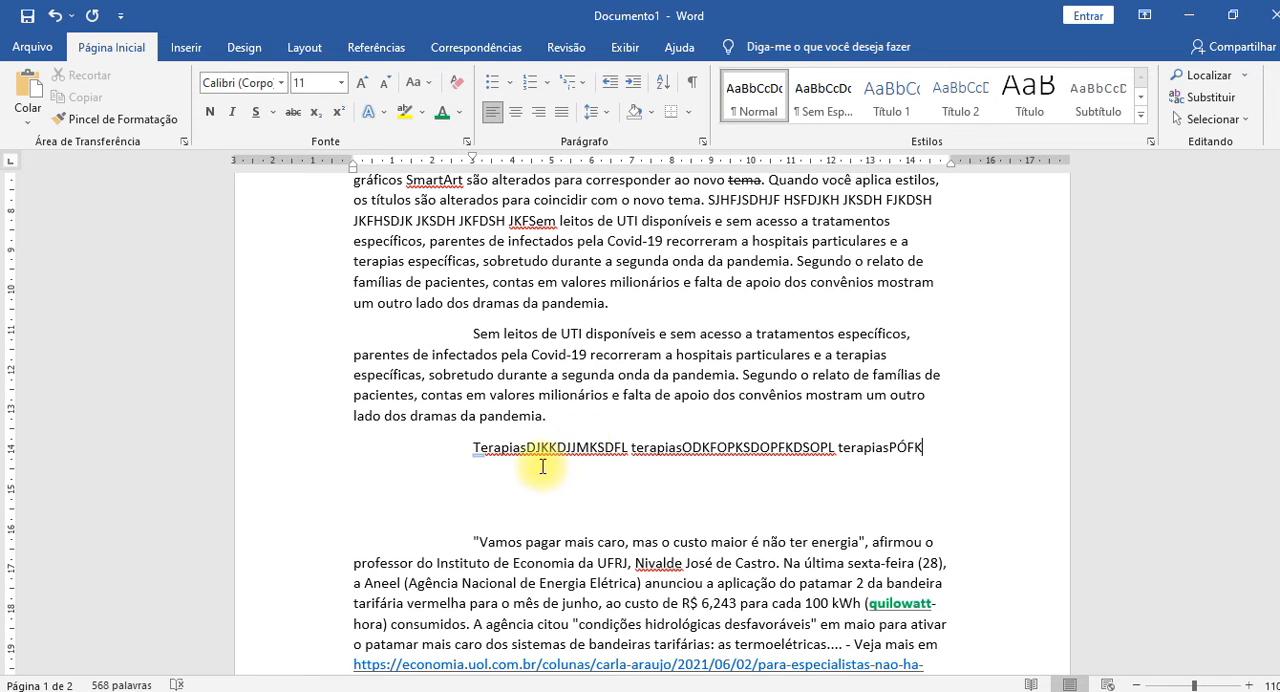
Copy "pandemia" from the paragraph above and paste it twice after PÓFK, followed in turn by "NSDJHNFJDS I" and "KFOPED POPI E".
{"action": "double_click", "coordinate": [695, 376]}
{"action": "key", "text": "ctrl+c"}
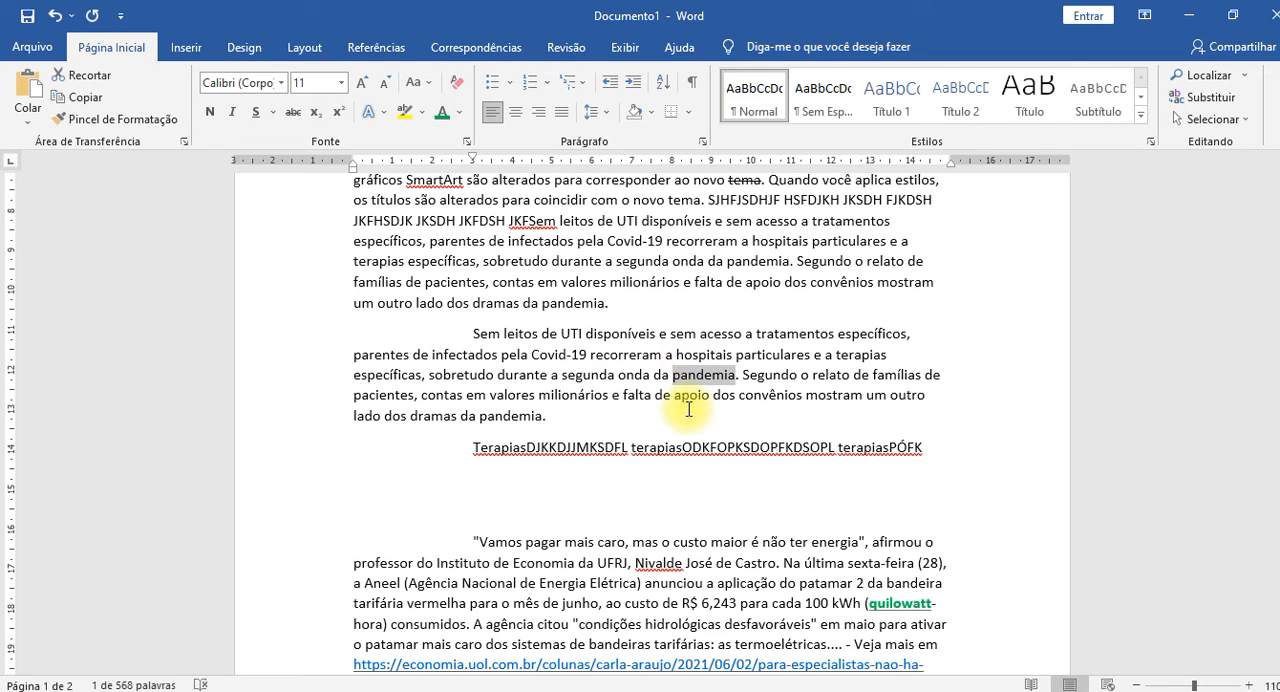
{"action": "left_click", "coordinate": [948, 448]}
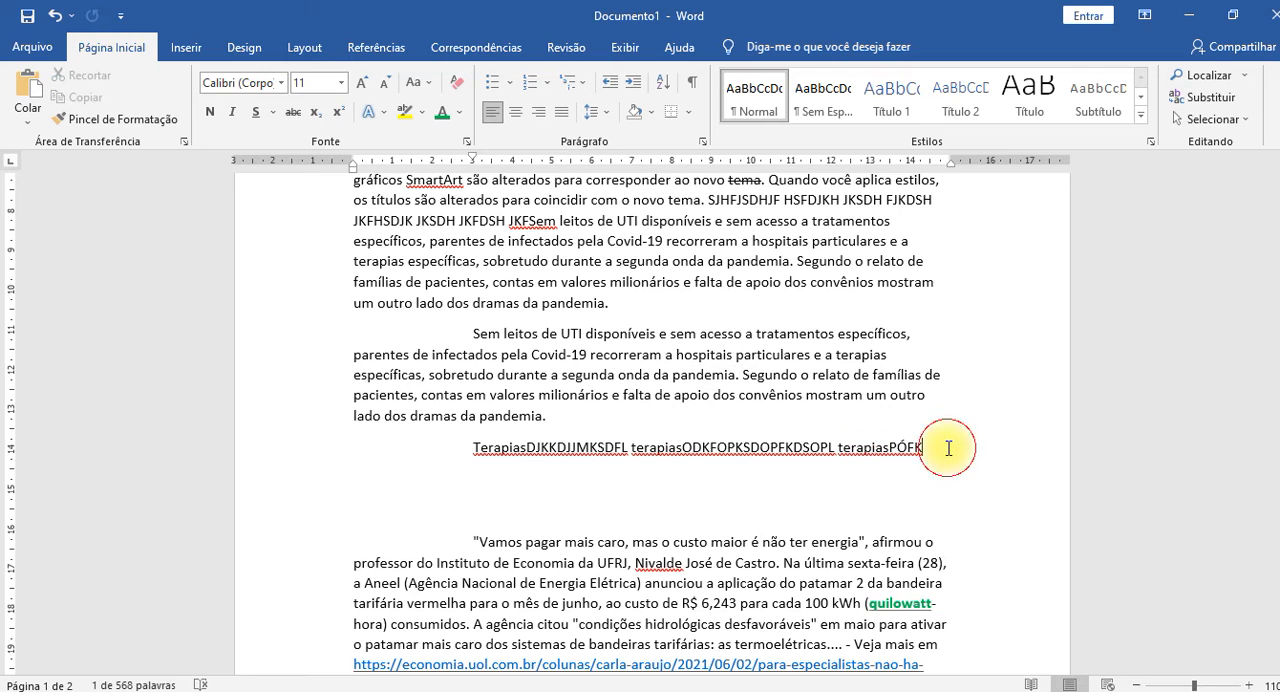
{"action": "key", "text": "ctrl+v"}
{"action": "type", "text": "NSDJHNFJDS I"}
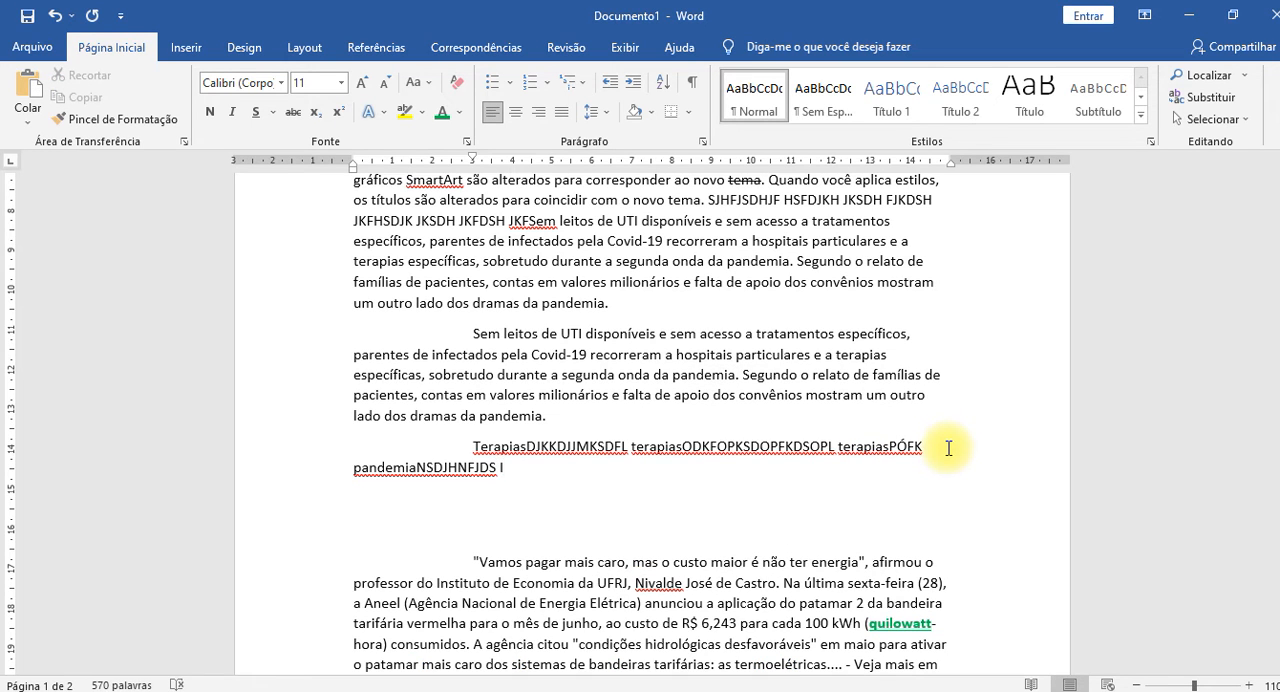
{"action": "key", "text": "ctrl+v"}
{"action": "type", "text": "KFOPED POPI E"}
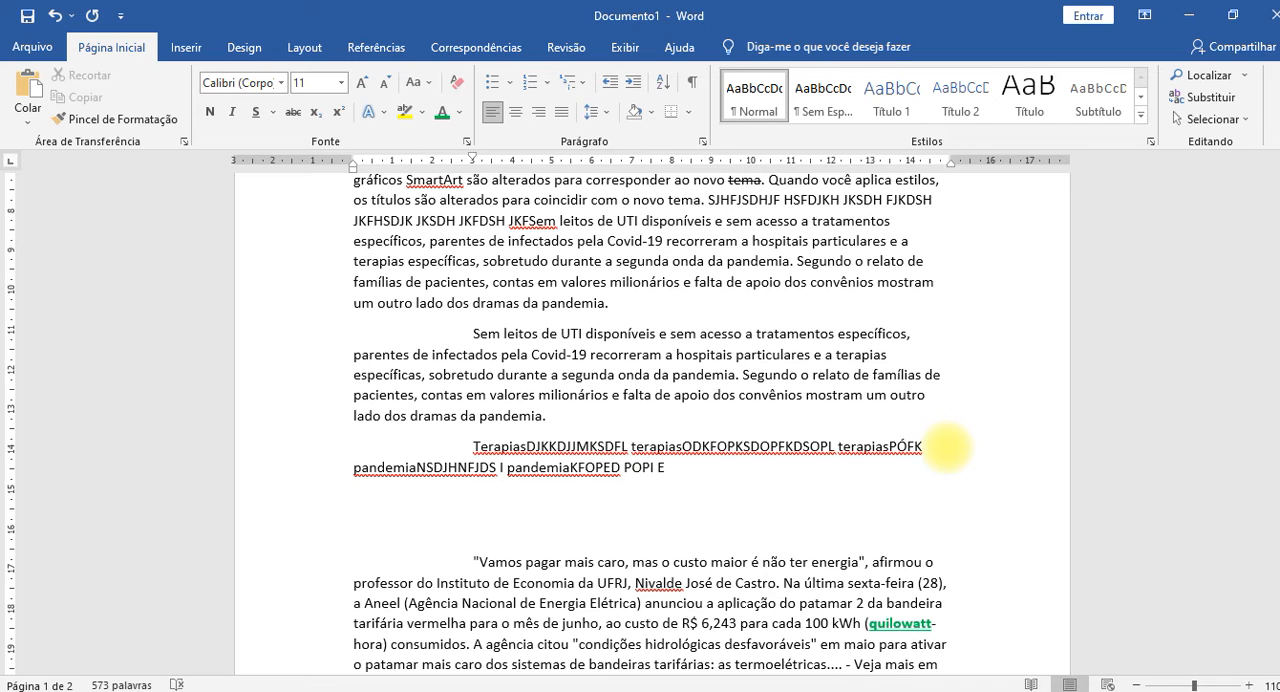
Insert a space after the first two pasted "terapias" words to separate them from the letters that follow.
{"action": "double_click", "coordinate": [640, 450]}
{"action": "left_click", "coordinate": [663, 458]}
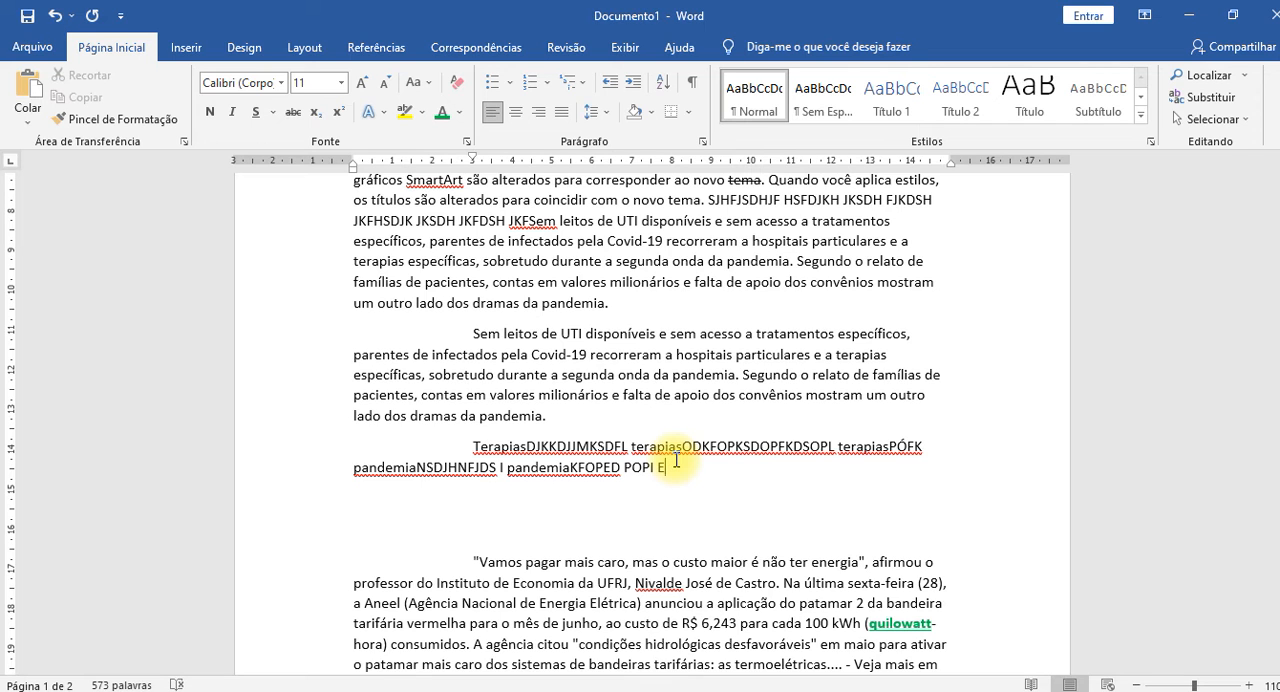
{"action": "left_click", "coordinate": [684, 447]}
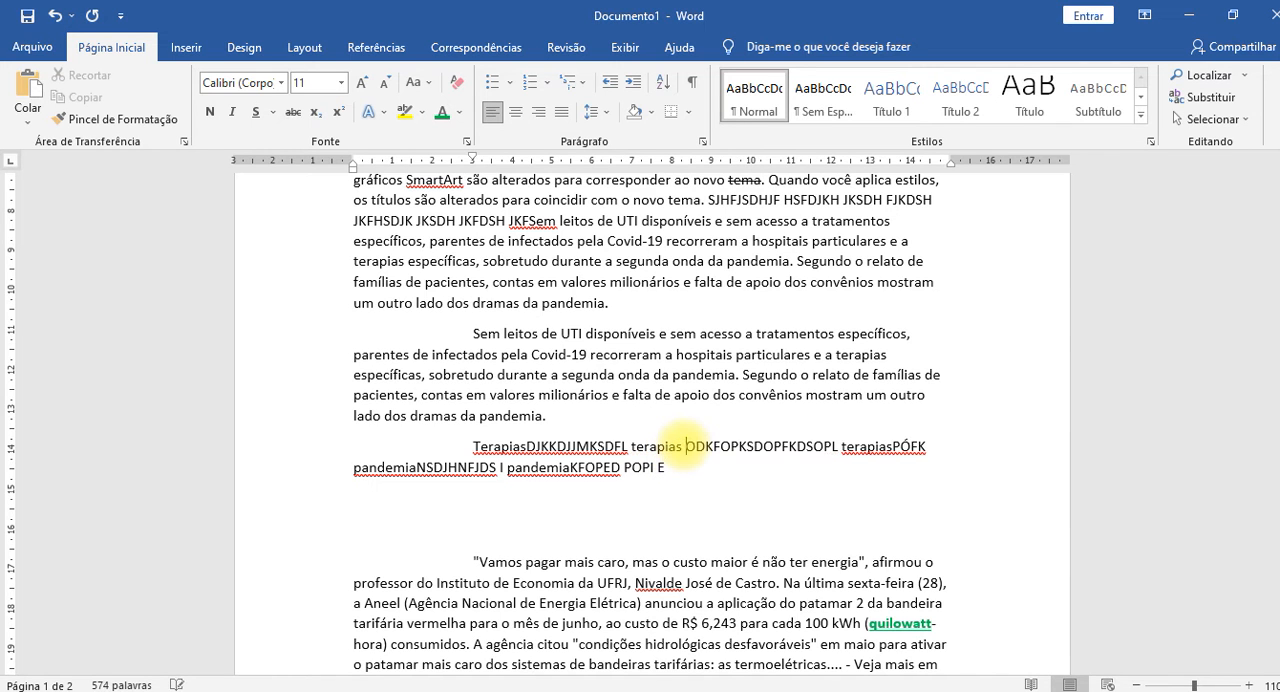
{"action": "left_click", "coordinate": [529, 446]}
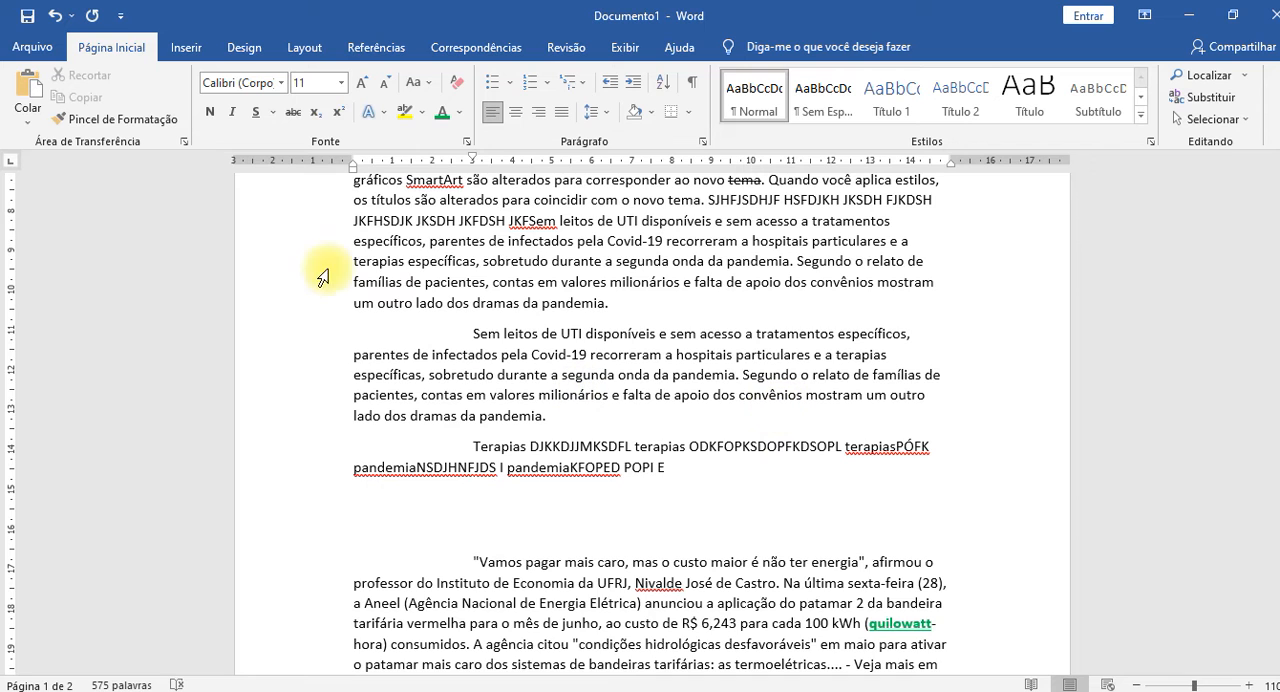
Open the clipboard history and look through the copied items.
{"action": "left_click", "coordinate": [186, 143]}
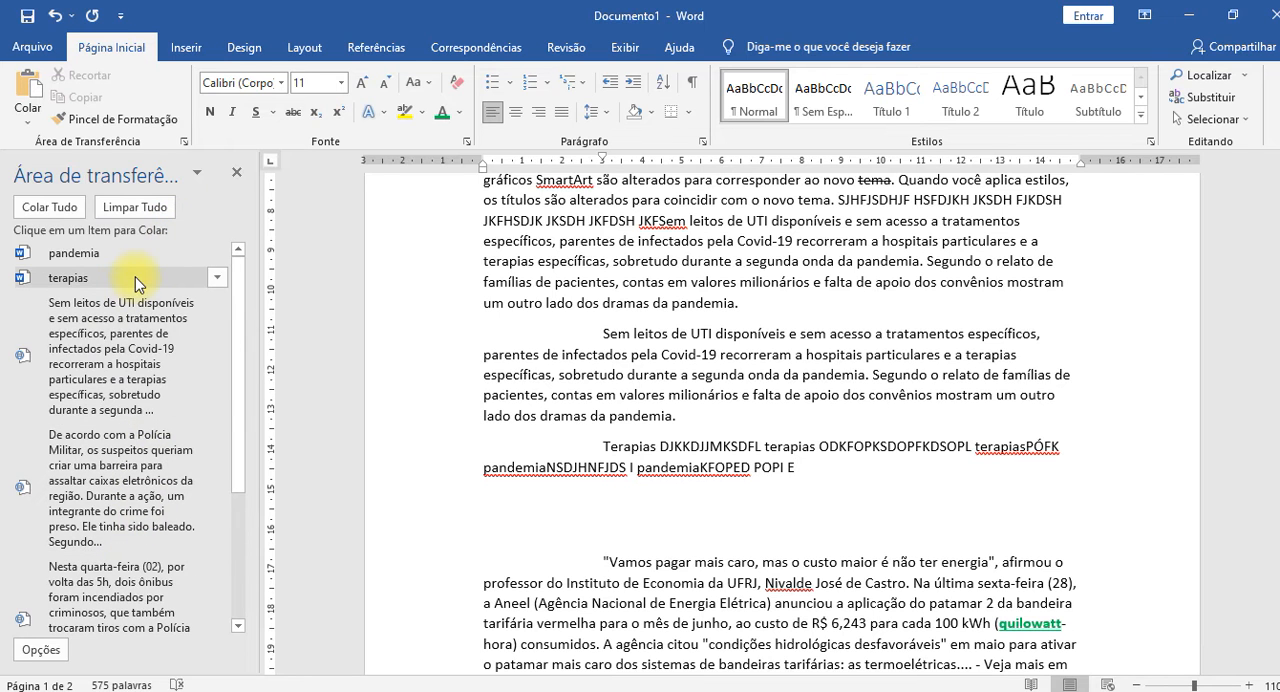
{"action": "scroll", "coordinate": [103, 388], "scroll_direction": "down", "scroll_amount": 3}
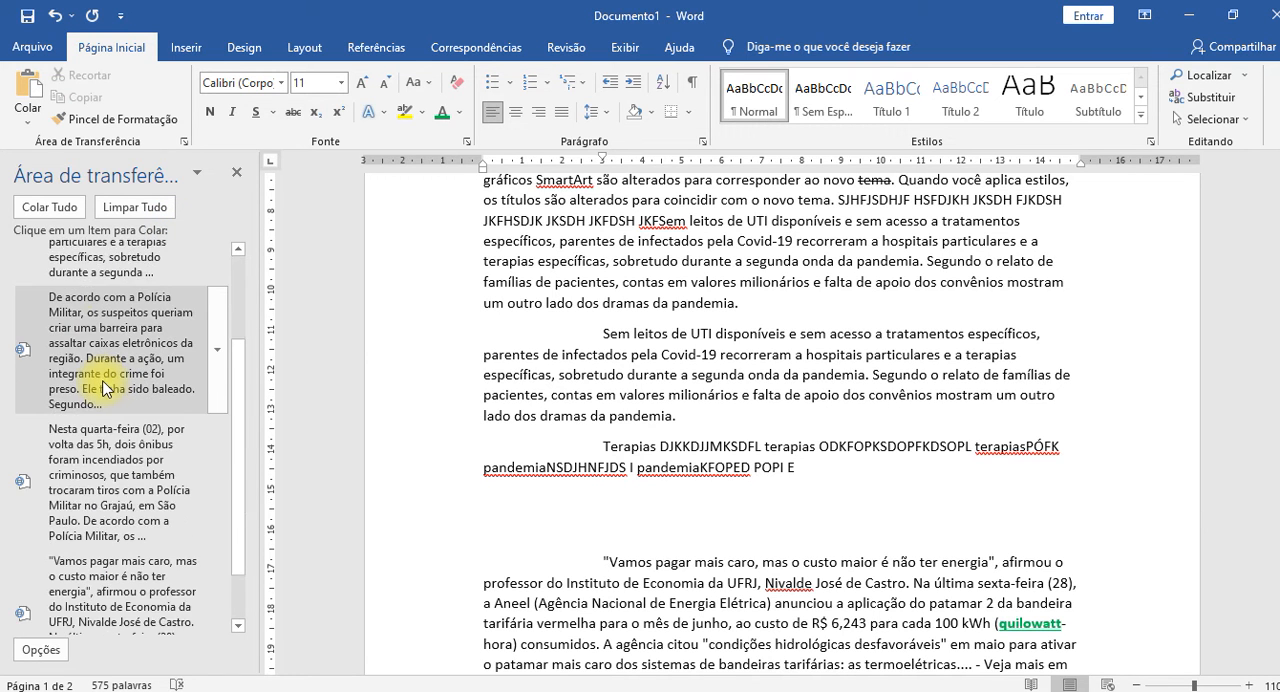
{"action": "scroll", "coordinate": [103, 388], "scroll_direction": "down", "scroll_amount": 1}
{"action": "scroll", "coordinate": [103, 388], "scroll_direction": "up", "scroll_amount": 5}
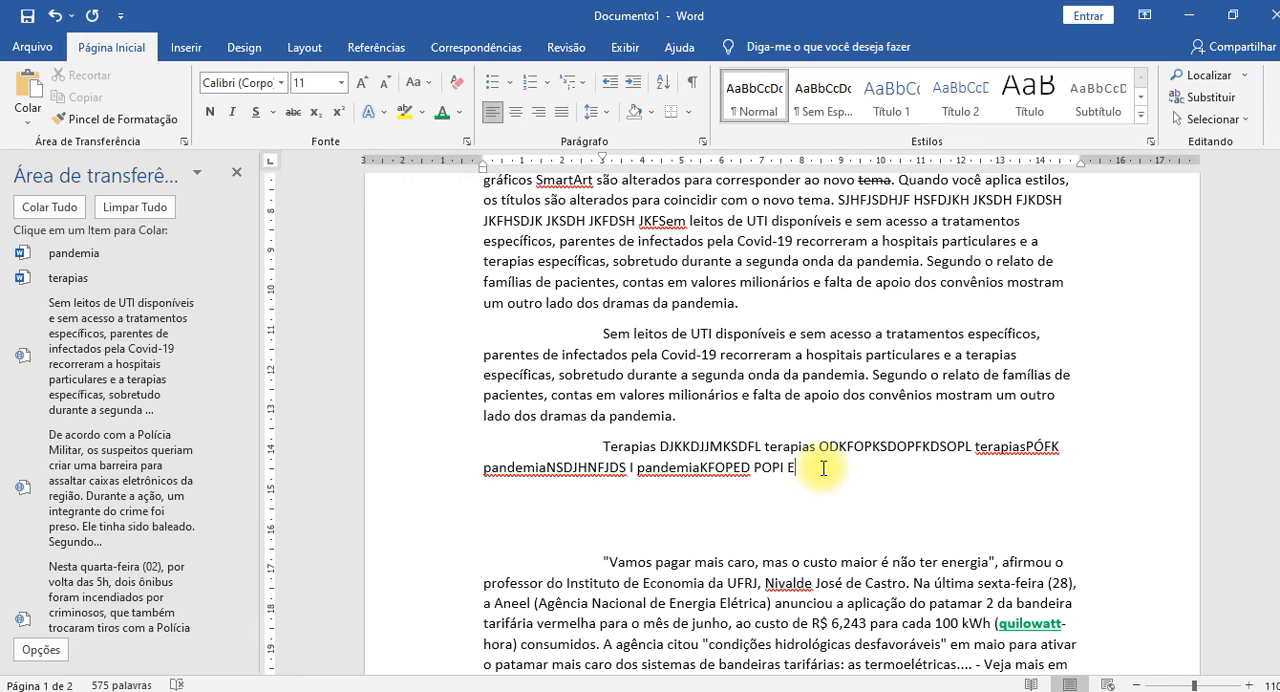
Append the clipboard items terapias, pandemia and terapias, followed respectively by "MFISUDJIOFJU ISODJ FIOSD", "SDFOPF IOSDU FIOUJIOSFUIOSD F" and "SDJHF JHSDUIO FHIOSDH FIO".
{"action": "left_click", "coordinate": [70, 278]}
{"action": "type", "text": "MFISUDJIOFJU ISODJ FIOSD"}
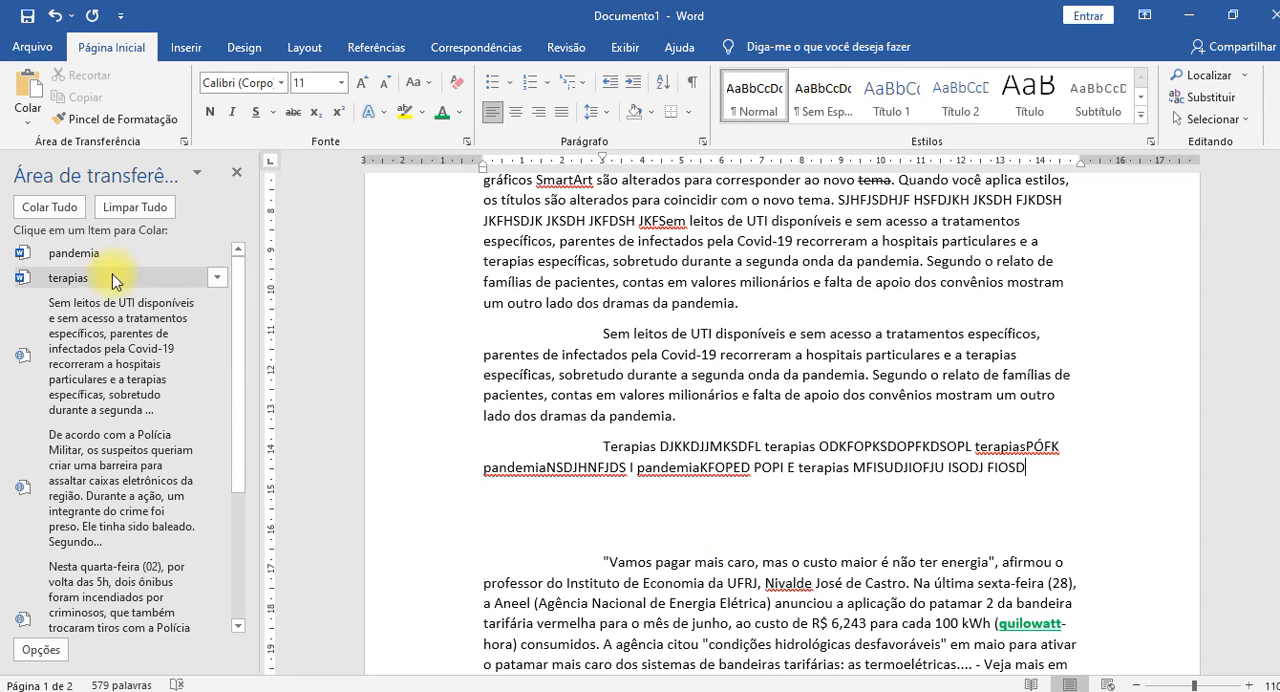
{"action": "left_click", "coordinate": [72, 253]}
{"action": "type", "text": "SDFOPF IOSDU FIOUJIOSFUIOSD"}
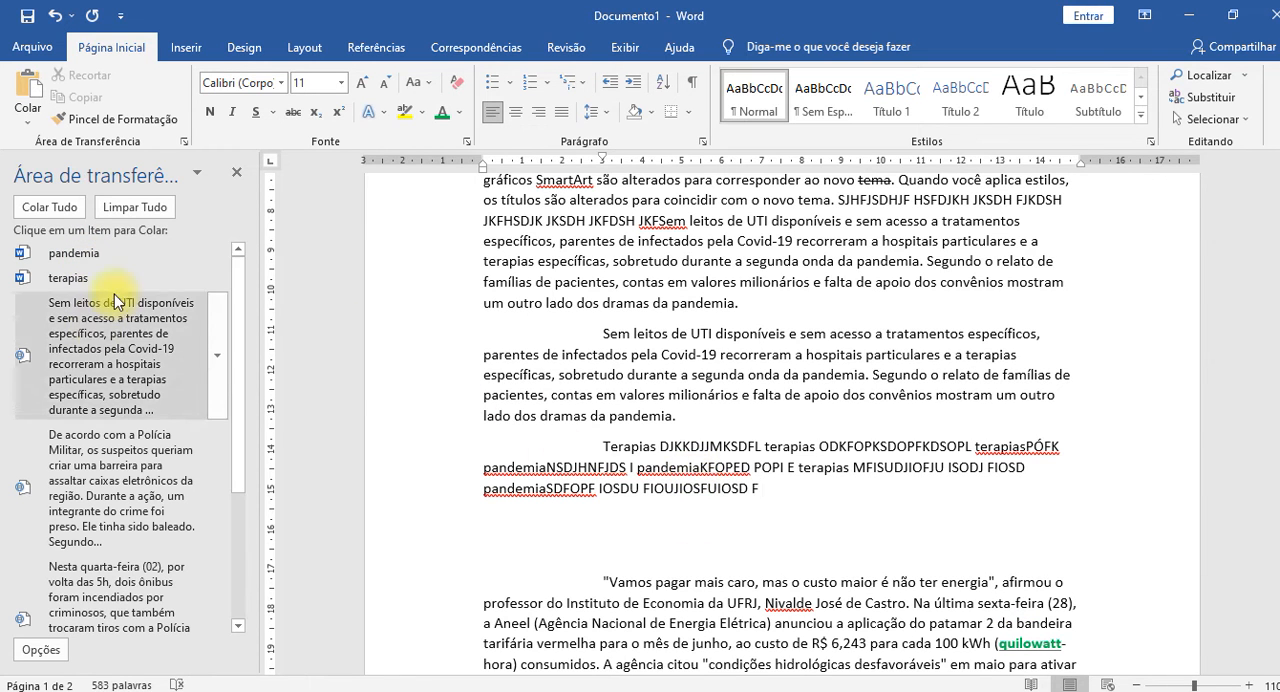
{"action": "type", "text": " F"}
{"action": "left_click", "coordinate": [80, 280]}
{"action": "type", "text": "SDJHF JHSDUIO FHIOSDH FIO"}
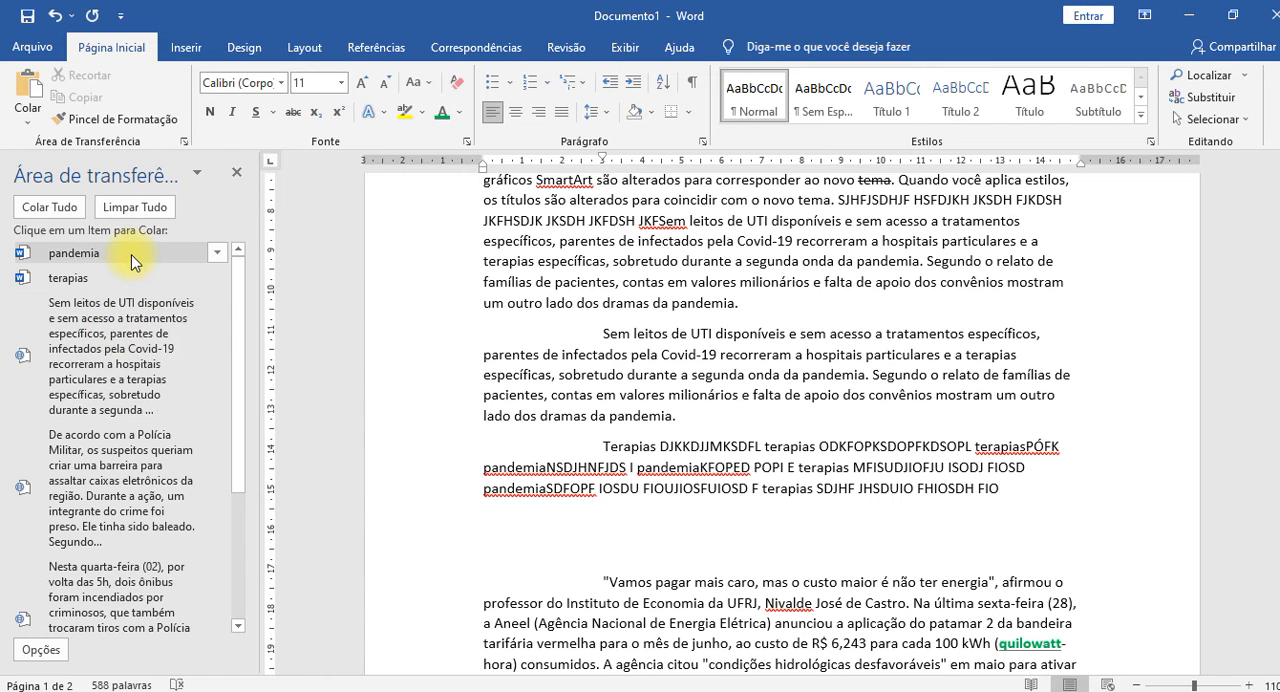
Delete the item beginning "Nesta quarta-feira (02)" from the clipboard history.
{"action": "scroll", "coordinate": [118, 382], "scroll_direction": "down", "scroll_amount": 3}
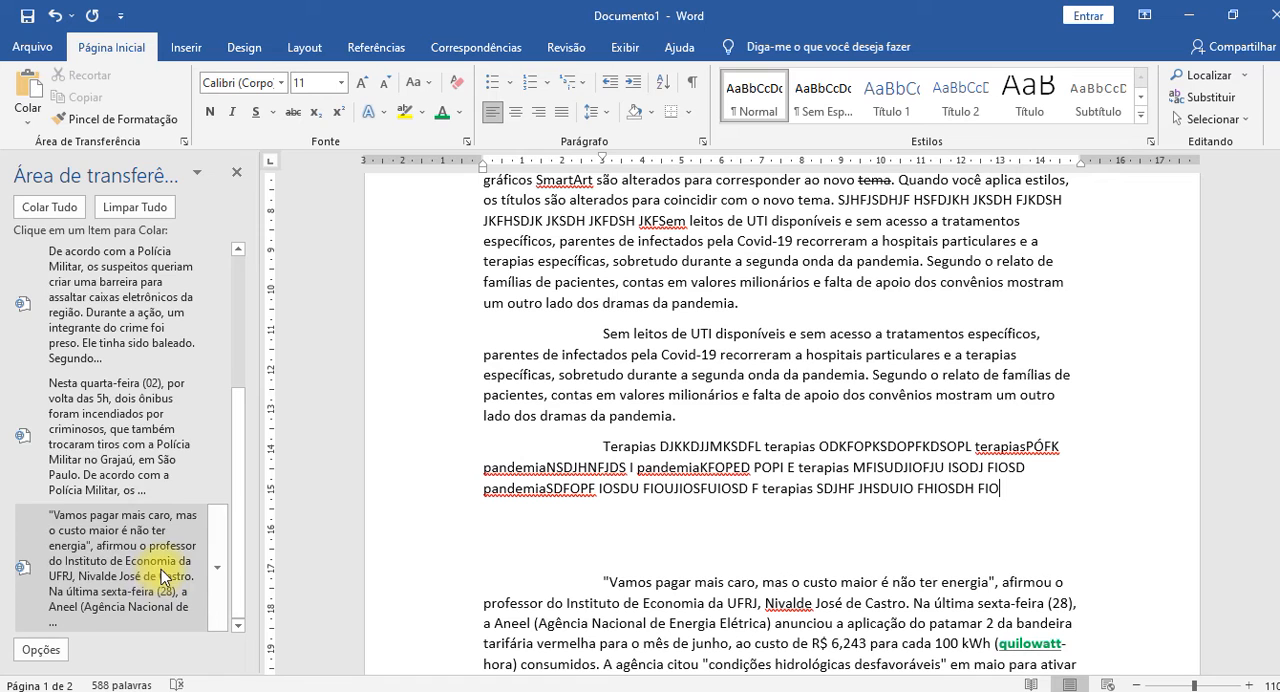
{"action": "scroll", "coordinate": [161, 569], "scroll_direction": "up", "scroll_amount": 3}
{"action": "scroll", "coordinate": [161, 569], "scroll_direction": "down", "scroll_amount": 3}
{"action": "scroll", "coordinate": [160, 569], "scroll_direction": "up", "scroll_amount": 1}
{"action": "scroll", "coordinate": [160, 569], "scroll_direction": "up", "scroll_amount": 3}
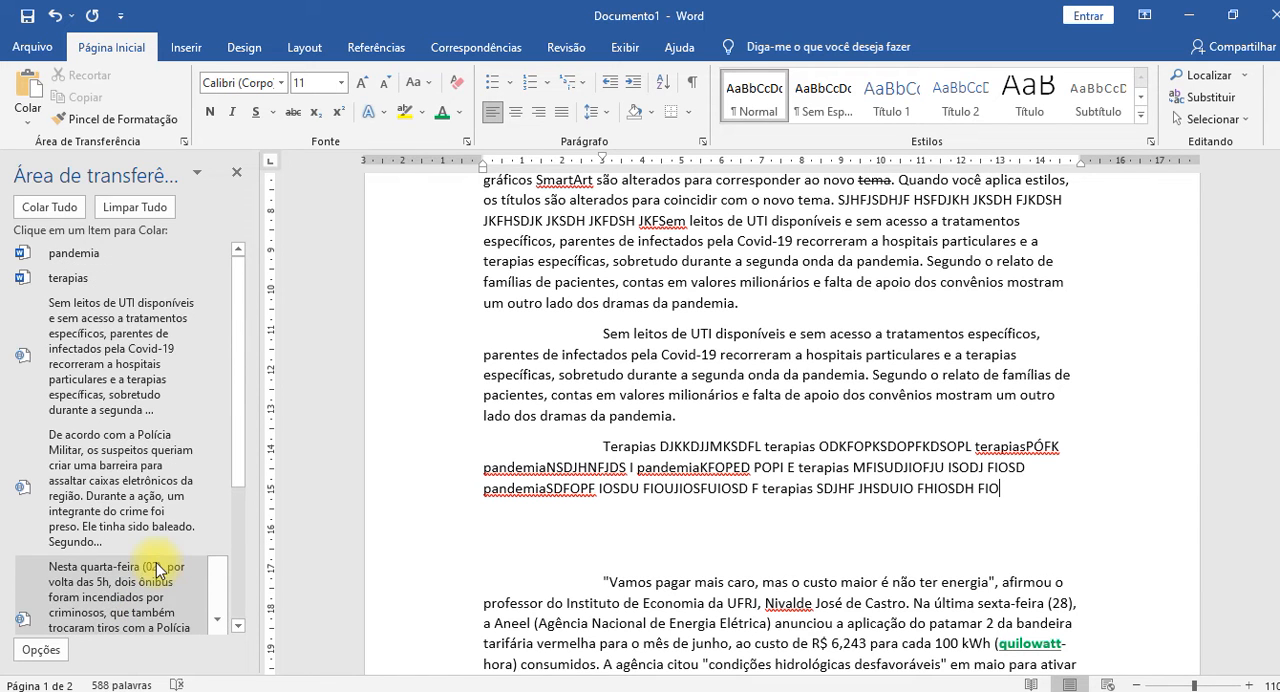
{"action": "scroll", "coordinate": [165, 565], "scroll_direction": "down", "scroll_amount": 4}
{"action": "left_click", "coordinate": [218, 484]}
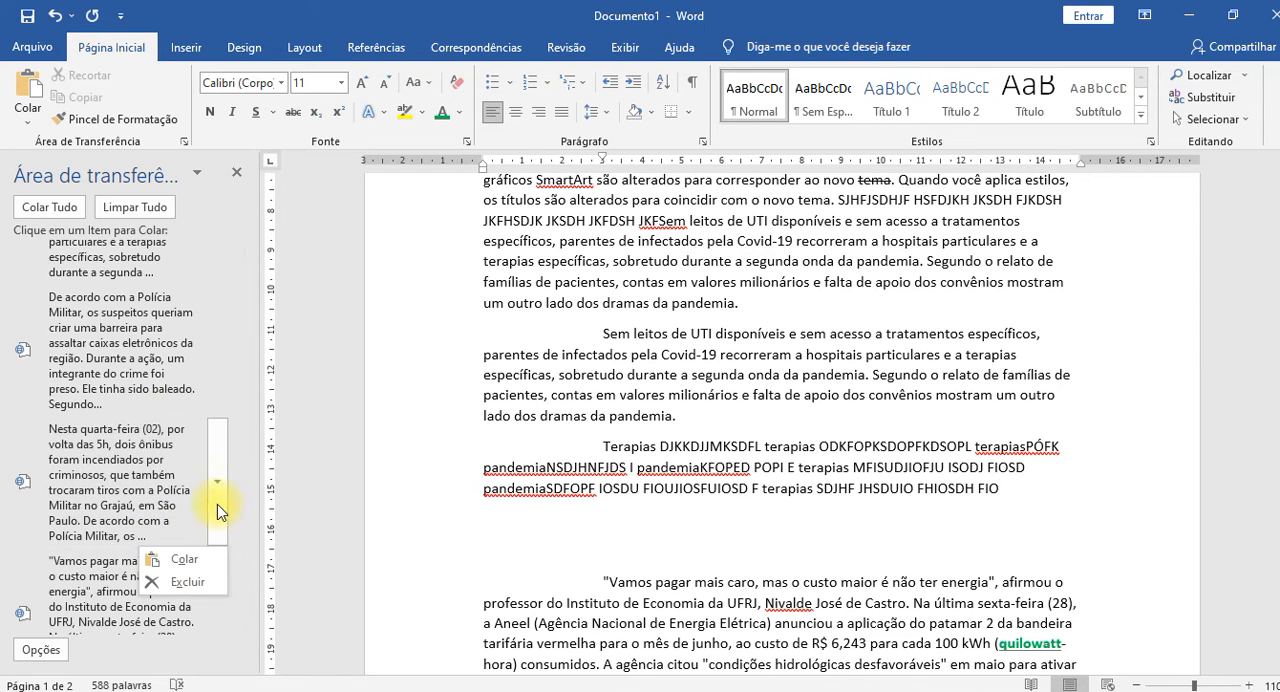
{"action": "left_click", "coordinate": [185, 581]}
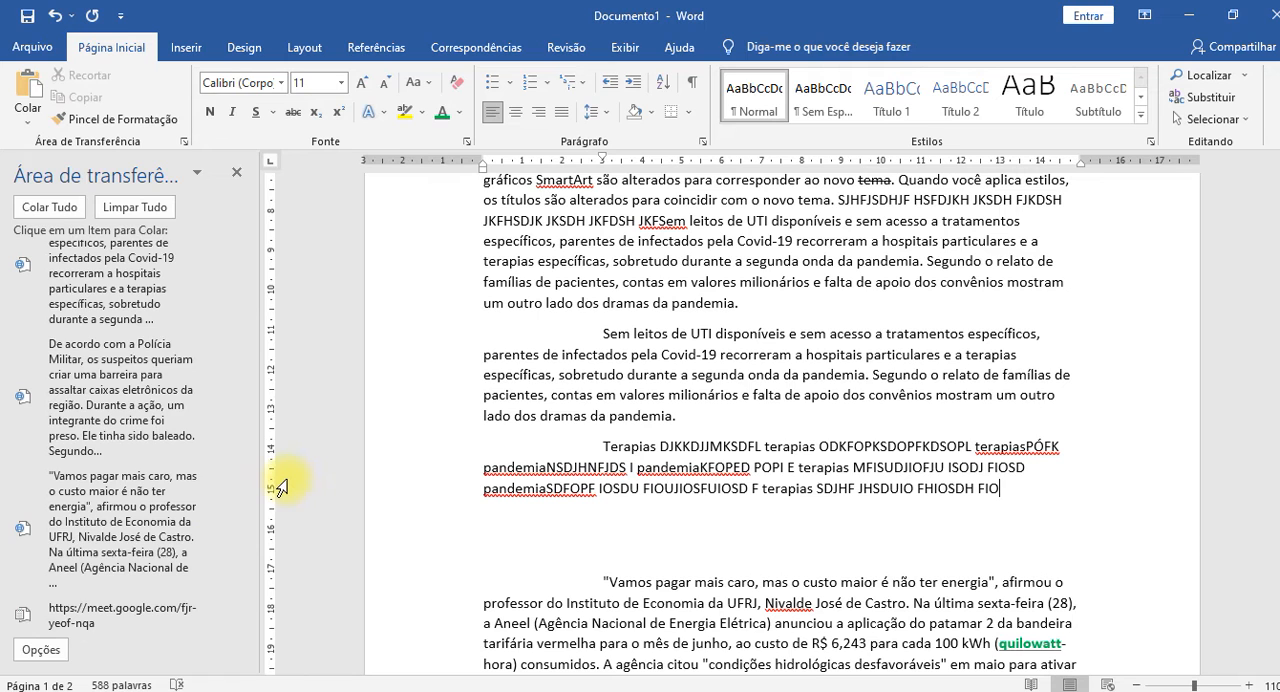
{"action": "scroll", "coordinate": [175, 365], "scroll_direction": "up", "scroll_amount": 3}
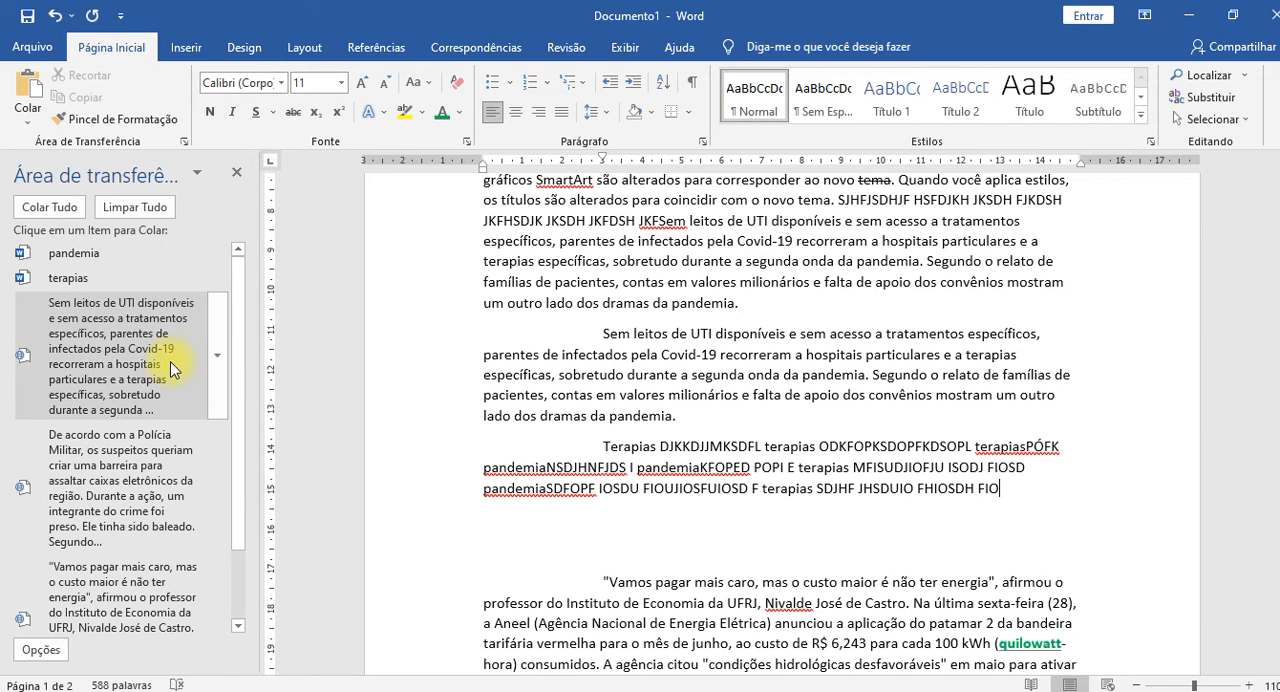
Delete the "terapias" item from the clipboard history.
{"action": "left_click", "coordinate": [219, 272]}
{"action": "left_click", "coordinate": [203, 318]}
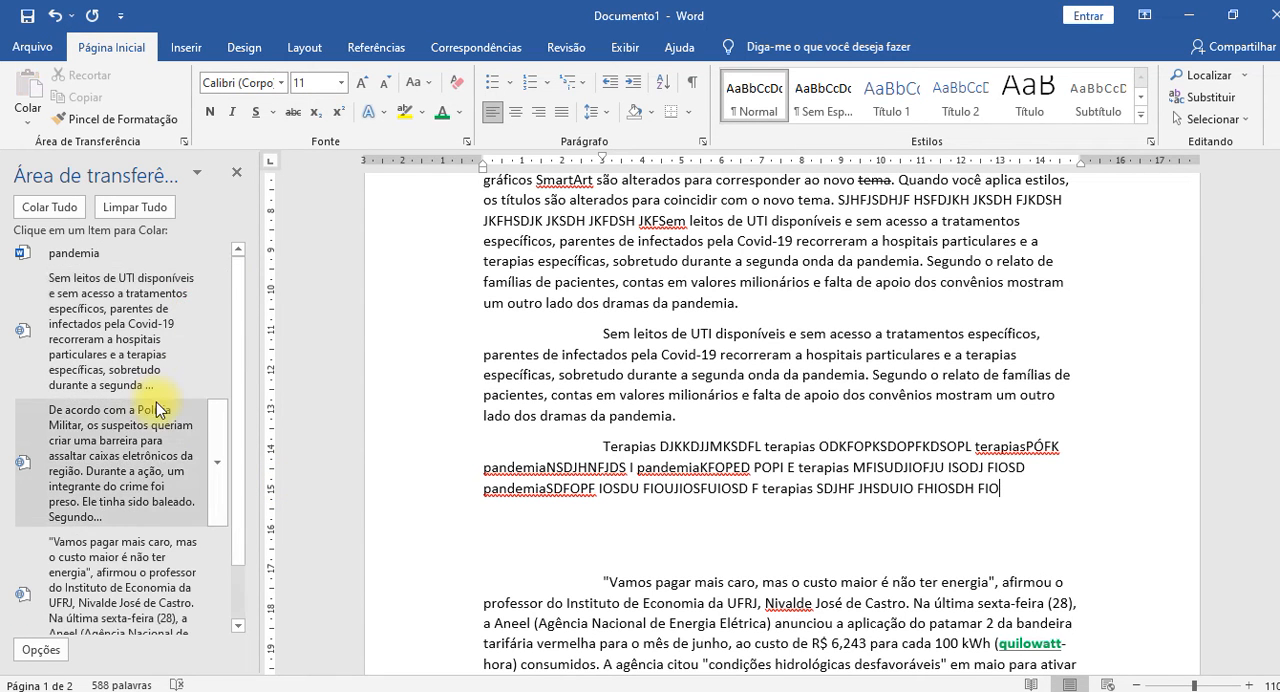
Open the clipboard history options and look through the available display settings.
{"action": "scroll", "coordinate": [156, 402], "scroll_direction": "down", "scroll_amount": 2}
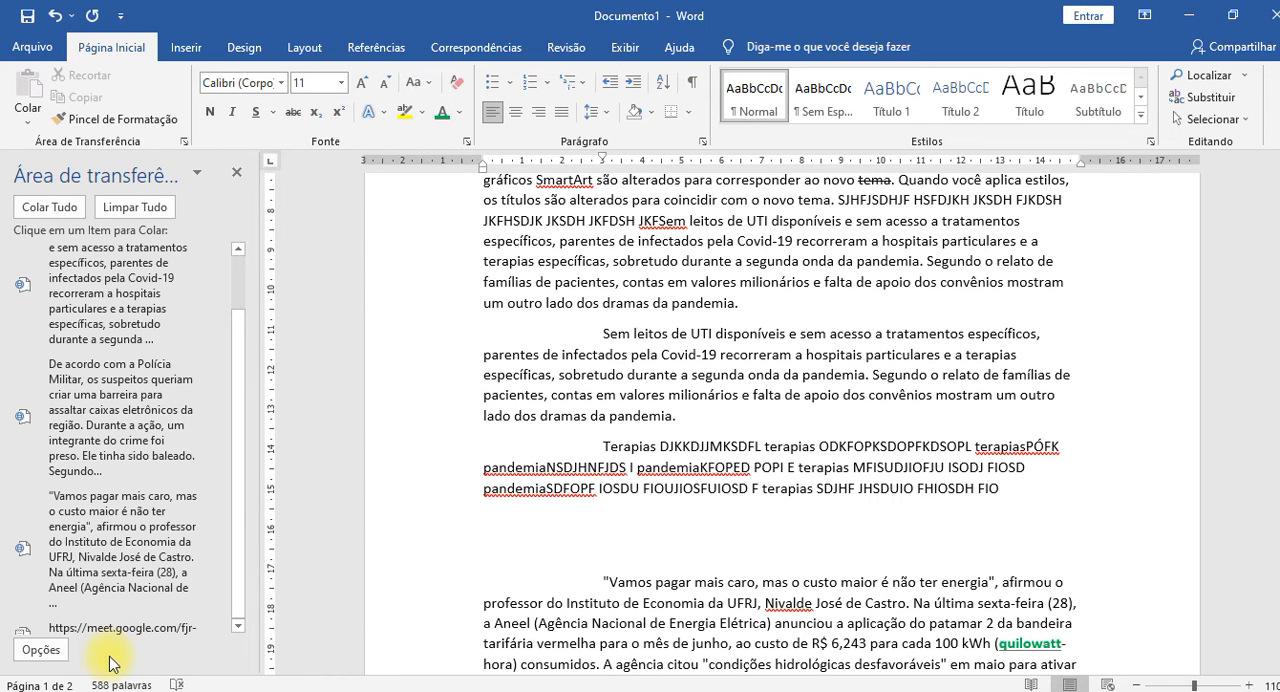
{"action": "left_click", "coordinate": [41, 650]}
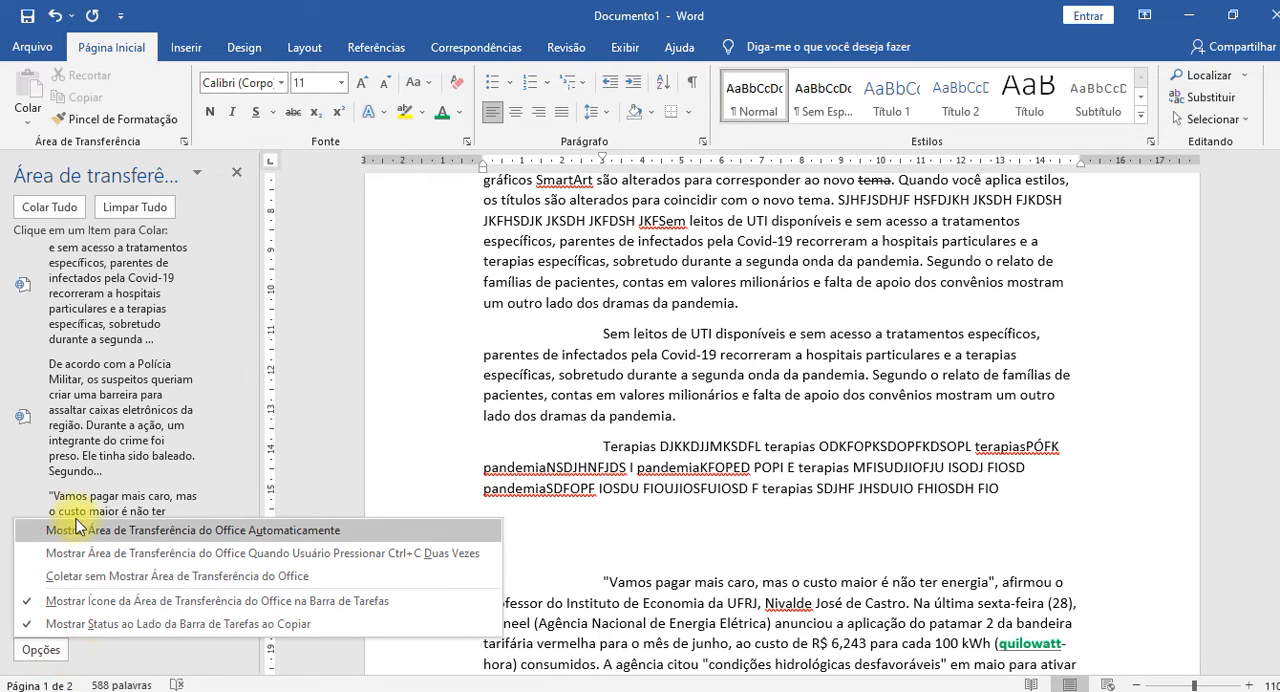
{"action": "left_click", "coordinate": [88, 452]}
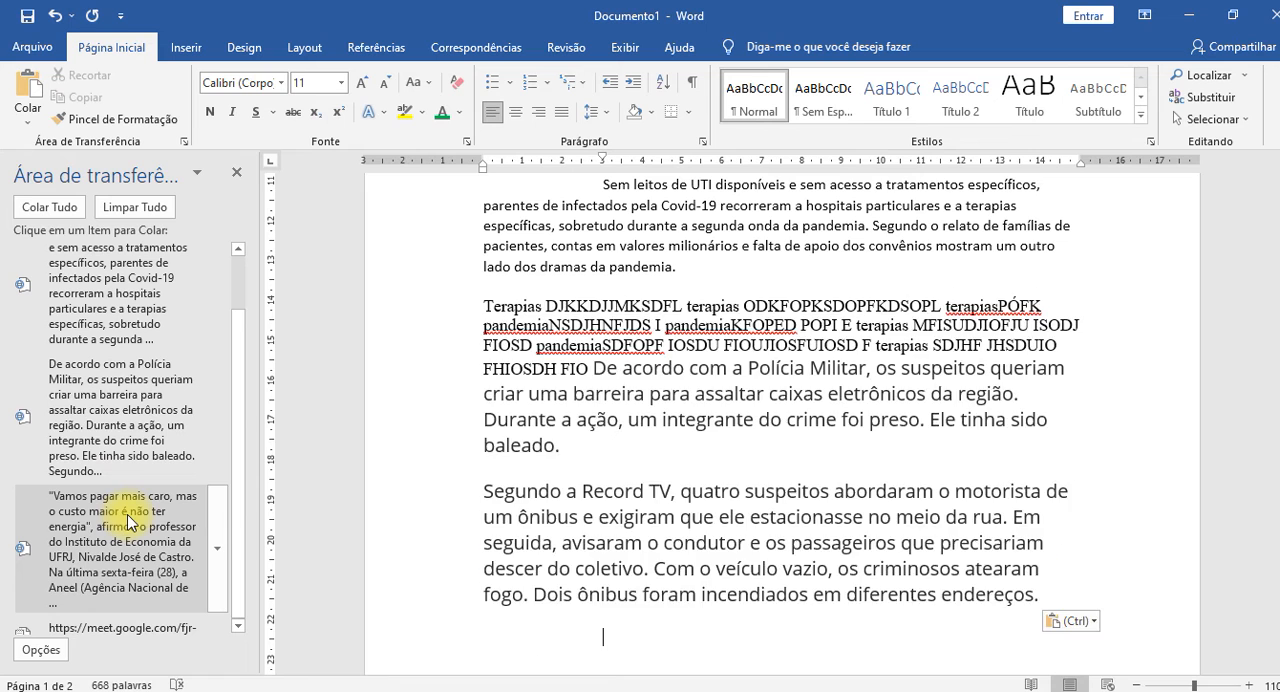
{"action": "key", "text": "ctrl+z"}
Delete the item beginning "Sem leitos de UTI disponíveis" from the clipboard history.
{"action": "scroll", "coordinate": [540, 410], "scroll_direction": "up", "scroll_amount": 1}
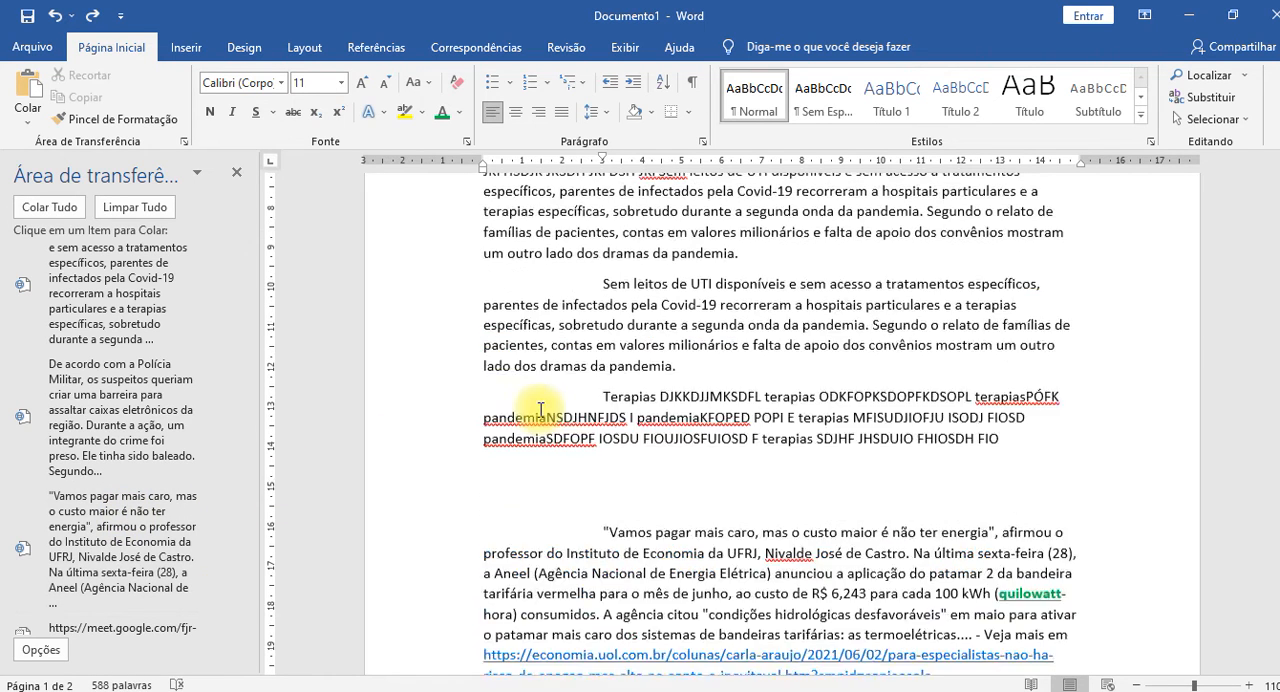
{"action": "scroll", "coordinate": [540, 410], "scroll_direction": "up", "scroll_amount": 2}
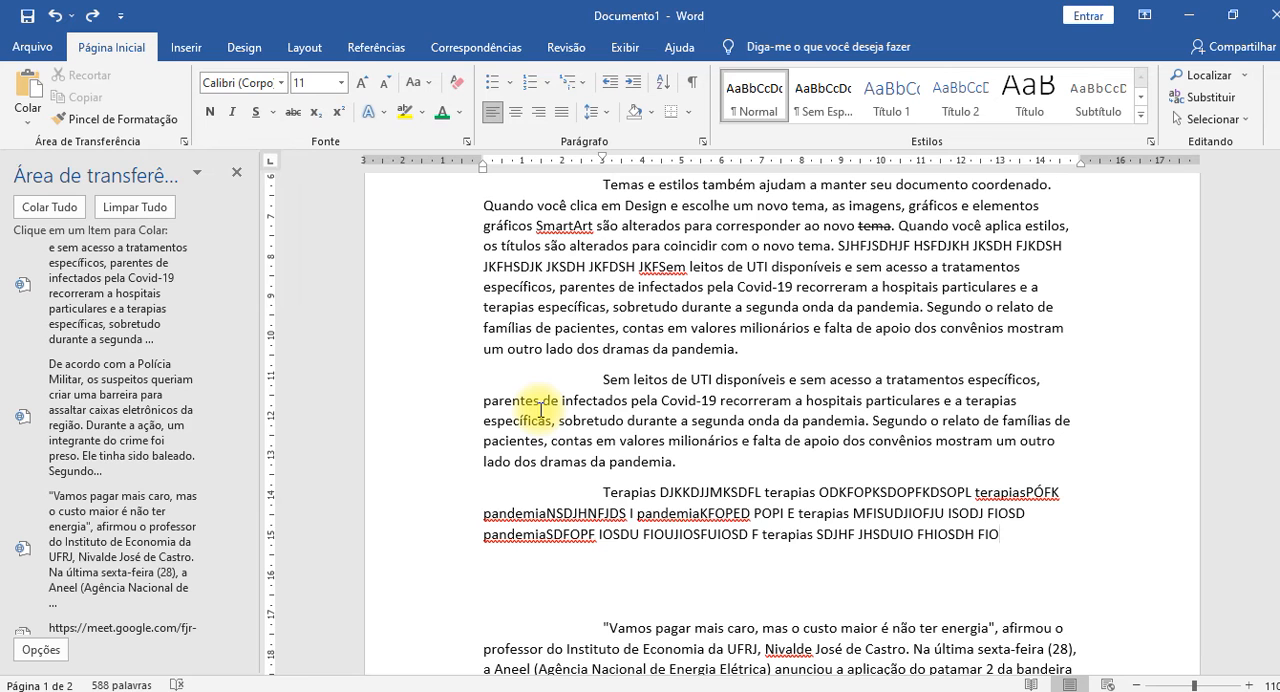
{"action": "scroll", "coordinate": [198, 380], "scroll_direction": "up", "scroll_amount": 1}
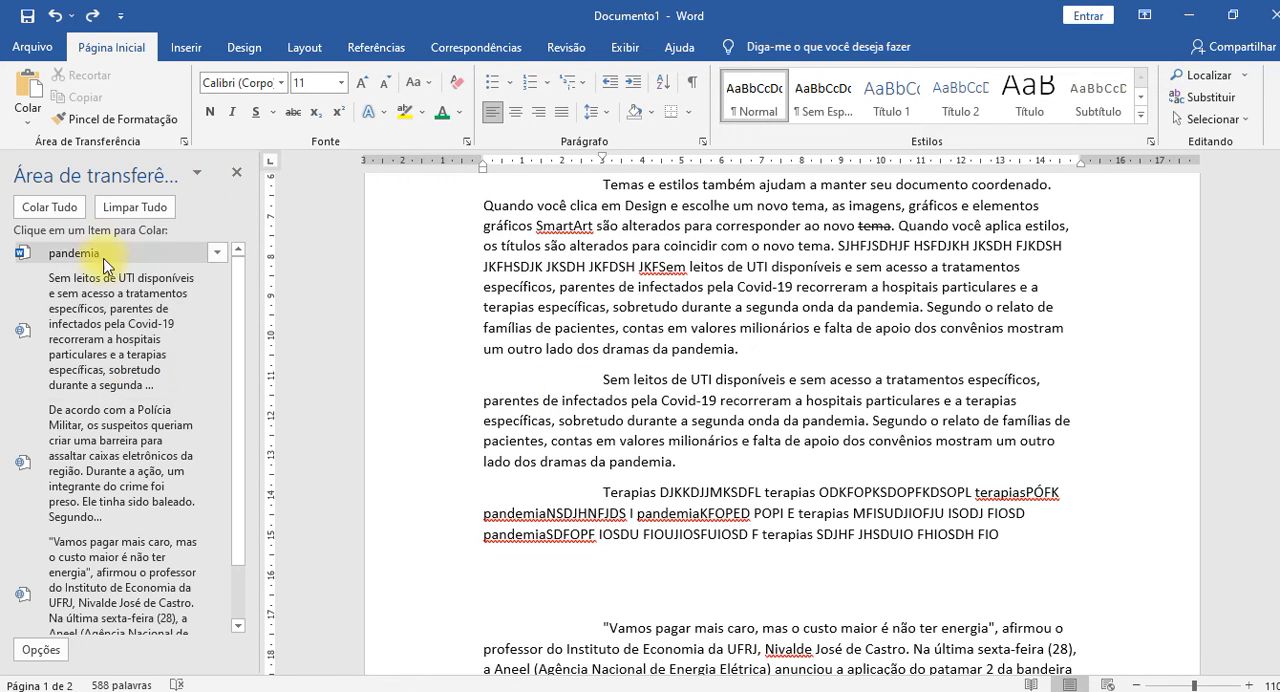
{"action": "scroll", "coordinate": [112, 330], "scroll_direction": "down", "scroll_amount": 1}
{"action": "scroll", "coordinate": [112, 330], "scroll_direction": "up", "scroll_amount": 1}
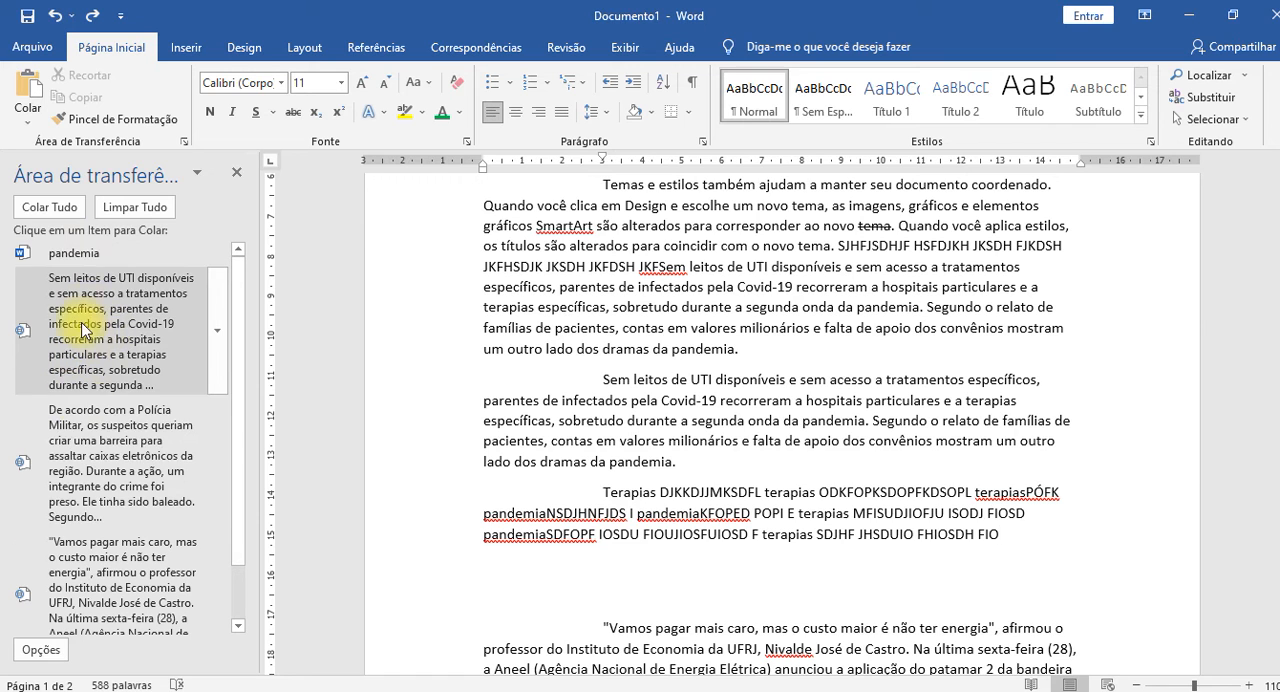
{"action": "left_click", "coordinate": [217, 330]}
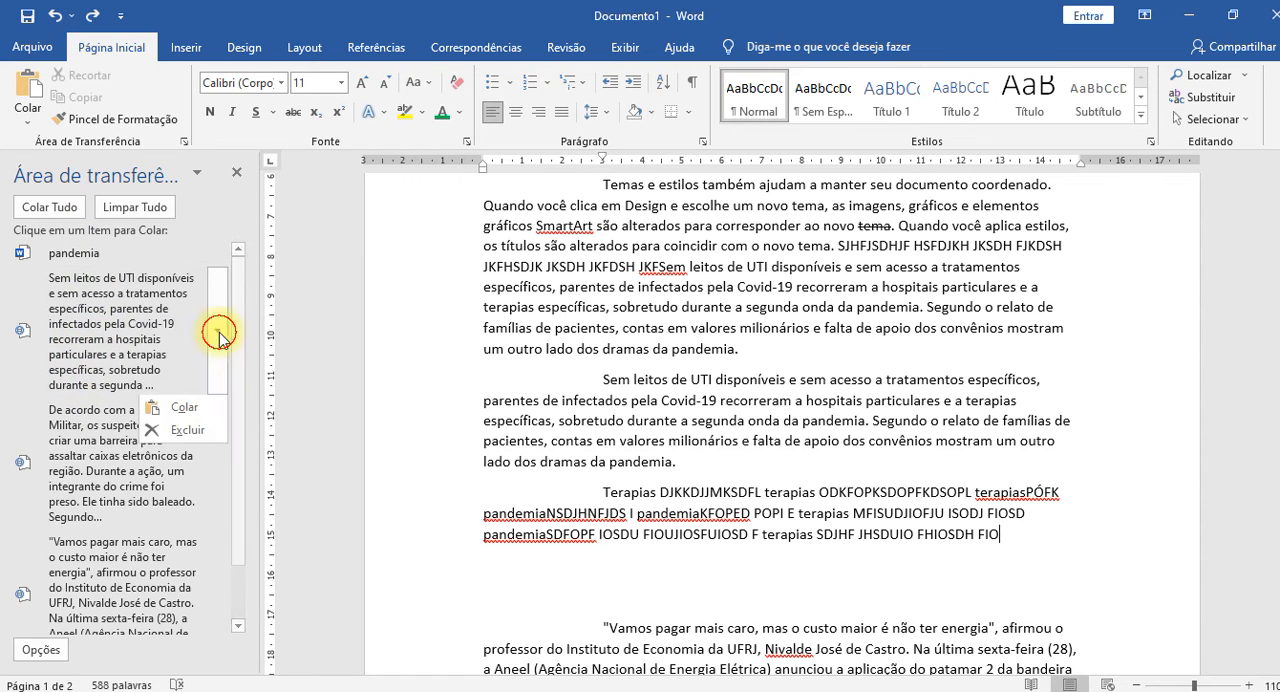
{"action": "left_click", "coordinate": [187, 431]}
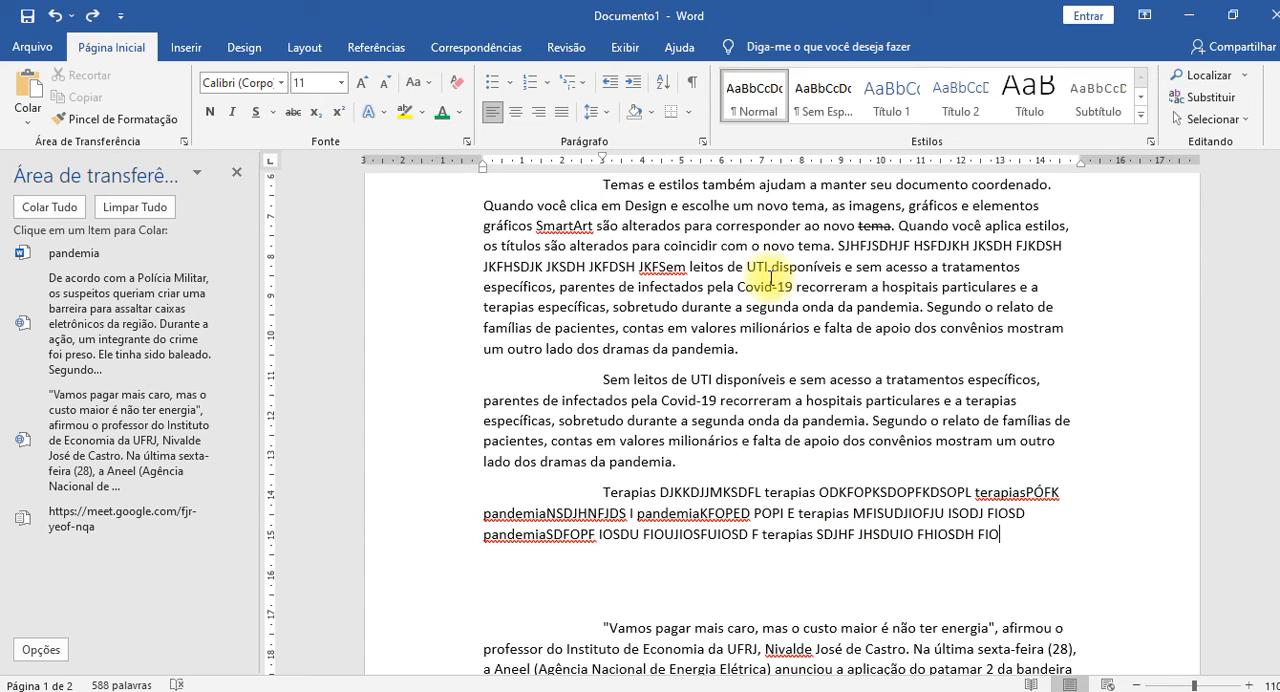
Copy "Covid-19" and the "terapias" before "PÓFK" into the clipboard history, separating "terapias" from "PÓFK" with a space.
{"action": "left_click_drag", "start_coordinate": [738, 287], "coordinate": [793, 287]}
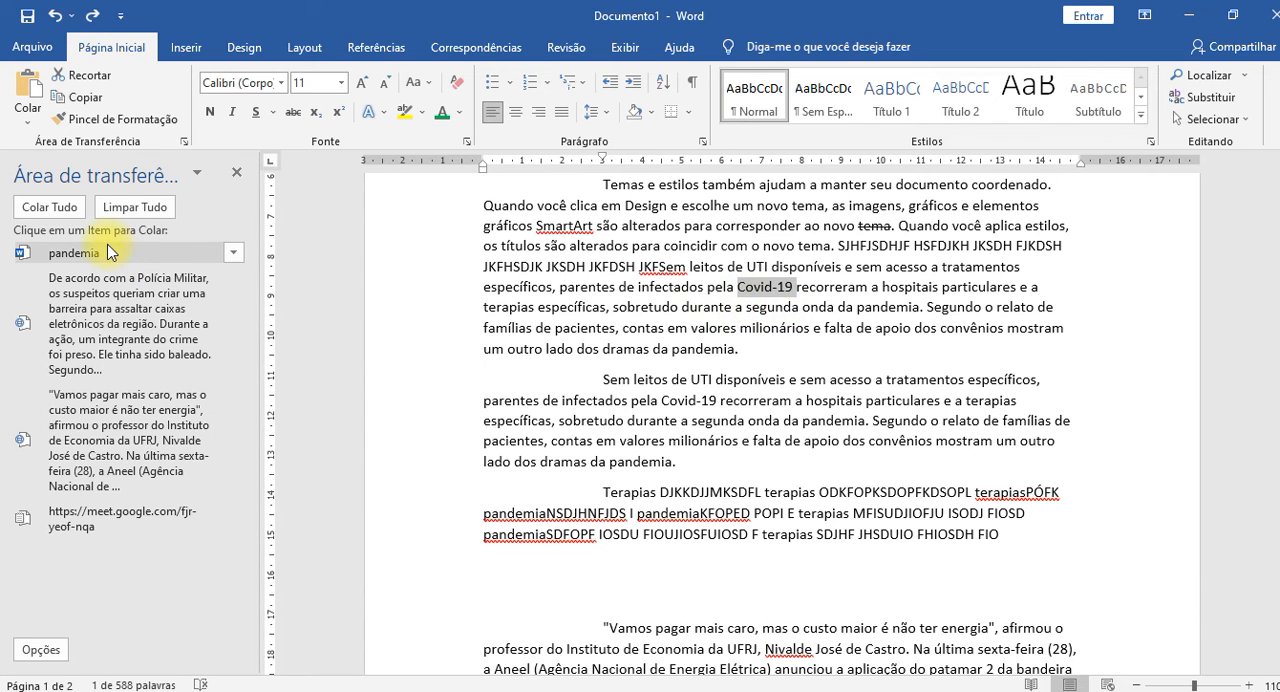
{"action": "key", "text": "ctrl+c"}
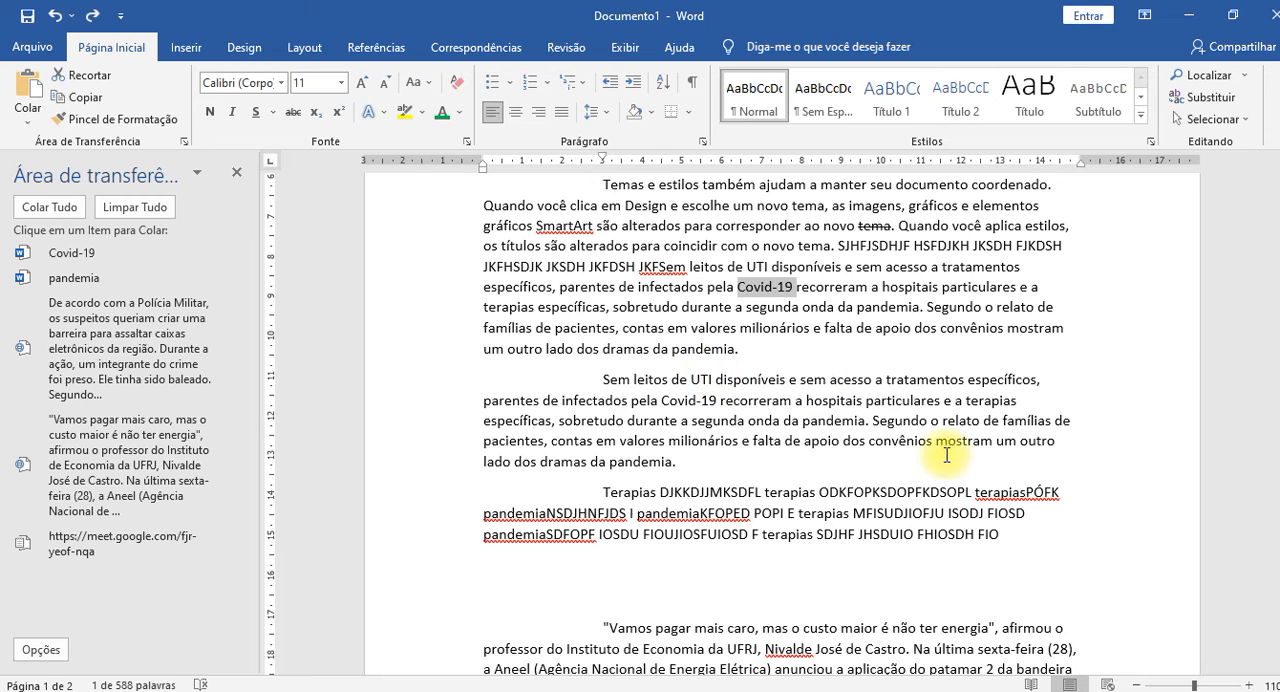
{"action": "left_click_drag", "start_coordinate": [1025, 492], "coordinate": [969, 490]}
{"action": "left_click", "coordinate": [1027, 492]}
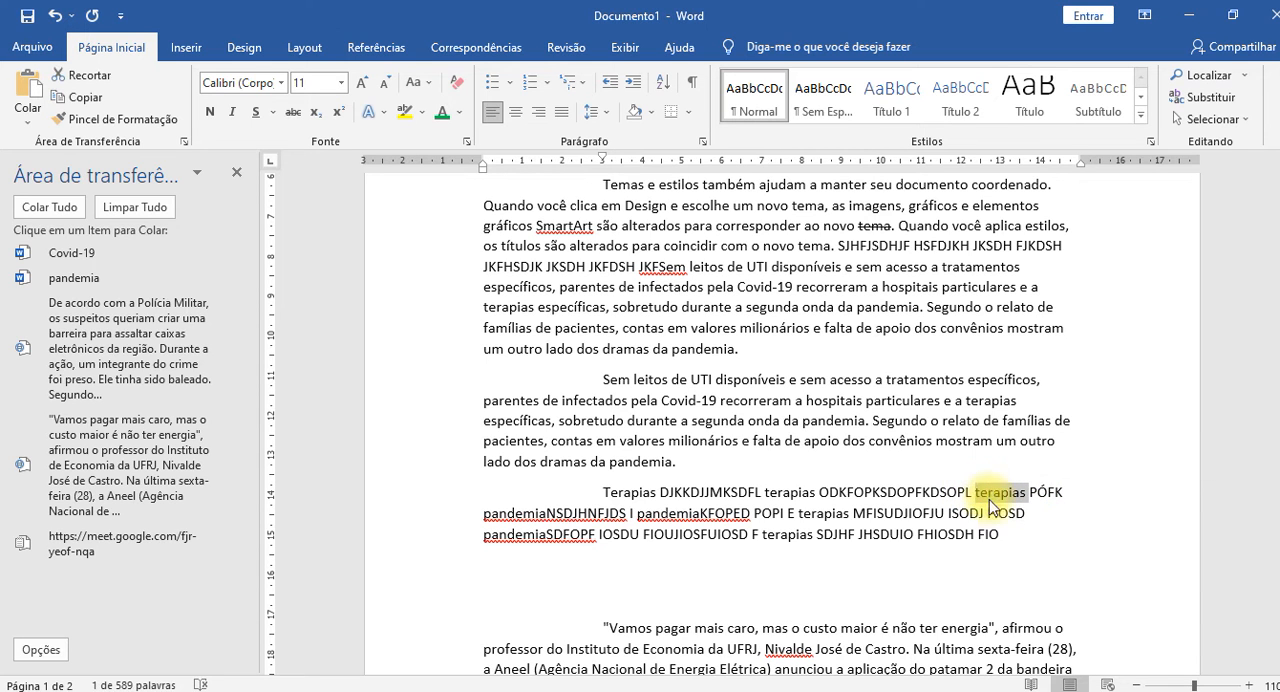
{"action": "key", "text": "ctrl+c"}
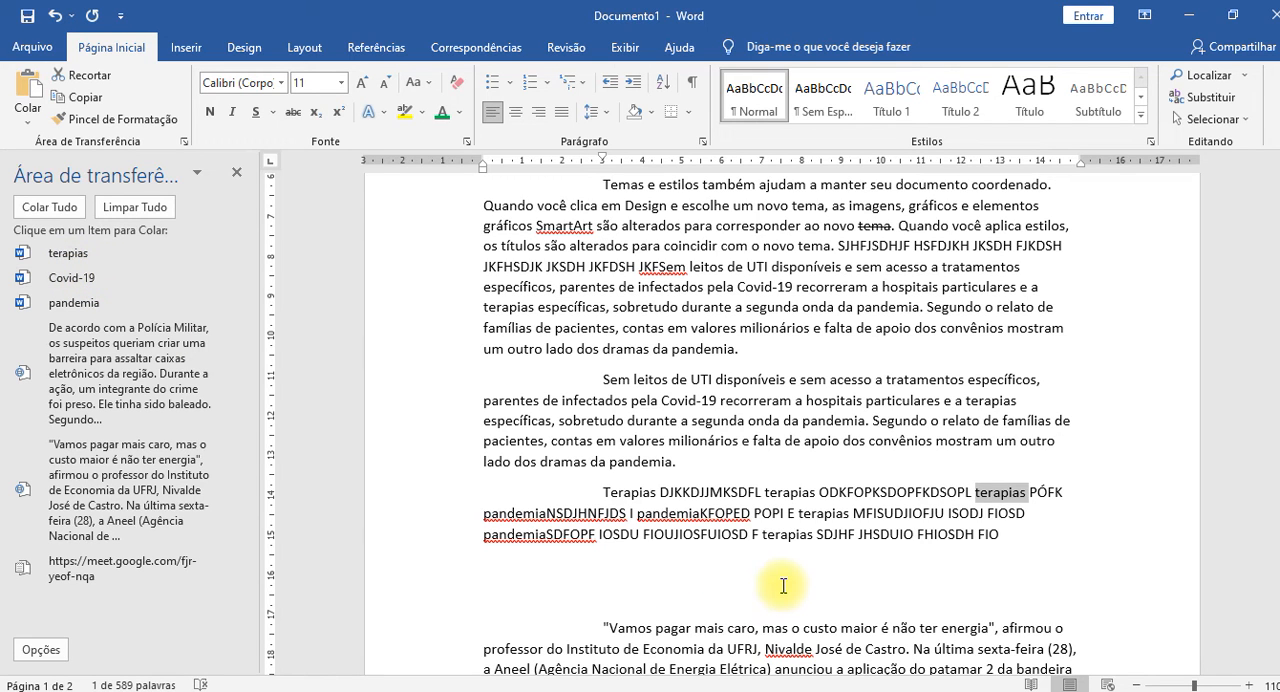
Paste the last copied word, "terapias", at the end of the black paragraph beginning "Sem leitos de UTI disponíveis".
{"action": "key", "text": "alt"}
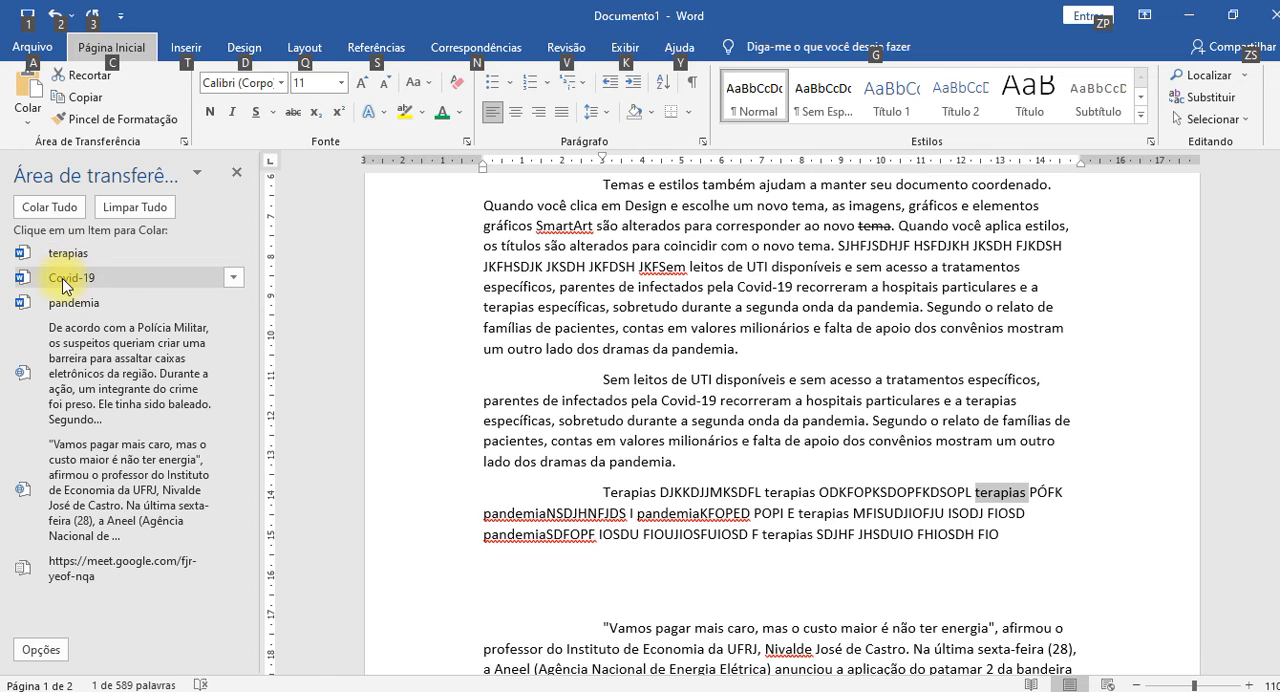
{"action": "left_click", "coordinate": [894, 480]}
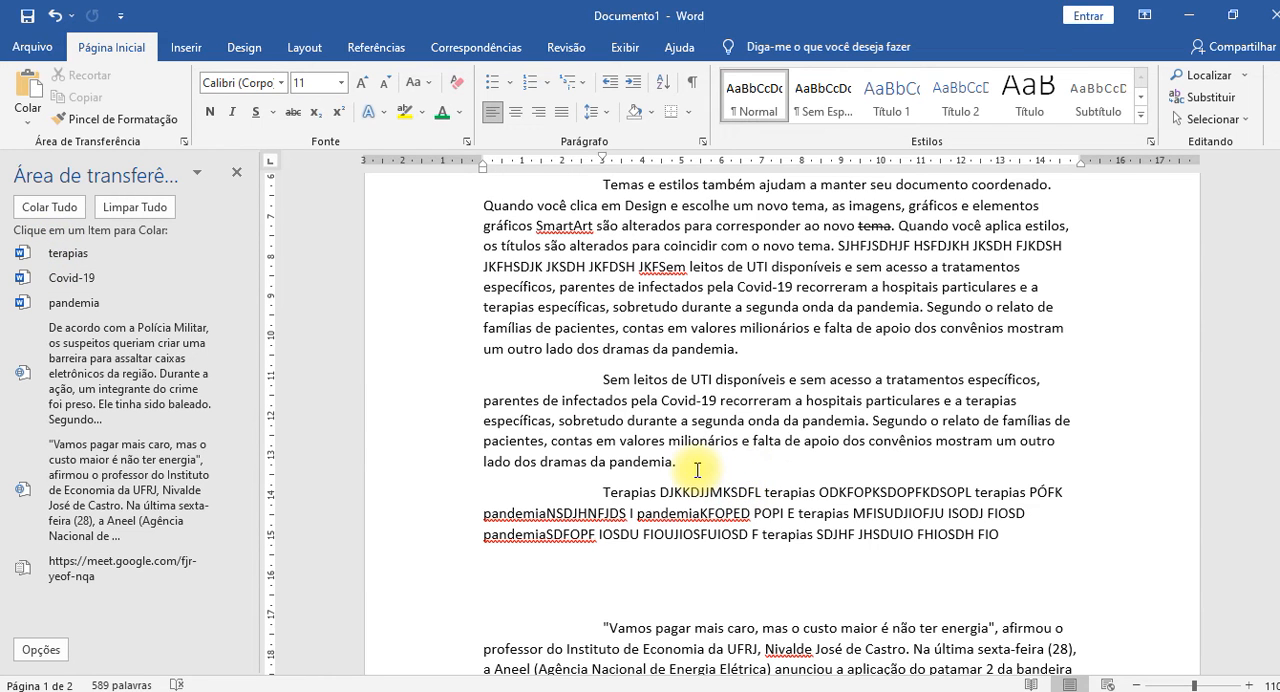
{"action": "key", "text": "ctrl+v"}
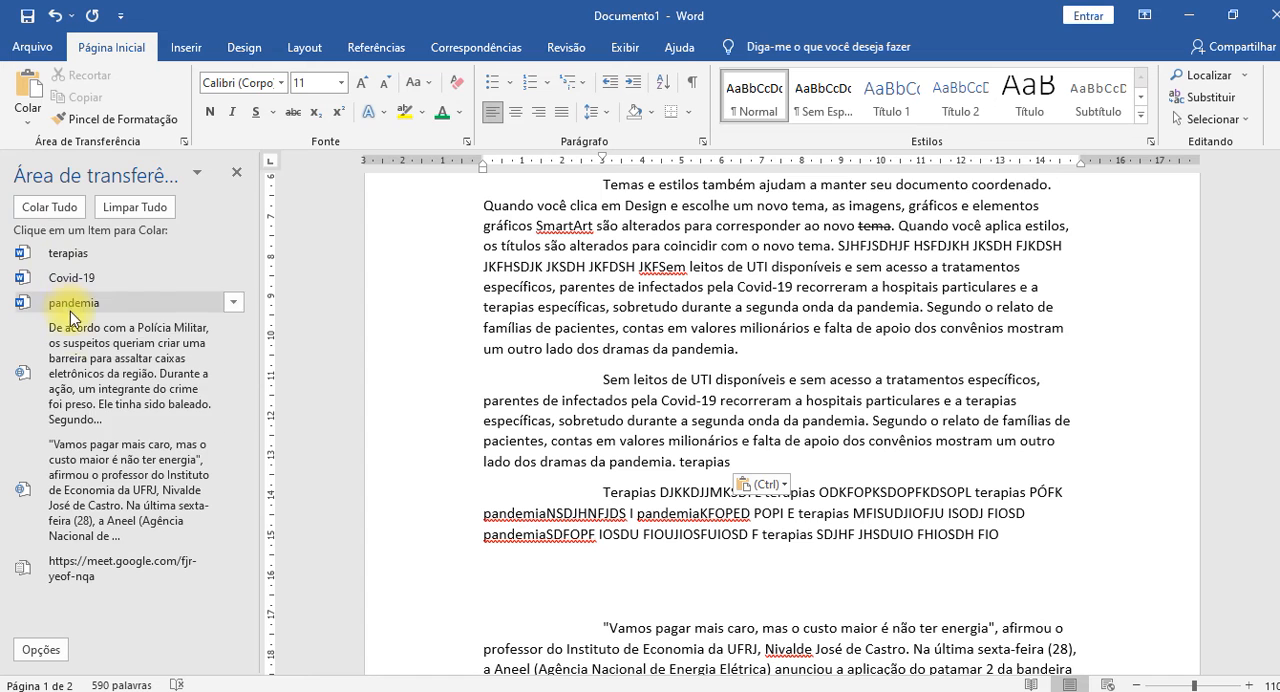
Paste all clipboard history items at the end of the document and undo the pastes.
{"action": "left_click", "coordinate": [167, 418]}
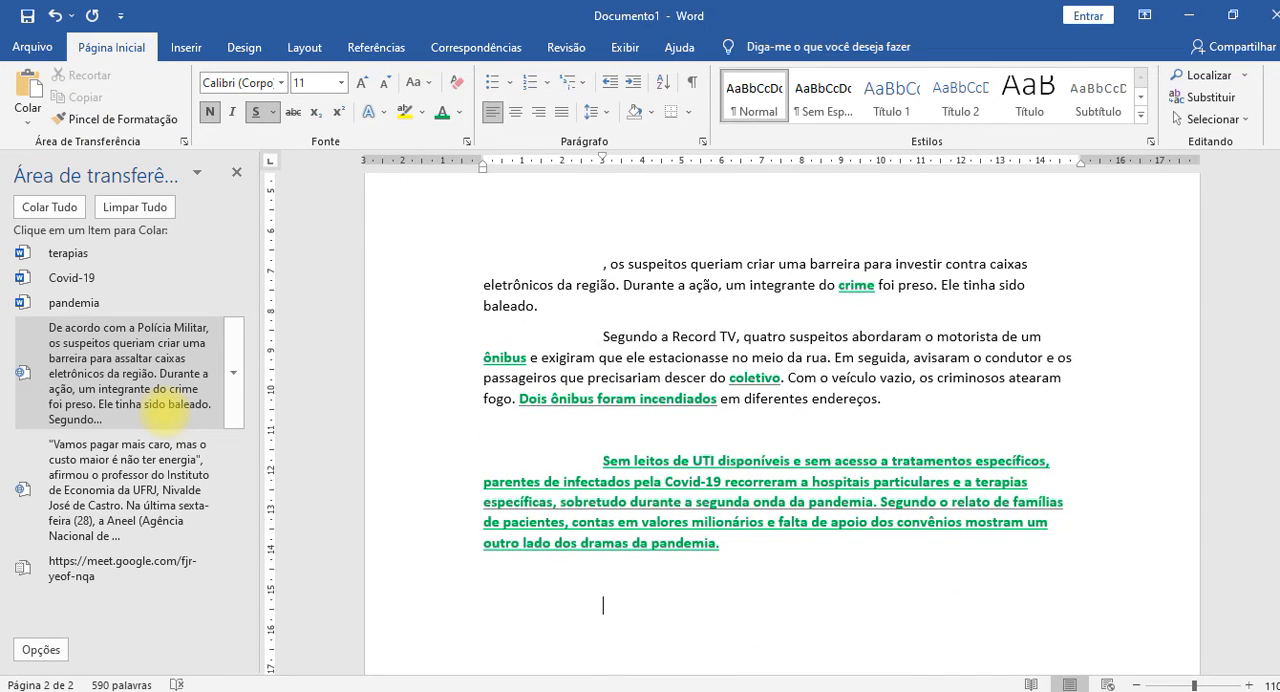
{"action": "left_click", "coordinate": [48, 207]}
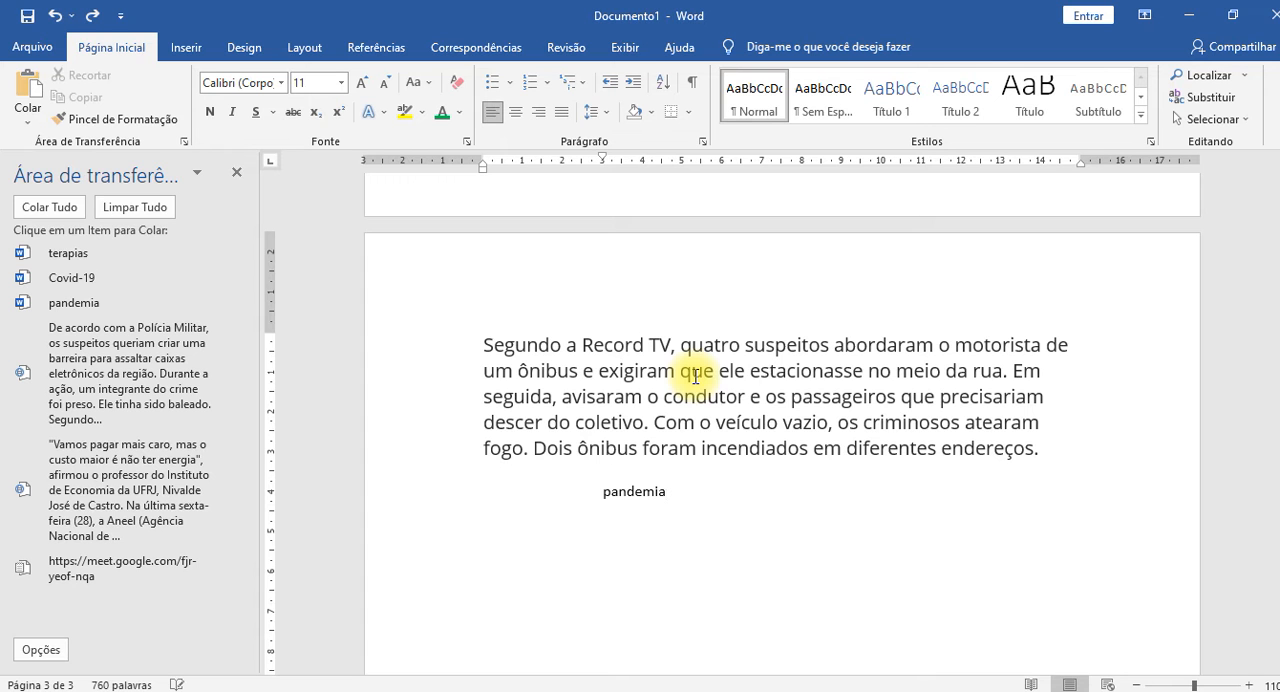
{"action": "key", "text": "ctrl+z"}
{"action": "key", "text": "ctrl+z"}
{"action": "key", "text": "ctrl+z"}
{"action": "key", "text": "ctrl+z"}
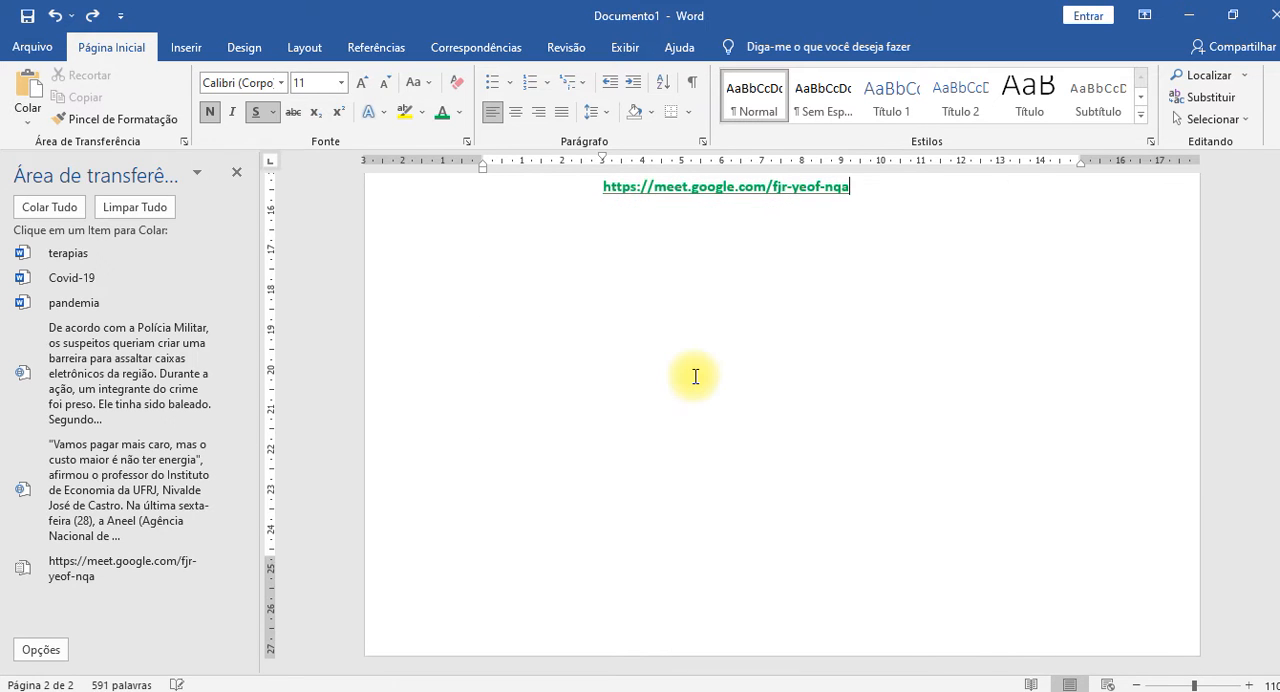
{"action": "scroll", "coordinate": [694, 376], "scroll_direction": "up", "scroll_amount": 5}
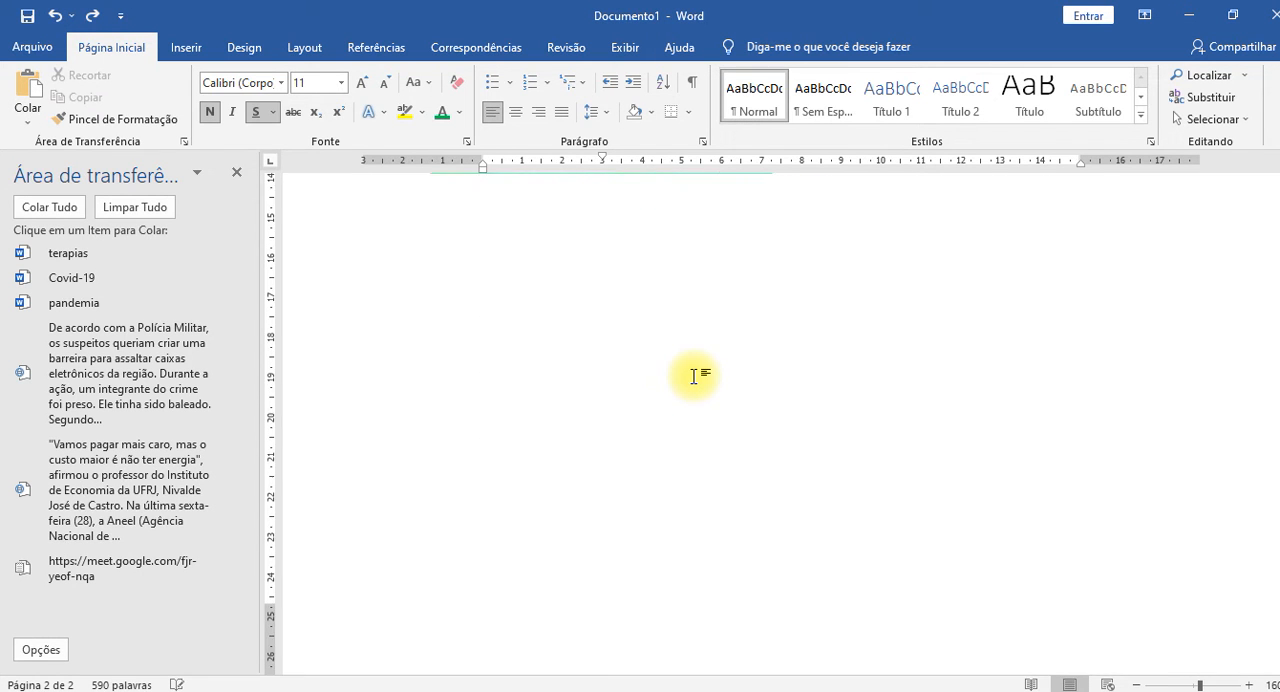
{"action": "scroll", "coordinate": [694, 376], "scroll_direction": "down", "scroll_amount": 2}
{"action": "scroll", "coordinate": [694, 376], "scroll_direction": "down", "scroll_amount": 10}
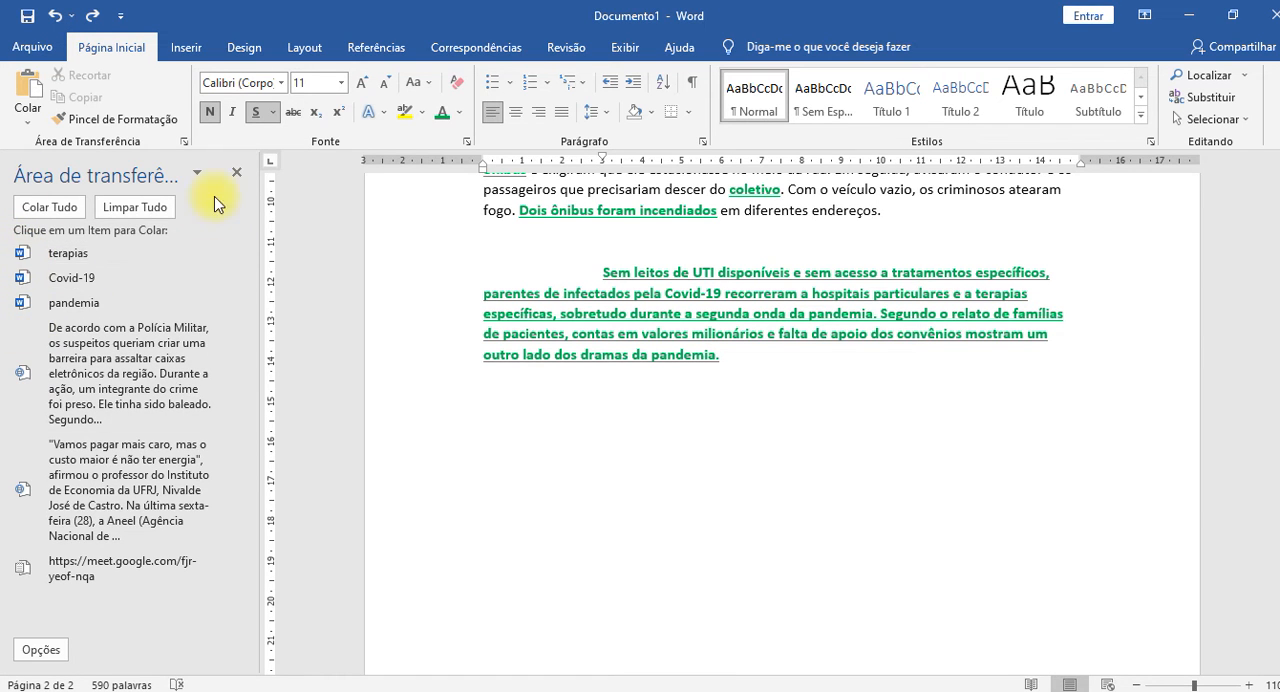
Close the clipboard history and return to the paragraph beginning "Temas e estilos" on page 1.
{"action": "left_click", "coordinate": [237, 175]}
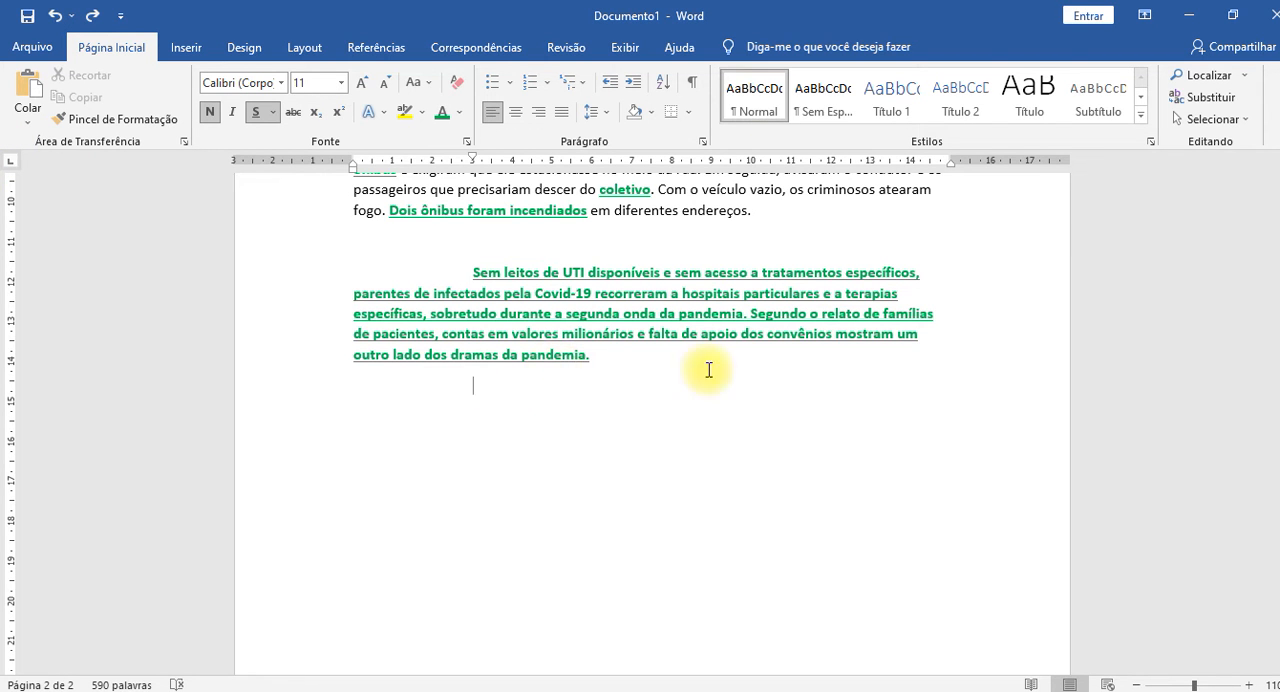
{"action": "scroll", "coordinate": [928, 445], "scroll_direction": "up", "scroll_amount": 10}
{"action": "scroll", "coordinate": [931, 451], "scroll_direction": "up", "scroll_amount": 10}
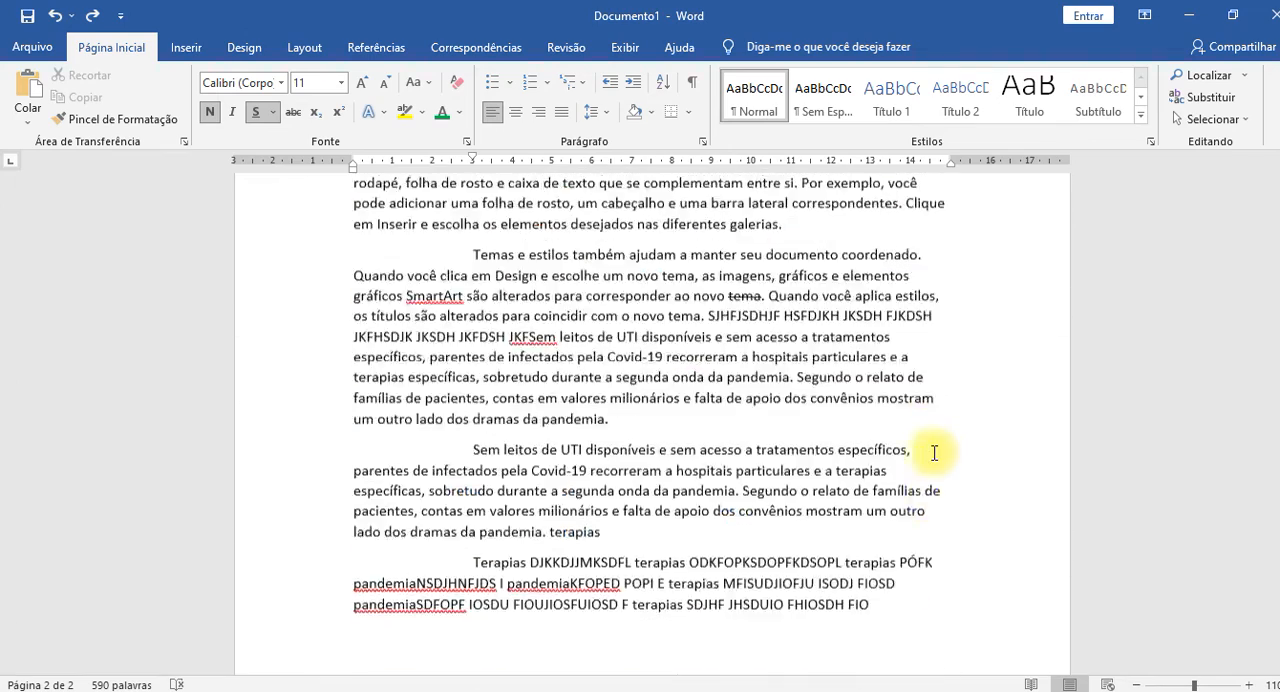
{"action": "scroll", "coordinate": [575, 320], "scroll_direction": "down", "scroll_amount": 2}
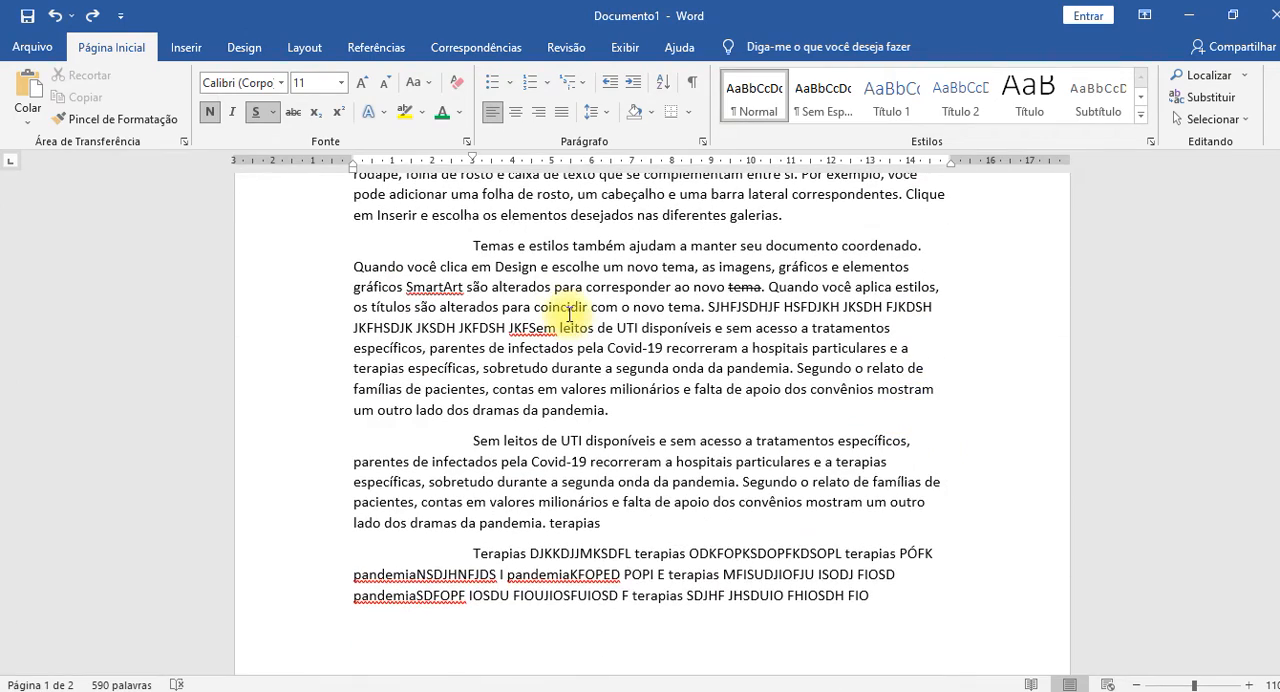
Select the whole line beginning "JKFHSDJK JKSDH" in the "Temas e estilos" paragraph.
{"action": "left_click", "coordinate": [569, 312]}
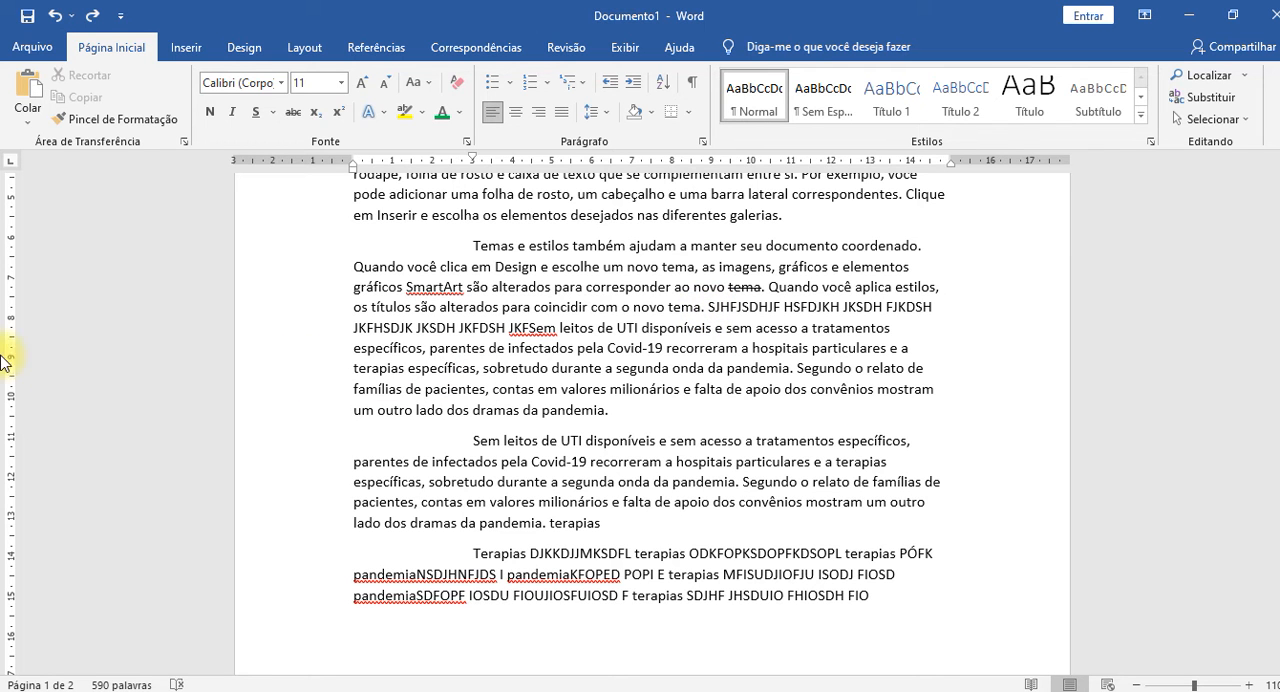
{"action": "left_click", "coordinate": [296, 325]}
{"action": "left_click", "coordinate": [296, 325]}
{"action": "left_click", "coordinate": [296, 325]}
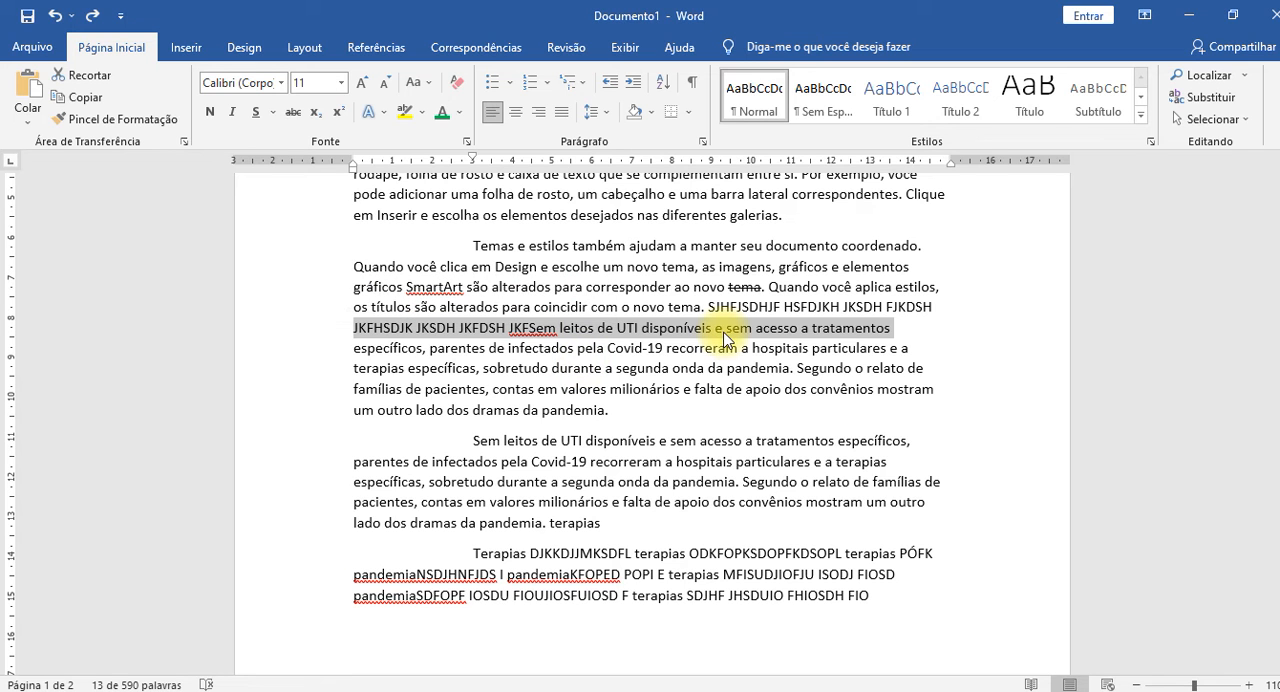
Select the entire "Temas e estilos" paragraph and extend the selection to the whole document.
{"action": "double_click", "coordinate": [300, 326]}
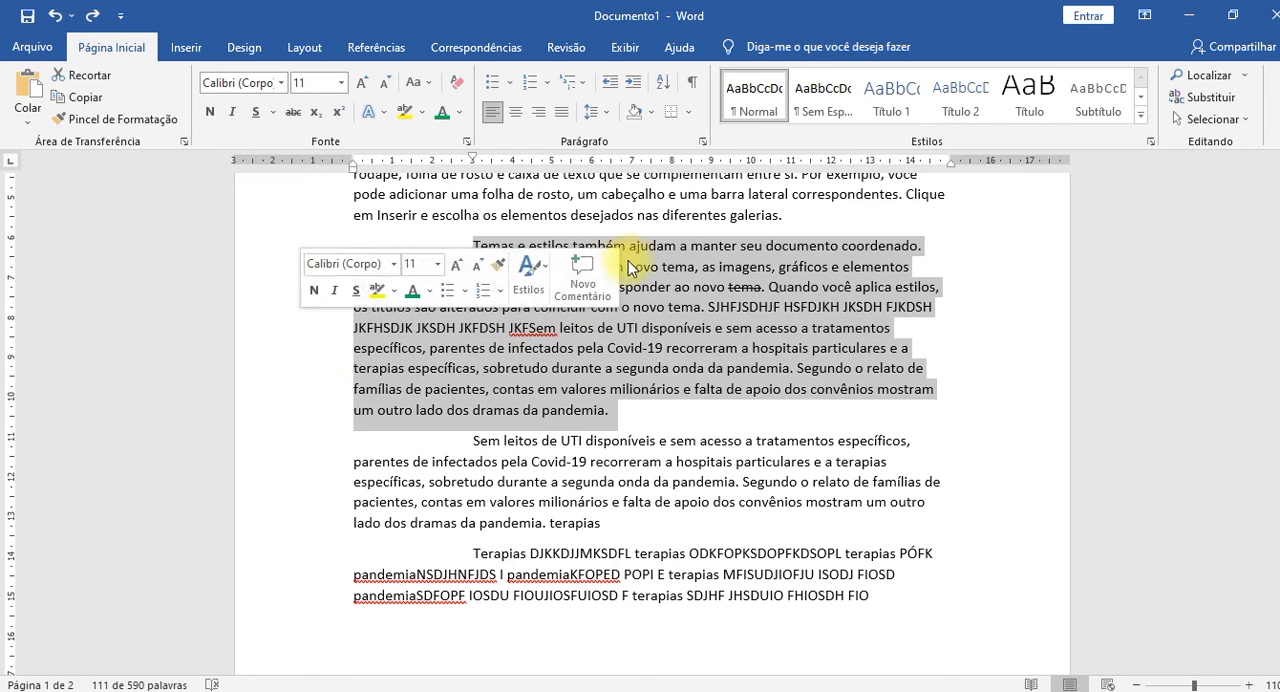
{"action": "triple_click", "coordinate": [283, 362]}
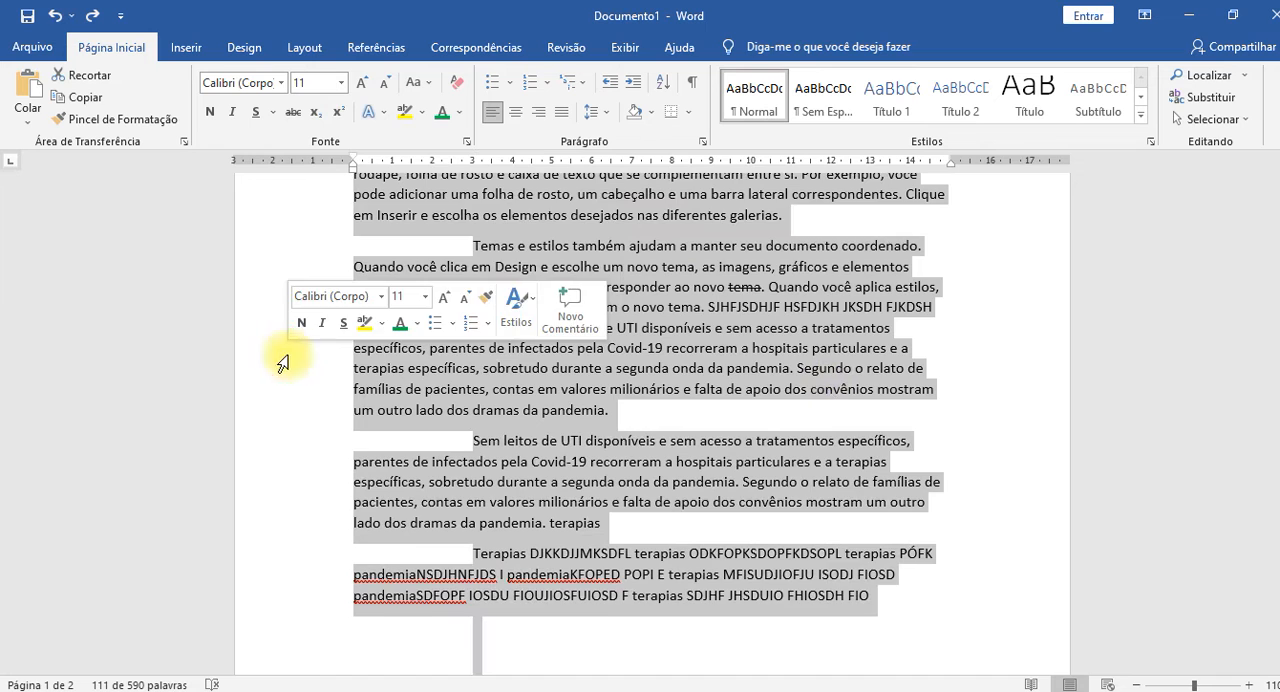
{"action": "scroll", "coordinate": [880, 400], "scroll_direction": "down", "scroll_amount": 20}
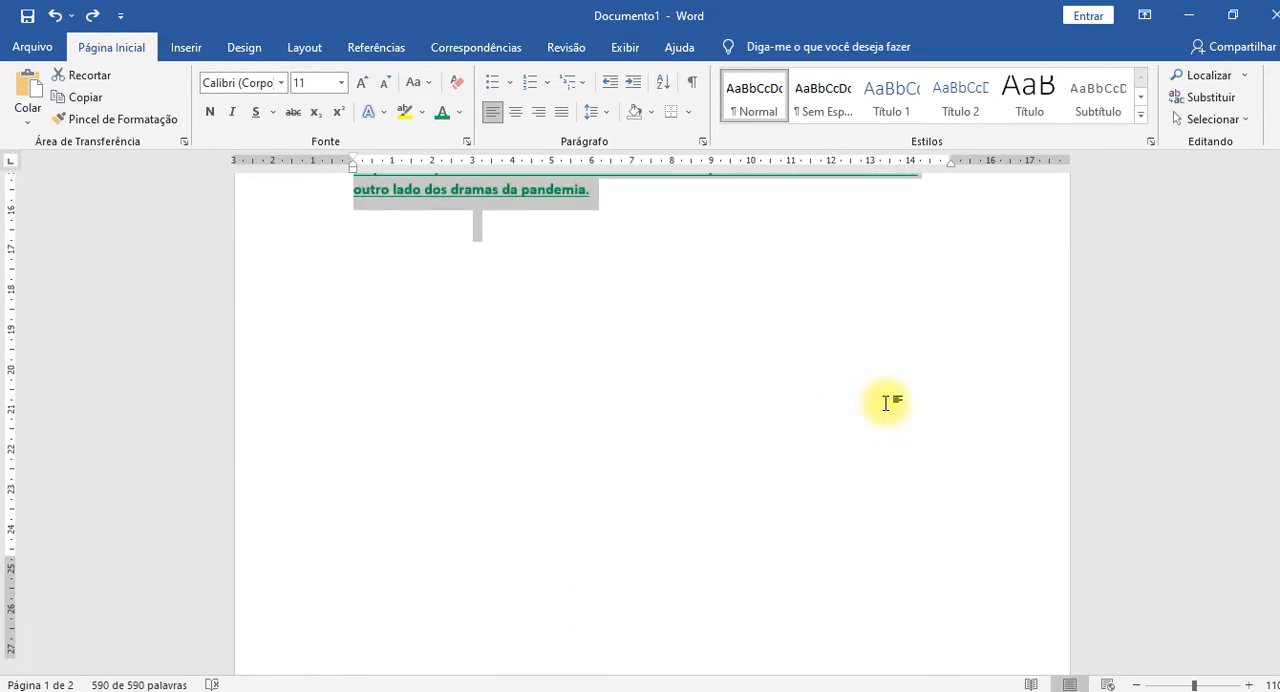
Examine the selected text across both pages at different zoom levels, from 10% up to 150%.
{"action": "scroll", "coordinate": [886, 403], "scroll_direction": "down", "scroll_amount": 10}
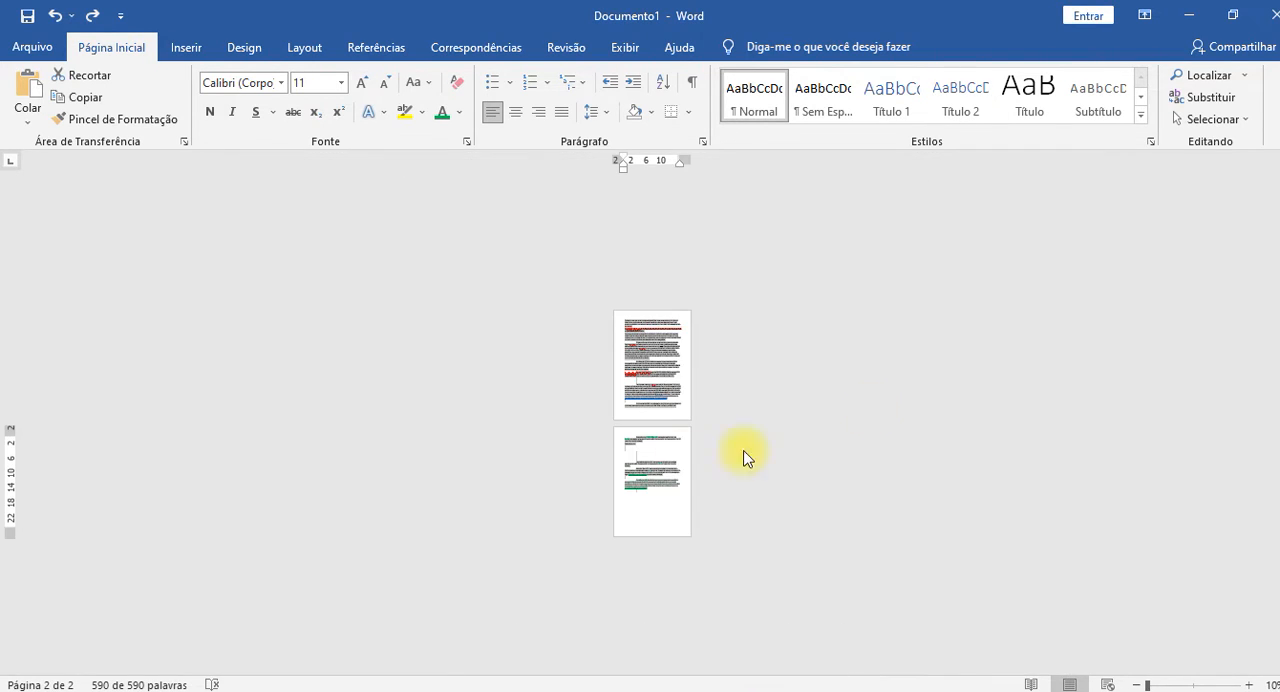
{"action": "scroll", "coordinate": [671, 410], "scroll_direction": "up", "scroll_amount": 4}
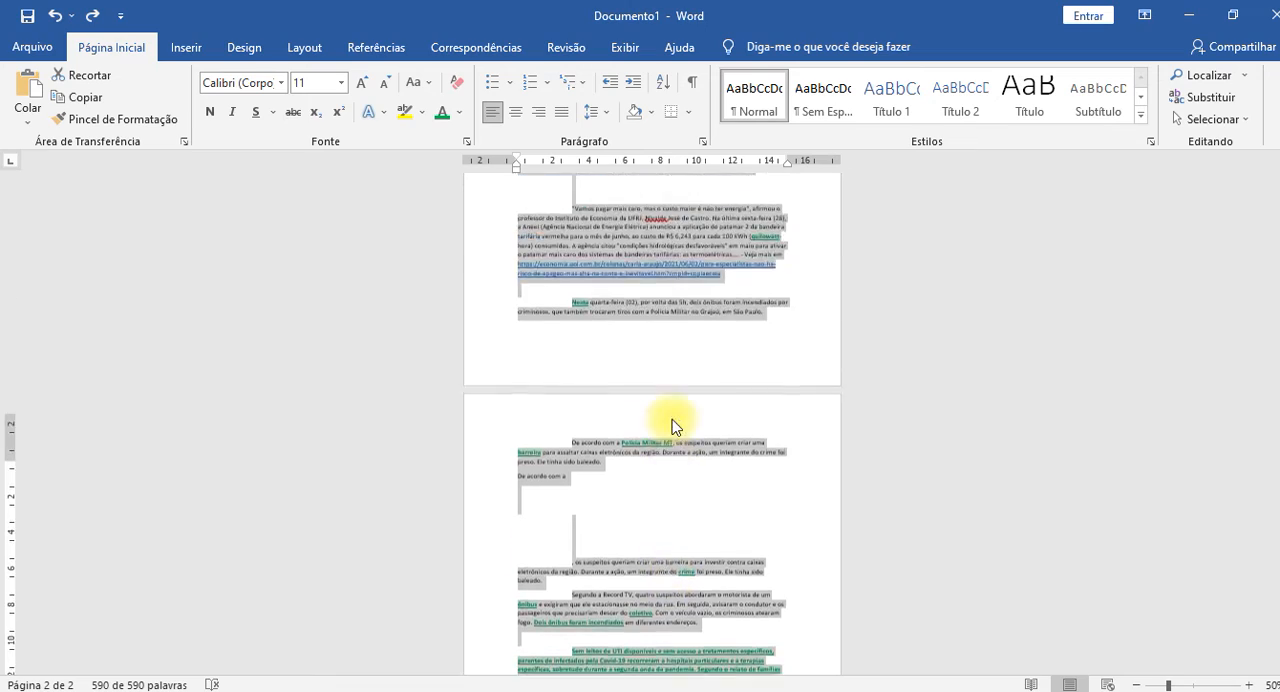
{"action": "scroll", "coordinate": [672, 420], "scroll_direction": "up", "scroll_amount": 8}
{"action": "scroll", "coordinate": [672, 420], "scroll_direction": "up", "scroll_amount": 5}
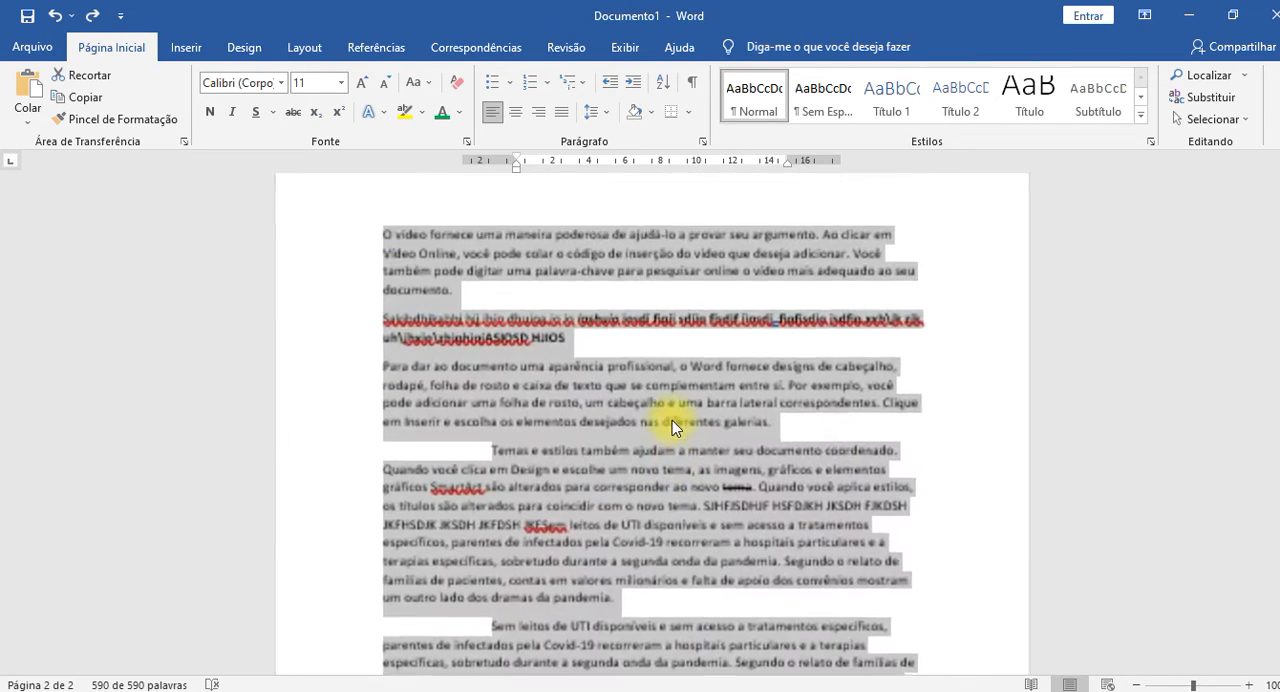
{"action": "scroll", "coordinate": [672, 420], "scroll_direction": "up", "scroll_amount": 5}
{"action": "scroll", "coordinate": [655, 415], "scroll_direction": "down", "scroll_amount": 9}
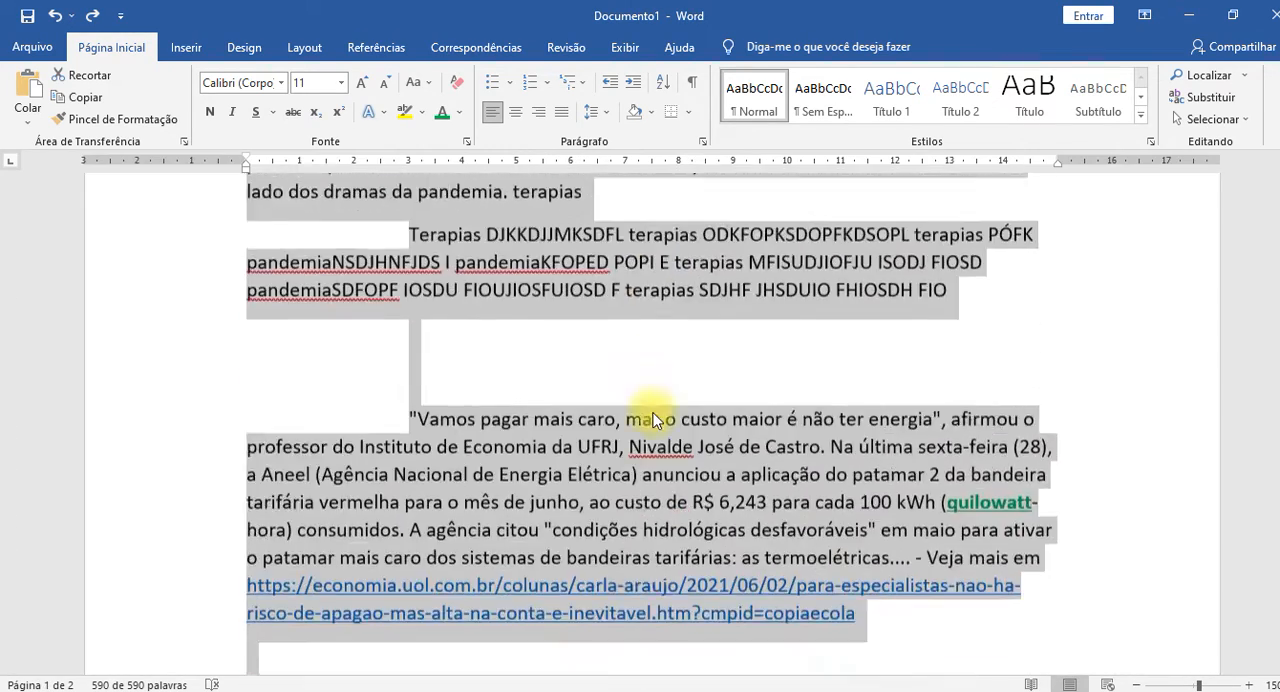
{"action": "scroll", "coordinate": [655, 415], "scroll_direction": "down", "scroll_amount": 4}
{"action": "scroll", "coordinate": [655, 408], "scroll_direction": "down", "scroll_amount": 2}
{"action": "scroll", "coordinate": [500, 365], "scroll_direction": "up", "scroll_amount": 3}
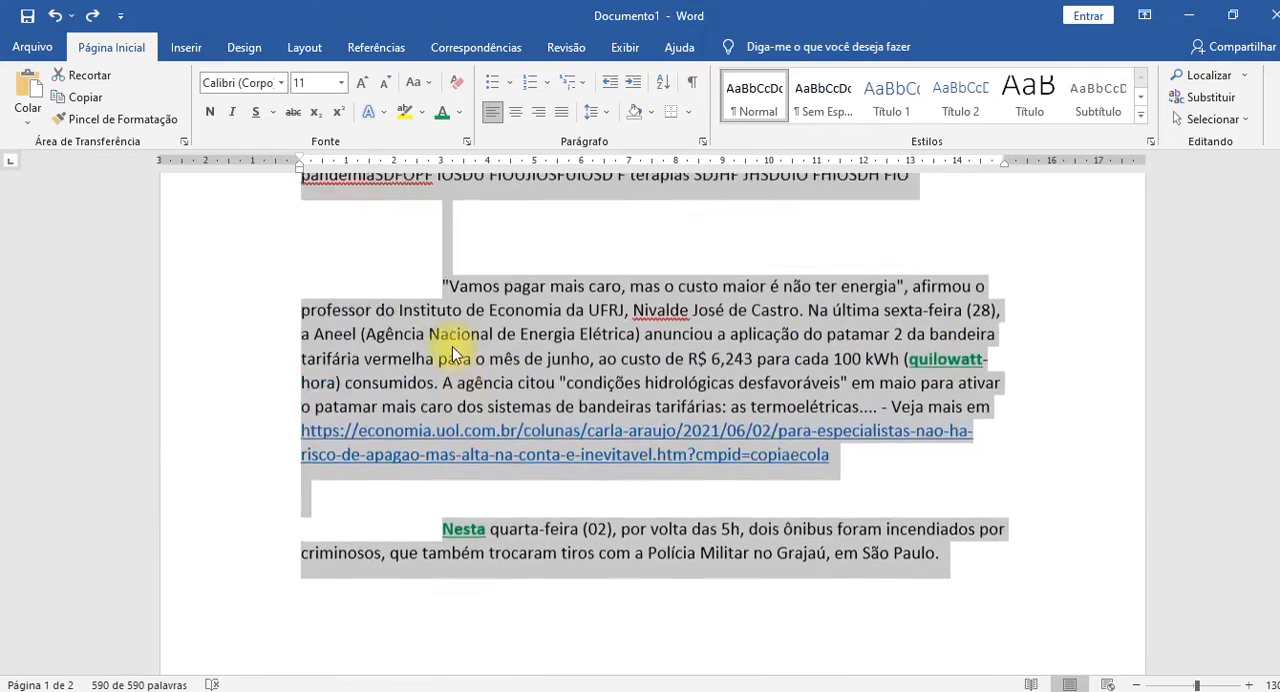
Select only the word "tema" before "SJHFJSDHJF" in the "Temas e estilos" paragraph, and clear the selection.
{"action": "scroll", "coordinate": [470, 340], "scroll_direction": "up", "scroll_amount": 4}
{"action": "left_click", "coordinate": [497, 320]}
{"action": "scroll", "coordinate": [505, 325], "scroll_direction": "up", "scroll_amount": 2}
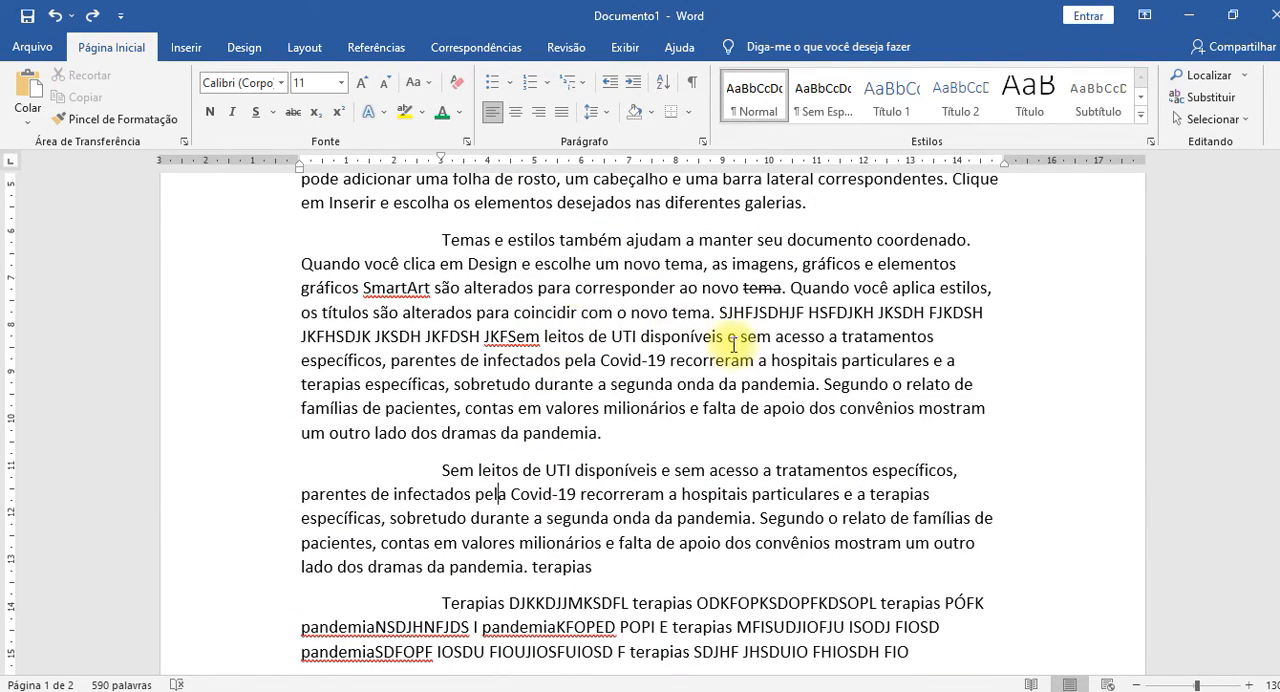
{"action": "double_click", "coordinate": [688, 311]}
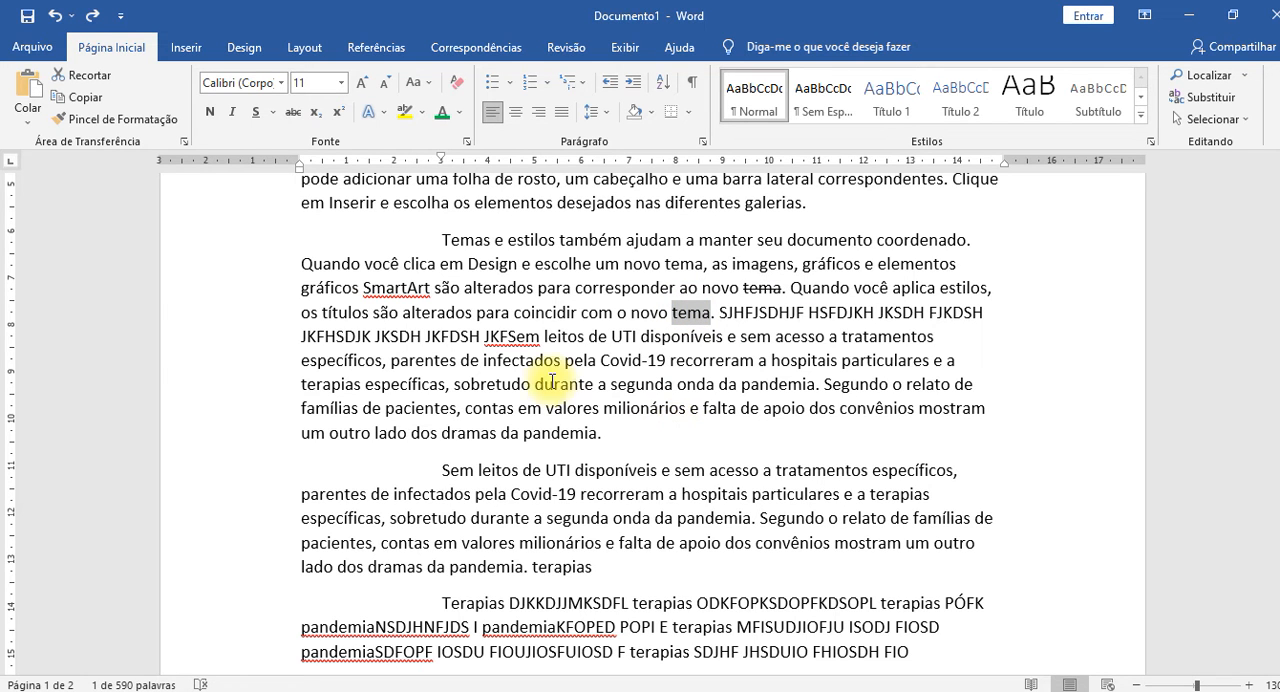
{"action": "left_click", "coordinate": [771, 360]}
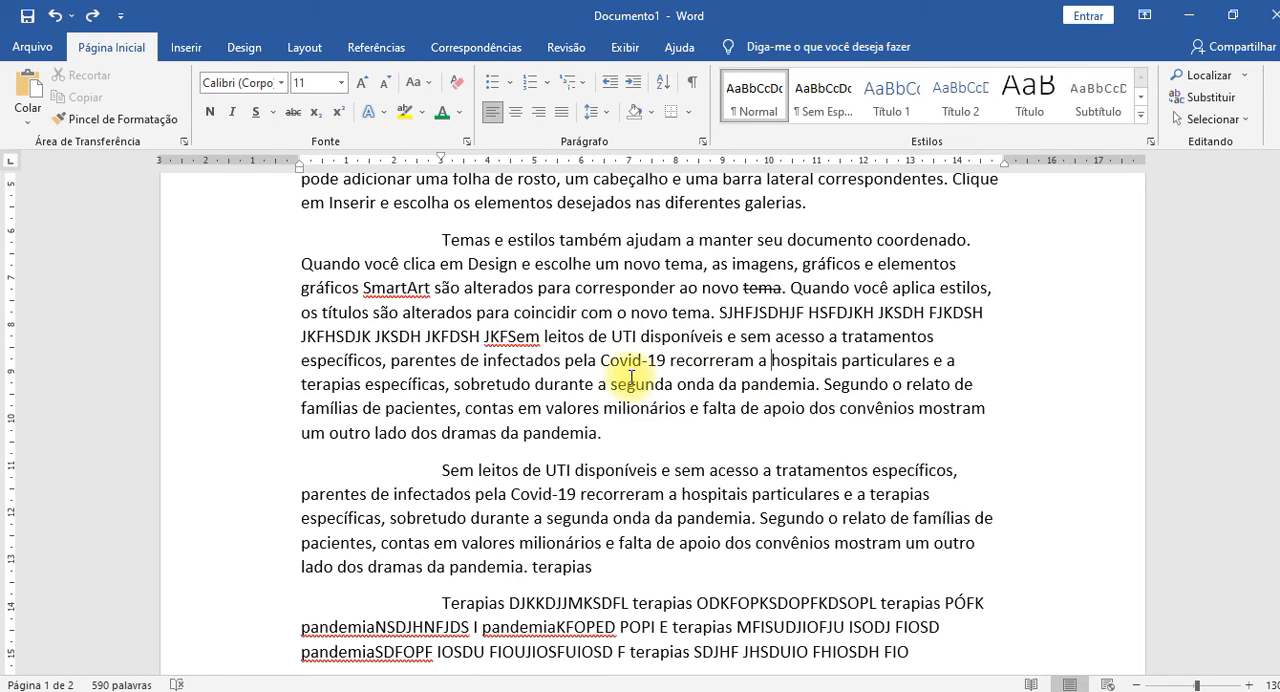
Select the whole sentence beginning "SJHFJSDHJF" in the "Temas e estilos" paragraph, and deselect it.
{"action": "left_click", "coordinate": [612, 336]}
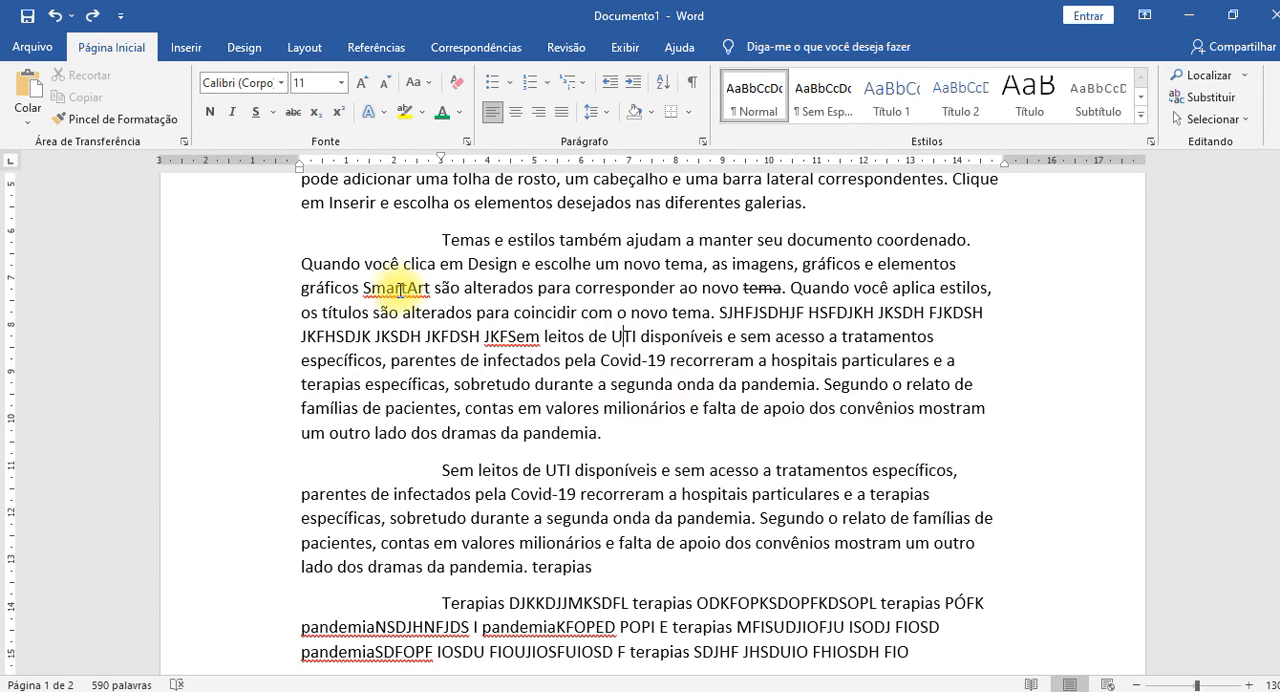
{"action": "left_click", "coordinate": [627, 337]}
{"action": "left_click", "coordinate": [680, 336], "text": "ctrl"}
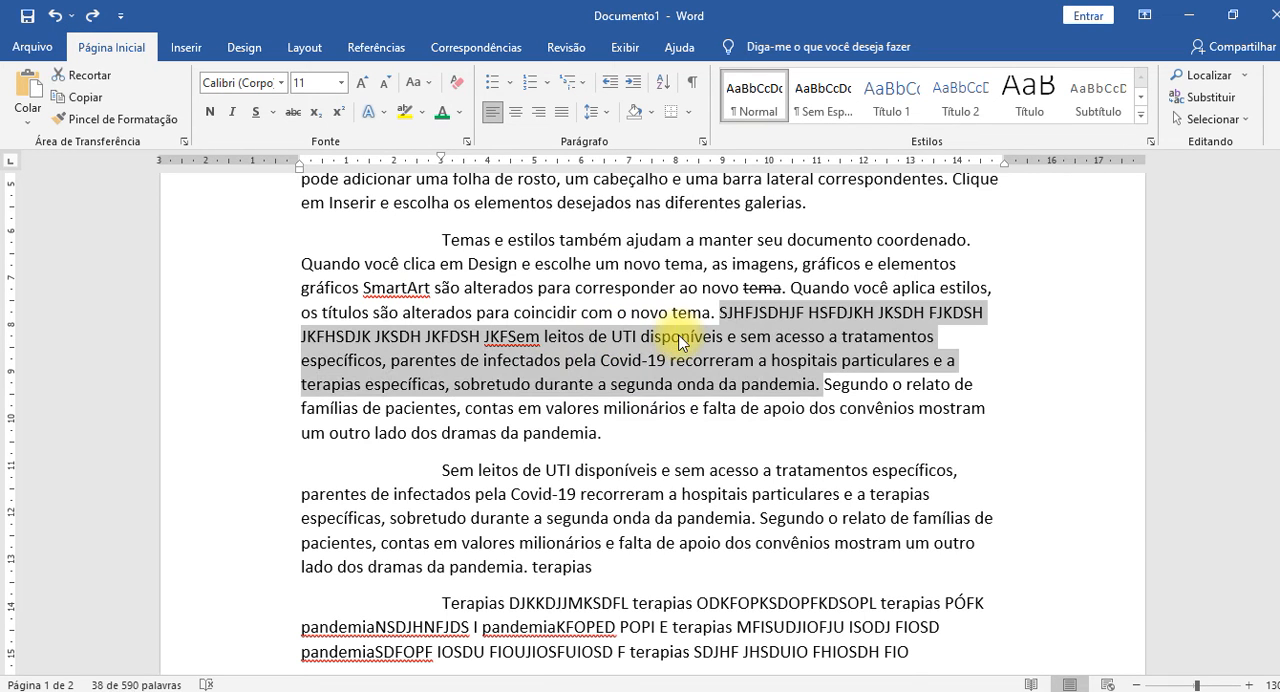
{"action": "left_click", "coordinate": [750, 437]}
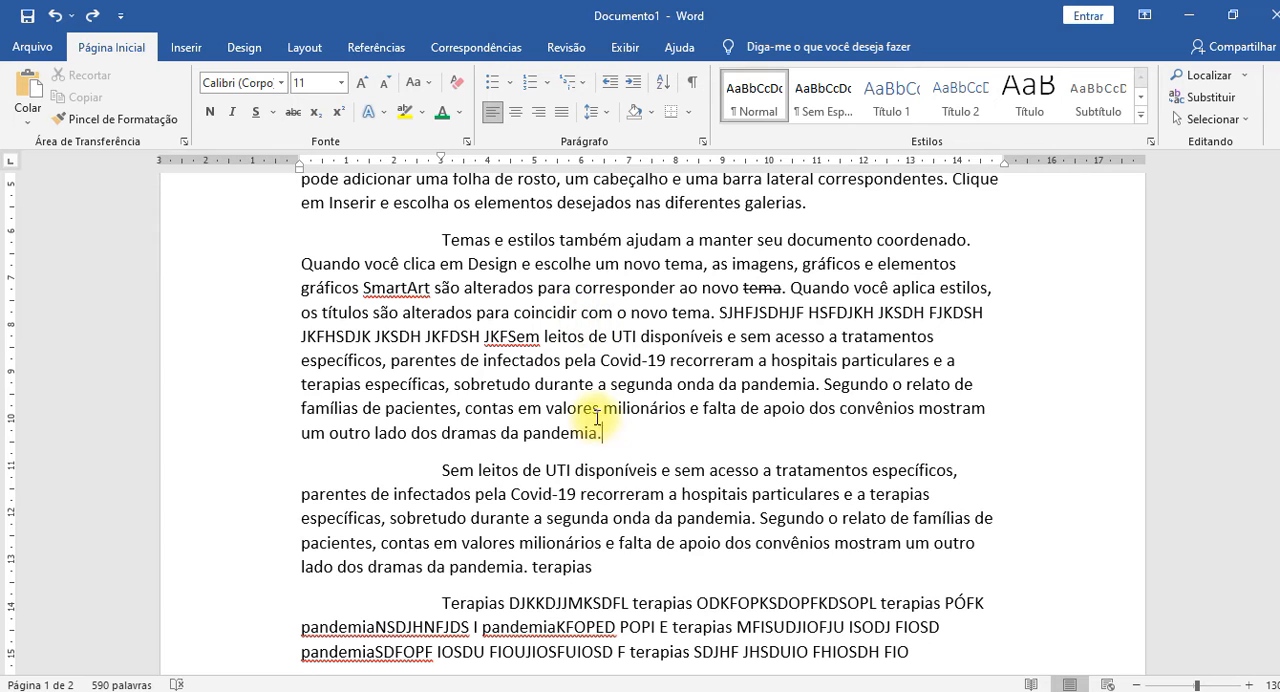
Select the first sentence of the "Sem leitos" paragraph, and select the sentence beginning "SJHFJSDHJF" once more.
{"action": "left_click", "coordinate": [683, 518], "text": "ctrl"}
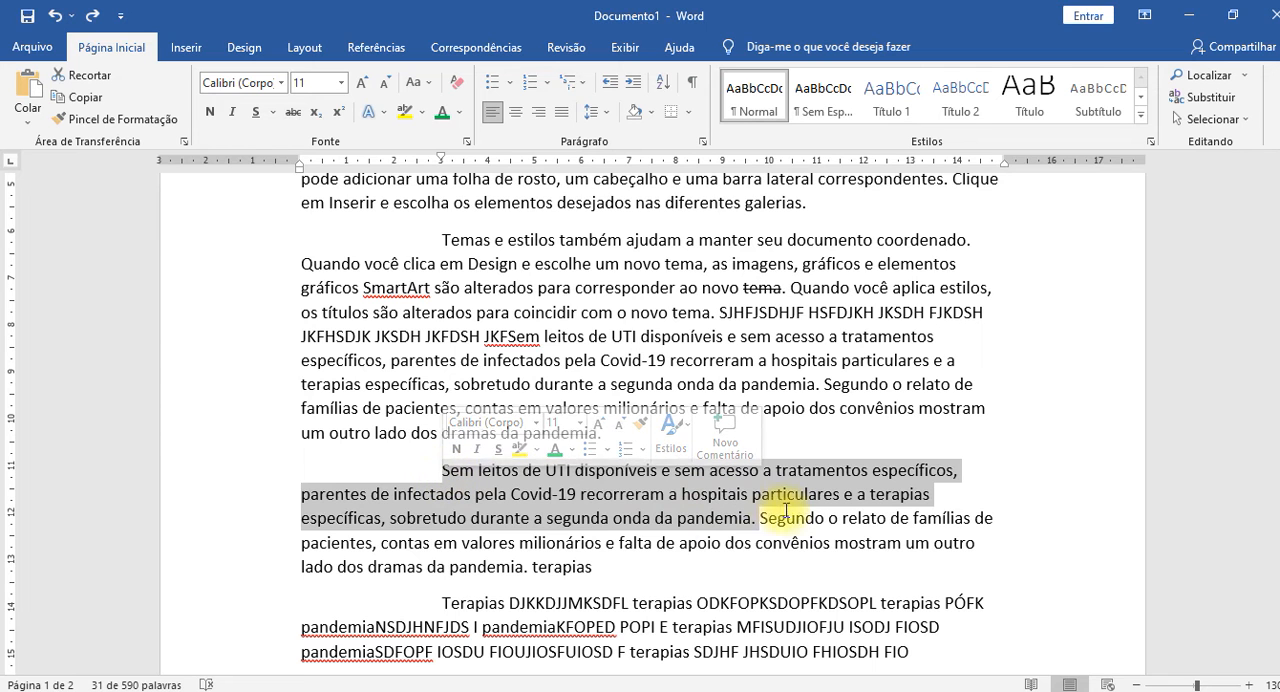
{"action": "left_click", "coordinate": [651, 334]}
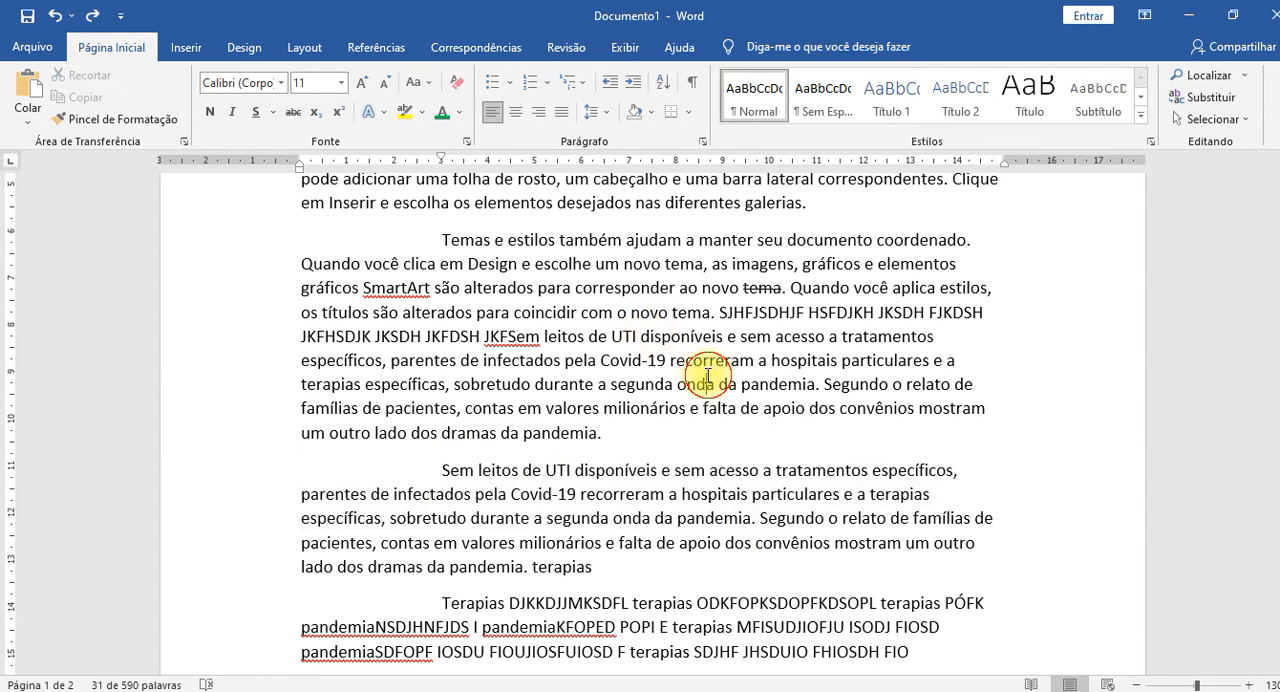
{"action": "left_click", "coordinate": [659, 334], "text": "ctrl"}
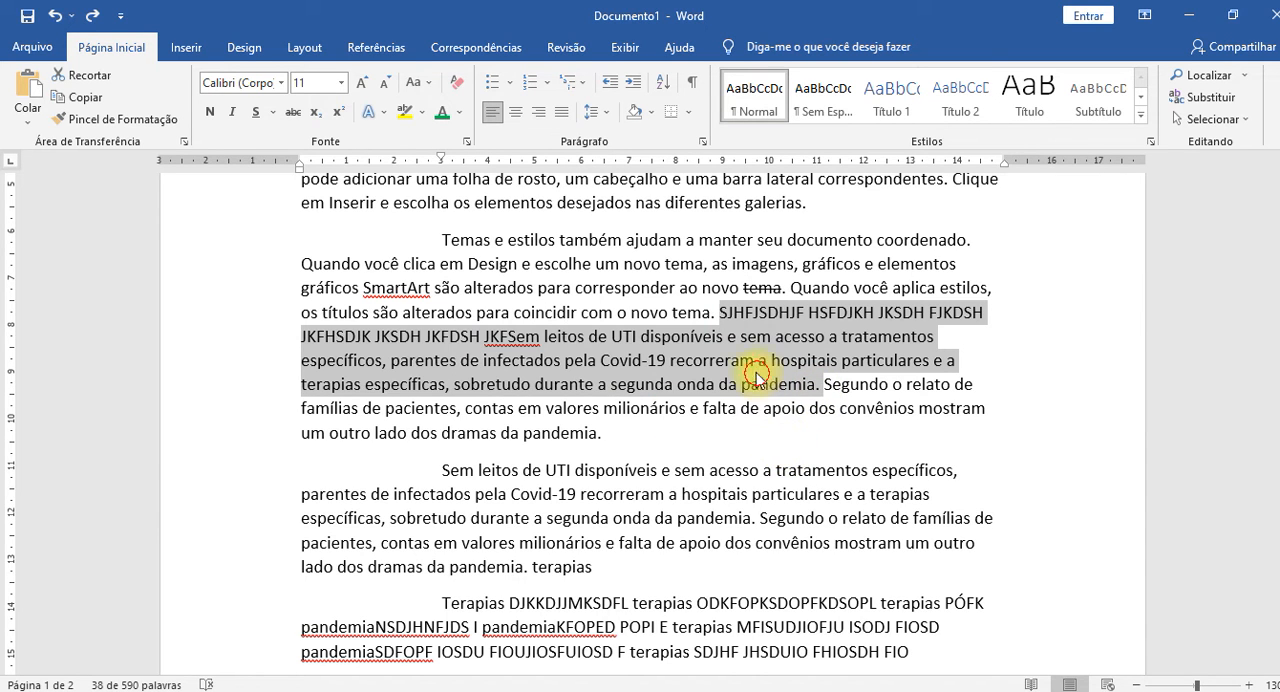
Delete the words "SJHFJSDHJF HSFDJKH JKSDH" after "novo tema." one whole word at a time.
{"action": "left_click", "coordinate": [719, 314]}
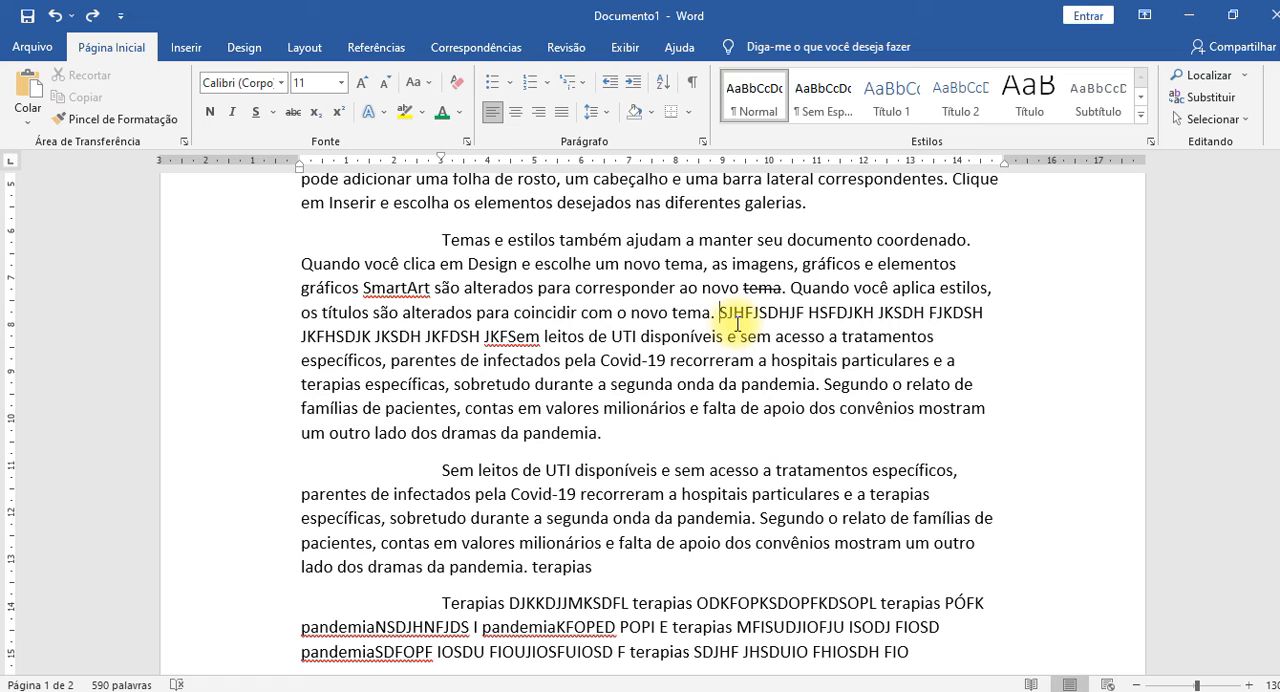
{"action": "key", "text": "Delete"}
{"action": "key", "text": "Delete"}
{"action": "key", "text": "Delete"}
{"action": "key", "text": "Delete"}
{"action": "key", "text": "Delete"}
{"action": "key", "text": "Delete"}
{"action": "key", "text": "Delete"}
{"action": "key", "text": "Delete"}
{"action": "key", "text": "Delete"}
{"action": "key", "text": "Delete"}
{"action": "key", "text": "Delete"}
{"action": "key", "text": "Delete"}
{"action": "key", "text": "Delete"}
{"action": "key", "text": "Delete"}
{"action": "key", "text": "Delete"}
{"action": "key", "text": "Delete"}
{"action": "key", "text": "Delete"}
{"action": "key", "text": "Delete"}
{"action": "key", "text": "Delete"}
{"action": "key", "text": "Delete"}
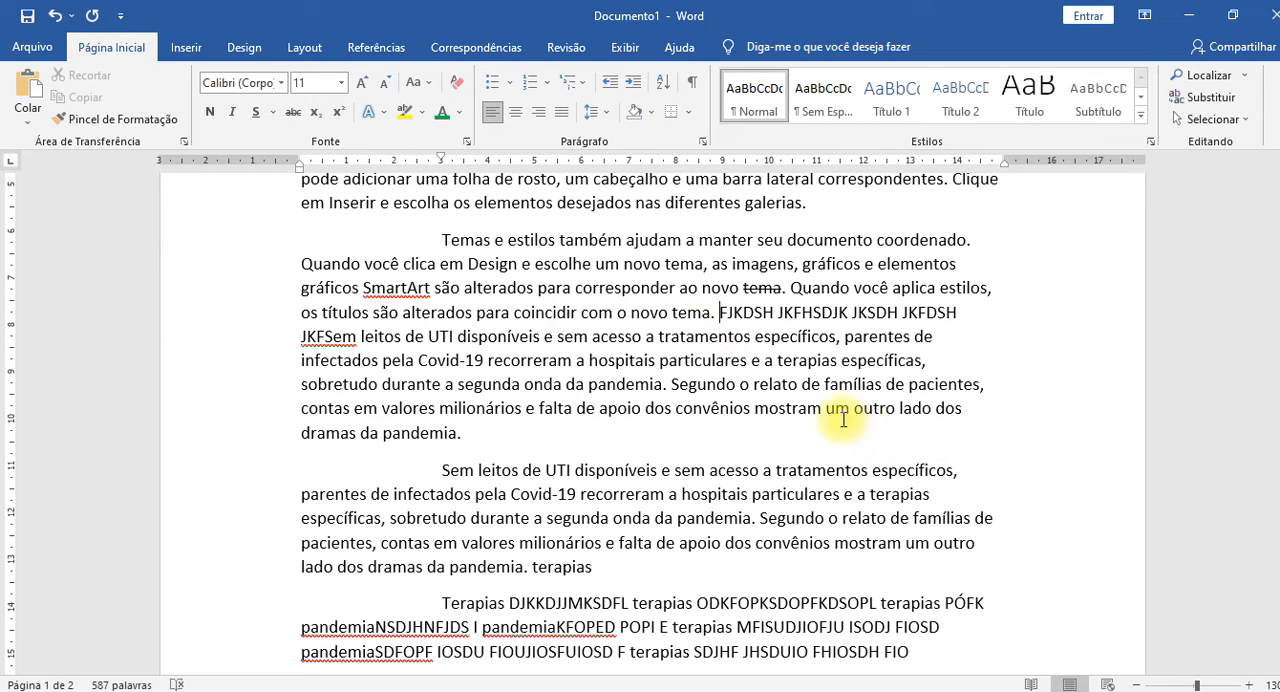
Delete the whole sentence beginning "FJKDSH" and undo the deletion.
{"action": "left_click", "coordinate": [790, 355], "text": "ctrl"}
{"action": "key", "text": "Delete"}
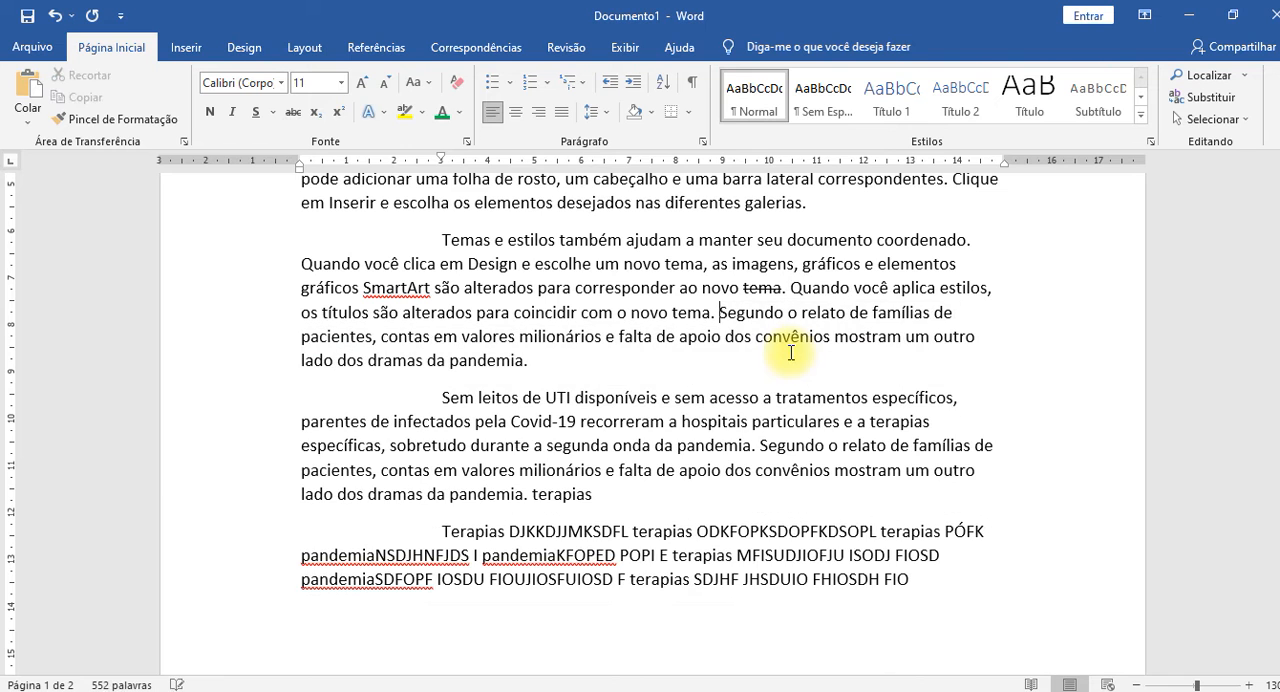
{"action": "key", "text": "ctrl+z"}
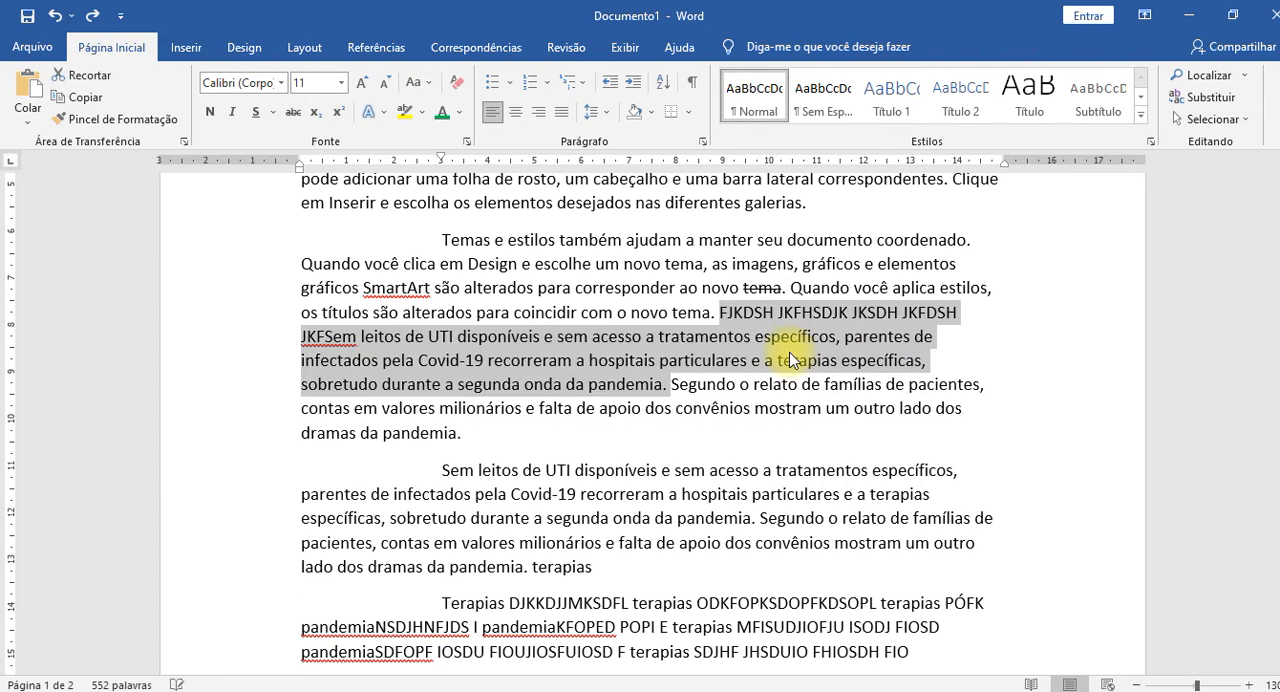
Make the selected sentence beginning "FJKDSH" bold and undo the formatting.
{"action": "left_click", "coordinate": [220, 110]}
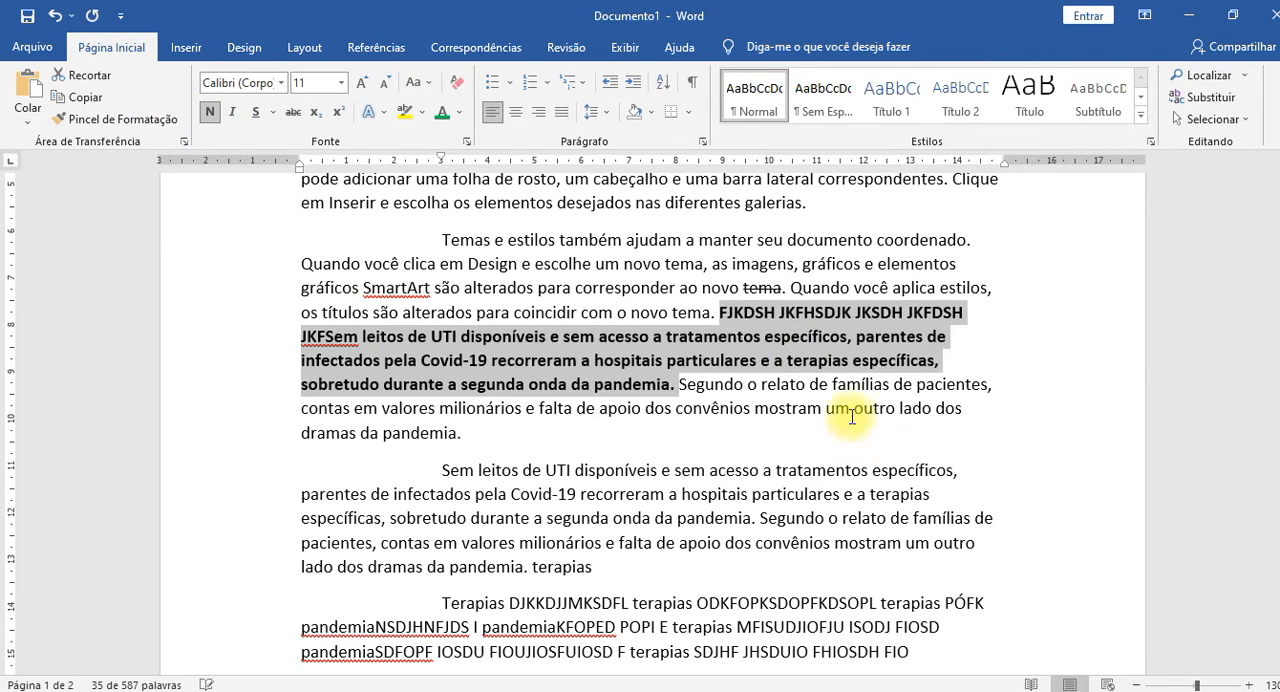
{"action": "left_click", "coordinate": [827, 444]}
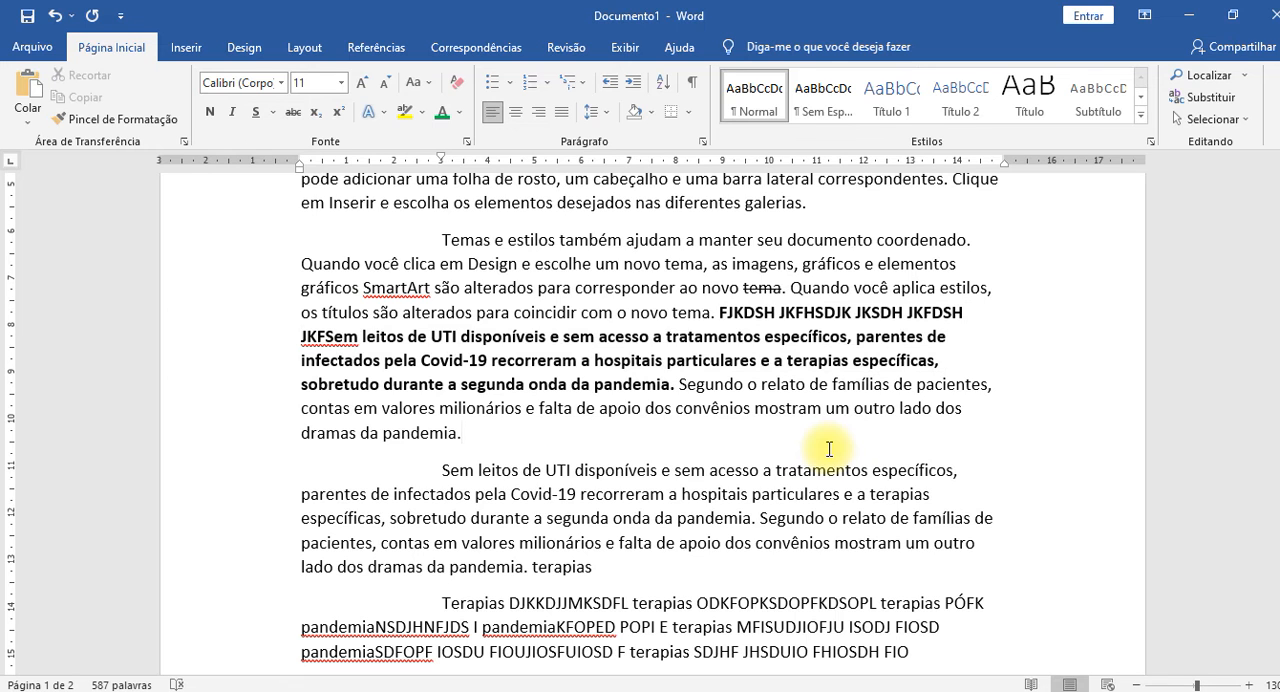
{"action": "key", "text": "ctrl+z"}
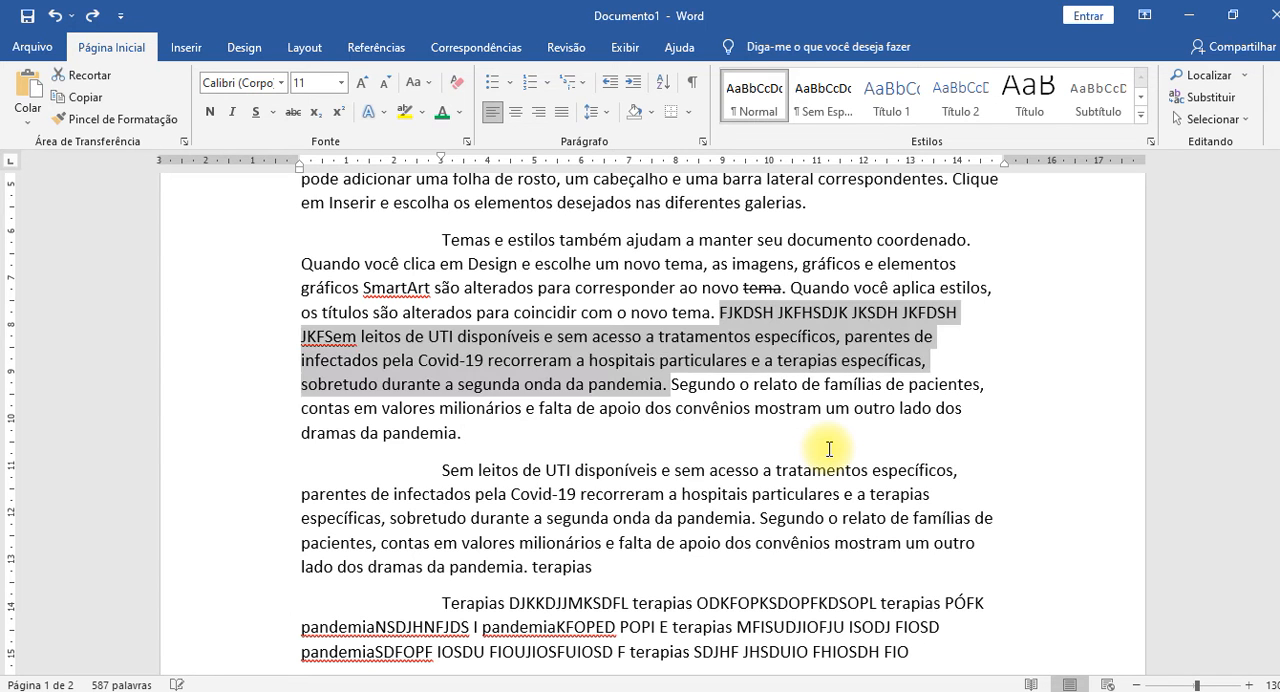
Reselect the whole sentence ending in "segunda onda da pandemia." in the "Temas e estilos" paragraph, and deselect it.
{"action": "left_click", "coordinate": [755, 422]}
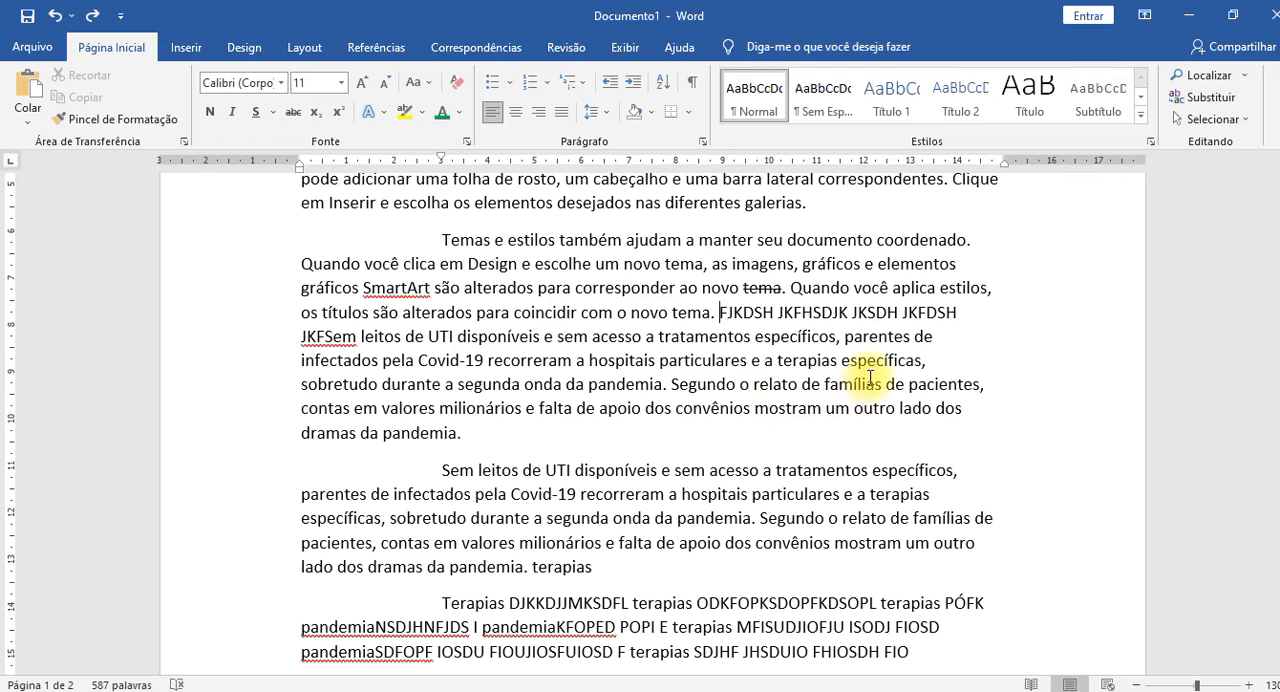
{"action": "left_click", "coordinate": [667, 384], "text": "shift"}
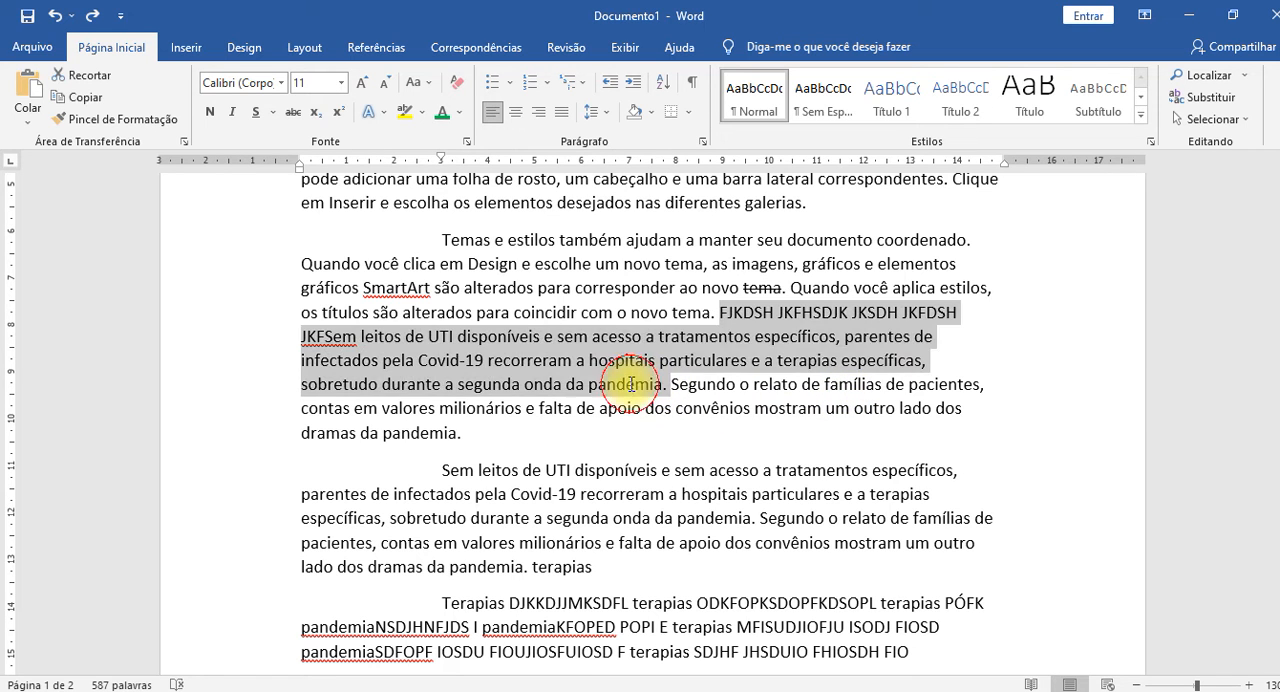
{"action": "left_click", "coordinate": [857, 480]}
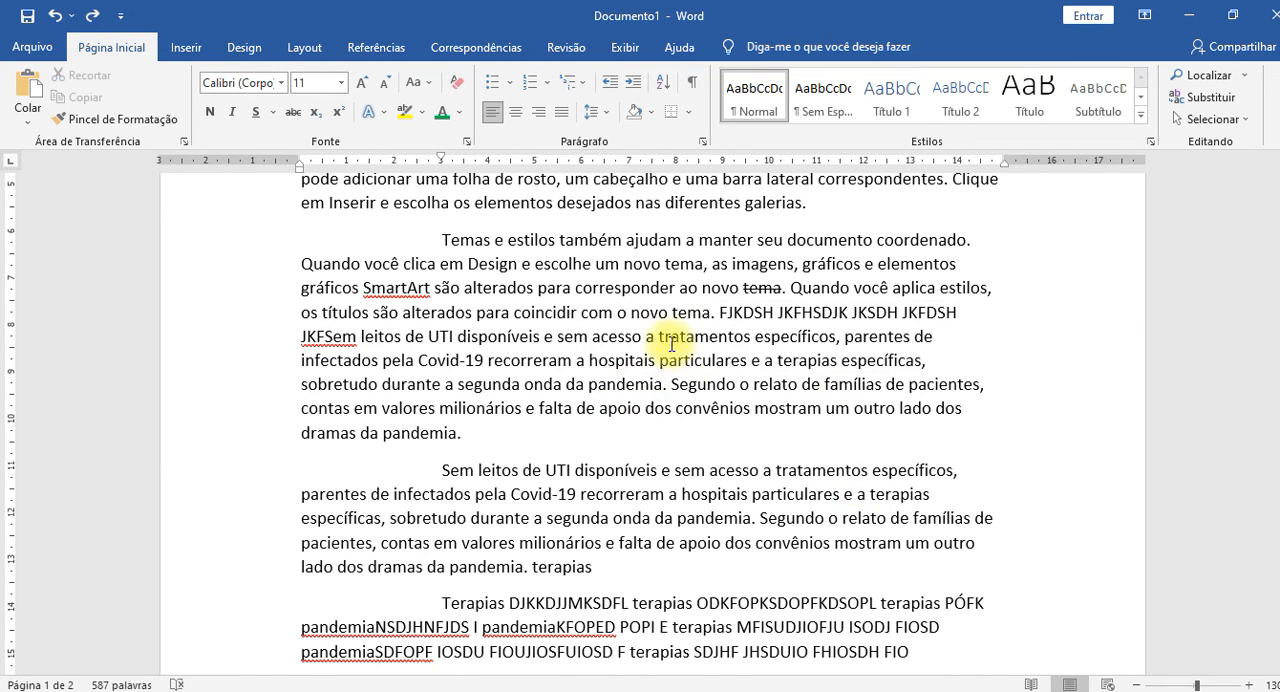
Move the insertion point through the "Temas e estilos" paragraph character by character and line by line.
{"action": "left_click", "coordinate": [598, 314]}
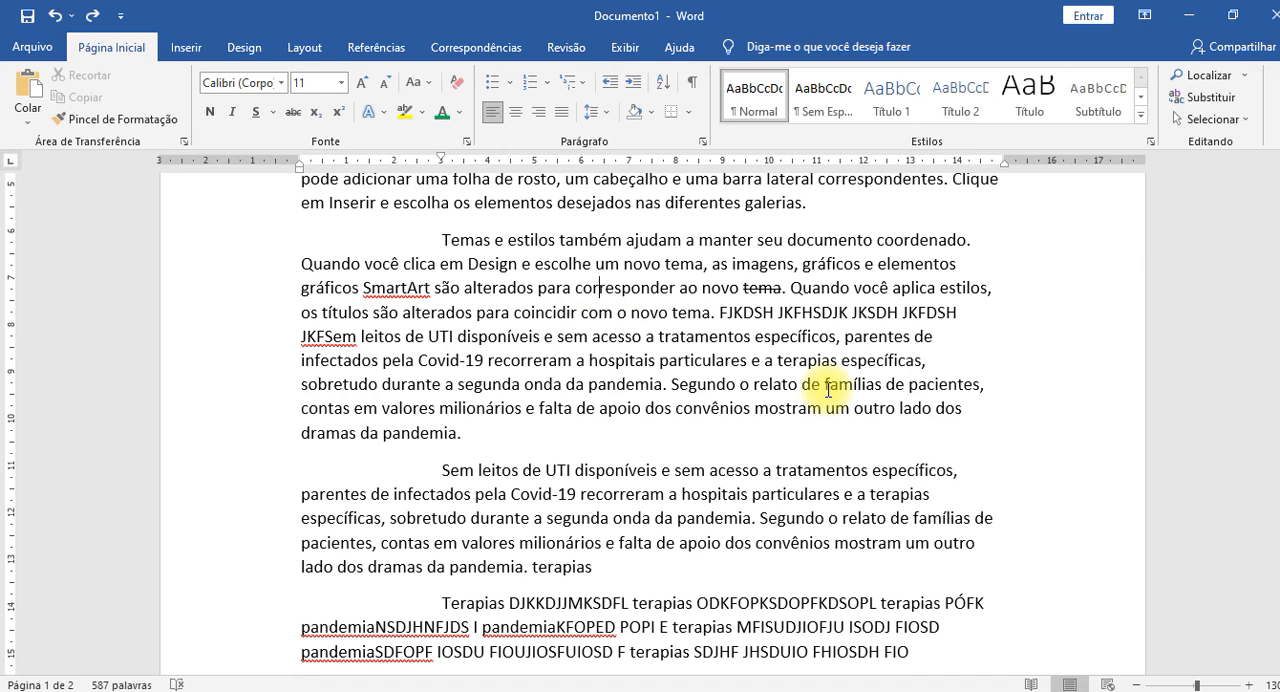
{"action": "key", "text": "Right"}
{"action": "key", "text": "Left"}
{"action": "key", "text": "Left"}
{"action": "key", "text": "Down"}
{"action": "key", "text": "Down"}
{"action": "key", "text": "Down"}
{"action": "key", "text": "Down"}
{"action": "key", "text": "Down"}
{"action": "key", "text": "Right"}
{"action": "key", "text": "Right"}
{"action": "key", "text": "Right"}
{"action": "key", "text": "Up"}
{"action": "key", "text": "Up"}
{"action": "key", "text": "Left"}
{"action": "key", "text": "Left"}
{"action": "key", "text": "Up"}
{"action": "key", "text": "Left"}
{"action": "key", "text": "Down"}
{"action": "key", "text": "Left"}
{"action": "key", "text": "Down"}
{"action": "key", "text": "Up"}
{"action": "key", "text": "Up"}
{"action": "key", "text": "Left"}
{"action": "key", "text": "Left"}
{"action": "key", "text": "Left"}
{"action": "key", "text": "Left"}
{"action": "key", "text": "Left"}
{"action": "key", "text": "Left"}
{"action": "key", "text": "Left"}
{"action": "key", "text": "Left"}
{"action": "key", "text": "Left"}
{"action": "key", "text": "Left"}
{"action": "key", "text": "Left"}
{"action": "key", "text": "Left"}
{"action": "key", "text": "Right"}
{"action": "key", "text": "Right"}
{"action": "key", "text": "Right"}
{"action": "key", "text": "Right"}
{"action": "key", "text": "Right"}
{"action": "key", "text": "Right"}
{"action": "key", "text": "Right"}
{"action": "key", "text": "Right"}
{"action": "key", "text": "Right"}
{"action": "key", "text": "Right"}
{"action": "key", "text": "Right"}
{"action": "key", "text": "Right"}
{"action": "key", "text": "Right"}
{"action": "key", "text": "Right"}
{"action": "key", "text": "Right"}
{"action": "key", "text": "Right"}
{"action": "key", "text": "Right"}
{"action": "key", "text": "Right"}
{"action": "key", "text": "Right"}
{"action": "key", "text": "Right"}
{"action": "key", "text": "Left"}
{"action": "key", "text": "Left"}
{"action": "key", "text": "Left"}
{"action": "key", "text": "Left"}
{"action": "key", "text": "Left"}
{"action": "key", "text": "Left"}
{"action": "key", "text": "Left"}
{"action": "key", "text": "Left"}
{"action": "key", "text": "Left"}
{"action": "key", "text": "Left"}
{"action": "key", "text": "Left"}
{"action": "key", "text": "Left"}
{"action": "key", "text": "Left"}
{"action": "key", "text": "Left"}
{"action": "key", "text": "Left"}
{"action": "key", "text": "Left"}
{"action": "key", "text": "Left"}
{"action": "key", "text": "Left"}
{"action": "key", "text": "Left"}
{"action": "key", "text": "Left"}
{"action": "key", "text": "Right"}
{"action": "key", "text": "Right"}
{"action": "key", "text": "Right"}
Move ahead word by word, select the word "tratamentos" in the "Temas e estilos" paragraph, and clear the selection.
{"action": "key", "text": "ctrl+Right"}
{"action": "key", "text": "ctrl+Right"}
{"action": "key", "text": "ctrl+Right"}
{"action": "key", "text": "ctrl+Right"}
{"action": "key", "text": "ctrl+Right"}
{"action": "key", "text": "ctrl+Right"}
{"action": "key", "text": "ctrl+shift+Right"}
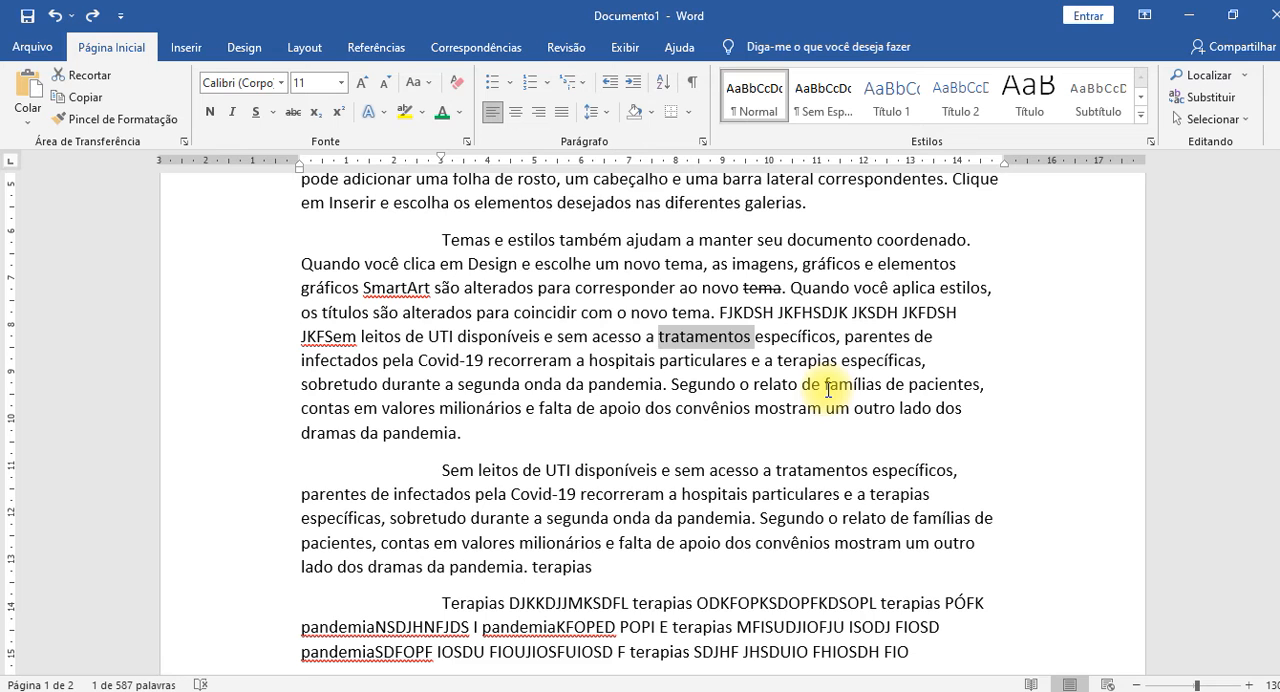
{"action": "key", "text": "Left"}
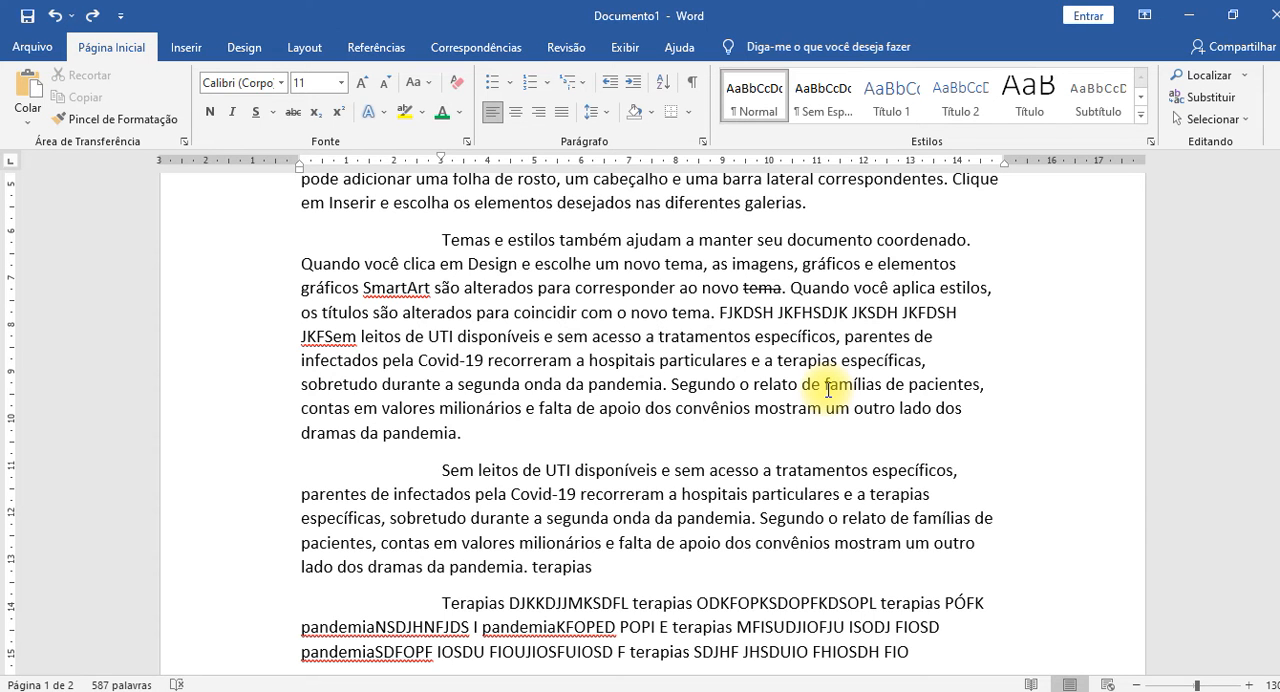
Select the text line by line from before "FJKDSH" into the word "Segundo", and shrink the selection back to "tratamentos".
{"action": "key", "text": "Right"}
{"action": "key", "text": "Right"}
{"action": "key", "text": "Right"}
{"action": "key", "text": "Right"}
{"action": "key", "text": "Right"}
{"action": "key", "text": "Right"}
{"action": "key", "text": "Right"}
{"action": "key", "text": "Right"}
{"action": "key", "text": "Right"}
{"action": "key", "text": "shift+Down"}
{"action": "key", "text": "shift+Down"}
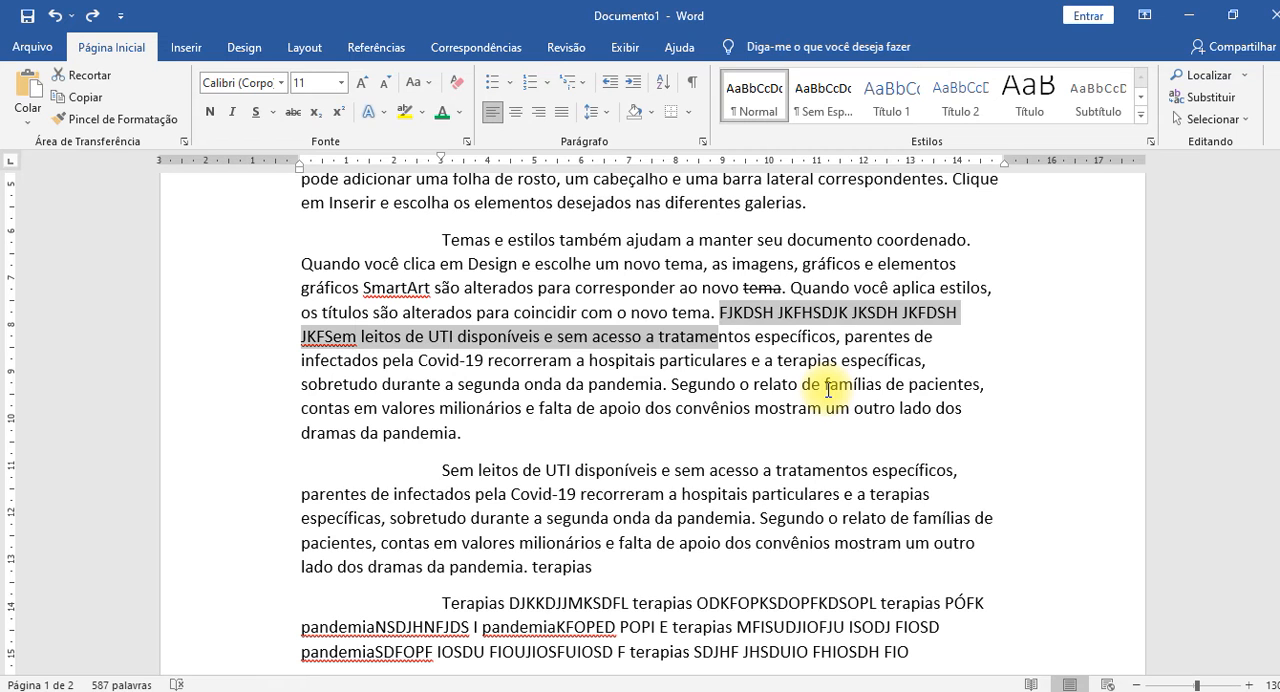
{"action": "key", "text": "shift+Down"}
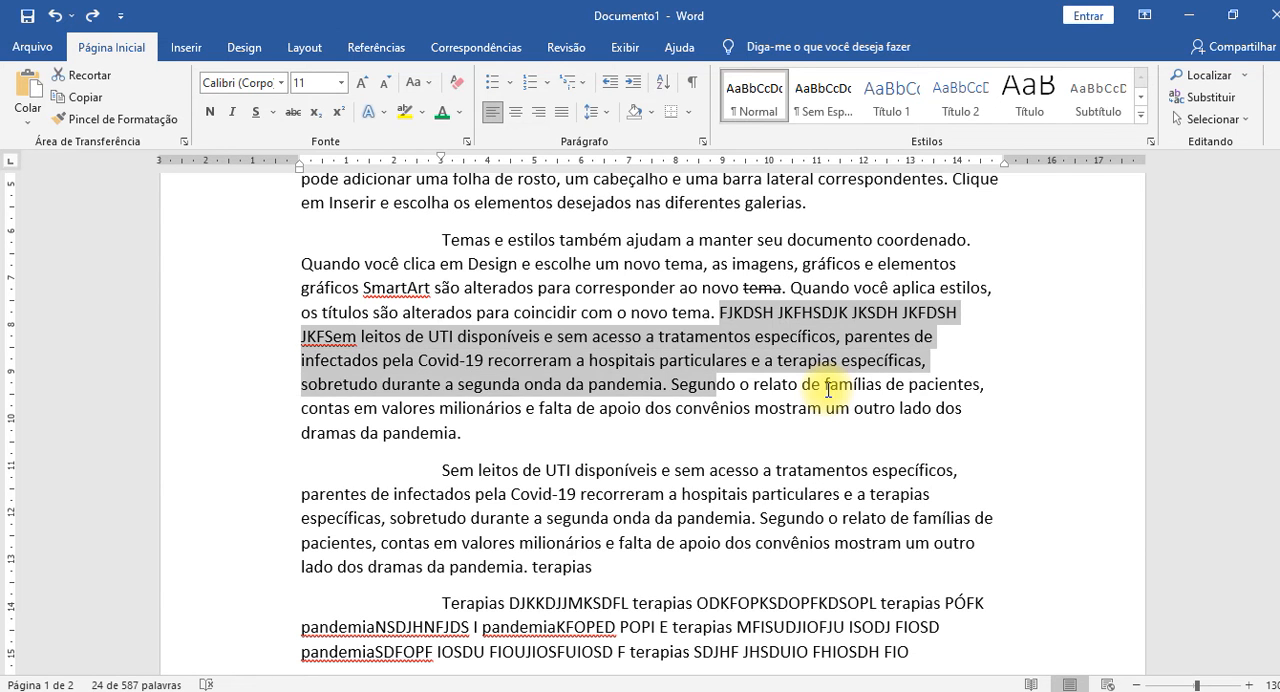
{"action": "key", "text": "shift+Up"}
{"action": "key", "text": "shift+Up"}
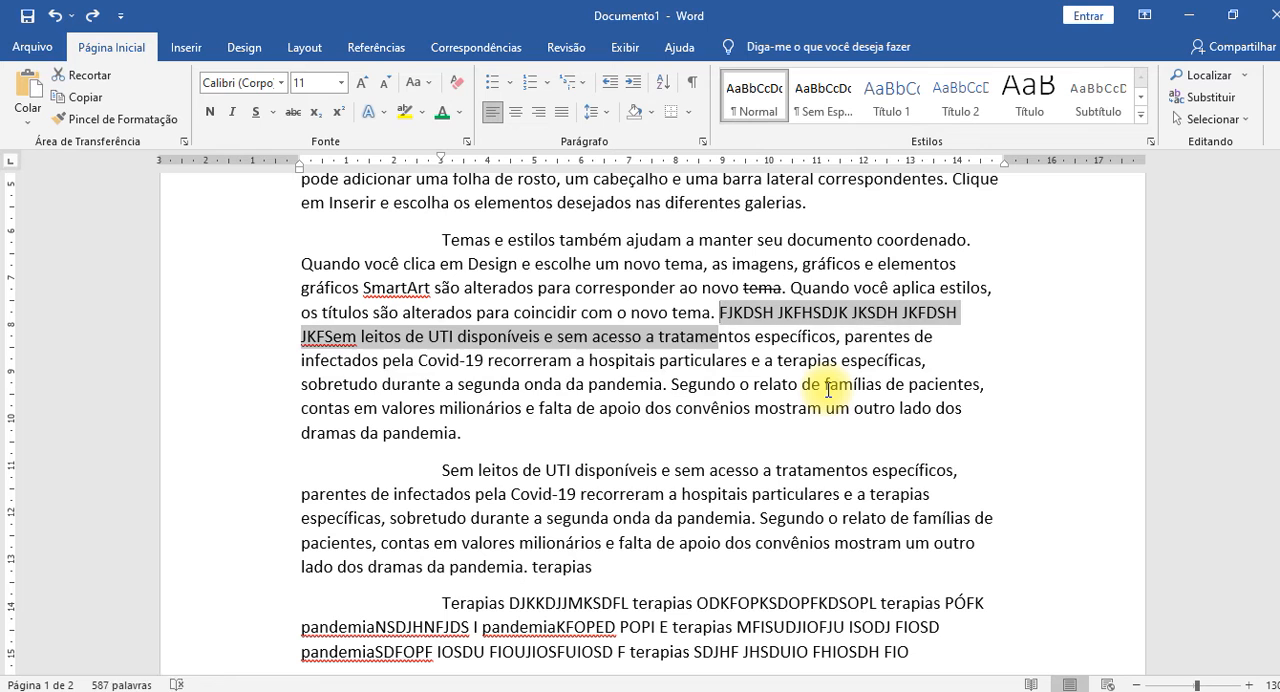
Extend the selection starting at "FJKDSH" to the end of the paragraph, and clear it.
{"action": "key", "text": "ctrl+shift+Down"}
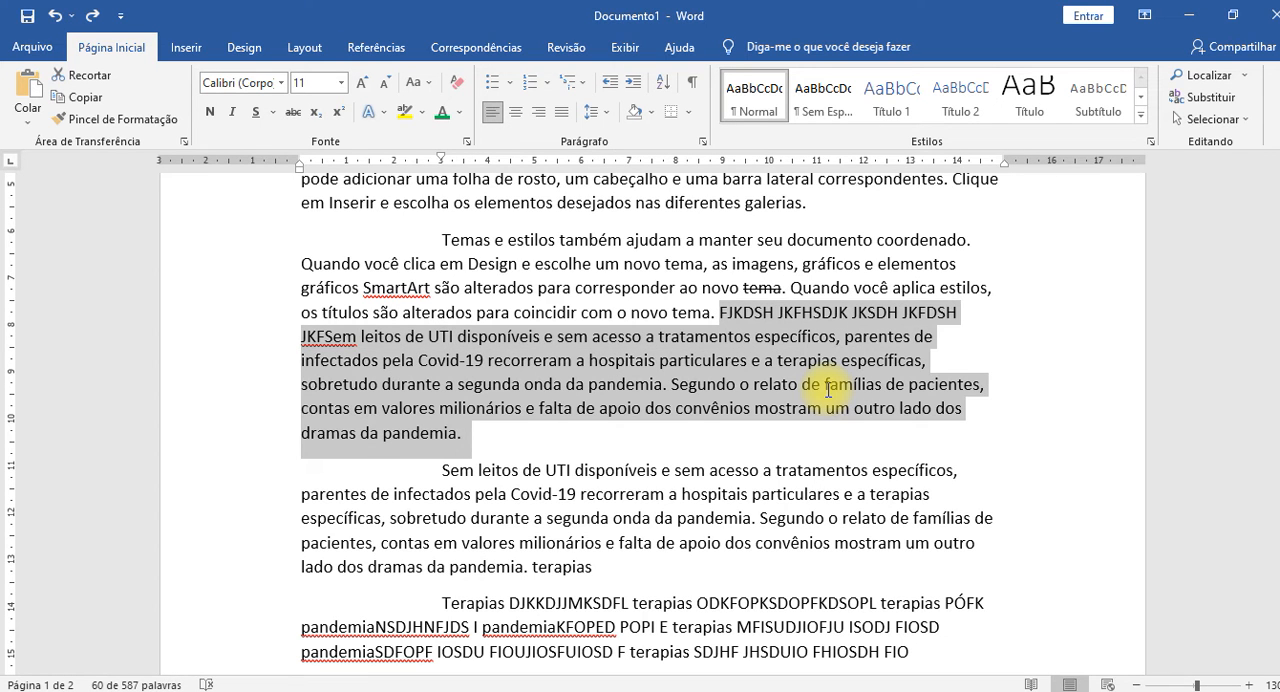
{"action": "key", "text": "shift+Up"}
{"action": "key", "text": "Up"}
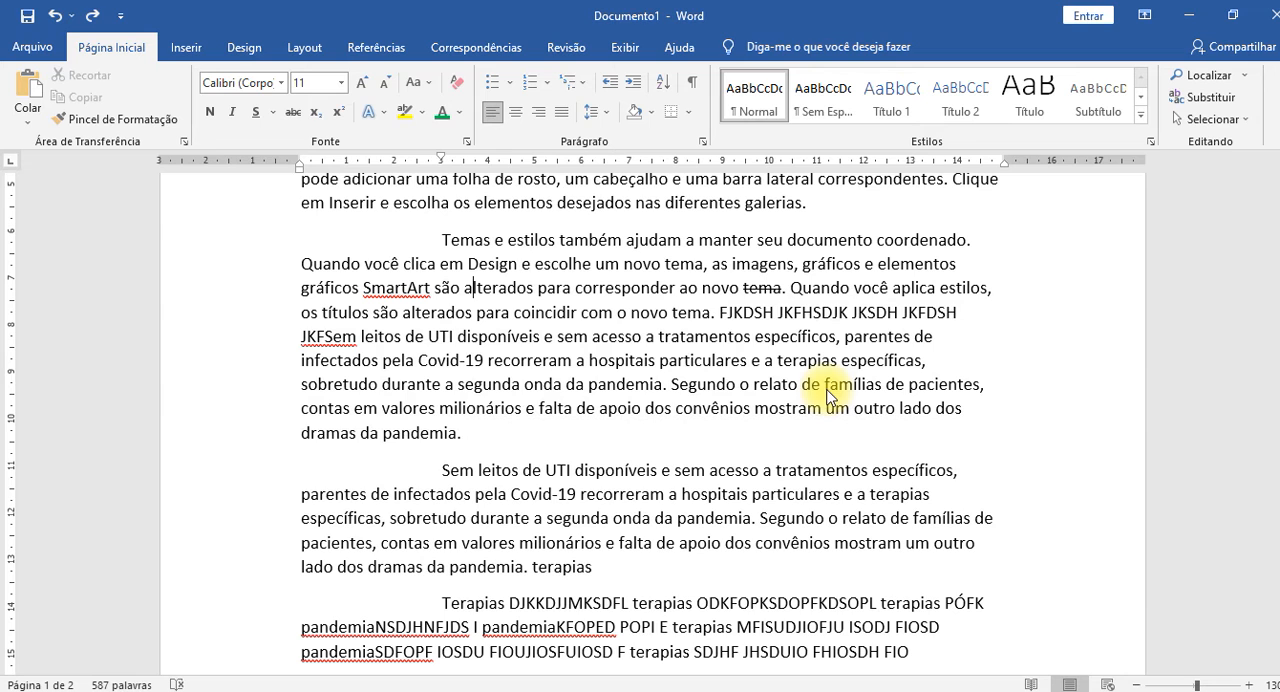
Move the insertion point word by word to before "FJKDSH" and reselect the rest of the paragraph.
{"action": "key", "text": "Down"}
{"action": "key", "text": "ctrl+Right"}
{"action": "key", "text": "ctrl+Right"}
{"action": "key", "text": "ctrl+Right"}
{"action": "key", "text": "ctrl+Right"}
{"action": "key", "text": "ctrl+Right"}
{"action": "key", "text": "ctrl+Right"}
{"action": "key", "text": "ctrl+shift+Down"}
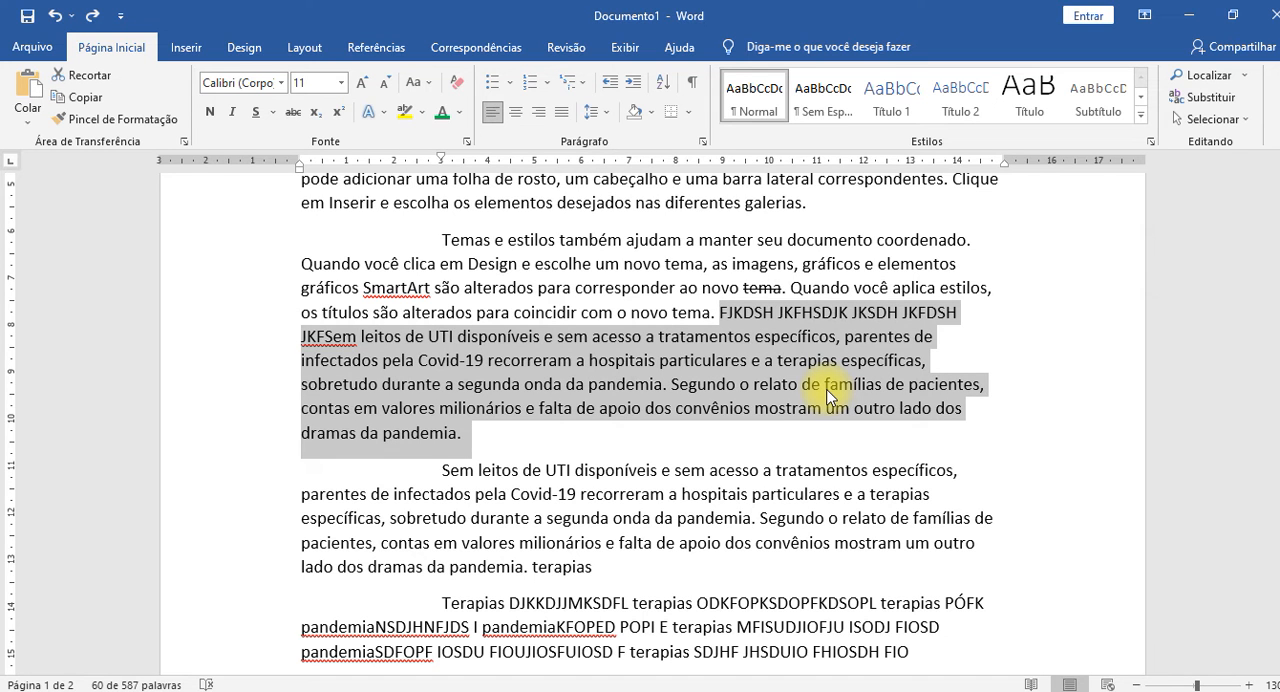
Select from "com o novo tema" to the end of the "Temas e estilos" paragraph, and deselect it.
{"action": "key", "text": "Left"}
{"action": "key", "text": "Left"}
{"action": "key", "text": "Left"}
{"action": "key", "text": "Left"}
{"action": "key", "text": "Left"}
{"action": "key", "text": "Left"}
{"action": "key", "text": "Left"}
{"action": "key", "text": "Left"}
{"action": "key", "text": "Left"}
{"action": "key", "text": "Left"}
{"action": "key", "text": "Left"}
{"action": "key", "text": "Left"}
{"action": "key", "text": "Left"}
{"action": "key", "text": "Left"}
{"action": "key", "text": "Left"}
{"action": "key", "text": "Left"}
{"action": "key", "text": "Left"}
{"action": "key", "text": "Left"}
{"action": "key", "text": "Left"}
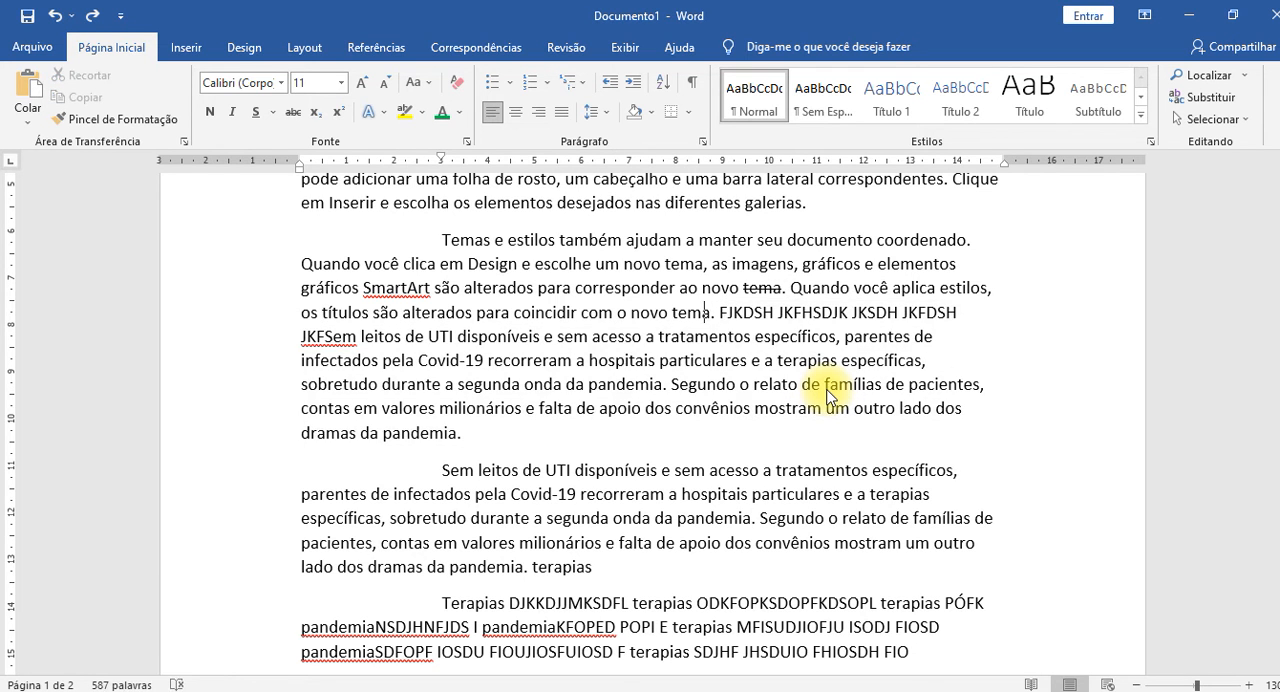
{"action": "key", "text": "Right"}
{"action": "key", "text": "ctrl+shift+Down"}
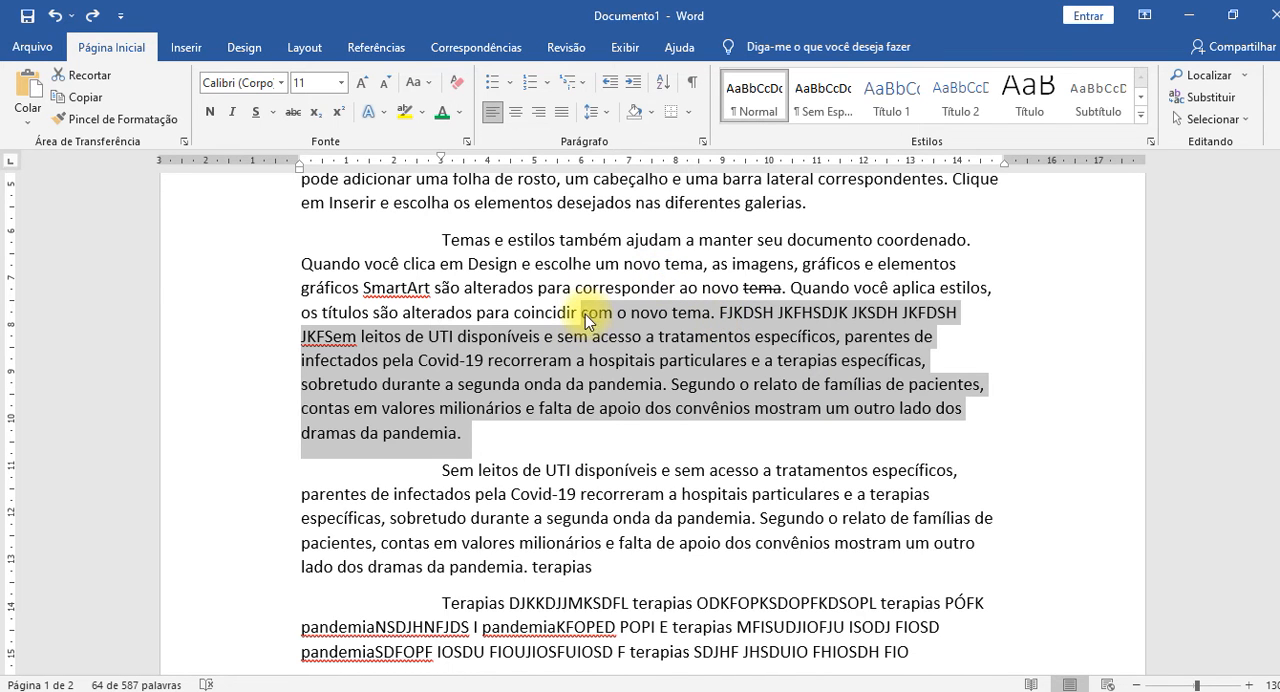
{"action": "left_click", "coordinate": [802, 386]}
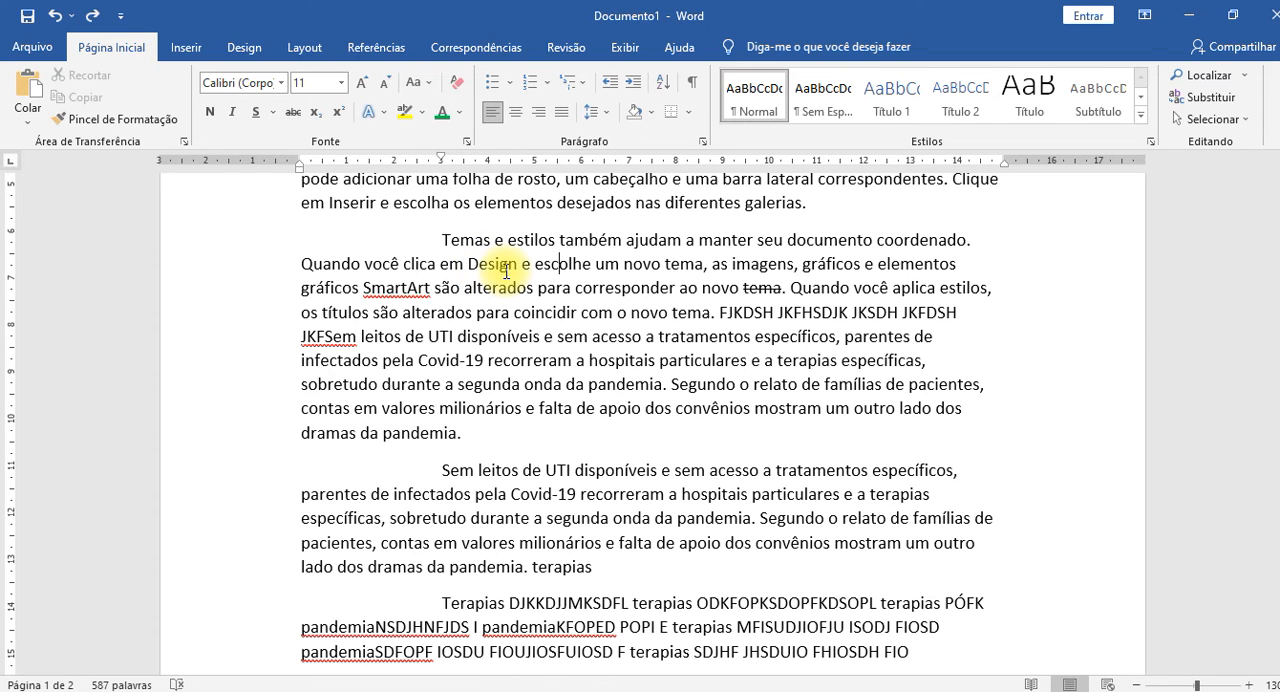
Select a rectangular text block from after "Design" down to "famílias", color its text light blue, and undo the color.
{"action": "left_click_drag", "start_coordinate": [506, 272], "coordinate": [834, 398]}
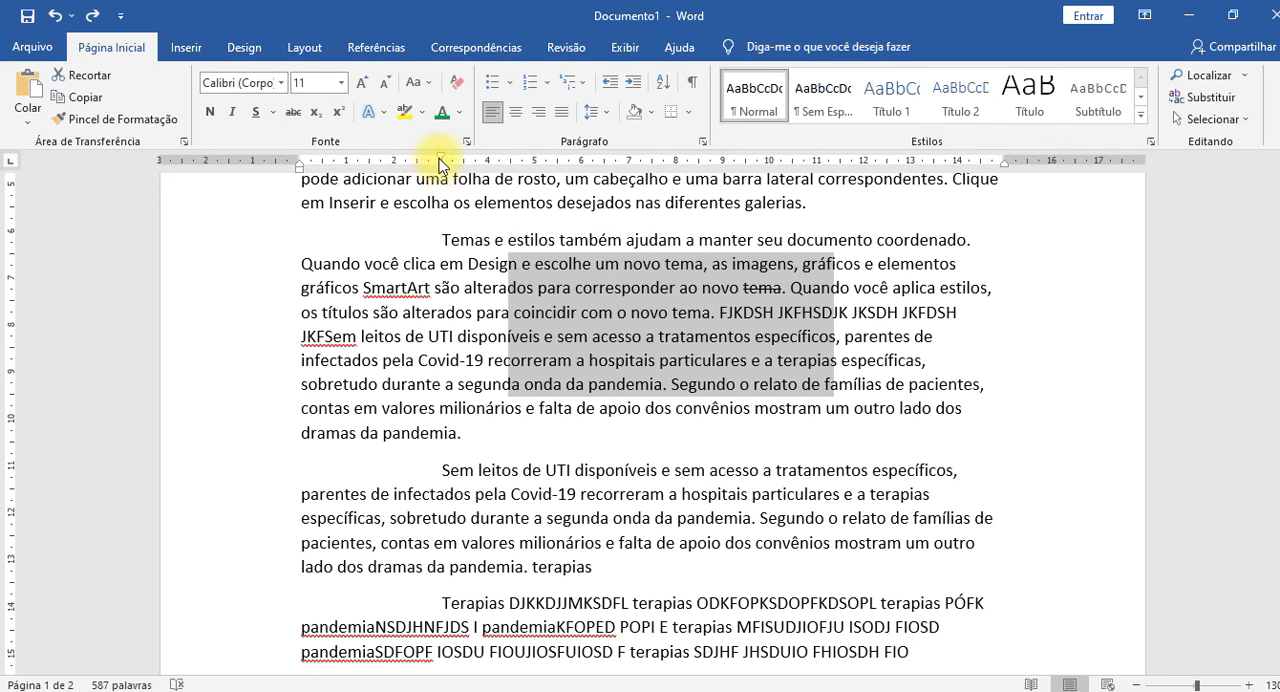
{"action": "left_click", "coordinate": [462, 114]}
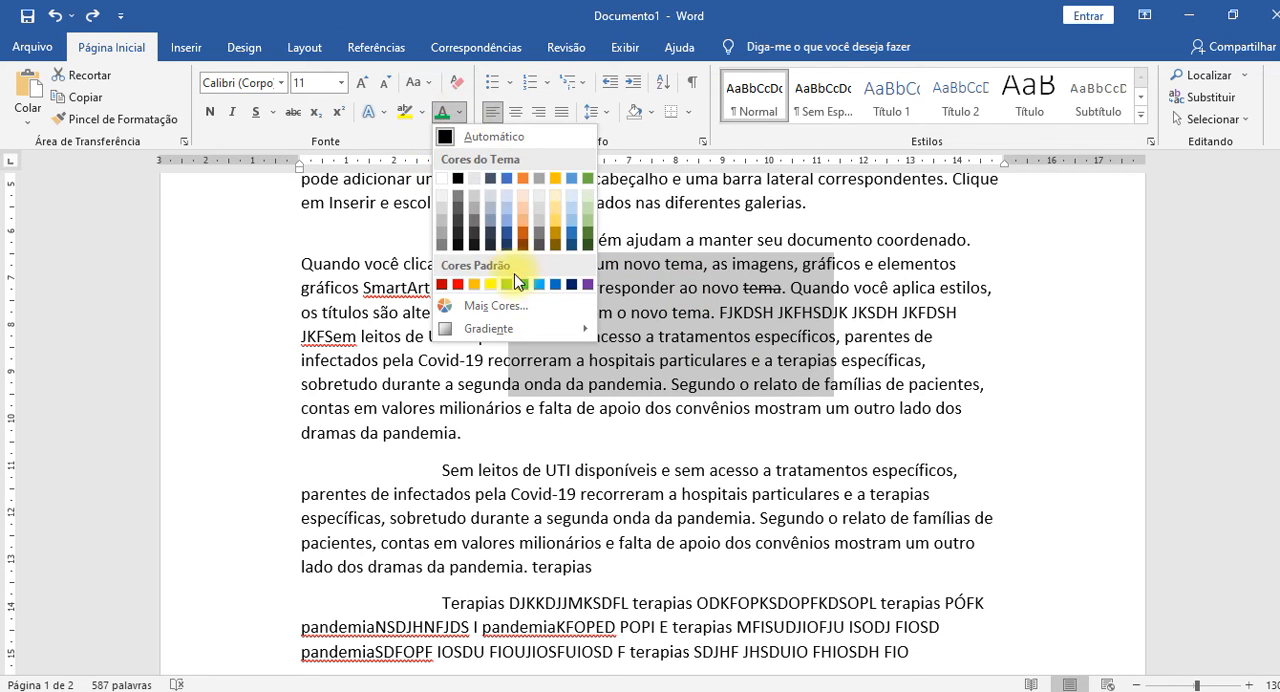
{"action": "left_click", "coordinate": [555, 284]}
{"action": "left_click", "coordinate": [839, 491]}
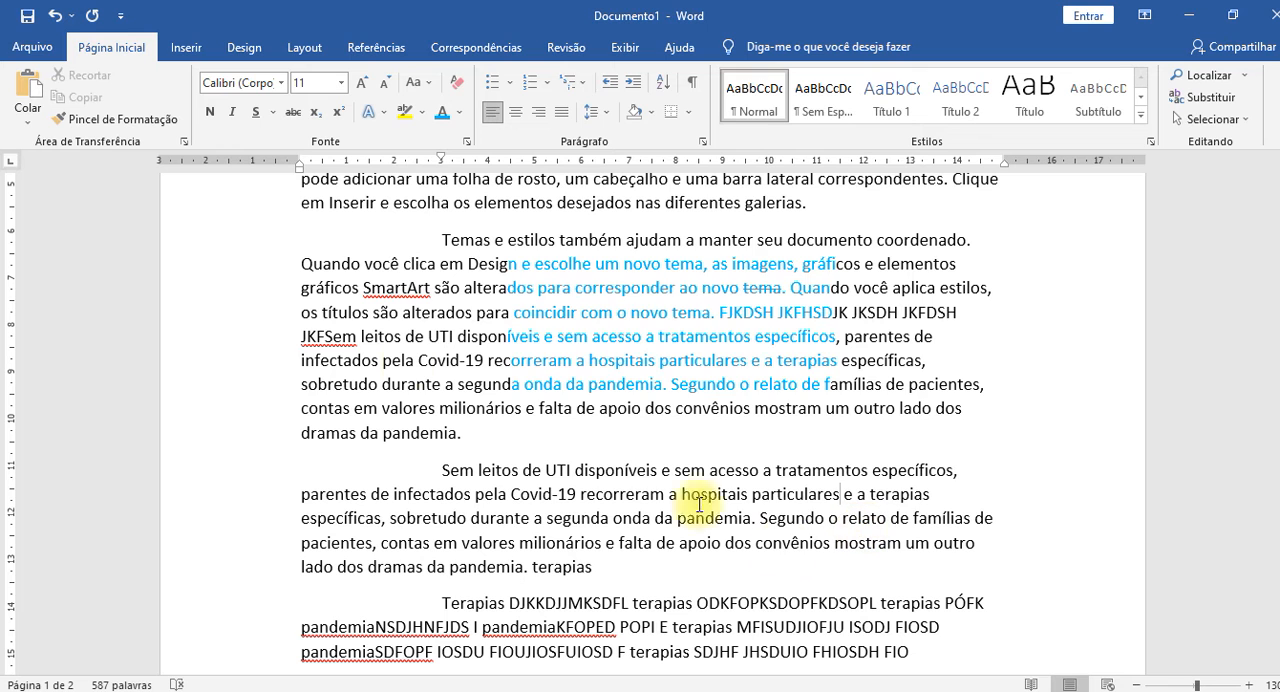
{"action": "key", "text": "ctrl+z"}
{"action": "left_click", "coordinate": [583, 387]}
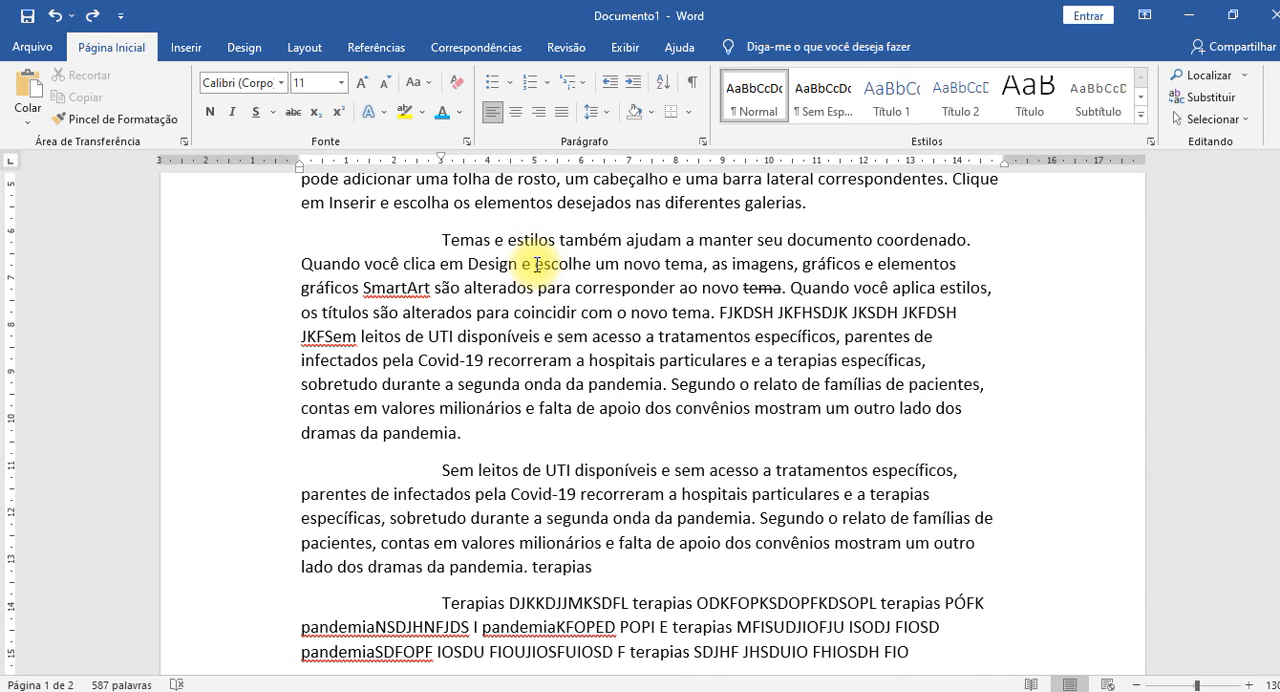
Select a rectangular text block from "escolhe" down to "relato", make it bold, and undo the bold.
{"action": "key", "text": "alt"}
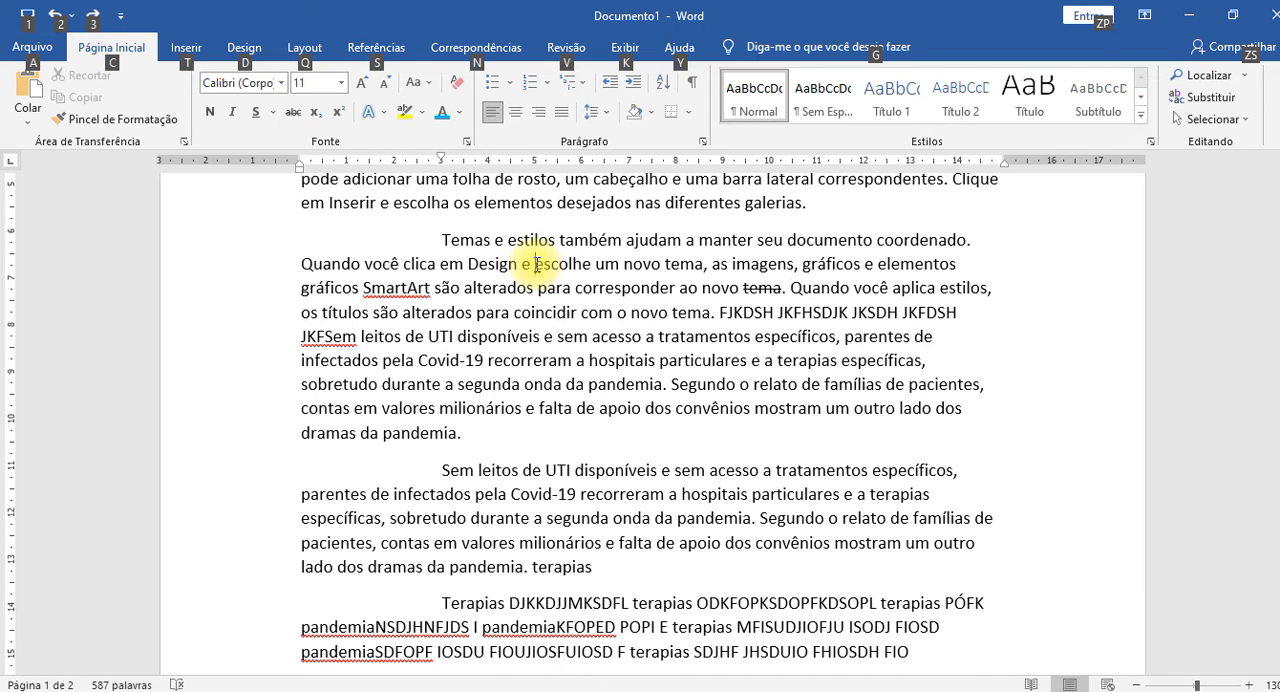
{"action": "left_click_drag", "start_coordinate": [537, 264], "coordinate": [684, 507]}
{"action": "left_click_drag", "start_coordinate": [823, 520], "coordinate": [808, 396]}
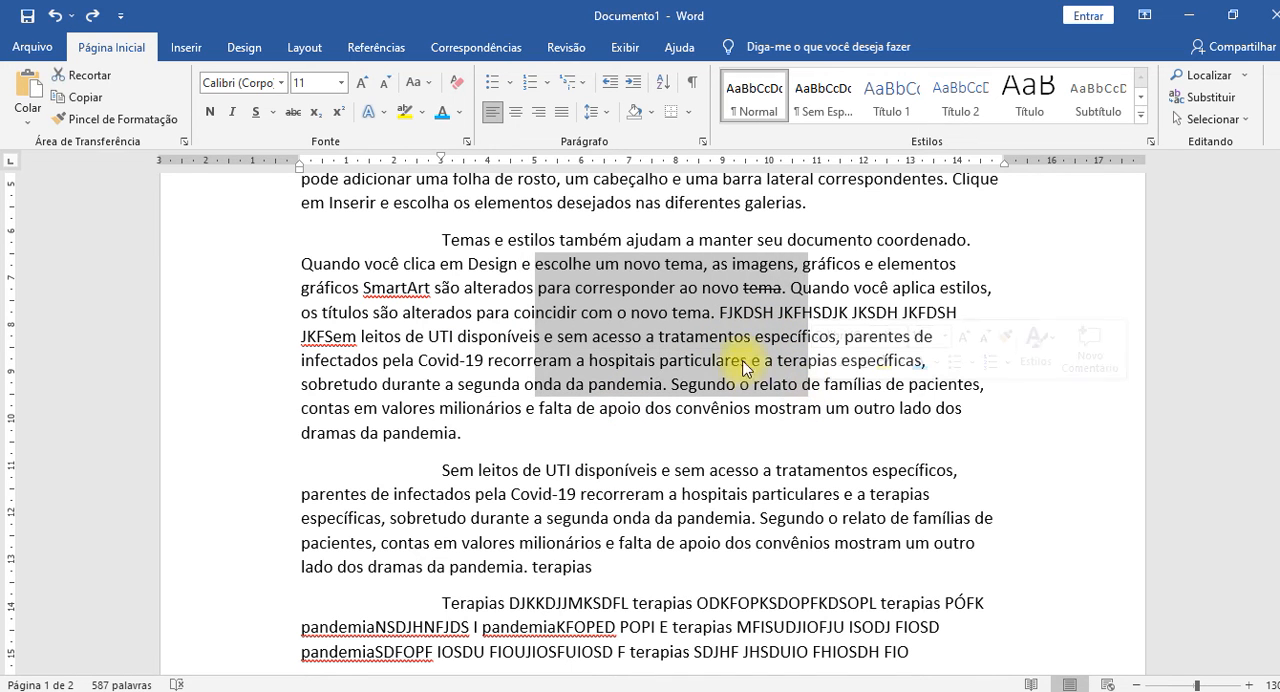
{"action": "left_click", "coordinate": [210, 111]}
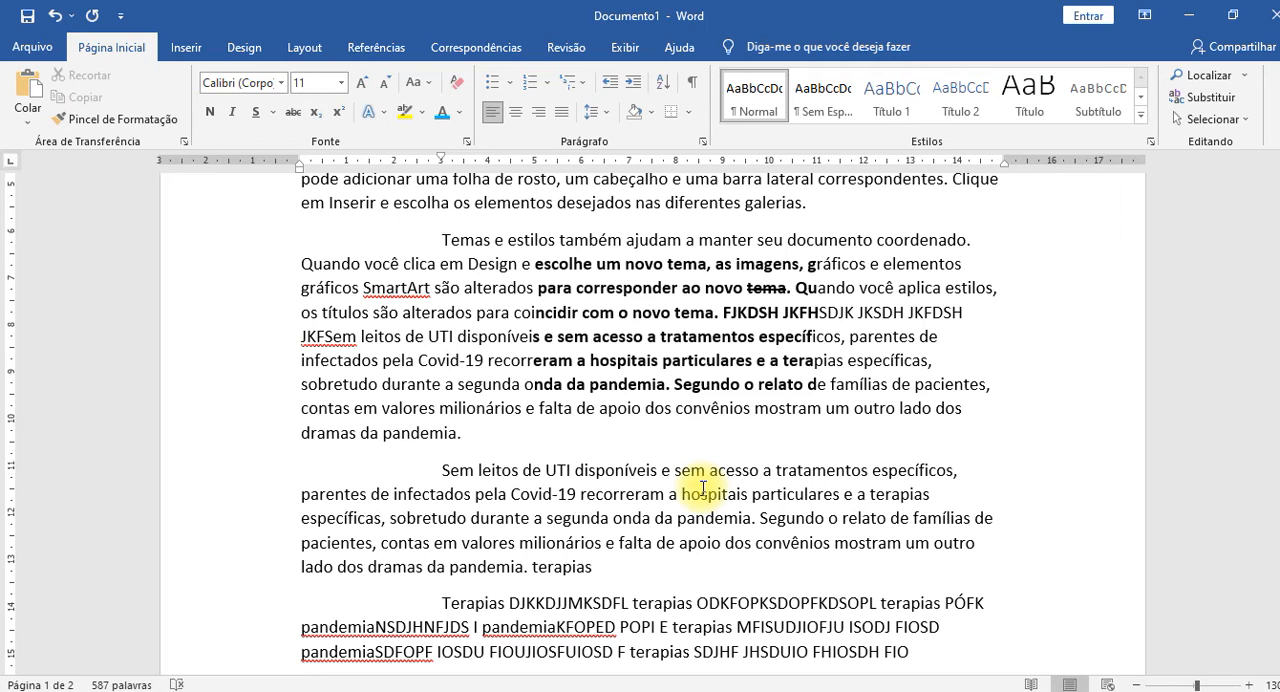
{"action": "key", "text": "ctrl+z"}
{"action": "left_click", "coordinate": [662, 457]}
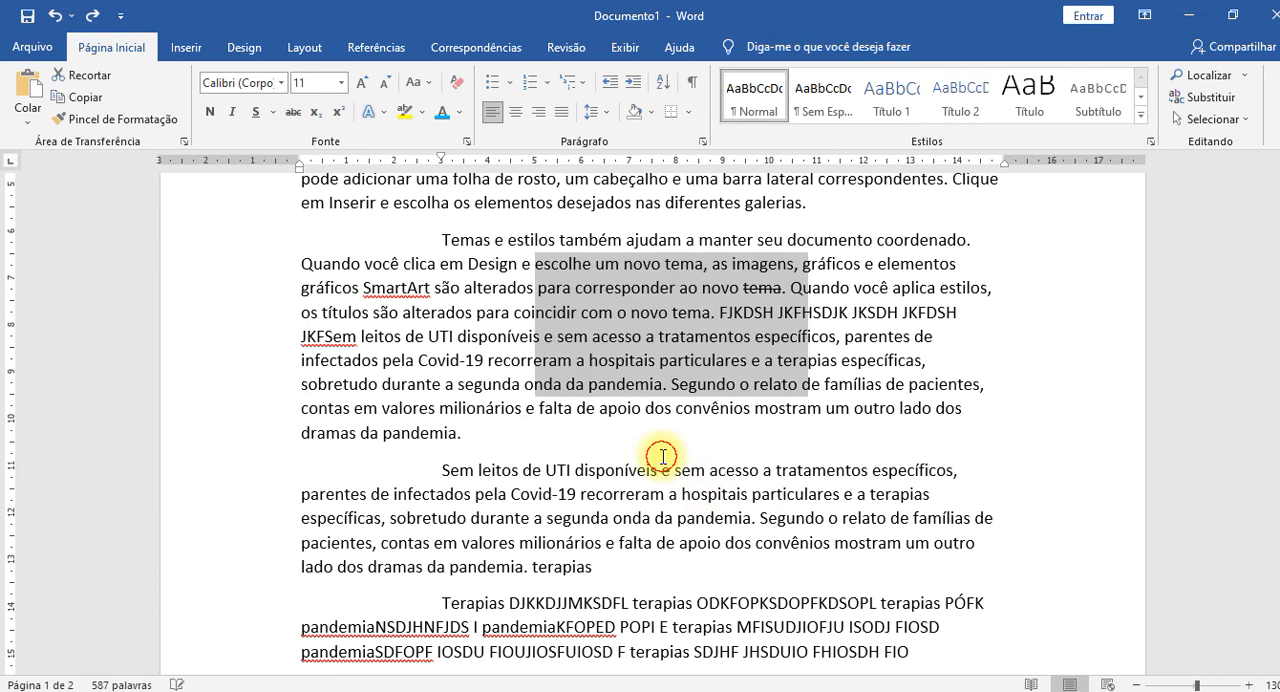
Compare a normal selection starting at "corresponder" with a rectangular block selection in the same paragraph, and deselect the text.
{"action": "left_click", "coordinate": [583, 288]}
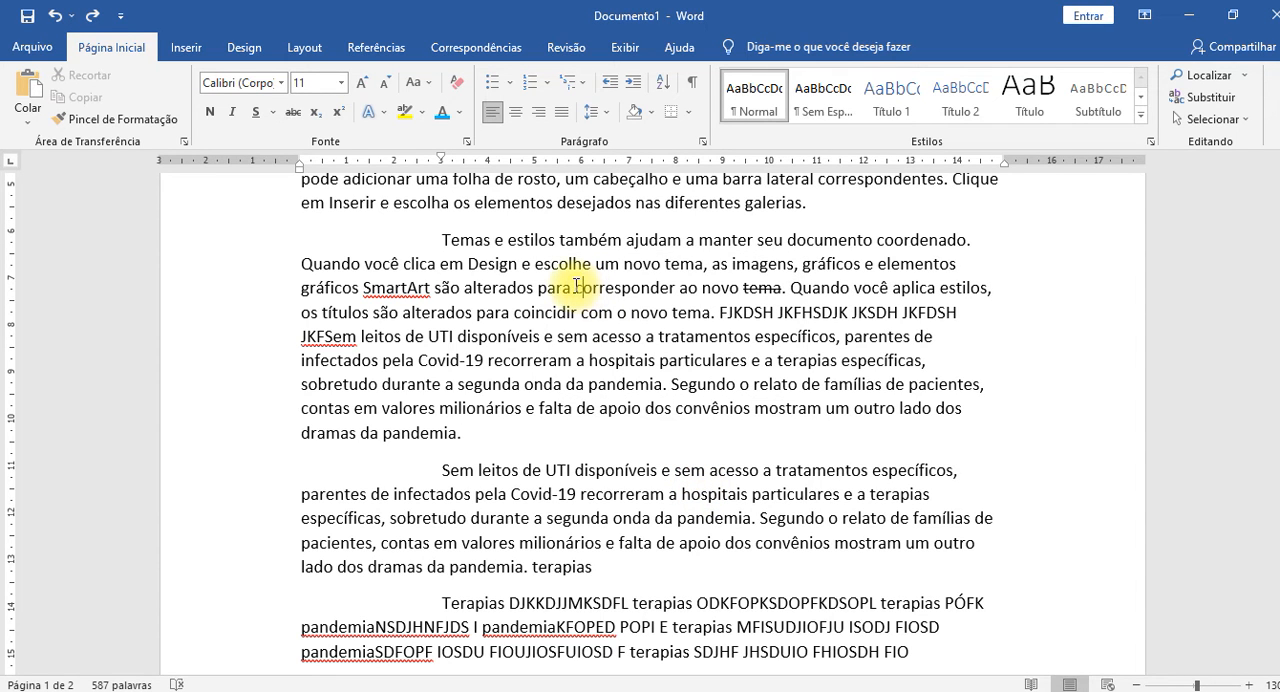
{"action": "left_click_drag", "start_coordinate": [575, 288], "coordinate": [622, 302]}
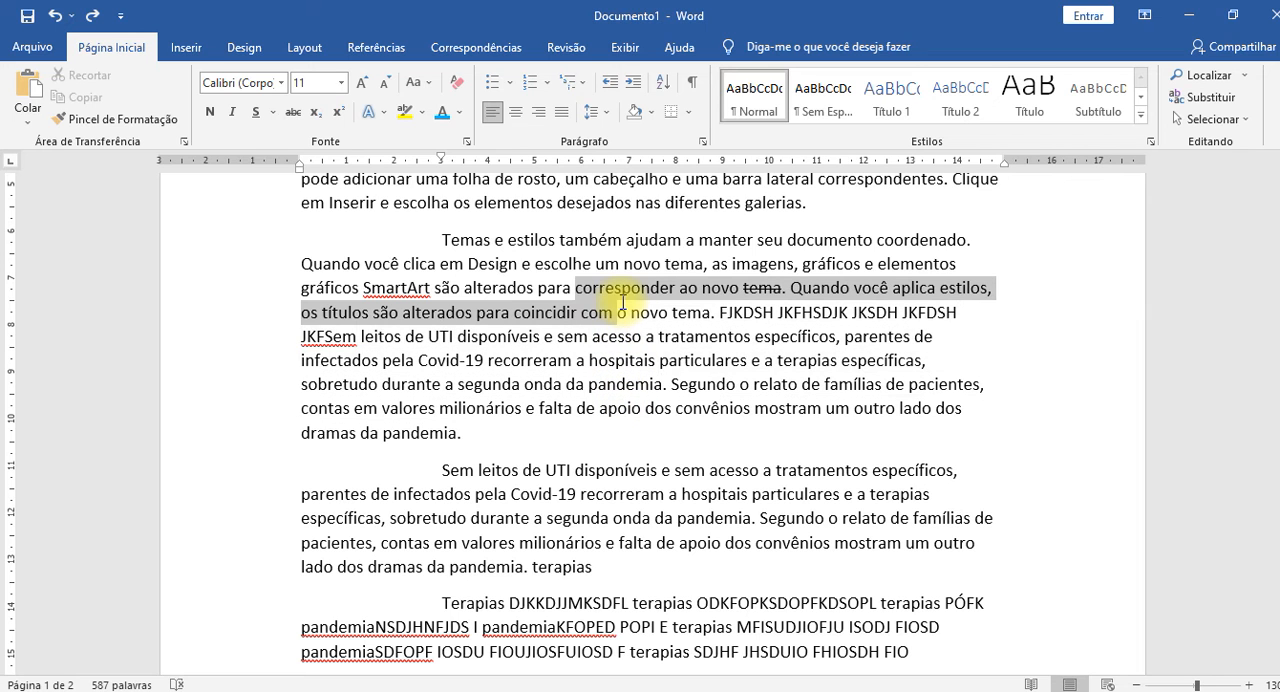
{"action": "left_click", "coordinate": [586, 288]}
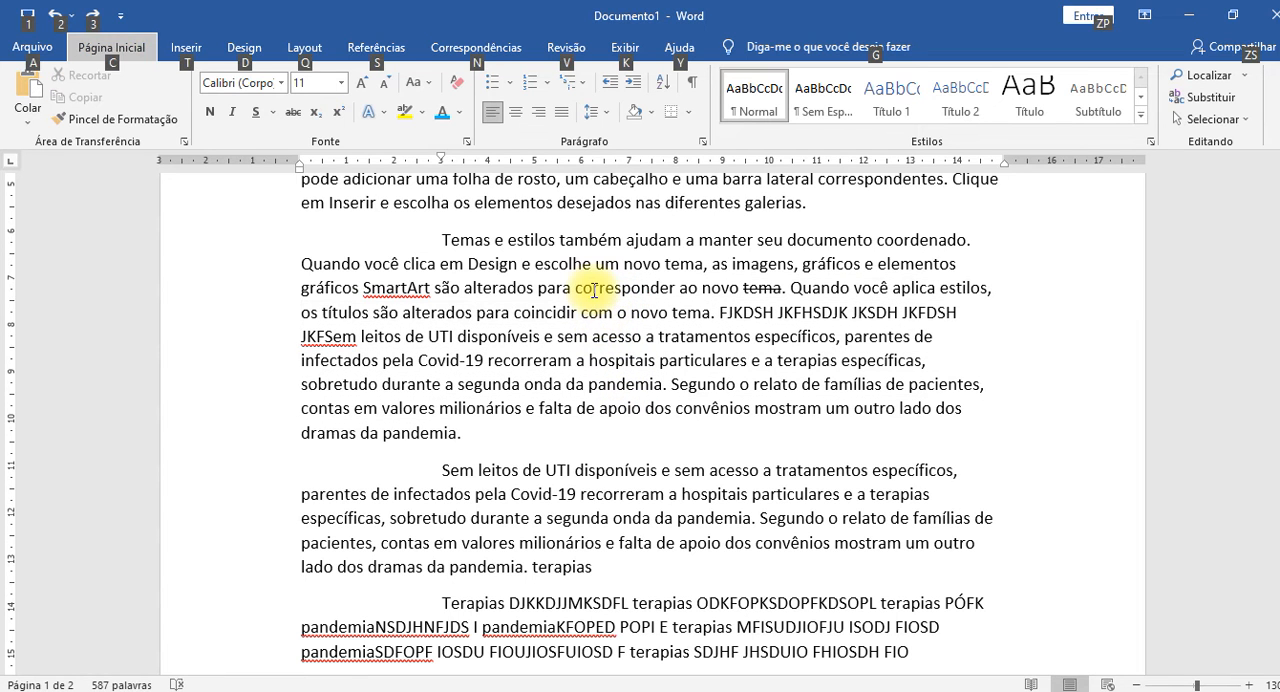
{"action": "left_click_drag", "start_coordinate": [592, 290], "coordinate": [808, 362]}
{"action": "left_click", "coordinate": [592, 385]}
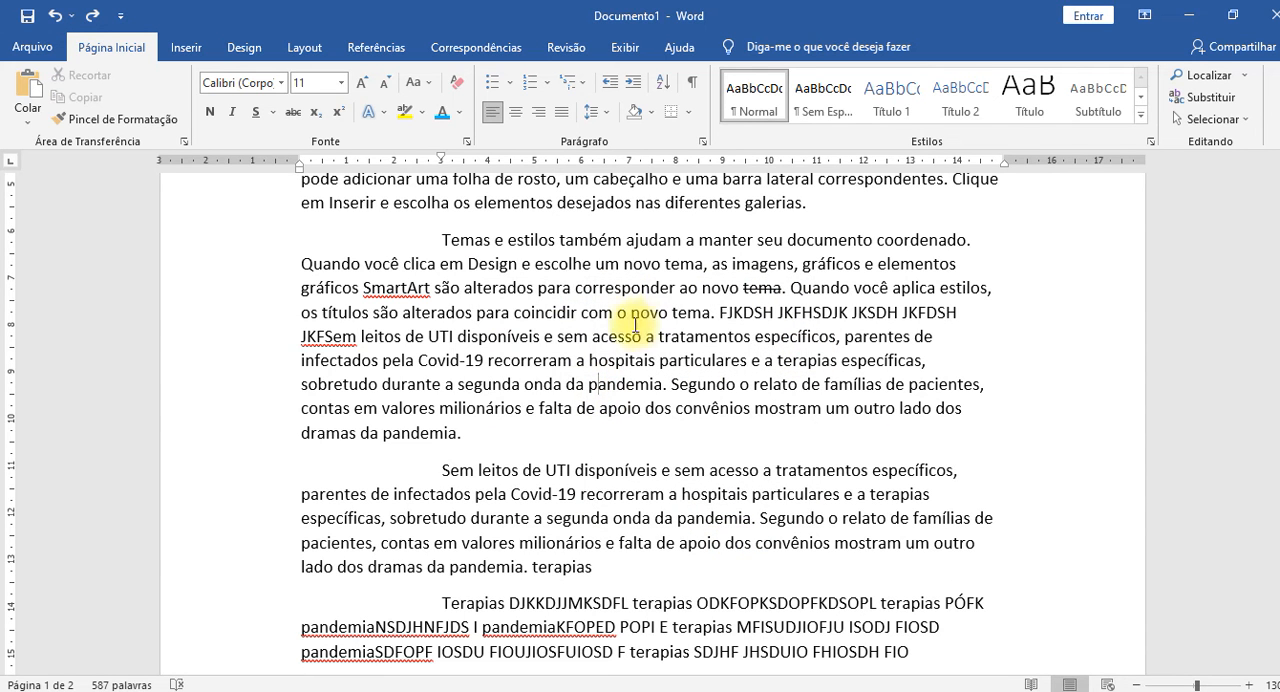
Select the entire "Temas e estilos" paragraph and collapse the selection to its beginning.
{"action": "left_click", "coordinate": [624, 314]}
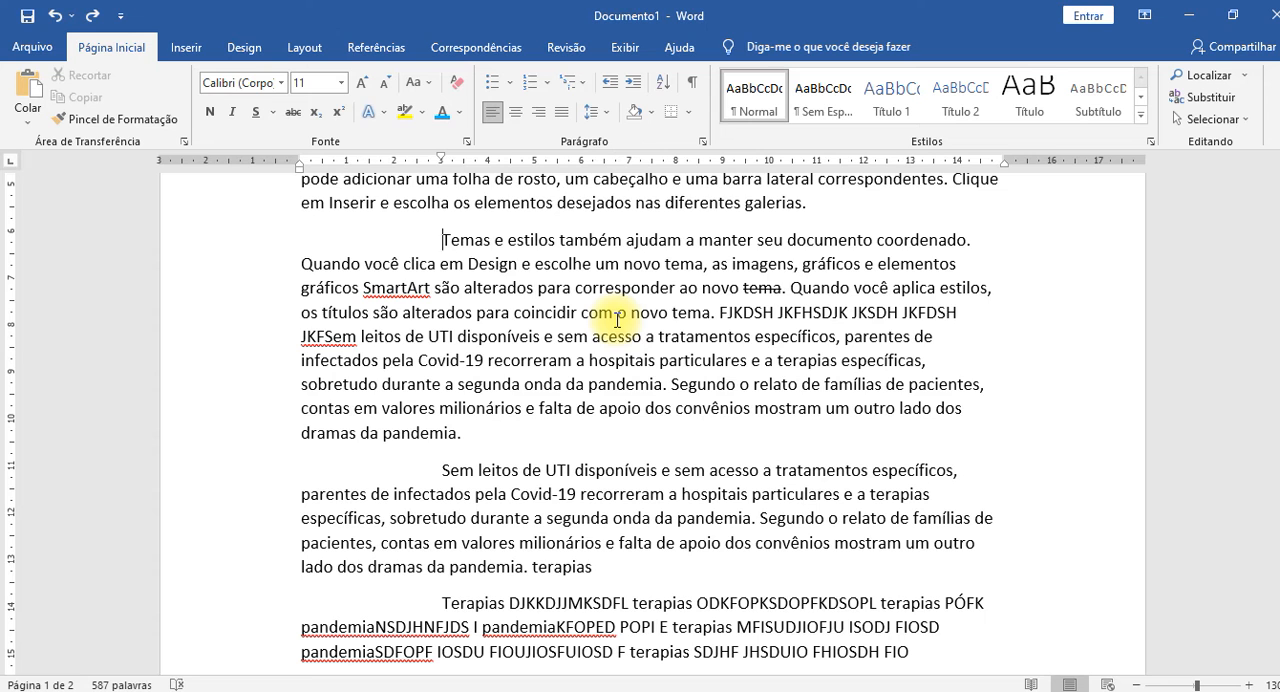
{"action": "triple_click", "coordinate": [617, 320]}
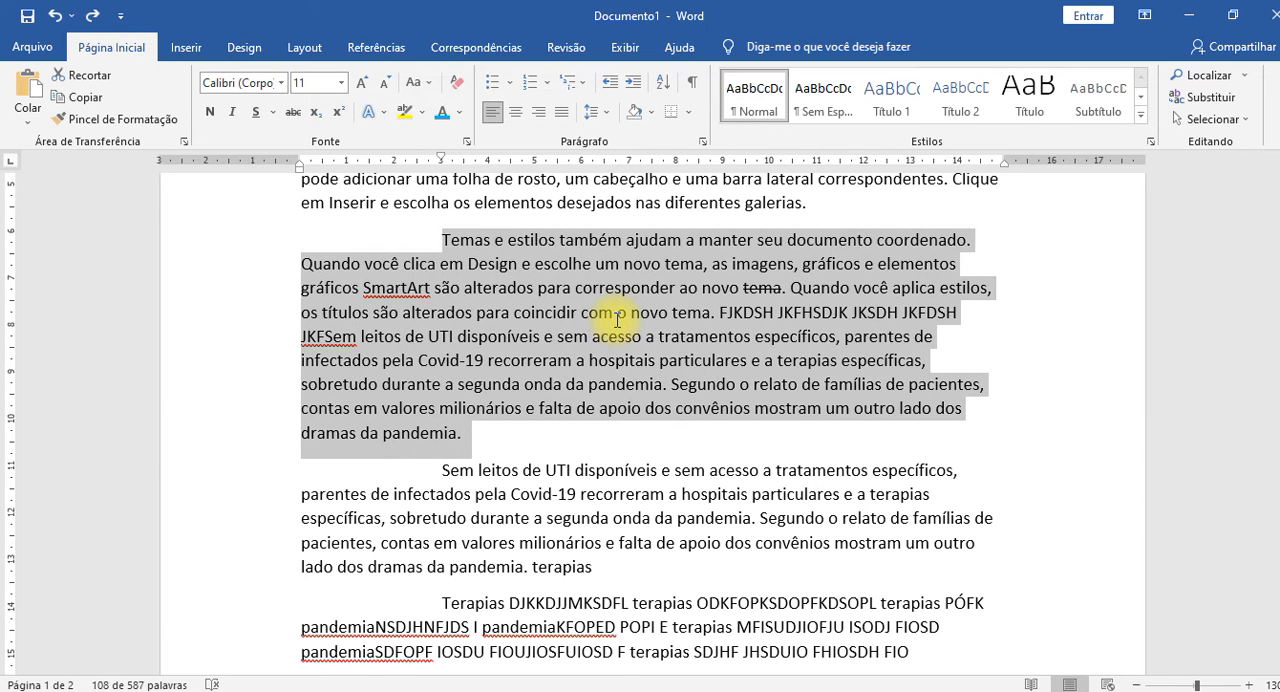
{"action": "key", "text": "Up"}
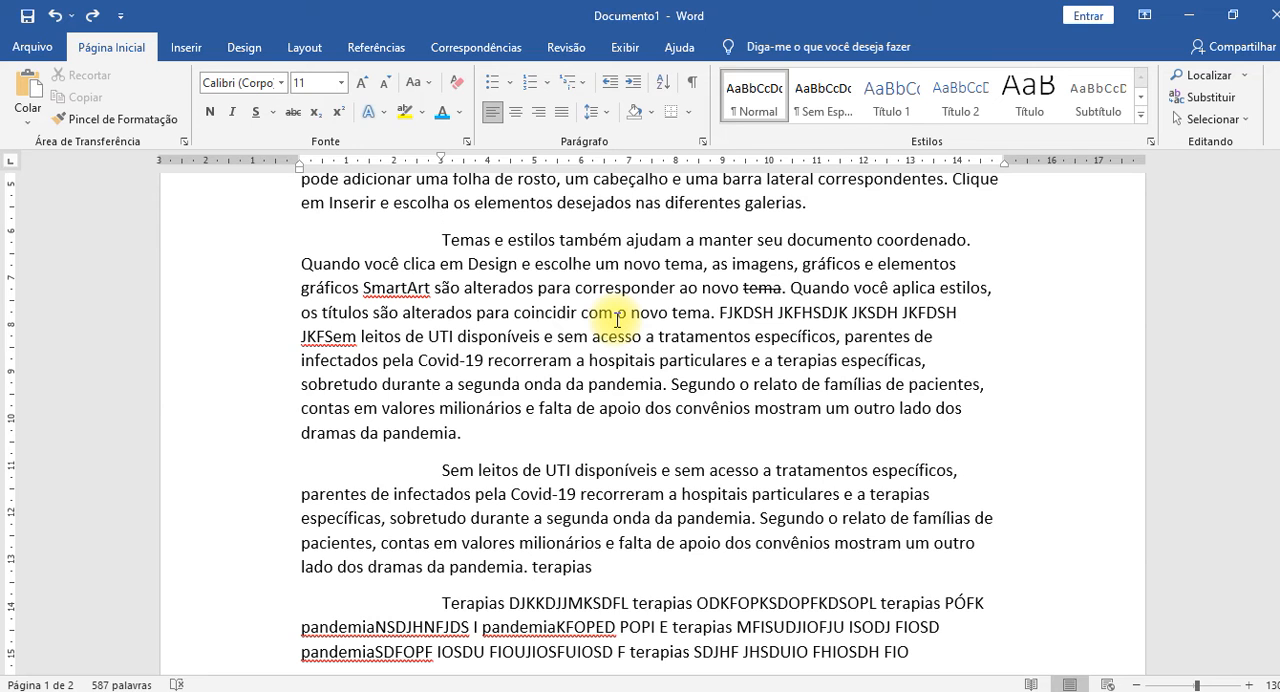
Extend a selection from "Temas" at the paragraph's beginning through "sobretudo durante a".
{"action": "key", "text": "ctrl+shift+Right"}
{"action": "key", "text": "ctrl+shift+Right"}
{"action": "key", "text": "ctrl+shift+Right"}
{"action": "key", "text": "ctrl+shift+Right"}
{"action": "key", "text": "ctrl+shift+Right"}
{"action": "key", "text": "ctrl+shift+Right"}
{"action": "key", "text": "ctrl+shift+Right"}
{"action": "key", "text": "ctrl+shift+Right"}
{"action": "key", "text": "ctrl+shift+Right"}
{"action": "key", "text": "ctrl+shift+Right"}
{"action": "key", "text": "ctrl+shift+Right"}
{"action": "key", "text": "ctrl+shift+Right"}
{"action": "key", "text": "ctrl+shift+Right"}
{"action": "key", "text": "ctrl+shift+Right"}
{"action": "key", "text": "ctrl+shift+Right"}
{"action": "key", "text": "ctrl+shift+Right"}
{"action": "key", "text": "ctrl+shift+Right"}
{"action": "key", "text": "ctrl+shift+Right"}
{"action": "key", "text": "ctrl+shift+Right"}
{"action": "key", "text": "ctrl+shift+Right"}
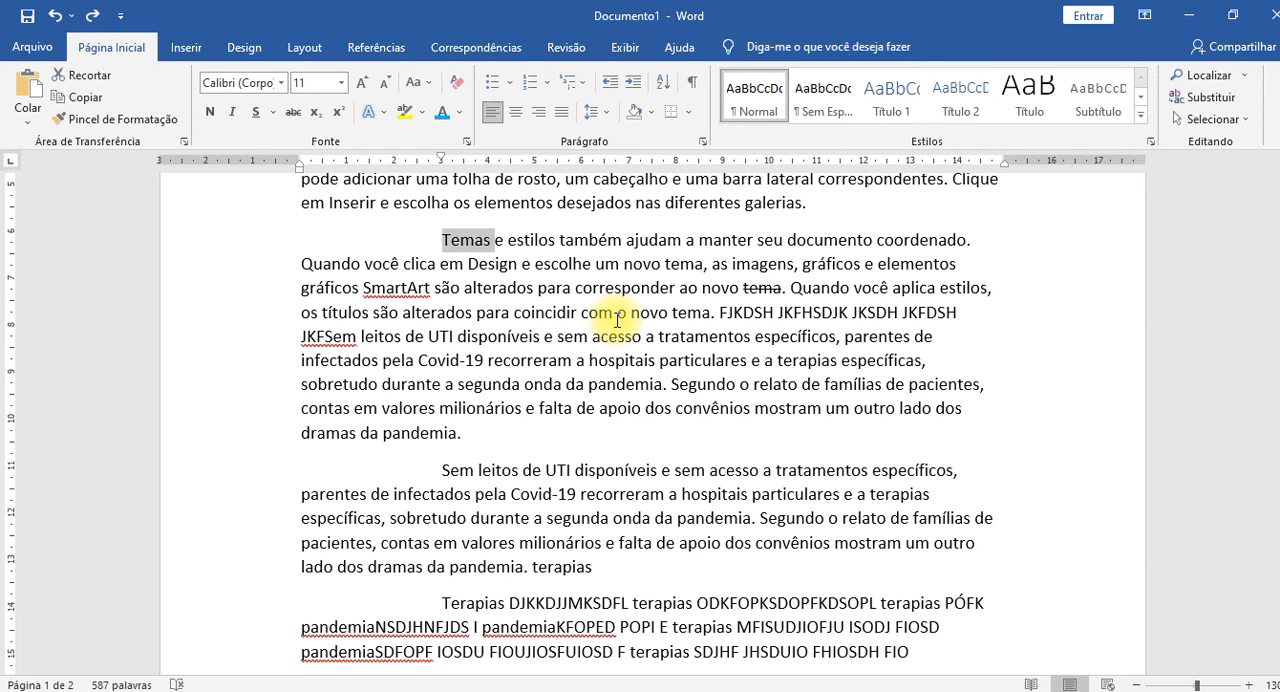
{"action": "key", "text": "ctrl+shift+Right"}
{"action": "key", "text": "ctrl+shift+Right"}
{"action": "key", "text": "ctrl+shift+Right"}
{"action": "key", "text": "ctrl+shift+Right"}
{"action": "key", "text": "ctrl+shift+Right"}
{"action": "key", "text": "ctrl+shift+Right"}
{"action": "key", "text": "ctrl+shift+Right"}
{"action": "key", "text": "ctrl+shift+Right"}
{"action": "key", "text": "ctrl+shift+Right"}
{"action": "key", "text": "ctrl+shift+Right"}
{"action": "key", "text": "ctrl+shift+Right"}
{"action": "key", "text": "ctrl+shift+Right"}
{"action": "key", "text": "ctrl+shift+Right"}
{"action": "key", "text": "ctrl+shift+Right"}
{"action": "key", "text": "ctrl+shift+Right"}
{"action": "key", "text": "ctrl+shift+Right"}
{"action": "key", "text": "ctrl+shift+Right"}
{"action": "key", "text": "ctrl+shift+Right"}
{"action": "key", "text": "ctrl+shift+Right"}
{"action": "key", "text": "ctrl+shift+Right"}
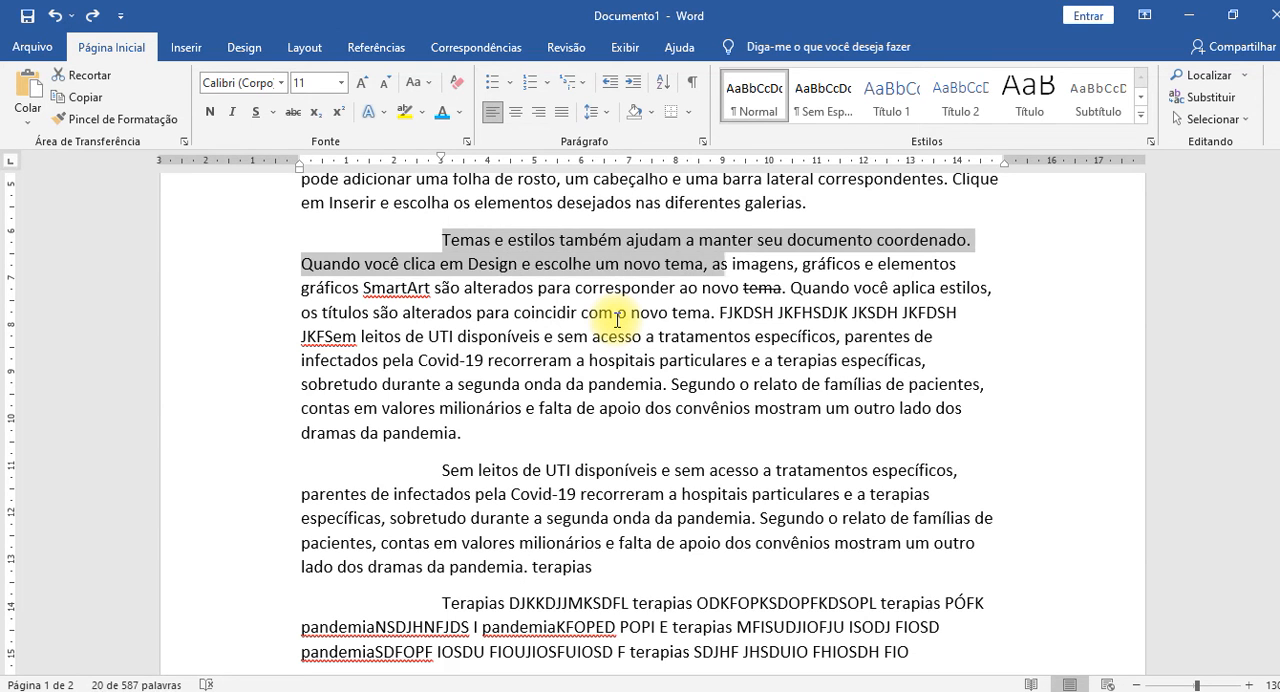
{"action": "key", "text": "ctrl+shift+Right"}
{"action": "key", "text": "ctrl+shift+Right"}
{"action": "key", "text": "ctrl+shift+Right"}
{"action": "key", "text": "ctrl+shift+Right"}
{"action": "key", "text": "ctrl+shift+Right"}
{"action": "key", "text": "ctrl+shift+Right"}
{"action": "key", "text": "ctrl+shift+Right"}
{"action": "key", "text": "ctrl+shift+Right"}
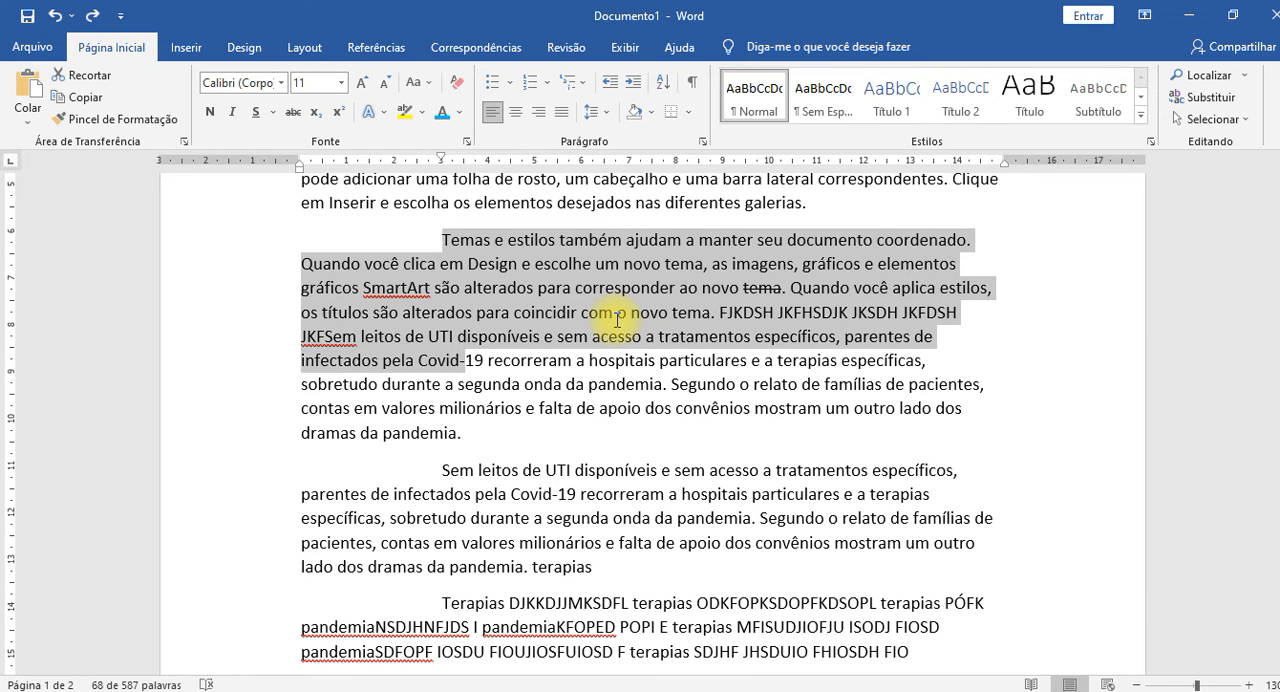
{"action": "key", "text": "ctrl+shift+Right"}
{"action": "key", "text": "ctrl+shift+Right"}
{"action": "key", "text": "ctrl+shift+Right"}
{"action": "key", "text": "ctrl+shift+Right"}
{"action": "key", "text": "ctrl+shift+Right"}
{"action": "key", "text": "ctrl+shift+Right"}
{"action": "key", "text": "ctrl+shift+Right"}
{"action": "key", "text": "ctrl+shift+Right"}
{"action": "key", "text": "ctrl+shift+Right"}
{"action": "key", "text": "ctrl+shift+Right"}
{"action": "key", "text": "ctrl+shift+Right"}
{"action": "key", "text": "ctrl+shift+Right"}
{"action": "key", "text": "ctrl+shift+Right"}
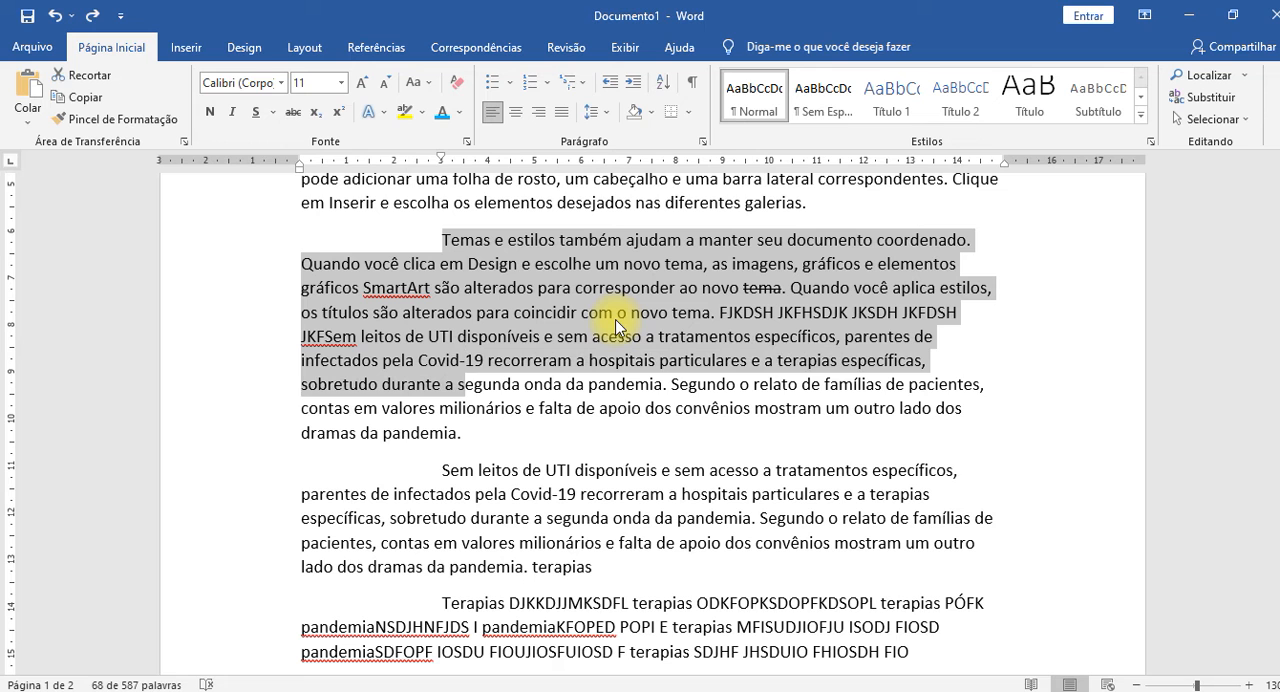
Shrink and extend the paragraph selection line by line, reduce it to "SmartArt são", and deselect it after "para".
{"action": "key", "text": "shift+Down"}
{"action": "key", "text": "shift+Up"}
{"action": "key", "text": "shift+Up"}
{"action": "key", "text": "shift+Up"}
{"action": "key", "text": "shift+Up"}
{"action": "key", "text": "shift+Up"}
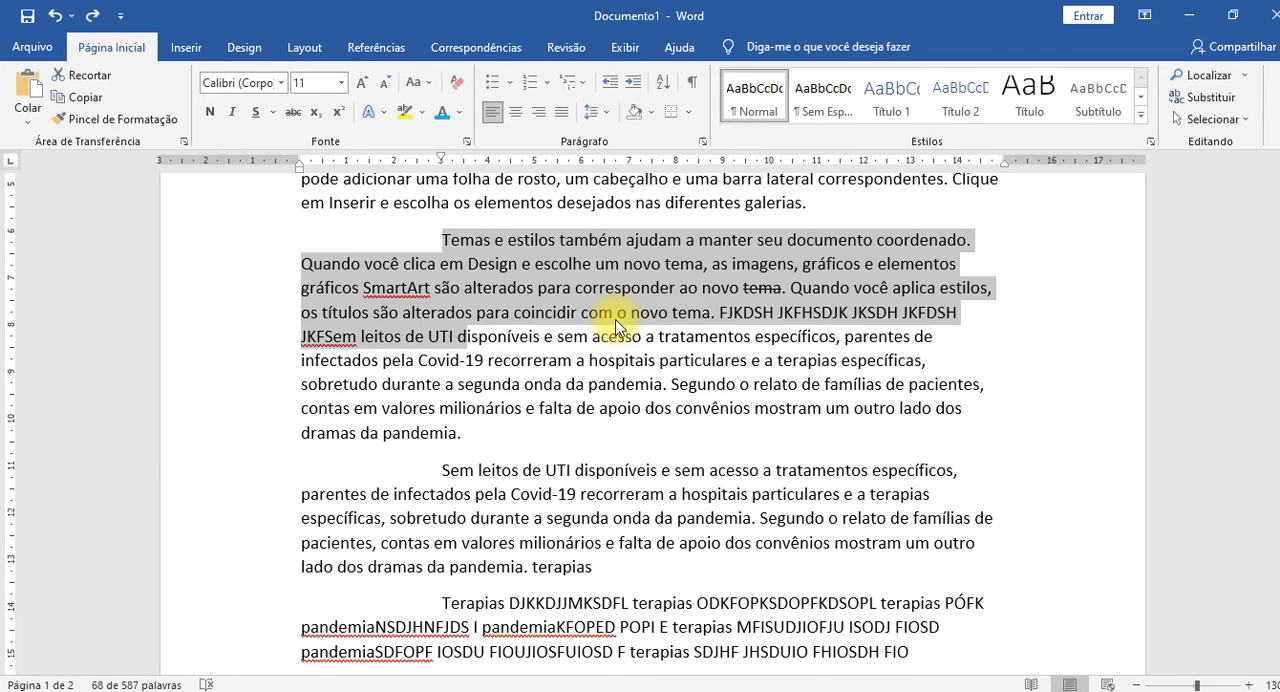
{"action": "key", "text": "shift+Up"}
{"action": "key", "text": "shift+Down"}
{"action": "key", "text": "shift+Down"}
{"action": "key", "text": "shift+Down"}
{"action": "key", "text": "shift+Down"}
{"action": "key", "text": "shift+Down"}
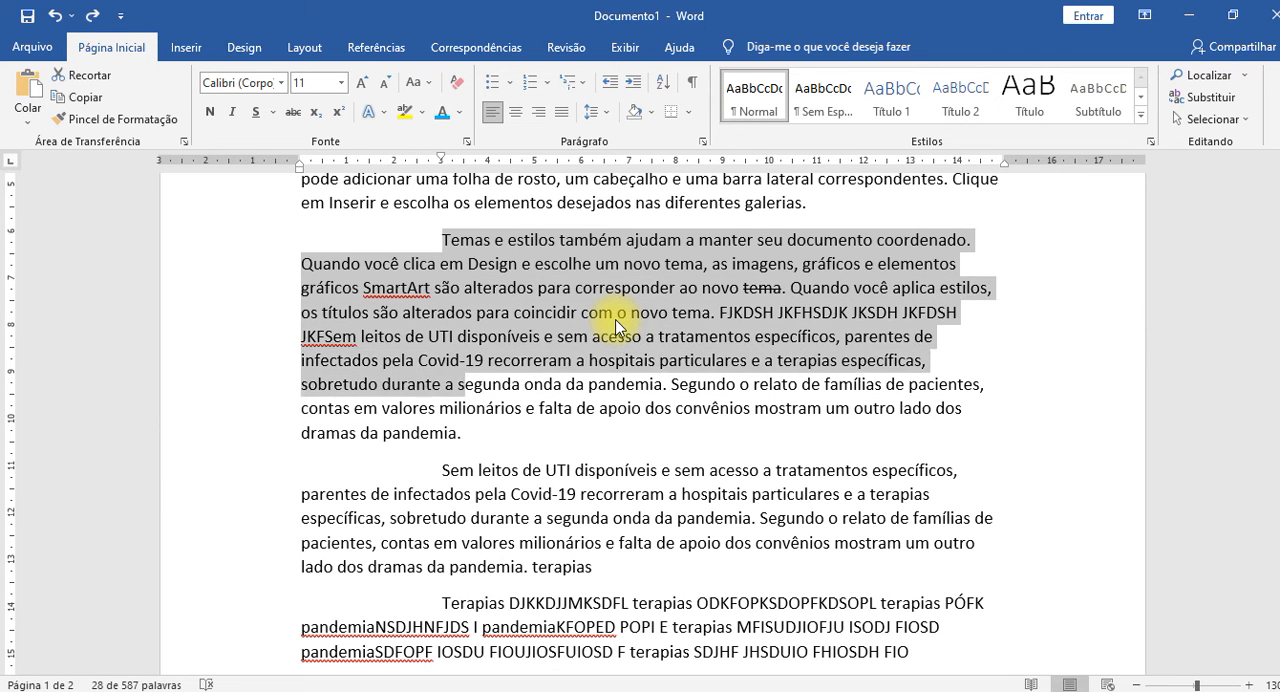
{"action": "key", "text": "shift+Down"}
{"action": "key", "text": "shift+Up"}
{"action": "key", "text": "shift+Up"}
{"action": "key", "text": "shift+Up"}
{"action": "key", "text": "shift+Up"}
{"action": "key", "text": "shift+Up"}
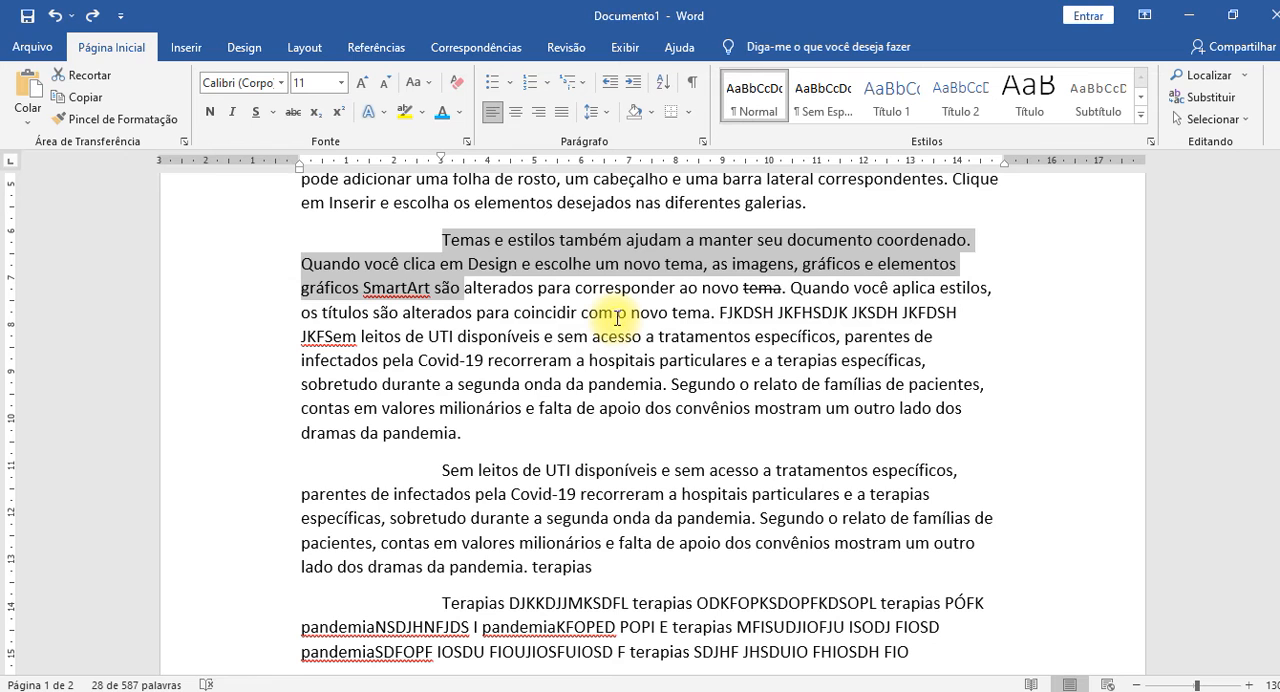
{"action": "left_click", "coordinate": [572, 287]}
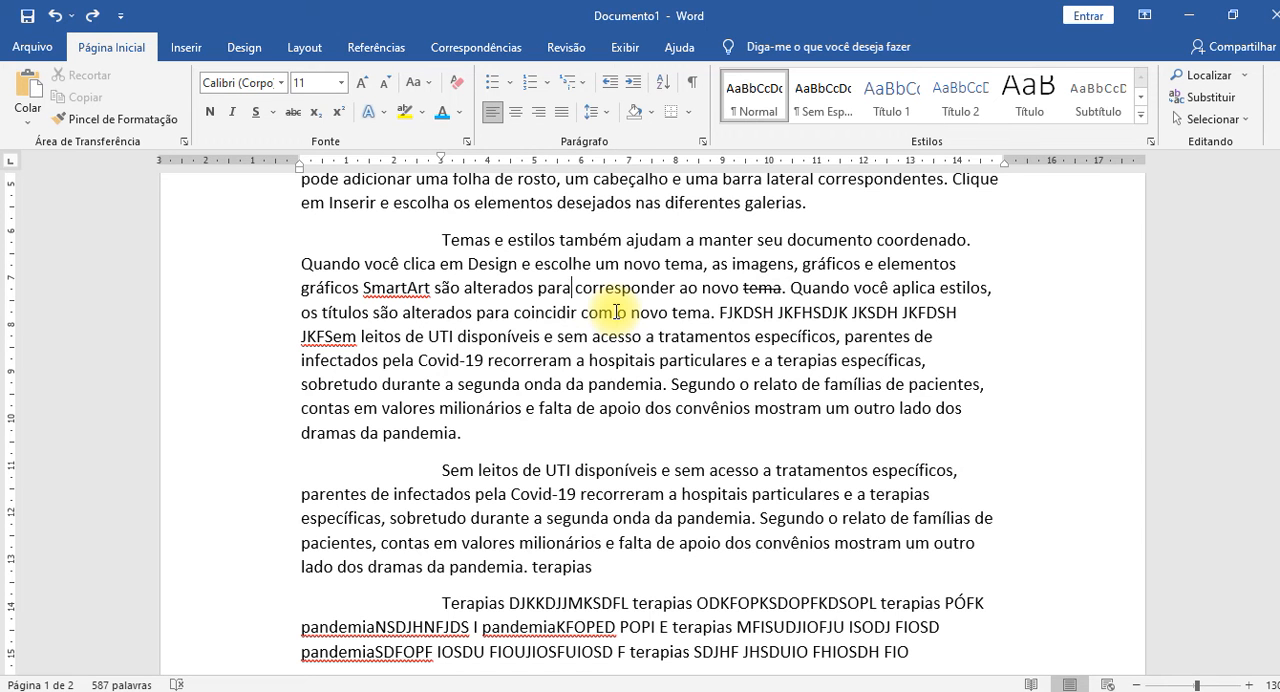
Examine the underline style choices in the font settings and close them without applying changes.
{"action": "scroll", "coordinate": [766, 294], "scroll_direction": "up", "scroll_amount": 6}
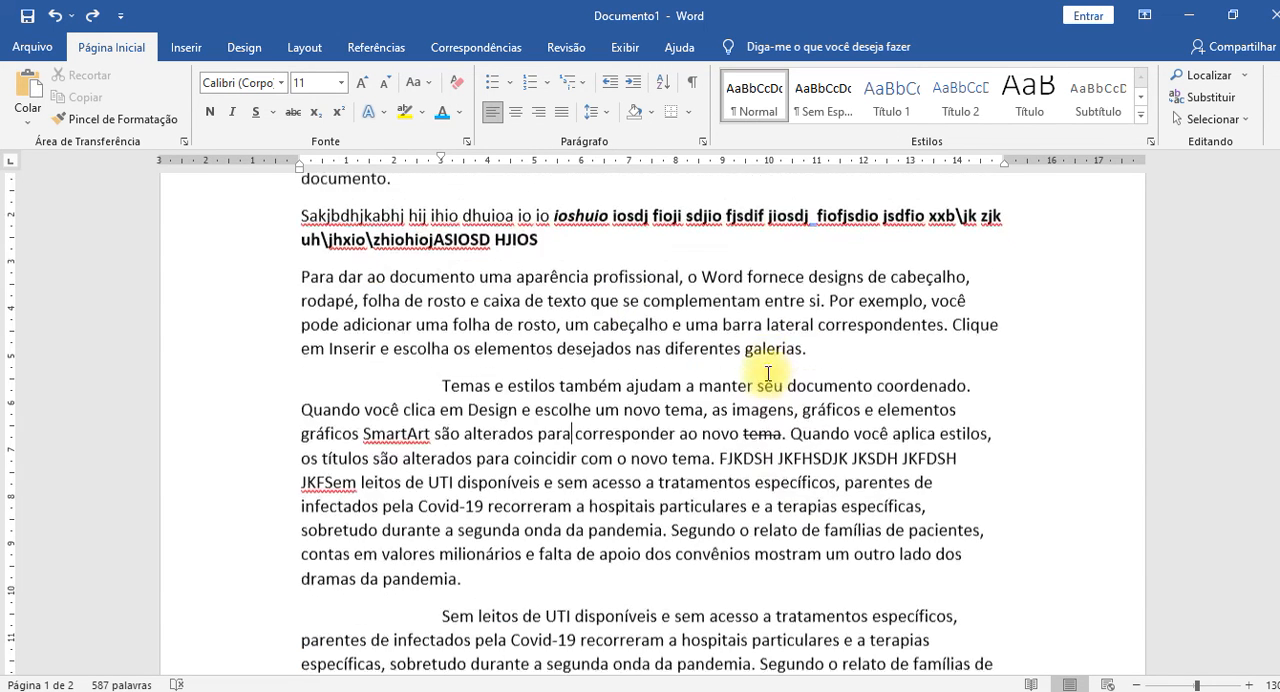
{"action": "scroll", "coordinate": [766, 372], "scroll_direction": "down", "scroll_amount": 4}
{"action": "scroll", "coordinate": [763, 369], "scroll_direction": "up", "scroll_amount": 4}
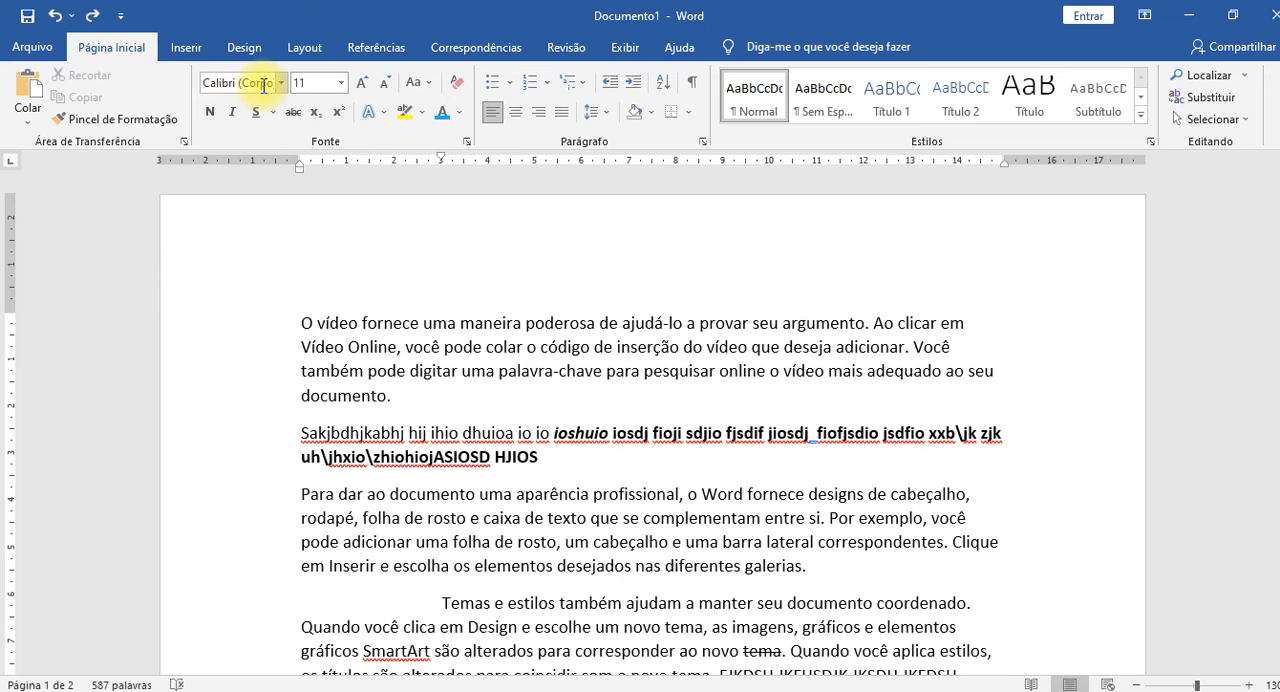
{"action": "key", "text": "ctrl+d"}
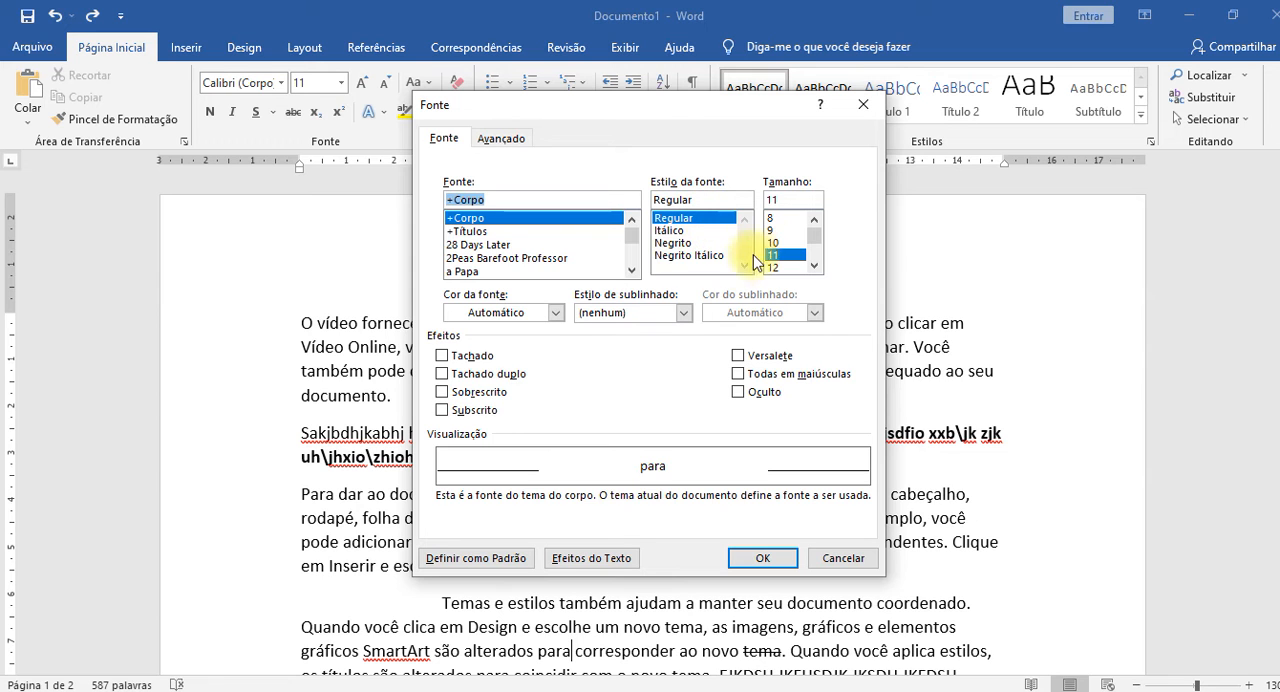
{"action": "left_click", "coordinate": [555, 312]}
{"action": "left_click", "coordinate": [670, 342]}
{"action": "left_click", "coordinate": [682, 312]}
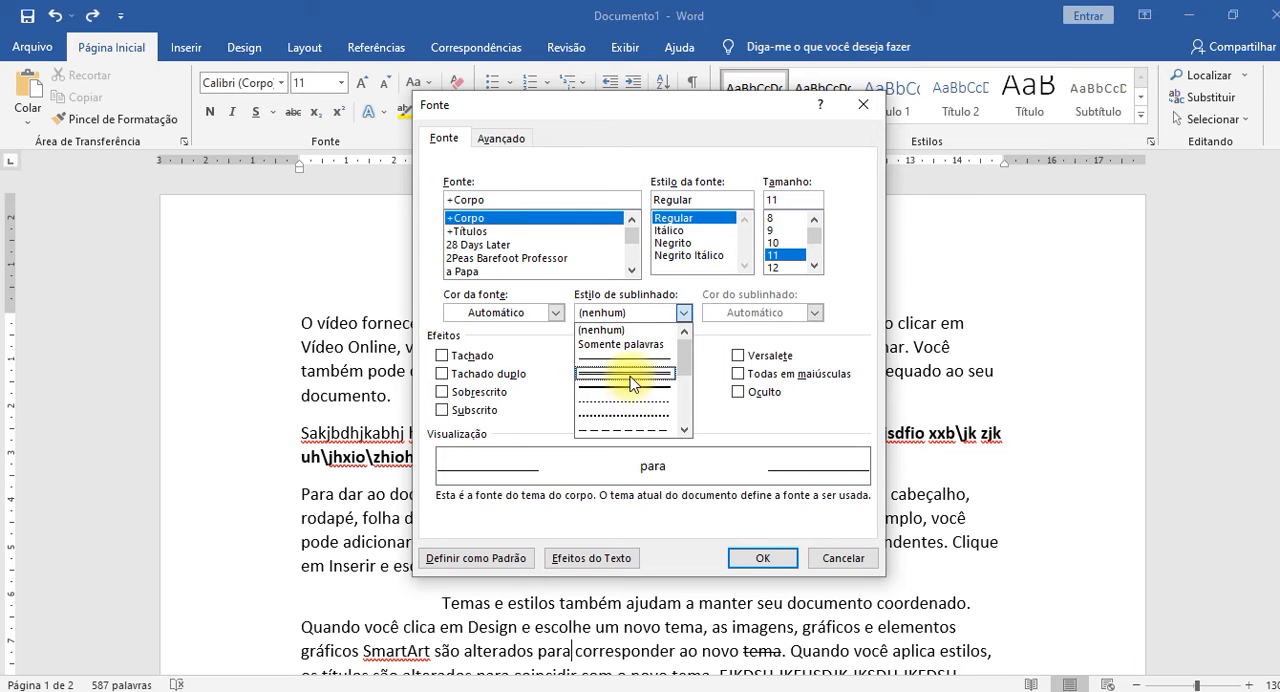
{"action": "scroll", "coordinate": [632, 390], "scroll_direction": "down", "scroll_amount": 3}
{"action": "scroll", "coordinate": [630, 380], "scroll_direction": "up", "scroll_amount": 4}
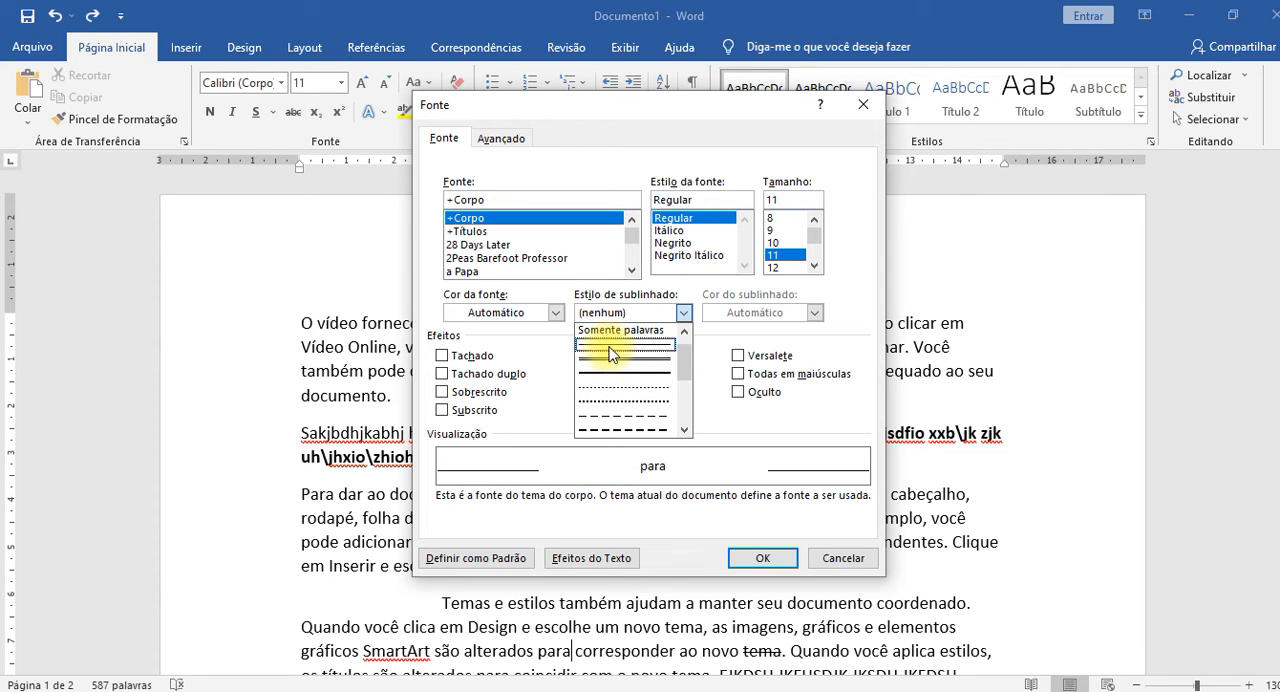
{"action": "scroll", "coordinate": [615, 376], "scroll_direction": "down", "scroll_amount": 1}
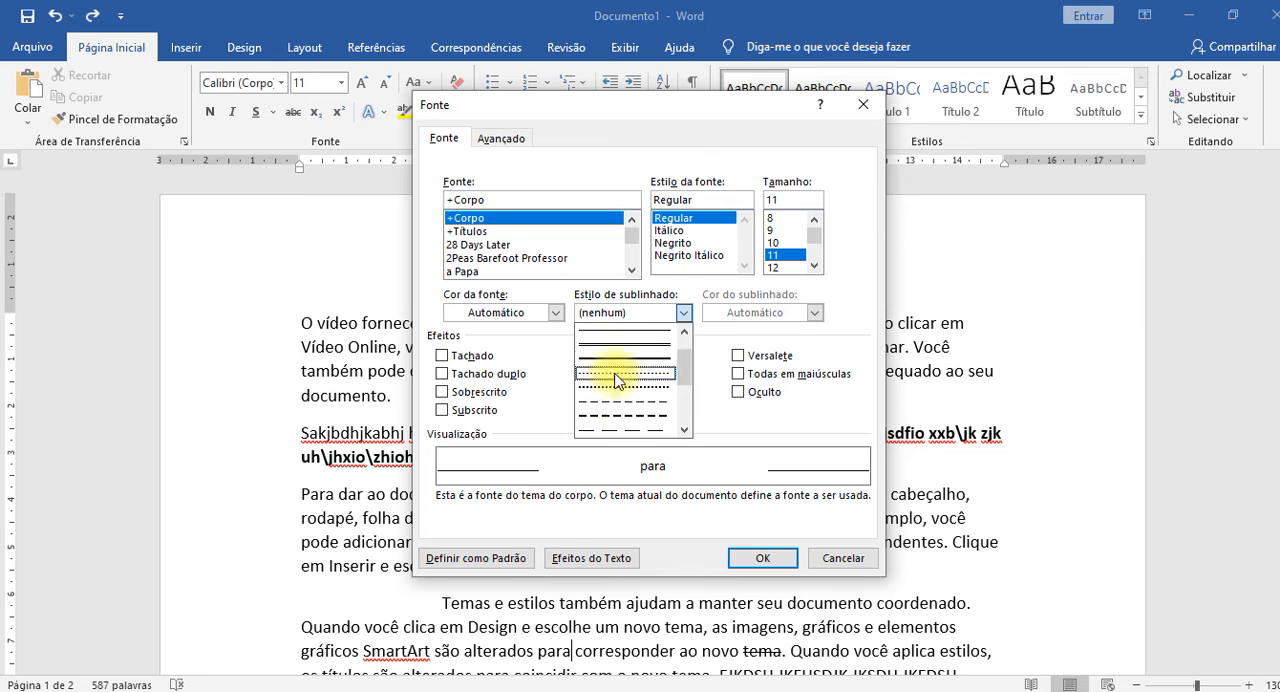
{"action": "left_click", "coordinate": [722, 328]}
{"action": "left_click", "coordinate": [840, 557]}
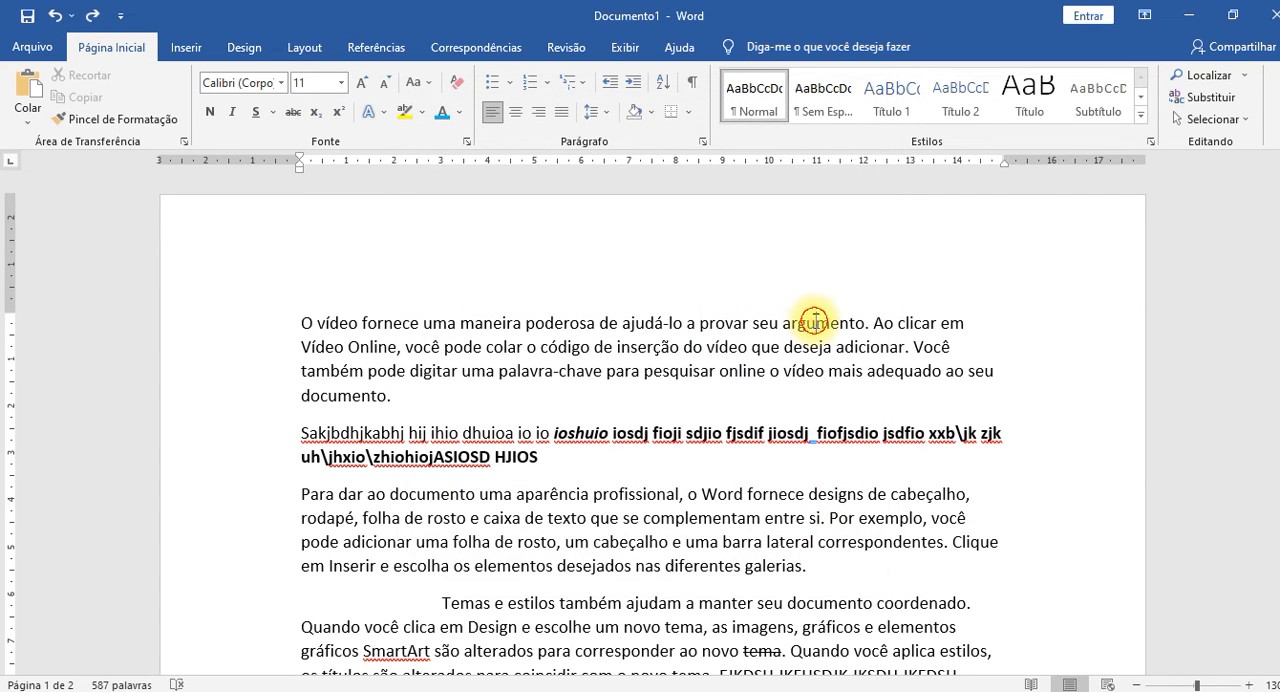
Apply a green double underline to the word "argumento" in the first paragraph through the font settings.
{"action": "double_click", "coordinate": [816, 321]}
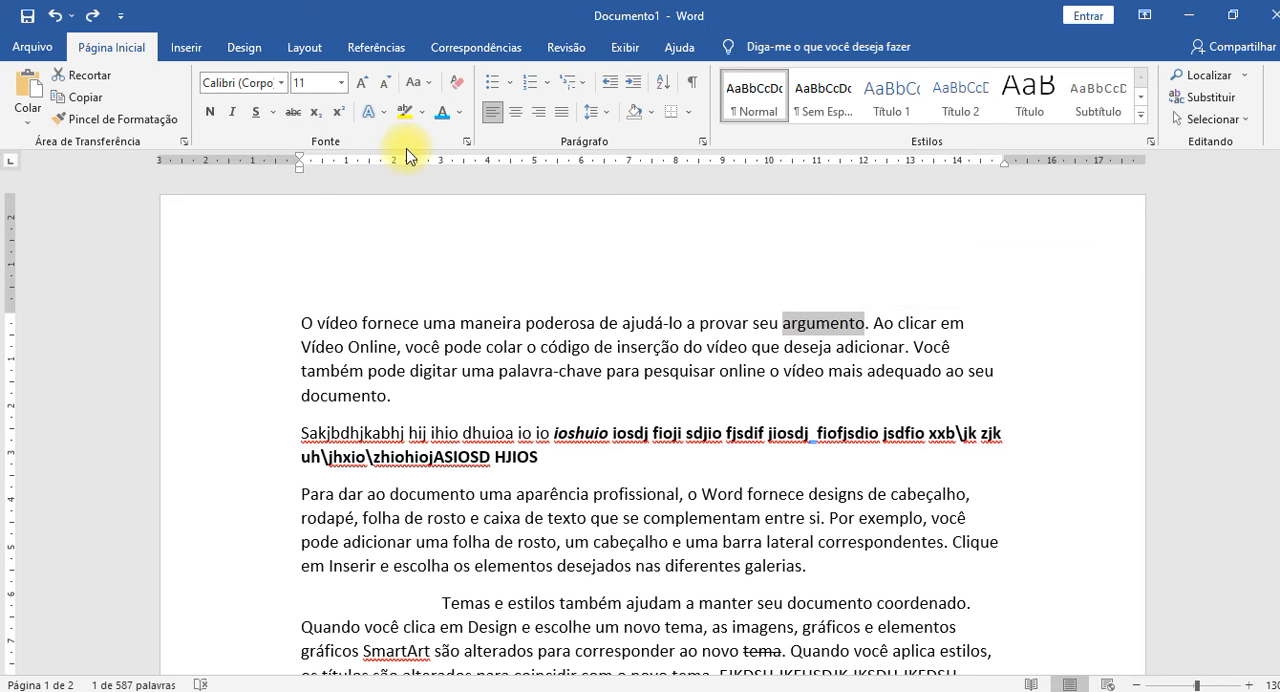
{"action": "key", "text": "ctrl+d"}
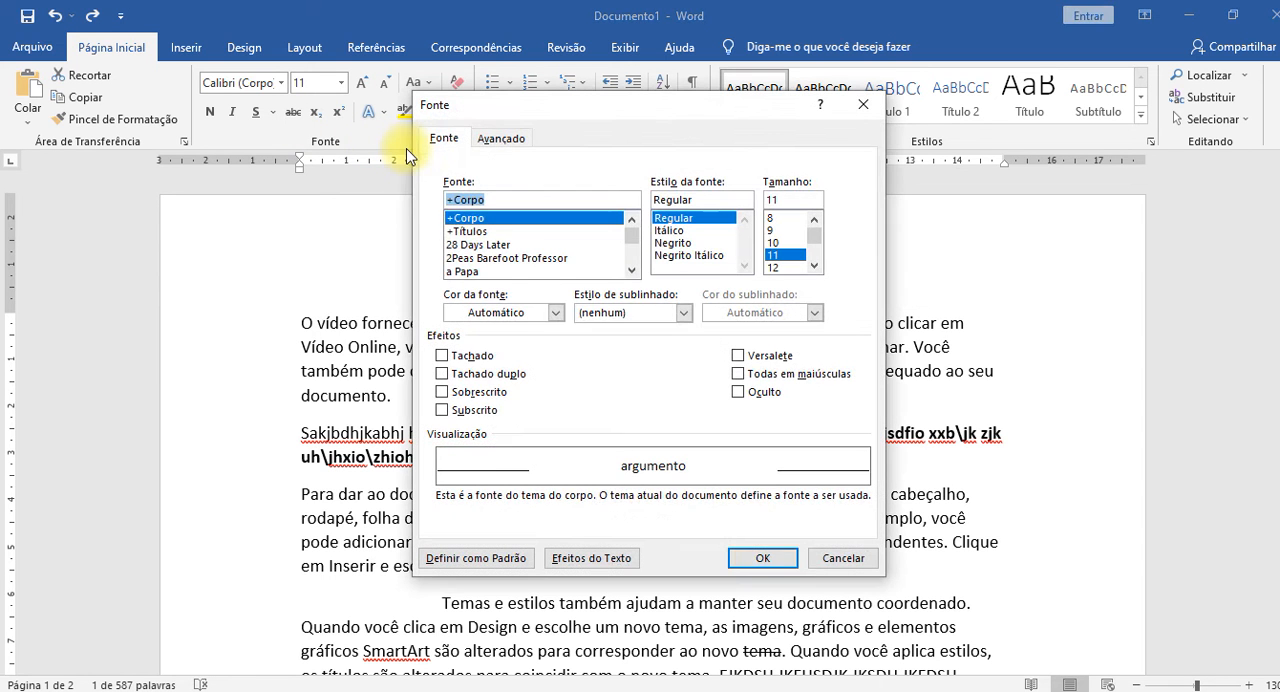
{"action": "left_click_drag", "start_coordinate": [690, 105], "coordinate": [430, 135]}
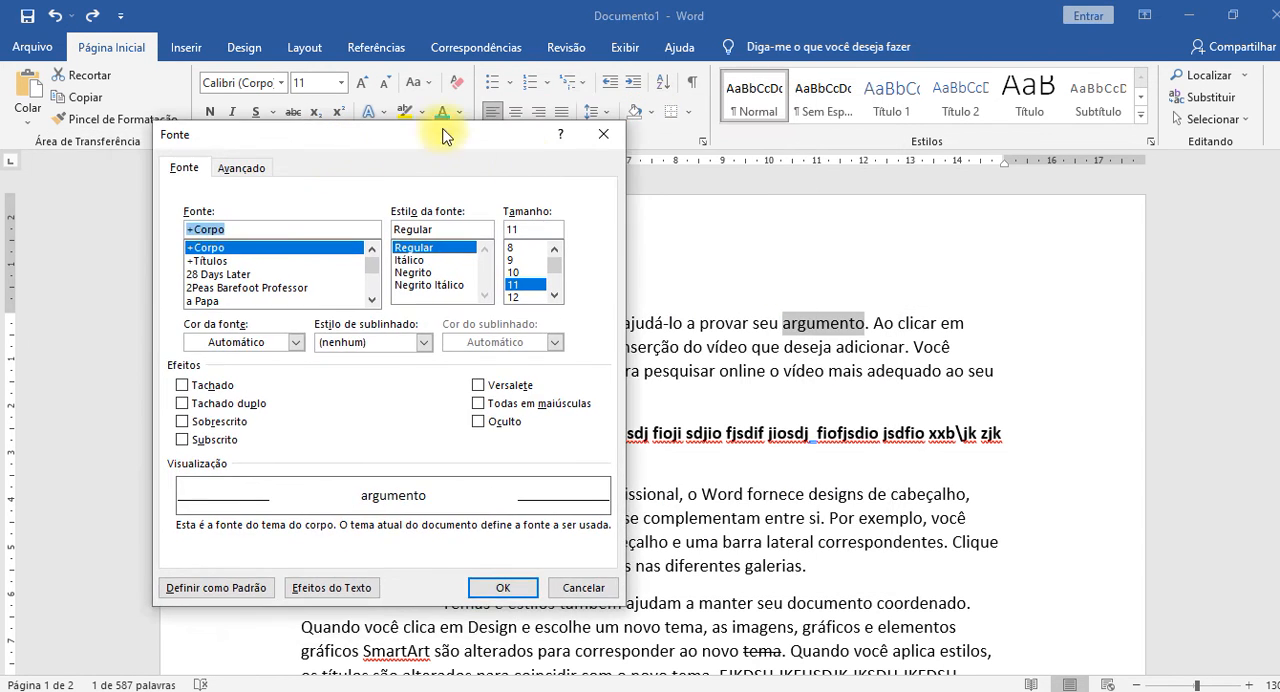
{"action": "left_click", "coordinate": [423, 342]}
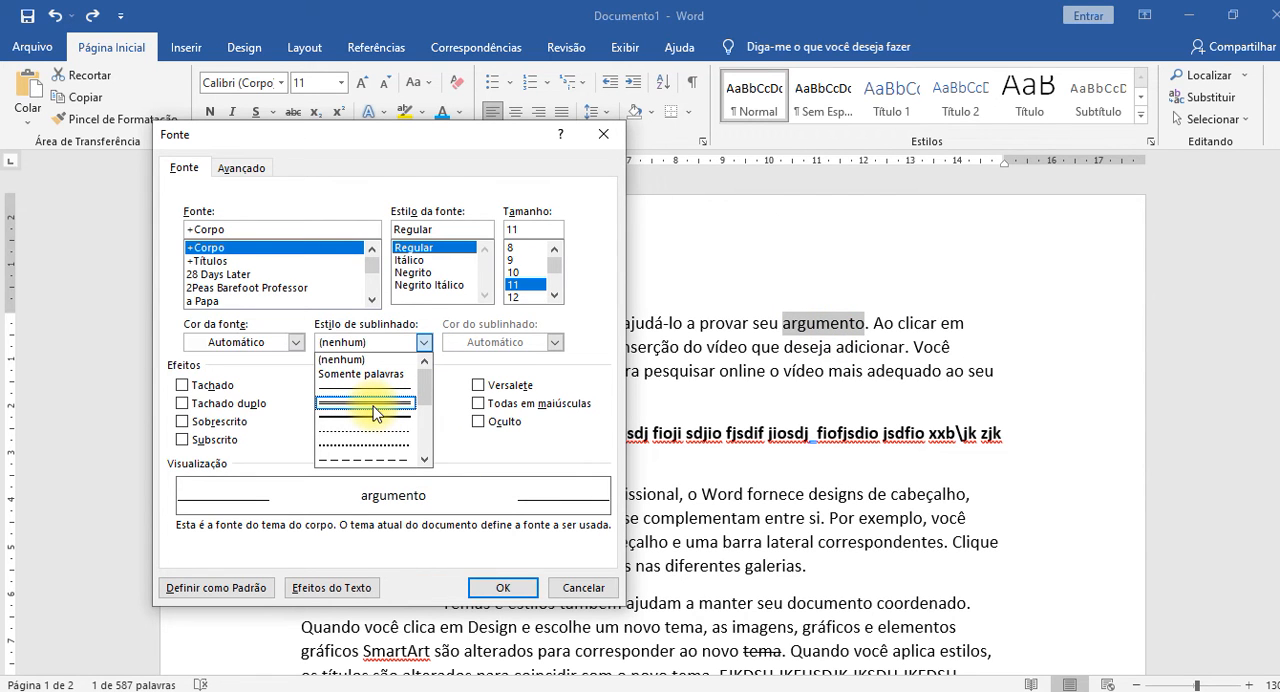
{"action": "scroll", "coordinate": [375, 413], "scroll_direction": "down", "scroll_amount": 3}
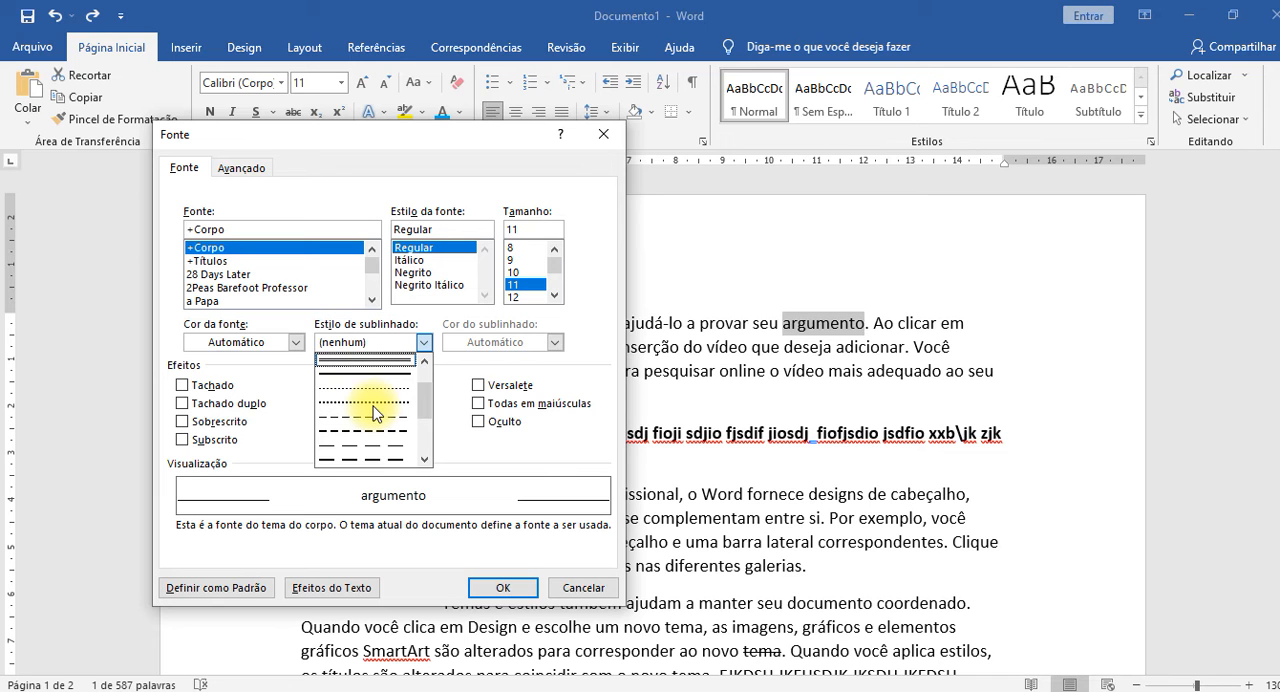
{"action": "scroll", "coordinate": [350, 440], "scroll_direction": "up", "scroll_amount": 4}
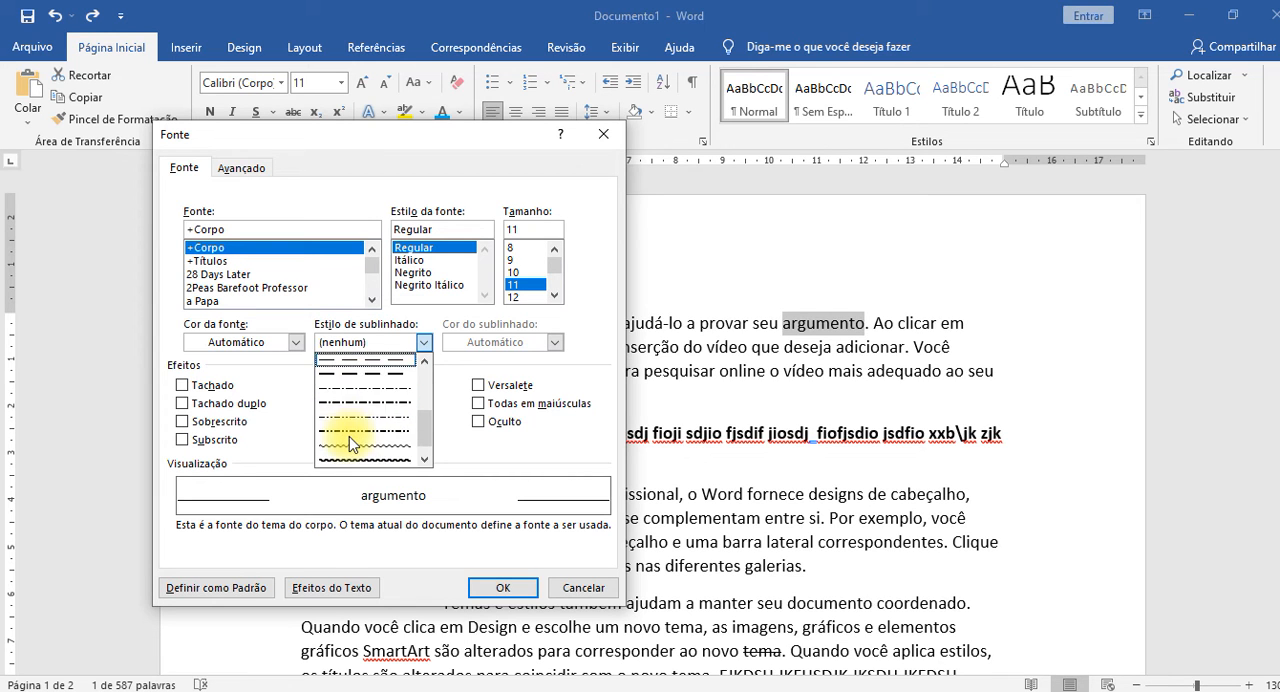
{"action": "left_click", "coordinate": [342, 405]}
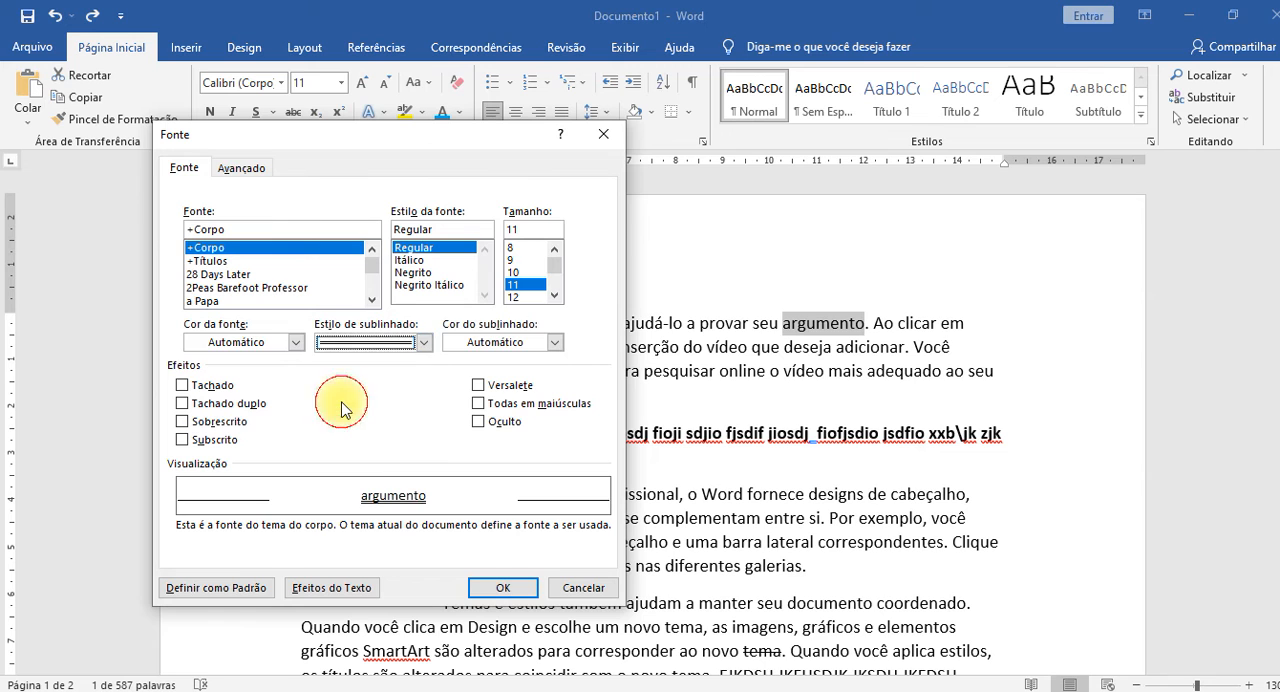
{"action": "left_click", "coordinate": [498, 345]}
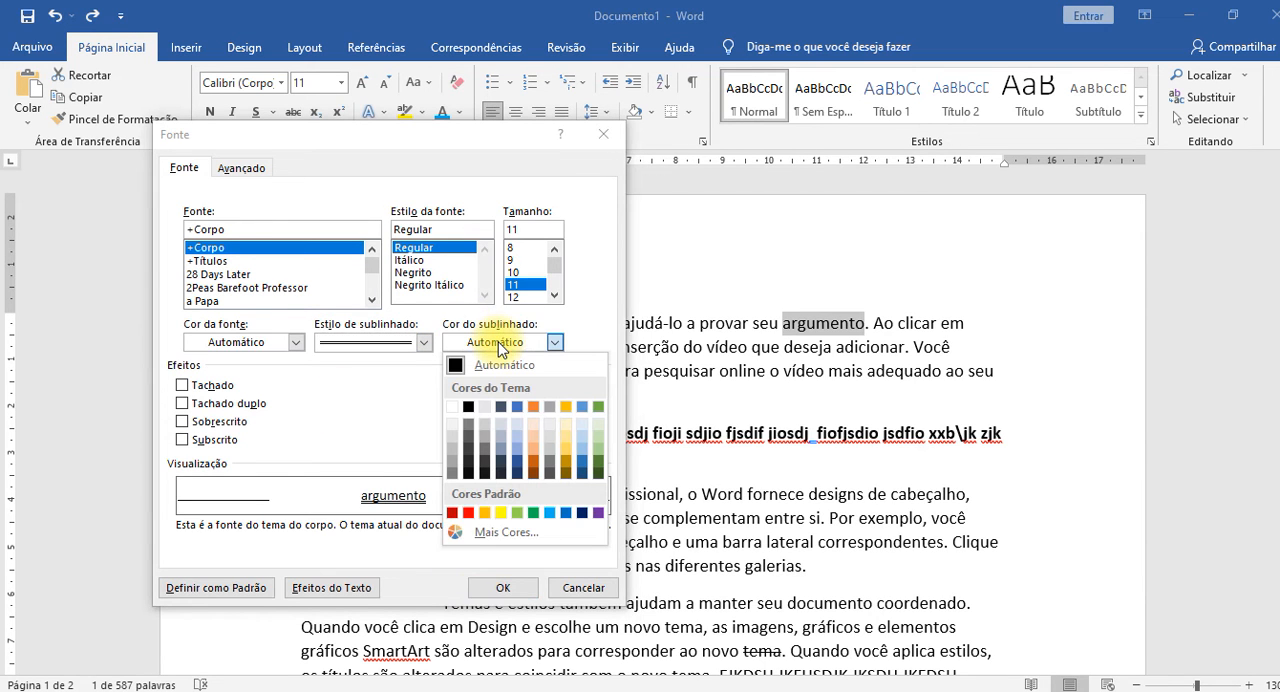
{"action": "left_click", "coordinate": [533, 513]}
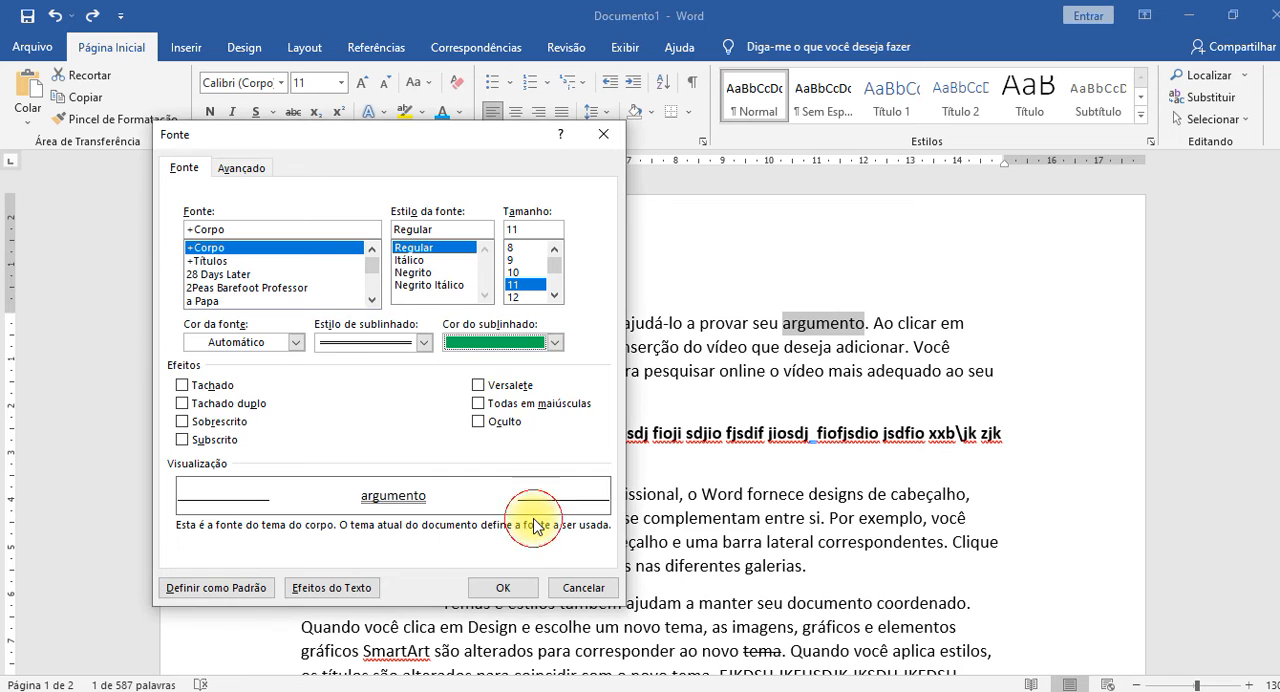
{"action": "left_click", "coordinate": [512, 592]}
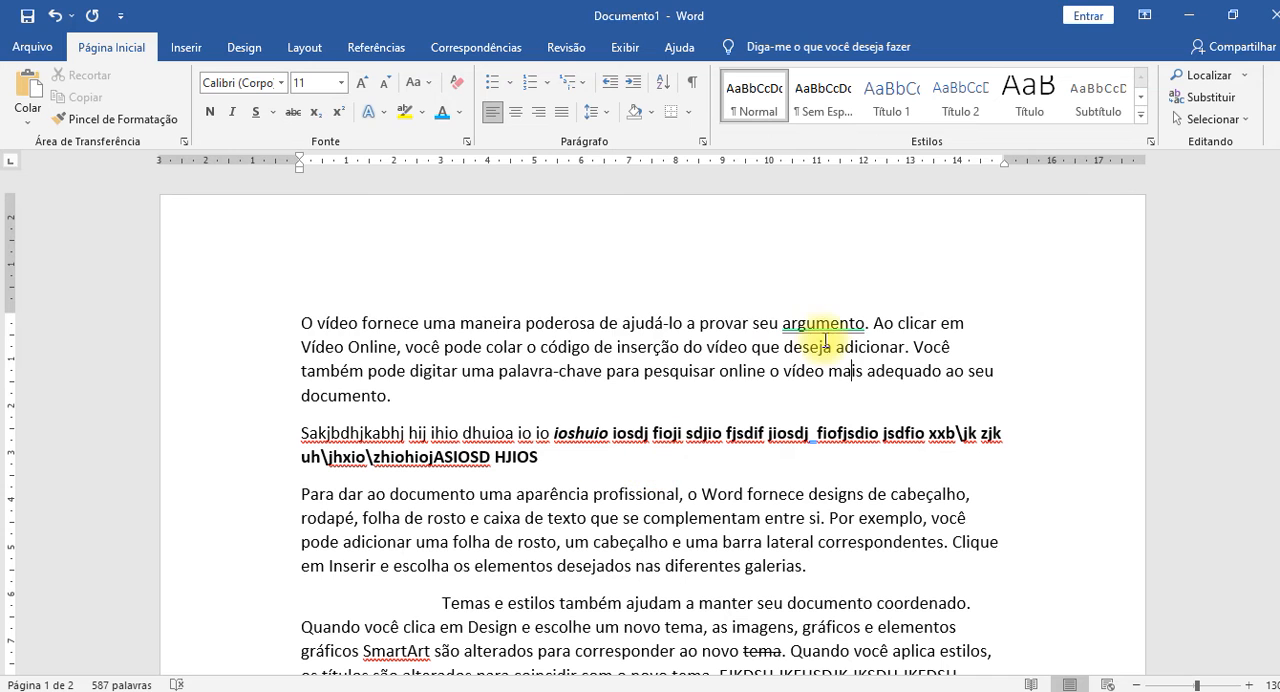
Give the sentence starting "Ao clicar em Vídeo Online" a dashed underline style and a light blue underline color in the font settings.
{"action": "left_click_drag", "start_coordinate": [563, 320], "coordinate": [693, 366]}
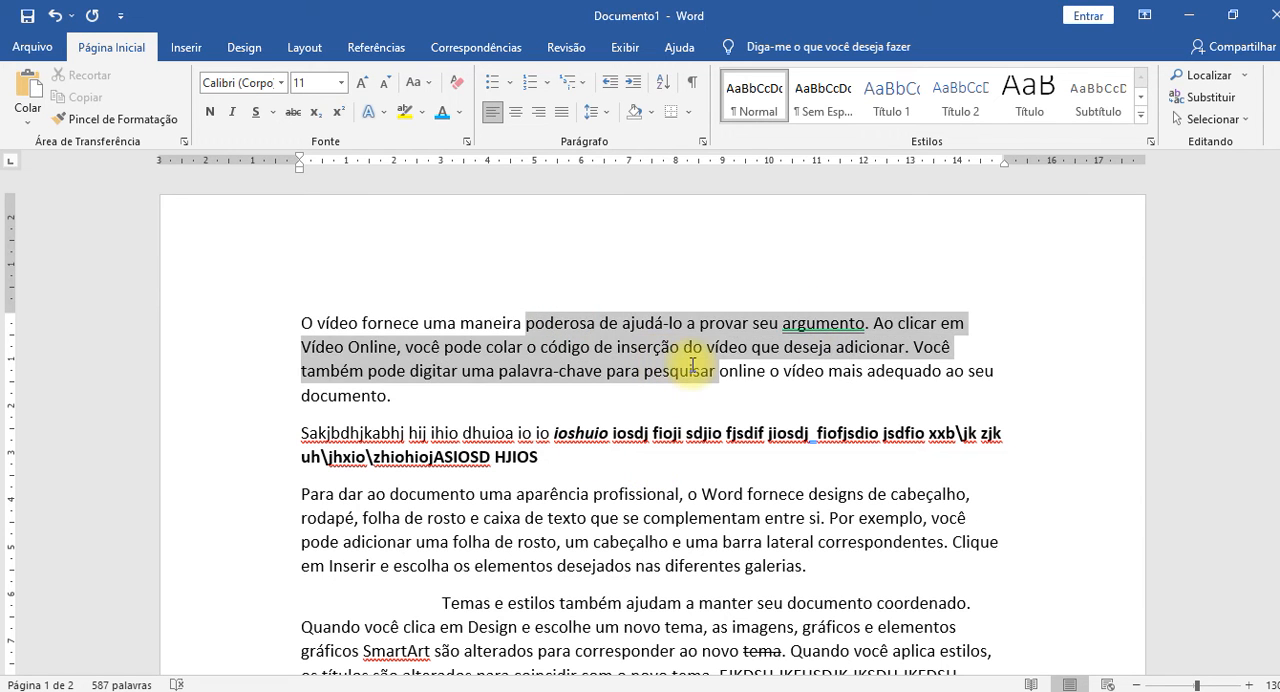
{"action": "left_click", "coordinate": [693, 366]}
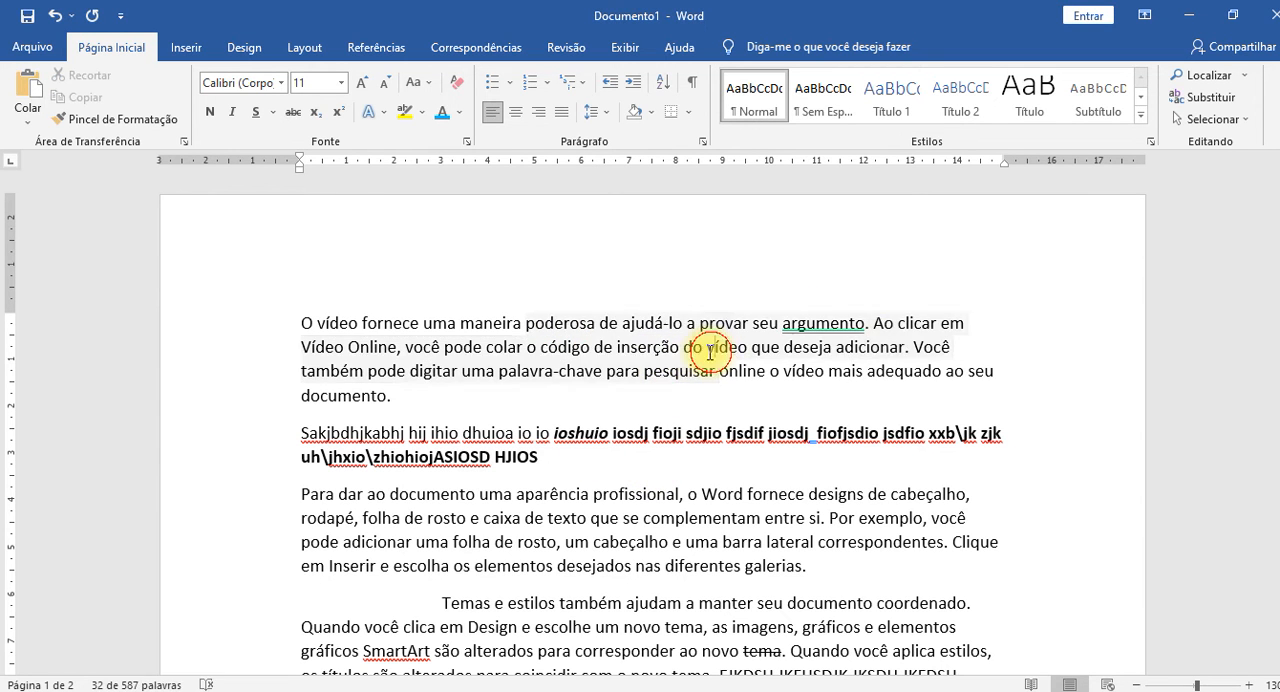
{"action": "left_click", "coordinate": [885, 325], "text": "ctrl"}
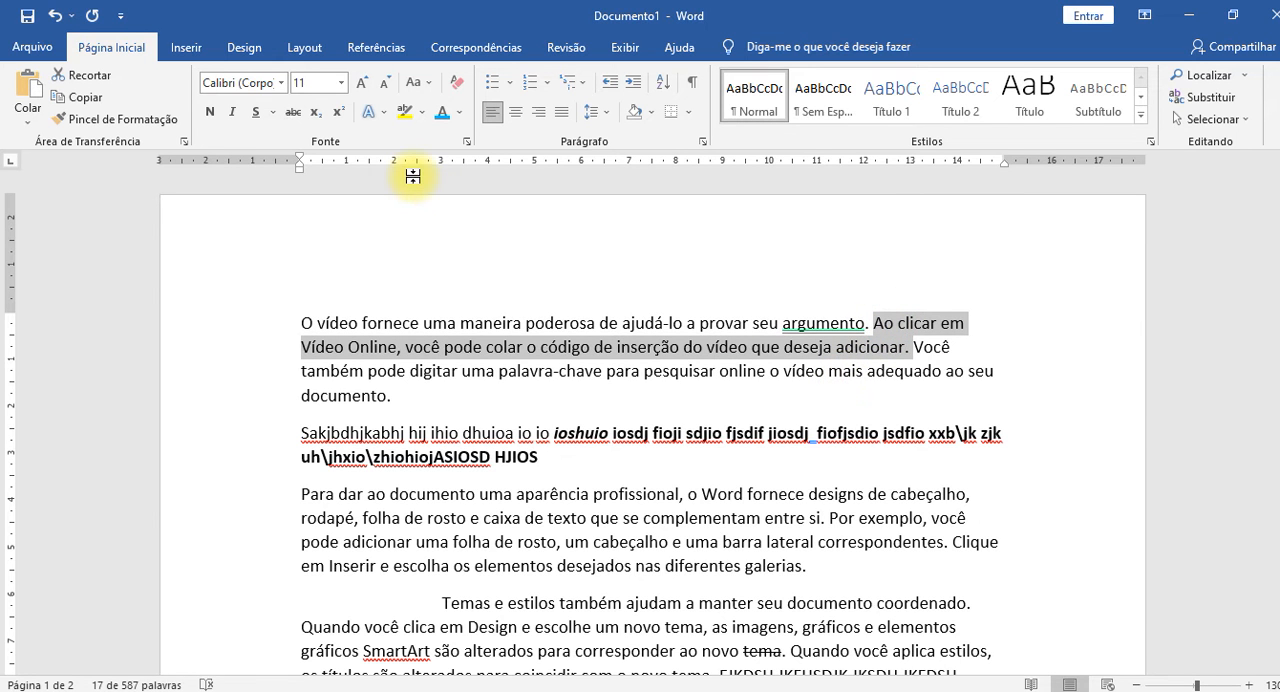
{"action": "key", "text": "ctrl+d"}
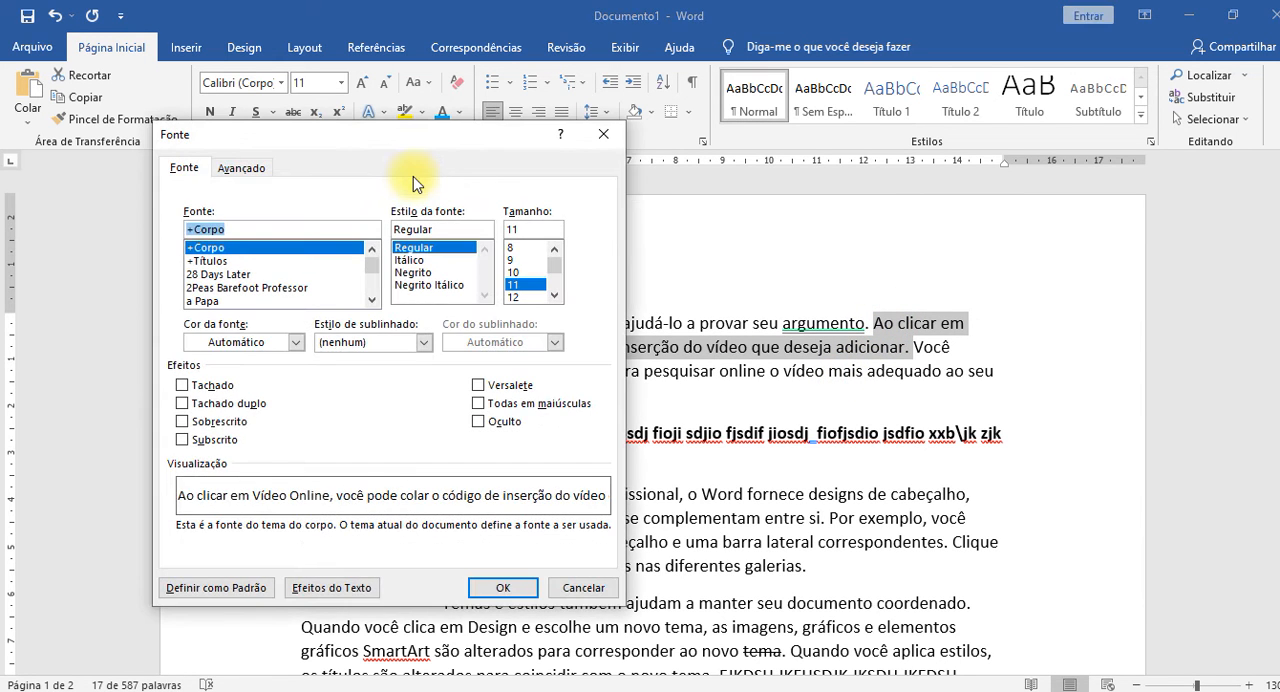
{"action": "left_click", "coordinate": [424, 342]}
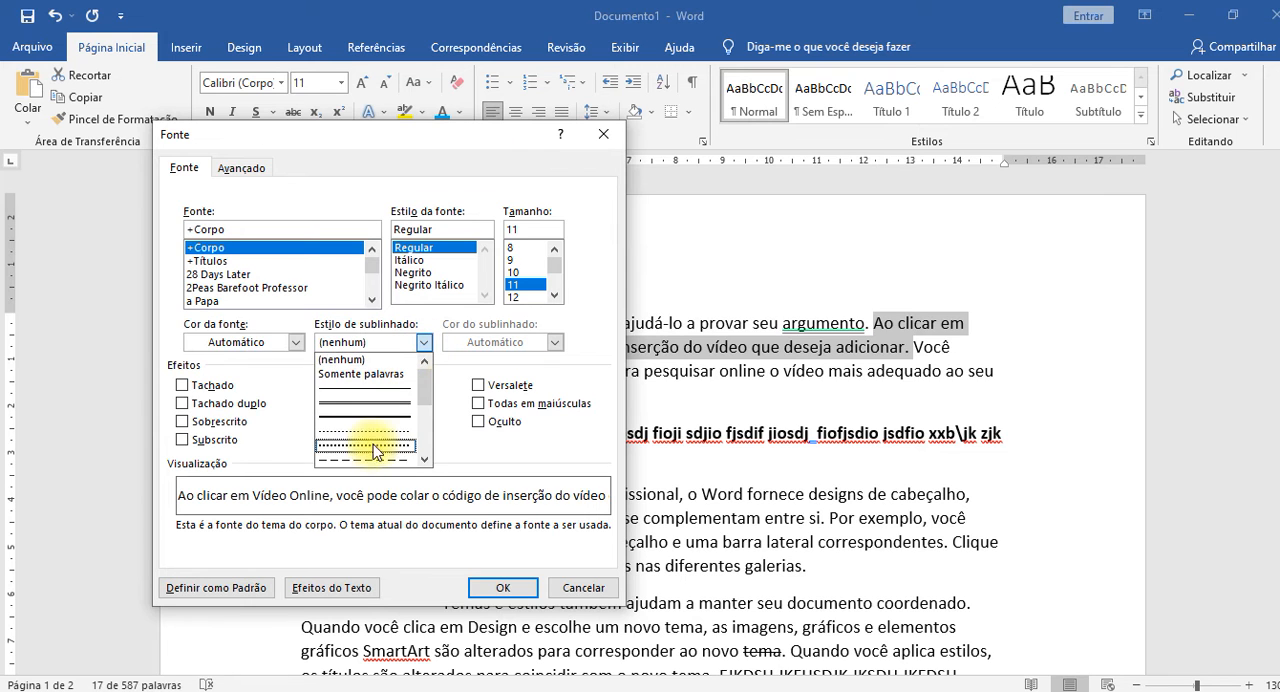
{"action": "scroll", "coordinate": [368, 459], "scroll_direction": "down", "scroll_amount": 1}
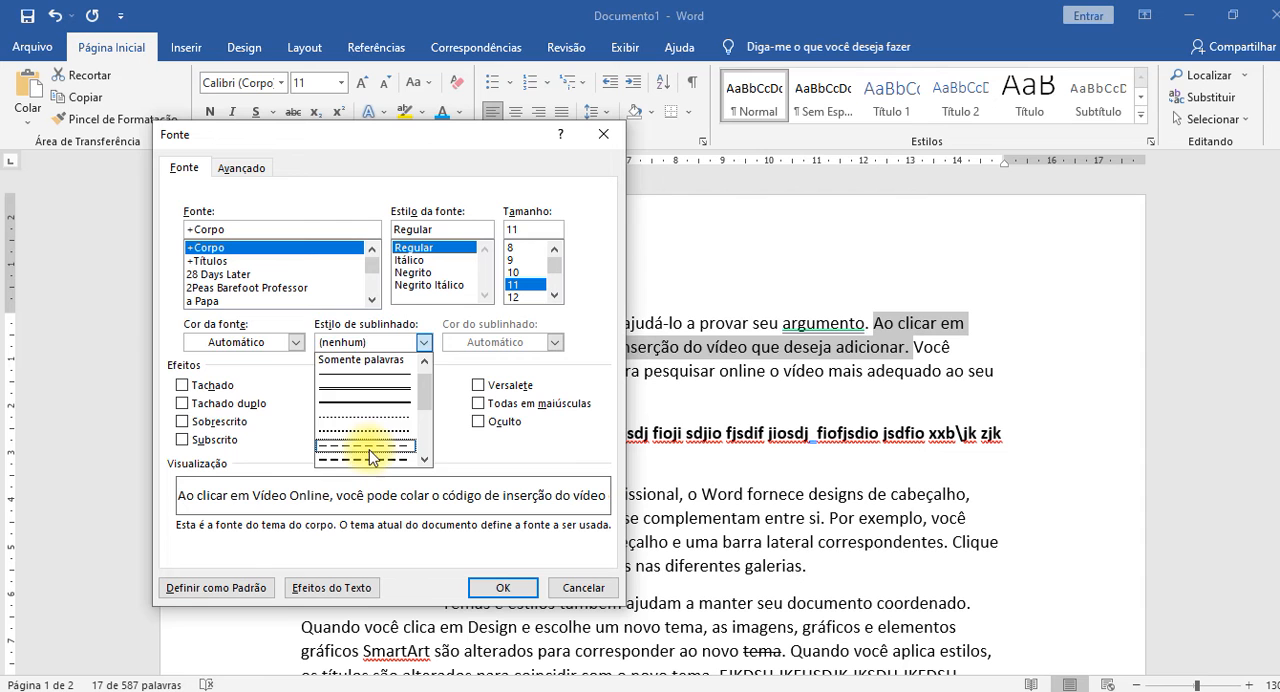
{"action": "left_click", "coordinate": [375, 450]}
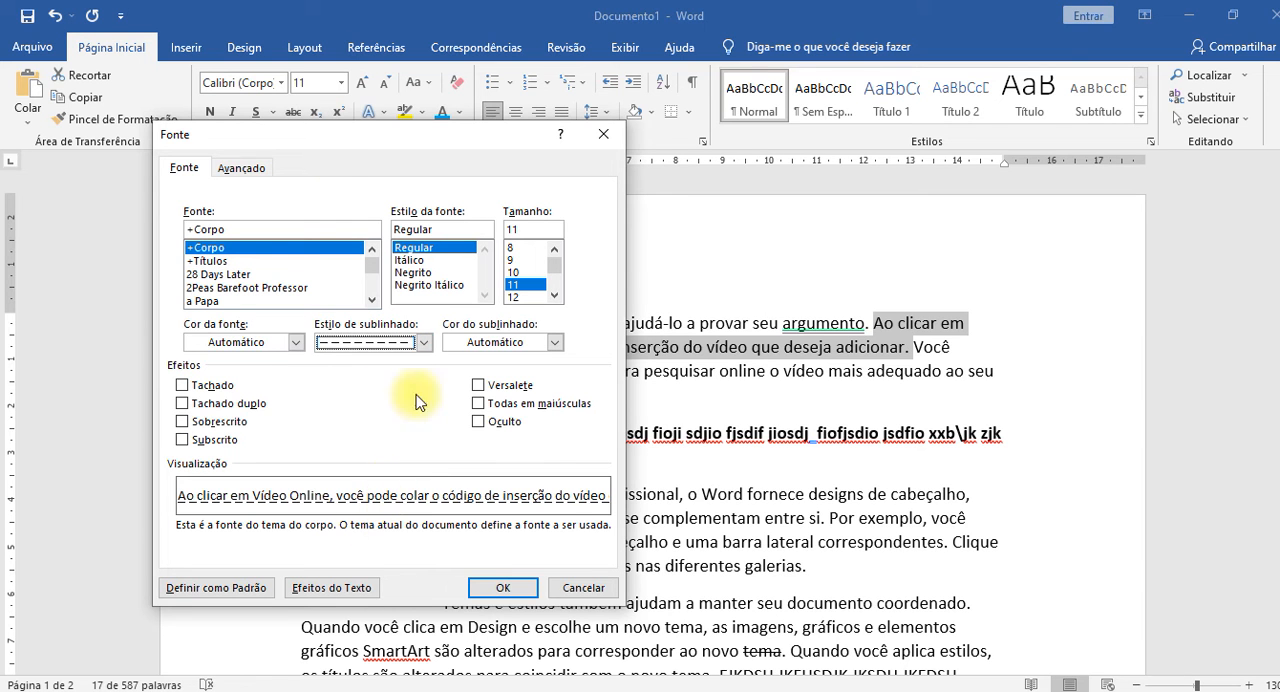
{"action": "left_click_drag", "start_coordinate": [370, 138], "coordinate": [527, 79]}
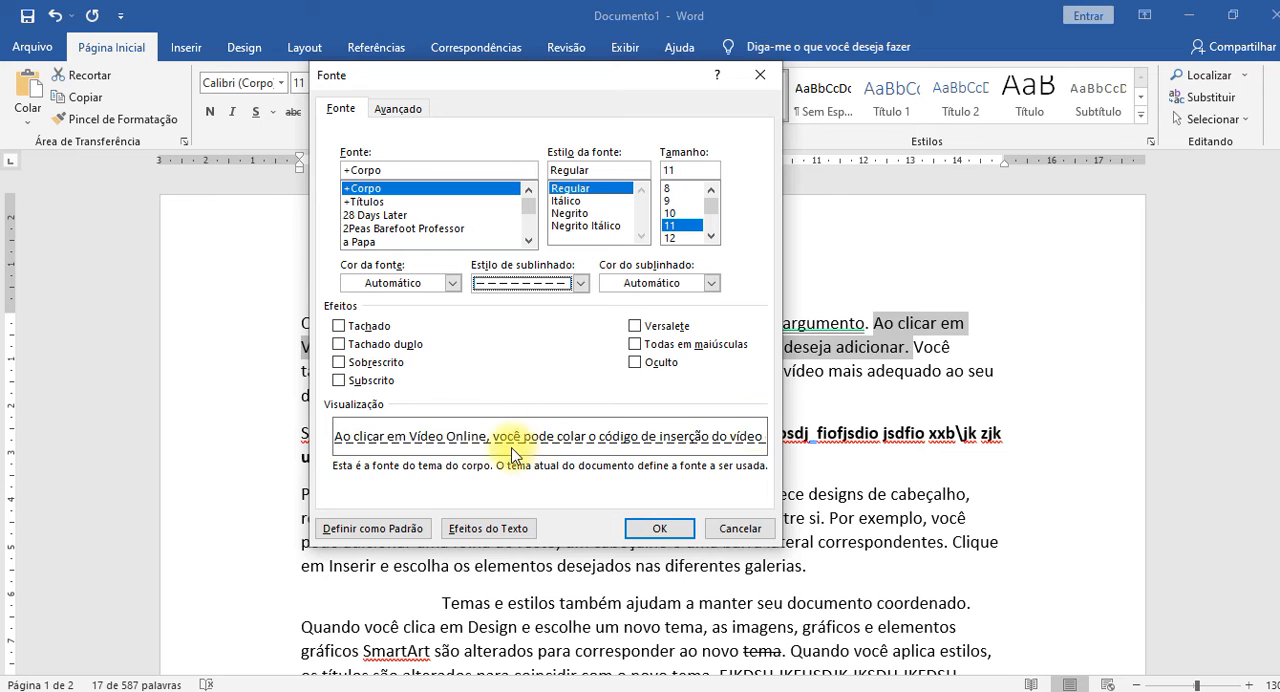
{"action": "left_click", "coordinate": [711, 283]}
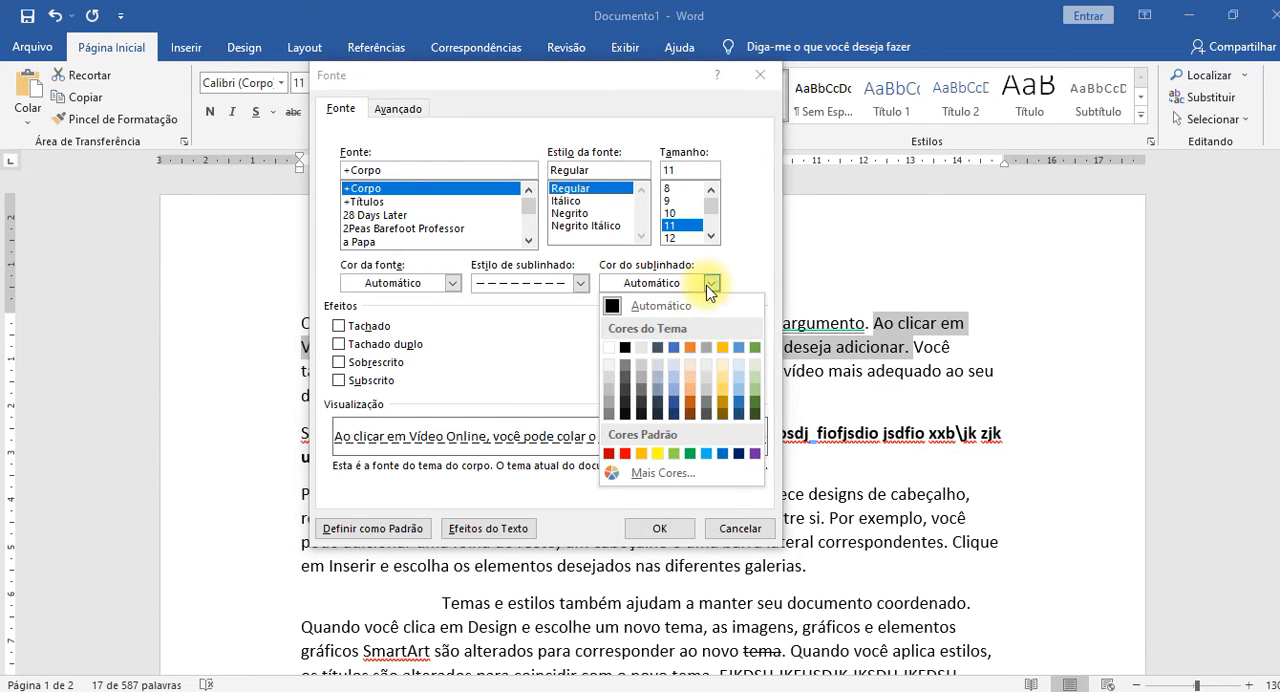
{"action": "left_click", "coordinate": [706, 454]}
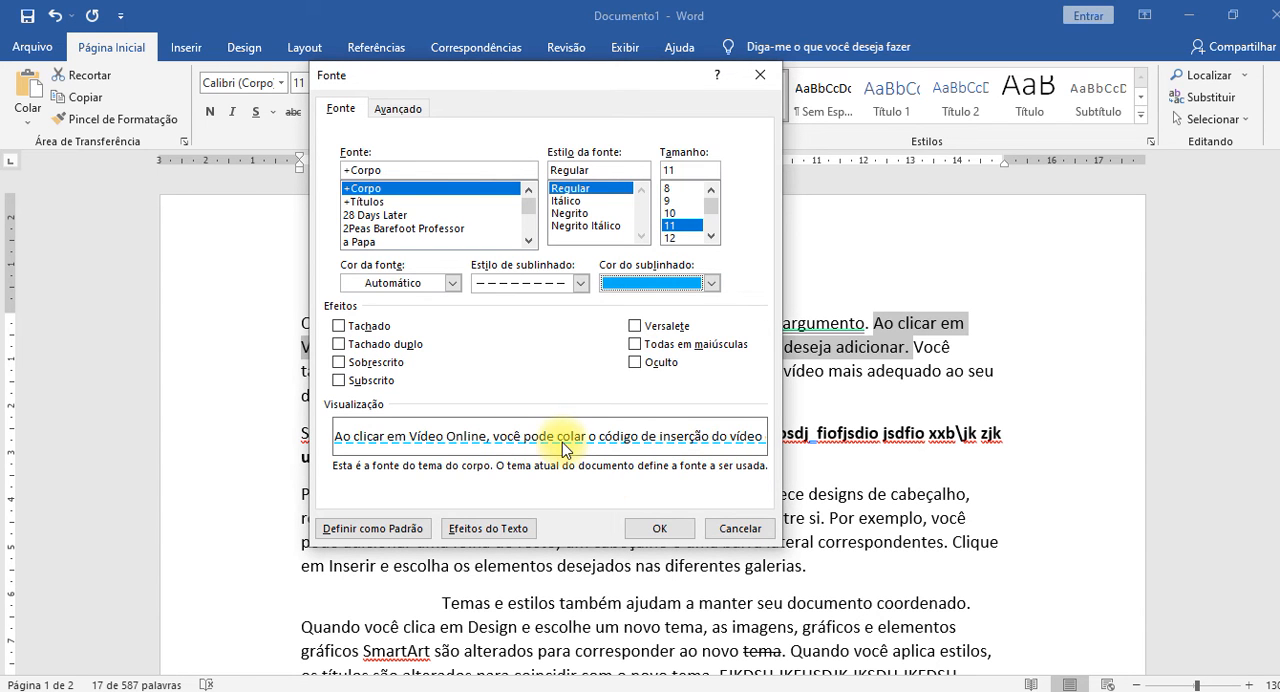
Open the custom color picker for the underline color and place it over the font settings.
{"action": "left_click", "coordinate": [711, 284]}
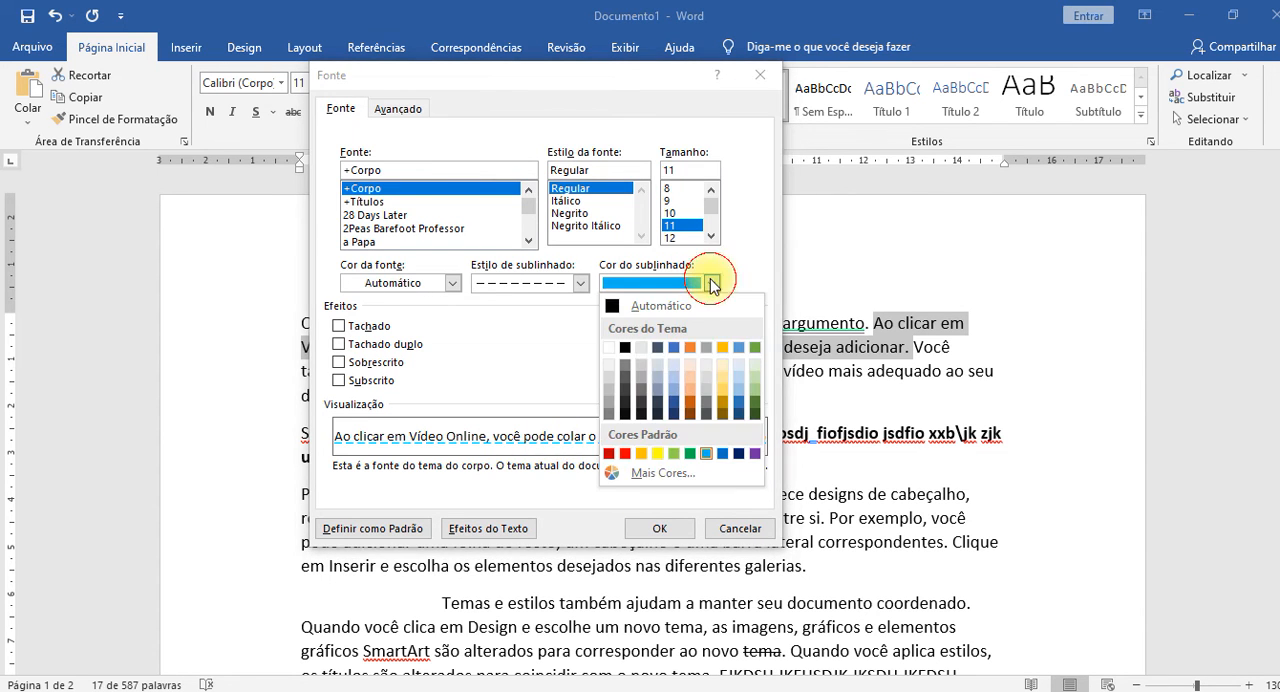
{"action": "left_click", "coordinate": [664, 474]}
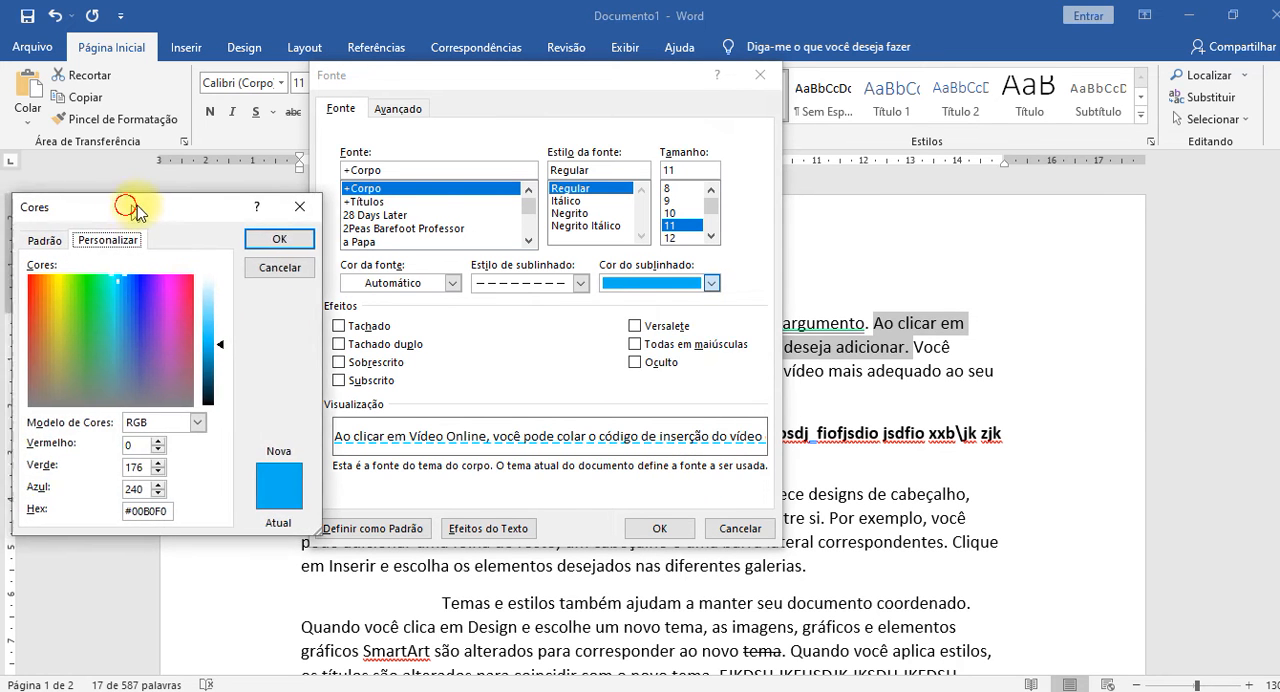
{"action": "left_click_drag", "start_coordinate": [127, 211], "coordinate": [474, 133]}
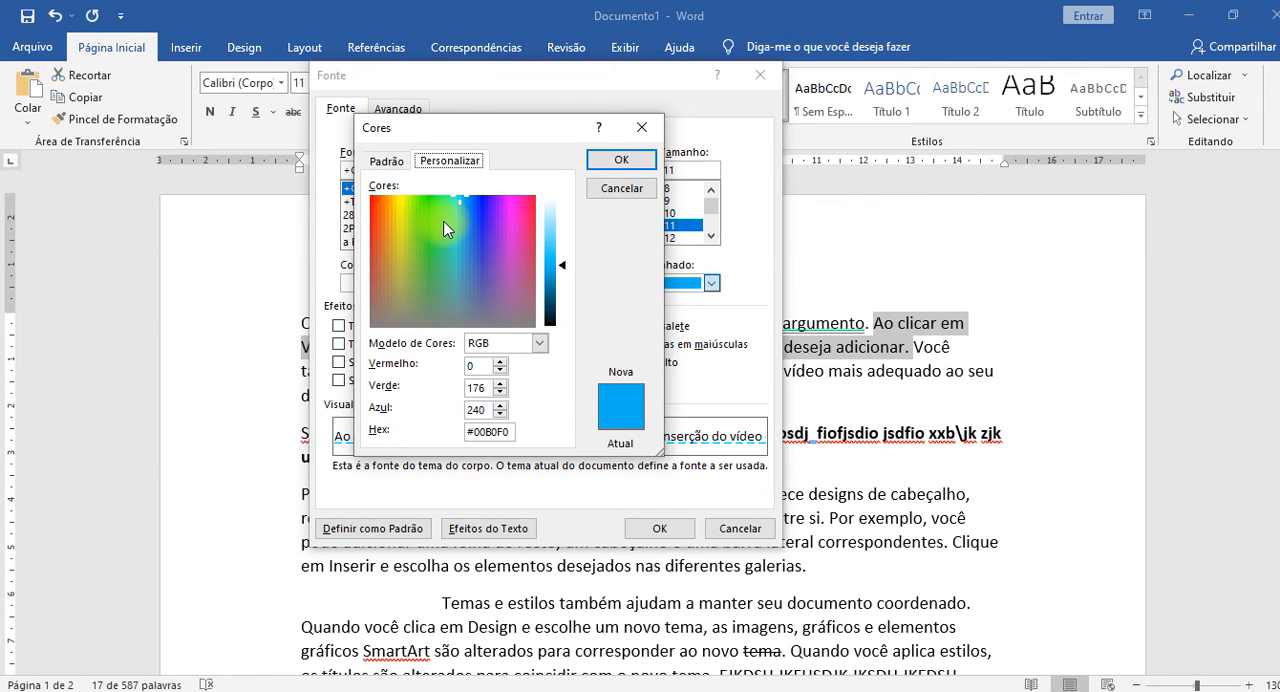
Try several custom underline colors across the spectrum, ending on blue #1A4BD6.
{"action": "left_click", "coordinate": [477, 260]}
{"action": "left_click", "coordinate": [382, 242]}
{"action": "left_click", "coordinate": [439, 210]}
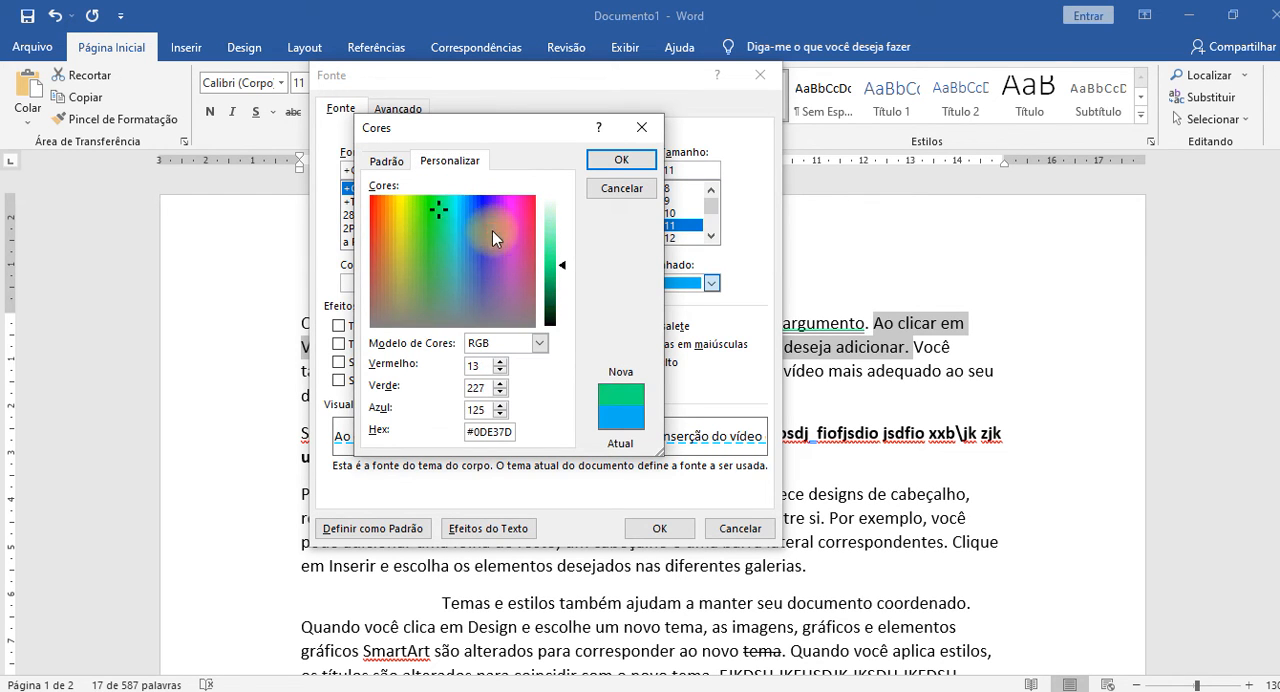
{"action": "left_click", "coordinate": [478, 224]}
{"action": "left_click", "coordinate": [431, 300]}
{"action": "left_click", "coordinate": [496, 228]}
{"action": "left_click", "coordinate": [392, 249]}
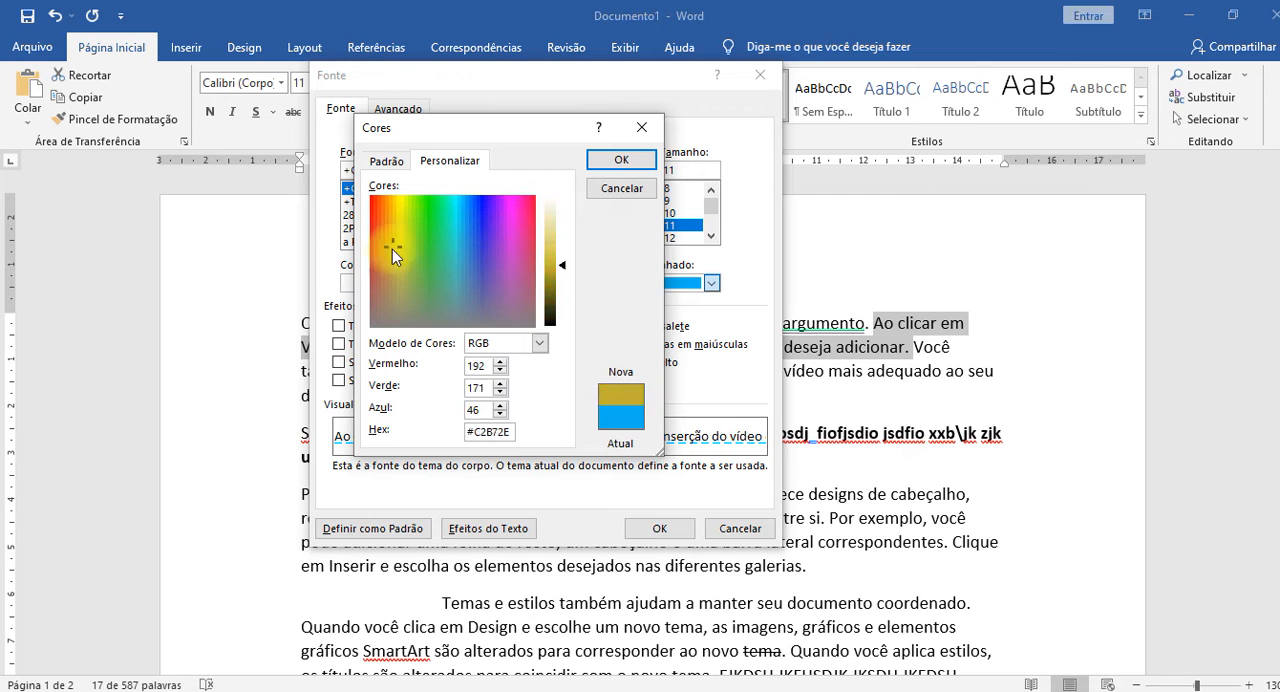
{"action": "left_click", "coordinate": [399, 282]}
{"action": "left_click", "coordinate": [491, 259]}
{"action": "left_click", "coordinate": [472, 224]}
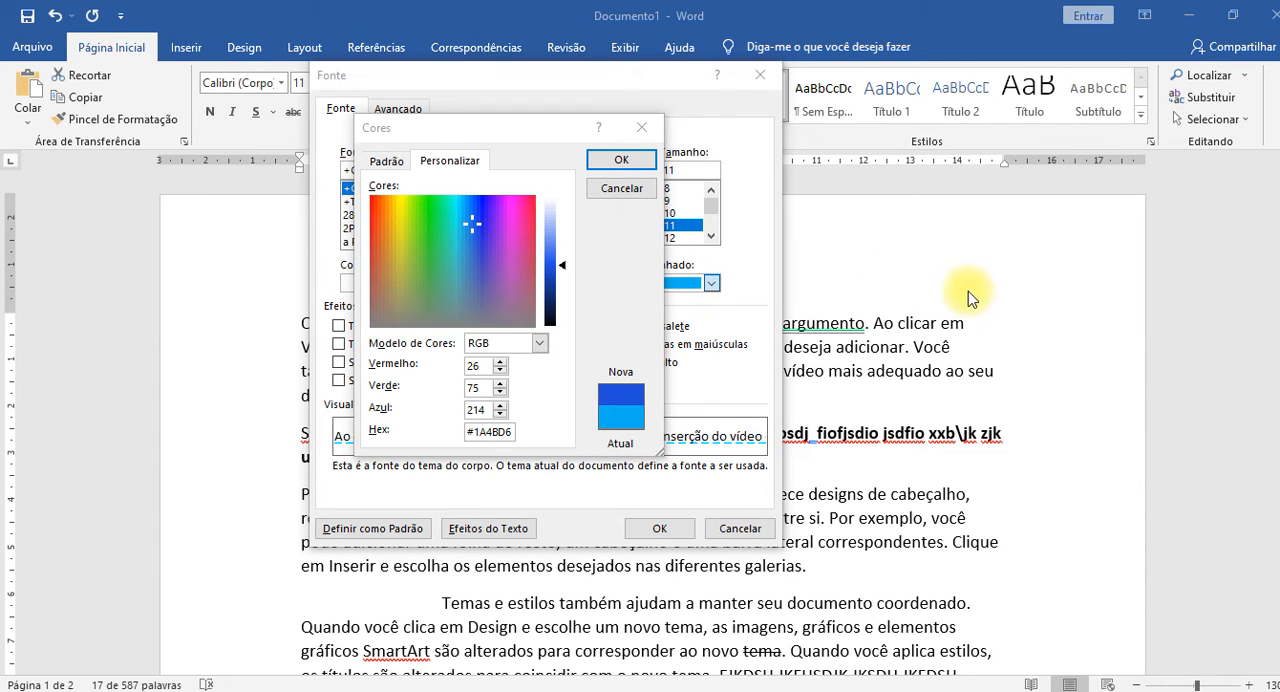
Switch to Calculator, multiply 255 × 255 × 255, and minimize it to return to the color picker.
{"action": "left_click_drag", "start_coordinate": [1279, 400], "coordinate": [557, 132]}
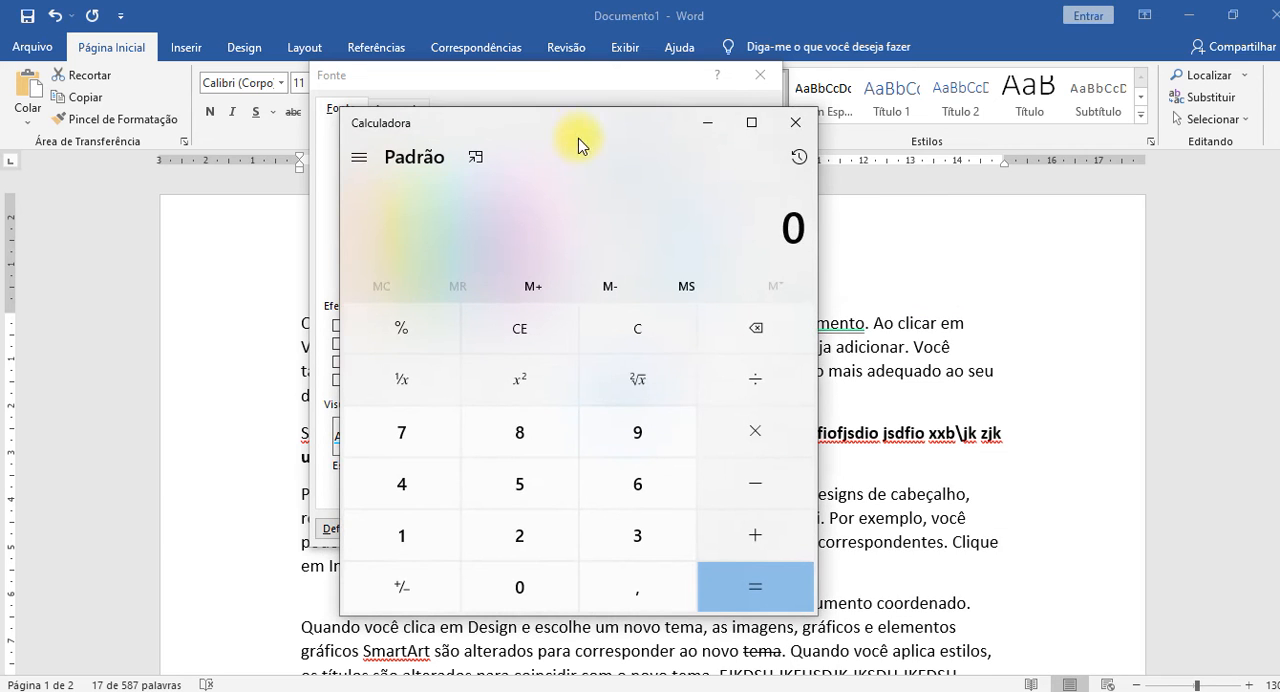
{"action": "type", "text": "255"}
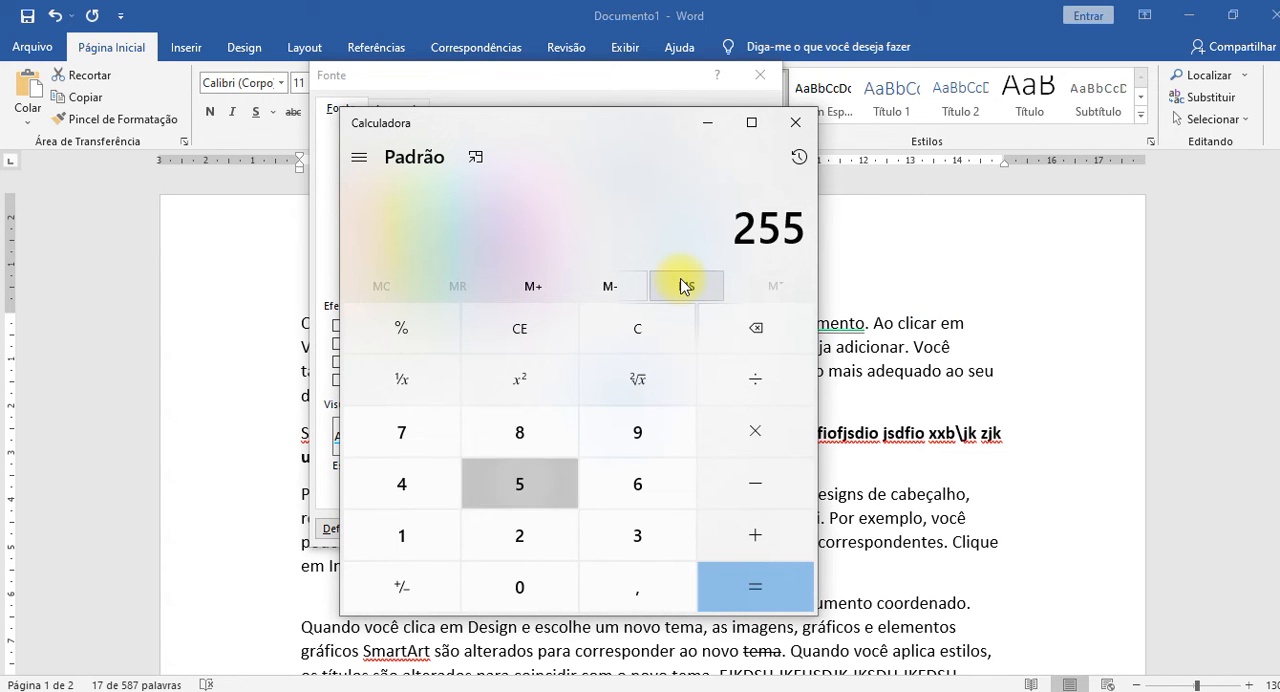
{"action": "type", "text": "*255*255"}
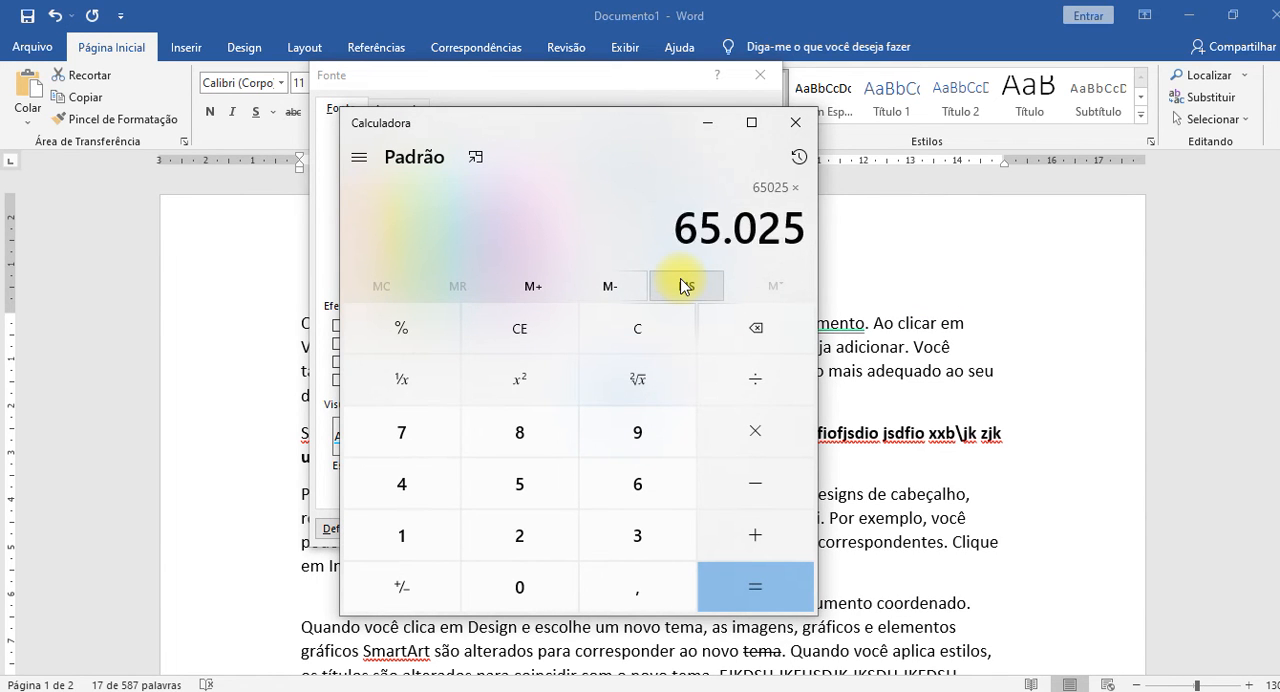
{"action": "key", "text": "Return"}
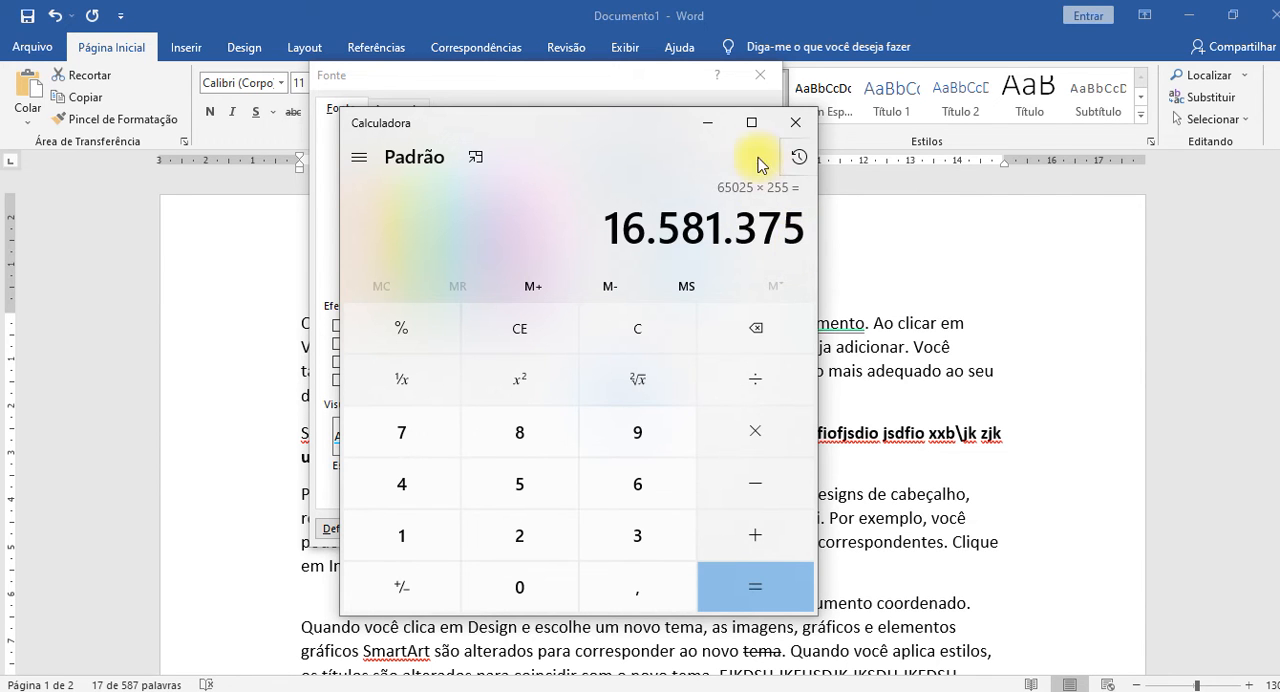
{"action": "left_click", "coordinate": [707, 122]}
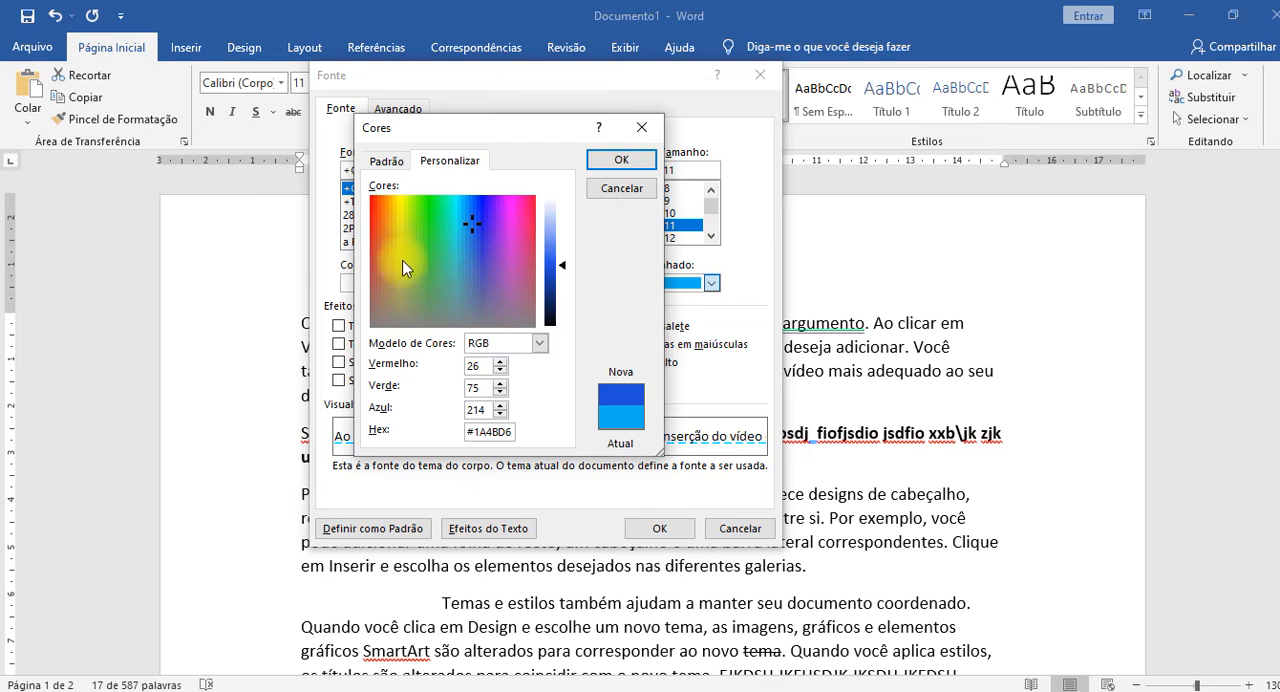
Try purple, brown and olive tones for the custom underline color, ending on green #20D056.
{"action": "left_click", "coordinate": [497, 242]}
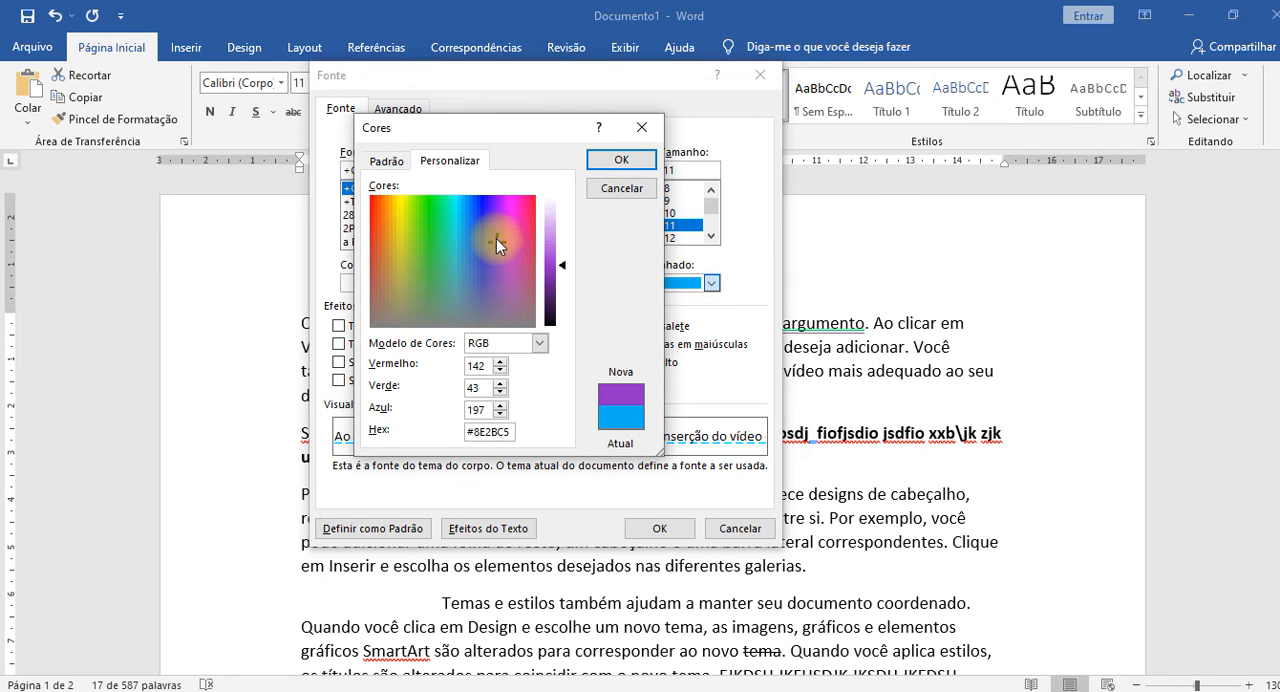
{"action": "left_click_drag", "start_coordinate": [497, 242], "coordinate": [381, 261]}
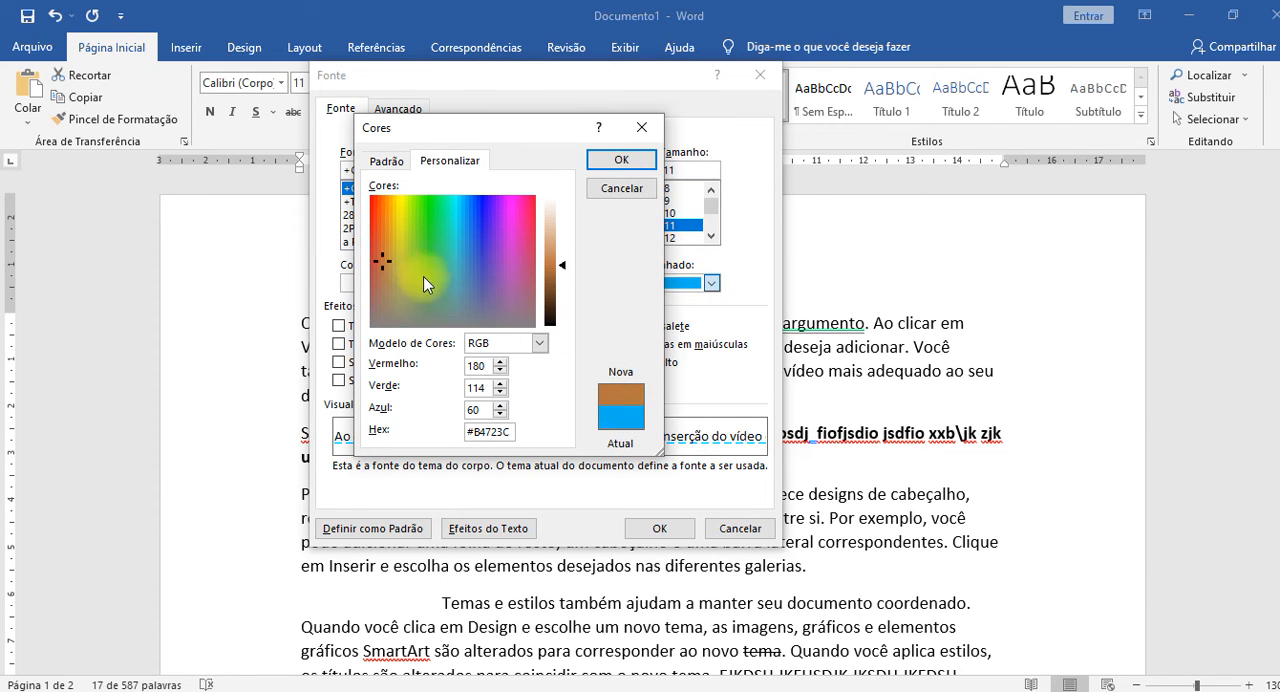
{"action": "left_click_drag", "start_coordinate": [384, 265], "coordinate": [405, 290]}
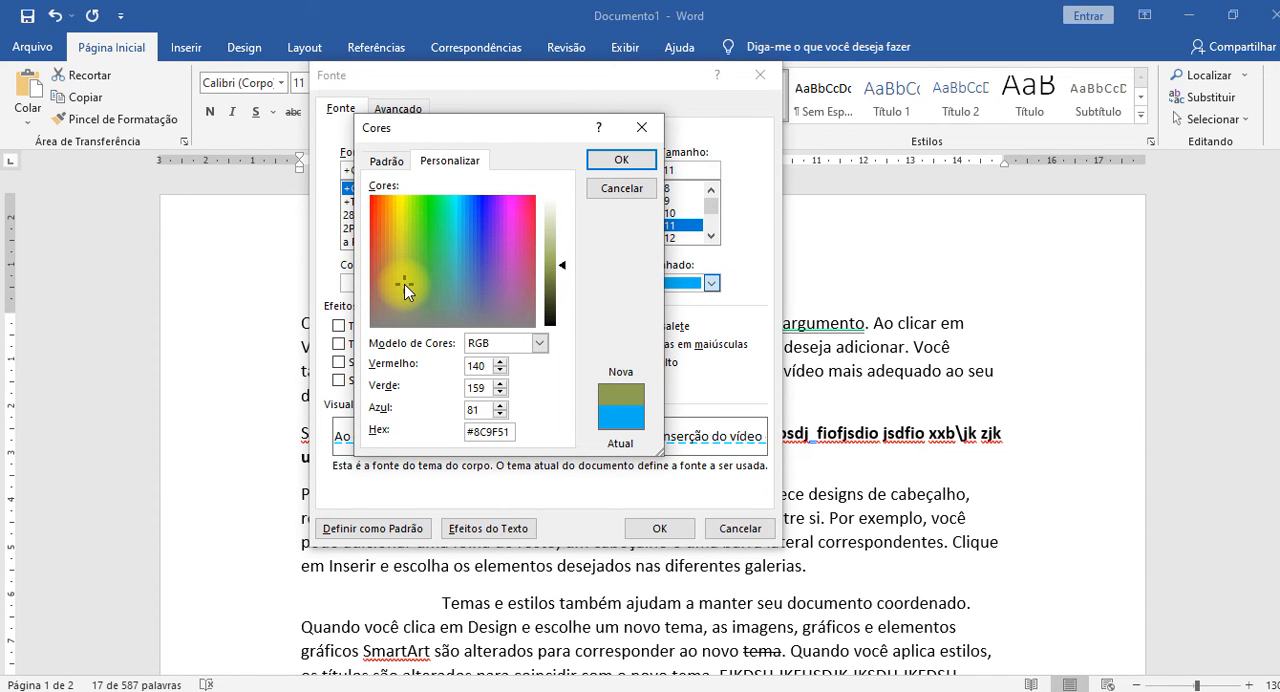
{"action": "left_click_drag", "start_coordinate": [404, 284], "coordinate": [432, 230]}
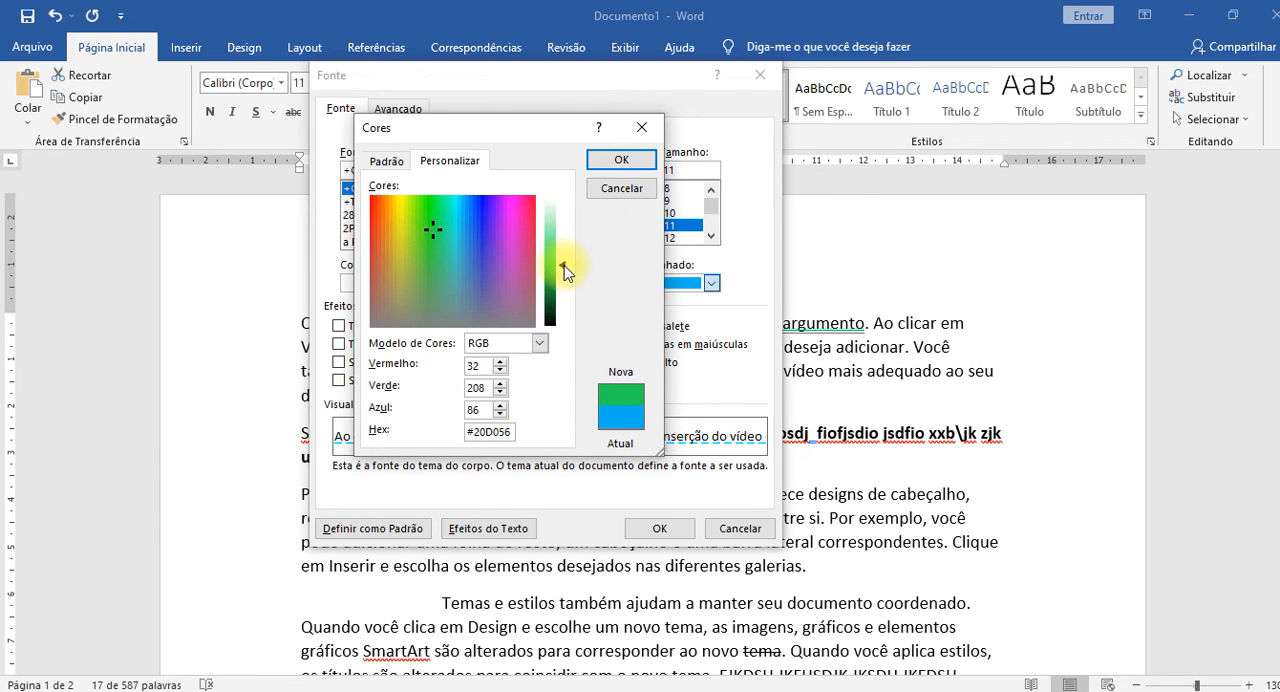
Adjust the lightness and hue of the custom underline color, ending on magenta #FD01CD.
{"action": "mouse_move", "coordinate": [565, 268]}
{"action": "left_mouse_down"}
{"action": "mouse_move", "coordinate": [563, 211]}
{"action": "mouse_move", "coordinate": [560, 337]}
{"action": "mouse_move", "coordinate": [568, 232]}
{"action": "mouse_move", "coordinate": [558, 280]}
{"action": "mouse_move", "coordinate": [559, 248]}
{"action": "left_mouse_up"}
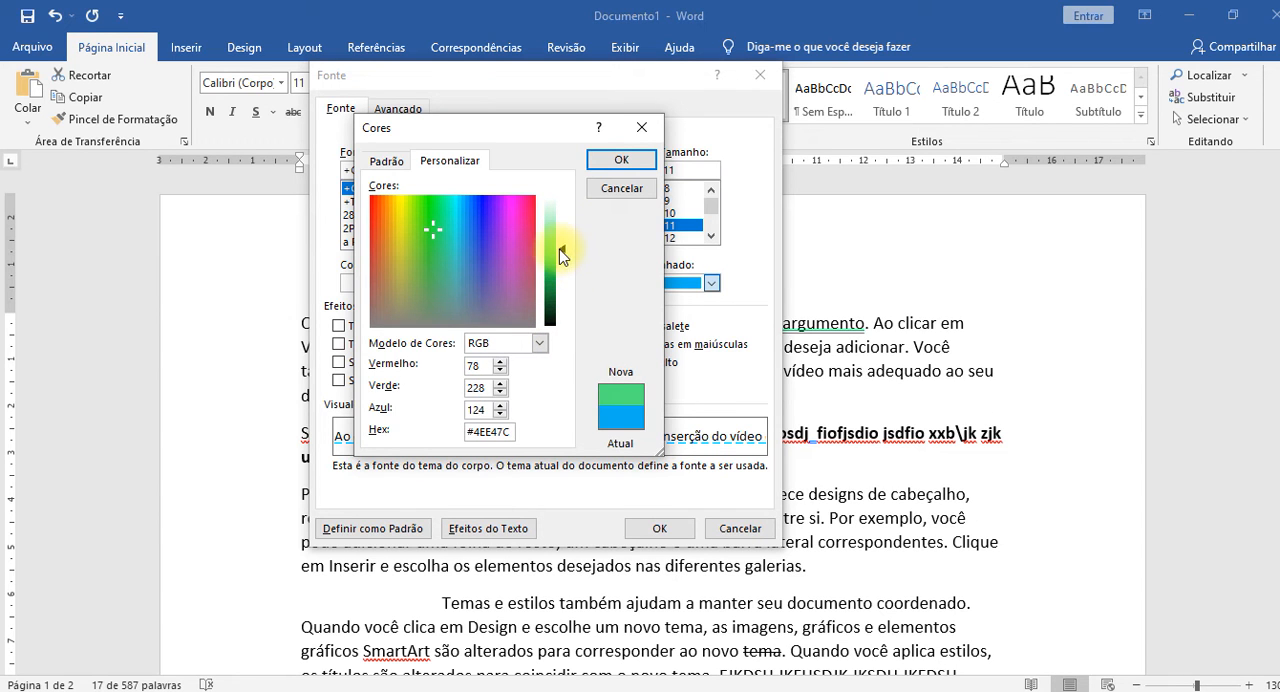
{"action": "left_click", "coordinate": [444, 212]}
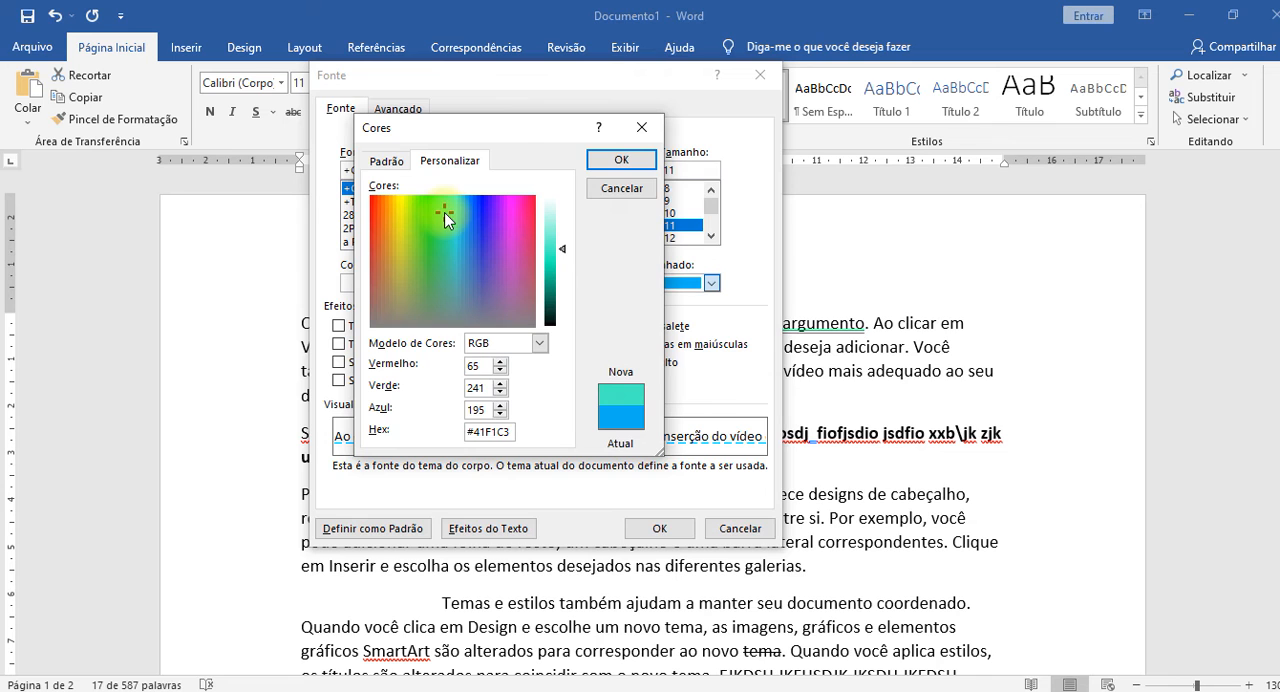
{"action": "mouse_move", "coordinate": [445, 213]}
{"action": "left_mouse_down"}
{"action": "mouse_move", "coordinate": [438, 275]}
{"action": "mouse_move", "coordinate": [423, 237]}
{"action": "mouse_move", "coordinate": [432, 193]}
{"action": "mouse_move", "coordinate": [411, 192]}
{"action": "mouse_move", "coordinate": [472, 193]}
{"action": "mouse_move", "coordinate": [427, 197]}
{"action": "mouse_move", "coordinate": [428, 214]}
{"action": "left_mouse_up"}
{"action": "left_click_drag", "start_coordinate": [562, 249], "coordinate": [562, 262]}
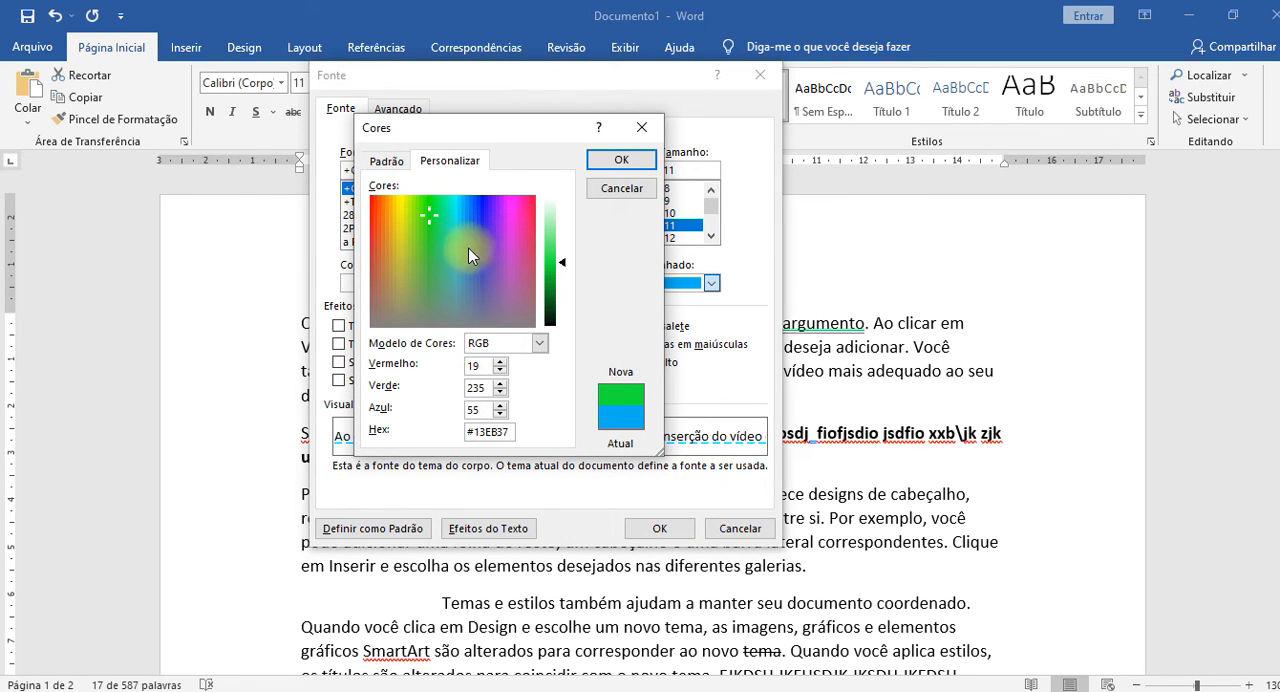
{"action": "left_click_drag", "start_coordinate": [468, 246], "coordinate": [508, 213]}
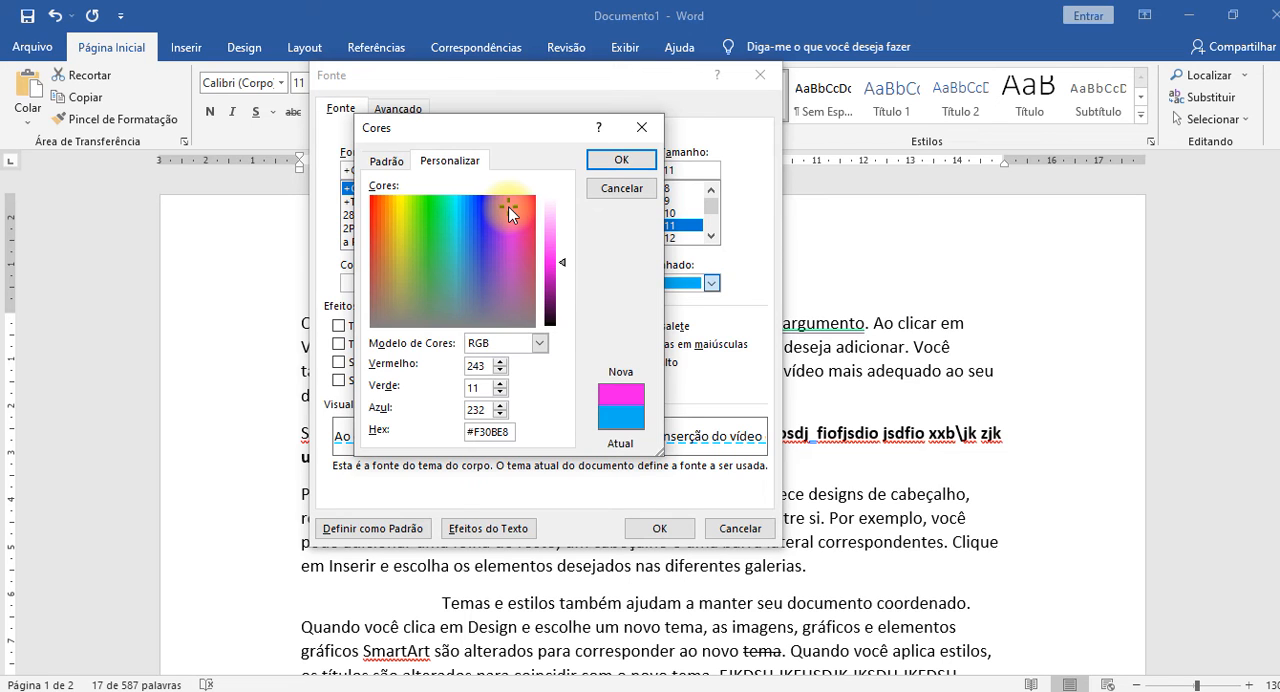
{"action": "left_click_drag", "start_coordinate": [508, 206], "coordinate": [512, 197]}
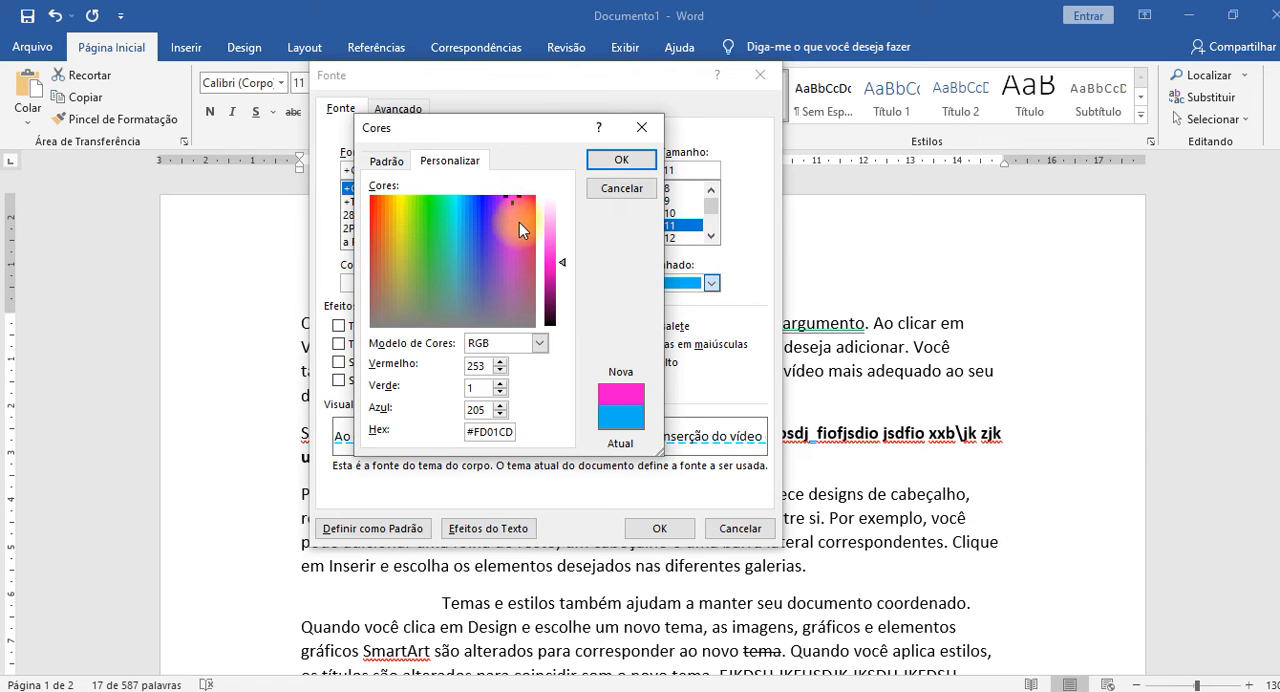
Try green and blue tones for the custom underline color, then adjust the lightness and accept blue #1202E8.
{"action": "left_click_drag", "start_coordinate": [511, 205], "coordinate": [412, 214]}
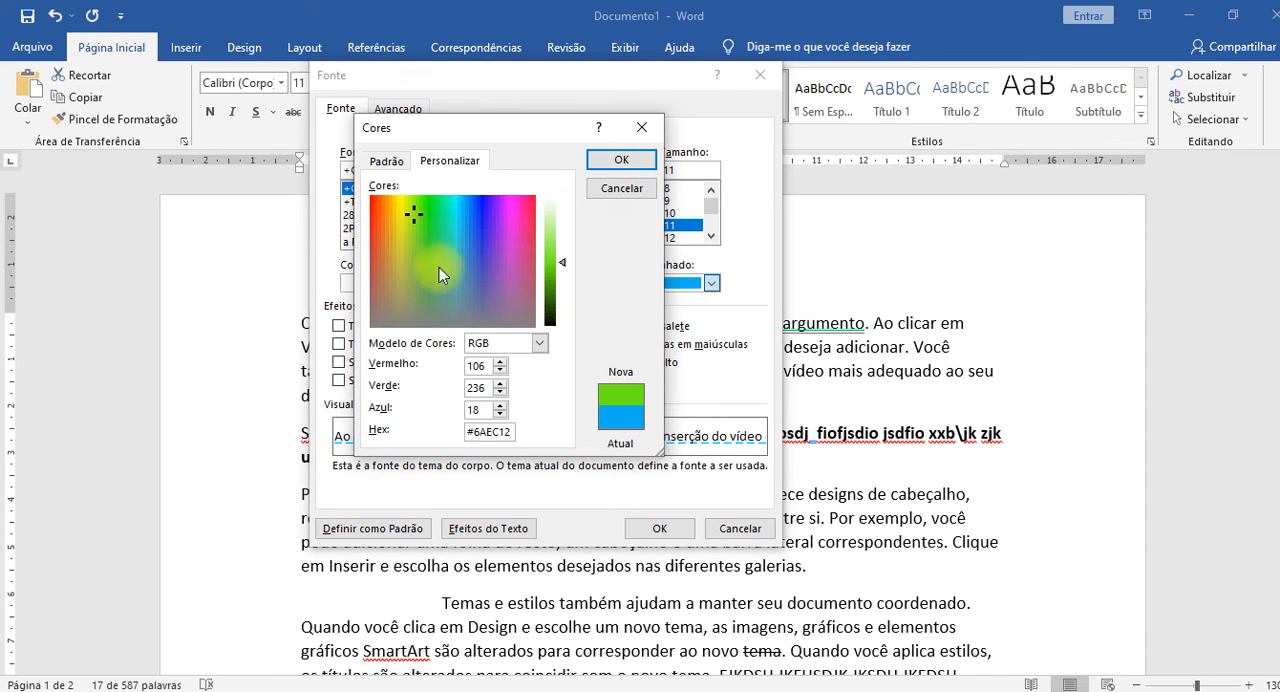
{"action": "left_click_drag", "start_coordinate": [417, 212], "coordinate": [482, 197]}
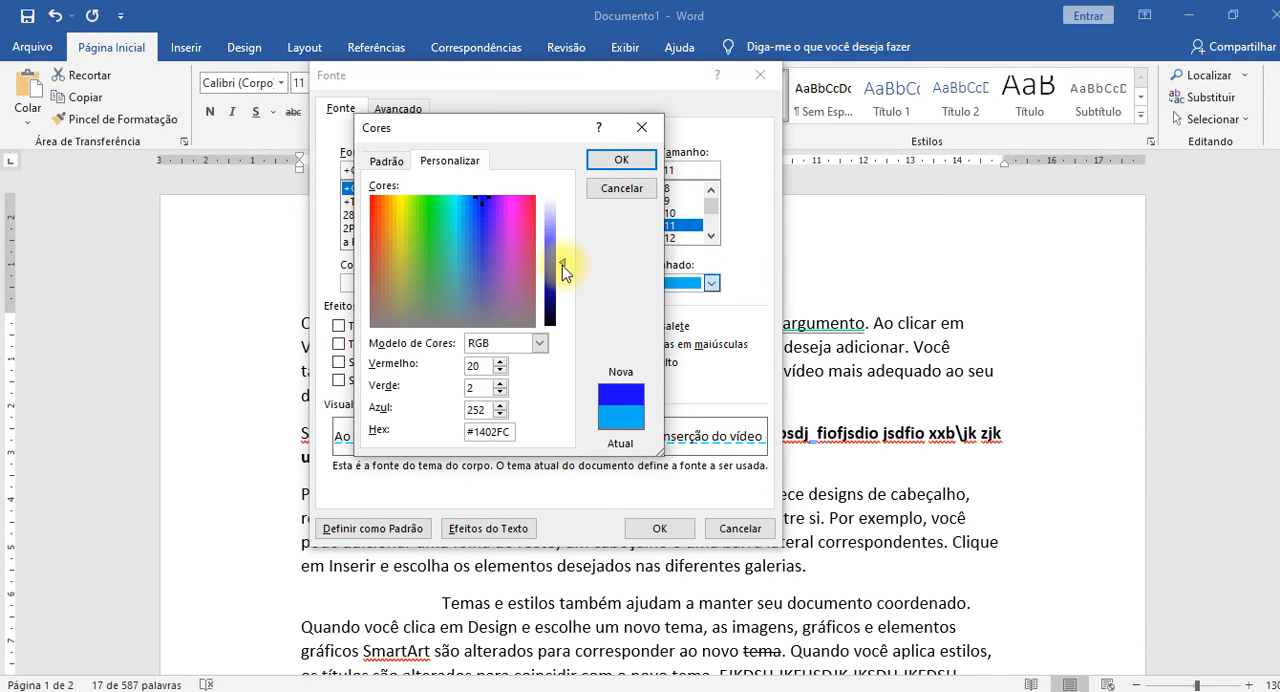
{"action": "left_click_drag", "start_coordinate": [562, 264], "coordinate": [561, 239]}
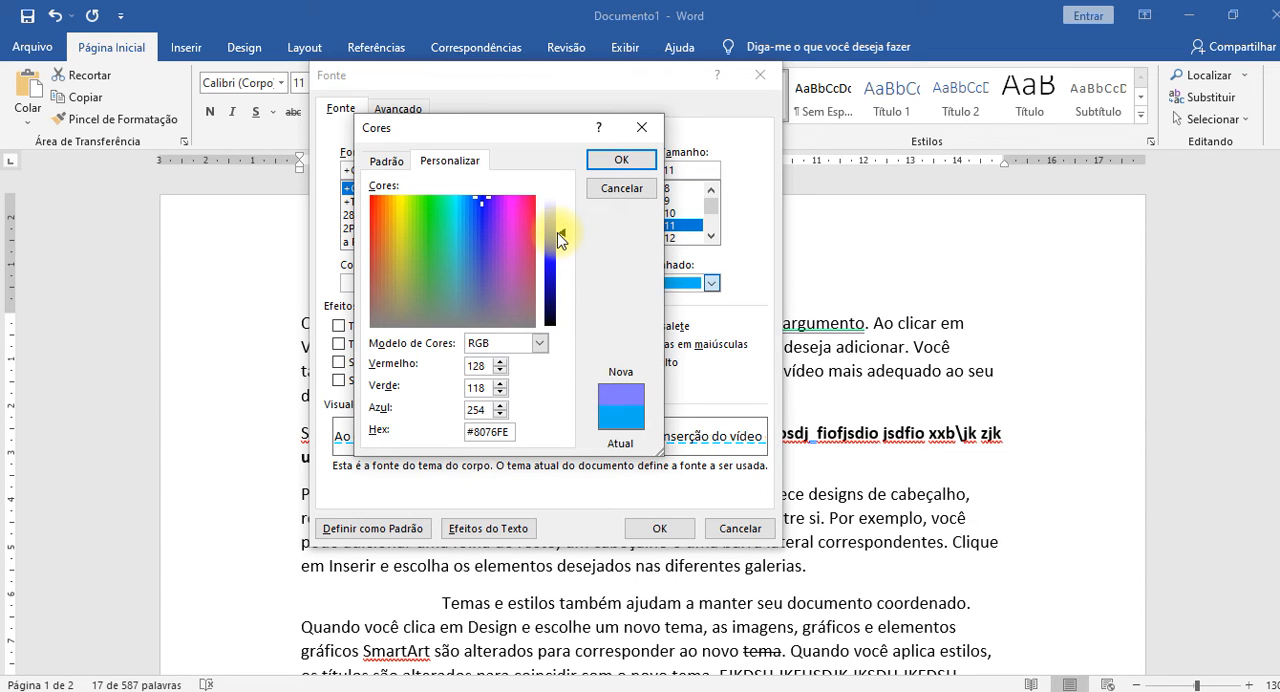
{"action": "left_click_drag", "start_coordinate": [561, 235], "coordinate": [561, 267]}
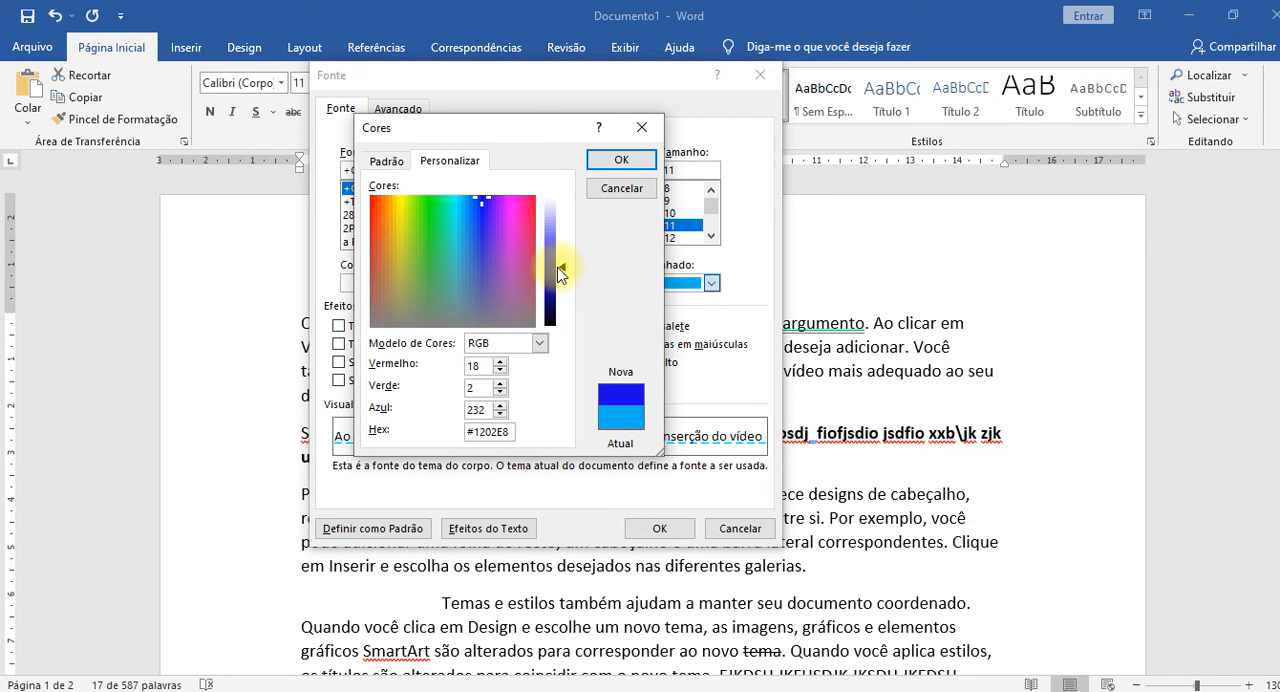
{"action": "left_click", "coordinate": [617, 166]}
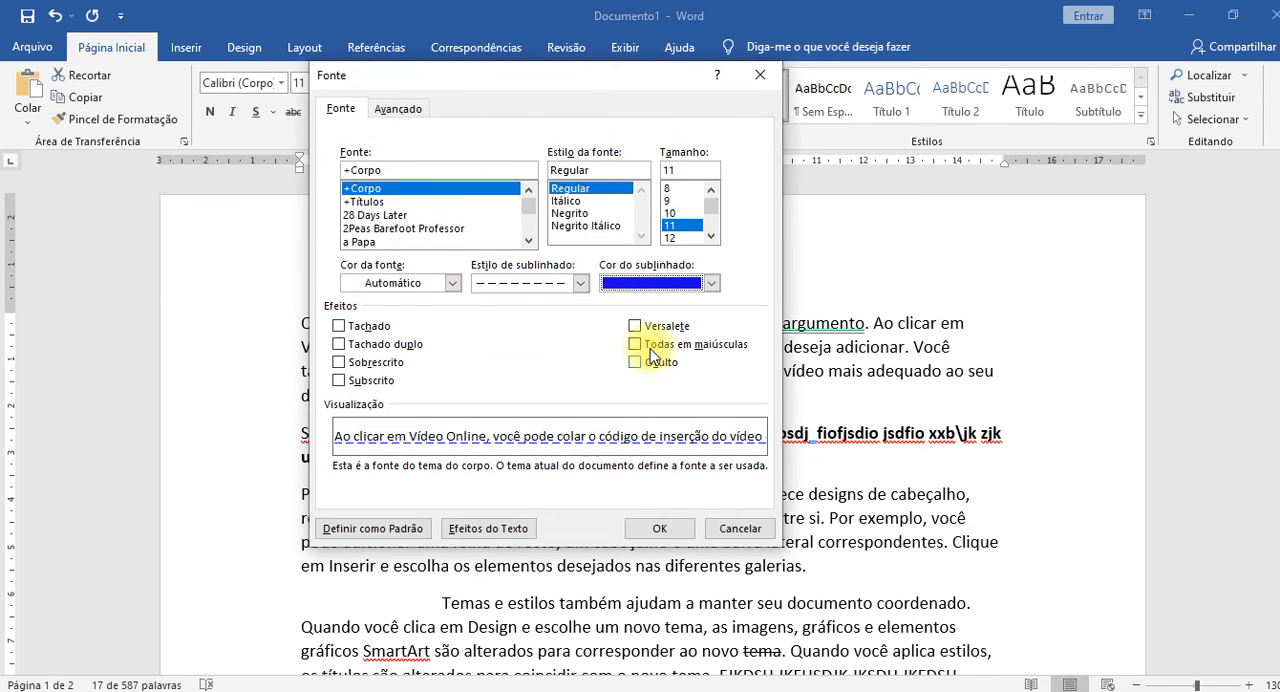
Check the recent underline colors, apply the font settings to the selected sentence and deselect it.
{"action": "left_click", "coordinate": [711, 283]}
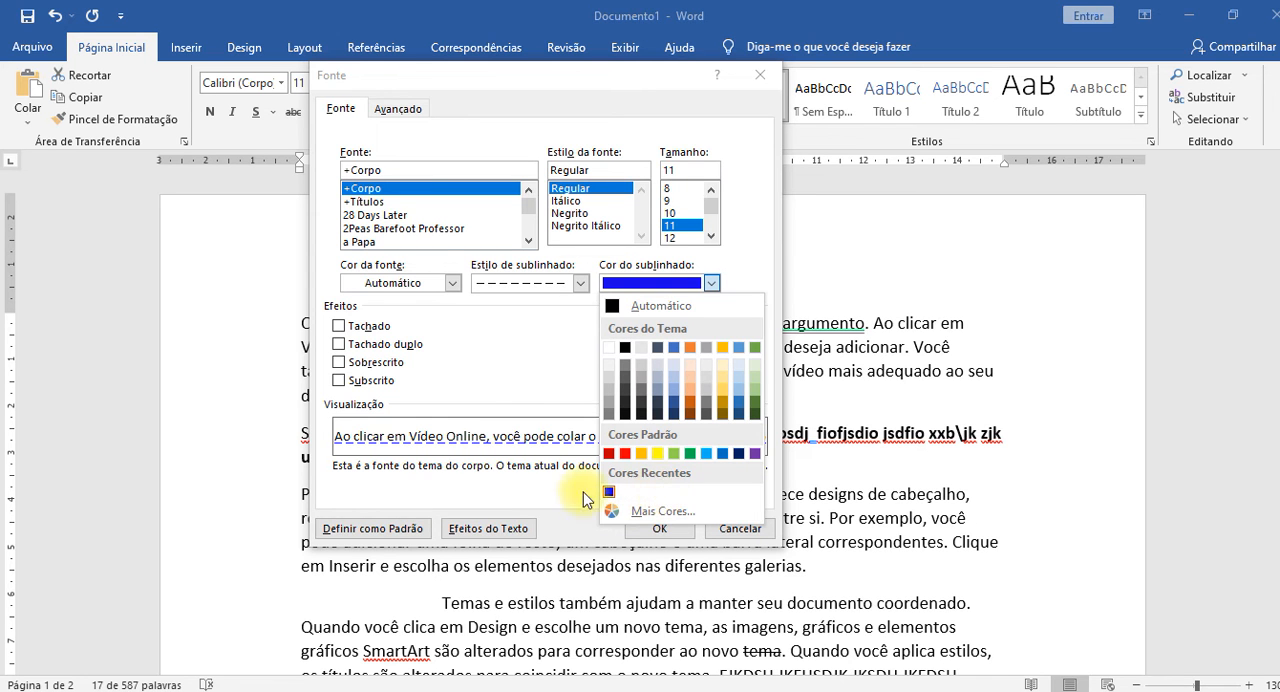
{"action": "left_click", "coordinate": [648, 525]}
{"action": "left_click", "coordinate": [659, 528]}
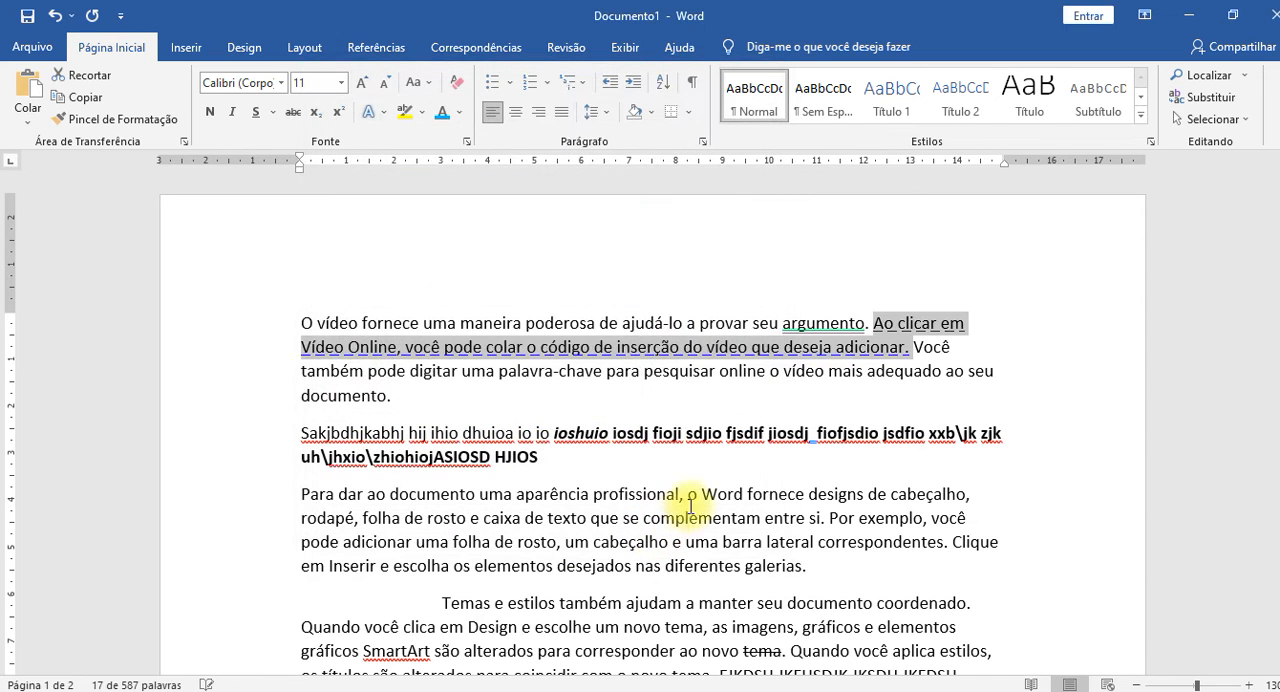
{"action": "left_click", "coordinate": [806, 393]}
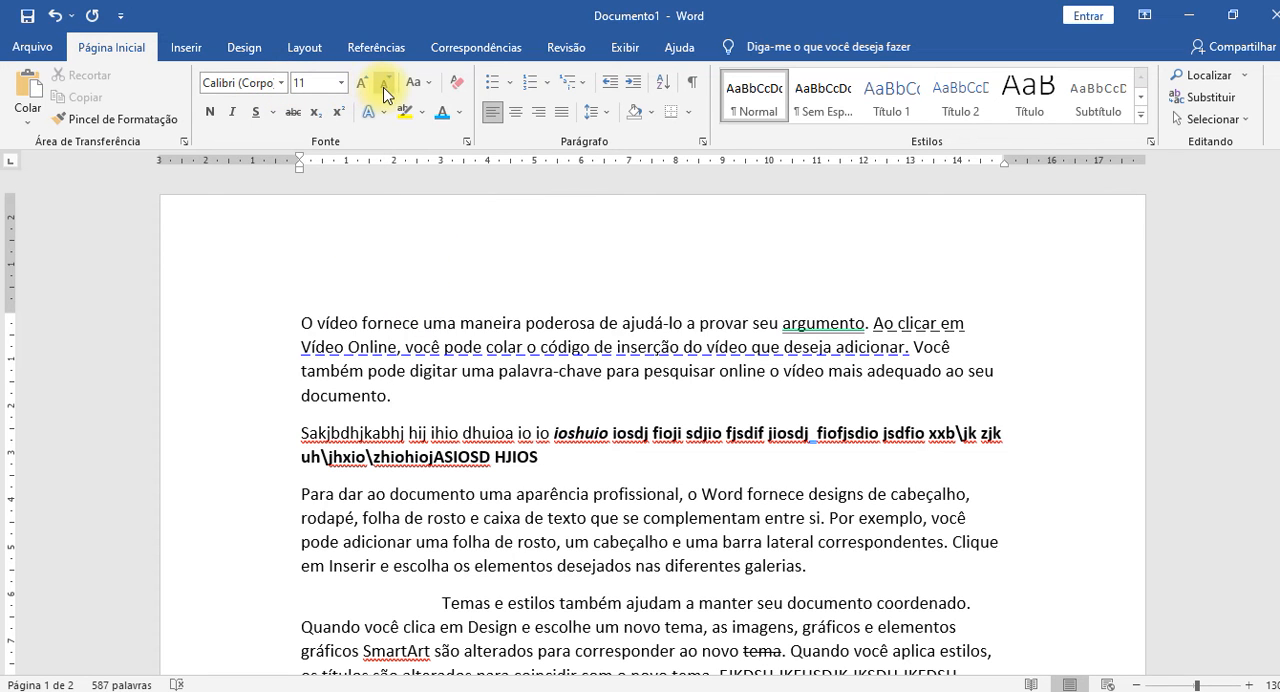
Select the word "vídeo" in the first line and enlarge its font stepwise to 72 pt.
{"action": "left_click", "coordinate": [339, 86]}
{"action": "left_click", "coordinate": [339, 86]}
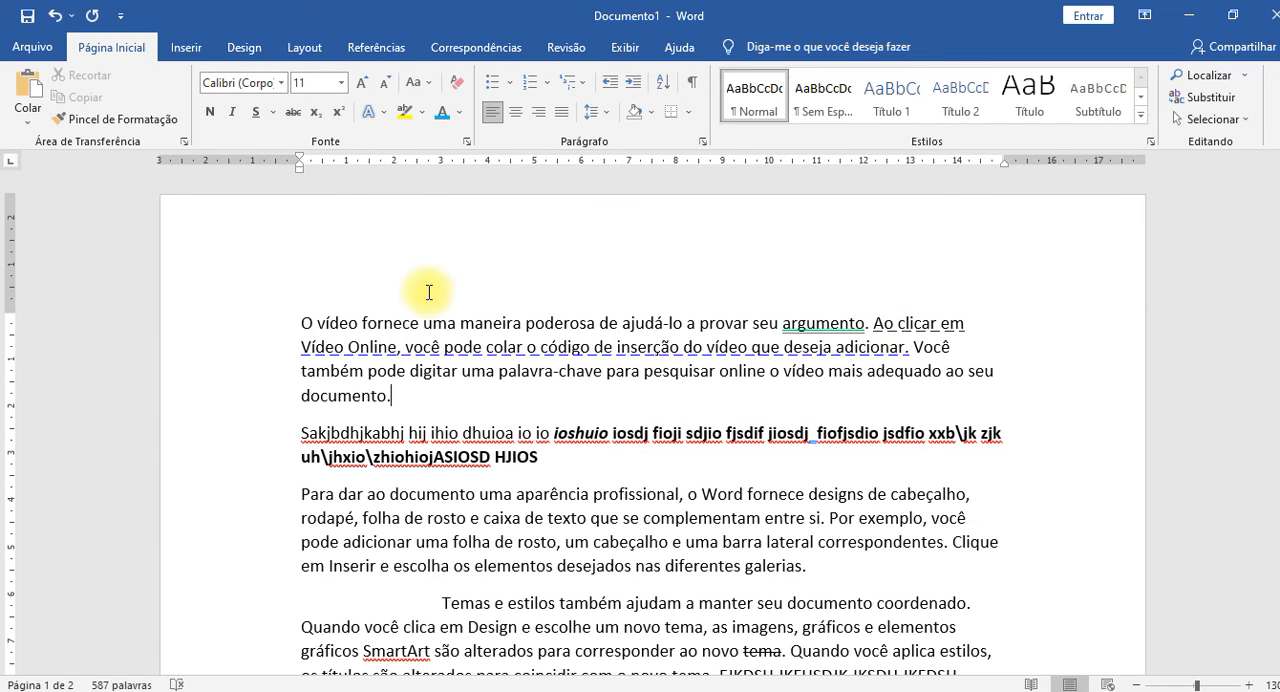
{"action": "left_click", "coordinate": [335, 323]}
{"action": "double_click", "coordinate": [335, 323]}
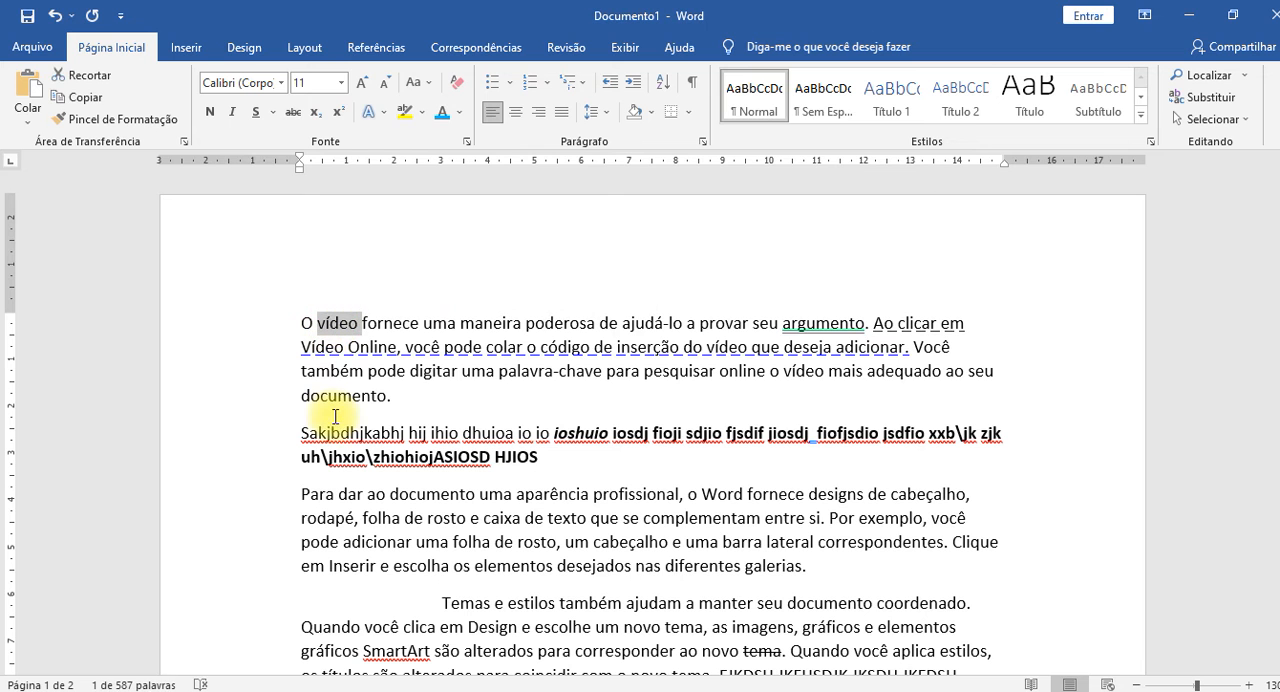
{"action": "double_click", "coordinate": [359, 83]}
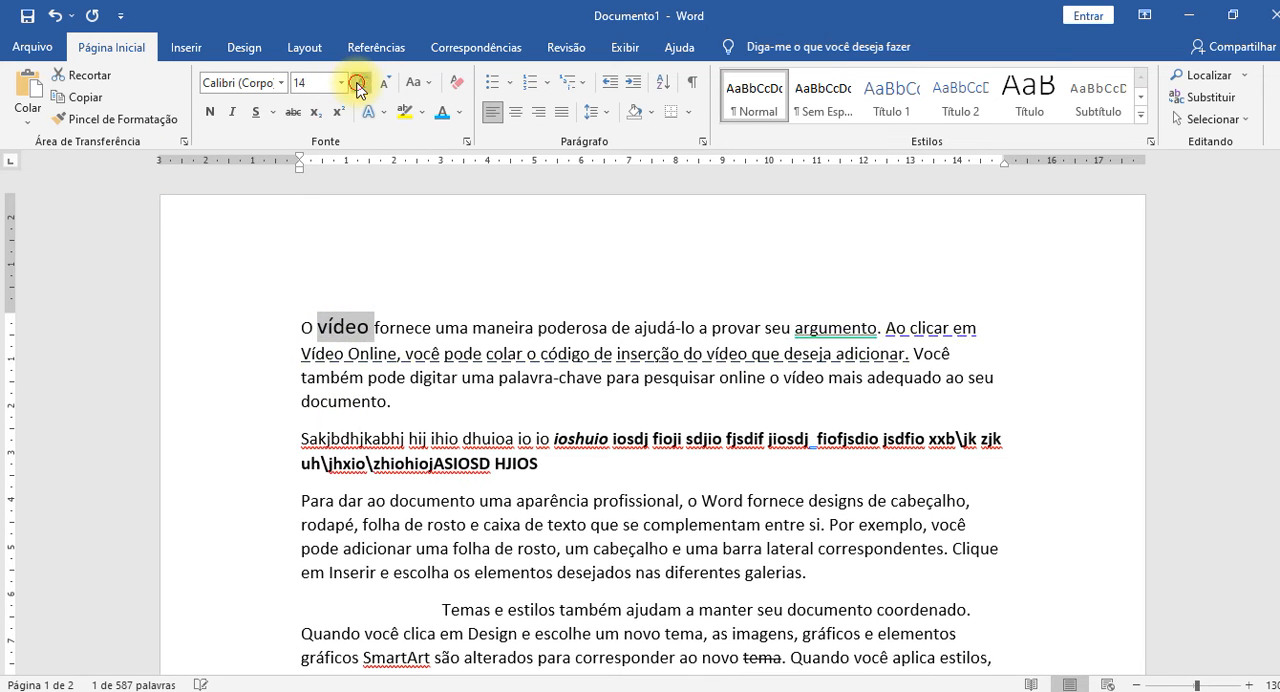
{"action": "triple_click", "coordinate": [359, 83]}
{"action": "double_click", "coordinate": [359, 83]}
{"action": "double_click", "coordinate": [359, 83]}
{"action": "left_click", "coordinate": [359, 83]}
{"action": "double_click", "coordinate": [359, 83]}
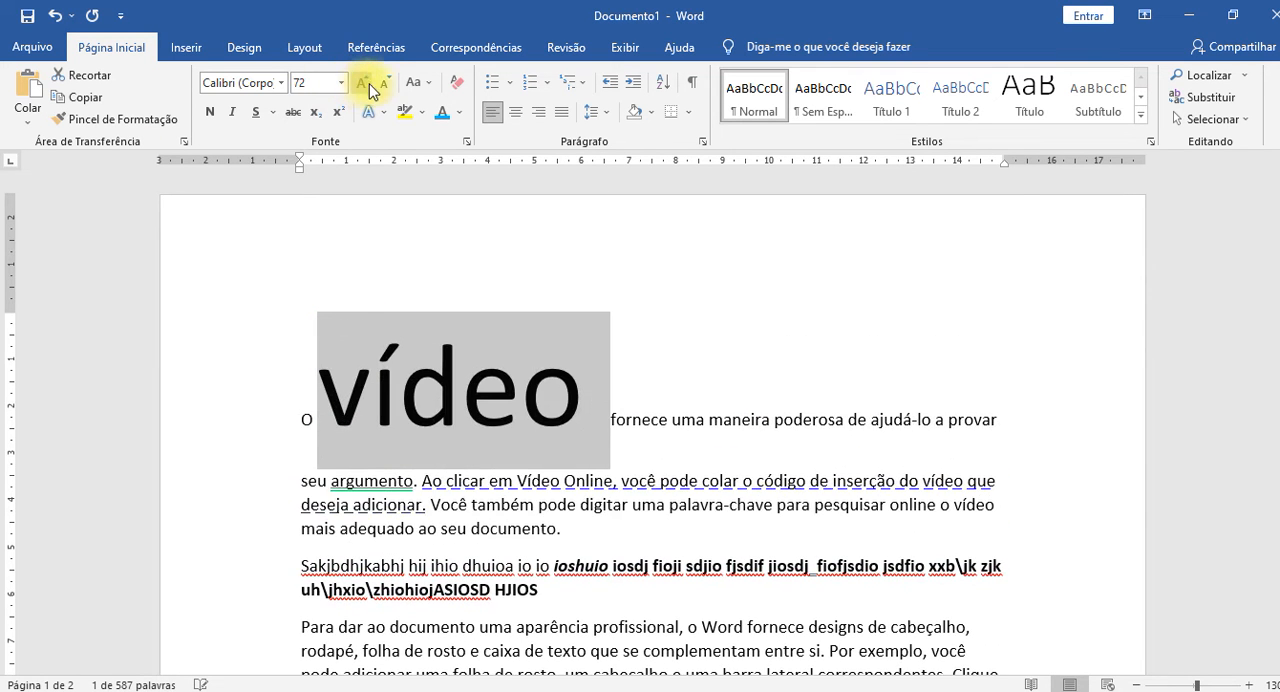
Shrink the font of the selected word "vídeo" stepwise to 6 pt.
{"action": "double_click", "coordinate": [383, 84]}
{"action": "double_click", "coordinate": [383, 84]}
{"action": "left_click", "coordinate": [383, 84]}
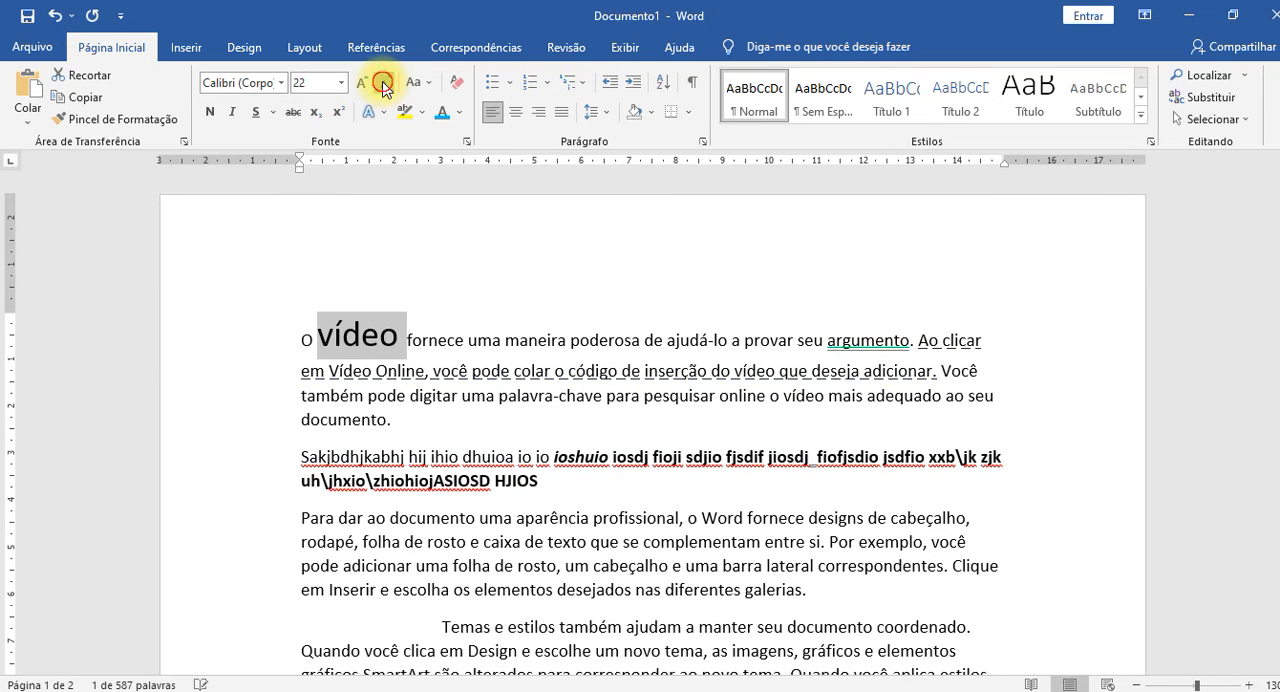
{"action": "left_click", "coordinate": [383, 84]}
{"action": "double_click", "coordinate": [383, 84]}
{"action": "double_click", "coordinate": [383, 84]}
{"action": "left_click", "coordinate": [383, 88]}
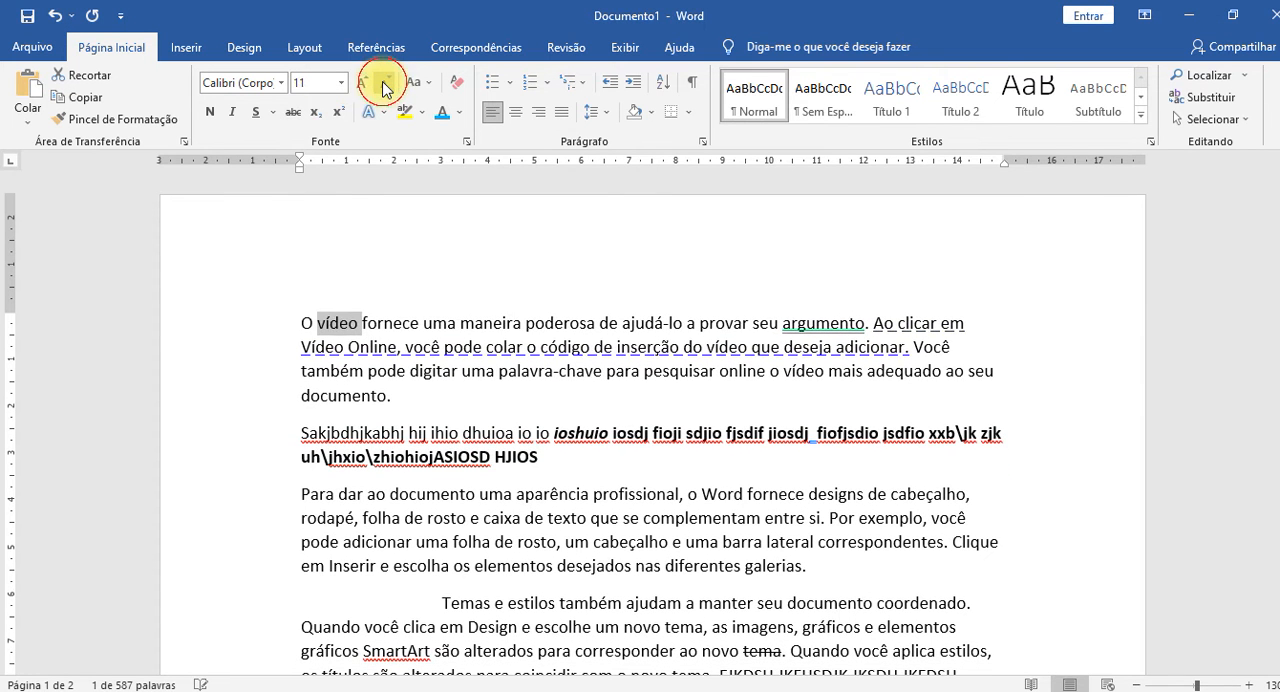
{"action": "double_click", "coordinate": [383, 88]}
{"action": "double_click", "coordinate": [382, 90]}
{"action": "left_click", "coordinate": [381, 93]}
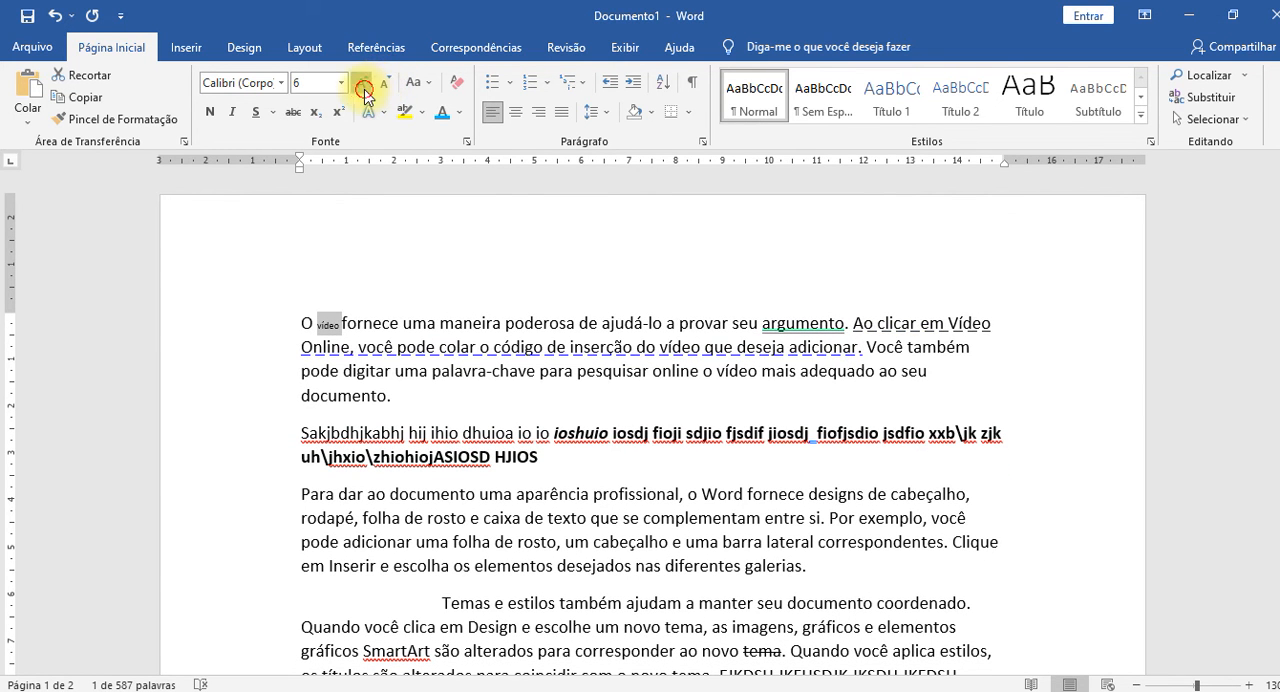
Enlarge the word "vídeo" beyond 18 pt and reduce it stepwise to 12 pt.
{"action": "double_click", "coordinate": [364, 90]}
{"action": "double_click", "coordinate": [364, 90]}
{"action": "left_click", "coordinate": [364, 90]}
{"action": "double_click", "coordinate": [364, 90]}
{"action": "double_click", "coordinate": [364, 90]}
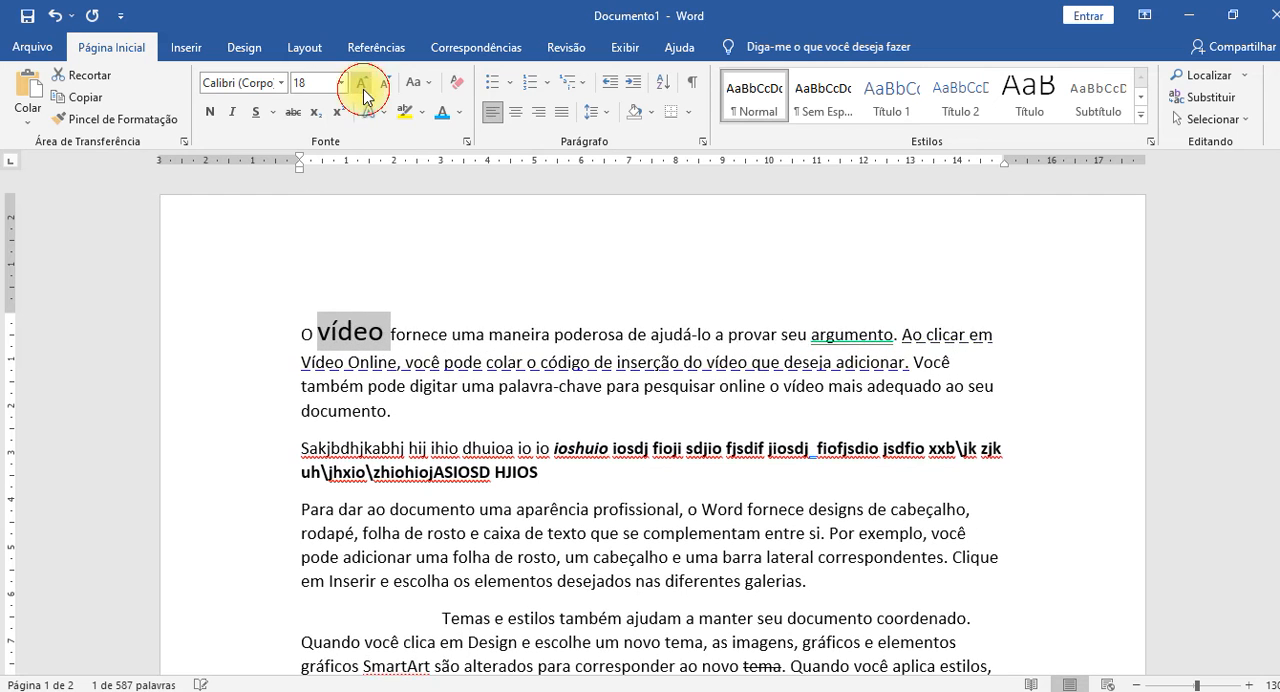
{"action": "double_click", "coordinate": [364, 90]}
{"action": "left_click", "coordinate": [366, 88]}
{"action": "left_click", "coordinate": [383, 90]}
{"action": "double_click", "coordinate": [383, 92]}
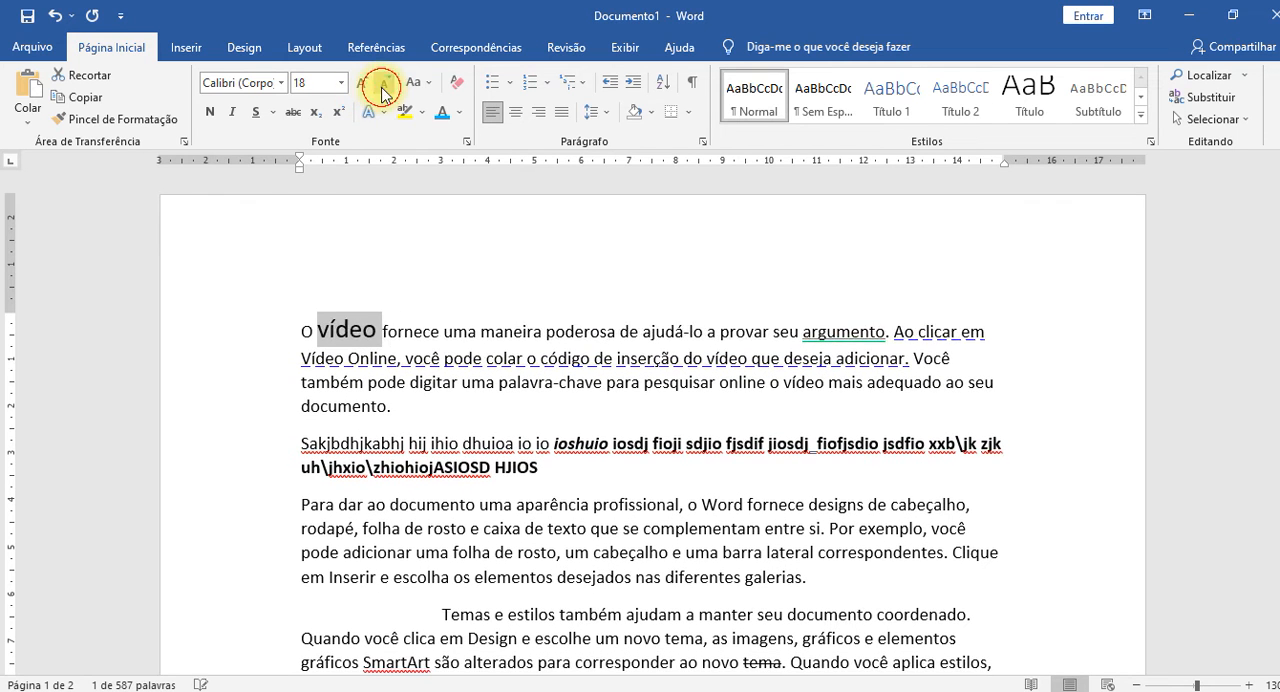
{"action": "double_click", "coordinate": [383, 90]}
{"action": "left_click", "coordinate": [383, 90]}
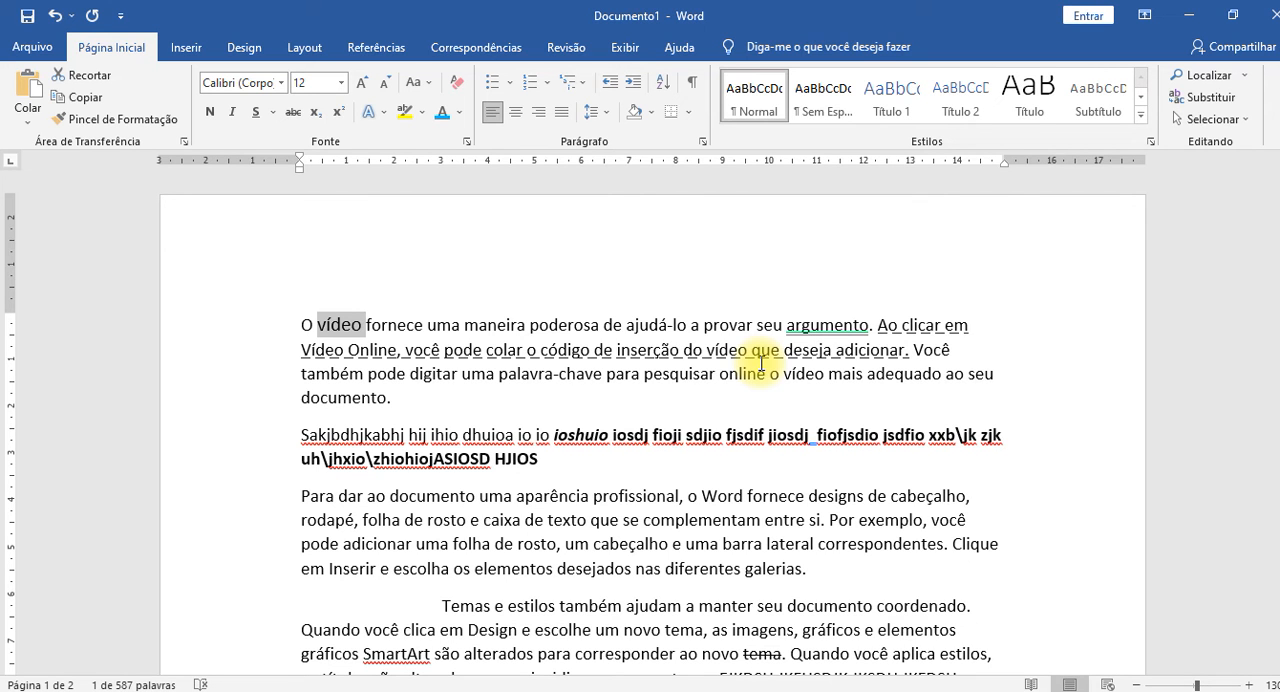
Reduce the selected word "vídeo" to 7 pt and increase it to 22 pt.
{"action": "key", "text": "ctrl+bracketleft"}
{"action": "key", "text": "ctrl+bracketleft"}
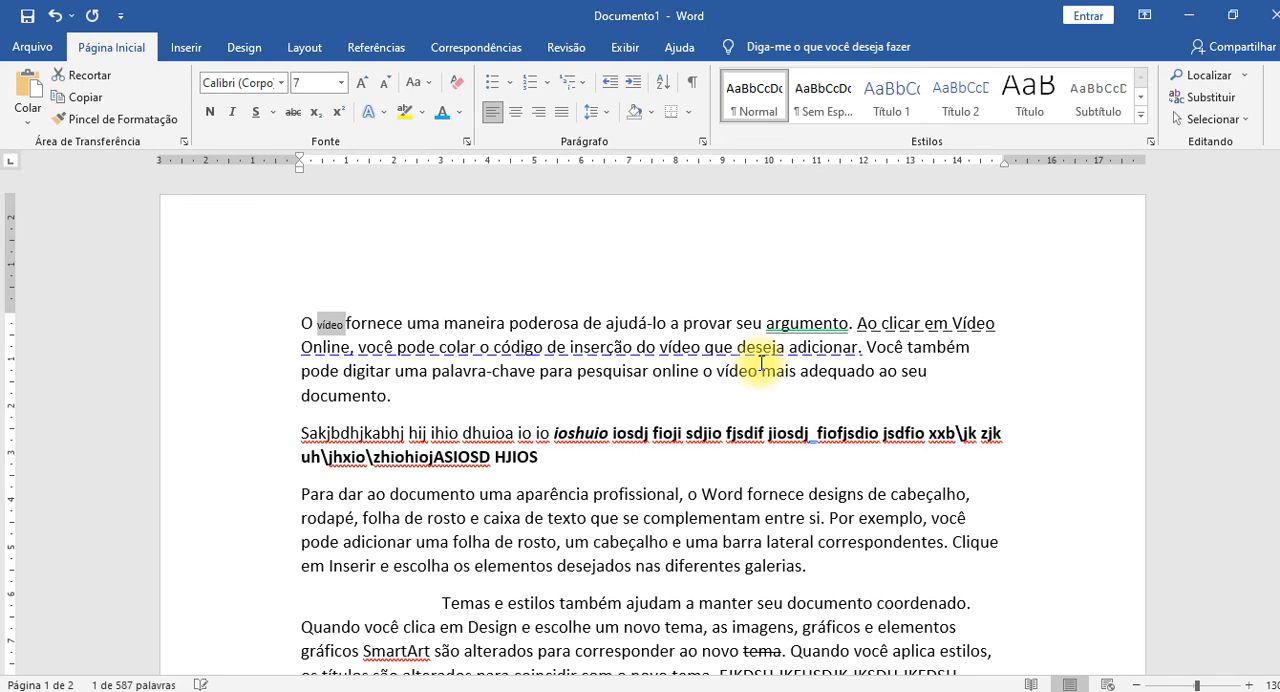
{"action": "key", "text": "ctrl+bracketright"}
{"action": "key", "text": "ctrl+bracketright"}
{"action": "key", "text": "ctrl+bracketright"}
{"action": "key", "text": "ctrl+bracketright"}
{"action": "key", "text": "ctrl+bracketright"}
{"action": "key", "text": "ctrl+bracketright"}
{"action": "key", "text": "ctrl+bracketright"}
{"action": "key", "text": "ctrl+bracketright"}
{"action": "key", "text": "ctrl+bracketright"}
{"action": "key", "text": "ctrl+bracketright"}
{"action": "key", "text": "ctrl+bracketright"}
{"action": "key", "text": "ctrl+bracketright"}
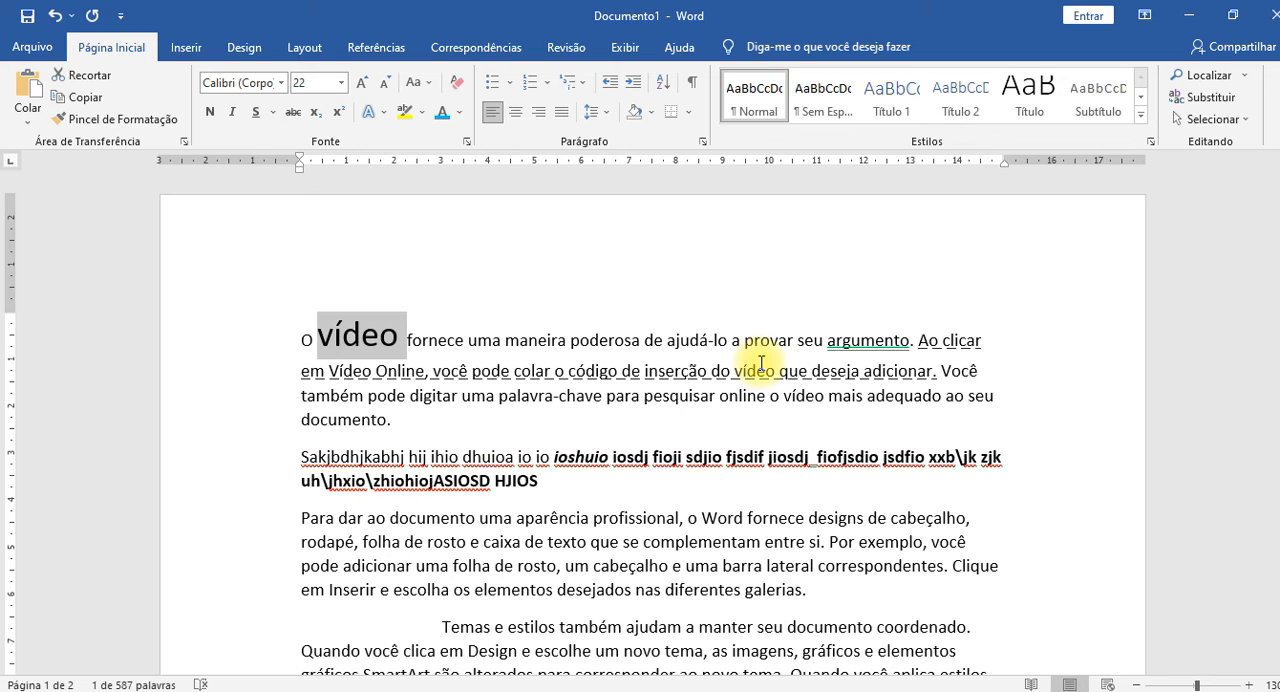
Insert the symbols "< >" after the word "fornece" in the first line.
{"action": "key", "text": "Right"}
{"action": "key", "text": "Right"}
{"action": "key", "text": "Right"}
{"action": "key", "text": "Right"}
{"action": "key", "text": "Right"}
{"action": "key", "text": "Right"}
{"action": "key", "text": "Right"}
{"action": "key", "text": "Right"}
{"action": "key", "text": "Right"}
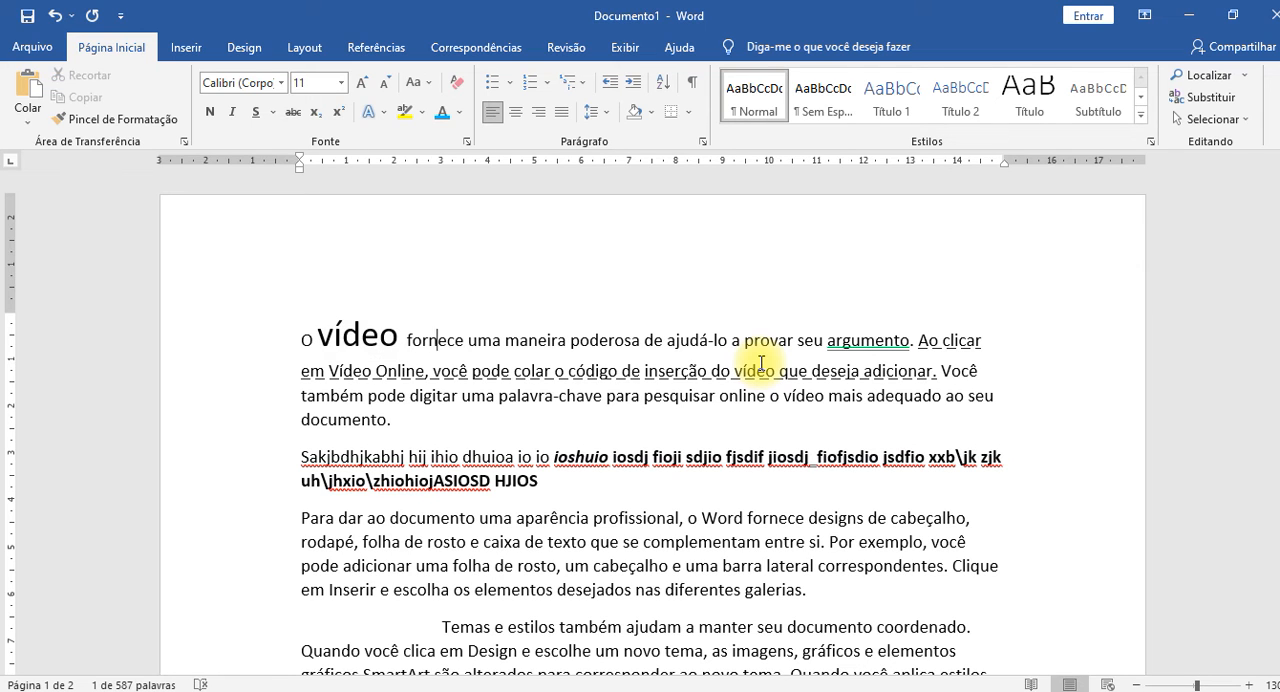
{"action": "type", "text": "<"}
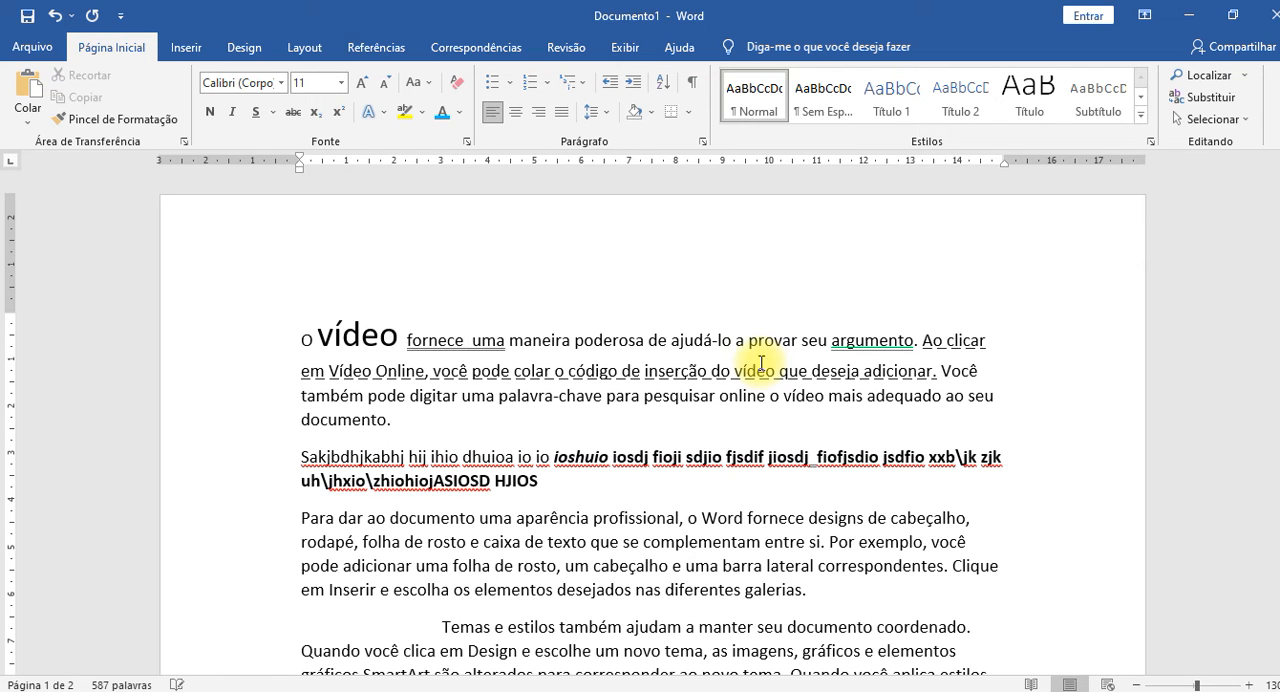
{"action": "type", "text": " >"}
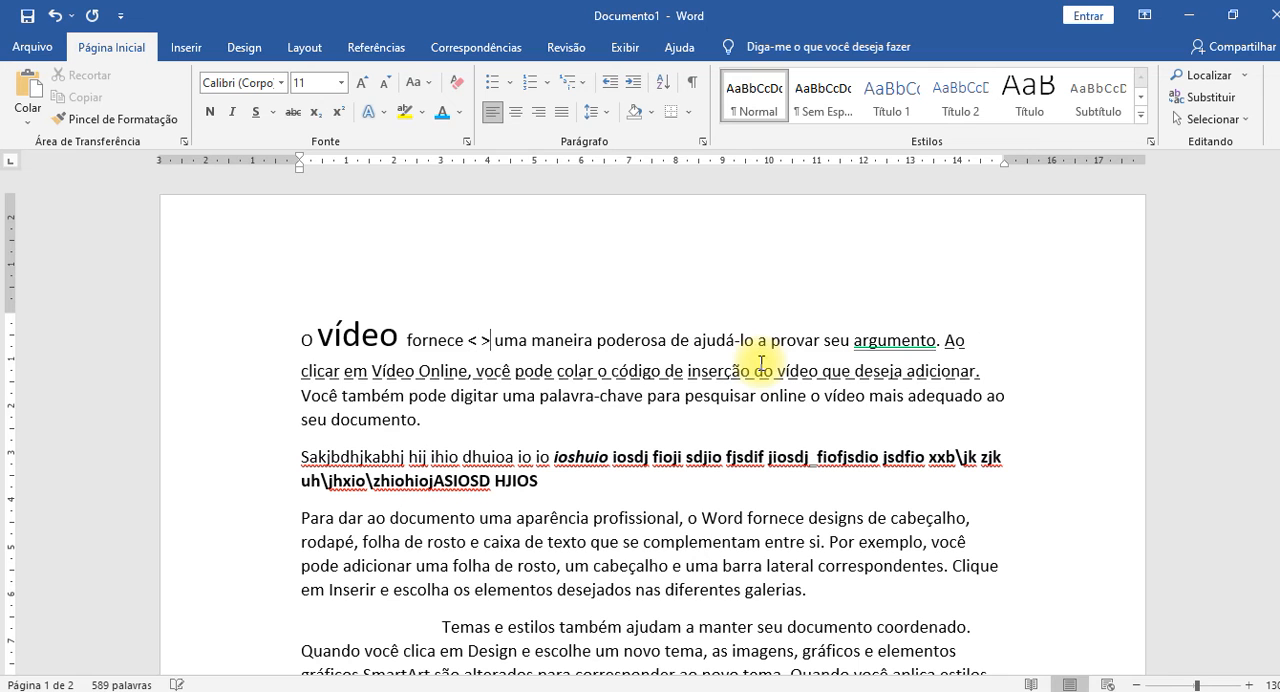
Add numbers around the comparison symbols after "fornece" so the text reads "2< 5 >3".
{"action": "key", "text": "Left"}
{"action": "key", "text": "Right"}
{"action": "key", "text": "Right"}
{"action": "key", "text": "Left"}
{"action": "key", "text": "Left"}
{"action": "type", "text": "2<"}
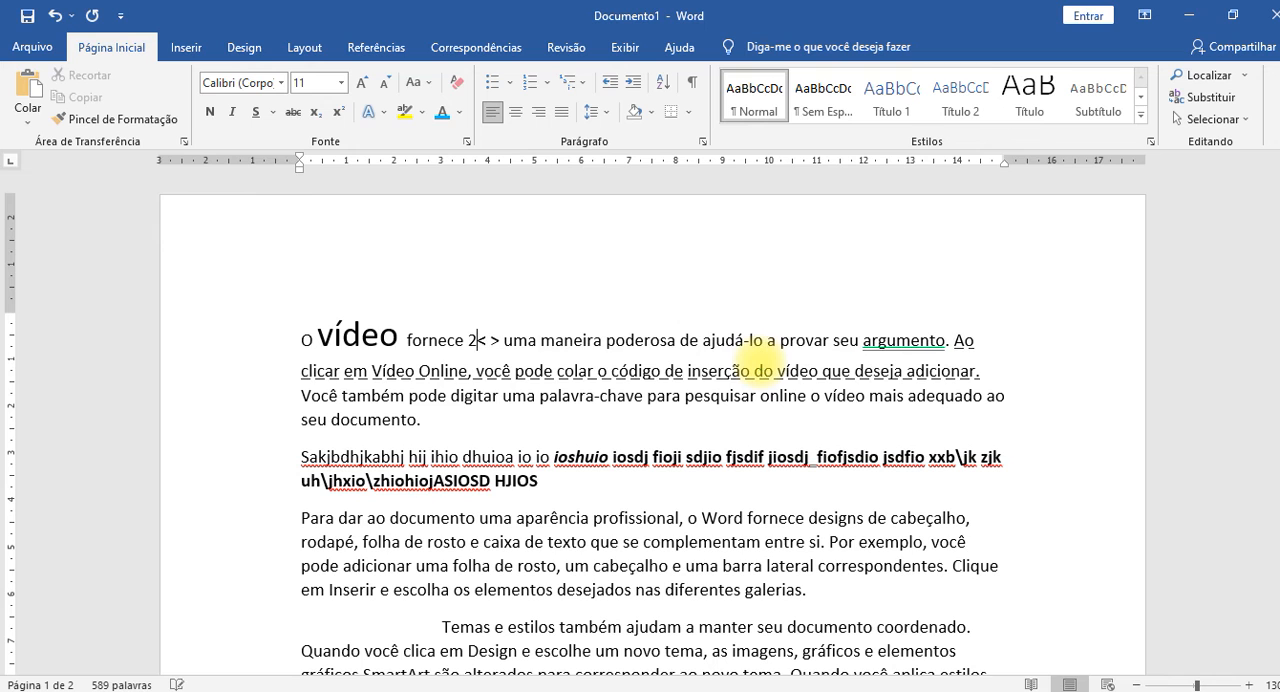
{"action": "type", "text": "5"}
{"action": "key", "text": "Delete"}
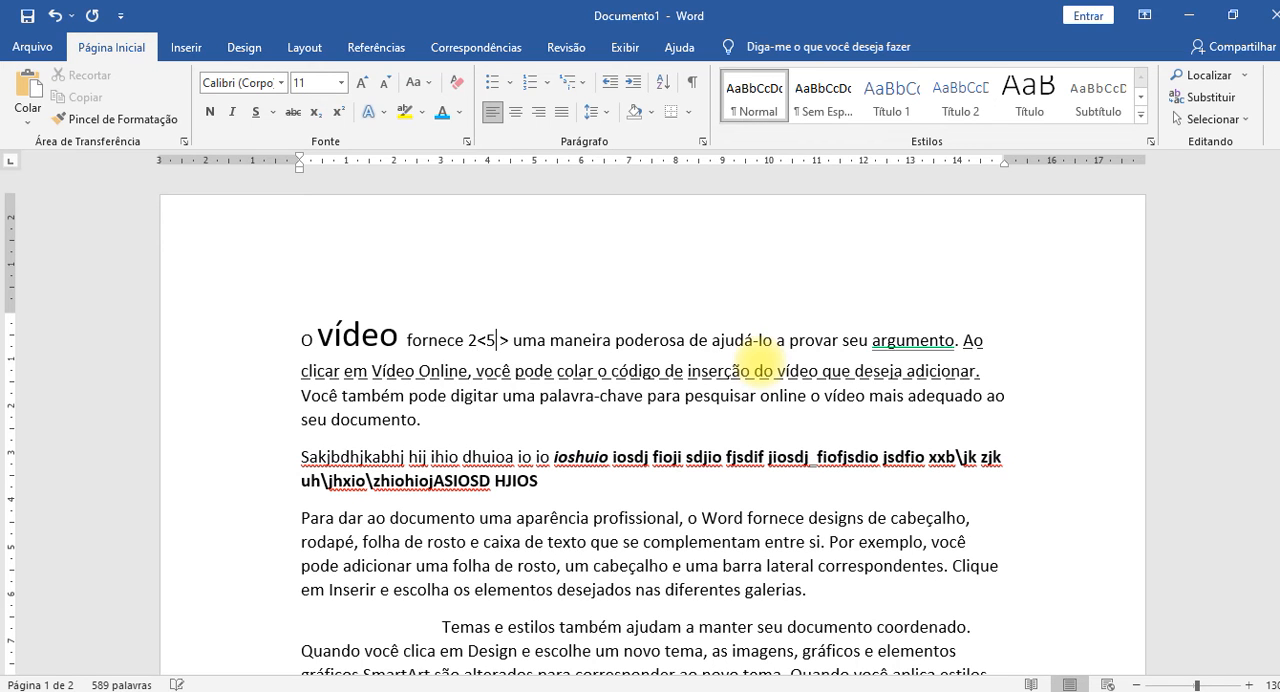
{"action": "key", "text": "Left"}
{"action": "key", "text": "Left"}
{"action": "key", "text": "Left"}
{"action": "key", "text": "Right"}
{"action": "key", "text": "Right"}
{"action": "key", "text": "Right"}
{"action": "key", "text": "Right"}
{"action": "type", "text": "3"}
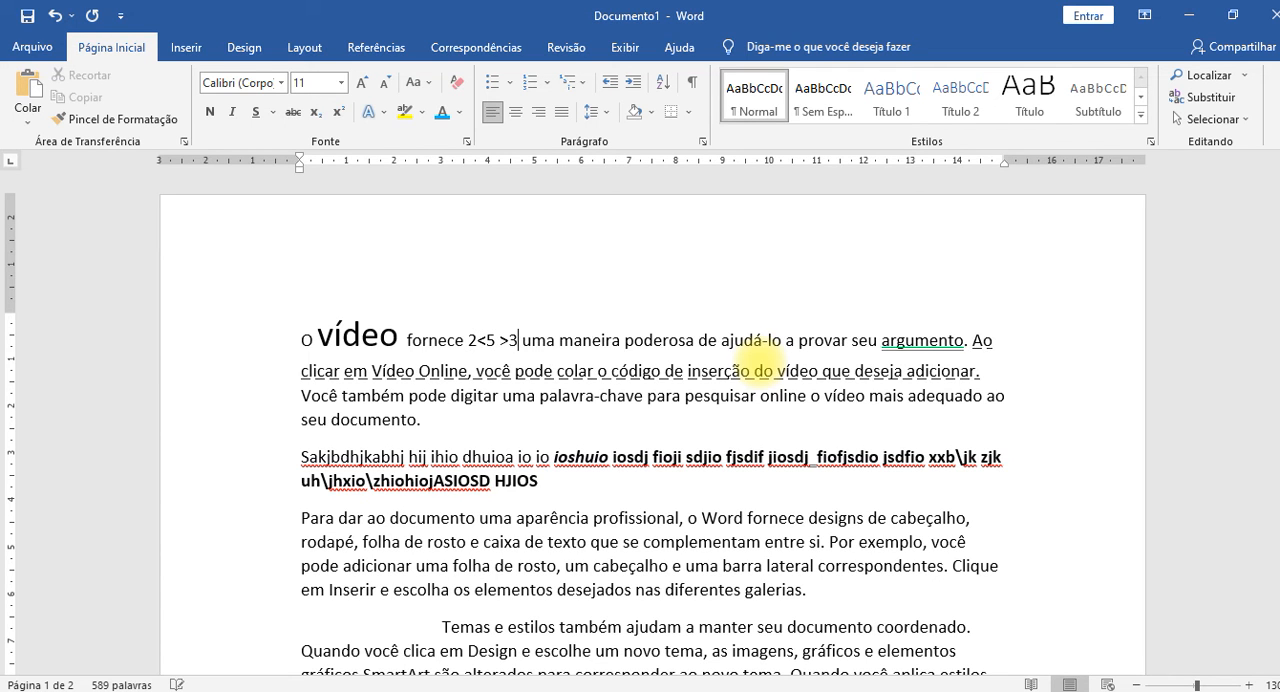
{"action": "key", "text": "Left"}
{"action": "key", "text": "Left"}
{"action": "key", "text": "Left"}
{"action": "key", "text": "Left"}
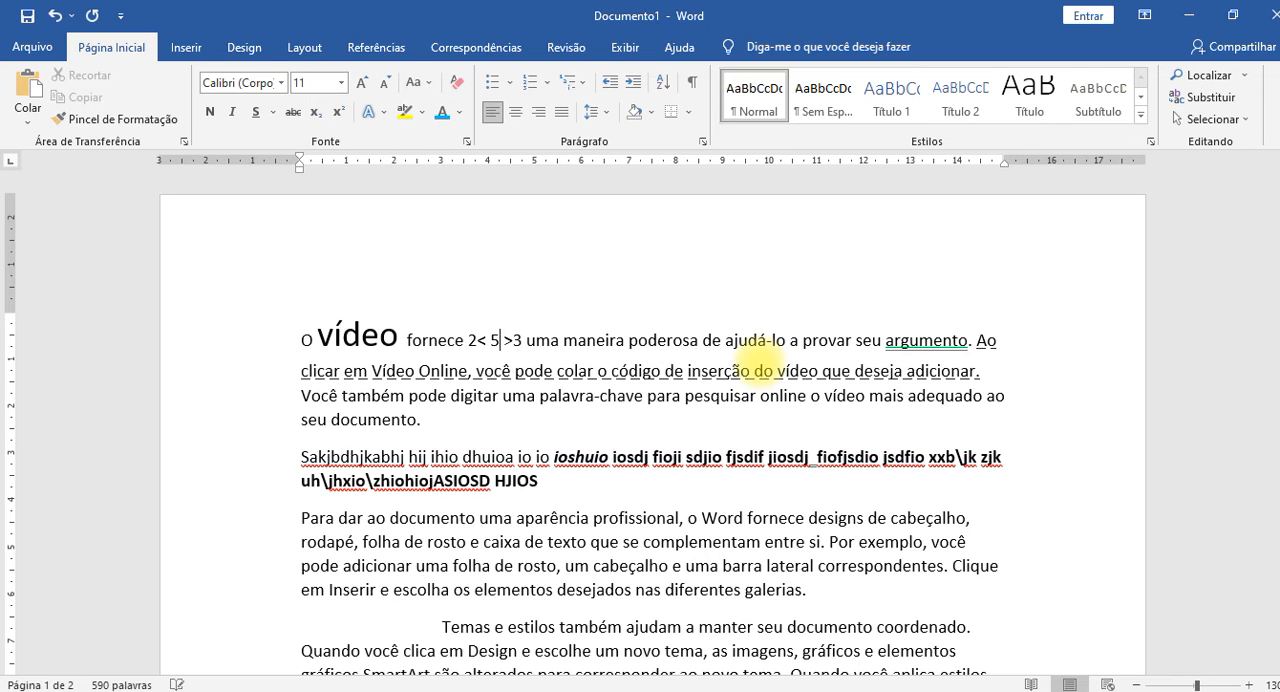
Select the comparison example "2< 5 >3" in the first line and delete it.
{"action": "key", "text": "Right"}
{"action": "key", "text": "Right"}
{"action": "key", "text": "Right"}
{"action": "key", "text": "Left"}
{"action": "key", "text": "Left"}
{"action": "key", "text": "Left"}
{"action": "key", "text": "Left"}
{"action": "key", "text": "Left"}
{"action": "key", "text": "shift+Right"}
{"action": "key", "text": "shift+Right"}
{"action": "key", "text": "shift+Right"}
{"action": "key", "text": "shift+Right"}
{"action": "key", "text": "shift+Right"}
{"action": "key", "text": "shift+Right"}
{"action": "key", "text": "shift+Right"}
{"action": "key", "text": "shift+Right"}
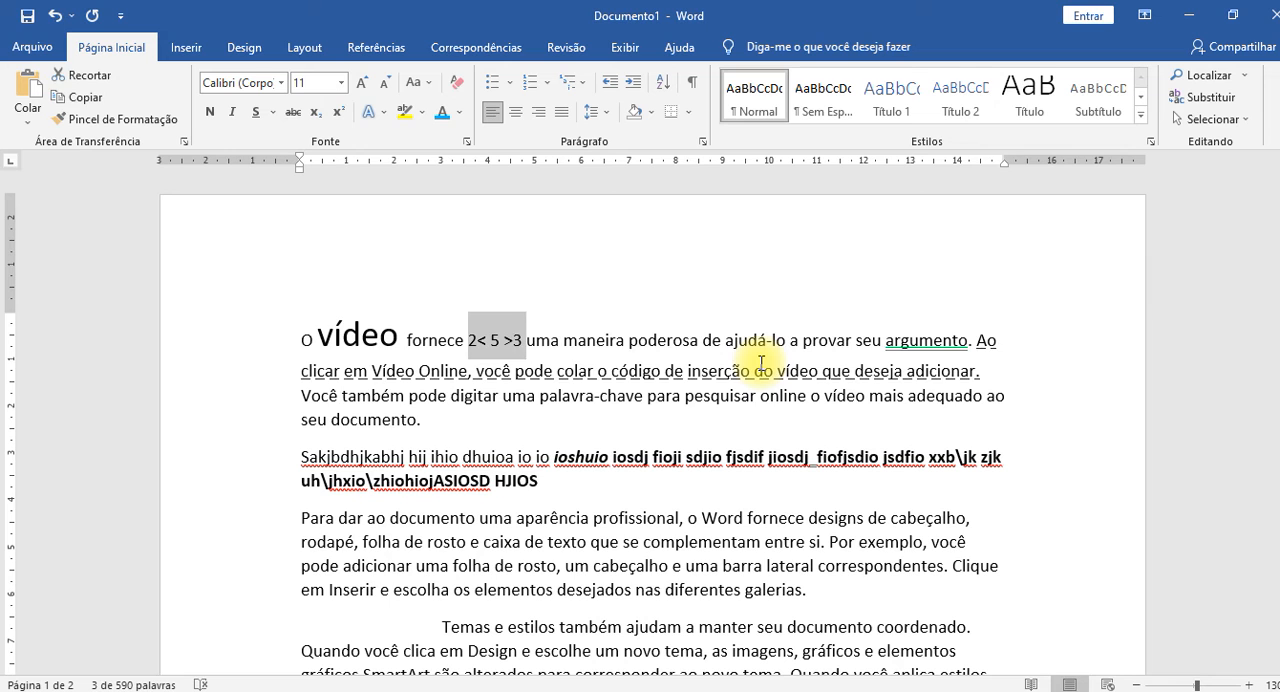
{"action": "key", "text": "Delete"}
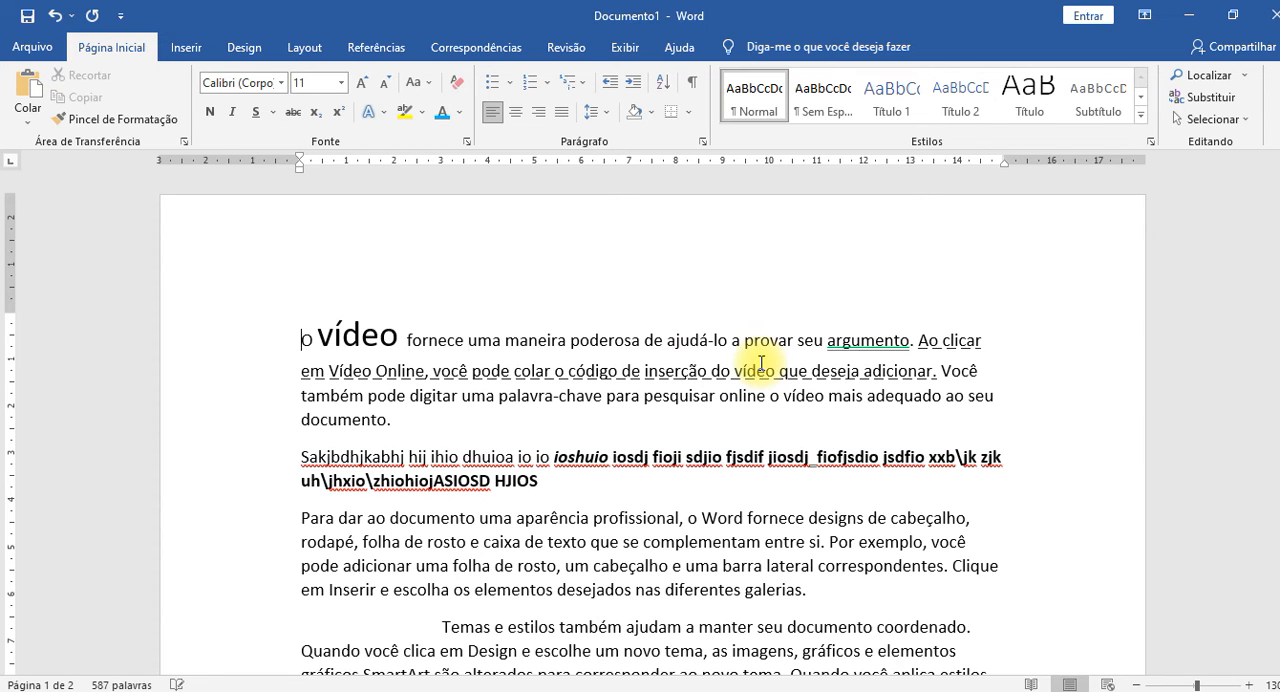
Select the word "vídeo" in the first line and reduce its font stepwise to 11 pt.
{"action": "double_click", "coordinate": [386, 341]}
{"action": "left_click", "coordinate": [482, 362]}
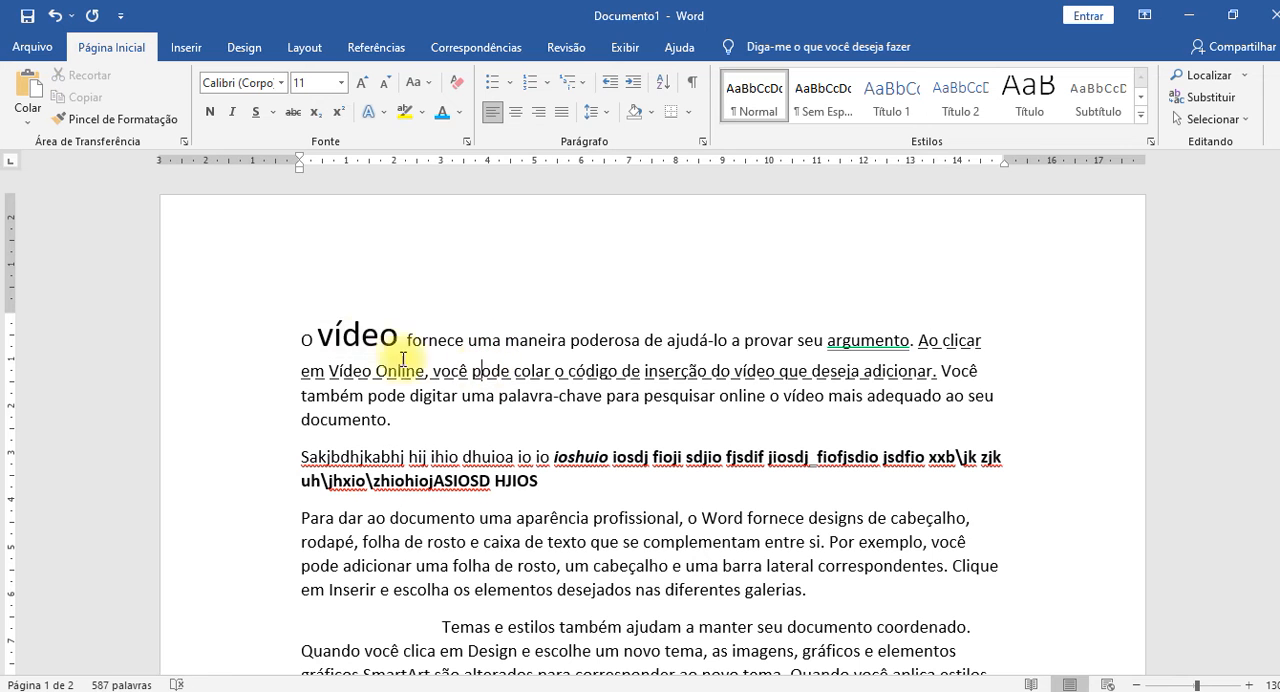
{"action": "double_click", "coordinate": [355, 338]}
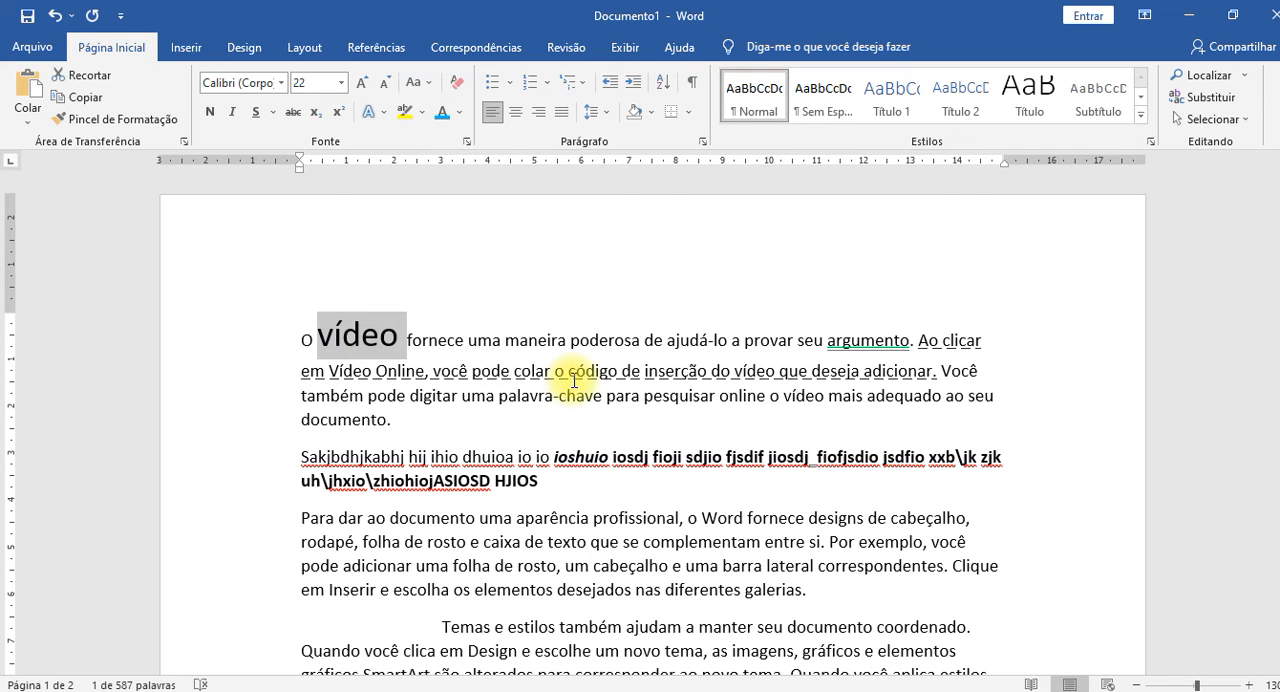
{"action": "key", "text": "ctrl+shift+less"}
{"action": "key", "text": "ctrl+shift+less"}
{"action": "key", "text": "ctrl+shift+less"}
{"action": "key", "text": "ctrl+shift+less"}
{"action": "key", "text": "ctrl+shift+less"}
{"action": "key", "text": "ctrl+shift+less"}
{"action": "key", "text": "ctrl+shift+less"}
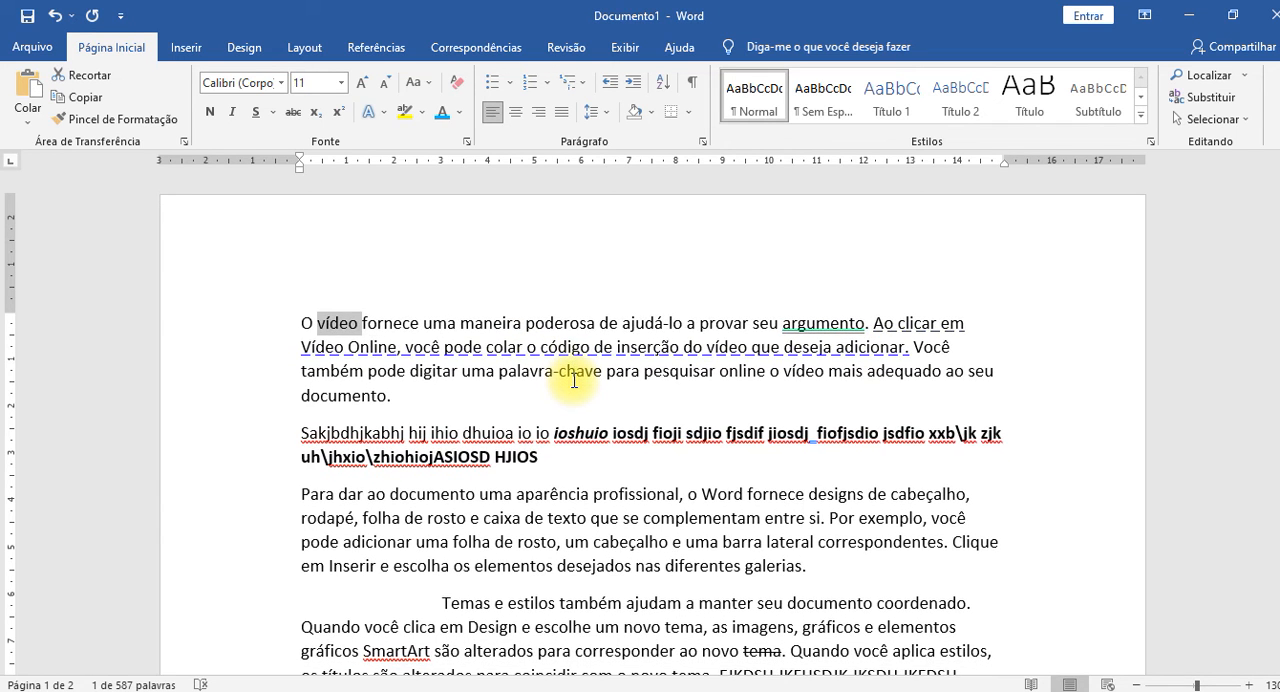
Enlarge the selected word "vídeo" to 18 pt, reduce it to 12 pt and finish at 14 pt.
{"action": "key", "text": "ctrl+shift+greater"}
{"action": "key", "text": "ctrl+shift+greater"}
{"action": "key", "text": "ctrl+shift+greater"}
{"action": "key", "text": "ctrl+shift+greater"}
{"action": "key", "text": "ctrl+shift+greater"}
{"action": "key", "text": "ctrl+shift+greater"}
{"action": "key", "text": "ctrl+shift+greater"}
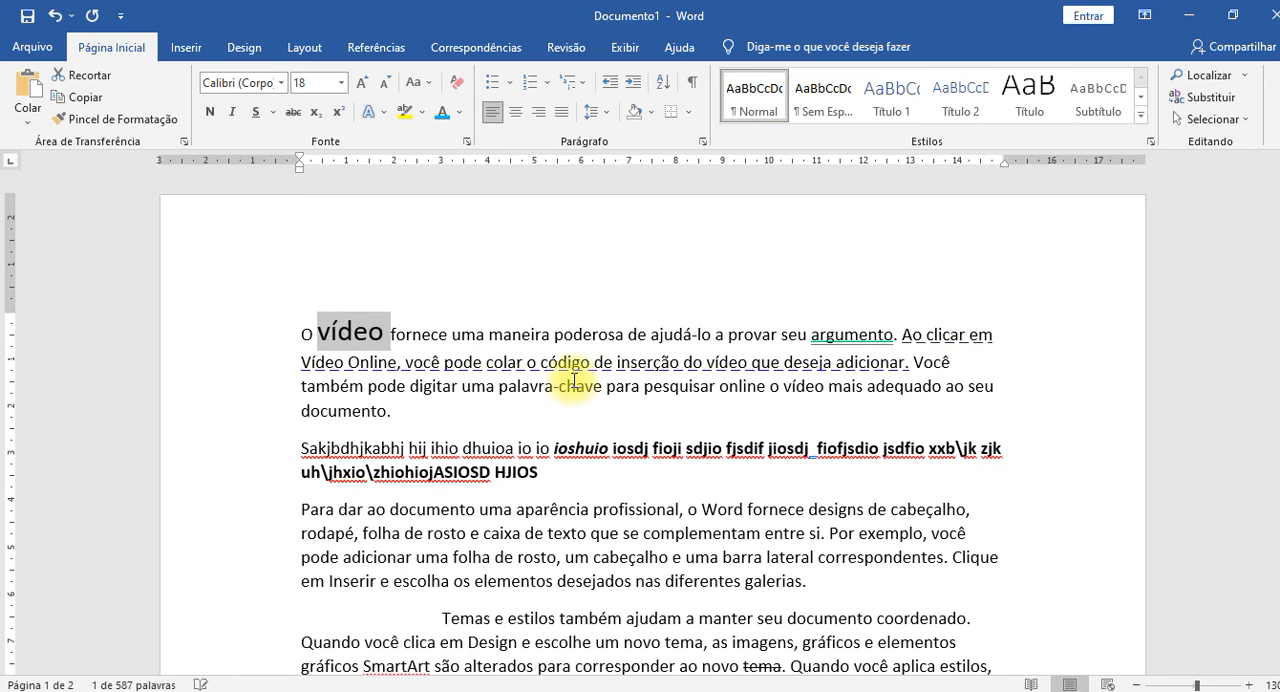
{"action": "key", "text": "ctrl+shift+less"}
{"action": "key", "text": "ctrl+shift+less"}
{"action": "key", "text": "ctrl+shift+less"}
{"action": "key", "text": "ctrl+shift+less"}
{"action": "key", "text": "ctrl+shift+less"}
{"action": "key", "text": "ctrl+shift+less"}
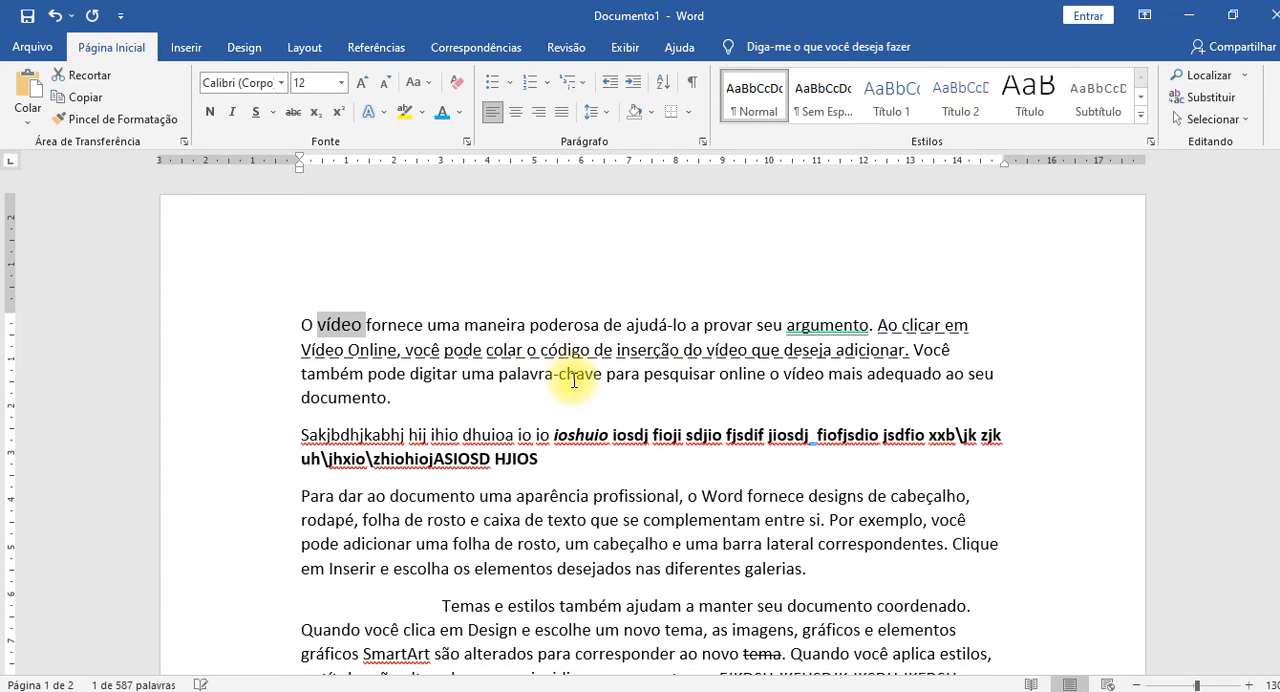
{"action": "key", "text": "ctrl+shift+greater"}
{"action": "key", "text": "ctrl+shift+greater"}
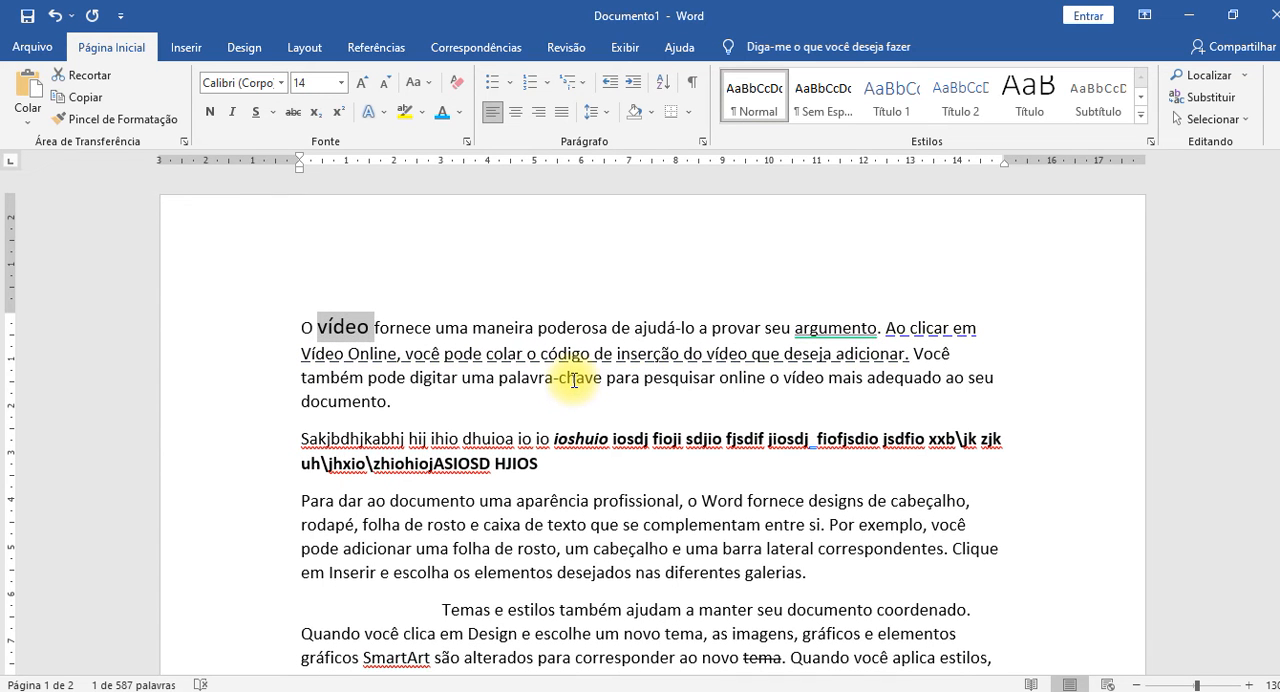
Enlarge the selected word "vídeo" to 48 pt, shrink and grow it repeatedly, and finish at 16 pt.
{"action": "key", "text": "ctrl+shift+greater"}
{"action": "key", "text": "ctrl+shift+greater"}
{"action": "key", "text": "ctrl+shift+greater"}
{"action": "key", "text": "ctrl+shift+greater"}
{"action": "key", "text": "ctrl+shift+greater"}
{"action": "key", "text": "ctrl+shift+greater"}
{"action": "key", "text": "ctrl+shift+greater"}
{"action": "key", "text": "ctrl+shift+greater"}
{"action": "key", "text": "ctrl+shift+greater"}
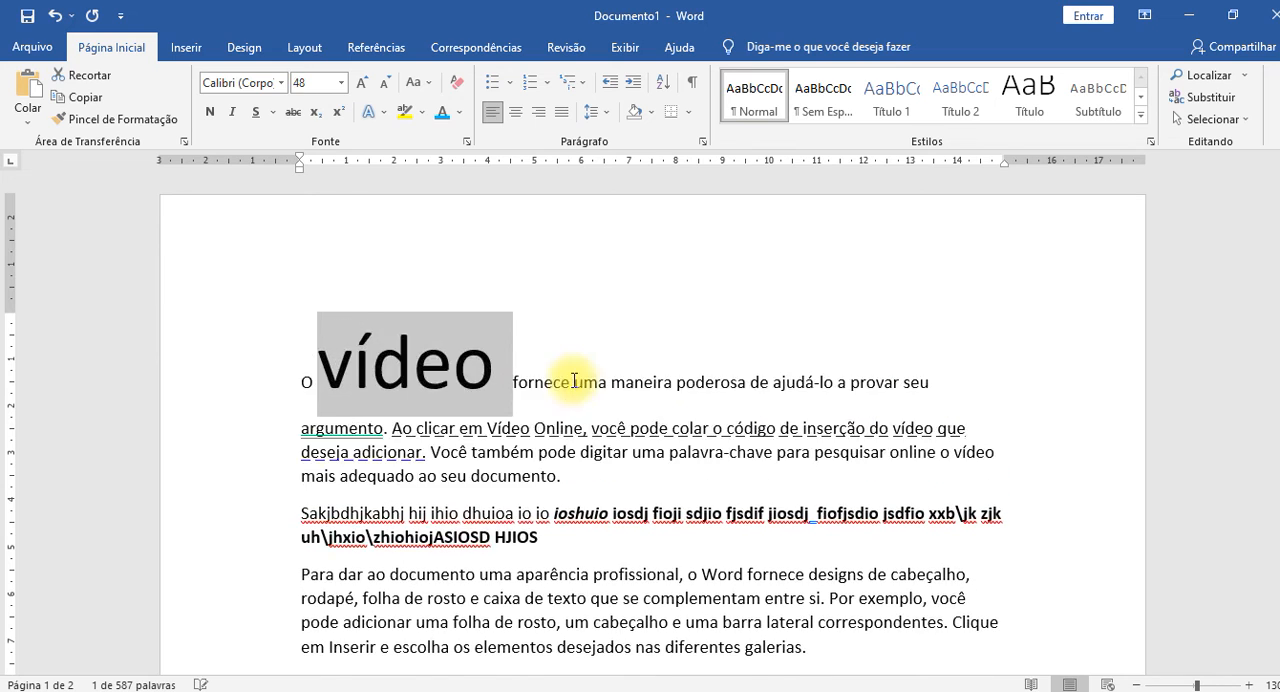
{"action": "key", "text": "ctrl+shift+less"}
{"action": "key", "text": "ctrl+shift+less"}
{"action": "key", "text": "ctrl+shift+less"}
{"action": "key", "text": "ctrl+shift+less"}
{"action": "key", "text": "ctrl+shift+less"}
{"action": "key", "text": "ctrl+shift+less"}
{"action": "key", "text": "ctrl+shift+less"}
{"action": "key", "text": "ctrl+shift+less"}
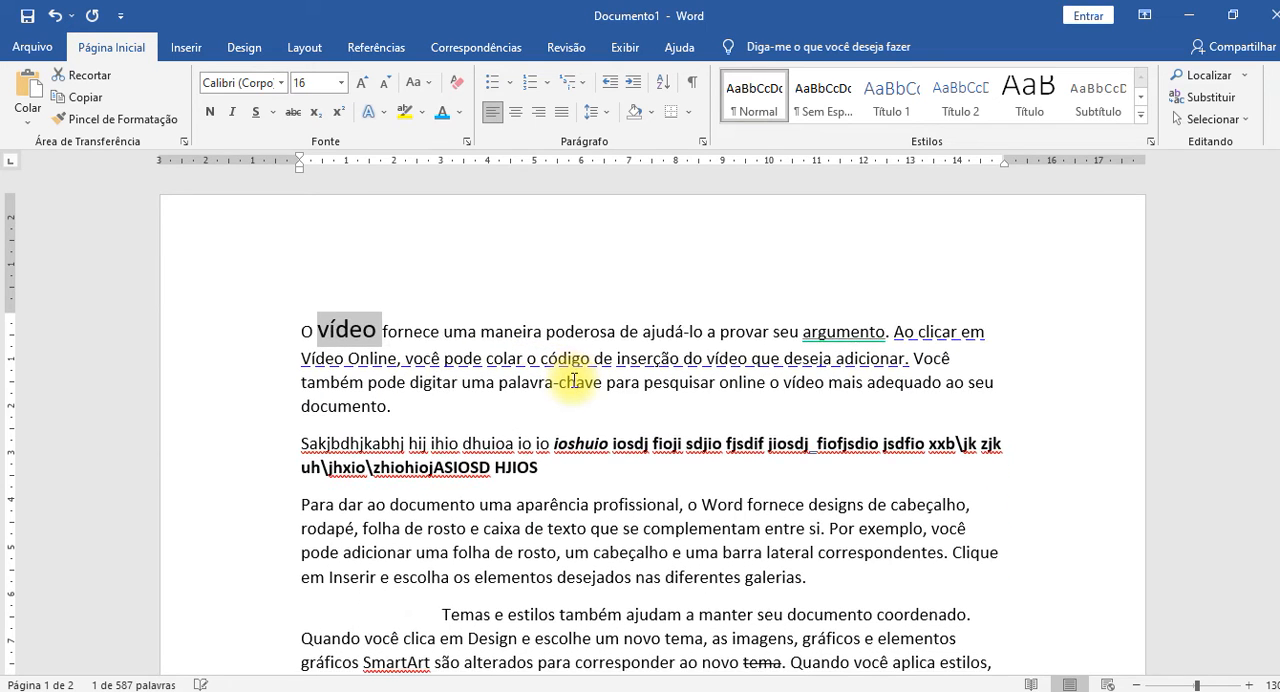
{"action": "key", "text": "ctrl+shift+less"}
{"action": "key", "text": "ctrl+shift+less"}
{"action": "key", "text": "ctrl+shift+less"}
{"action": "key", "text": "ctrl+shift+greater"}
{"action": "key", "text": "ctrl+shift+greater"}
{"action": "key", "text": "ctrl+shift+greater"}
{"action": "key", "text": "ctrl+shift+greater"}
{"action": "key", "text": "ctrl+shift+greater"}
{"action": "key", "text": "ctrl+shift+greater"}
{"action": "key", "text": "ctrl+shift+greater"}
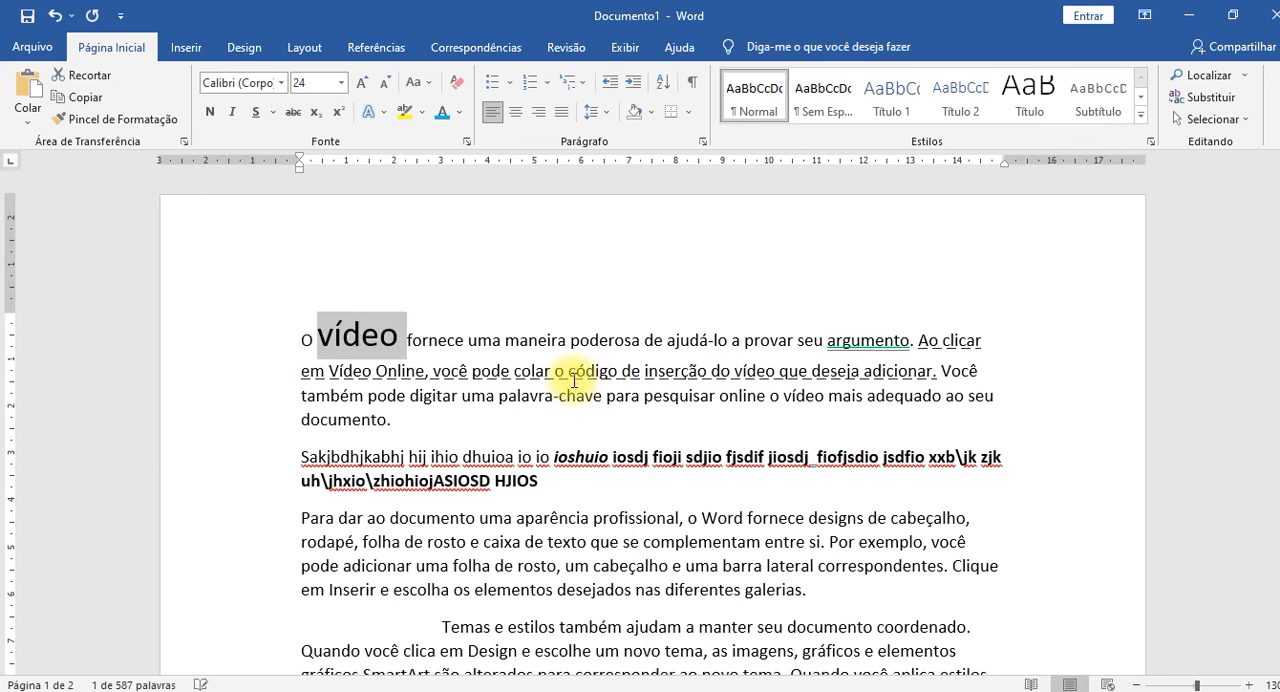
{"action": "key", "text": "ctrl+shift+less"}
{"action": "key", "text": "ctrl+shift+less"}
{"action": "key", "text": "ctrl+shift+less"}
{"action": "key", "text": "ctrl+shift+less"}
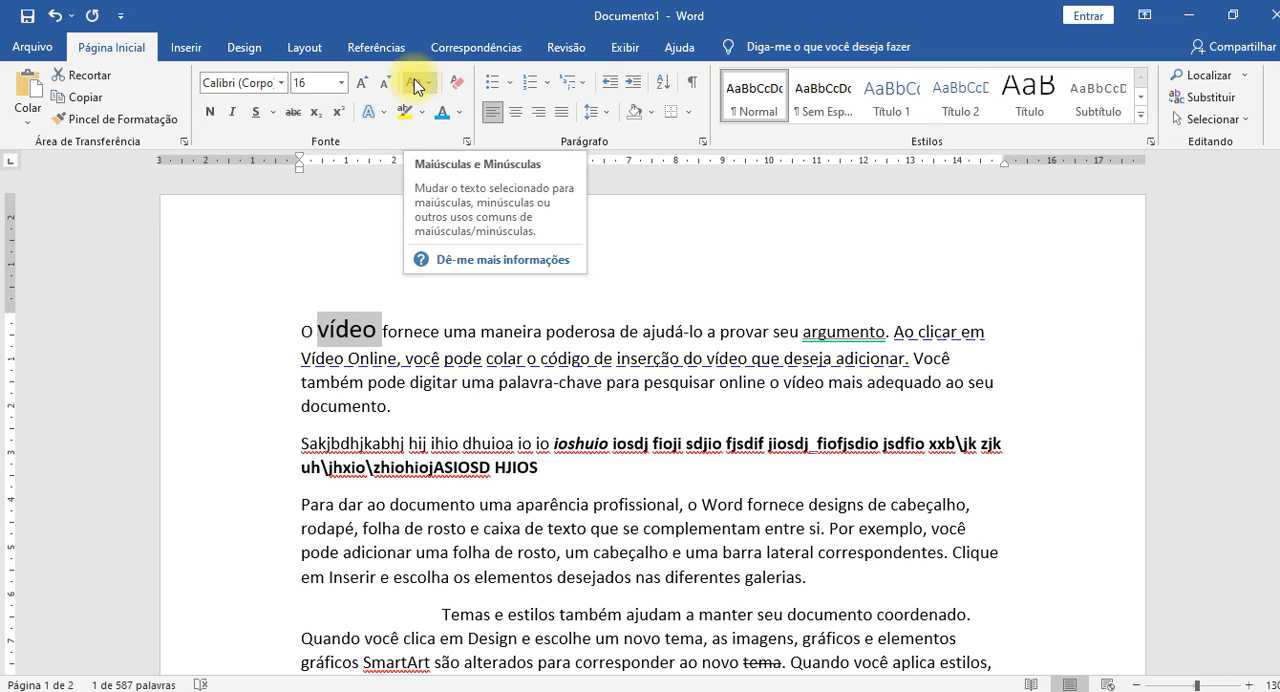
Select the paragraph beginning "Para dar ao documento" and change its case to all lowercase (minúscula).
{"action": "left_click", "coordinate": [475, 549]}
{"action": "scroll", "coordinate": [475, 549], "scroll_direction": "down", "scroll_amount": 2}
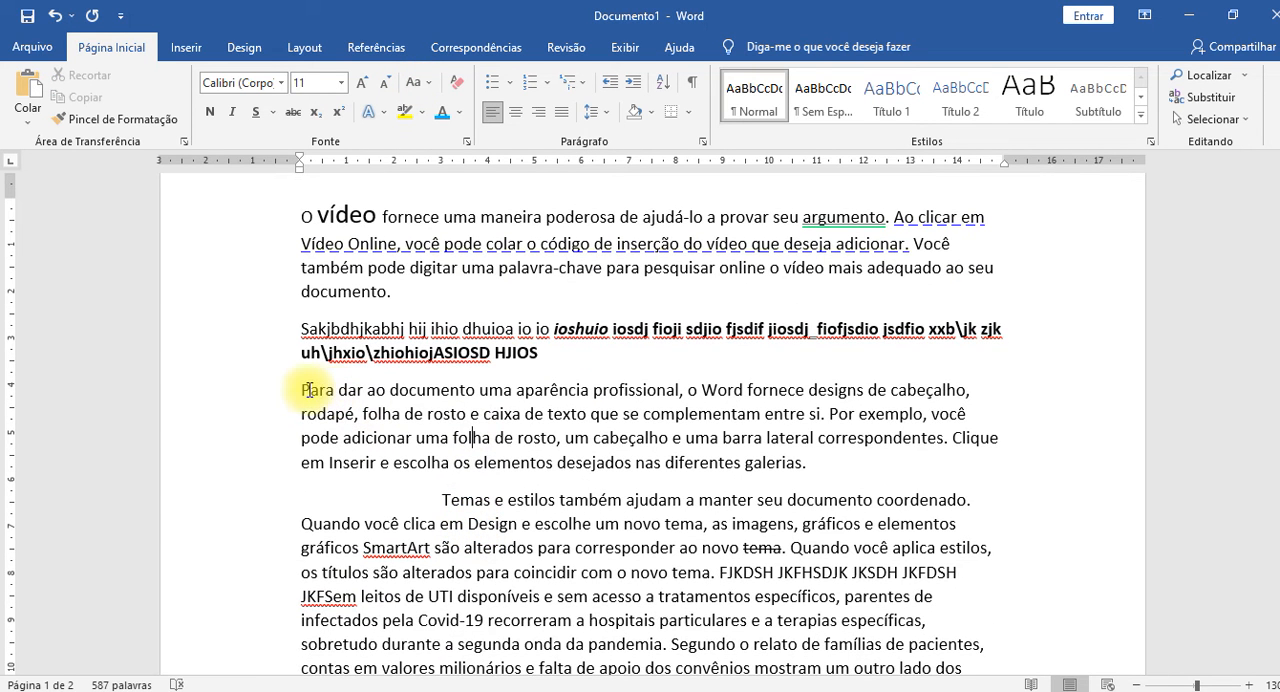
{"action": "left_click_drag", "start_coordinate": [302, 389], "coordinate": [812, 466]}
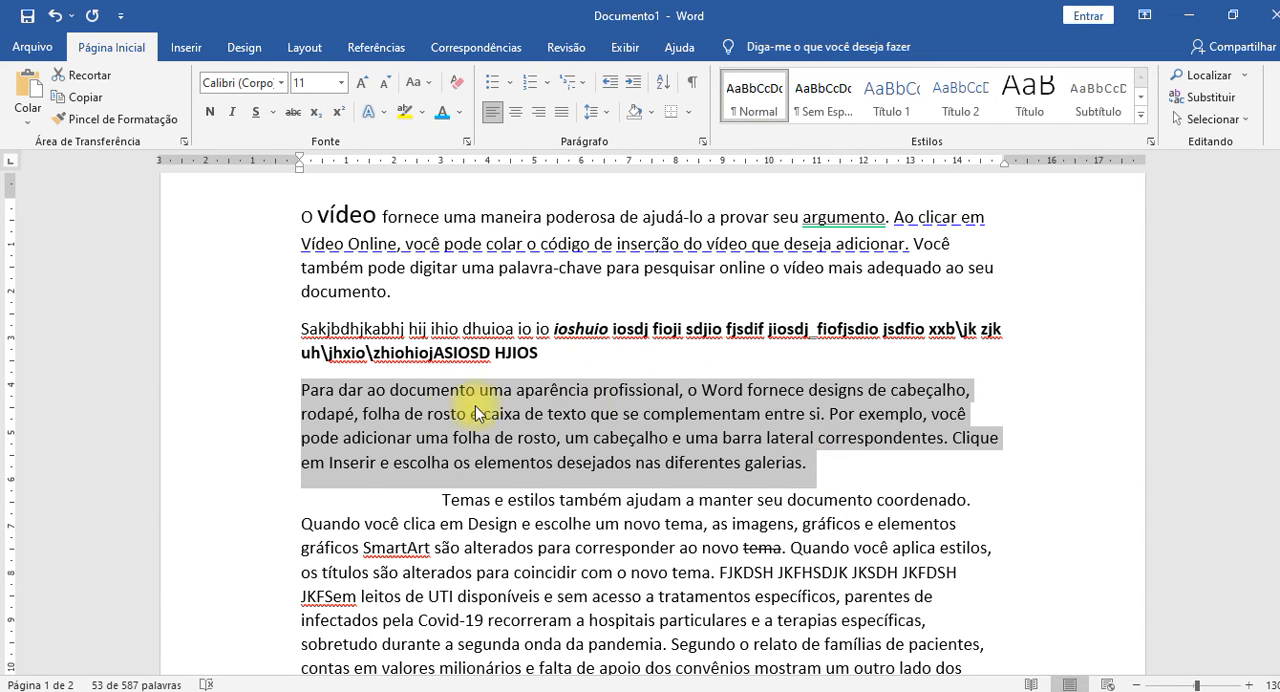
{"action": "left_click", "coordinate": [433, 85]}
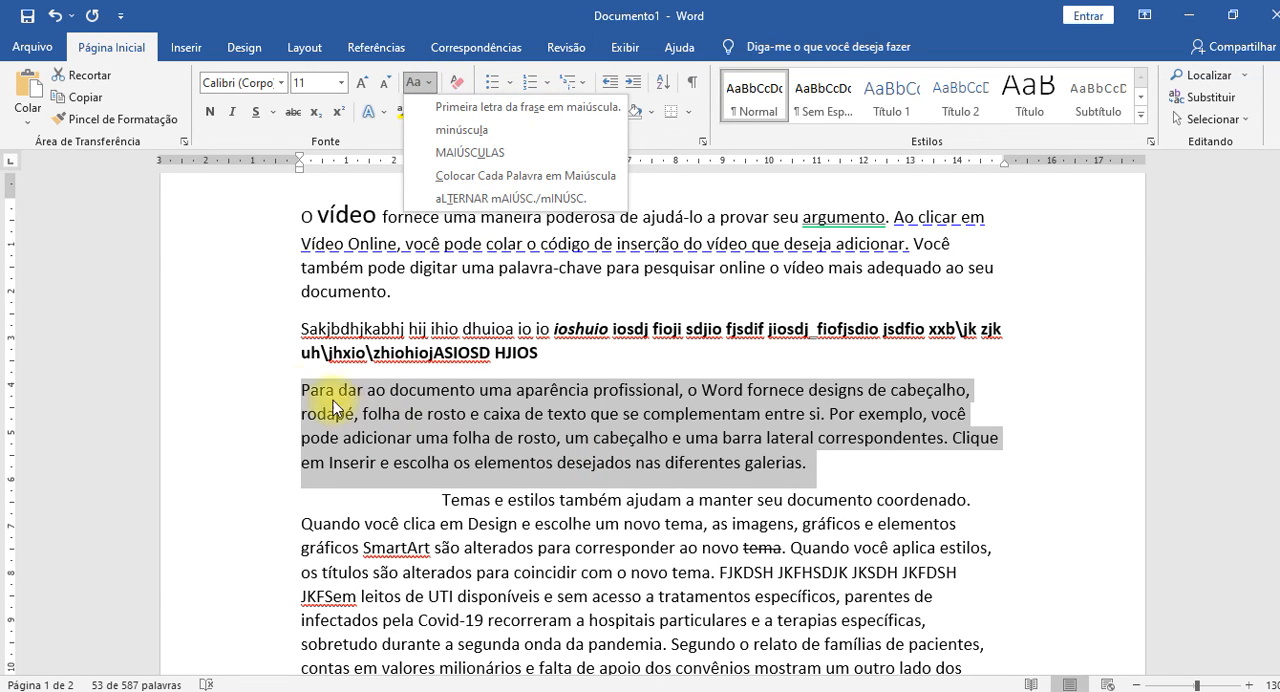
{"action": "left_click", "coordinate": [484, 138]}
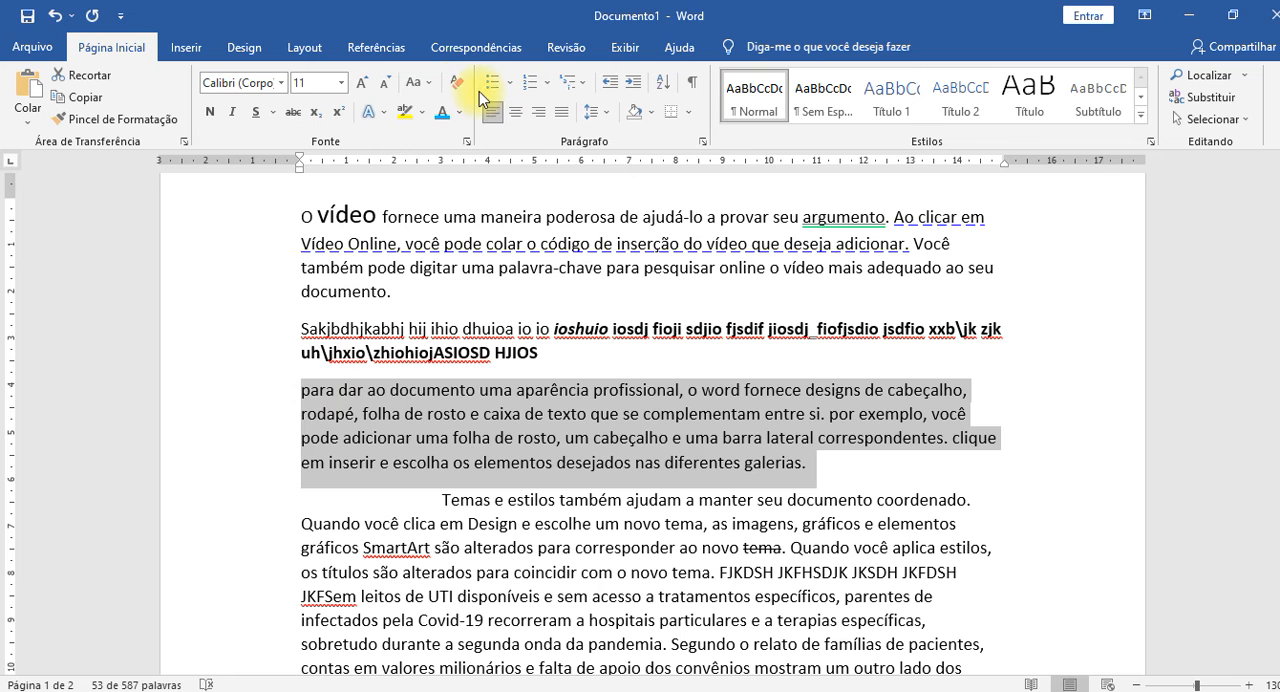
Change the selected paragraph to all uppercase (MAIÚSCULAS), and finish with each word capitalized (Colocar Cada Palavra em Maiúscula).
{"action": "left_click", "coordinate": [430, 88]}
{"action": "left_click", "coordinate": [475, 154]}
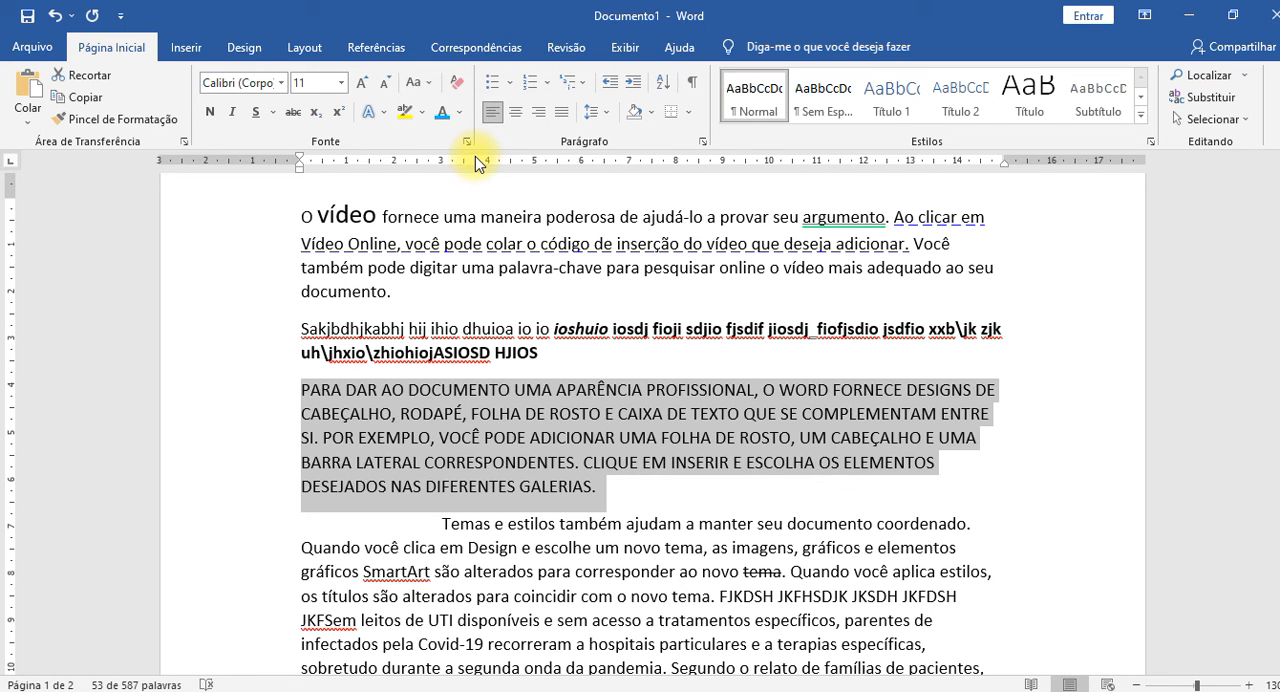
{"action": "left_click", "coordinate": [436, 88]}
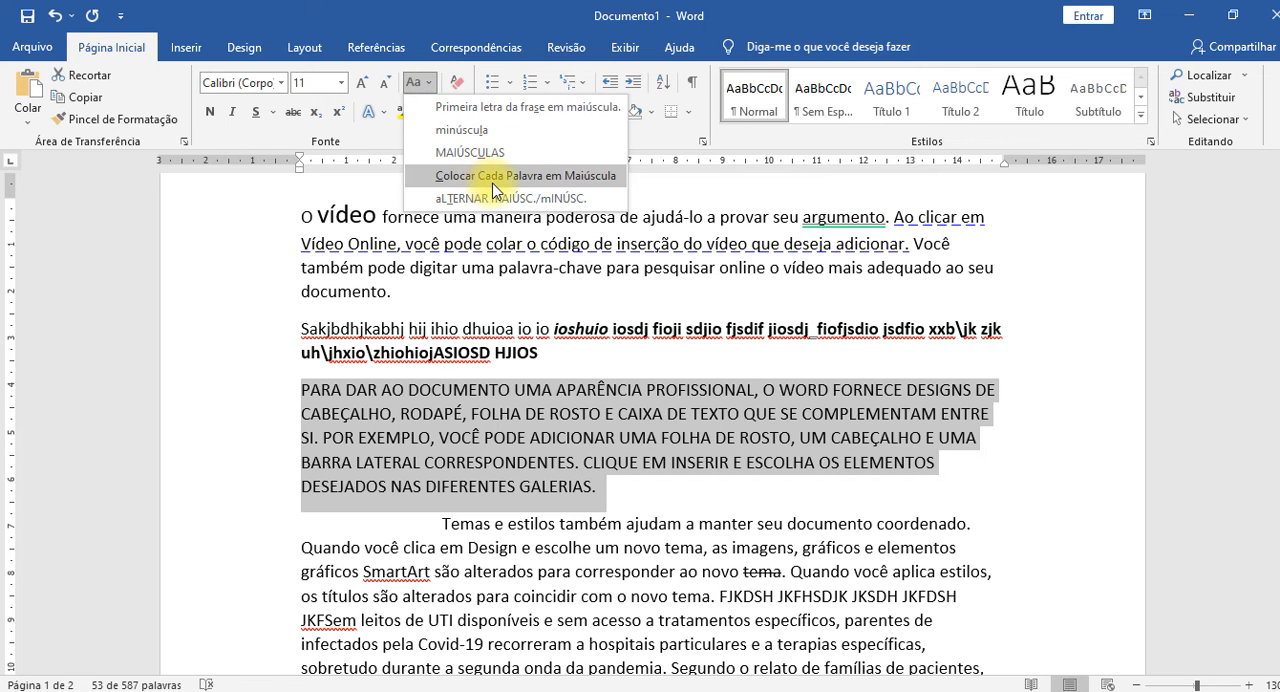
{"action": "left_click", "coordinate": [593, 176]}
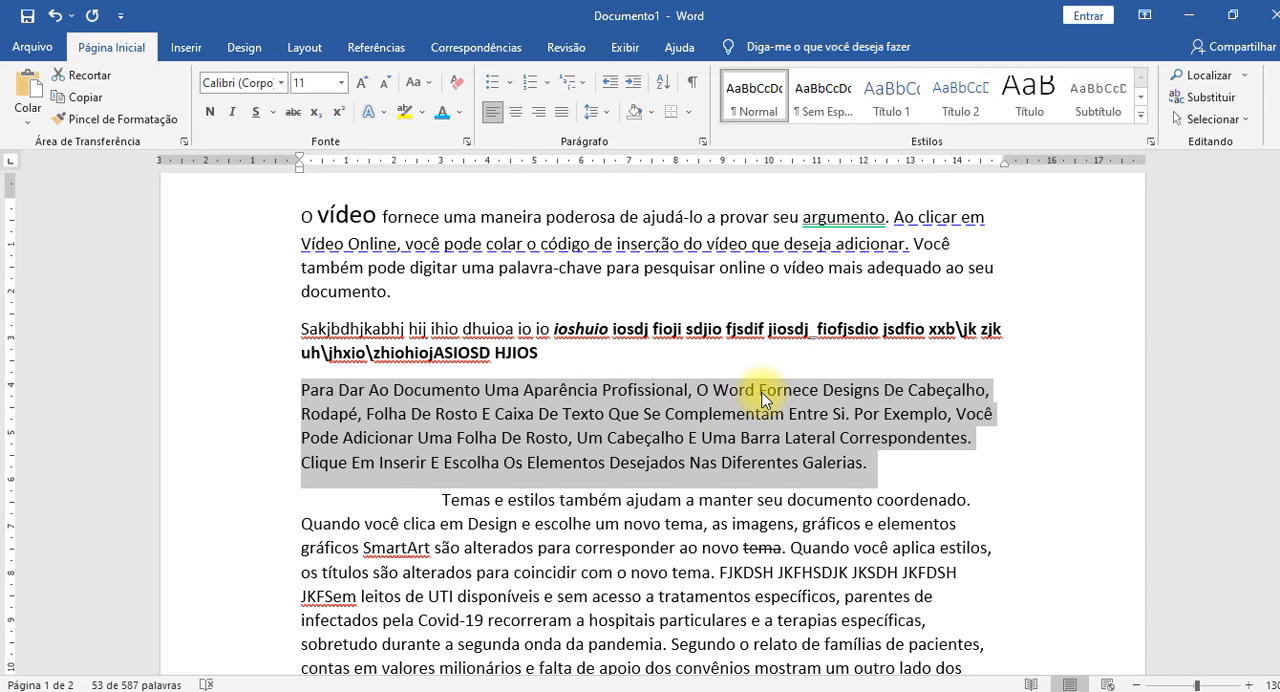
Toggle the uppercase and lowercase letters of the selected paragraph, undo the toggle and clear the selection.
{"action": "left_click", "coordinate": [419, 83]}
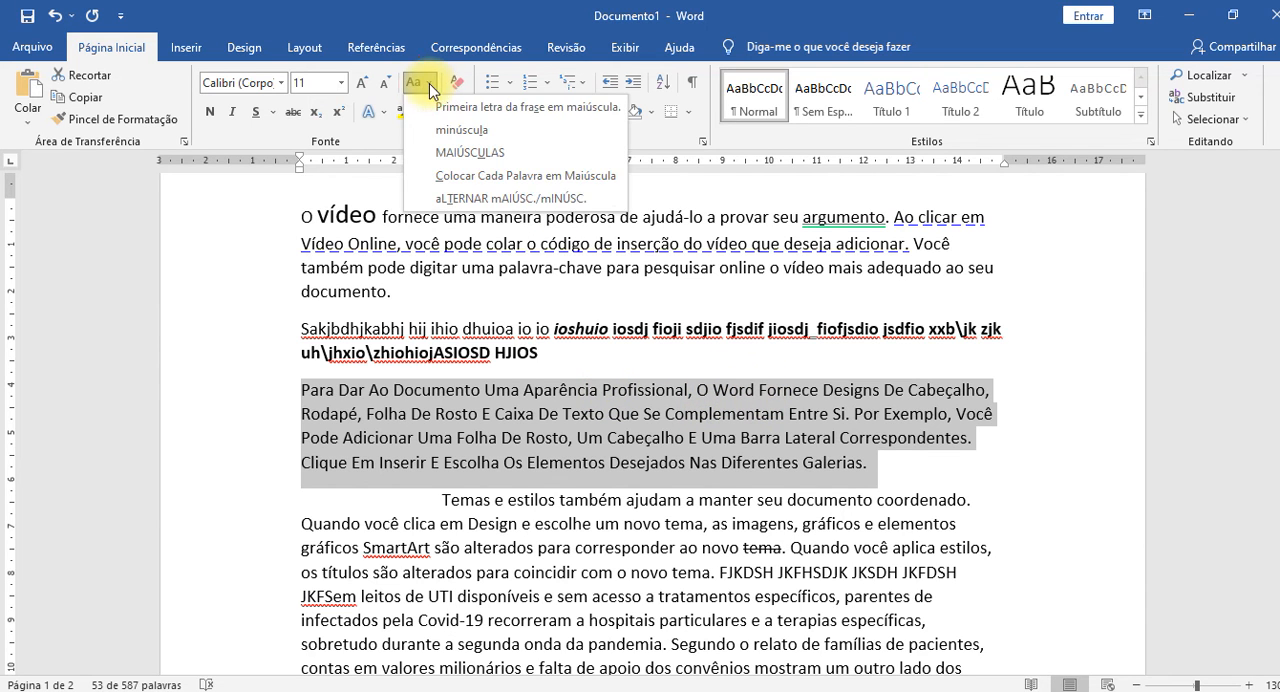
{"action": "left_click", "coordinate": [531, 199]}
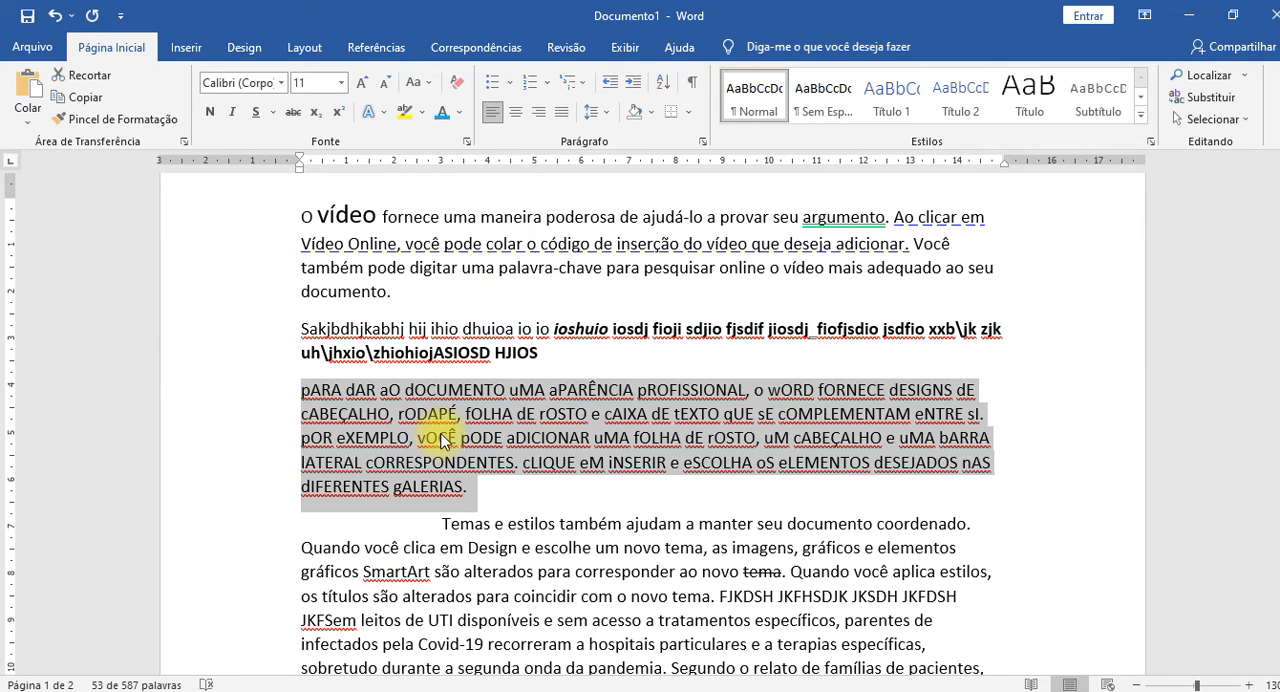
{"action": "key", "text": "shift+F3"}
{"action": "left_click", "coordinate": [598, 452]}
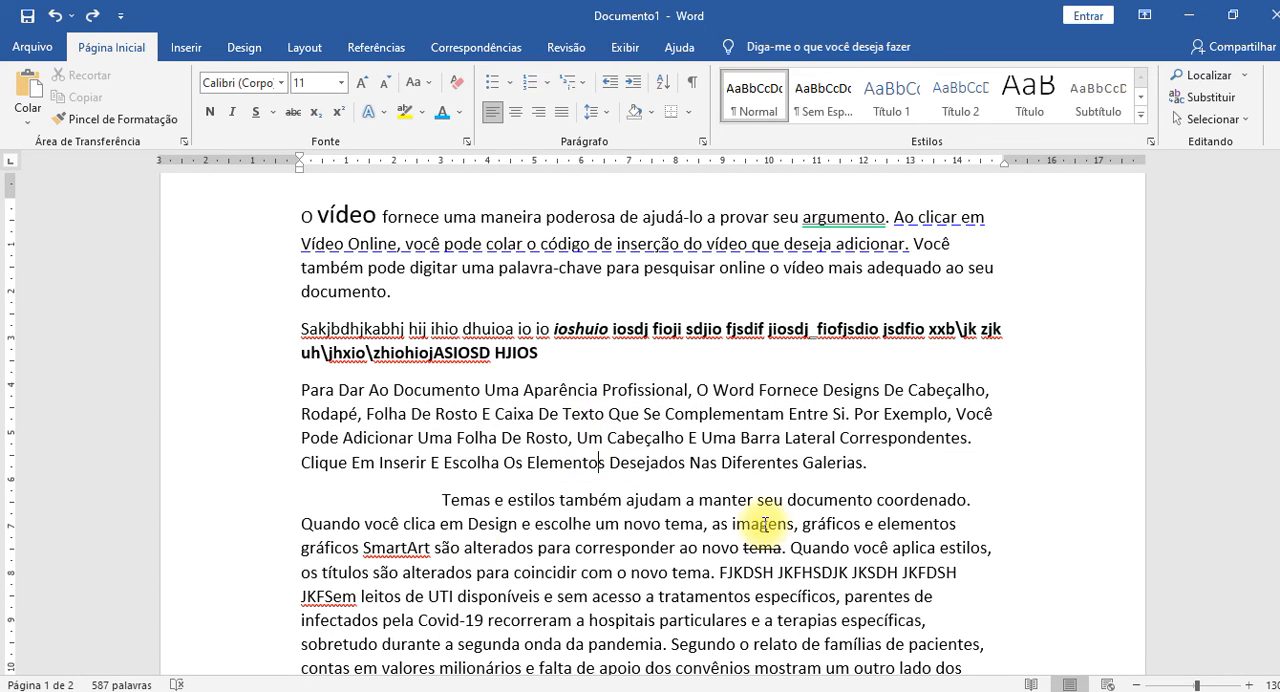
Add three empty lines after the paragraph ending "Diferentes Galerias." and place the cursor on the first one.
{"action": "left_click", "coordinate": [927, 472]}
{"action": "key", "text": "Return"}
{"action": "key", "text": "Return"}
{"action": "key", "text": "Return"}
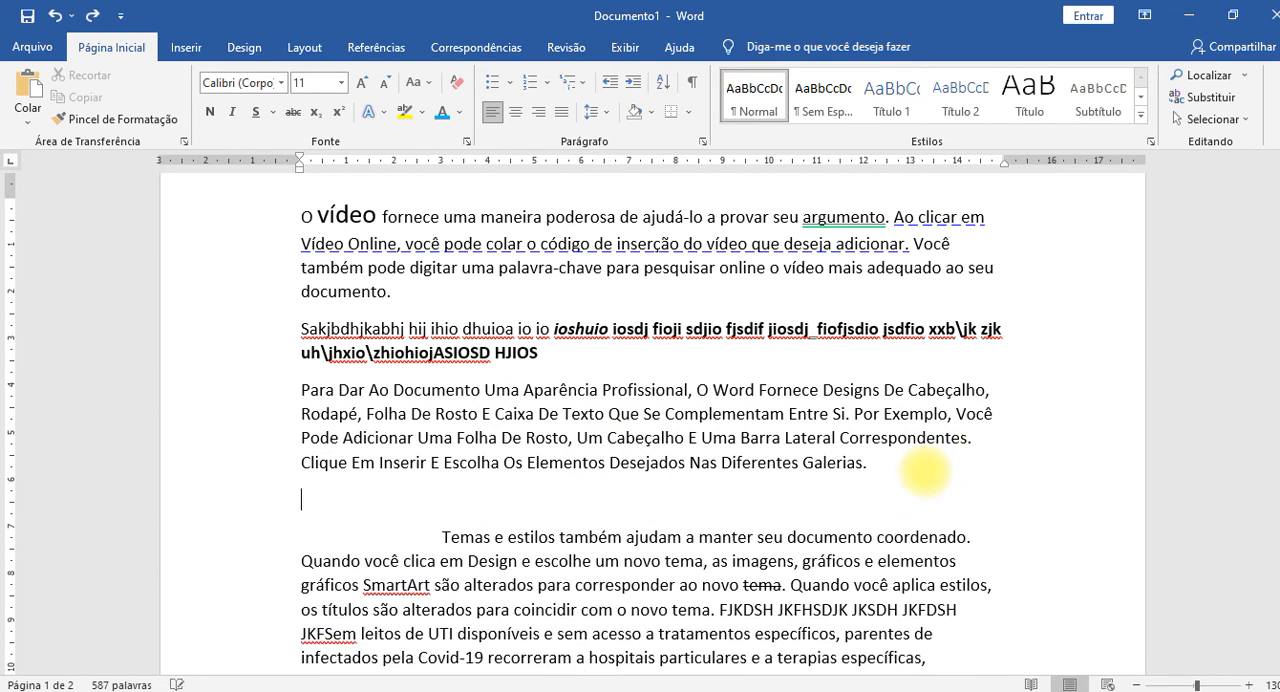
{"action": "key", "text": "Up"}
{"action": "key", "text": "Up"}
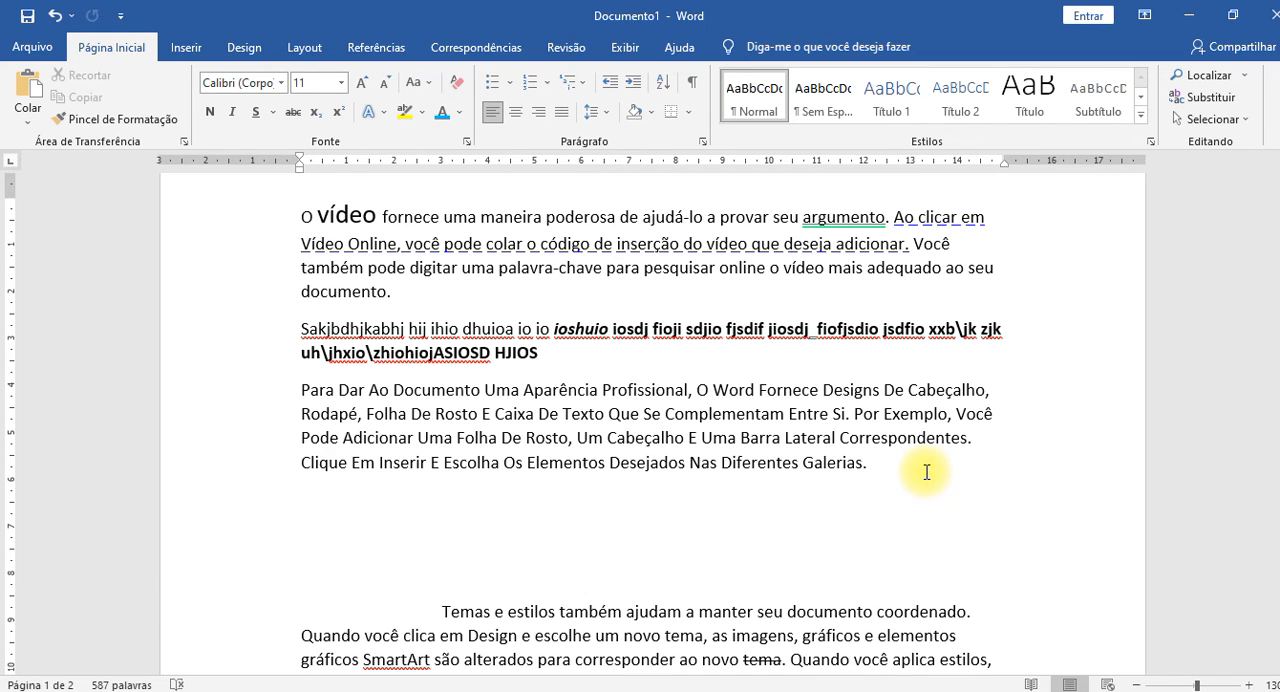
Write the inverted-case word "aIDJFISJDIOVNSDIO" on the first empty line, undoing the automatic case correction and the extra filler text.
{"action": "type", "text": "A"}
{"action": "key", "text": "BackSpace"}
{"action": "type", "text": "aidjfisjdiovnsdio FJV0siod 90ufi0osdj fsd"}
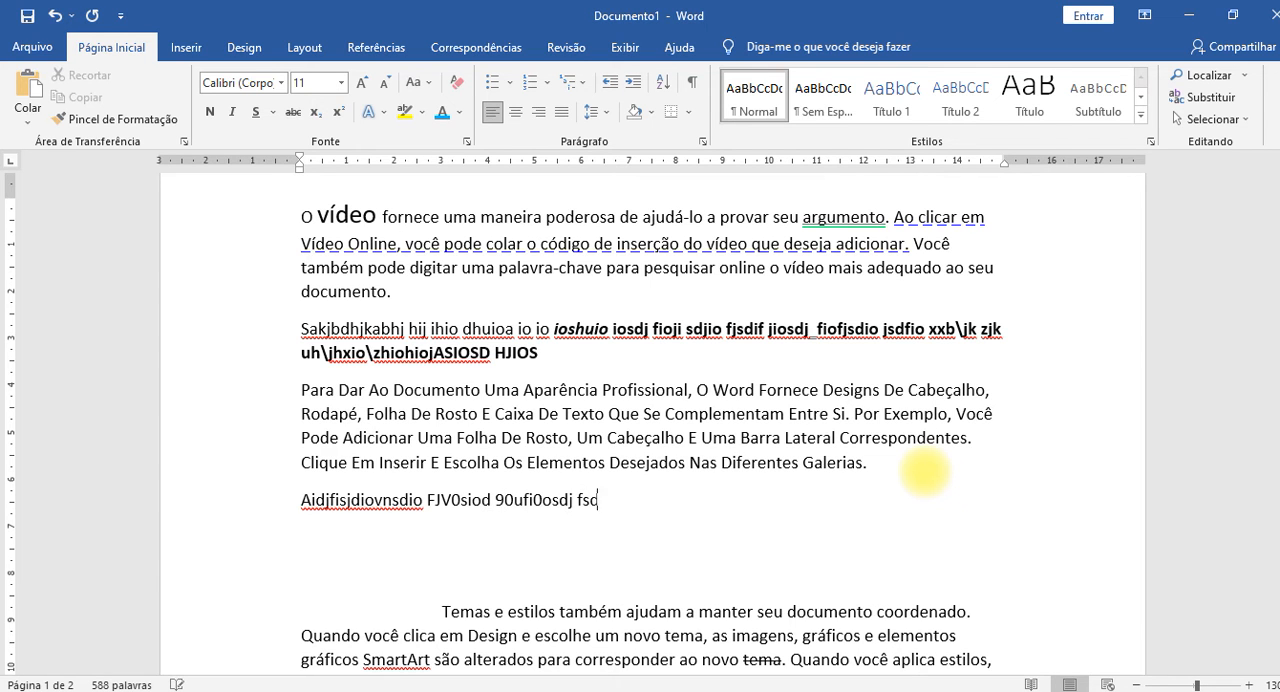
{"action": "type", "text": "jf90s"}
{"action": "key", "text": "ctrl+z"}
{"action": "key", "text": "ctrl+z"}
{"action": "key", "text": "ctrl+z"}
{"action": "key", "text": "ctrl+z"}
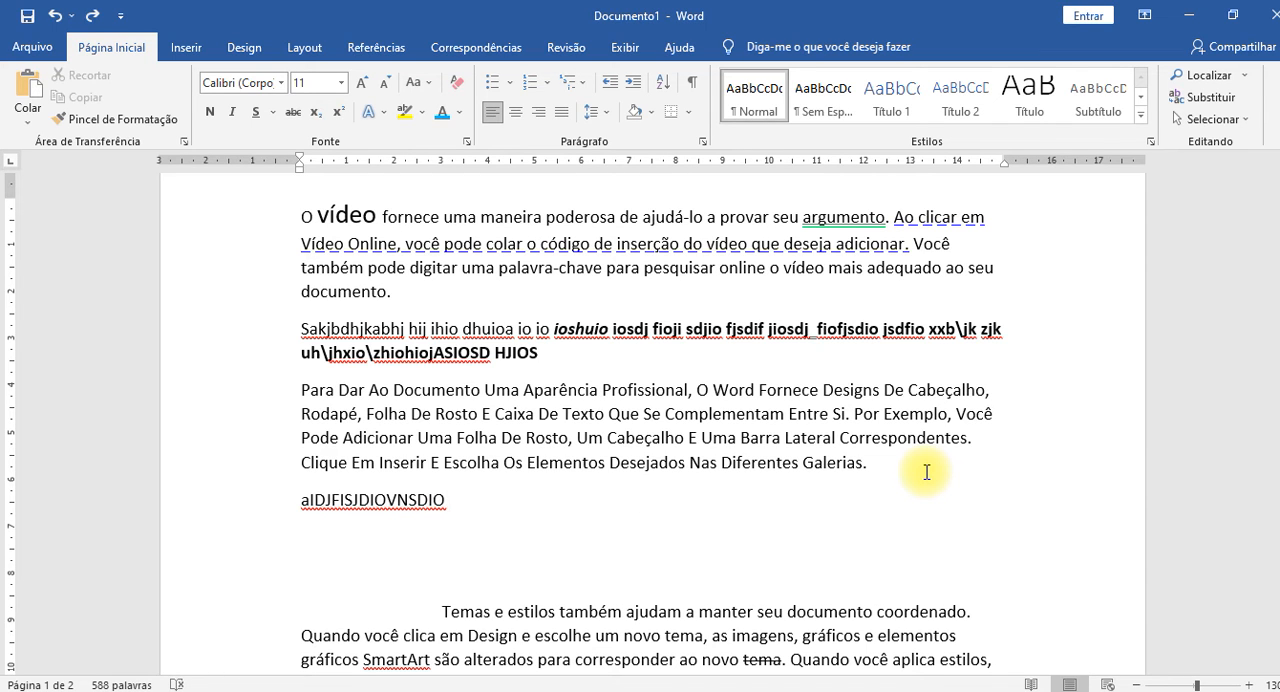
{"action": "type", "text": "sdifj iosdjfi osdj fiosdj fiosj f90esuj f"}
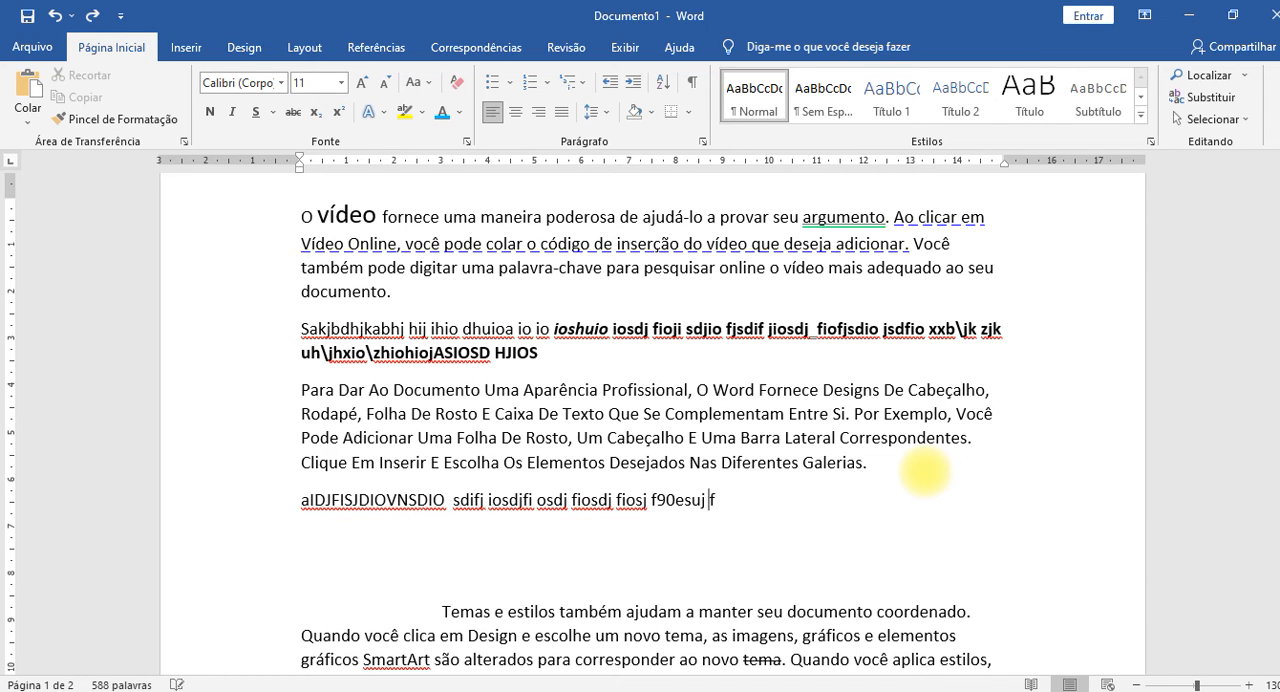
{"action": "type", "text": "90jsd 90"}
{"action": "key", "text": "BackSpace"}
{"action": "key", "text": "BackSpace"}
{"action": "key", "text": "BackSpace"}
{"action": "key", "text": "BackSpace"}
{"action": "key", "text": "BackSpace"}
{"action": "key", "text": "BackSpace"}
{"action": "key", "text": "BackSpace"}
{"action": "key", "text": "BackSpace"}
{"action": "key", "text": "BackSpace"}
{"action": "key", "text": "BackSpace"}
{"action": "key", "text": "BackSpace"}
{"action": "key", "text": "BackSpace"}
{"action": "key", "text": "BackSpace"}
{"action": "key", "text": "BackSpace"}
{"action": "key", "text": "BackSpace"}
{"action": "key", "text": "BackSpace"}
{"action": "key", "text": "BackSpace"}
{"action": "key", "text": "BackSpace"}
{"action": "key", "text": "BackSpace"}
{"action": "key", "text": "BackSpace"}
{"action": "key", "text": "BackSpace"}
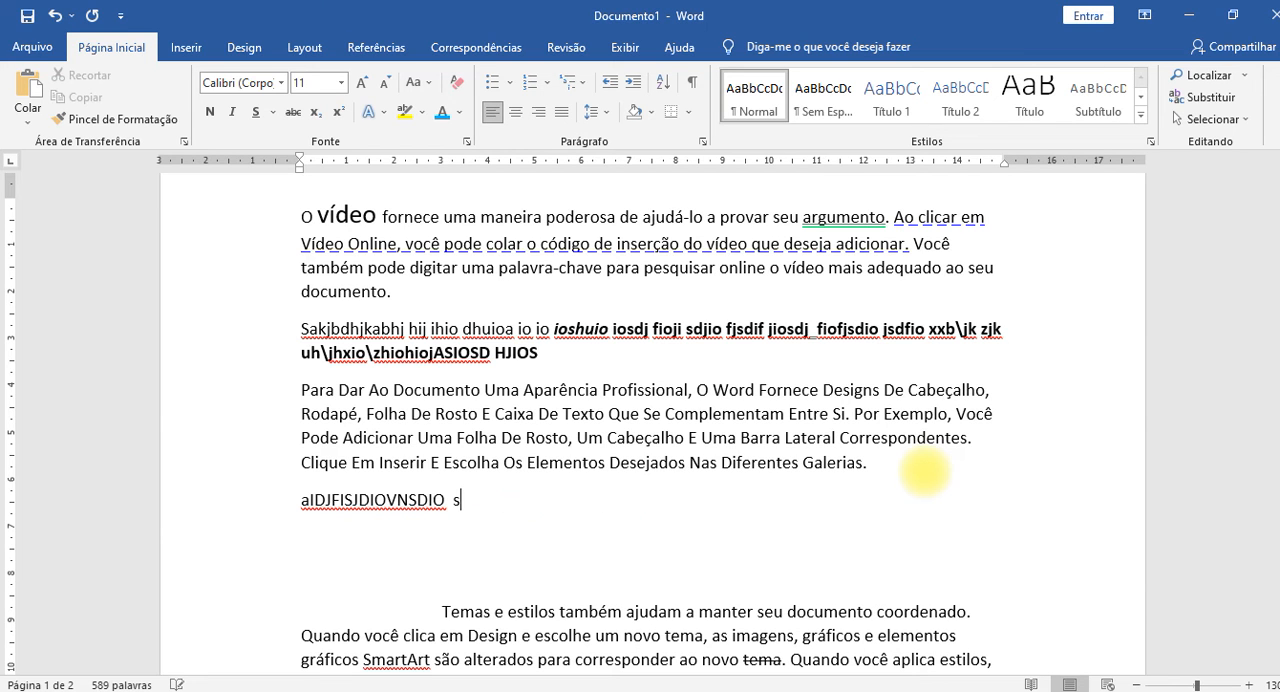
{"action": "key", "text": "BackSpace"}
Continue the line with "DIOHFIODSS FOIS JIOSDJ FIOSDUJ FIOSDUJF IOSFV IOSDFJIOASD JFIOSDFUJJ IOSDHJF JSDIOJF IOSDJF DSJIFOJDSIO FSD. aSDJFNSDJFNJSD".
{"action": "type", "text": "DIOHFIODSS FOIS JIOSDJ FIOSDUJ "}
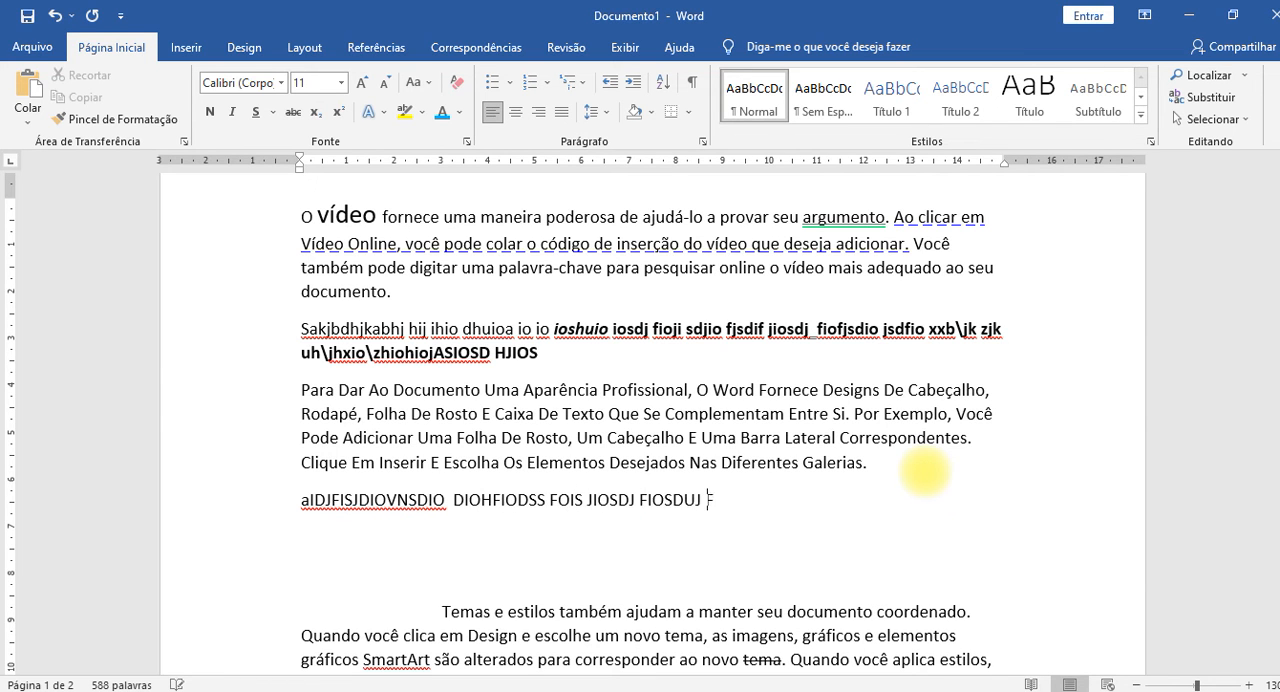
{"action": "type", "text": "FIOSDUJF IOSFV IOSDFJIOASD JFIOSDFUJJ IOSDHJF JSDIOJF IO"}
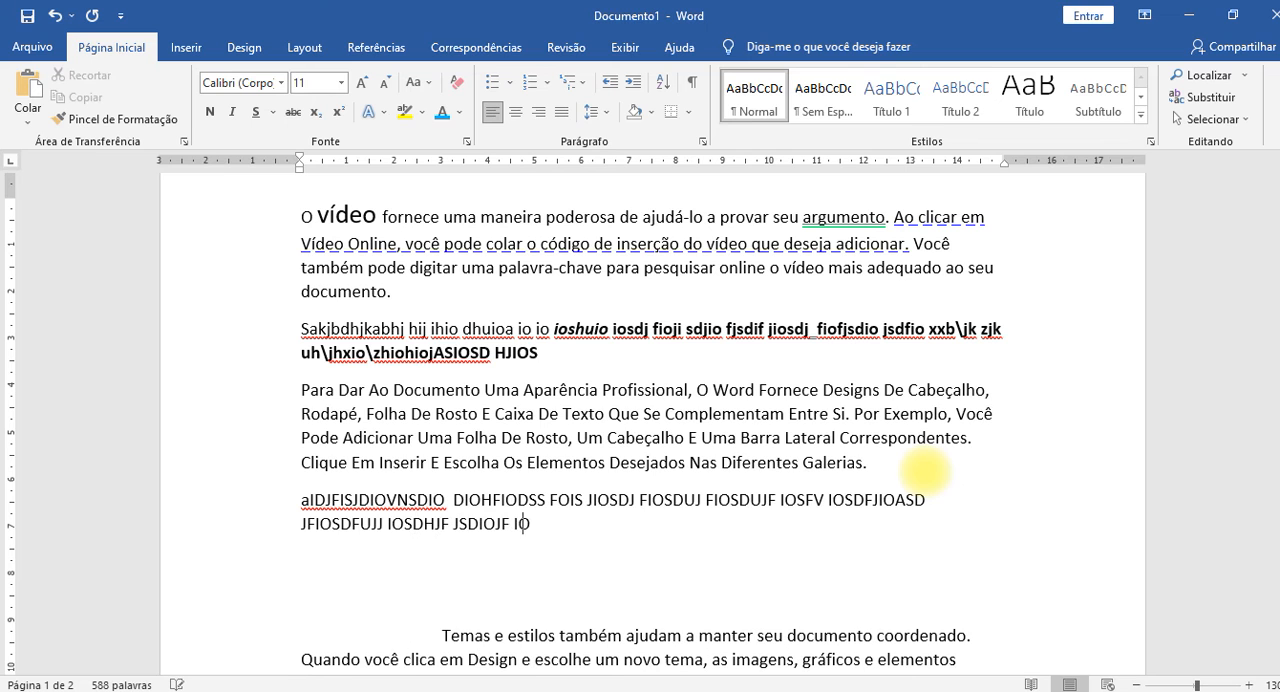
{"action": "type", "text": "SDJF DSJIFOJDSIO FSD."}
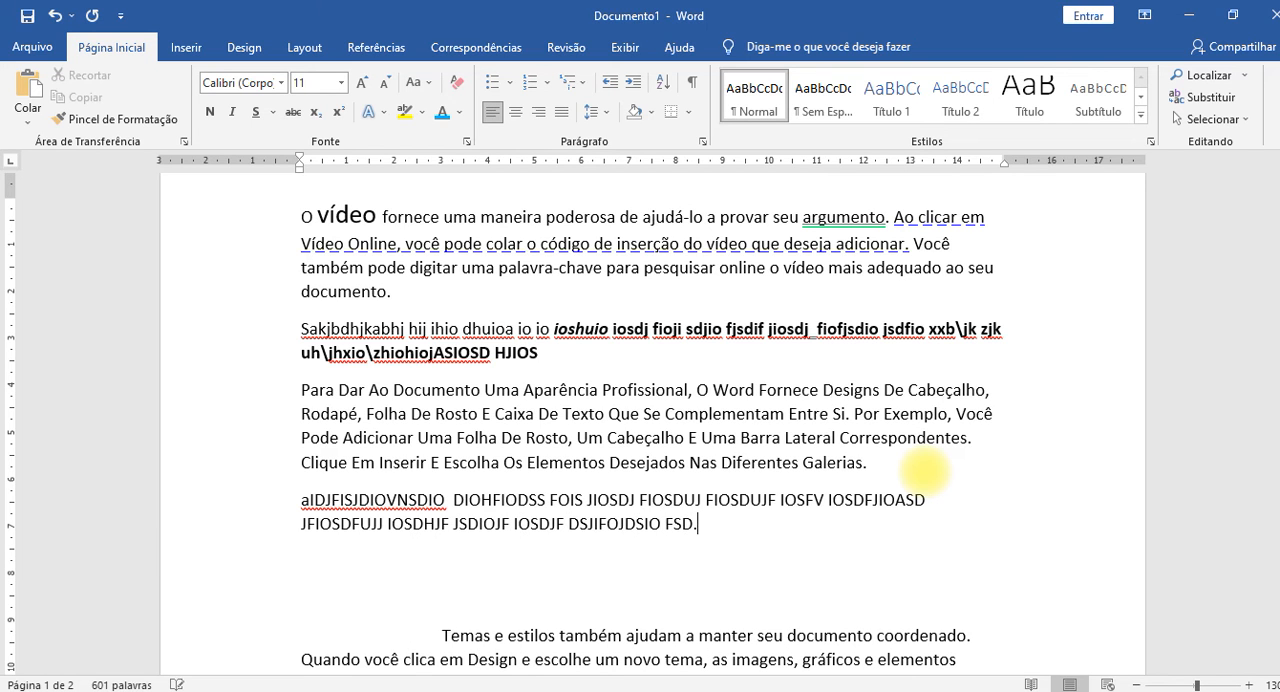
{"action": "type", "text": " aSDJFNSDJFNJSO"}
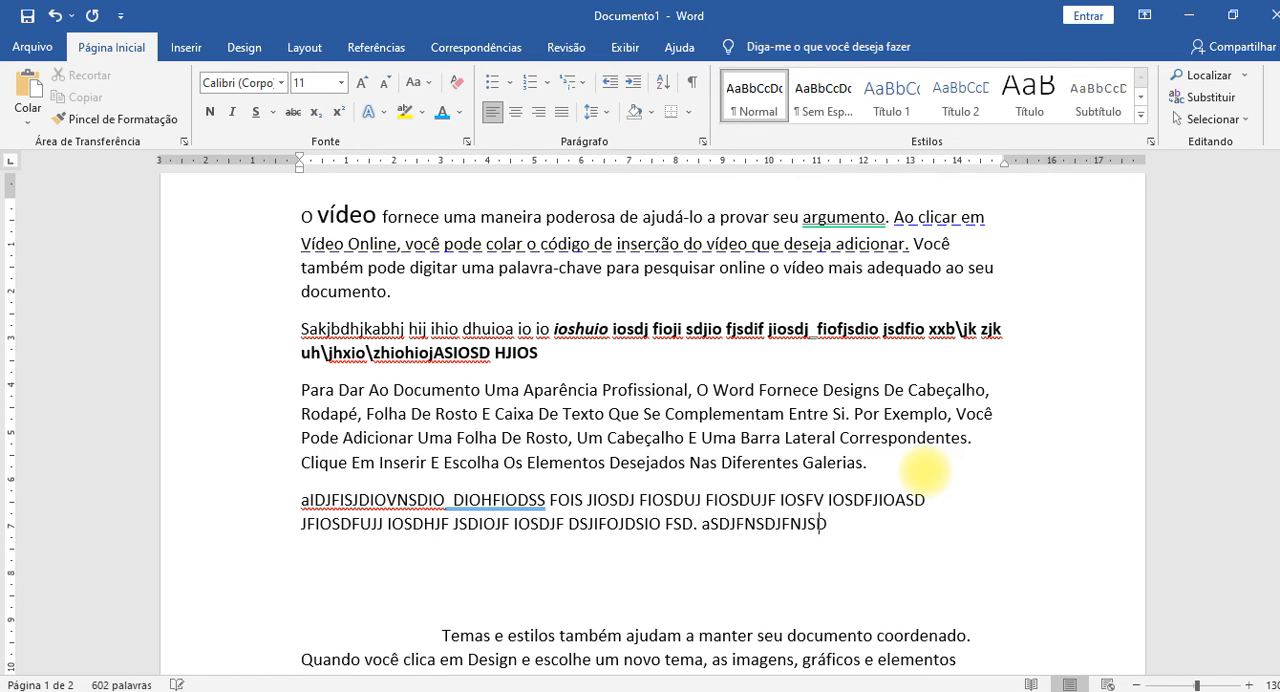
{"action": "type", "text": " Kfjsdhnfj"}
Try and undo lowercase filler words, and extend the paragraph with "DJKFH KJSDFODJKS FIOF JIOSDJF IOSDJ IO FSDIFJSDIOF JI0SDUF90DJCVIOSDJ90FIJSDF".
{"action": "key", "text": "ctrl+z"}
{"action": "key", "text": "ctrl+z"}
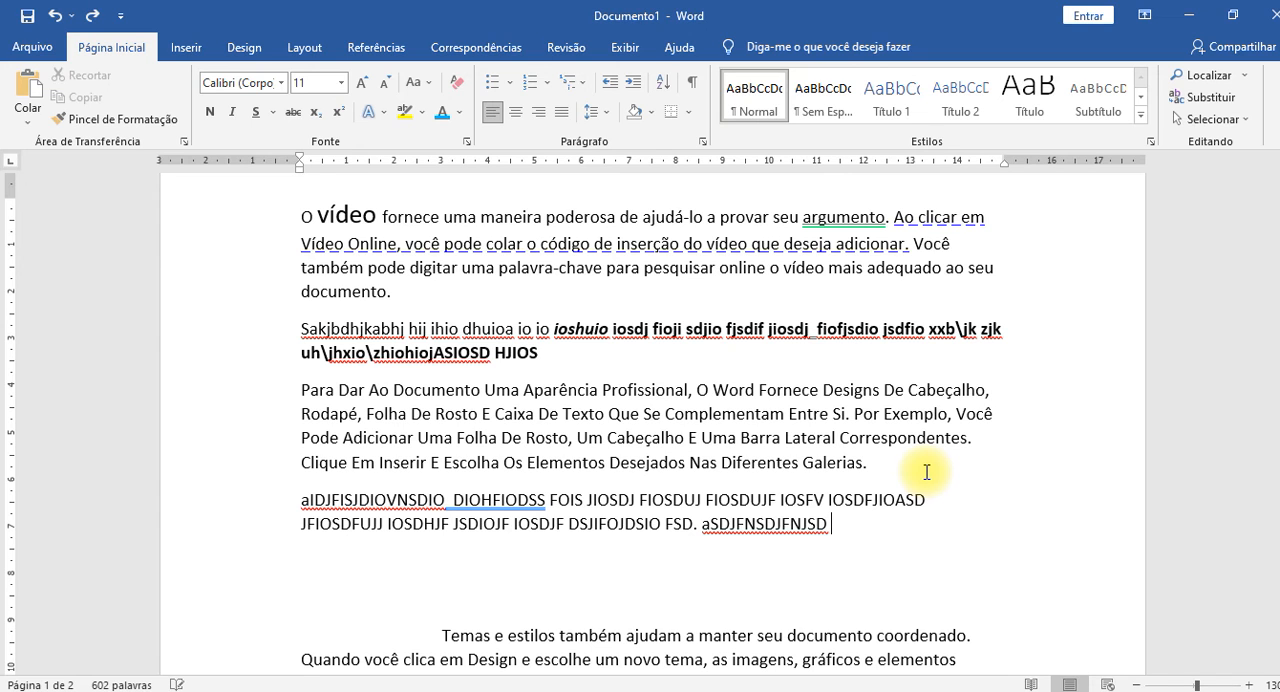
{"action": "type", "text": "diofjiosdjf iosdjfi"}
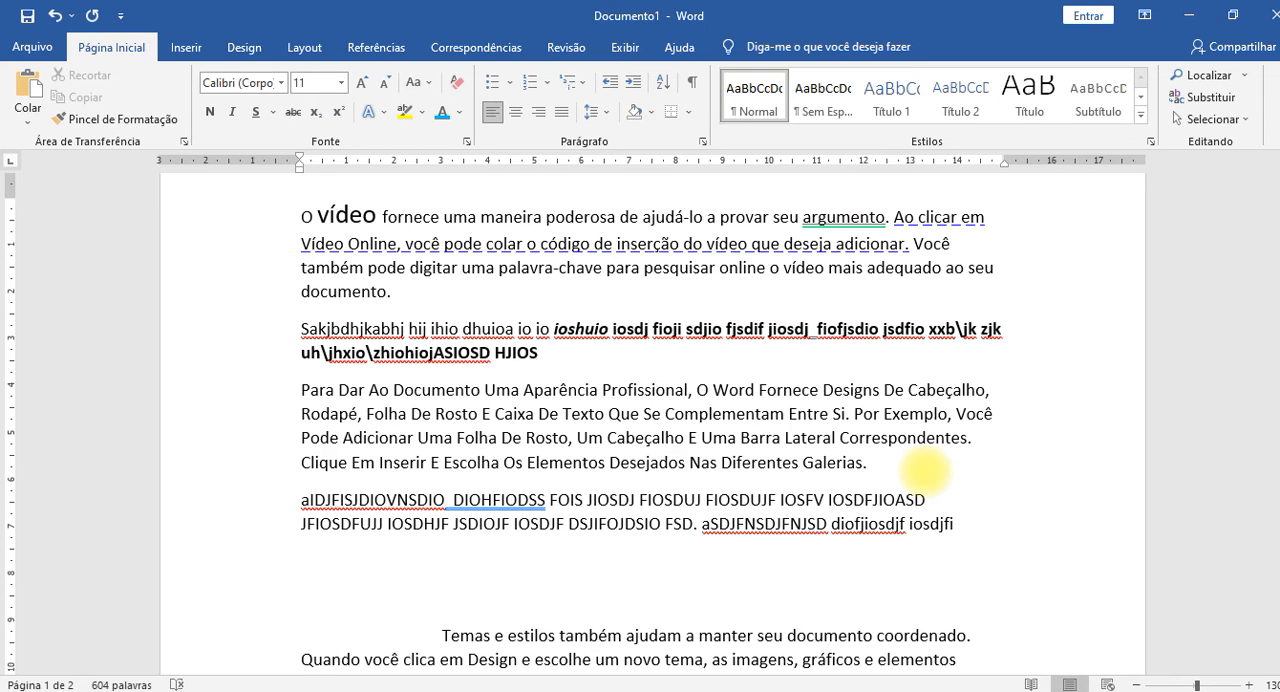
{"action": "key", "text": "ctrl+z"}
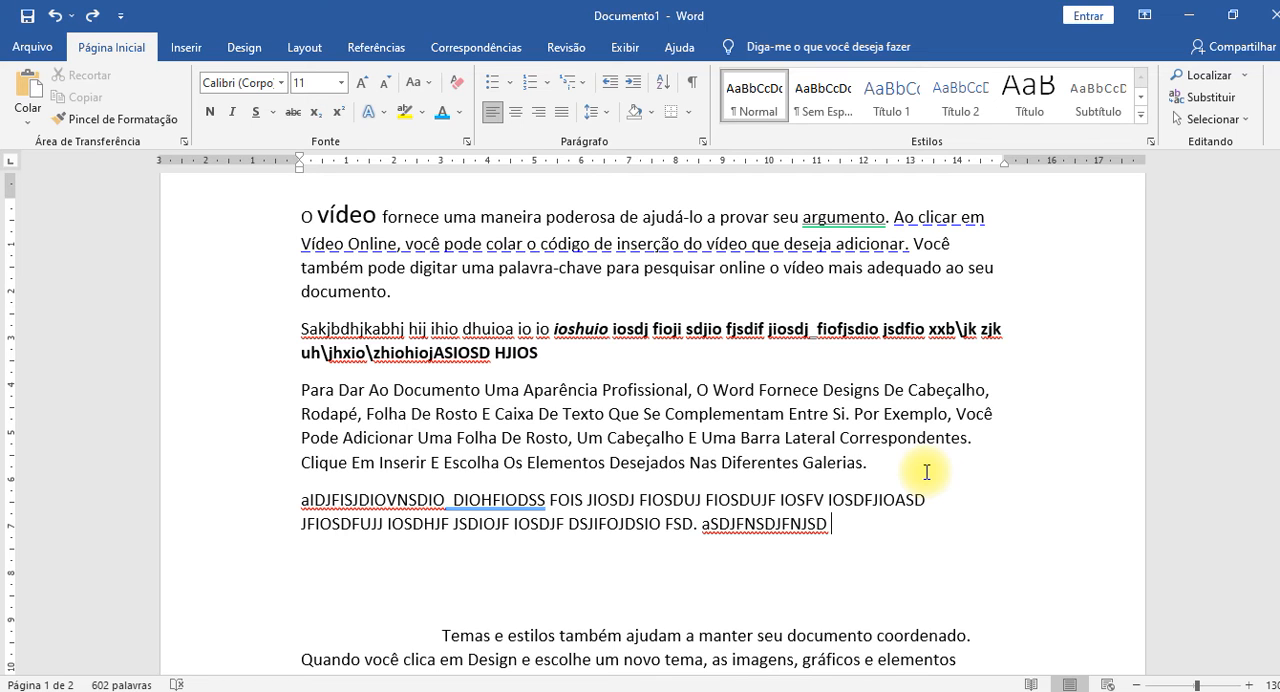
{"action": "type", "text": "D"}
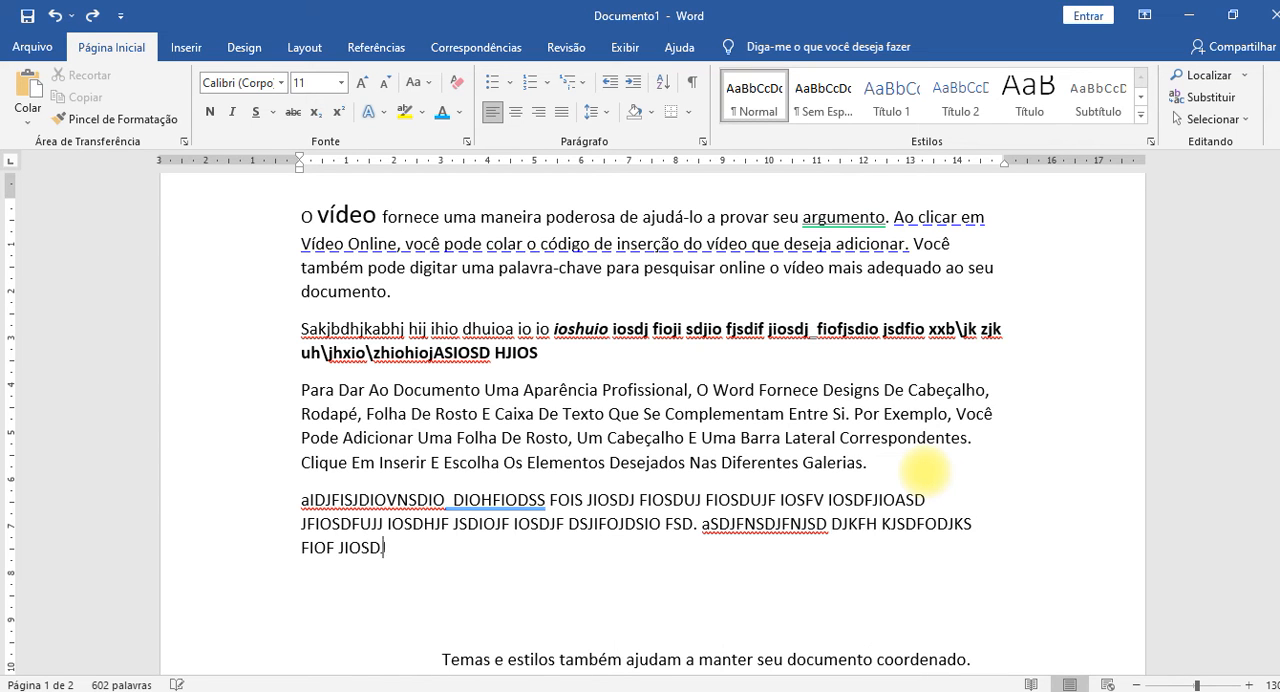
{"action": "type", "text": "JKFH KJSDFODJKS FIOF JIOSDJF IOSDJ IO FSDIFJSDIOF JI0SDUF90DJCVIOSDJ90FIJSDF"}
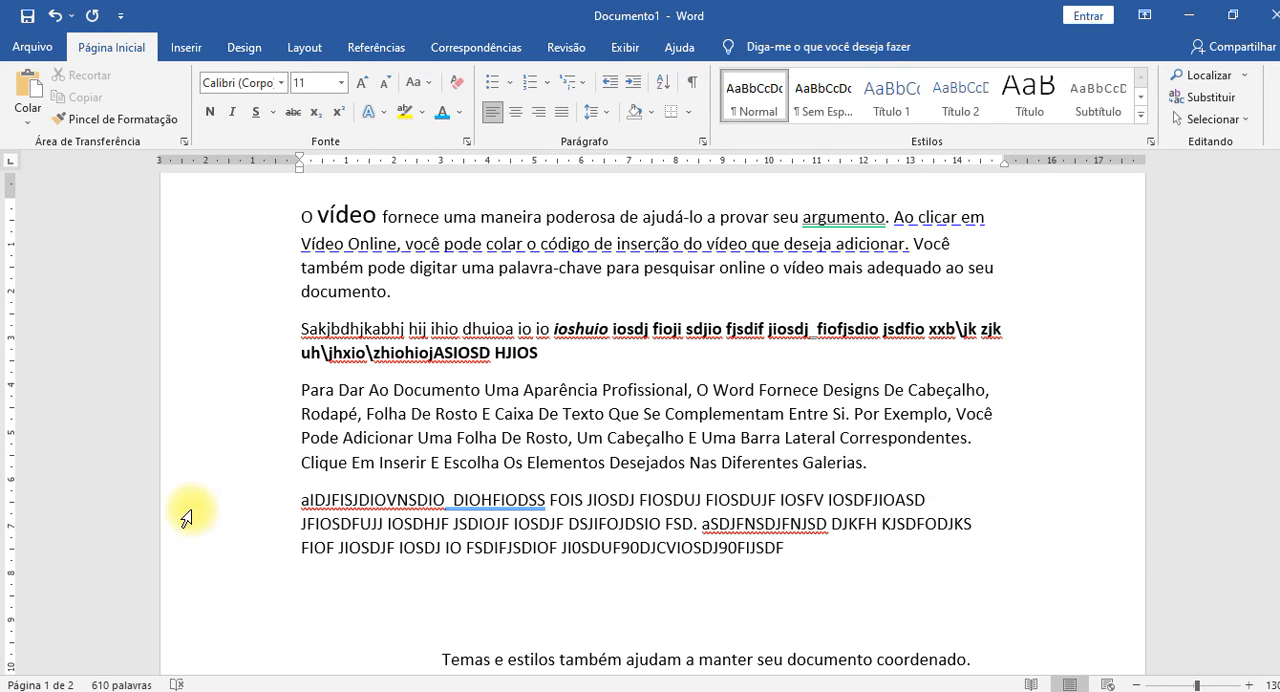
Select the new filler paragraph, toggle its uppercase and lowercase letters (aLTERNAR mAIÚSC./mINÚSC.) and clear the selection.
{"action": "scroll", "coordinate": [530, 532], "scroll_direction": "up", "scroll_amount": 1}
{"action": "scroll", "coordinate": [371, 569], "scroll_direction": "down", "scroll_amount": 2}
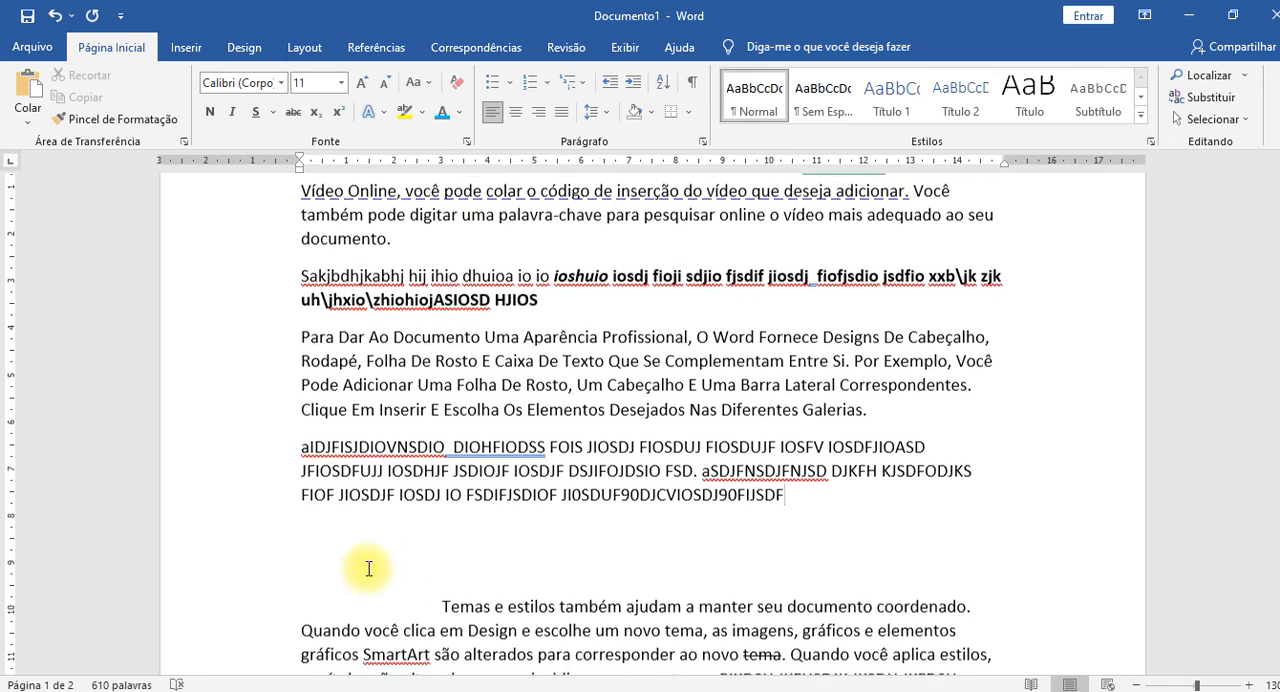
{"action": "double_click", "coordinate": [239, 475]}
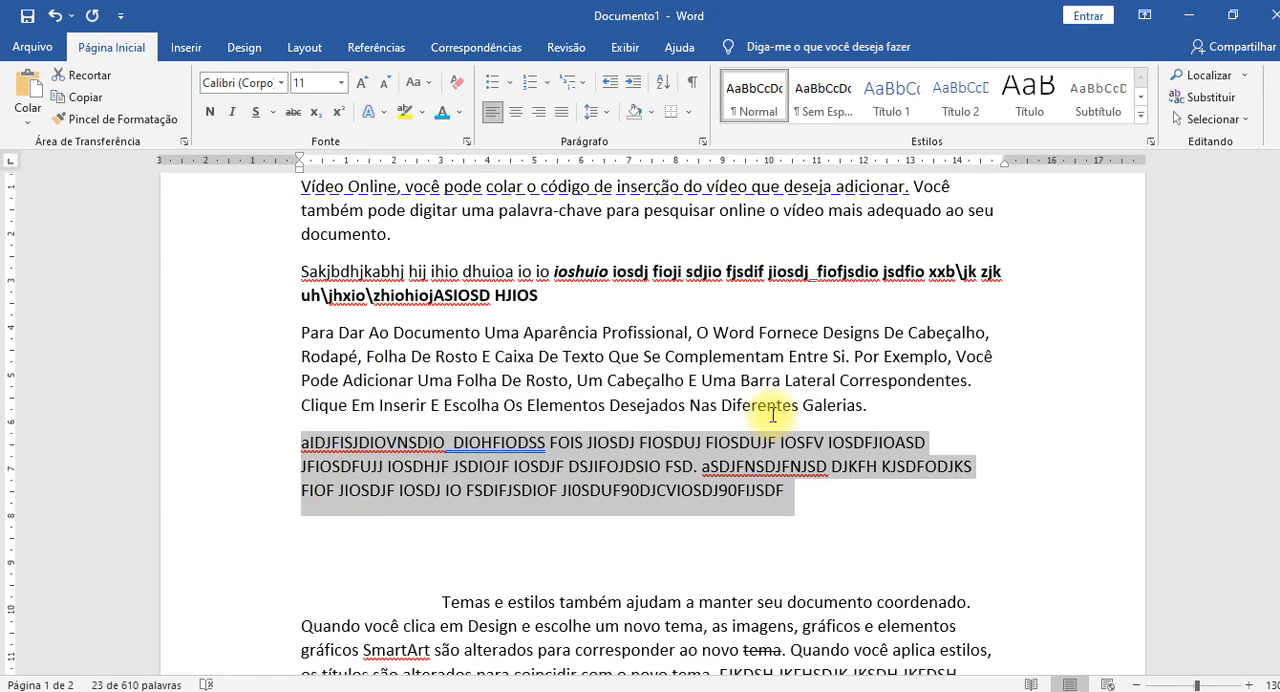
{"action": "left_click", "coordinate": [418, 82]}
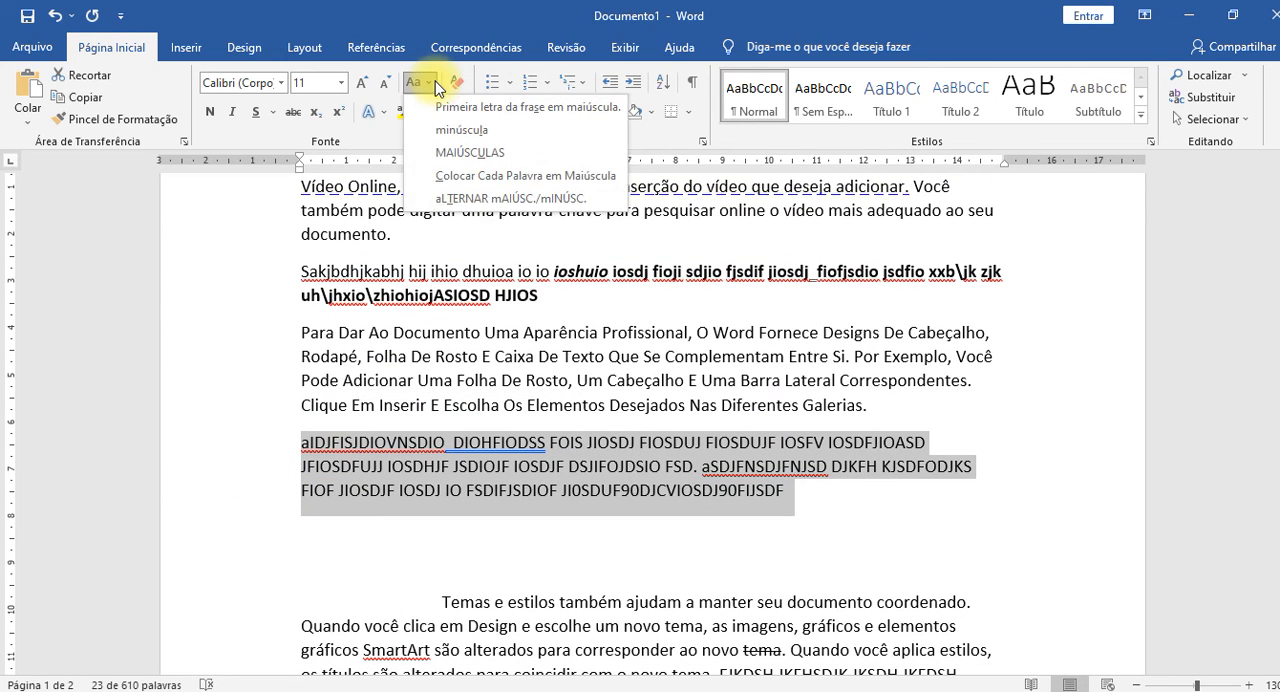
{"action": "left_click", "coordinate": [490, 200]}
{"action": "left_click", "coordinate": [815, 500]}
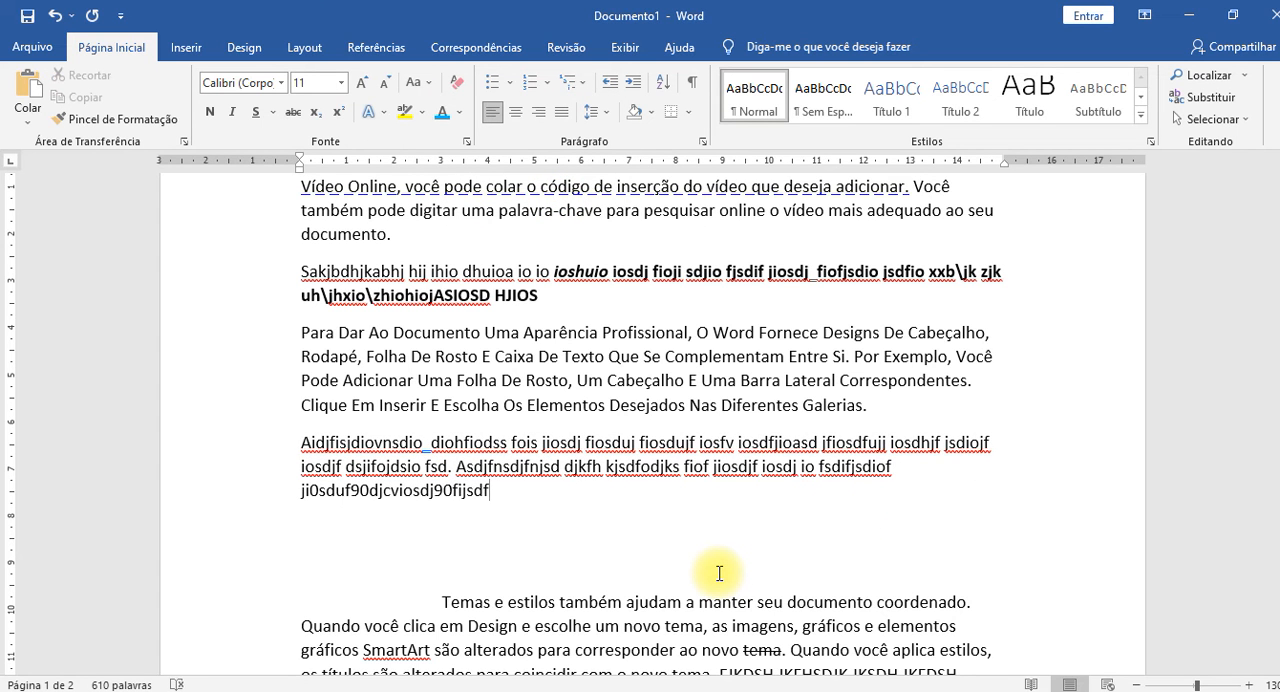
Select the filler paragraph beginning "Aidjfisjdiovnsdio" and delete it.
{"action": "triple_click", "coordinate": [240, 467]}
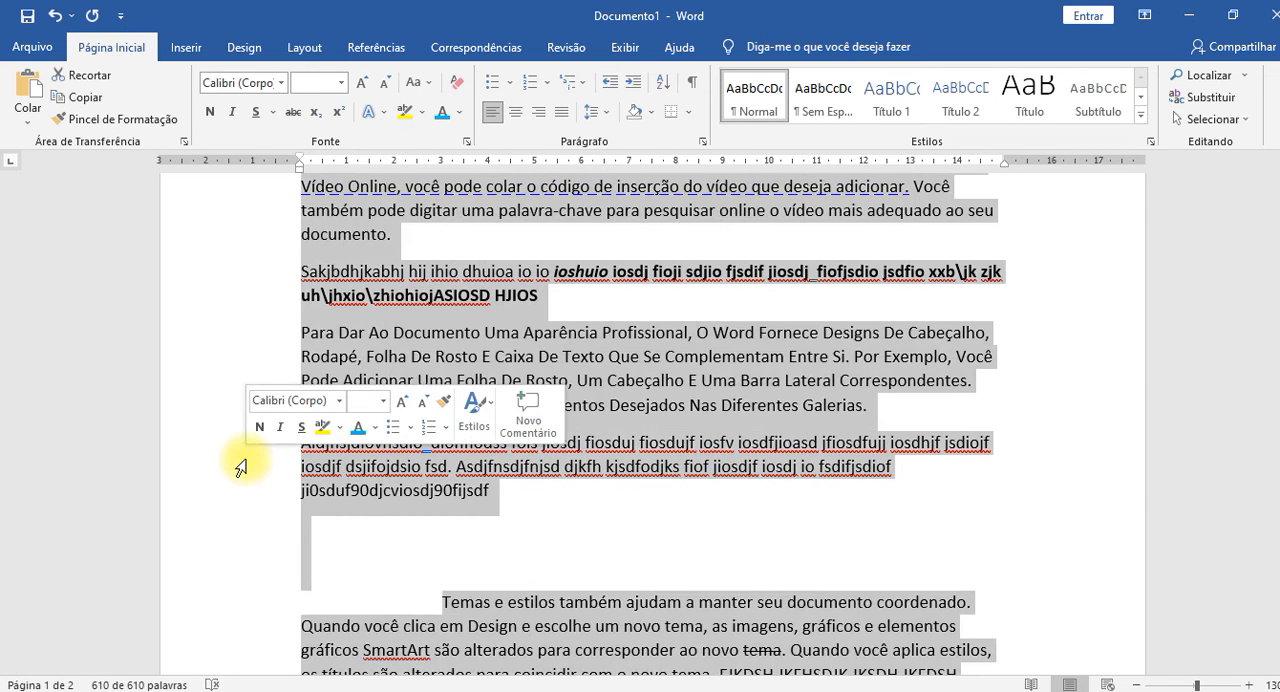
{"action": "left_click", "coordinate": [241, 467]}
{"action": "double_click", "coordinate": [282, 486]}
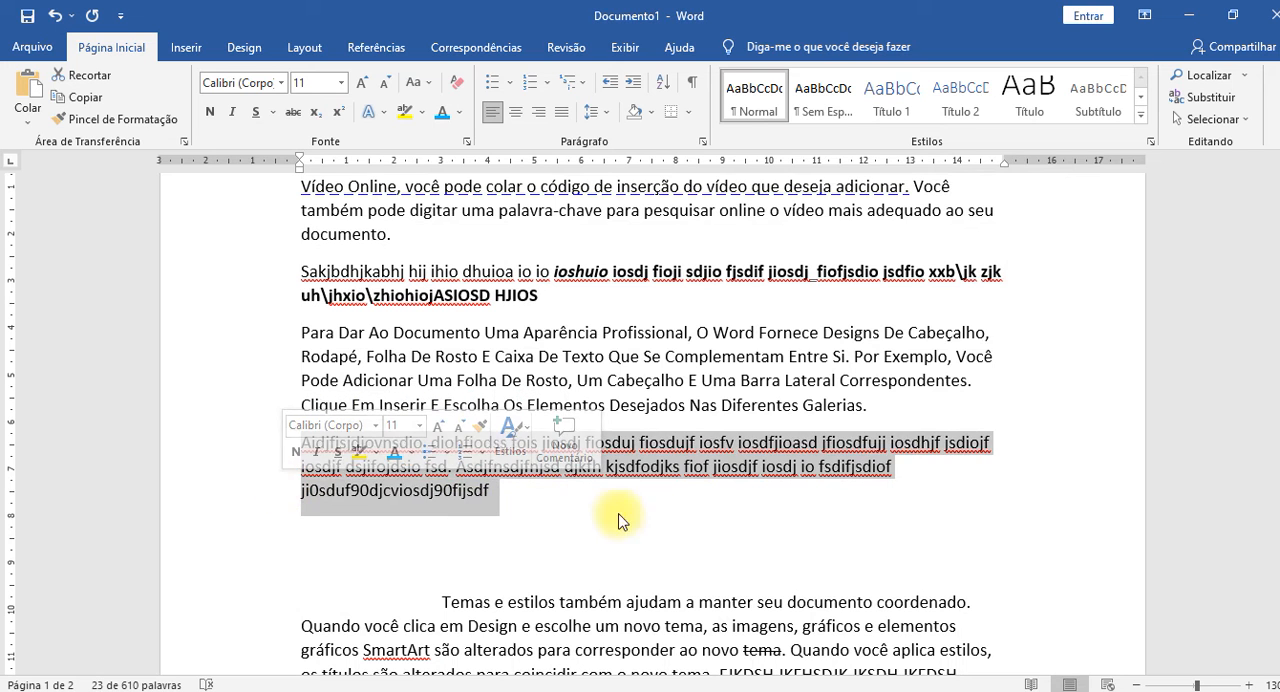
{"action": "key", "text": "Delete"}
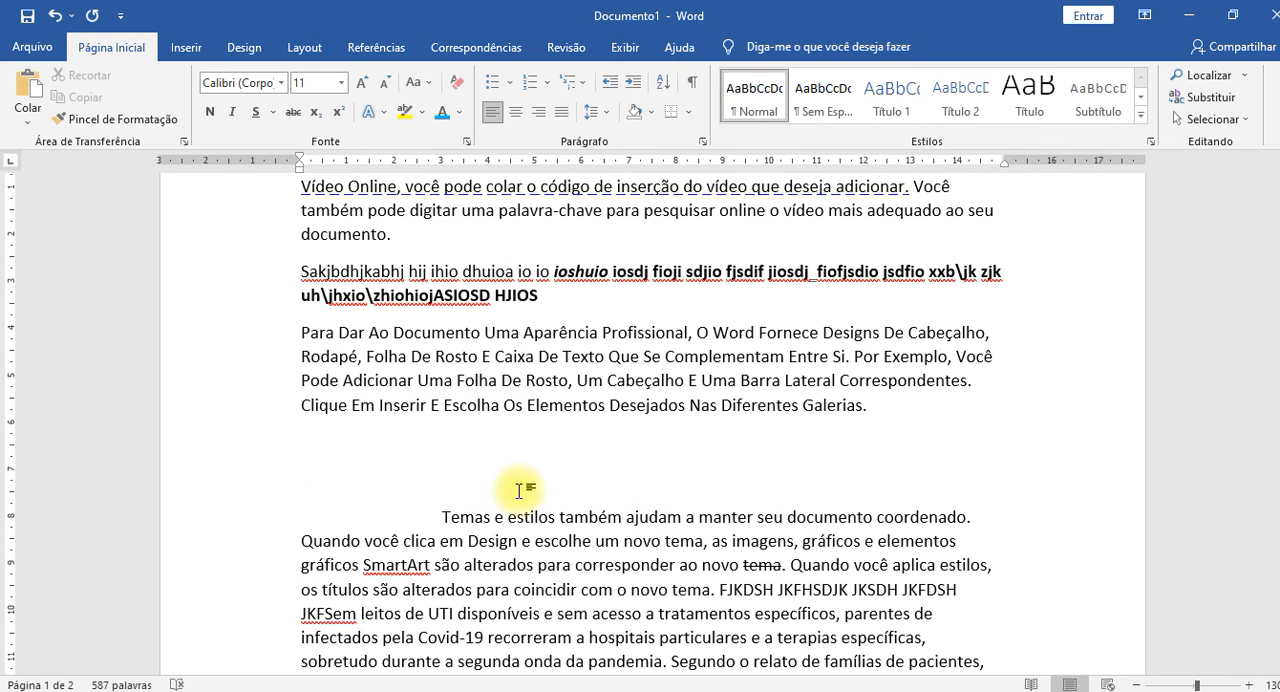
Change the paragraph beginning "Para Dar Ao Documento" to sentence case (Primeira letra da frase em maiúscula).
{"action": "scroll", "coordinate": [510, 370], "scroll_direction": "up", "scroll_amount": 1}
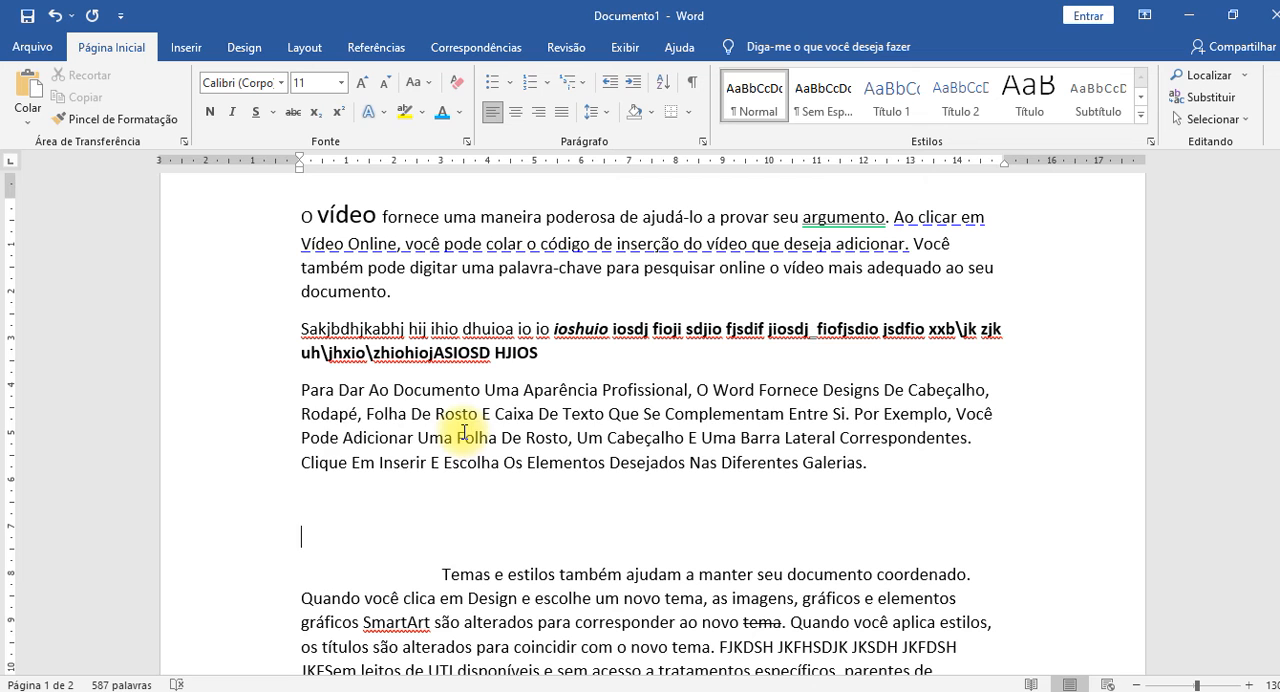
{"action": "double_click", "coordinate": [270, 412]}
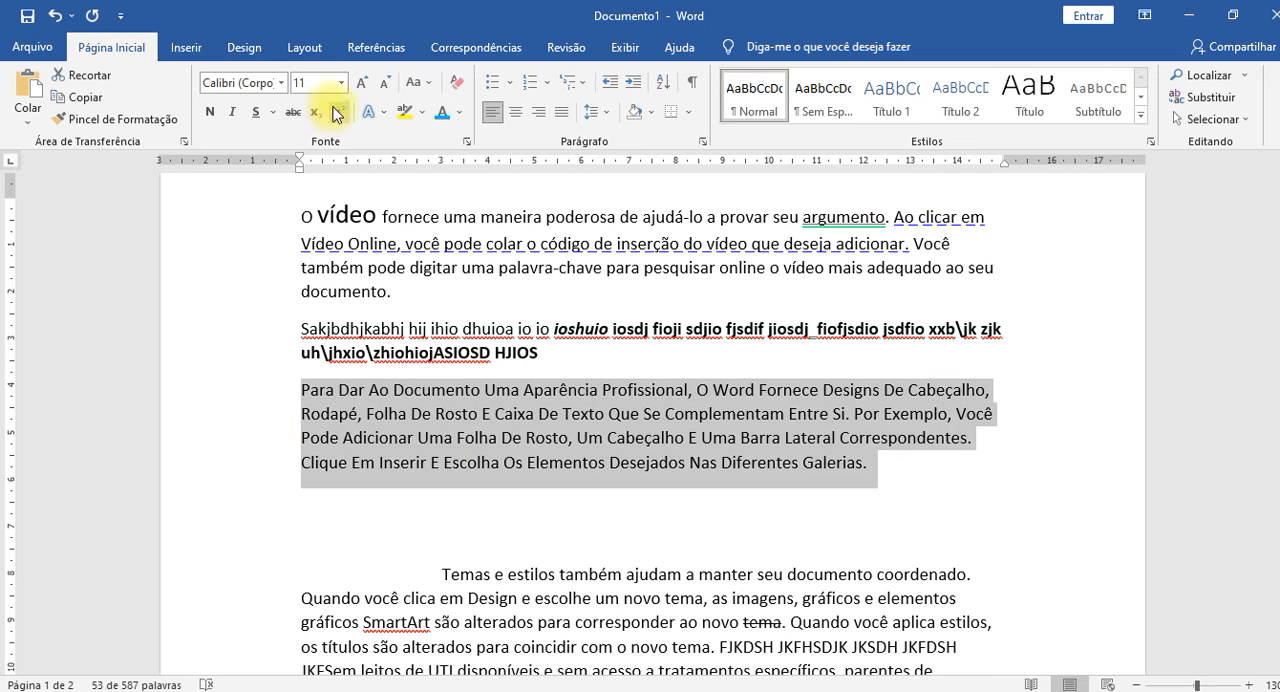
{"action": "left_click", "coordinate": [418, 82]}
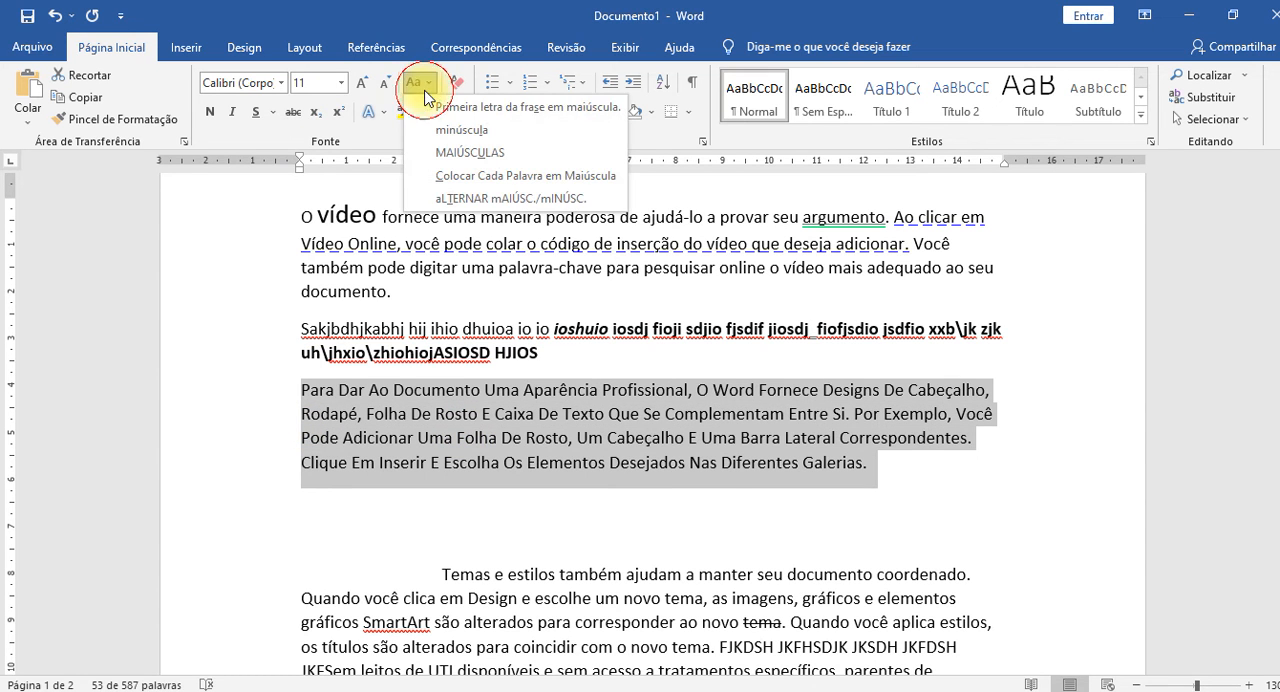
{"action": "left_click", "coordinate": [508, 107]}
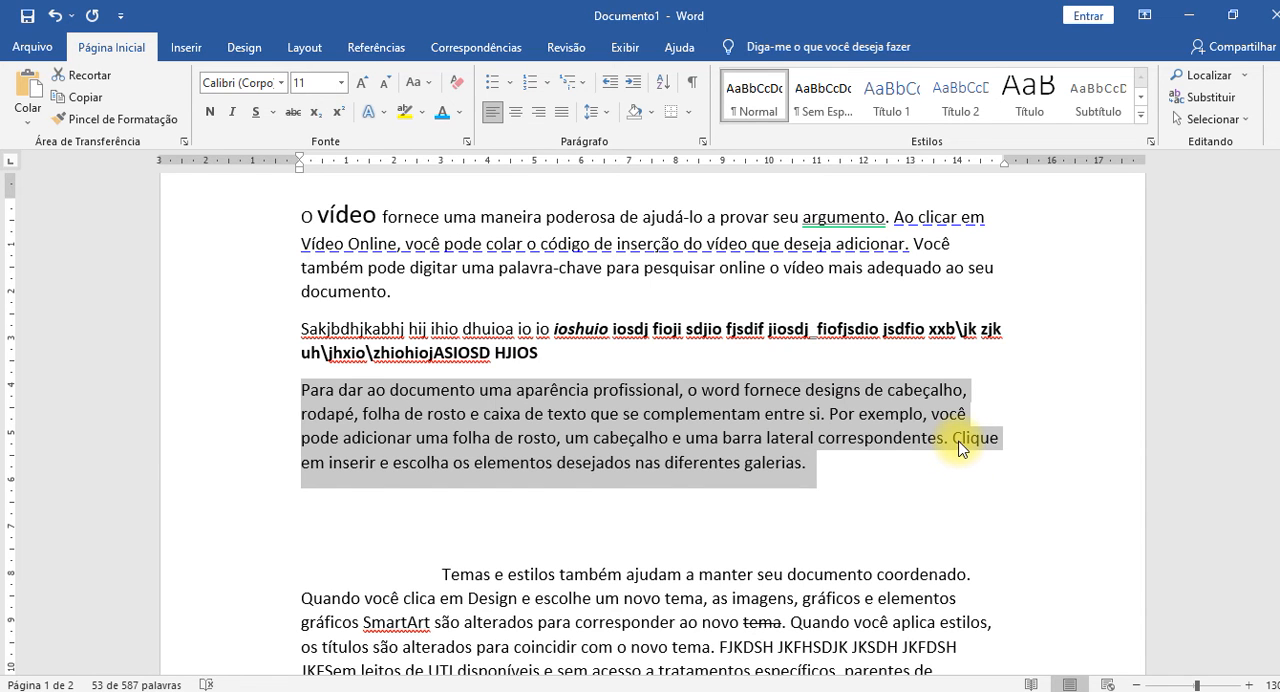
{"action": "left_click", "coordinate": [435, 87]}
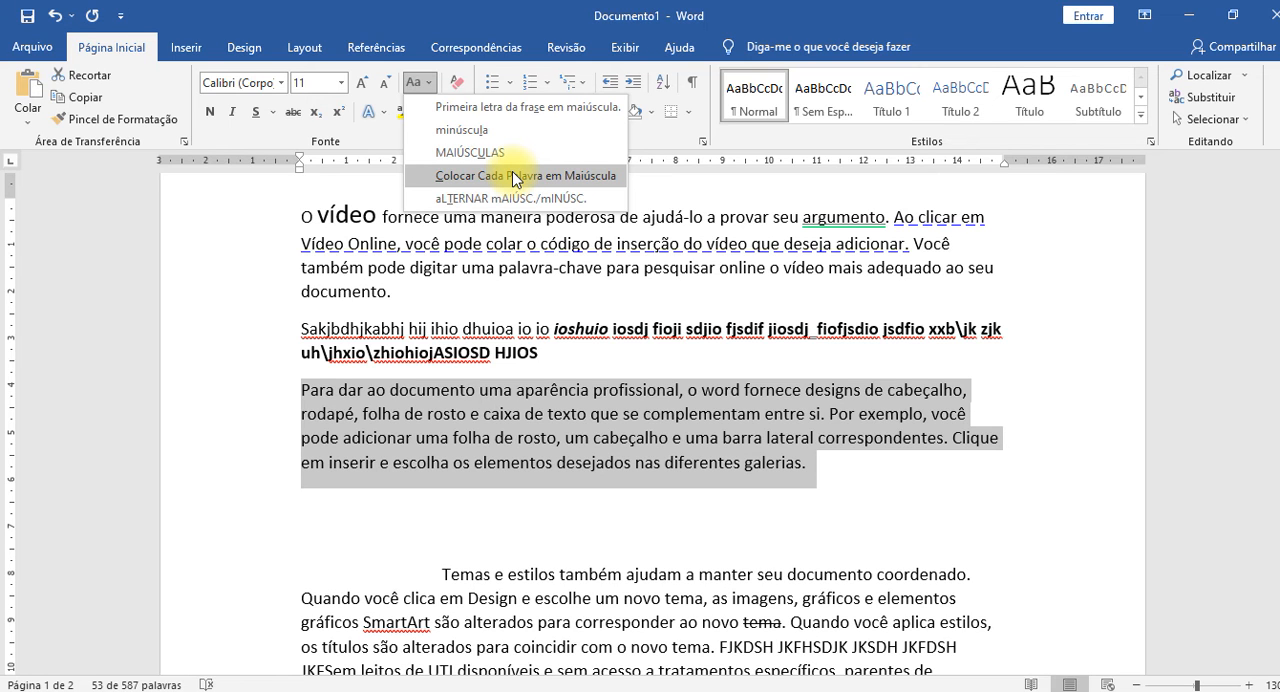
{"action": "left_click", "coordinate": [882, 472]}
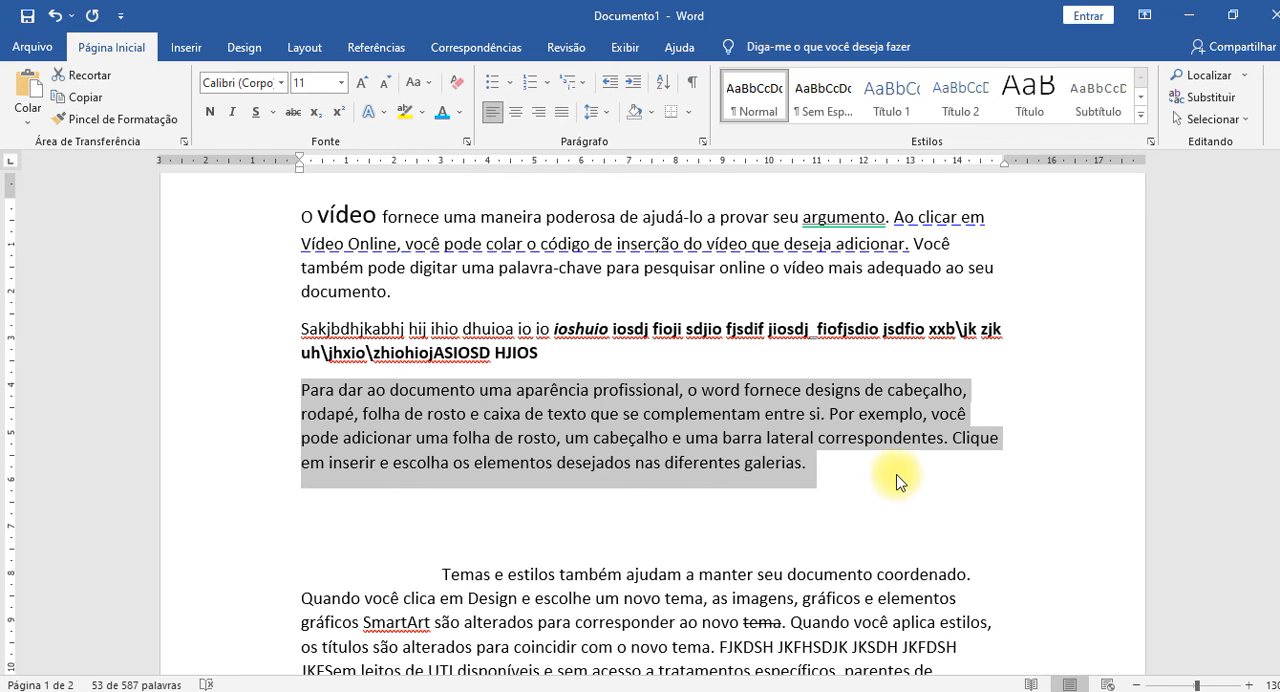
Write three first names on a new line below that paragraph, starting the last one in lowercase, and add a line break.
{"action": "left_click", "coordinate": [846, 490]}
{"action": "key", "text": "Return"}
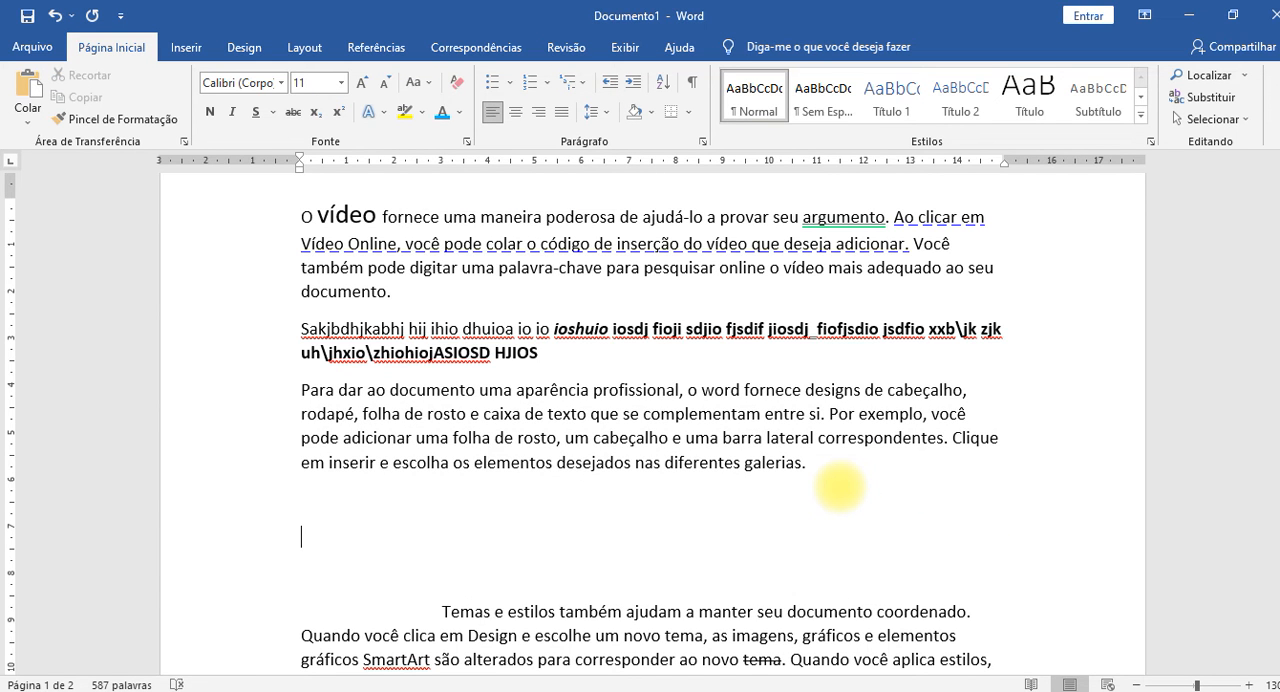
{"action": "type", "text": "ALL"}
{"action": "key", "text": "BackSpace"}
{"action": "key", "text": "BackSpace"}
{"action": "key", "text": "BackSpace"}
{"action": "key", "text": "BackSpace"}
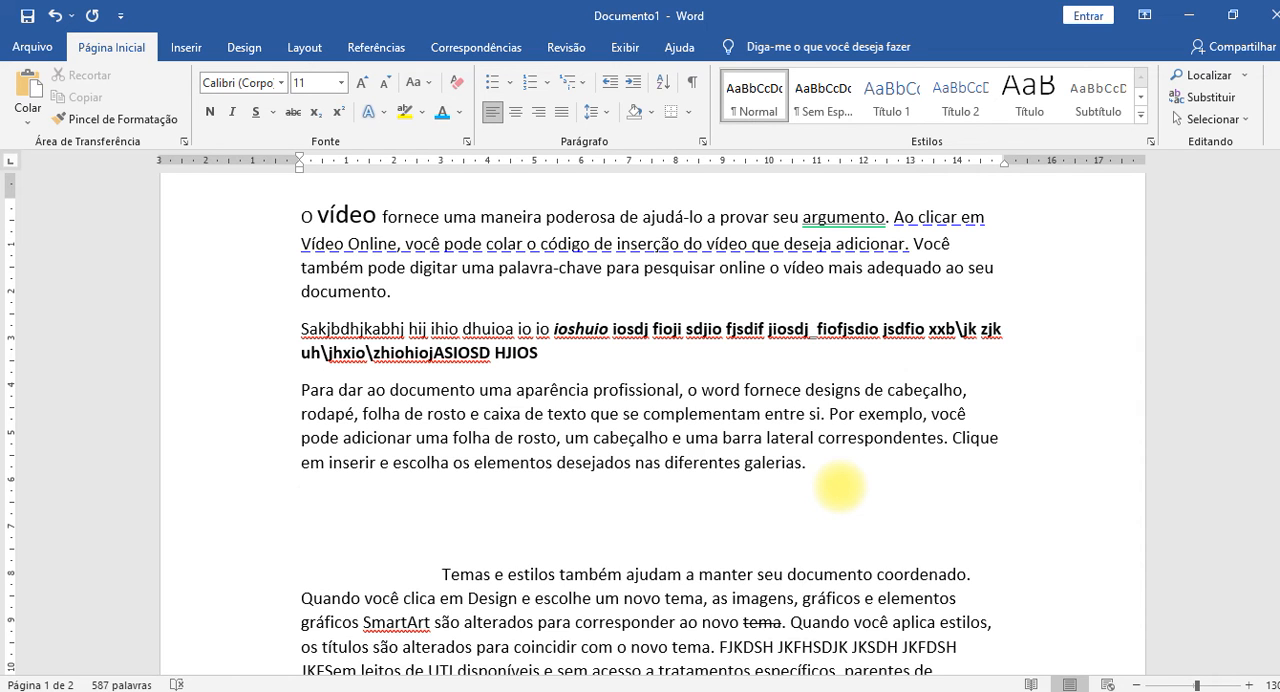
{"action": "key", "text": "Return"}
{"action": "type", "text": "allan"}
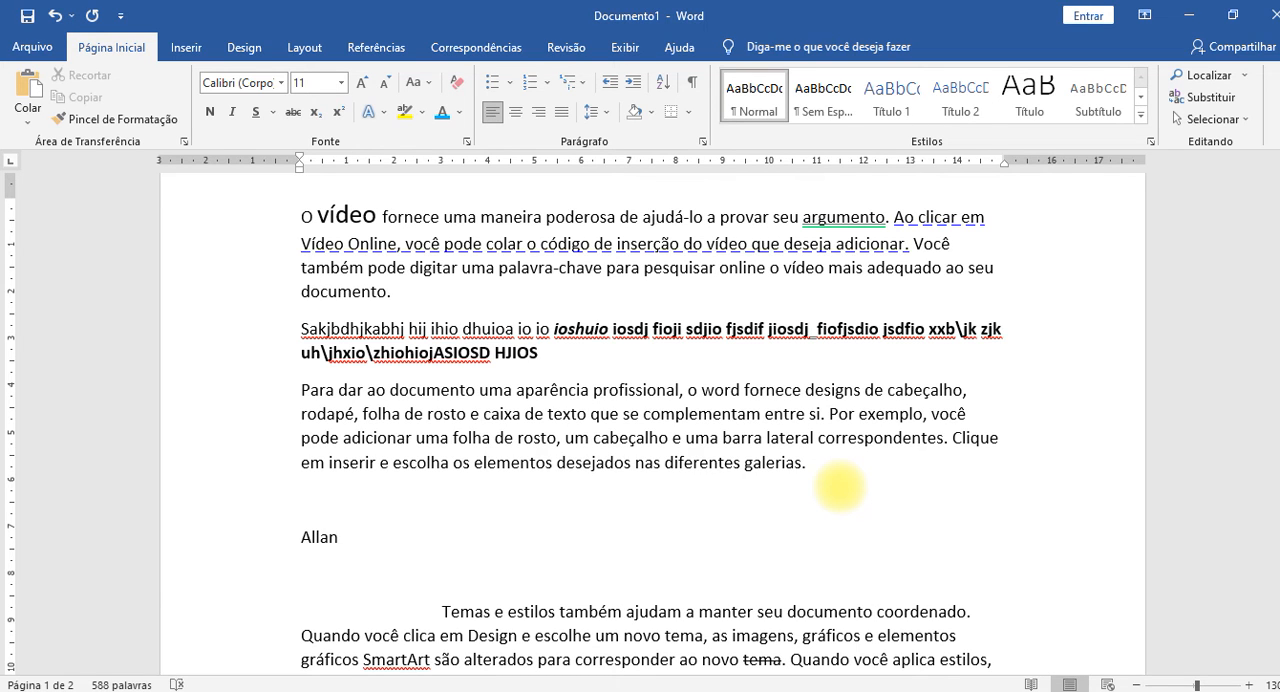
{"action": "type", "text": " Karly luizi"}
{"action": "key", "text": "Return"}
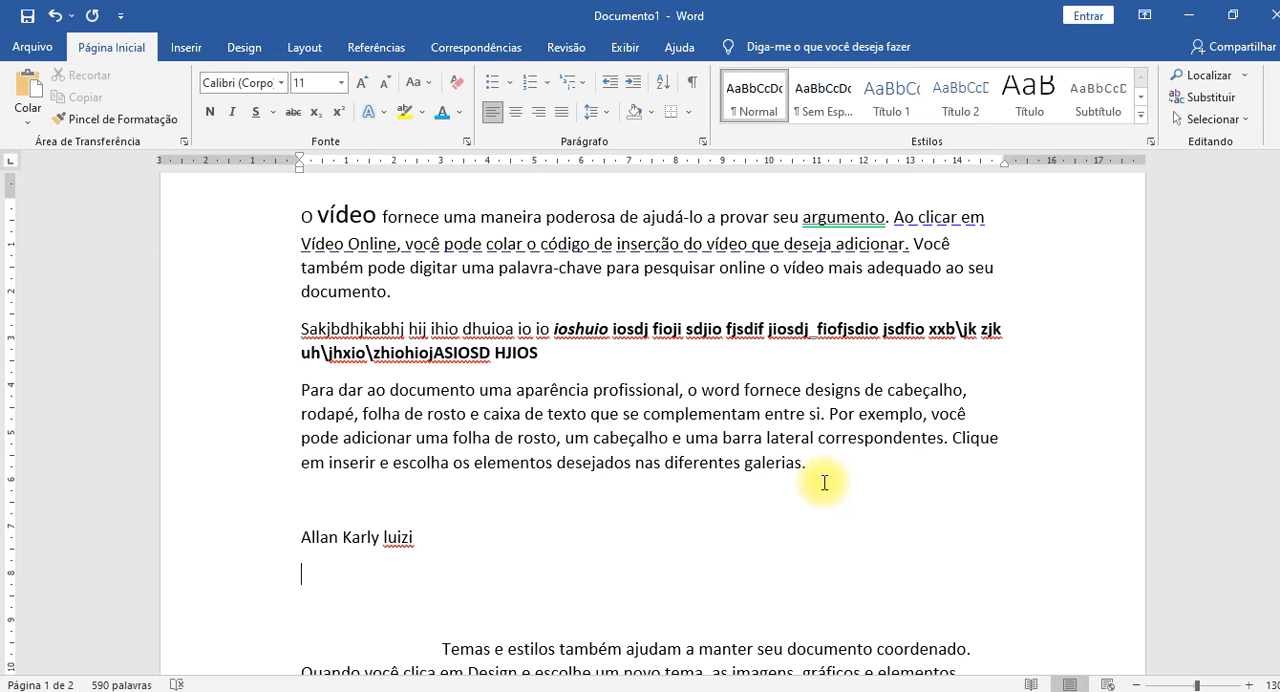
Capitalize each word in the line of names (Colocar Cada Palavra em Maiúscula) and clear the selection.
{"action": "left_click", "coordinate": [274, 544]}
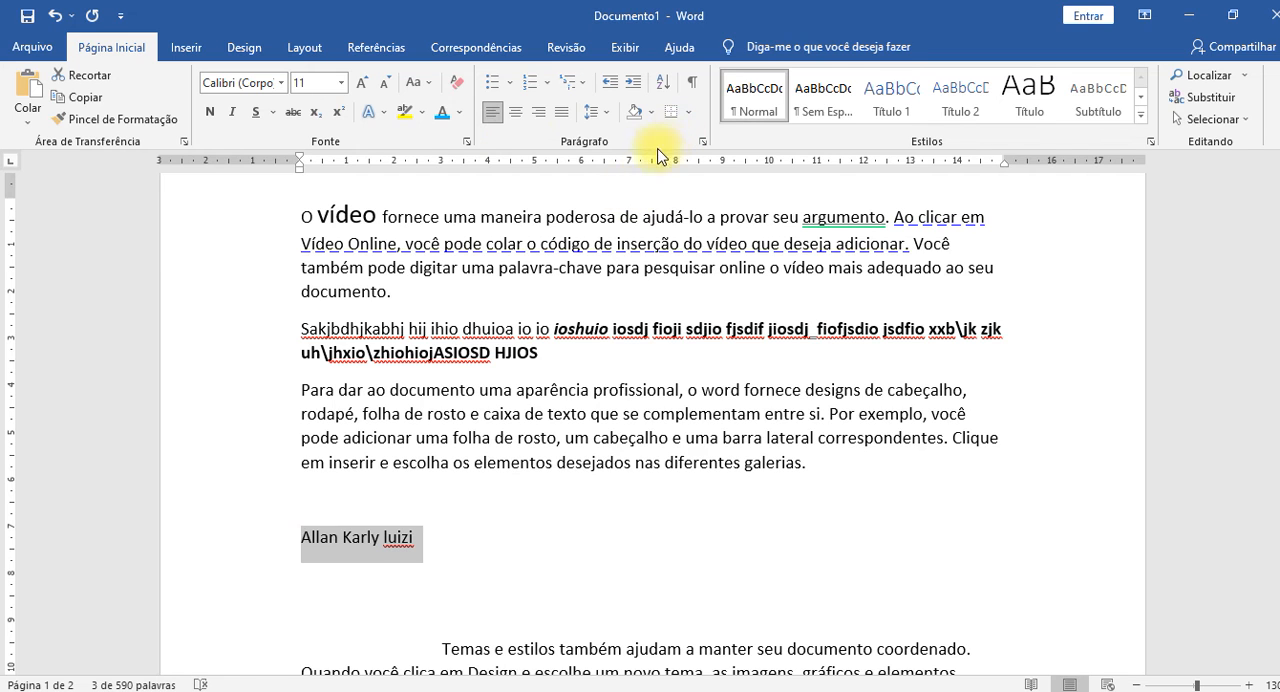
{"action": "left_click", "coordinate": [419, 82]}
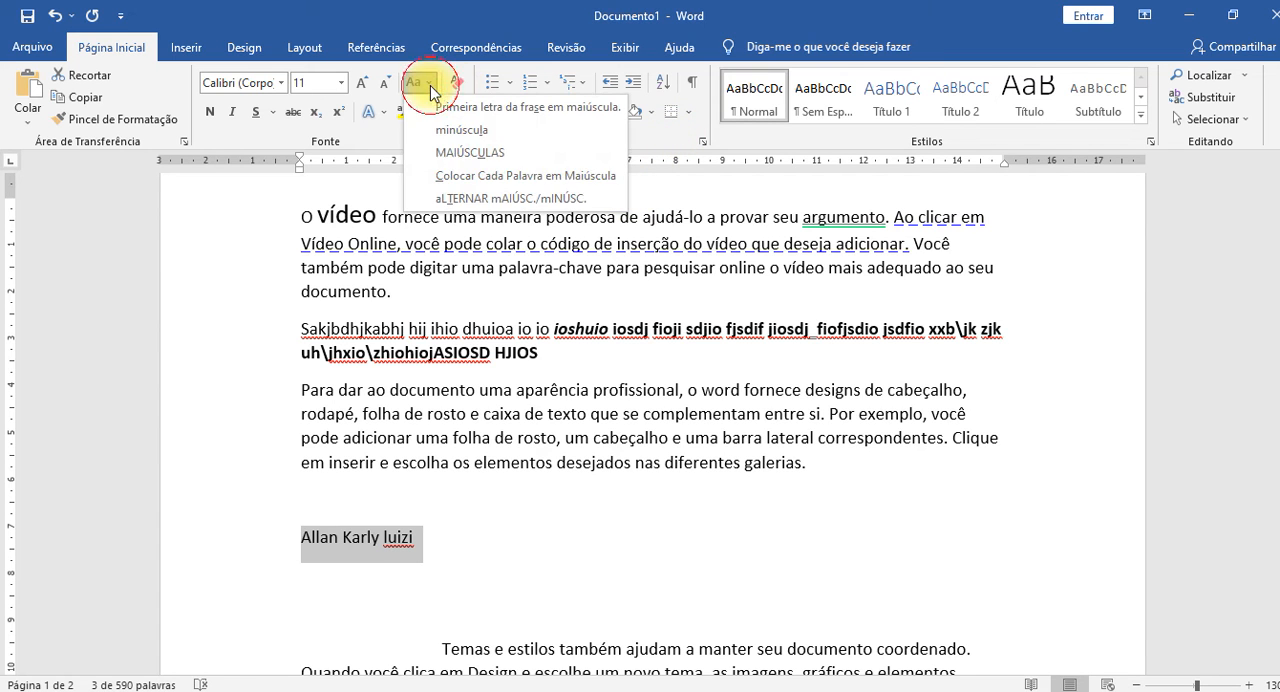
{"action": "left_click", "coordinate": [489, 178]}
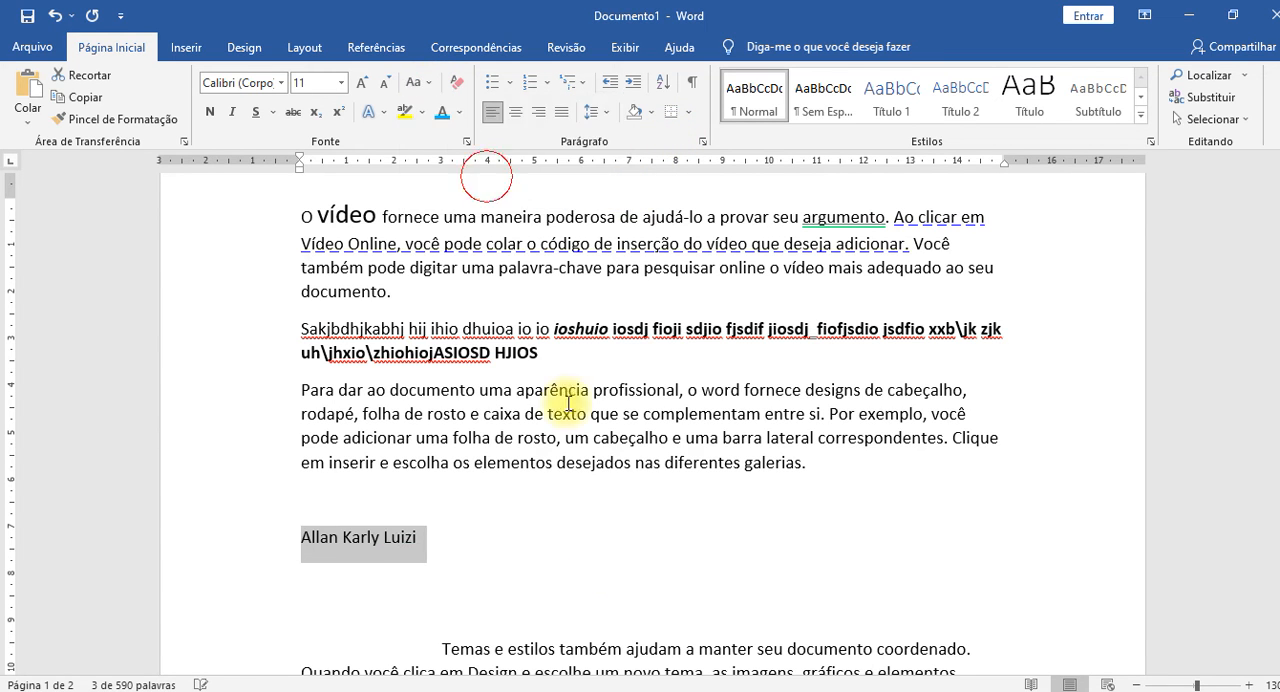
{"action": "left_click", "coordinate": [466, 551]}
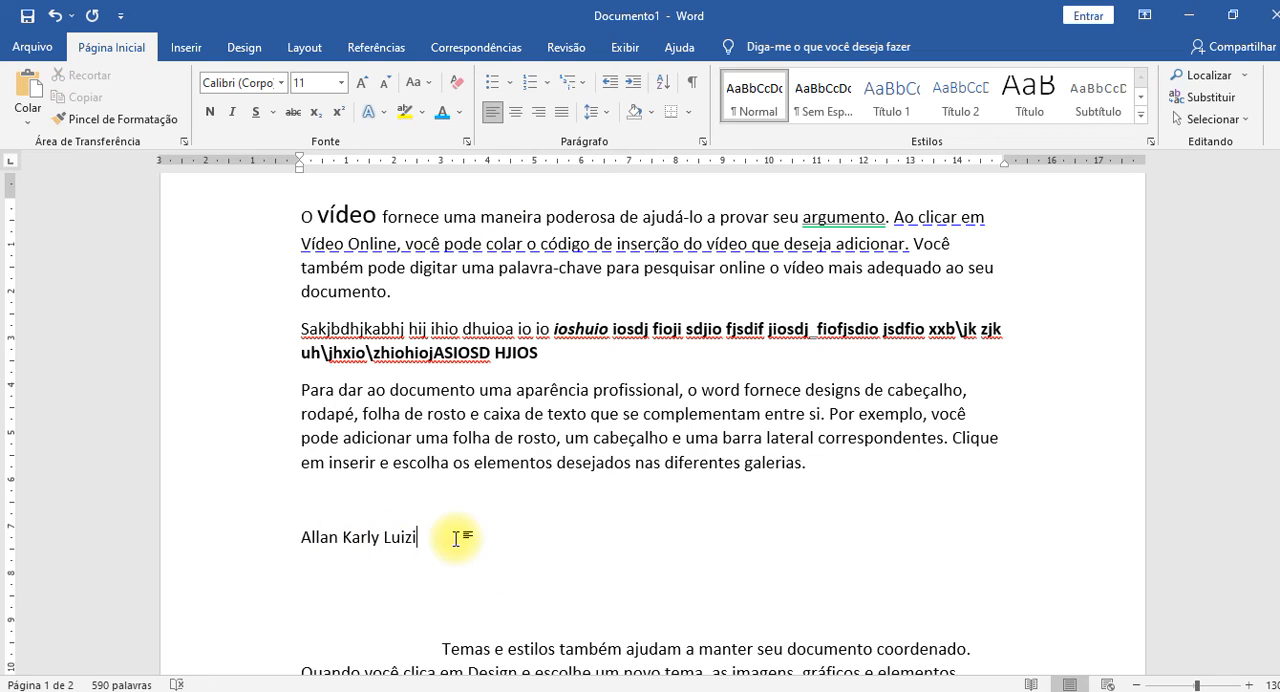
{"action": "scroll", "coordinate": [456, 539], "scroll_direction": "down", "scroll_amount": 2}
{"action": "scroll", "coordinate": [526, 528], "scroll_direction": "up", "scroll_amount": 2}
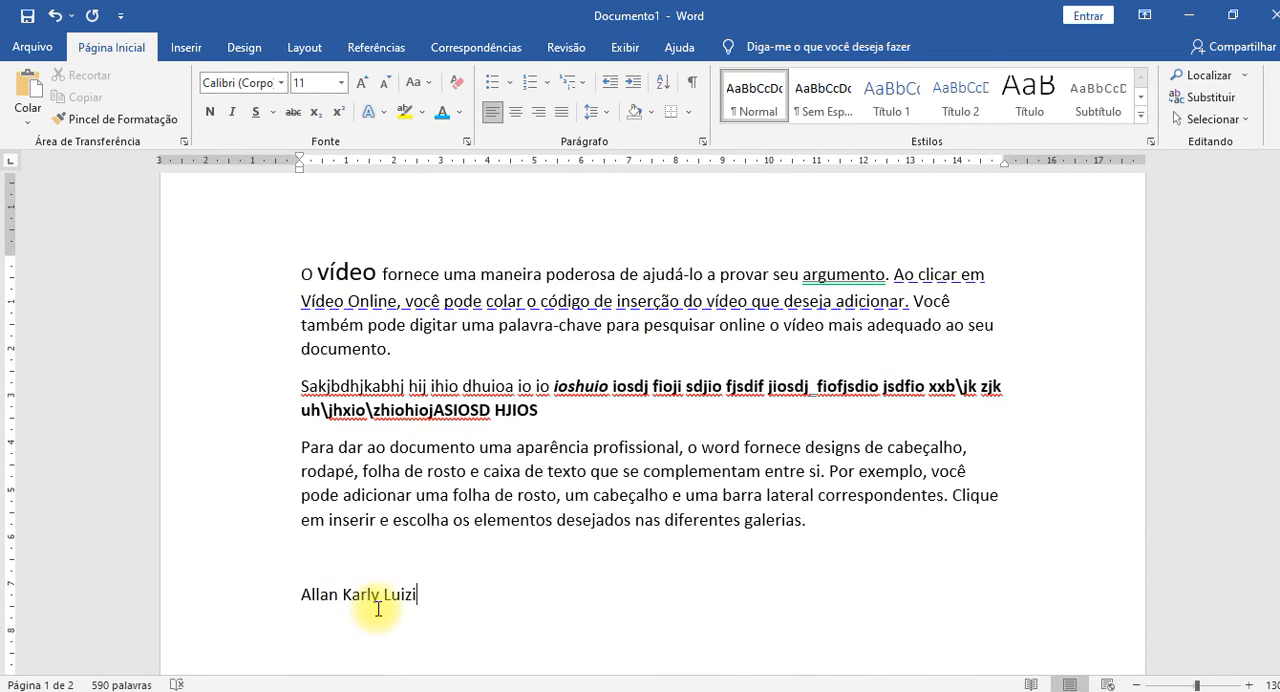
{"action": "scroll", "coordinate": [378, 613], "scroll_direction": "down", "scroll_amount": 3}
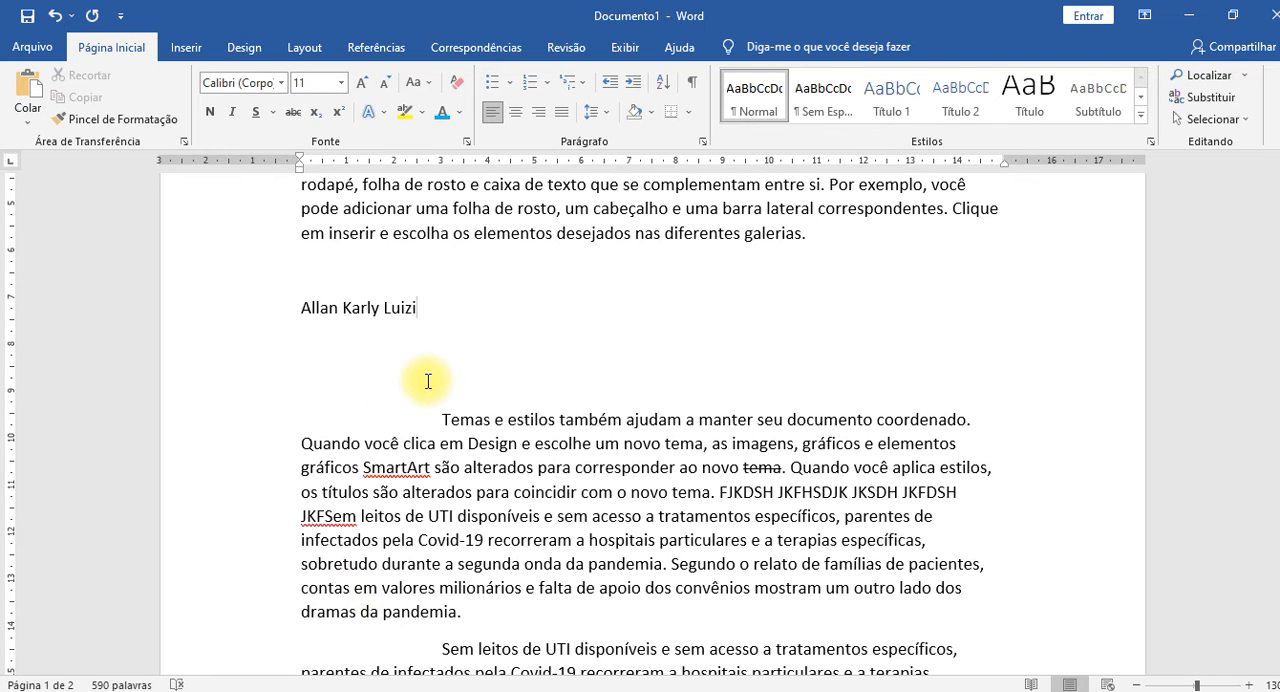
{"action": "scroll", "coordinate": [440, 390], "scroll_direction": "up", "scroll_amount": 3}
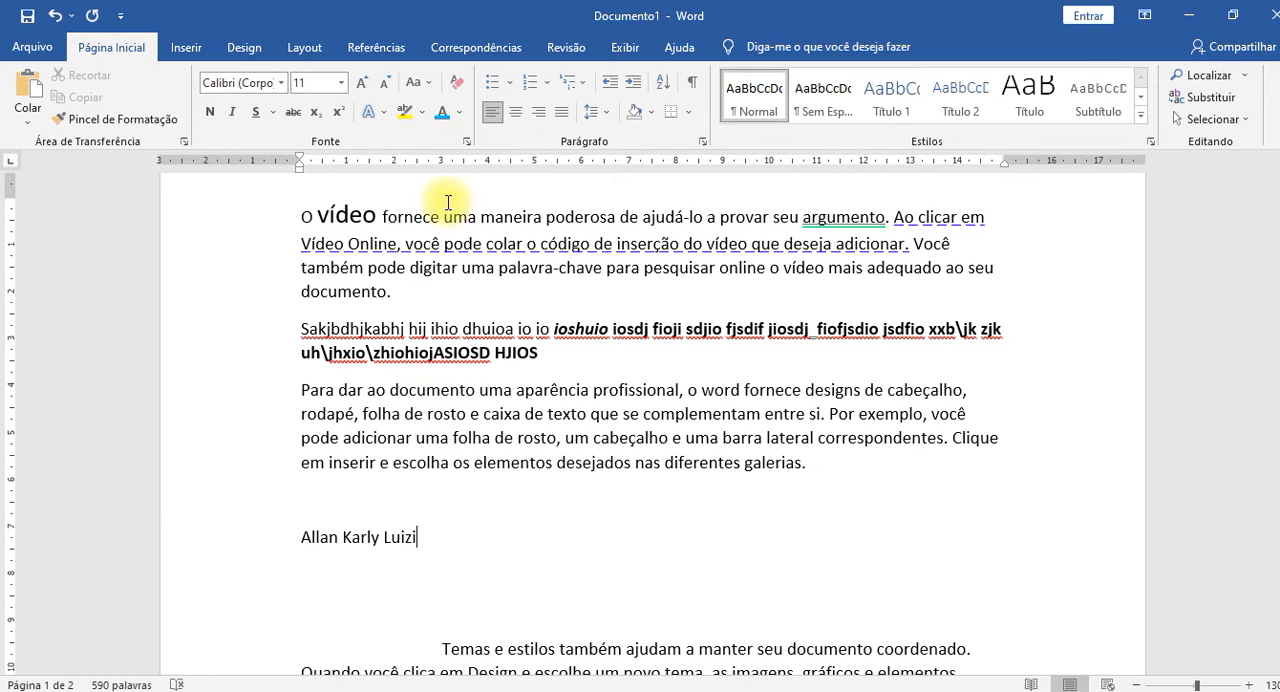
{"action": "left_click", "coordinate": [272, 116]}
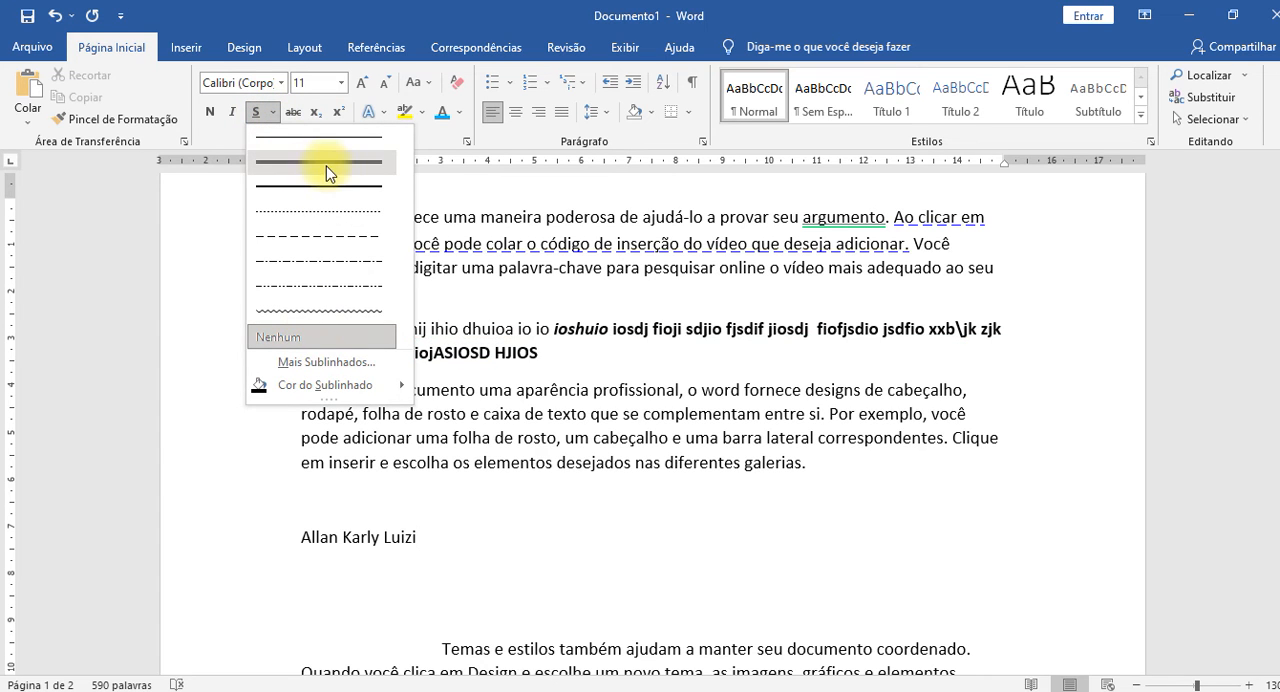
{"action": "left_click", "coordinate": [630, 390]}
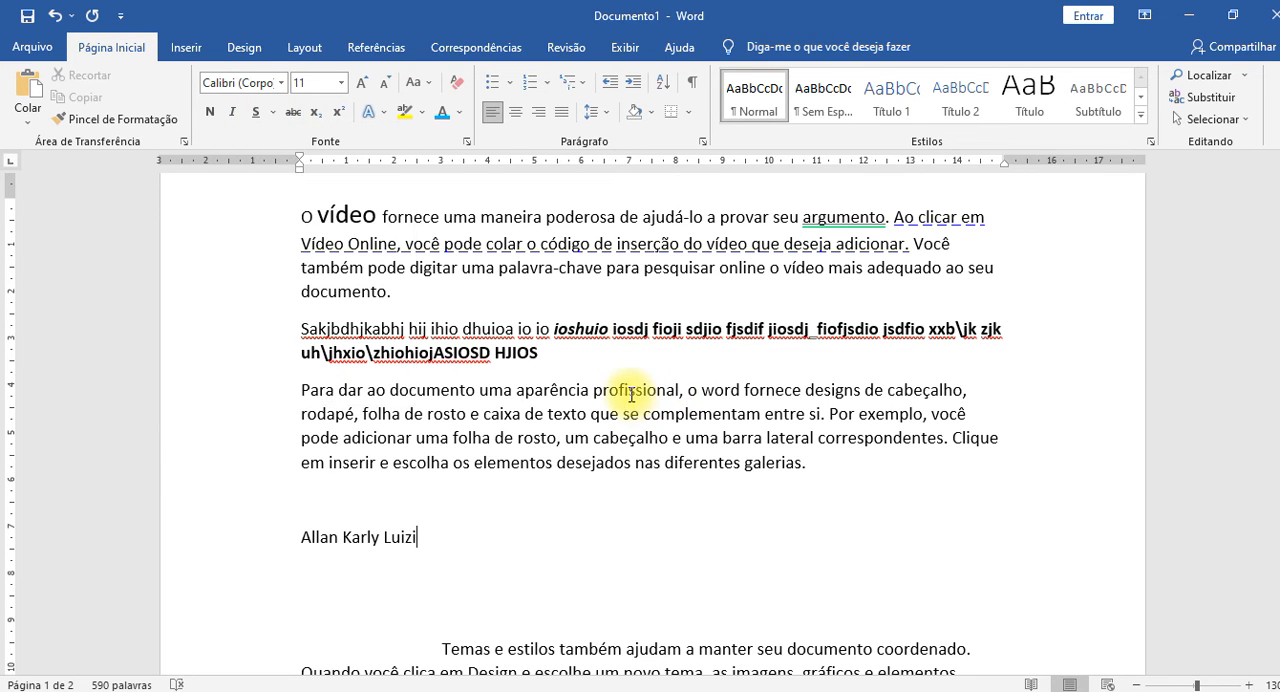
Underline the word "profissional" with a thick line, colour the underline purple and clear the selection.
{"action": "double_click", "coordinate": [623, 393]}
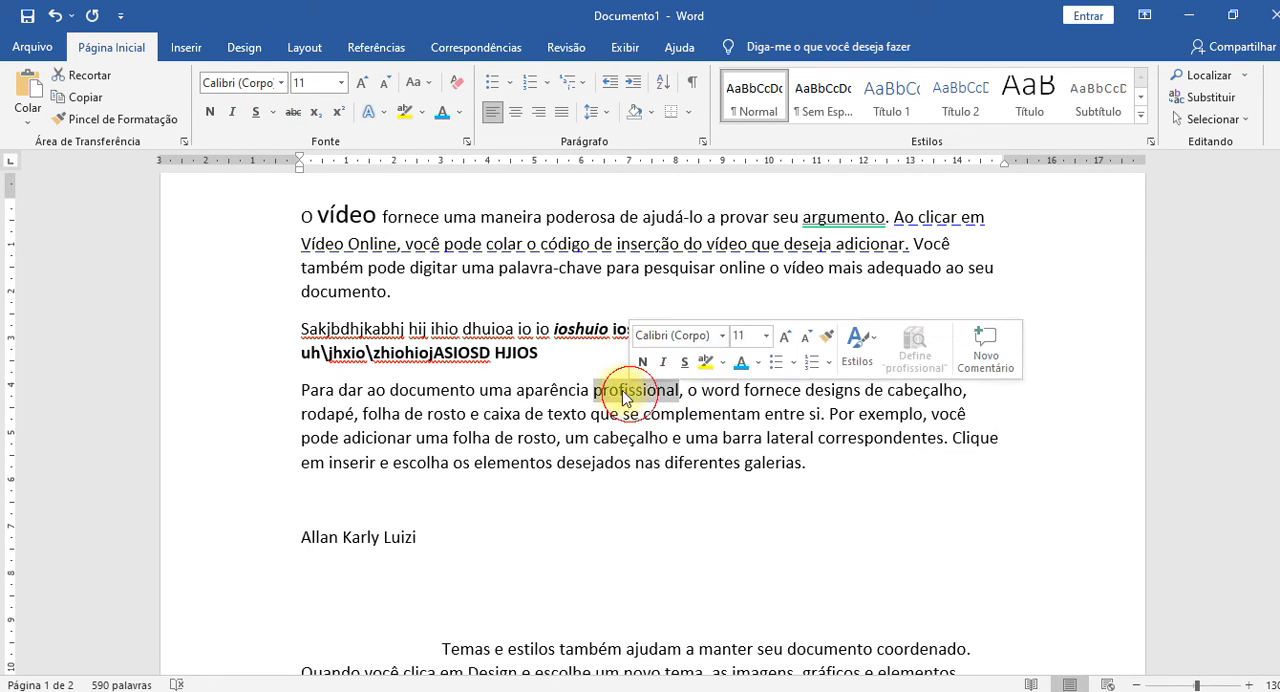
{"action": "left_click", "coordinate": [275, 113]}
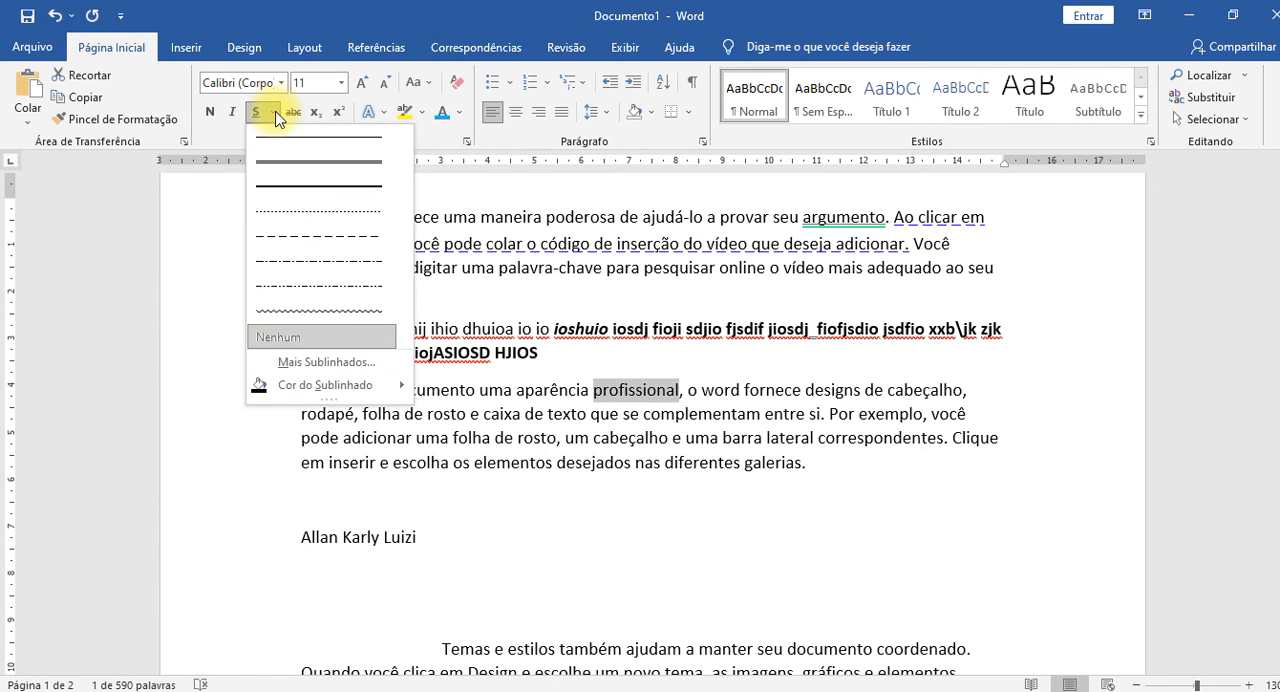
{"action": "left_click", "coordinate": [268, 205]}
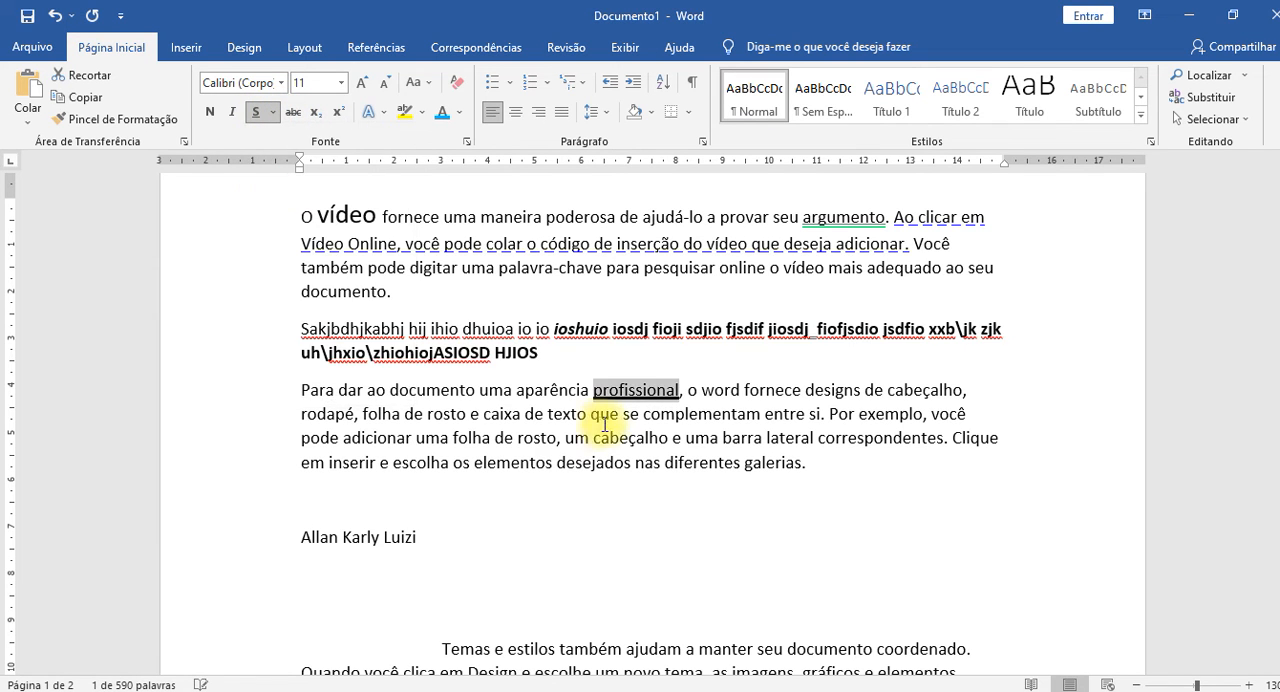
{"action": "left_click", "coordinate": [273, 113]}
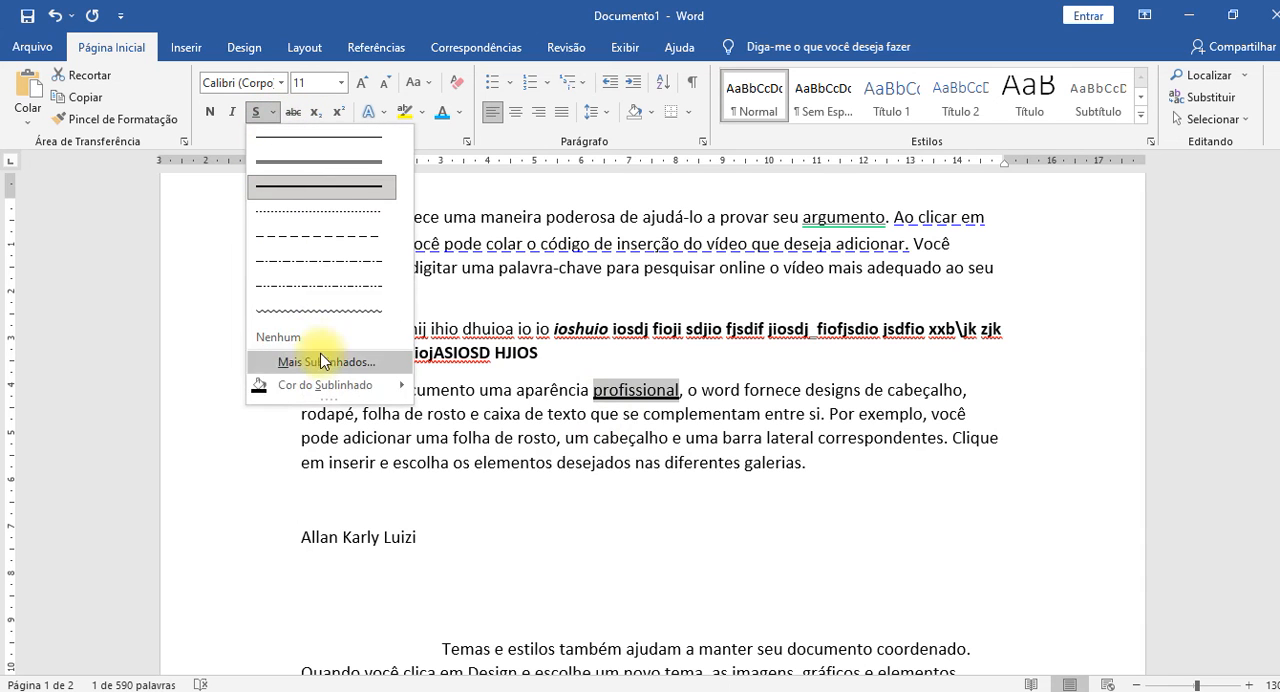
{"action": "mouse_move", "coordinate": [330, 385]}
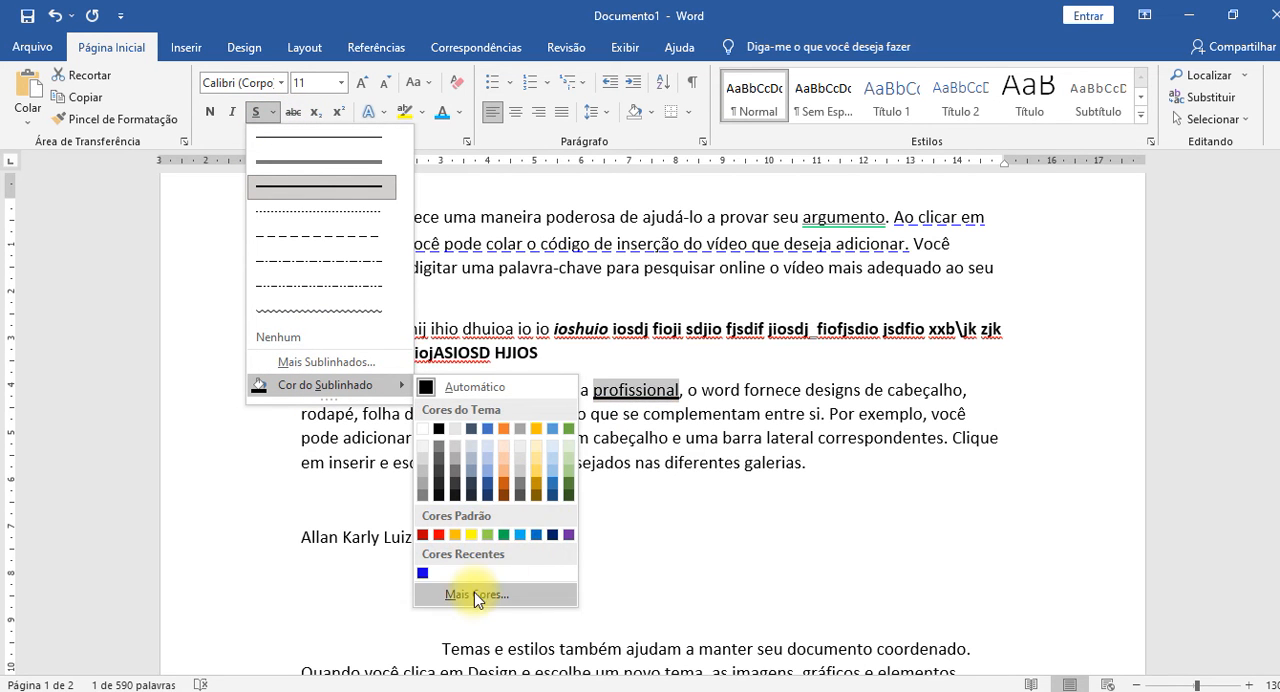
{"action": "left_click", "coordinate": [569, 536]}
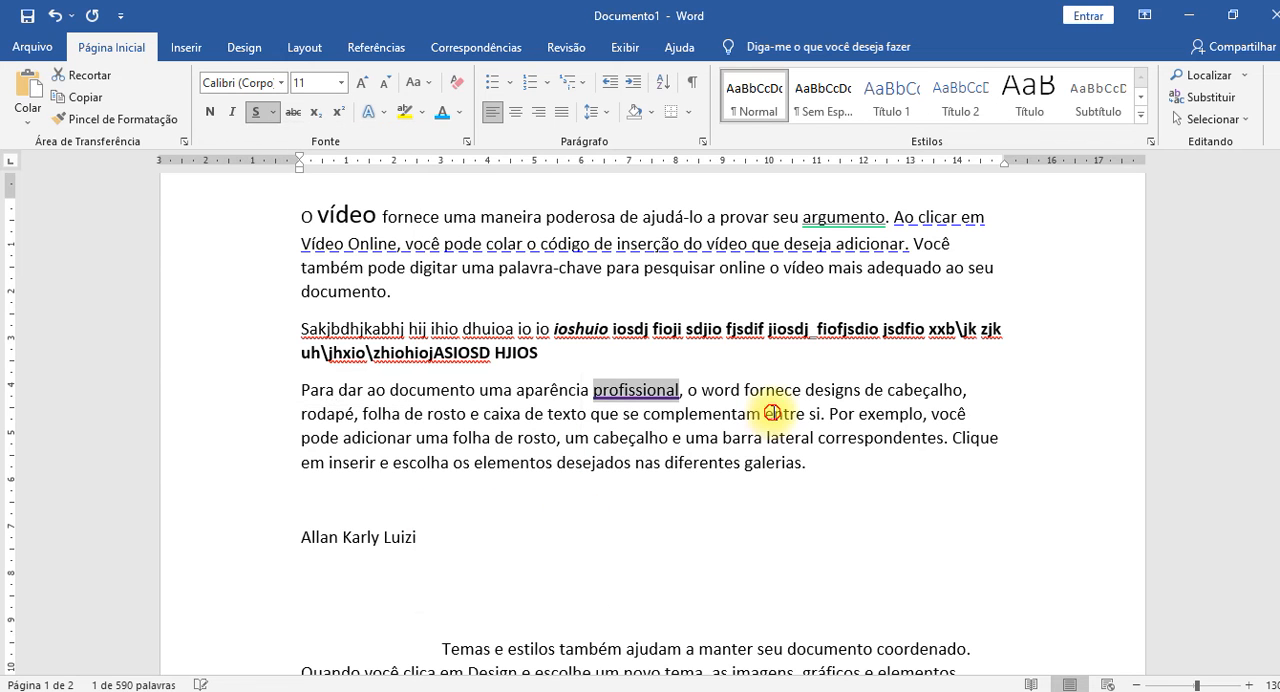
{"action": "left_click", "coordinate": [385, 448]}
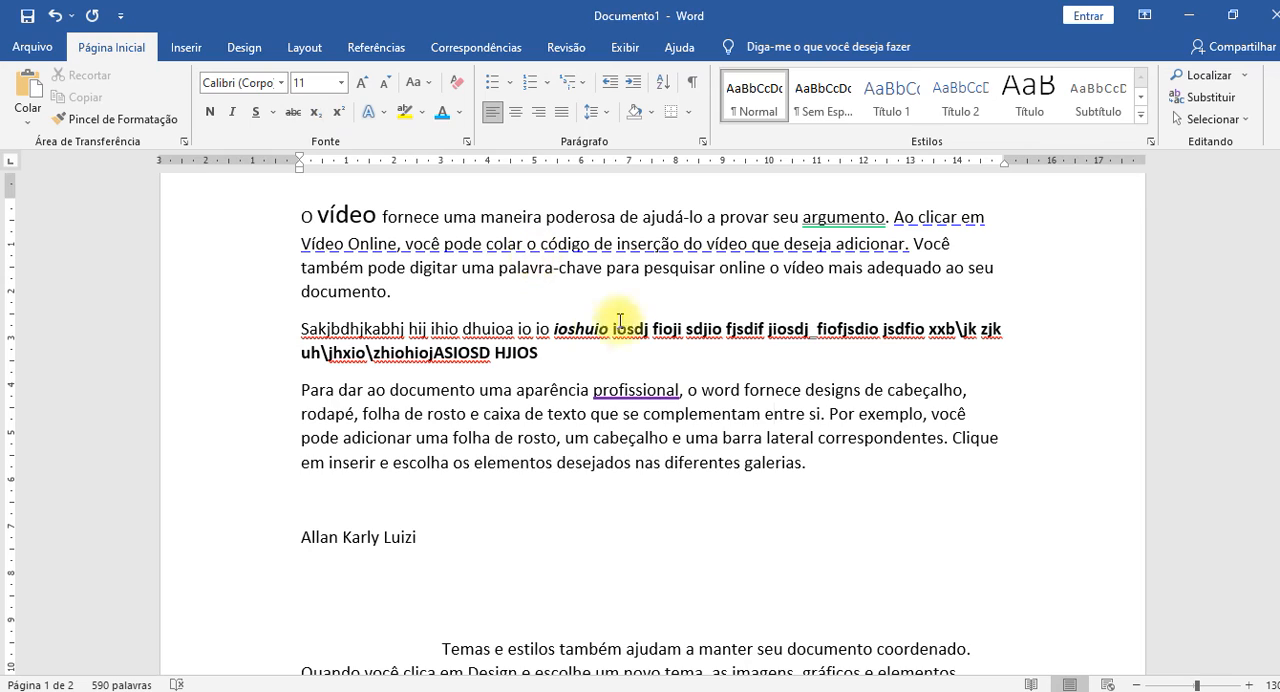
Replace the single strikethrough on the word "tema" after "ao novo" with double strikethrough (Tachado duplo).
{"action": "scroll", "coordinate": [677, 400], "scroll_direction": "down", "scroll_amount": 6}
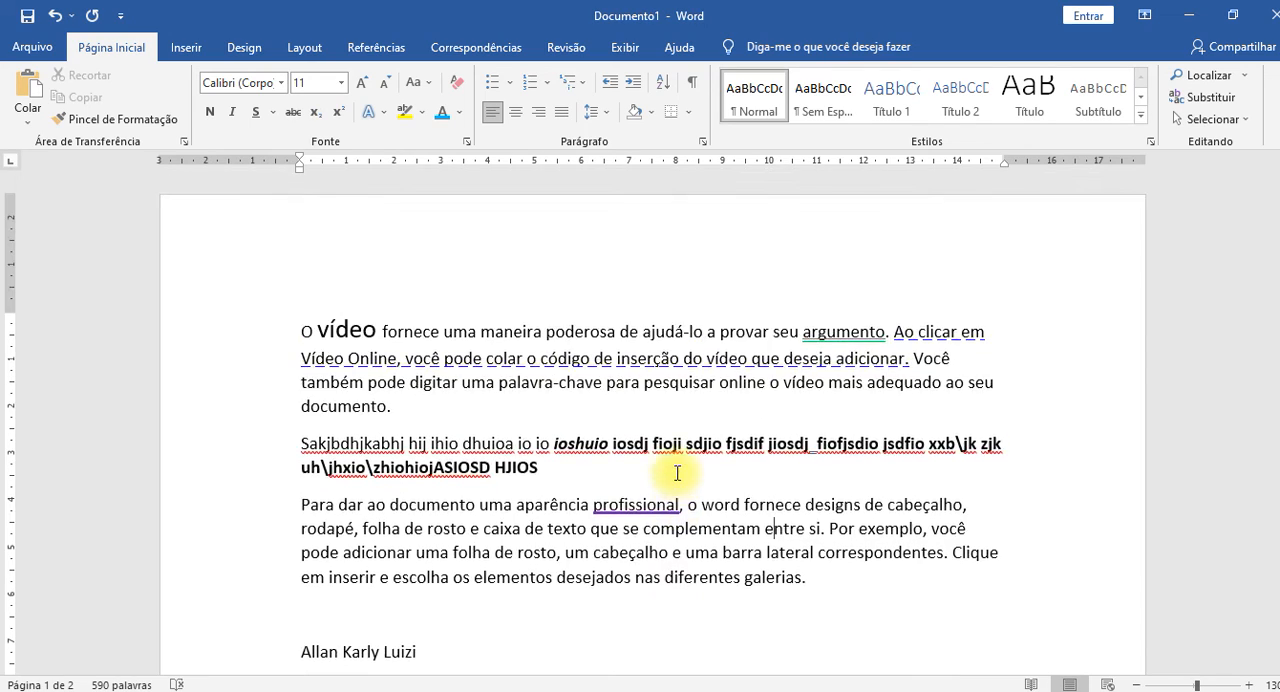
{"action": "scroll", "coordinate": [670, 467], "scroll_direction": "up", "scroll_amount": 2}
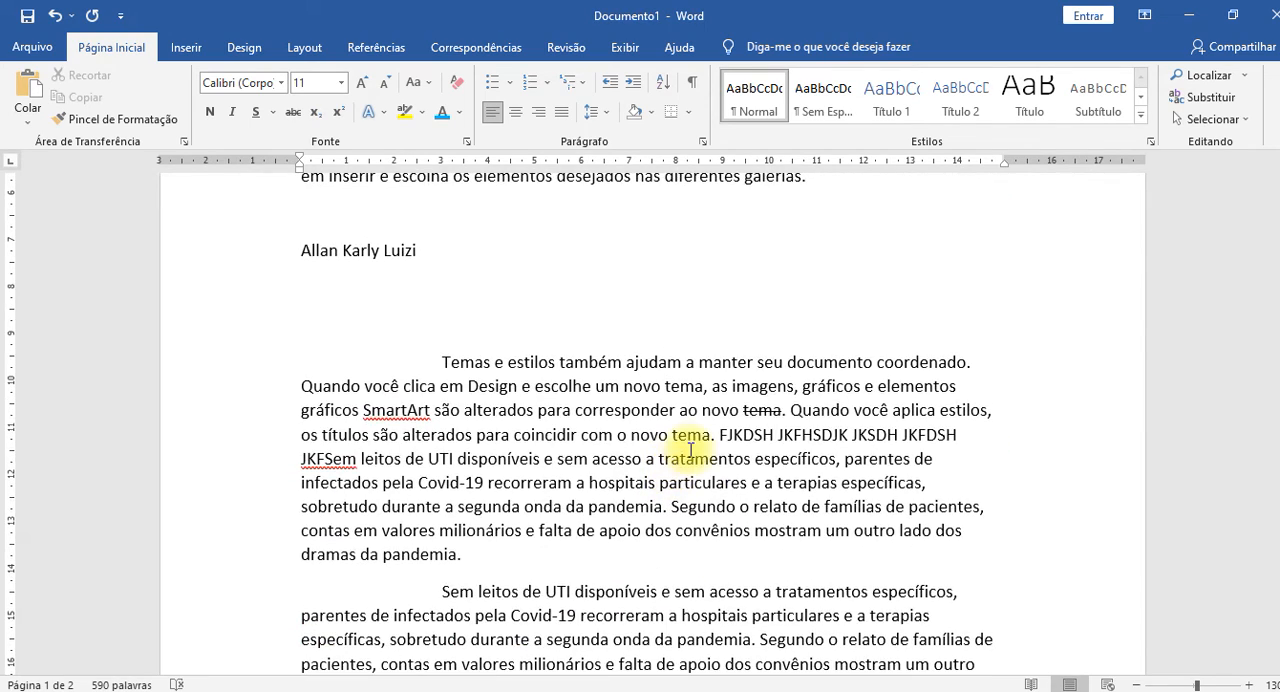
{"action": "left_click", "coordinate": [762, 408]}
{"action": "double_click", "coordinate": [762, 408]}
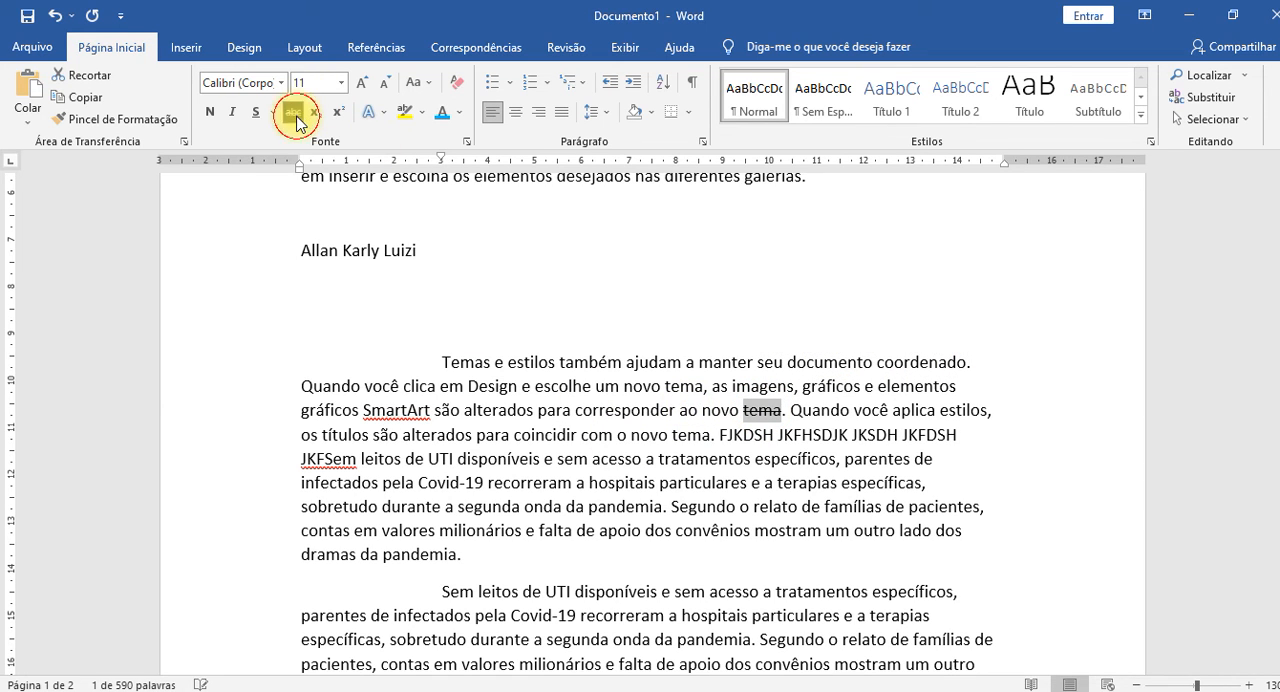
{"action": "left_click", "coordinate": [465, 147]}
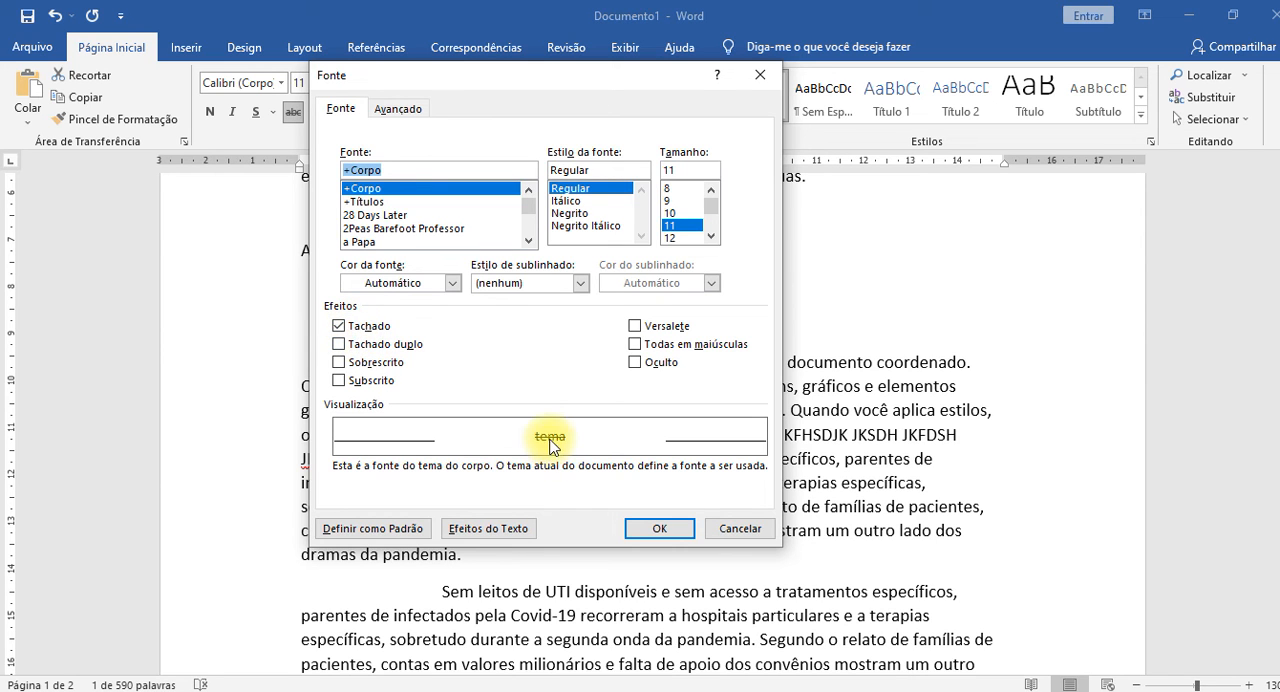
{"action": "left_click", "coordinate": [341, 344]}
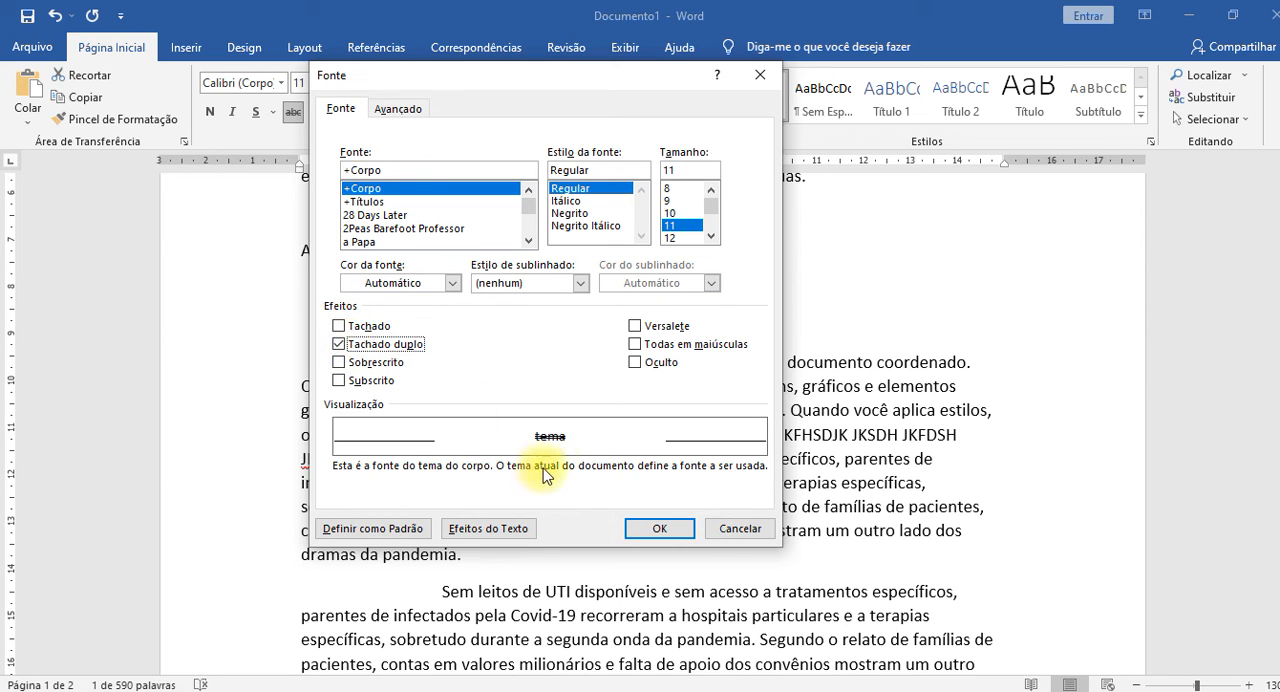
{"action": "left_click", "coordinate": [655, 529]}
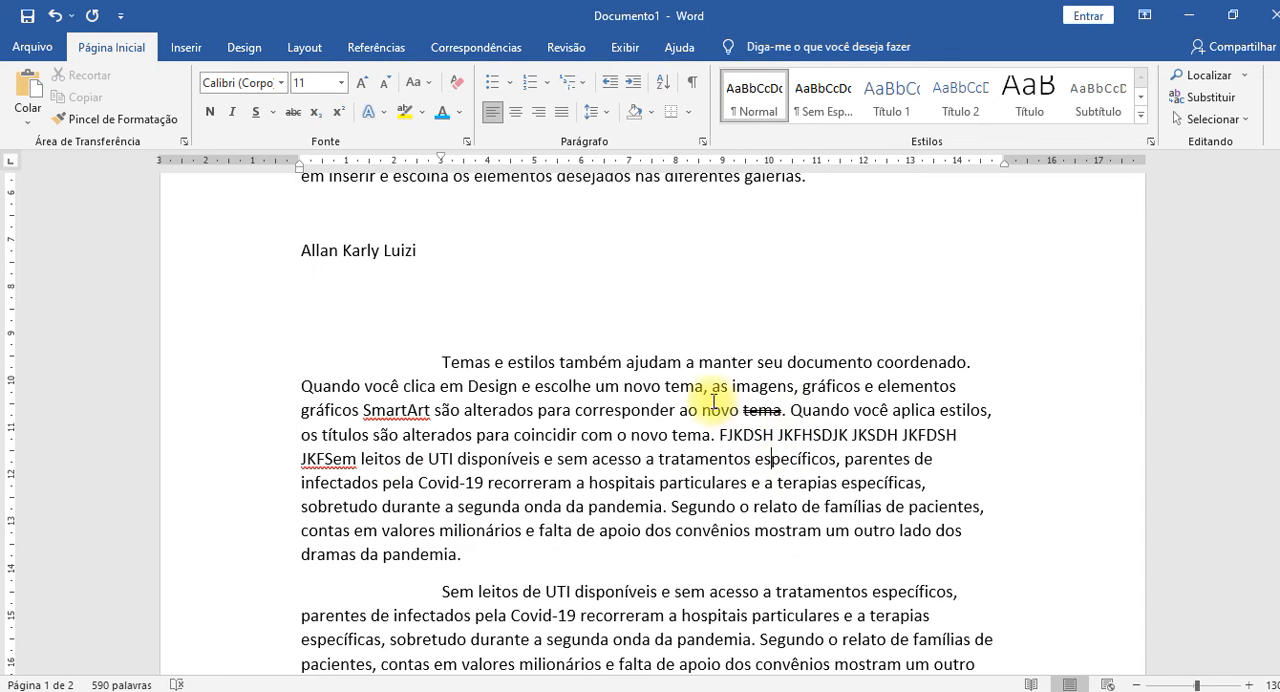
Write "H2O" after the line of names, format its 2 as superscript and clear the selection.
{"action": "double_click", "coordinate": [759, 410]}
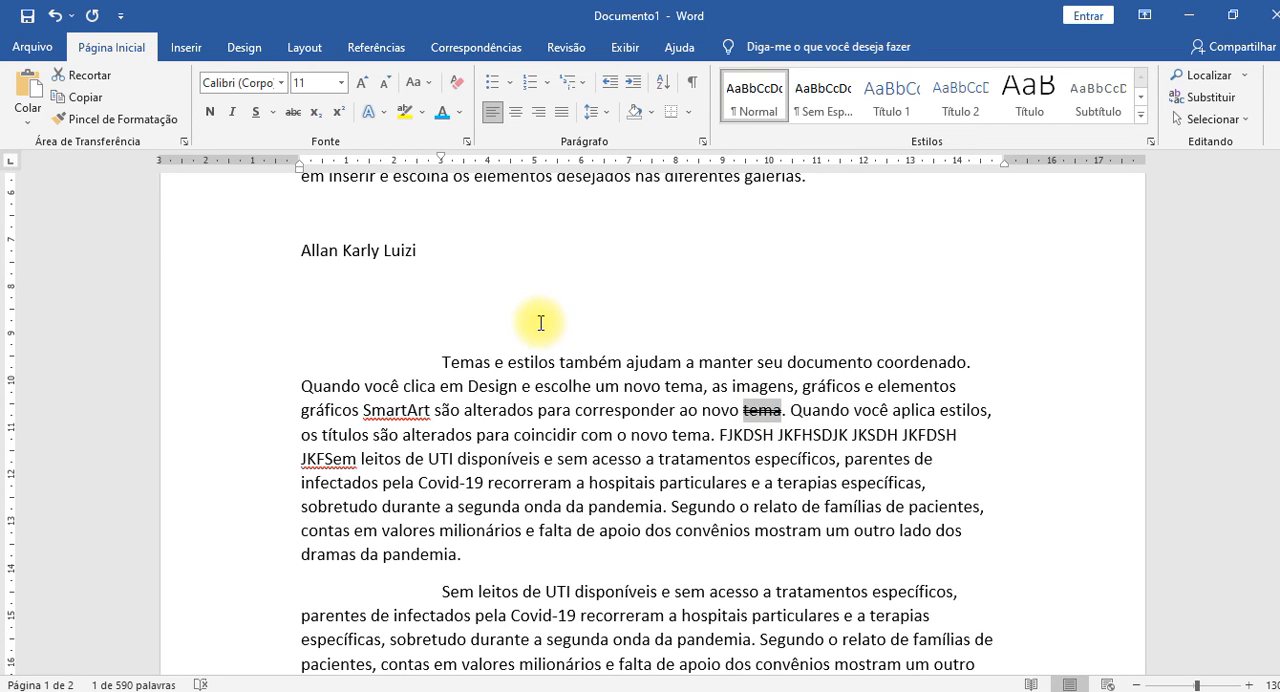
{"action": "scroll", "coordinate": [537, 323], "scroll_direction": "up", "scroll_amount": 1}
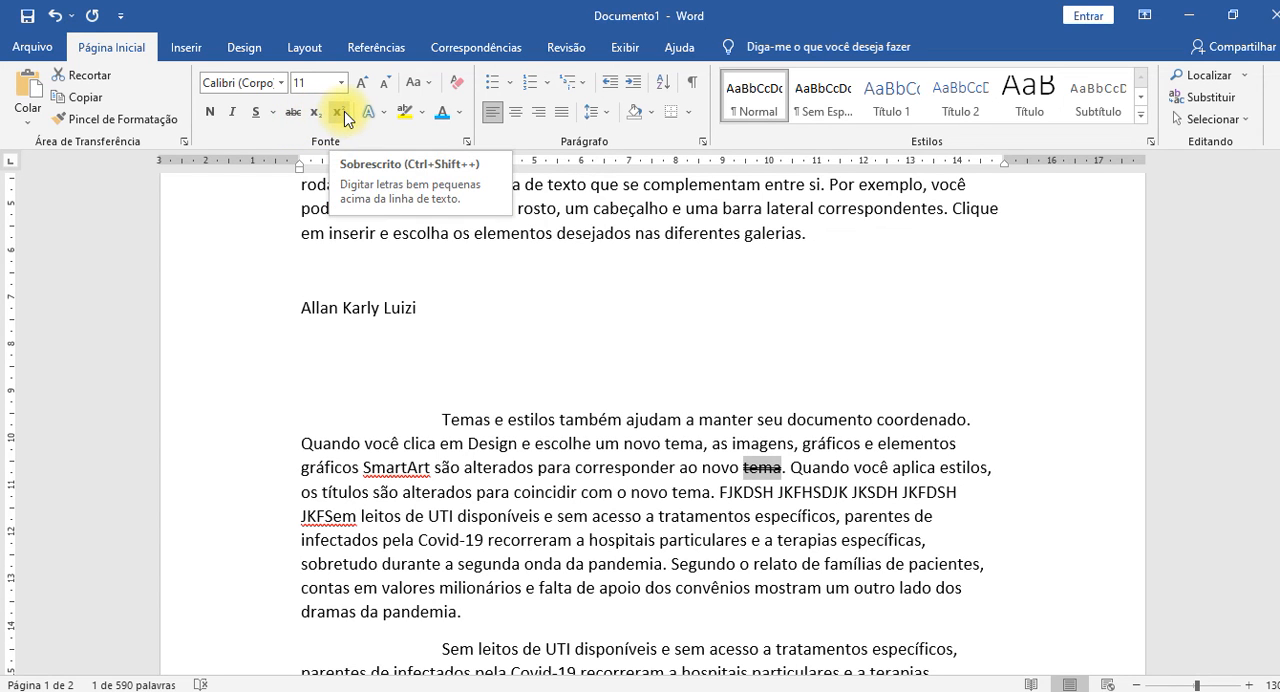
{"action": "left_click", "coordinate": [497, 323]}
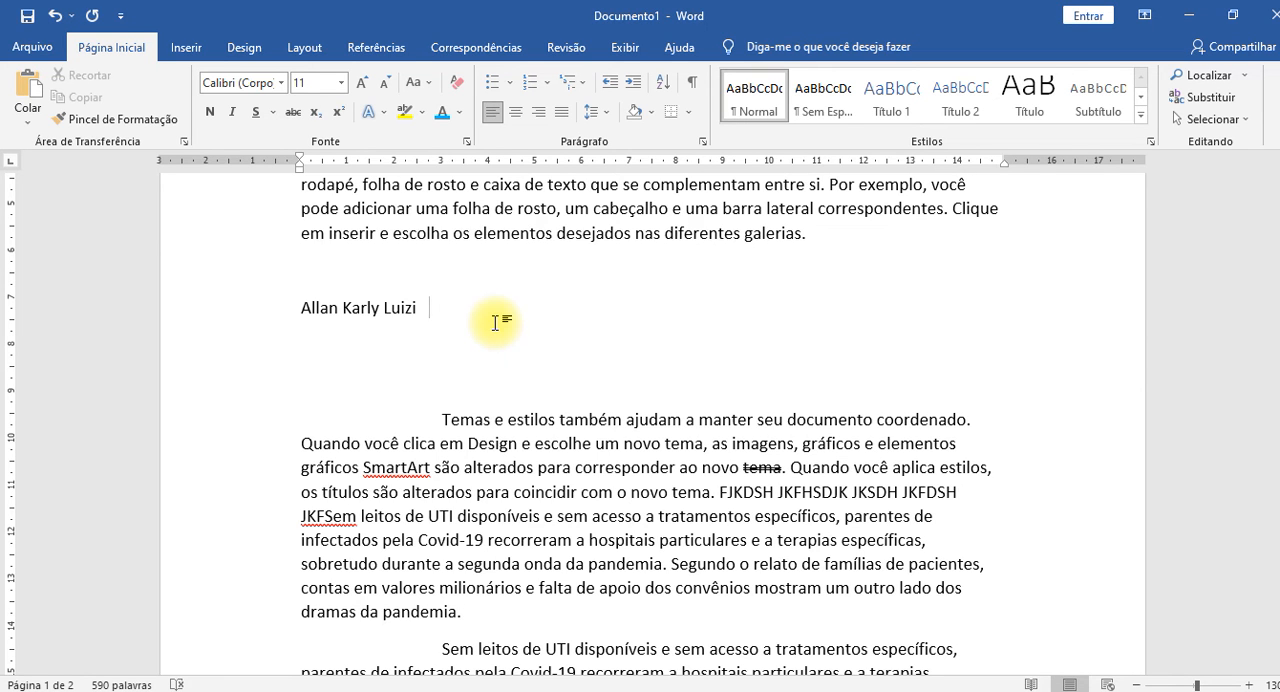
{"action": "type", "text": "H2O"}
{"action": "key", "text": "Left"}
{"action": "key", "text": "shift+Left"}
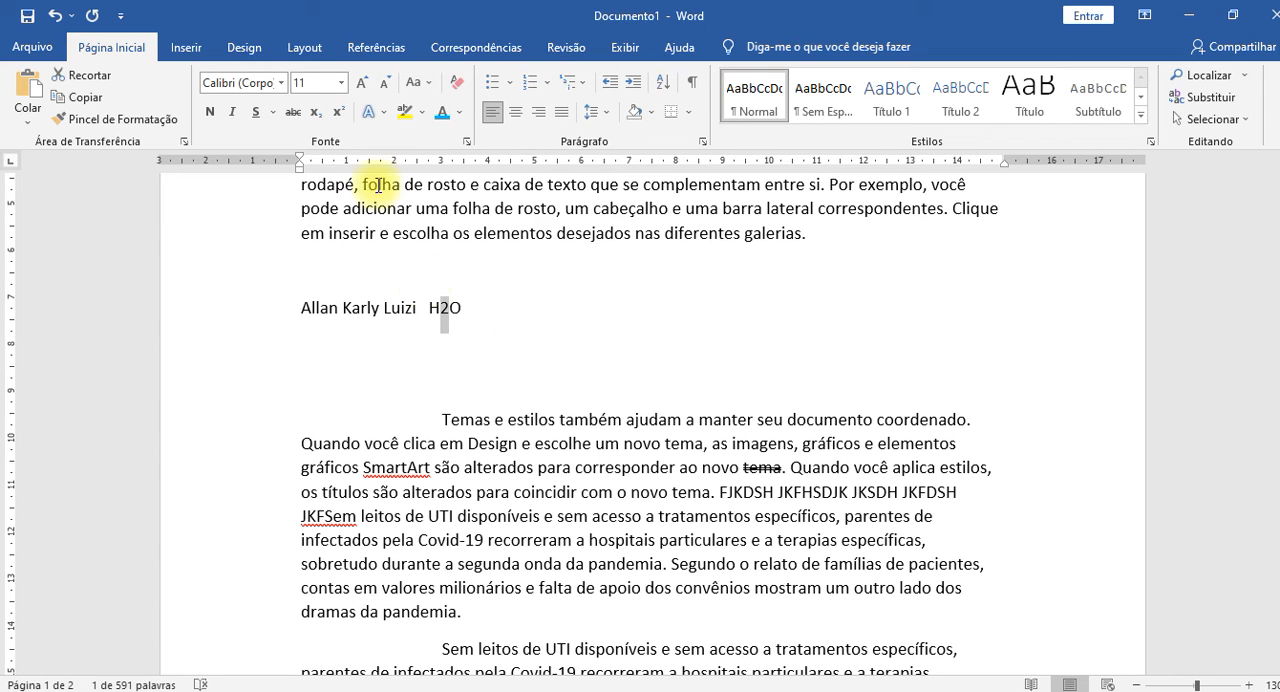
{"action": "left_click", "coordinate": [348, 121]}
{"action": "left_click", "coordinate": [520, 354]}
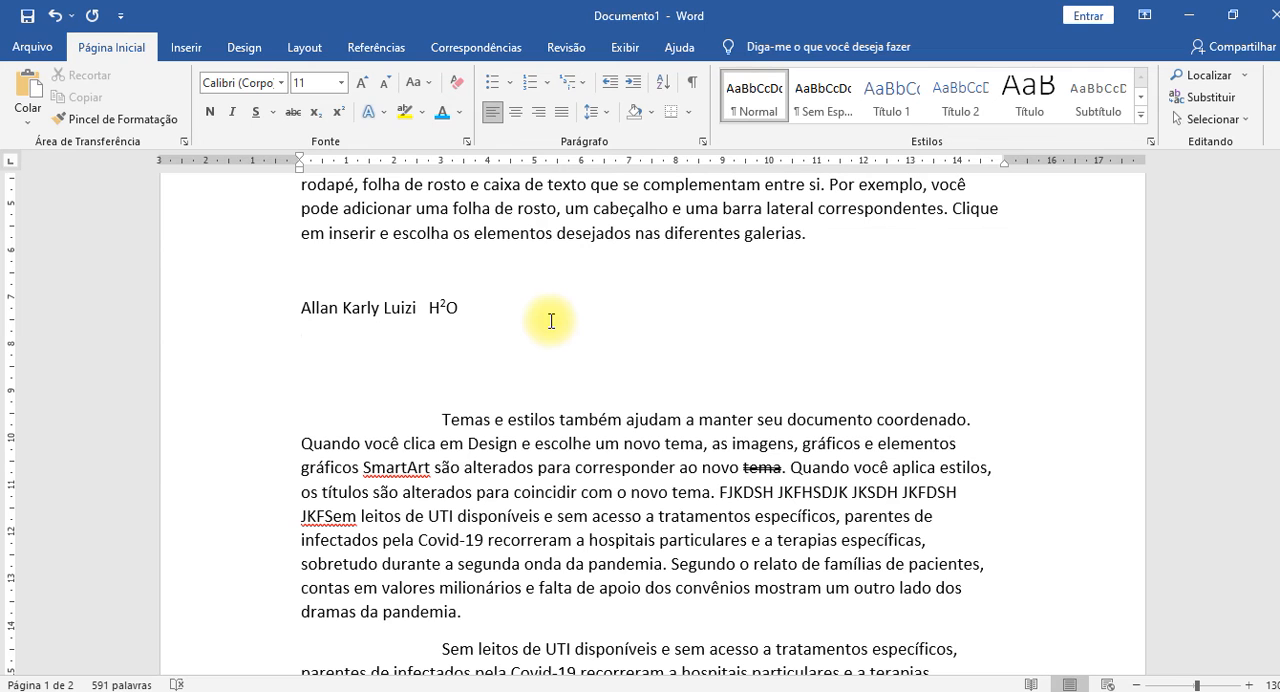
Switch the 2 in "H2O" repeatedly between subscript and superscript, ending with subscript, and clear the selection.
{"action": "left_click", "coordinate": [442, 308]}
{"action": "key", "text": "shift+Right"}
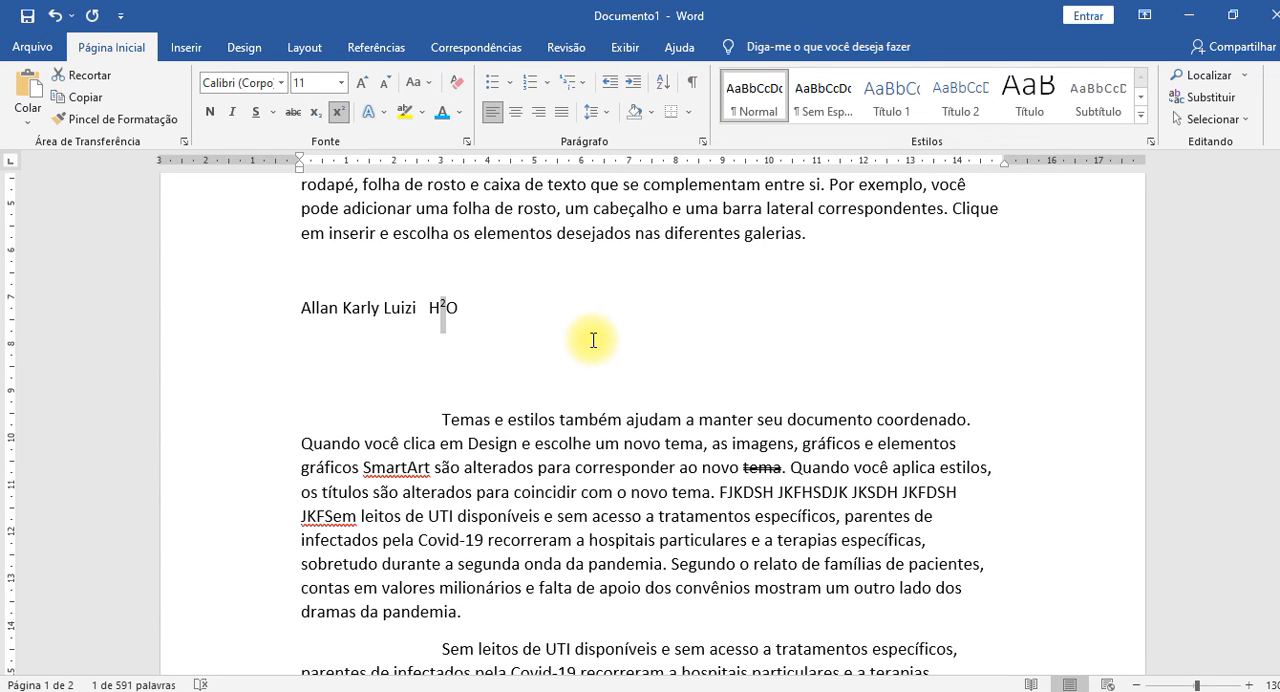
{"action": "key", "text": "ctrl+equal"}
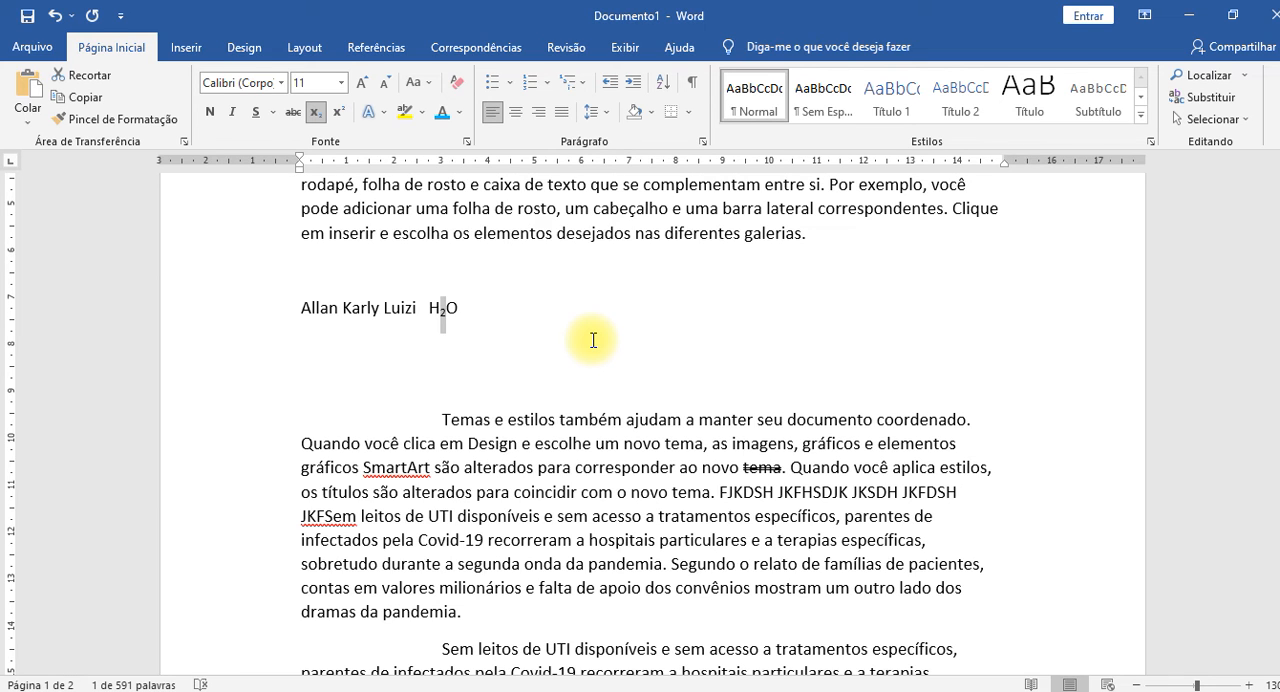
{"action": "key", "text": "ctrl+shift+equal"}
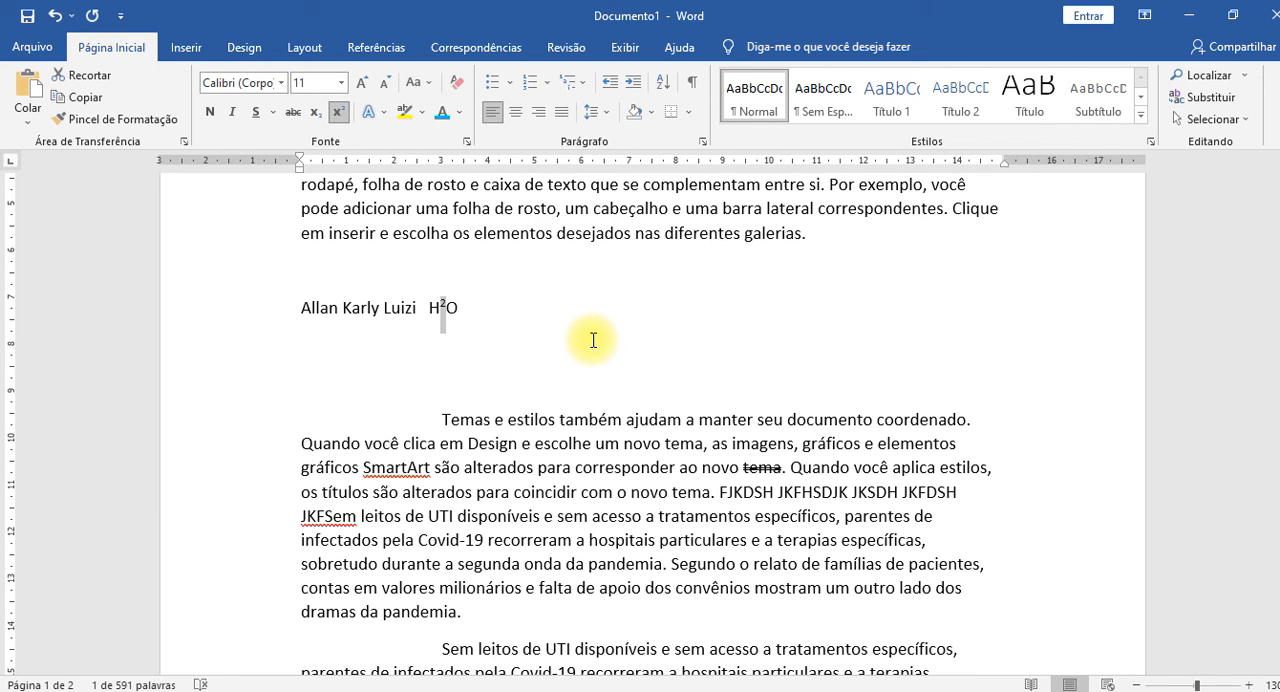
{"action": "key", "text": "ctrl+equal"}
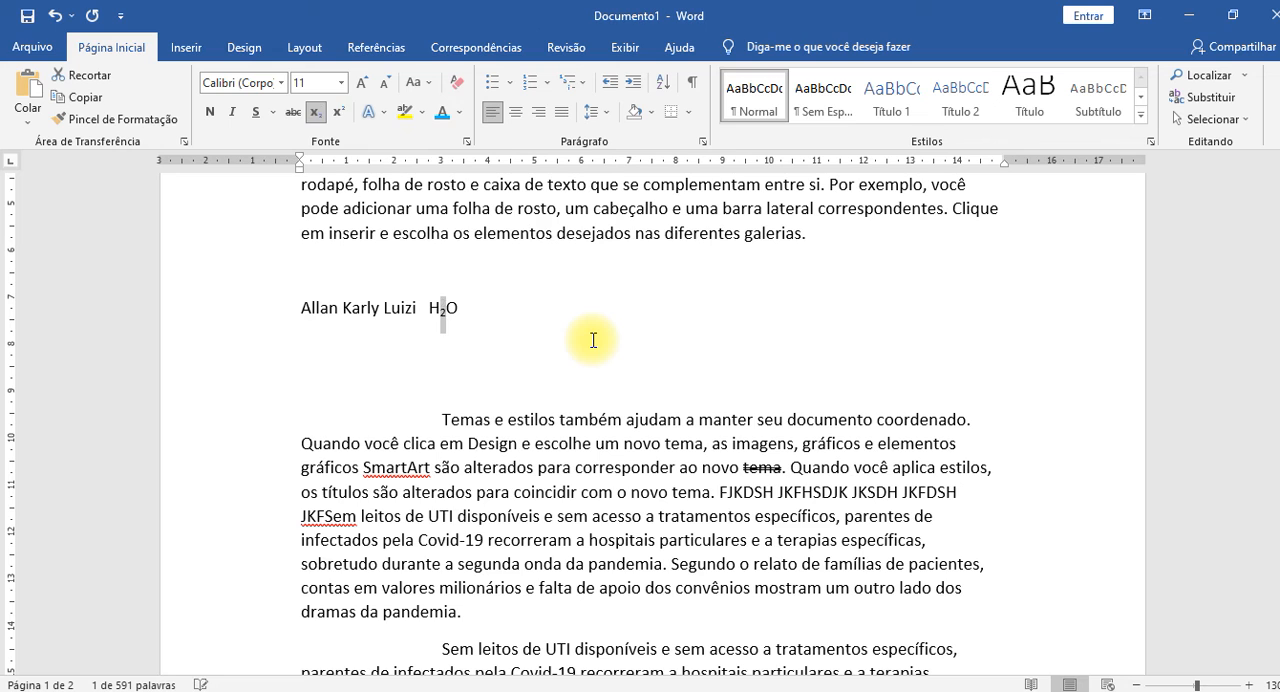
{"action": "key", "text": "ctrl+shift+equal"}
{"action": "key", "text": "ctrl+equal"}
{"action": "key", "text": "ctrl+shift+equal"}
{"action": "key", "text": "ctrl+equal"}
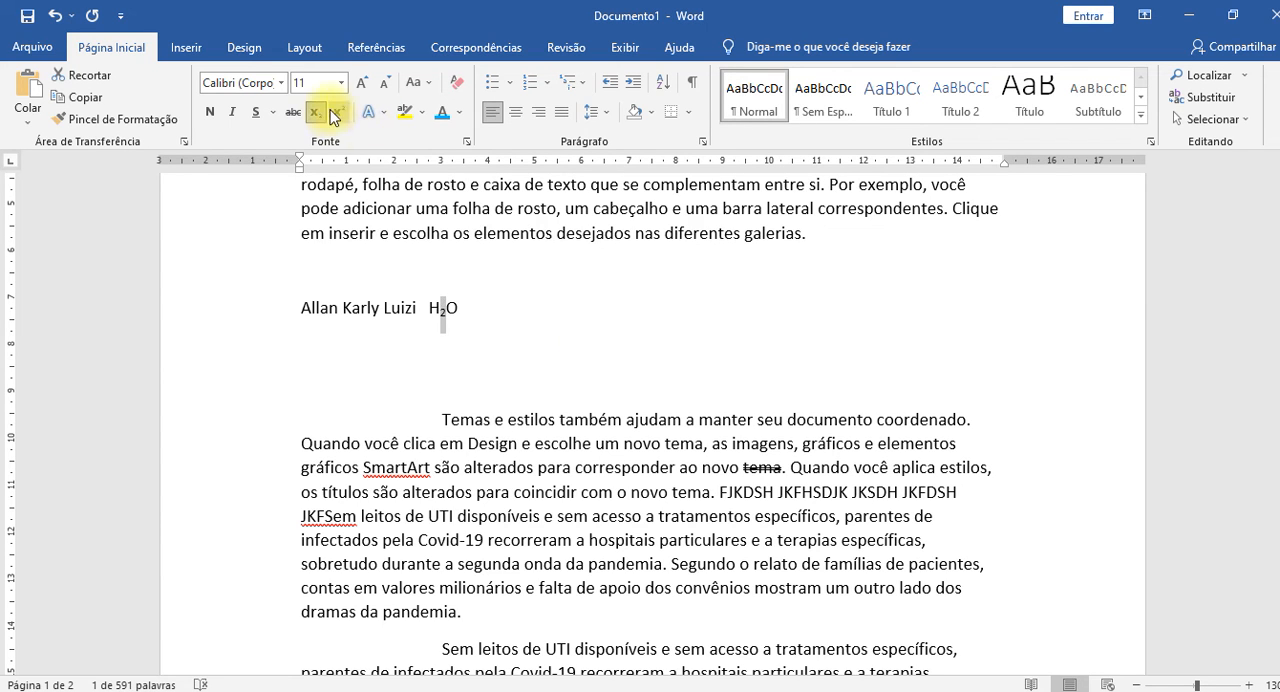
{"action": "key", "text": "ctrl+shift+equal"}
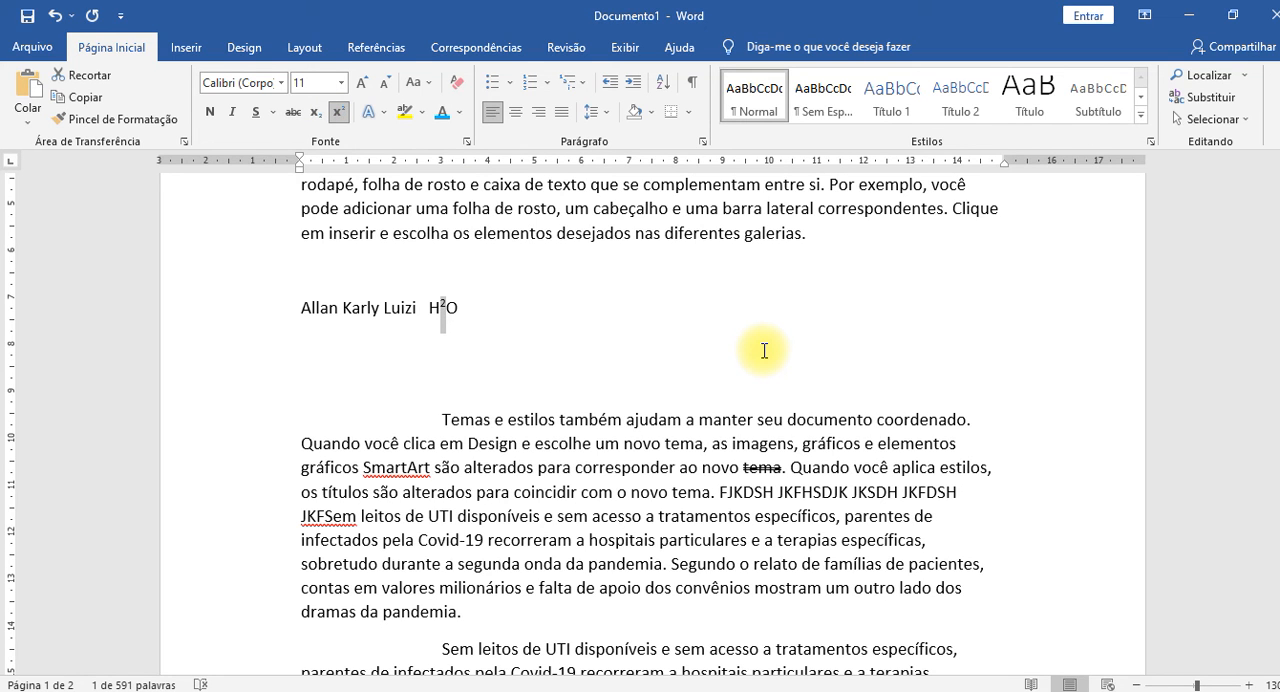
{"action": "key", "text": "ctrl+equal"}
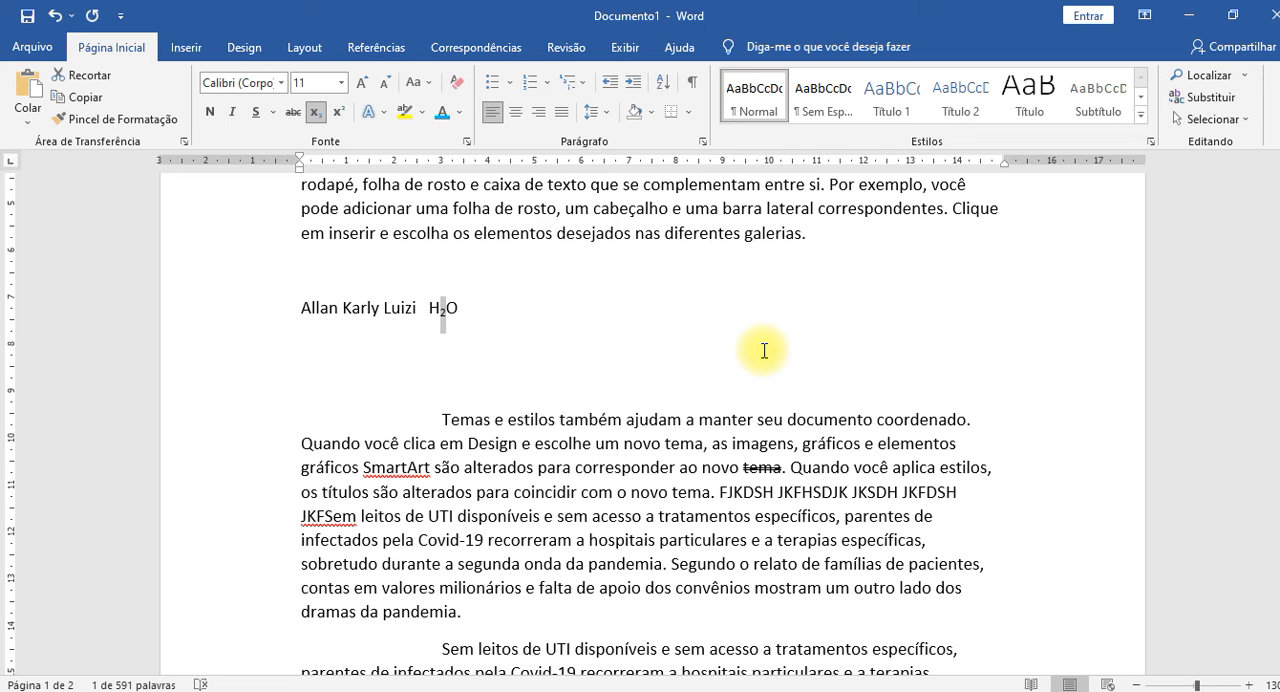
{"action": "left_click", "coordinate": [764, 350]}
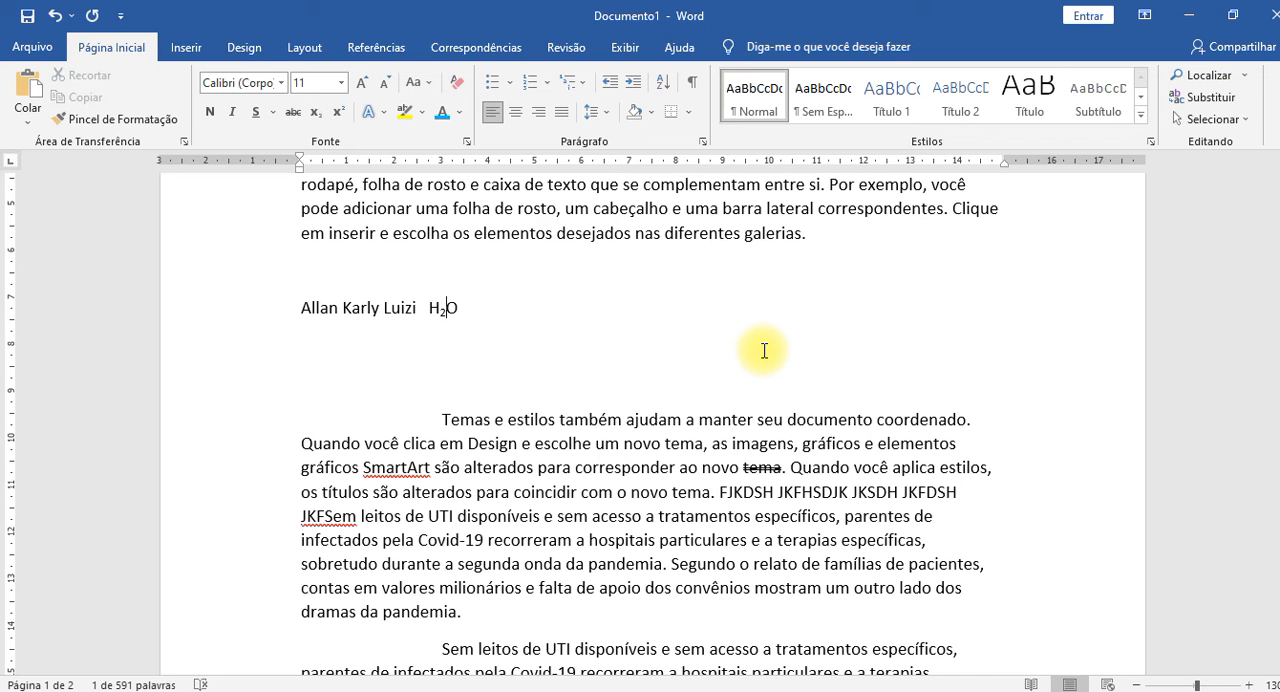
{"action": "left_click", "coordinate": [528, 308]}
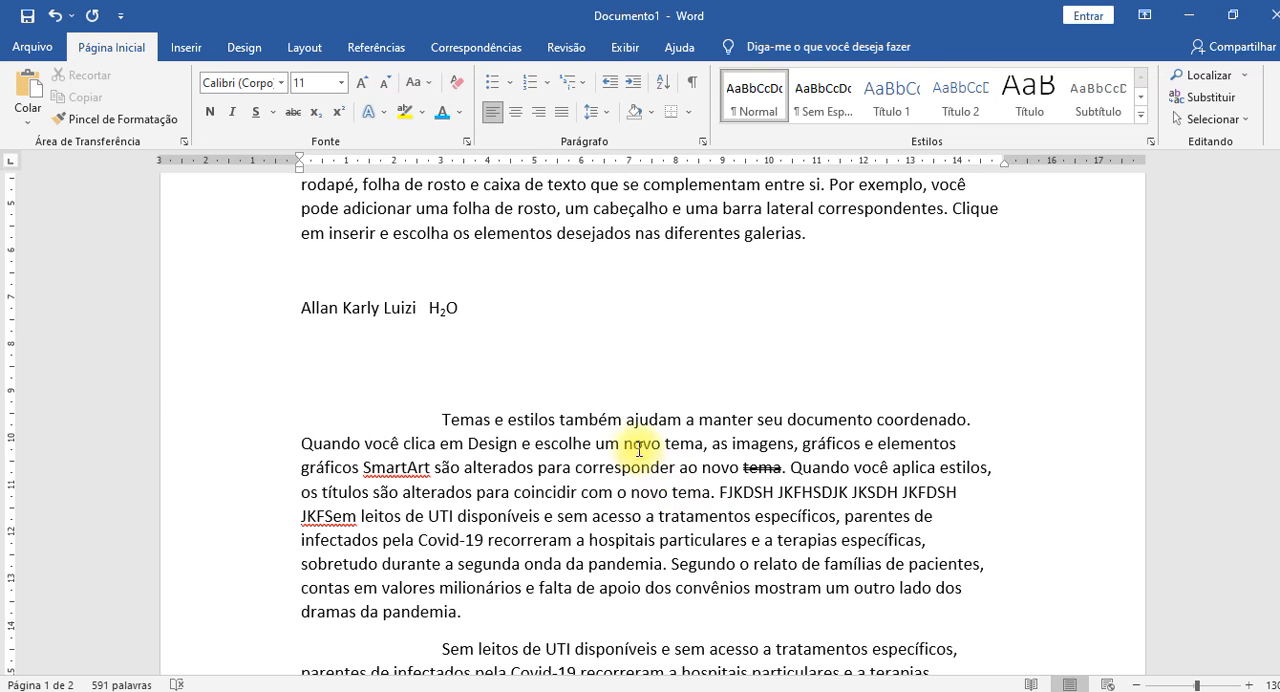
Apply the blue-filled text effect from the third row of presets to "novo tema" after "escolhe um" and give it a standard green outline.
{"action": "left_click_drag", "start_coordinate": [630, 445], "coordinate": [695, 443]}
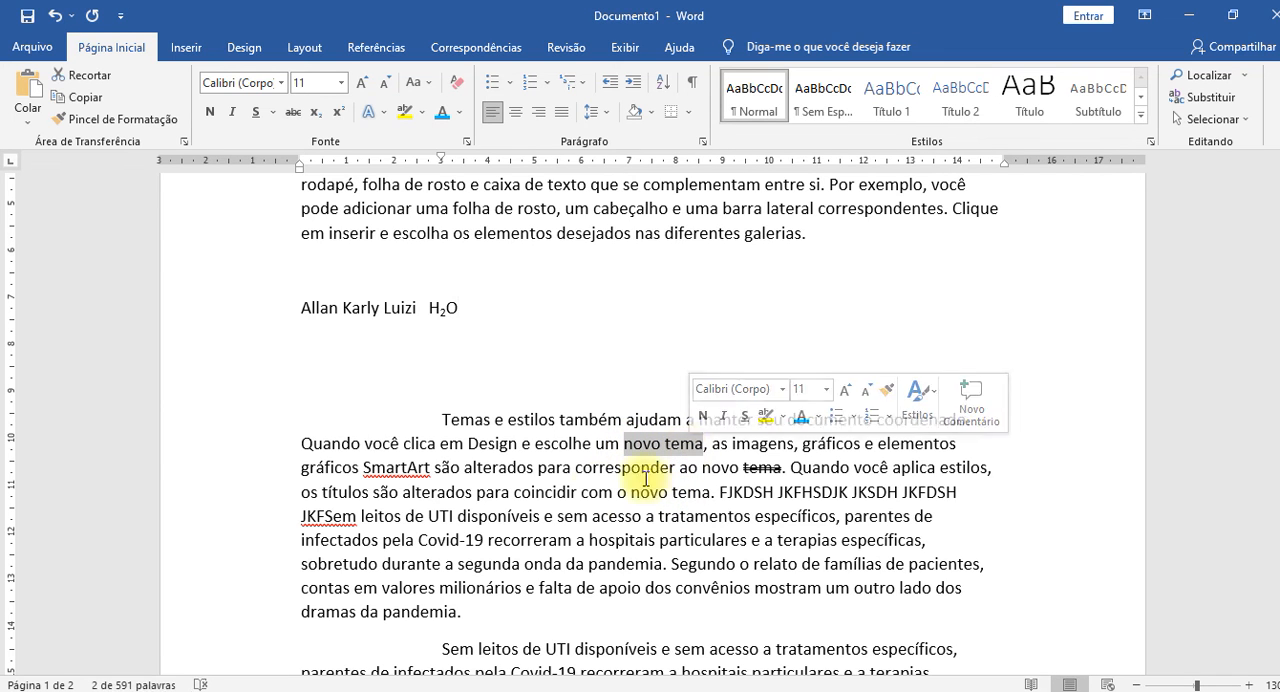
{"action": "left_click", "coordinate": [389, 114]}
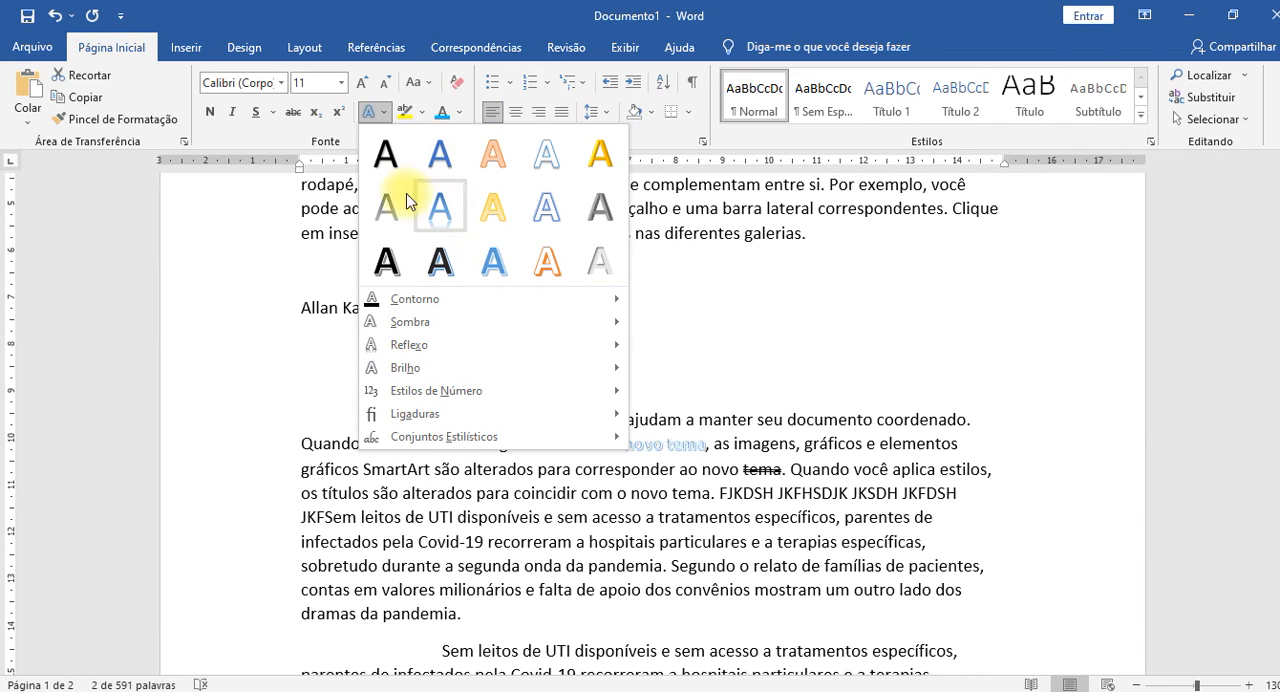
{"action": "left_click", "coordinate": [505, 268]}
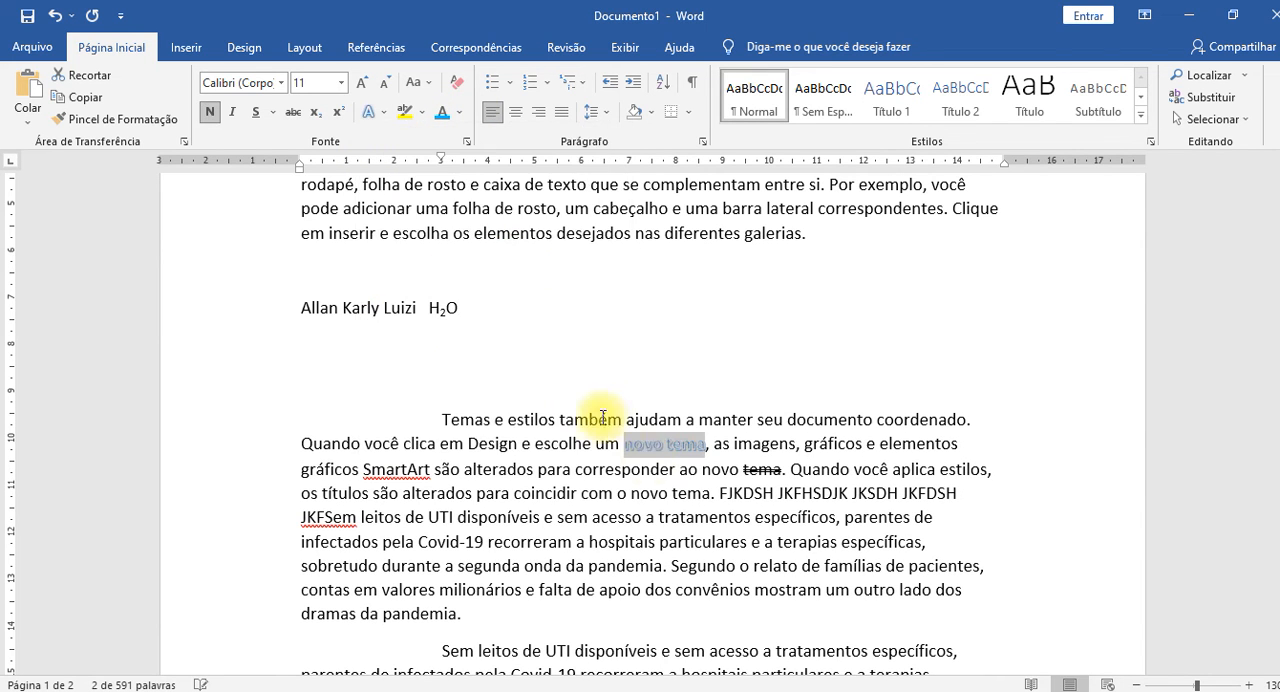
{"action": "left_click", "coordinate": [386, 108]}
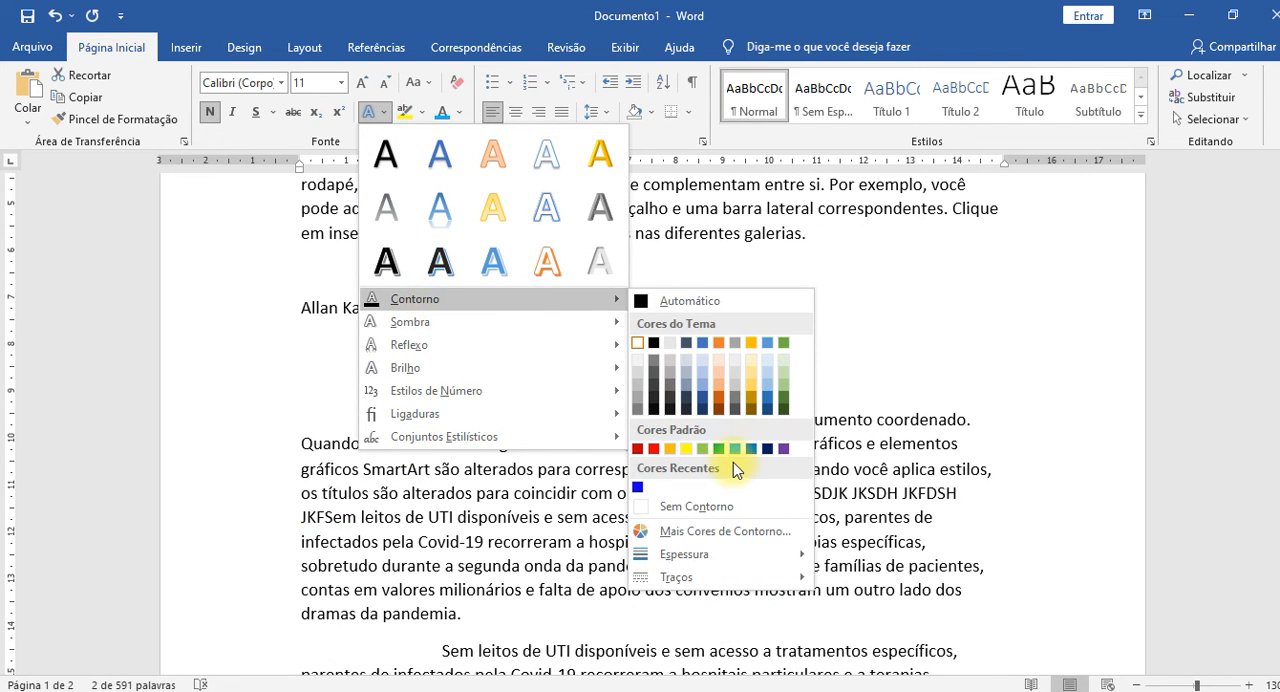
{"action": "left_click", "coordinate": [735, 448]}
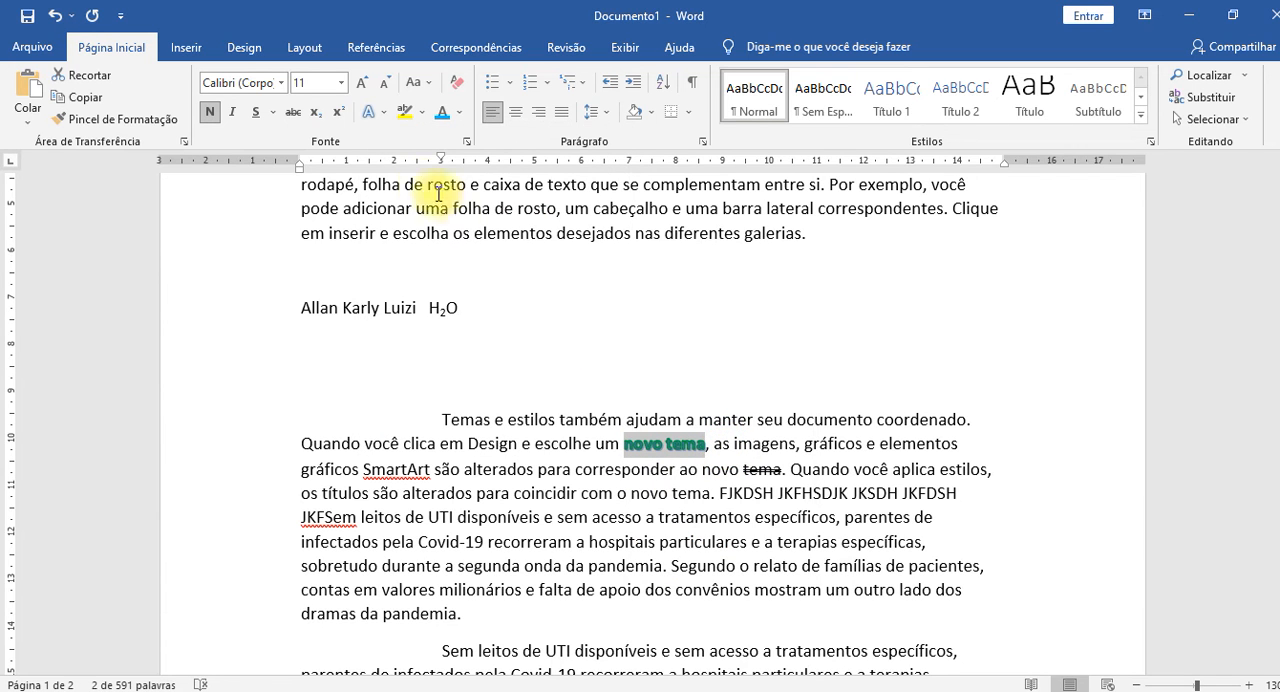
Add a yellow glow (Brilho) from the second row of glow variations to "novo tema" and clear the selection.
{"action": "left_click", "coordinate": [459, 112]}
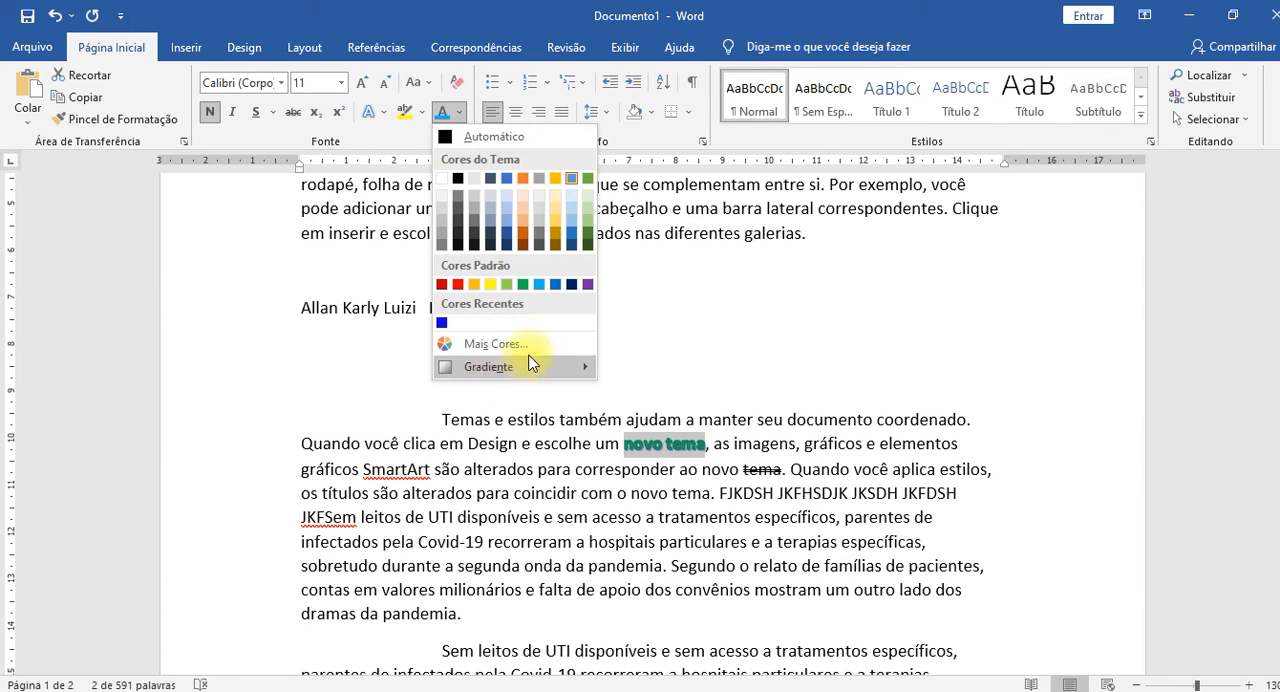
{"action": "left_click", "coordinate": [377, 115]}
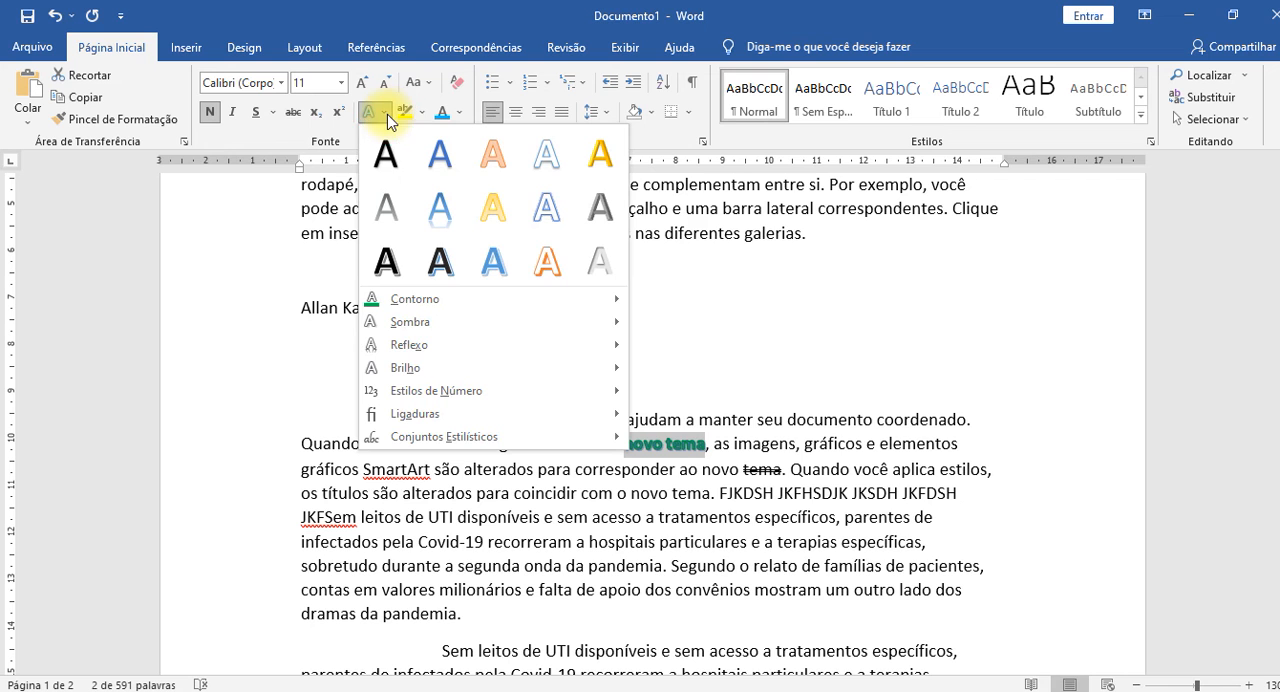
{"action": "mouse_move", "coordinate": [471, 341]}
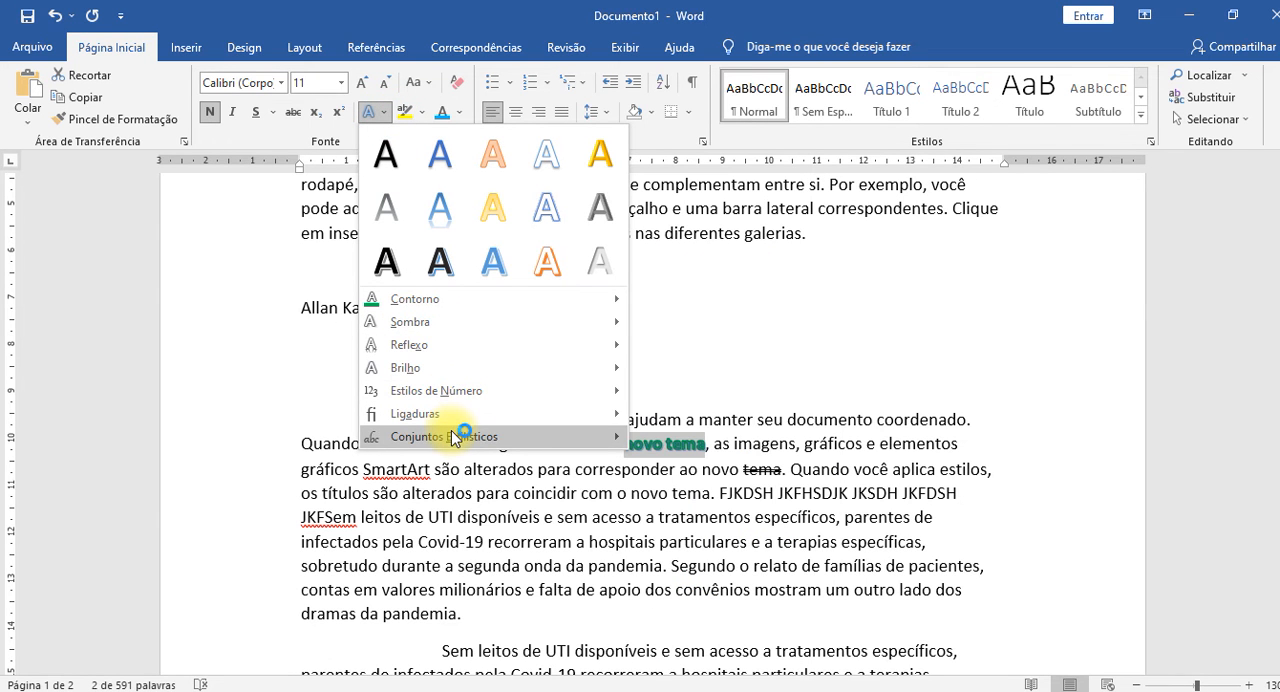
{"action": "mouse_move", "coordinate": [467, 440]}
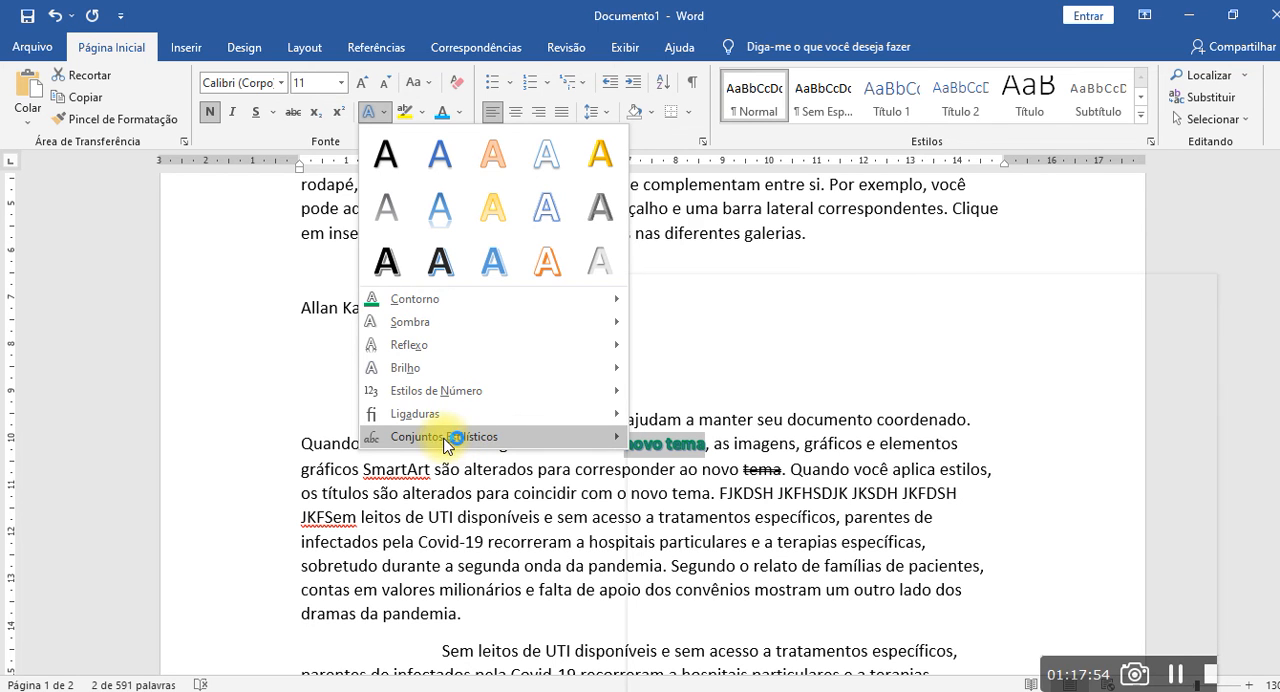
{"action": "mouse_move", "coordinate": [452, 418]}
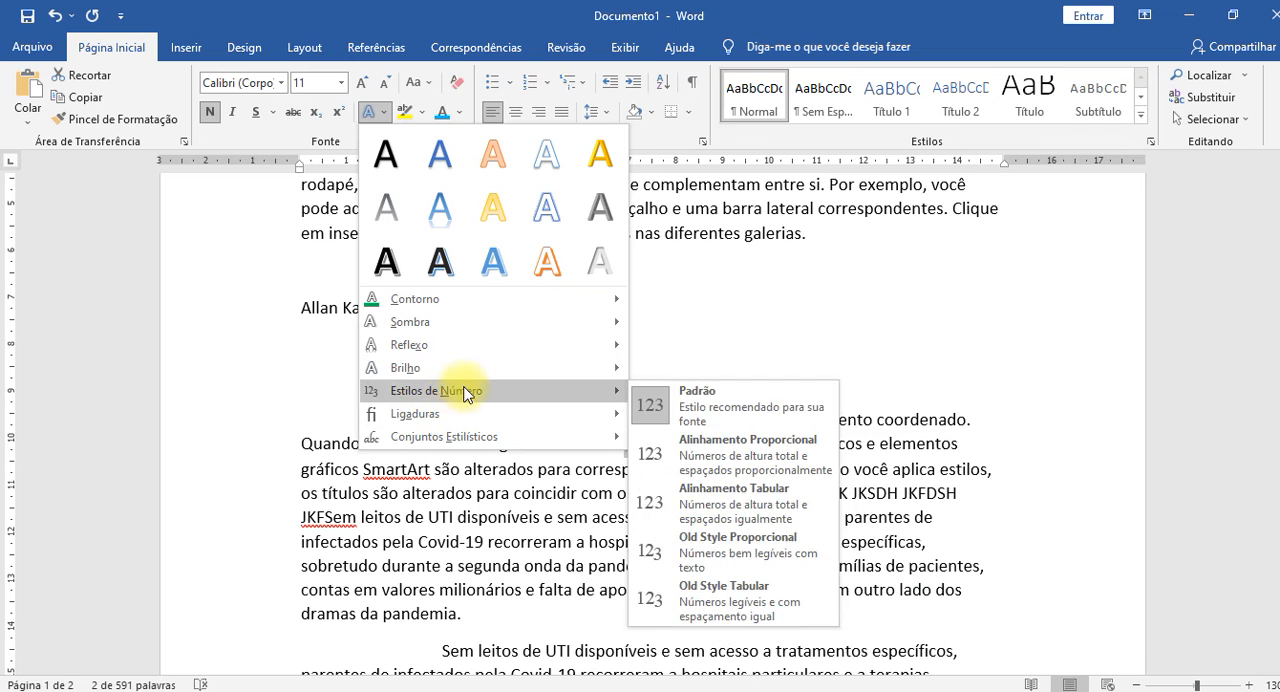
{"action": "mouse_move", "coordinate": [462, 372]}
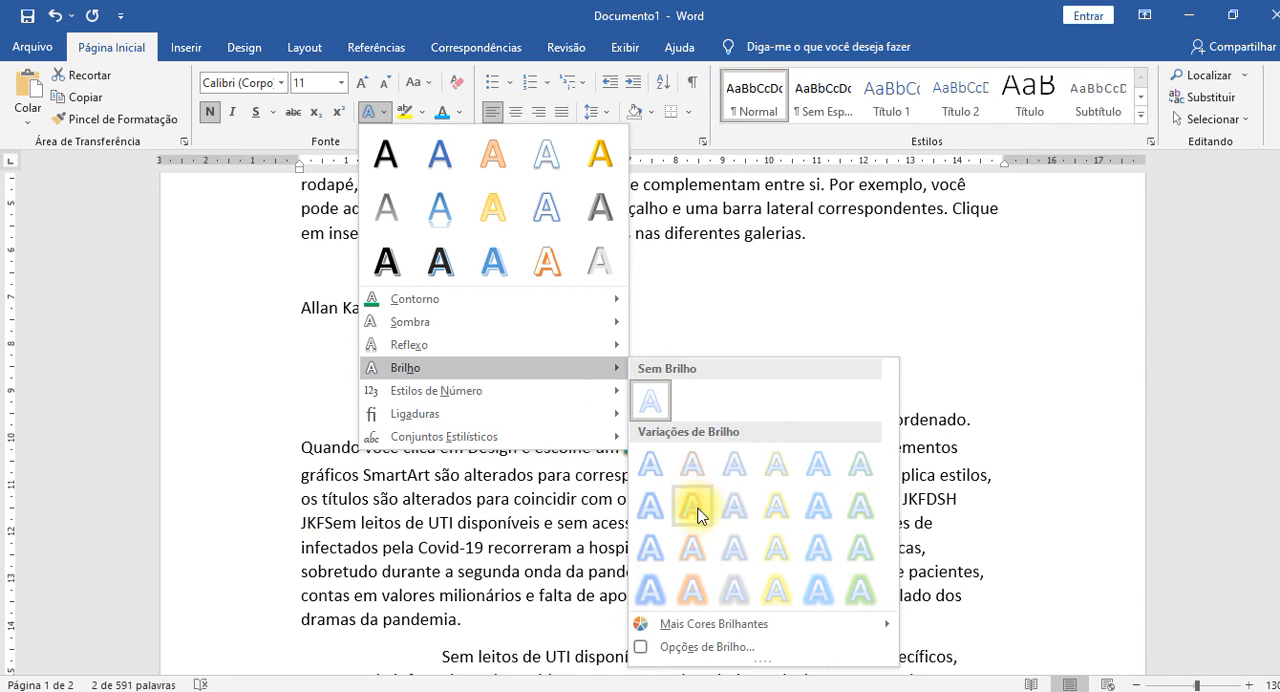
{"action": "left_click", "coordinate": [781, 515]}
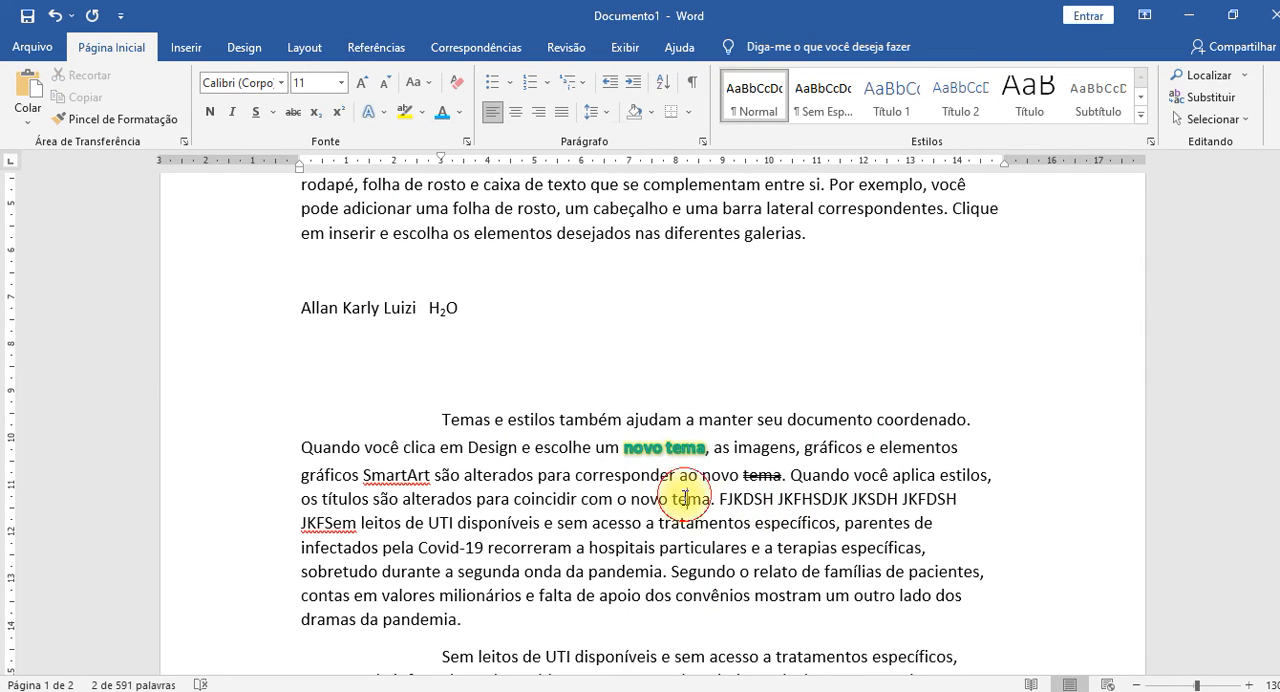
{"action": "left_click", "coordinate": [700, 480]}
Select "novo tema" after "escolhe um" and enlarge the view to examine its outline and glow closely.
{"action": "triple_click", "coordinate": [670, 450]}
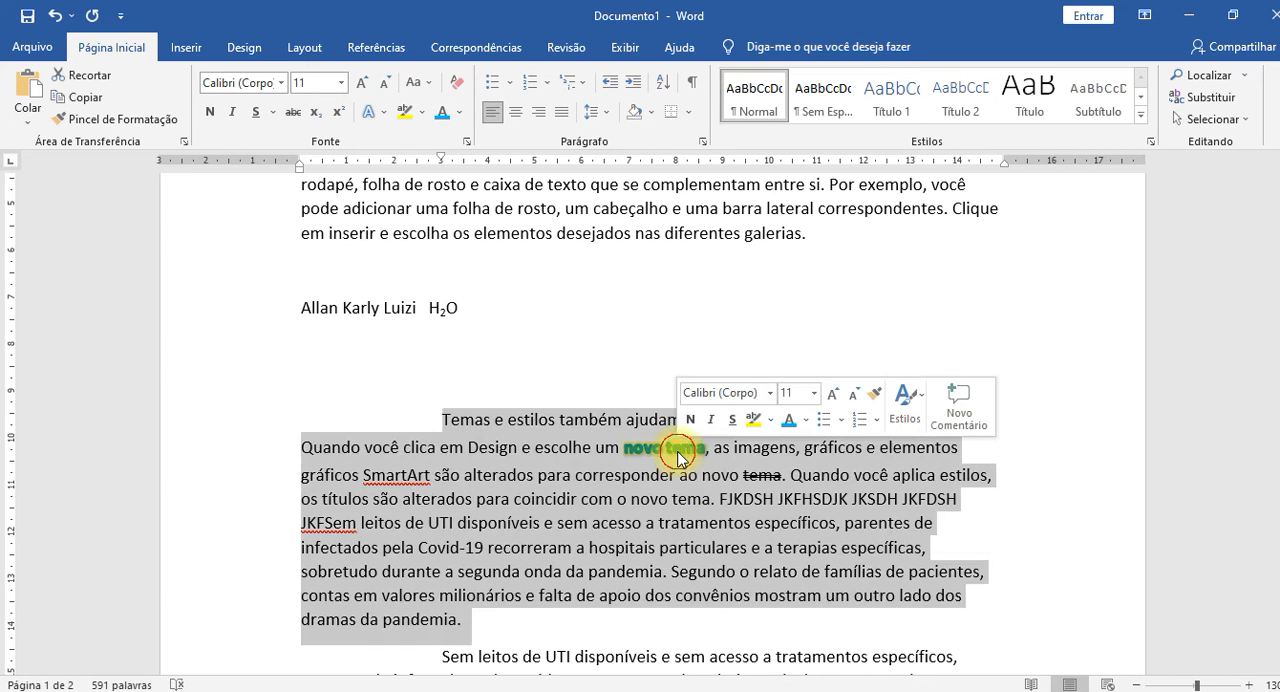
{"action": "left_click", "coordinate": [618, 440]}
{"action": "left_click_drag", "start_coordinate": [622, 446], "coordinate": [706, 447]}
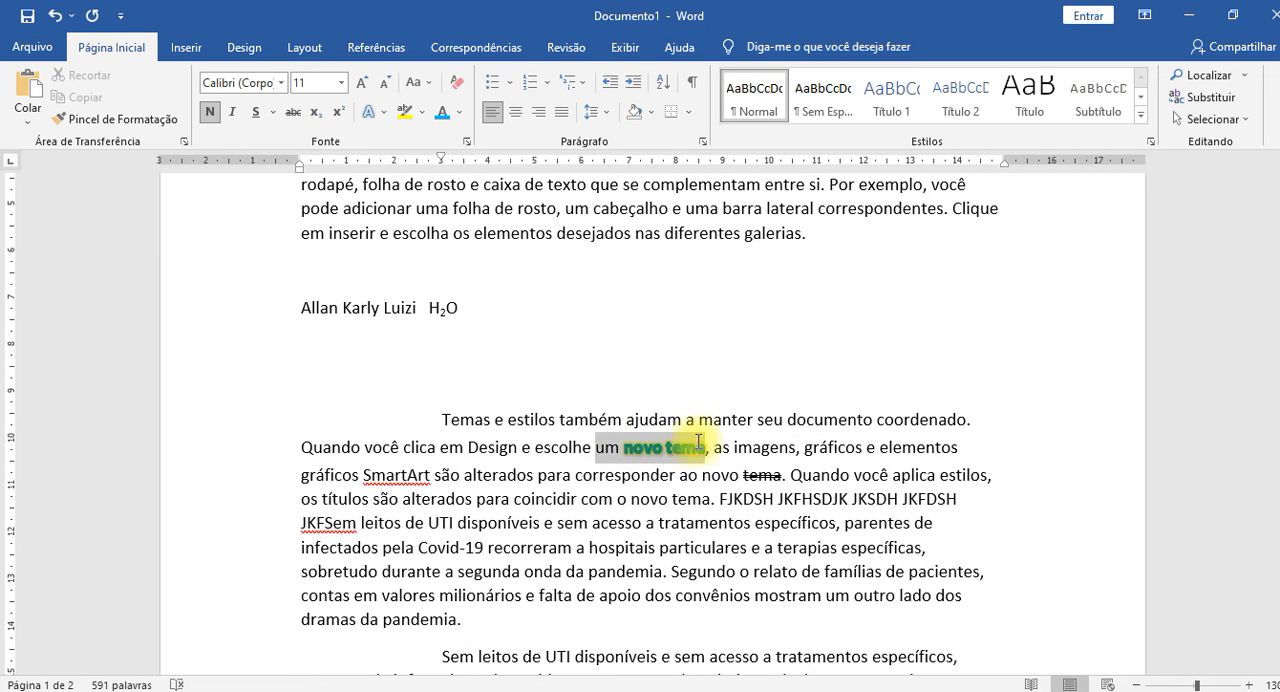
{"action": "left_click", "coordinate": [682, 440]}
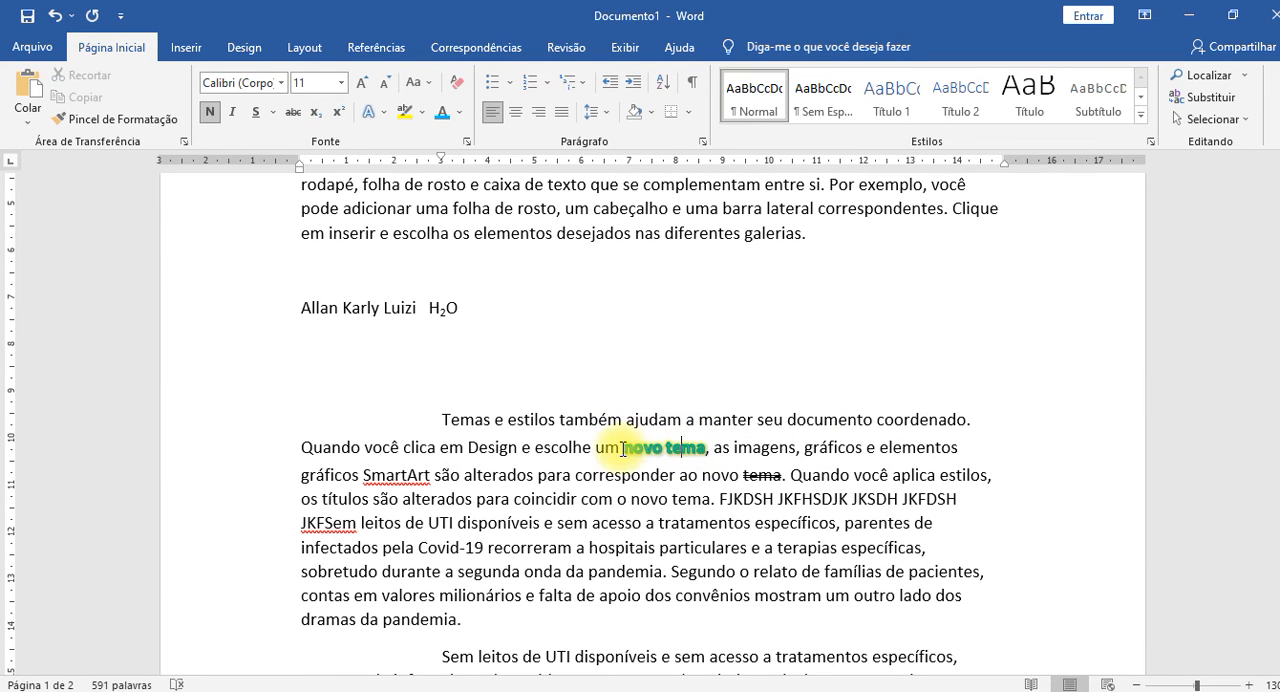
{"action": "left_click_drag", "start_coordinate": [624, 450], "coordinate": [706, 447]}
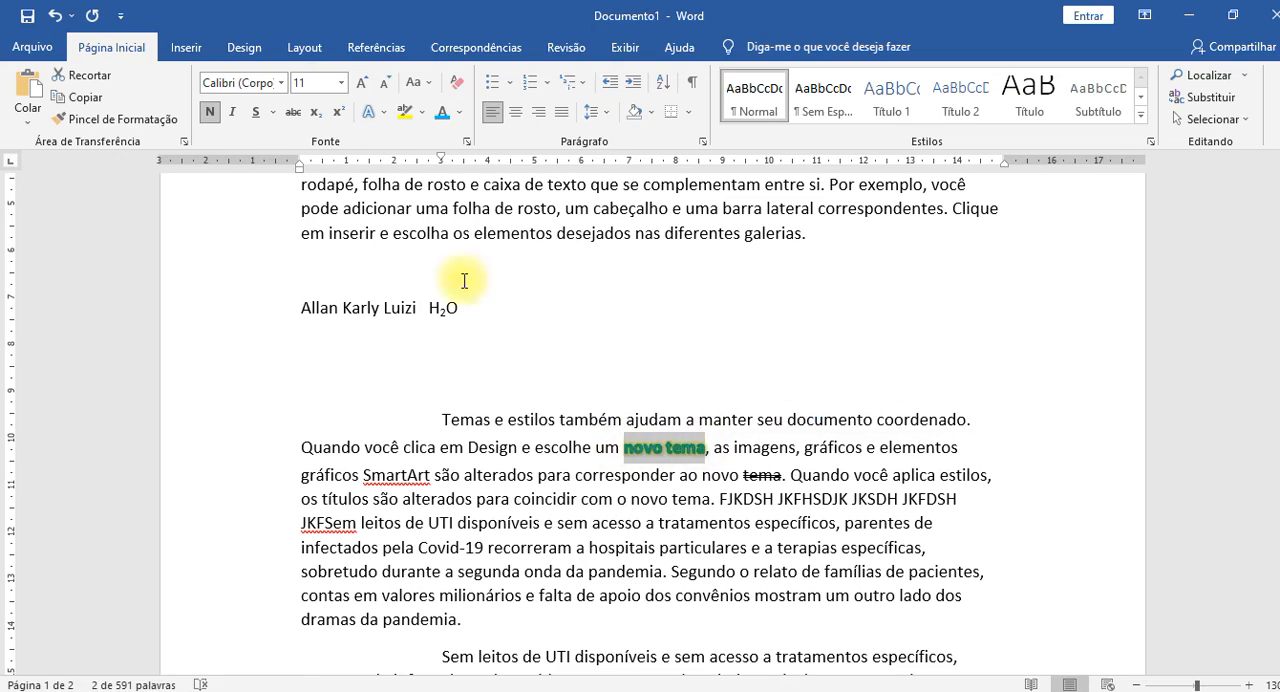
{"action": "scroll", "coordinate": [615, 300], "scroll_direction": "up", "scroll_amount": 1}
{"action": "scroll", "coordinate": [589, 417], "scroll_direction": "down", "scroll_amount": 4}
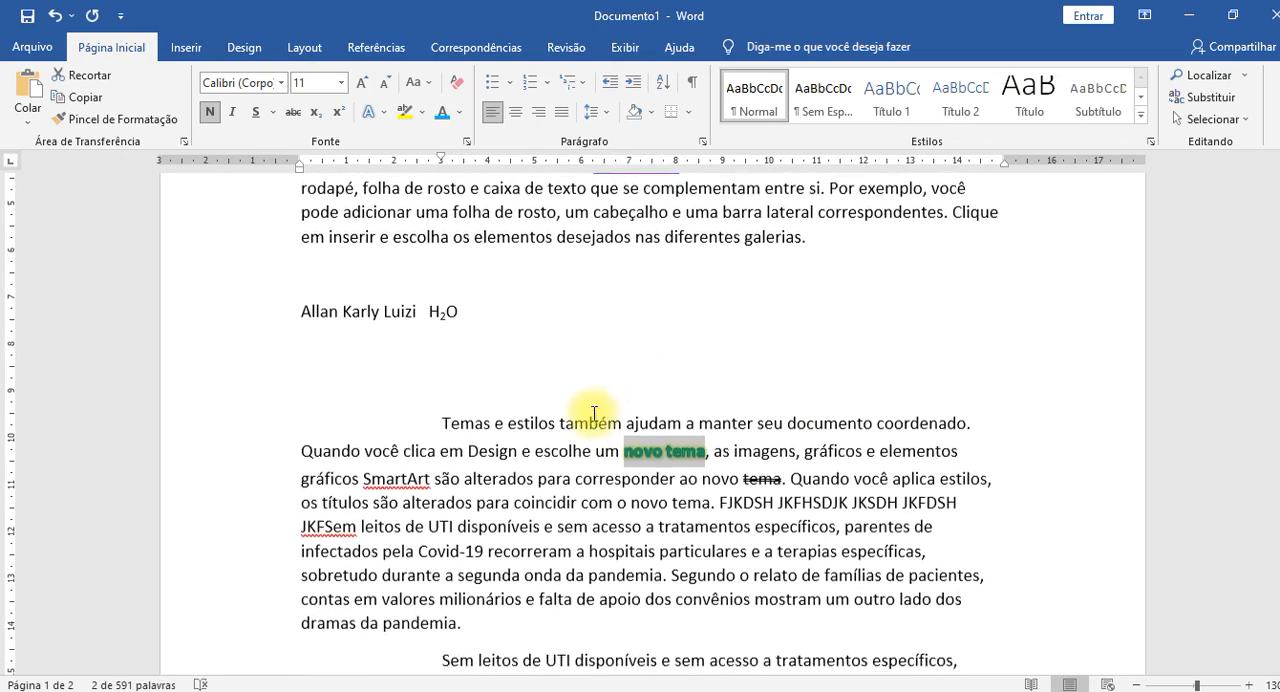
{"action": "scroll", "coordinate": [605, 456], "scroll_direction": "up", "scroll_amount": 20}
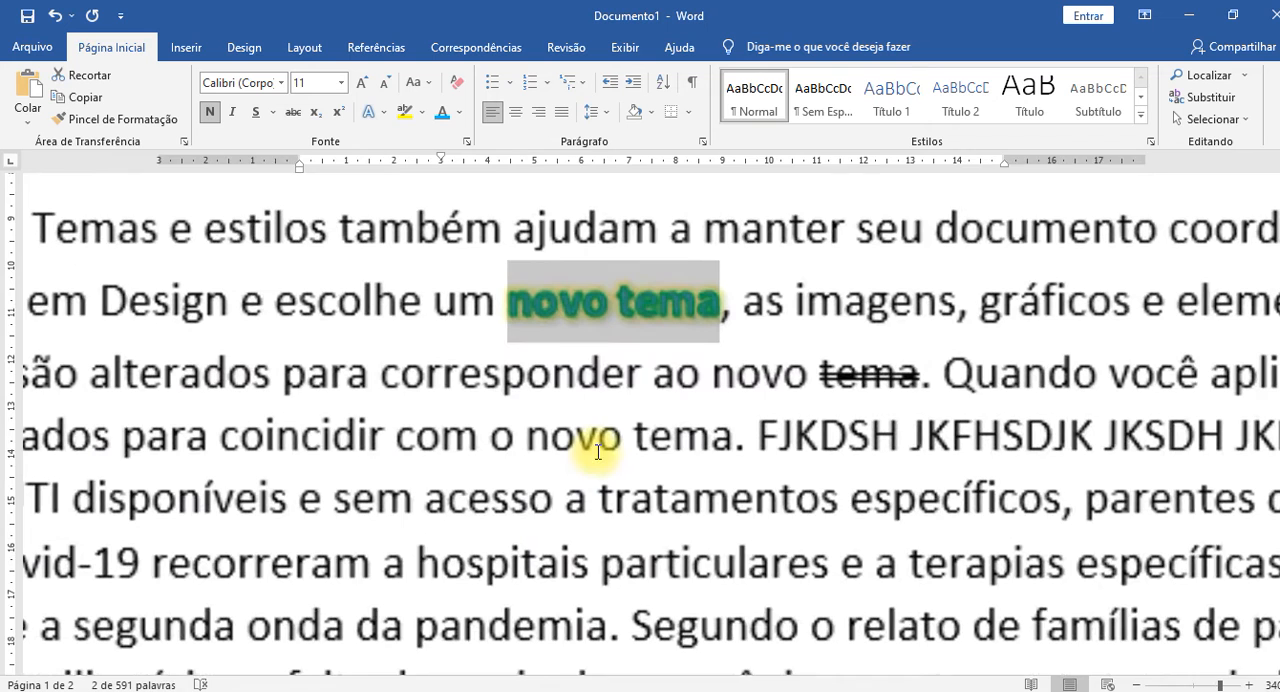
Change the text-effect outline (Contorno) of "novo tema" after "escolhe um" to the white theme colour and clear the selection.
{"action": "left_click", "coordinate": [623, 296]}
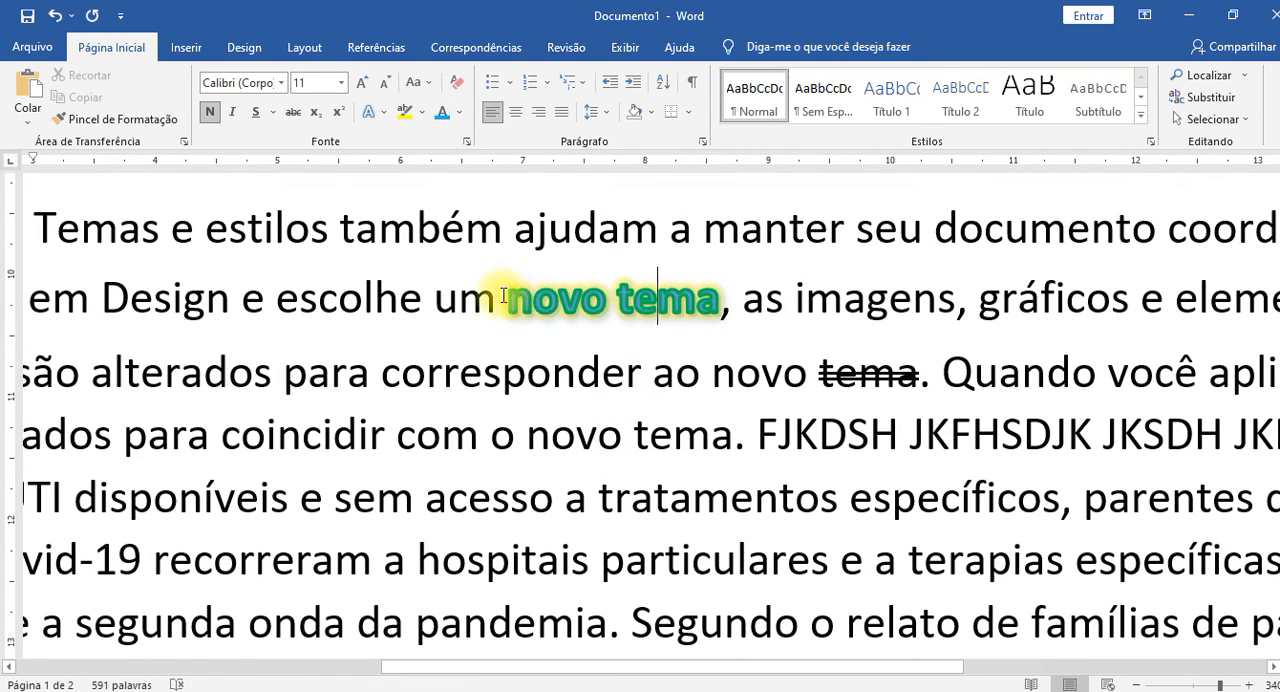
{"action": "left_click_drag", "start_coordinate": [510, 298], "coordinate": [716, 298]}
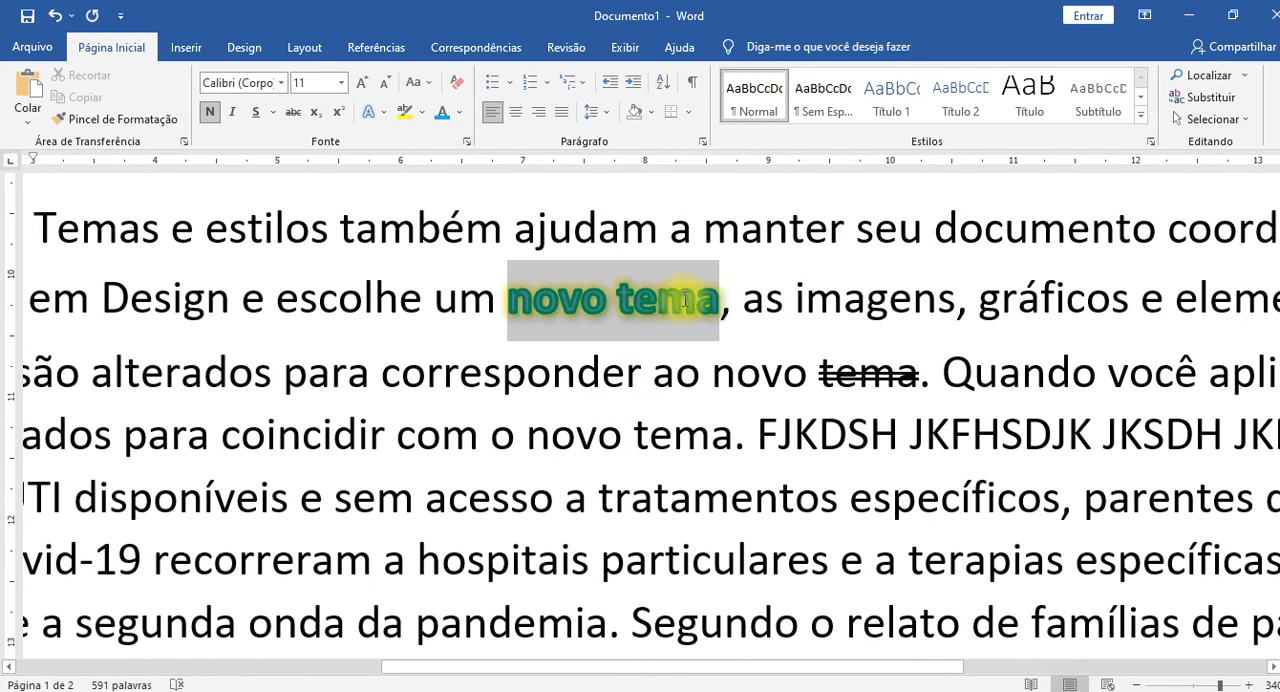
{"action": "left_click", "coordinate": [388, 113]}
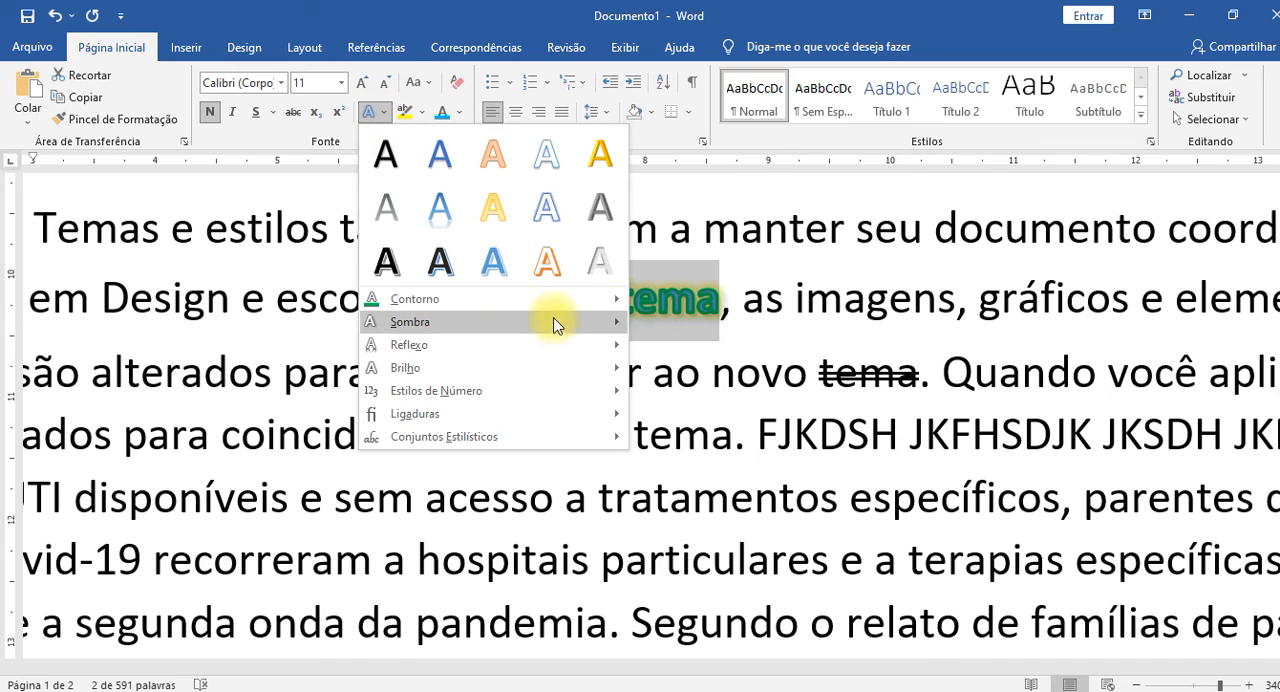
{"action": "mouse_move", "coordinate": [527, 299]}
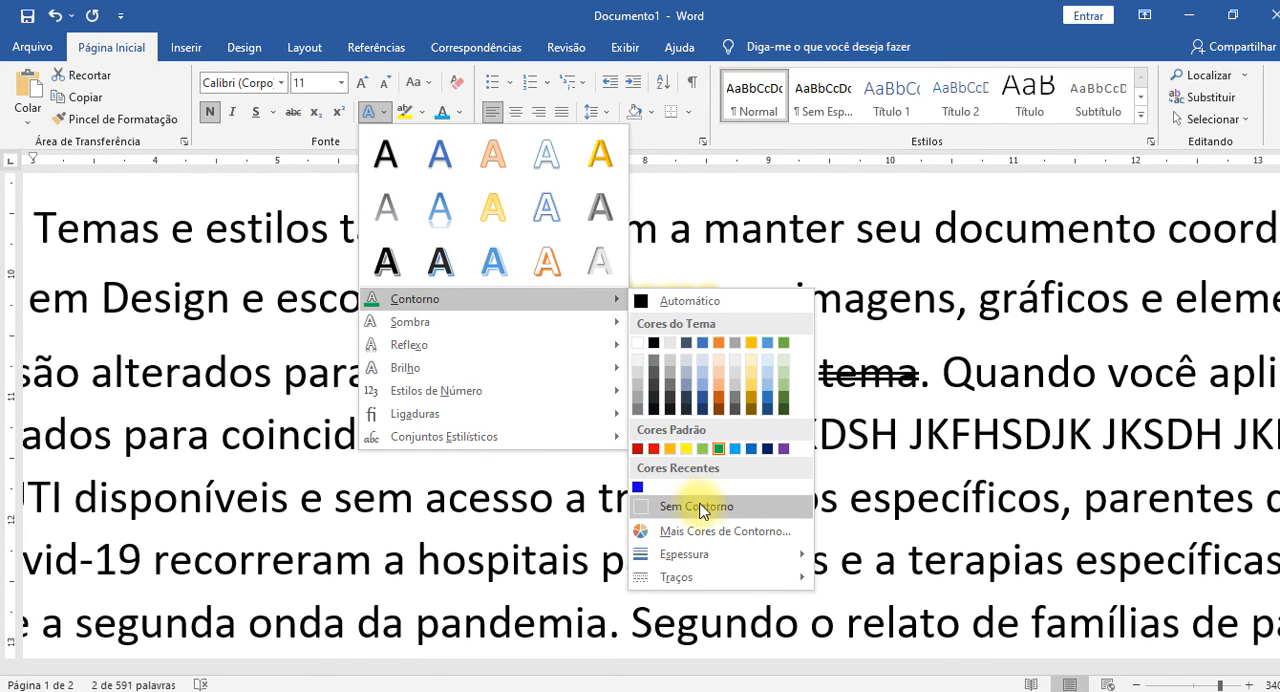
{"action": "mouse_move", "coordinate": [697, 562]}
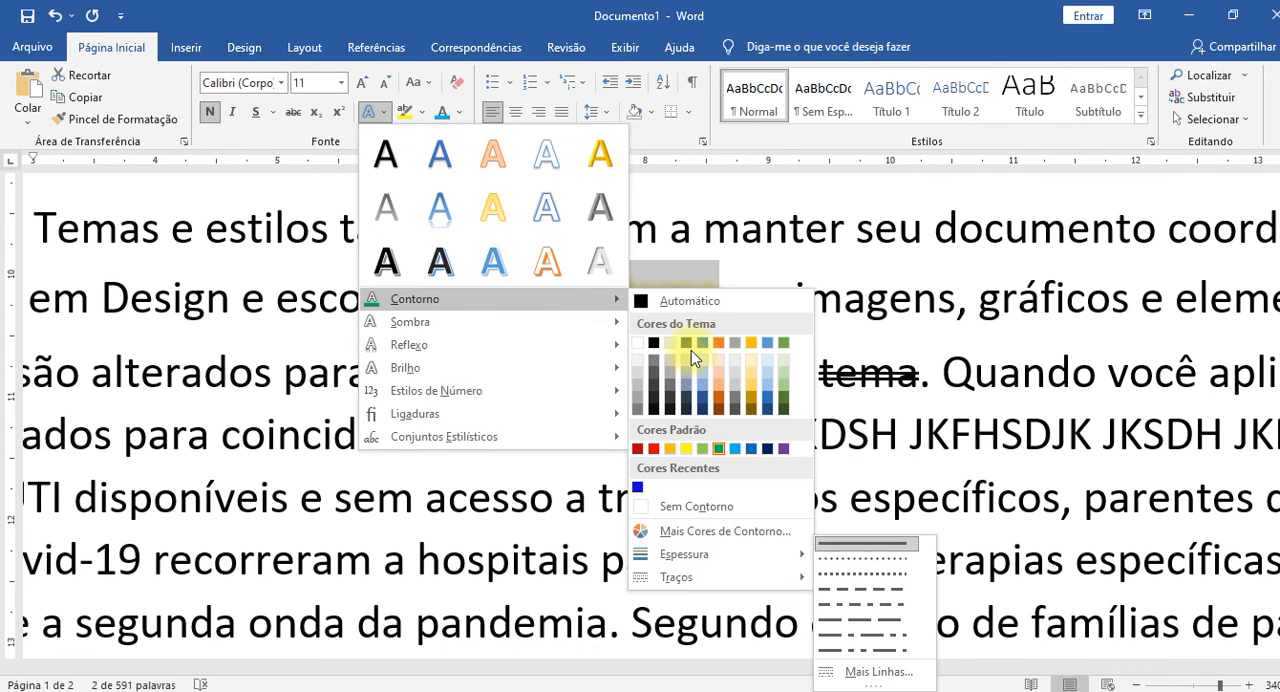
{"action": "mouse_move", "coordinate": [437, 328]}
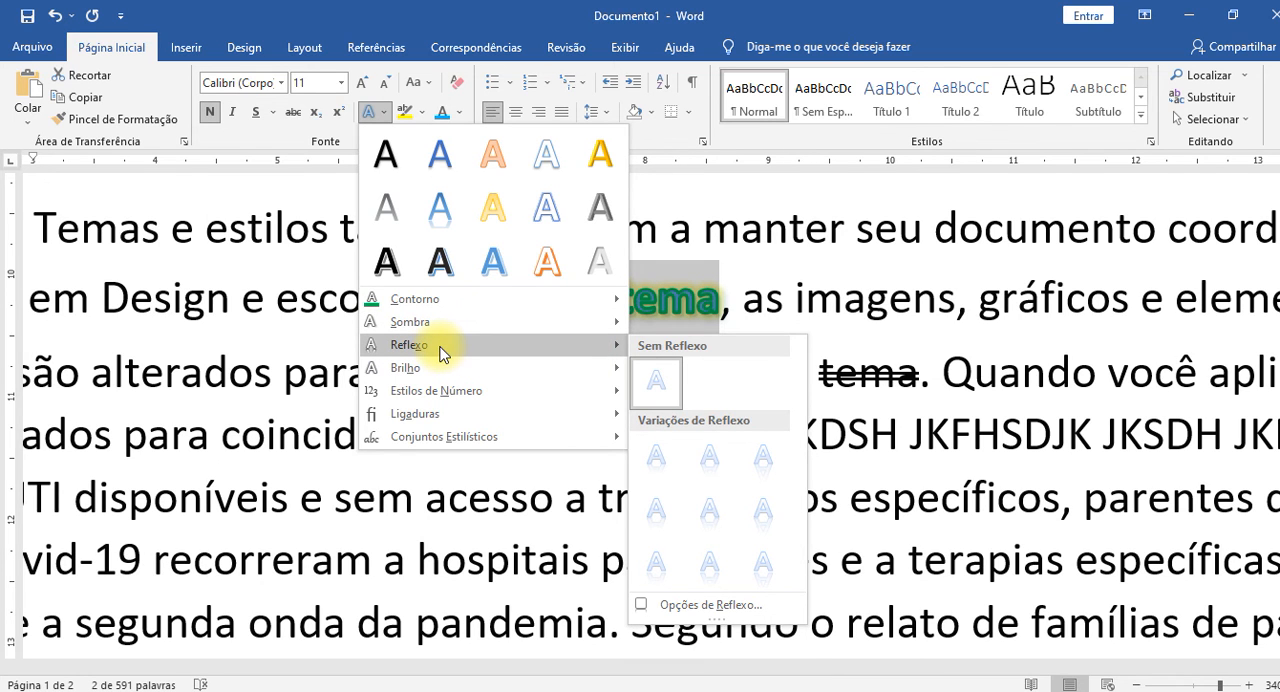
{"action": "mouse_move", "coordinate": [487, 296]}
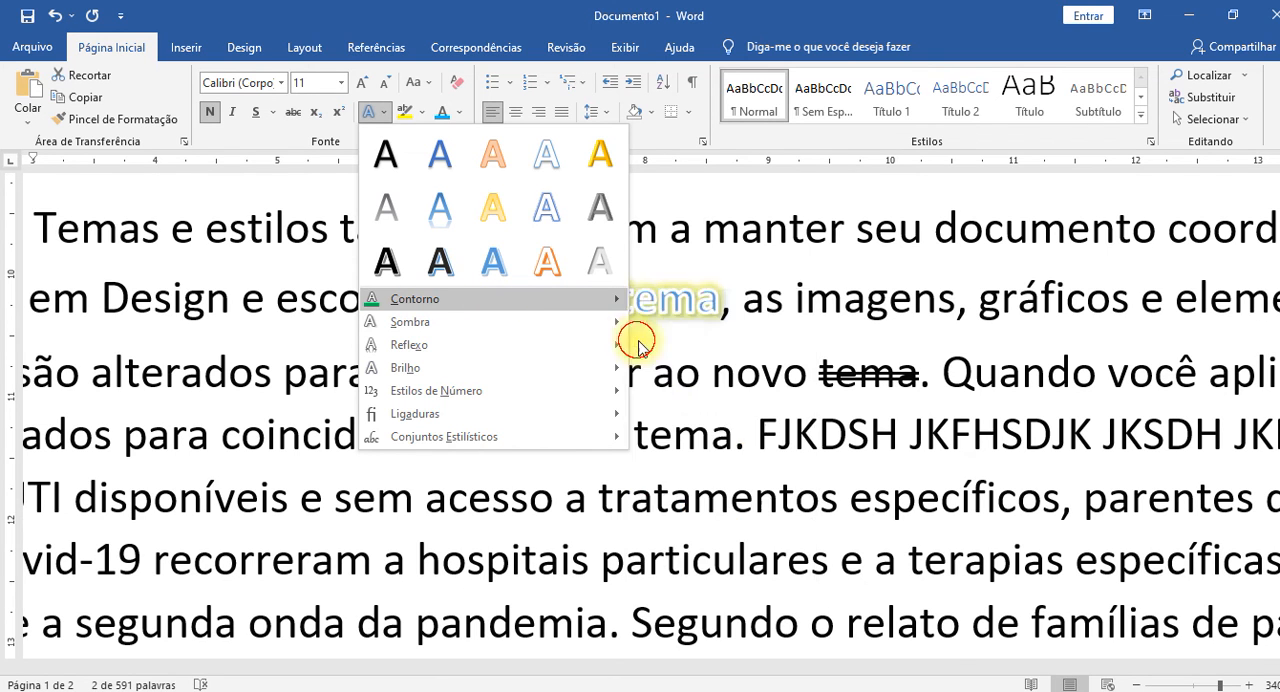
{"action": "left_click", "coordinate": [638, 343]}
{"action": "left_click", "coordinate": [652, 370]}
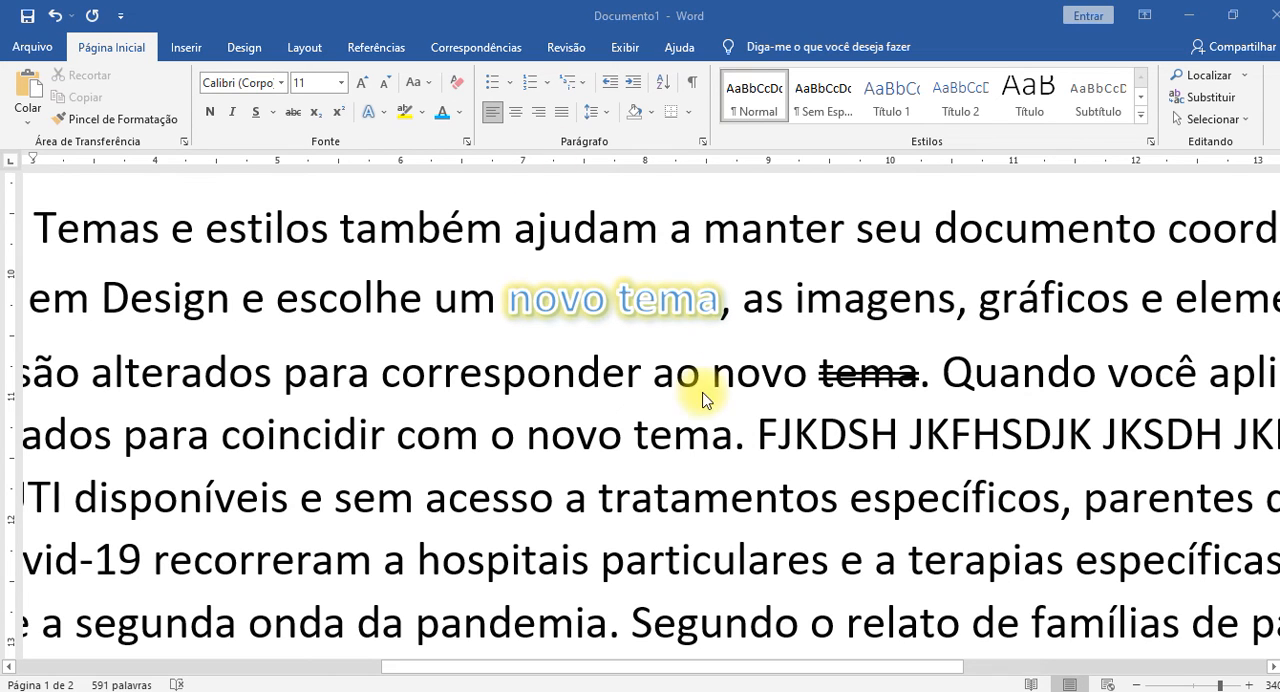
{"action": "left_click", "coordinate": [628, 372]}
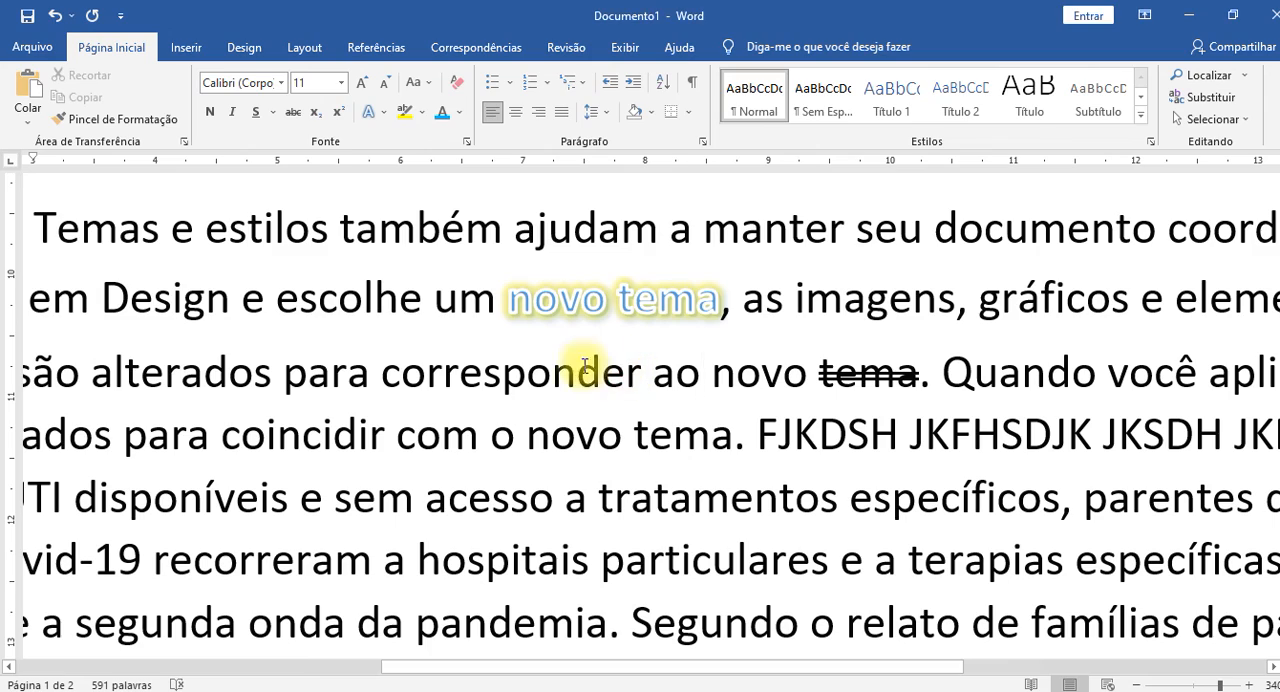
Highlight the text from "disponíveis e sem acesso" through "segunda onda da pandemia" in yellow.
{"action": "scroll", "coordinate": [551, 354], "scroll_direction": "down", "scroll_amount": 6}
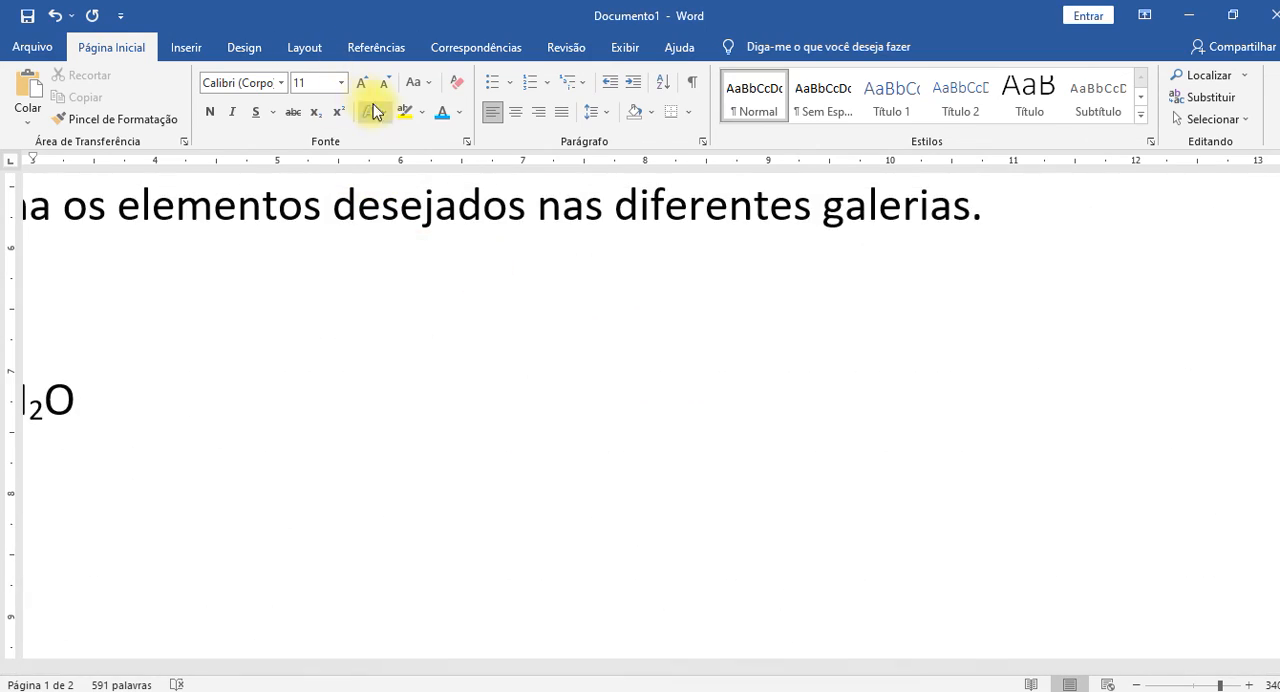
{"action": "scroll", "coordinate": [500, 208], "scroll_direction": "up", "scroll_amount": 6}
{"action": "scroll", "coordinate": [520, 352], "scroll_direction": "down", "scroll_amount": 15}
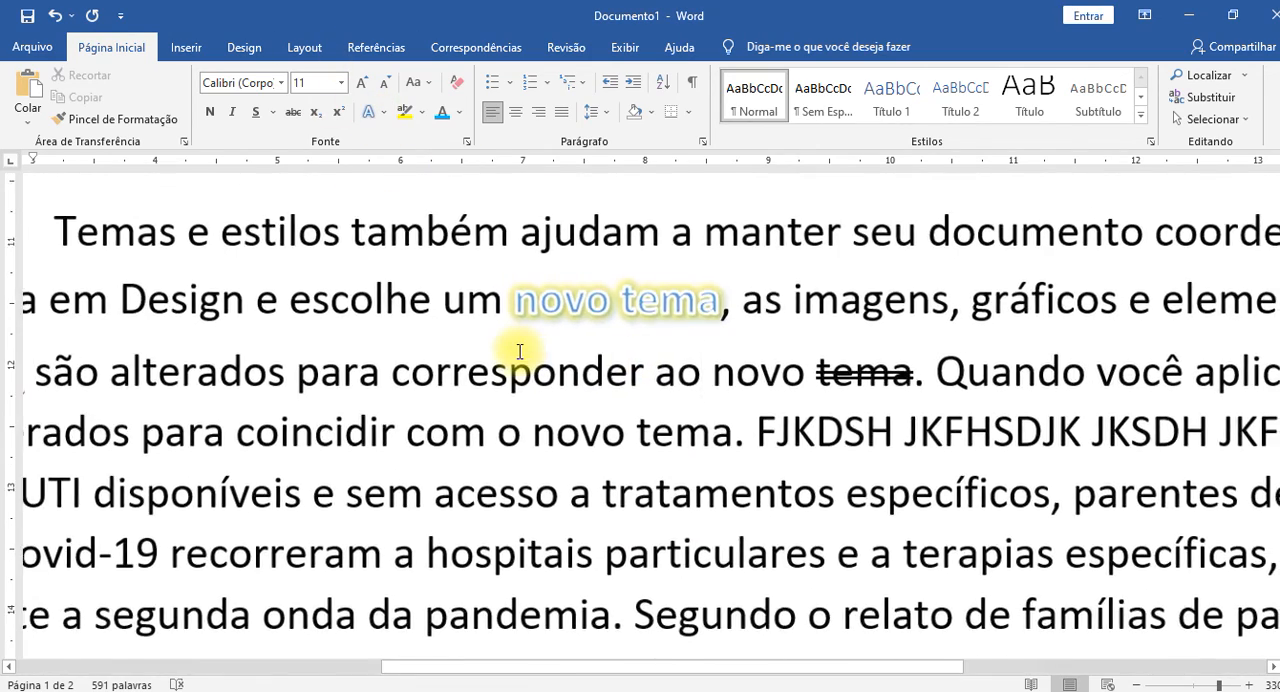
{"action": "scroll", "coordinate": [516, 352], "scroll_direction": "down", "scroll_amount": 2}
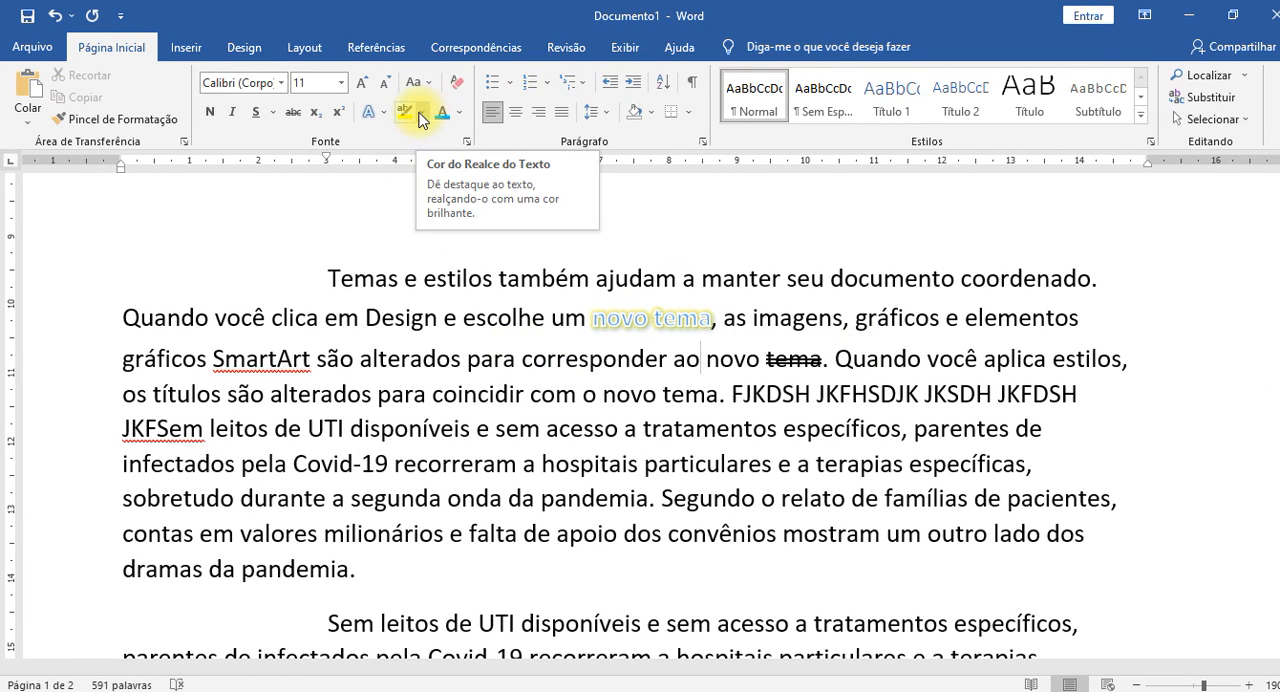
{"action": "scroll", "coordinate": [505, 330], "scroll_direction": "down", "scroll_amount": 4}
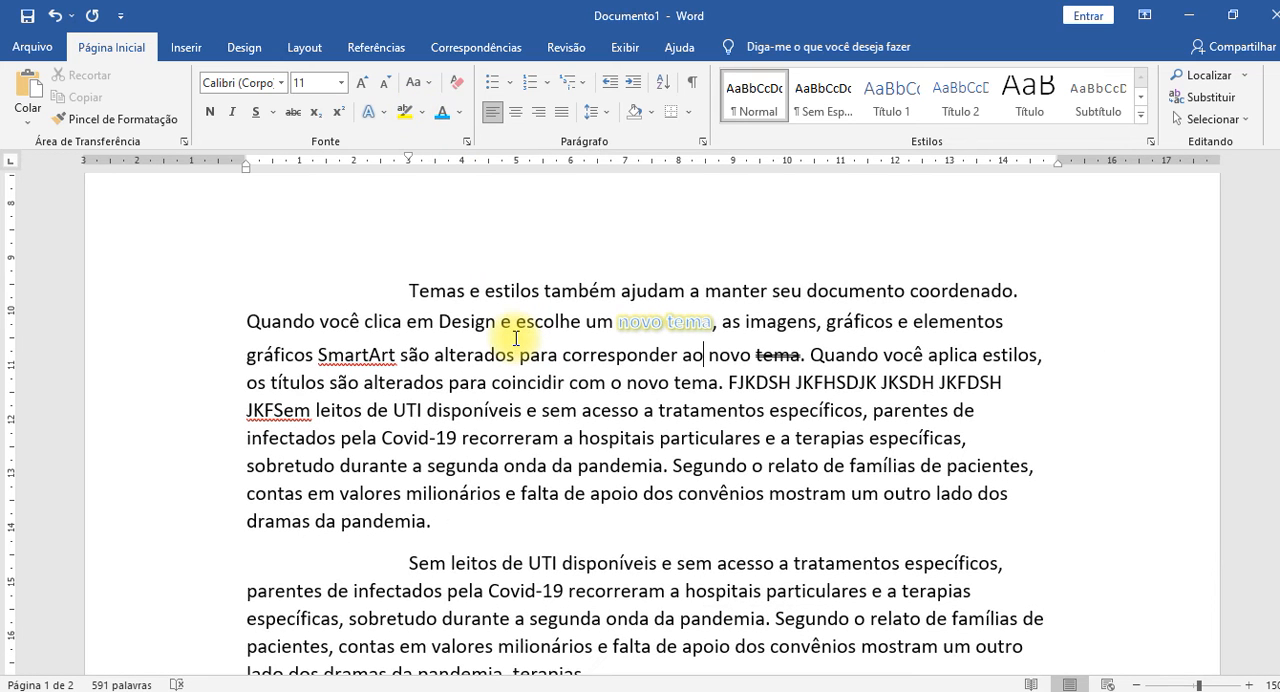
{"action": "left_click", "coordinate": [424, 112]}
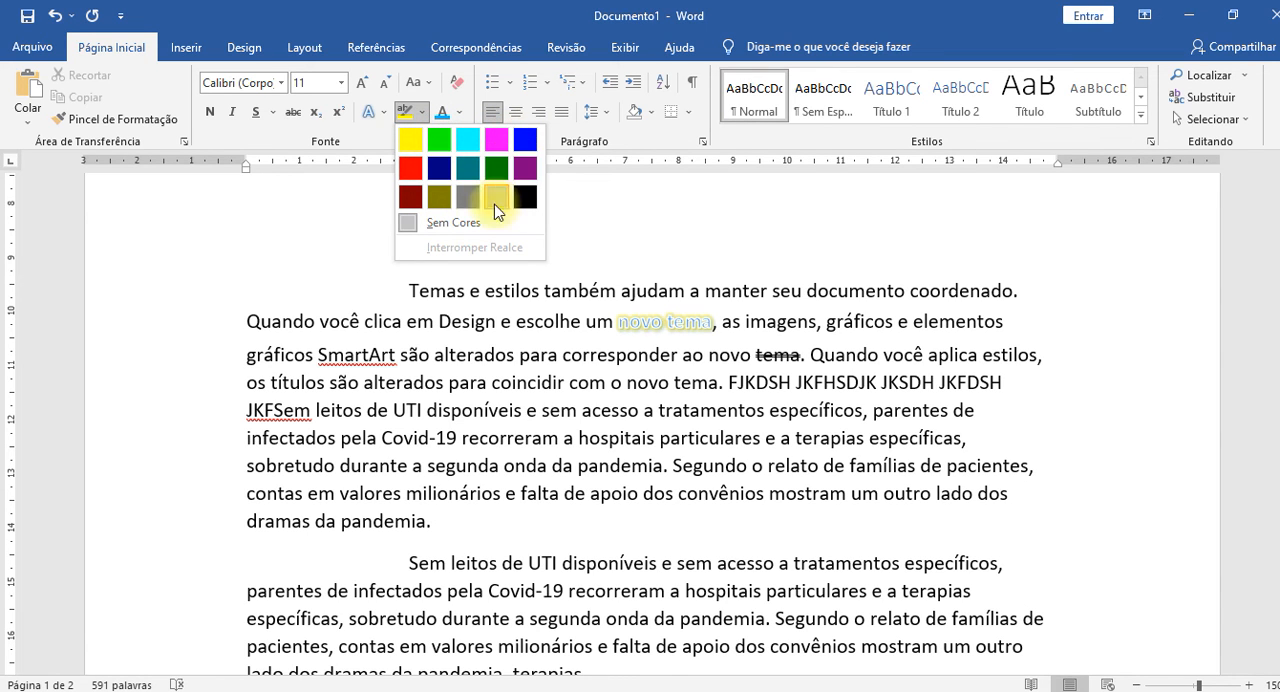
{"action": "left_click", "coordinate": [409, 145]}
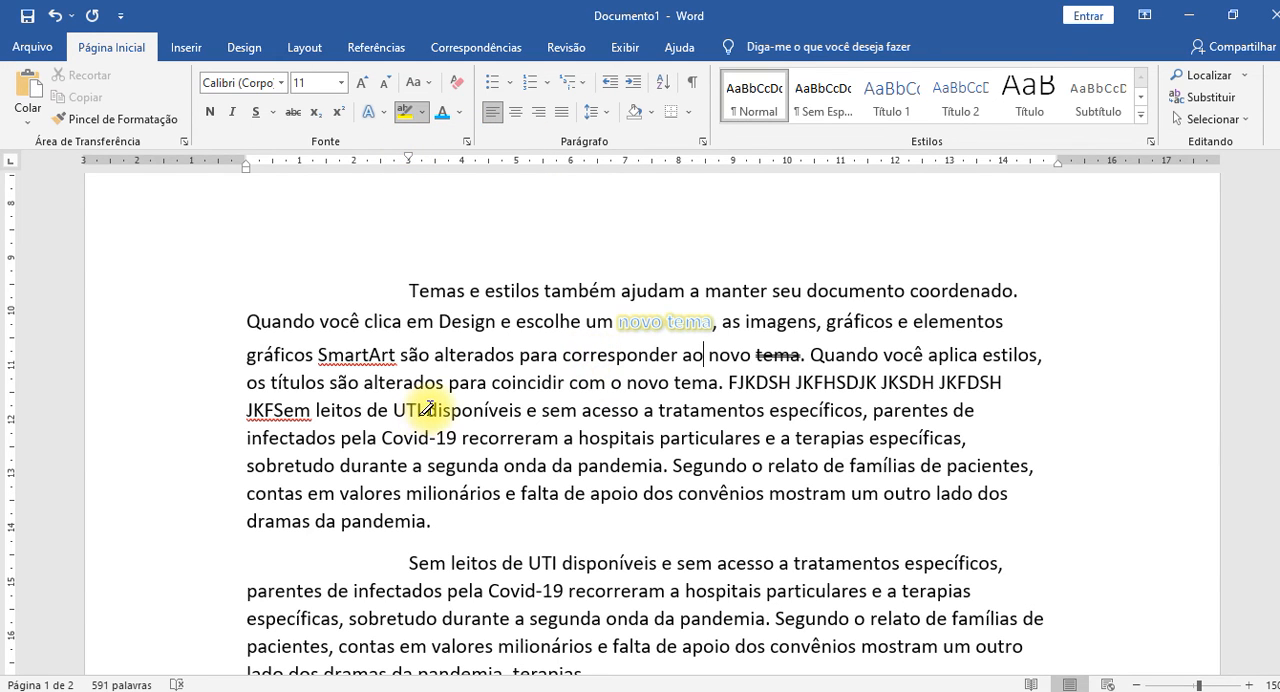
{"action": "left_click_drag", "start_coordinate": [427, 408], "coordinate": [663, 466]}
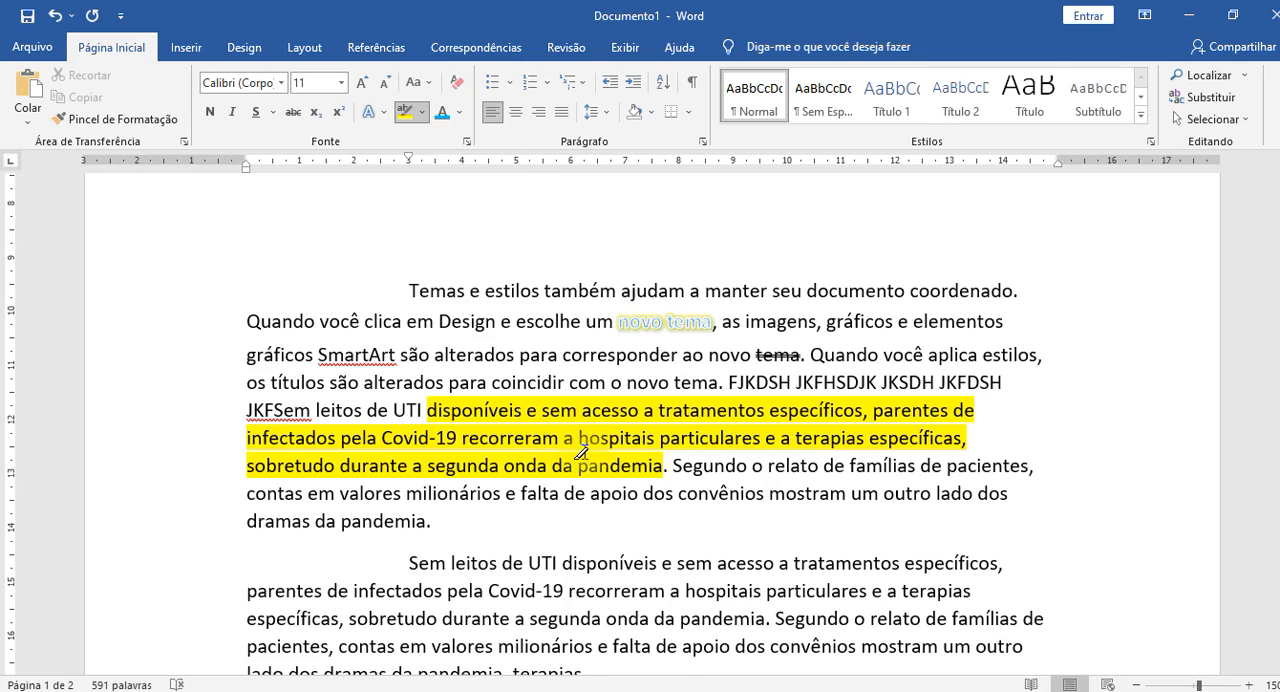
Highlight the text from "estilos também ajudam" through "corresponder ao novo" in turquoise.
{"action": "scroll", "coordinate": [580, 452], "scroll_direction": "down", "scroll_amount": 10}
{"action": "scroll", "coordinate": [580, 452], "scroll_direction": "up", "scroll_amount": 12}
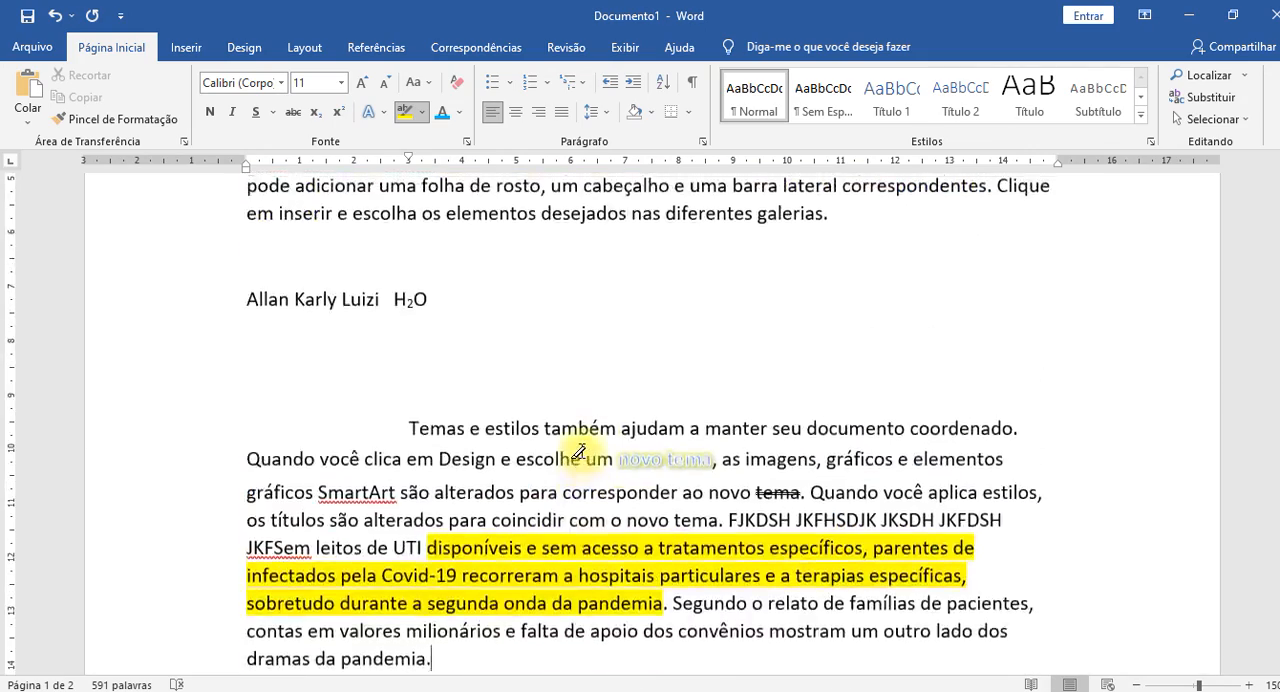
{"action": "scroll", "coordinate": [580, 452], "scroll_direction": "down", "scroll_amount": 5}
{"action": "scroll", "coordinate": [571, 423], "scroll_direction": "up", "scroll_amount": 6}
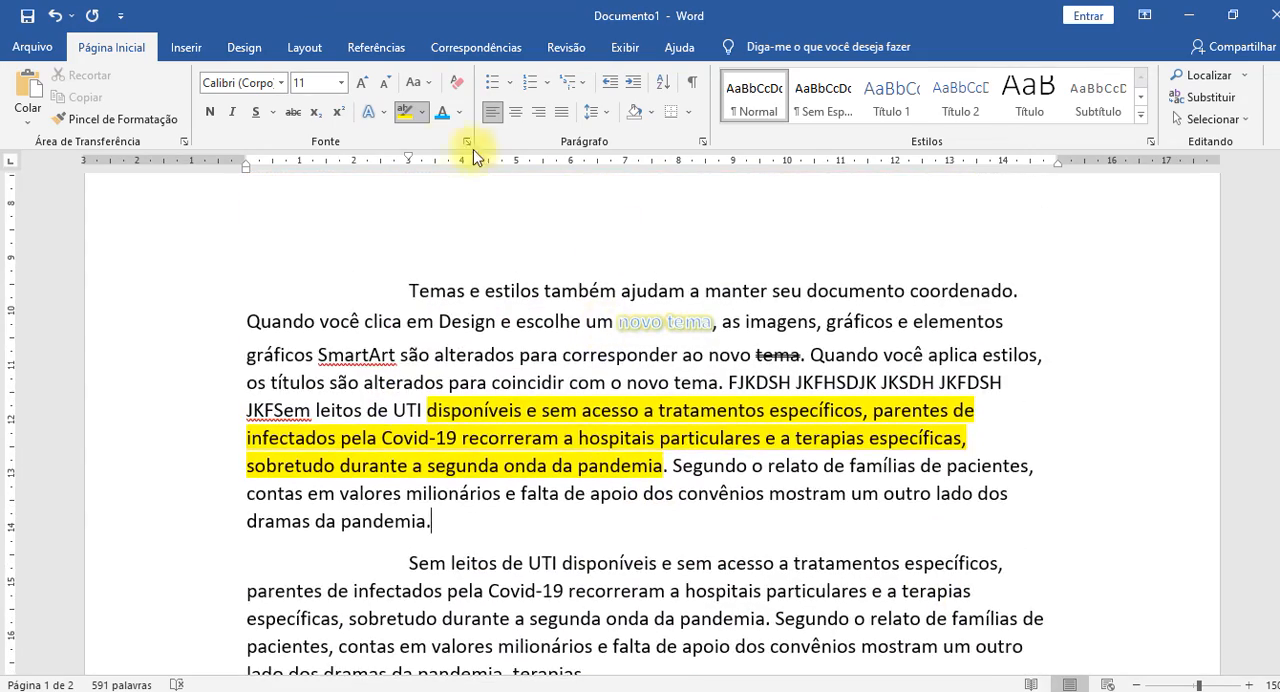
{"action": "left_click", "coordinate": [424, 112]}
{"action": "left_click", "coordinate": [457, 140]}
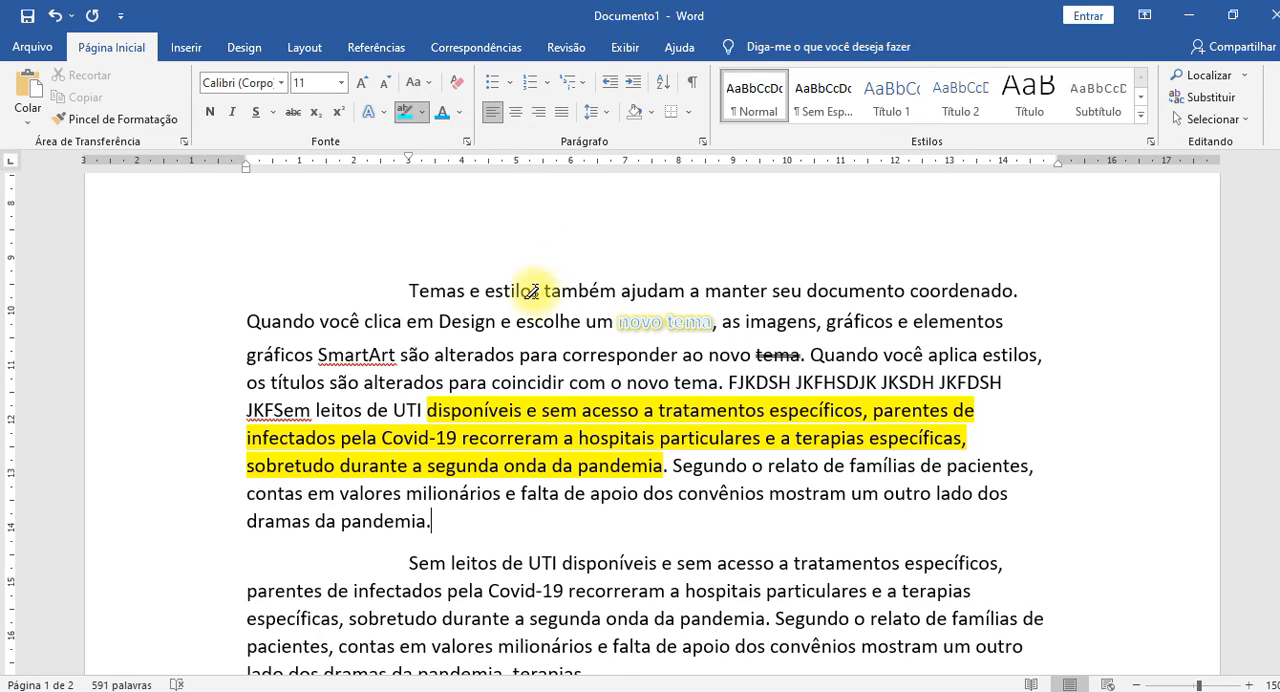
{"action": "mouse_move", "coordinate": [526, 282]}
{"action": "left_mouse_down"}
{"action": "mouse_move", "coordinate": [689, 348]}
{"action": "mouse_move", "coordinate": [751, 352]}
{"action": "left_mouse_up"}
Highlight the next paragraph from "Sem leitos de UTI" through "valores milionários e falta de" in bright green.
{"action": "scroll", "coordinate": [718, 426], "scroll_direction": "down", "scroll_amount": 2}
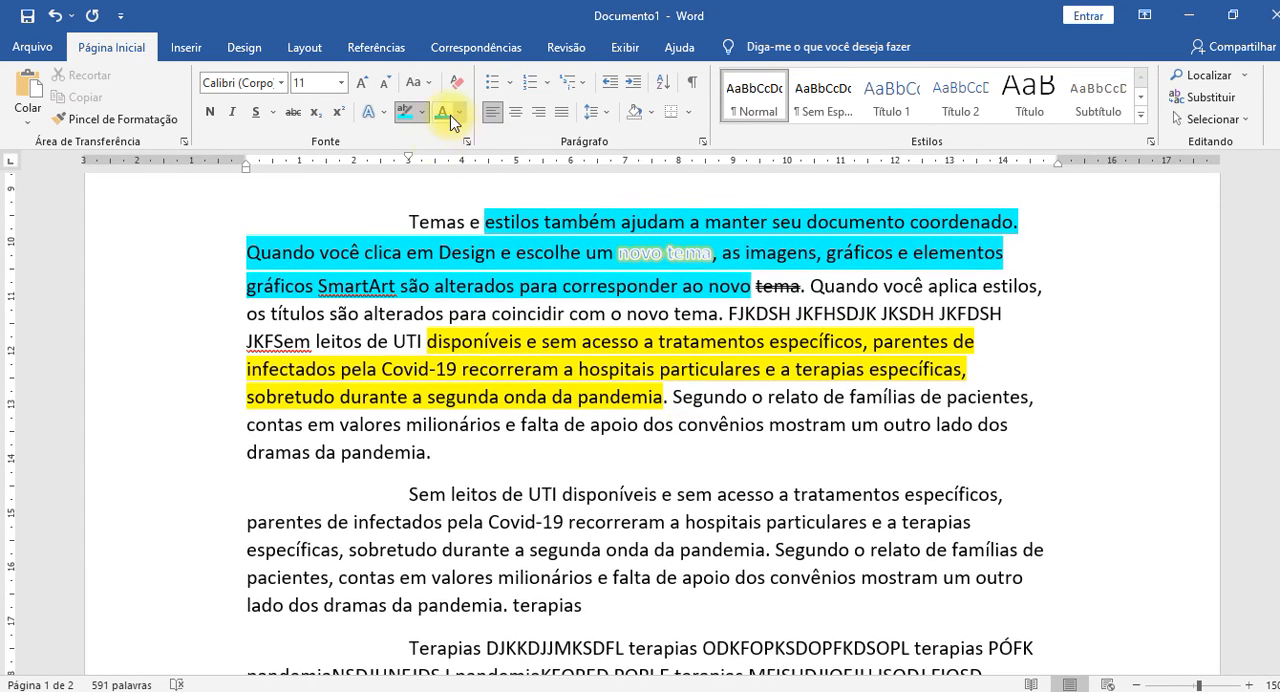
{"action": "scroll", "coordinate": [522, 476], "scroll_direction": "down", "scroll_amount": 2}
{"action": "left_click", "coordinate": [424, 113]}
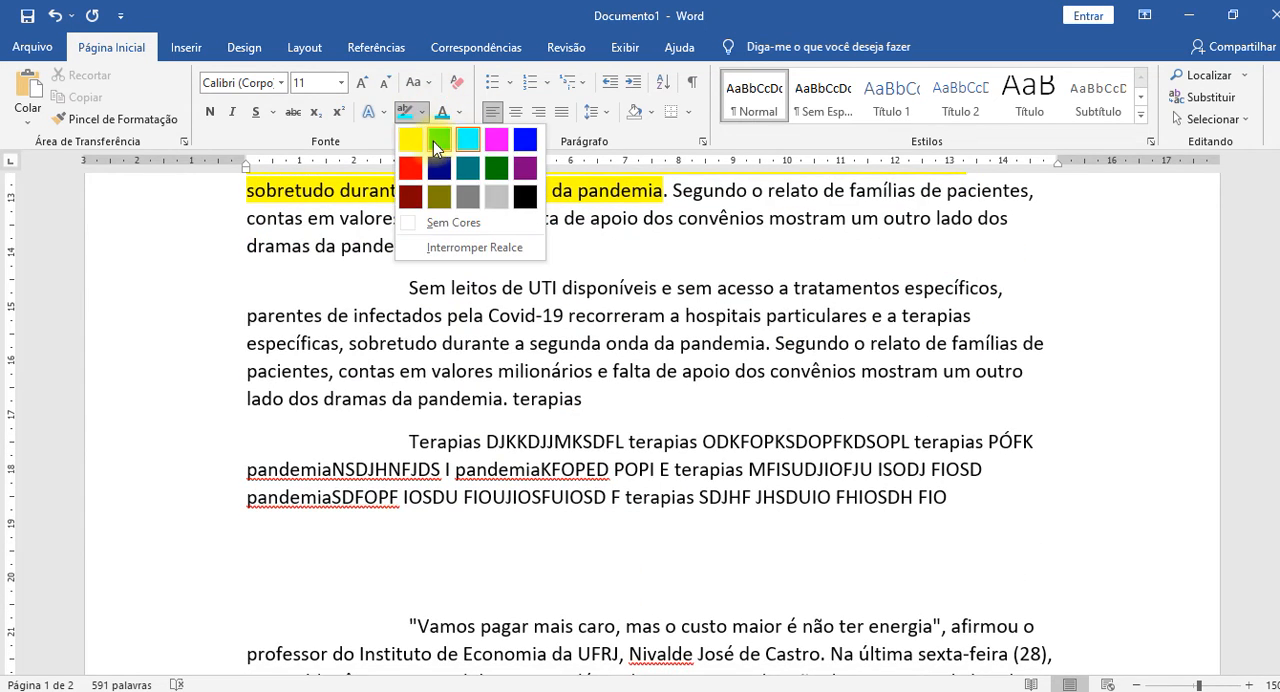
{"action": "left_click", "coordinate": [433, 141]}
{"action": "left_click_drag", "start_coordinate": [430, 289], "coordinate": [678, 371]}
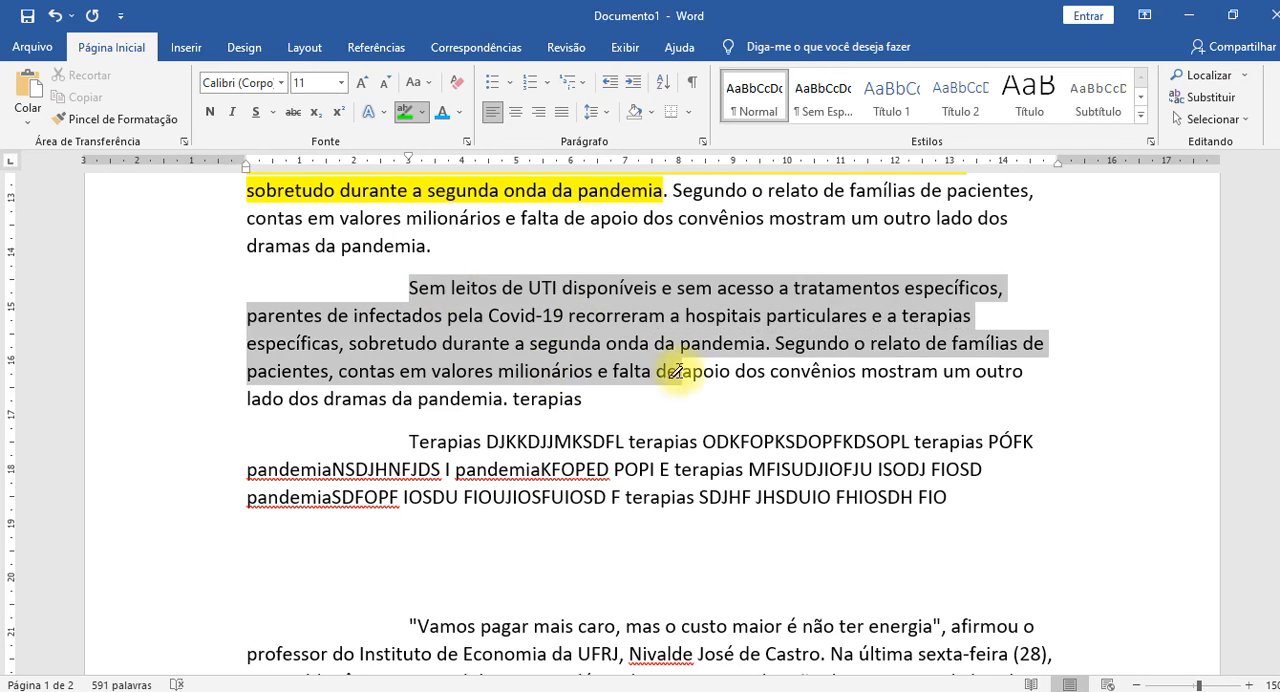
Highlight the "Terapias" paragraph in blue from "DJKKDJJMKSDFL" to the start of the last "terapias".
{"action": "scroll", "coordinate": [950, 460], "scroll_direction": "up", "scroll_amount": 6}
{"action": "scroll", "coordinate": [746, 421], "scroll_direction": "down", "scroll_amount": 3}
{"action": "scroll", "coordinate": [746, 421], "scroll_direction": "down", "scroll_amount": 3}
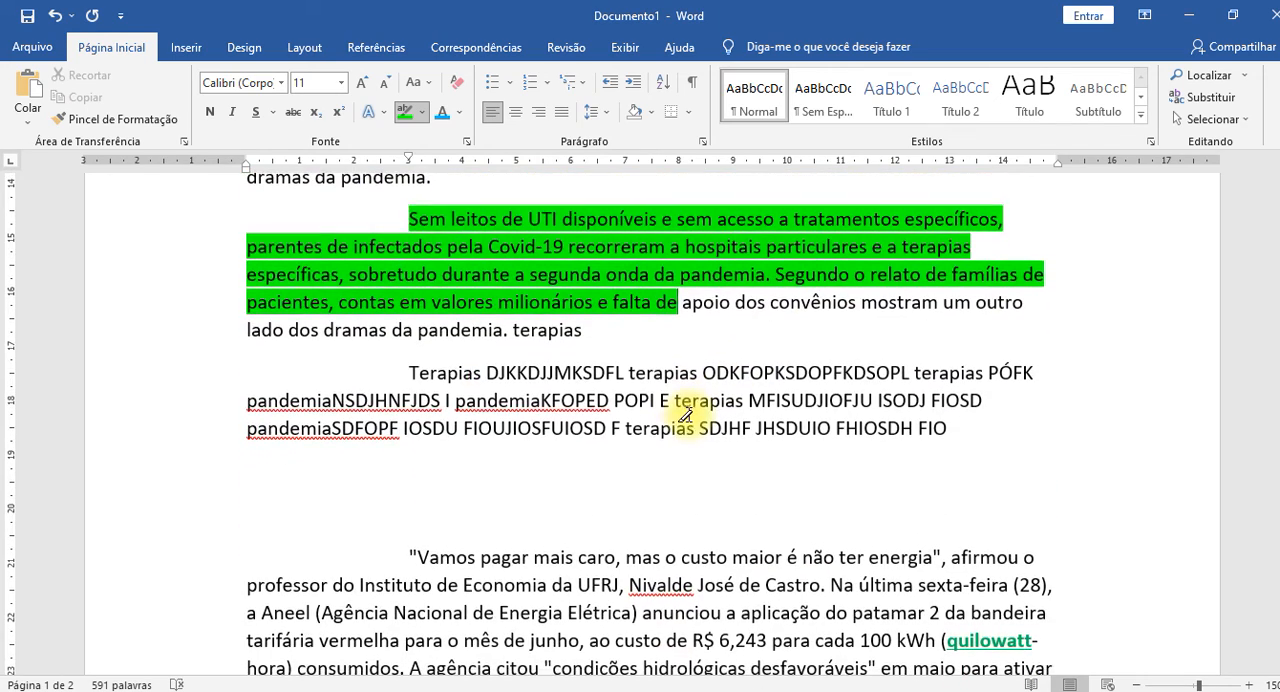
{"action": "left_click", "coordinate": [424, 113]}
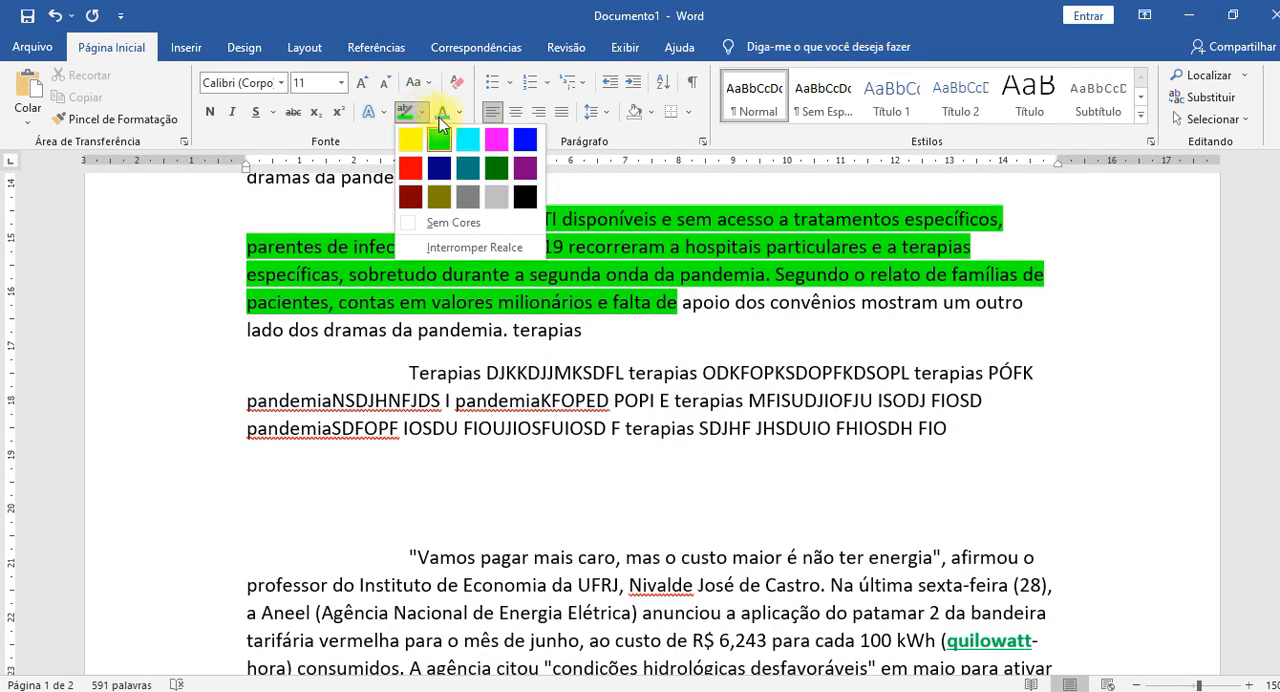
{"action": "left_click", "coordinate": [525, 144]}
{"action": "left_click_drag", "start_coordinate": [545, 373], "coordinate": [642, 428]}
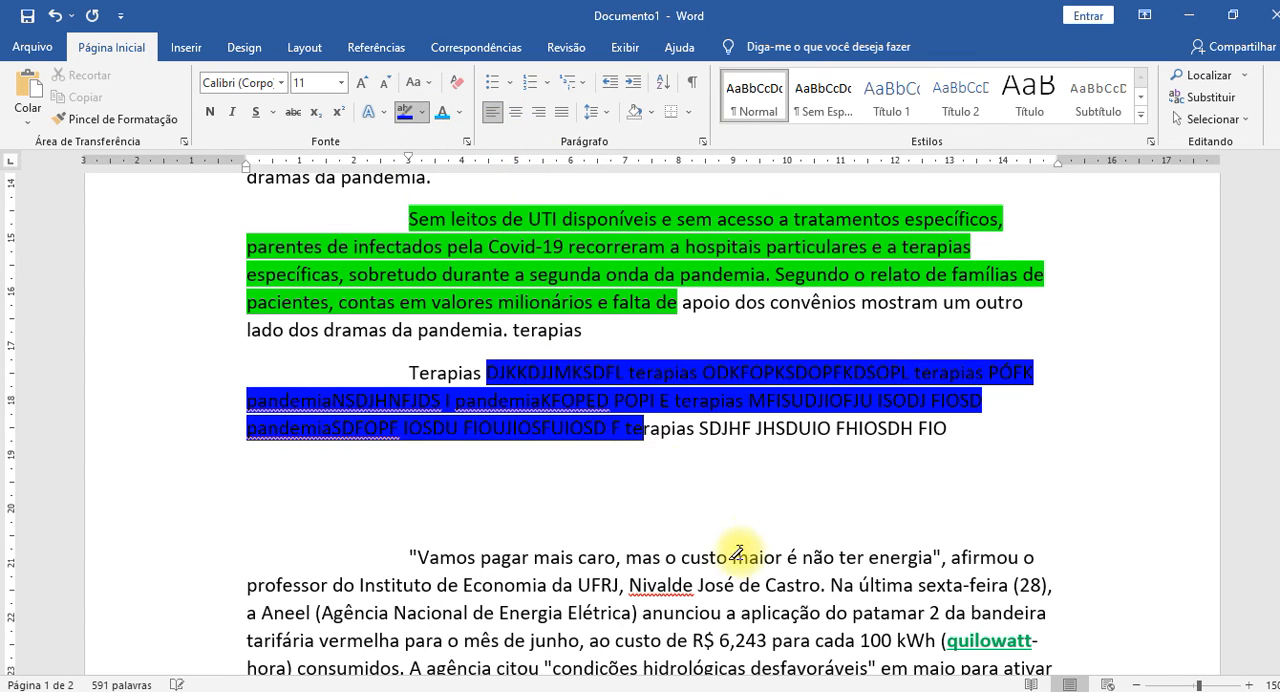
{"action": "left_click", "coordinate": [730, 537]}
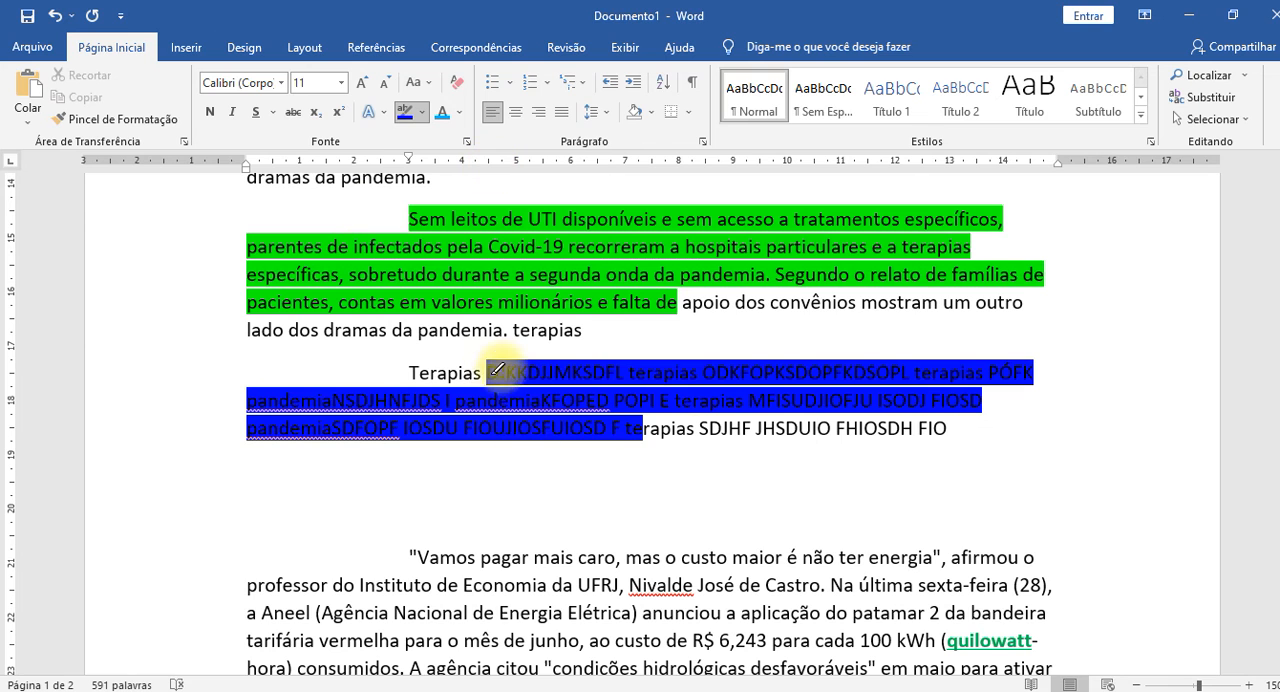
Highlight the "Terapias" paragraph in red from "DJKKDJJMKSDFL" through the last "terapias".
{"action": "left_click", "coordinate": [421, 112]}
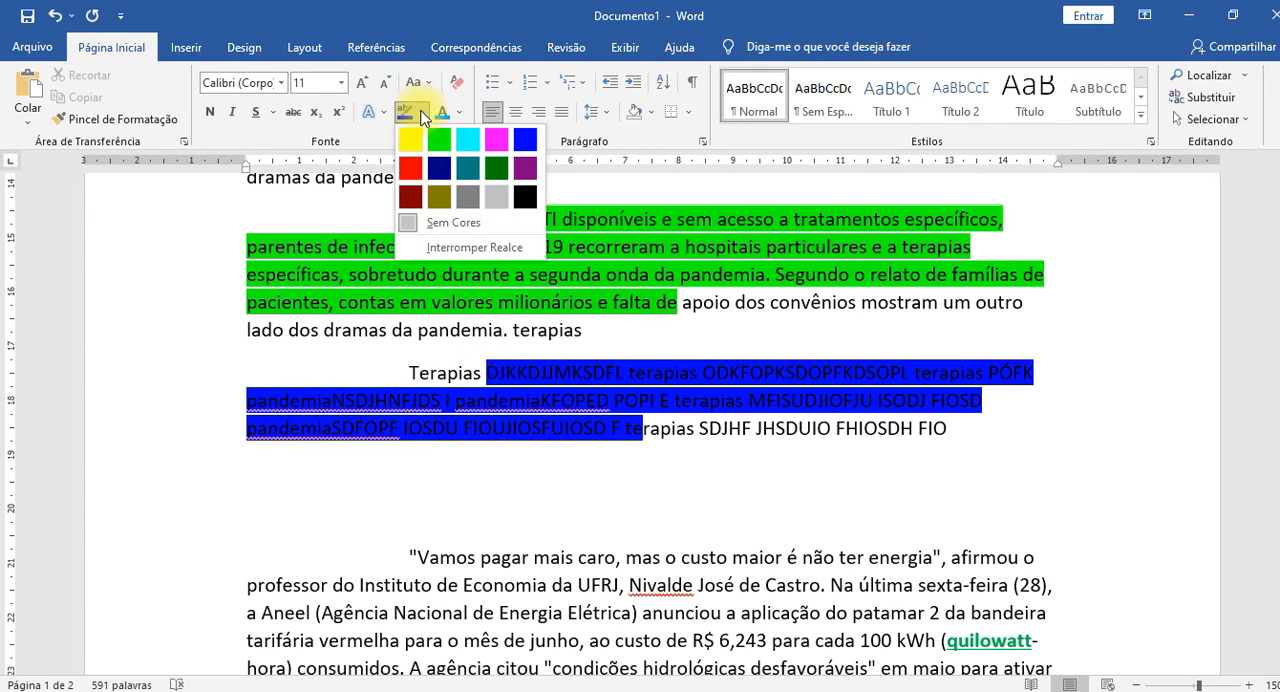
{"action": "left_click", "coordinate": [410, 168]}
{"action": "left_click_drag", "start_coordinate": [503, 372], "coordinate": [636, 430]}
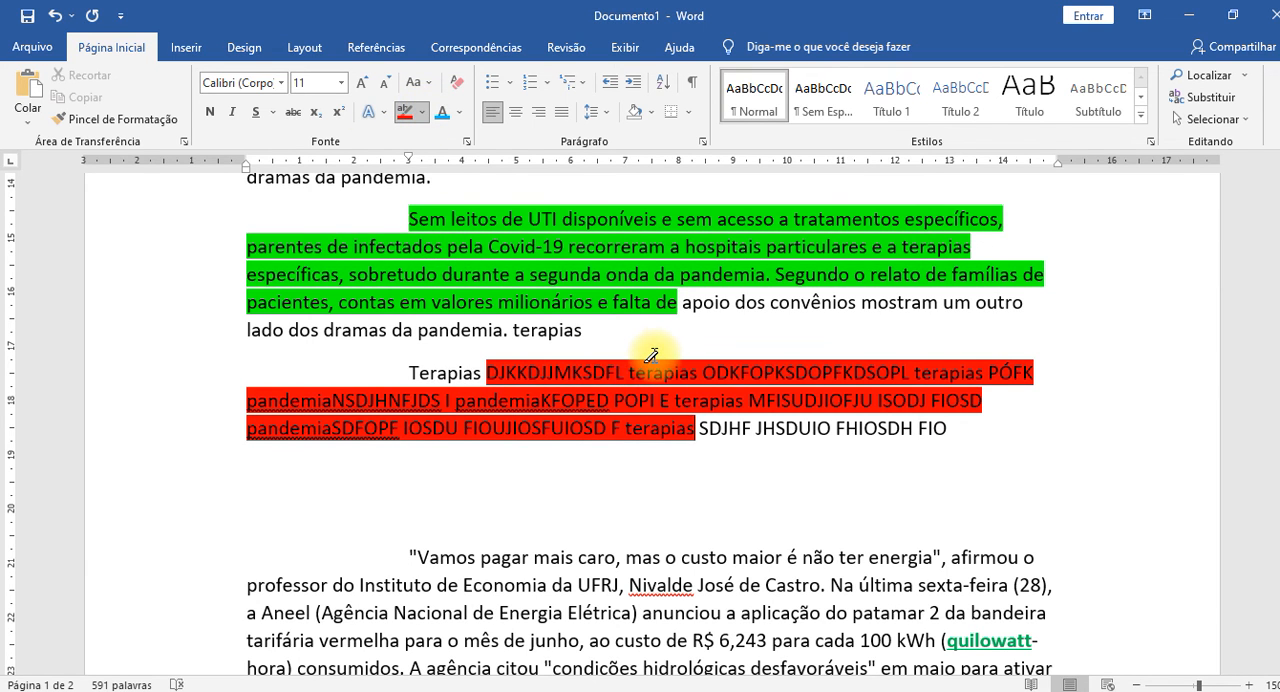
Highlight the "Terapias" paragraph in dark blue from "DJKKDJJMKSDFL" through the last "terapias" and stop highlighting.
{"action": "left_click", "coordinate": [423, 112]}
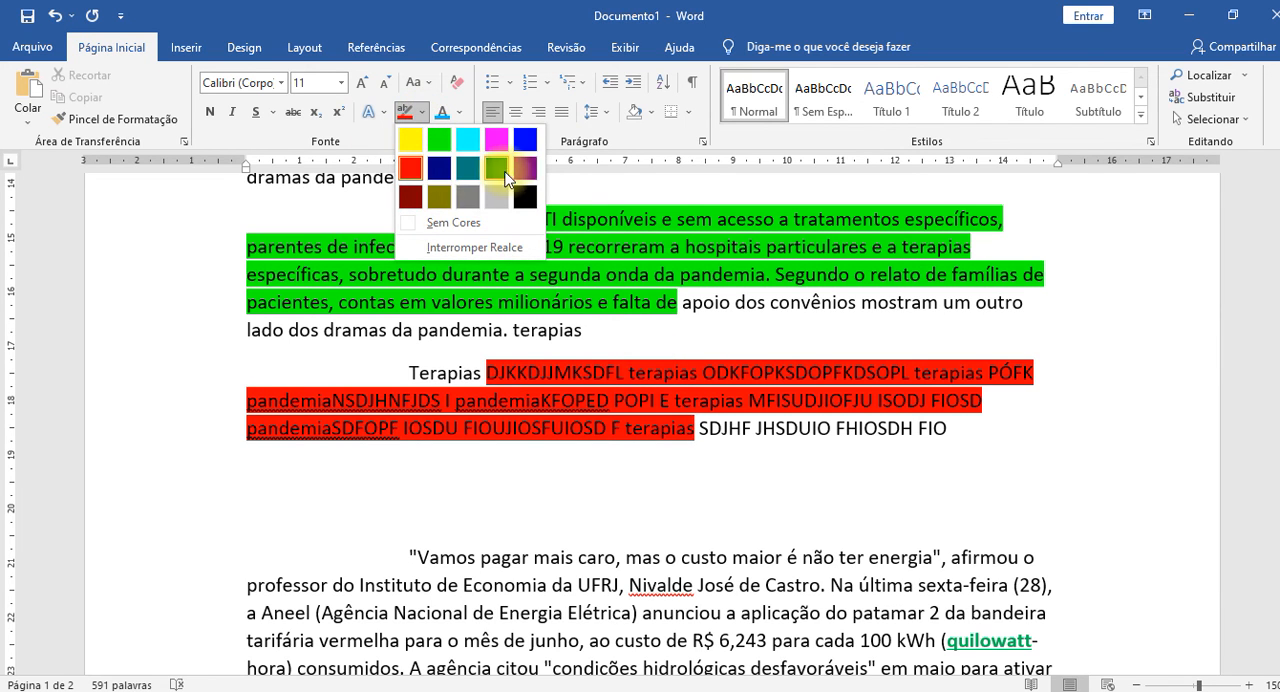
{"action": "left_click", "coordinate": [437, 178]}
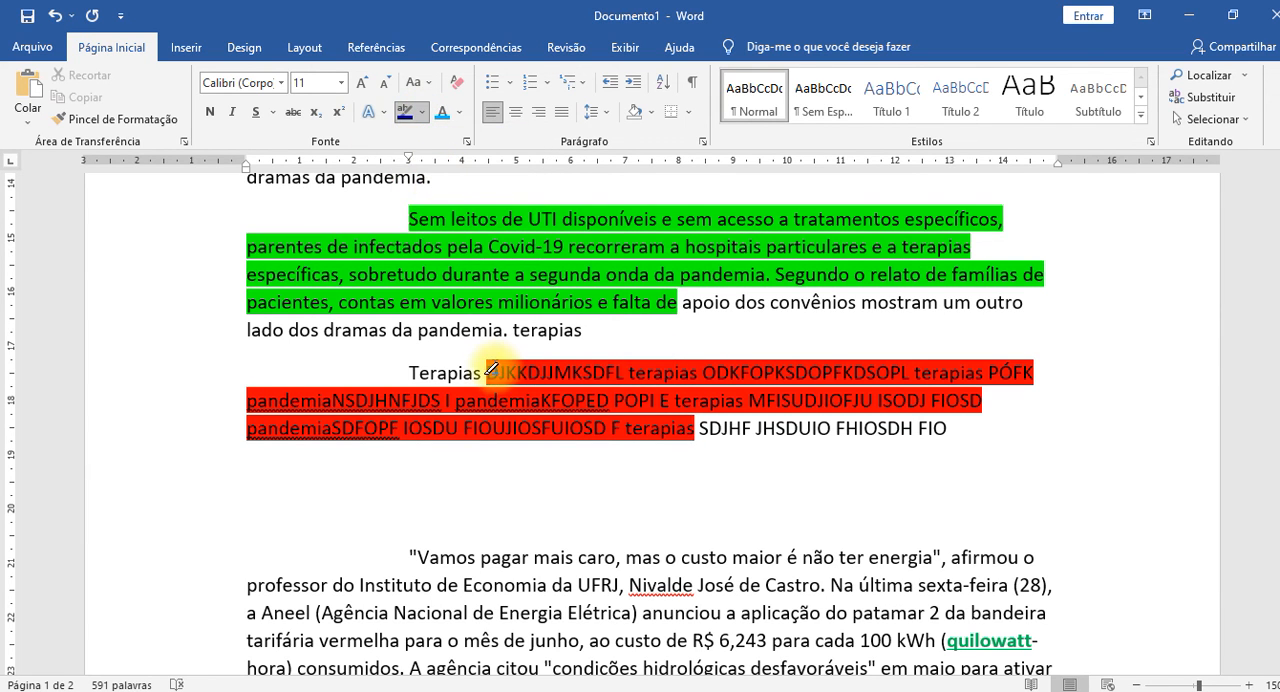
{"action": "left_click_drag", "start_coordinate": [486, 372], "coordinate": [670, 418]}
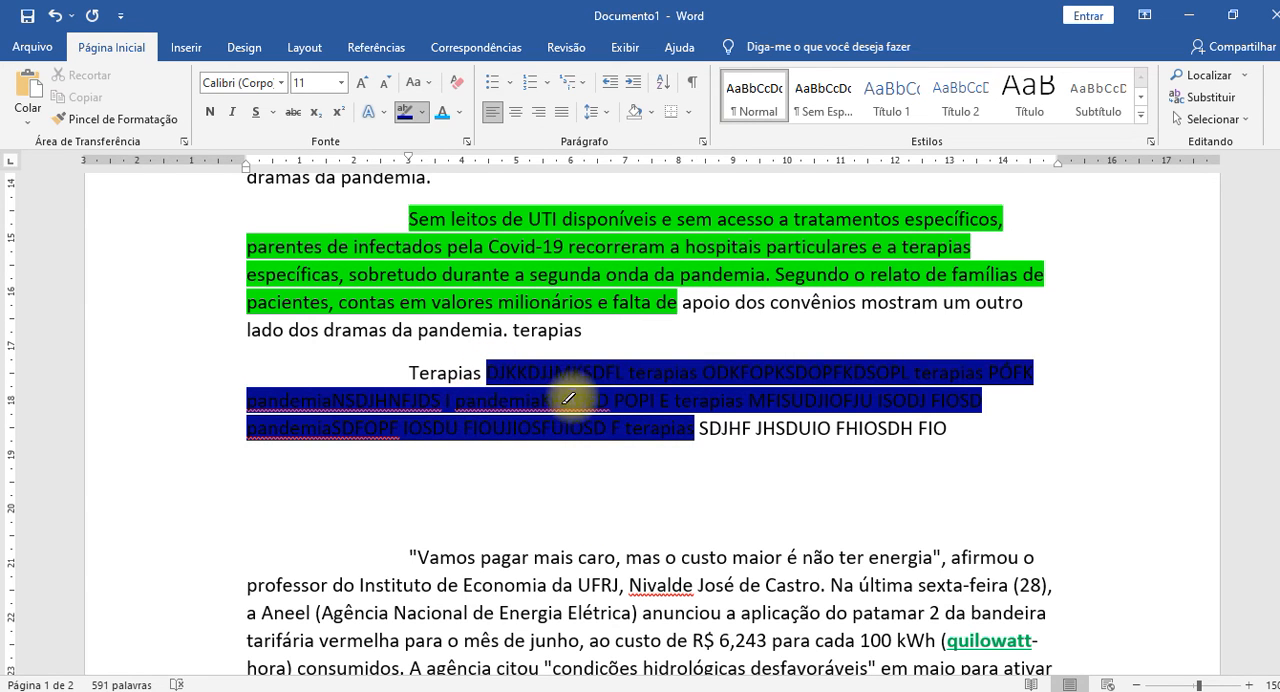
{"action": "left_click", "coordinate": [502, 364]}
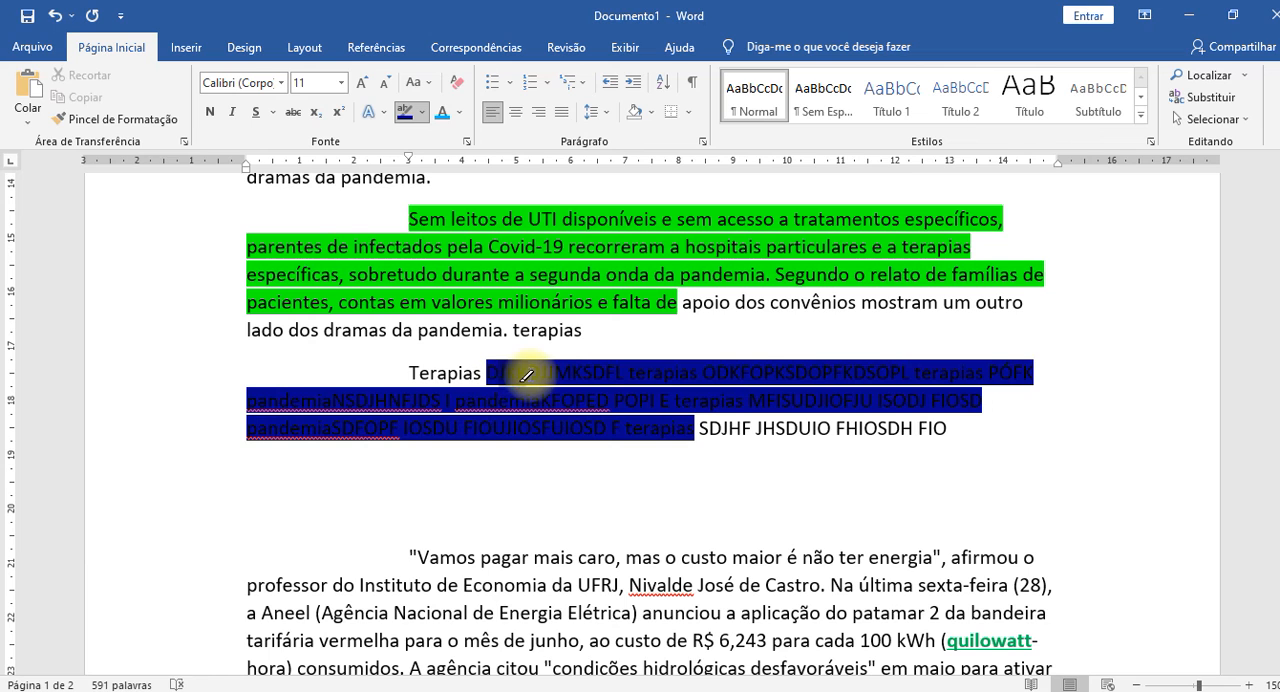
{"action": "key", "text": "ctrl+z"}
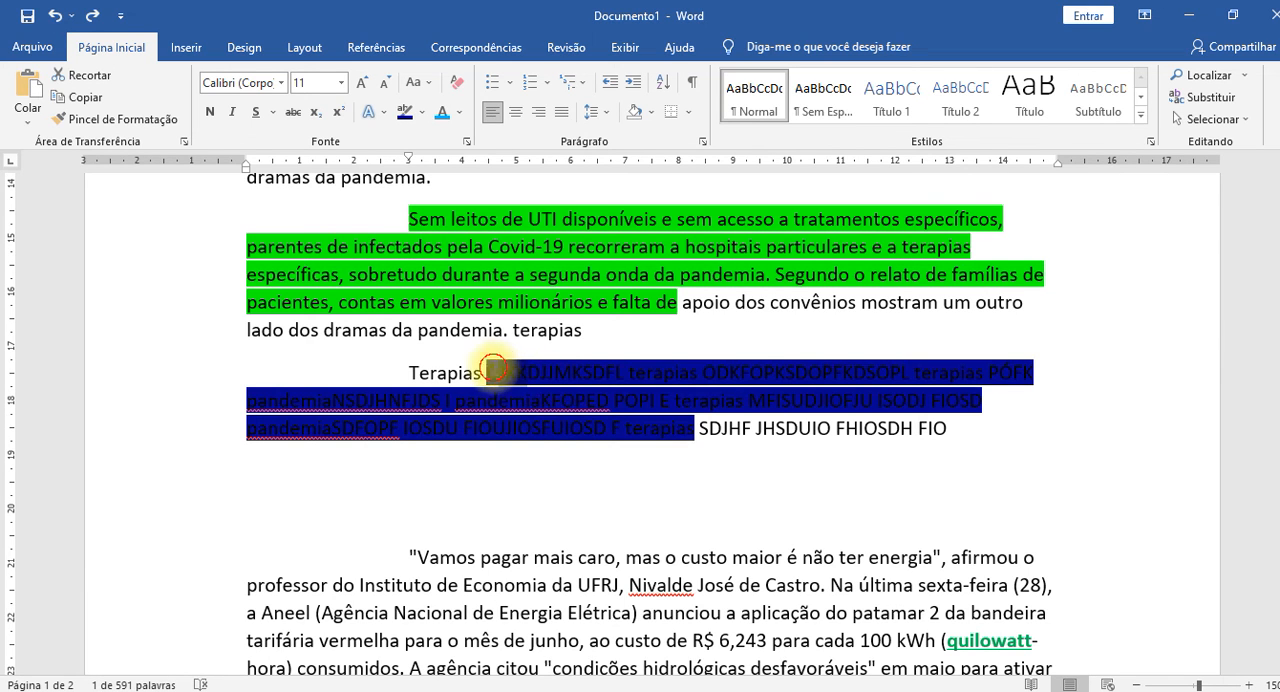
Set the font colour of the dark blue highlighted text in the "Terapias" paragraph to white.
{"action": "left_click_drag", "start_coordinate": [494, 368], "coordinate": [666, 430]}
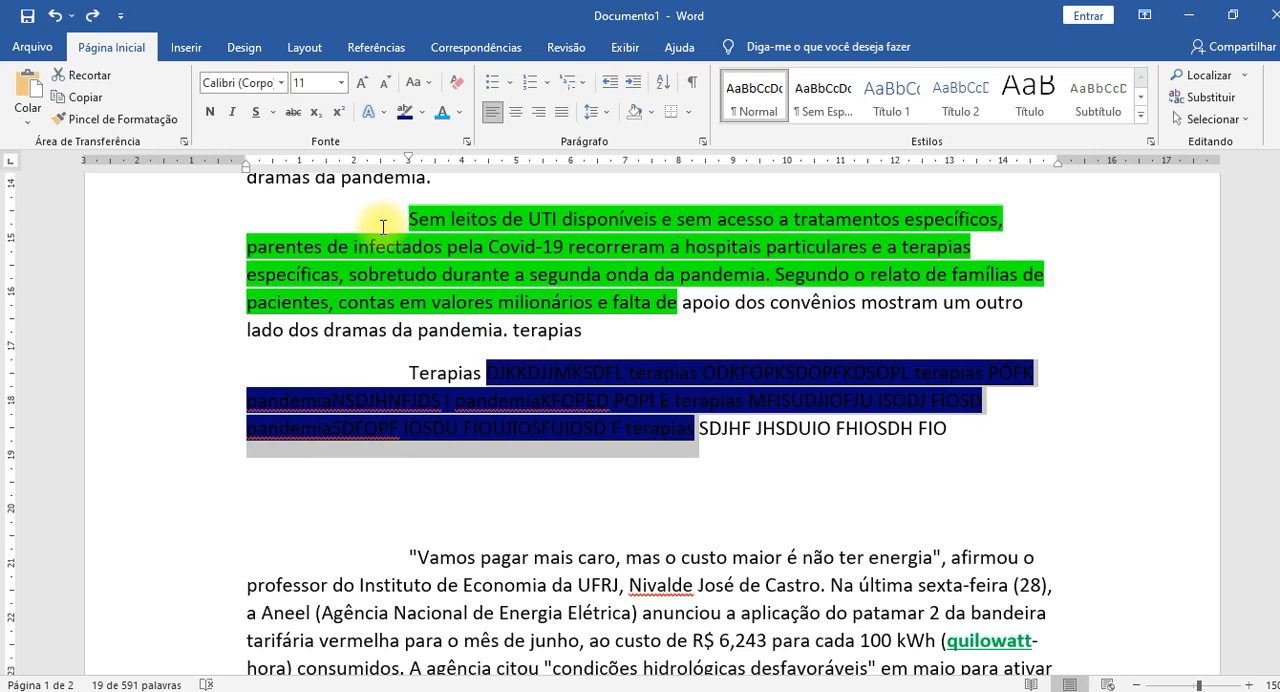
{"action": "left_click", "coordinate": [460, 112]}
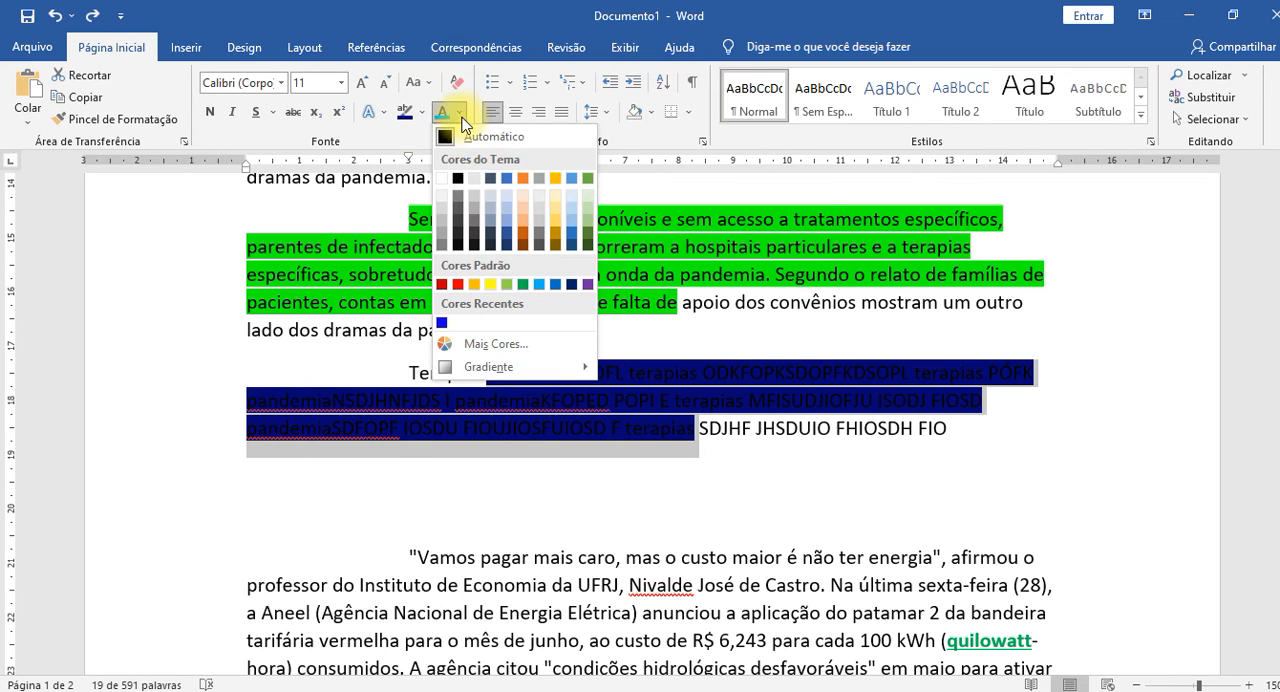
{"action": "left_click", "coordinate": [462, 134]}
{"action": "left_click", "coordinate": [818, 515]}
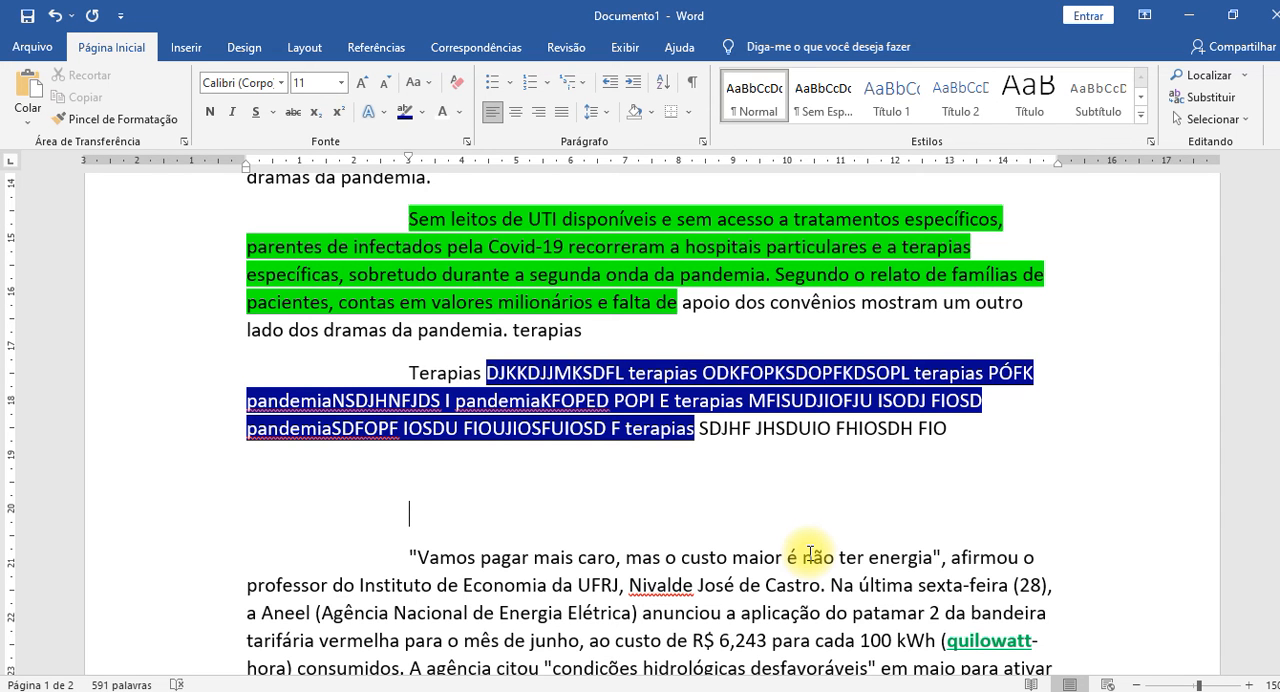
Examine the highlighted paragraphs in the document and in an enlarged print preview, and return to editing.
{"action": "scroll", "coordinate": [810, 553], "scroll_direction": "up", "scroll_amount": 3}
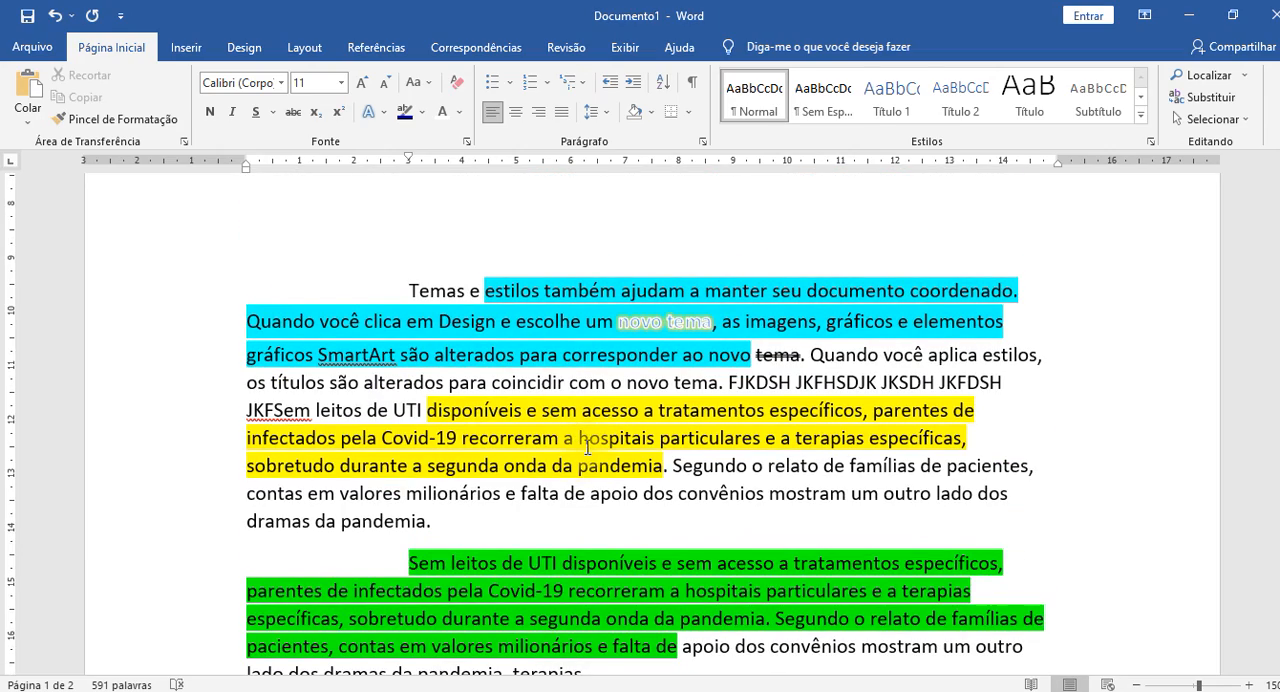
{"action": "scroll", "coordinate": [587, 447], "scroll_direction": "down", "scroll_amount": 1}
{"action": "scroll", "coordinate": [591, 543], "scroll_direction": "down", "scroll_amount": 6}
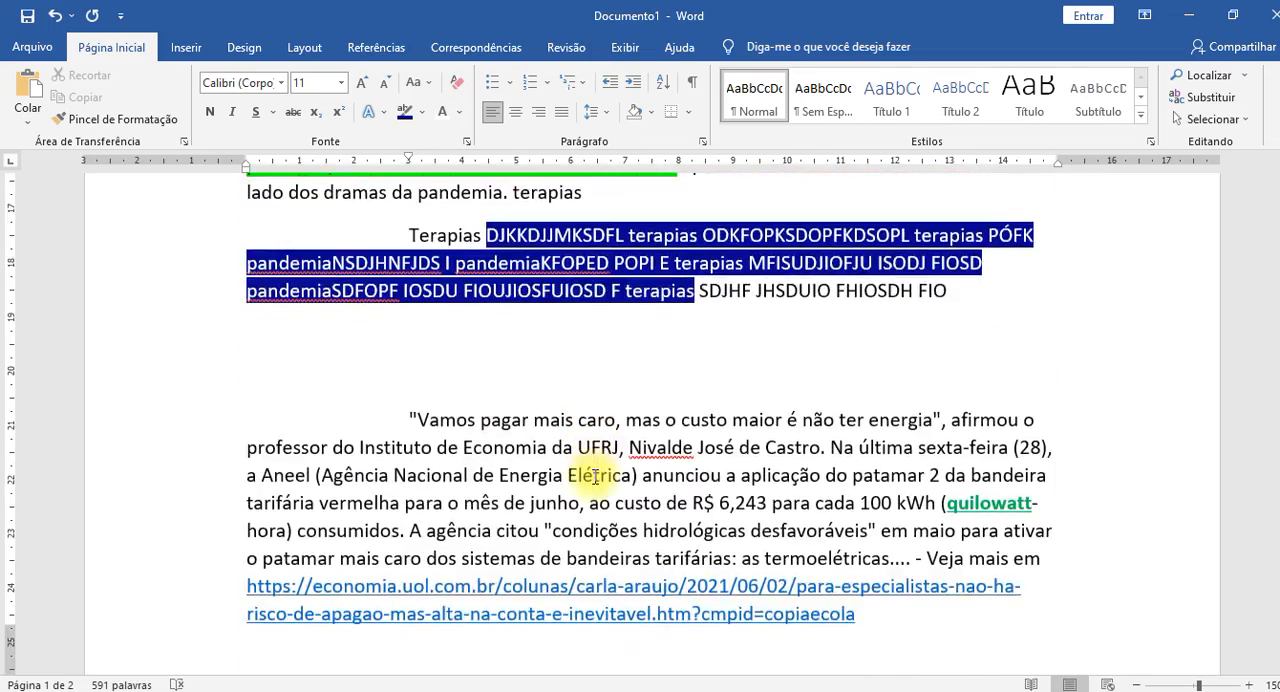
{"action": "scroll", "coordinate": [590, 478], "scroll_direction": "up", "scroll_amount": 8}
{"action": "scroll", "coordinate": [590, 478], "scroll_direction": "down", "scroll_amount": 6}
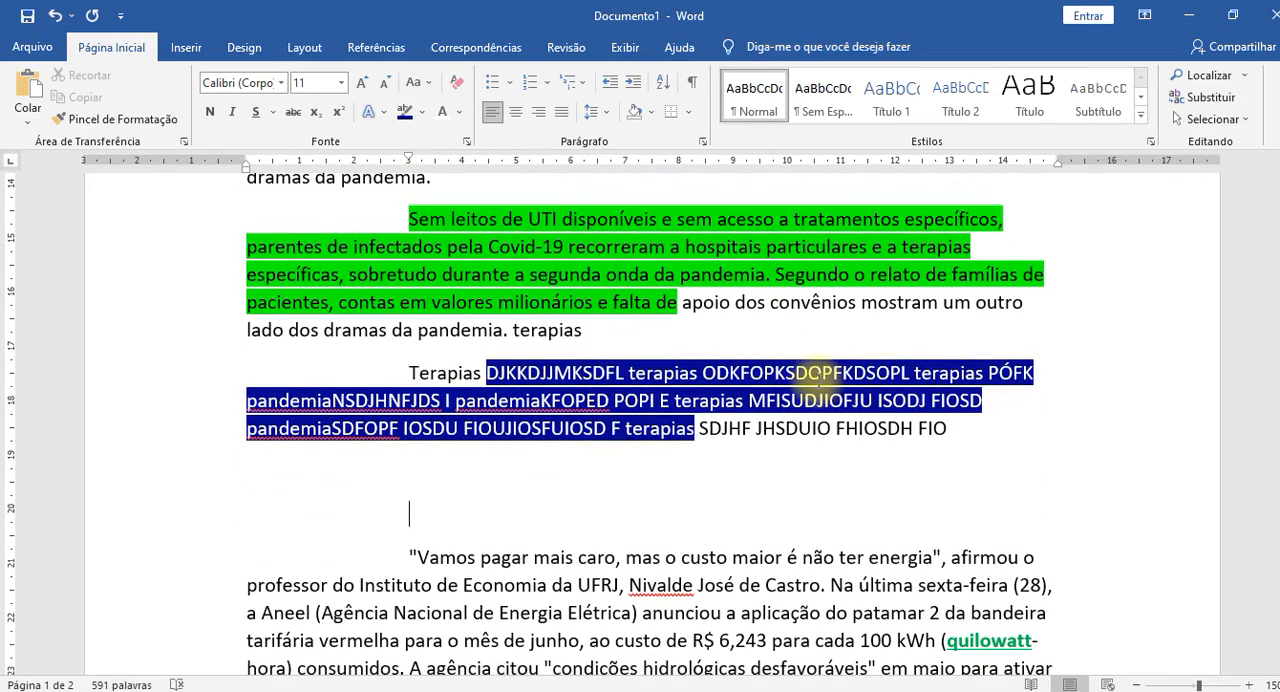
{"action": "key", "text": "ctrl+p"}
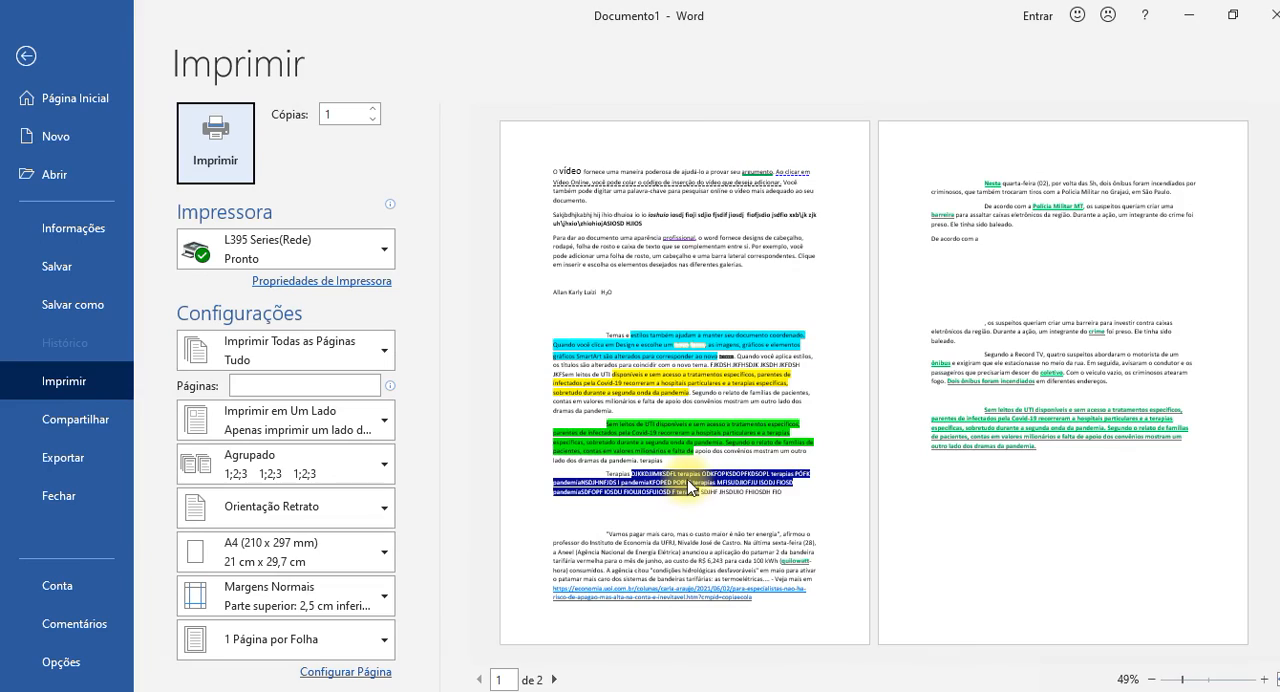
{"action": "scroll", "coordinate": [687, 479], "scroll_direction": "up", "scroll_amount": 8, "text": "ctrl"}
{"action": "scroll", "coordinate": [744, 450], "scroll_direction": "down", "scroll_amount": 8}
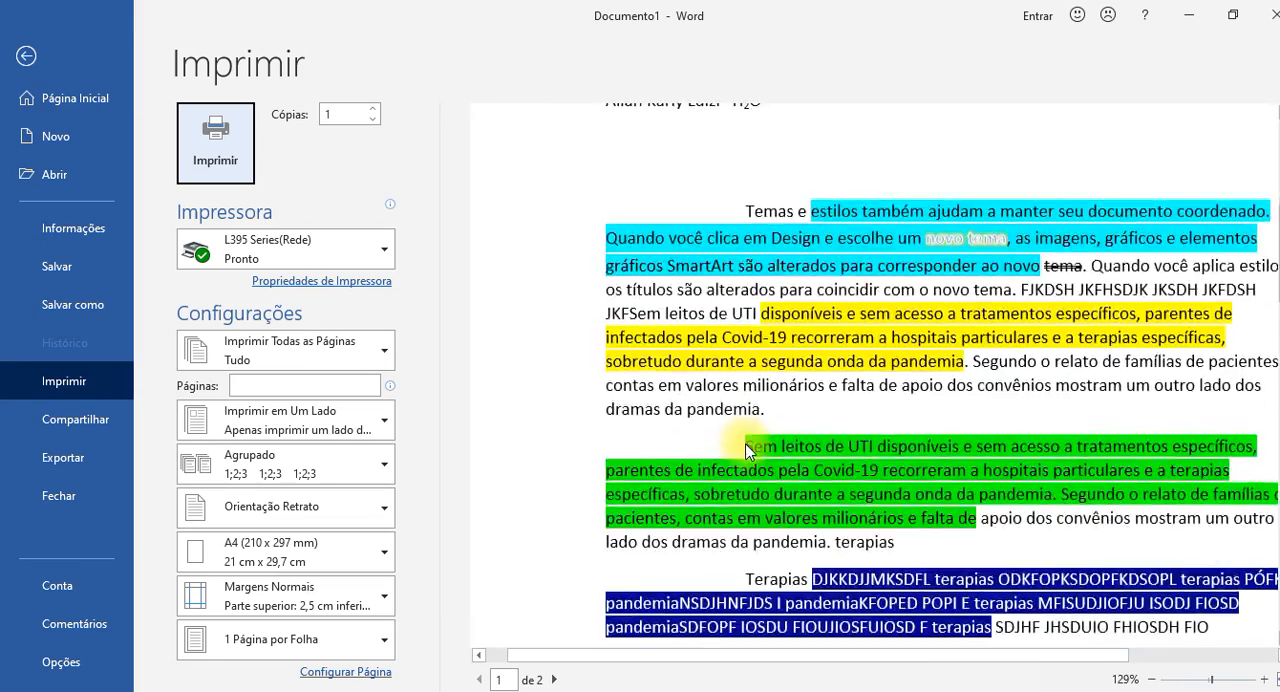
{"action": "scroll", "coordinate": [744, 450], "scroll_direction": "down", "scroll_amount": 1, "text": "ctrl"}
{"action": "scroll", "coordinate": [740, 440], "scroll_direction": "up", "scroll_amount": 5}
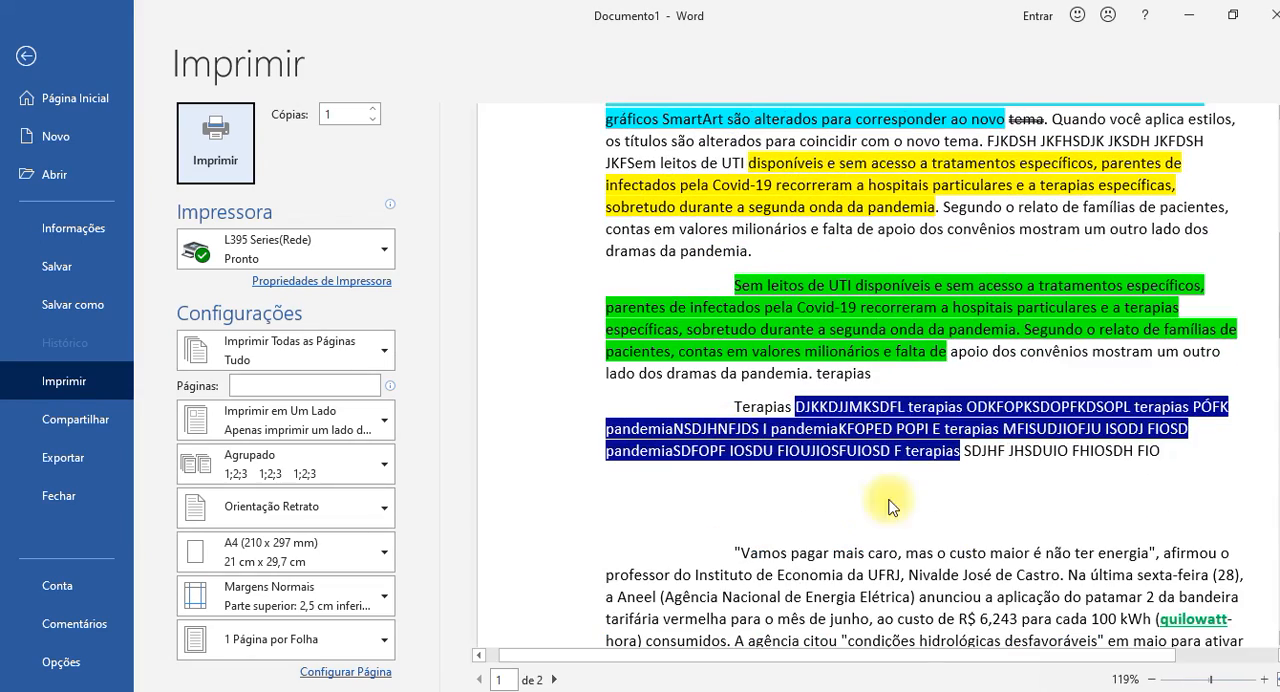
{"action": "left_click_drag", "start_coordinate": [725, 655], "coordinate": [840, 655]}
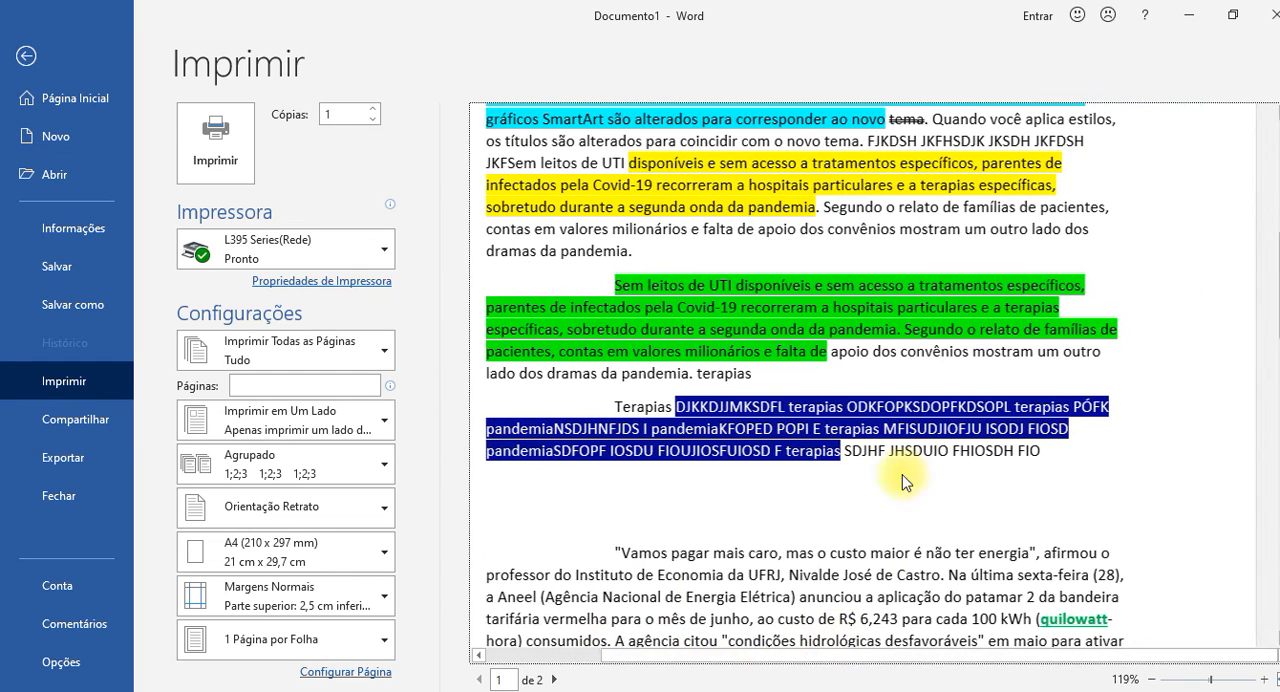
{"action": "scroll", "coordinate": [792, 447], "scroll_direction": "up", "scroll_amount": 1, "text": "ctrl"}
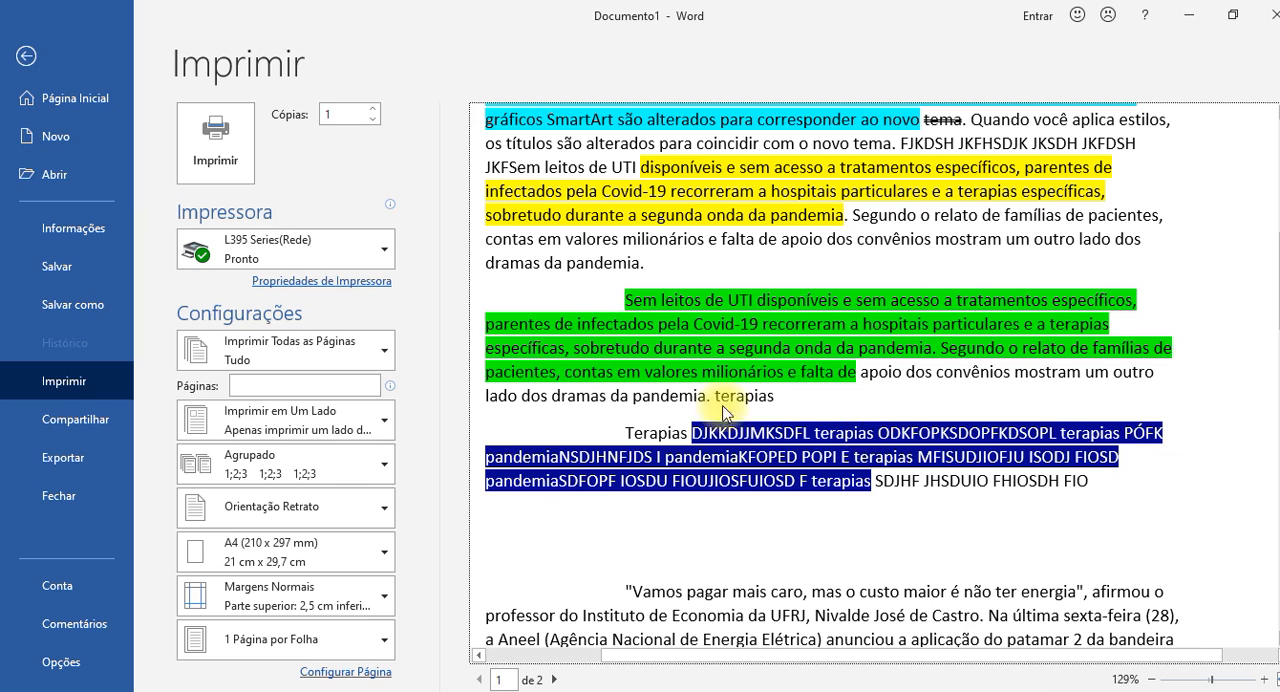
{"action": "left_click", "coordinate": [27, 55]}
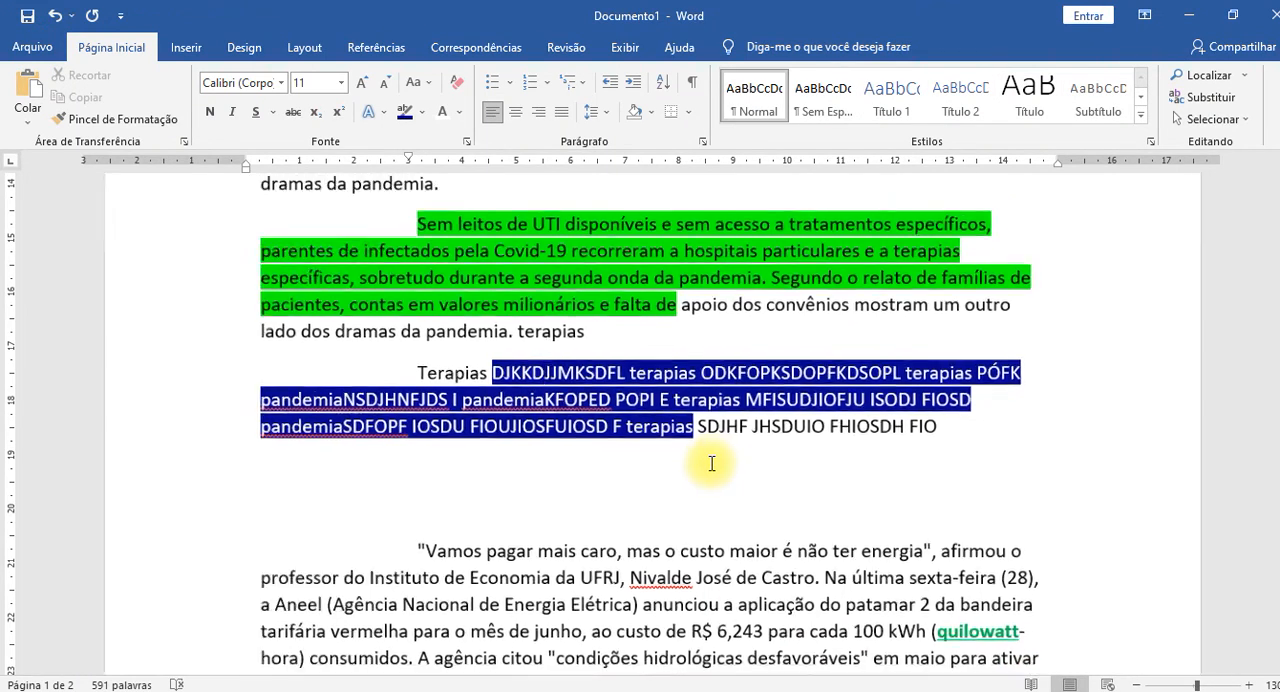
{"action": "scroll", "coordinate": [718, 461], "scroll_direction": "down", "scroll_amount": 5, "text": "ctrl"}
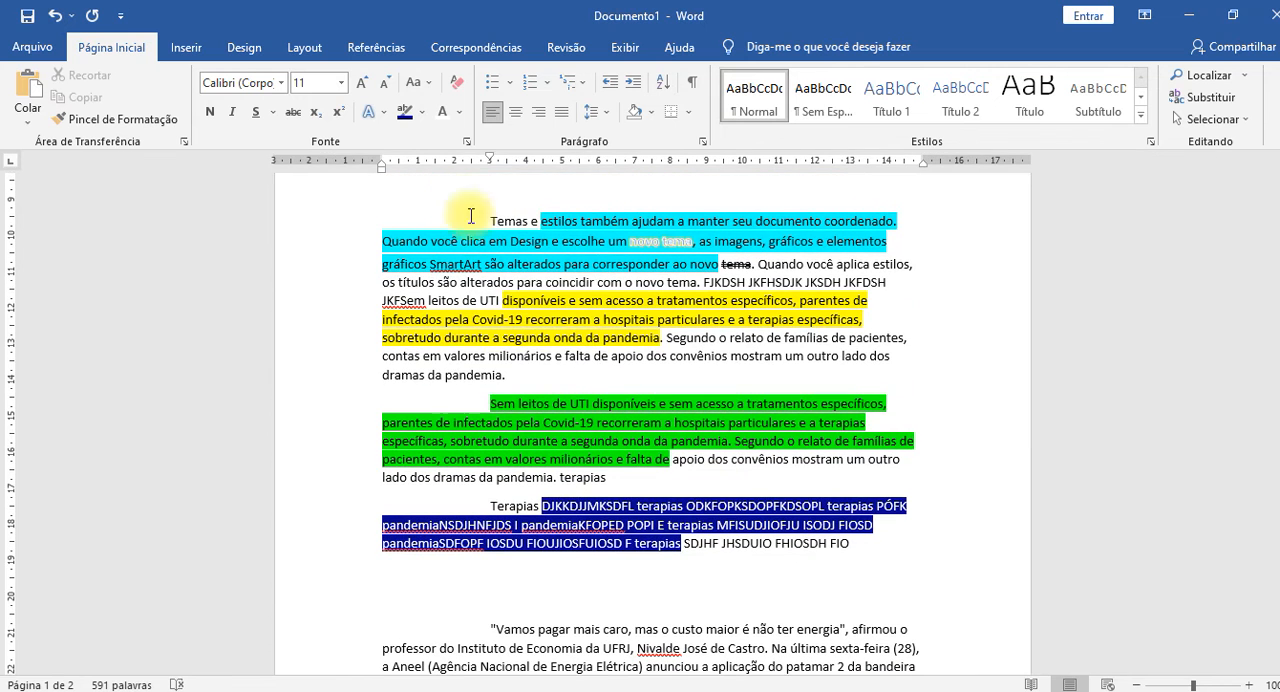
{"action": "left_click", "coordinate": [459, 111]}
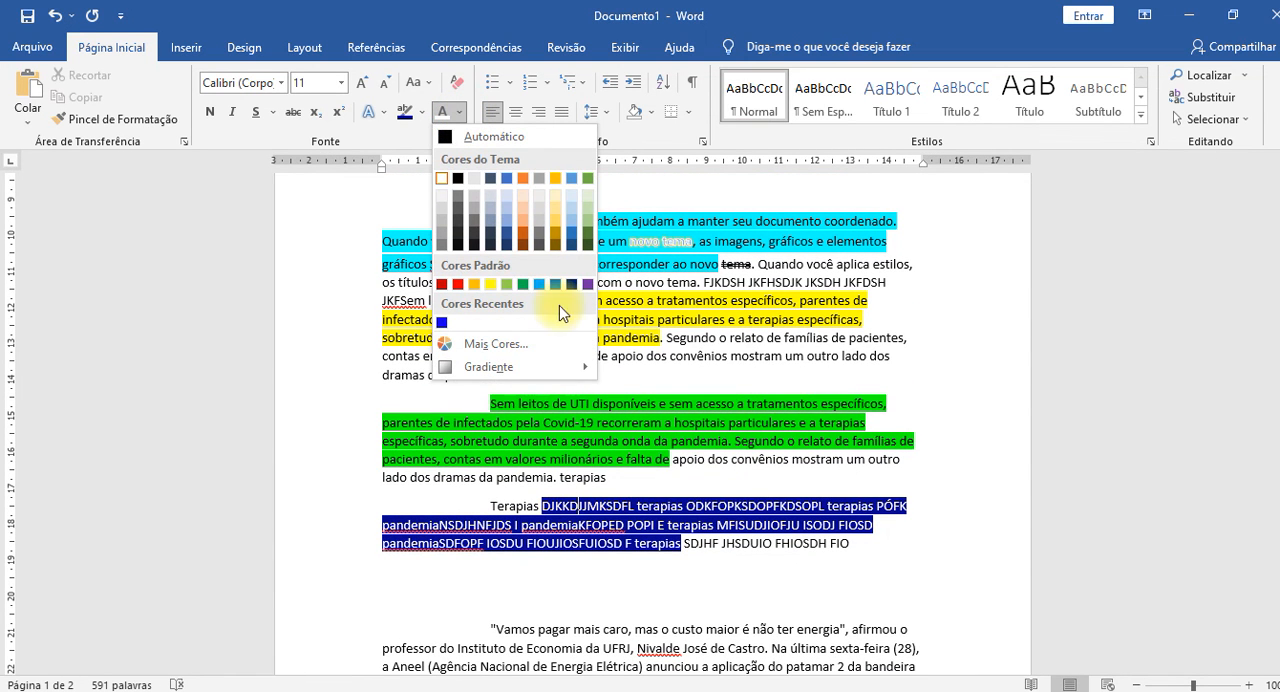
{"action": "mouse_move", "coordinate": [509, 367]}
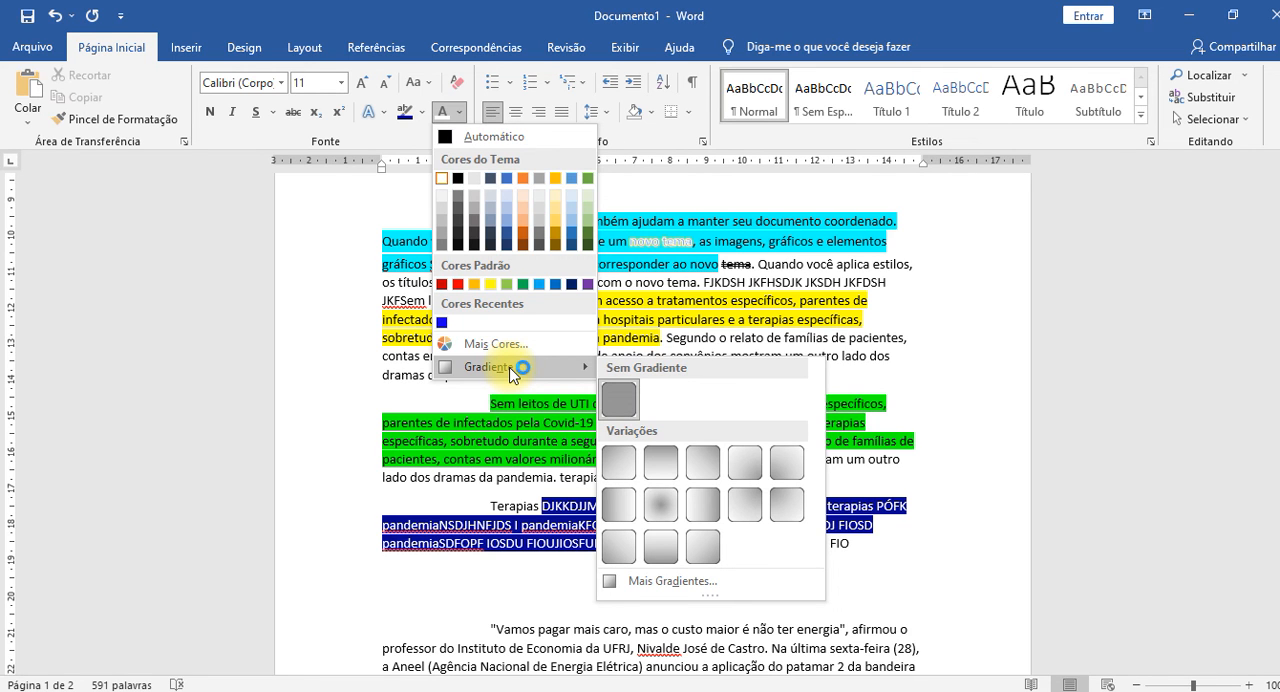
{"action": "left_click", "coordinate": [548, 445]}
Add the sample text "AKSHJKDHSAJKHDJKASHDJK" in the empty space below the last green underlined paragraph on page 2.
{"action": "scroll", "coordinate": [587, 433], "scroll_direction": "down", "scroll_amount": 10}
{"action": "scroll", "coordinate": [587, 433], "scroll_direction": "down", "scroll_amount": 9}
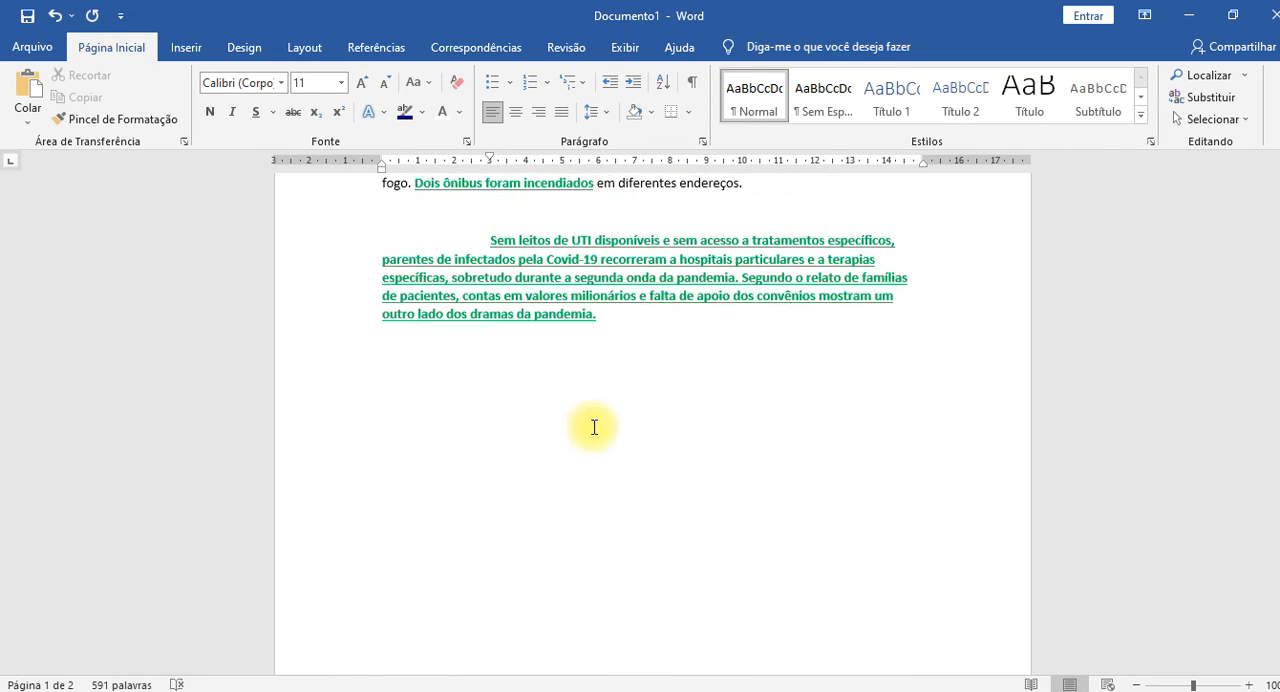
{"action": "left_click", "coordinate": [548, 392]}
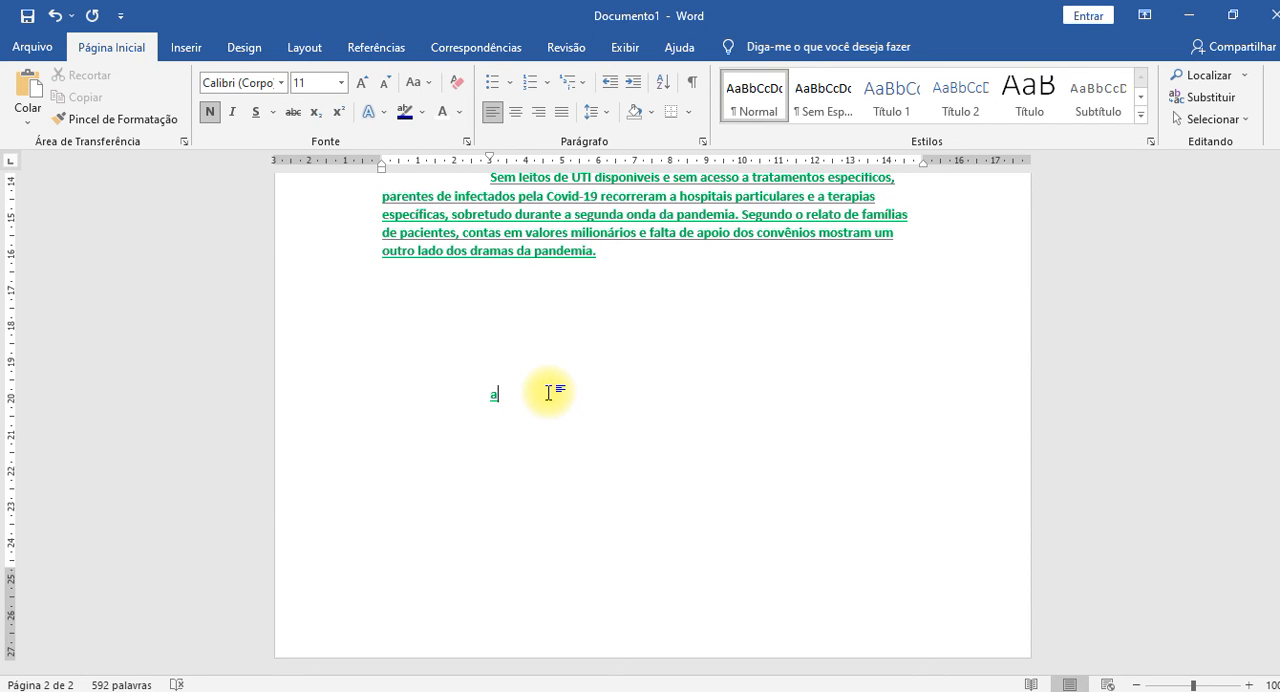
{"action": "type", "text": "adfjsdfhsjkdh"}
{"action": "type", "text": "KSHJKDHSAJKHDJKASHDJK"}
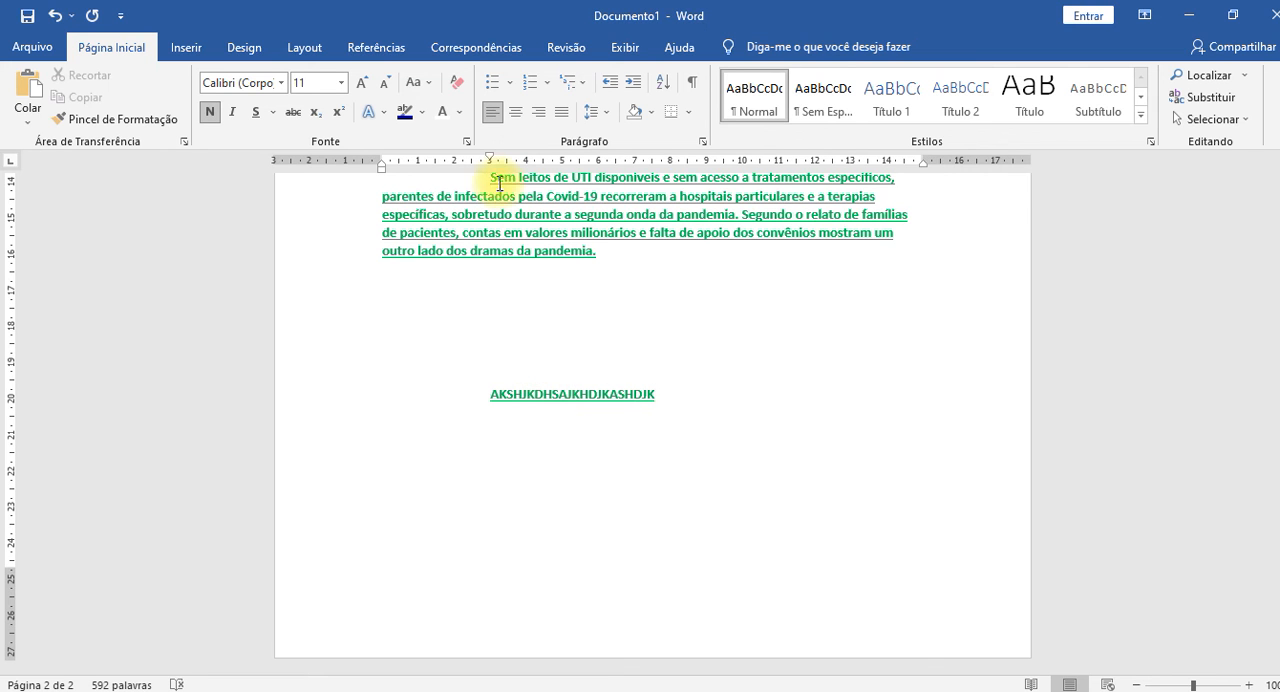
Clear all formatting from the sample text "AKSHJKDHSAJKHDJKASHDJK".
{"action": "scroll", "coordinate": [566, 252], "scroll_direction": "up", "scroll_amount": 2}
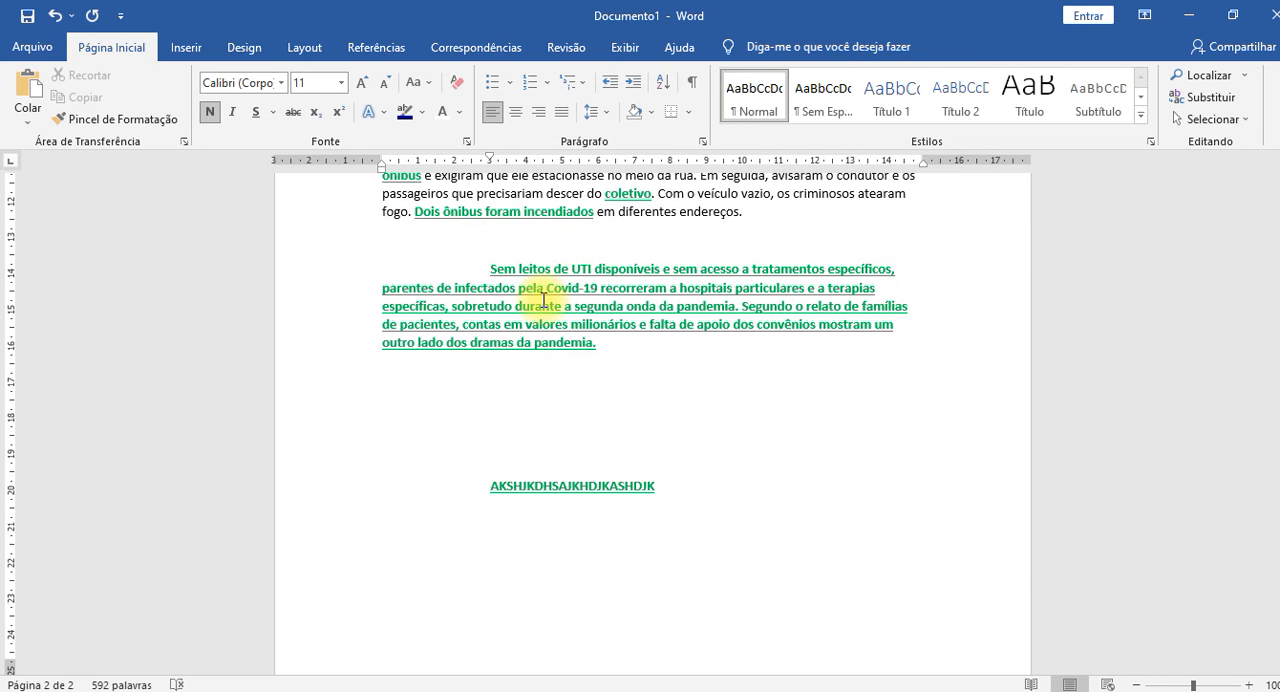
{"action": "scroll", "coordinate": [543, 300], "scroll_direction": "down", "scroll_amount": 1}
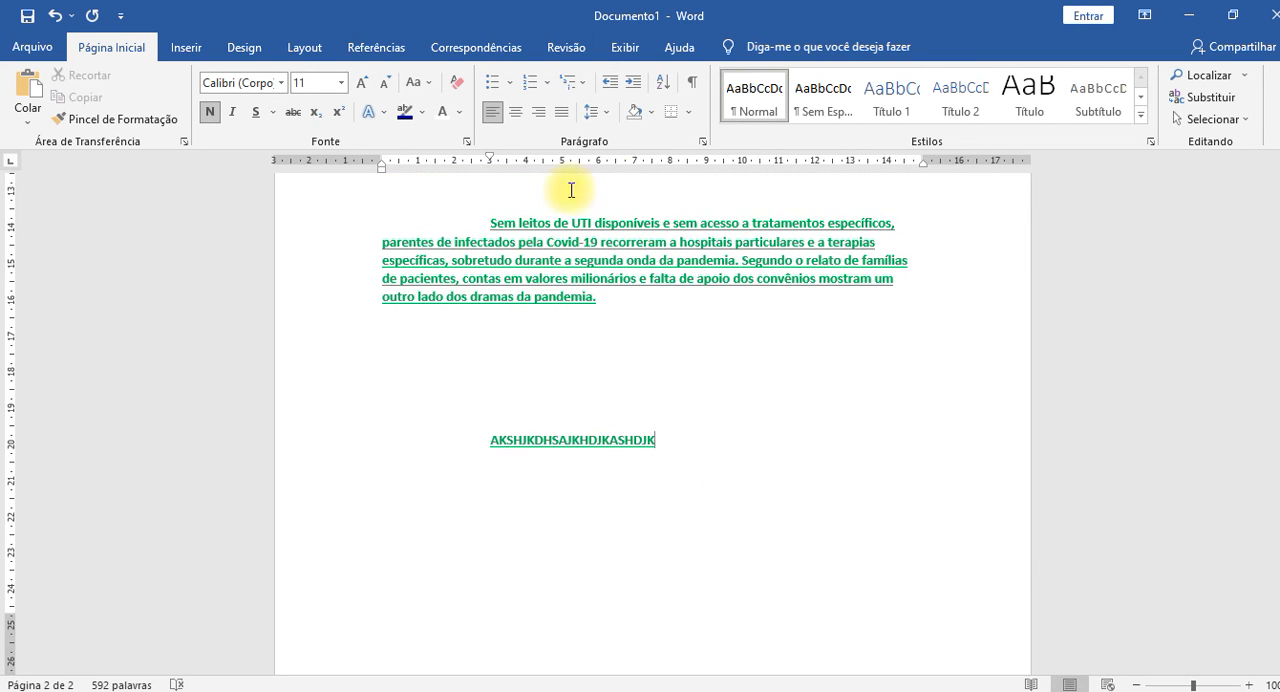
{"action": "scroll", "coordinate": [600, 240], "scroll_direction": "up", "scroll_amount": 3}
{"action": "scroll", "coordinate": [615, 252], "scroll_direction": "down", "scroll_amount": 3}
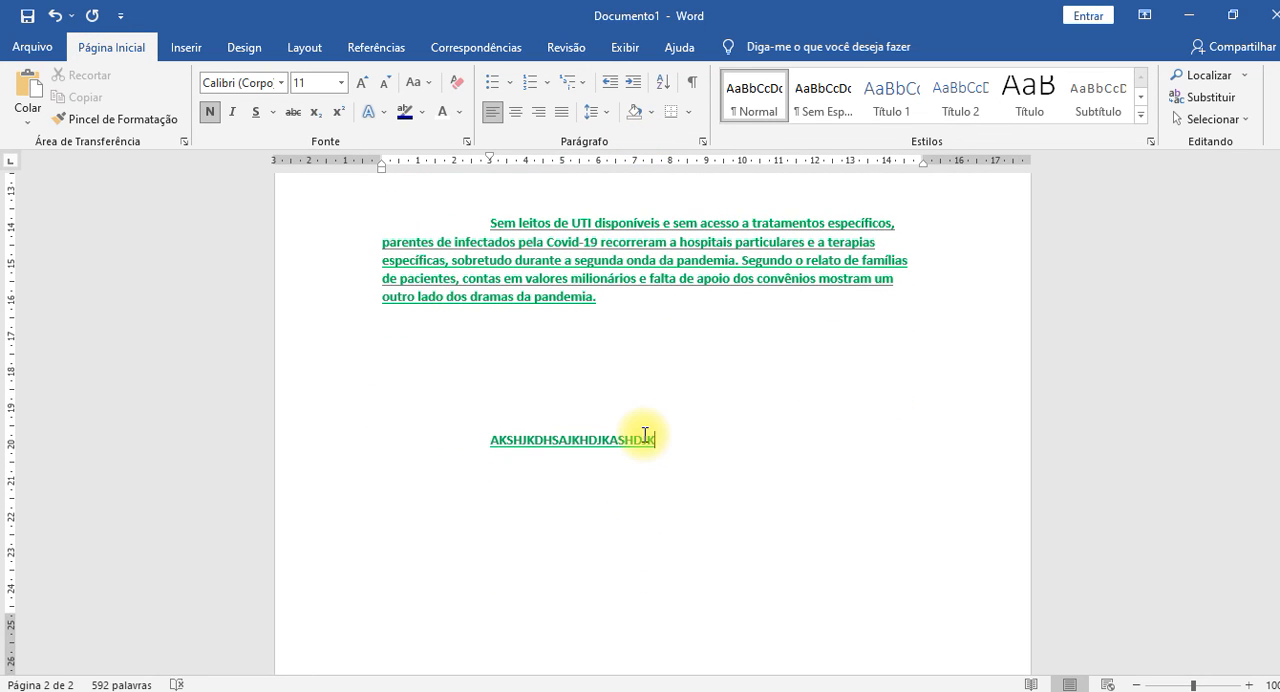
{"action": "double_click", "coordinate": [608, 437]}
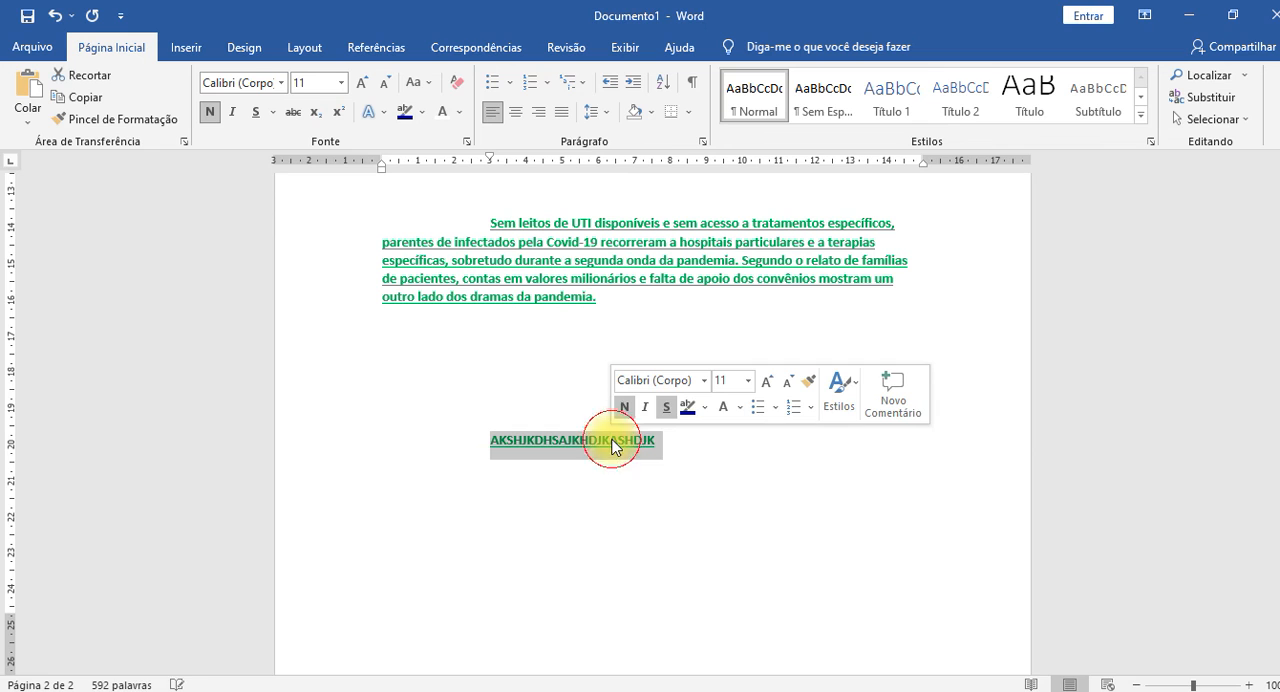
{"action": "left_click", "coordinate": [461, 88]}
{"action": "left_click", "coordinate": [565, 505]}
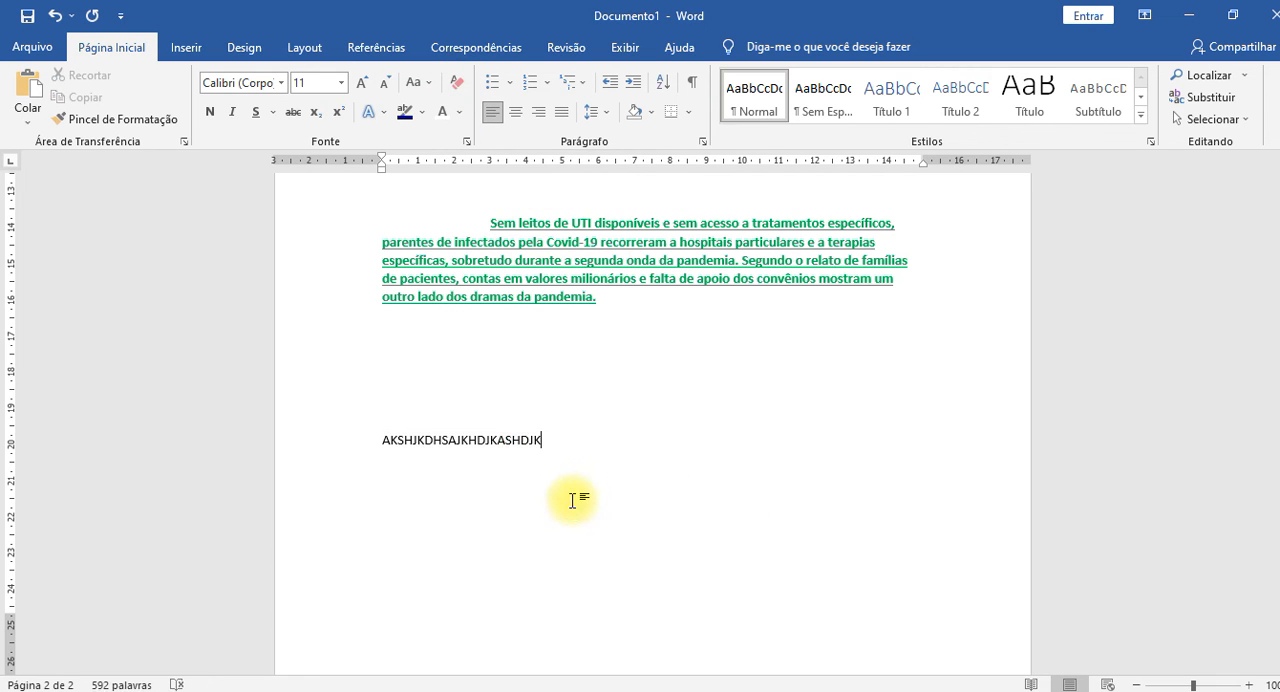
Apply a gradient text fill to "AKSHJKDHSAJKHDJKASHDJK" through the additional gradient options for the font colour.
{"action": "left_click", "coordinate": [498, 438]}
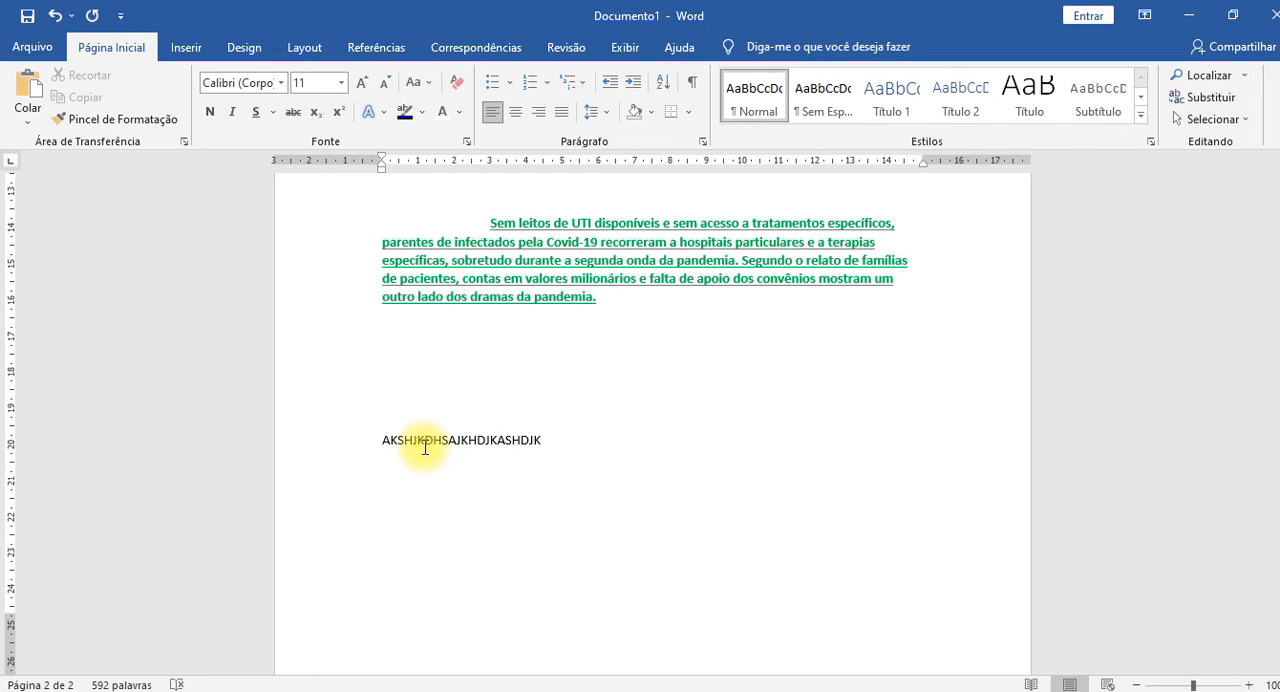
{"action": "scroll", "coordinate": [425, 447], "scroll_direction": "up", "scroll_amount": 13, "text": "ctrl"}
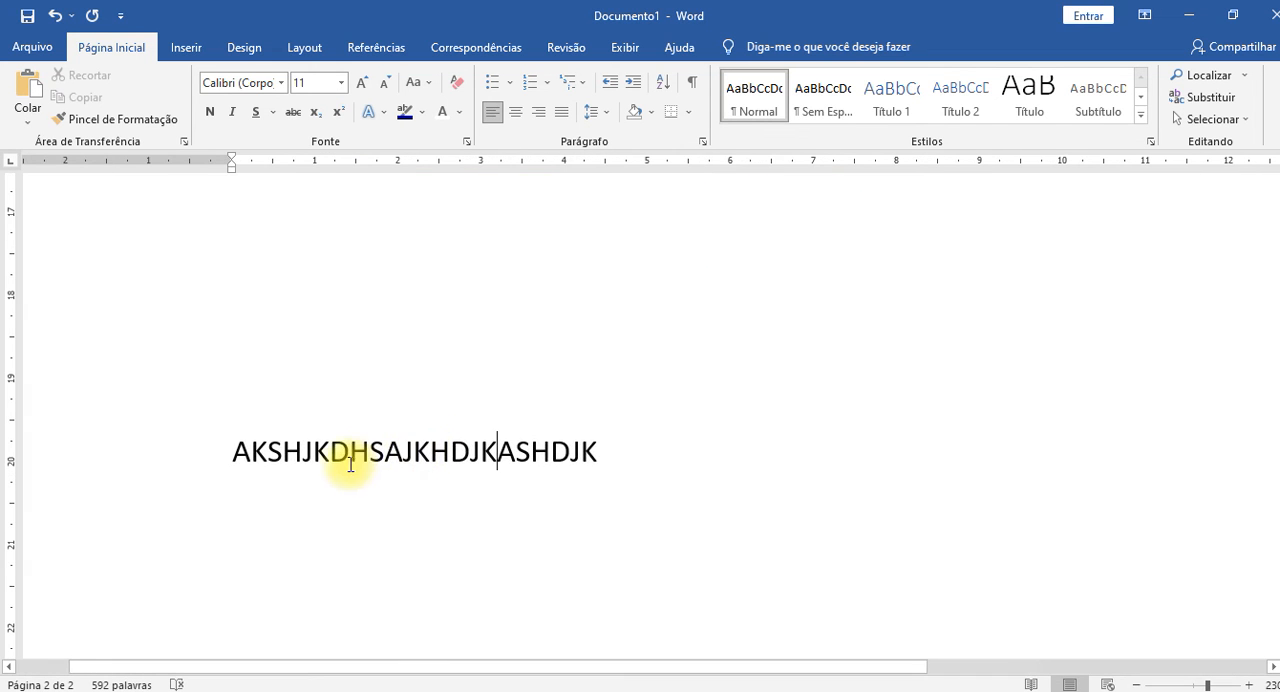
{"action": "double_click", "coordinate": [383, 453]}
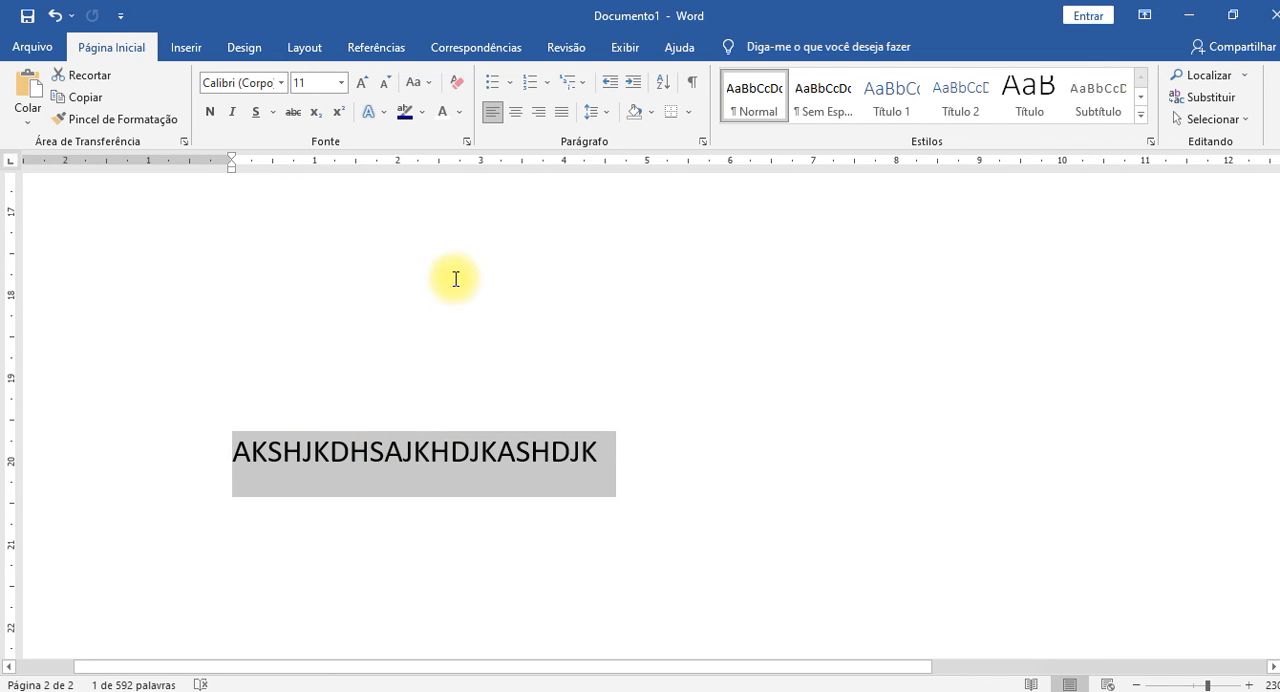
{"action": "left_click", "coordinate": [456, 112]}
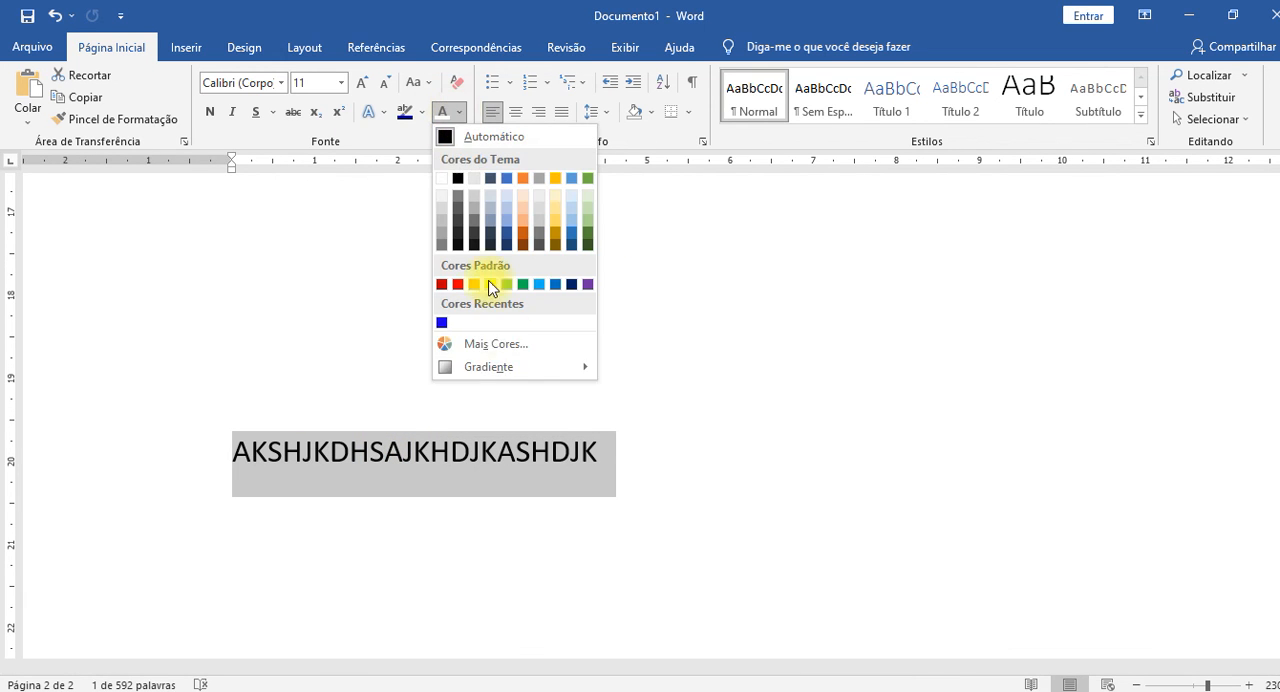
{"action": "mouse_move", "coordinate": [540, 368]}
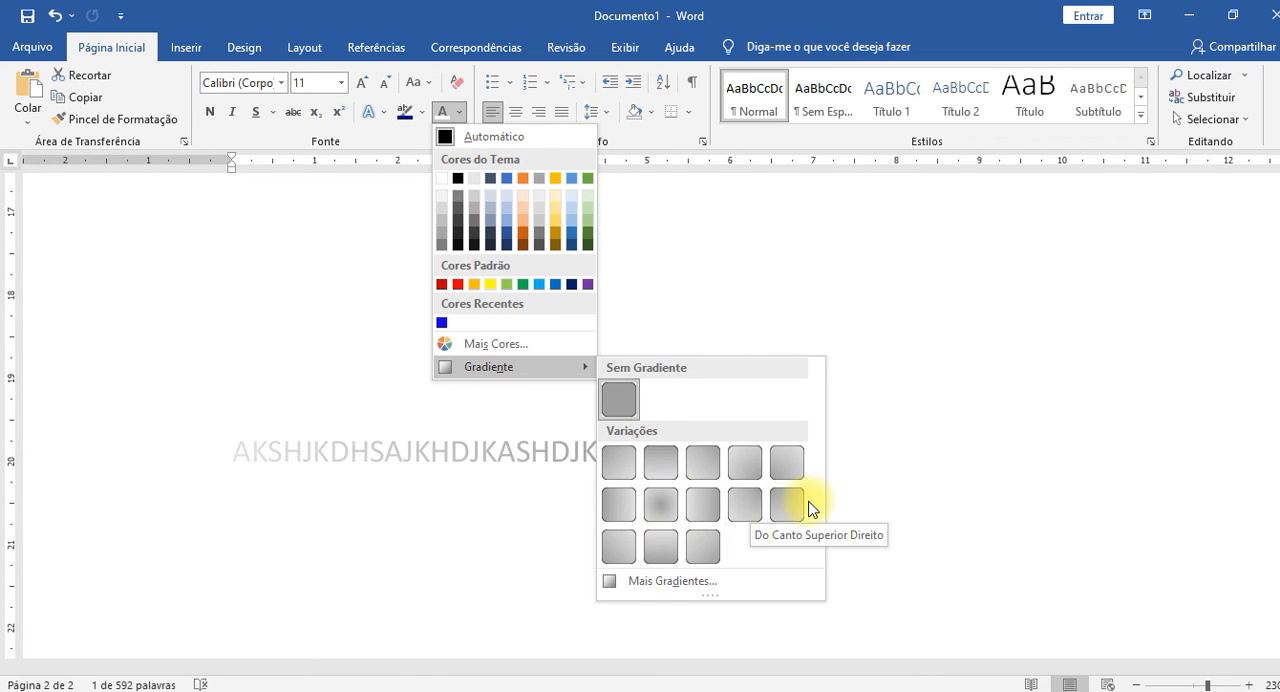
{"action": "left_click", "coordinate": [670, 580]}
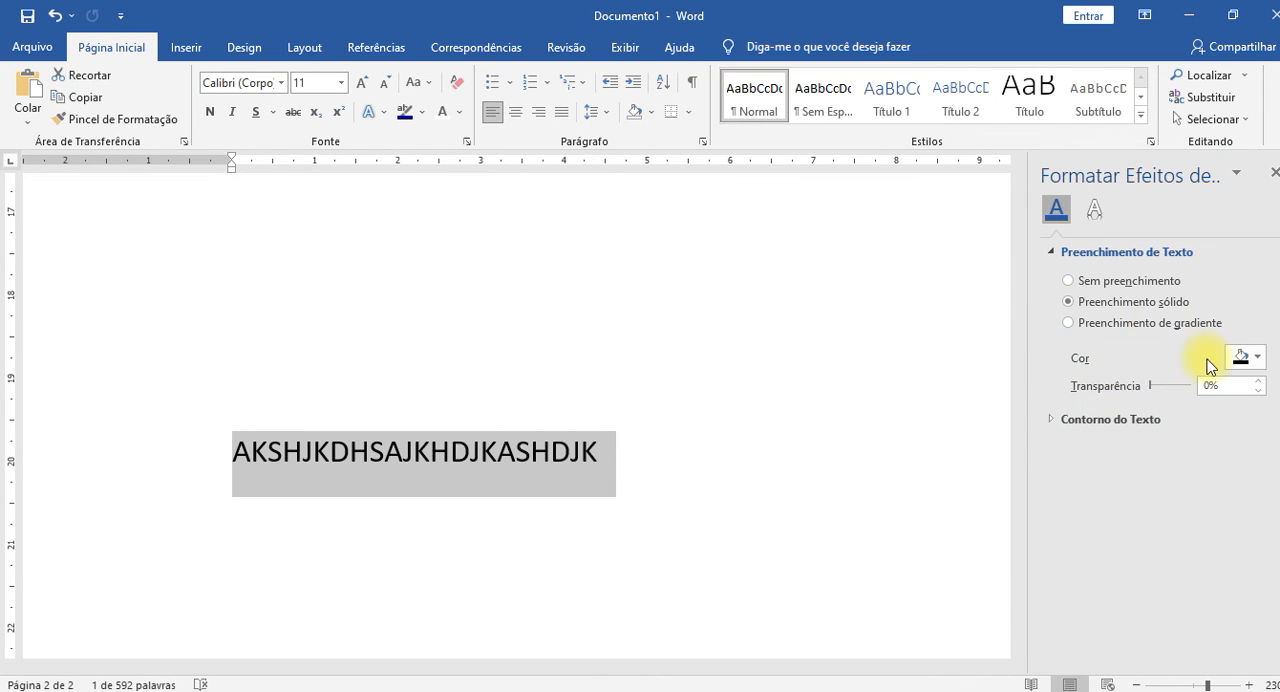
{"action": "left_click", "coordinate": [1068, 322]}
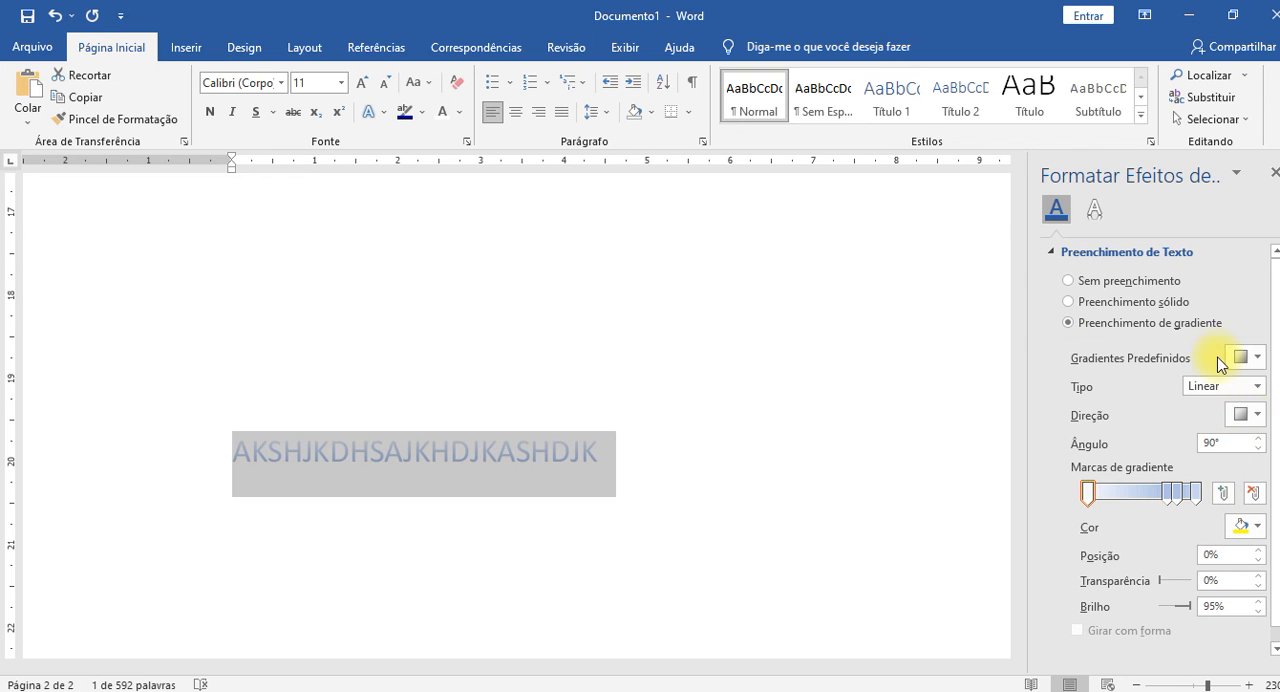
Apply the light-blue radial preset gradient from the fifth column, second row to the sample text.
{"action": "left_click", "coordinate": [1259, 360]}
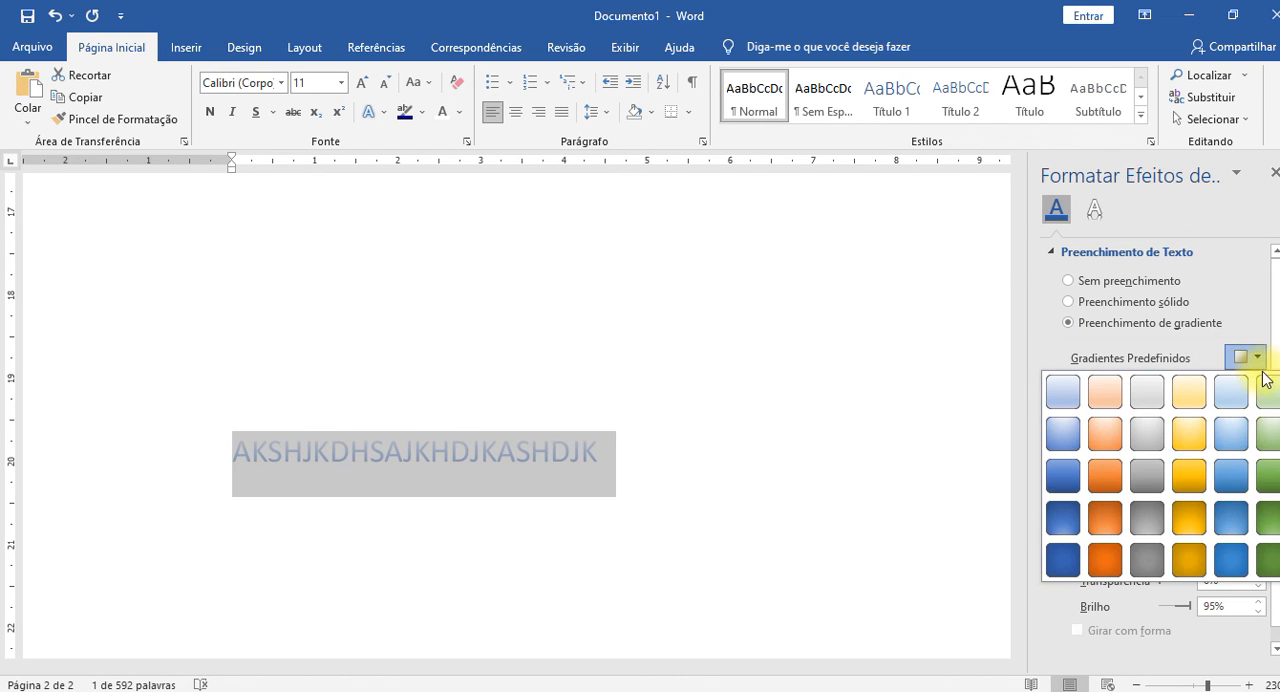
{"action": "left_click", "coordinate": [1235, 440]}
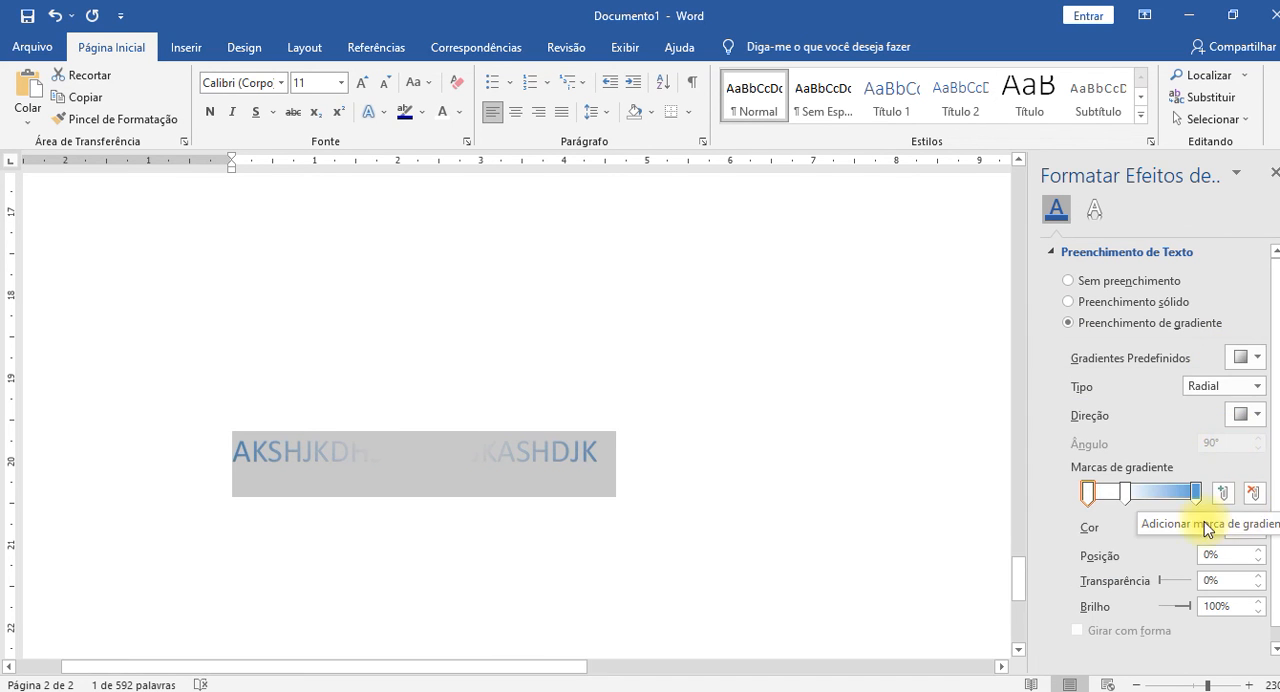
{"action": "left_click", "coordinate": [1091, 504]}
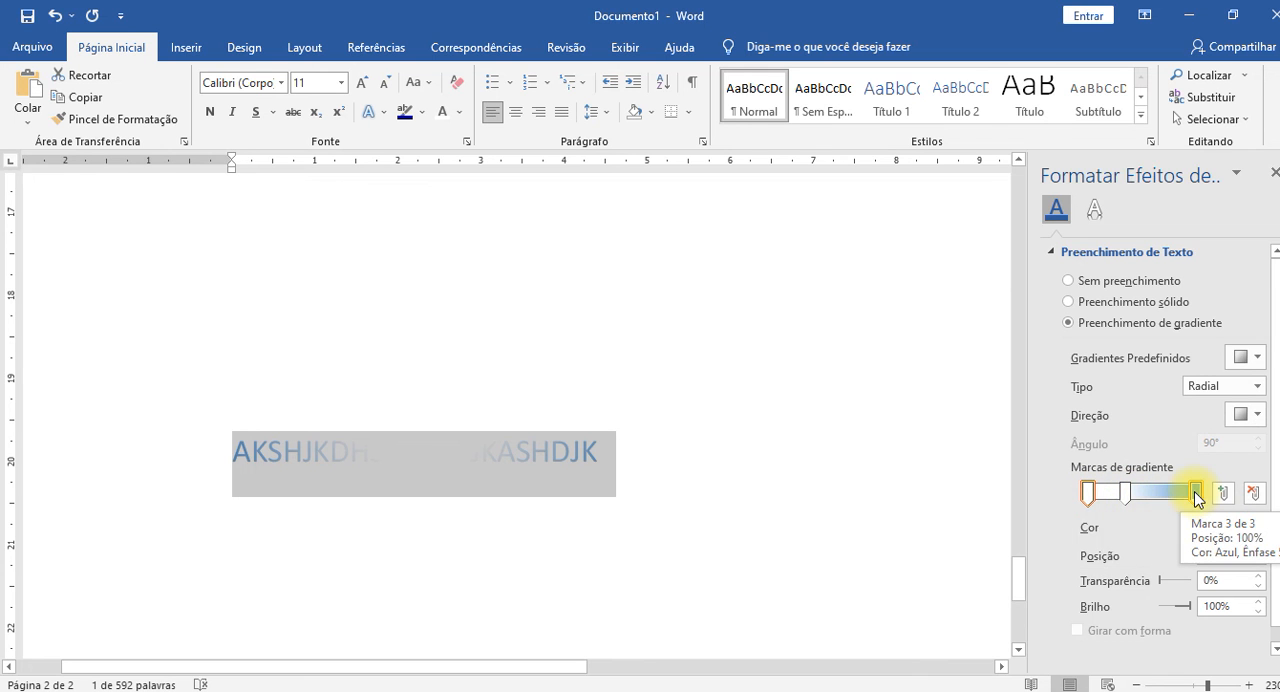
Recolour the gradient's middle stop yellow and move it to position 58%.
{"action": "left_click", "coordinate": [1126, 492]}
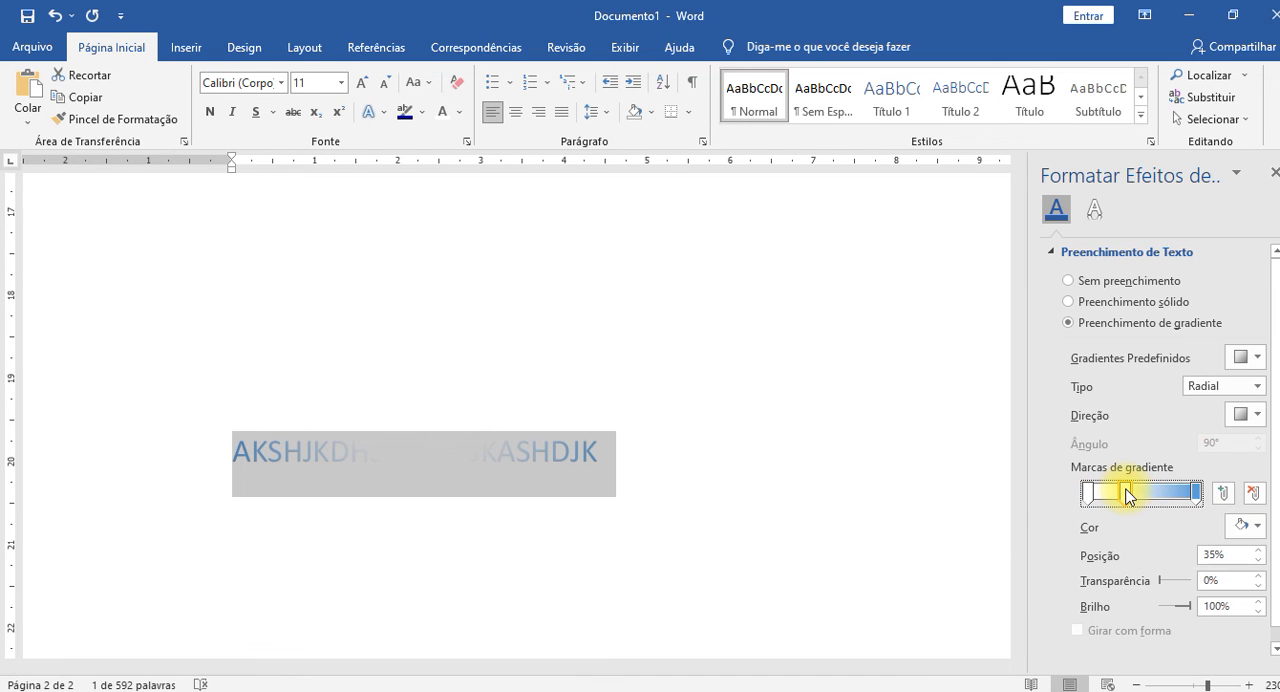
{"action": "left_click", "coordinate": [1130, 502]}
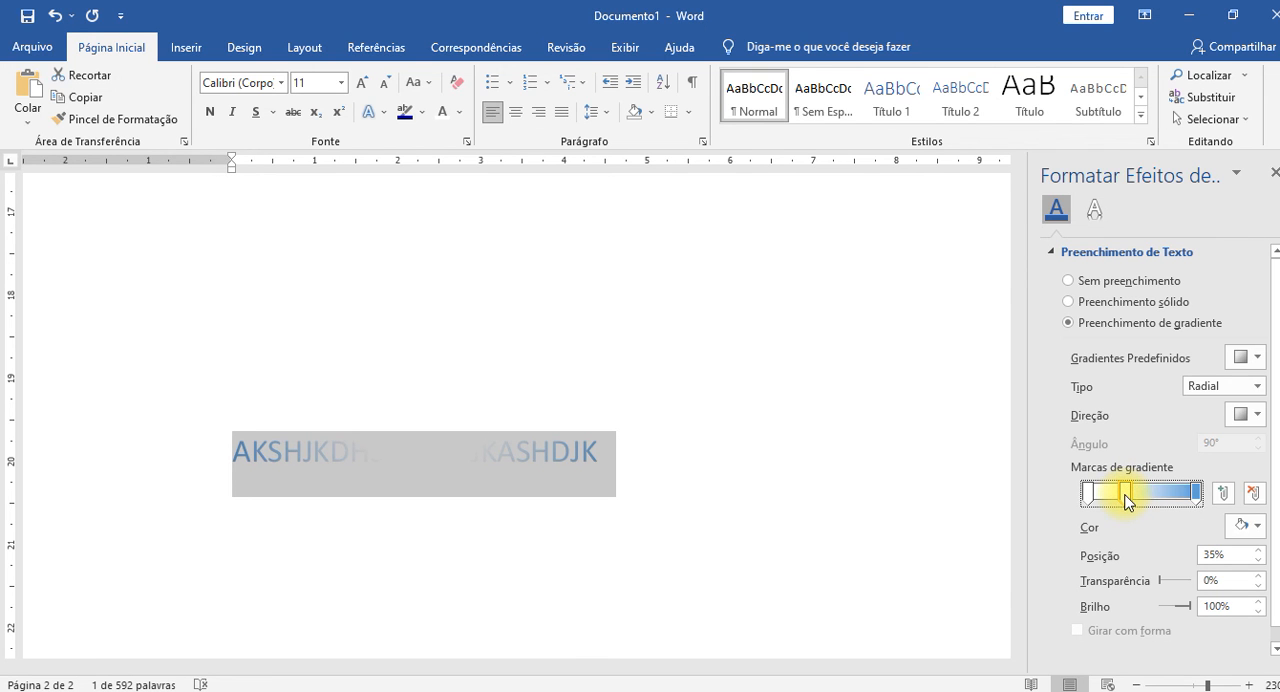
{"action": "left_click", "coordinate": [1249, 524]}
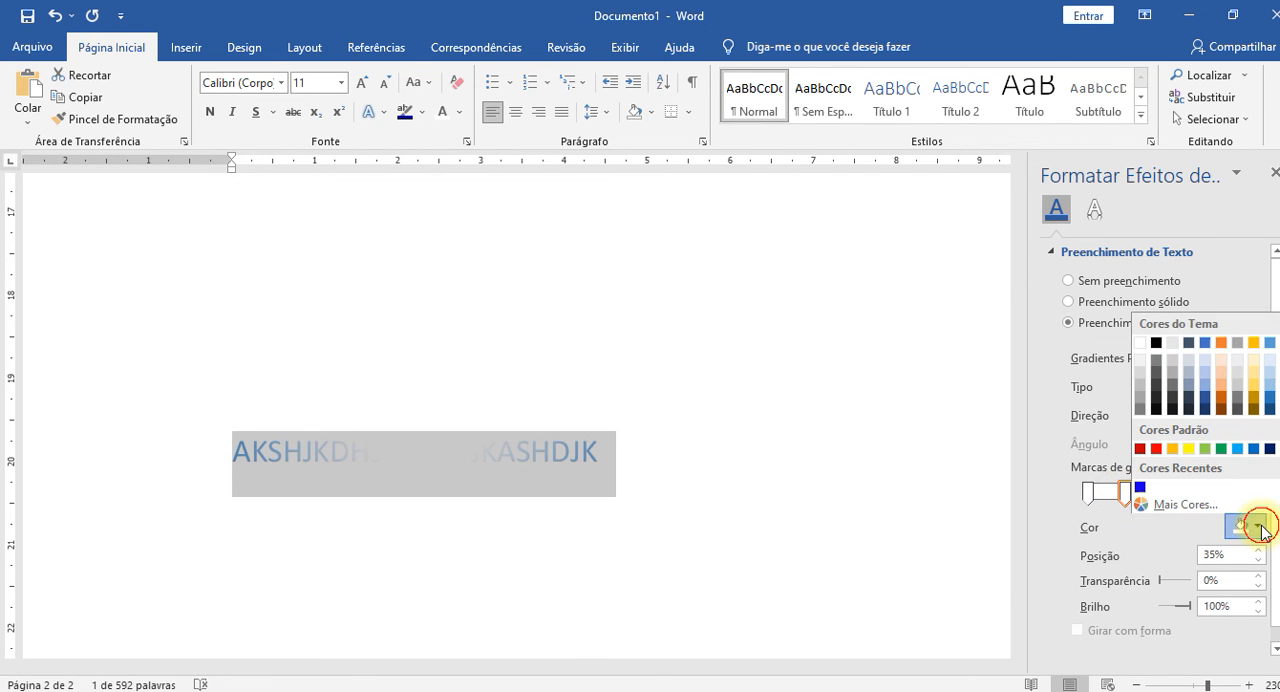
{"action": "left_click", "coordinate": [1188, 447]}
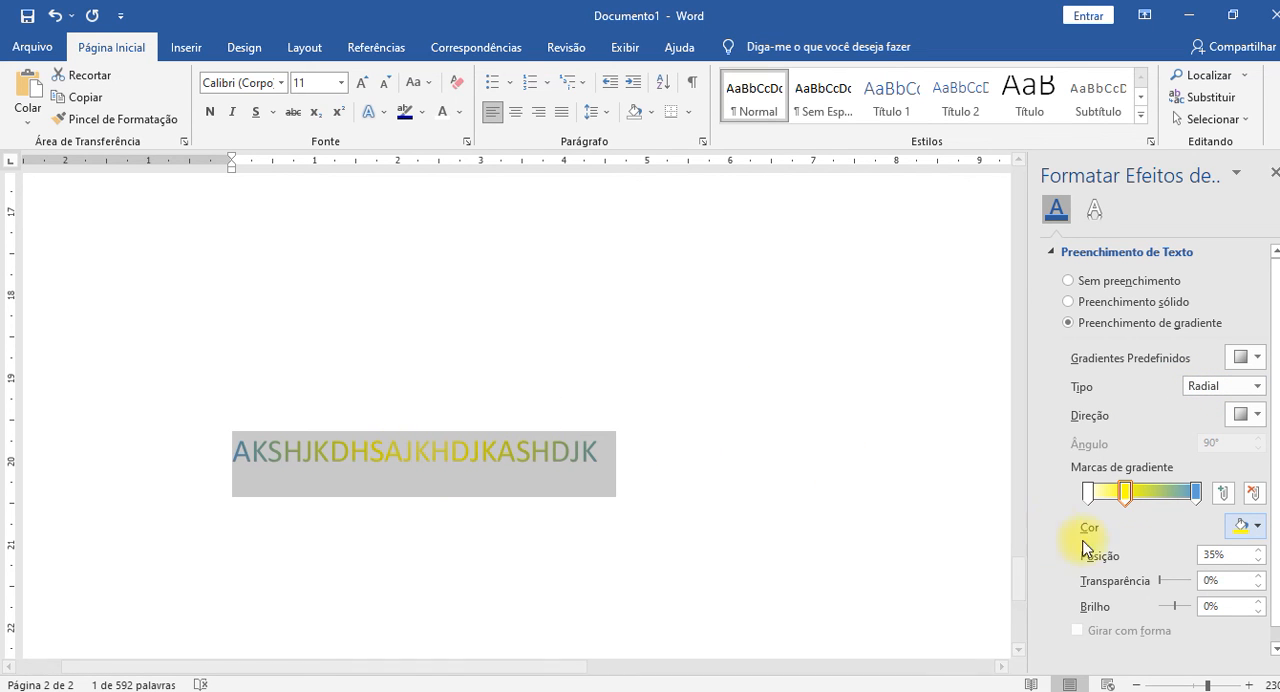
{"action": "left_click_drag", "start_coordinate": [1125, 498], "coordinate": [1154, 498]}
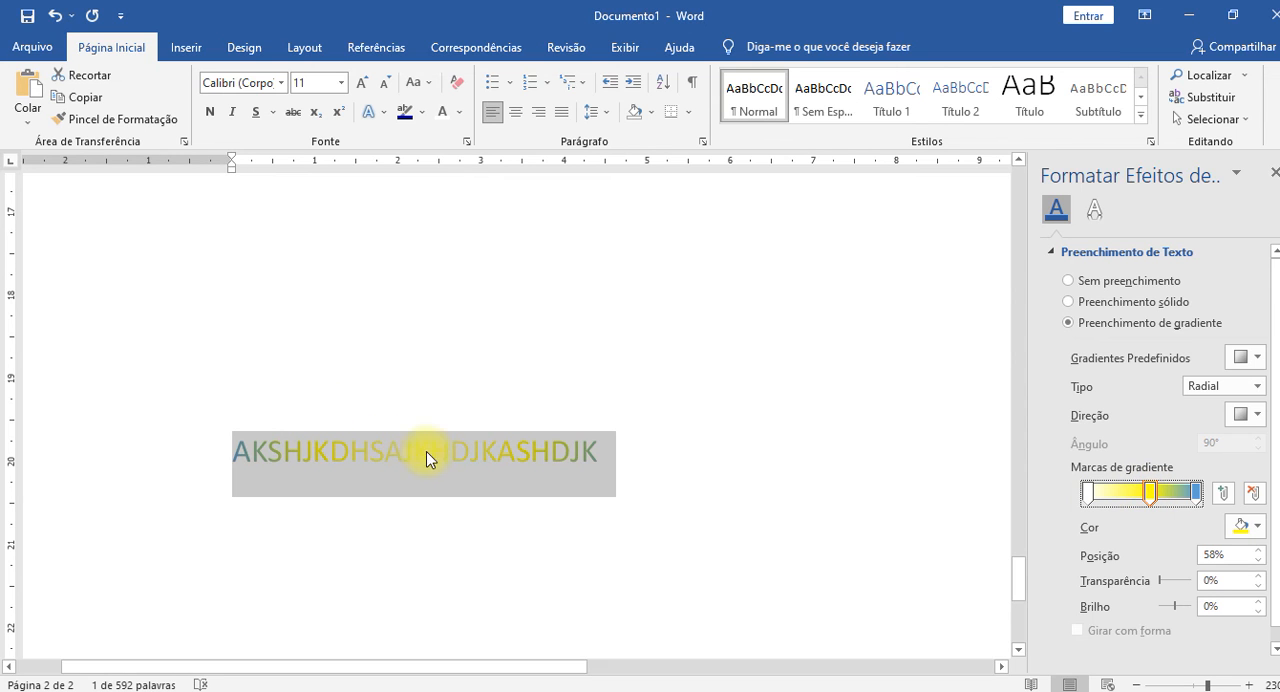
Change the gradient type to Linear and recolour the first gradient stop red.
{"action": "left_click", "coordinate": [1224, 392]}
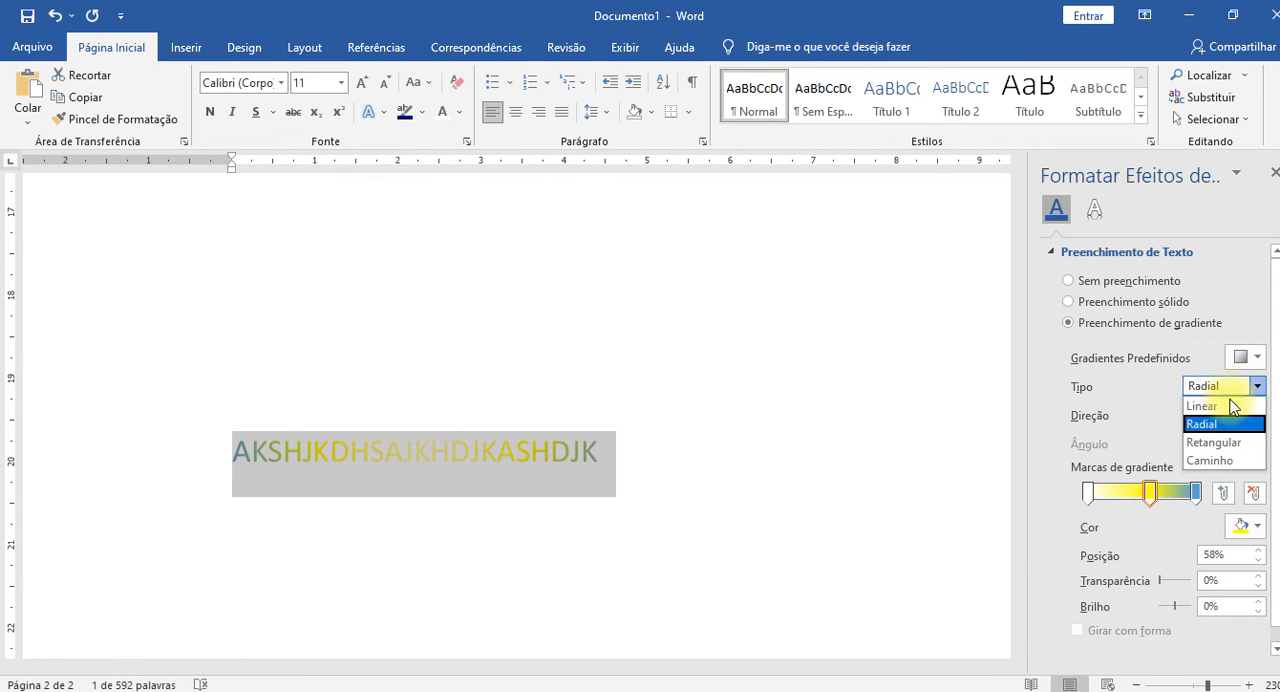
{"action": "left_click", "coordinate": [1222, 408]}
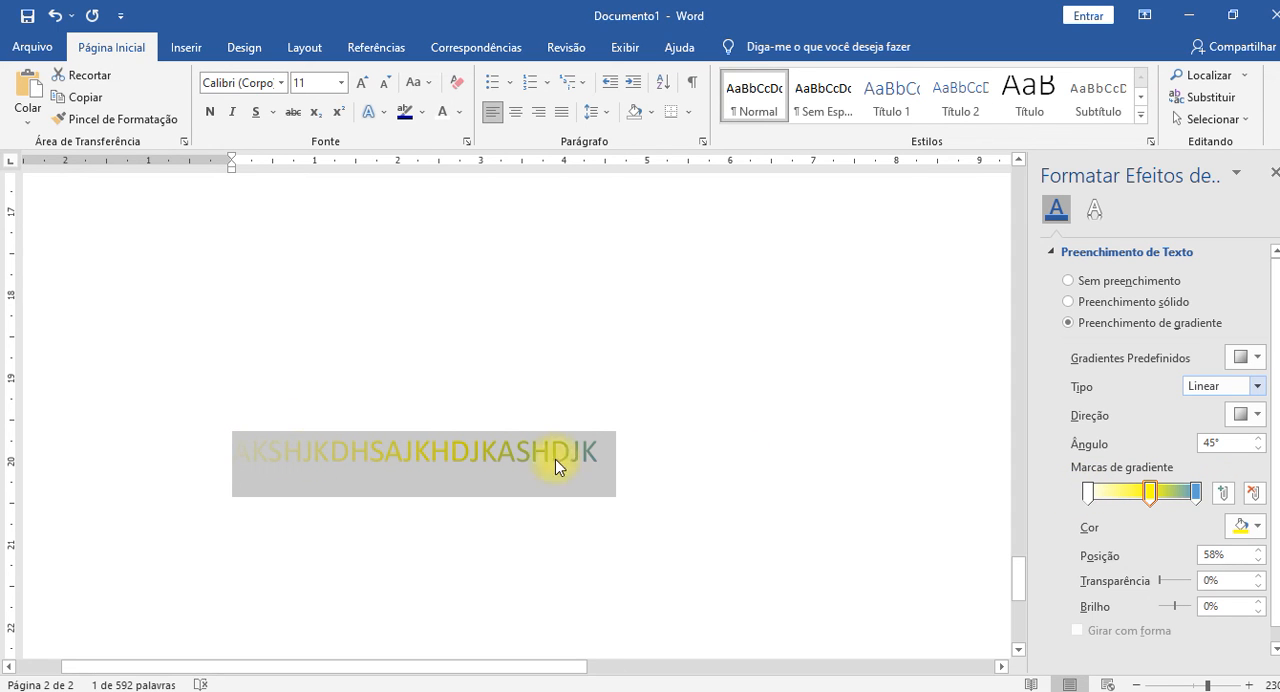
{"action": "left_click", "coordinate": [1088, 492]}
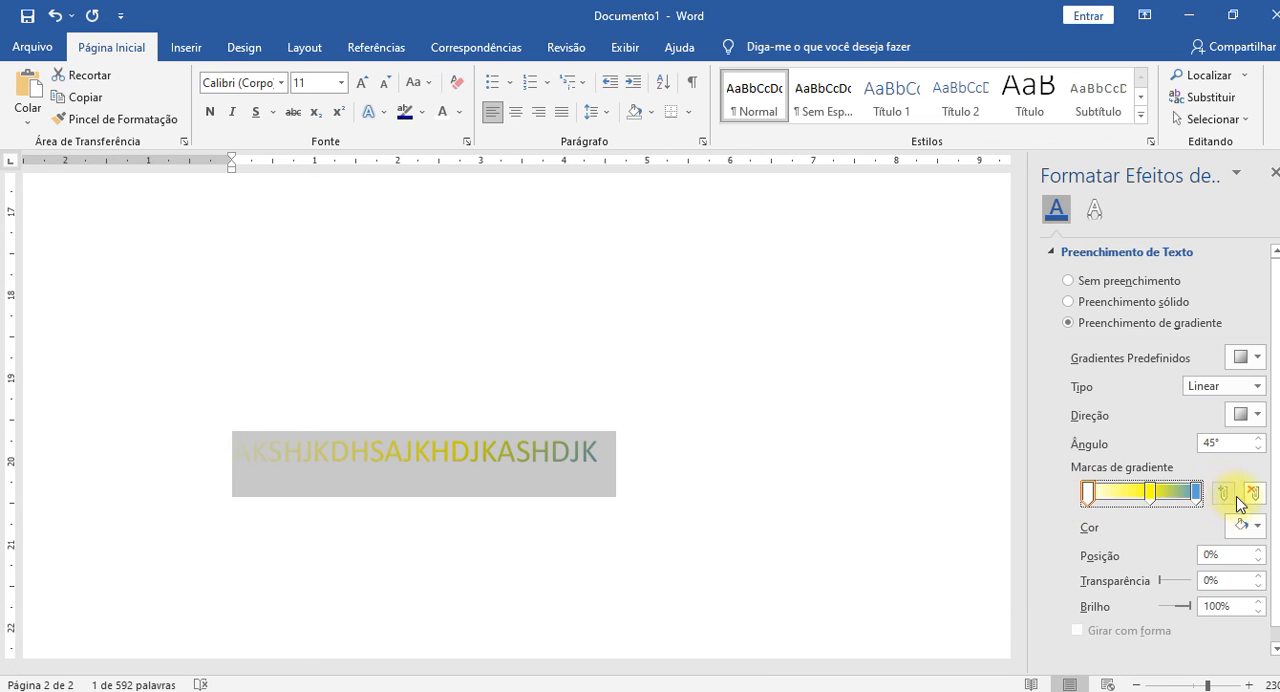
{"action": "left_click", "coordinate": [1256, 528]}
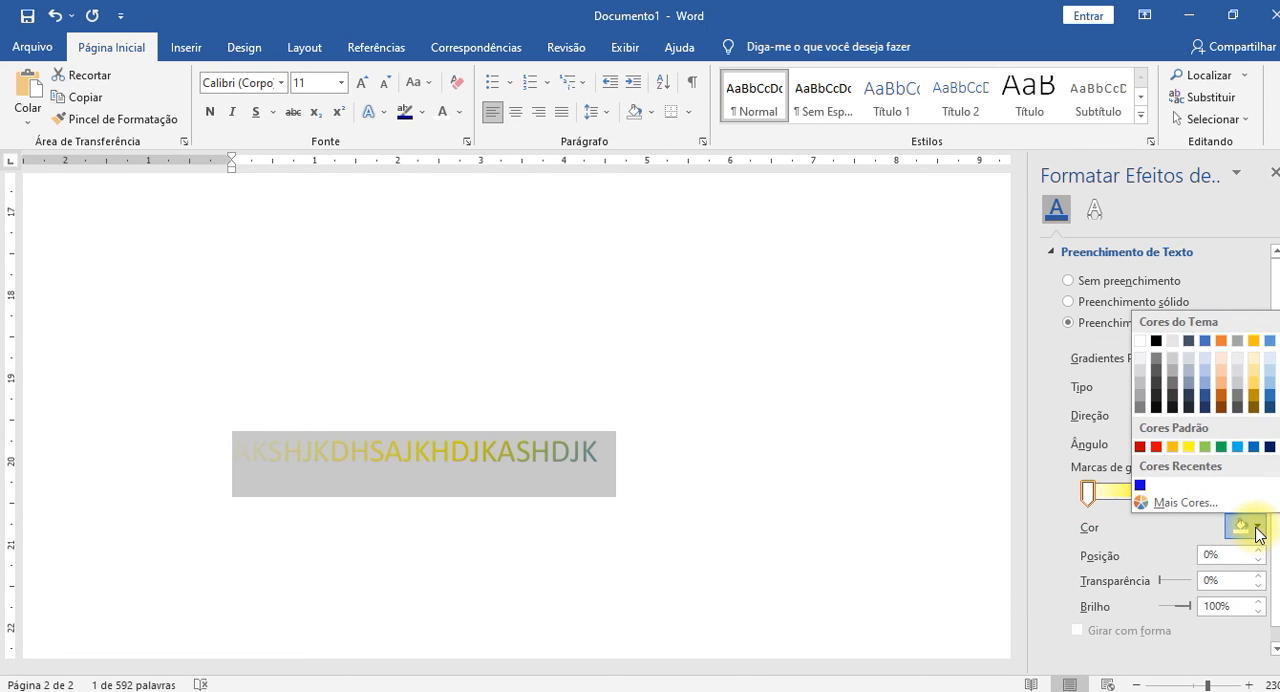
{"action": "left_click", "coordinate": [1155, 446]}
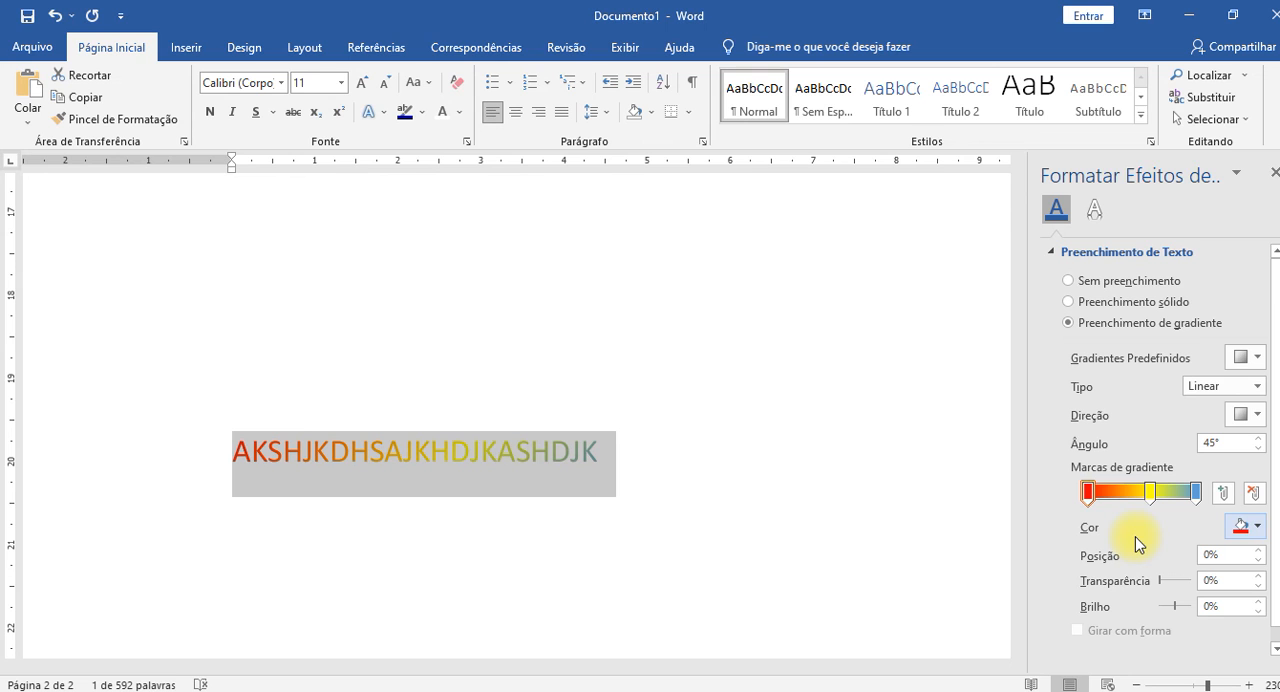
{"action": "left_click", "coordinate": [1148, 532]}
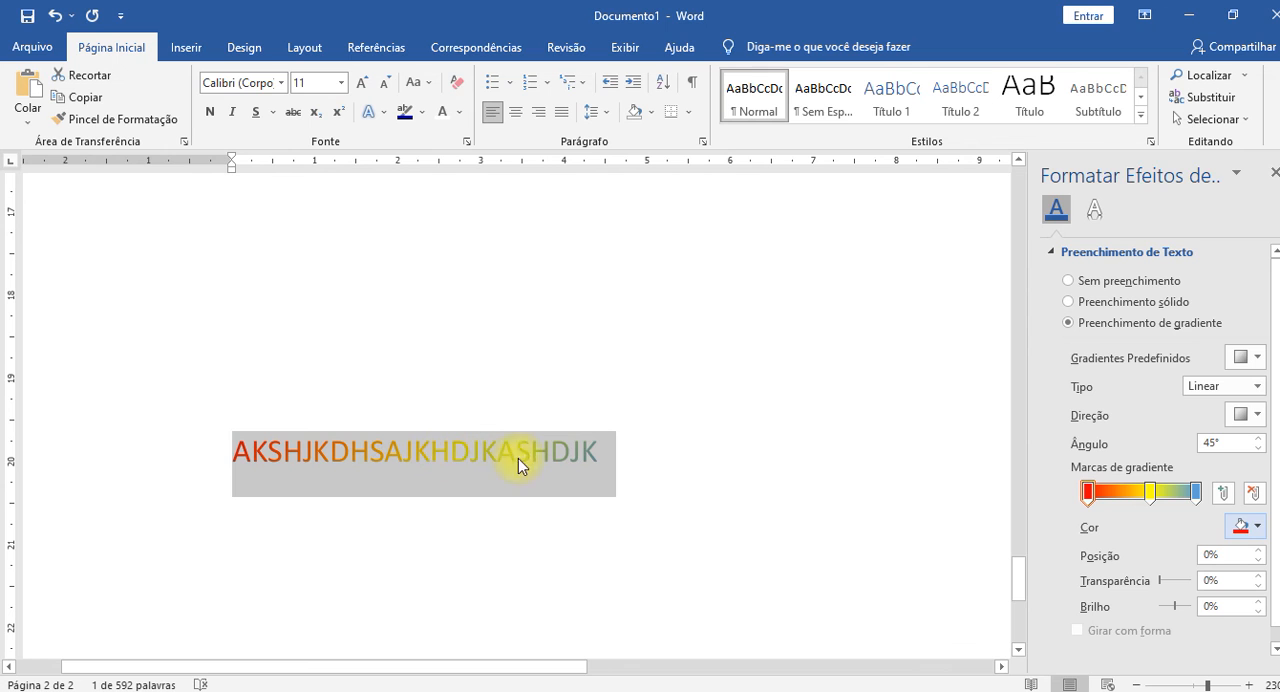
Recolour the last gradient stop with the recent blue and shift the yellow stop slightly towards the red one.
{"action": "left_click", "coordinate": [1196, 493]}
{"action": "left_click", "coordinate": [1258, 527]}
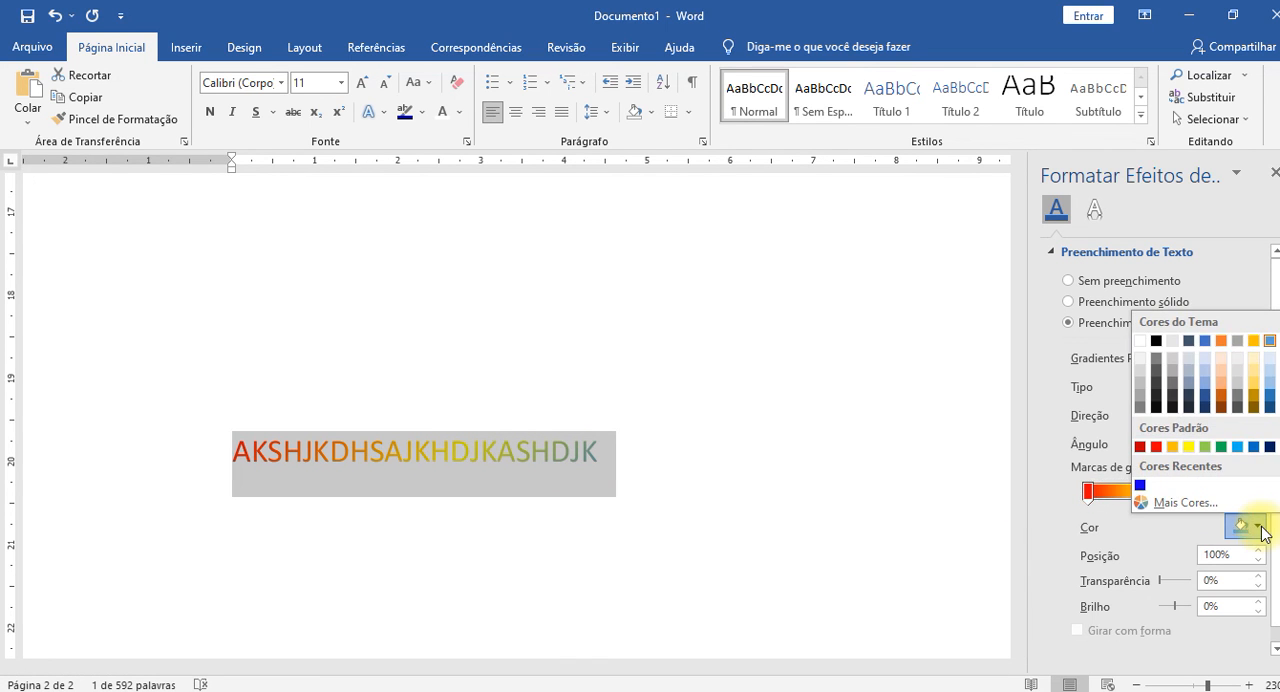
{"action": "left_click", "coordinate": [1063, 486]}
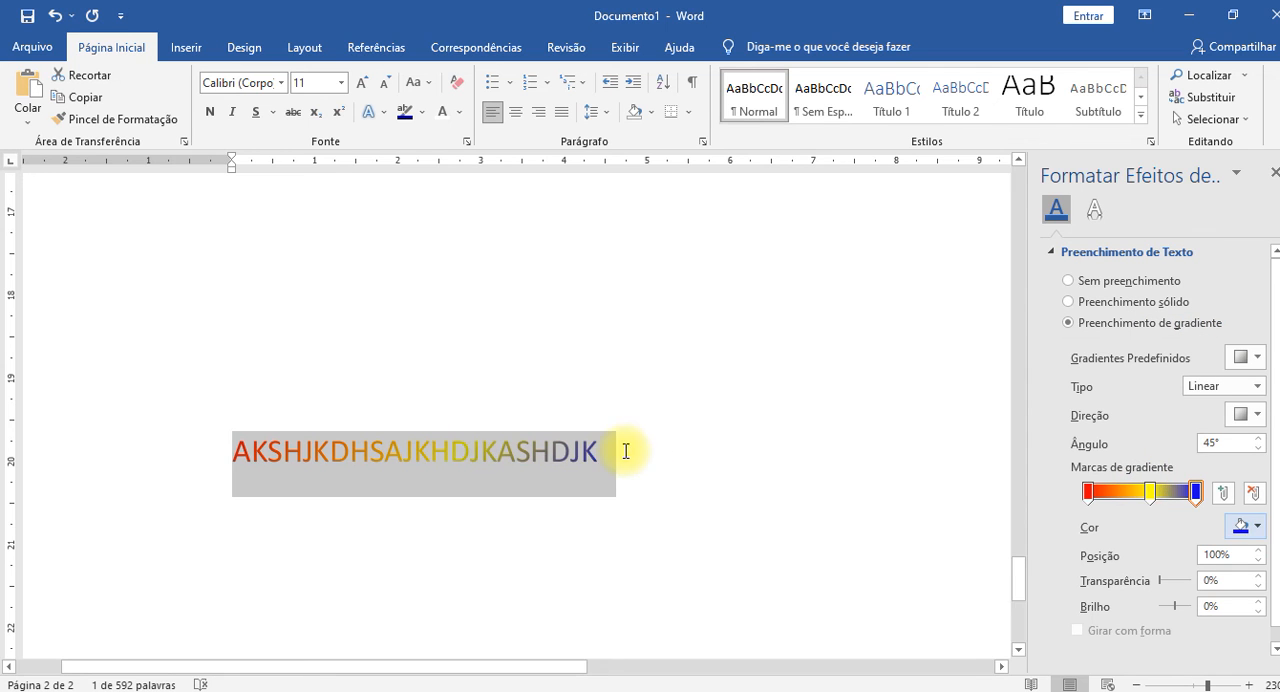
{"action": "left_click", "coordinate": [1152, 492]}
{"action": "left_click_drag", "start_coordinate": [1152, 495], "coordinate": [1143, 493]}
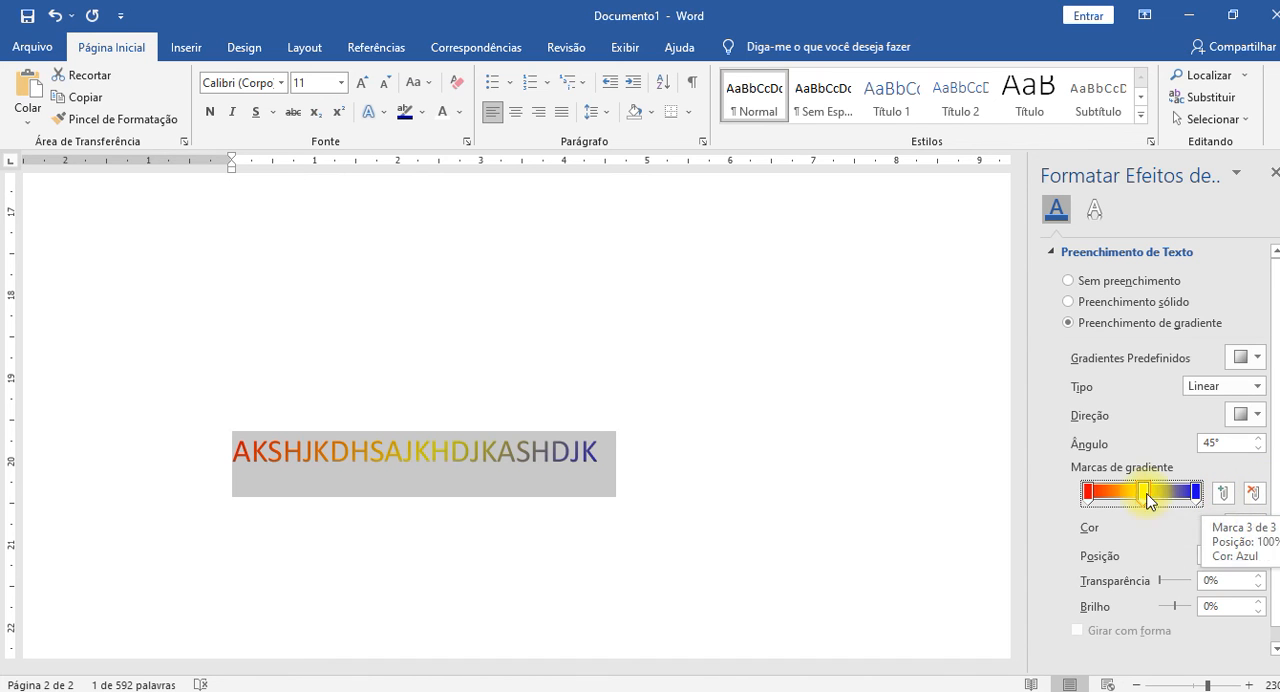
Add and remove a trial gradient stop at 25%, and place a green stop at 27% between the red and yellow ones.
{"action": "left_click", "coordinate": [1115, 494]}
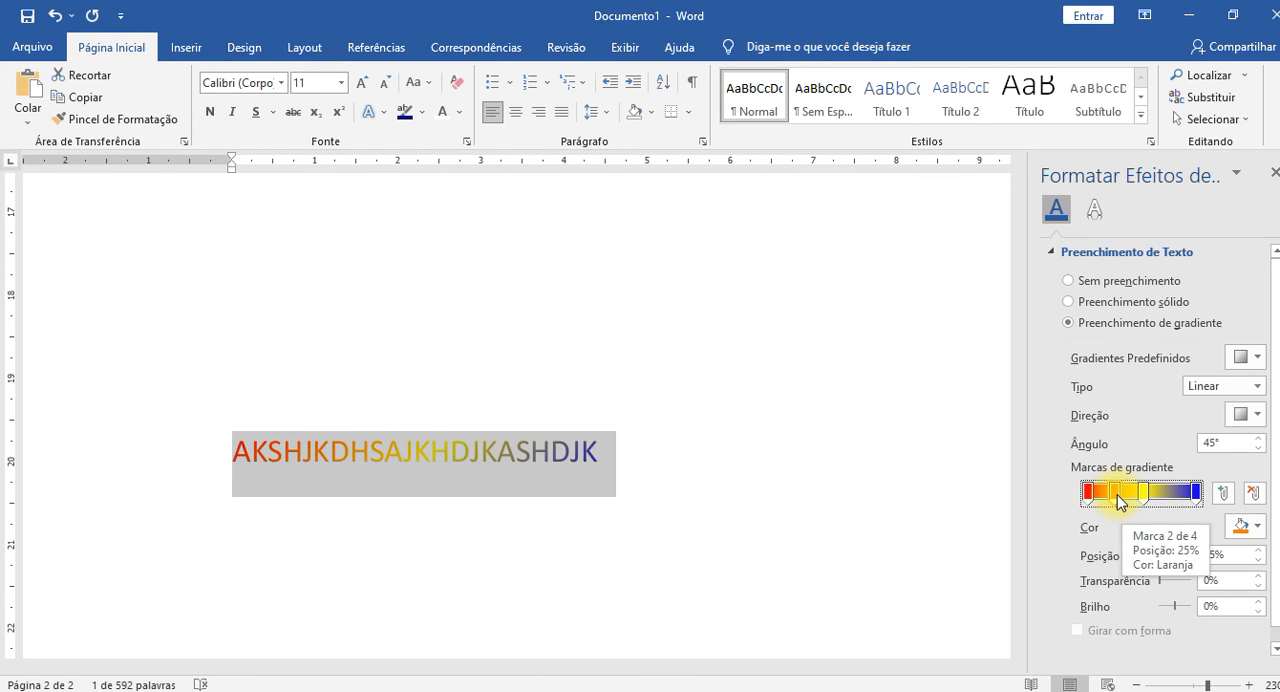
{"action": "left_click", "coordinate": [1253, 492]}
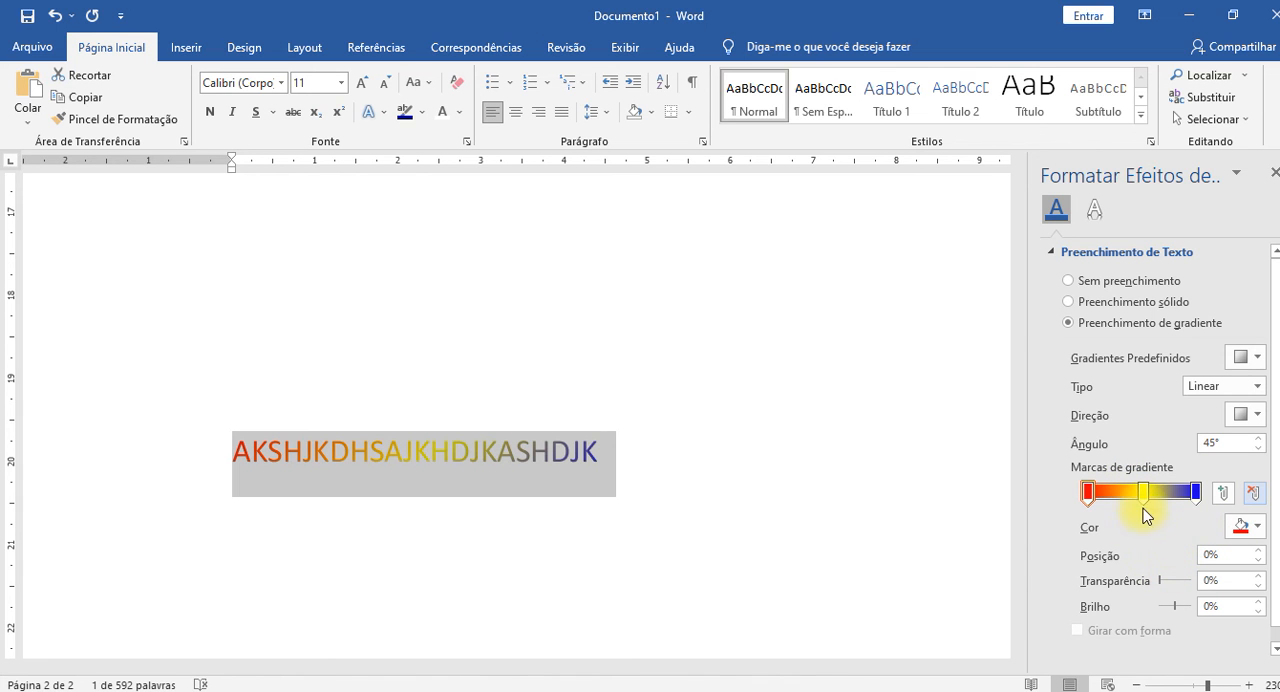
{"action": "left_click", "coordinate": [1117, 492]}
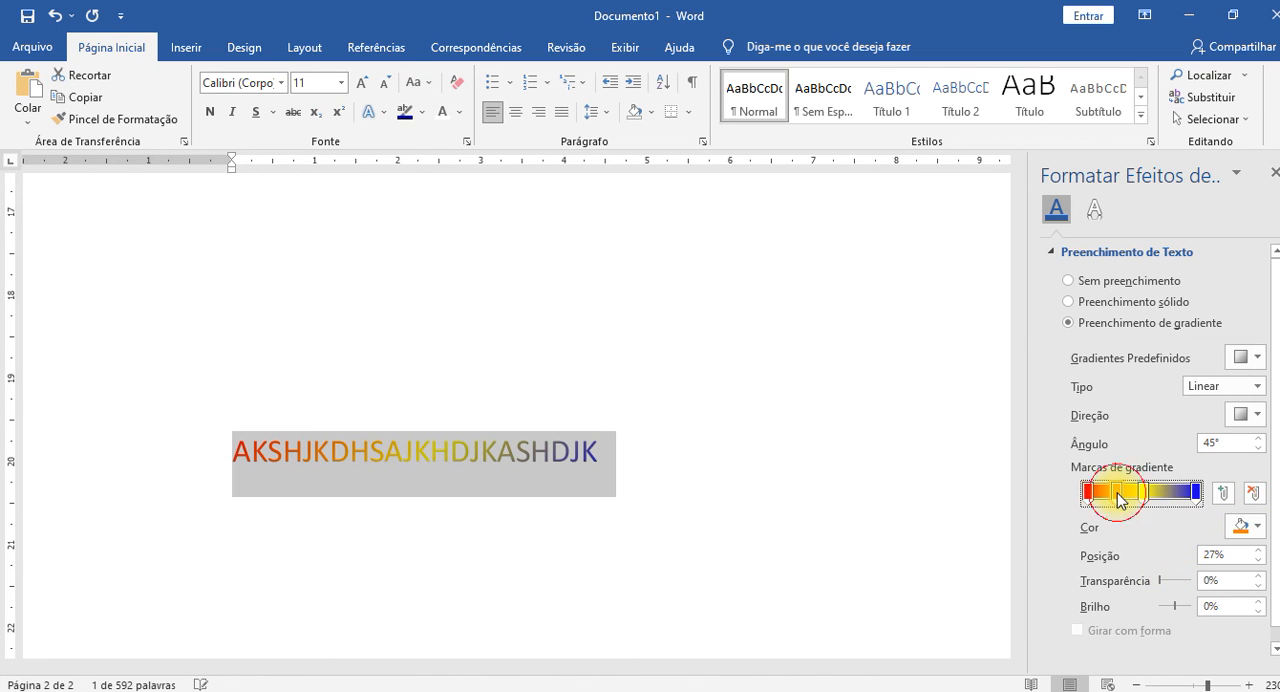
{"action": "left_click", "coordinate": [1250, 530]}
{"action": "left_click", "coordinate": [1221, 446]}
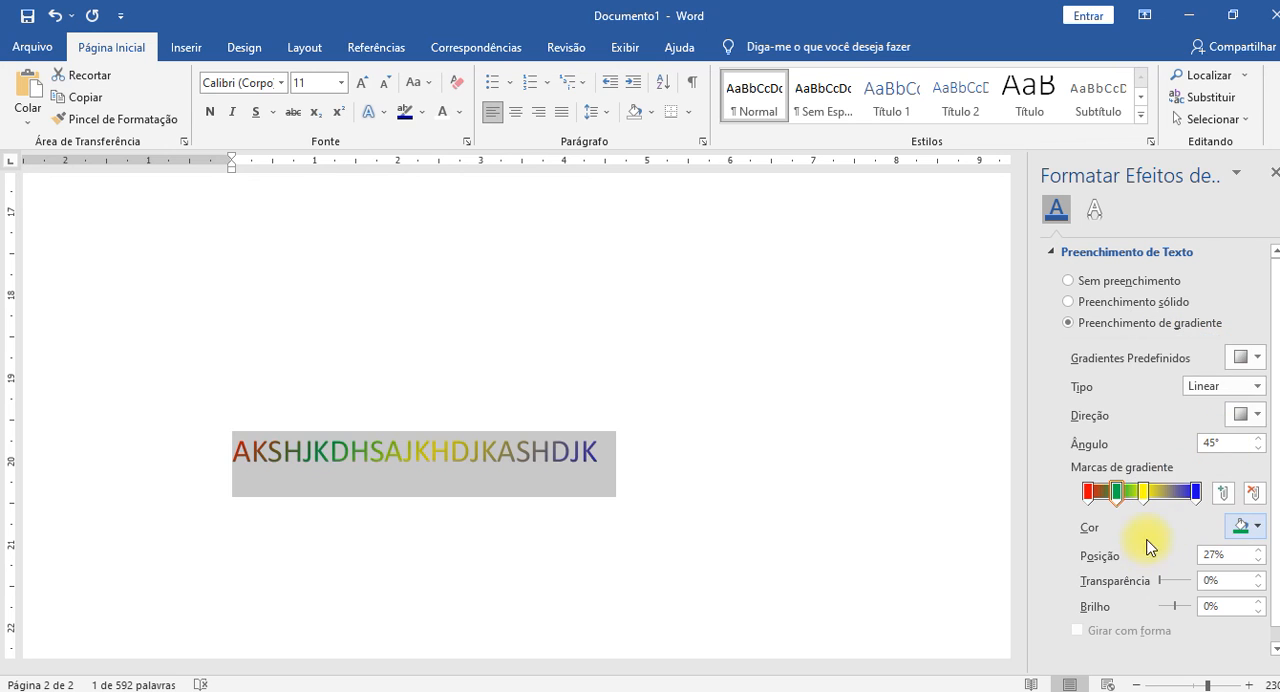
Add a light blue gradient stop at 80% between the yellow and blue stops, and deselect the text to check the result.
{"action": "left_click", "coordinate": [1176, 493]}
{"action": "left_click", "coordinate": [1256, 528]}
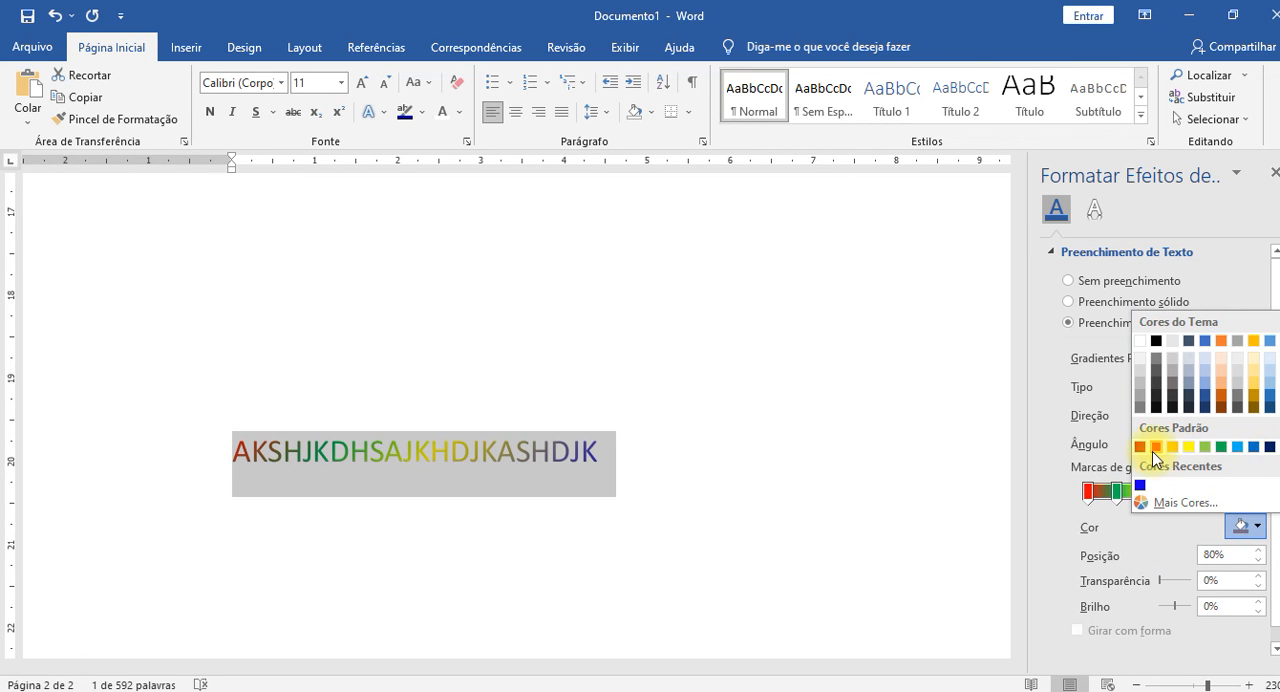
{"action": "left_click", "coordinate": [1237, 447]}
{"action": "left_click", "coordinate": [736, 515]}
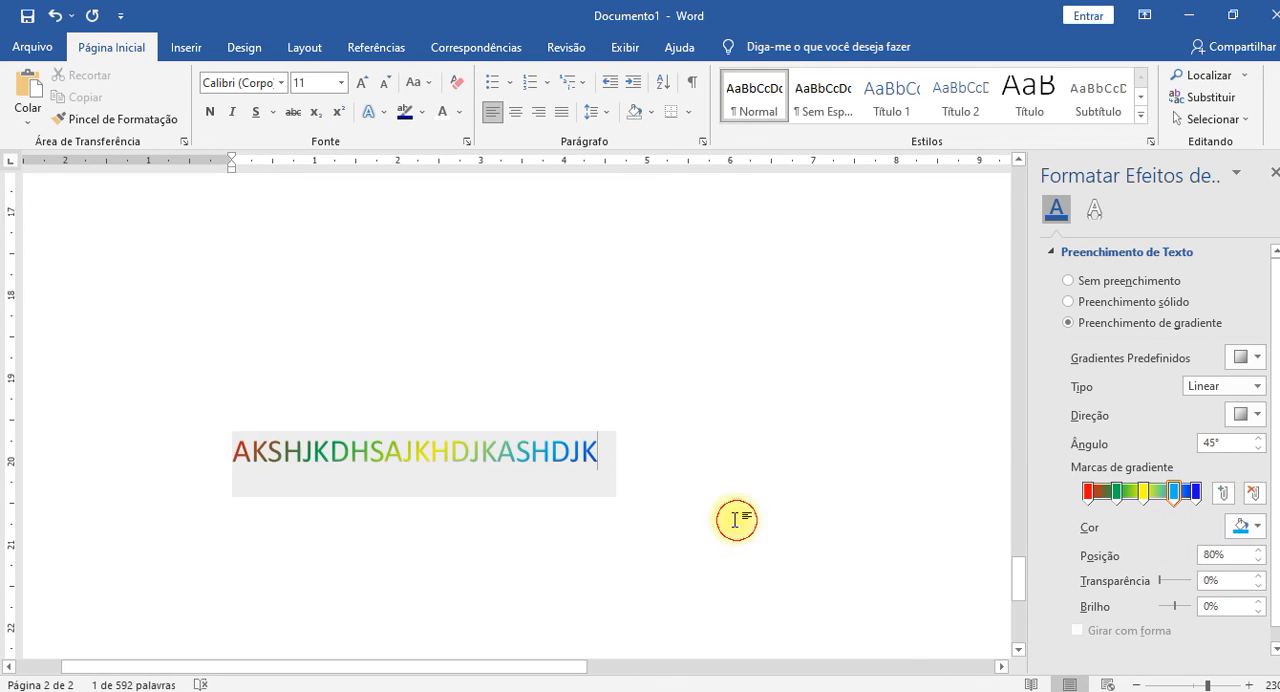
{"action": "left_click_drag", "start_coordinate": [240, 452], "coordinate": [594, 457]}
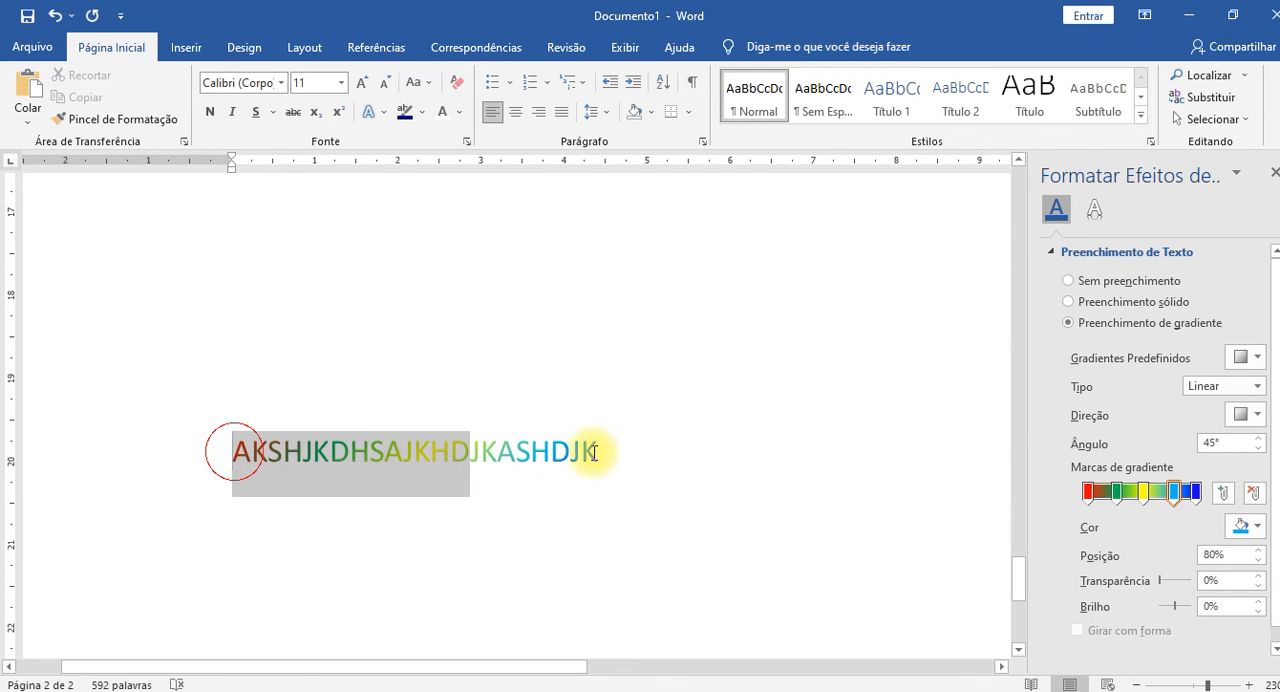
{"action": "left_click", "coordinate": [632, 566]}
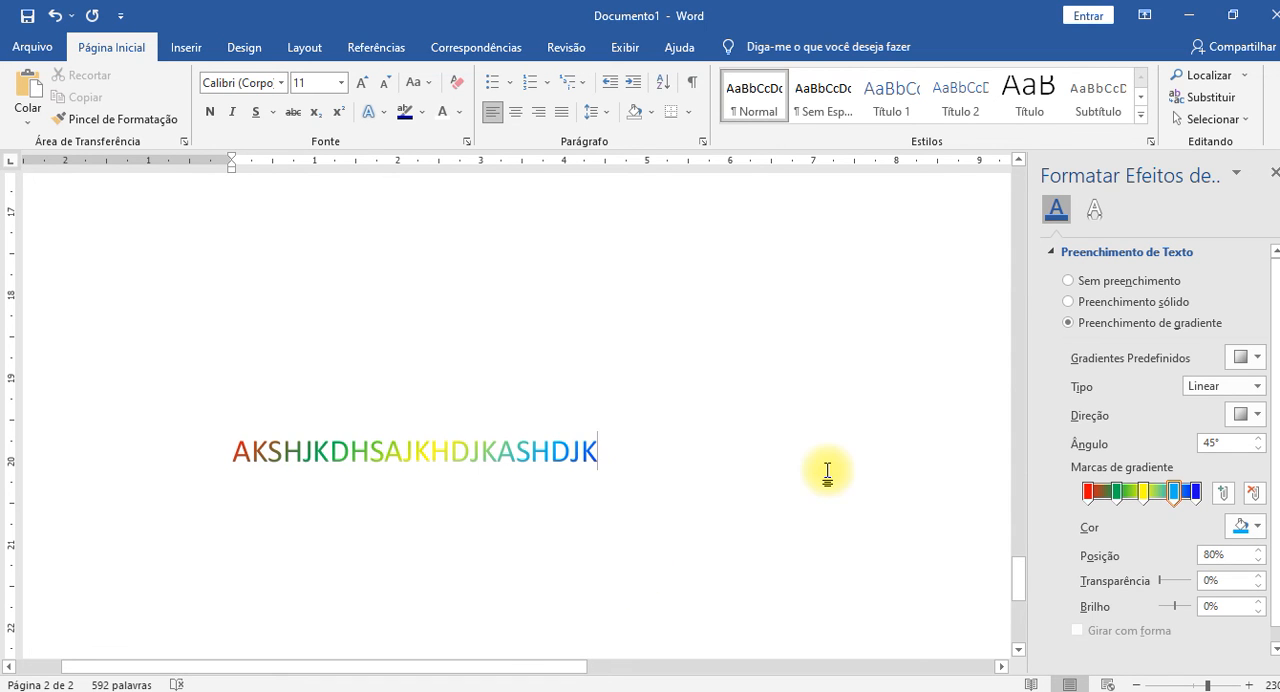
Try the Radial, Retangular and Caminho gradient types on the sample text, and return it to Linear.
{"action": "triple_click", "coordinate": [418, 452]}
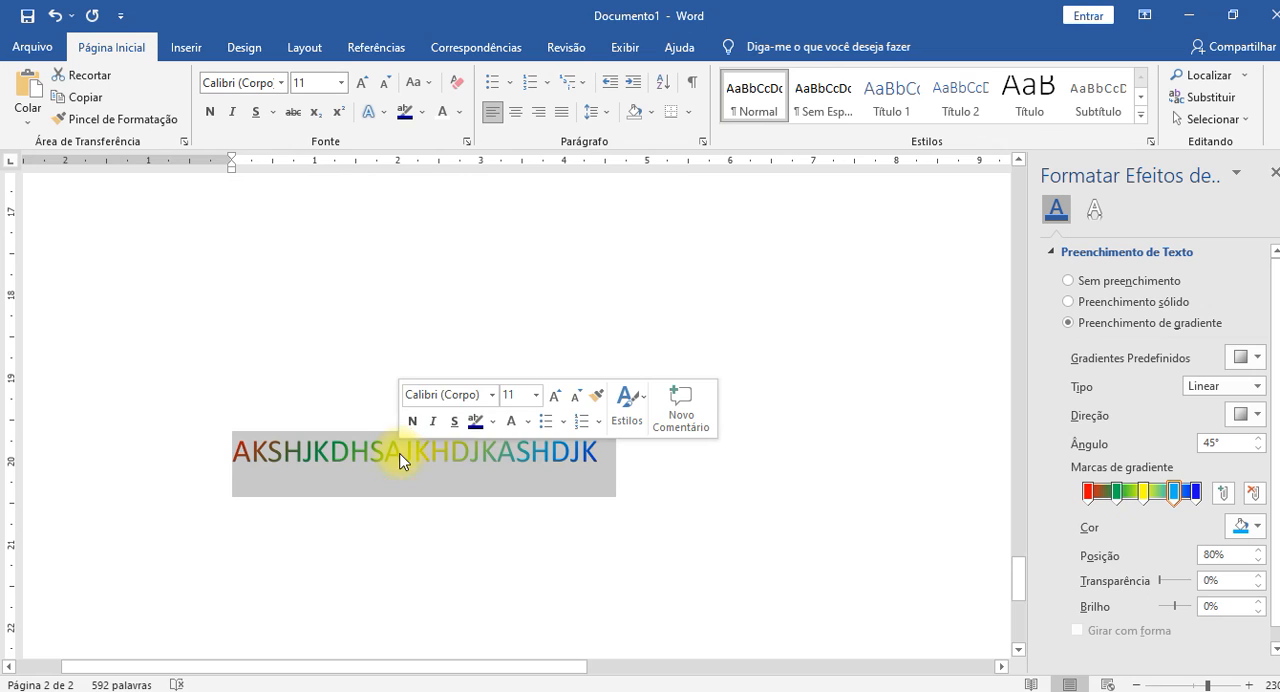
{"action": "left_click", "coordinate": [1257, 386]}
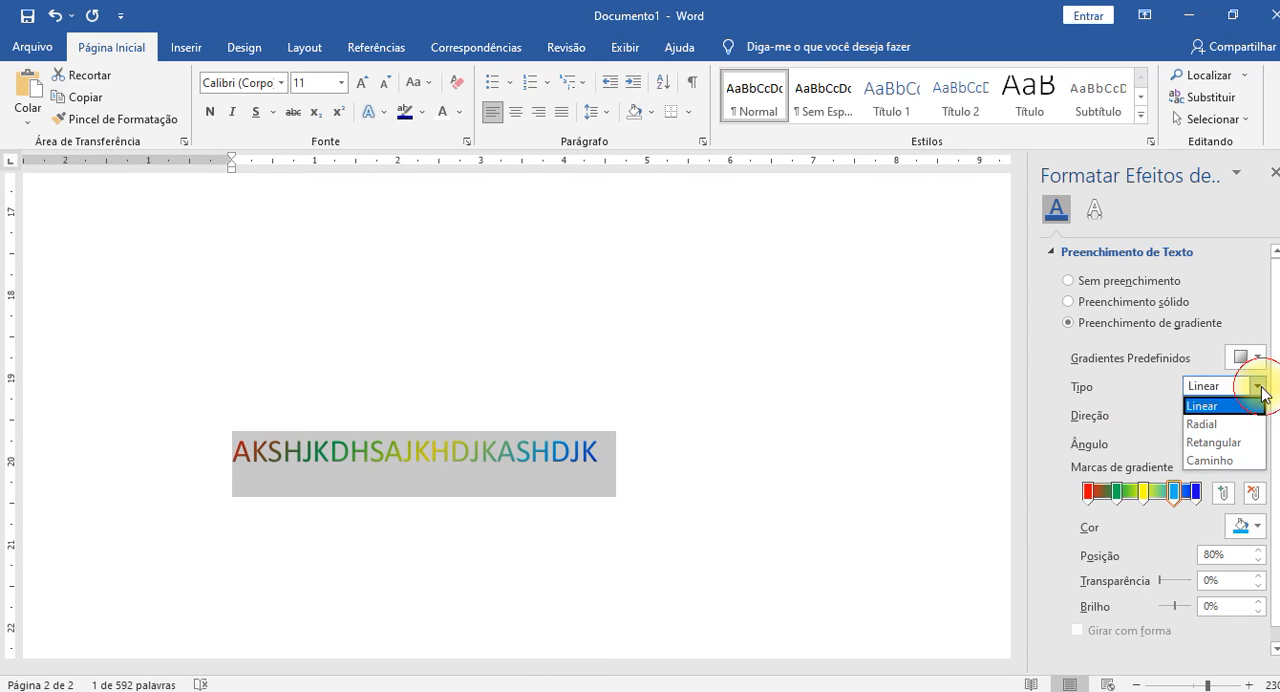
{"action": "left_click", "coordinate": [1200, 421]}
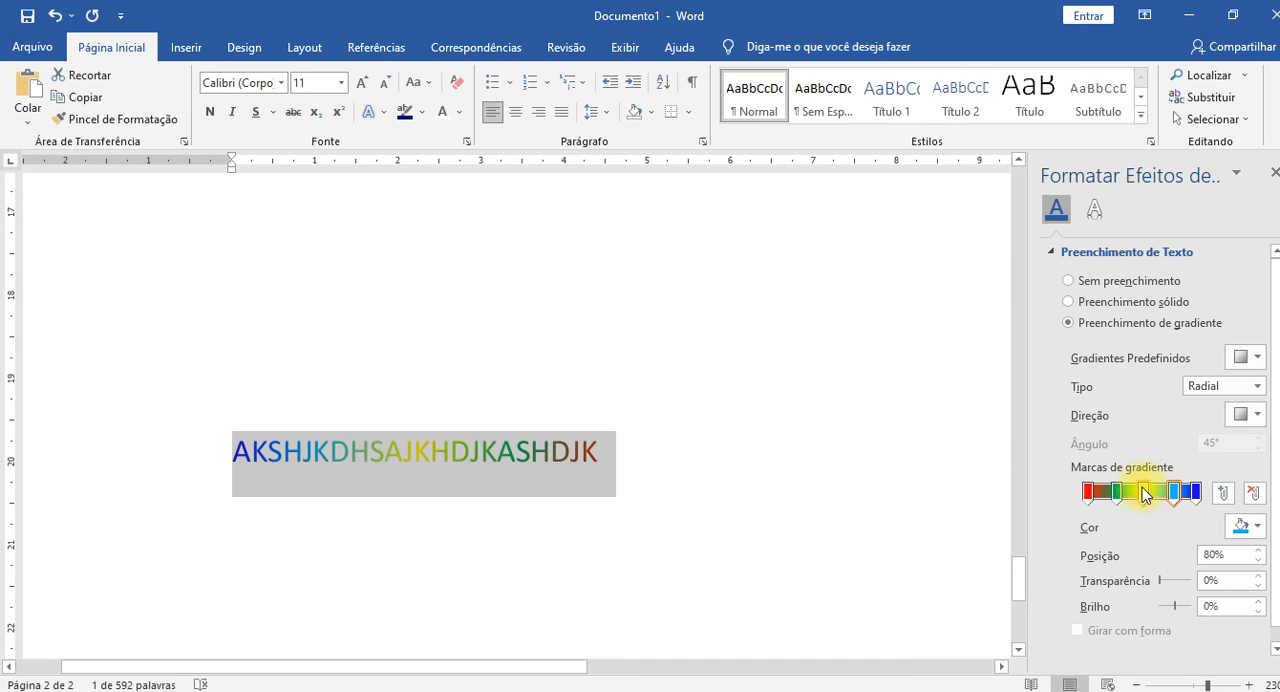
{"action": "left_click", "coordinate": [1257, 386]}
{"action": "left_click", "coordinate": [1228, 442]}
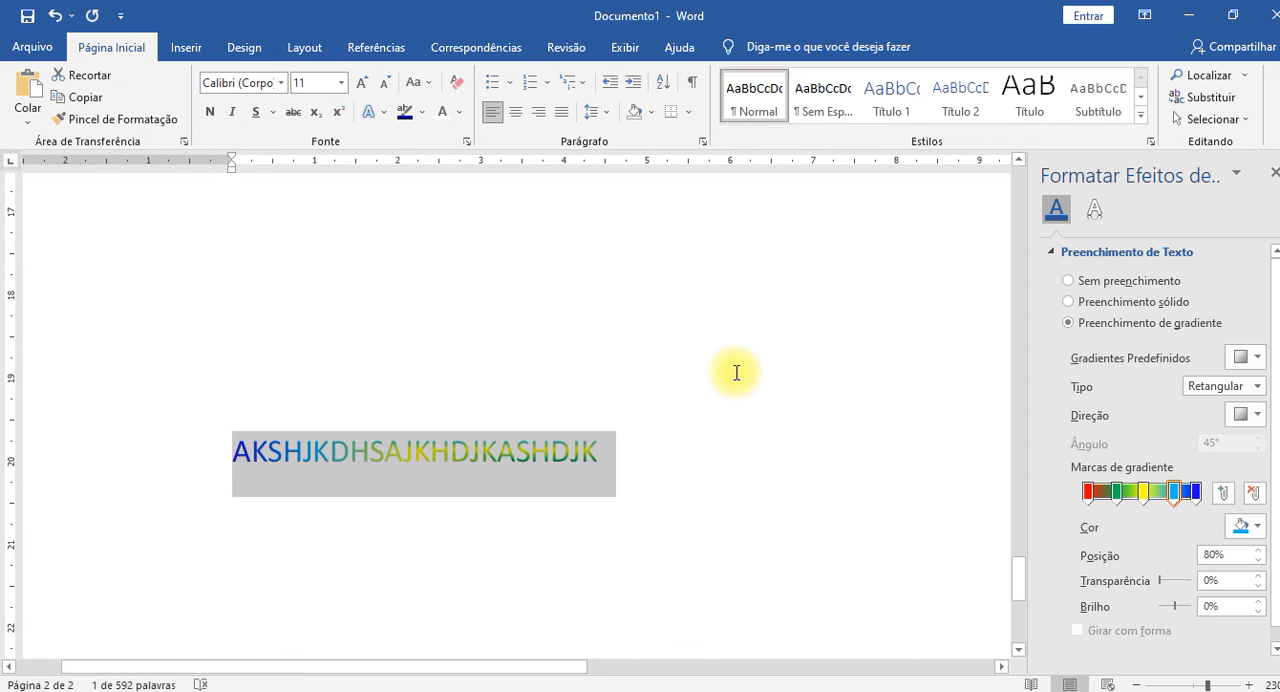
{"action": "left_click", "coordinate": [1252, 387]}
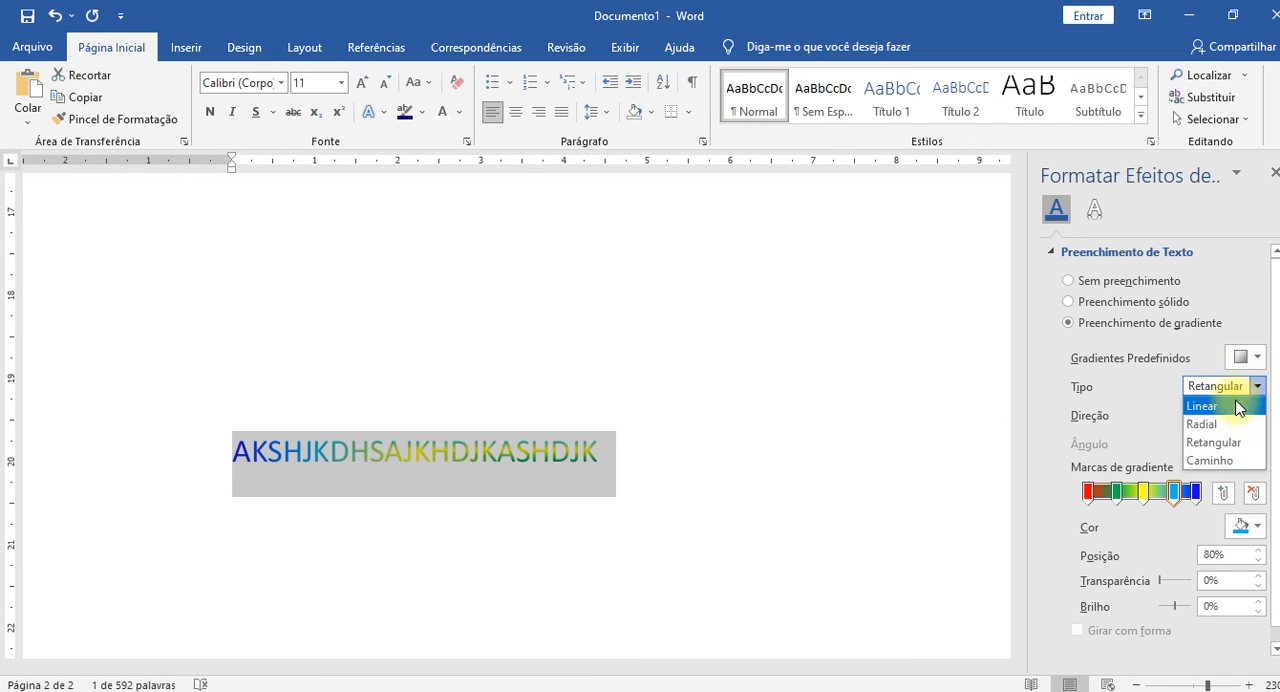
{"action": "left_click", "coordinate": [1227, 461]}
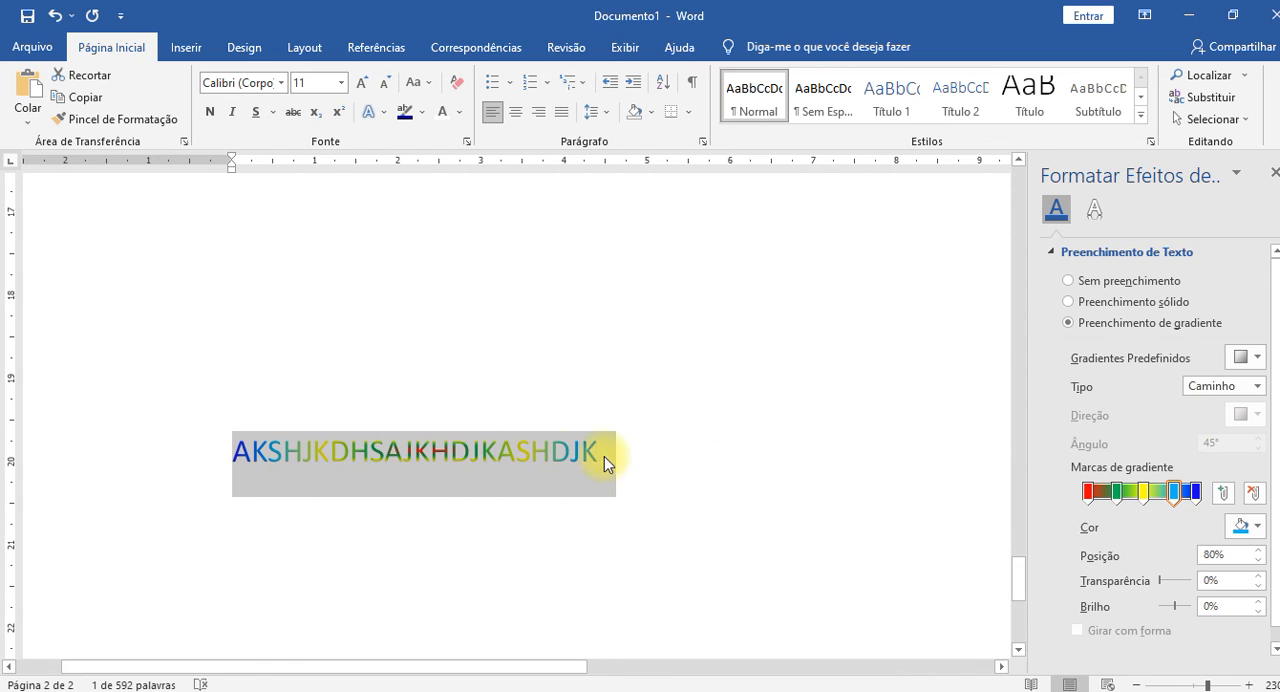
{"action": "left_click", "coordinate": [1199, 389]}
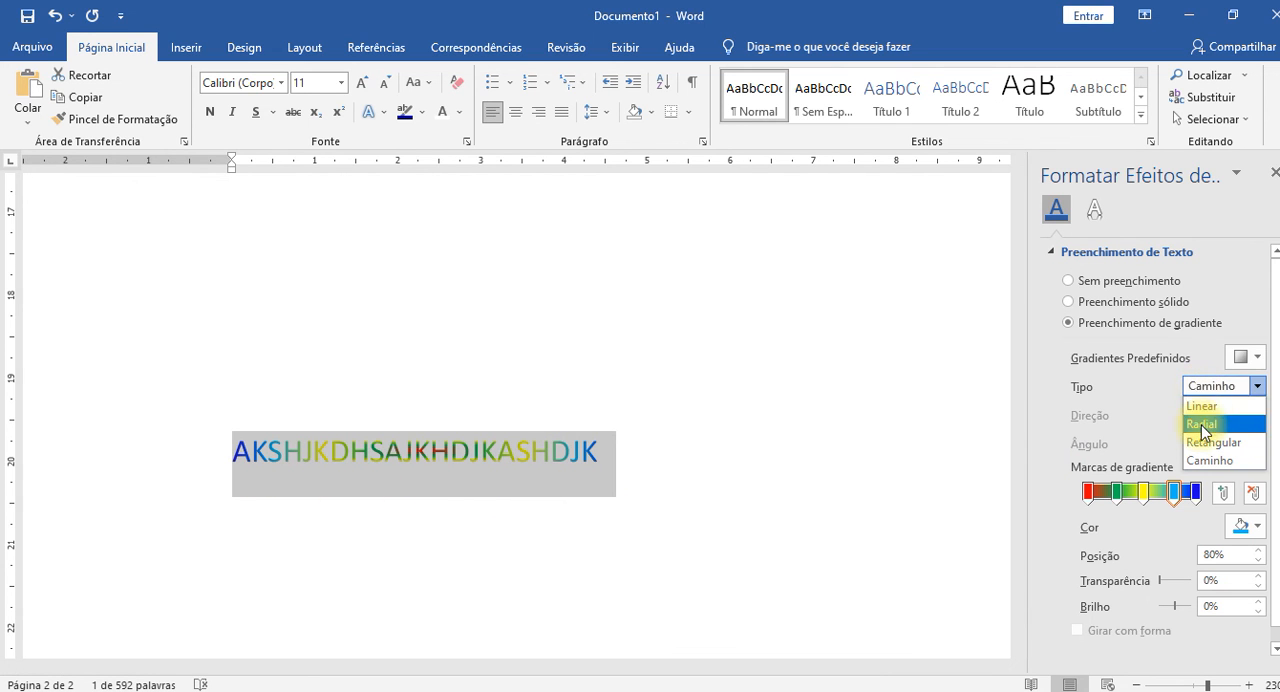
{"action": "left_click", "coordinate": [1200, 406]}
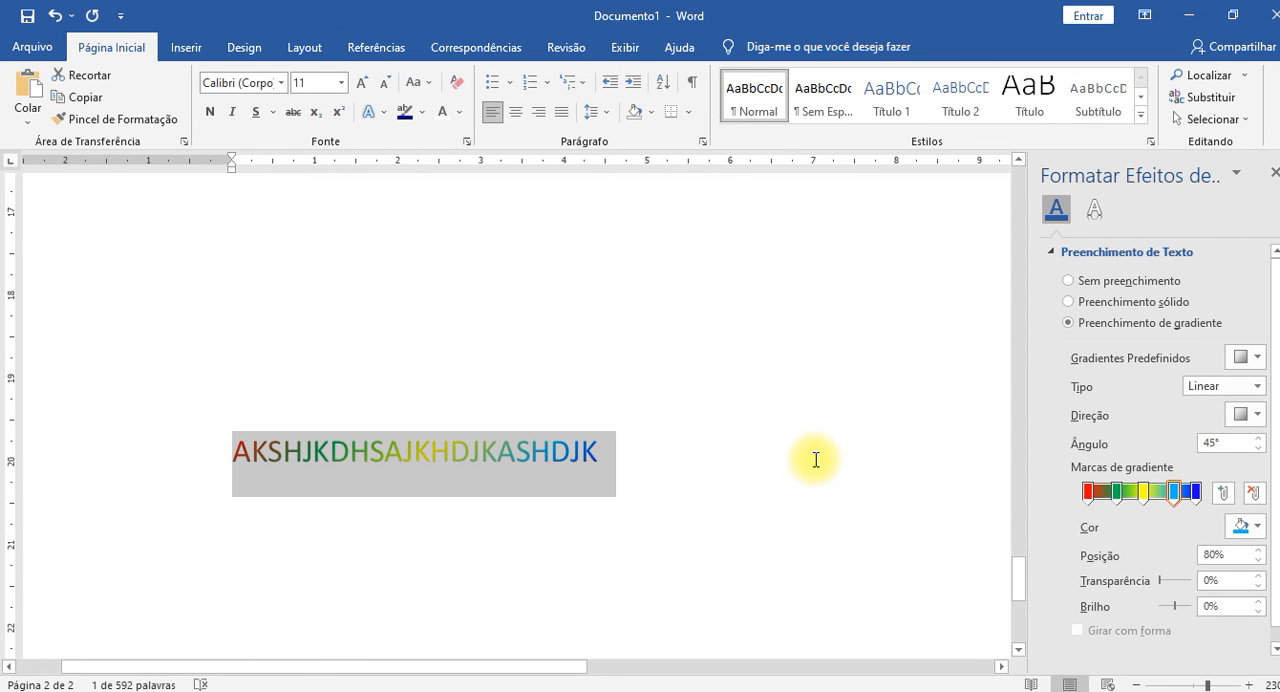
{"action": "left_click", "coordinate": [694, 455]}
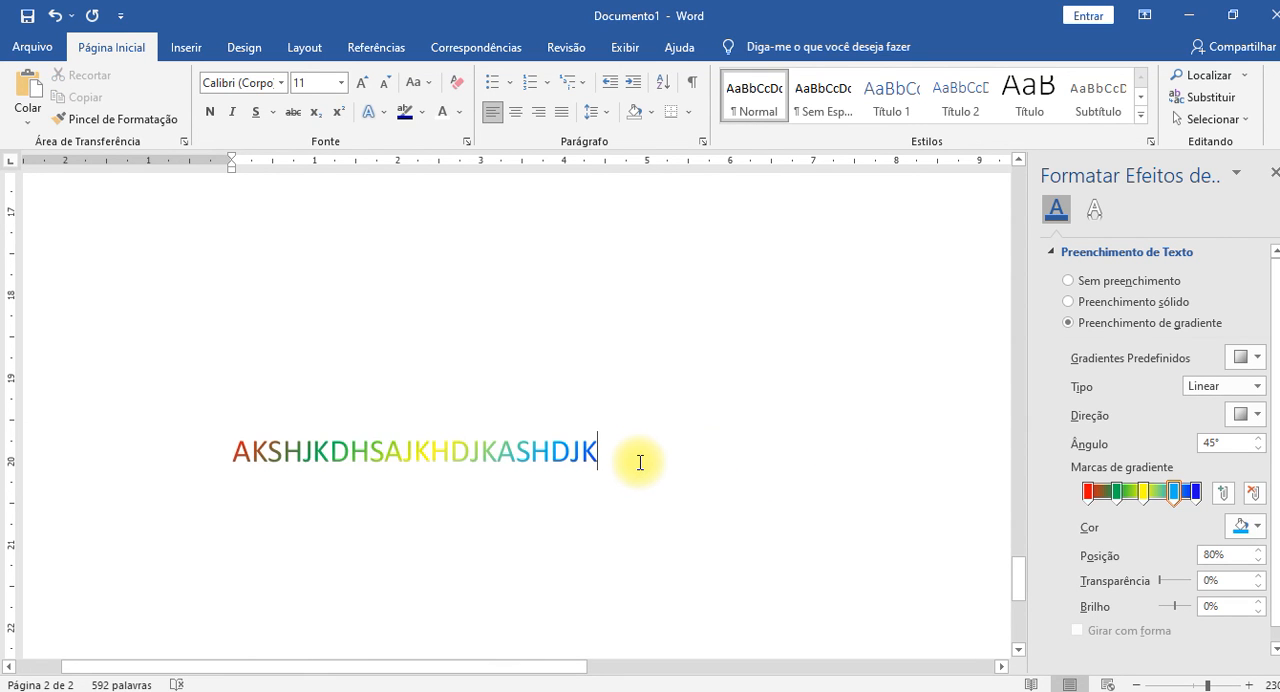
Switch the text fill option to Preenchimento sólido with the insertion point after the gradient text.
{"action": "scroll", "coordinate": [637, 463], "scroll_direction": "down", "scroll_amount": 4}
{"action": "scroll", "coordinate": [638, 462], "scroll_direction": "up", "scroll_amount": 2}
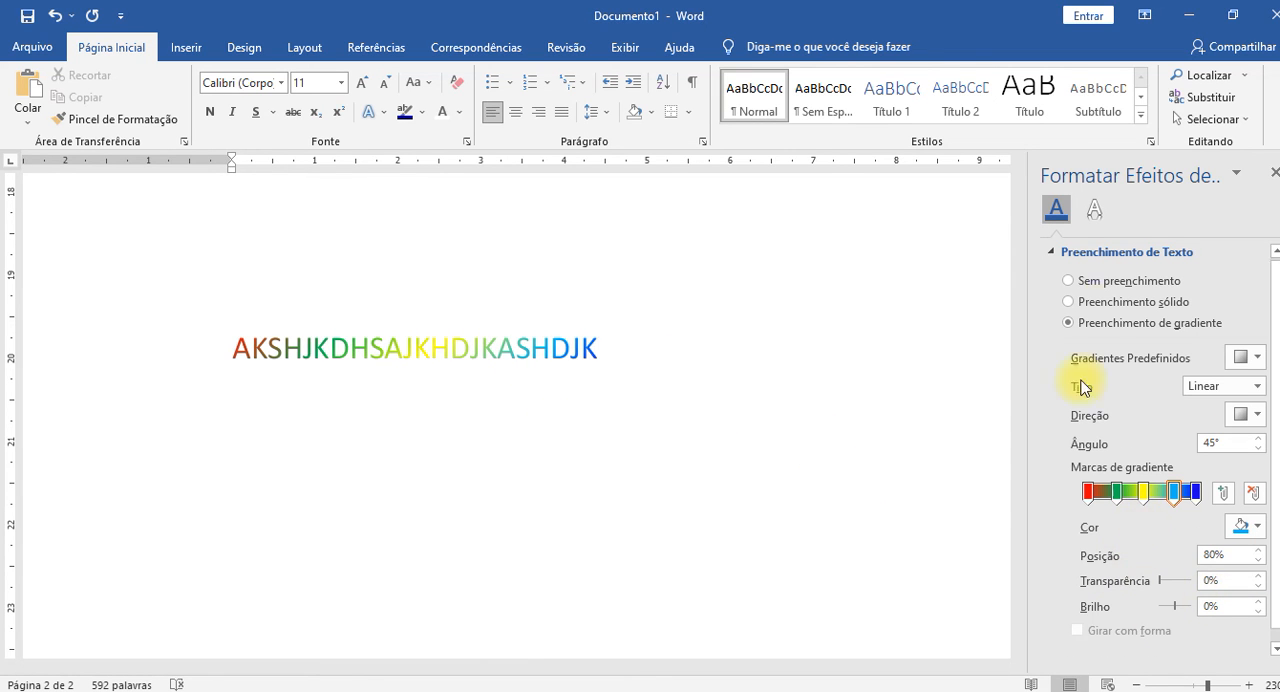
{"action": "left_click", "coordinate": [1103, 312]}
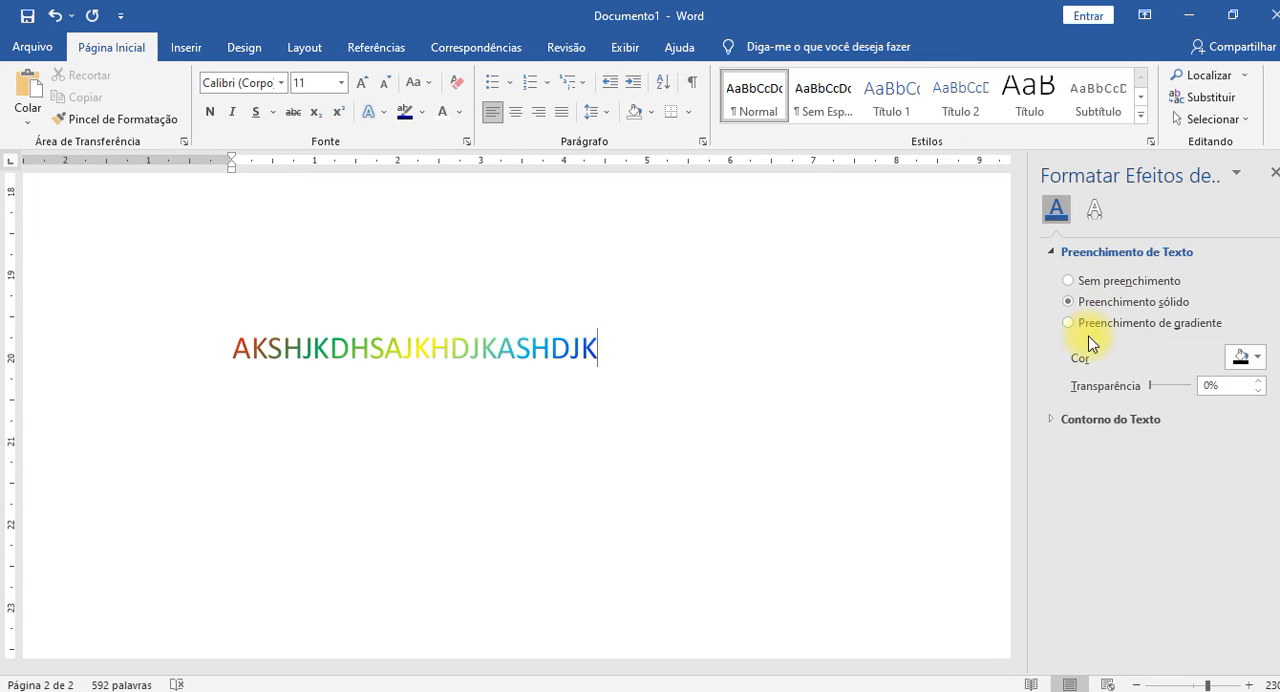
Set the text fill option to Sem preenchimento at the end of the gradient text and close the text effects formatting settings.
{"action": "left_click", "coordinate": [1090, 281]}
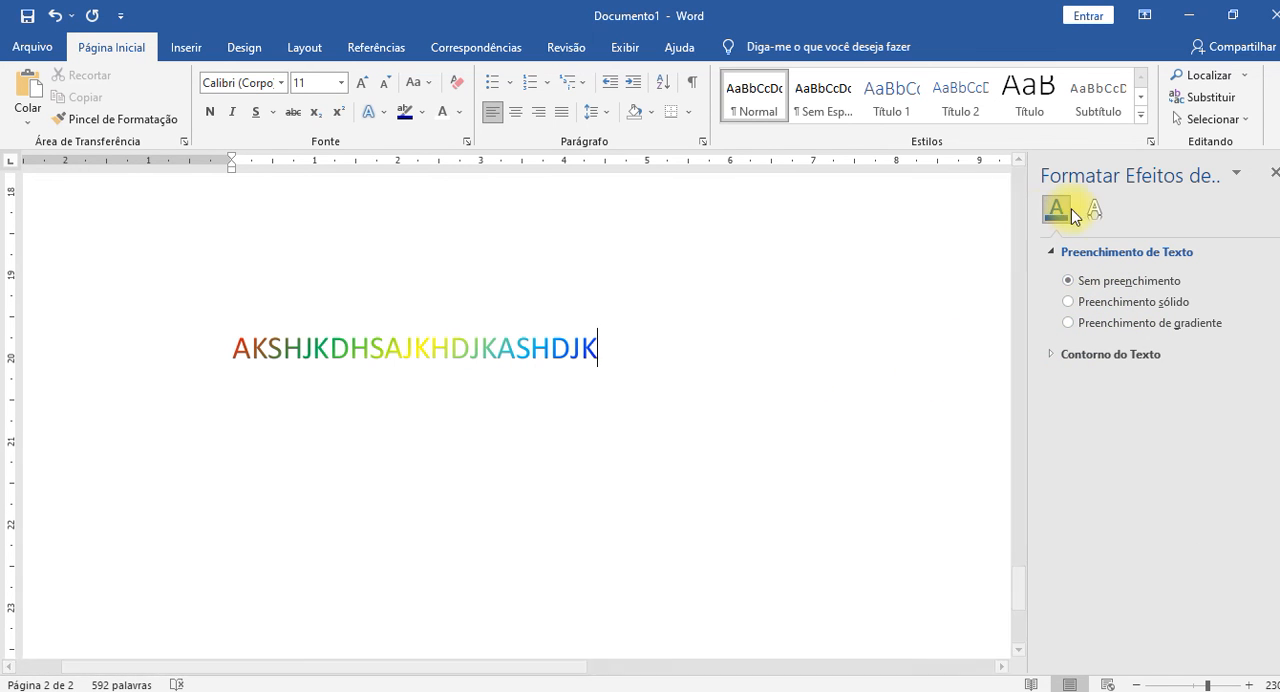
{"action": "left_click", "coordinate": [1275, 175]}
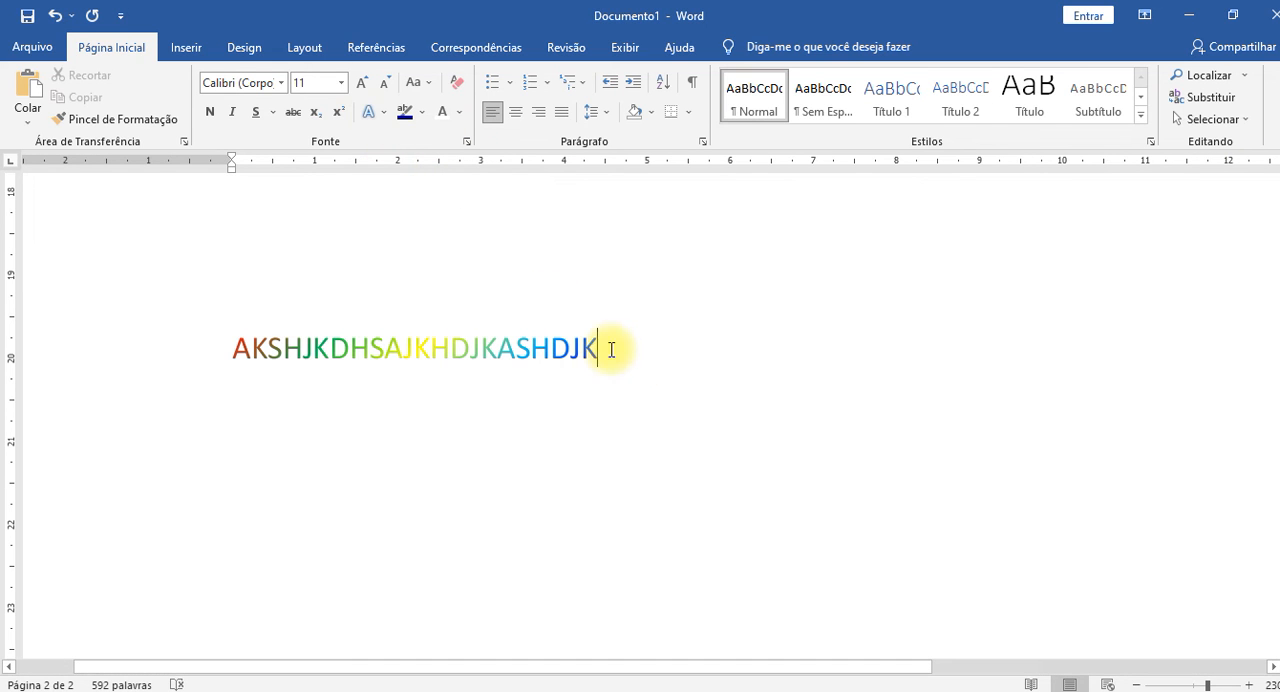
Clear all formatting from the gradient-filled sample text and deselect it.
{"action": "left_click", "coordinate": [352, 348]}
{"action": "double_click", "coordinate": [395, 354]}
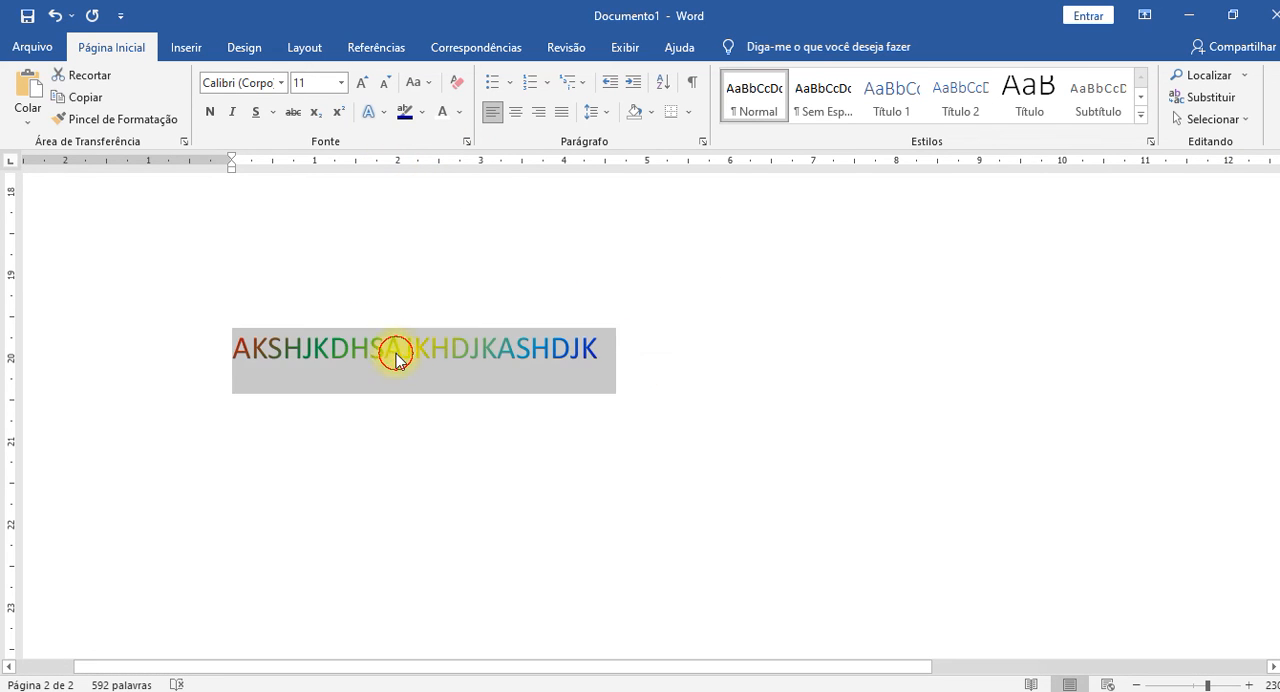
{"action": "left_click", "coordinate": [808, 378]}
{"action": "triple_click", "coordinate": [451, 354]}
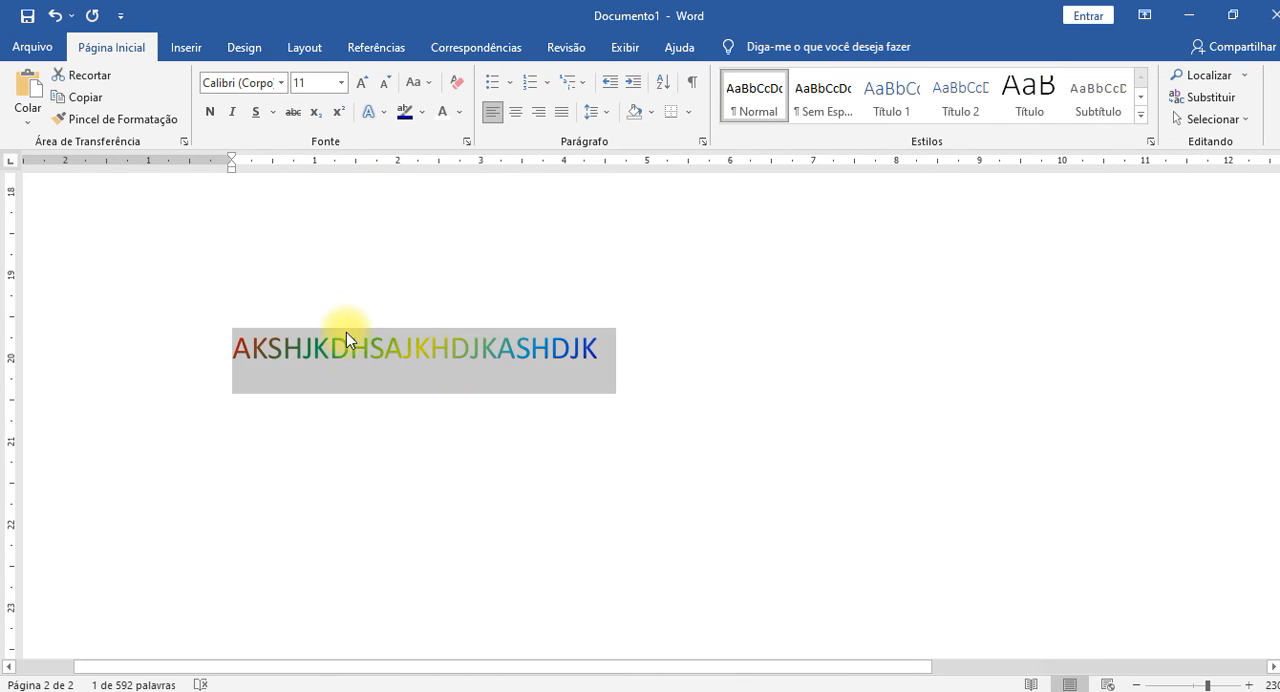
{"action": "left_click", "coordinate": [457, 84]}
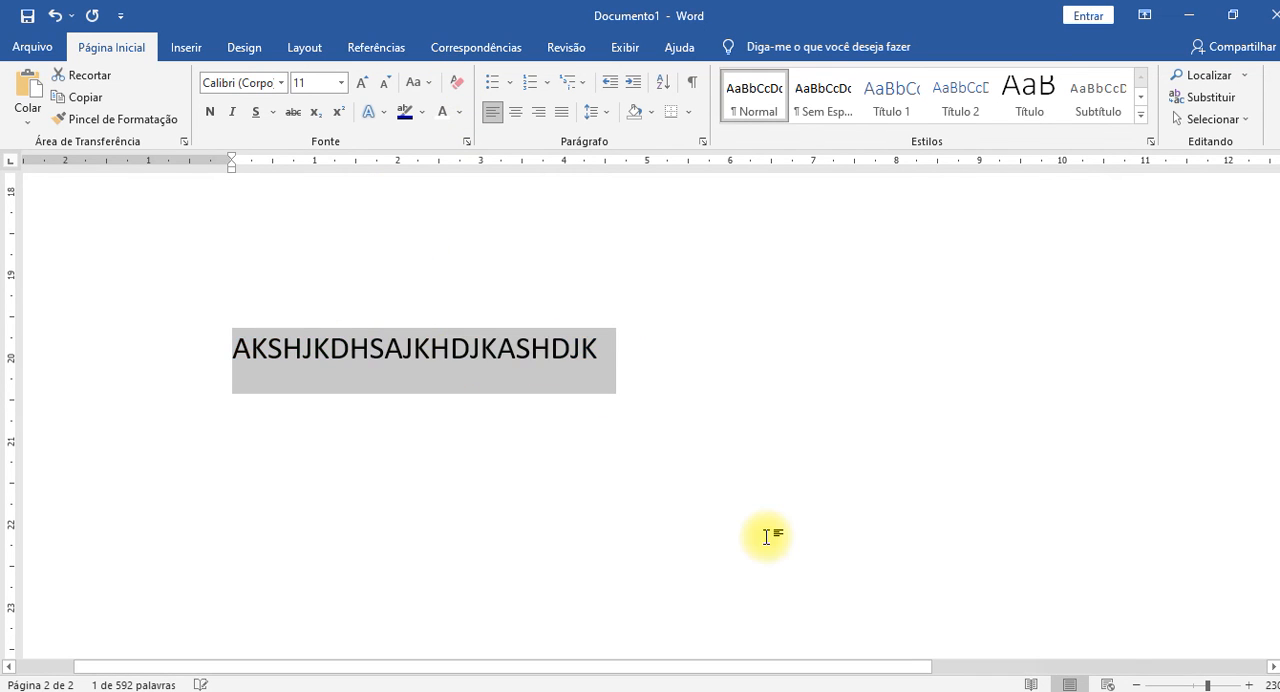
{"action": "left_click", "coordinate": [706, 398]}
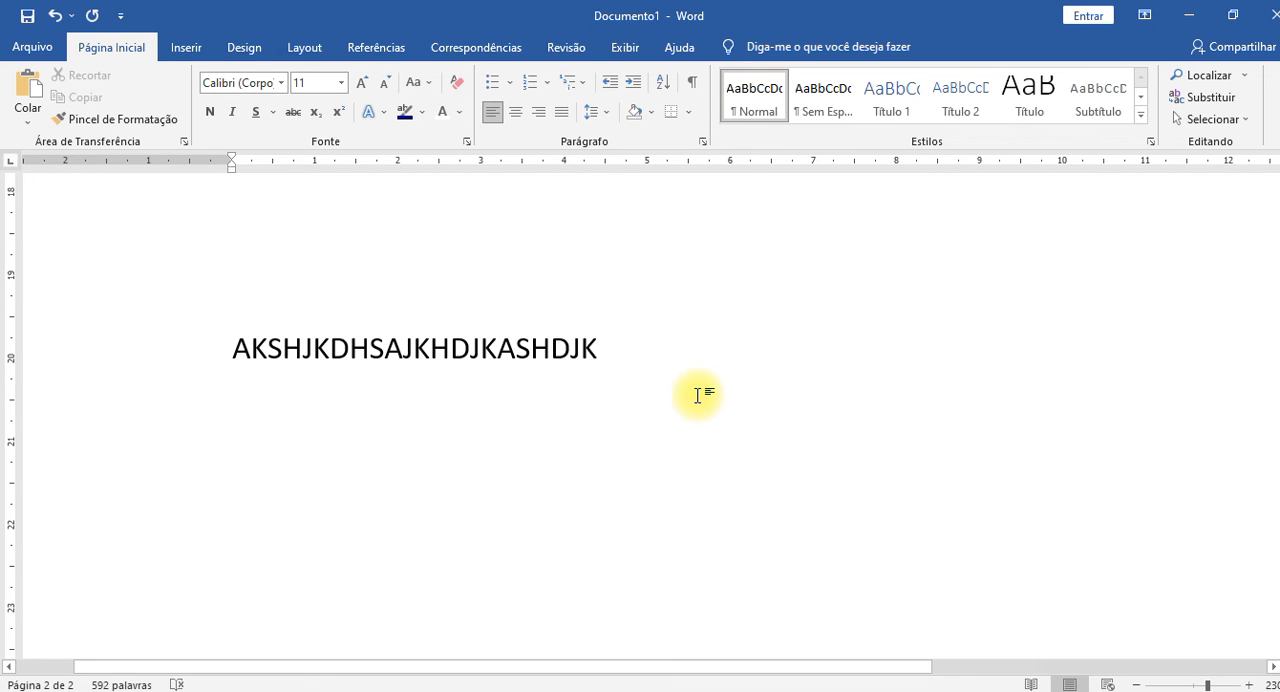
Look over the available text effects, and review the document's formatted paragraphs from the sample text back to the first page.
{"action": "left_click", "coordinate": [372, 112]}
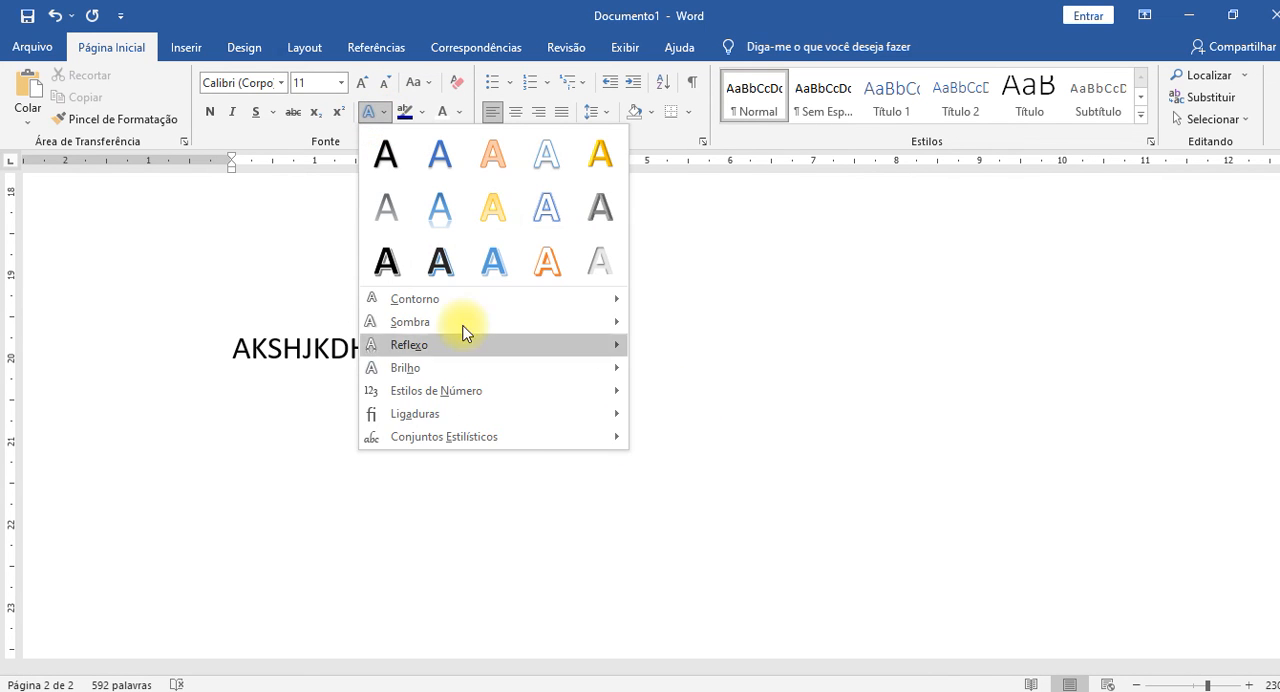
{"action": "left_click", "coordinate": [834, 377]}
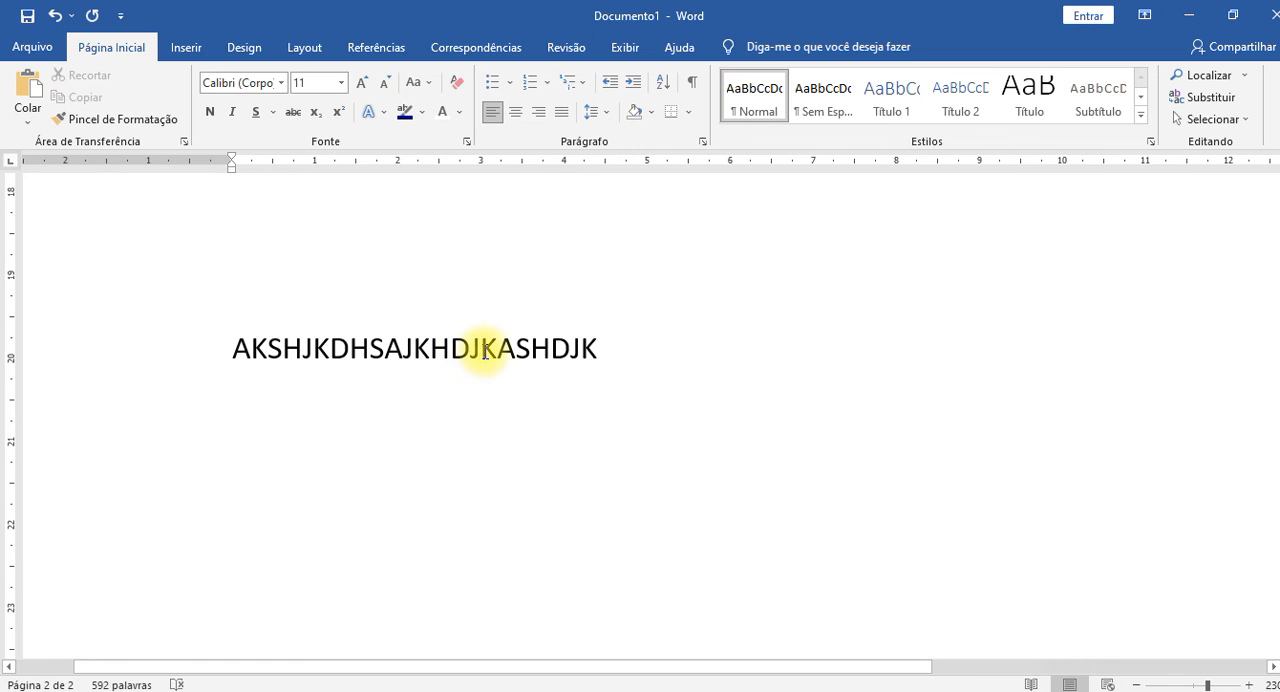
{"action": "scroll", "coordinate": [413, 349], "scroll_direction": "down", "scroll_amount": 12, "text": "ctrl"}
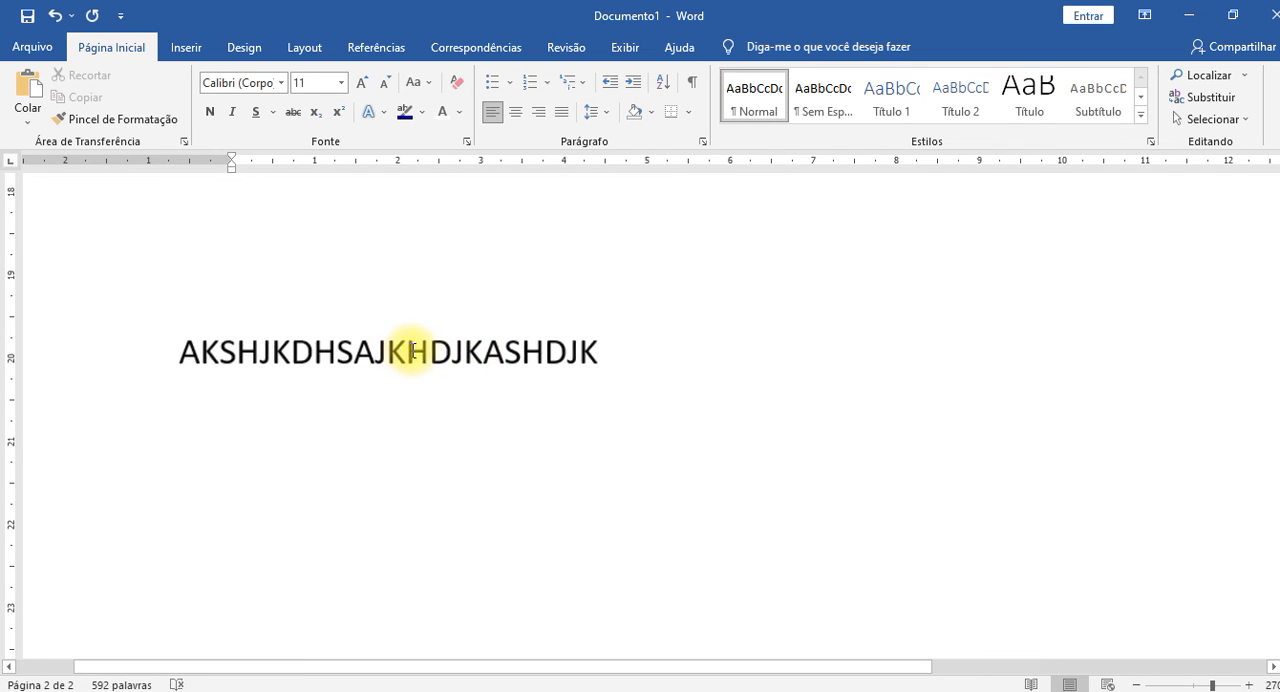
{"action": "scroll", "coordinate": [413, 349], "scroll_direction": "up", "scroll_amount": 3}
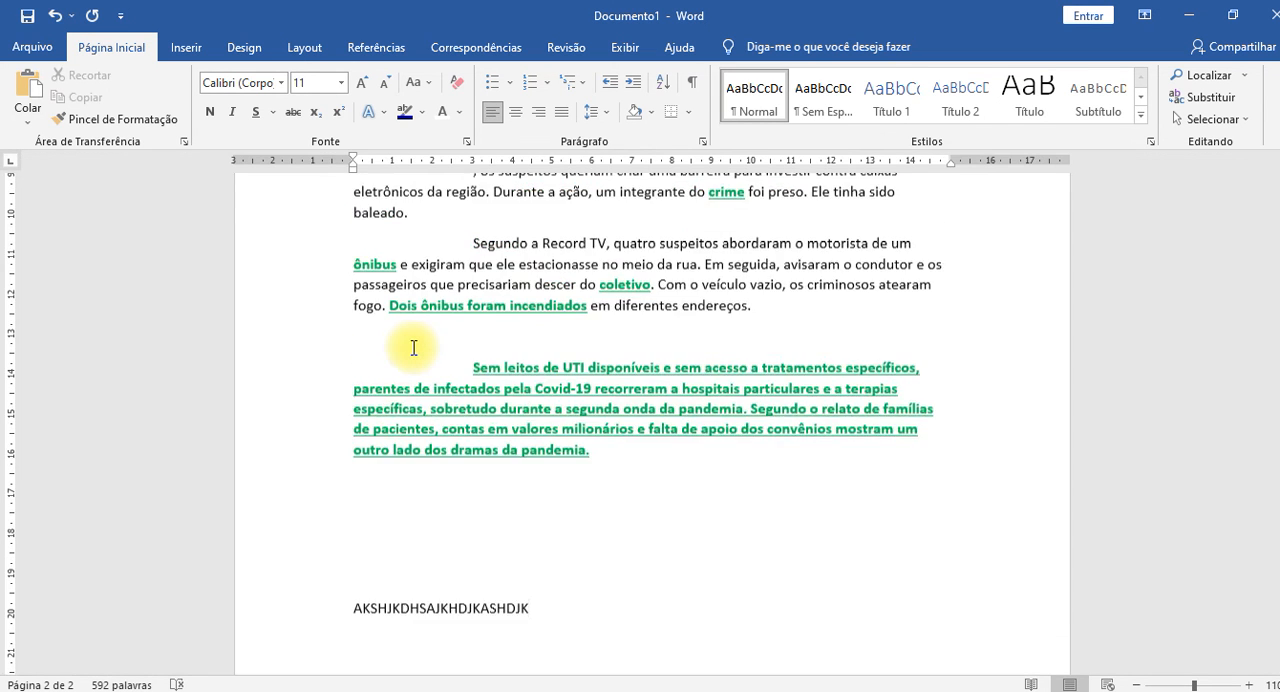
{"action": "scroll", "coordinate": [414, 349], "scroll_direction": "down", "scroll_amount": 1}
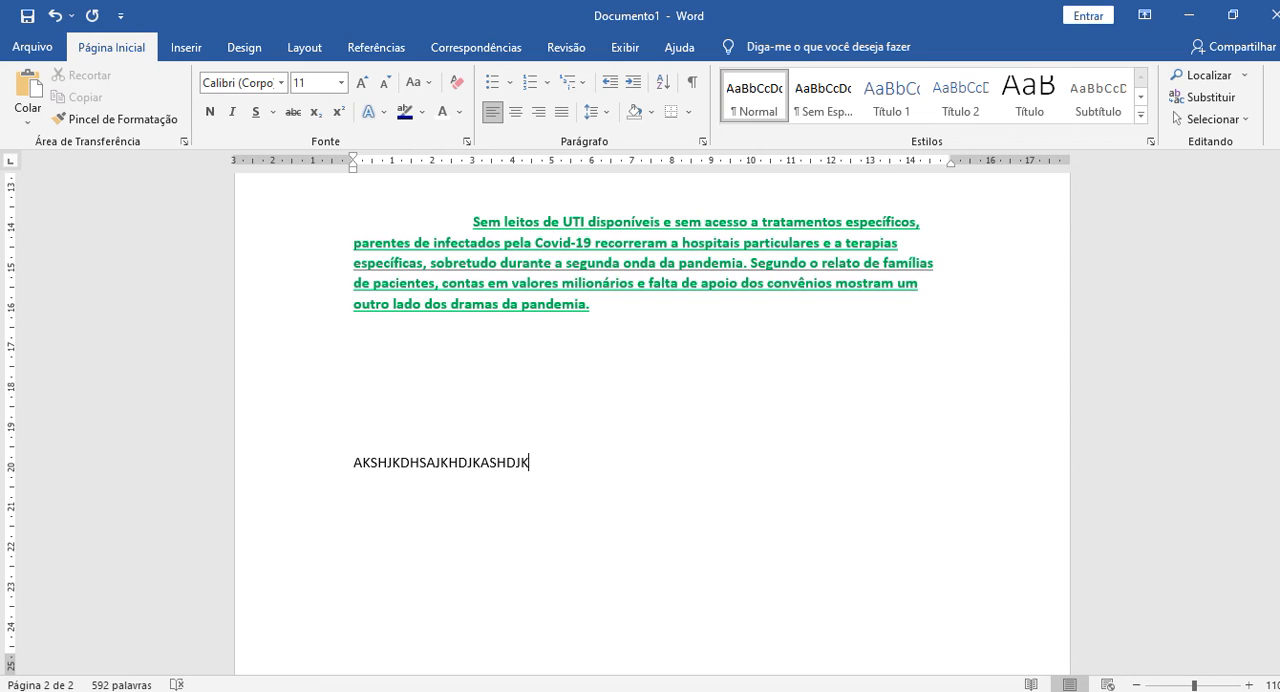
{"action": "scroll", "coordinate": [726, 289], "scroll_direction": "down", "scroll_amount": 4}
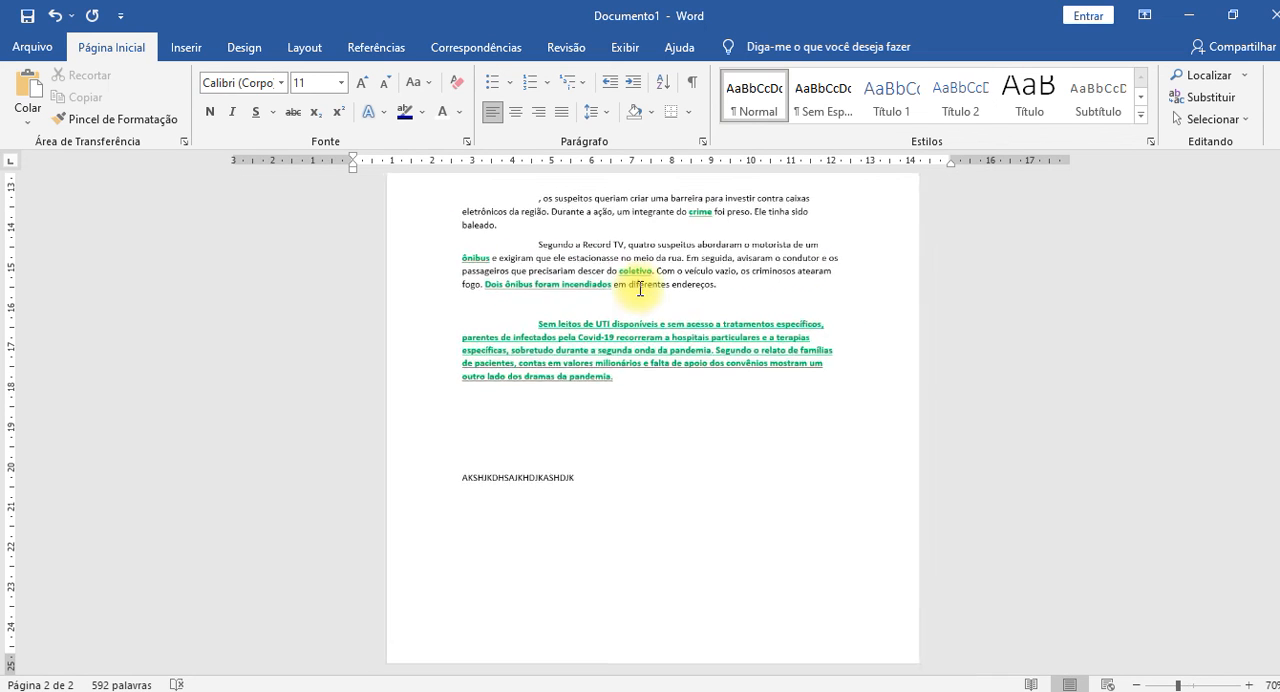
{"action": "scroll", "coordinate": [803, 309], "scroll_direction": "up", "scroll_amount": 10}
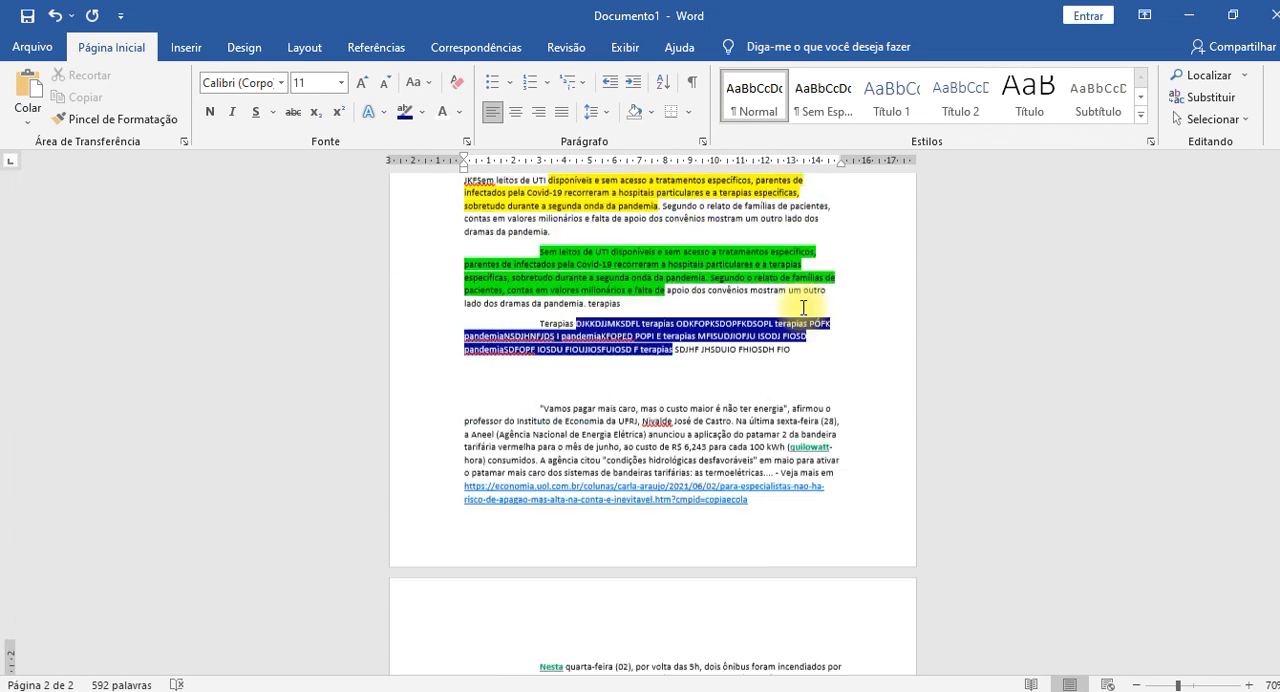
{"action": "scroll", "coordinate": [803, 309], "scroll_direction": "up", "scroll_amount": 5}
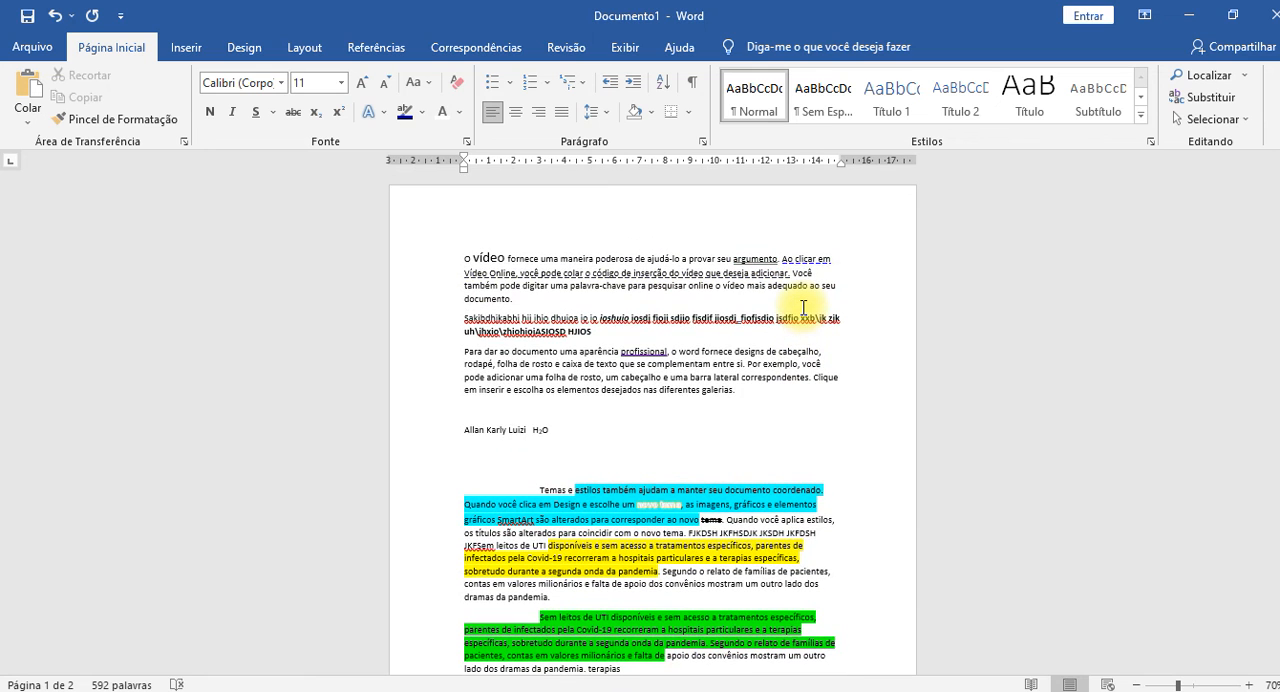